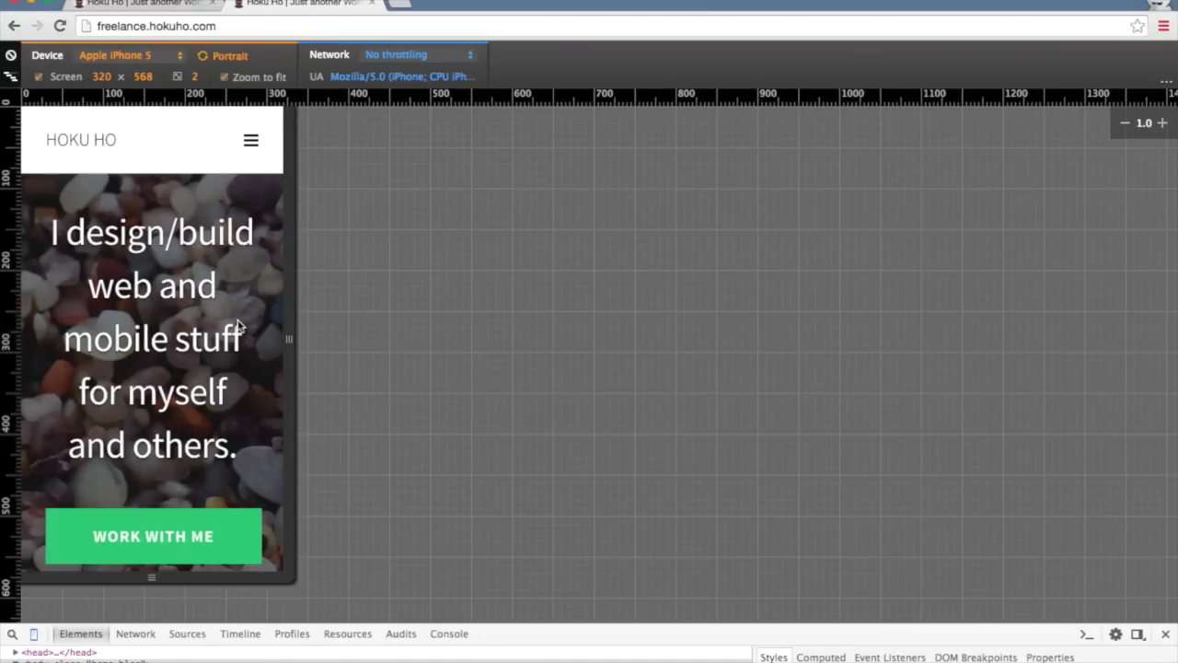
scroll(237, 325, "down", 6)
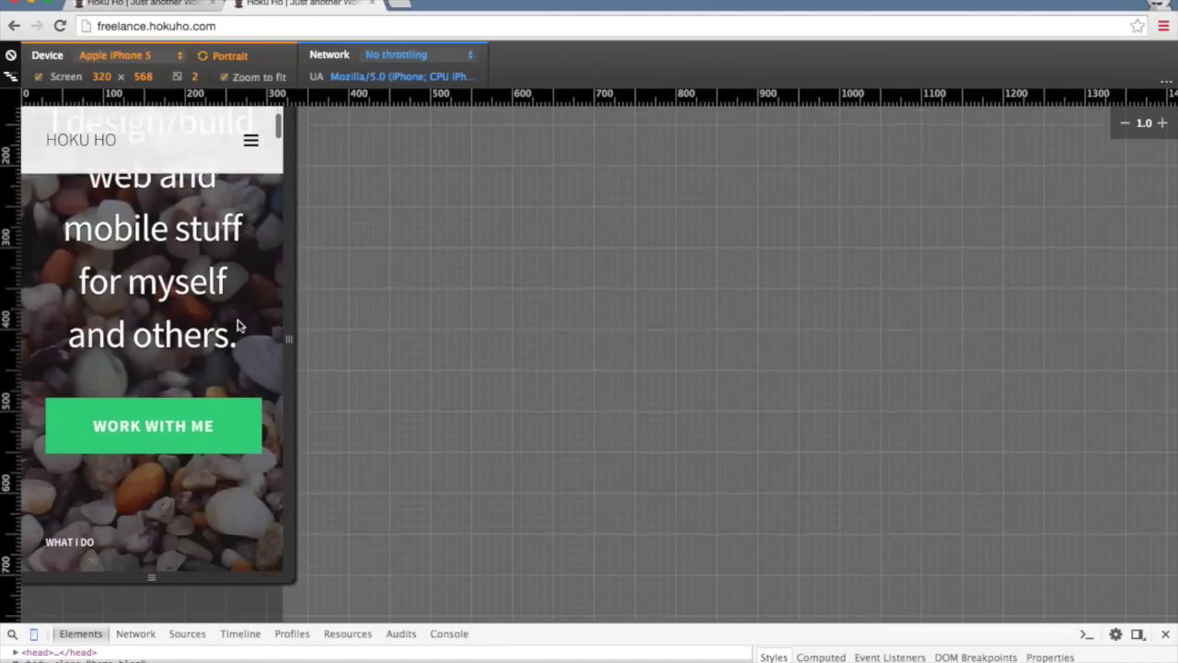
scroll(237, 325, "down", 7)
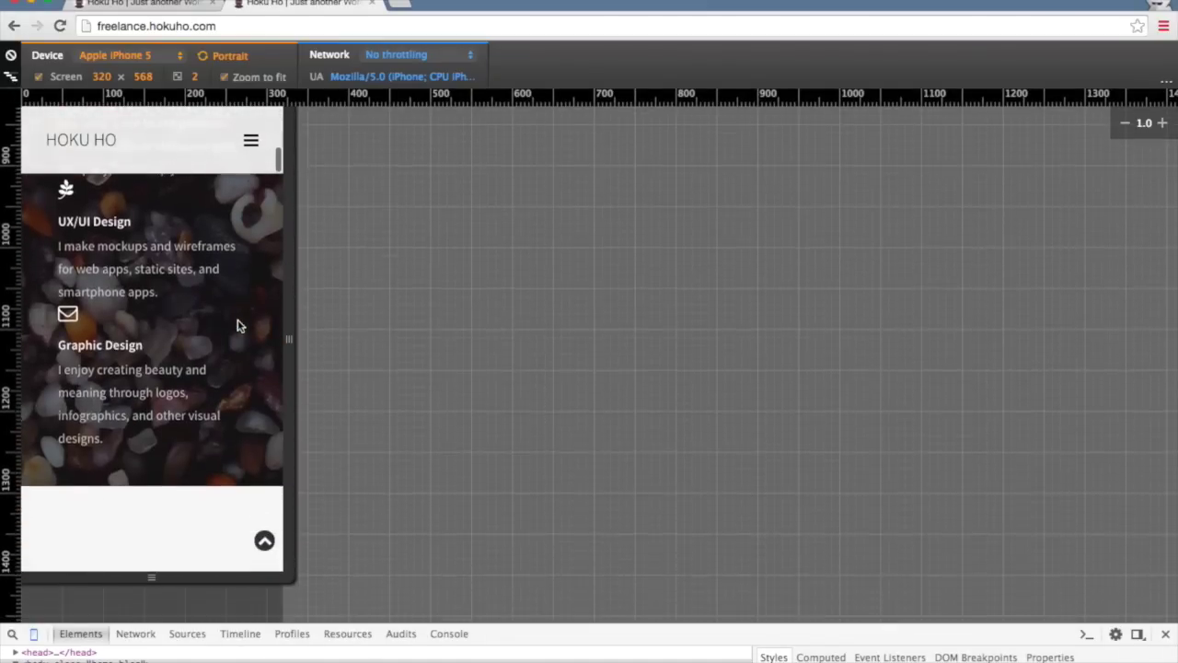
scroll(237, 325, "down", 6)
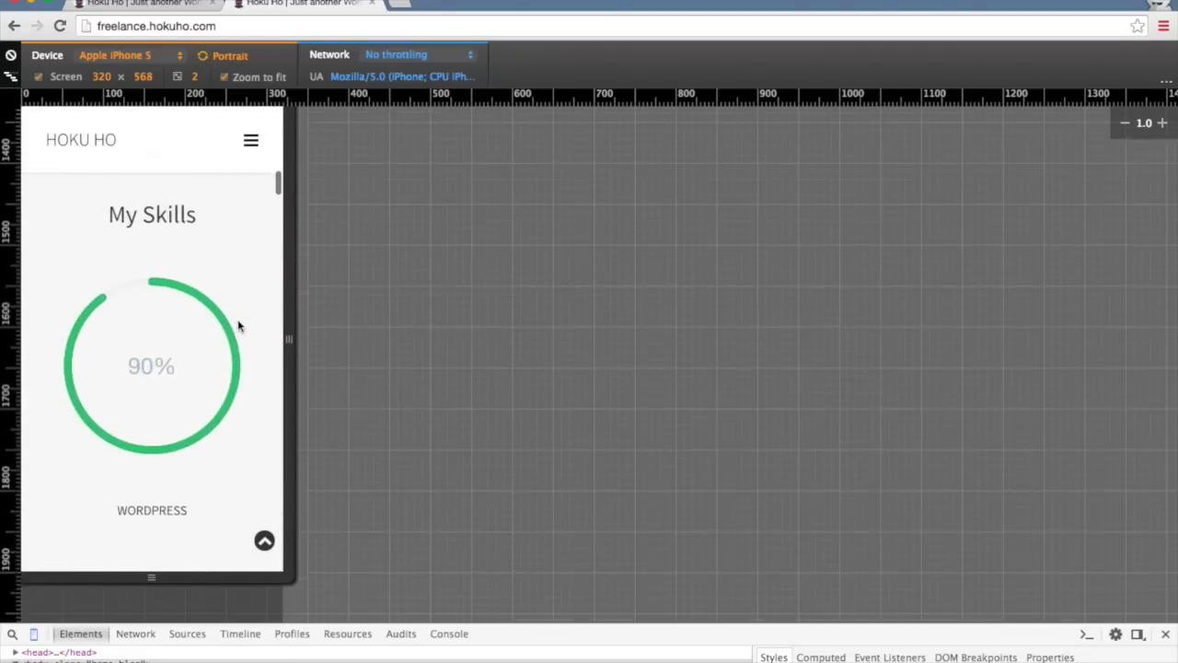
scroll(237, 325, "down", 7)
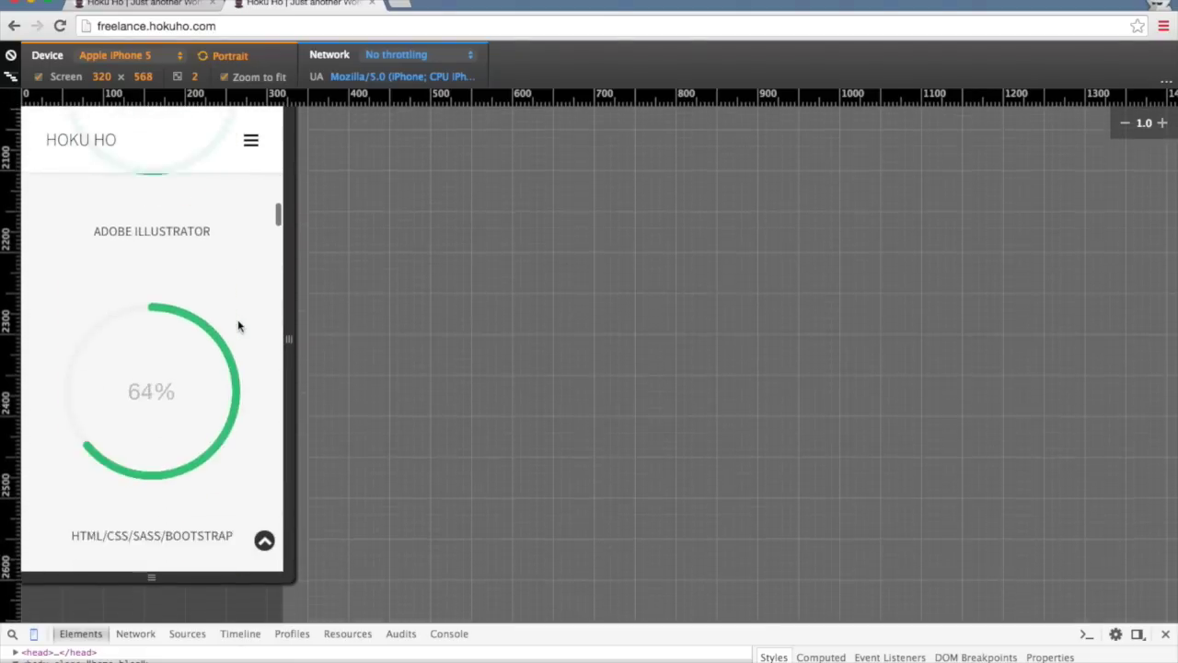
scroll(237, 325, "down", 7)
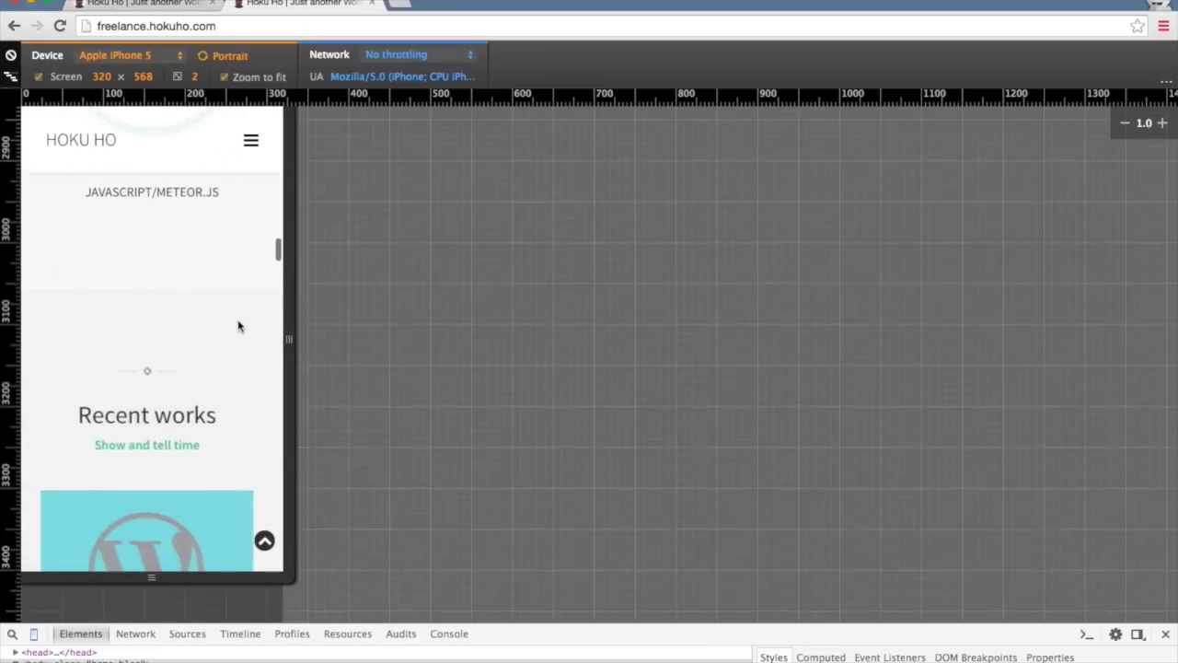
scroll(238, 325, "down", 10)
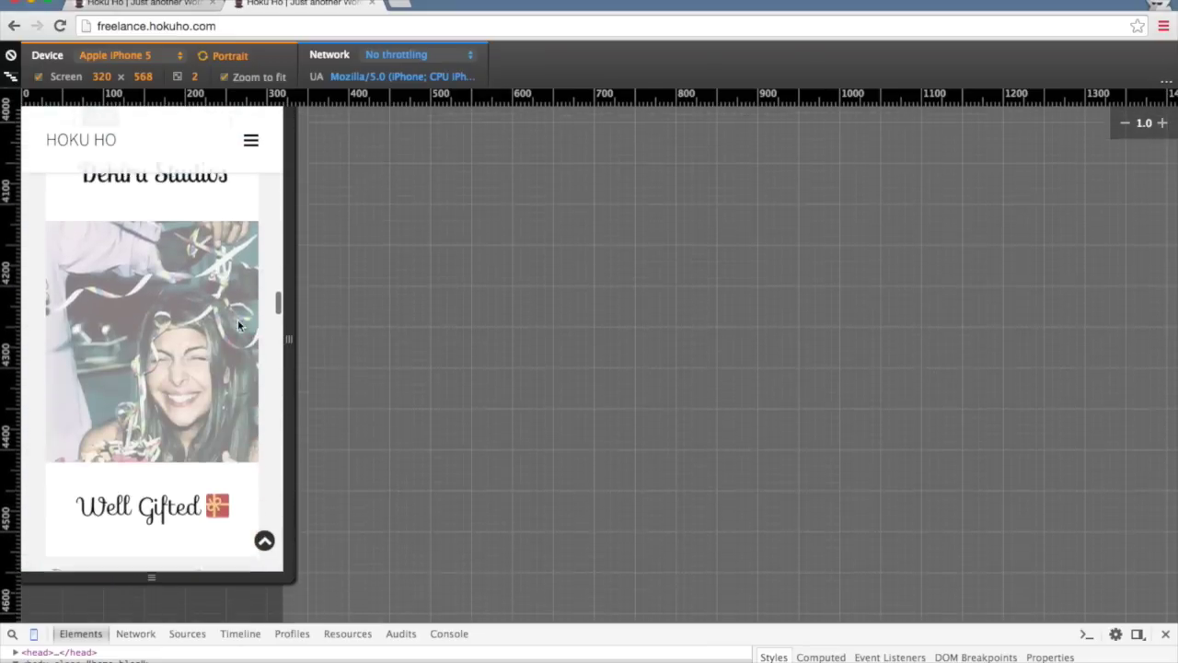
scroll(237, 325, "down", 10)
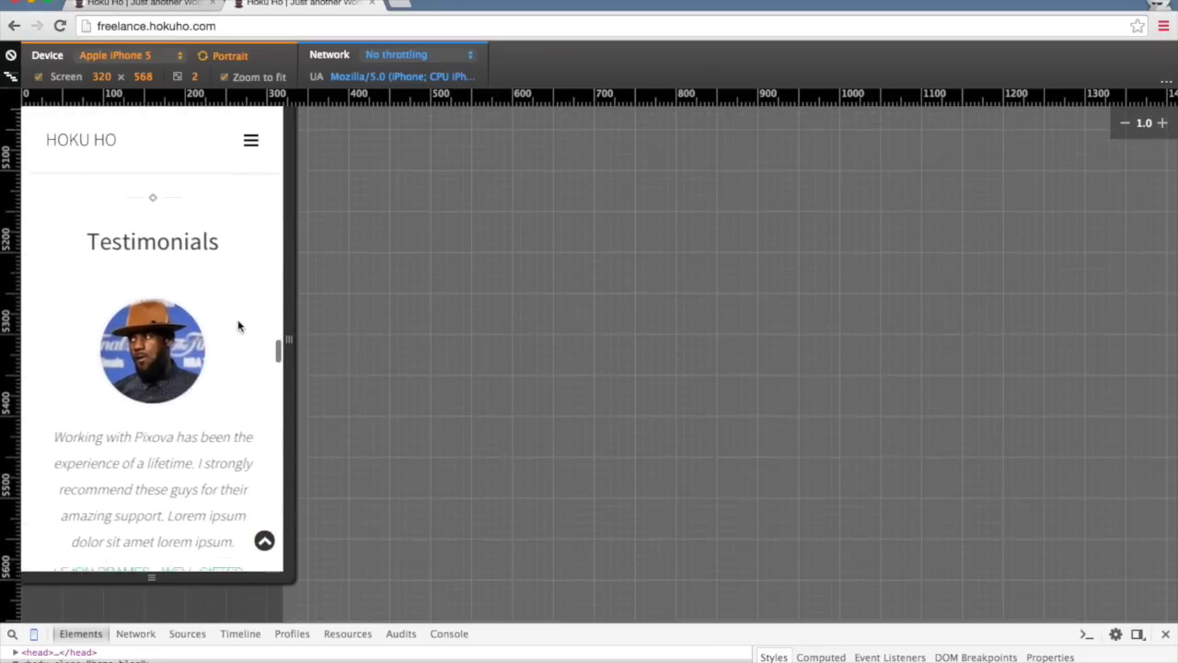
scroll(237, 325, "down", 10)
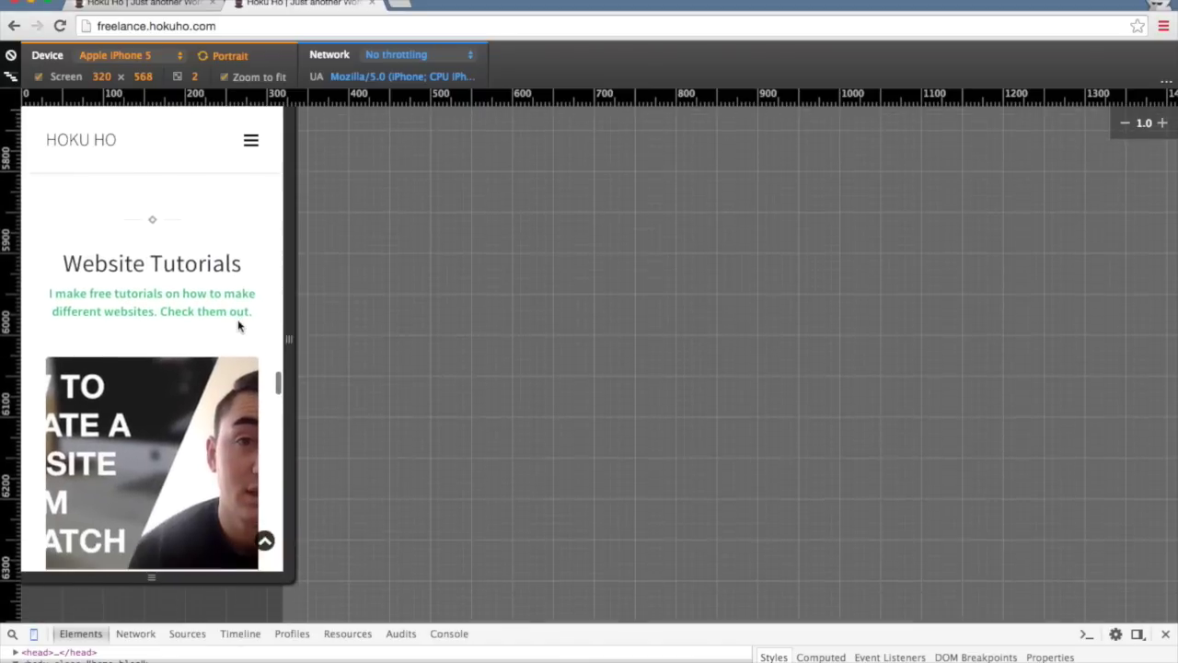
scroll(237, 325, "down", 10)
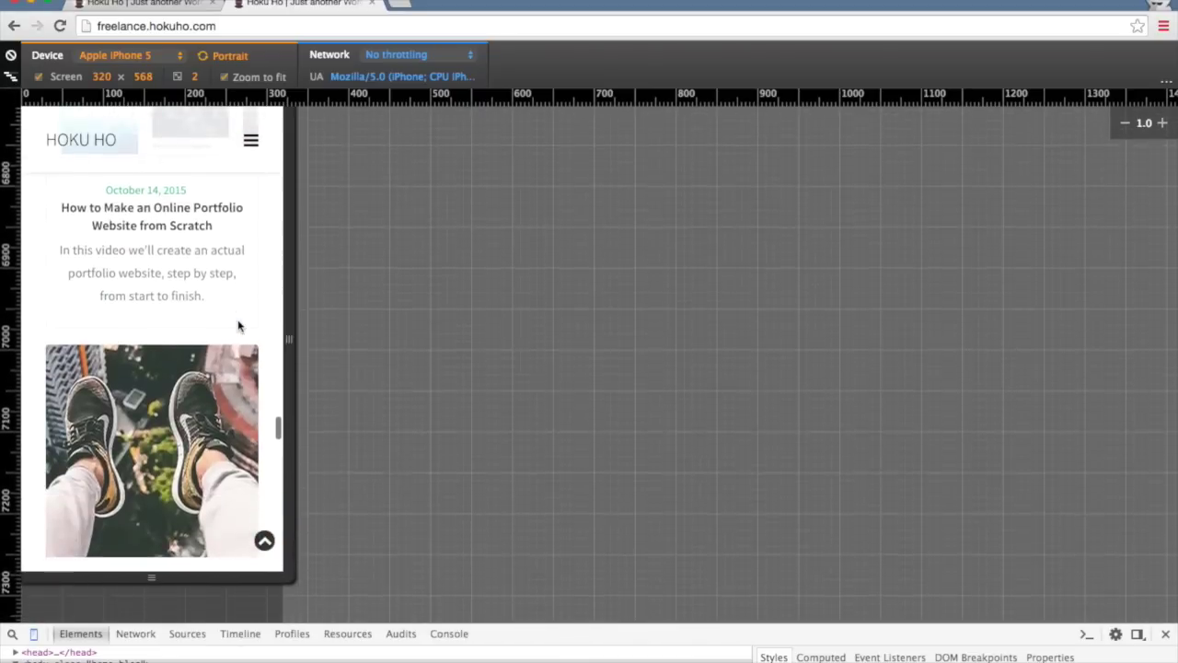
scroll(237, 325, "down", 5)
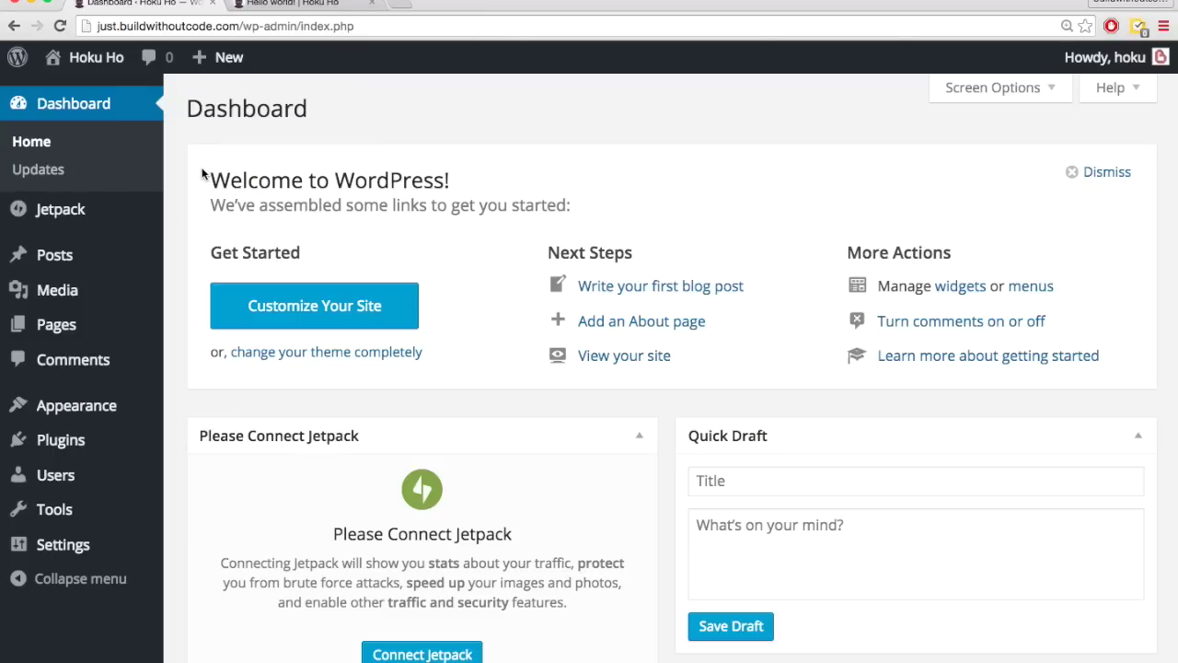
Scroll the Hoku Ho admin Dashboard down to the Plugins menu in the sidebar.
mouse_move(80, 258)
scroll(181, 296, "down", 1)
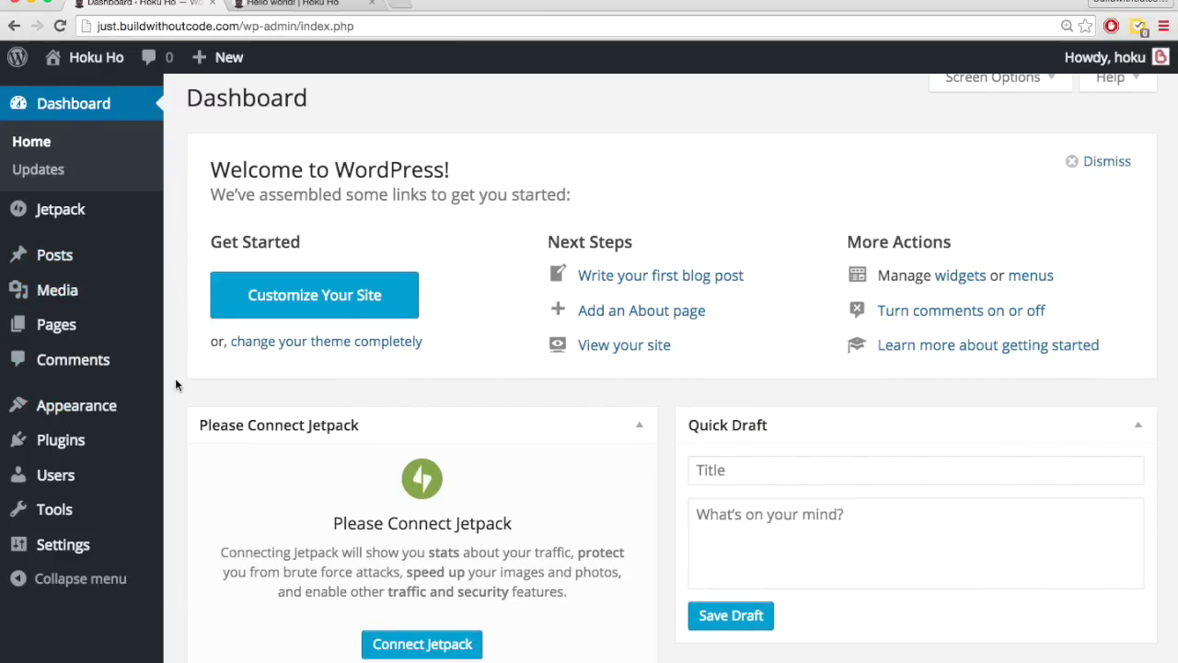
scroll(175, 378, "down", 2)
mouse_move(75, 450)
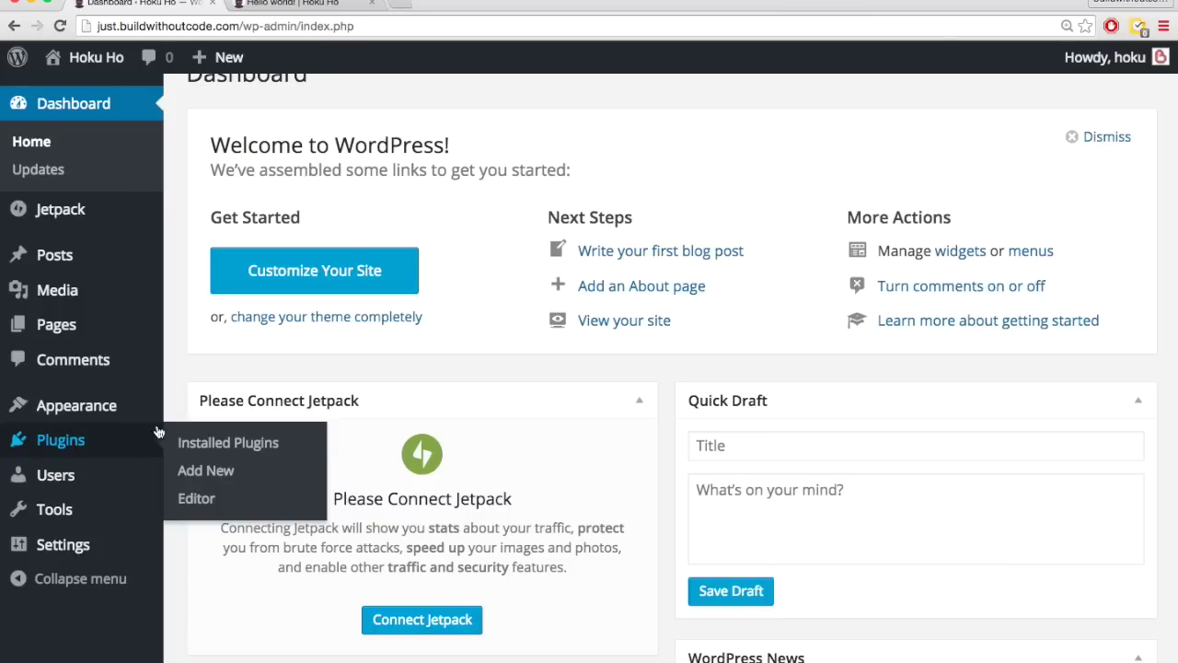
Search the plugin directory for 'Mashshare', then install and activate it.
mouse_move(132, 460)
left_click(205, 472)
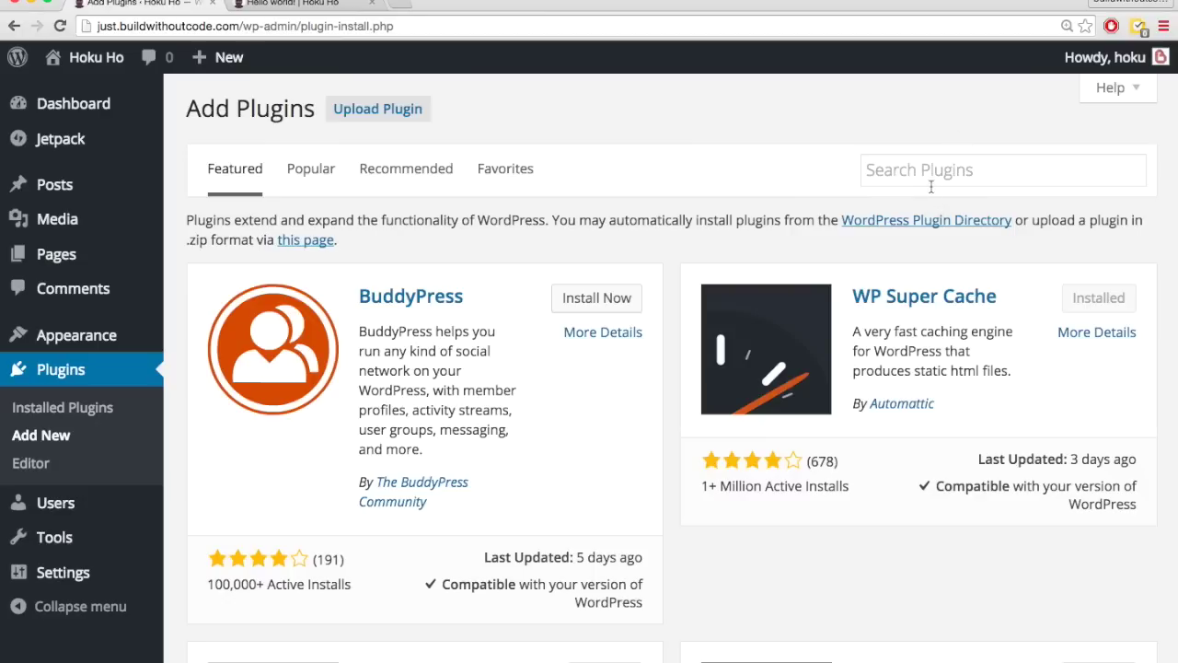
left_click(930, 175)
type("Mashshare")
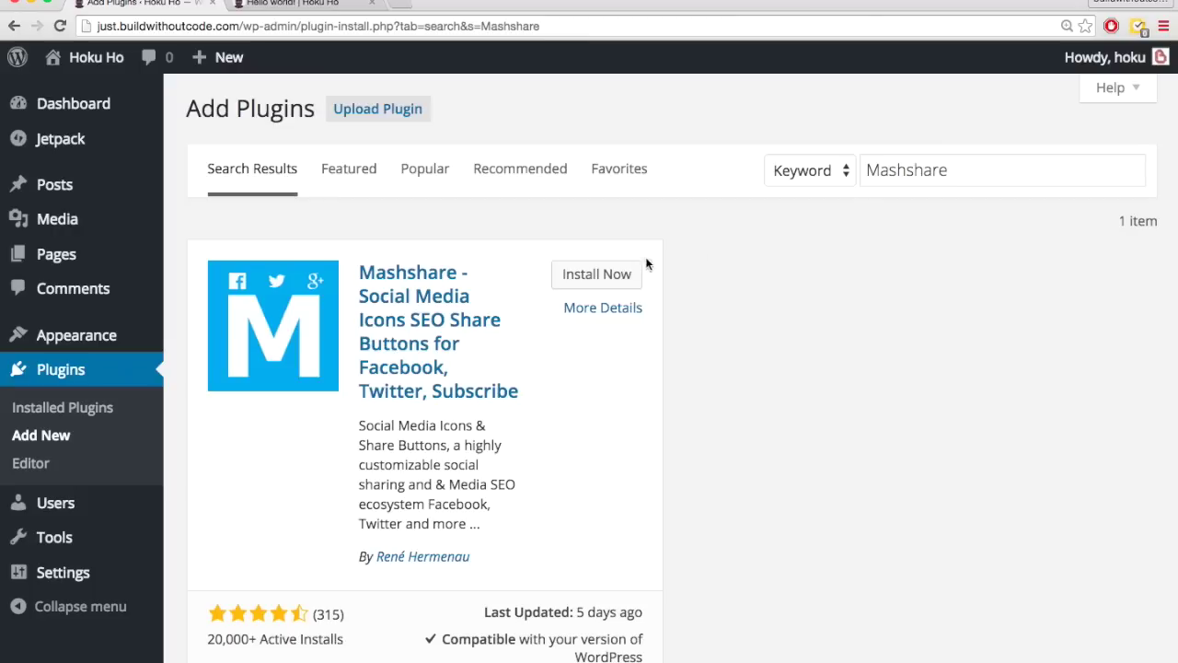
left_click(614, 275)
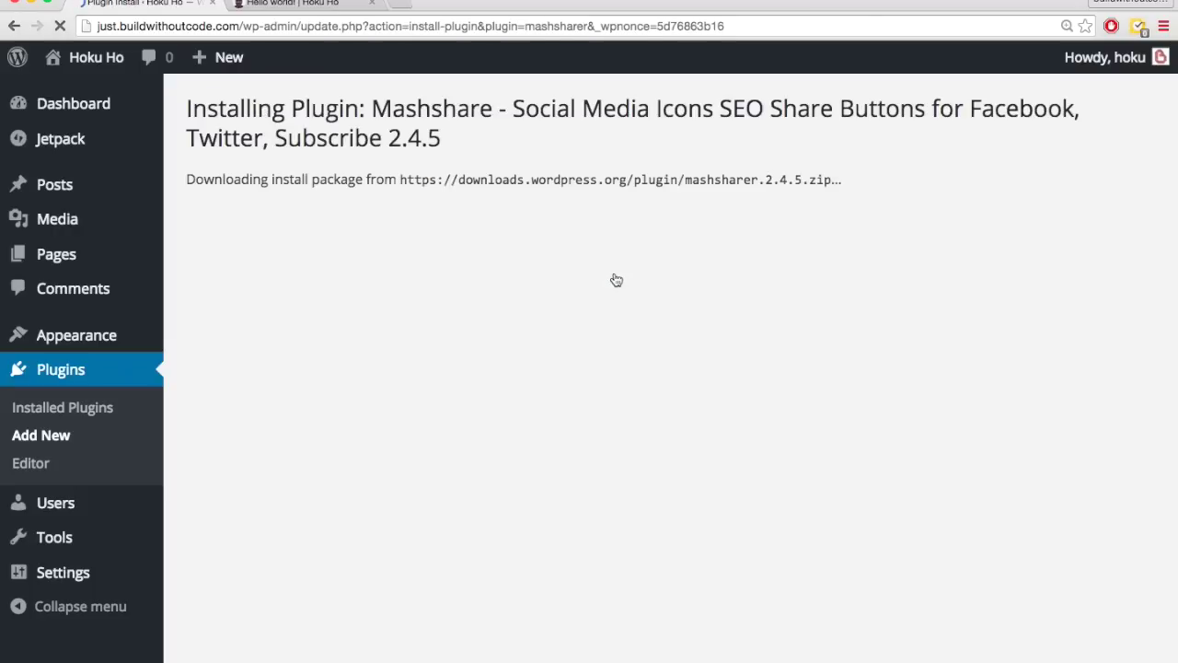
left_click(231, 313)
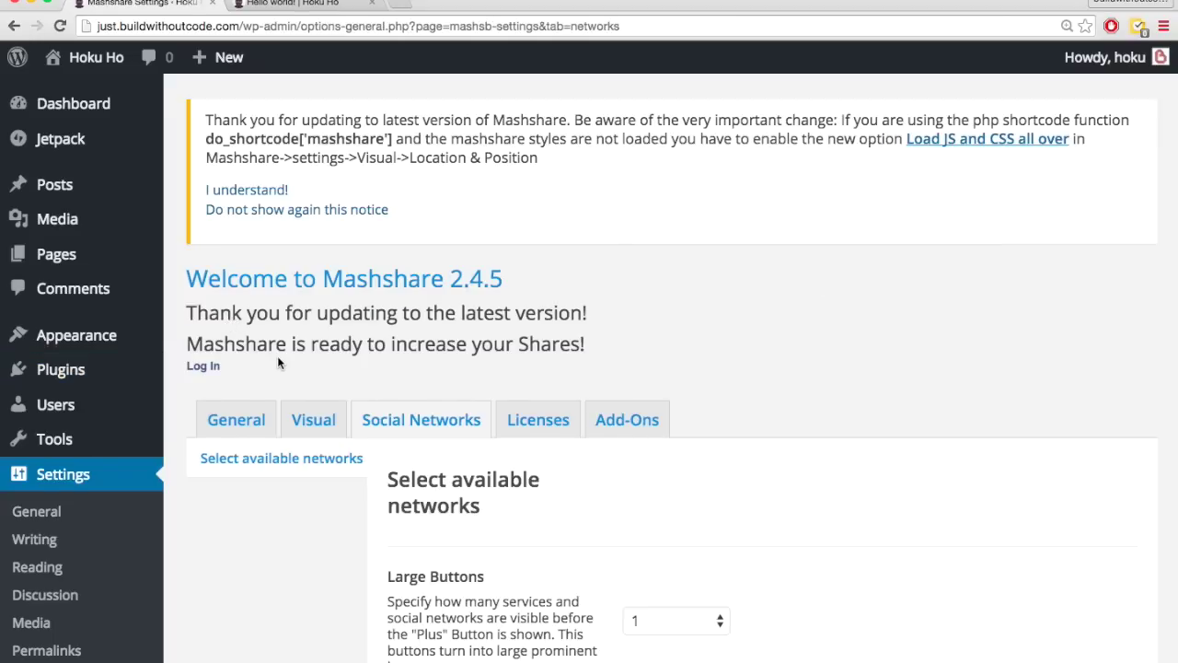
Set Mashshare's Large Buttons option to All Services.
scroll(277, 363, "down", 2)
scroll(270, 470, "down", 1)
scroll(270, 488, "down", 1)
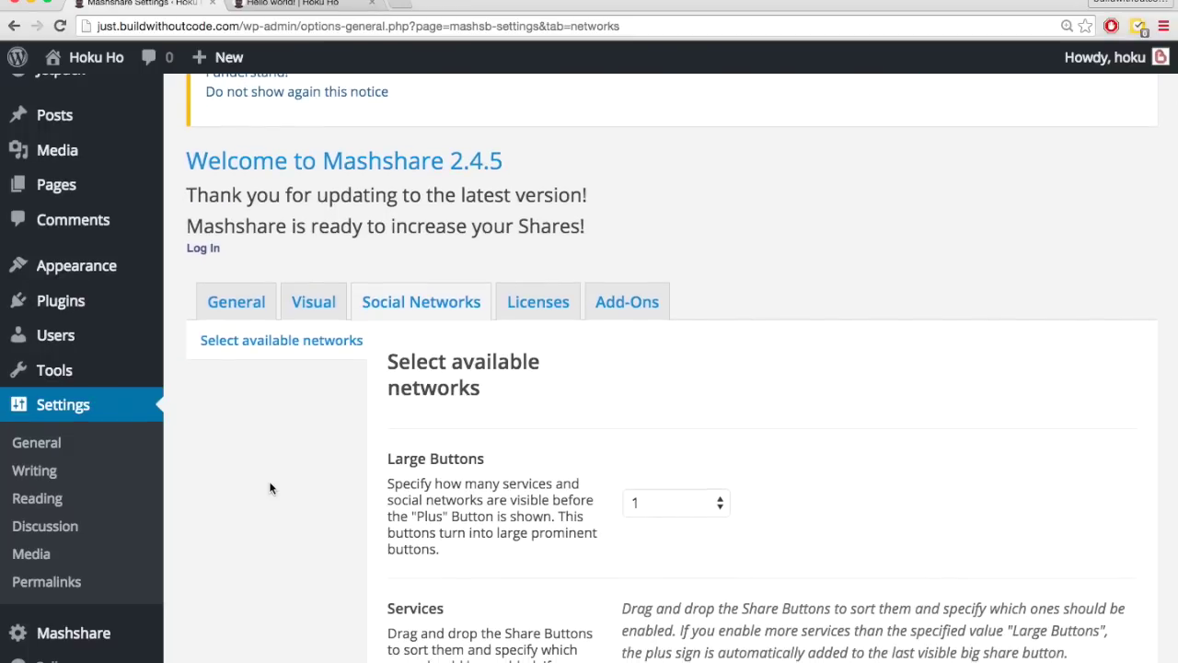
scroll(270, 488, "down", 1)
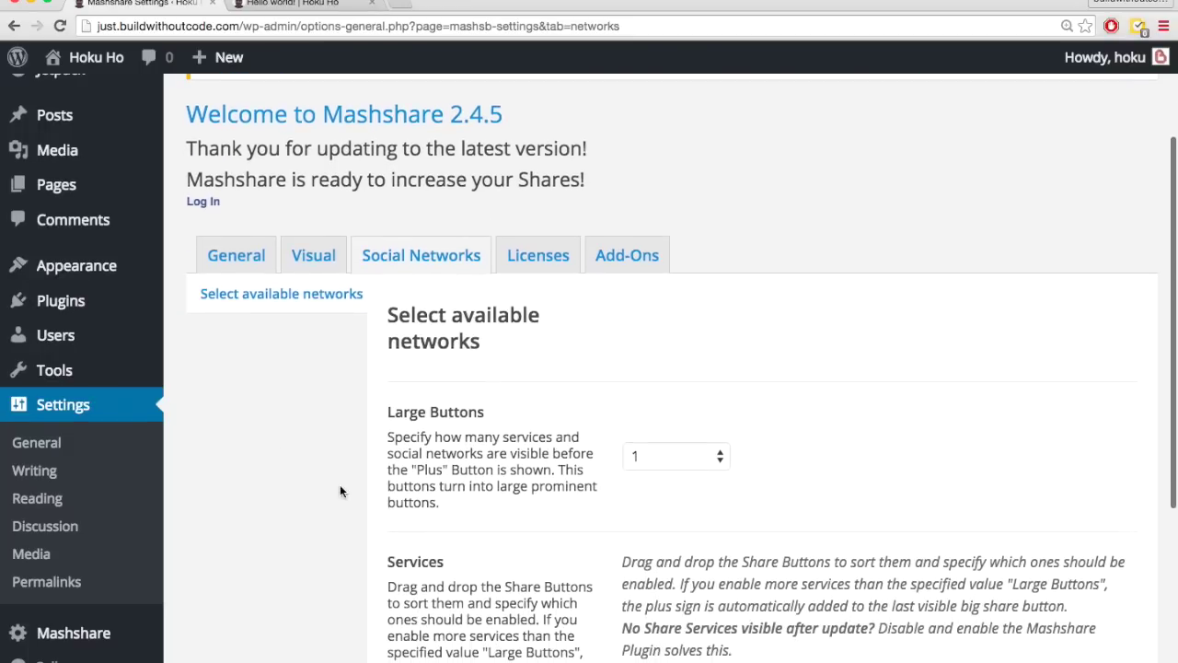
scroll(341, 485, "down", 3)
left_click(708, 371)
left_click(705, 371)
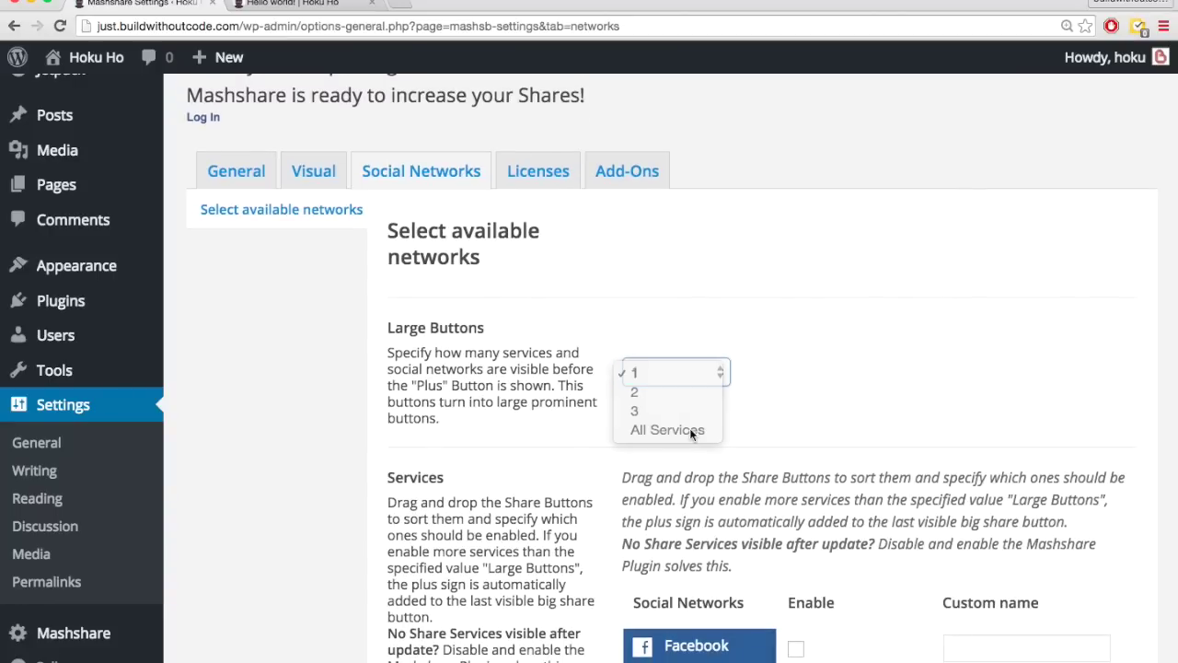
left_click(704, 374)
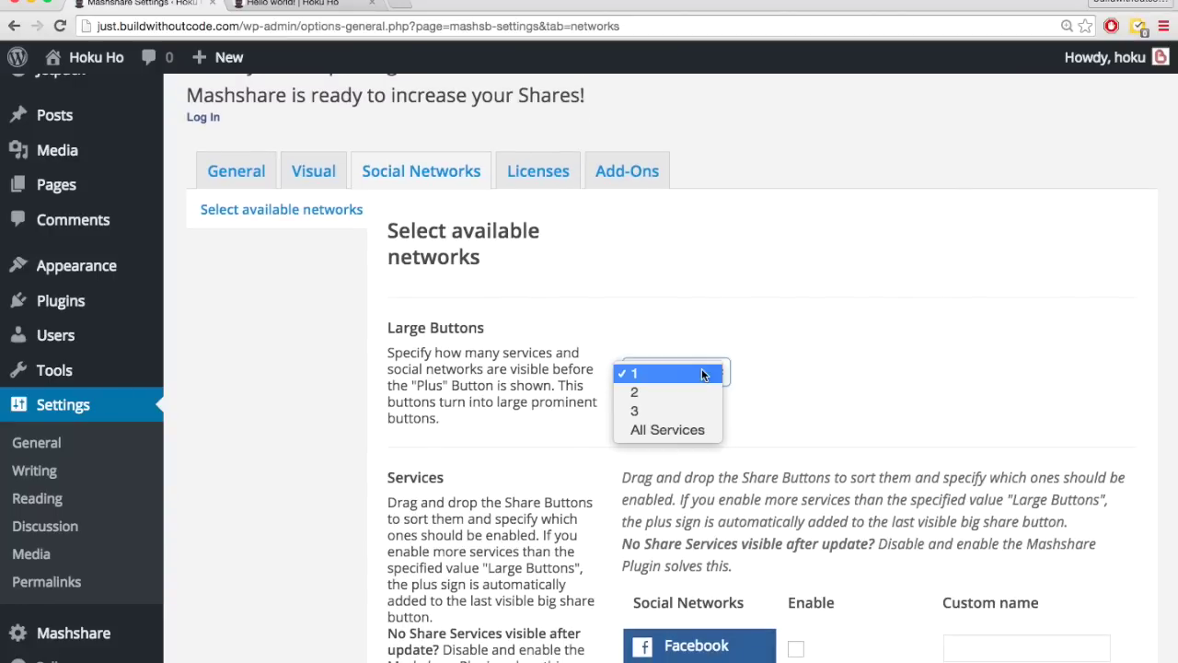
left_click(672, 430)
Enable the Facebook and Twitter share buttons and save the Social Networks settings.
scroll(341, 424, "down", 4)
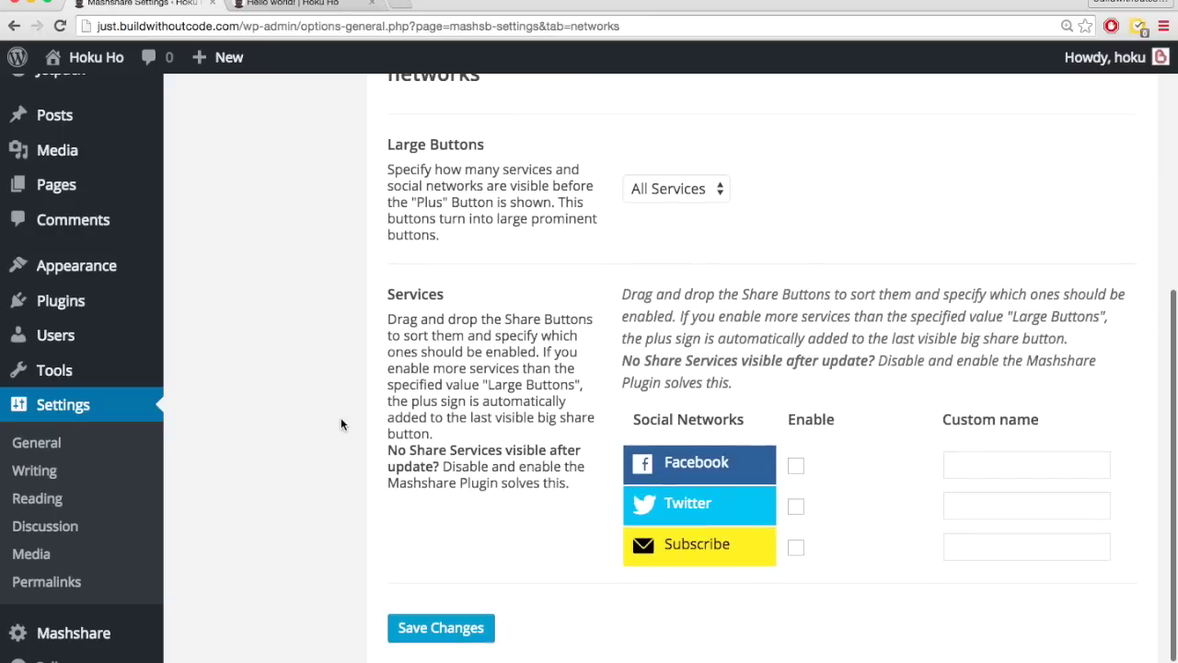
scroll(716, 488, "down", 1)
left_click(796, 421)
left_click(795, 462)
left_click(440, 583)
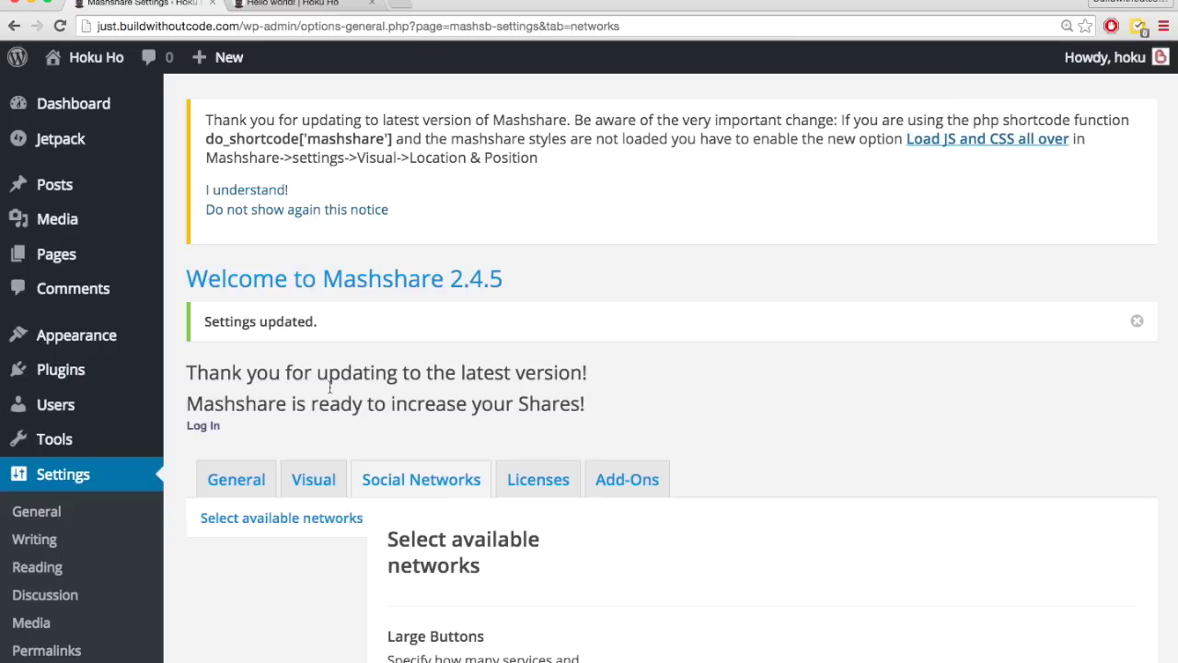
Show share buttons on posts under Location & Position, save, then view the Hello world! post.
scroll(304, 475, "down", 1)
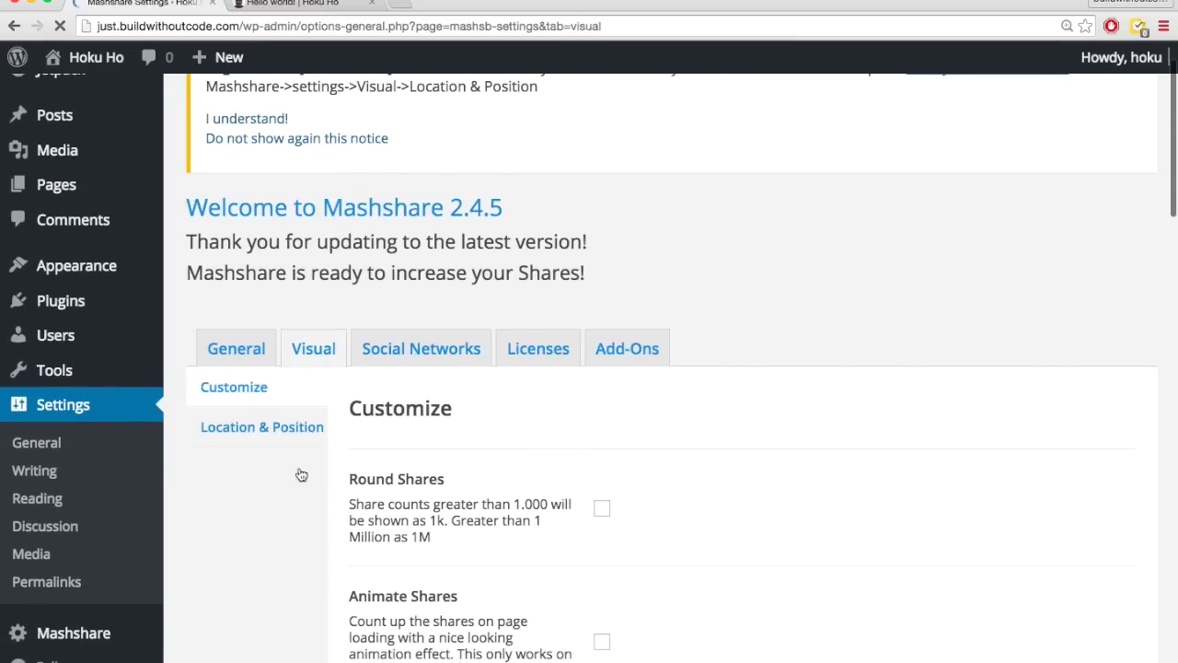
left_click(274, 431)
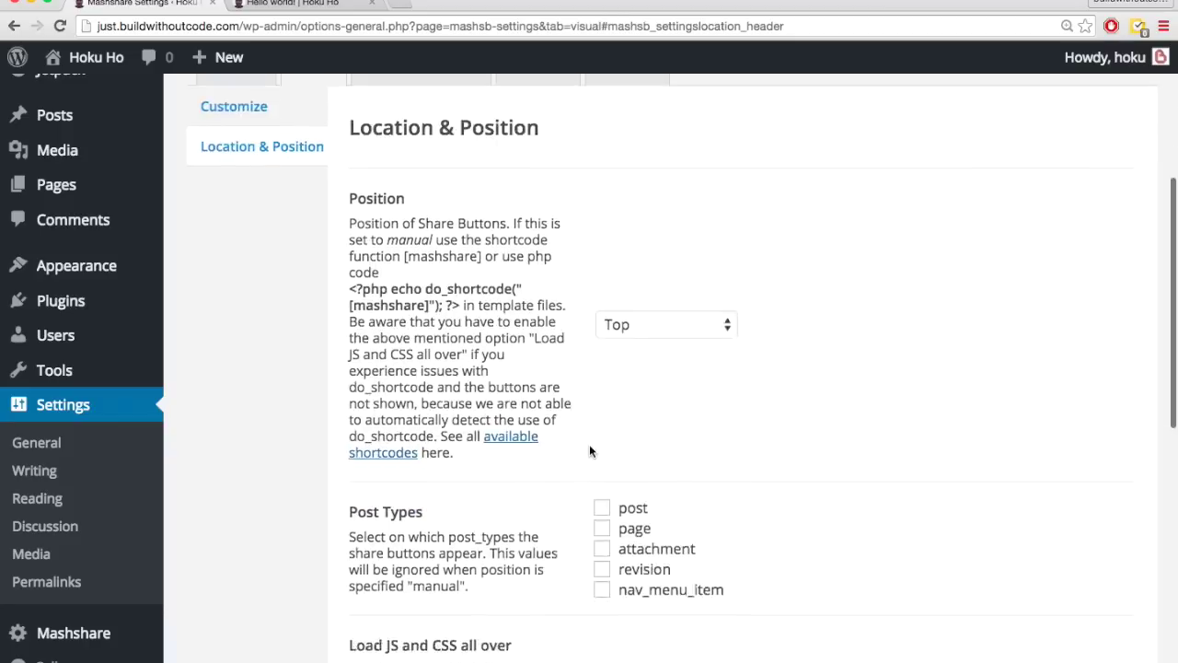
left_click(602, 414)
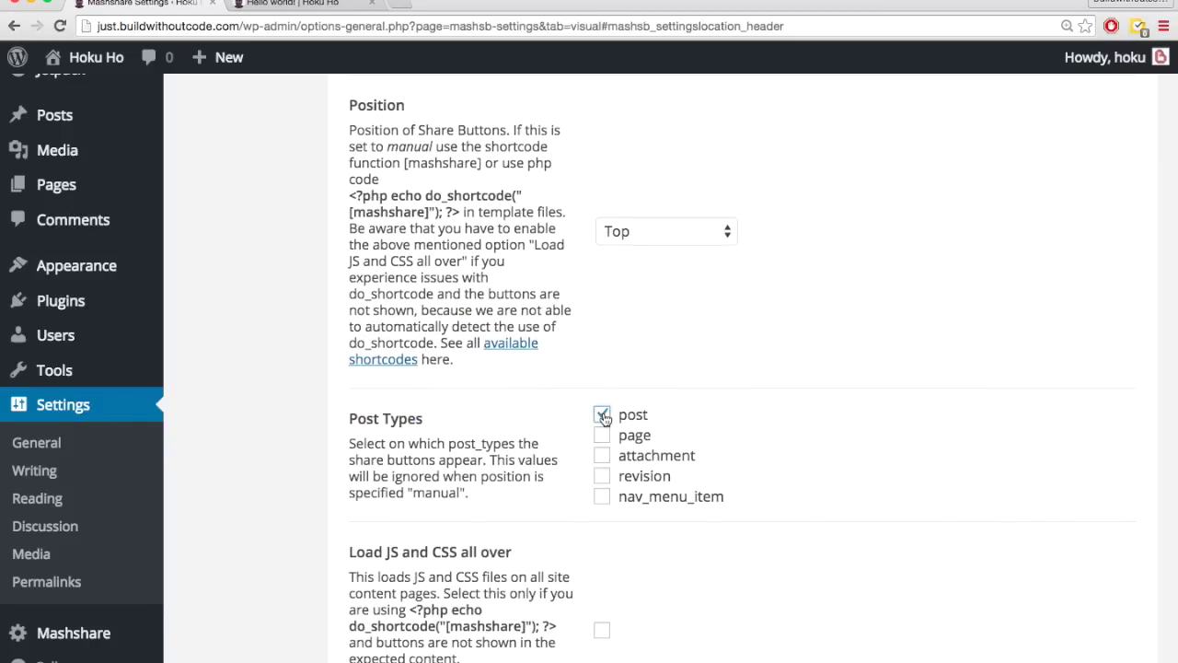
scroll(415, 515, "down", 10)
left_click(410, 572)
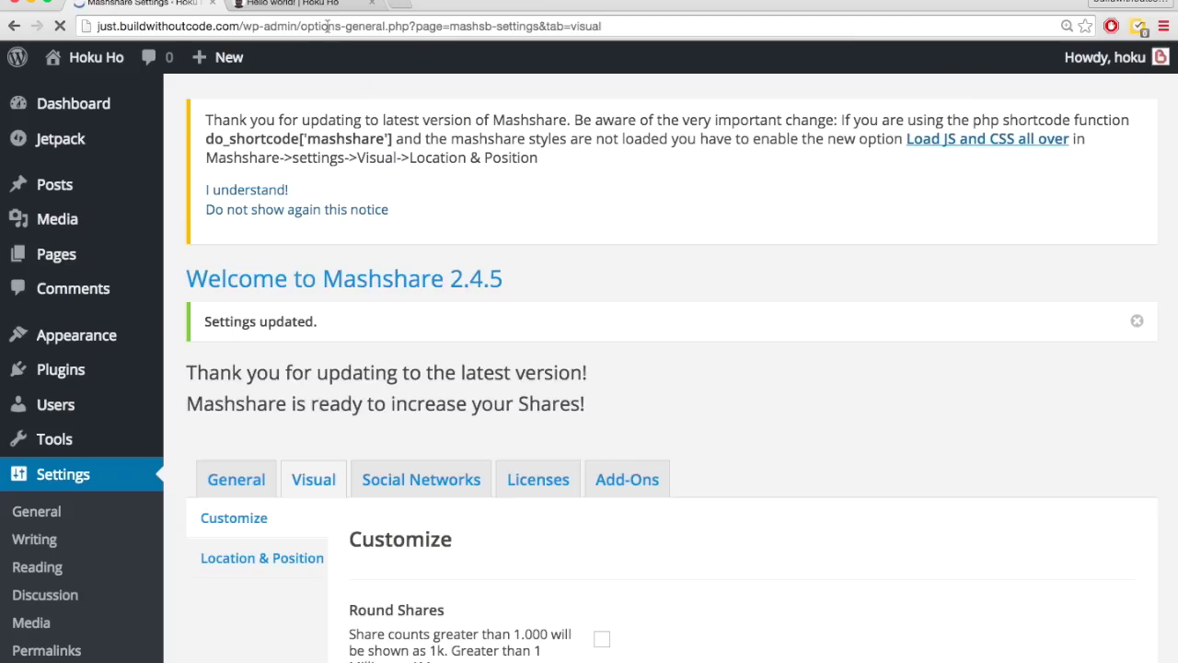
left_click(313, 4)
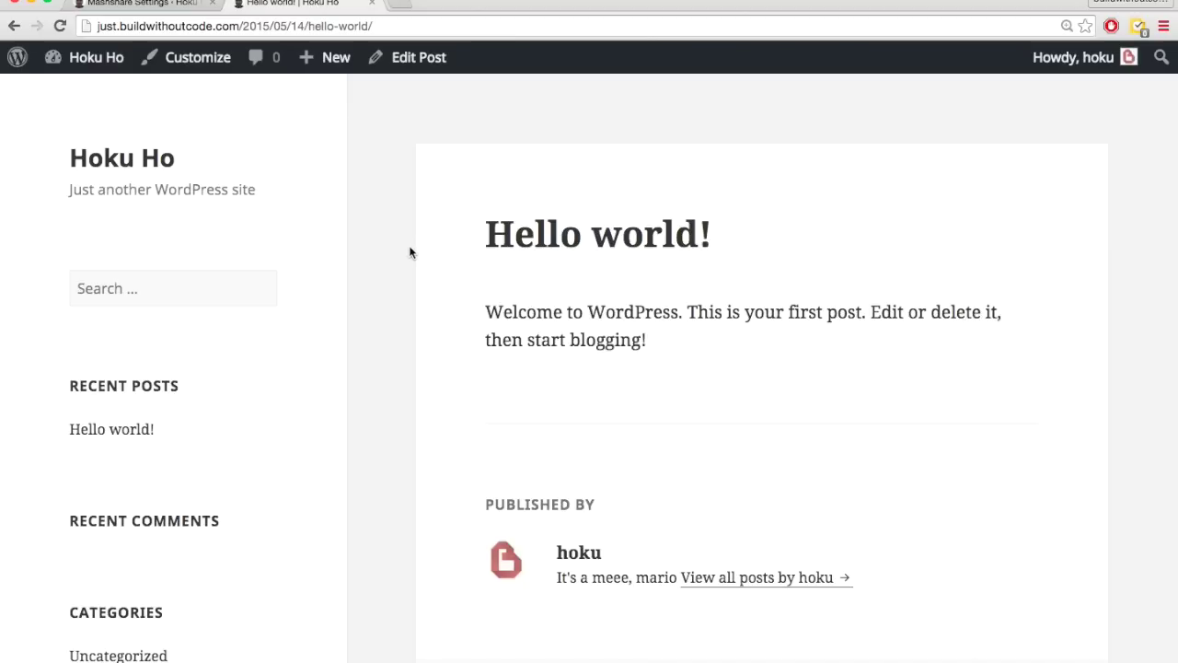
Reload Hello world! to reveal the share count and Facebook/Twitter buttons, then return to Mashshare settings.
key("super+r")
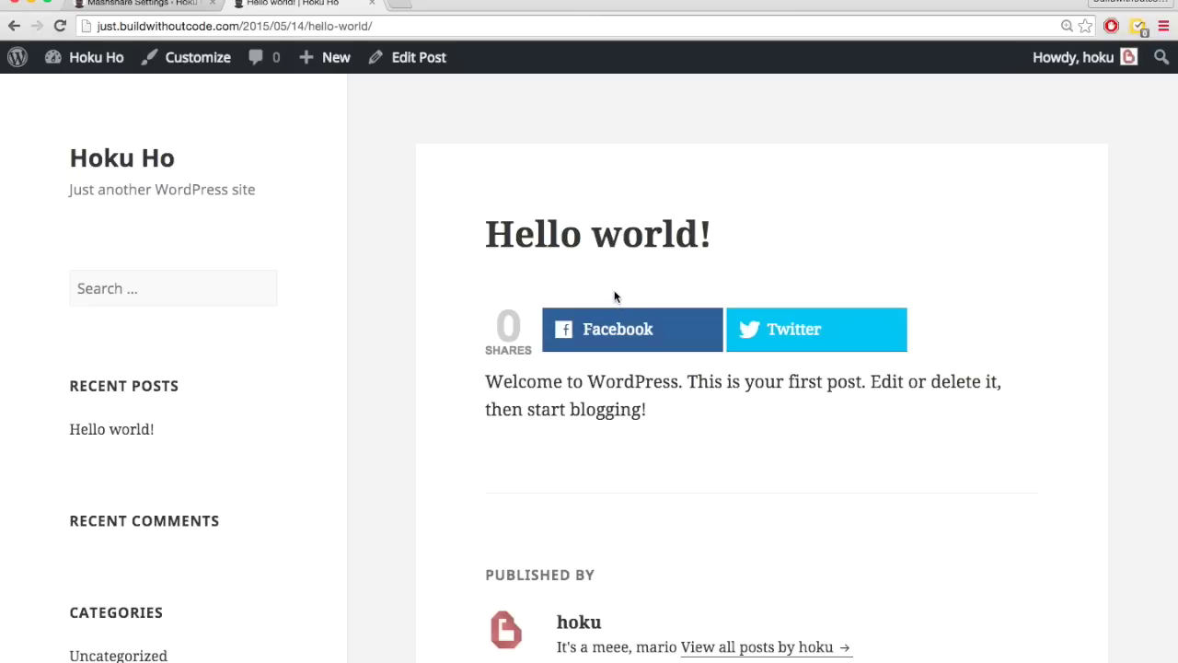
key("ctrl+shift+Tab")
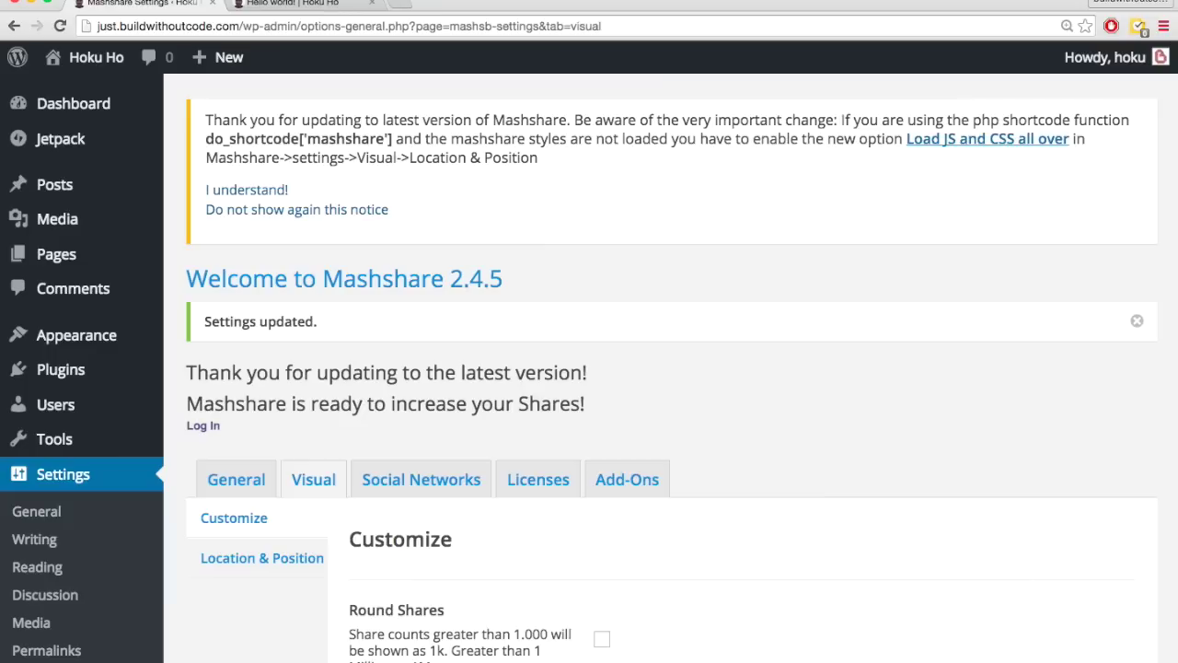
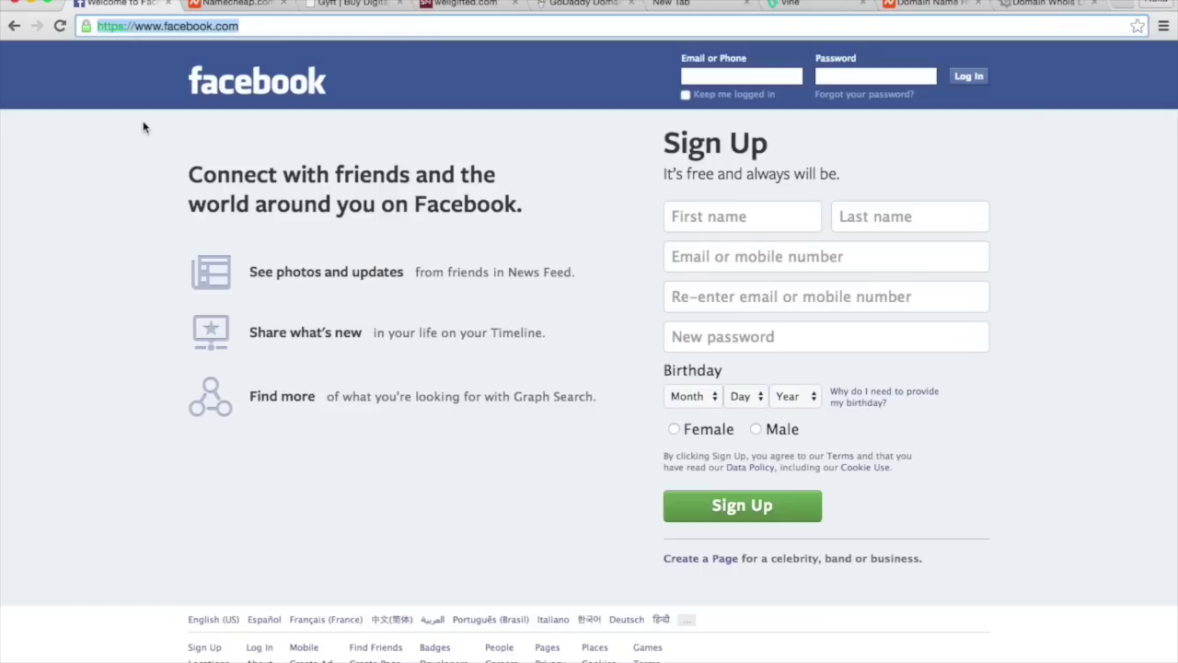
Close the Facebook tab so the Namecheap homepage is showing.
key("ctrl+w")
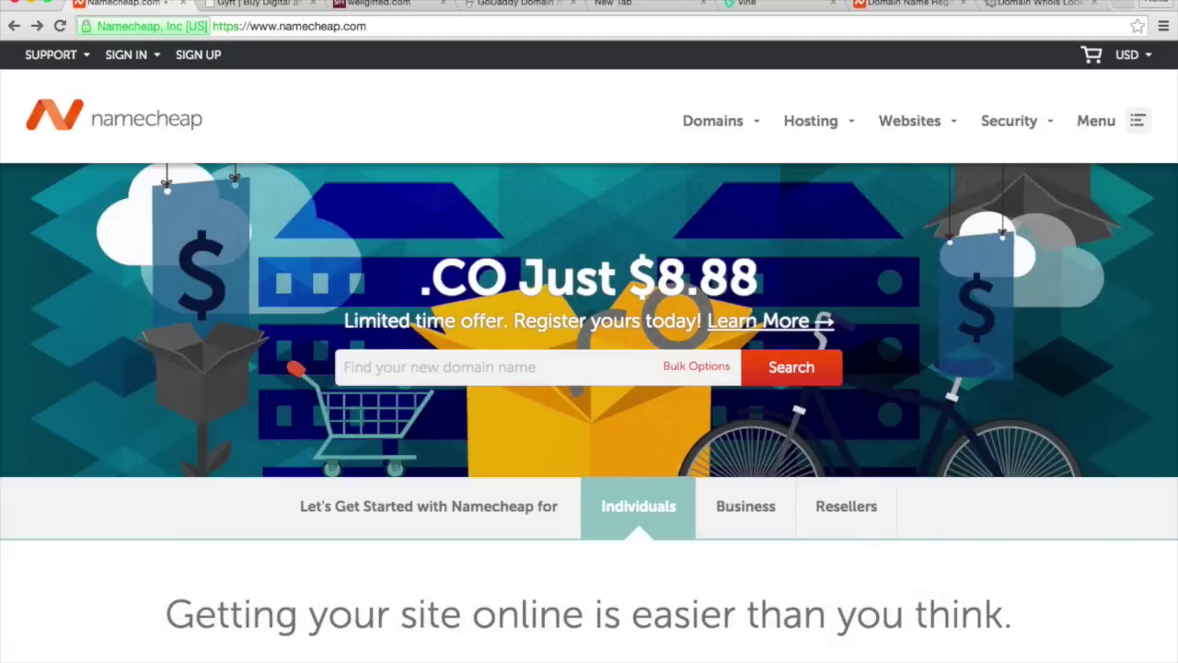
Search for hokuswebsite.com, available at $10.69/year, and add it to the cart.
left_click(408, 364)
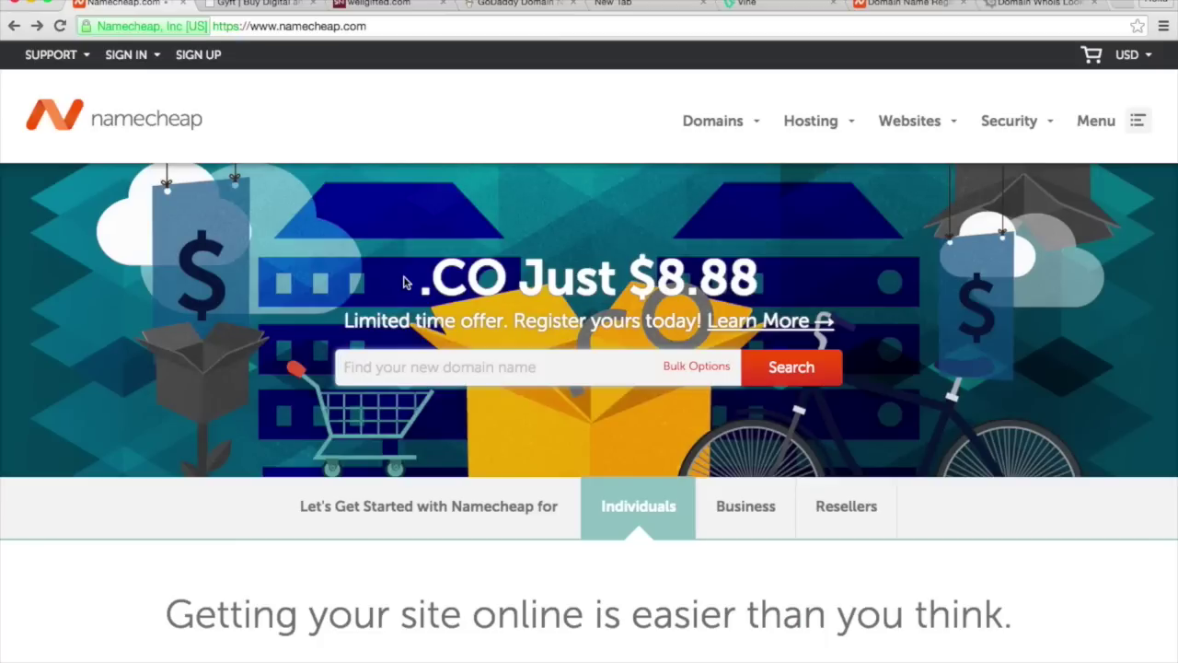
type("hokuswebsite.com")
left_click(773, 369)
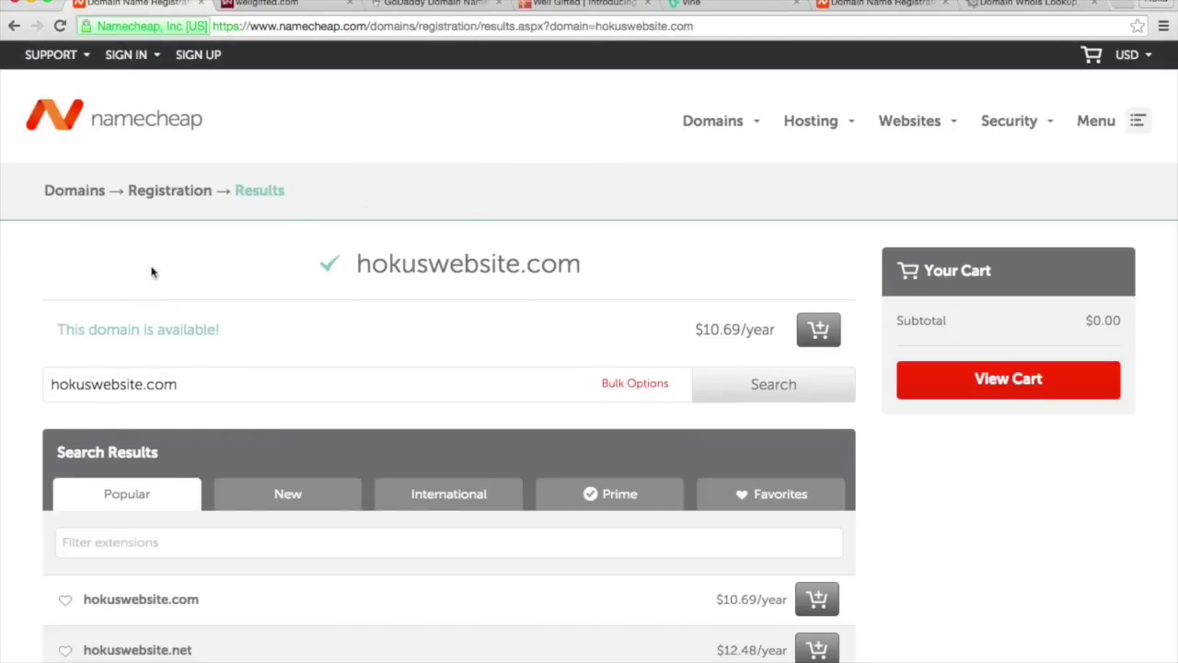
left_click(820, 330)
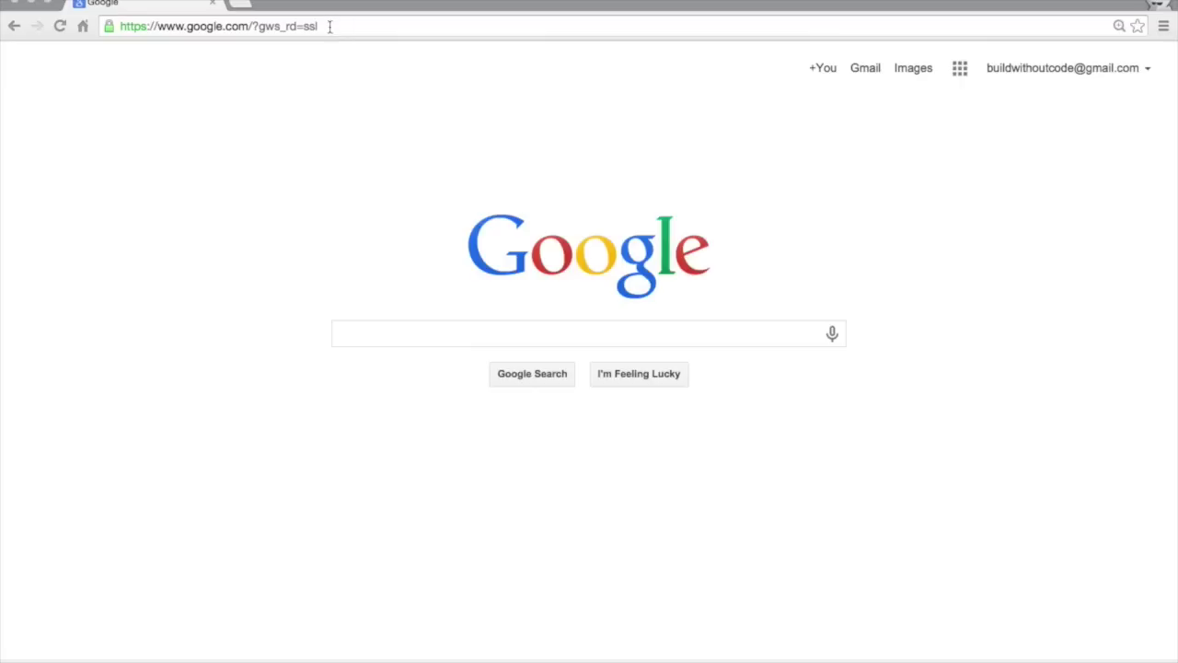
Go to namecheap.com in the address bar.
left_click(330, 27)
type("namecheap.co")
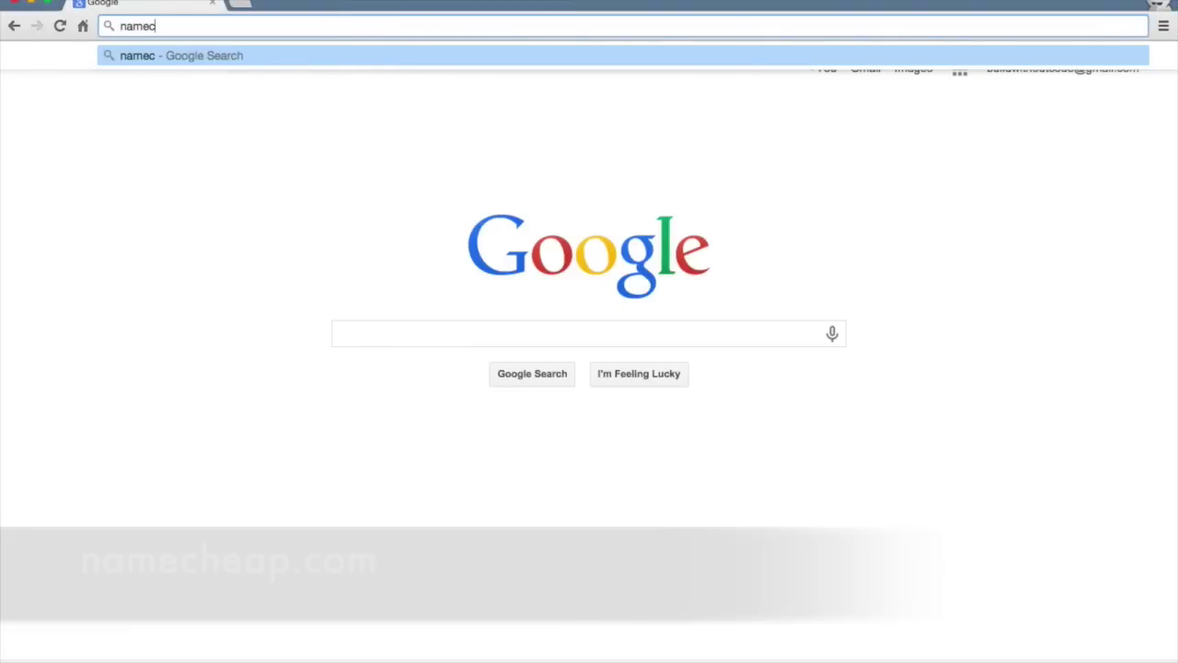
type("m")
key("Return")
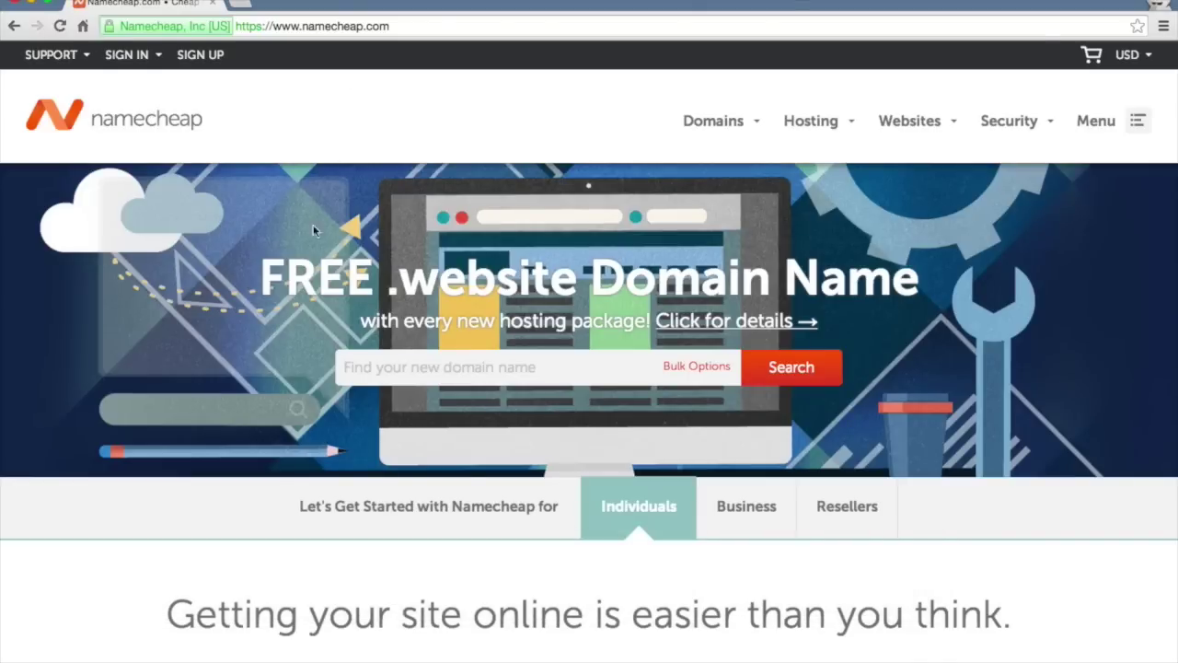
Search buildwithoutcode.com, add it to the cart at $10.69/year, and view the cart.
scroll(276, 378, "down", 1)
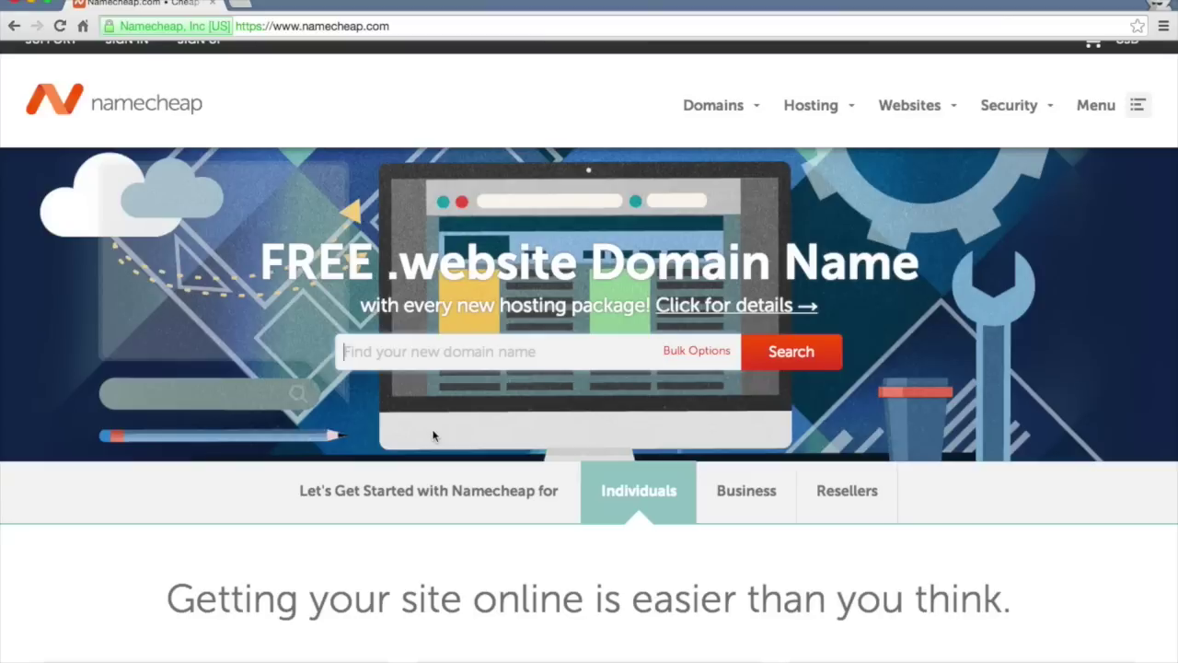
type("buildwithou")
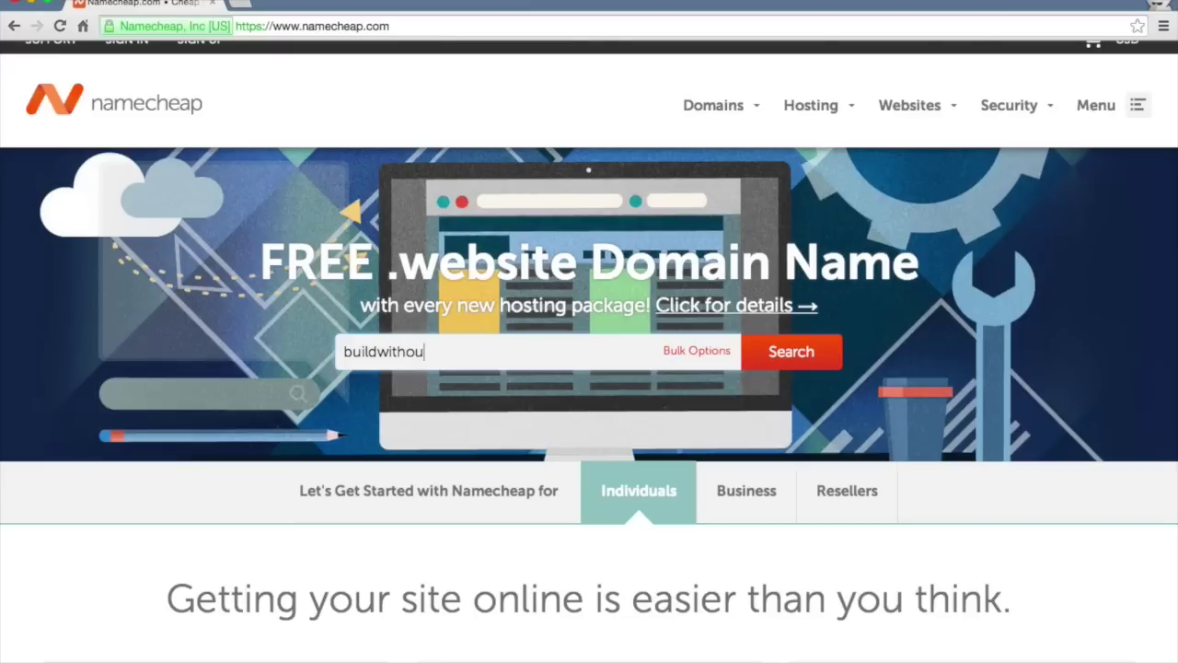
type("tcode.com")
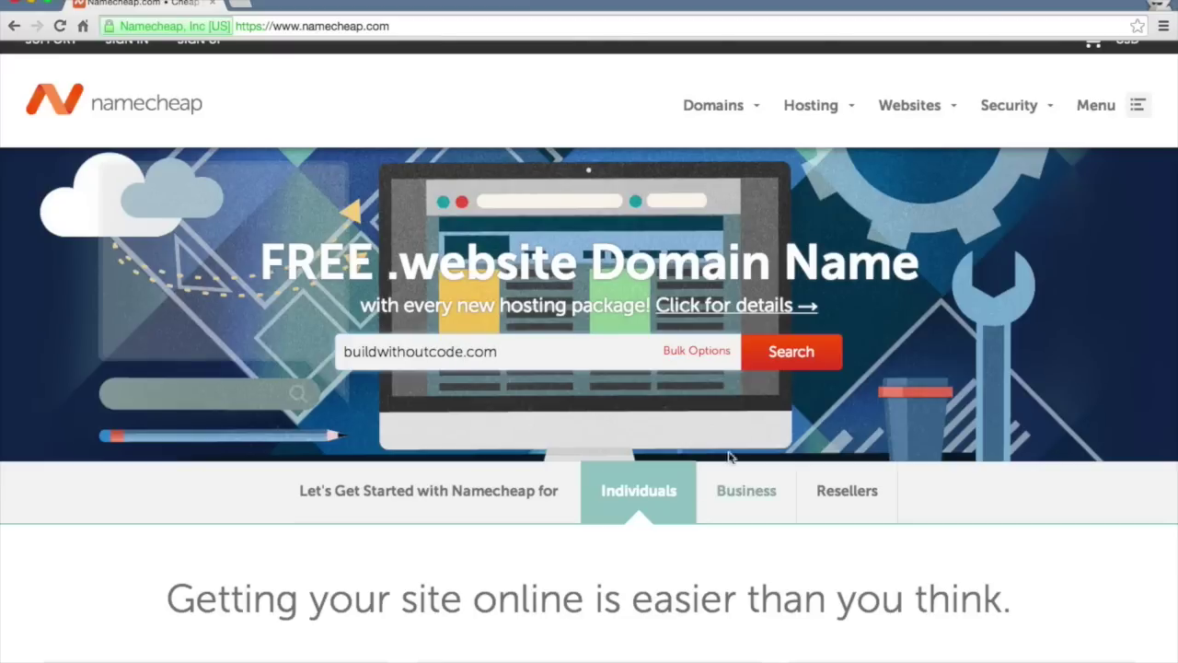
left_click(792, 359)
scroll(529, 356, "down", 3)
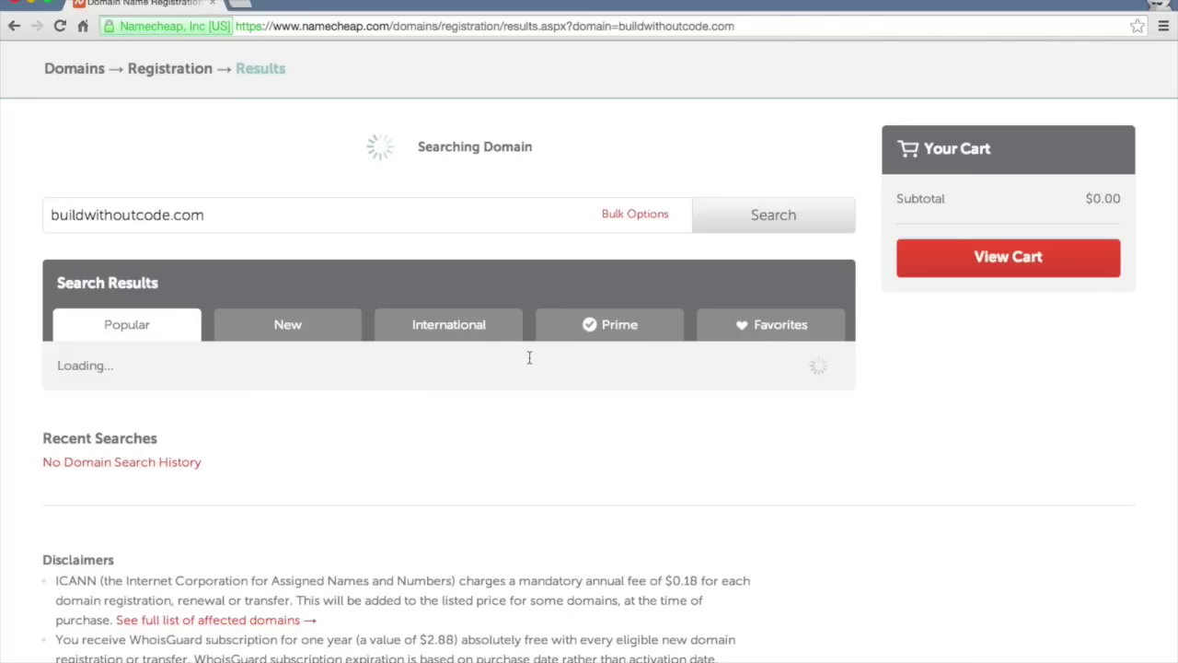
scroll(532, 356, "up", 3)
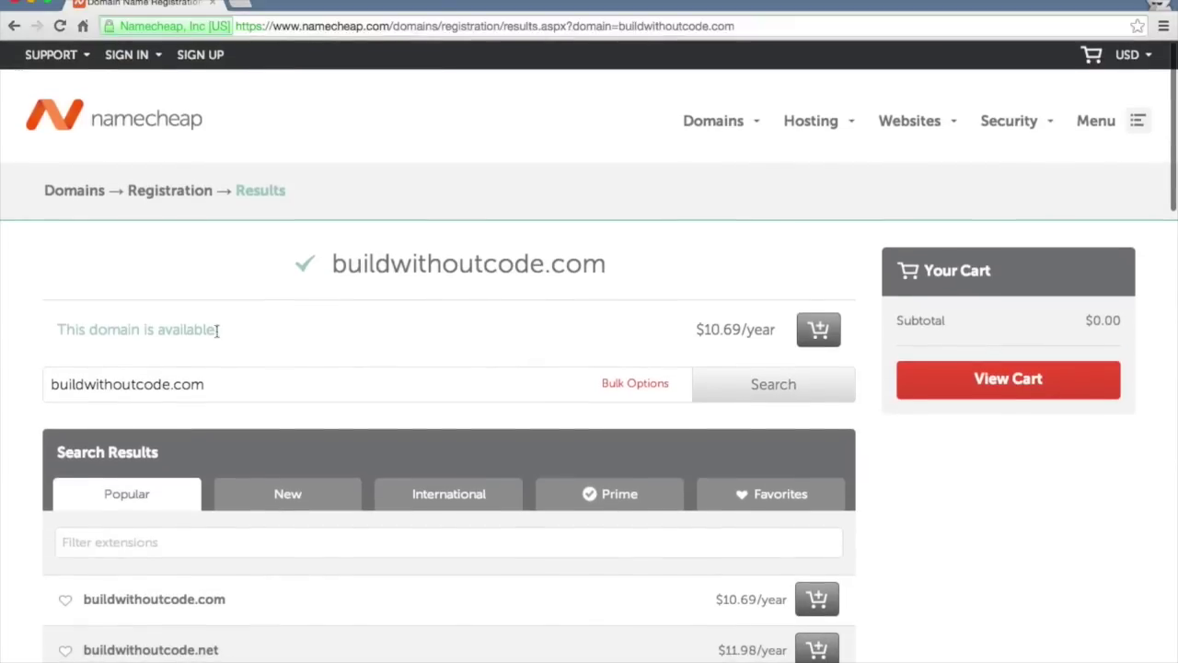
left_click(818, 330)
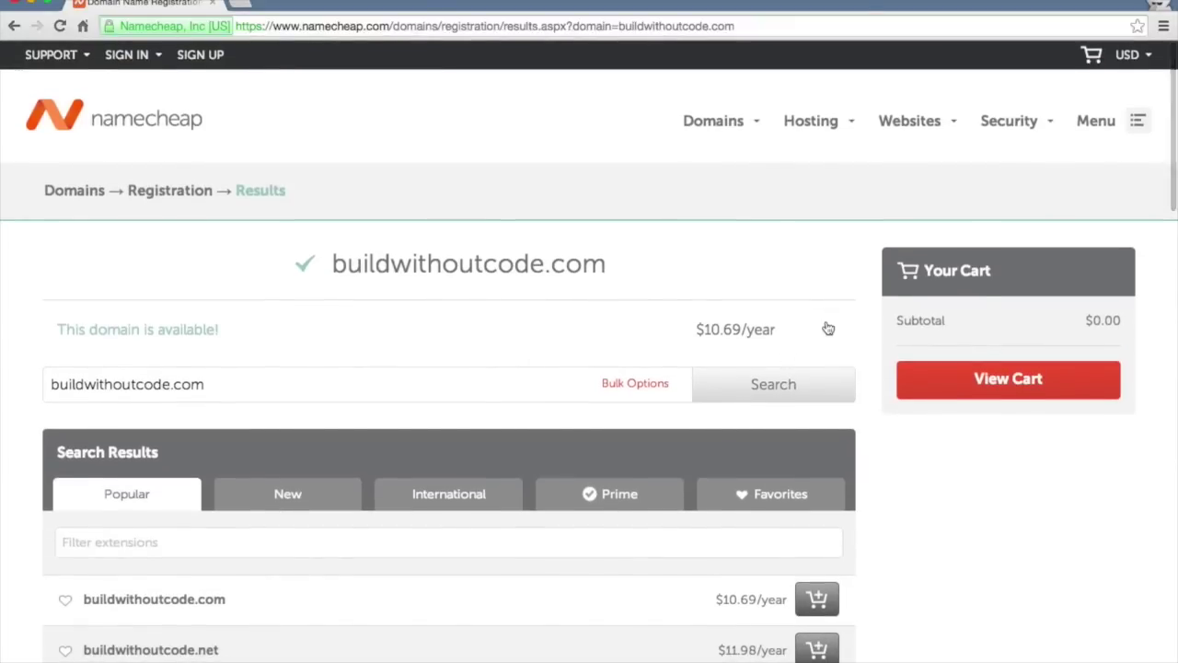
left_click(997, 471)
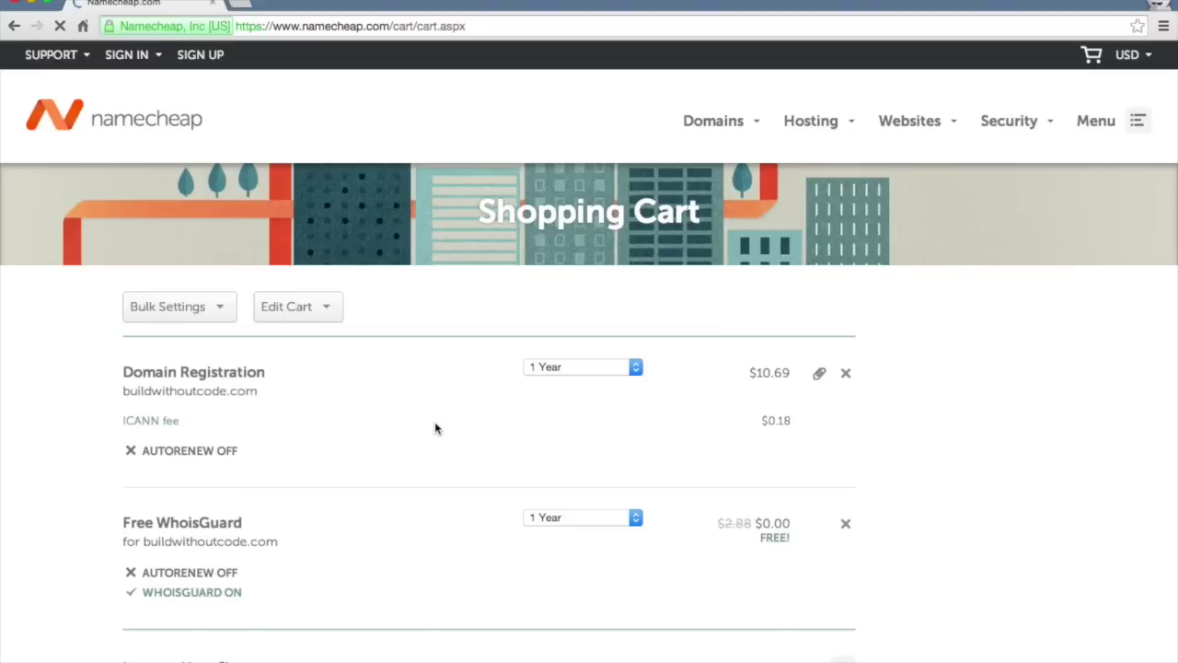
Keep buildwithoutcode.com at a 1-year registration with autorenew on, and confirm the order.
left_click(575, 371)
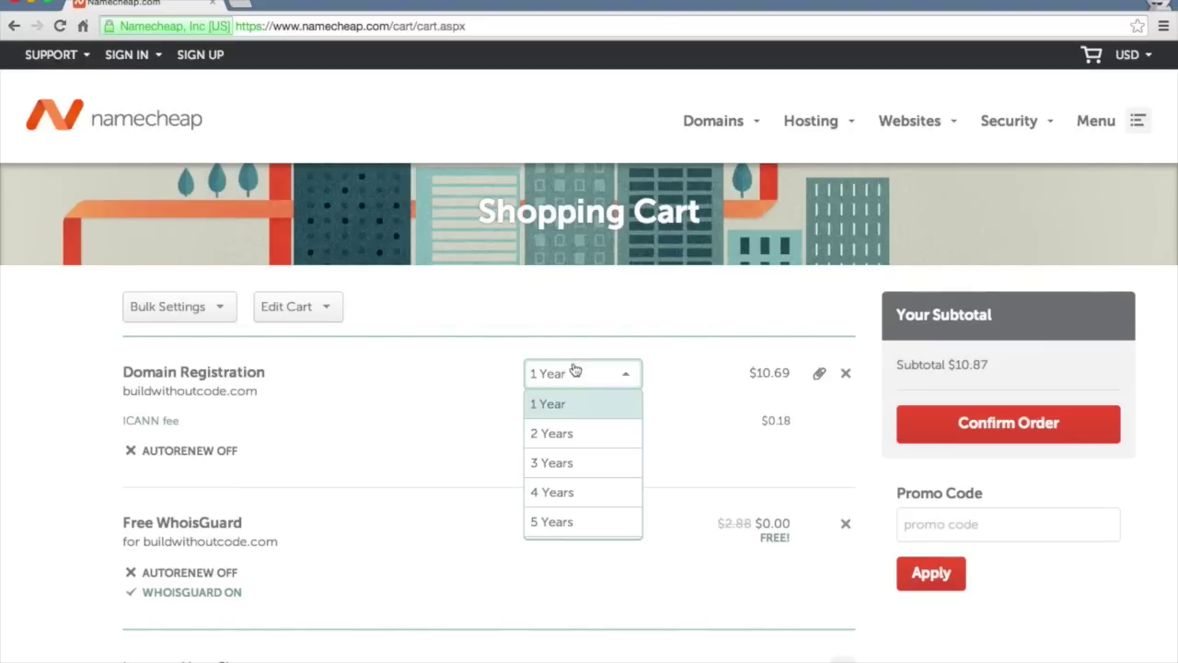
left_click(574, 371)
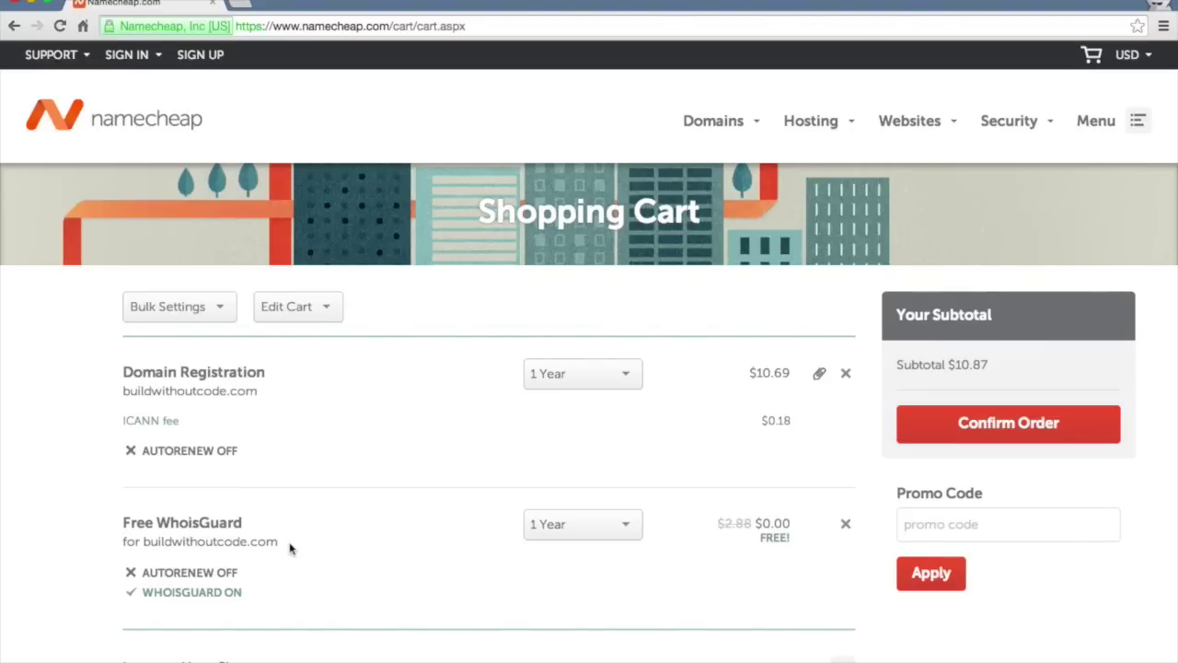
left_click(188, 452)
scroll(2, 509, "down", 2)
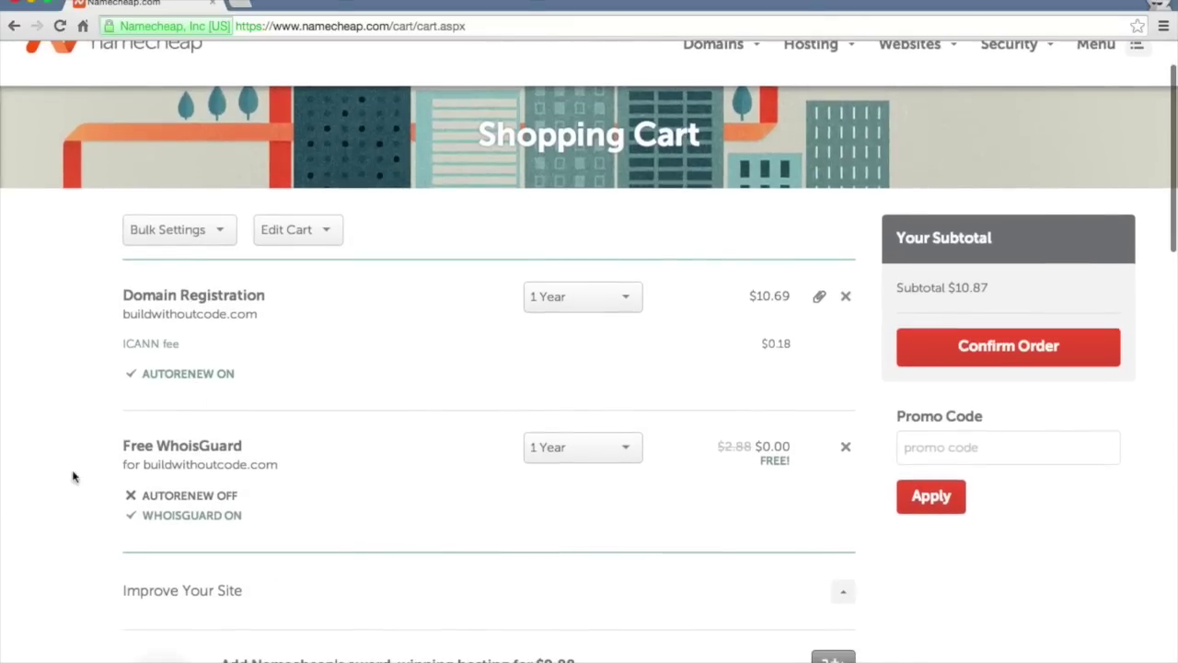
scroll(30, 478, "down", 3)
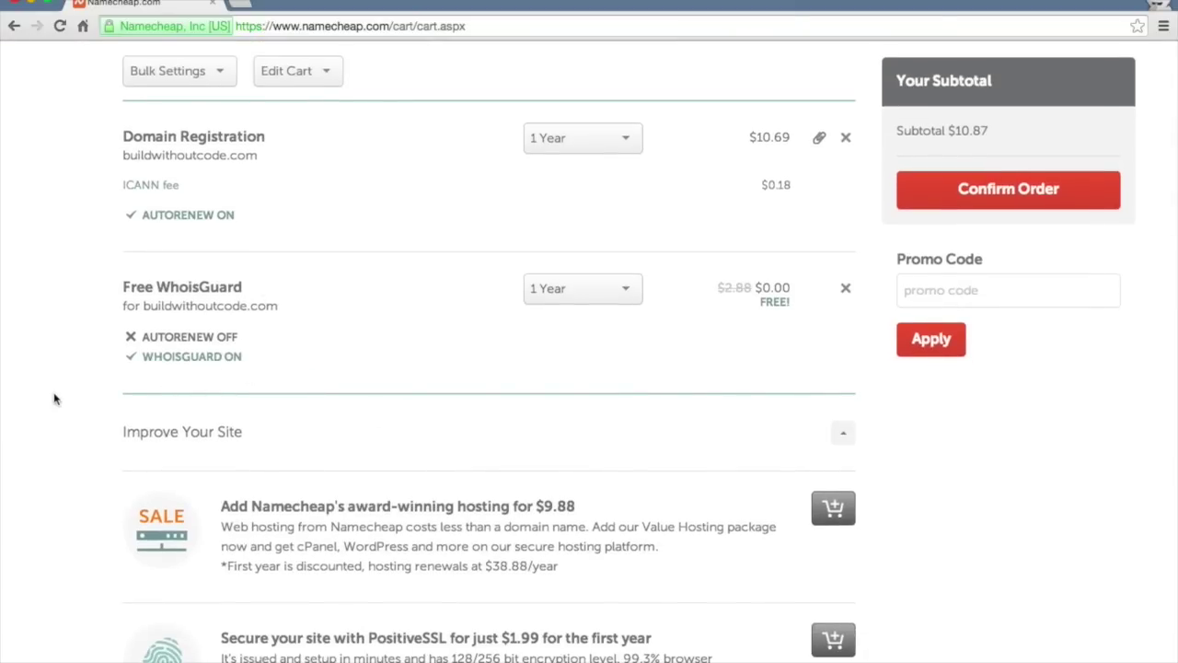
scroll(52, 399, "down", 3)
scroll(138, 432, "down", 4)
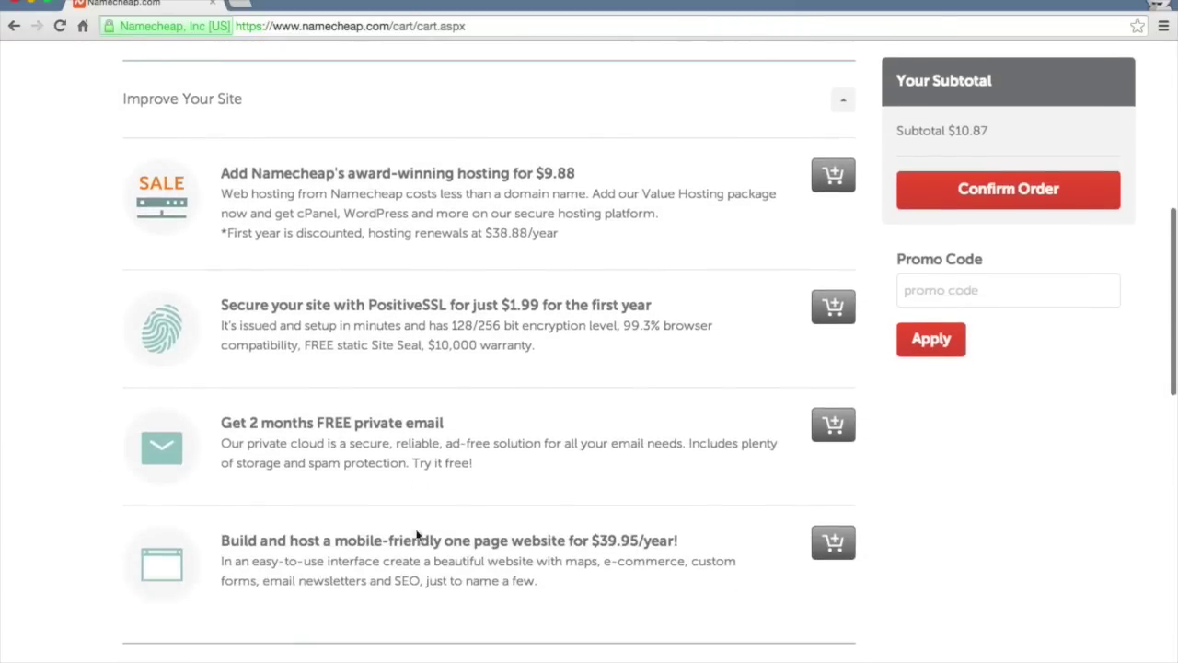
scroll(419, 560, "down", 3)
scroll(419, 566, "up", 10)
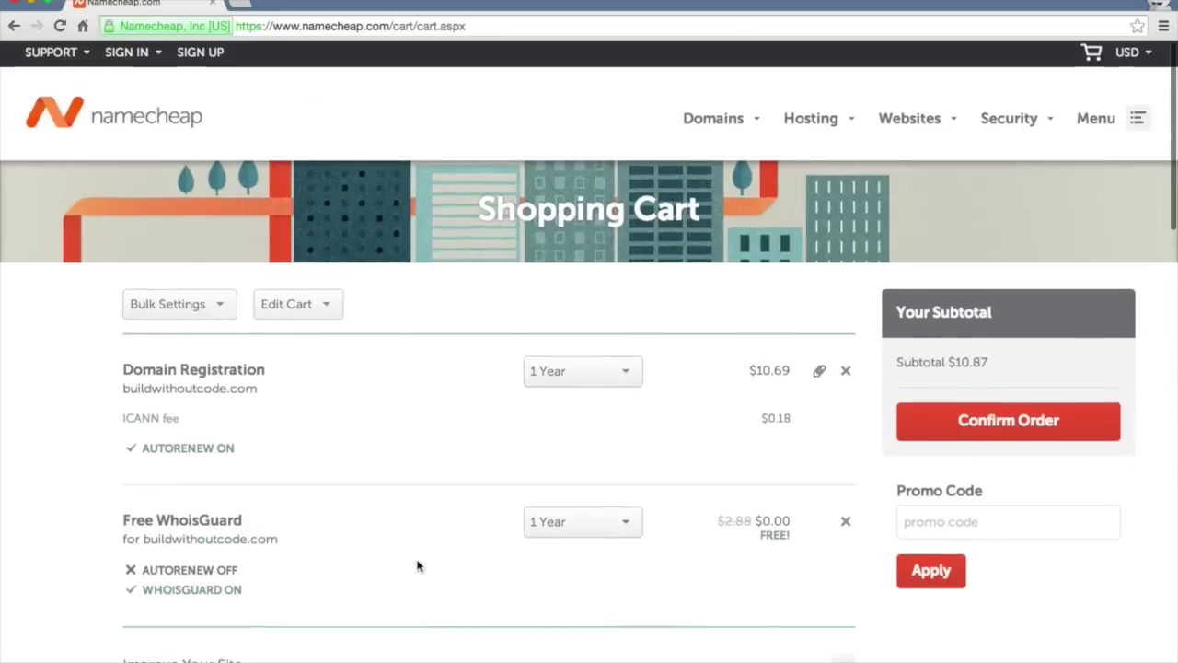
left_click(928, 431)
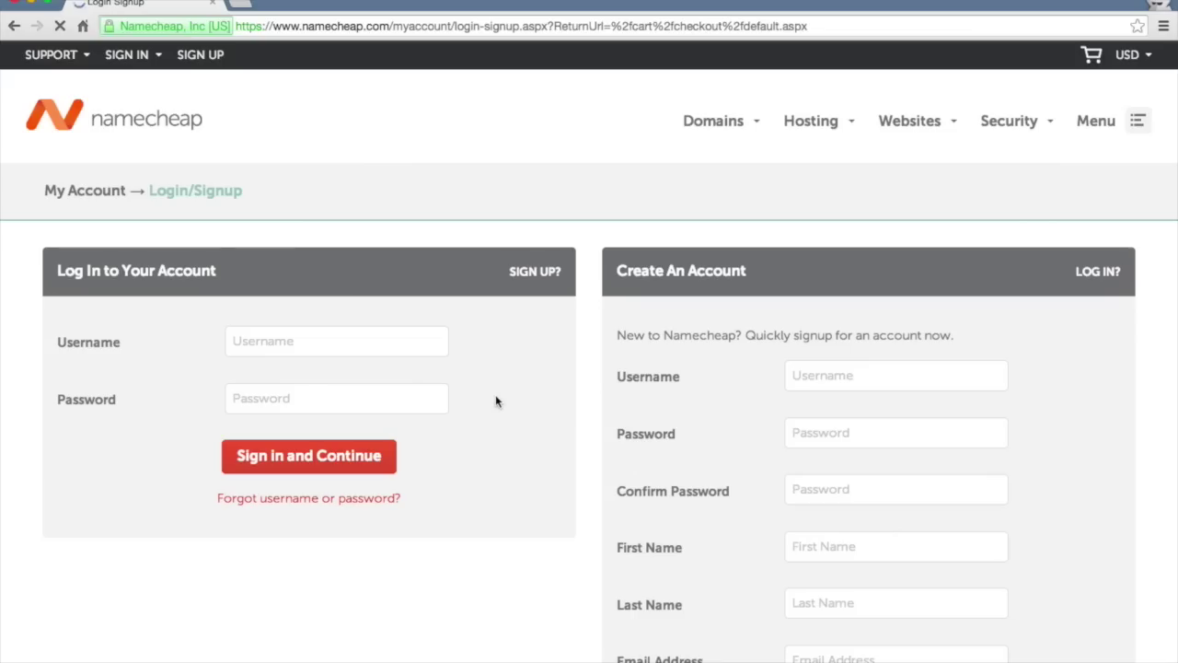
Opt out of the Namecheap newsletter and mark the registration as not for a company.
scroll(627, 451, "down", 1)
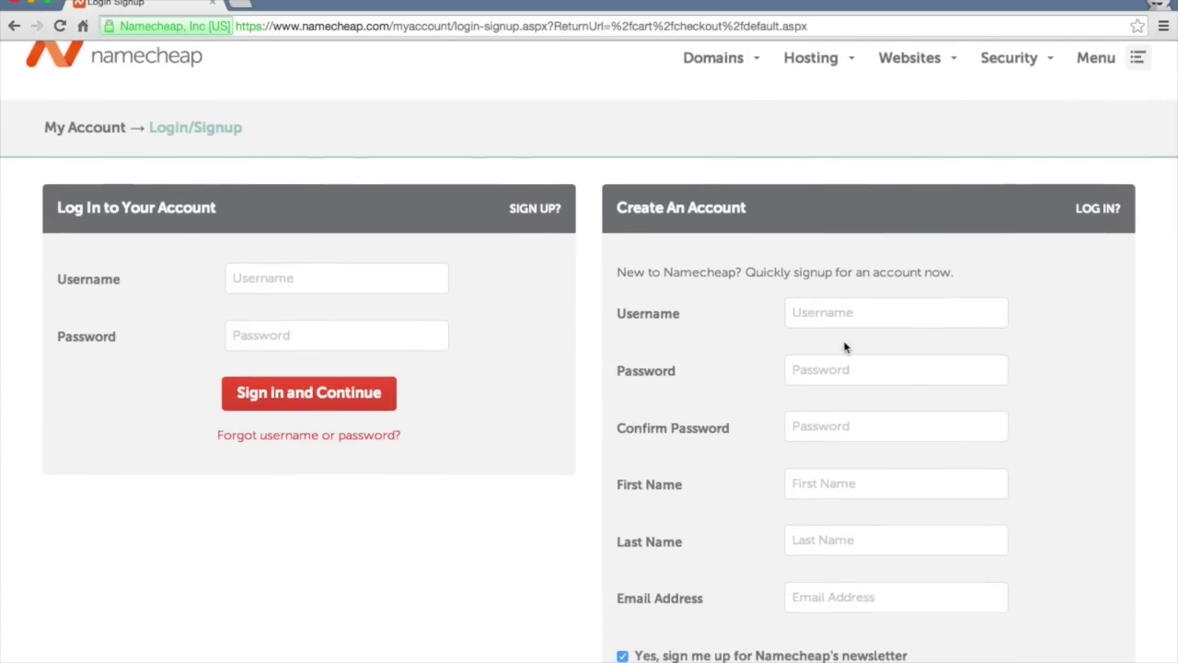
scroll(844, 414, "down", 2)
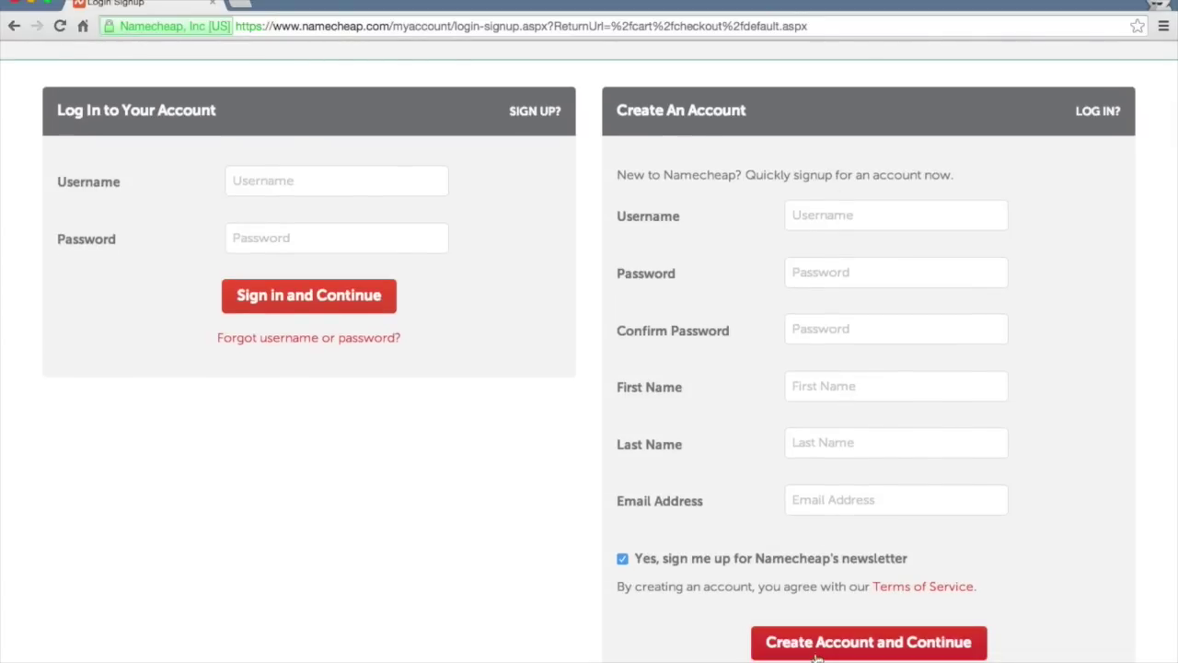
left_click(624, 559)
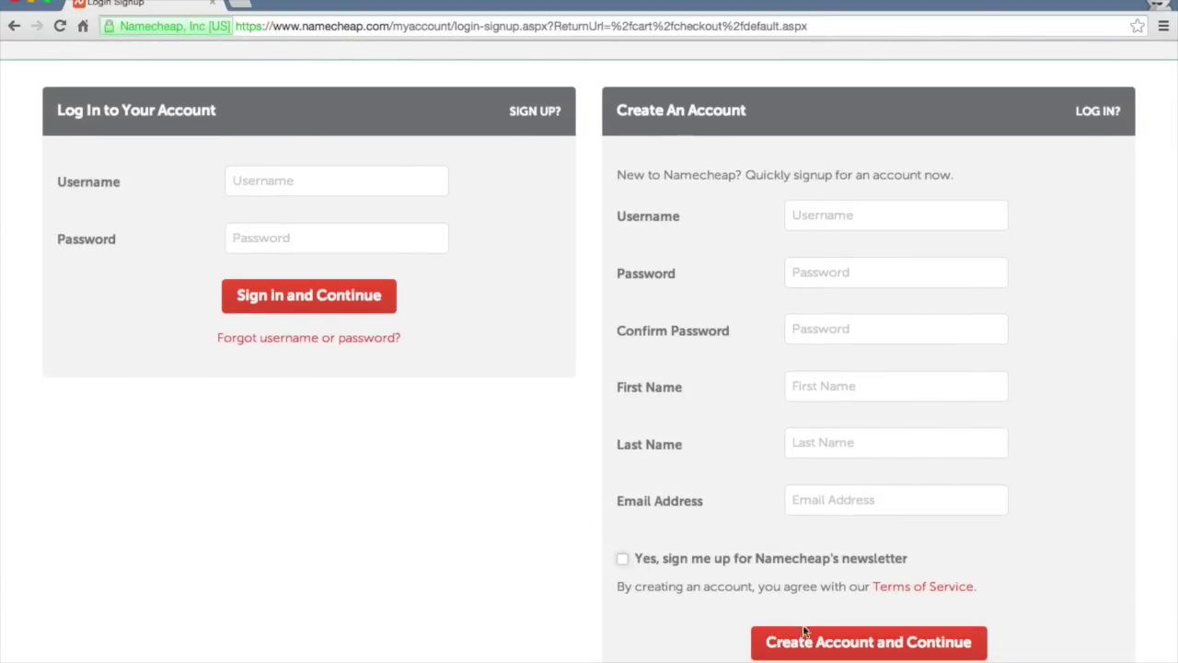
scroll(758, 517, "up", 2)
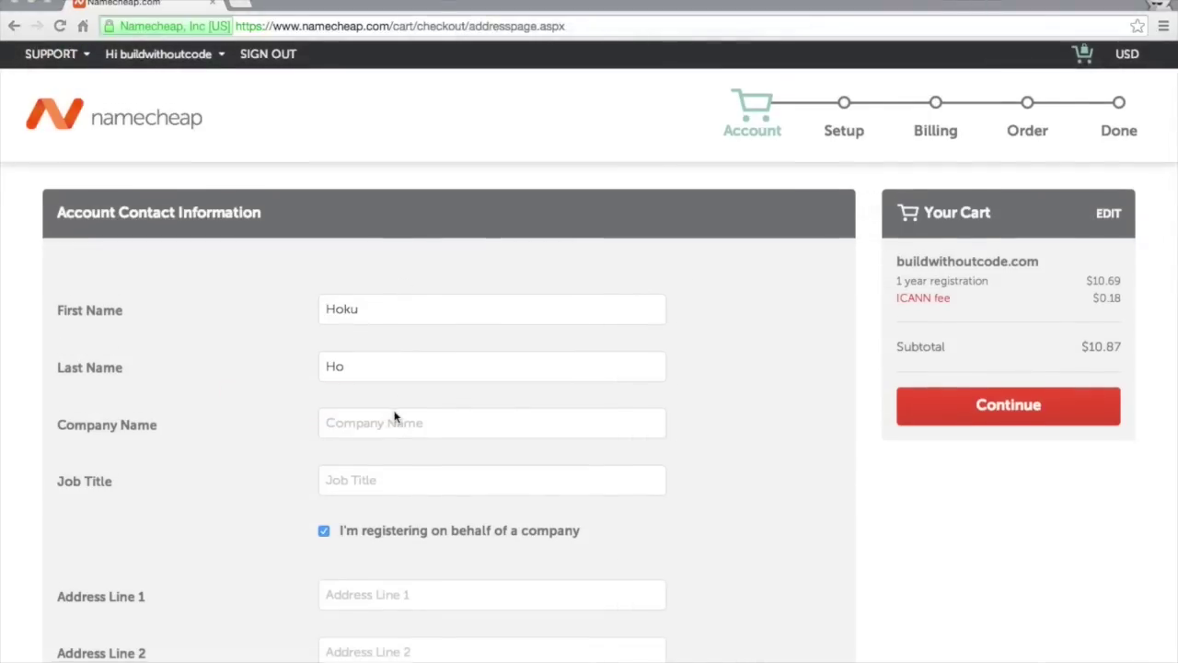
scroll(395, 417, "down", 3)
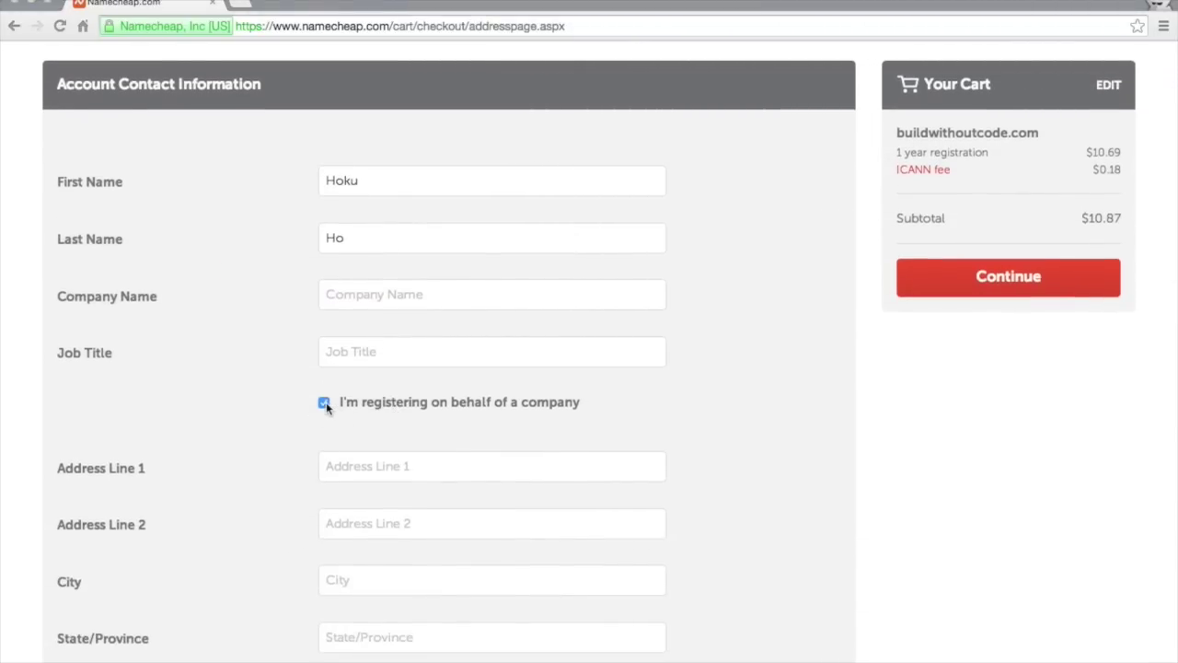
left_click(324, 404)
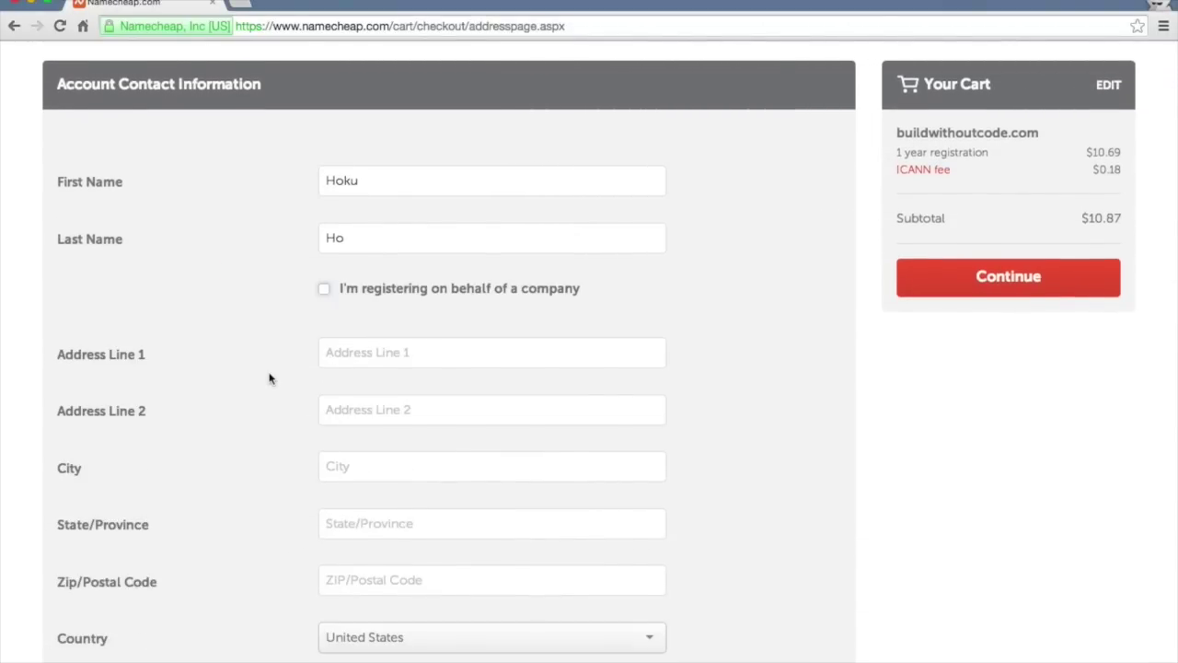
Save the Whois contacts as default checkout settings and continue to the Billing step.
scroll(270, 378, "down", 3)
scroll(371, 452, "down", 5)
scroll(371, 484, "up", 4)
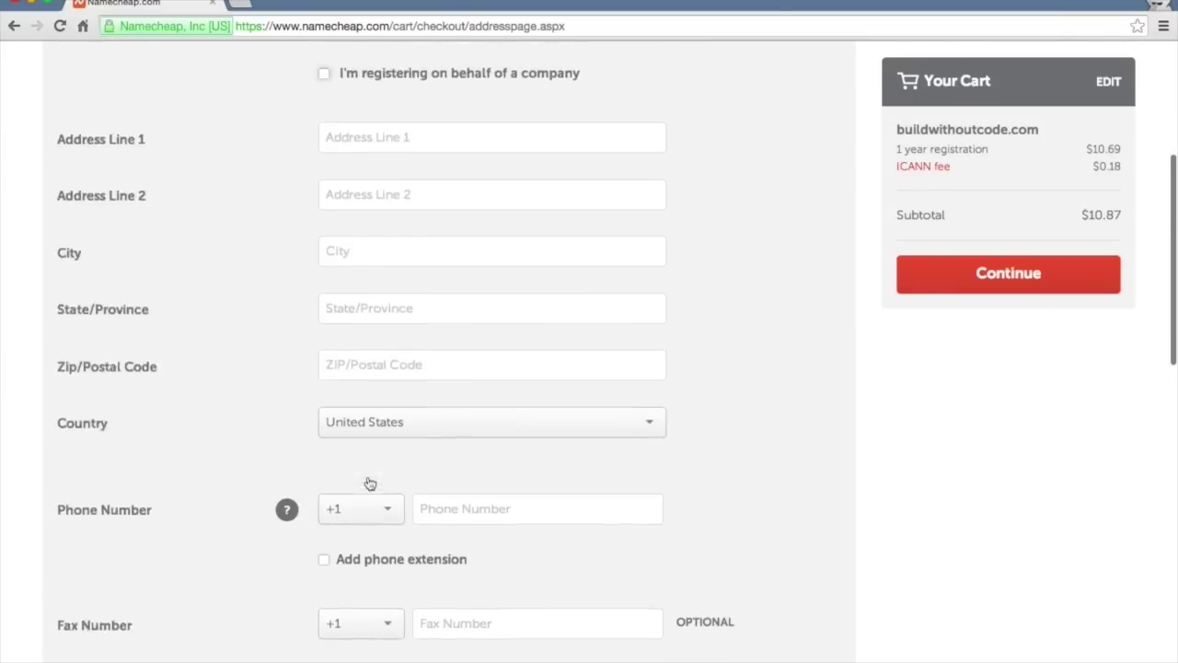
scroll(370, 484, "up", 4)
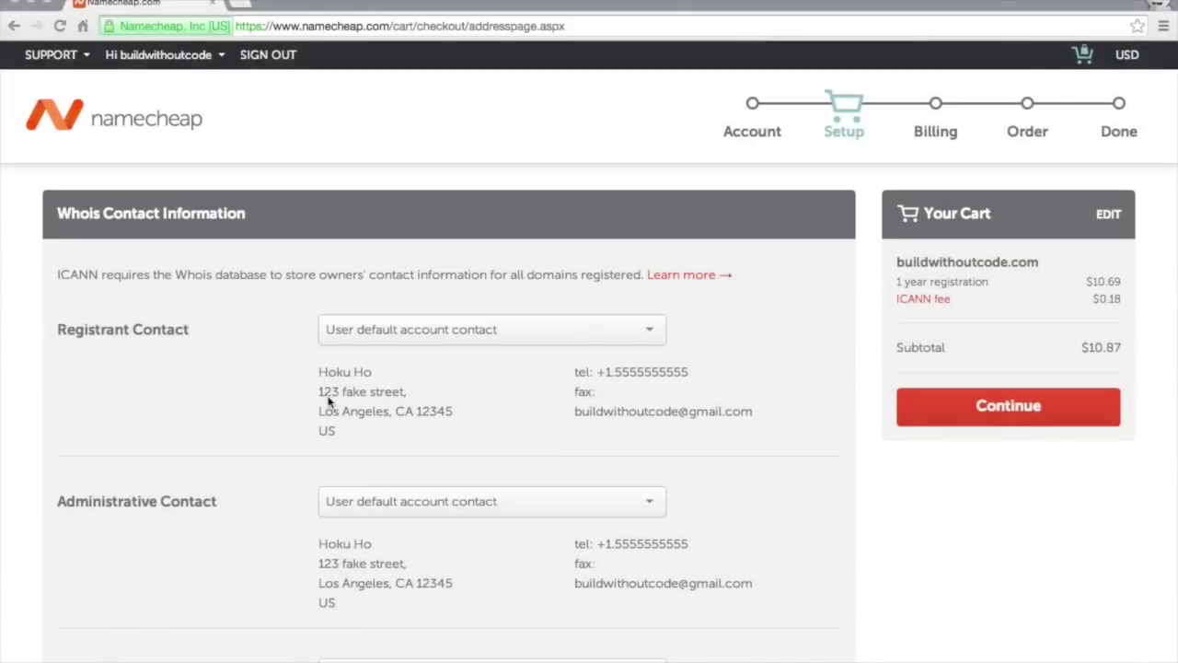
scroll(328, 400, "down", 1)
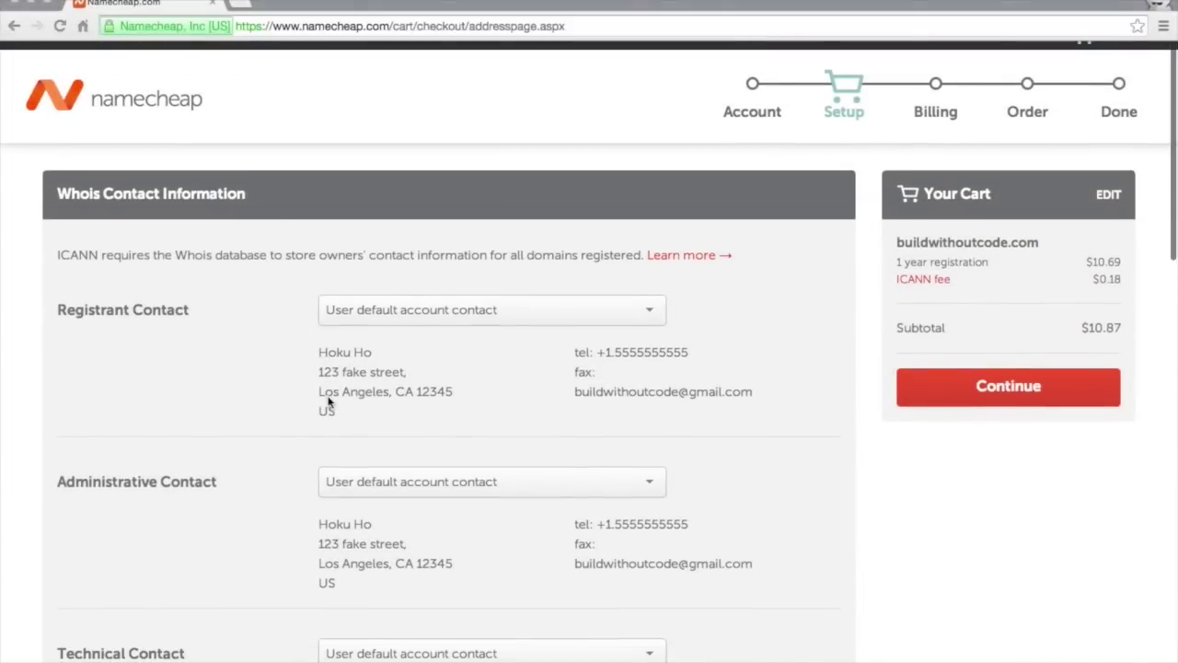
scroll(350, 454, "down", 1)
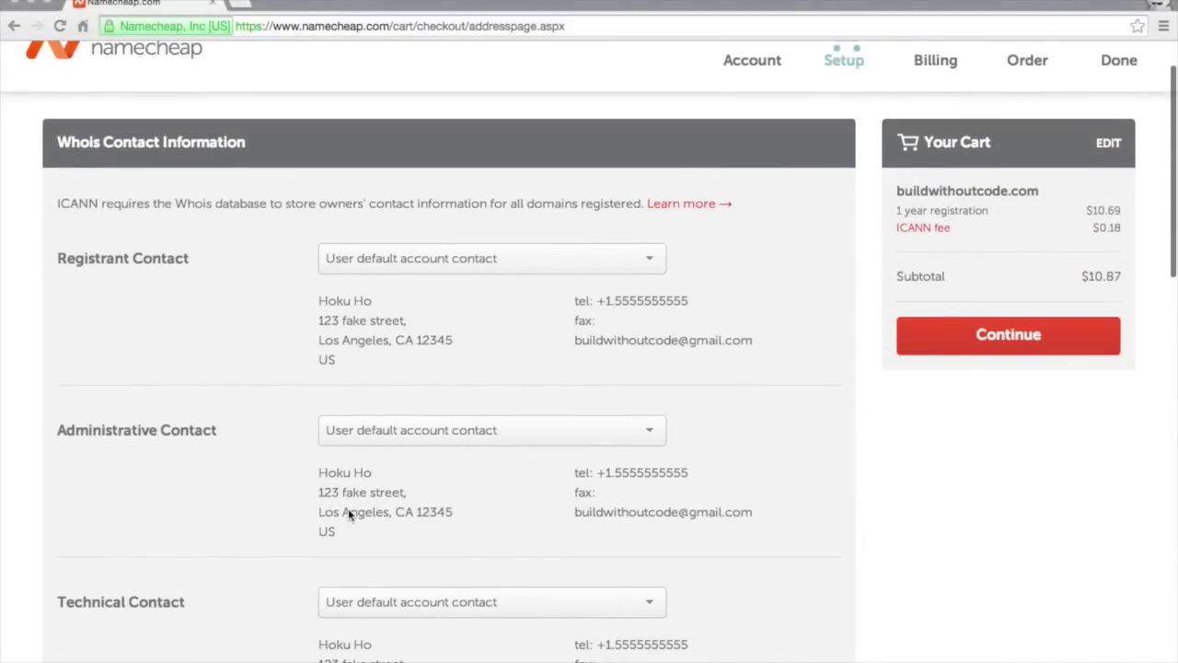
scroll(348, 513, "down", 1)
scroll(387, 389, "down", 2)
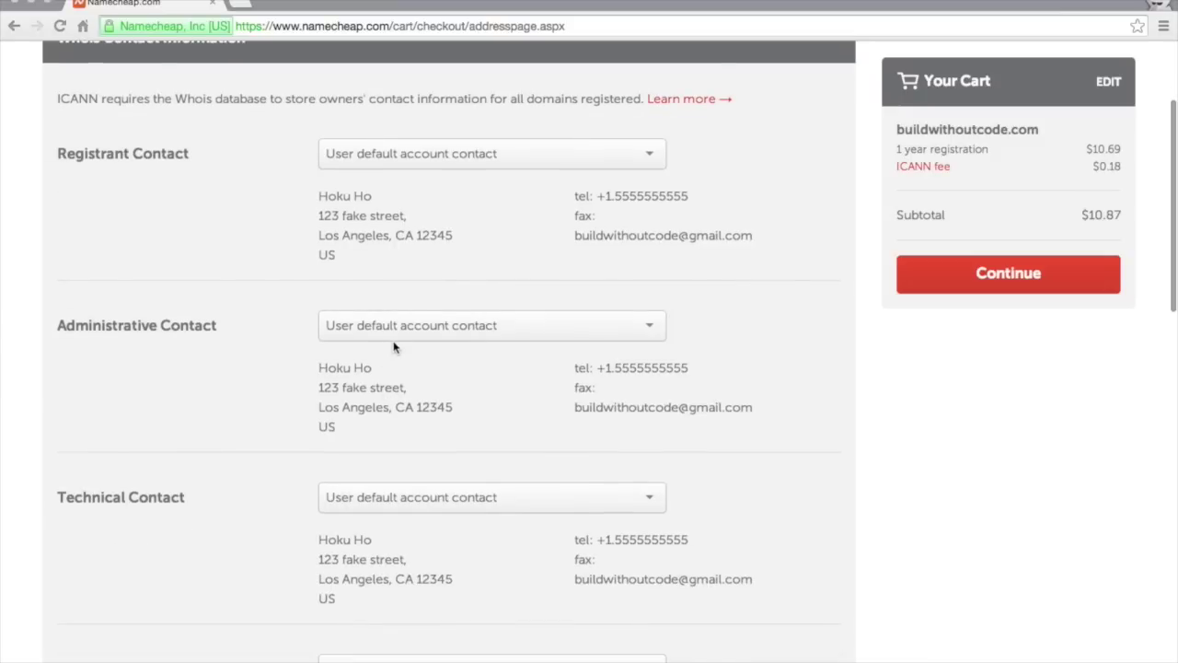
scroll(350, 434, "down", 3)
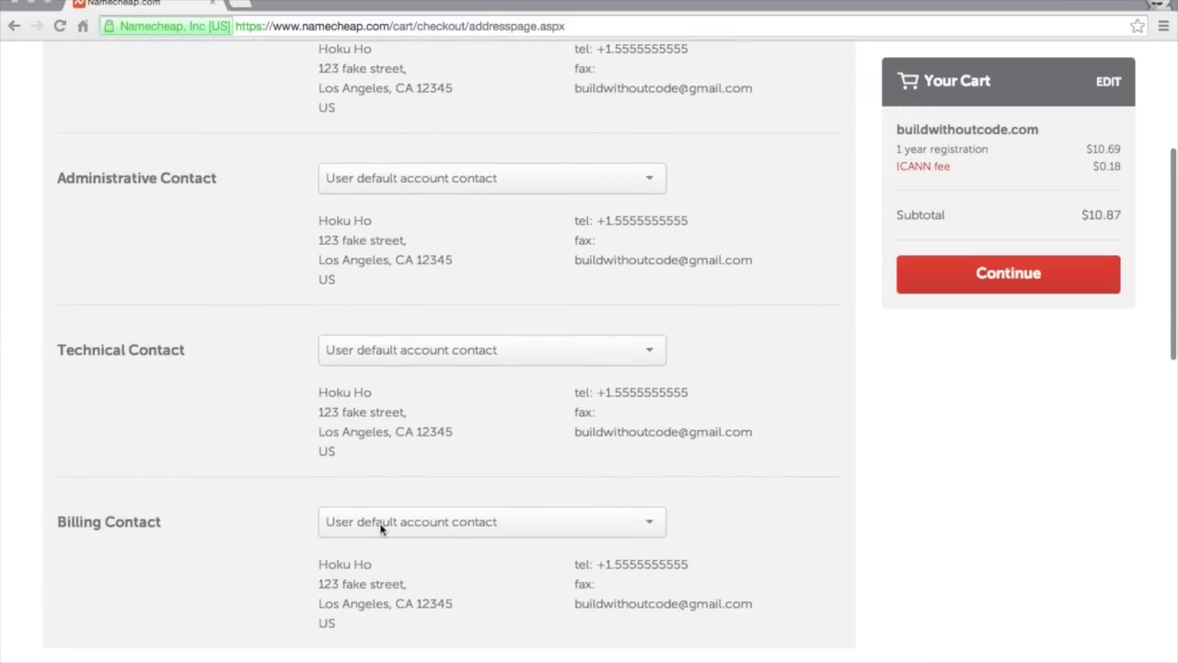
scroll(359, 461, "up", 3)
scroll(353, 458, "down", 10)
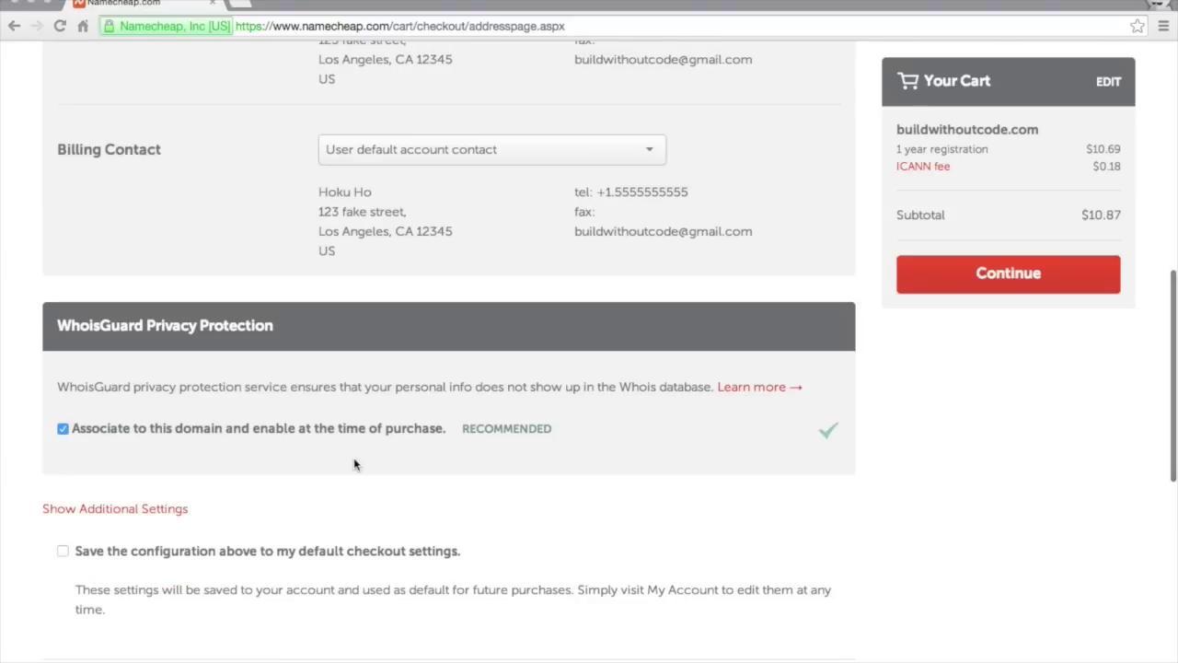
left_click(62, 551)
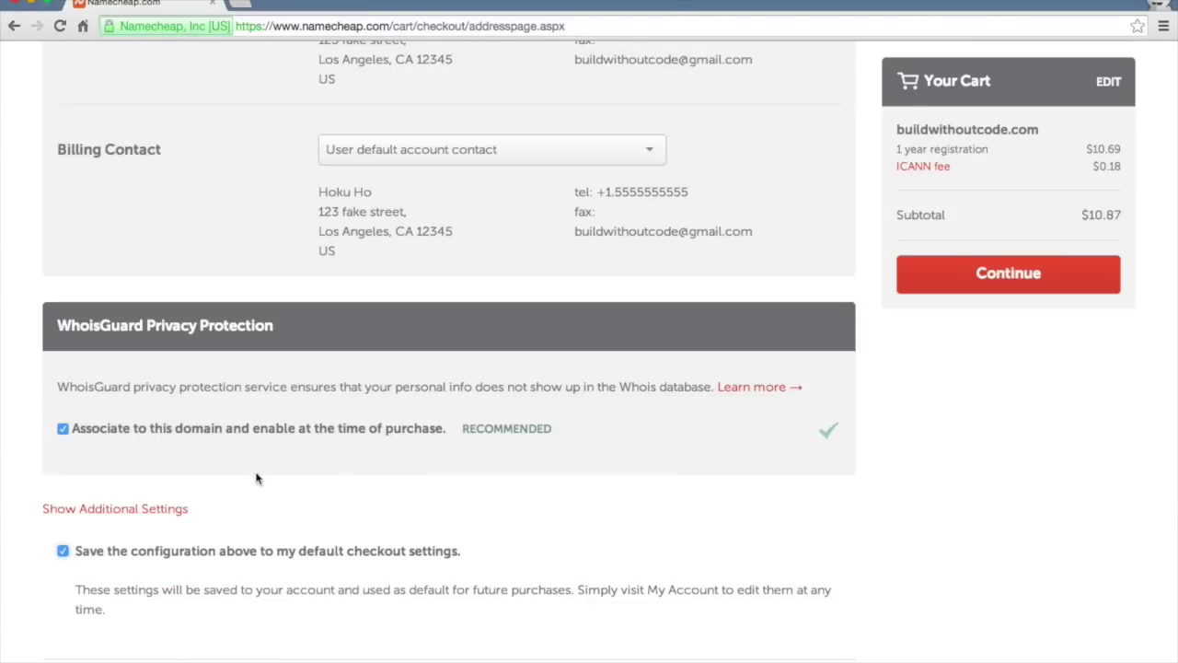
scroll(255, 476, "up", 6)
left_click(974, 411)
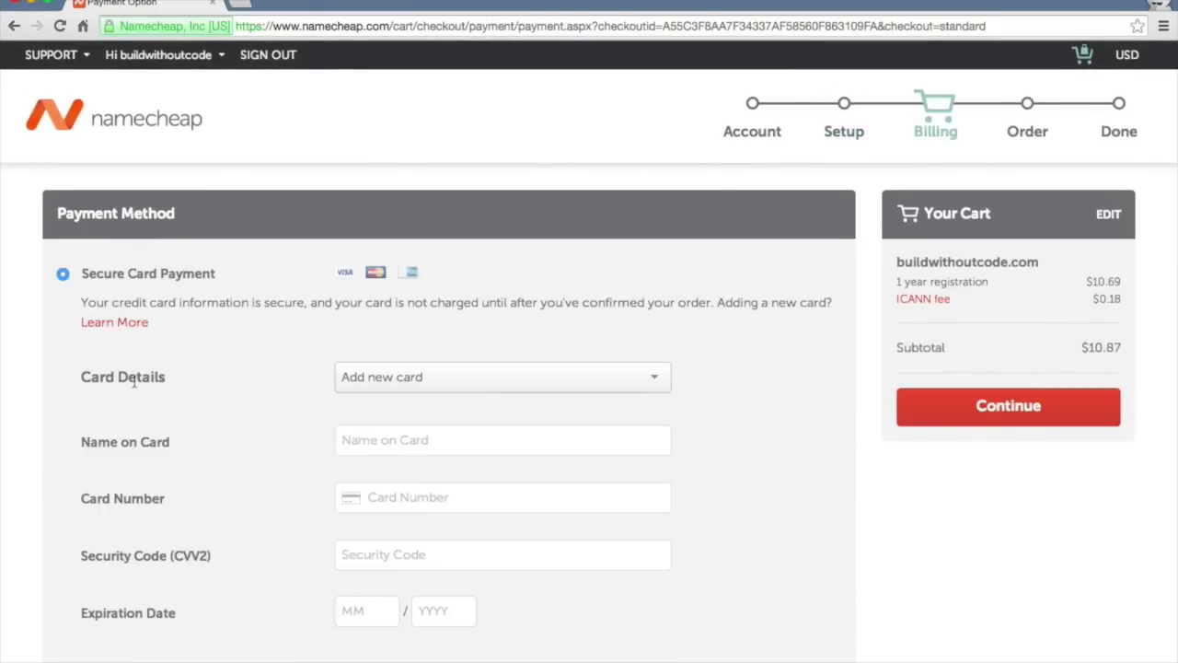
Save the card payment setup as default and review the $10.87 buildwithoutcode.com order.
scroll(452, 371, "down", 7)
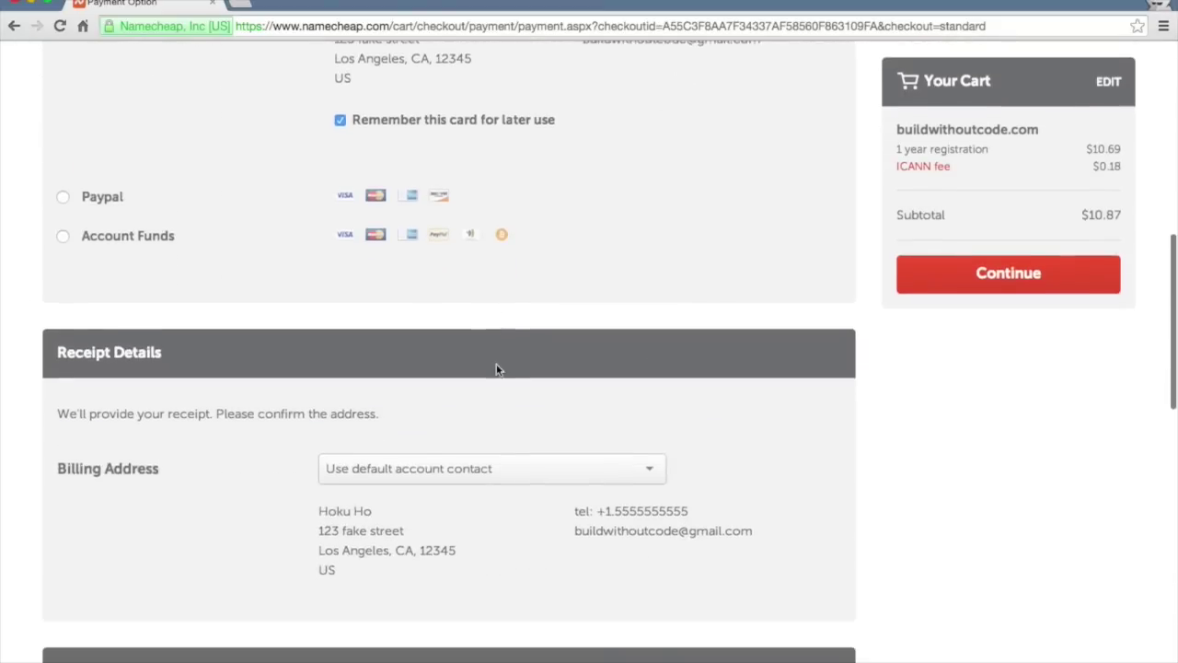
scroll(375, 487, "down", 3)
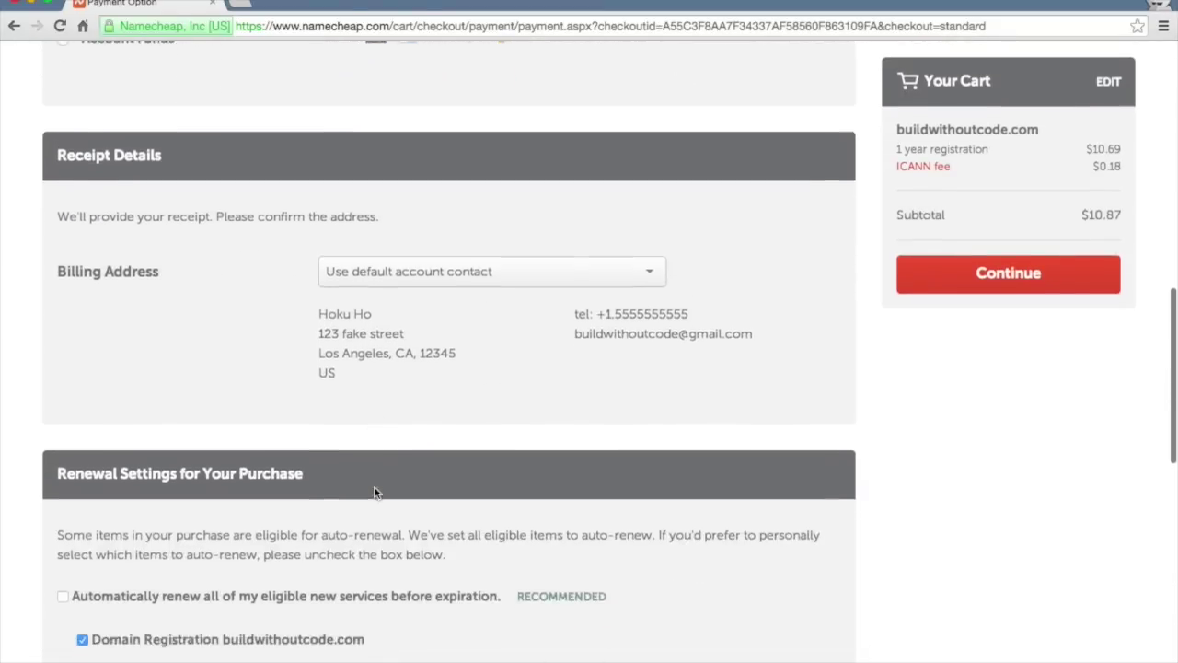
scroll(375, 493, "down", 1)
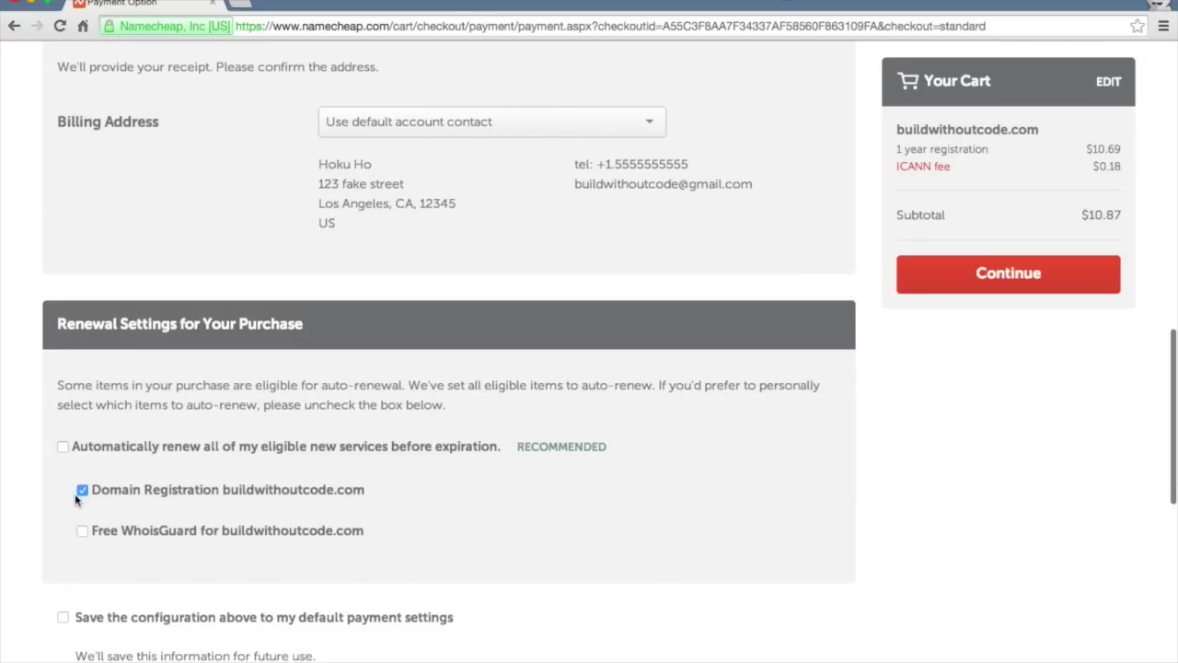
scroll(26, 526, "down", 2)
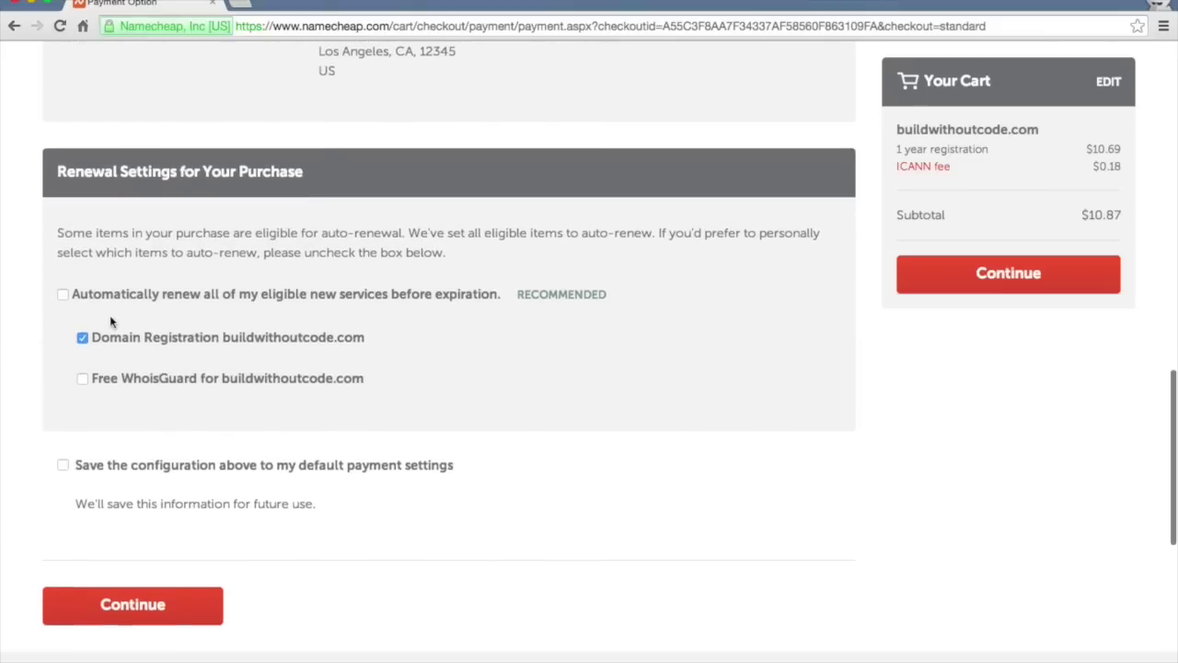
scroll(27, 395, "down", 1)
left_click(61, 427)
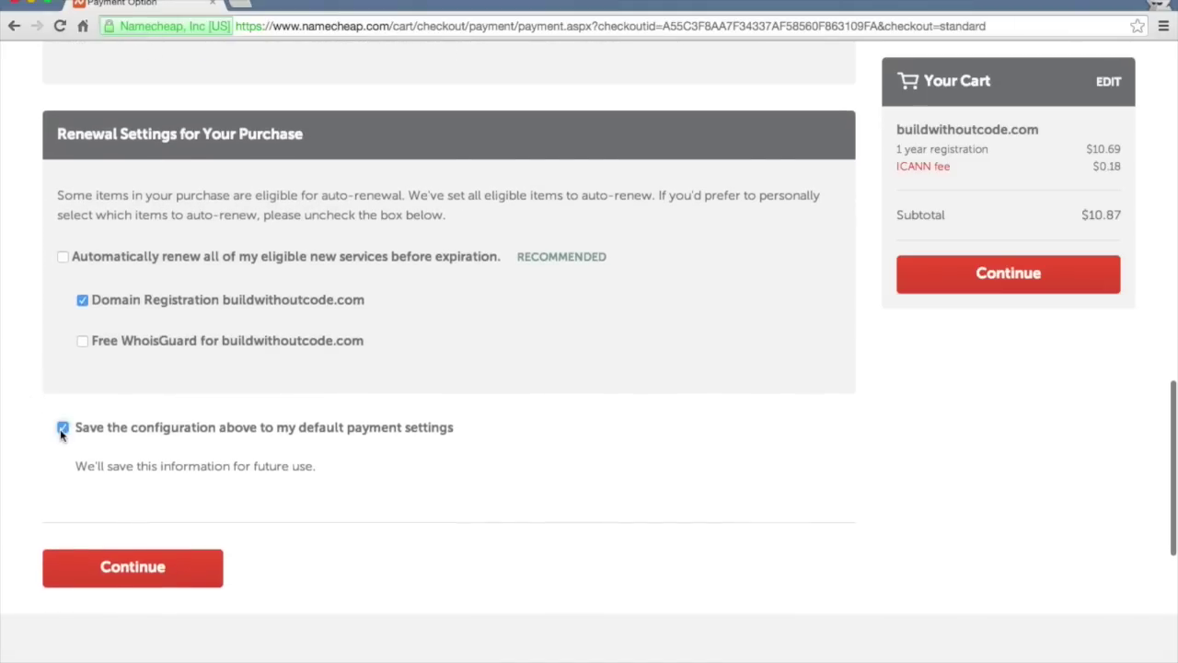
scroll(18, 474, "down", 1)
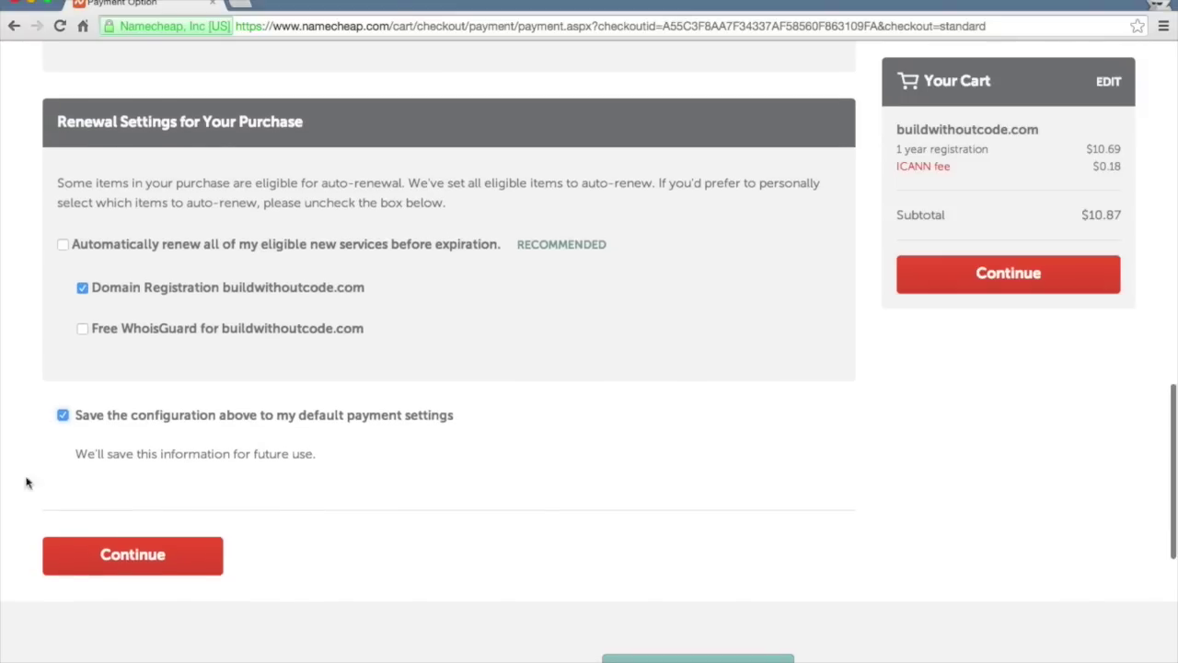
left_click(143, 557)
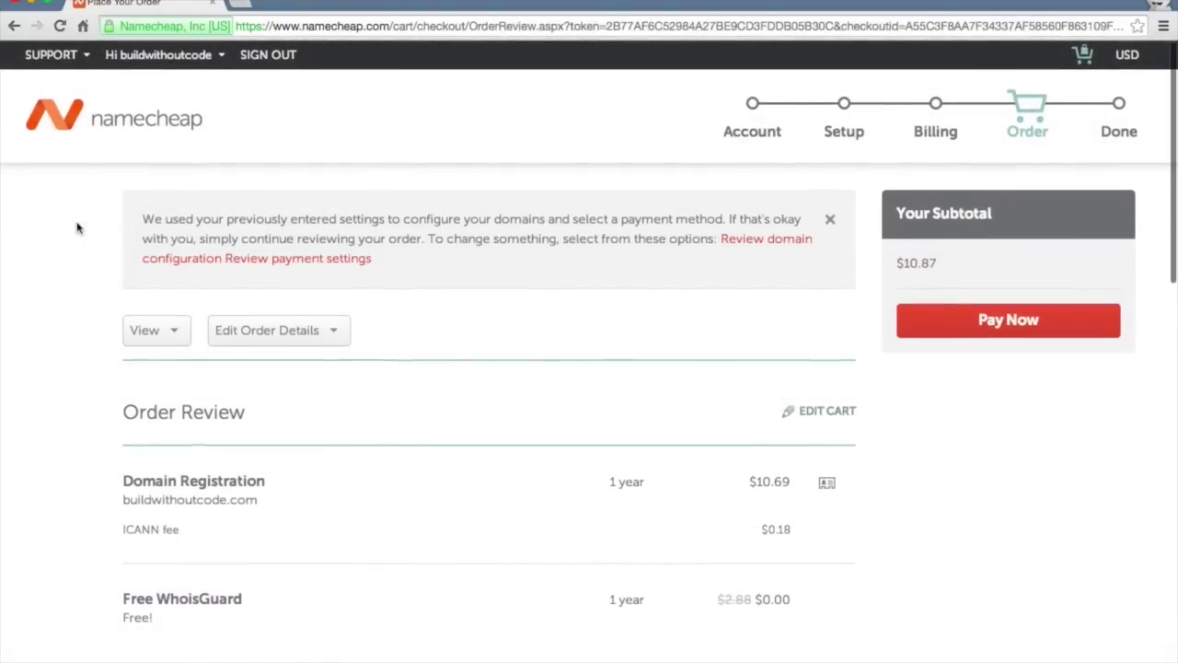
scroll(77, 228, "down", 3)
scroll(78, 228, "down", 10)
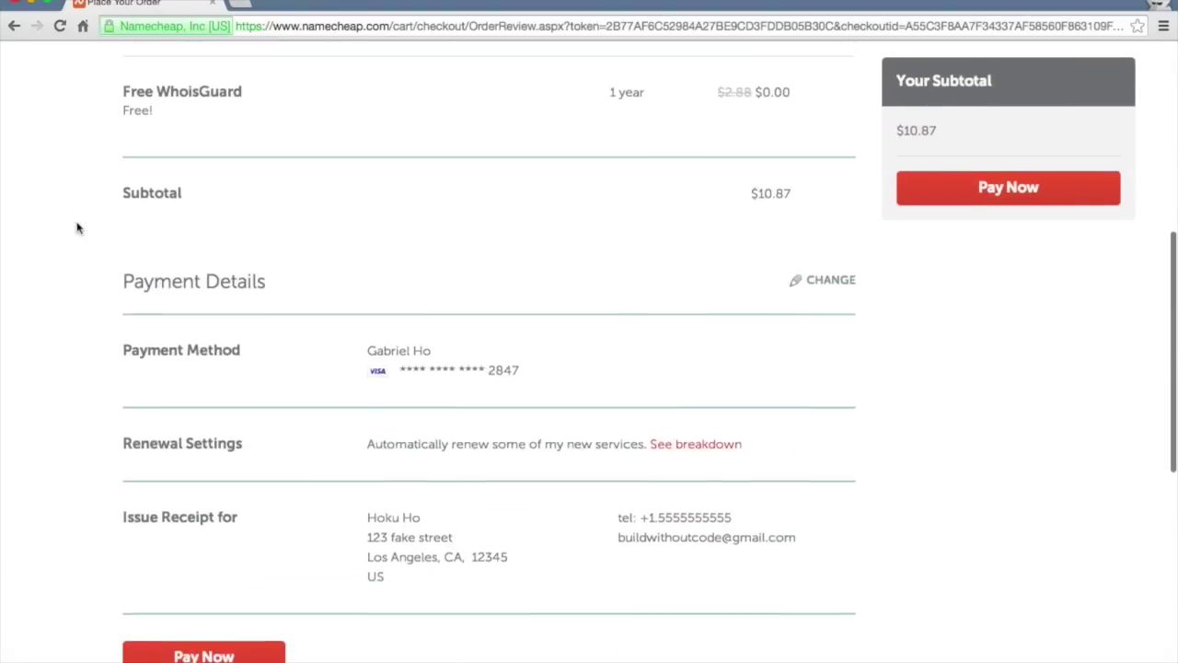
scroll(77, 228, "up", 1)
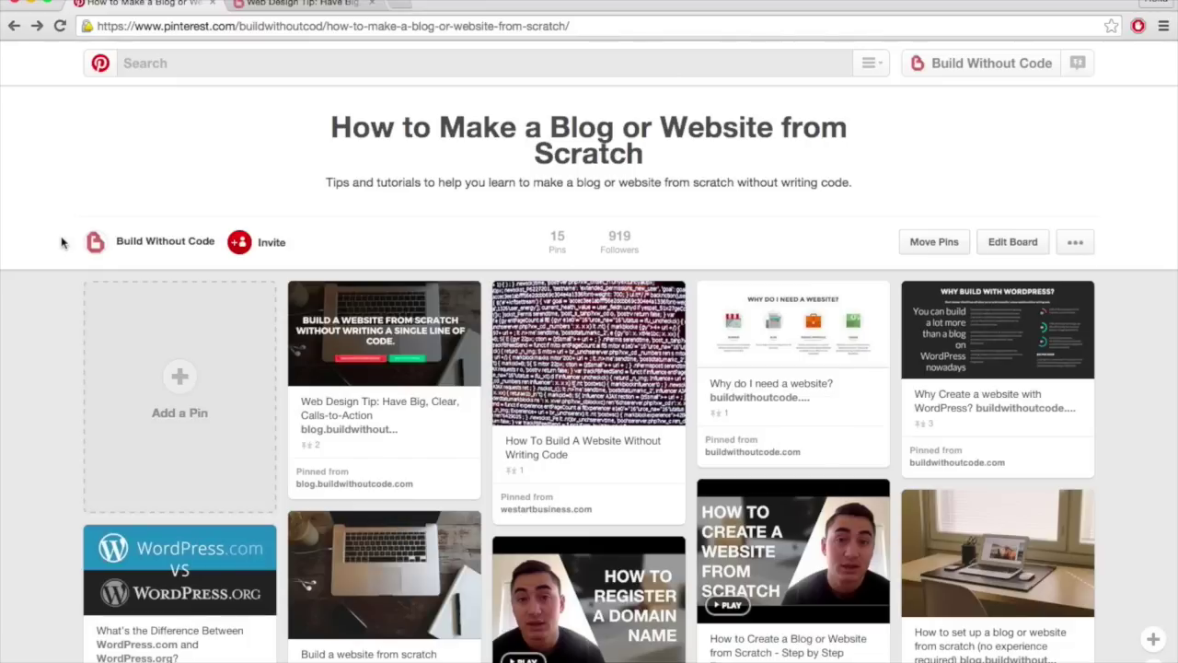
View the blog-setup and web-hosting pins, then switch to the Build Without Code blog.
left_click(950, 557)
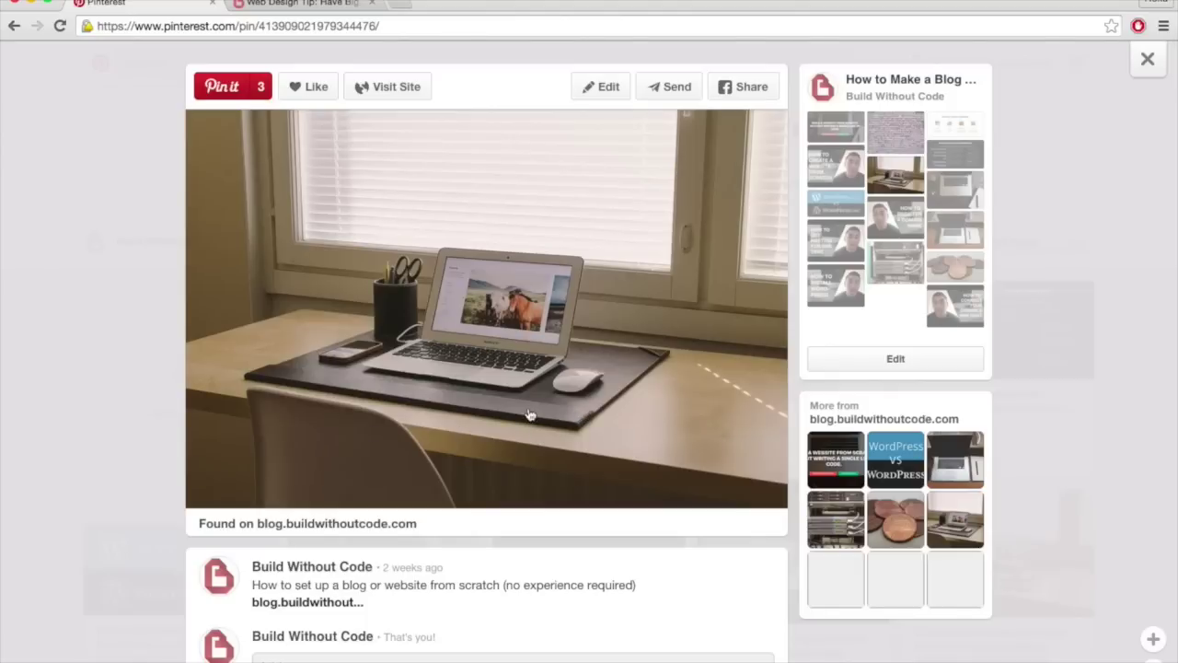
left_click(8, 303)
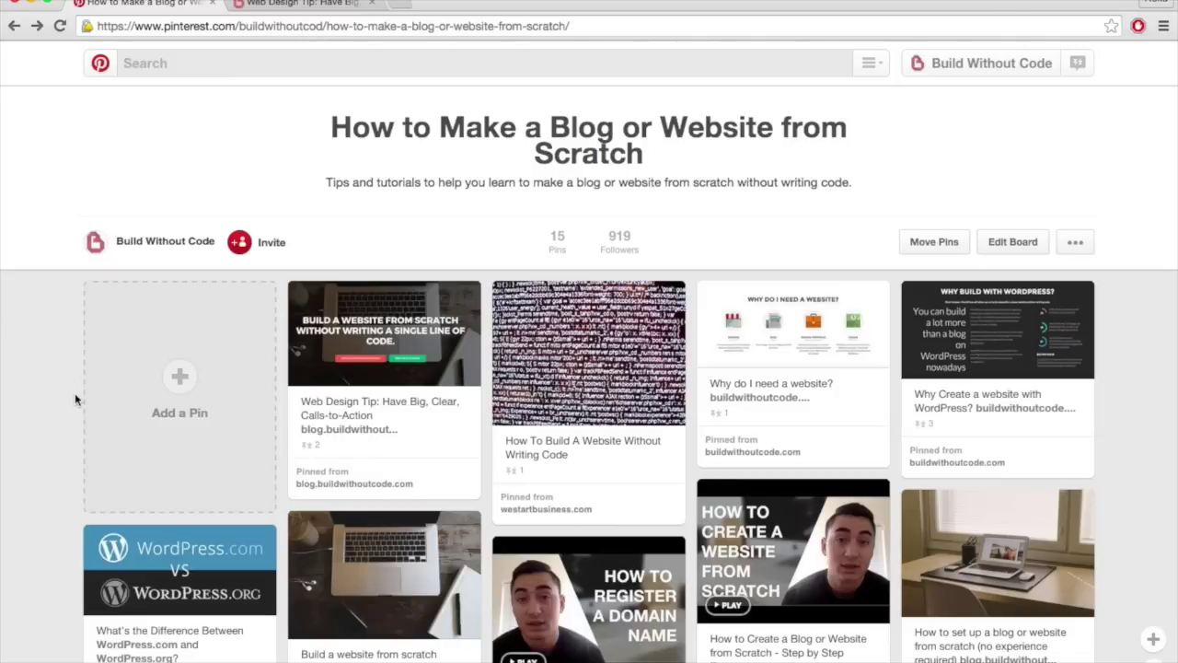
scroll(75, 398, "down", 5)
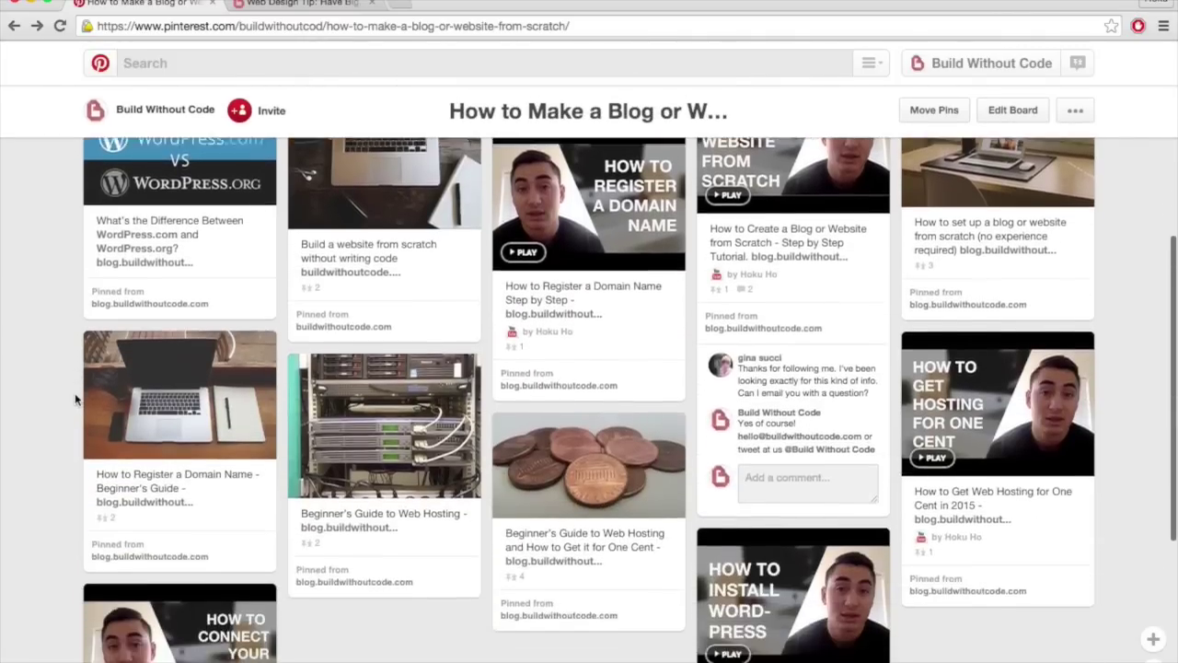
scroll(75, 398, "down", 1)
left_click(381, 388)
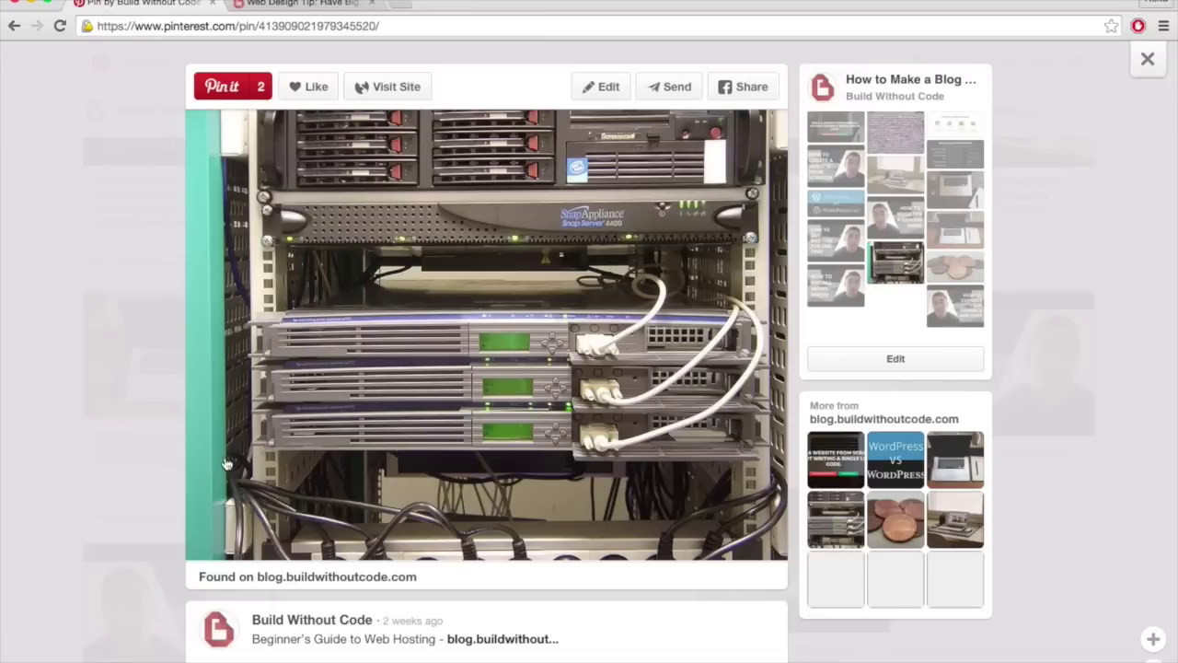
left_click(302, 3)
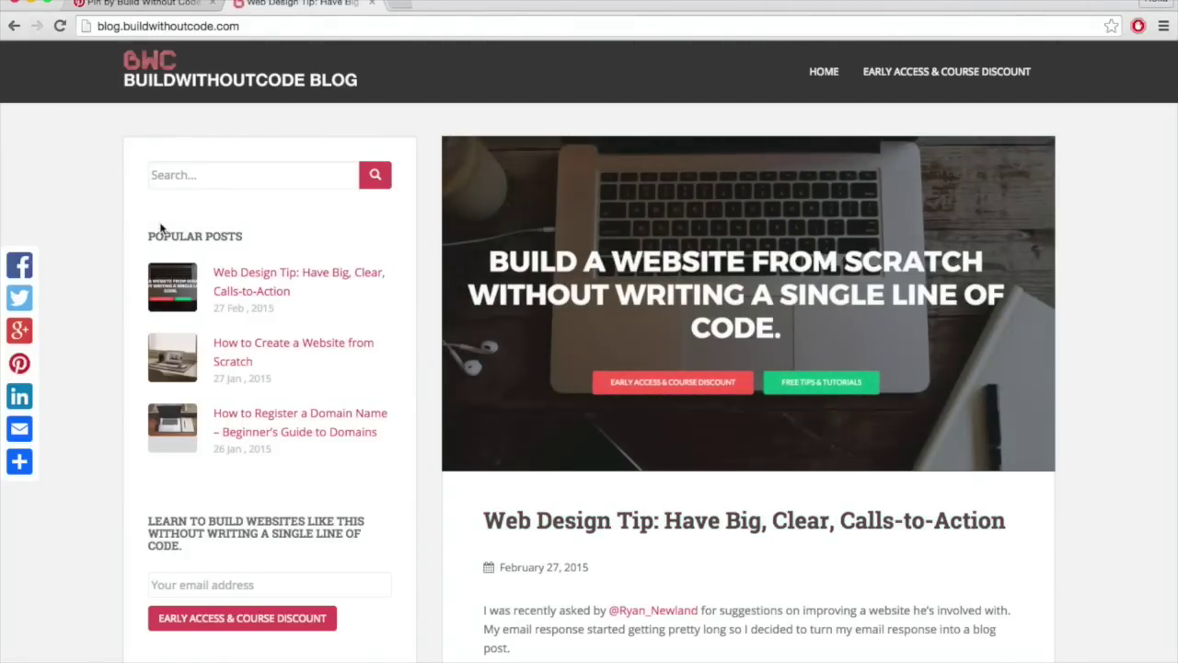
Return to the Pinterest web hosting pin.
left_click(150, 5)
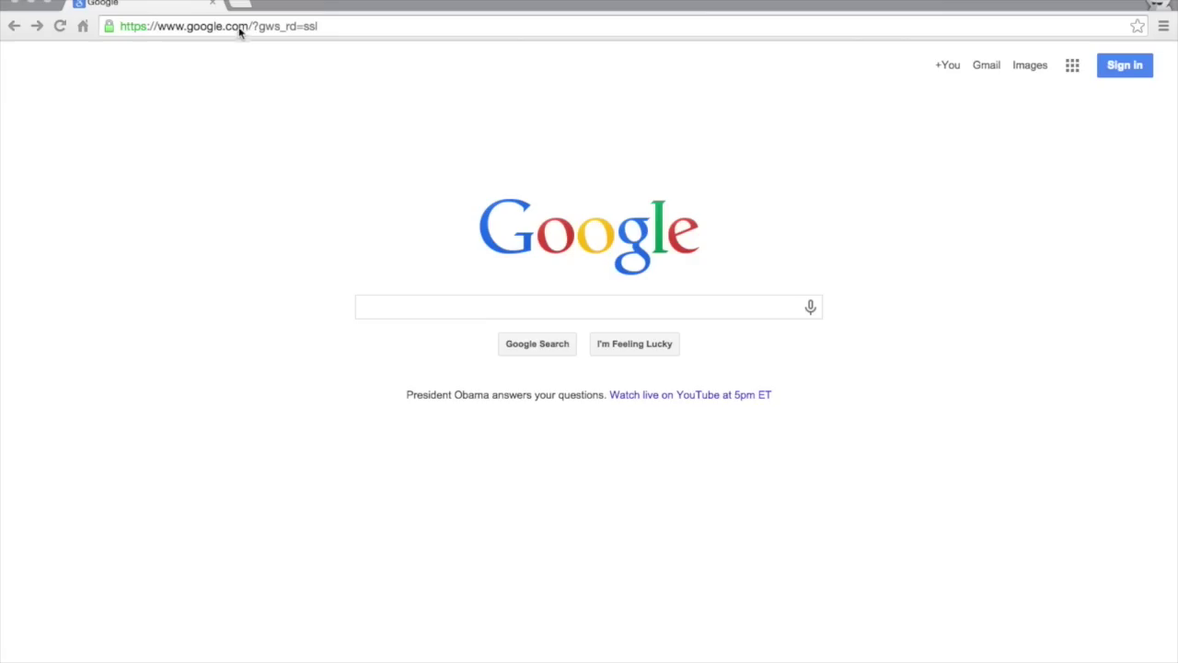
Go to hostgator.com.
left_click(244, 25)
type("host")
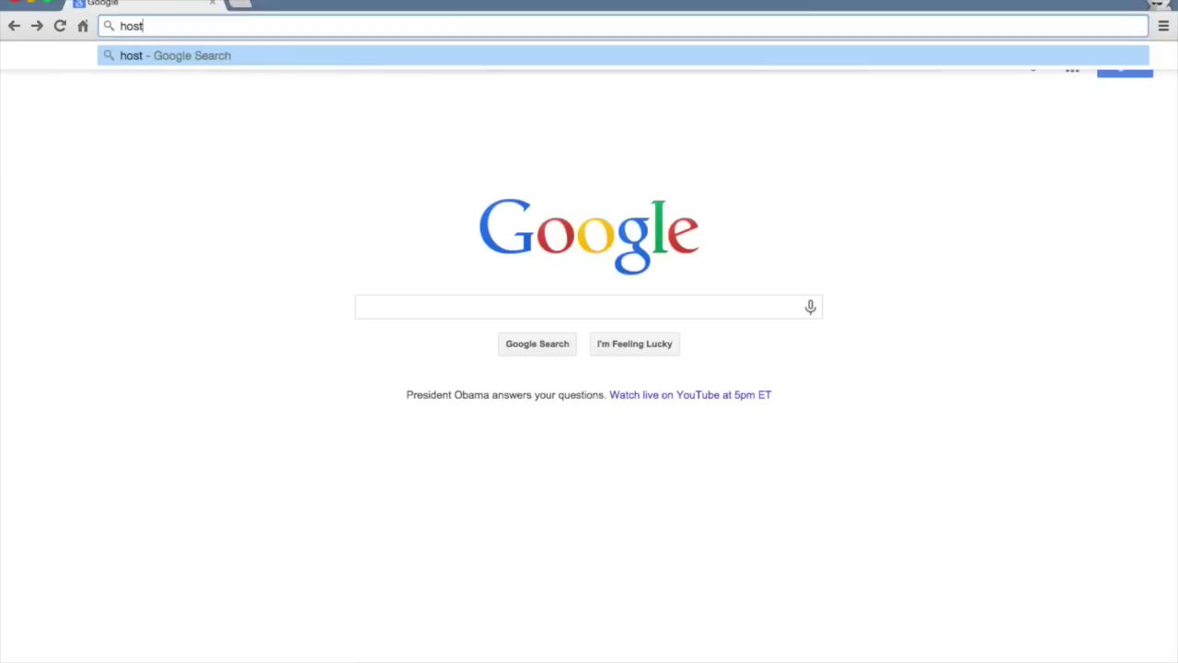
type("gator.com")
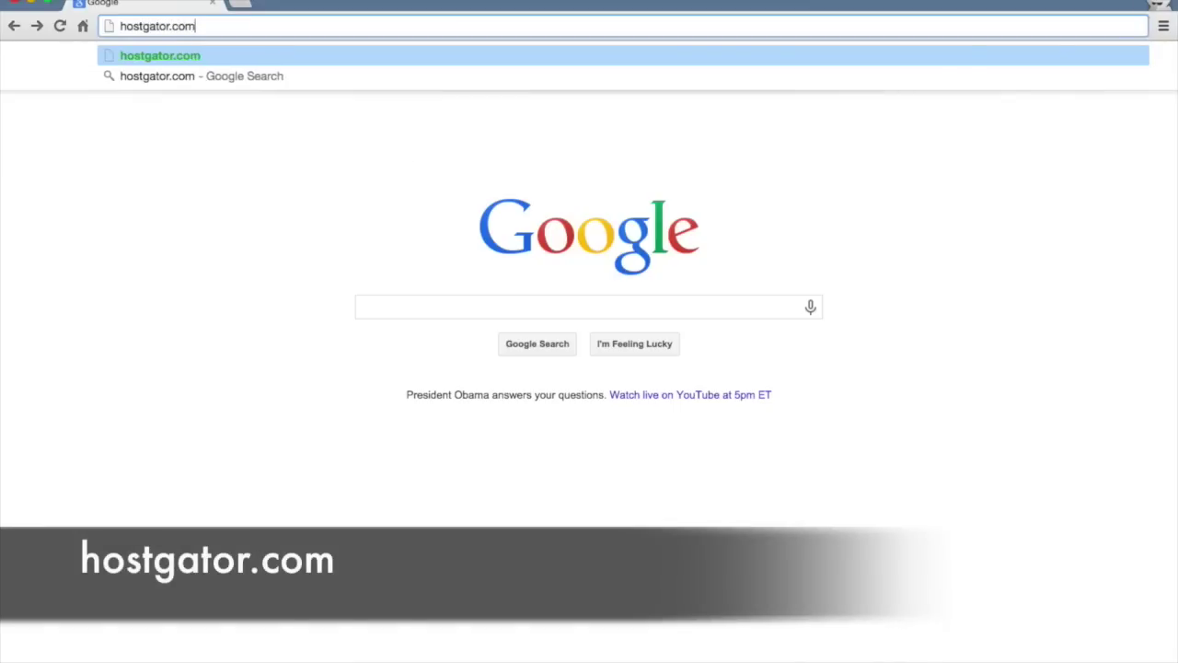
key("Return")
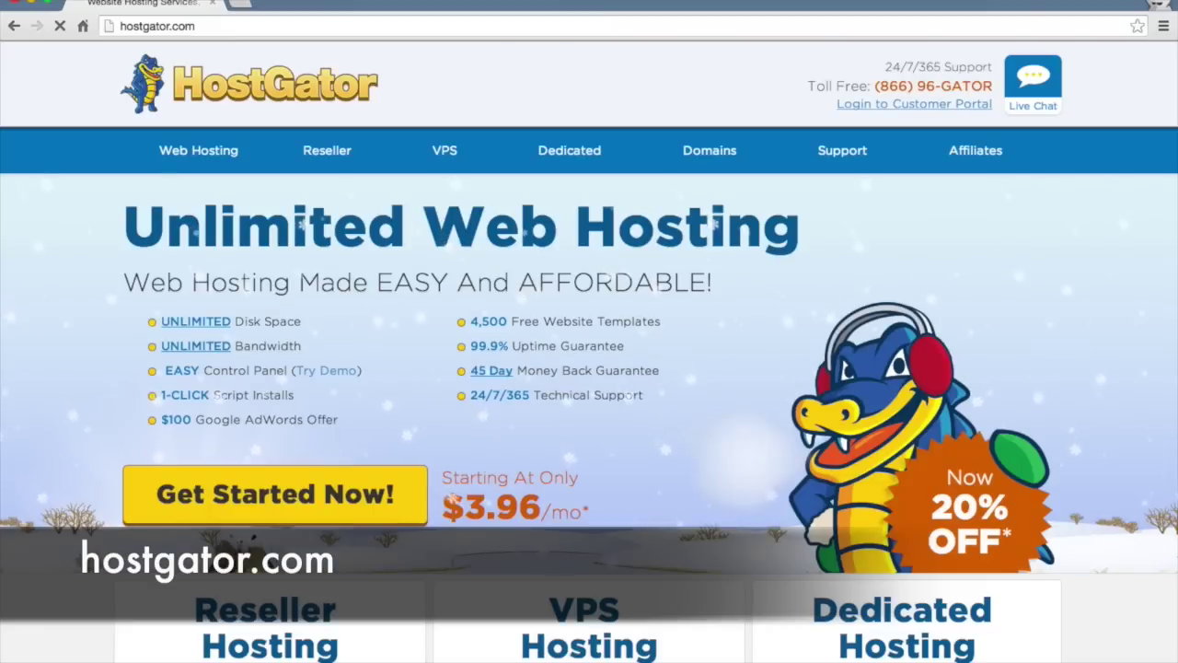
scroll(250, 266, "down", 1)
scroll(249, 266, "up", 1)
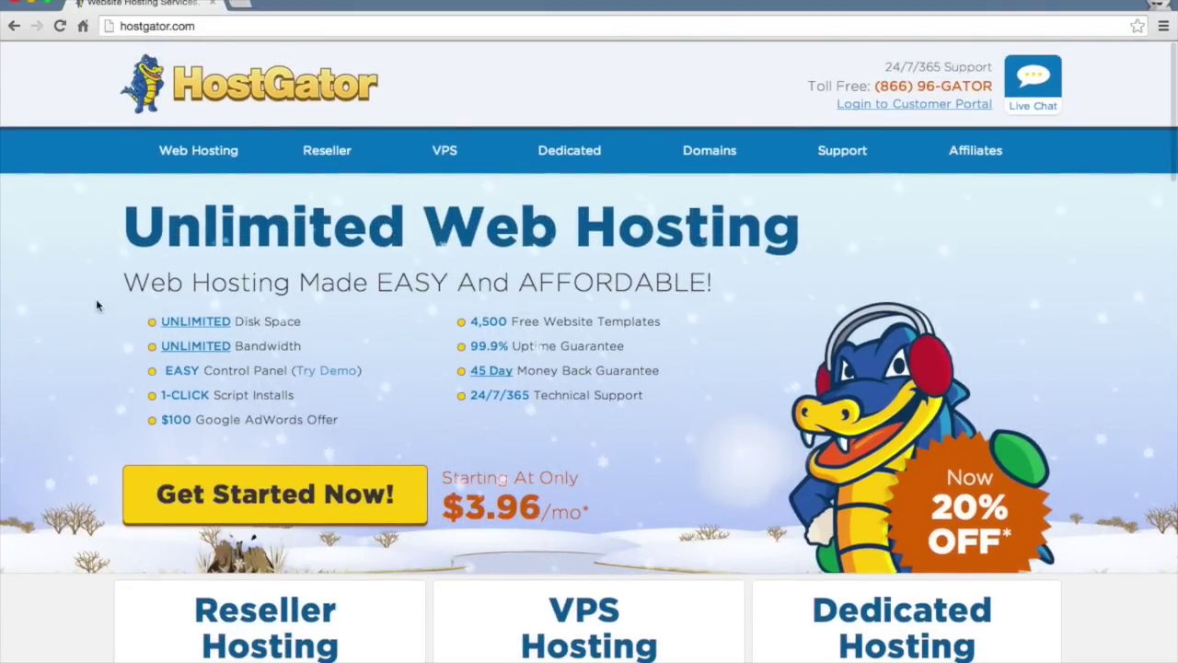
Choose the Baby hosting plan with monthly billing at $7.96/mo and sign up.
left_click(241, 490)
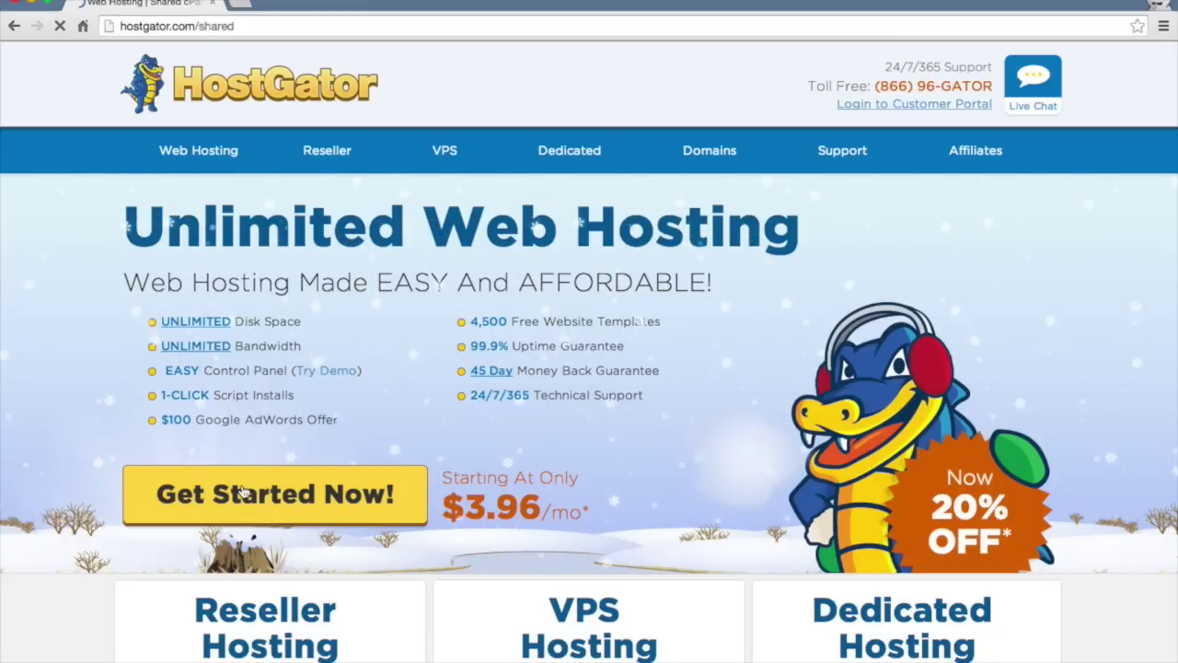
scroll(81, 312, "down", 3)
scroll(81, 318, "down", 2)
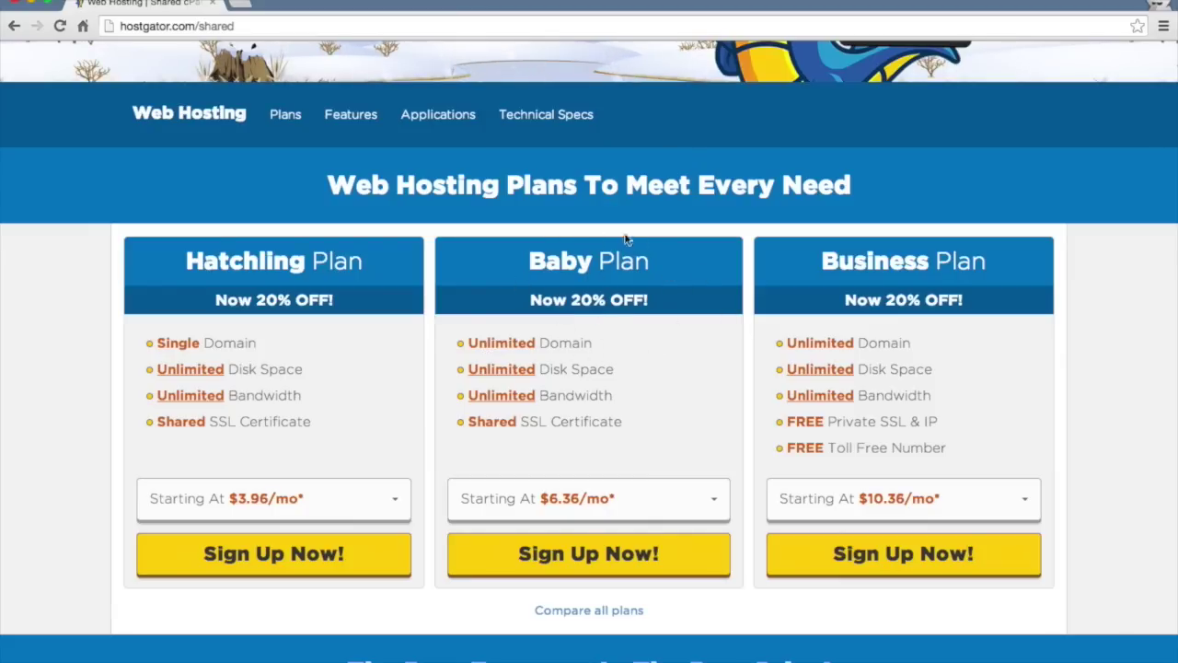
scroll(614, 359, "down", 3)
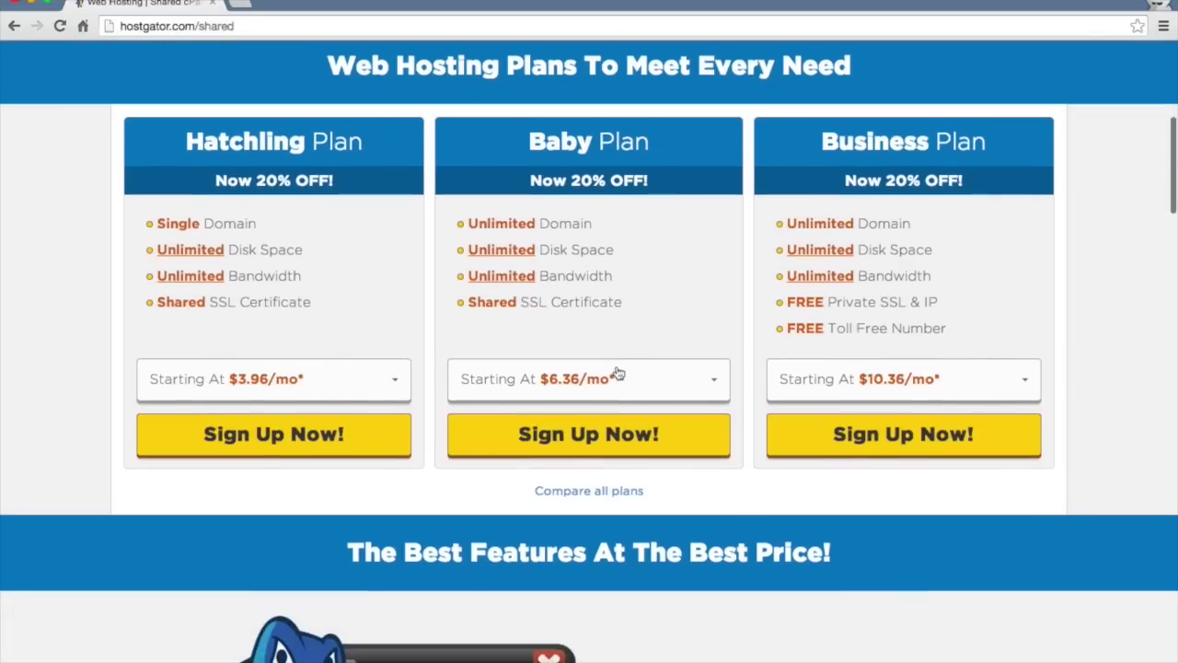
left_click(618, 377)
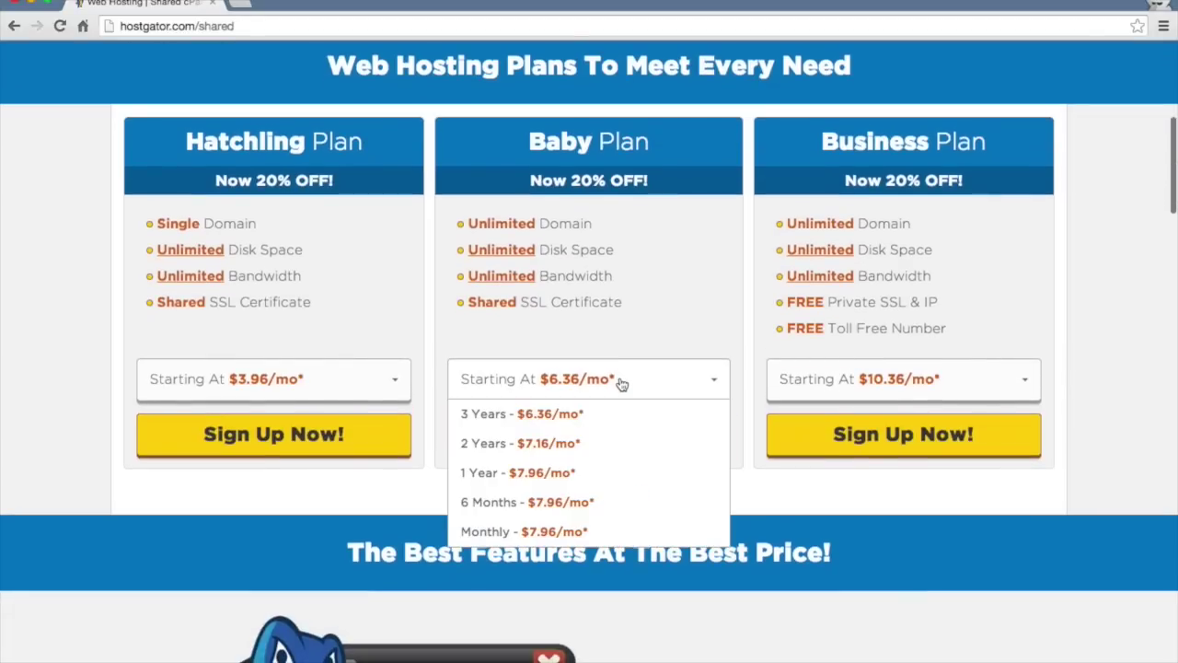
left_click(589, 532)
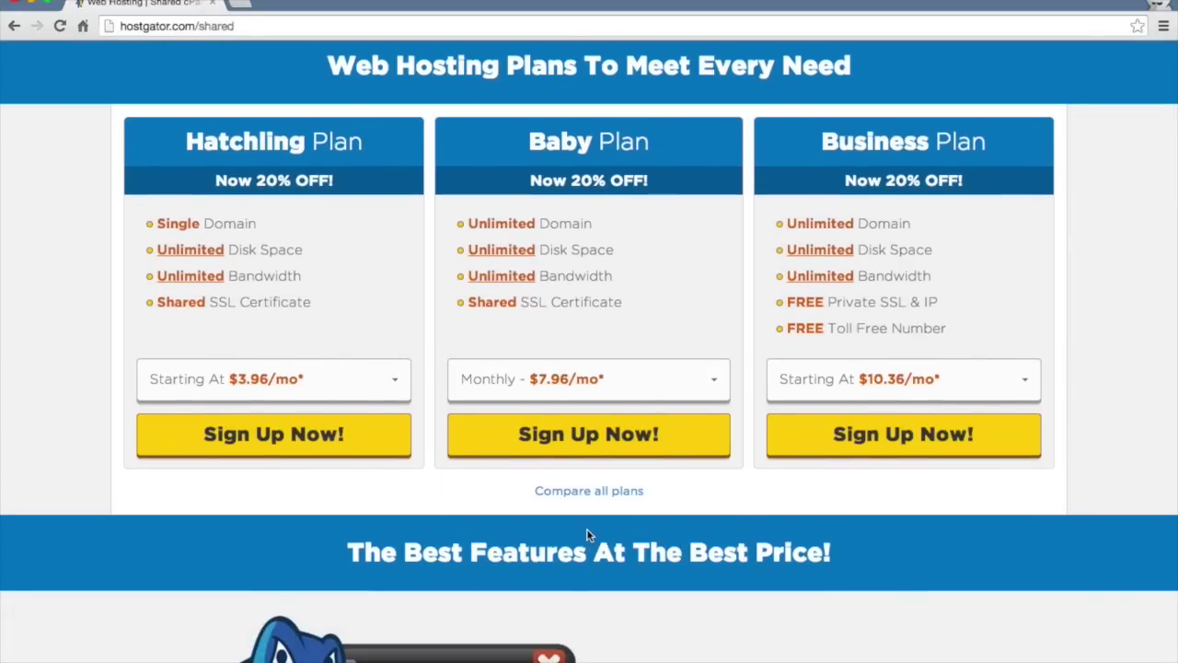
left_click(582, 436)
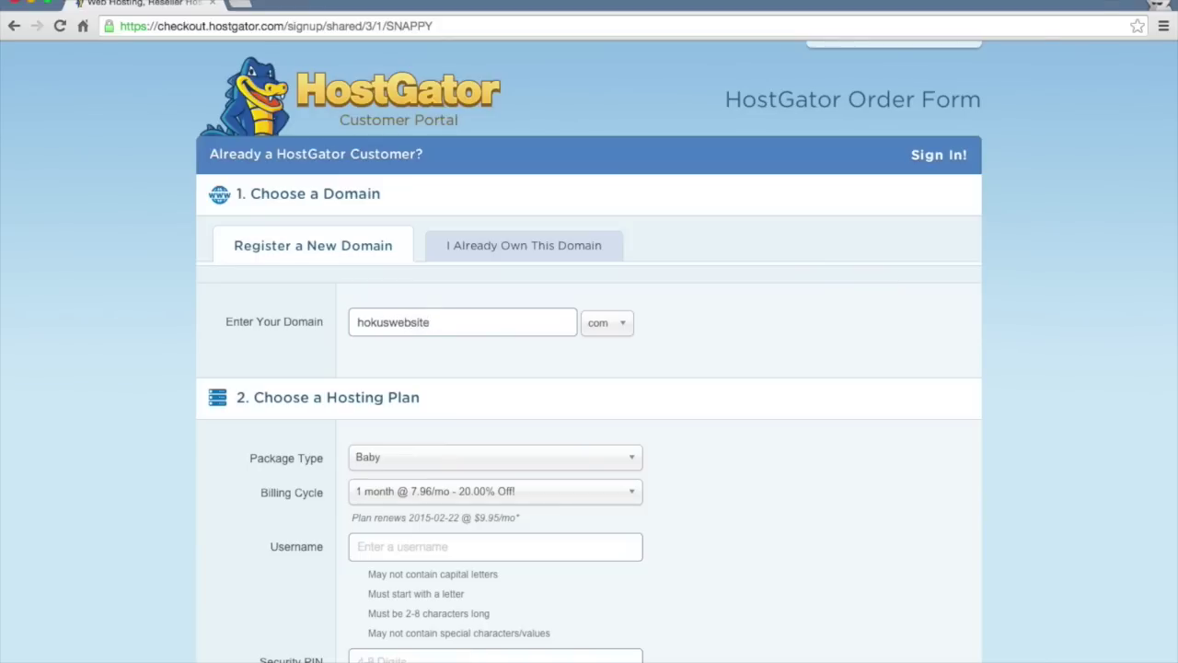
Check hokuswebsite.com availability with the .com extension.
left_click(630, 333)
left_click(619, 383)
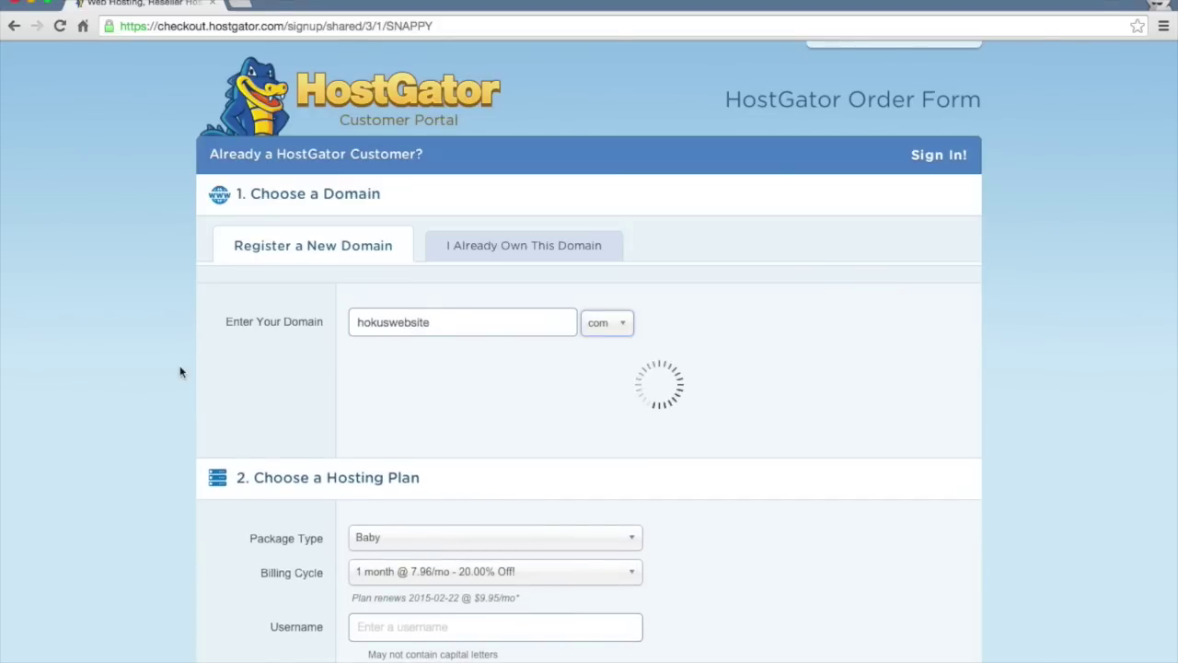
scroll(180, 369, "down", 1)
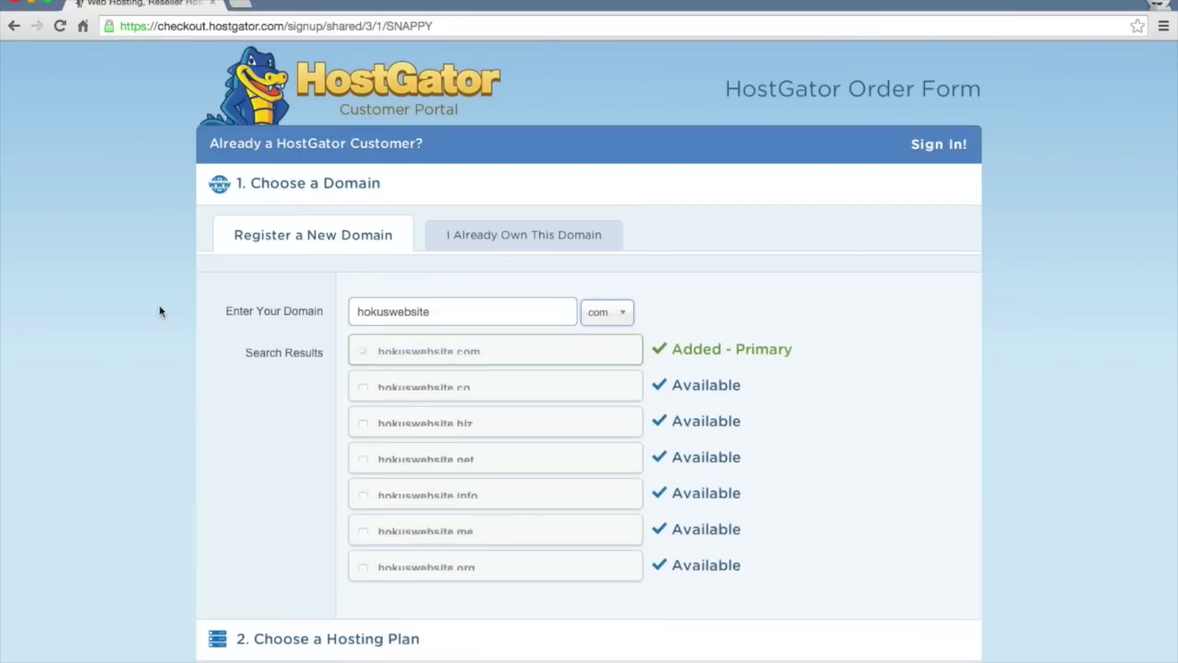
scroll(159, 311, "down", 1)
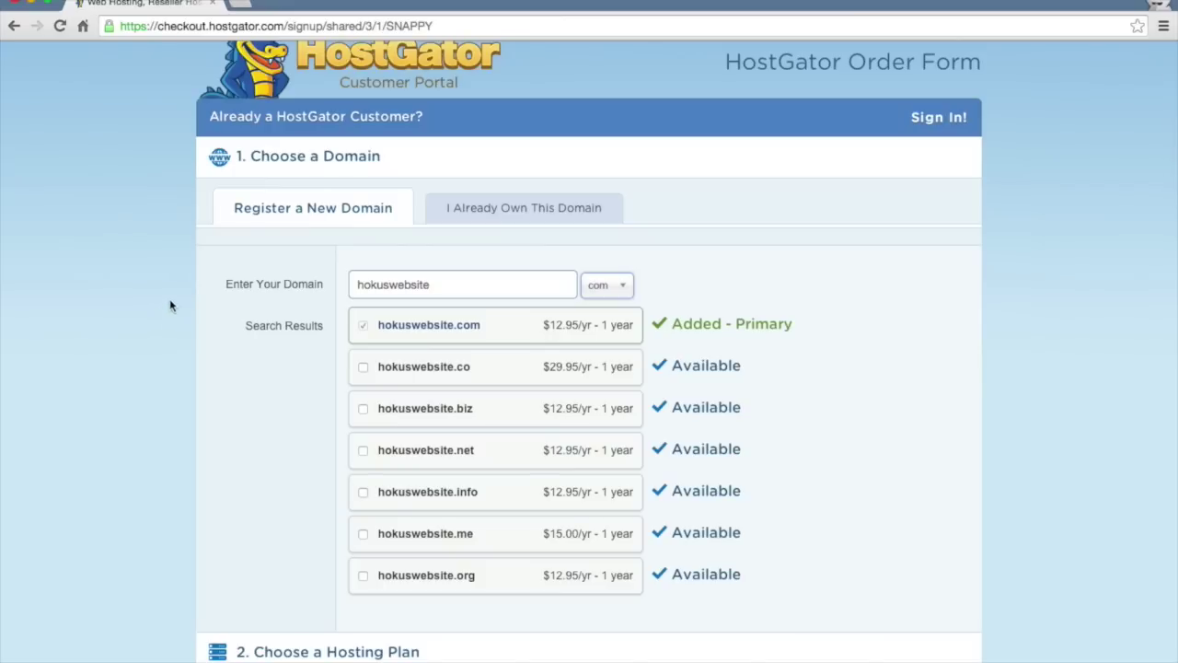
Set hokuswebsite.com as an already-owned primary domain on the order form.
left_click(485, 219)
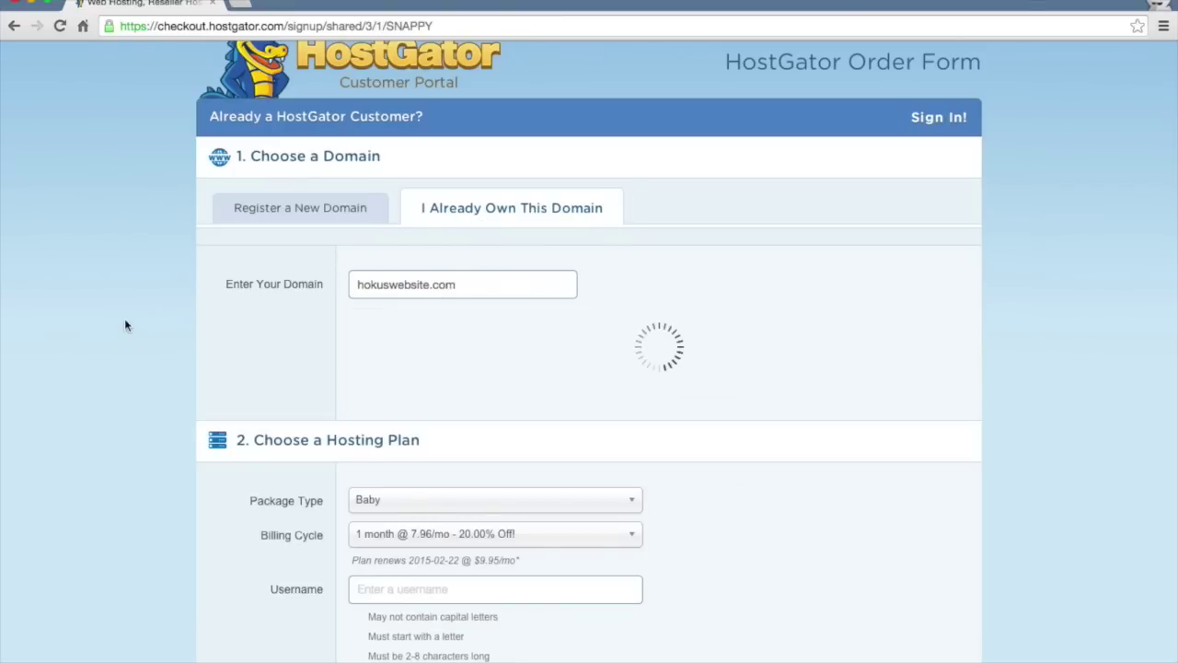
scroll(126, 324, "down", 3)
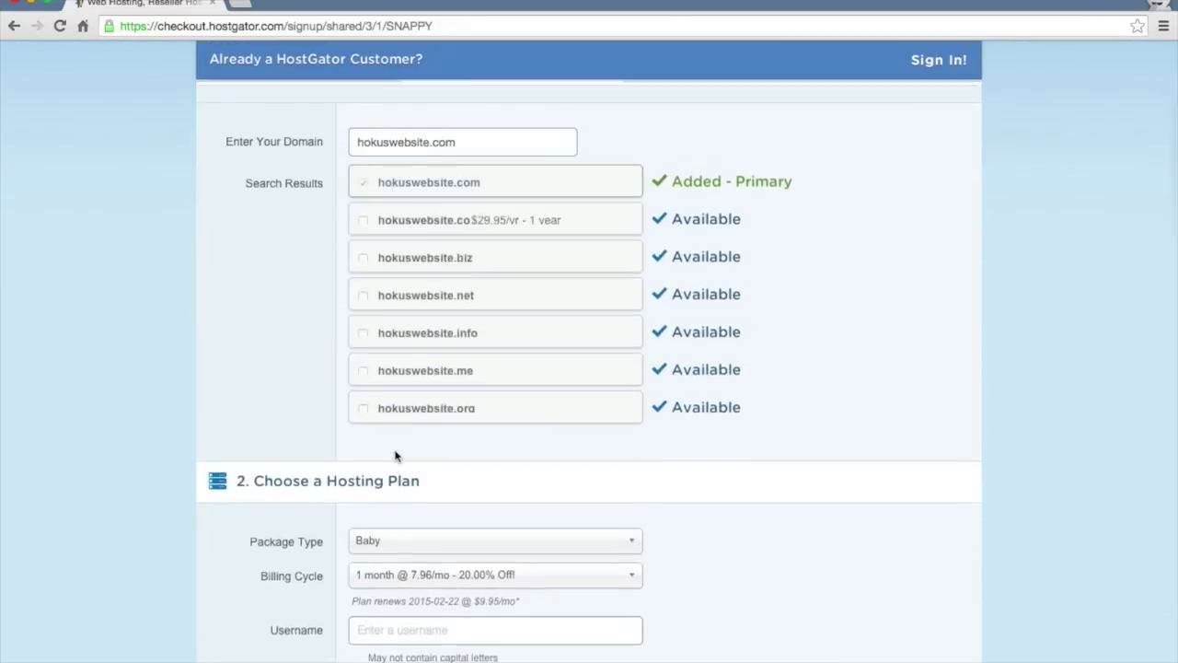
scroll(395, 449, "down", 3)
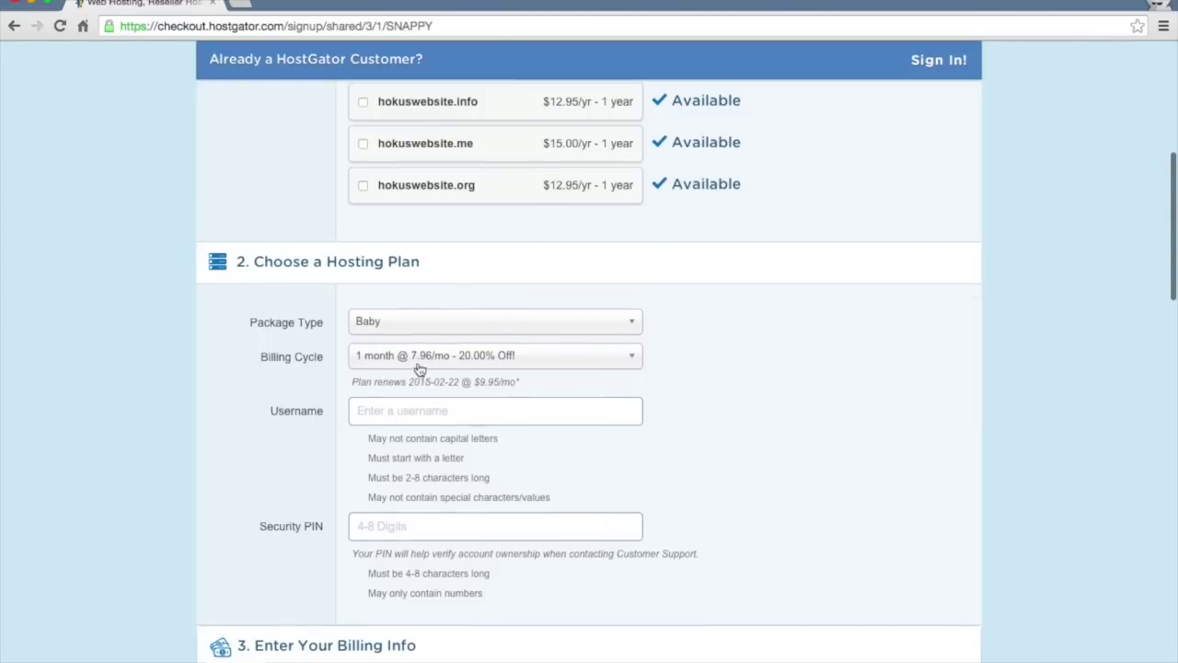
scroll(419, 368, "up", 5)
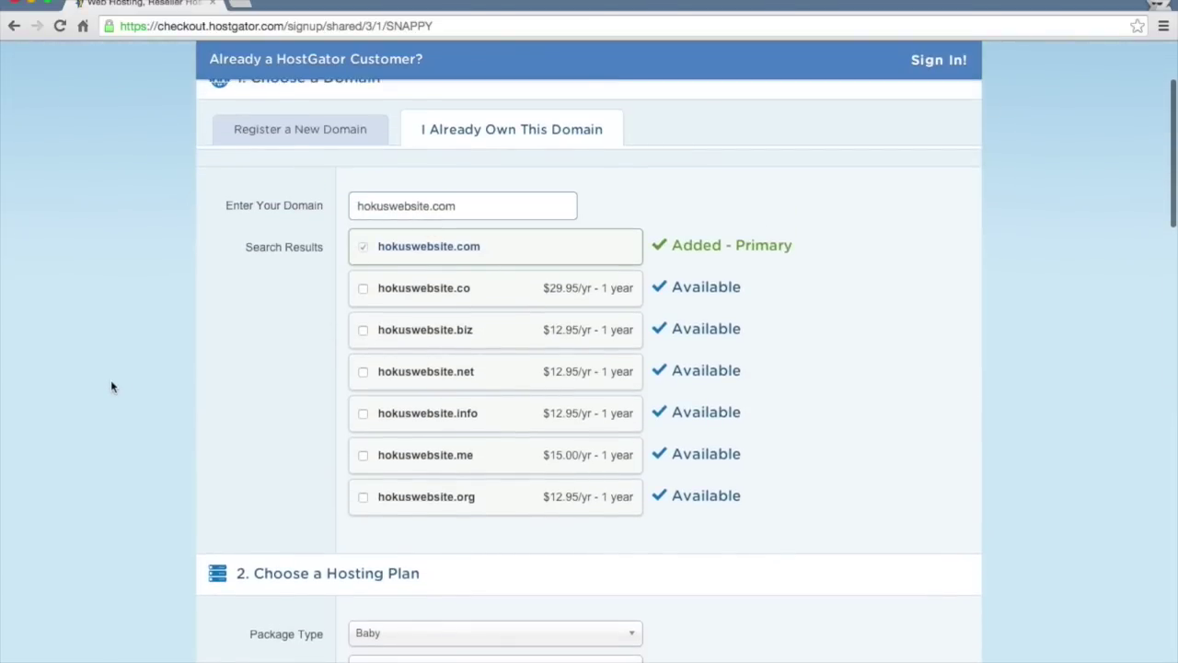
scroll(111, 387, "down", 10)
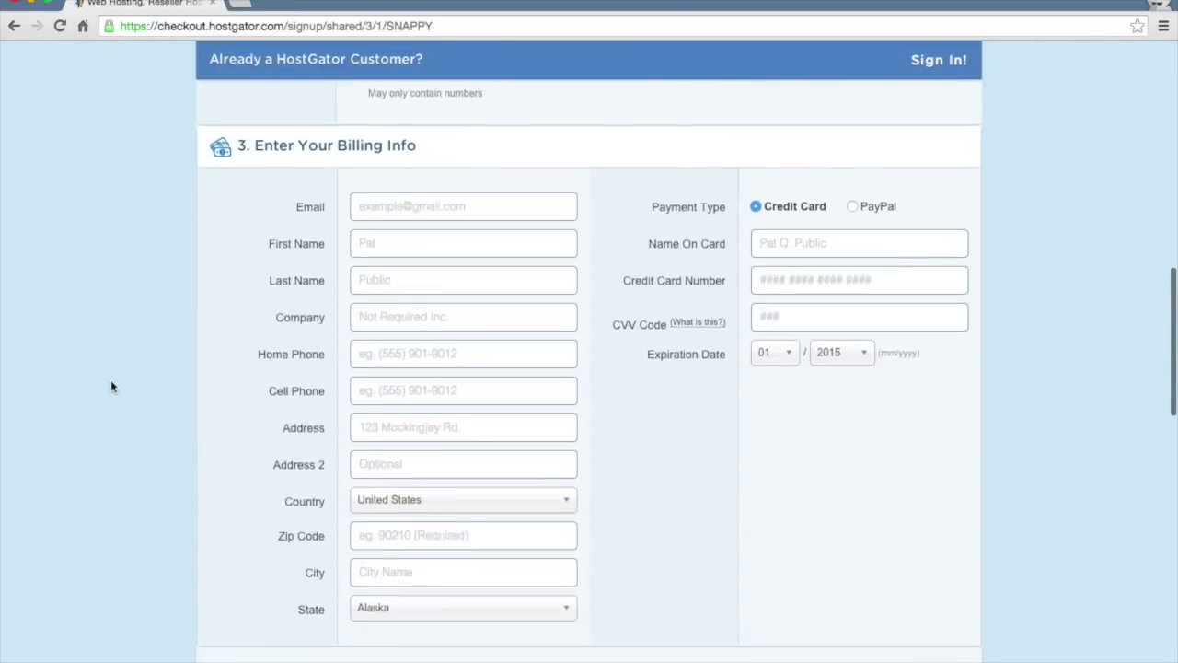
scroll(112, 386, "down", 1)
scroll(782, 351, "down", 6)
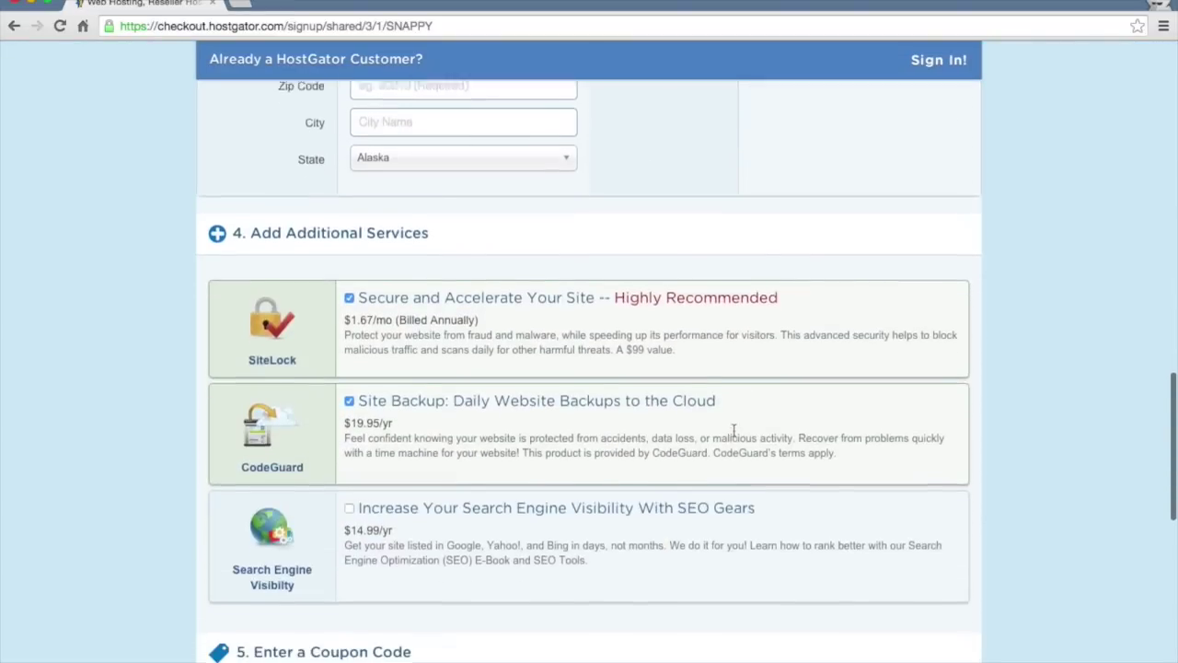
Uncheck the SiteLock and CodeGuard Site Backup add-ons, then review the order totals.
left_click(349, 265)
left_click(349, 368)
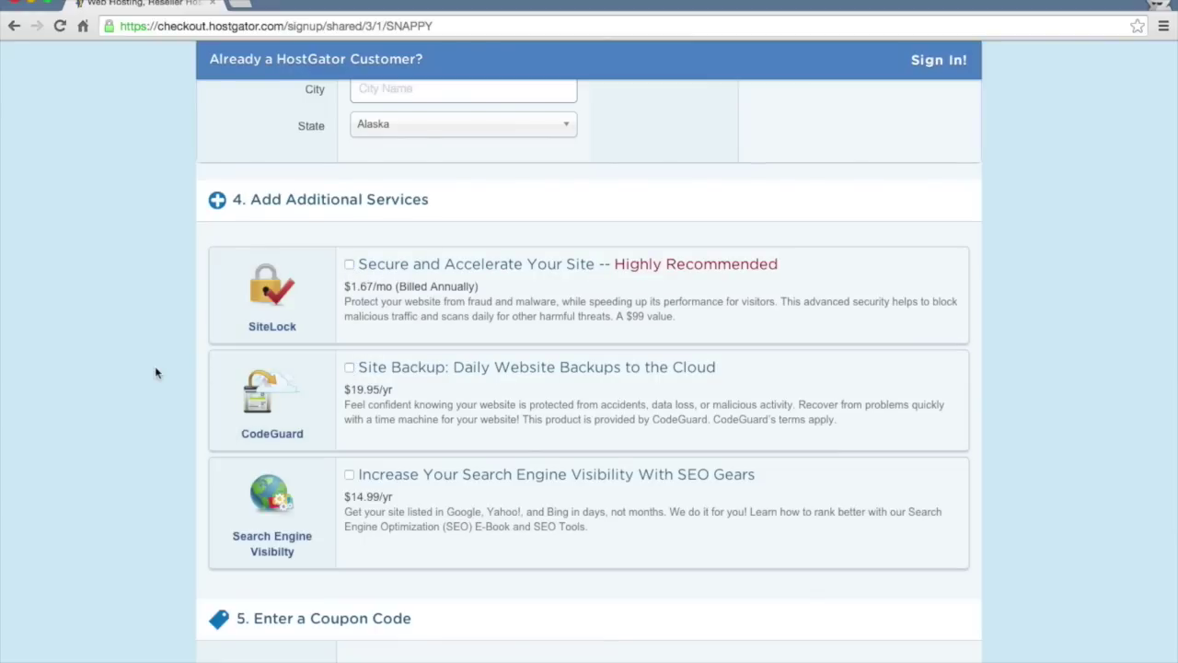
scroll(170, 405, "down", 3)
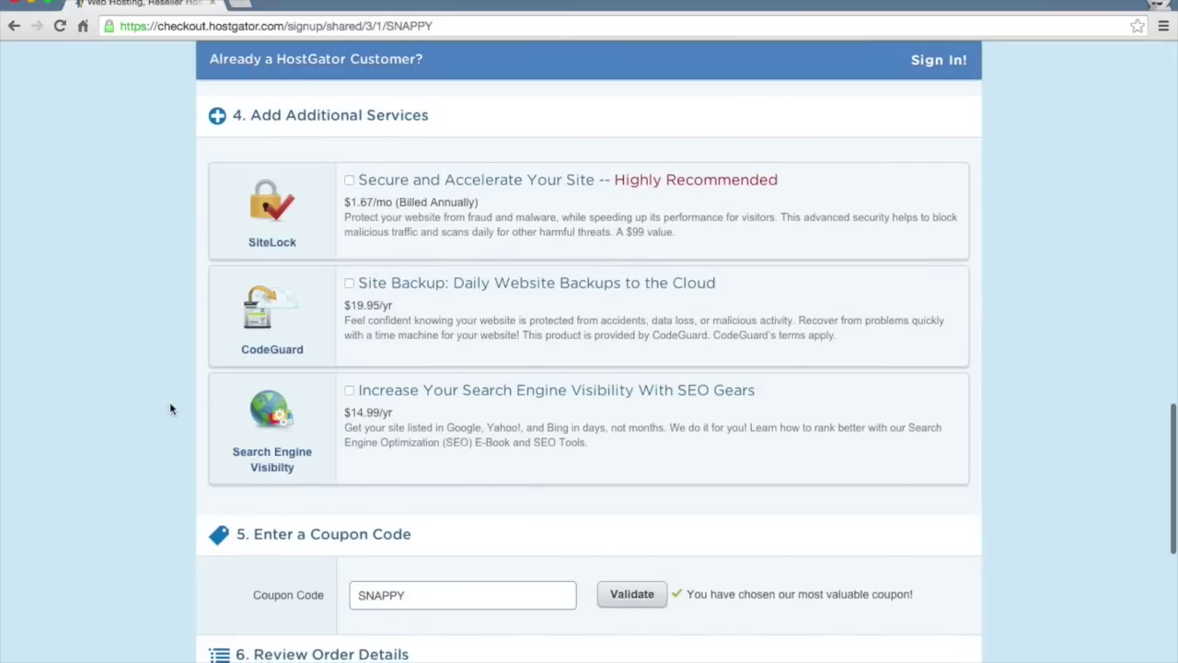
scroll(169, 402, "down", 2)
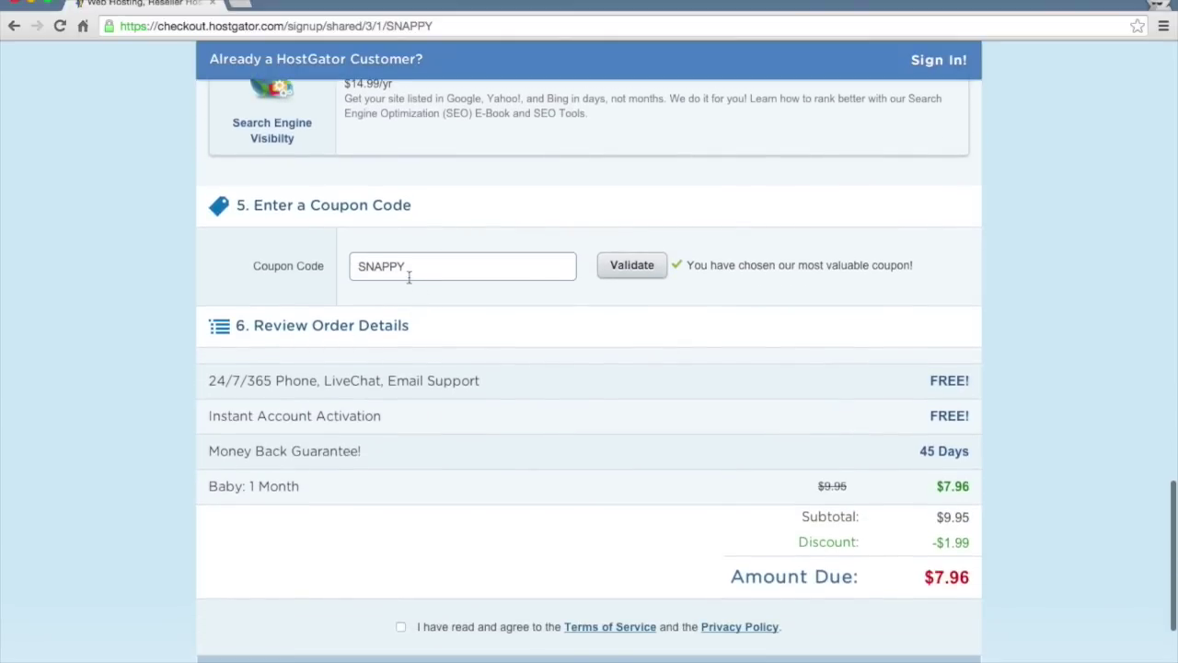
scroll(428, 301, "down", 1)
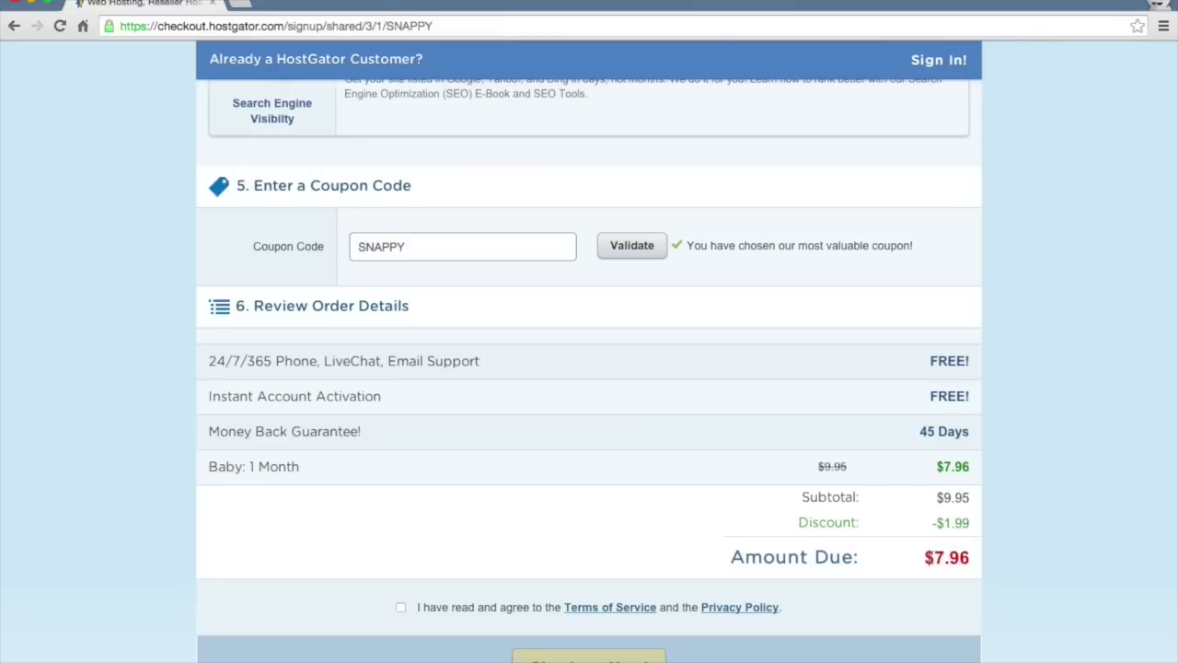
scroll(604, 482, "up", 10)
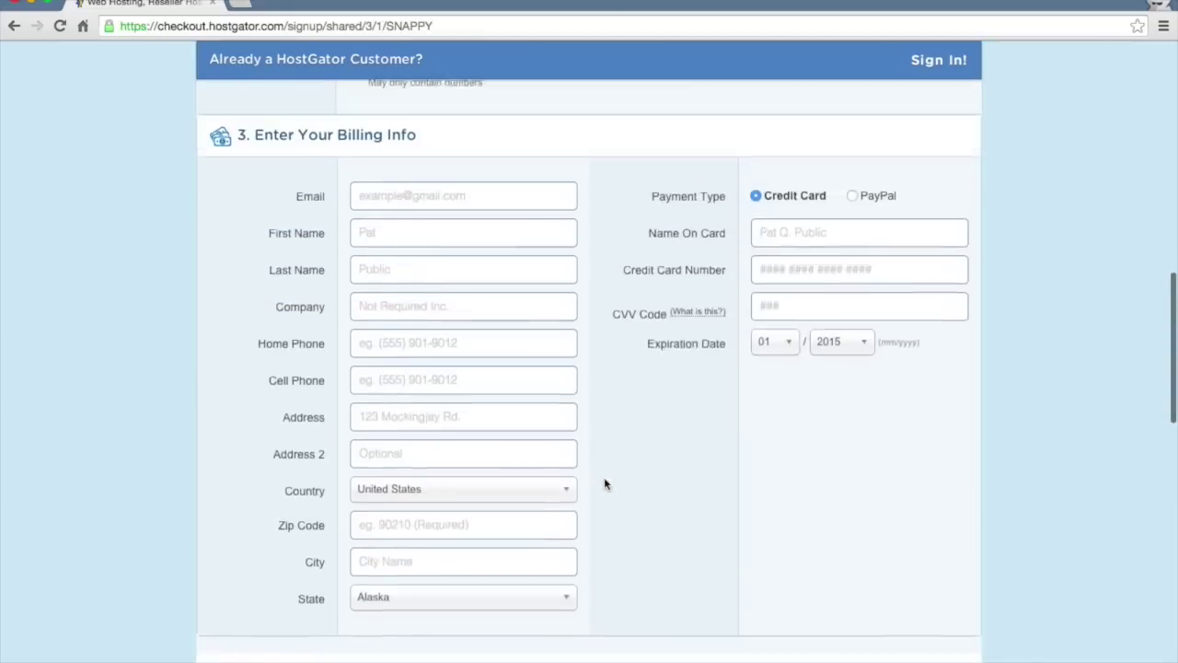
scroll(604, 481, "up", 10)
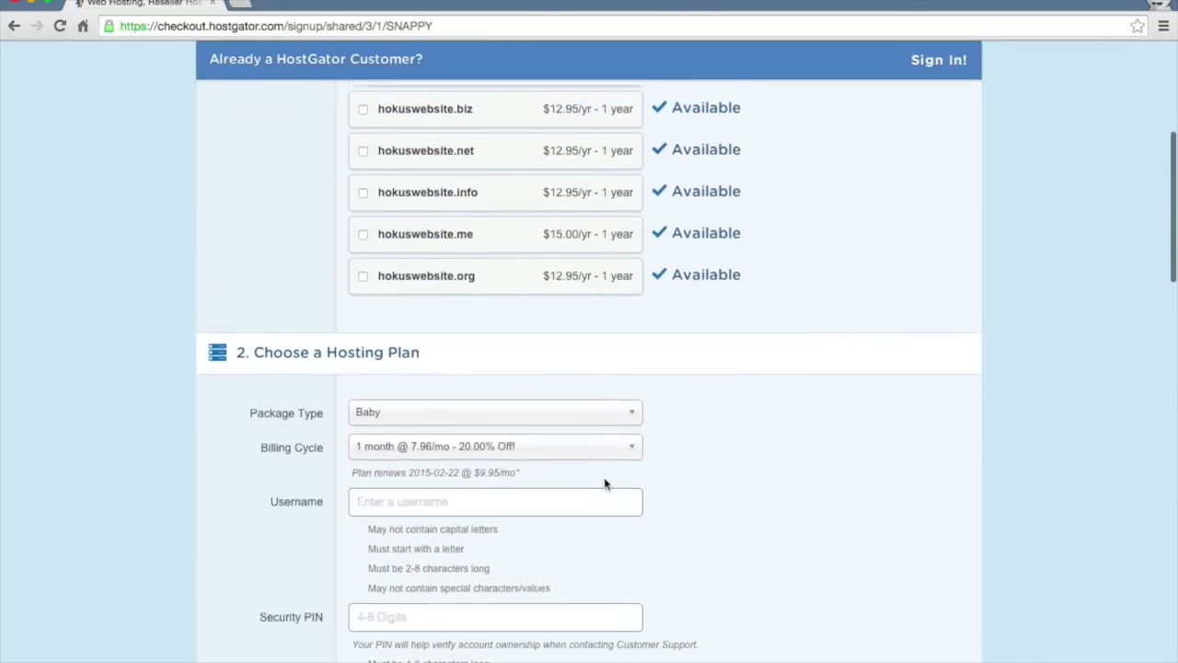
scroll(604, 482, "up", 1)
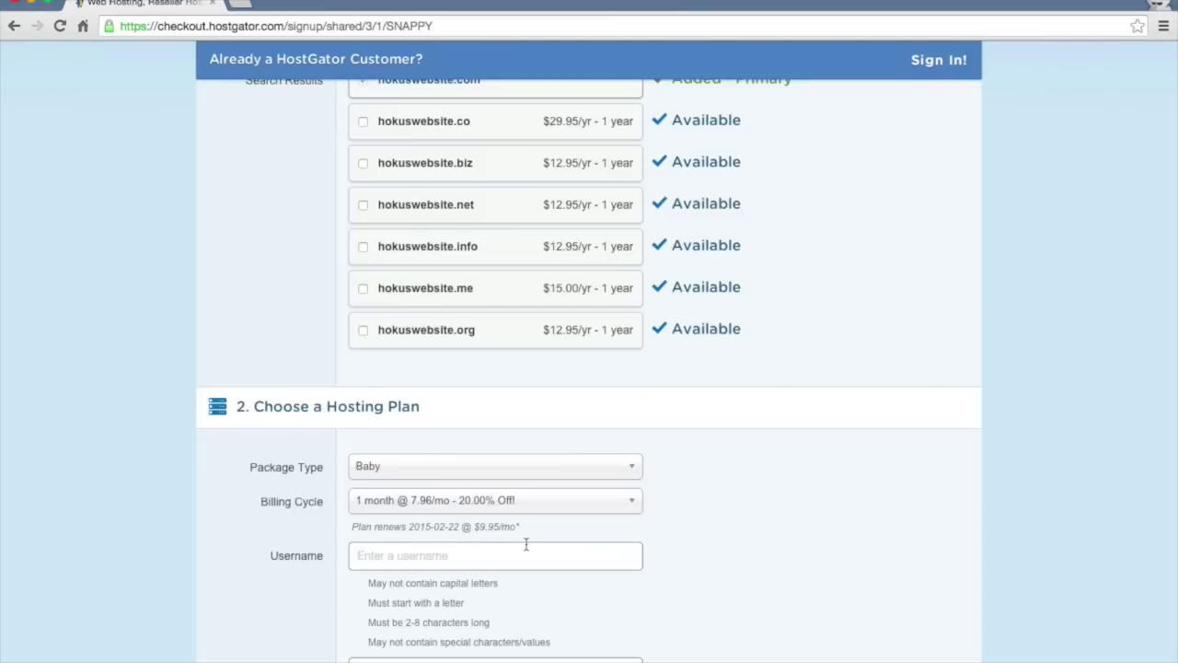
scroll(525, 545, "down", 17)
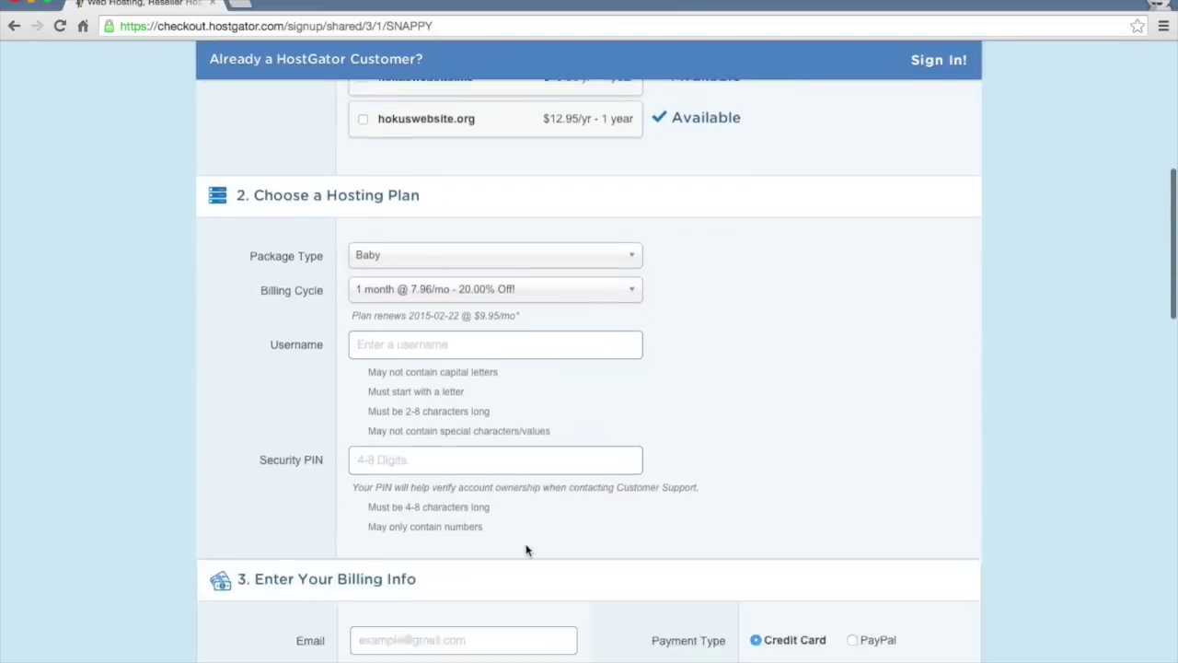
scroll(526, 550, "down", 5)
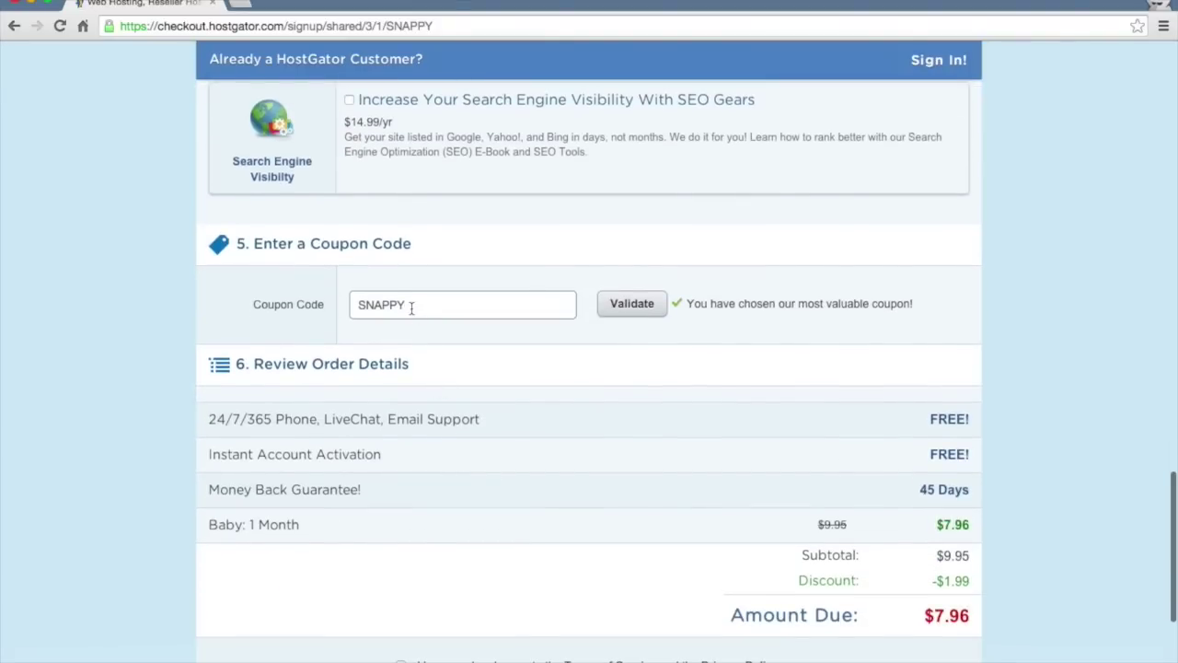
Replace coupon SNAPPY with buildwithoutcode1 and check the resulting $0.01 amount due.
double_click(411, 308)
type("dbui")
key("BackSpace")
key("BackSpace")
key("BackSpace")
key("BackSpace")
type("buil")
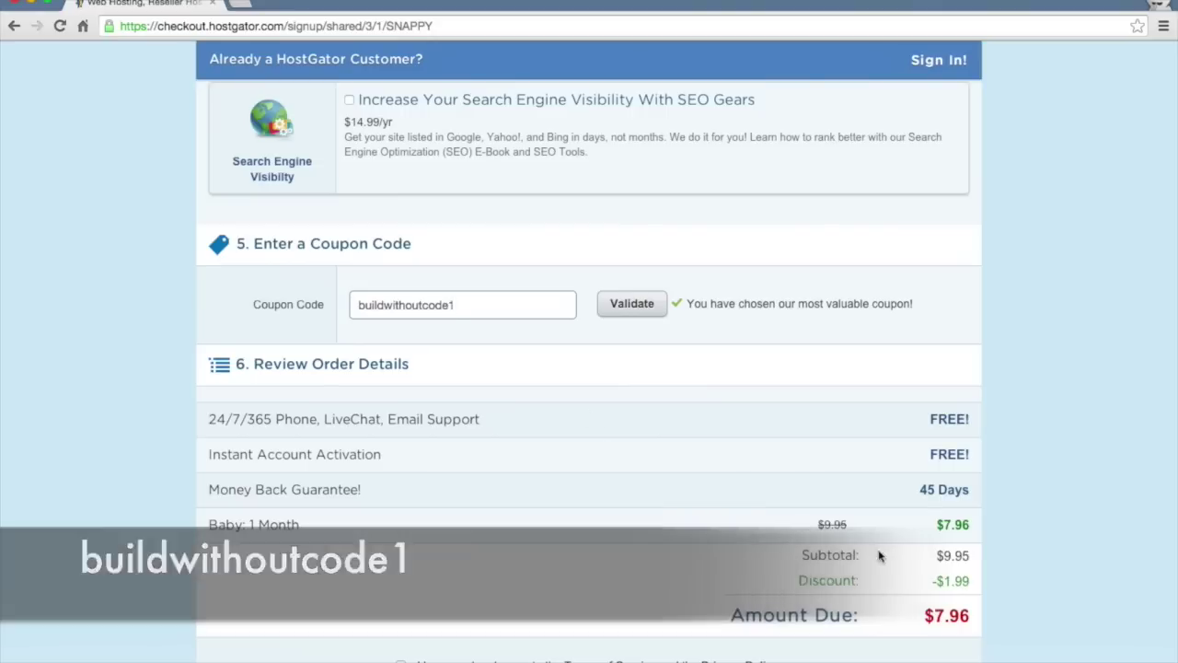
left_click(637, 309)
scroll(810, 400, "down", 1)
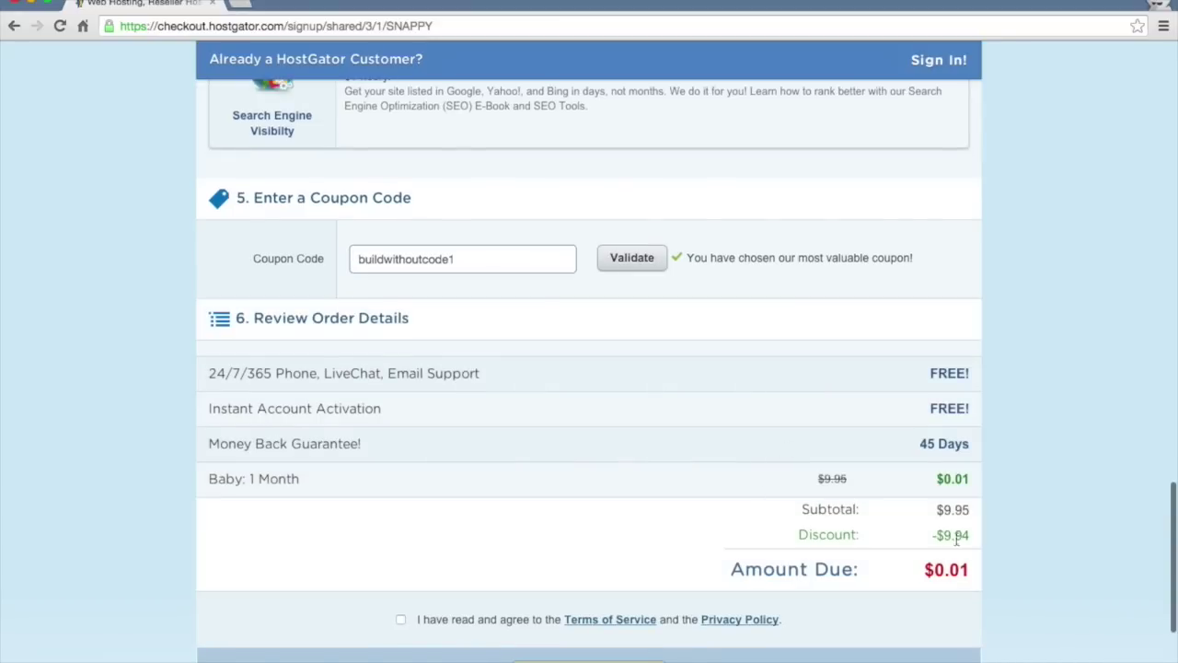
left_click_drag(974, 570, 925, 570)
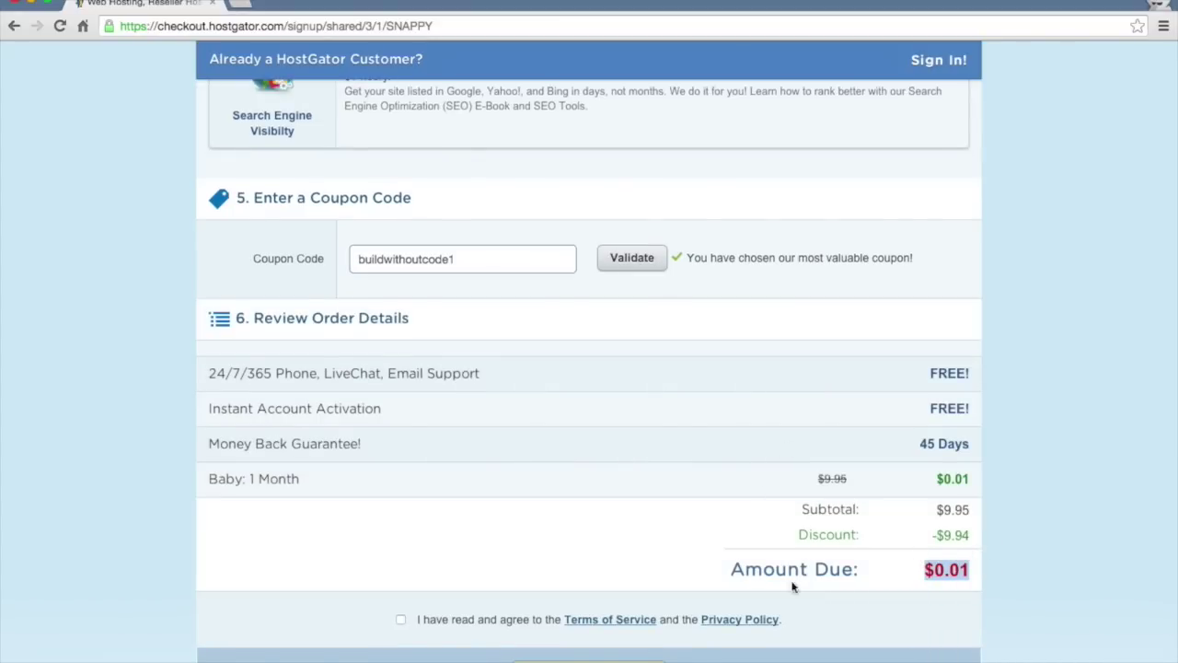
left_click(684, 567)
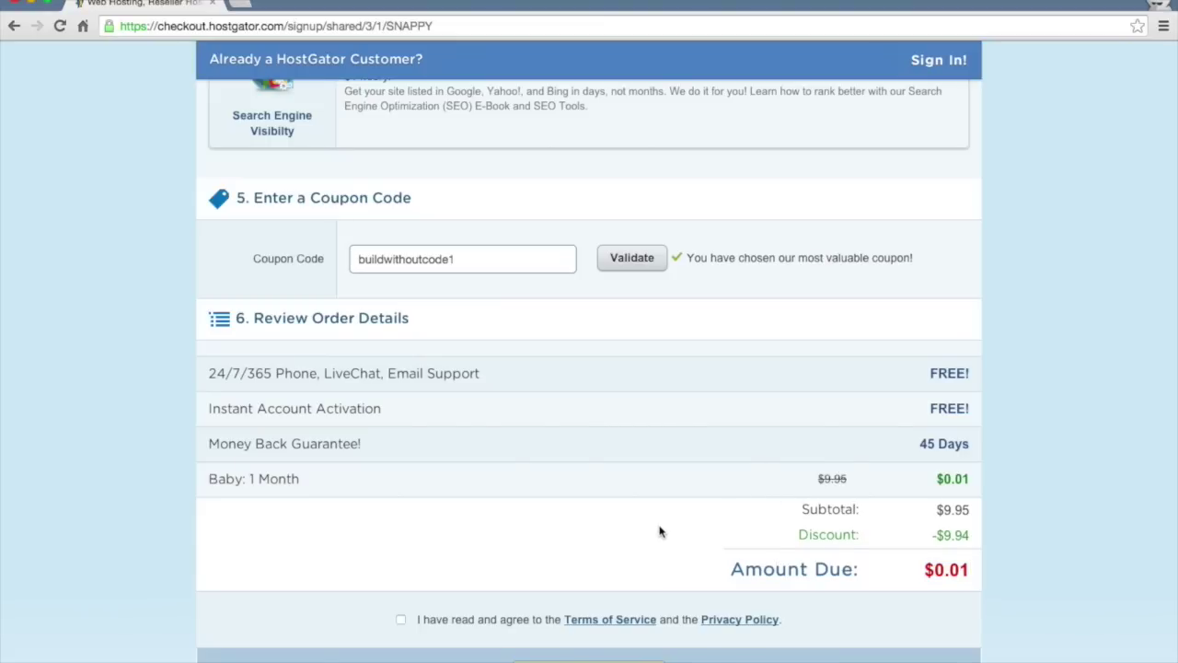
Change the Baby plan's billing cycle to 12 months.
scroll(500, 459, "up", 10)
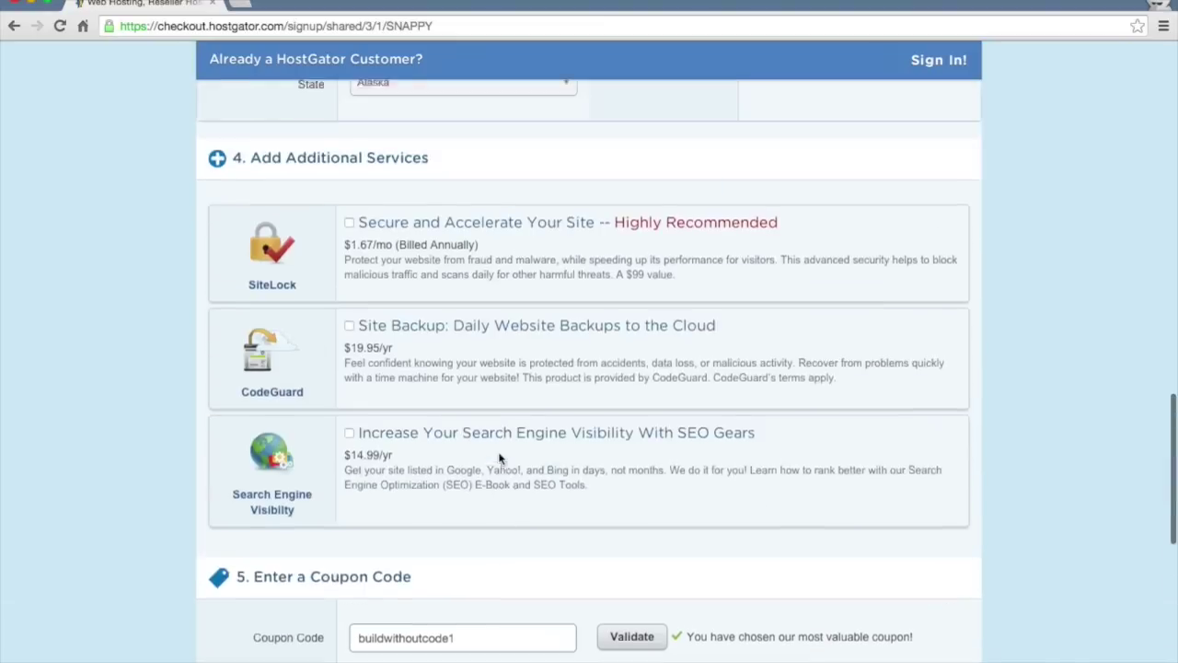
scroll(500, 459, "up", 5)
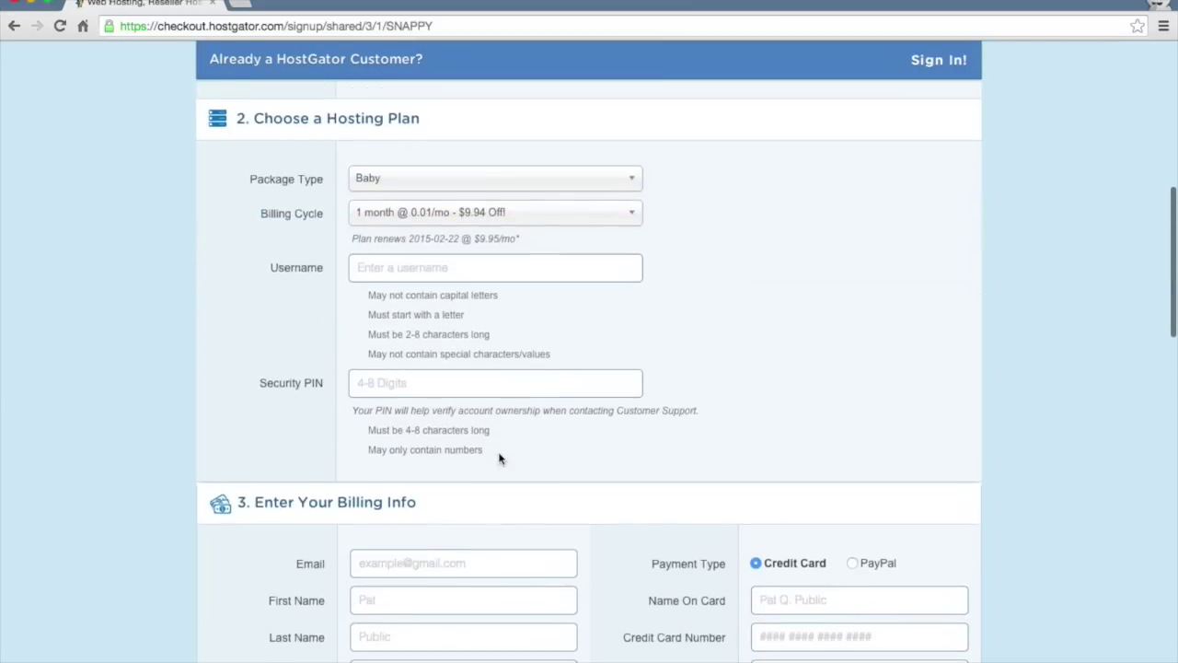
scroll(511, 337, "up", 1)
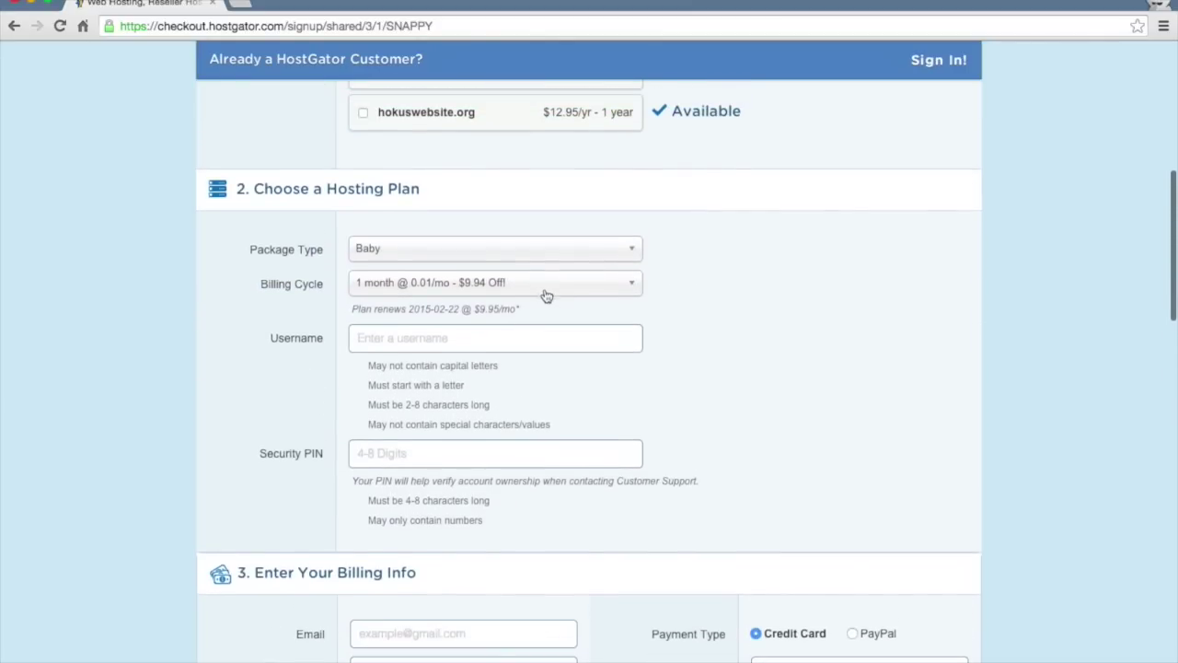
left_click(547, 291)
left_click(511, 367)
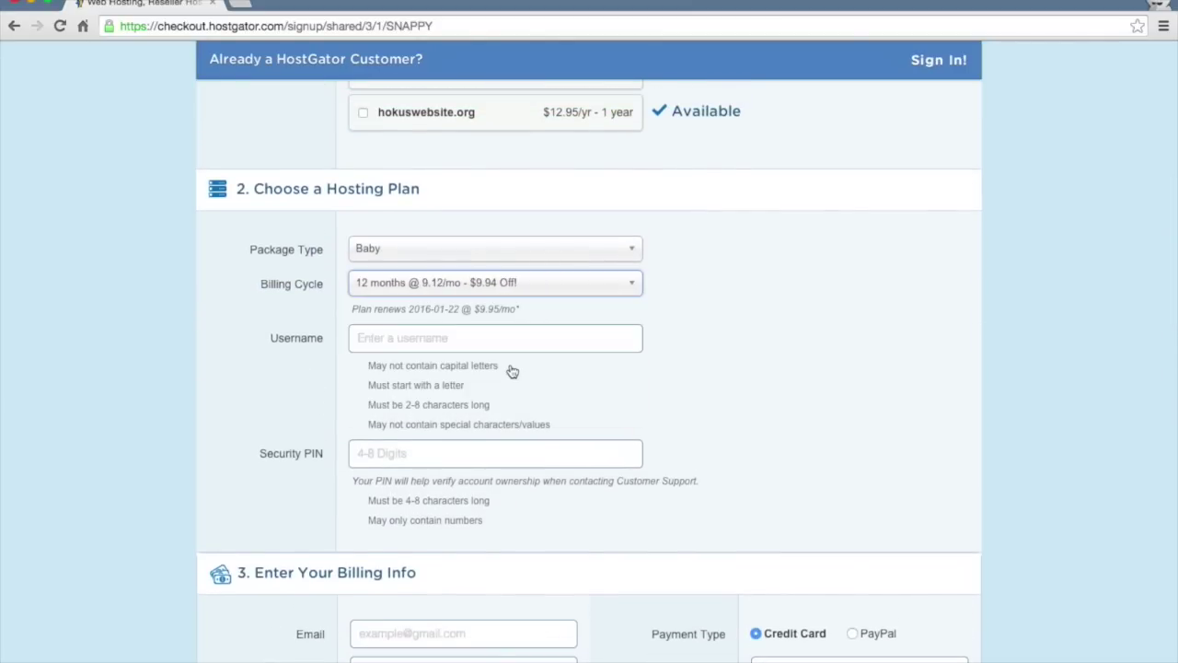
scroll(230, 484, "down", 15)
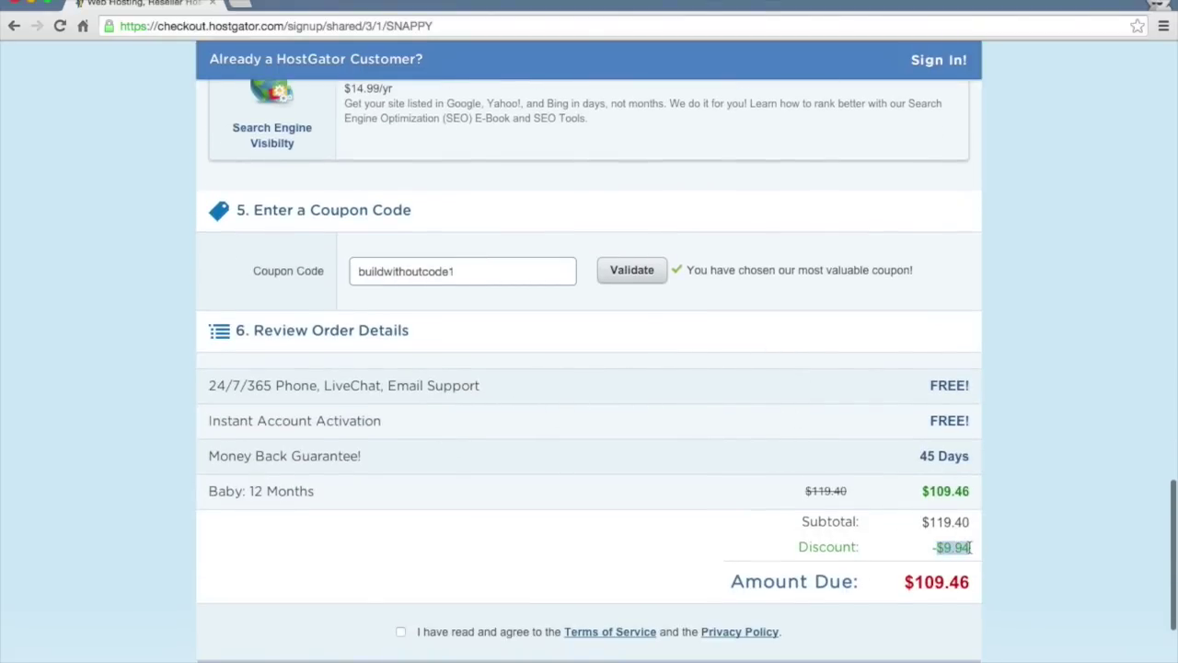
Apply the buildwithoutcode coupon instead and check its -$29.85 discount.
left_click(466, 273)
key("BackSpace")
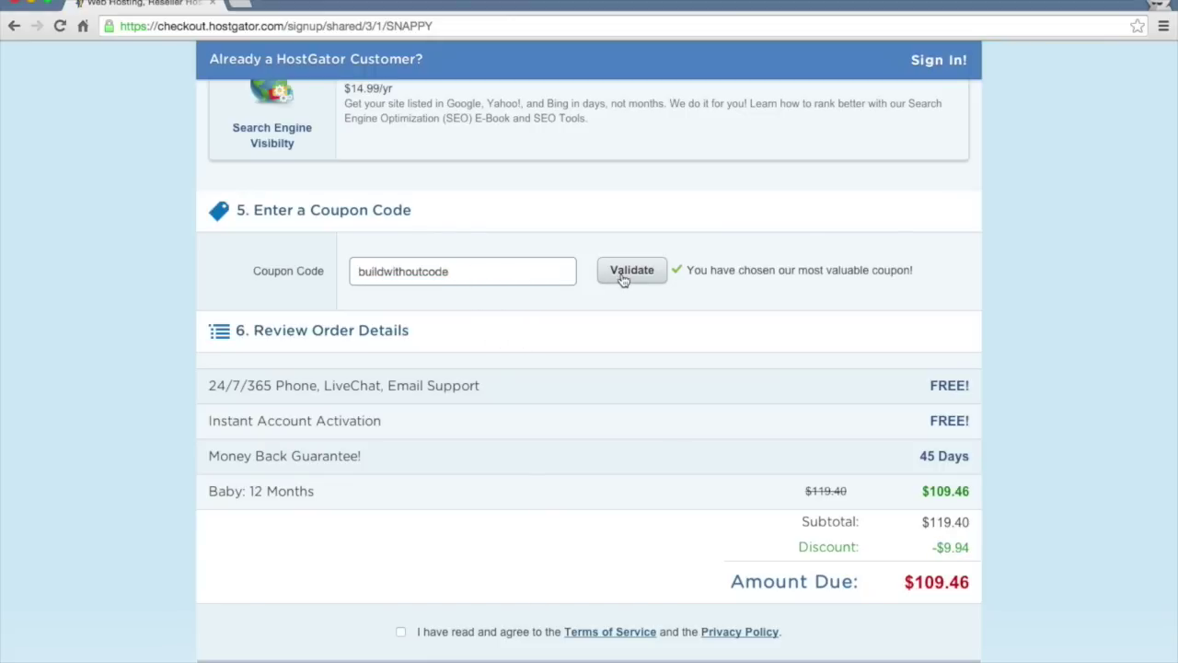
left_click(622, 278)
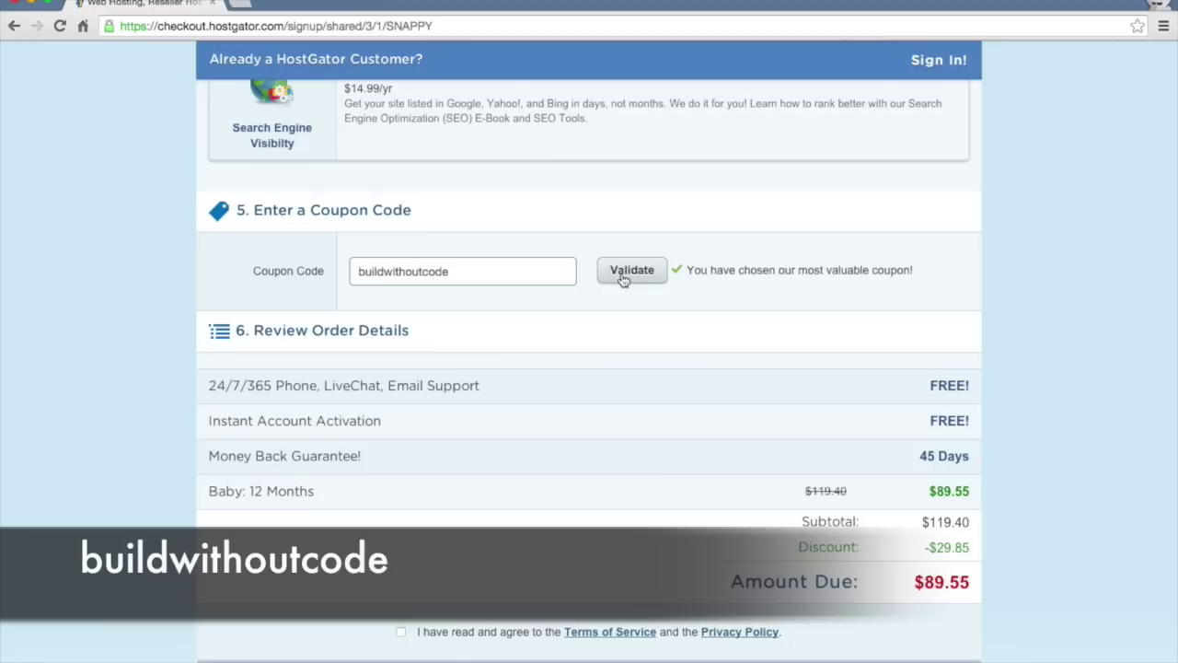
double_click(478, 269)
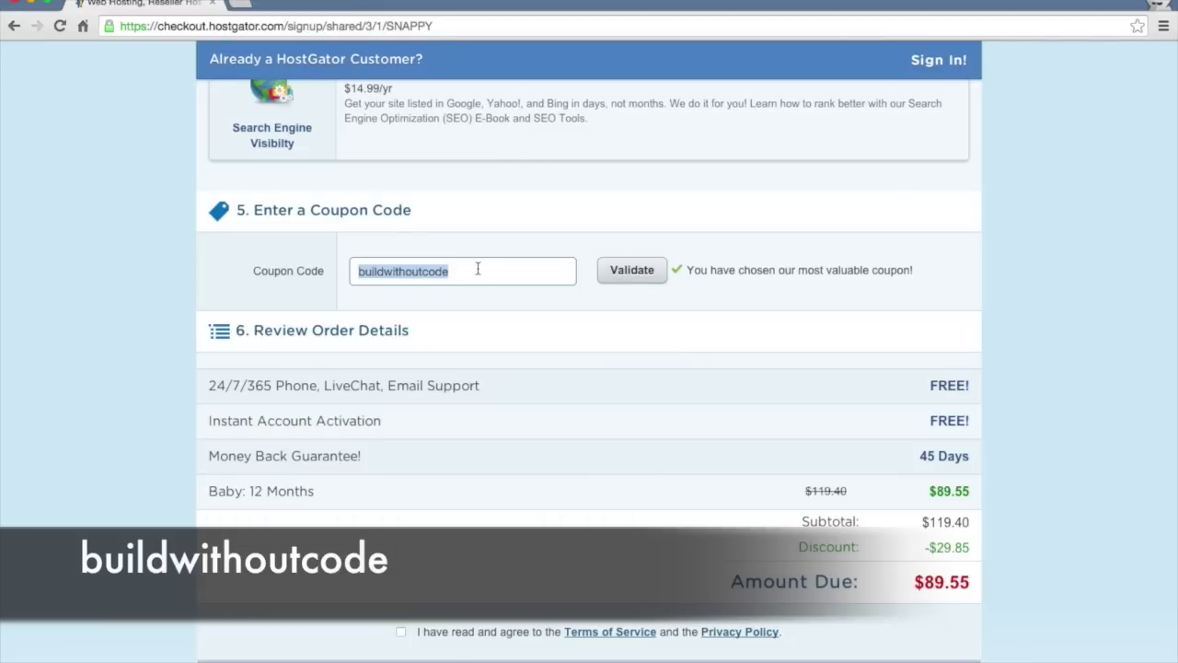
left_click(470, 269)
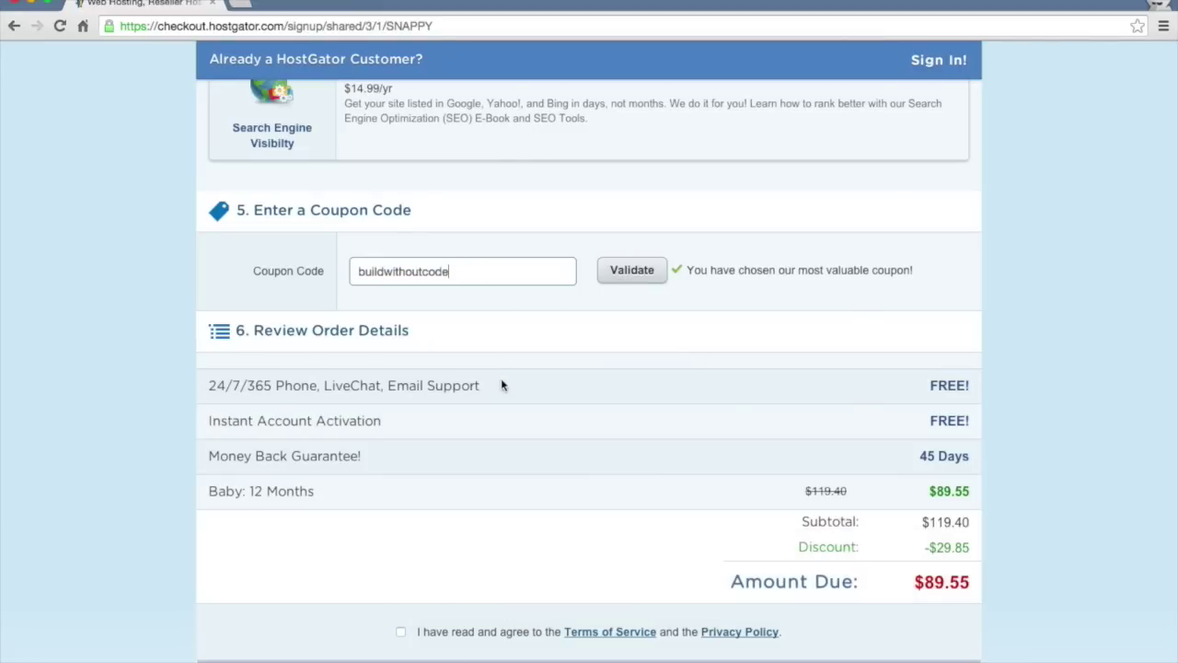
scroll(519, 486, "down", 1)
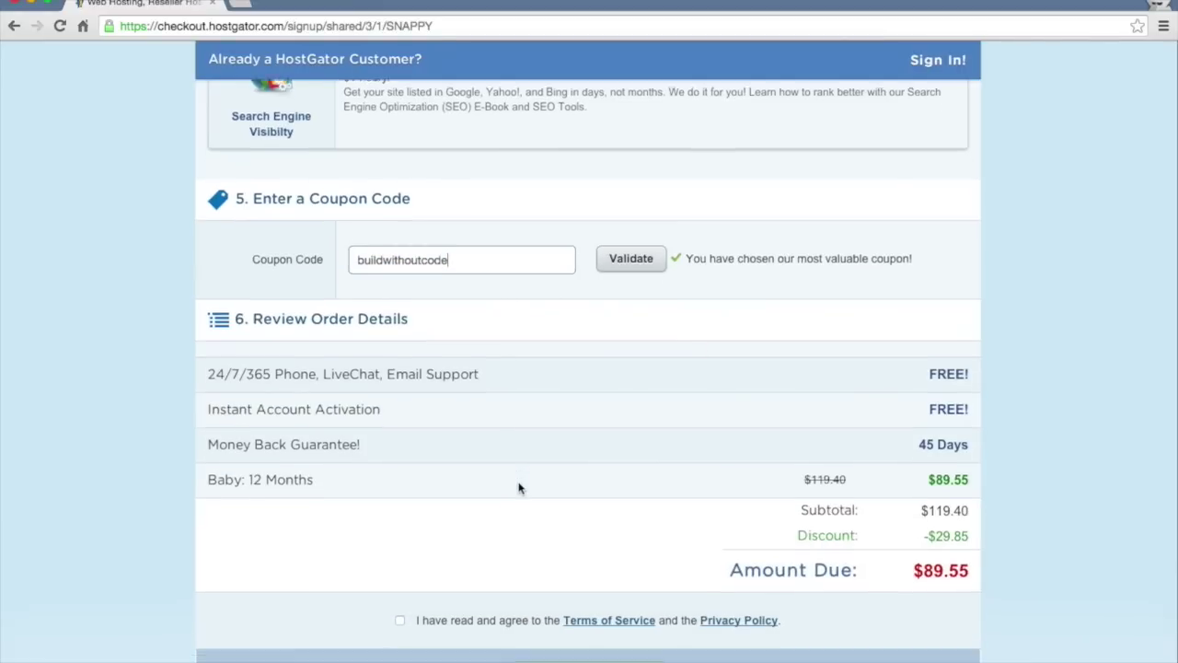
left_click(813, 453)
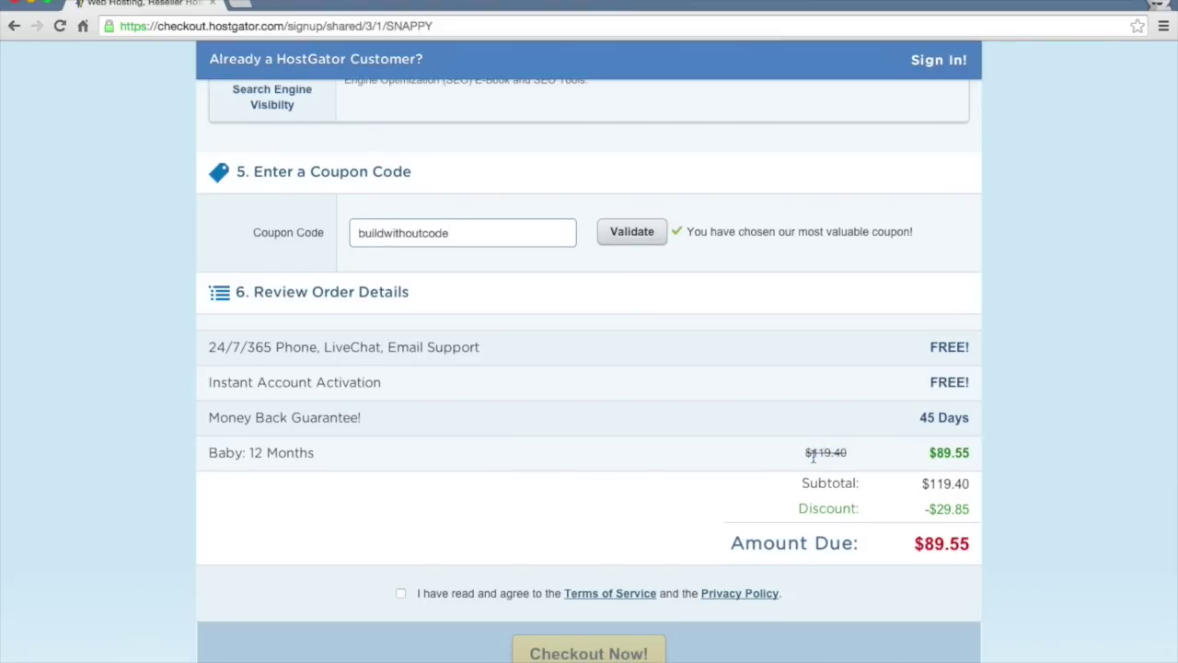
left_click(924, 509)
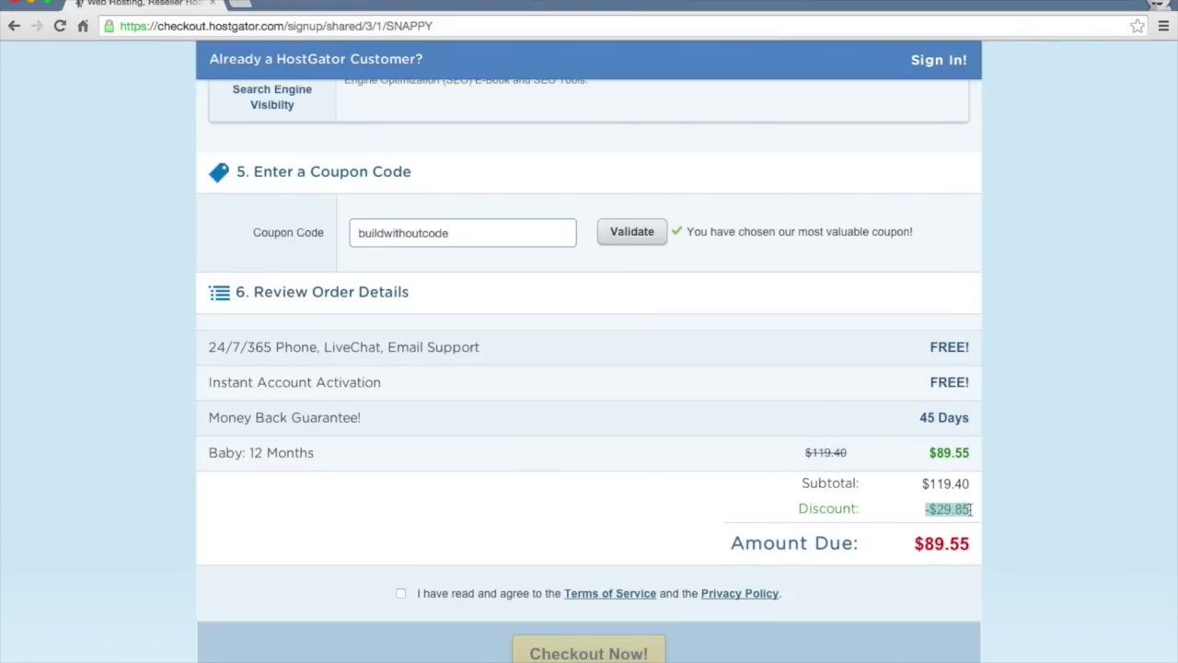
Check the plan's renewal date of 2016-01-22 in the order details.
scroll(619, 399, "up", 1)
scroll(619, 399, "up", 5)
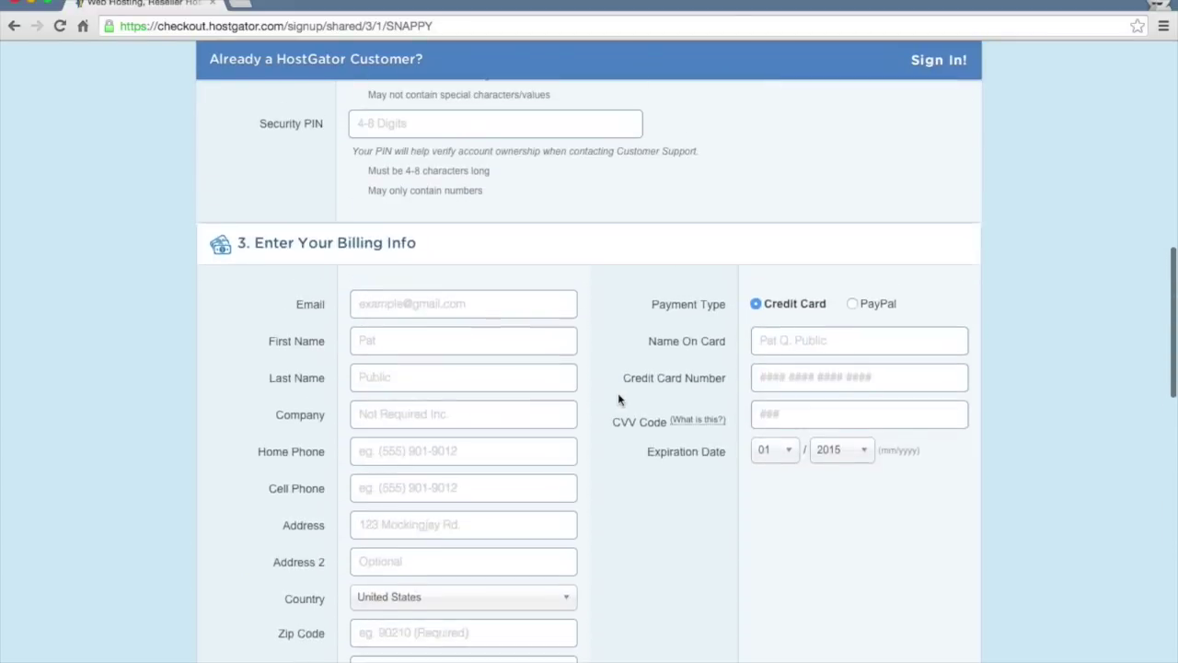
scroll(618, 399, "down", 8)
scroll(465, 566, "up", 12)
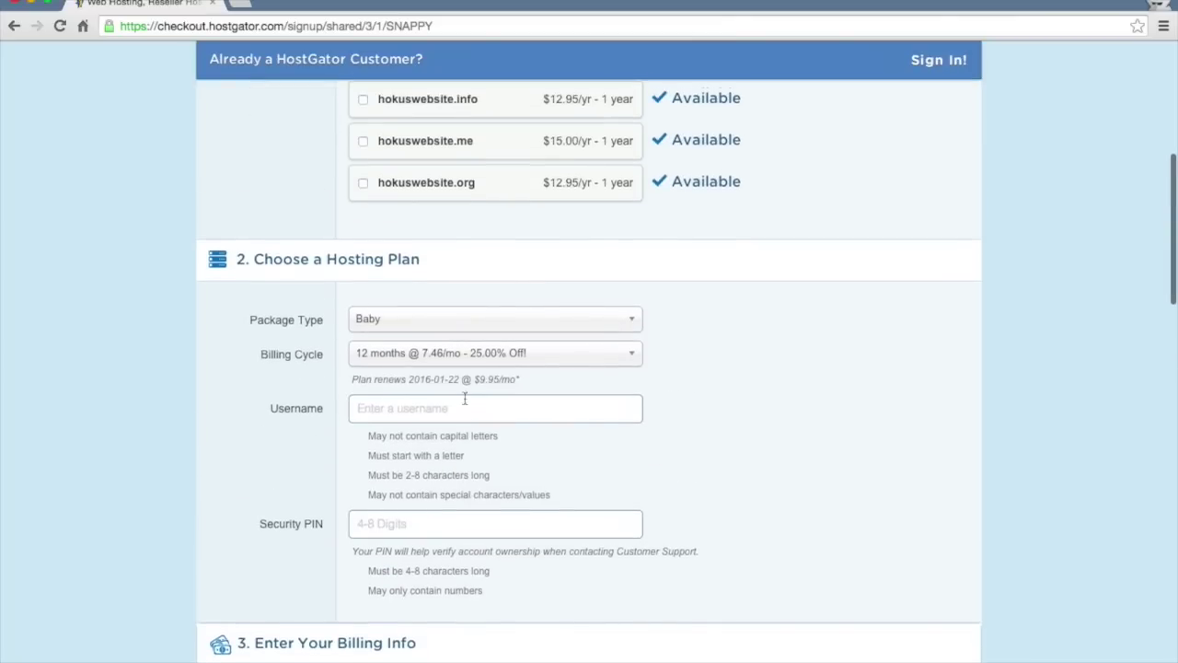
left_click_drag(415, 382, 462, 379)
left_click(452, 377)
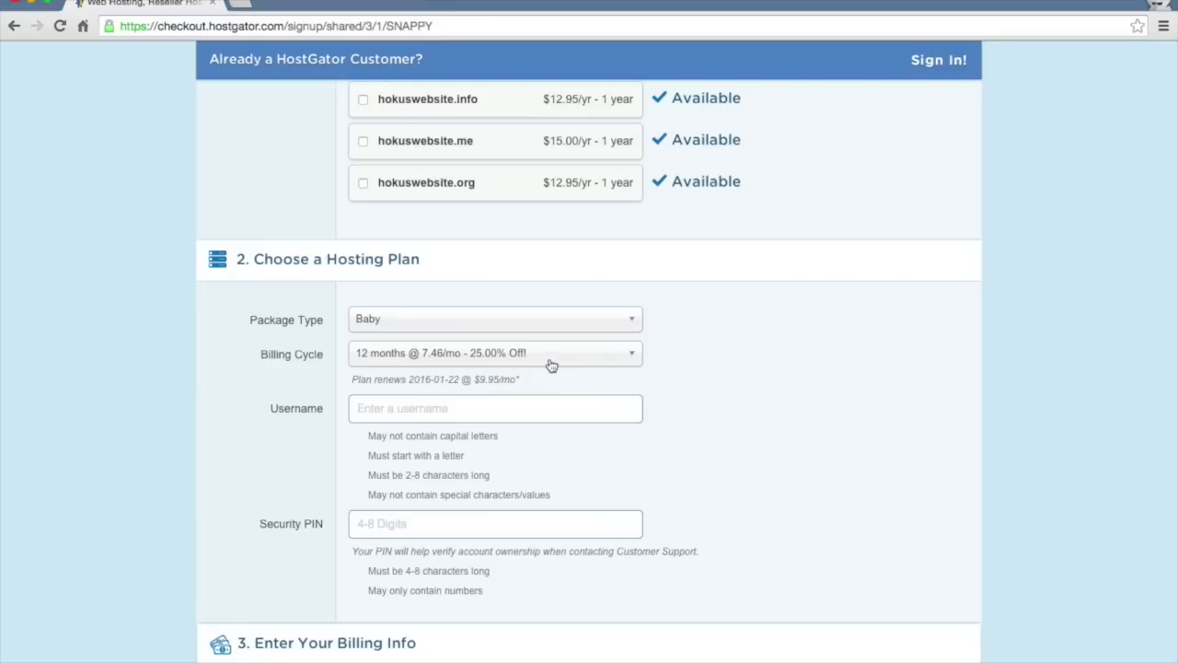
Set the billing cycle to 36 months @ $5.96/mo and review the $214.65 total.
left_click(551, 366)
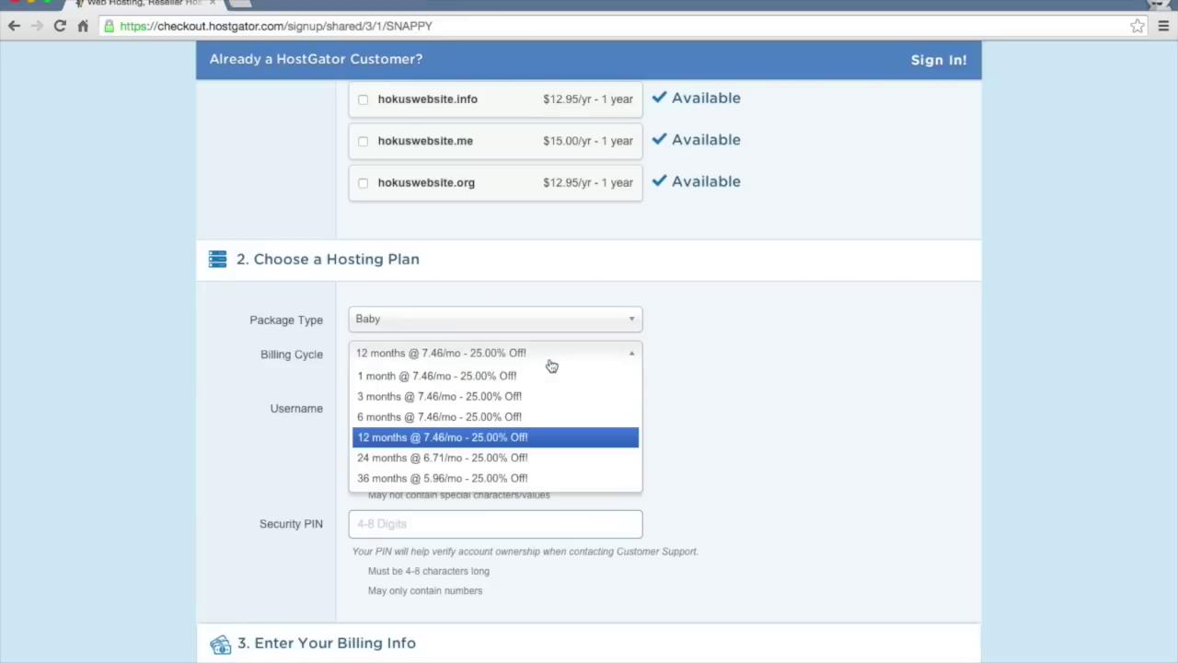
left_click(526, 480)
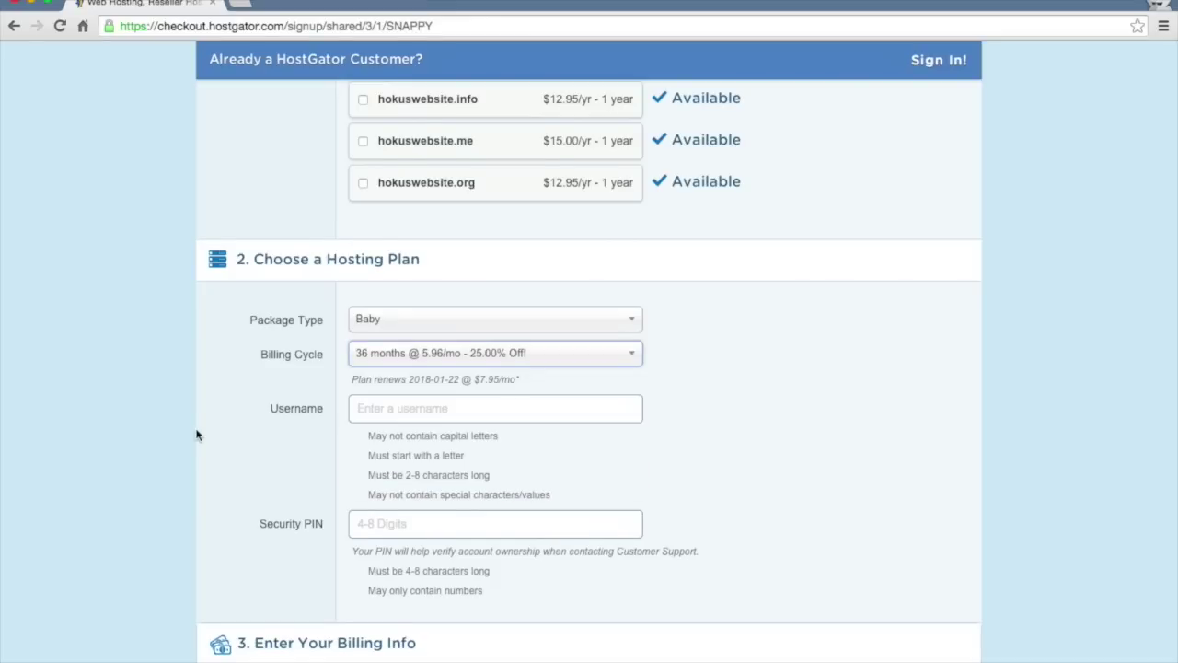
scroll(197, 434, "down", 20)
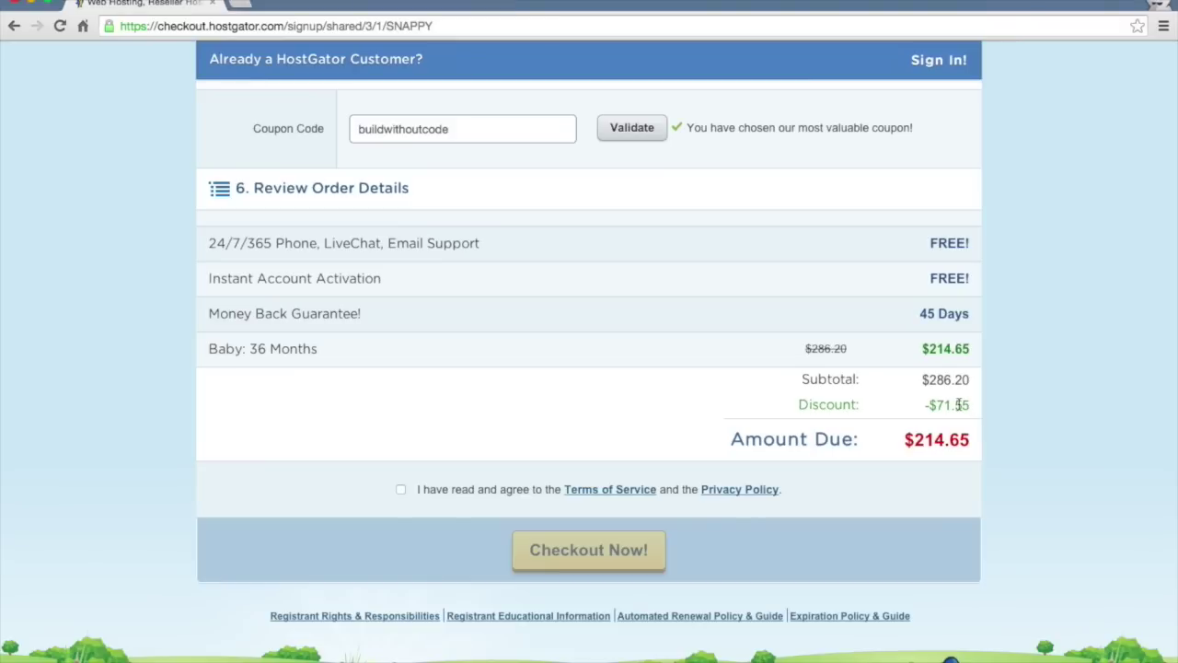
scroll(728, 345, "down", 1)
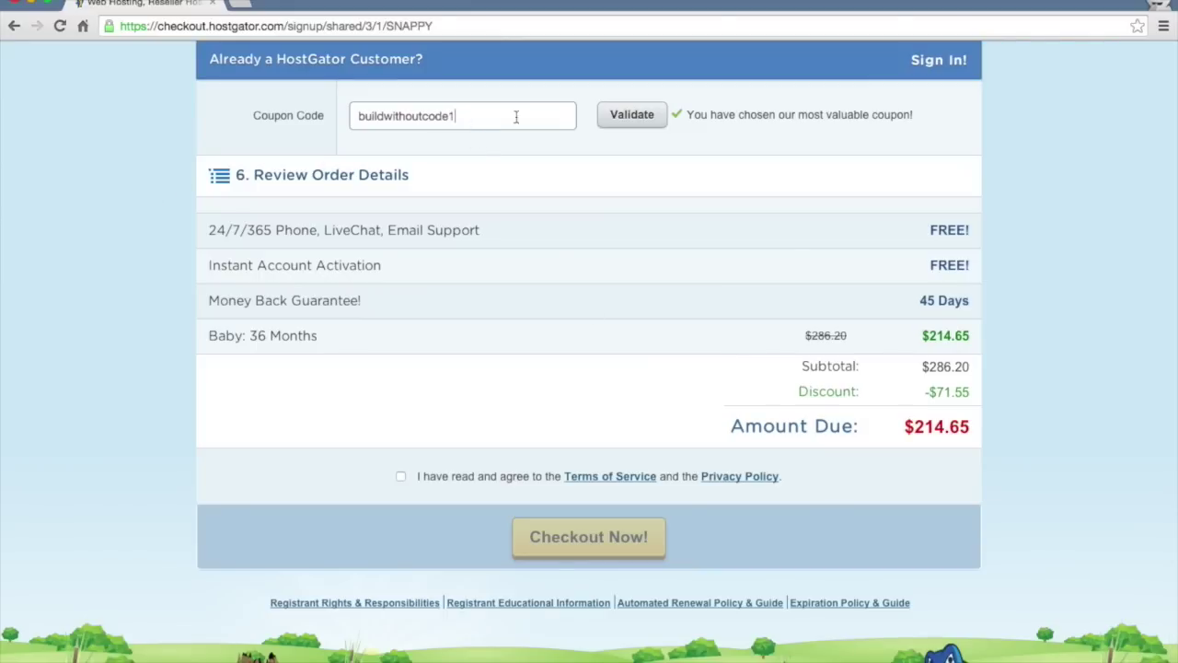
Validate the buildwithoutcode1 coupon and check its total on a 1-month billing cycle.
left_click(614, 116)
scroll(612, 113, "up", 10)
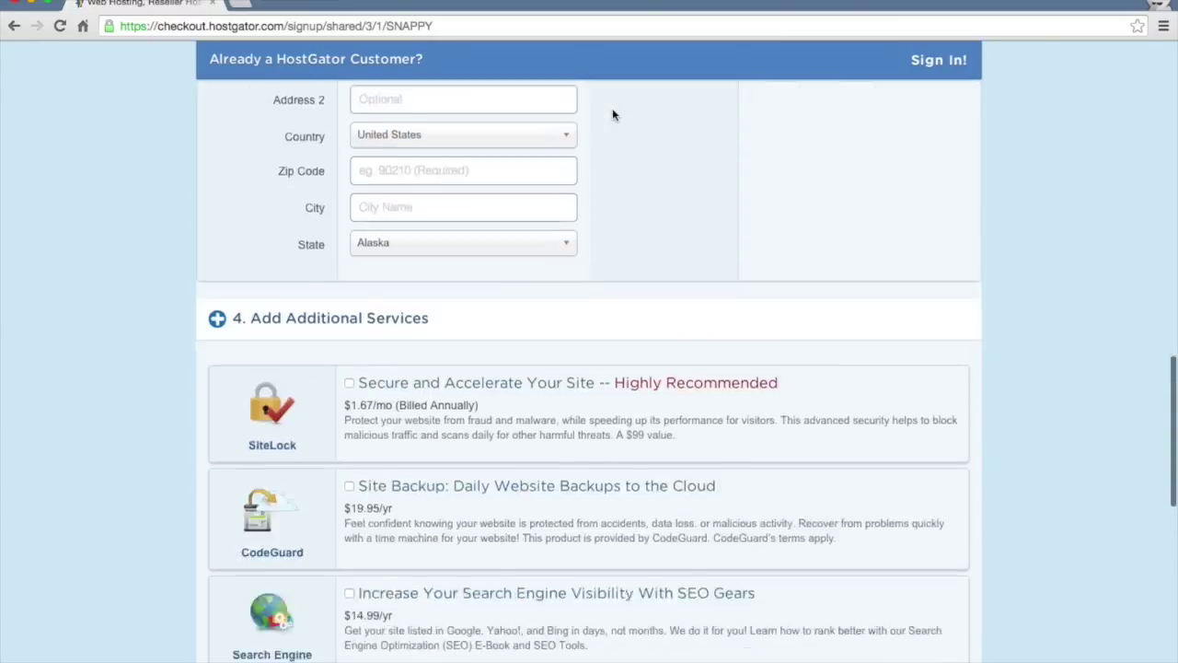
scroll(516, 203, "up", 5)
left_click(525, 159)
left_click(477, 183)
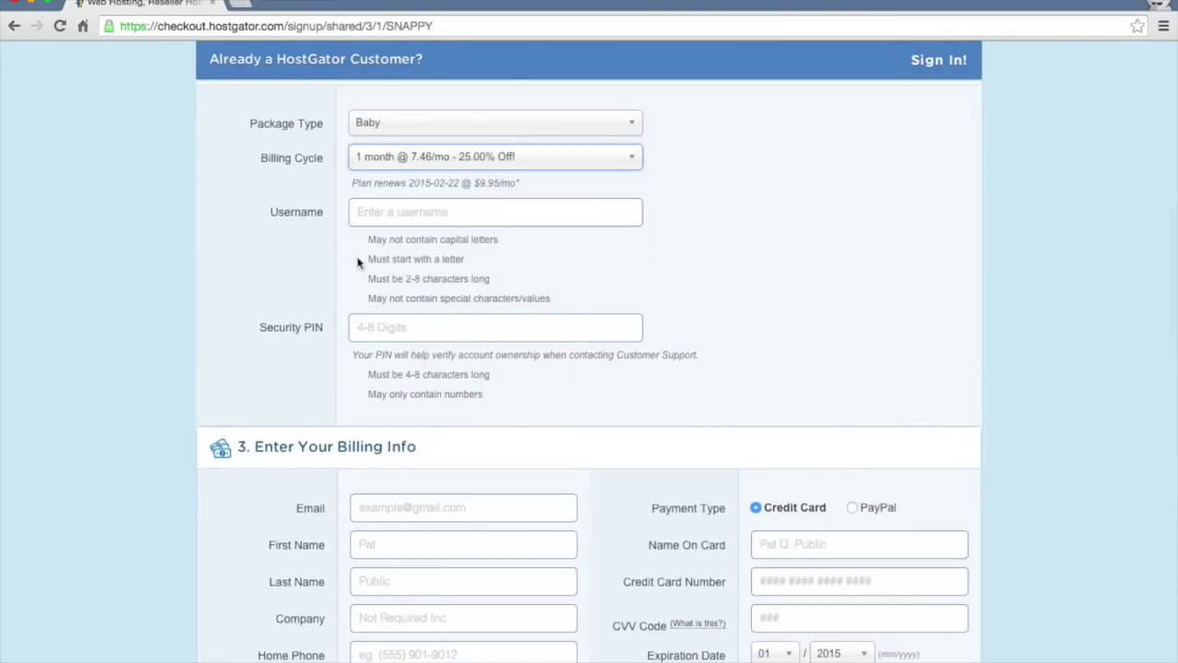
scroll(175, 388, "down", 20)
scroll(175, 387, "up", 3)
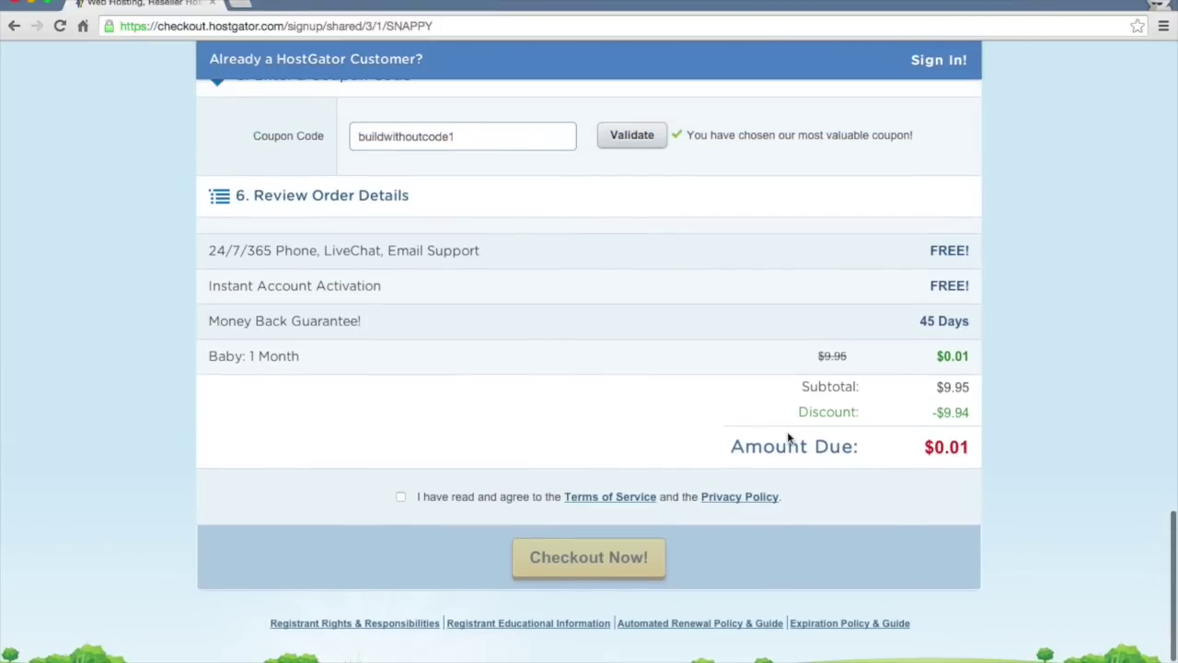
scroll(727, 387, "up", 10)
scroll(727, 387, "down", 7)
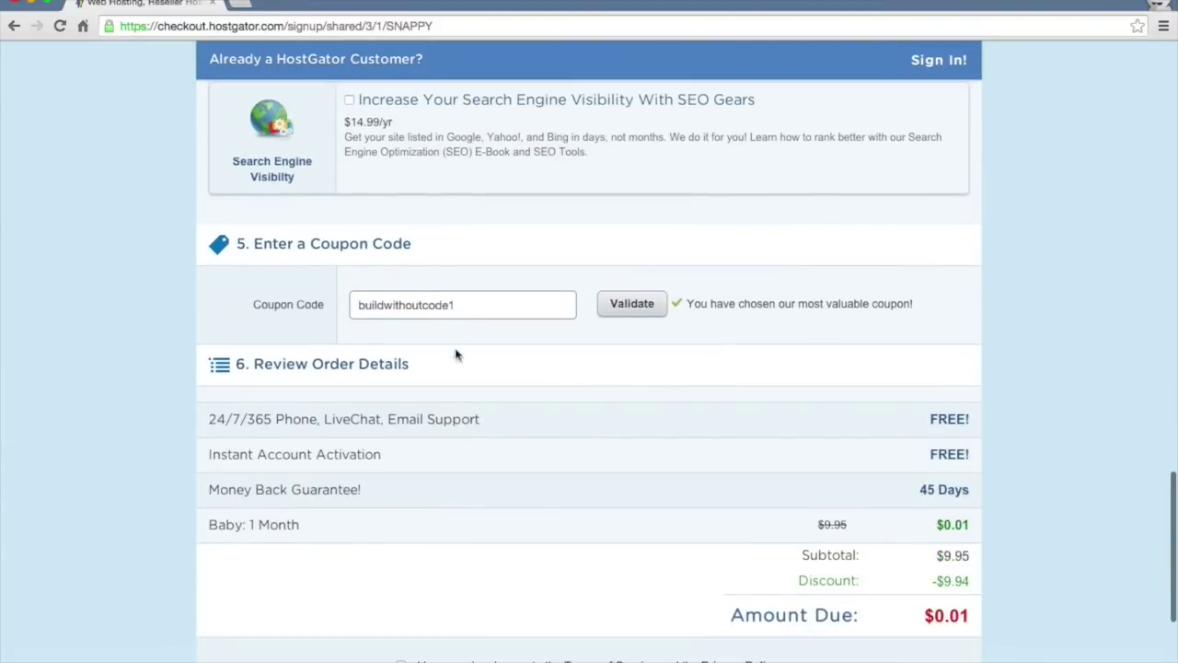
Restore and validate the buildwithoutcode coupon, then return to the 36-month billing cycle.
double_click(470, 309)
left_click(187, 283)
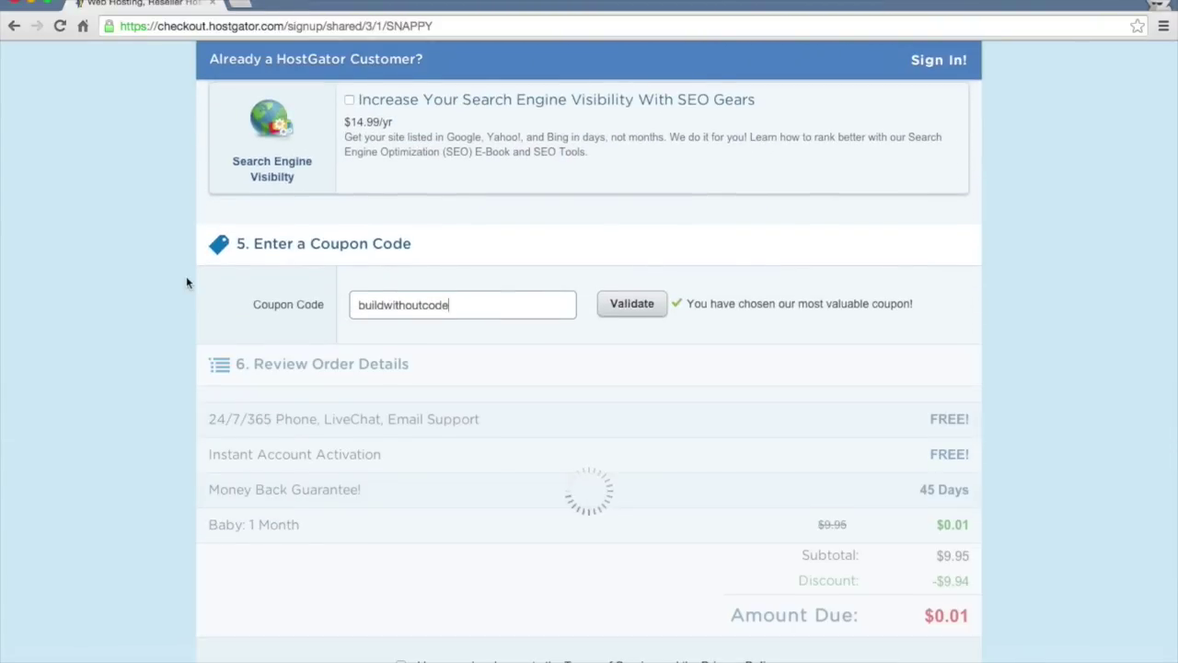
scroll(187, 283, "up", 10)
scroll(188, 283, "up", 6)
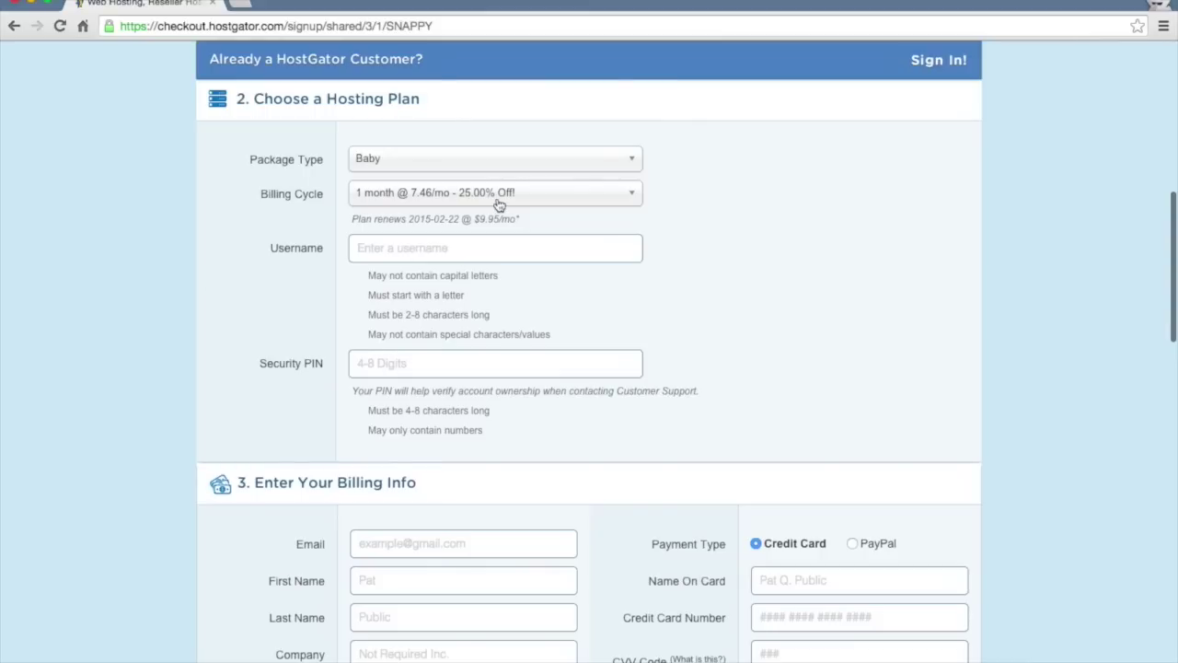
left_click(498, 194)
left_click(479, 318)
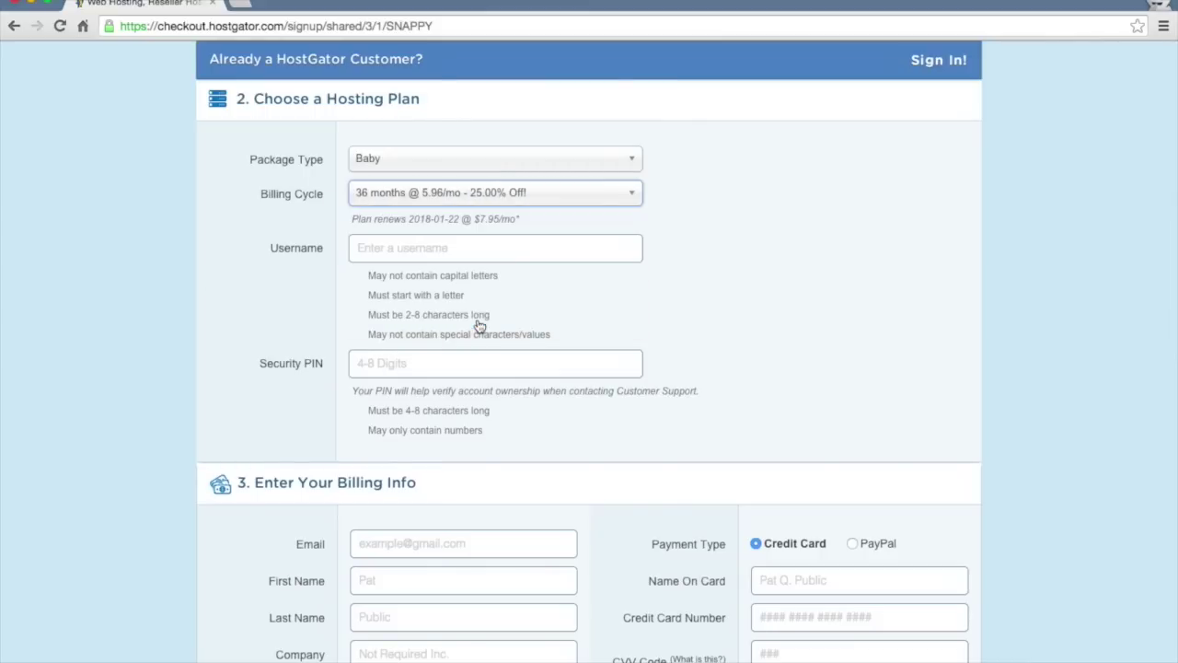
scroll(222, 406, "down", 15)
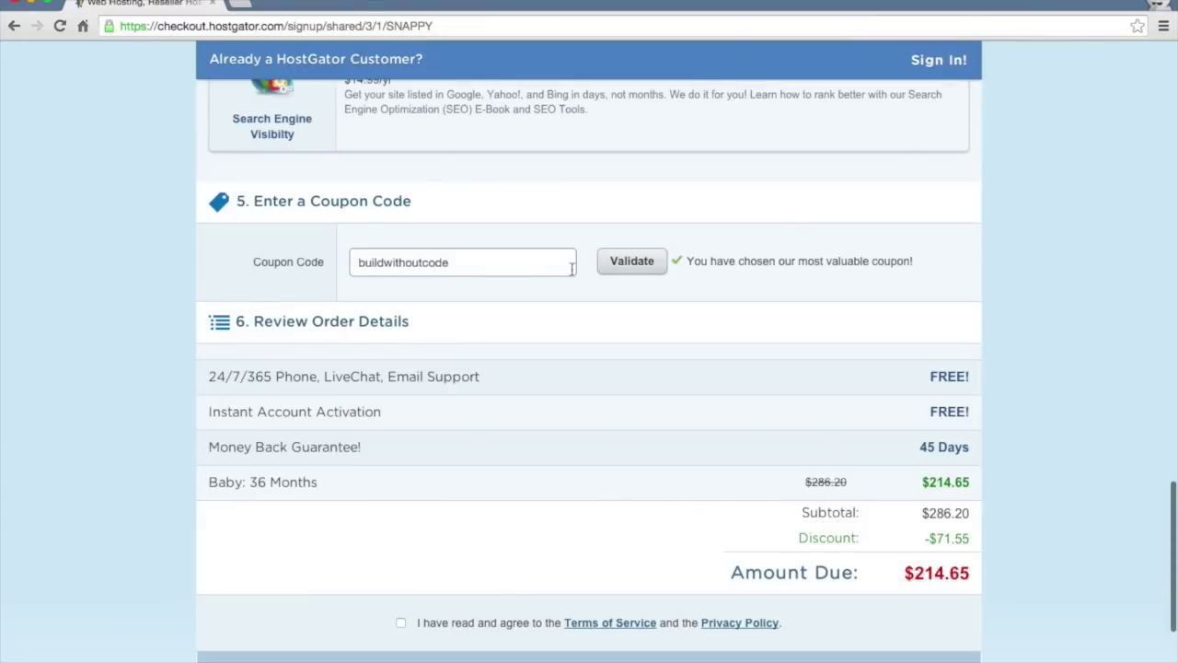
scroll(611, 339, "down", 1)
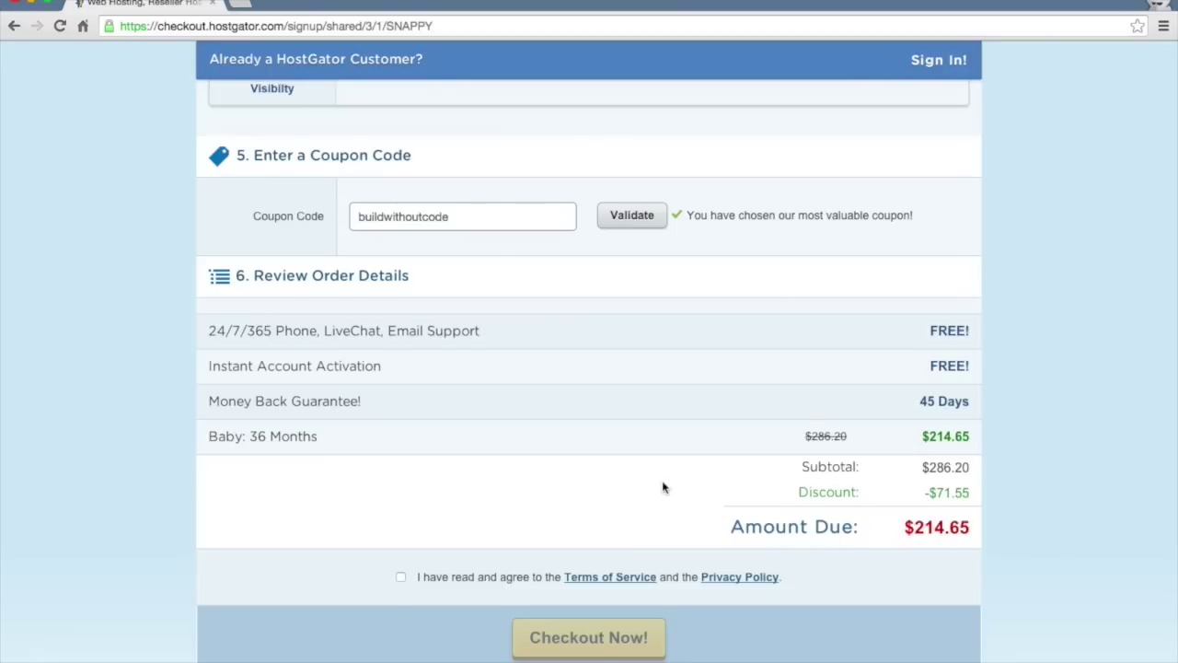
left_click(14, 28)
scroll(65, 193, "down", 2)
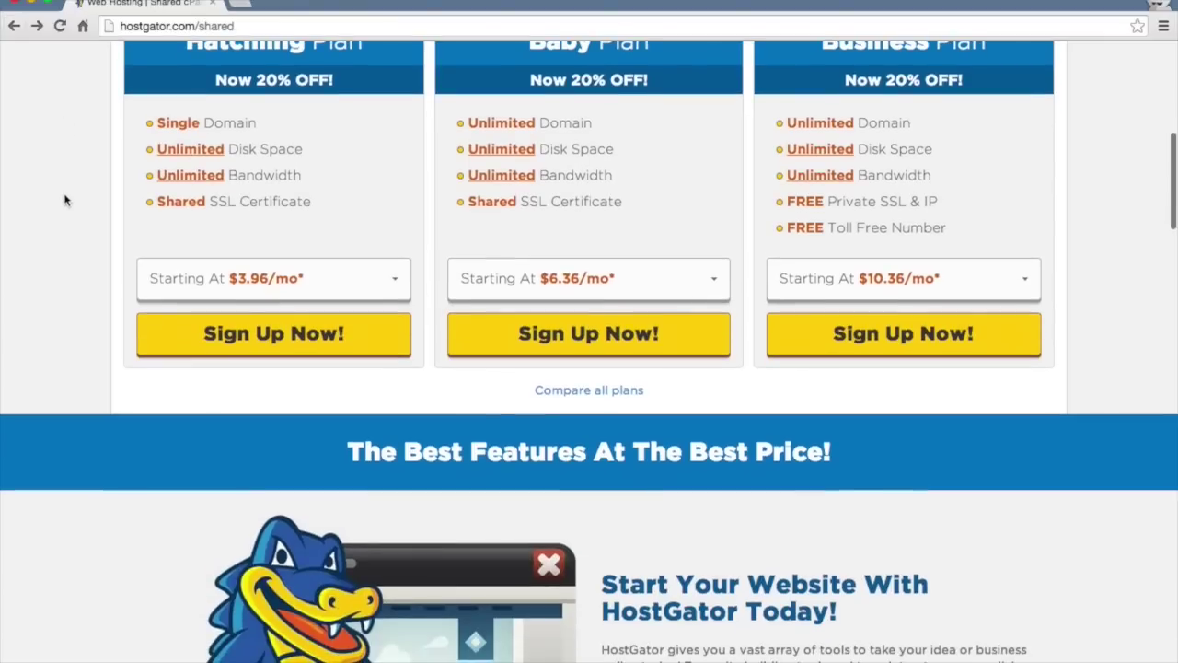
scroll(68, 273, "down", 10)
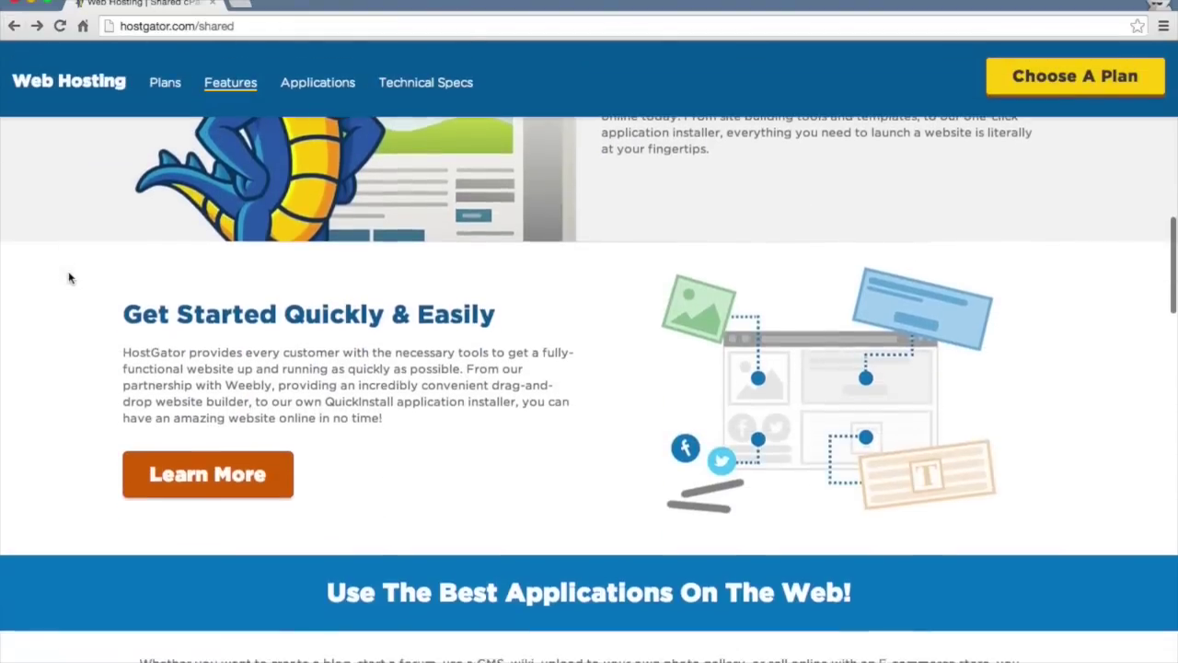
scroll(68, 278, "down", 15)
scroll(68, 278, "down", 10)
scroll(68, 278, "down", 10)
scroll(68, 278, "up", 6)
scroll(69, 278, "up", 3)
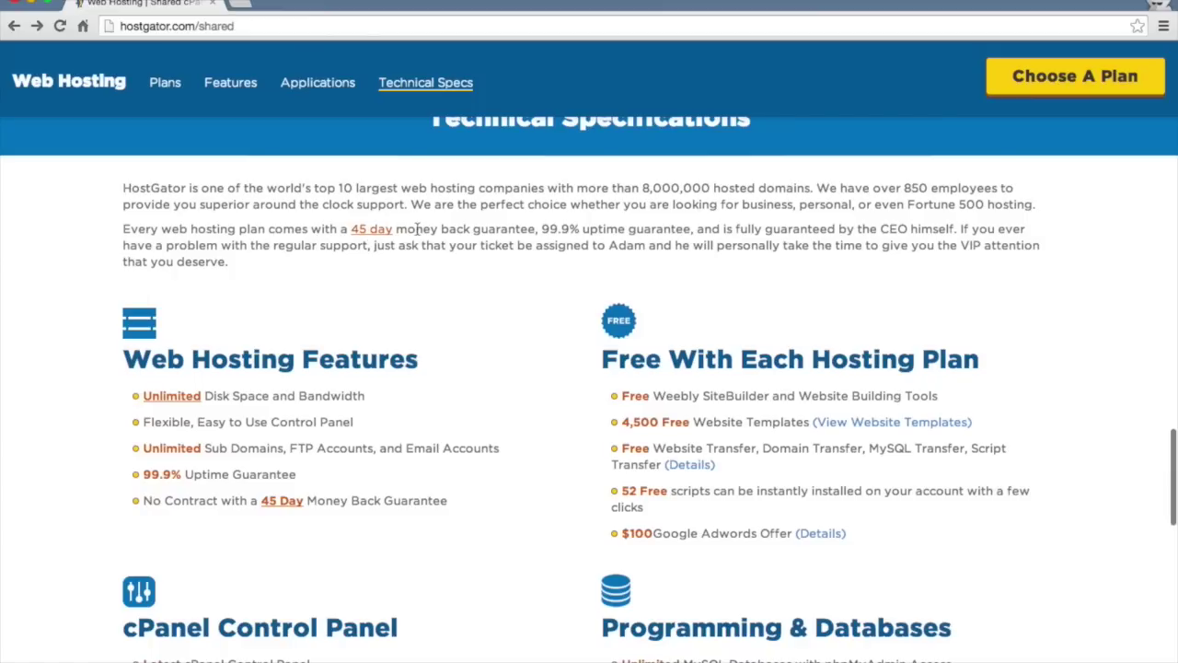
scroll(530, 229, "up", 3)
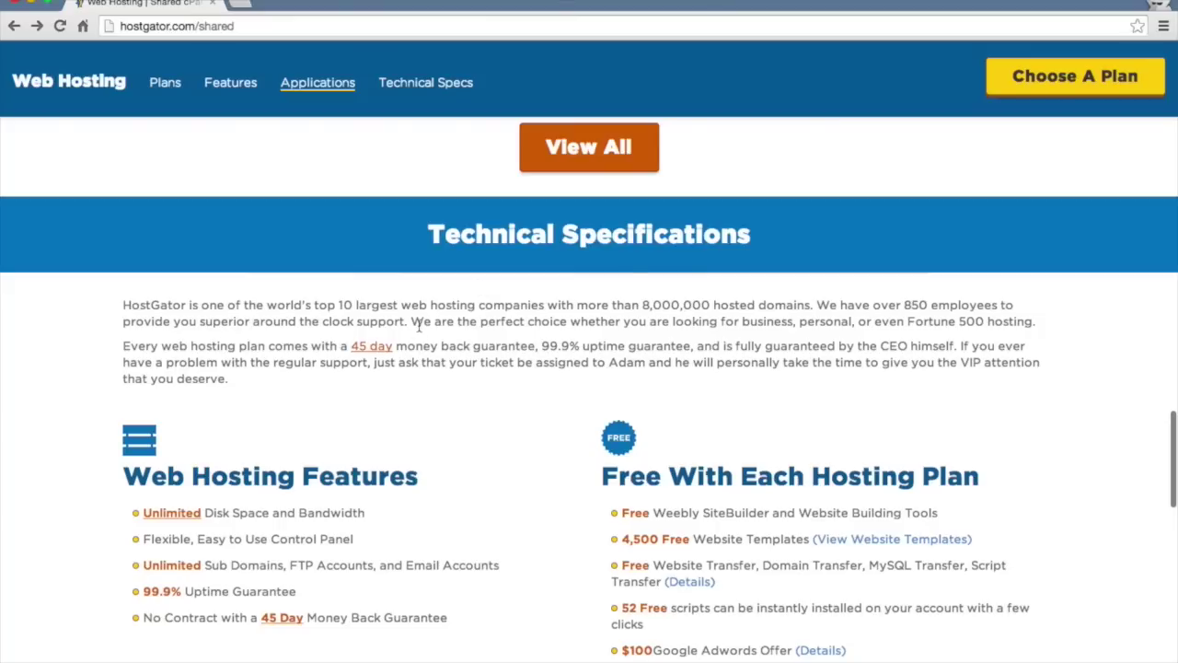
scroll(419, 327, "up", 1)
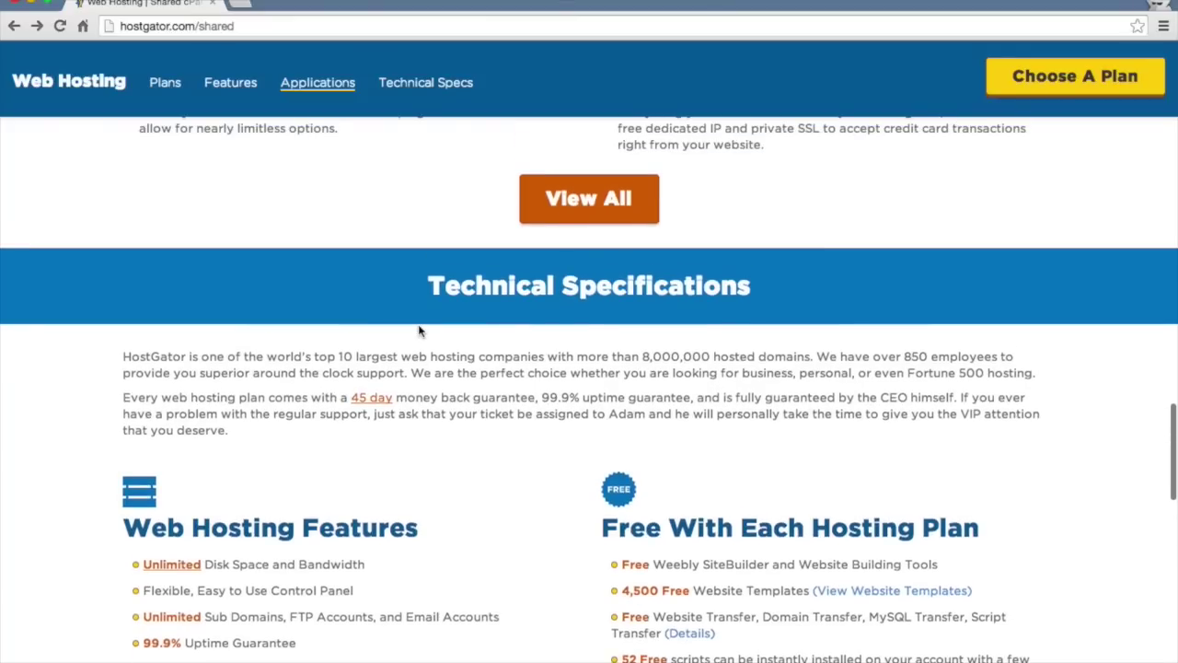
scroll(419, 331, "up", 2)
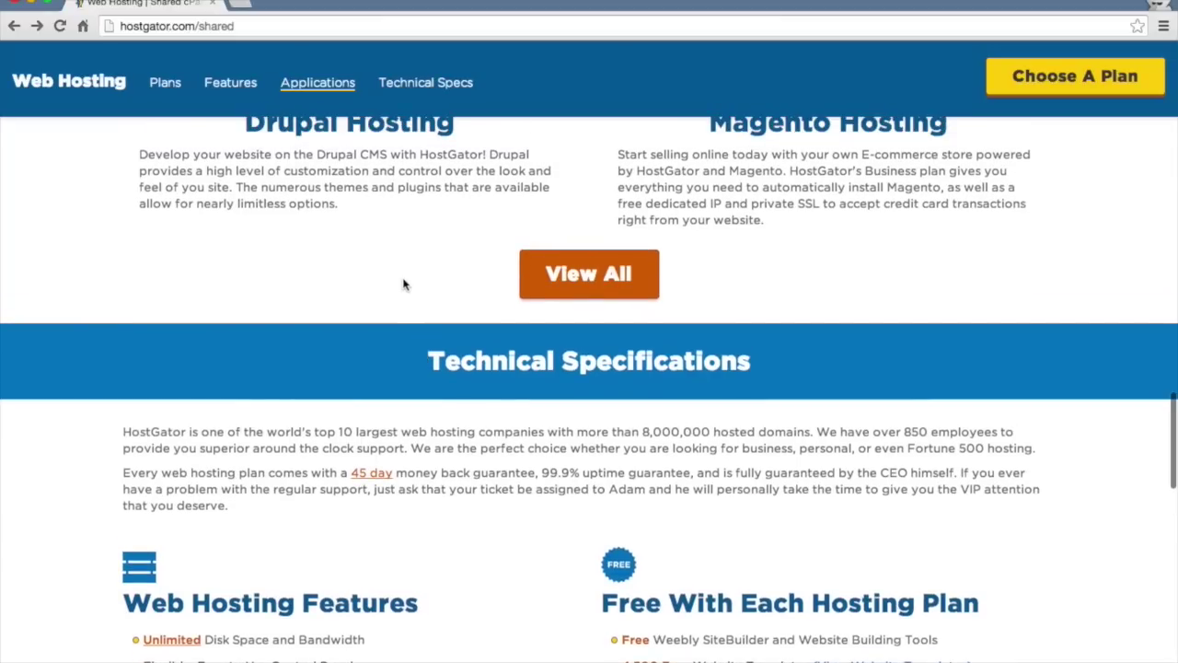
scroll(404, 284, "up", 15)
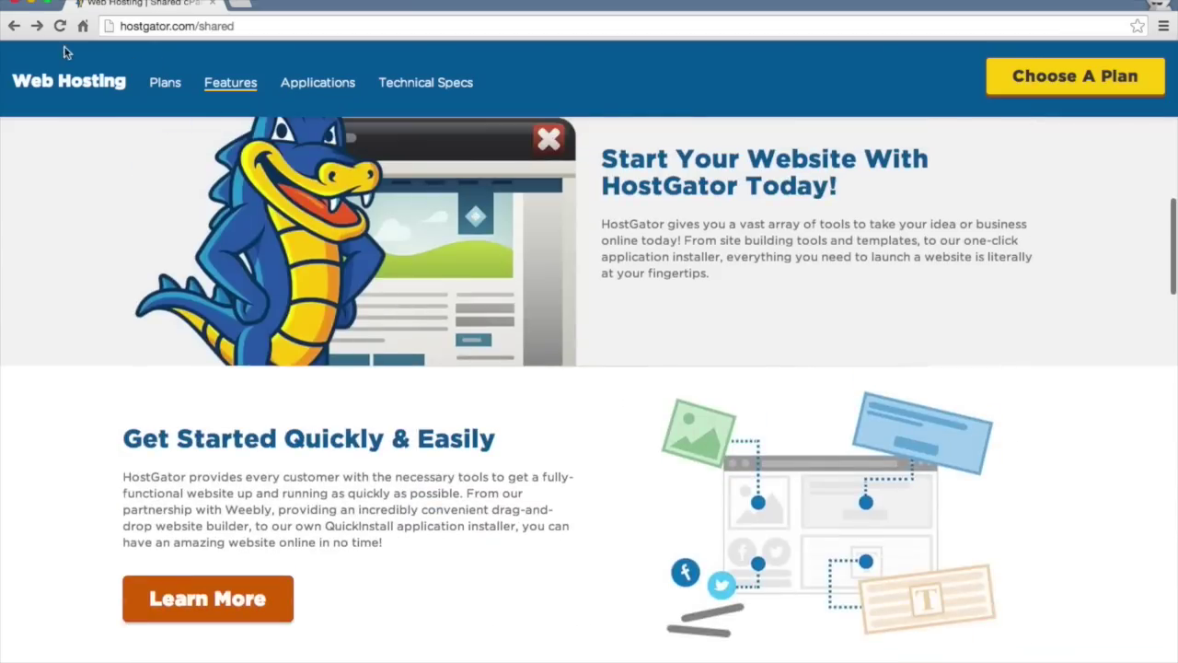
left_click(37, 27)
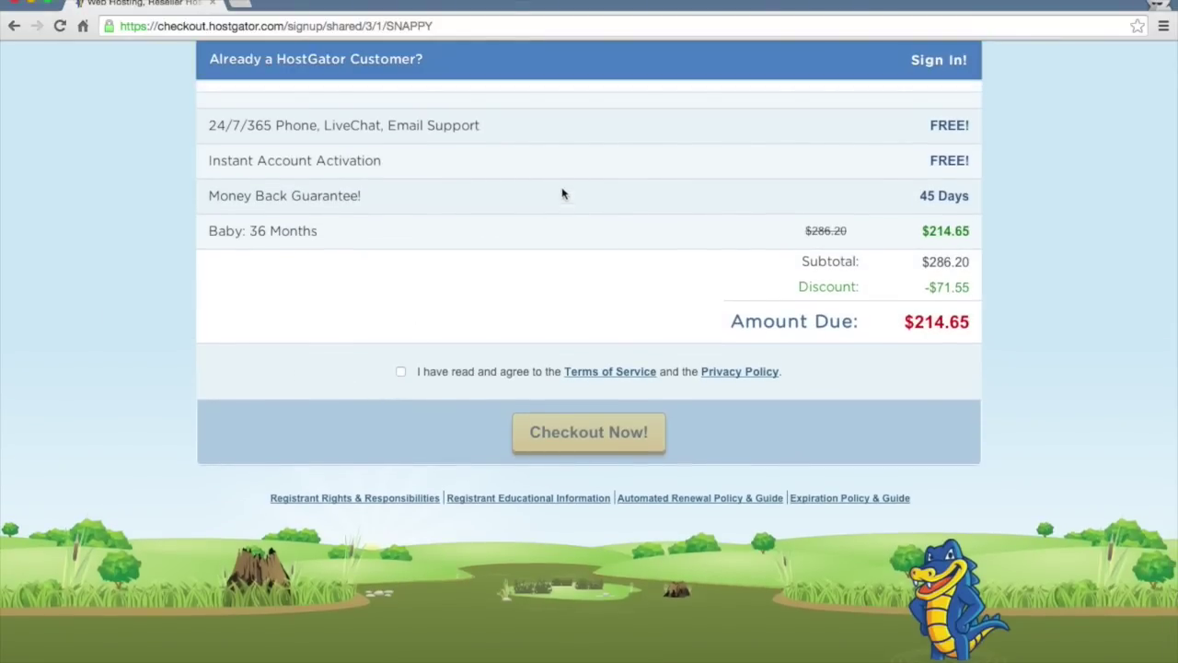
left_click(401, 373)
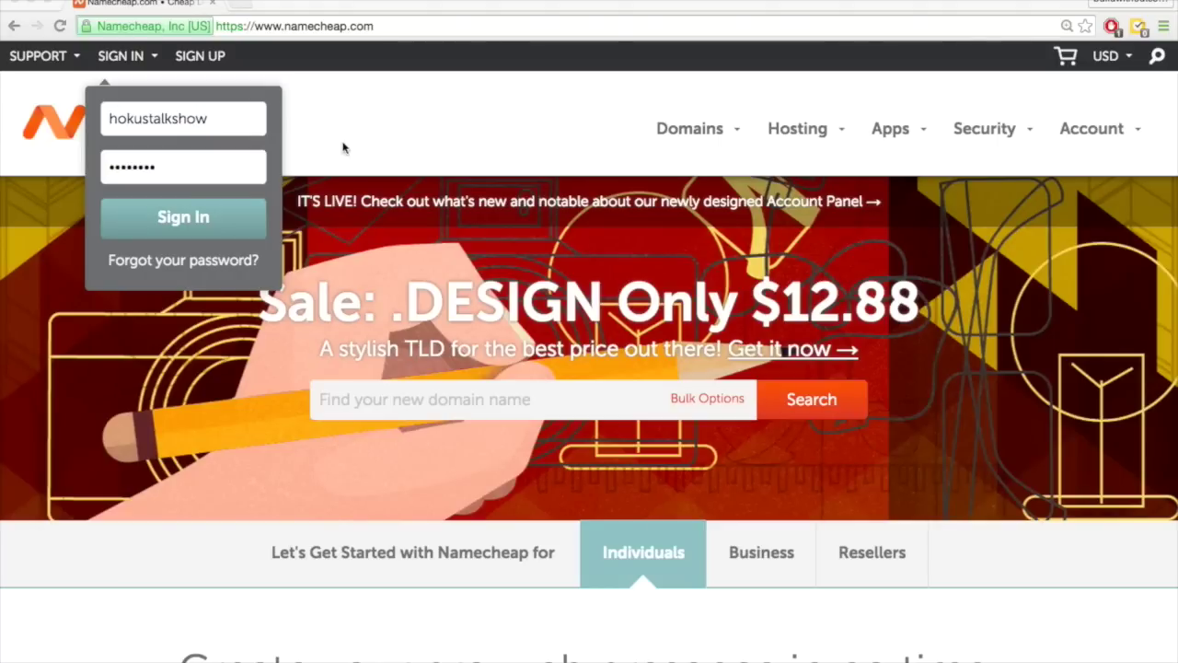
Sign in to Namecheap and scroll to the Recently Active domains list with expiration dates.
left_click(208, 223)
left_click(175, 227)
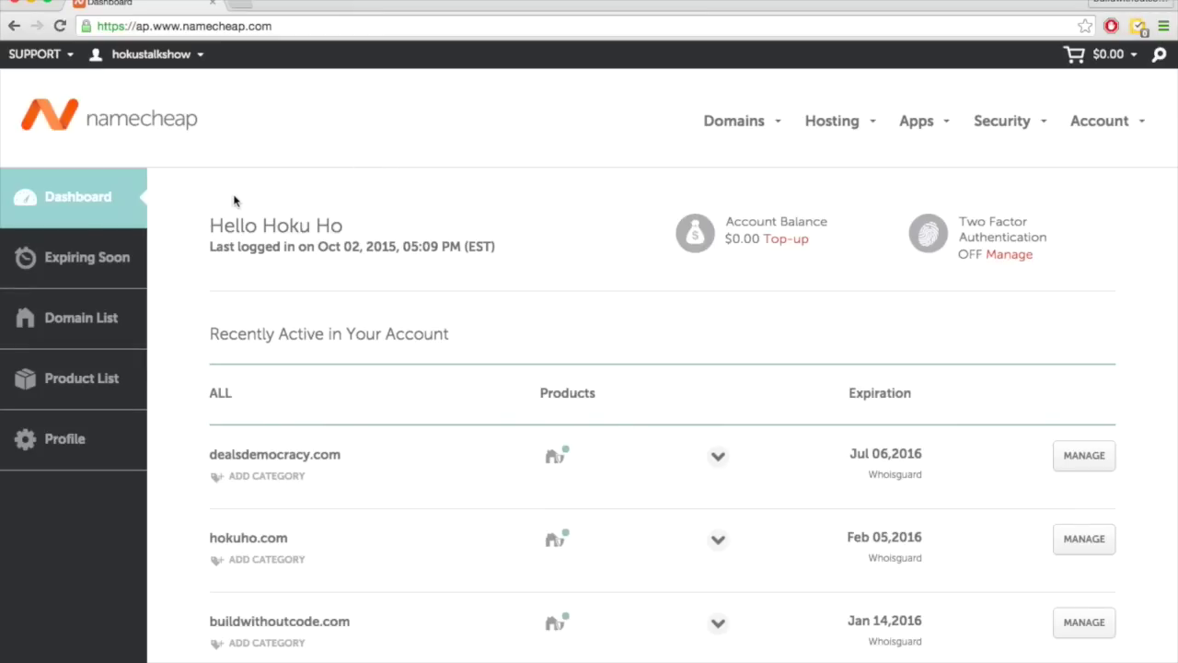
scroll(528, 388, "down", 2)
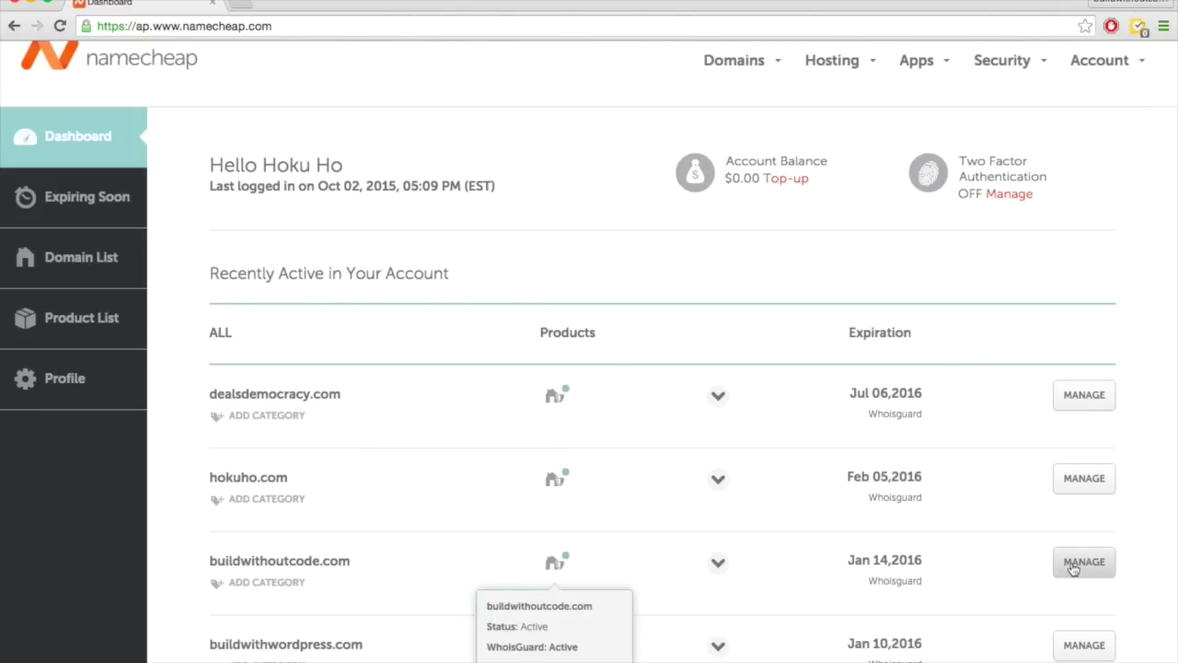
Open buildwithoutcode.com's Advanced DNS settings and edit its Namecheap Default nameserver type.
left_click(1073, 570)
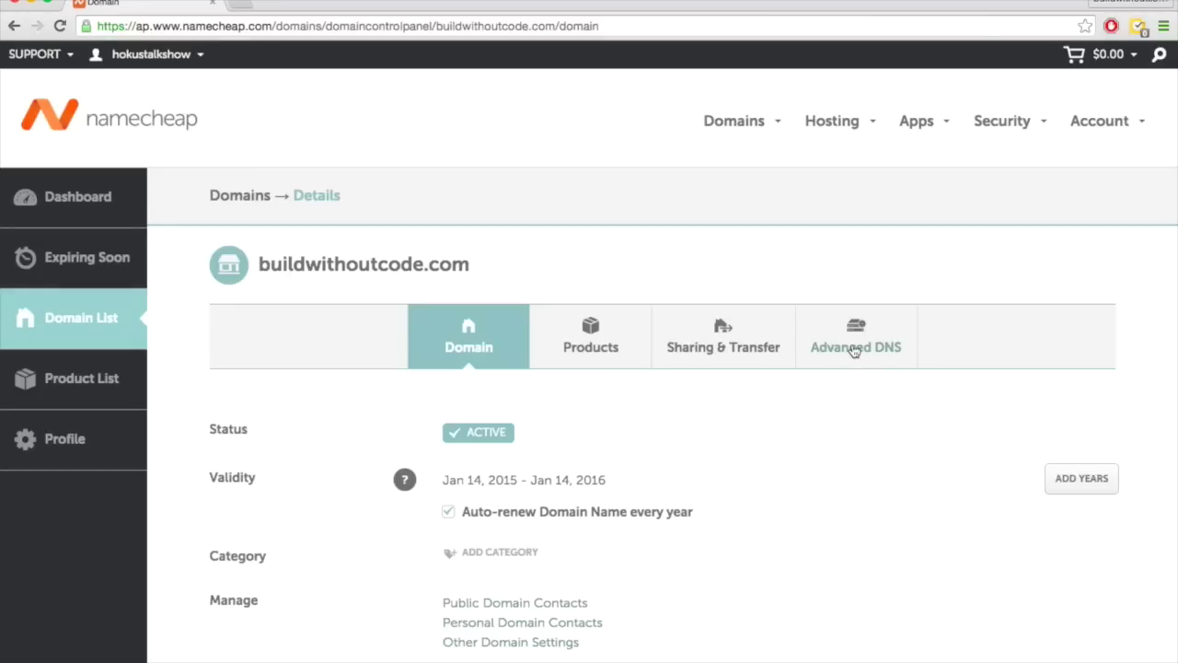
left_click(854, 351)
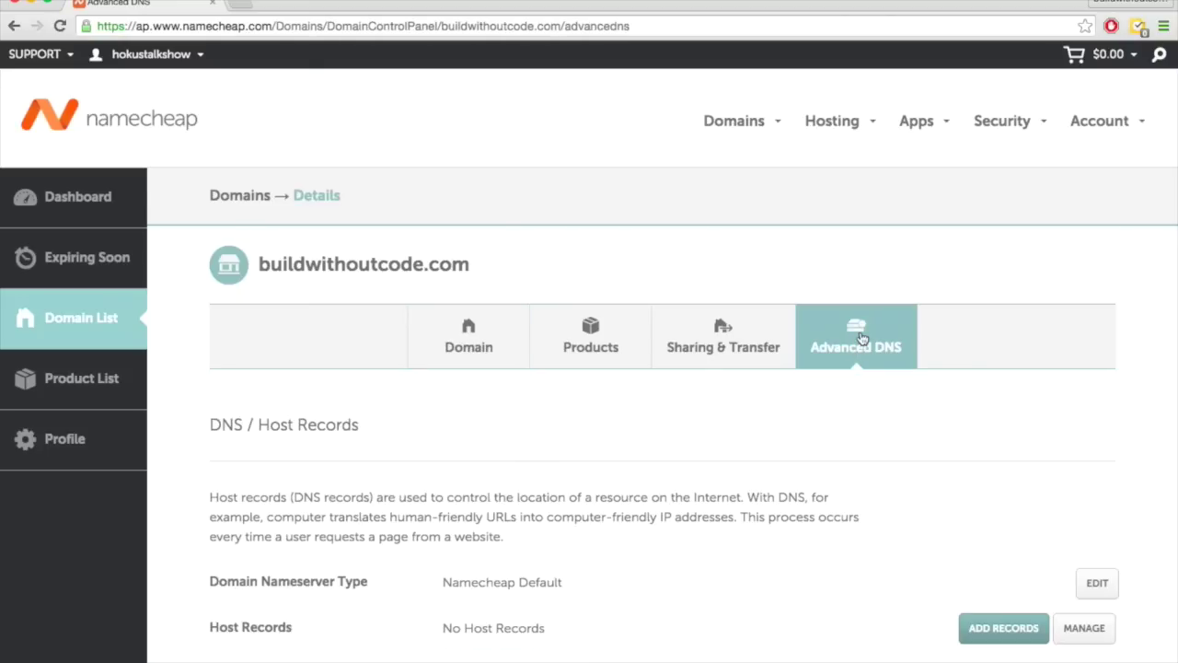
scroll(828, 410, "down", 3)
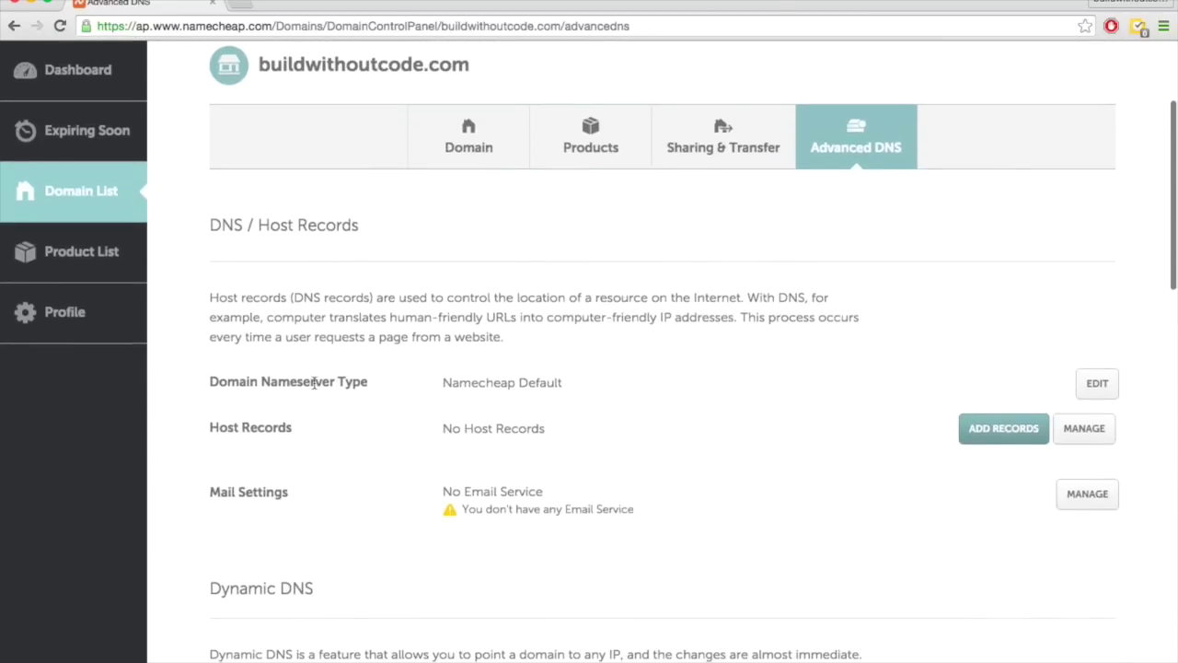
triple_click(314, 385)
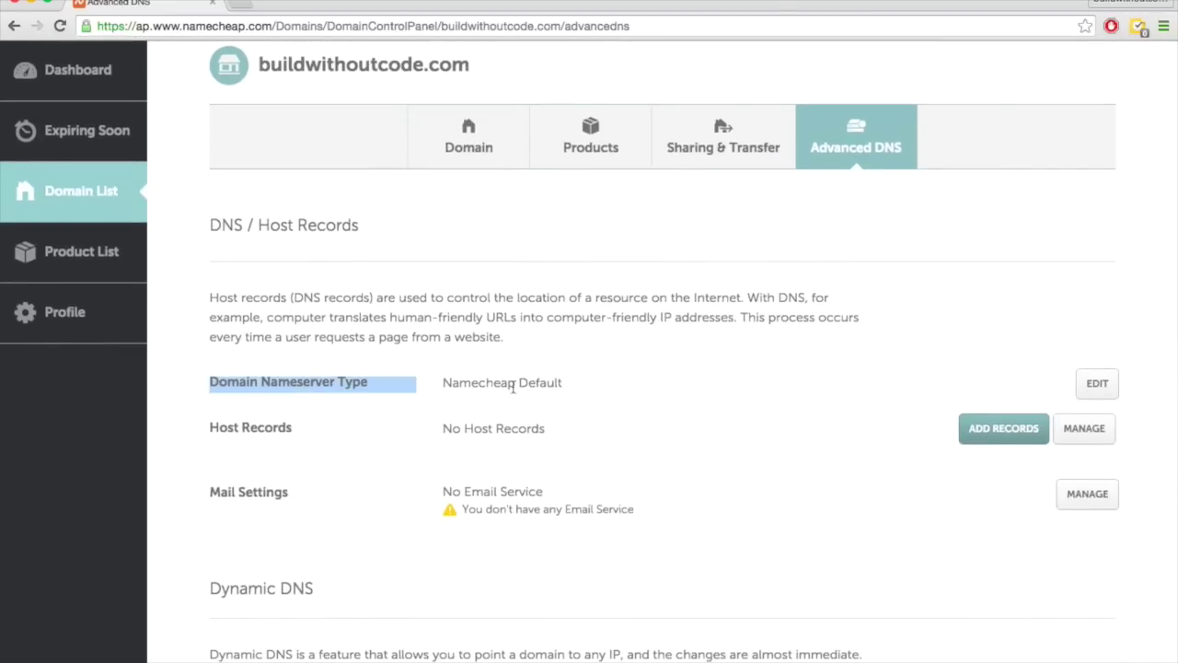
left_click(701, 385)
triple_click(523, 383)
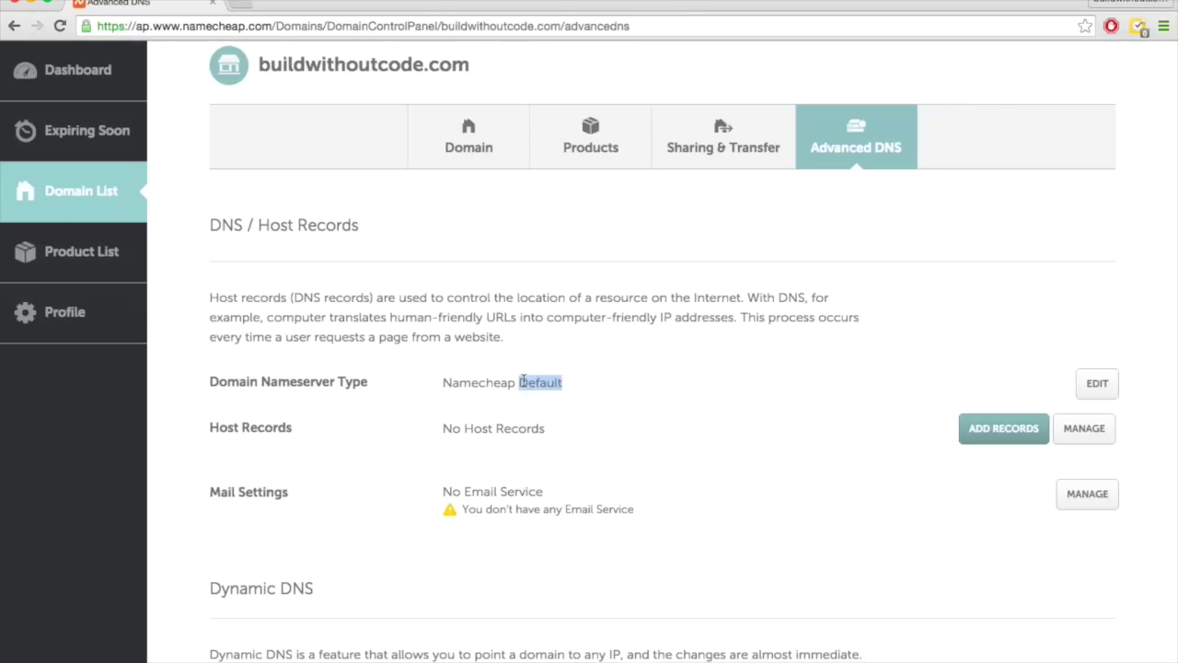
left_click(731, 386)
left_click(1091, 382)
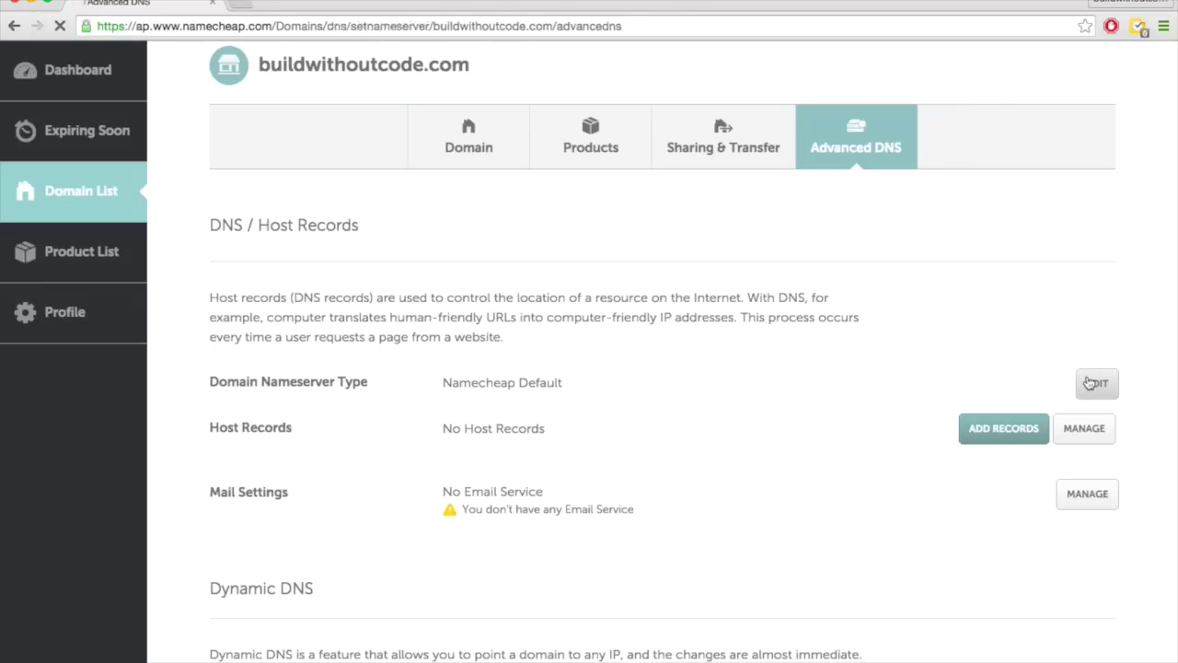
scroll(644, 491, "down", 1)
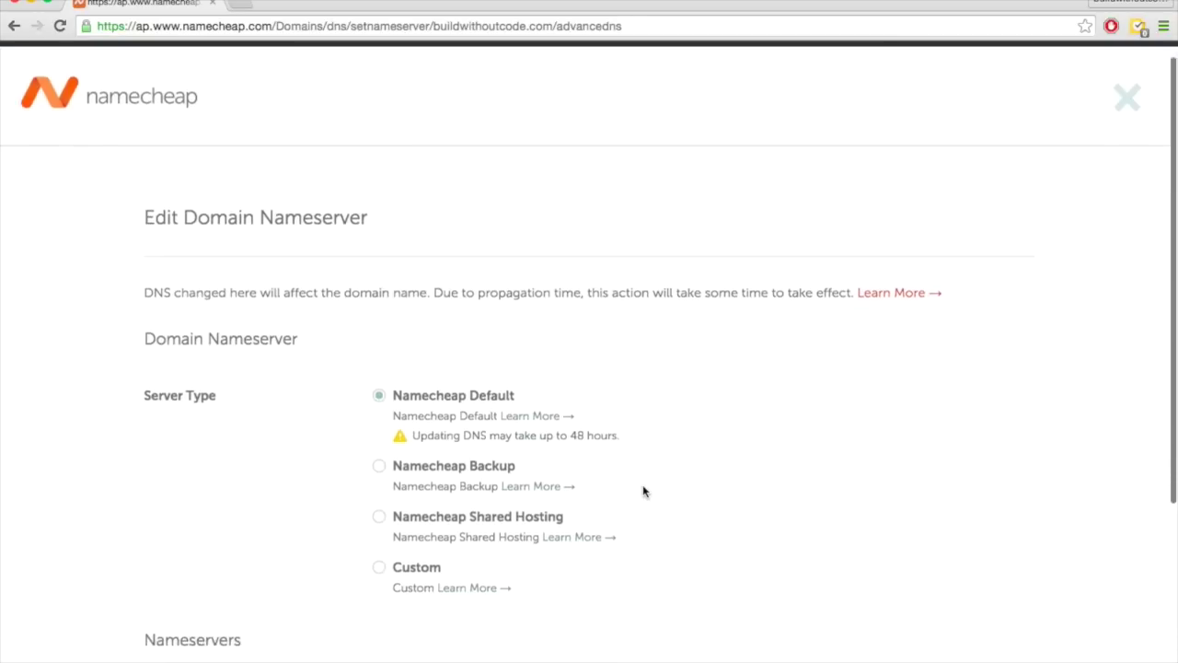
Switch buildwithoutcode.com's nameserver type to Custom, revealing the empty nameserver fields.
left_click(379, 563)
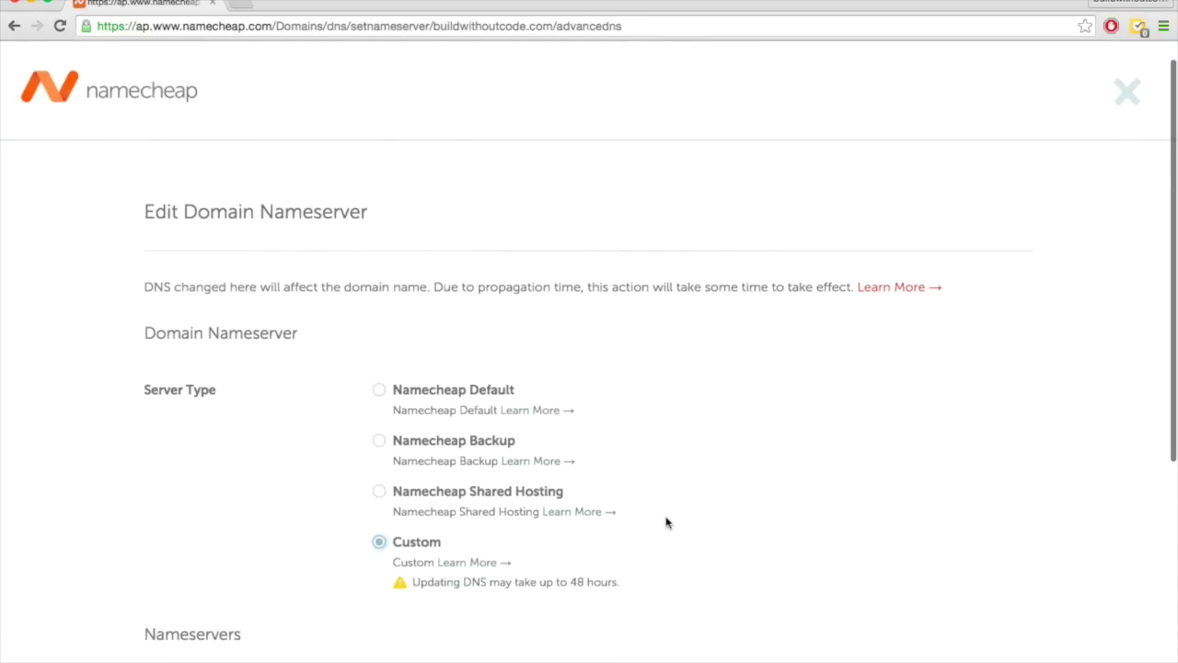
scroll(667, 522, "down", 5)
scroll(666, 521, "down", 4)
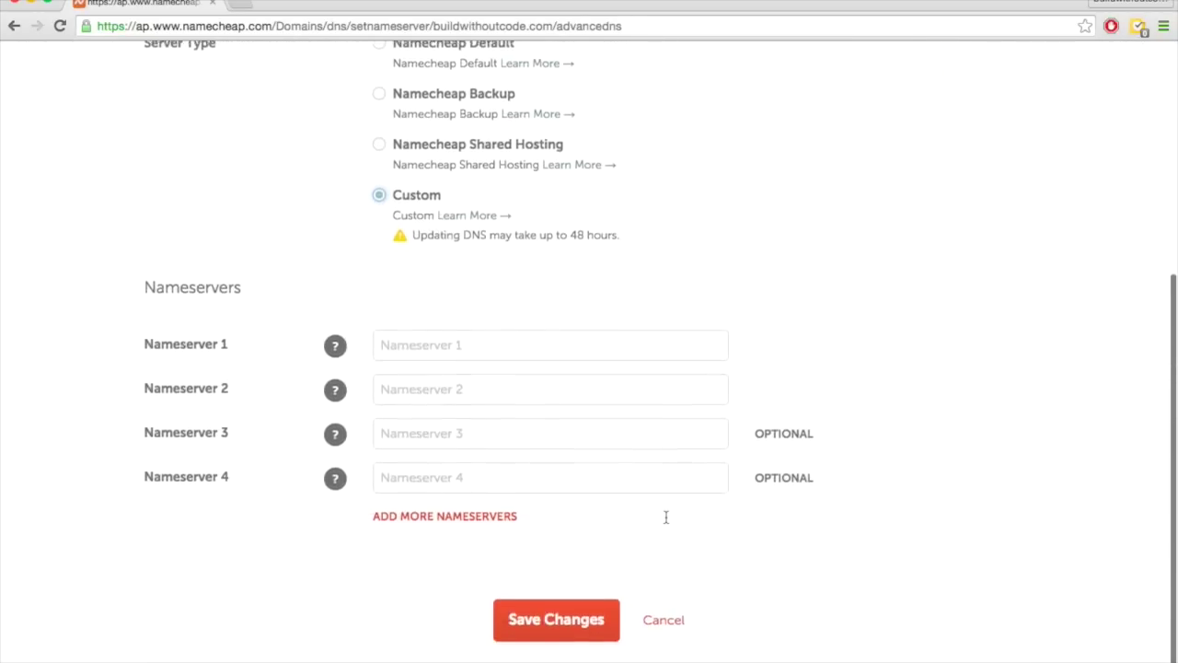
scroll(405, 276, "down", 1)
left_click(443, 324)
left_click(440, 370)
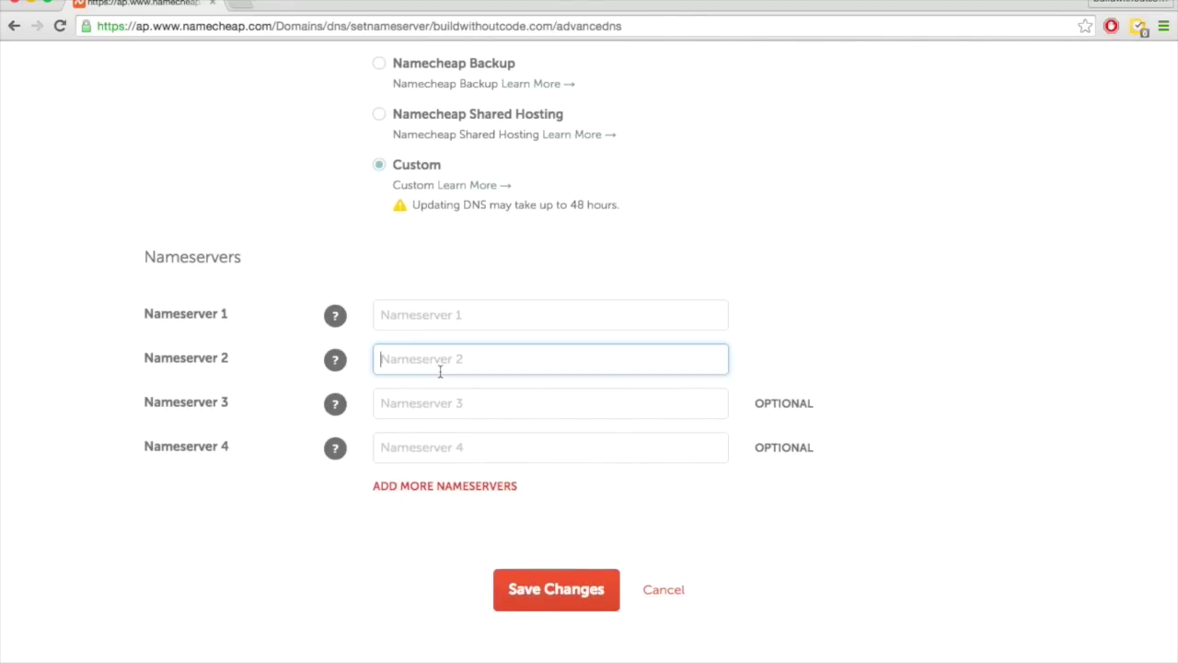
left_click(440, 274)
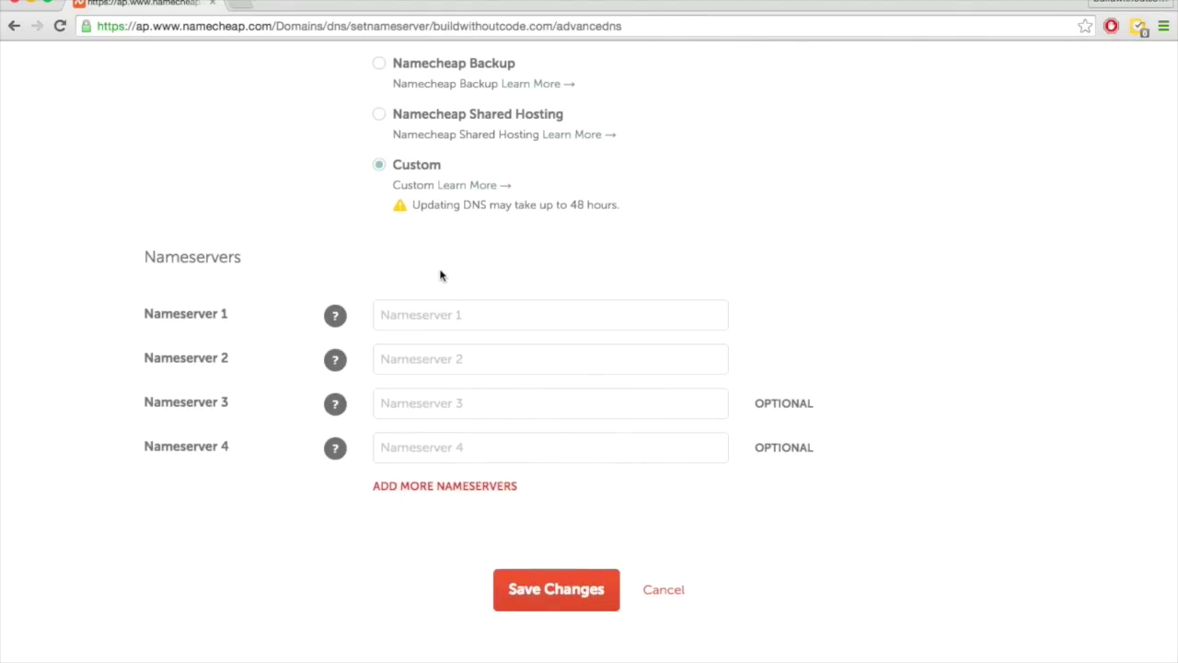
Copy the first nameserver address ns8405.hostgator.com from the HostGator email.
key("super+grave")
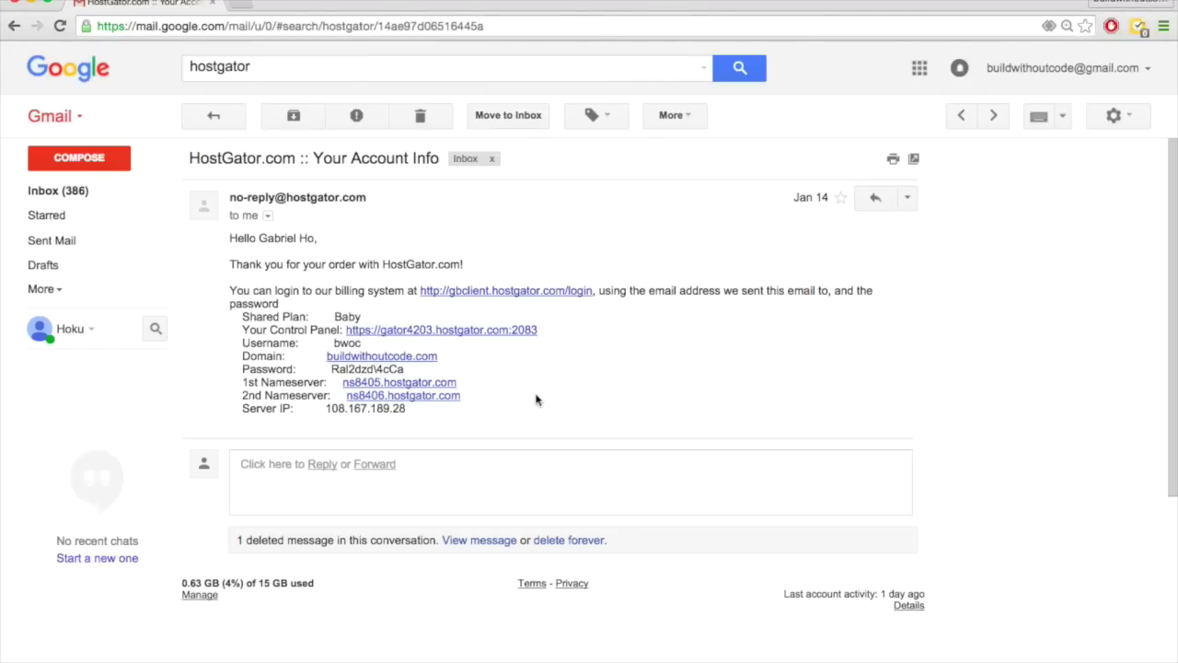
left_click_drag(458, 383, 352, 391)
key("super+c")
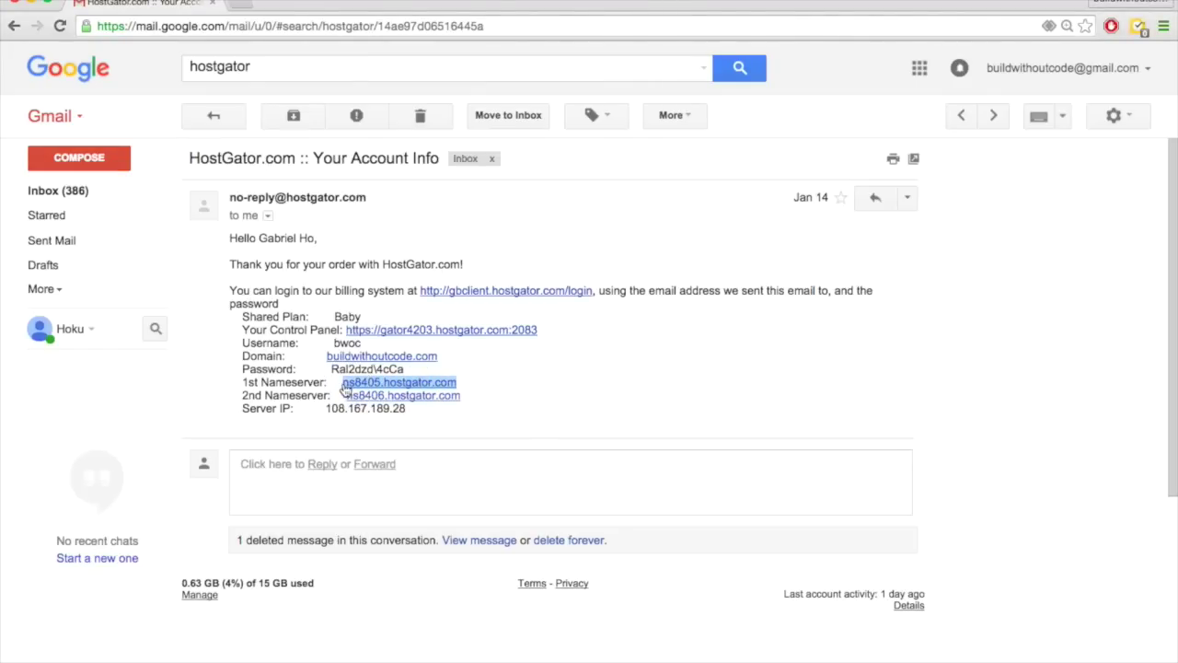
key("super+grave")
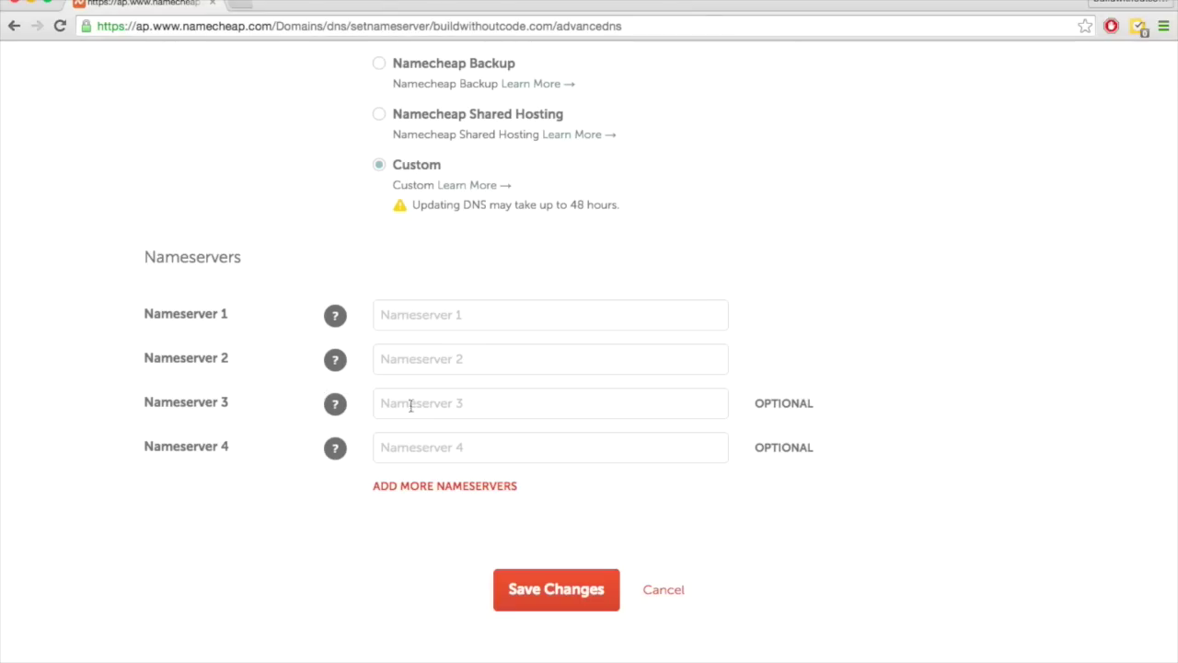
Enter ns8405.hostgator.com and ns8406.hostgator.com as Nameservers 1 and 2, then save.
left_click(439, 317)
key("super+v")
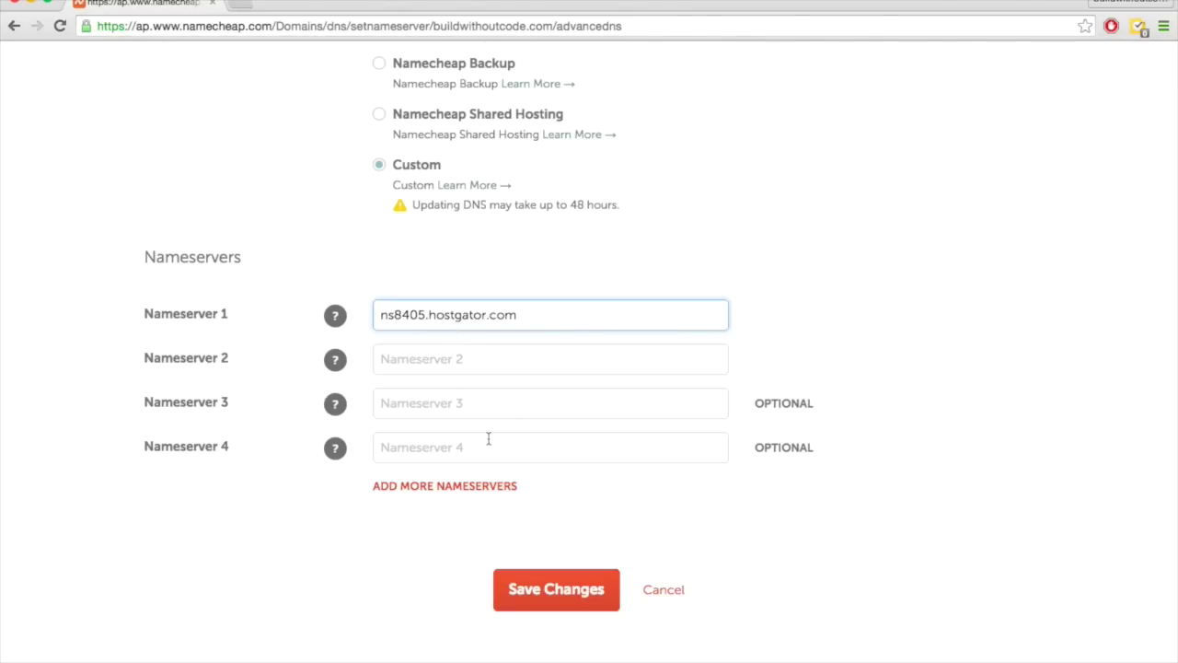
key("super+grave")
left_click_drag(465, 395, 344, 395)
key("super+c")
key("super+grave")
left_click(472, 368)
key("super+v")
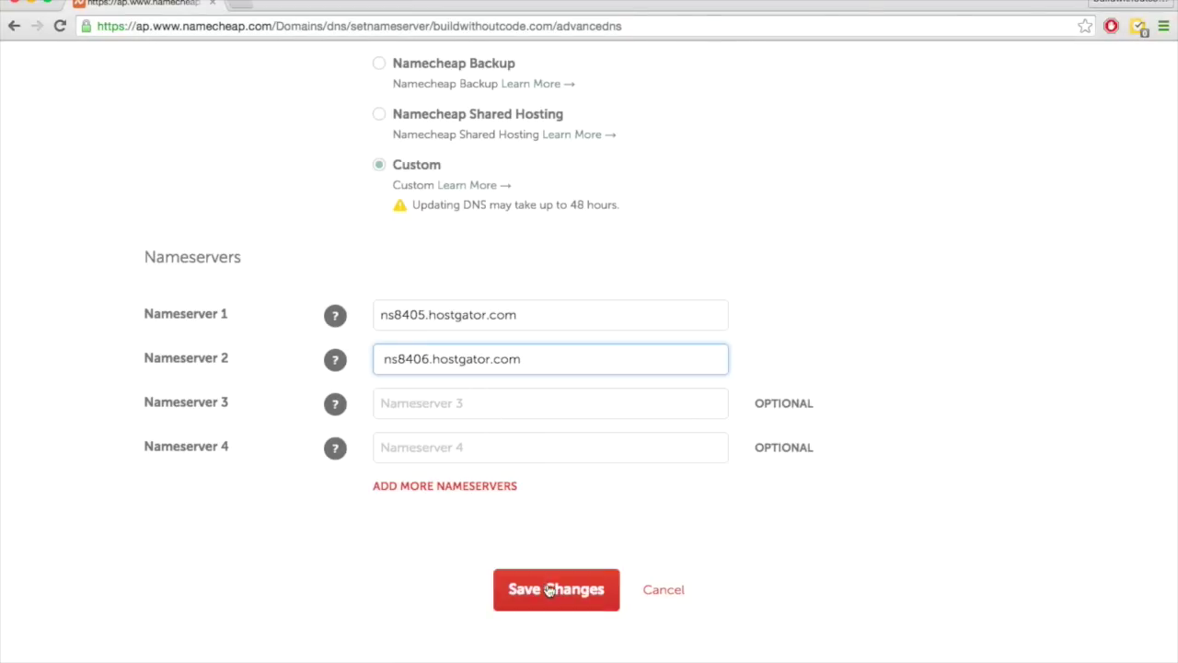
left_click(550, 591)
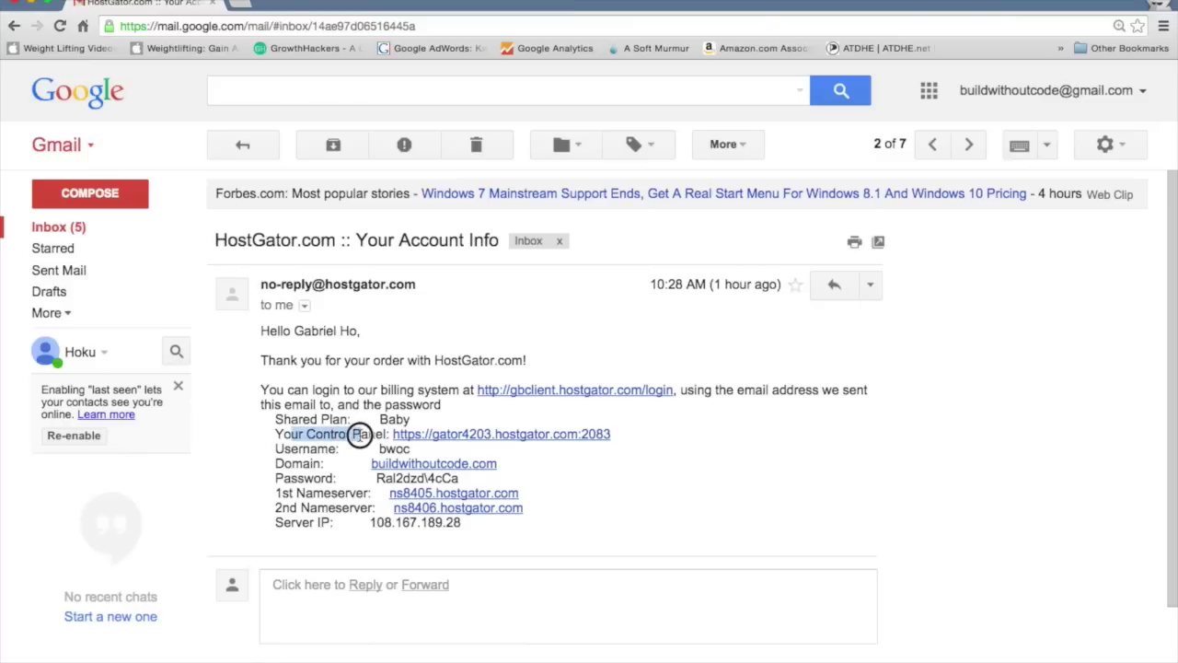
Open the cPanel login page and fill in the account username copied from the email.
left_click(398, 442)
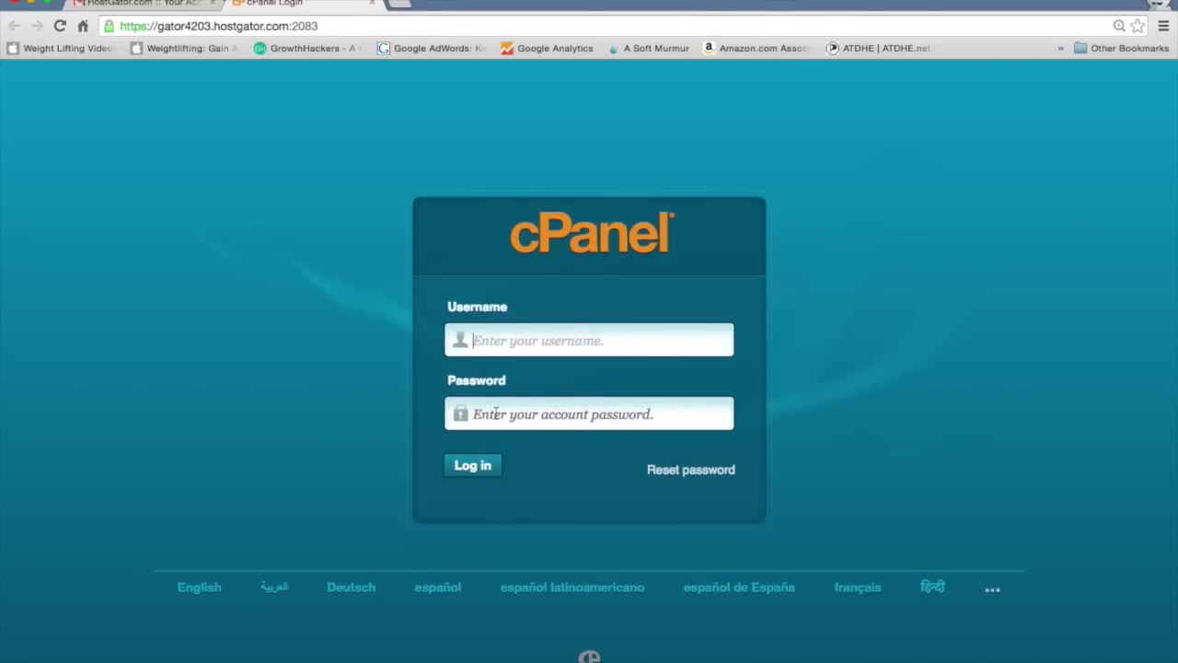
key("ctrl+shift+Tab")
left_click_drag(312, 445, 410, 447)
key("ctrl+c")
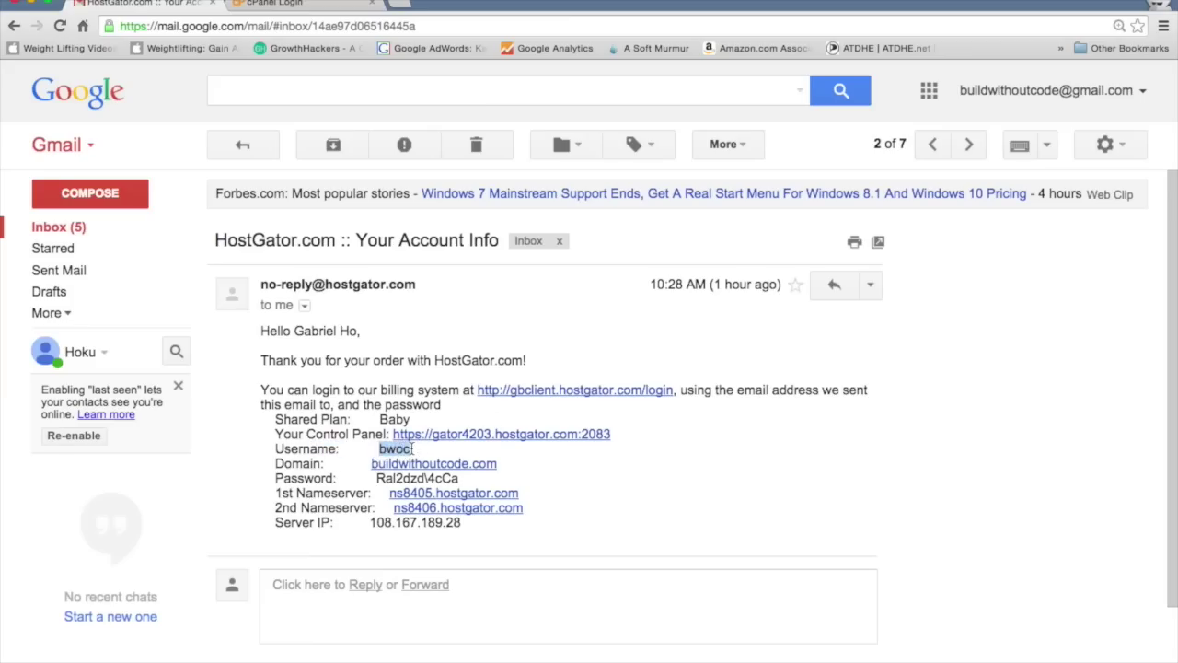
key("ctrl+Tab")
key("ctrl+v")
Fill in the account password from the email and log in to cPanel.
key("ctrl+shift+Tab")
left_click_drag(377, 478, 458, 476)
key("ctrl+c")
key("ctrl+Tab")
key("Tab")
key("ctrl+v")
left_click(479, 466)
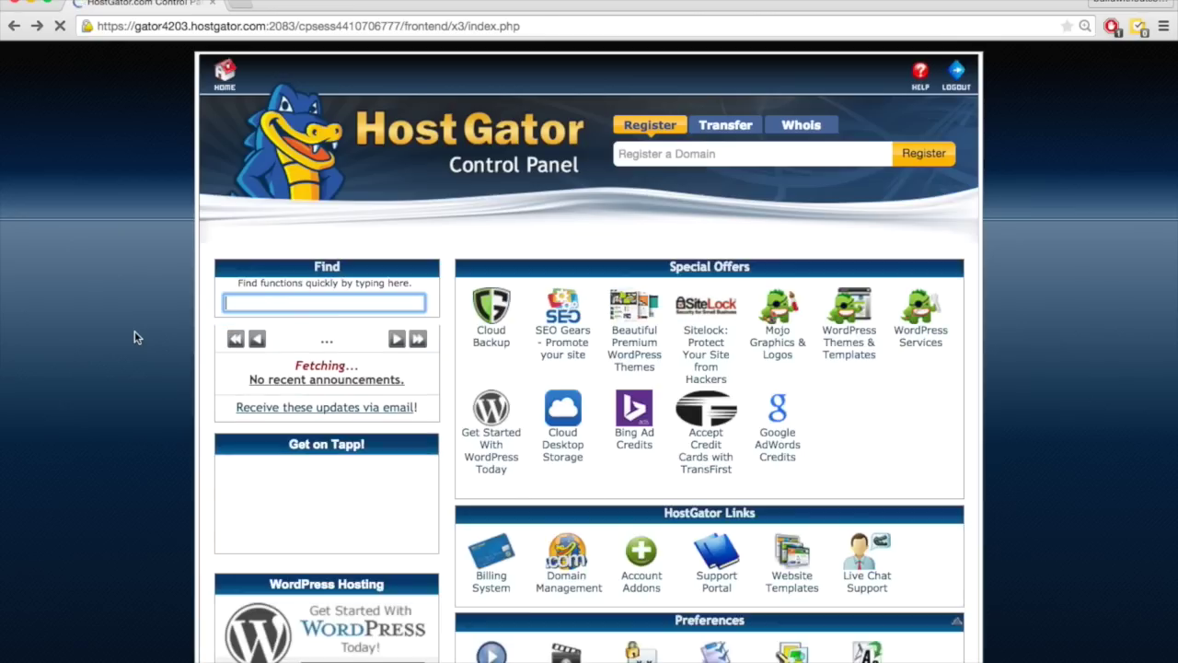
Open cPanel's QuickInstall one-click software installer.
scroll(135, 334, "down", 2)
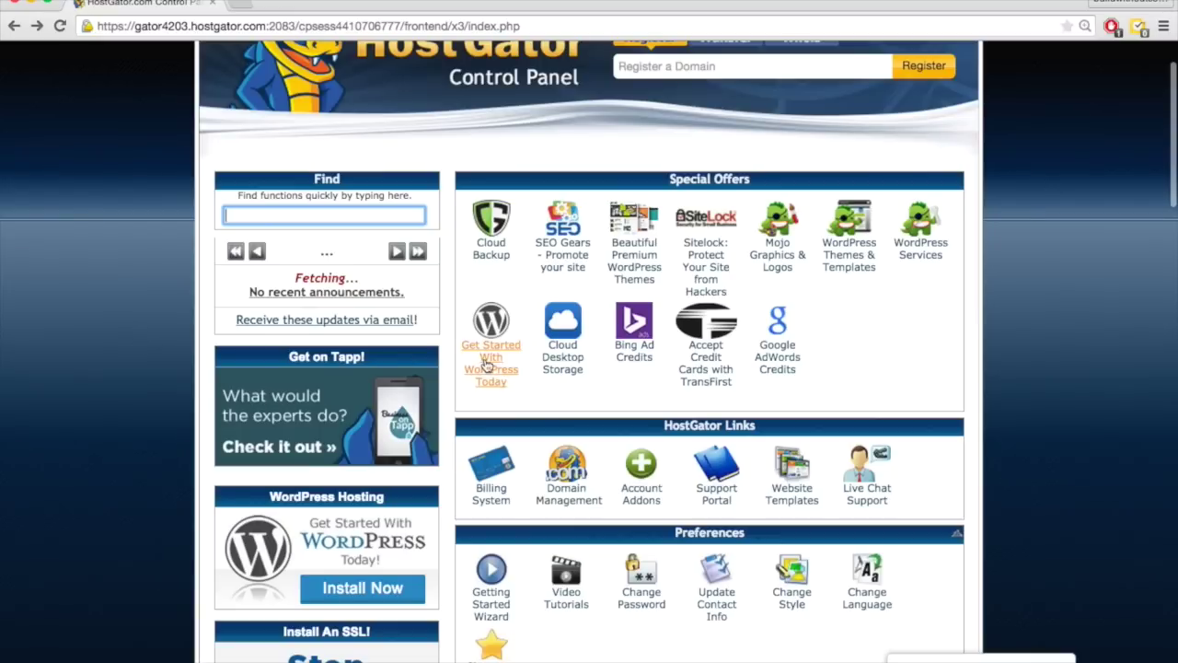
scroll(103, 448, "down", 10)
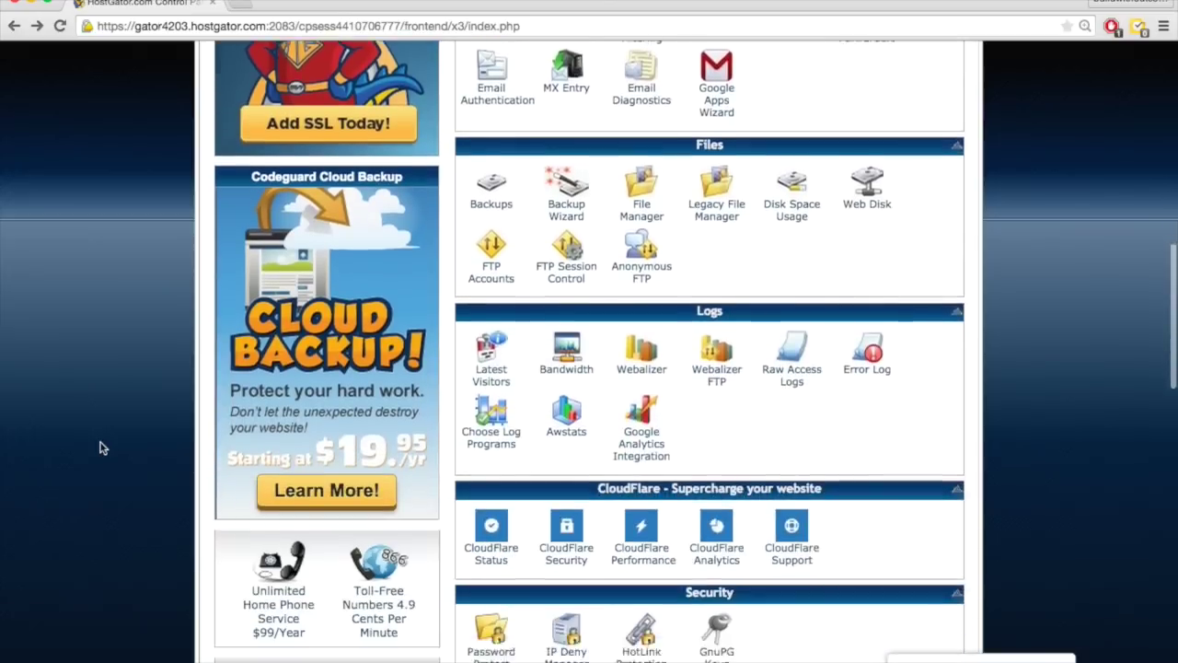
scroll(103, 448, "down", 5)
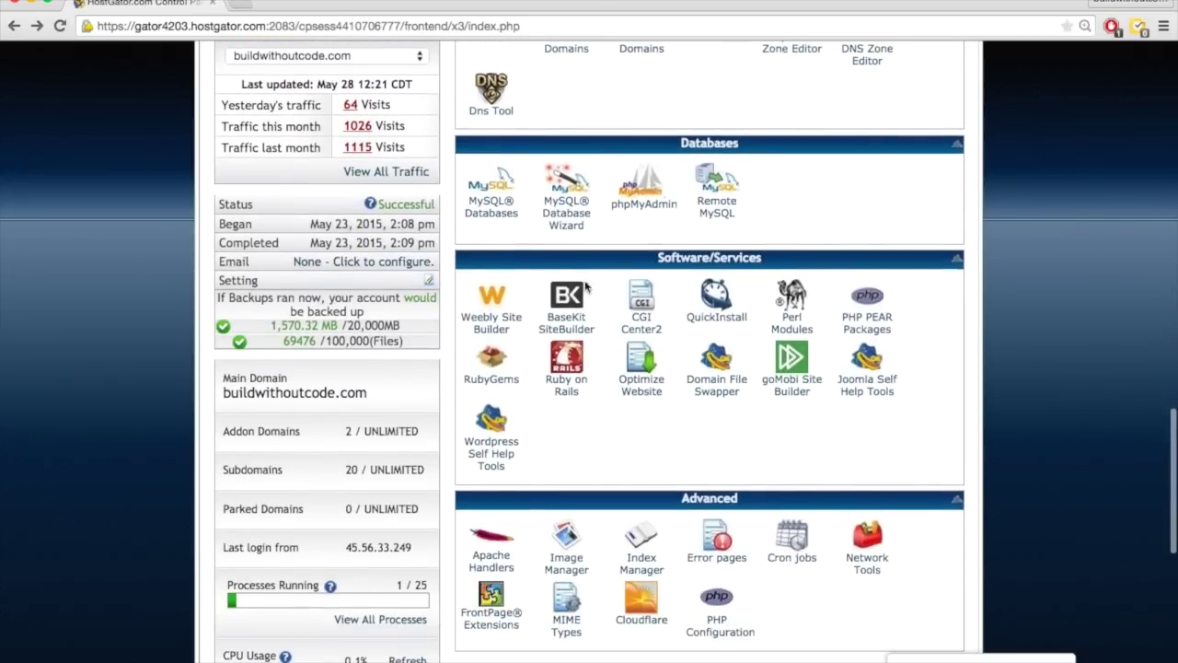
left_click(722, 318)
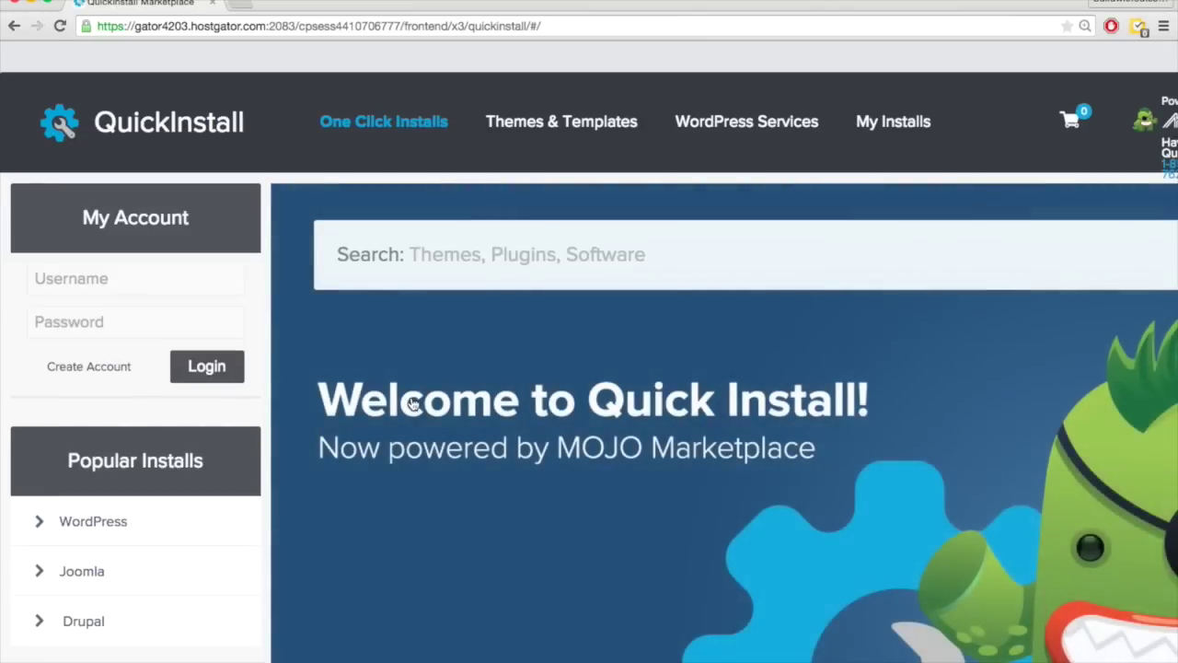
Choose WordPress under Popular Installs and open its free install form.
key("super+minus")
scroll(413, 403, "down", 4)
scroll(414, 403, "down", 1)
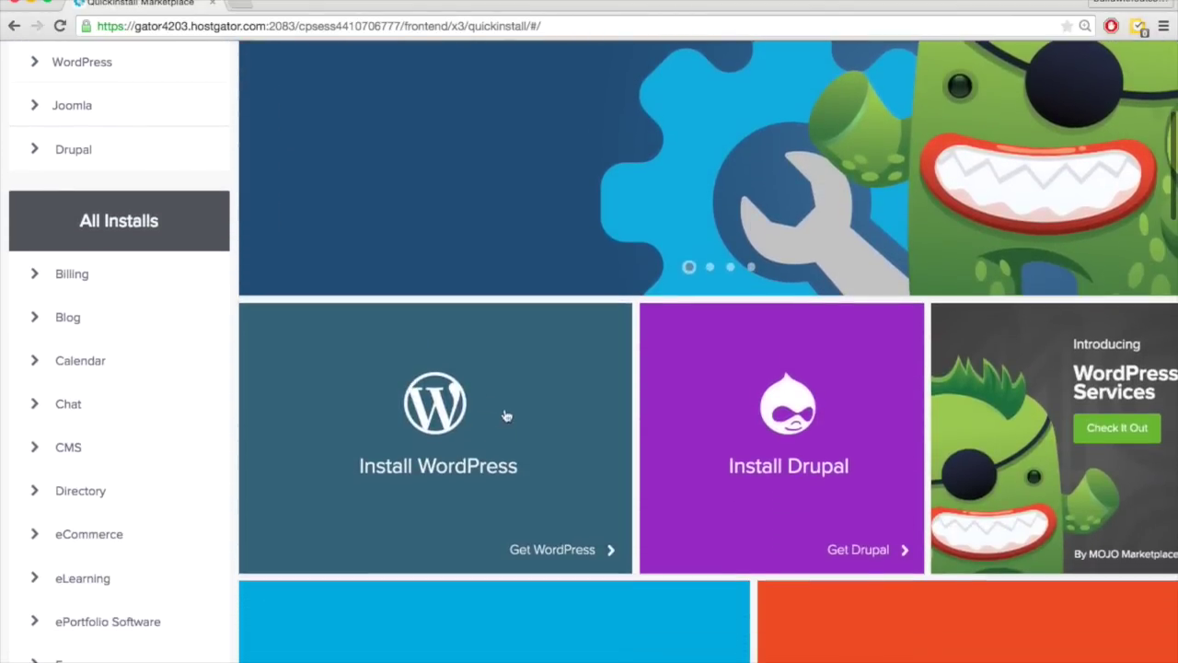
left_click(474, 448)
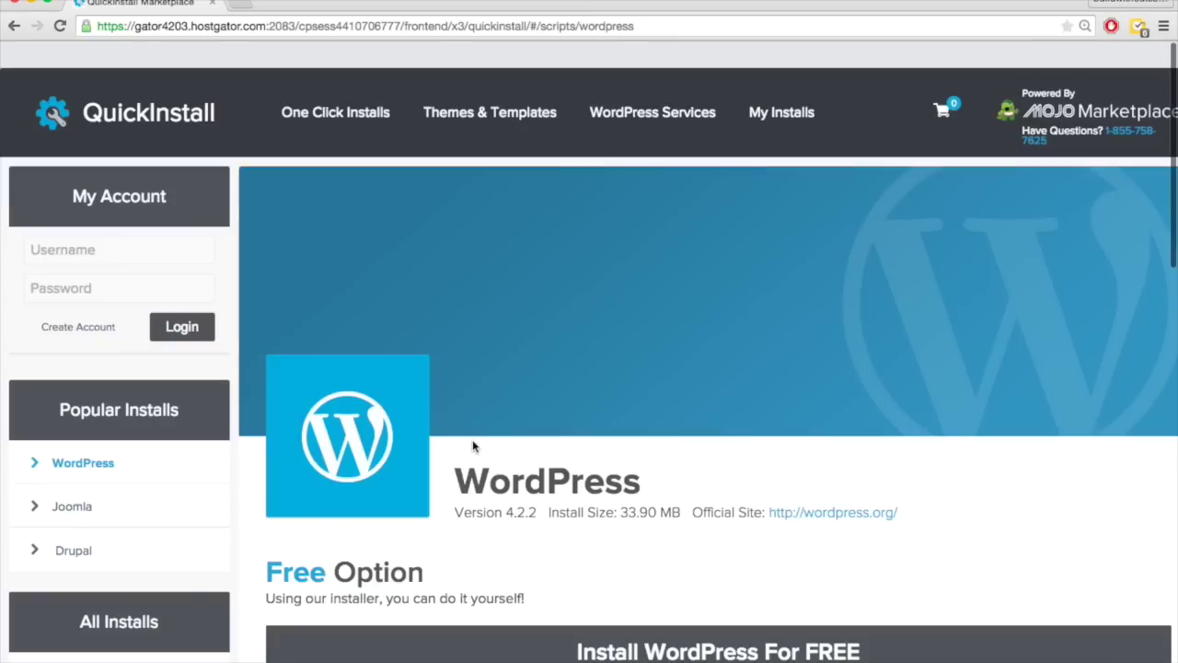
scroll(474, 447, "down", 5)
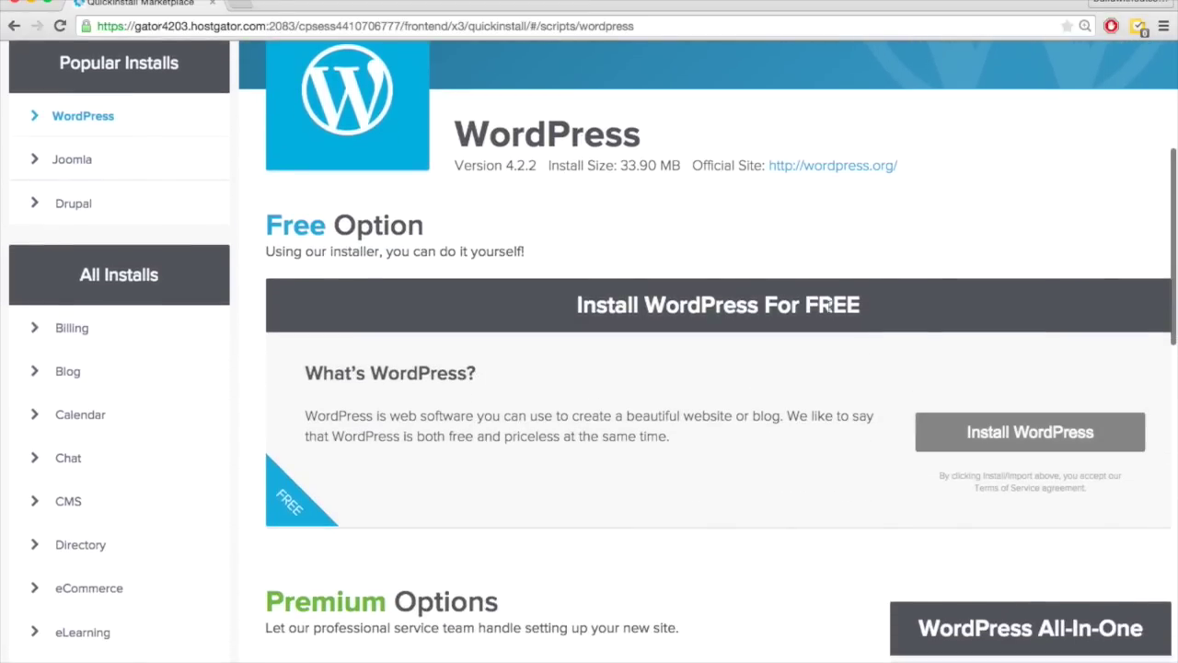
scroll(718, 466, "down", 5)
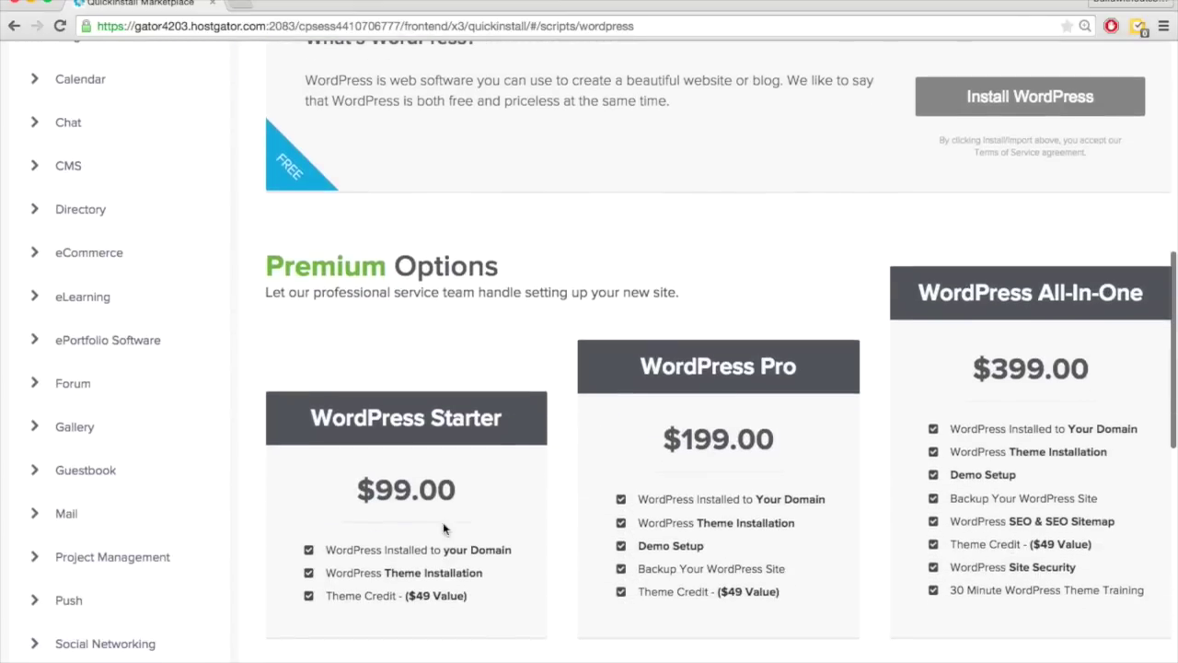
scroll(650, 500, "up", 6)
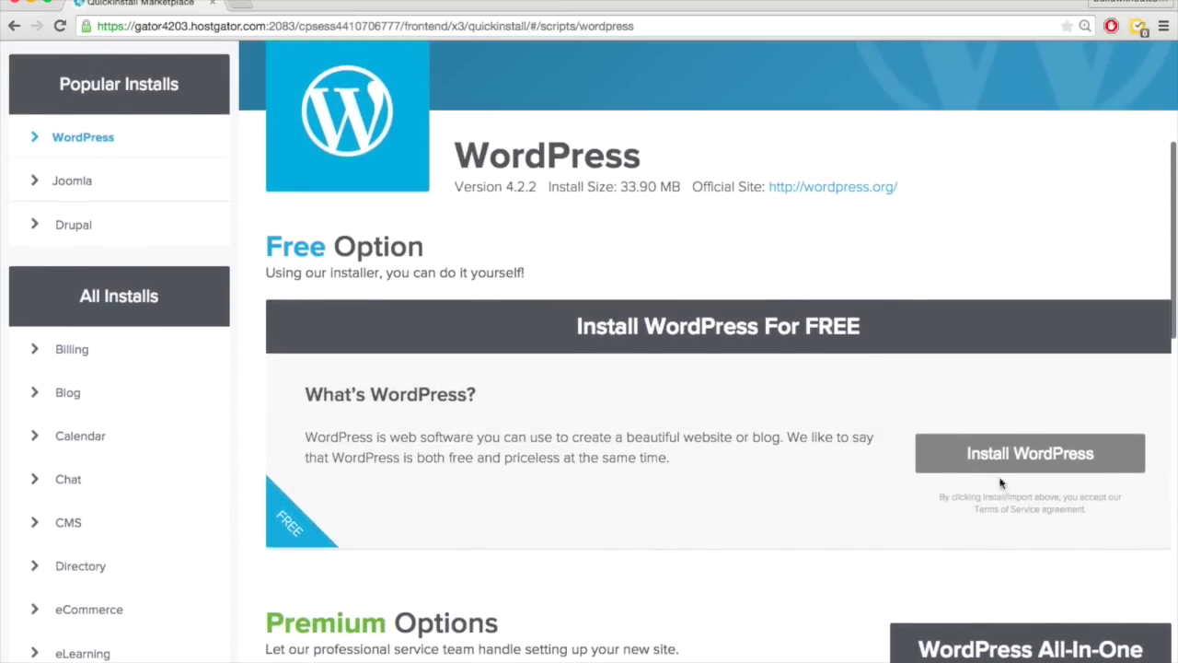
left_click(1017, 461)
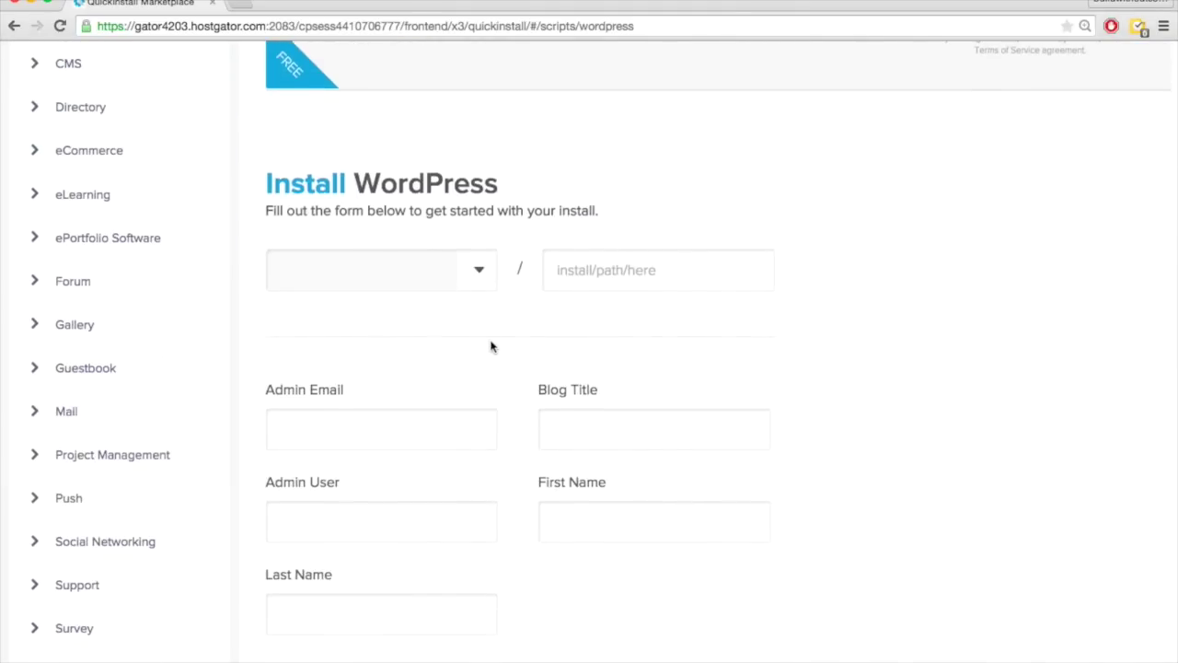
Choose testbusiness.buildwithoutcode.com as the WordPress install domain.
scroll(490, 346, "down", 2)
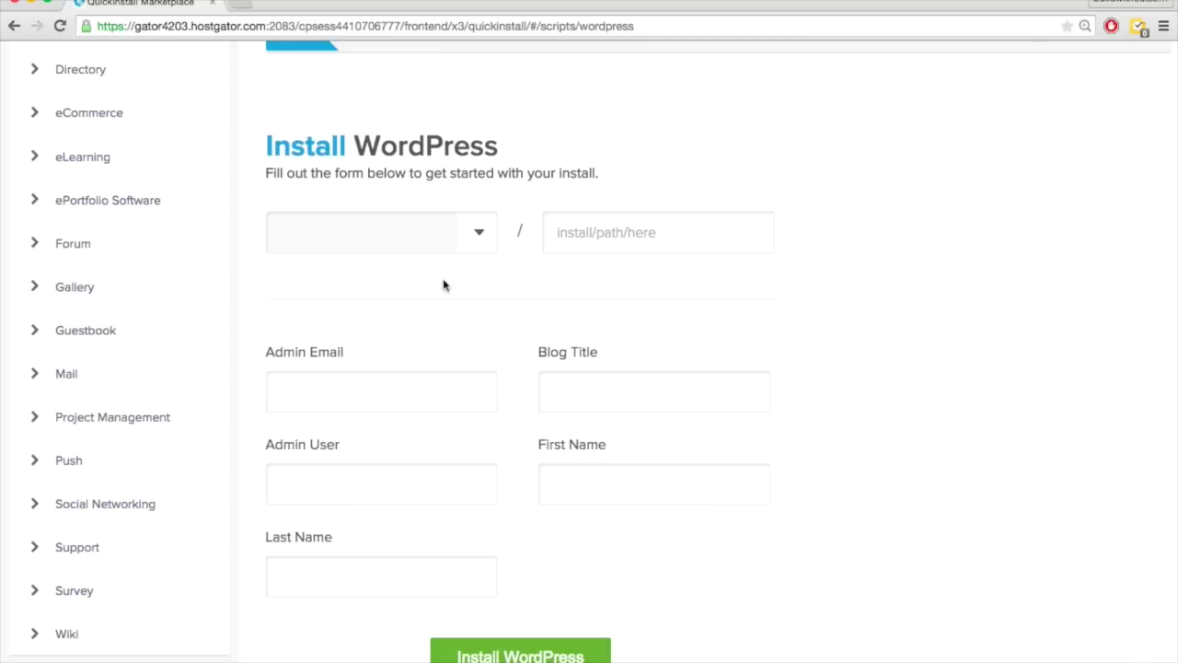
left_click(479, 237)
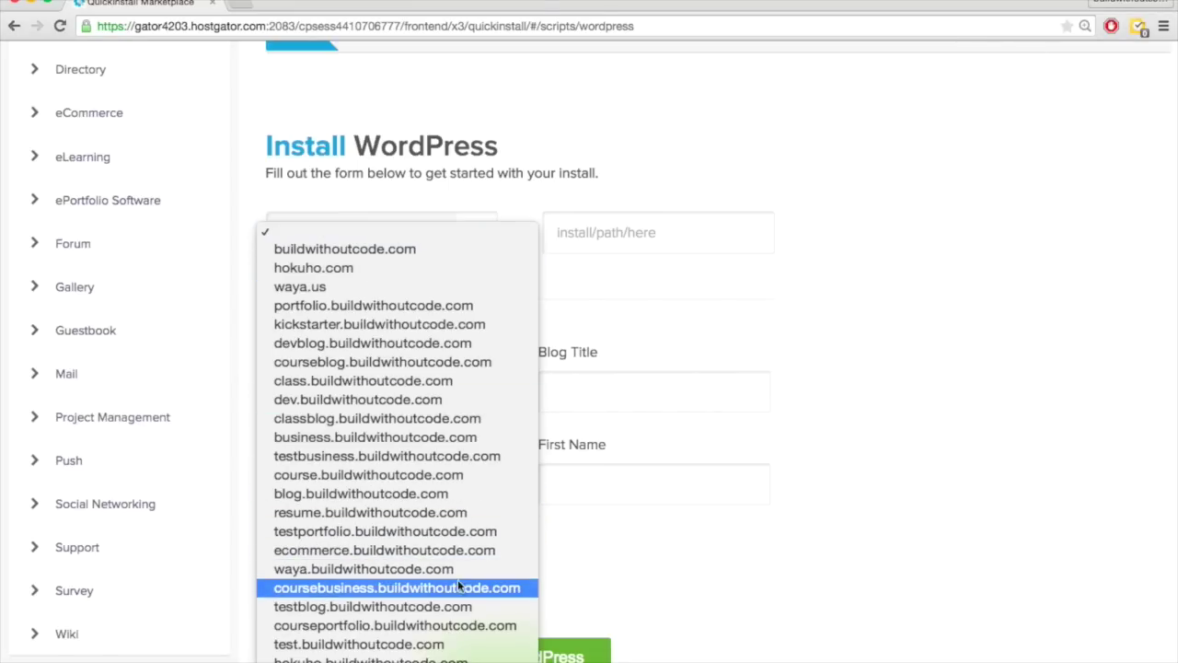
left_click(445, 456)
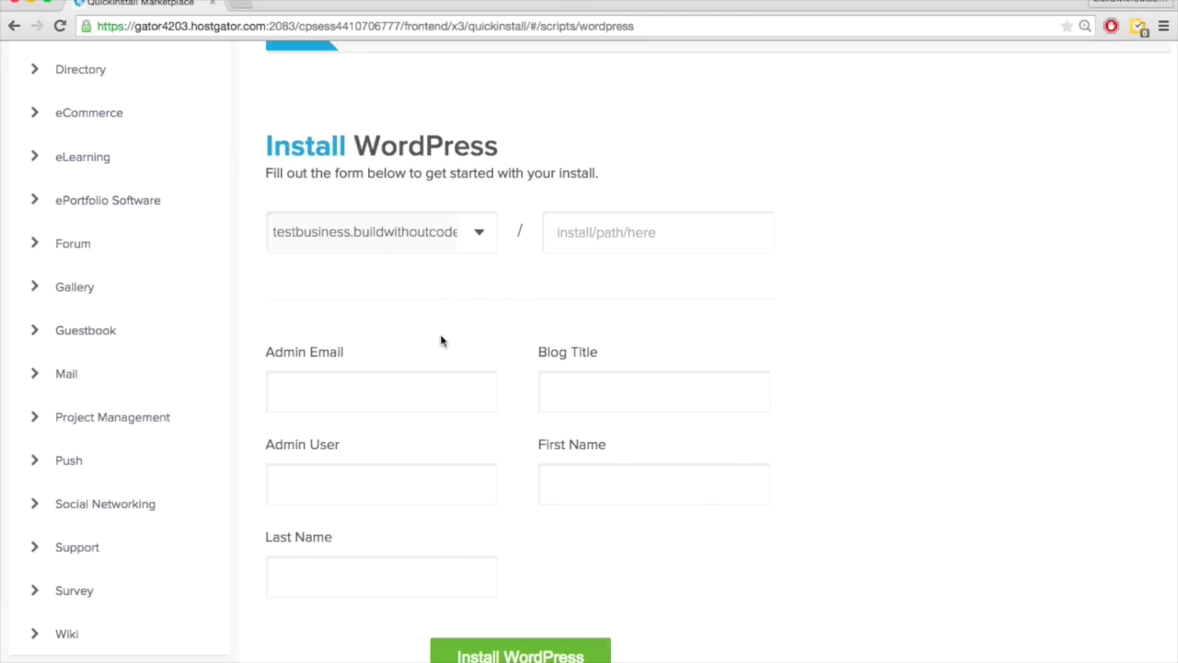
Enter the admin e-mail, blog title 'Test Business Site', admin username and first/last name, then install.
scroll(441, 342, "down", 1)
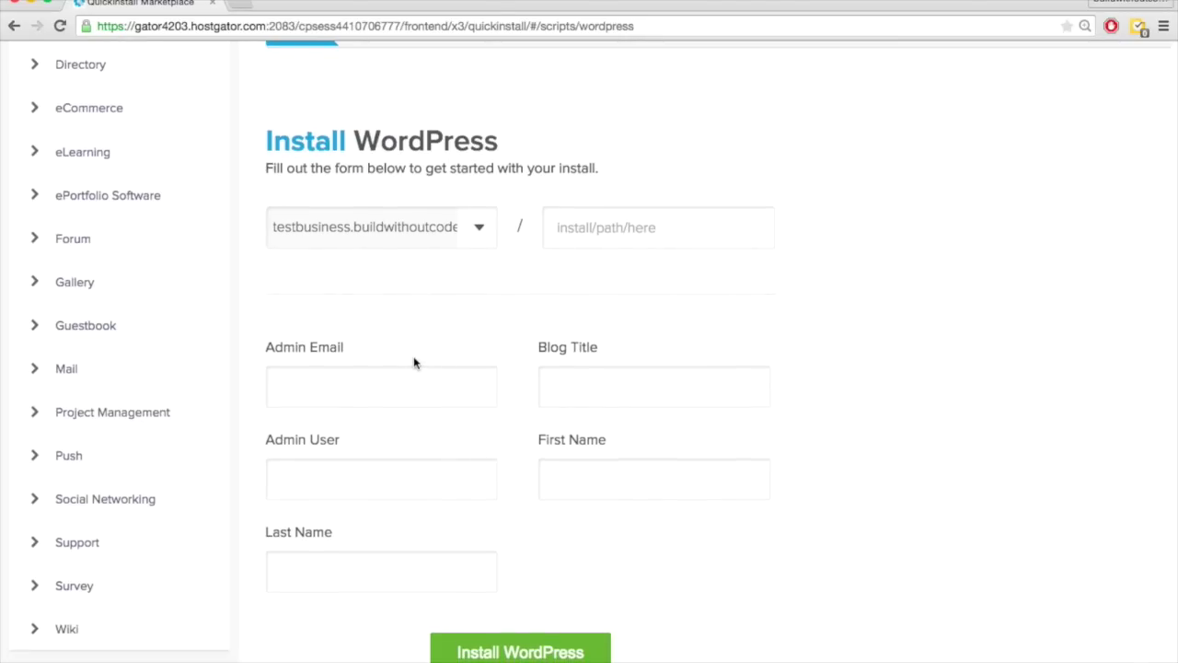
left_click(385, 388)
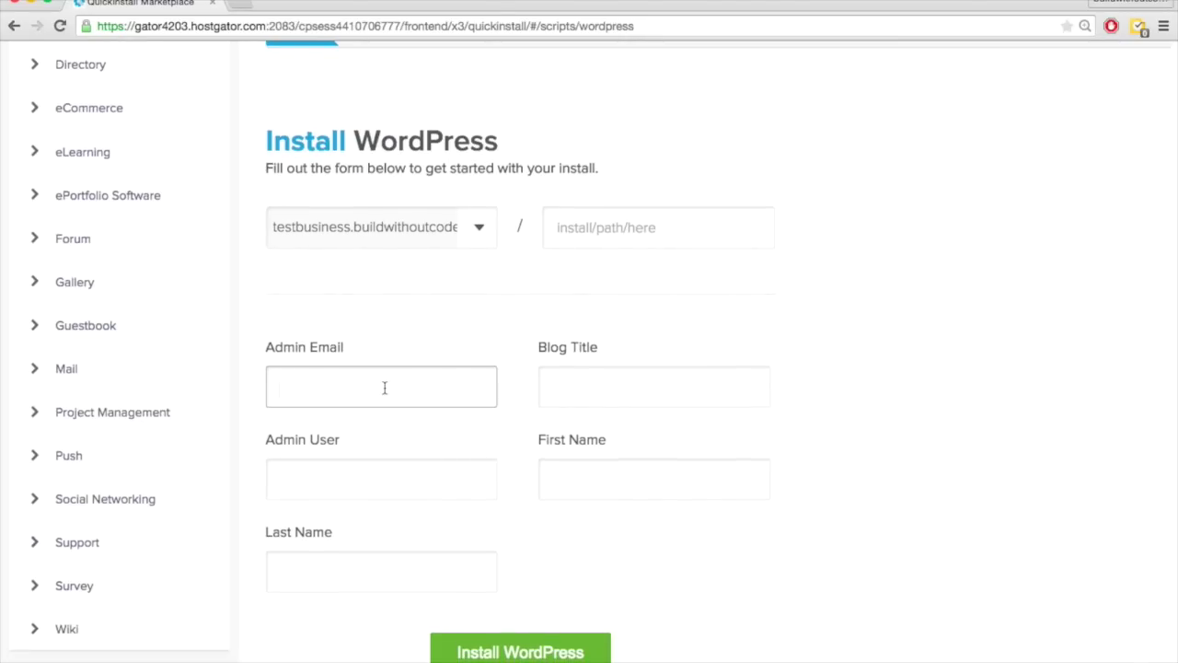
key("super+v")
left_click(582, 386)
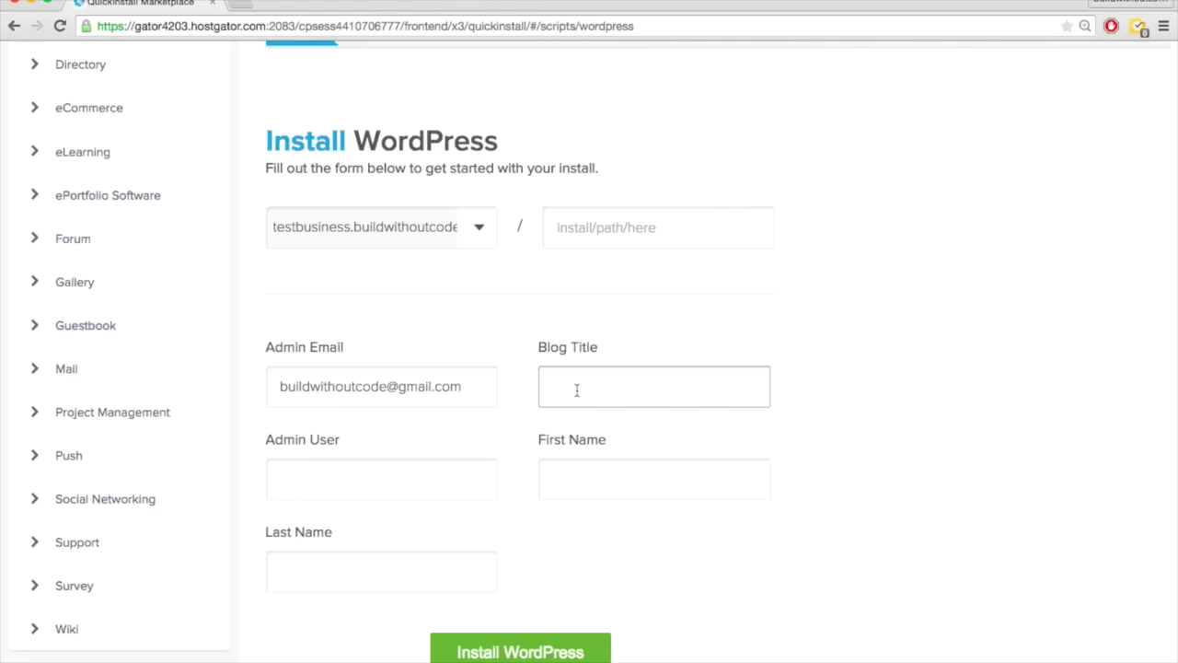
type("Test Business Site")
left_click(398, 470)
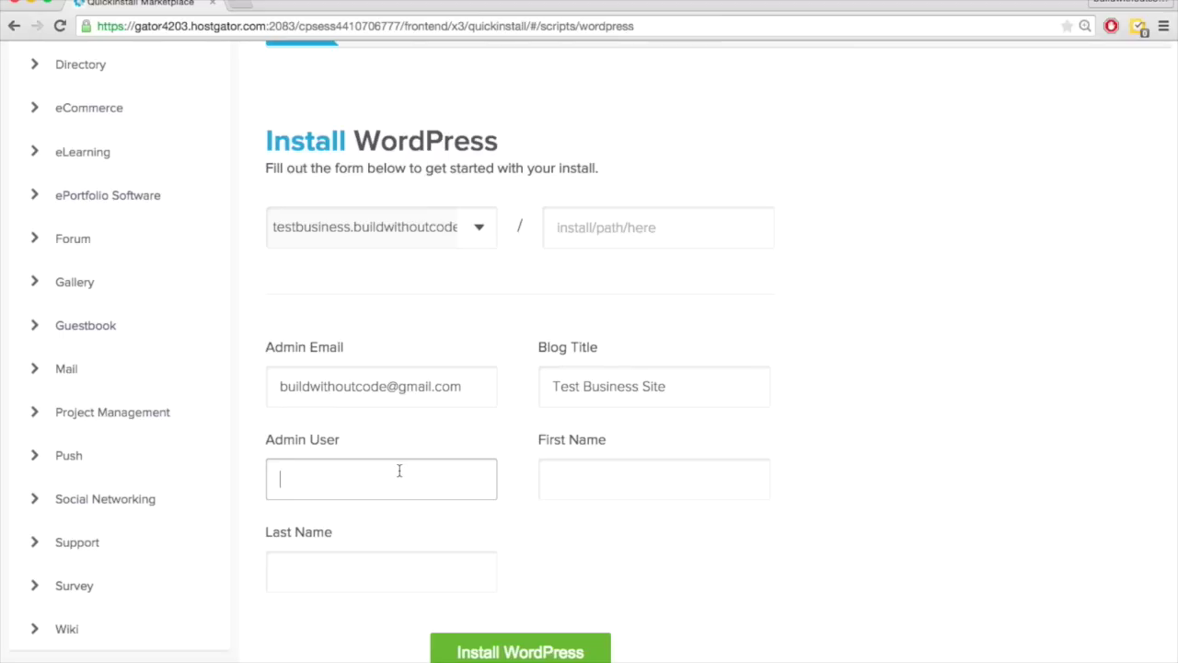
type("hoku")
left_click(600, 474)
type("Hoku")
key("Tab")
type("Ho")
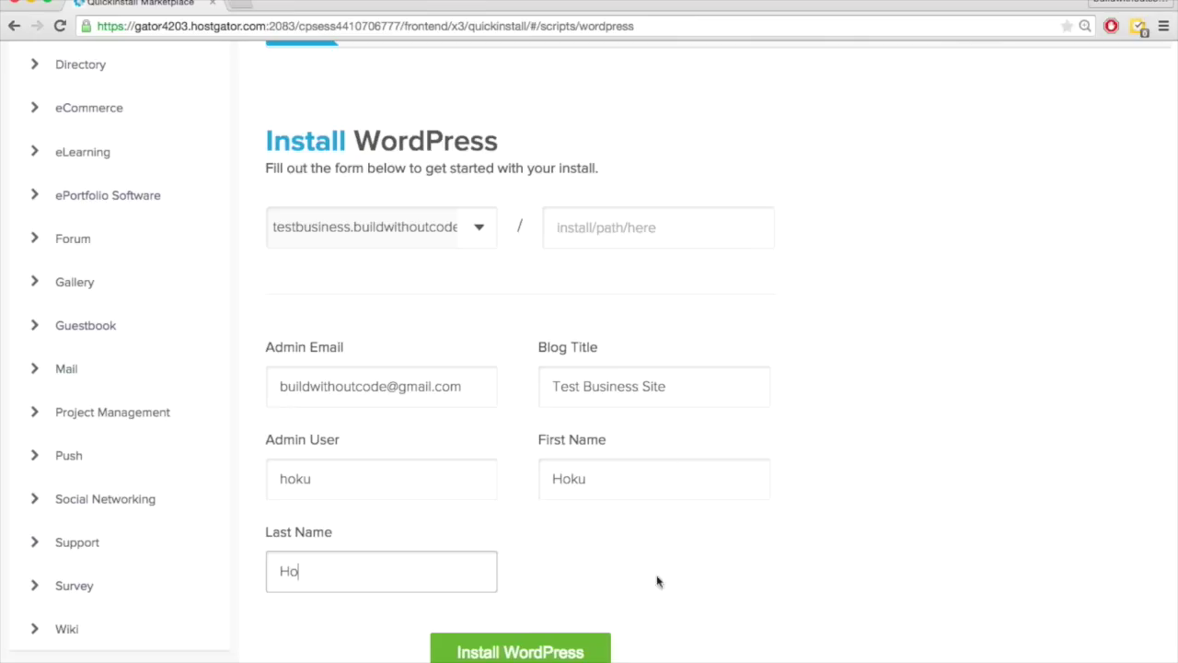
left_click(552, 651)
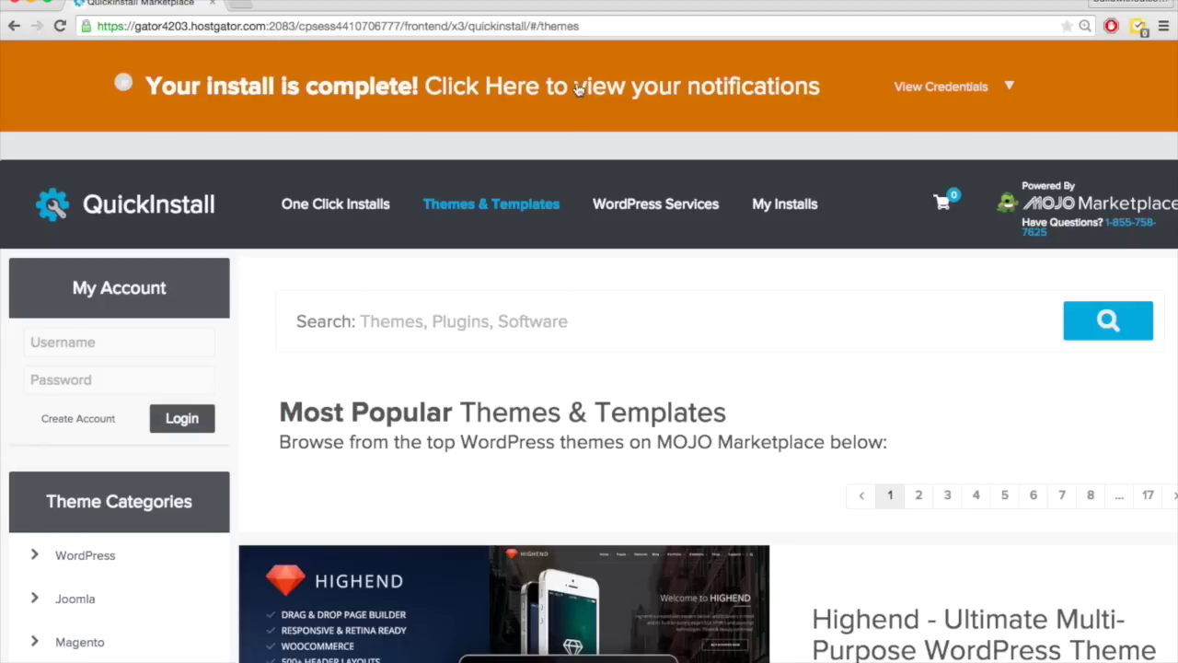
Show the new install's credentials and open its admin login page in a new tab.
left_click(960, 97)
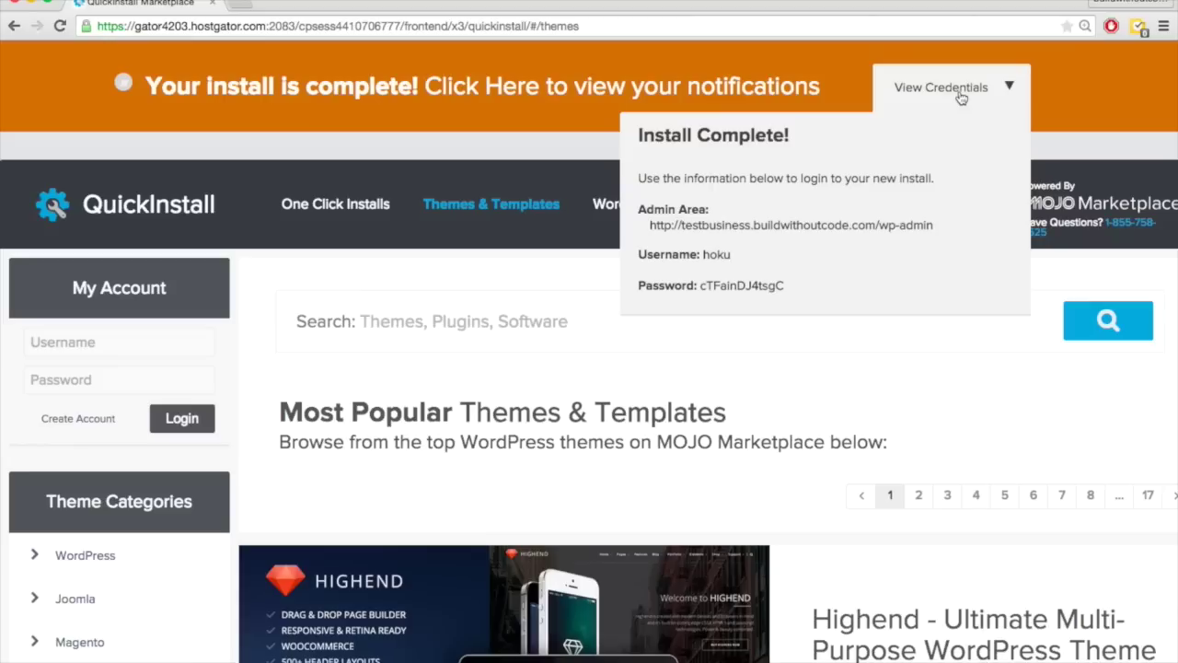
left_click(785, 230)
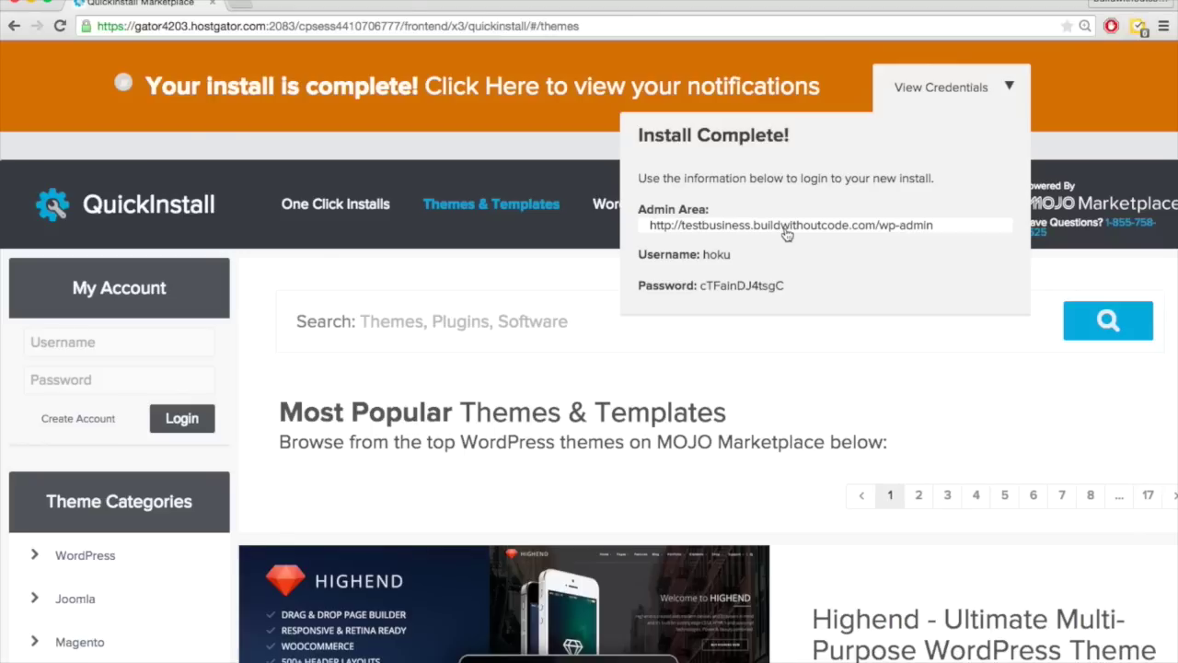
left_click(787, 230)
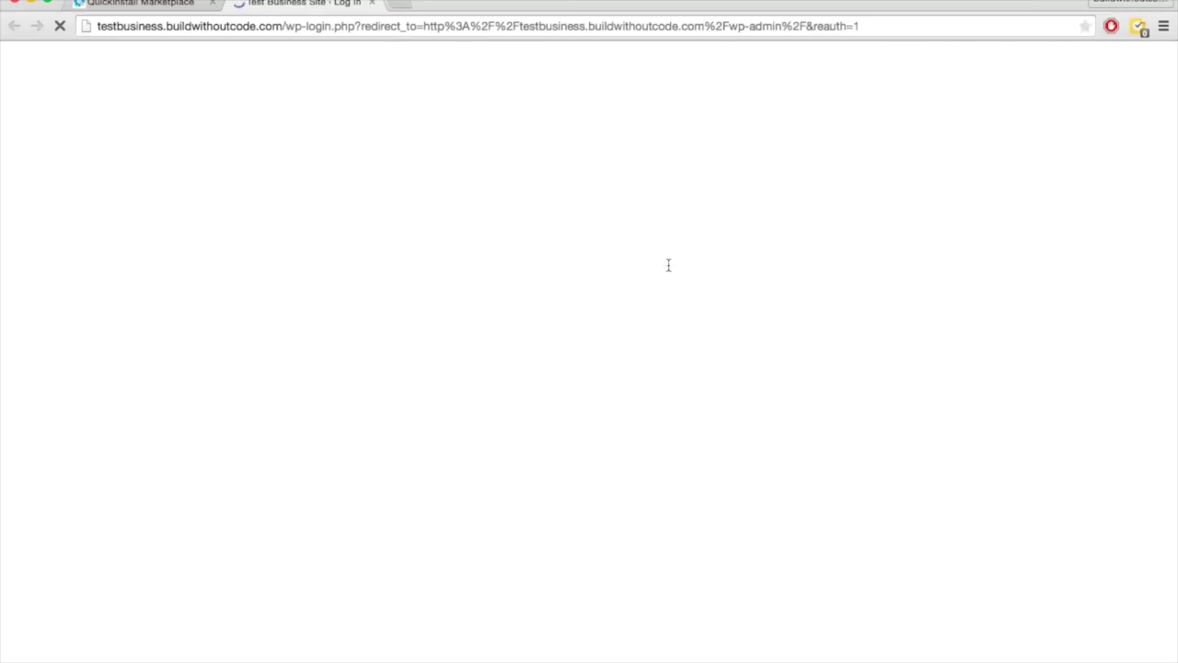
key("super+equal")
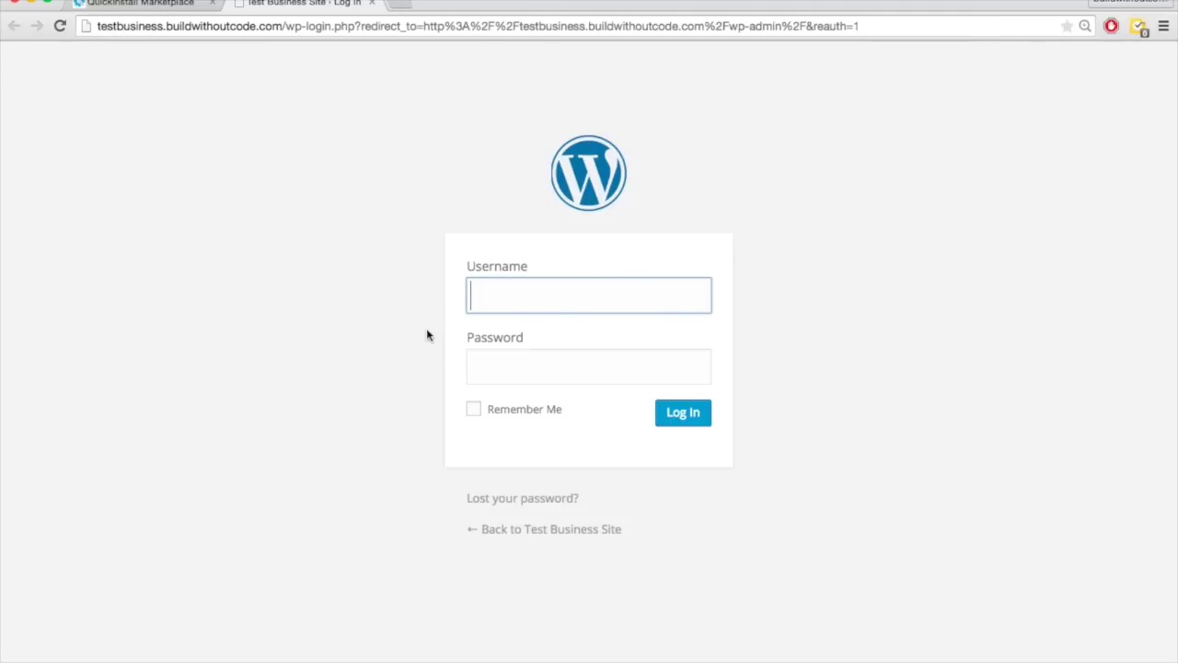
Copy the generated admin username and password from the credentials into the login form.
key("super+alt+Left")
double_click(716, 255)
key("super+c")
key("super+alt+Right")
left_click(510, 293)
key("super+v")
key("super+alt+Left")
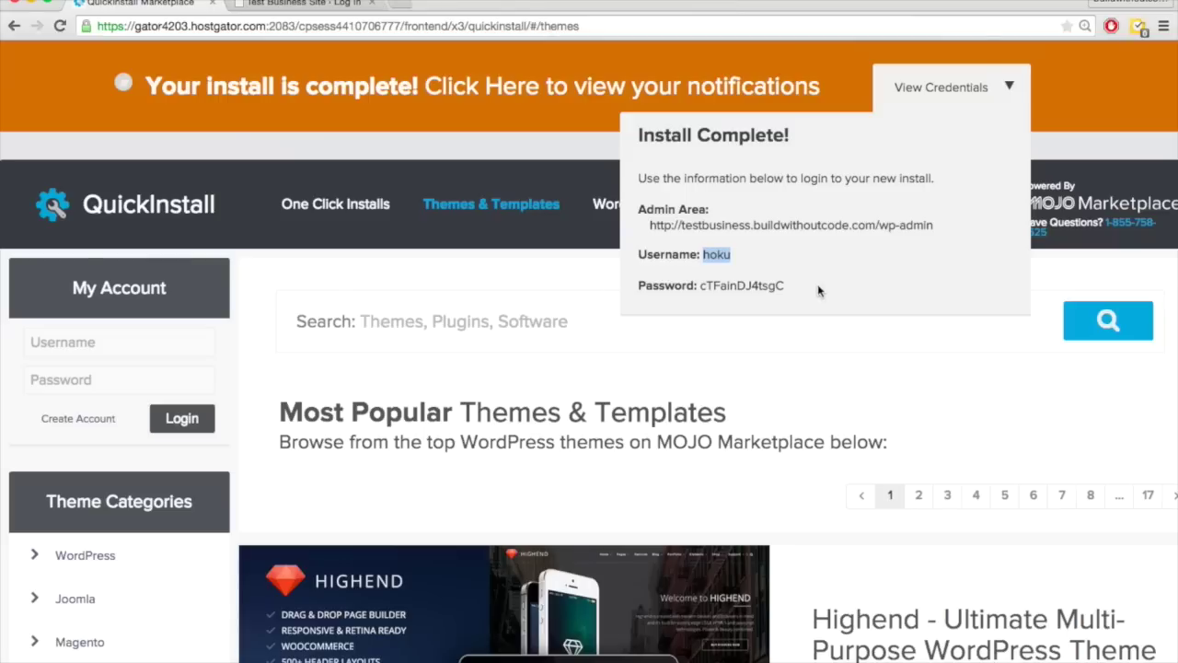
double_click(736, 286)
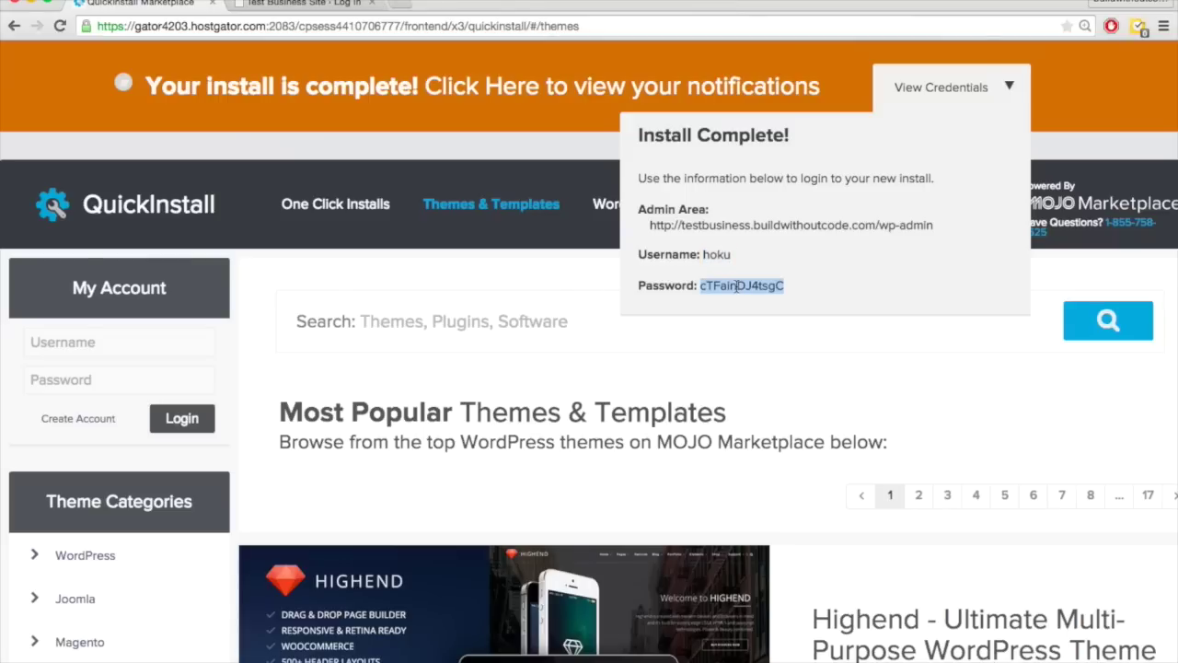
key("super+c")
key("super+alt+Right")
left_click(548, 359)
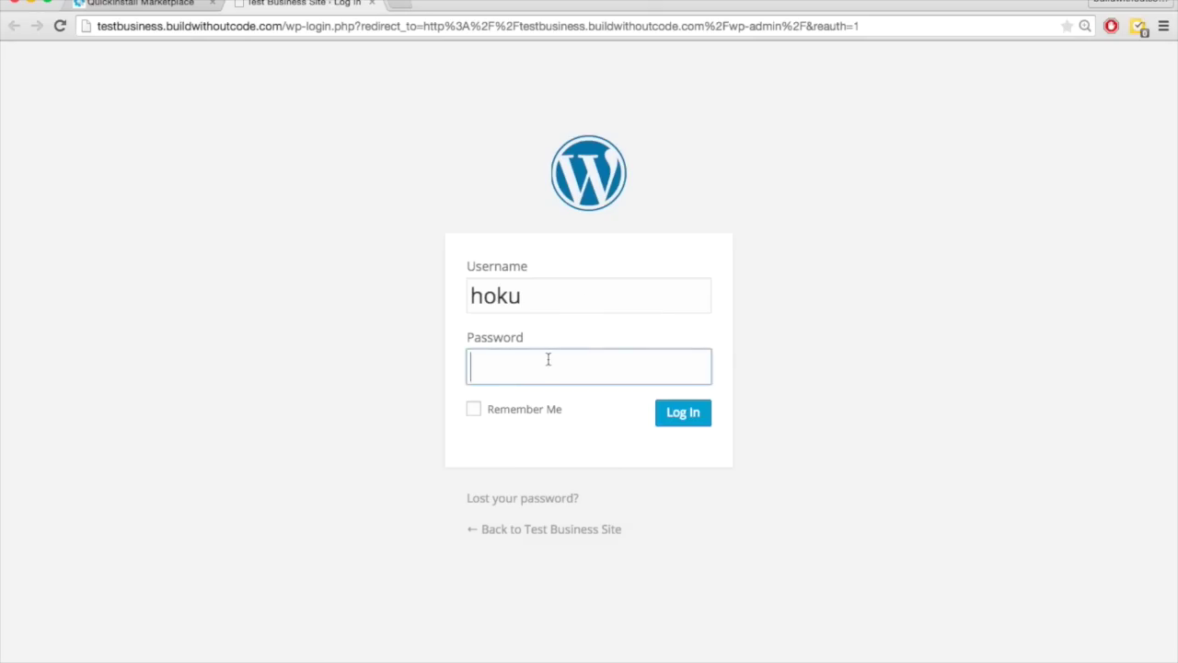
key("super+v")
Tick Remember Me and log in to the Test Business Site admin.
key("super+alt+Left")
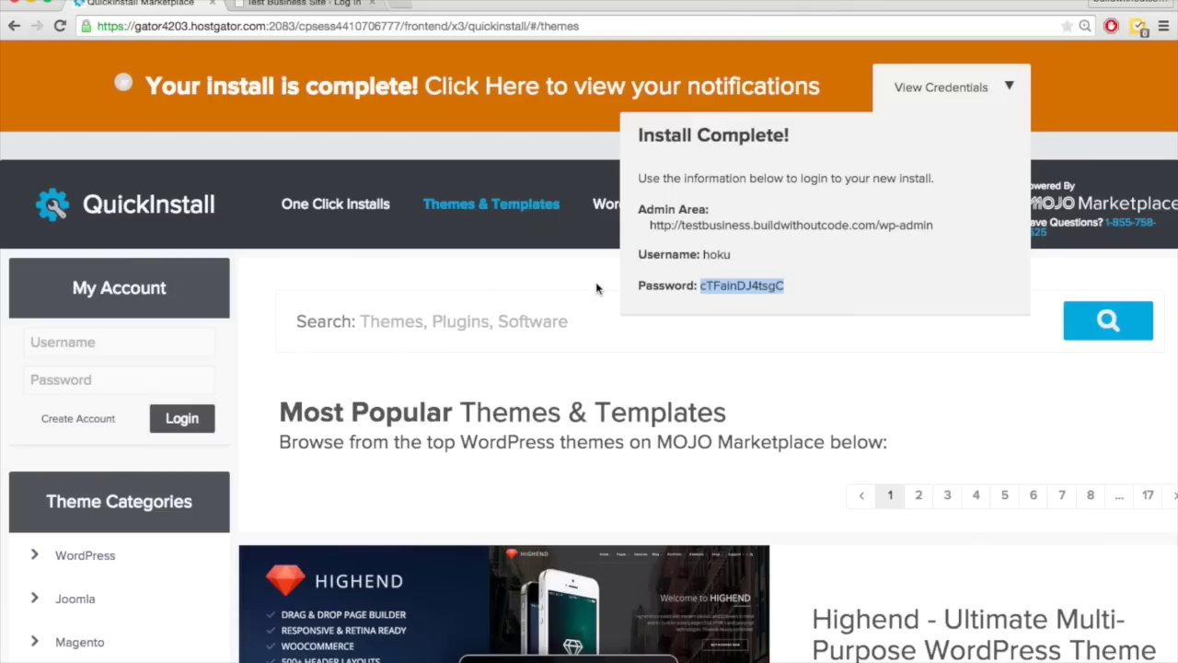
left_click(701, 279)
key("ctrl+Tab")
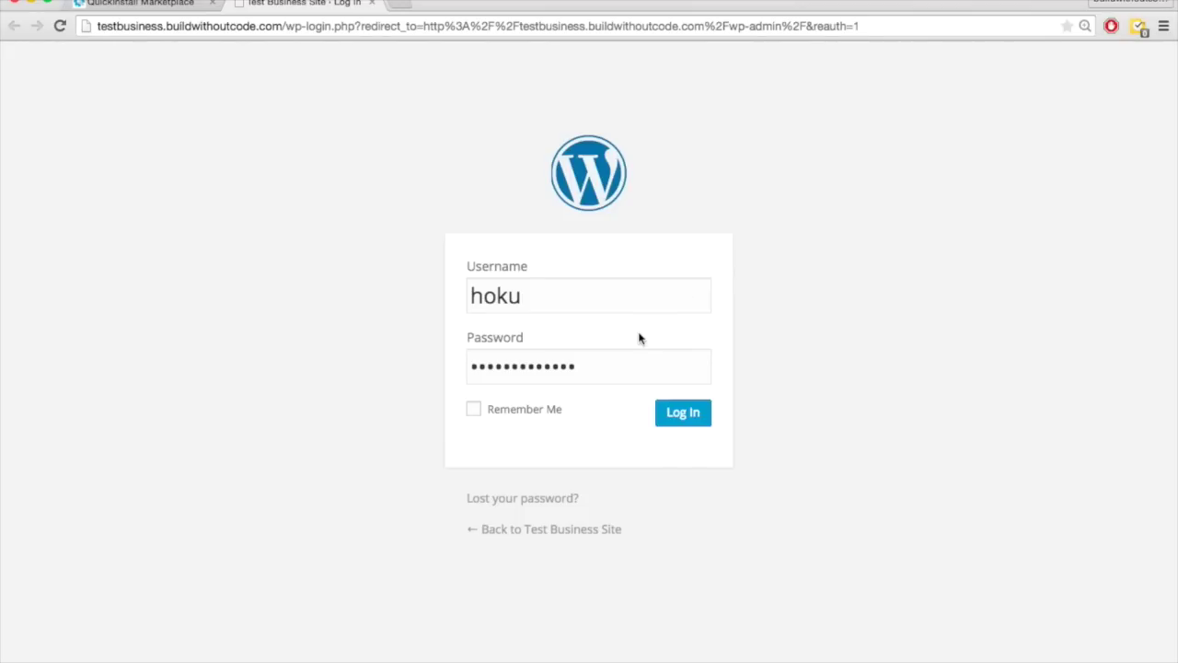
left_click(477, 411)
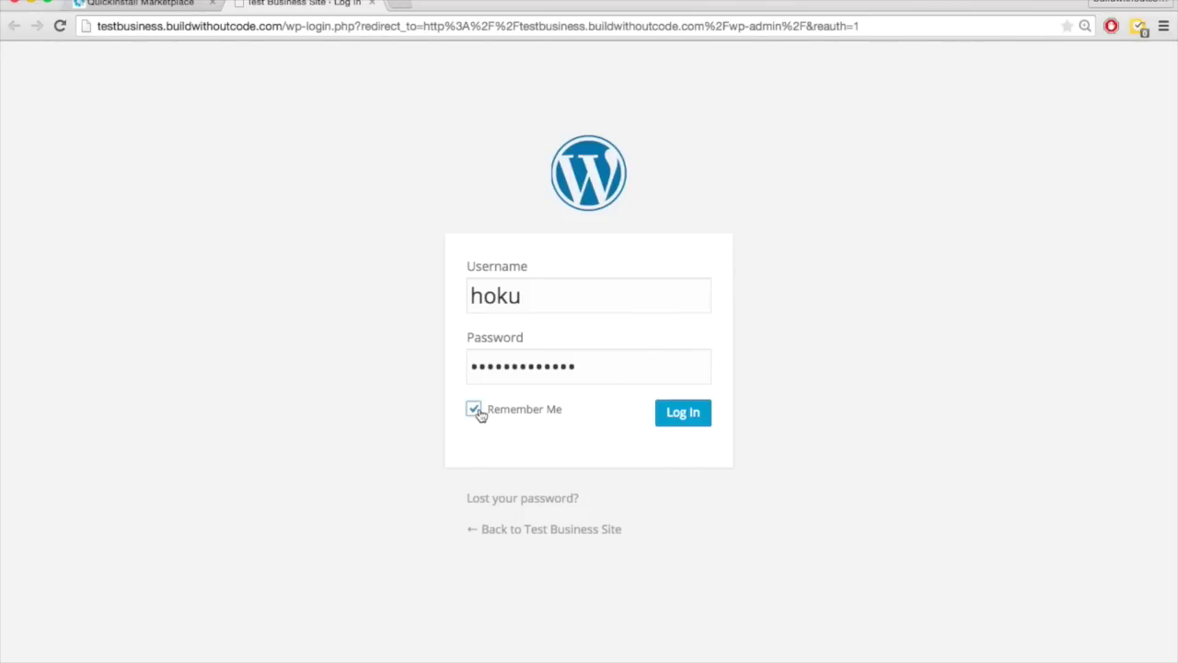
left_click(695, 418)
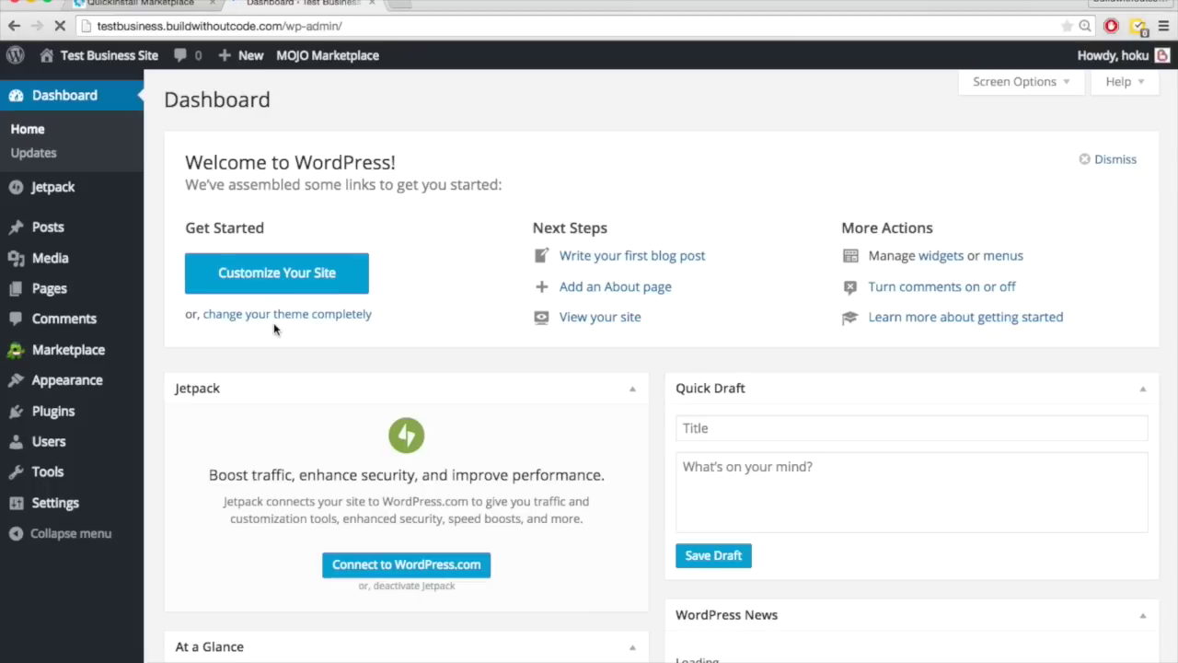
Zoom in on the Test Business Site dashboard and scroll through it.
key("ctrl+plus")
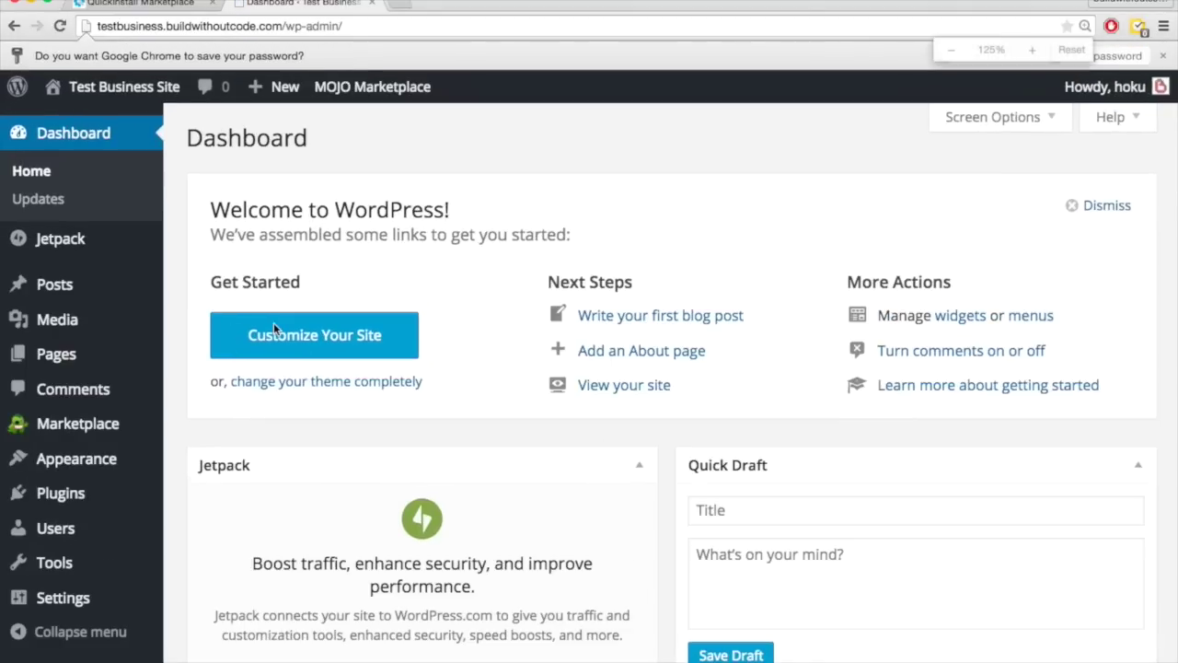
scroll(205, 263, "down", 1)
scroll(245, 210, "up", 1)
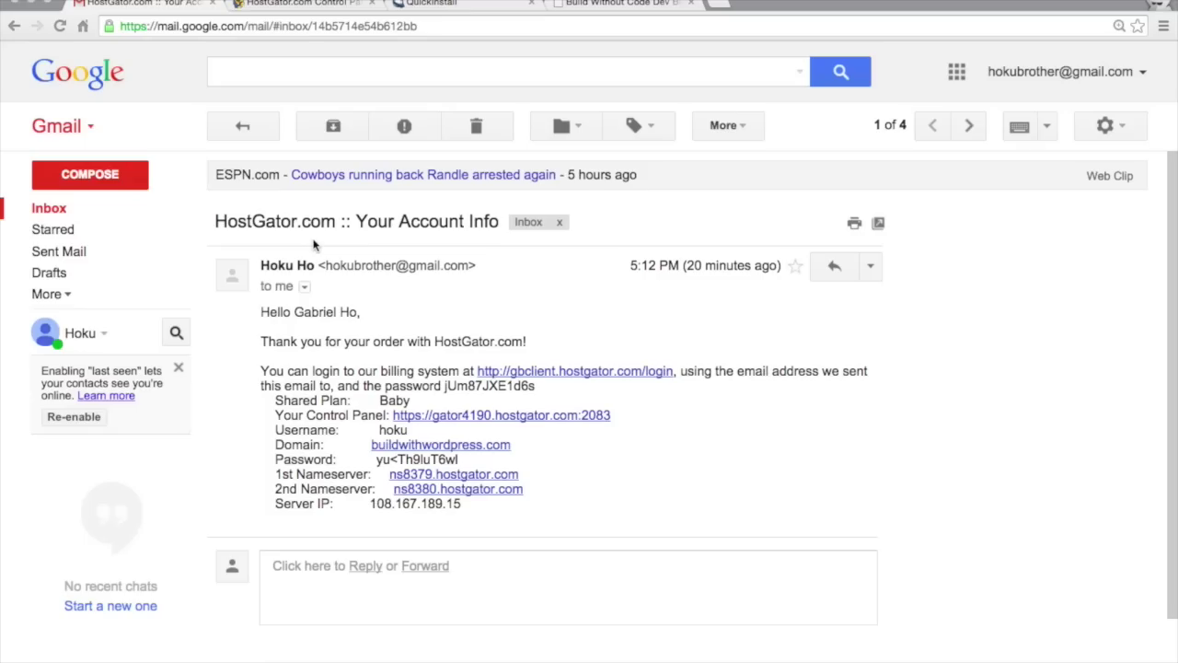
Copy the control panel password from the HostGator email and open cPanel's password change page.
left_click(378, 464)
left_click_drag(378, 462, 459, 459)
left_click(465, 5)
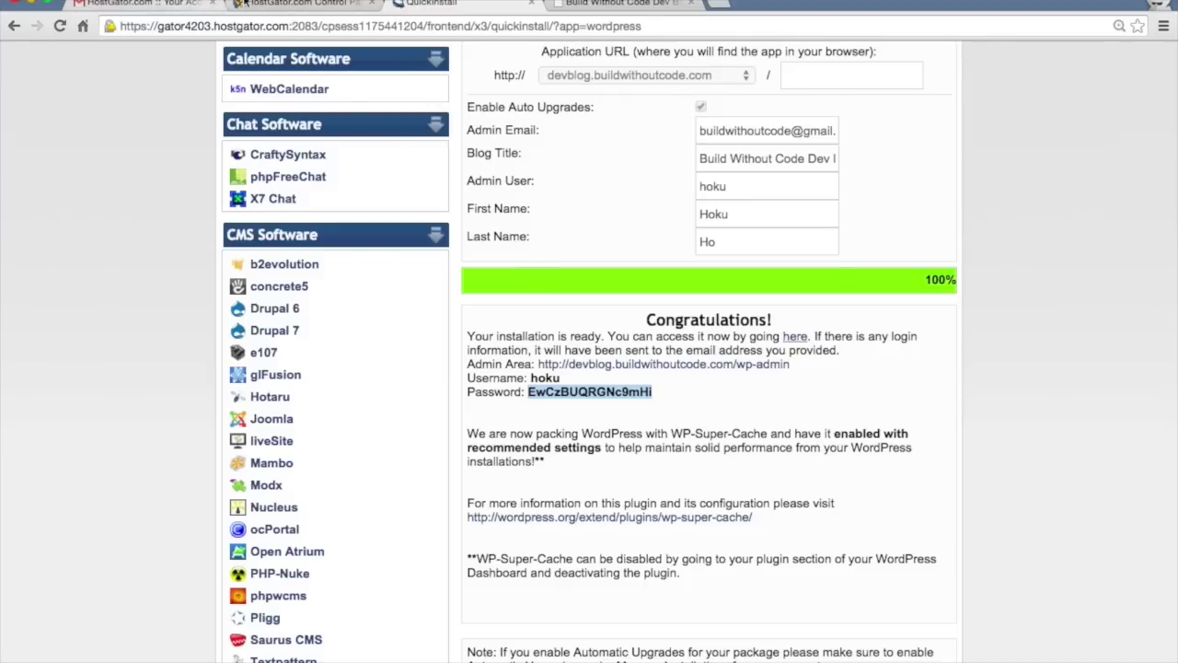
left_click(244, 3)
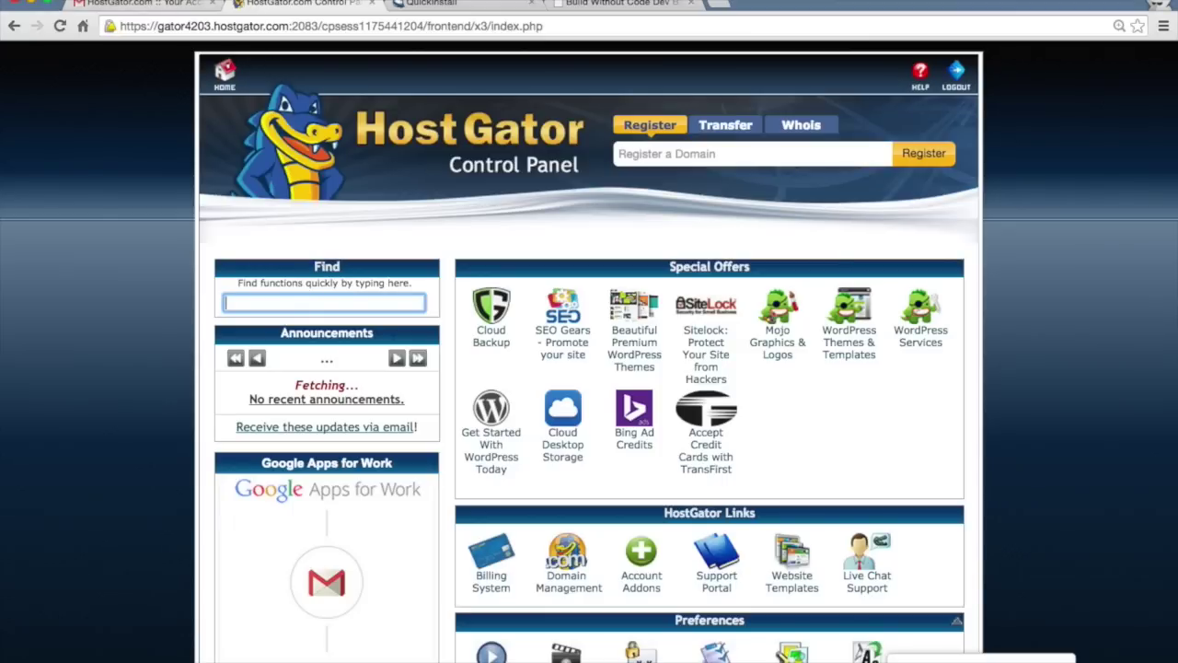
left_click(143, 3)
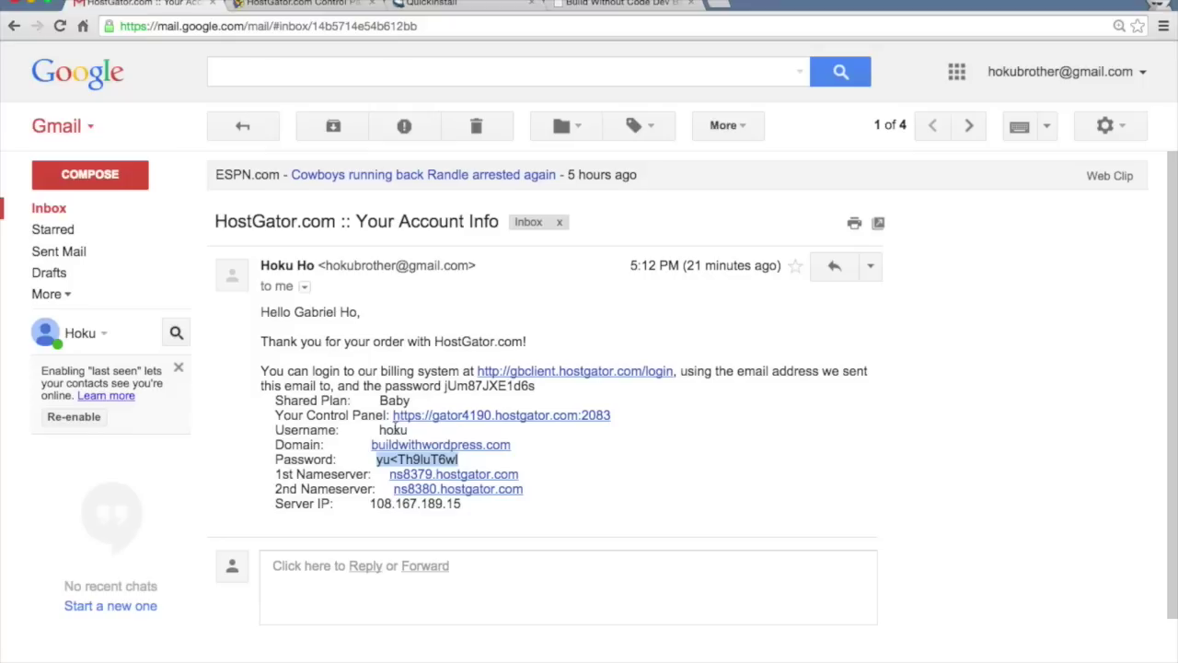
double_click(398, 430)
left_click_drag(378, 460, 462, 458)
left_click(322, 9)
scroll(343, 433, "down", 4)
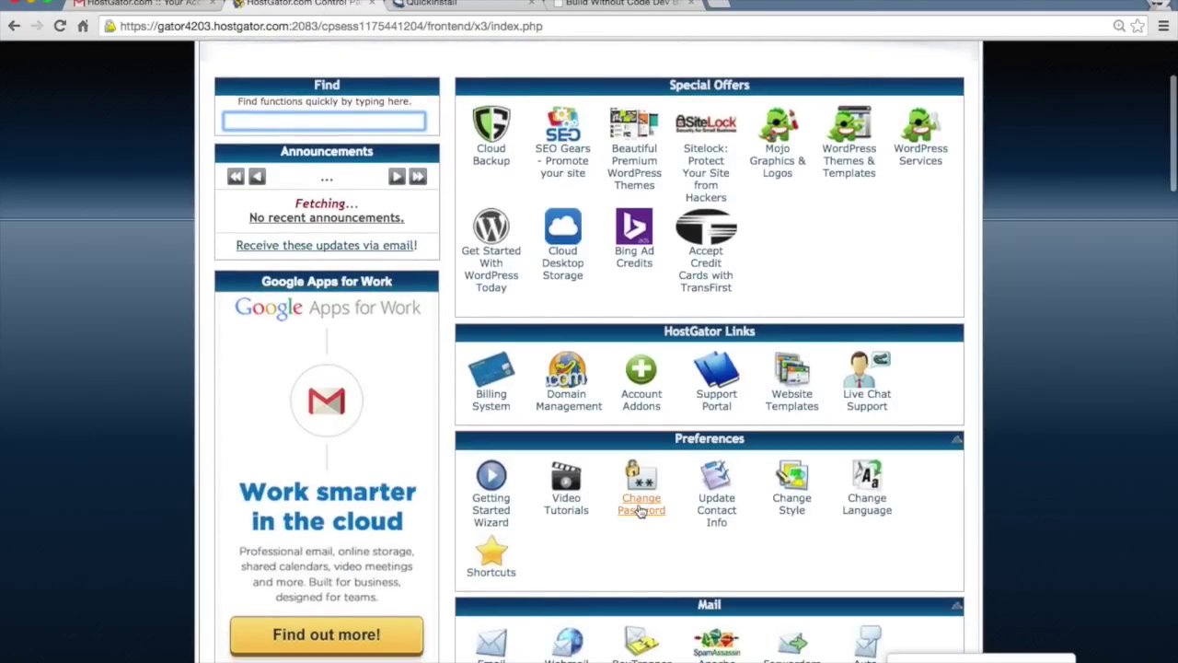
left_click(641, 508)
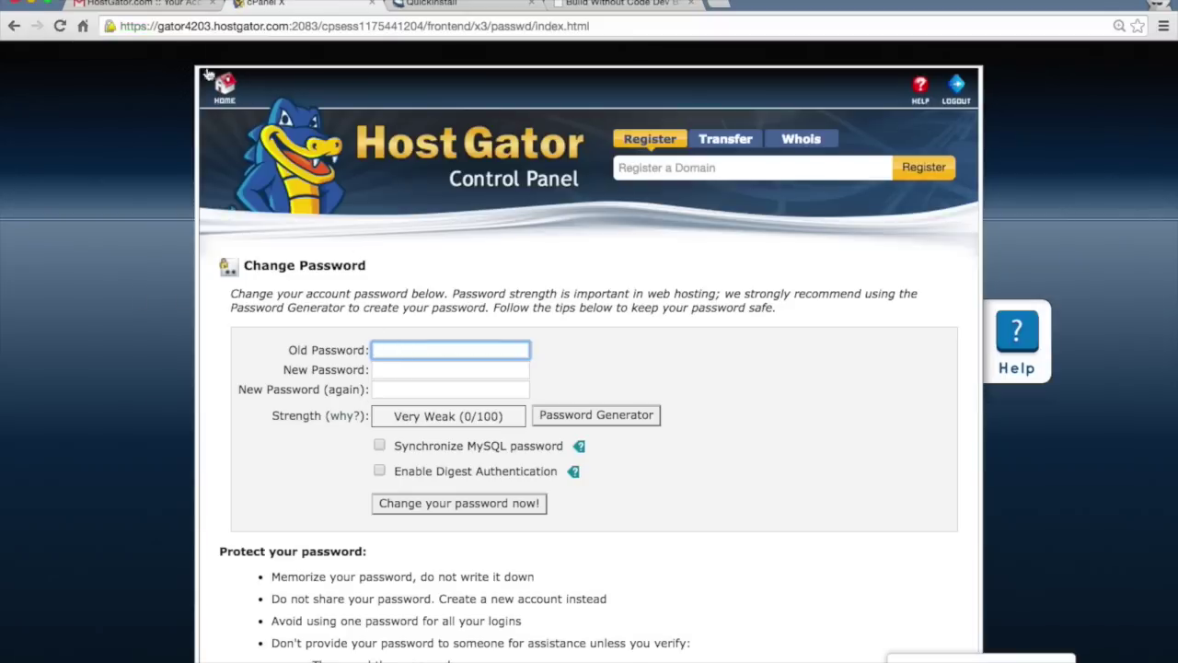
Paste the current password into Old Password, then return to the install confirmation page.
left_click(152, 5)
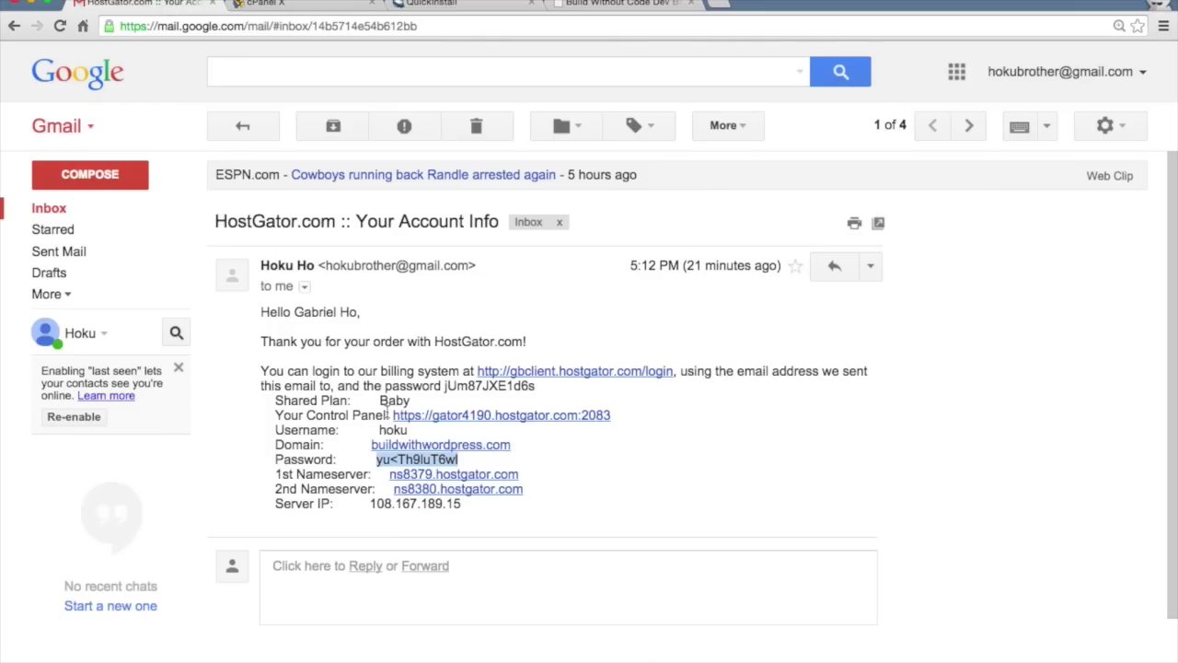
key("ctrl+Tab")
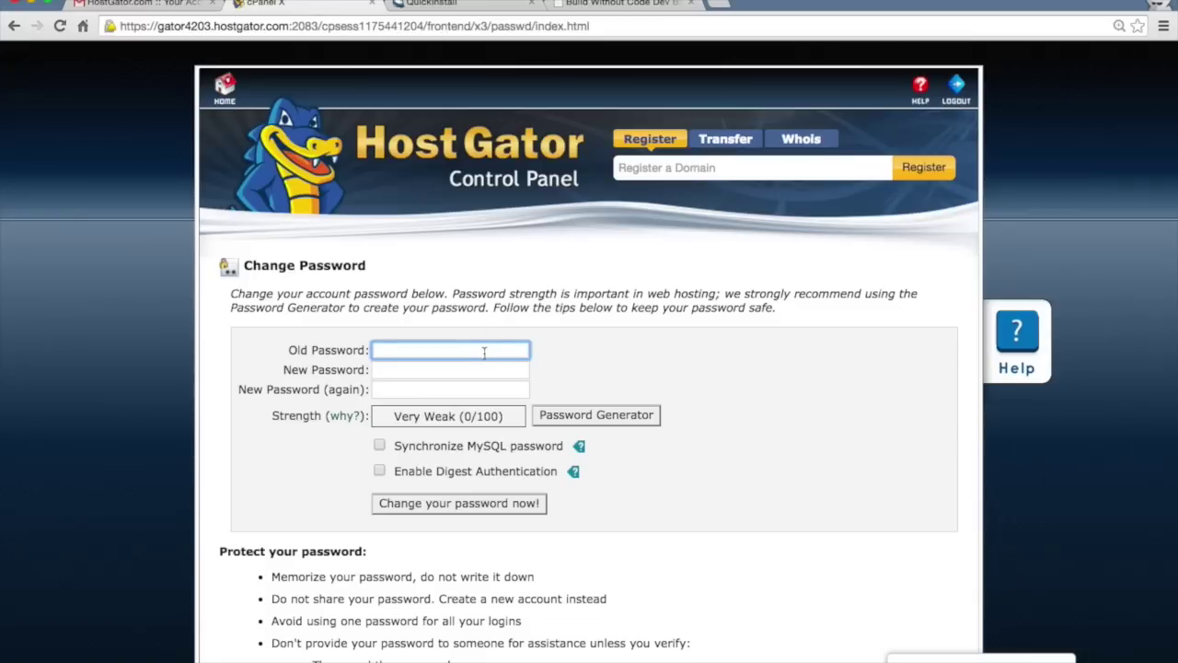
key("super+v")
left_click(455, 370)
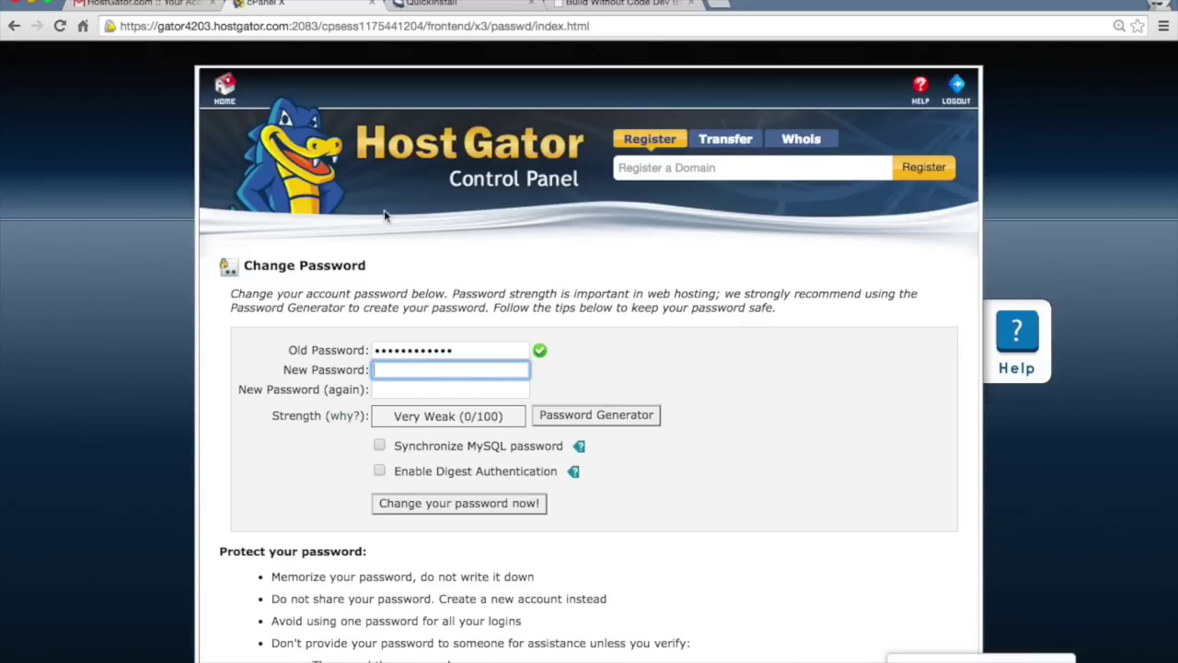
left_click(427, 6)
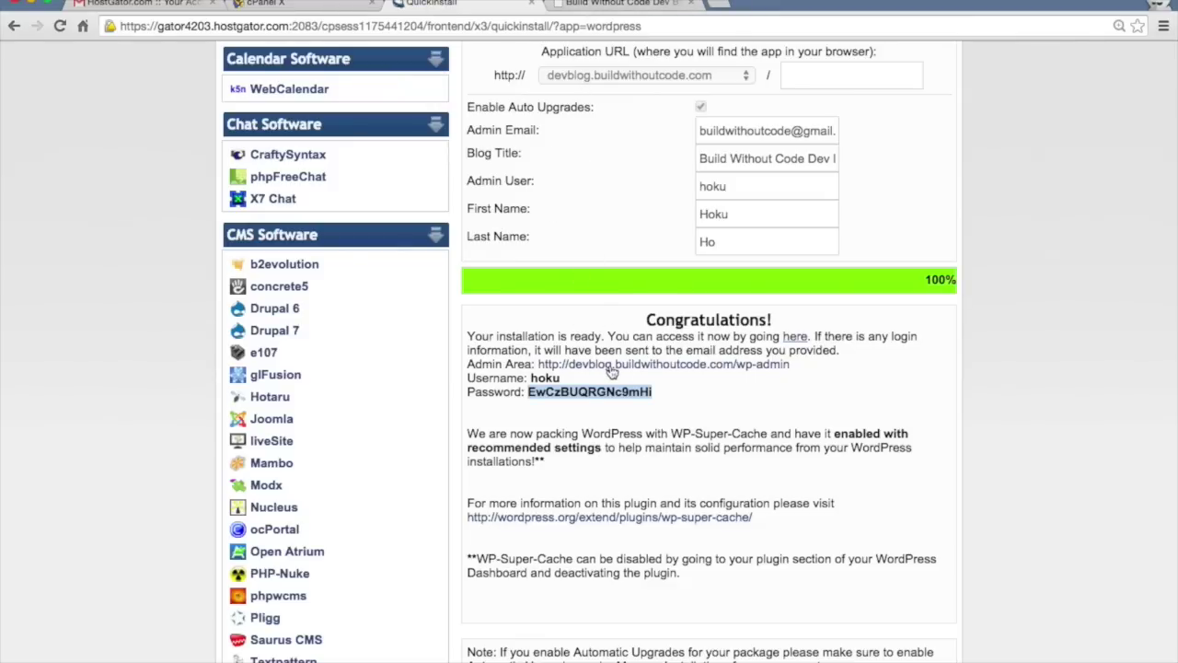
Copy the generated admin password from QuickInstall and log in to the dev blog.
left_click(614, 11)
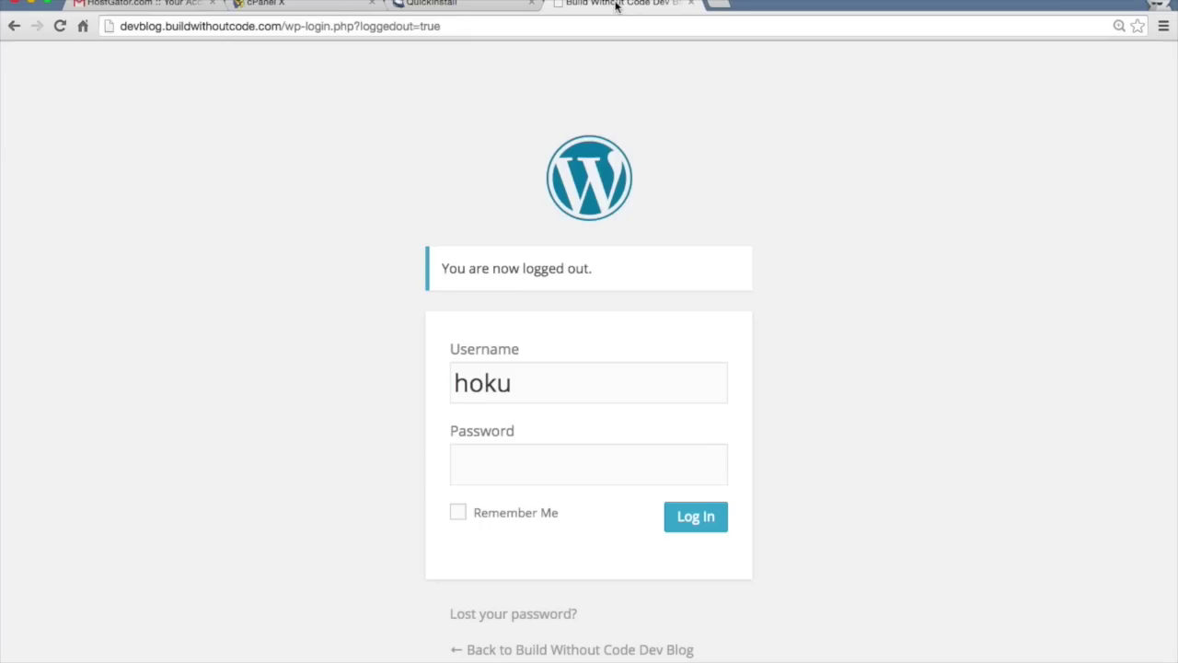
left_click(482, 8)
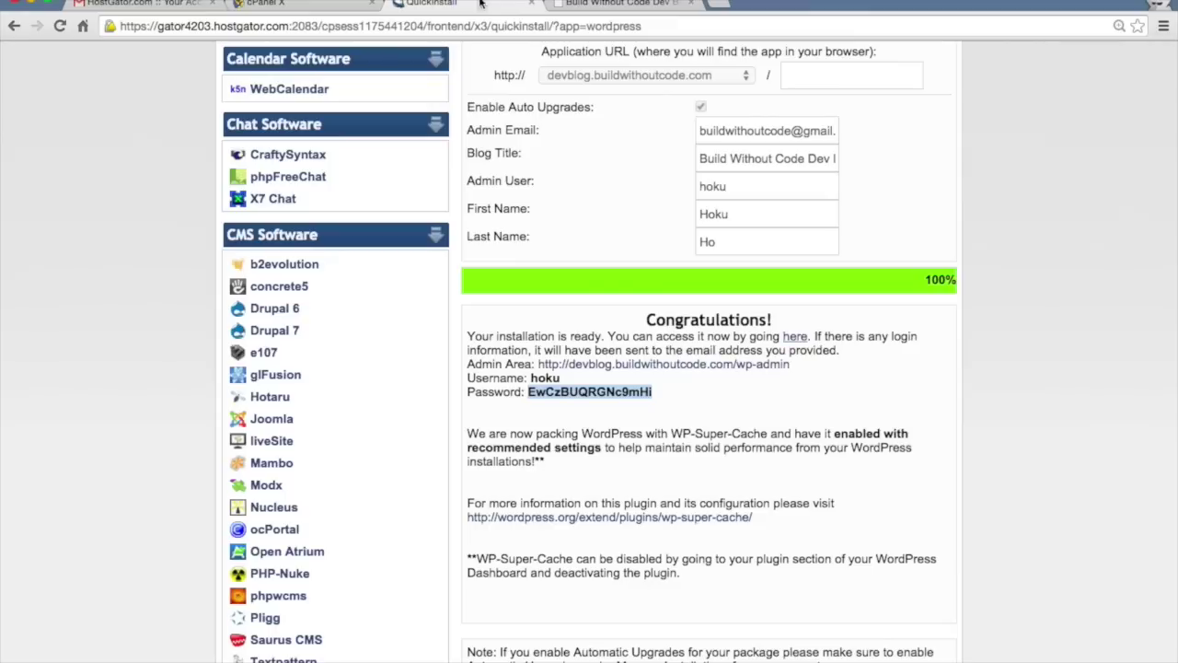
double_click(549, 375)
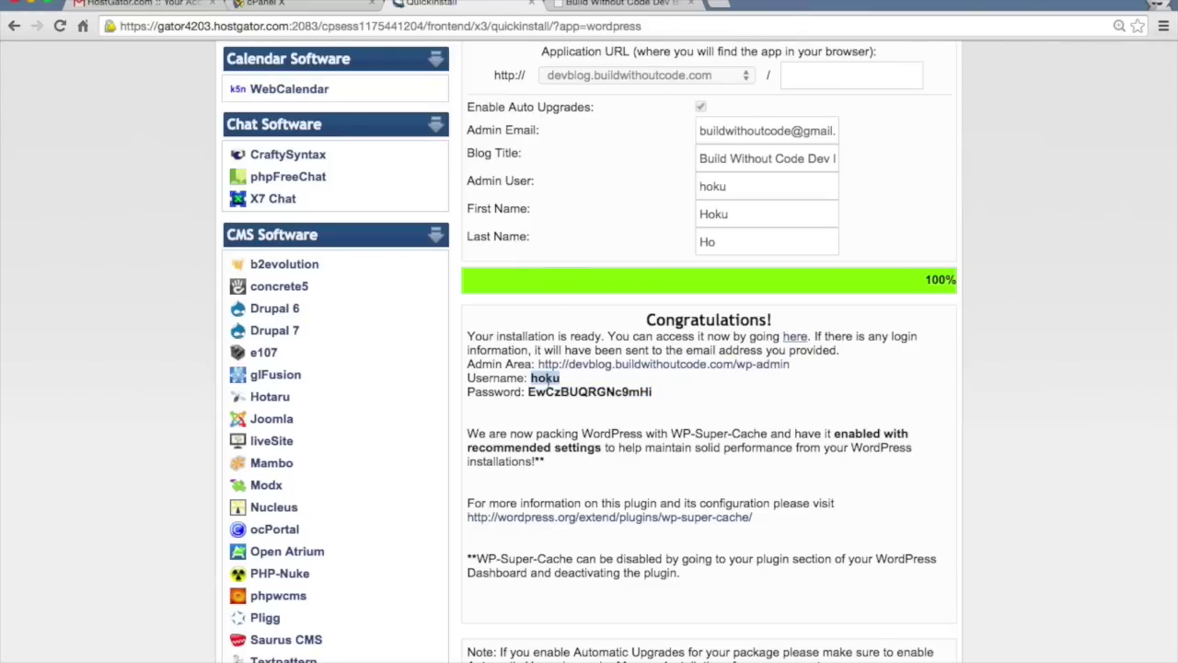
double_click(549, 392)
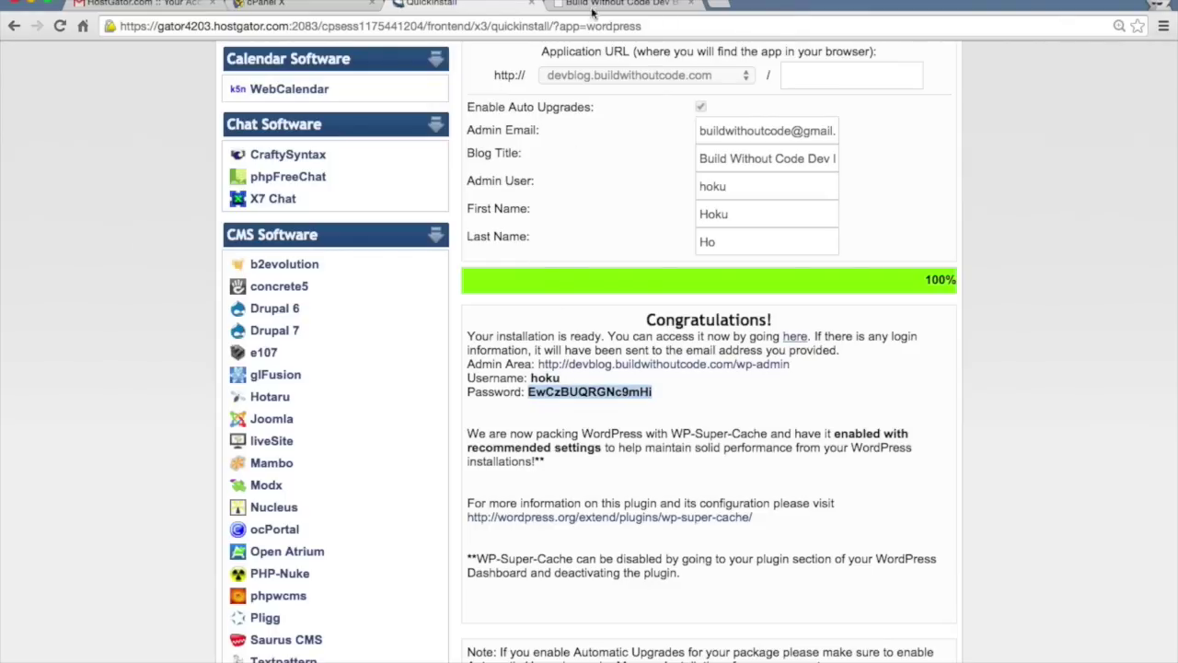
left_click(599, 4)
key("super+v")
left_click(696, 516)
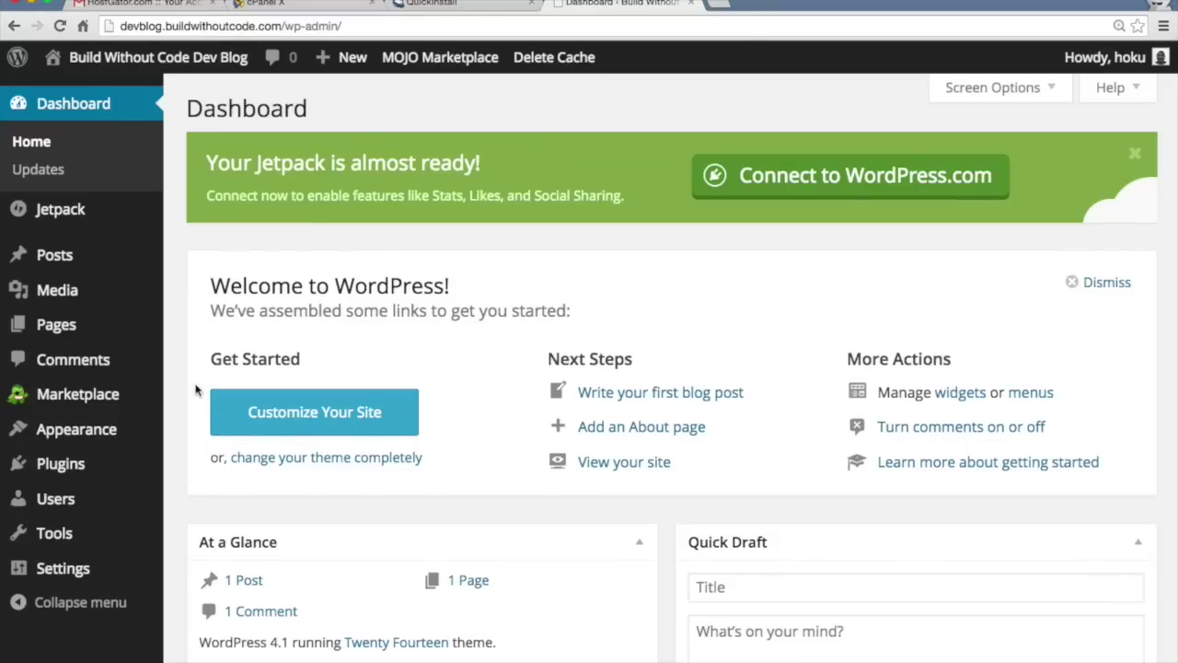
Open the admin user's profile from All Users and begin entering a new password.
mouse_move(66, 500)
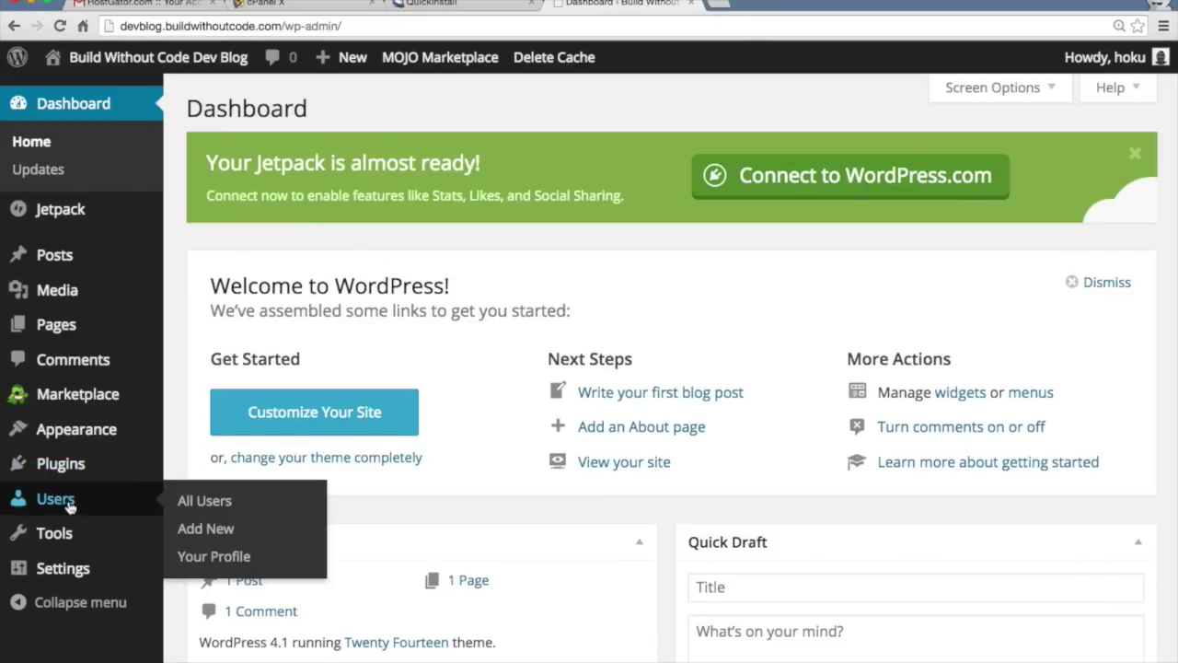
left_click(207, 501)
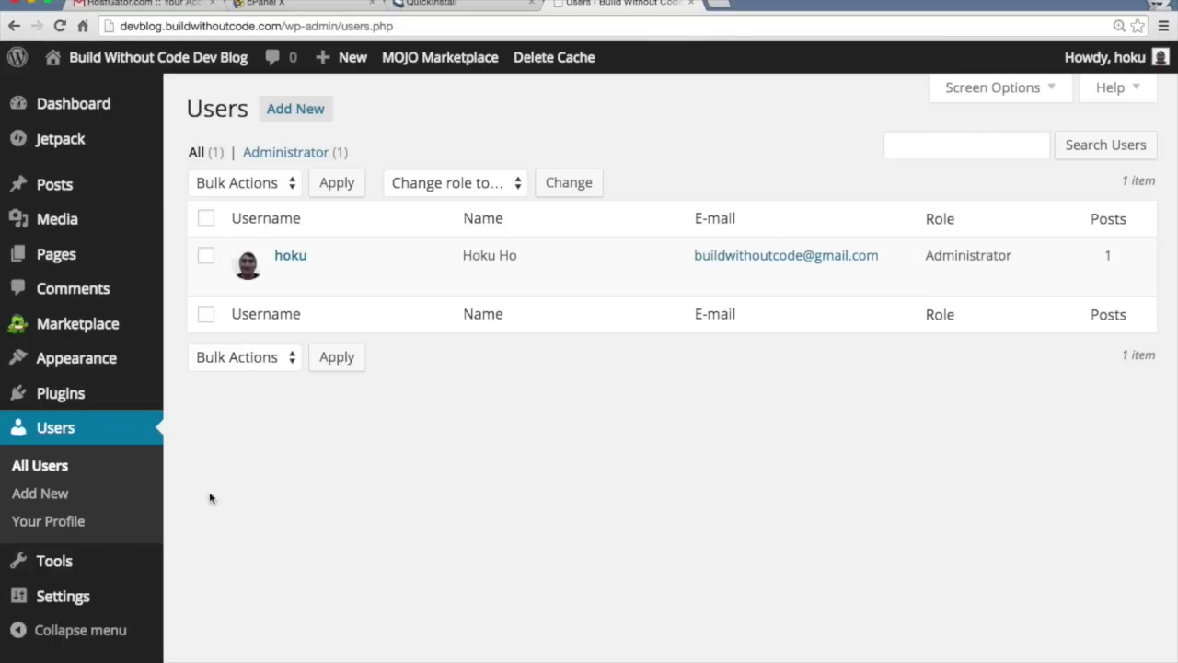
mouse_move(271, 282)
left_click(287, 278)
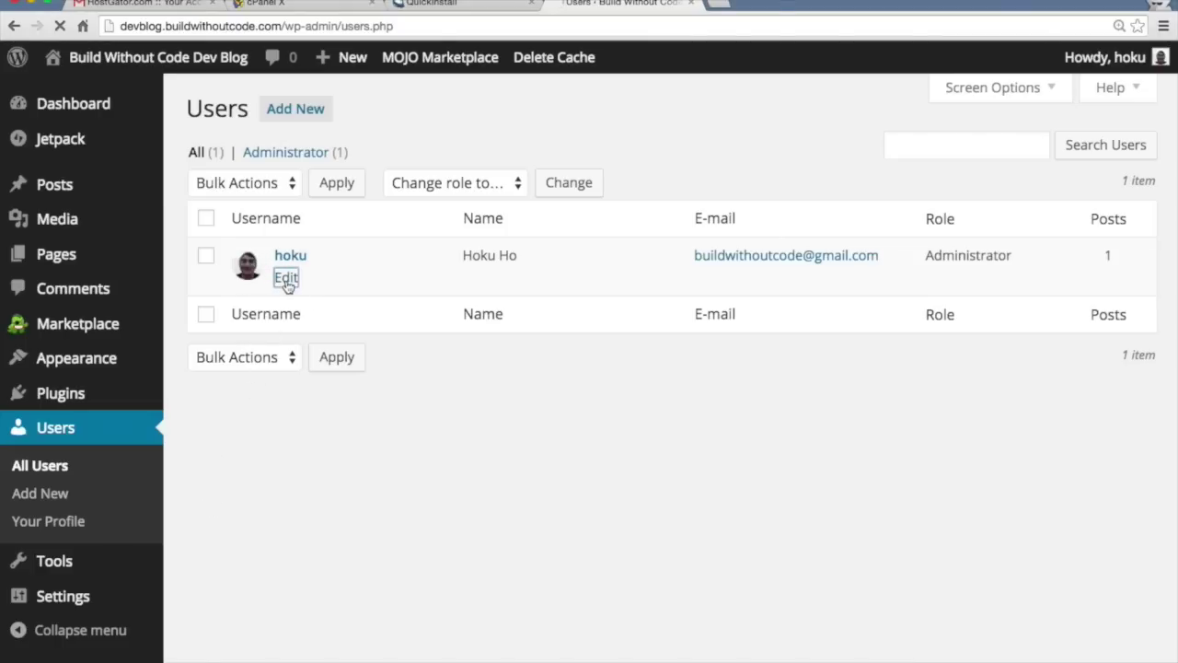
scroll(310, 417, "down", 10)
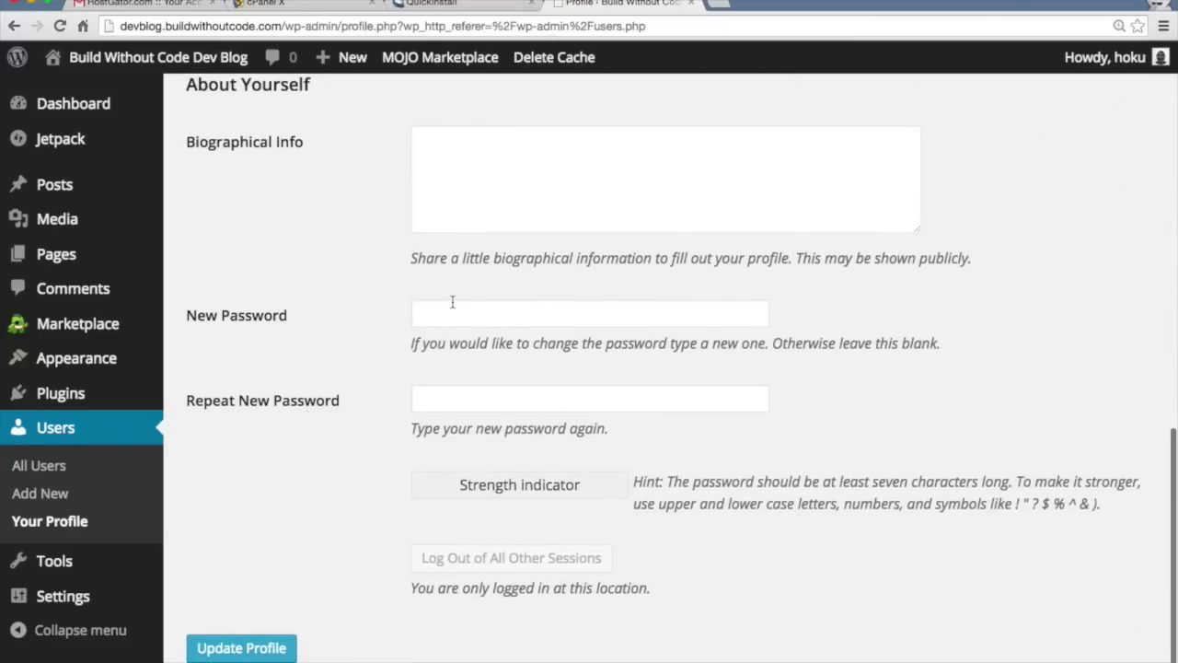
left_click(453, 310)
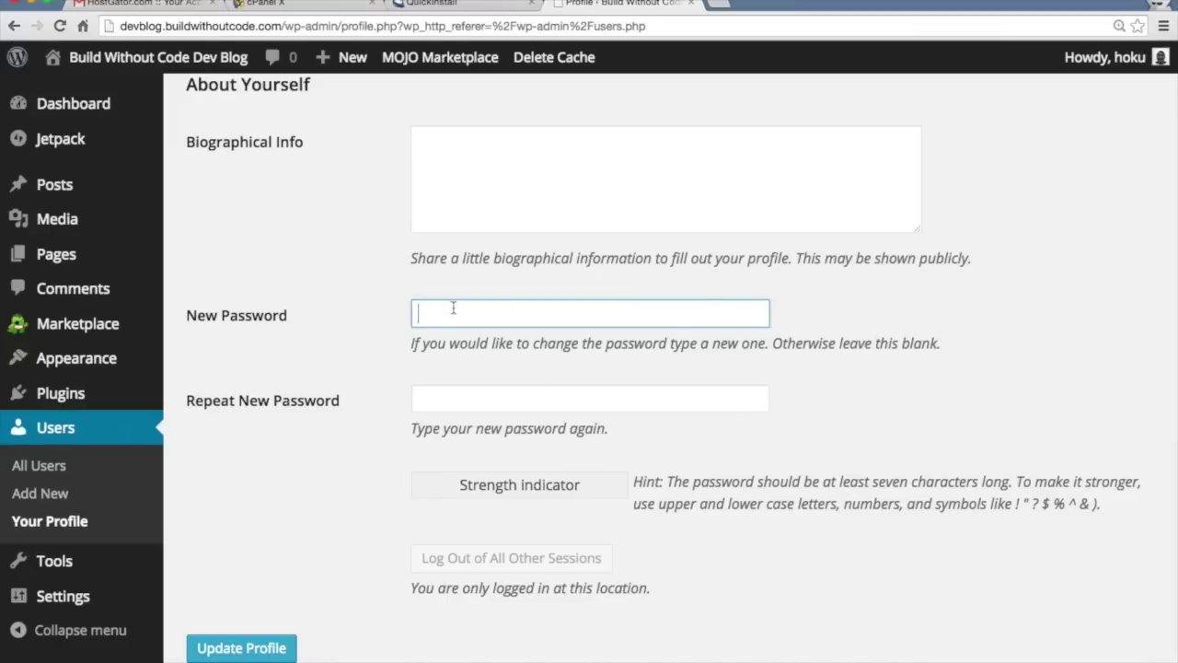
left_click(424, 408)
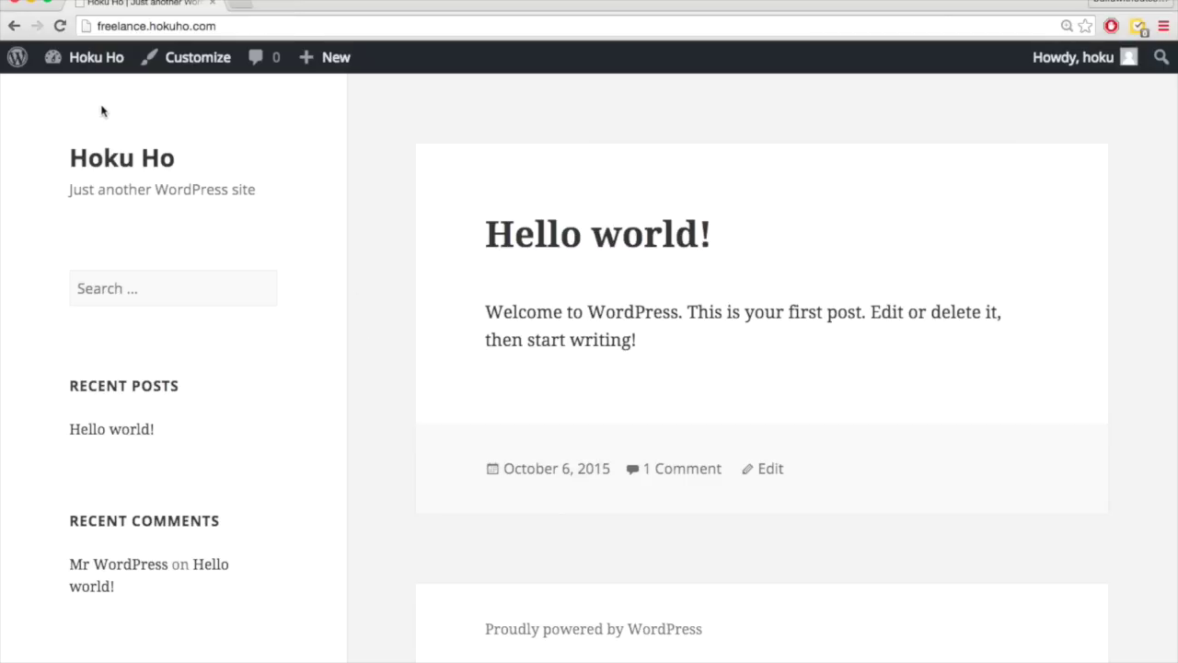
Append /wp-admin to the site address to reach the admin dashboard.
mouse_move(53, 58)
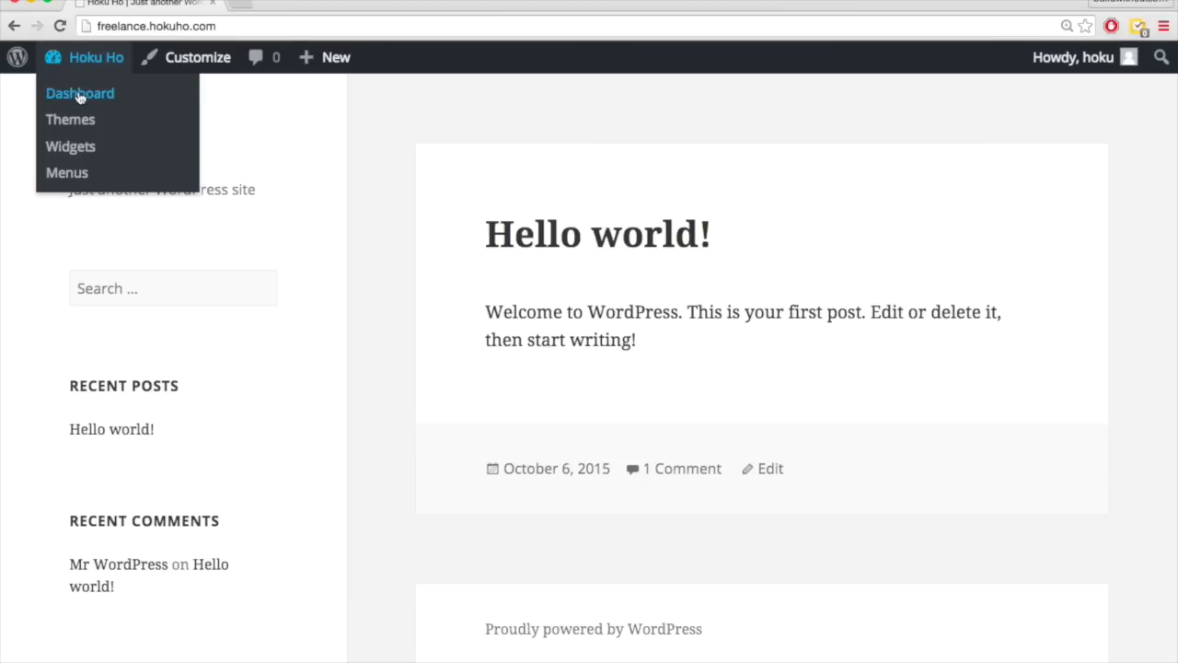
left_click(240, 28)
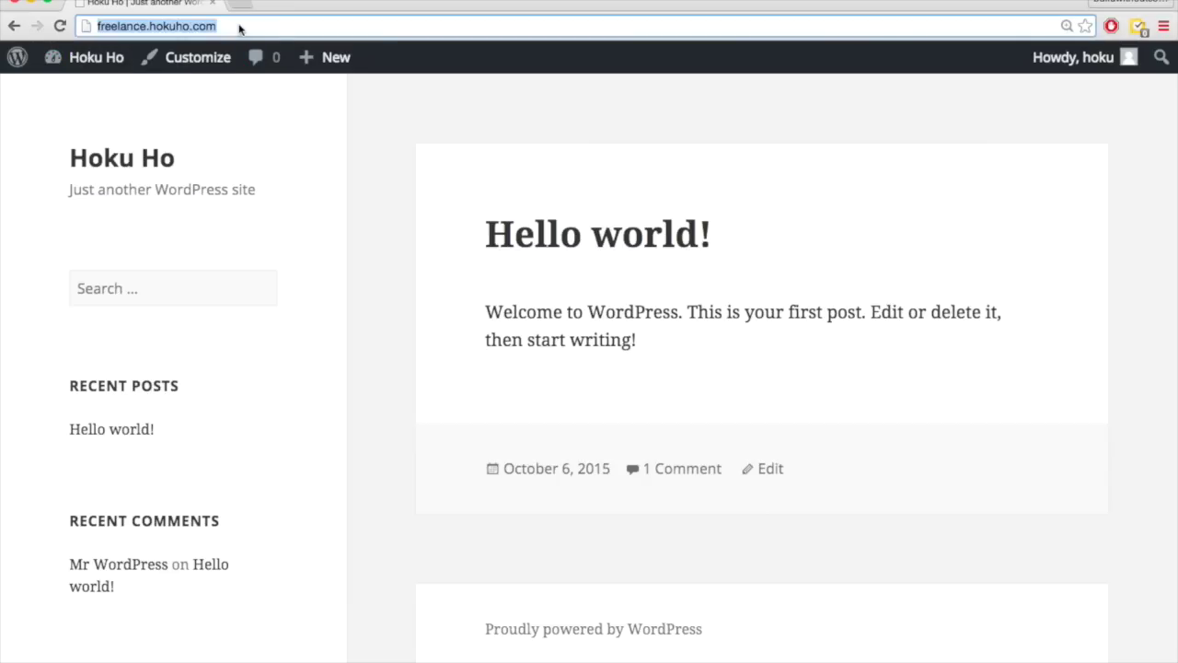
key("Right")
type("/")
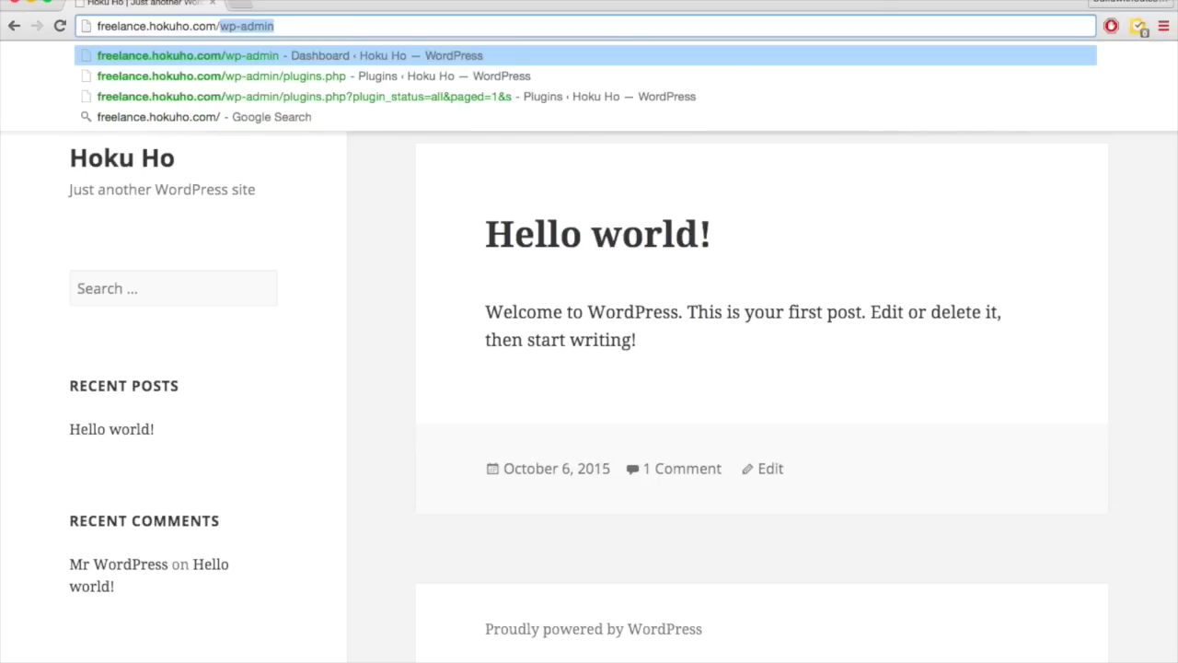
type("wp-admin")
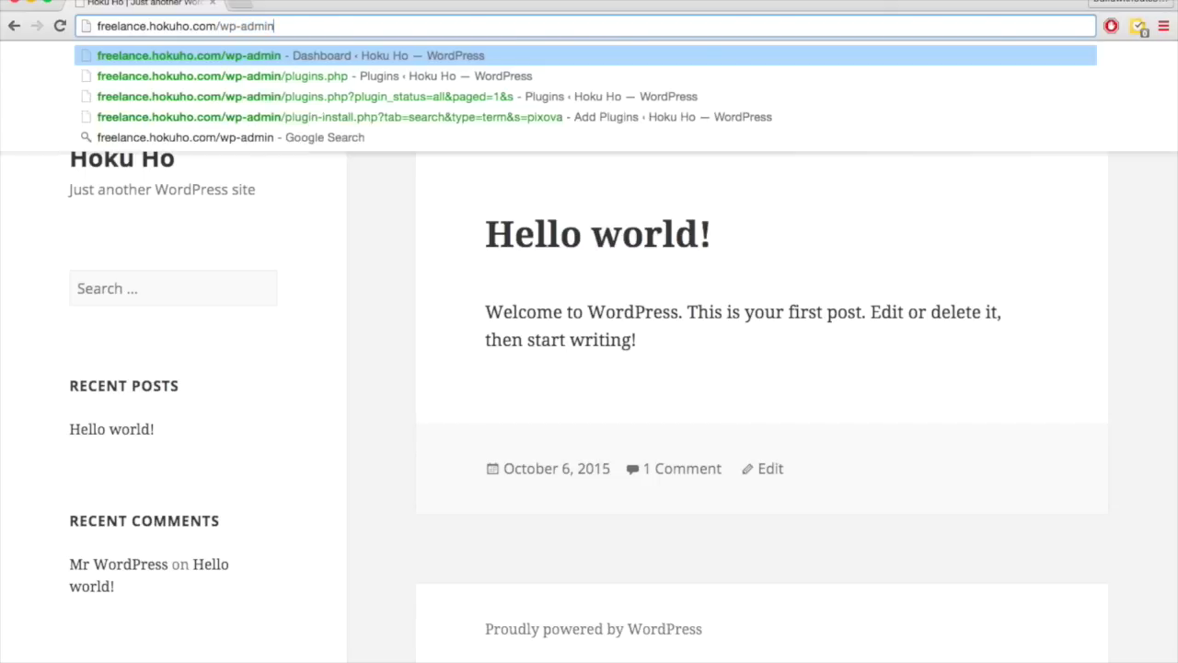
key("Return")
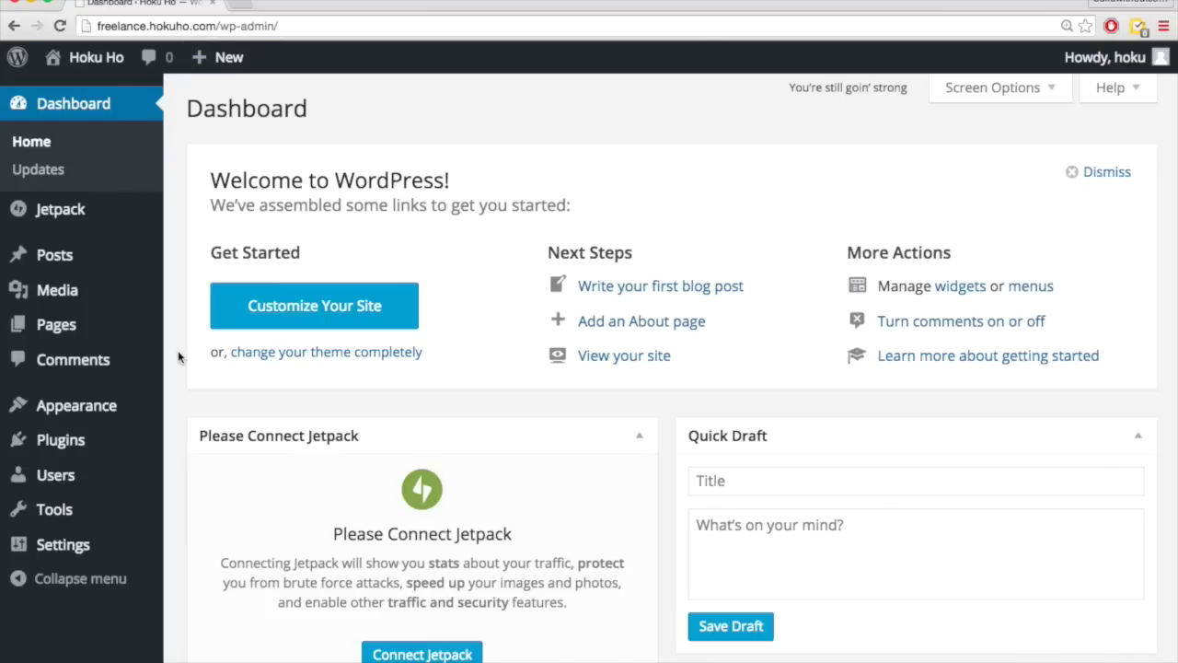
Go to Appearance > Themes and choose to add a new theme.
mouse_move(40, 413)
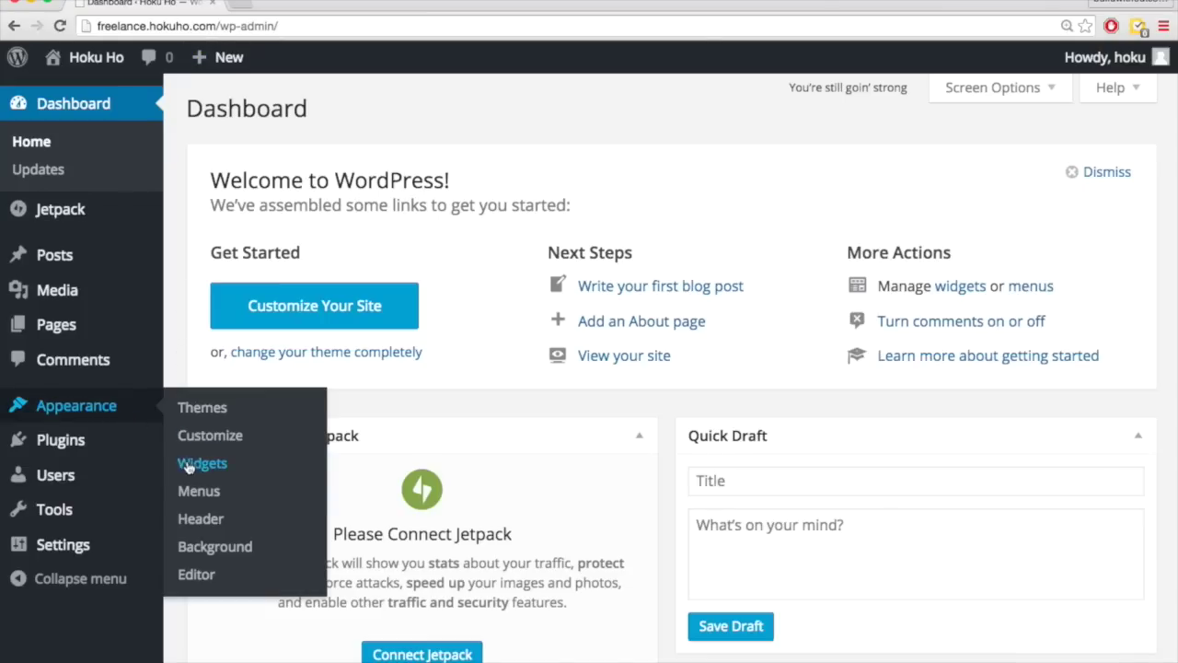
left_click(193, 409)
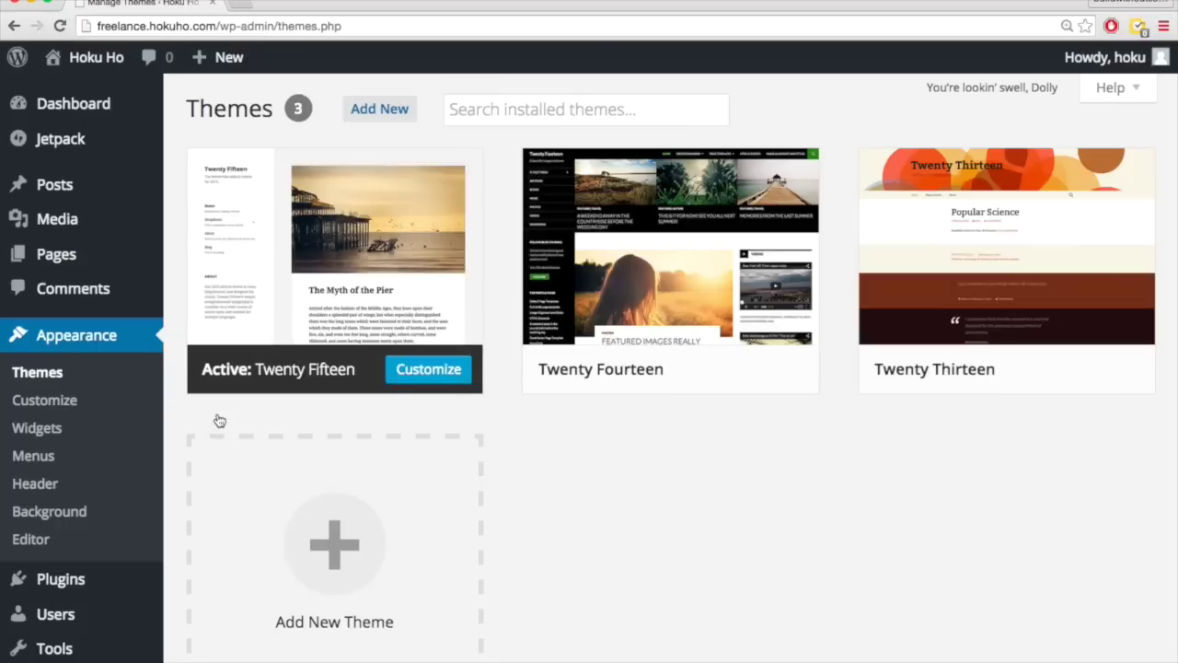
left_click(344, 477)
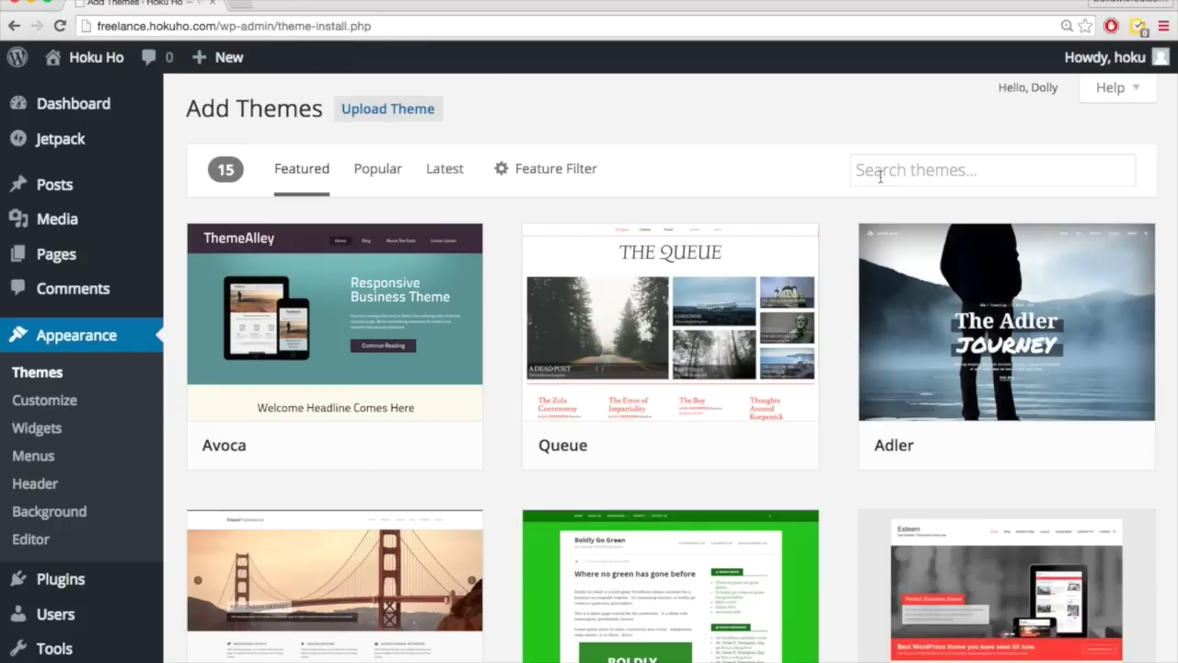
Search themes for 'pixova lite' and open the Pixova Lite details and preview.
left_click(880, 177)
type("pixova lite")
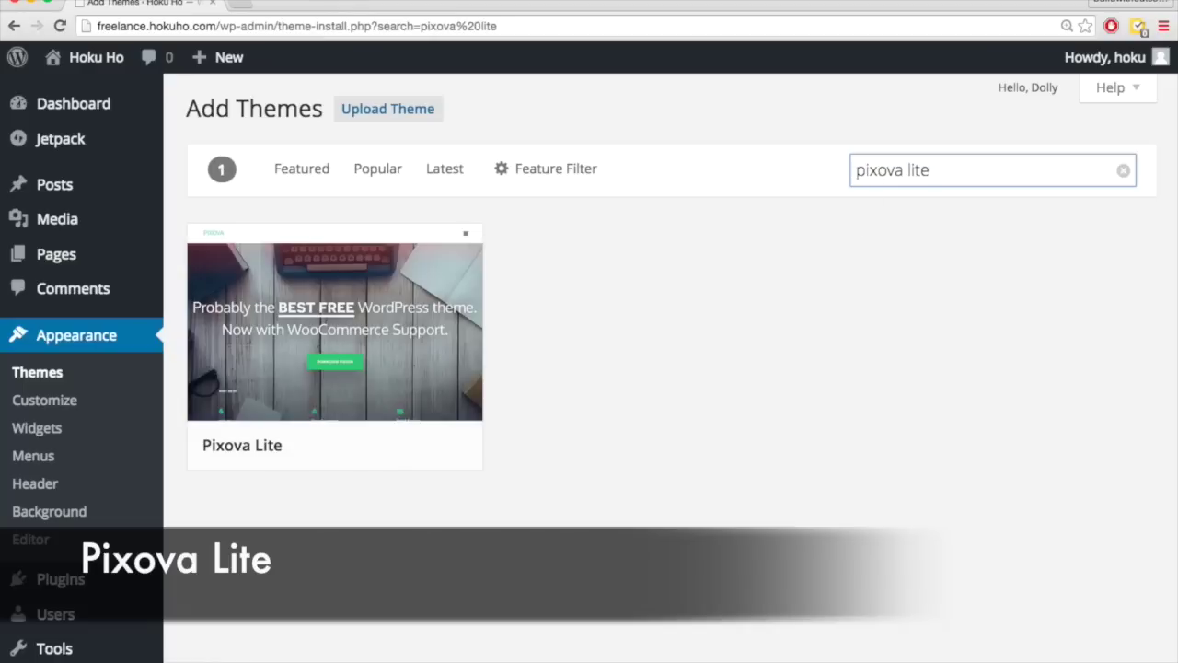
mouse_move(345, 414)
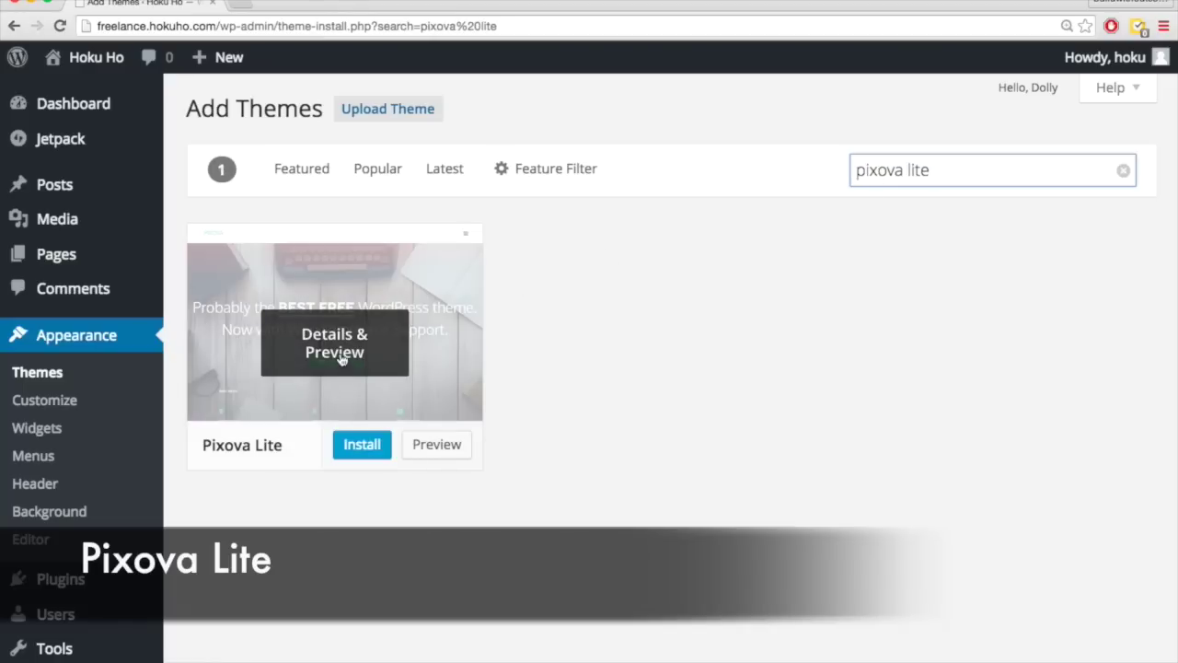
left_click(340, 359)
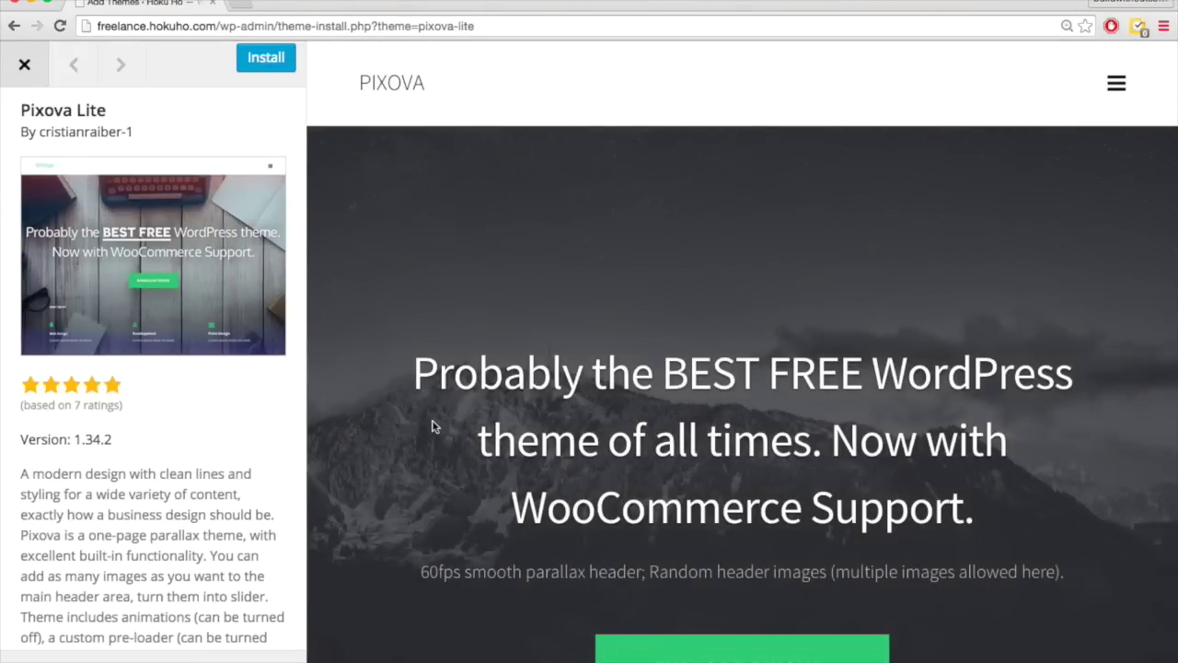
Scroll through the Pixova Lite demo preview, then install the theme.
scroll(433, 426, "down", 10)
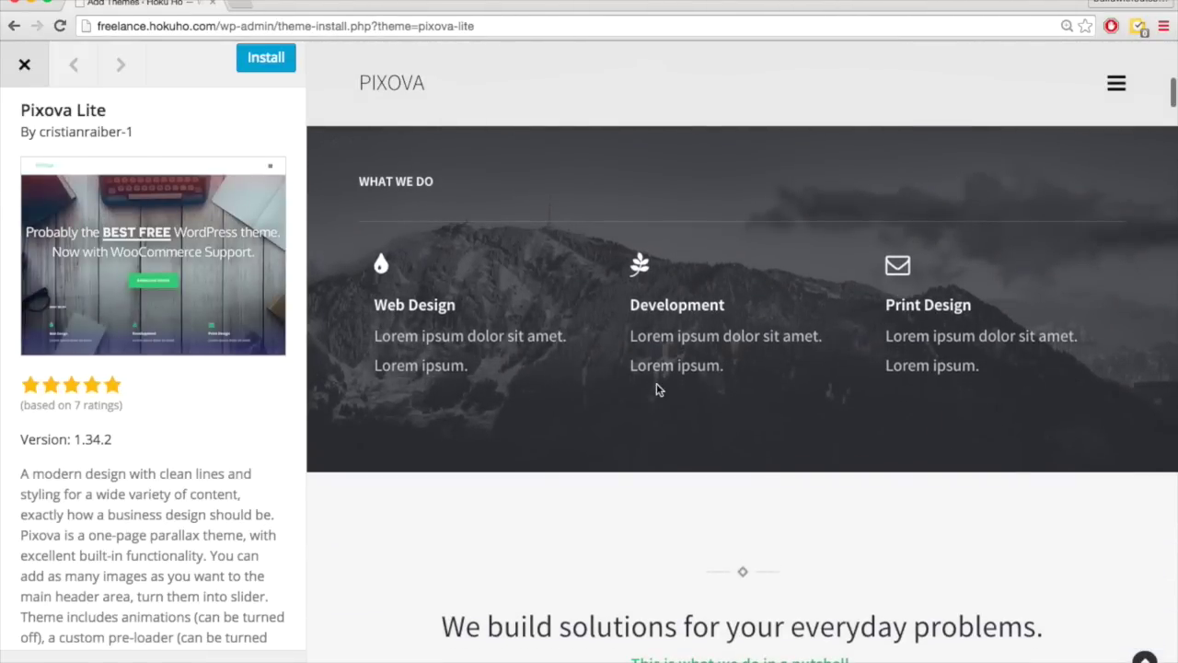
scroll(656, 390, "down", 15)
scroll(656, 389, "down", 12)
scroll(656, 389, "down", 12)
scroll(656, 390, "down", 12)
scroll(656, 390, "down", 3)
scroll(657, 390, "up", 8)
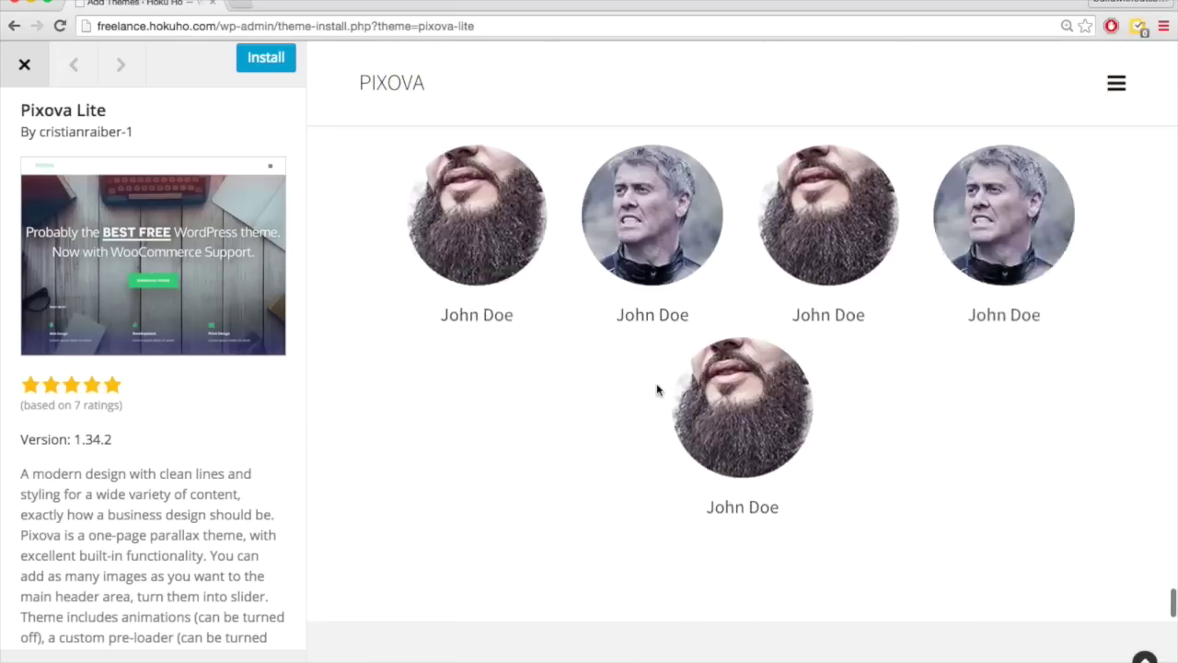
scroll(656, 389, "up", 2)
left_click(259, 64)
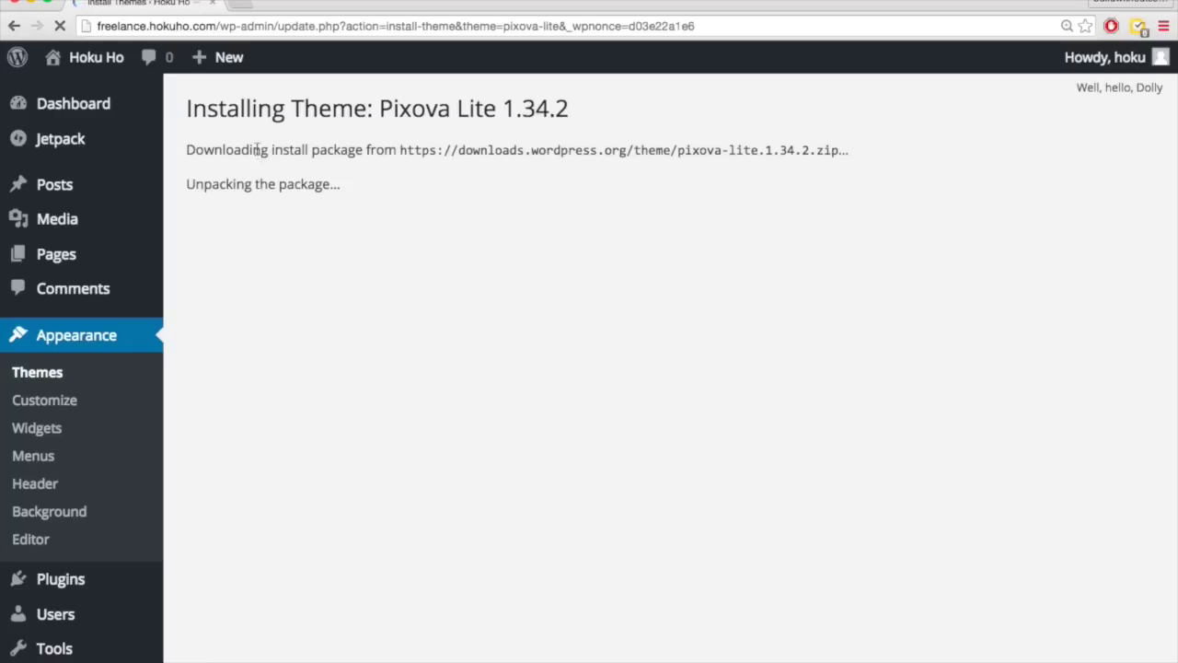
Activate Pixova Lite and browse the live homepage in its new design.
left_click(302, 286)
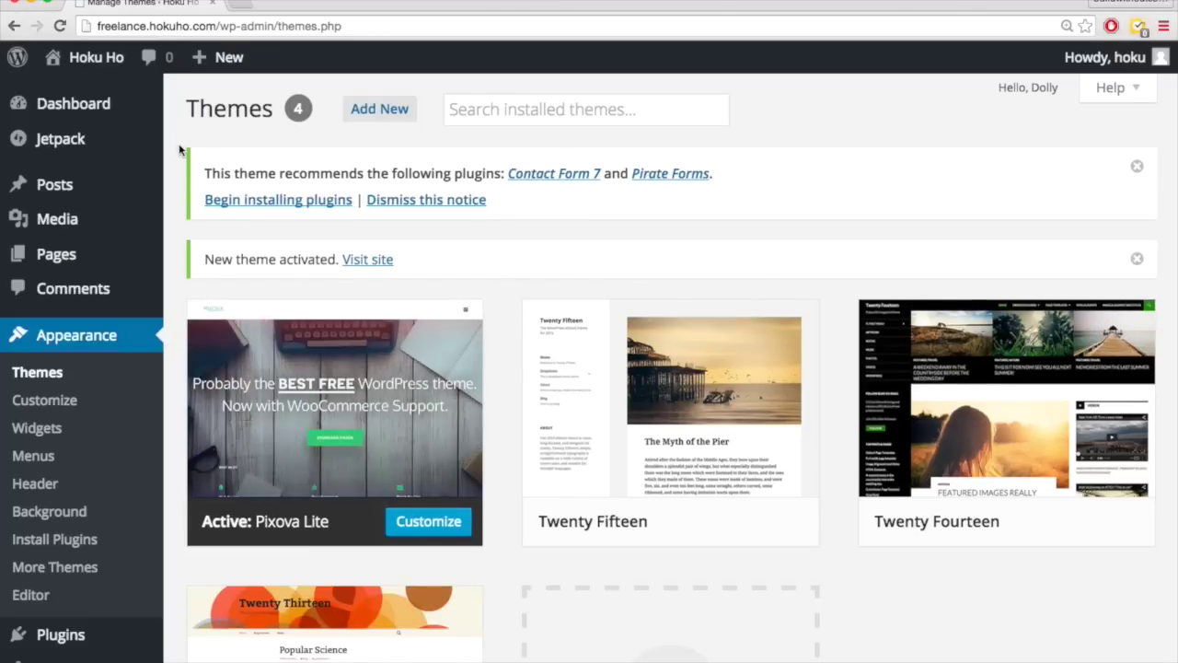
mouse_move(85, 55)
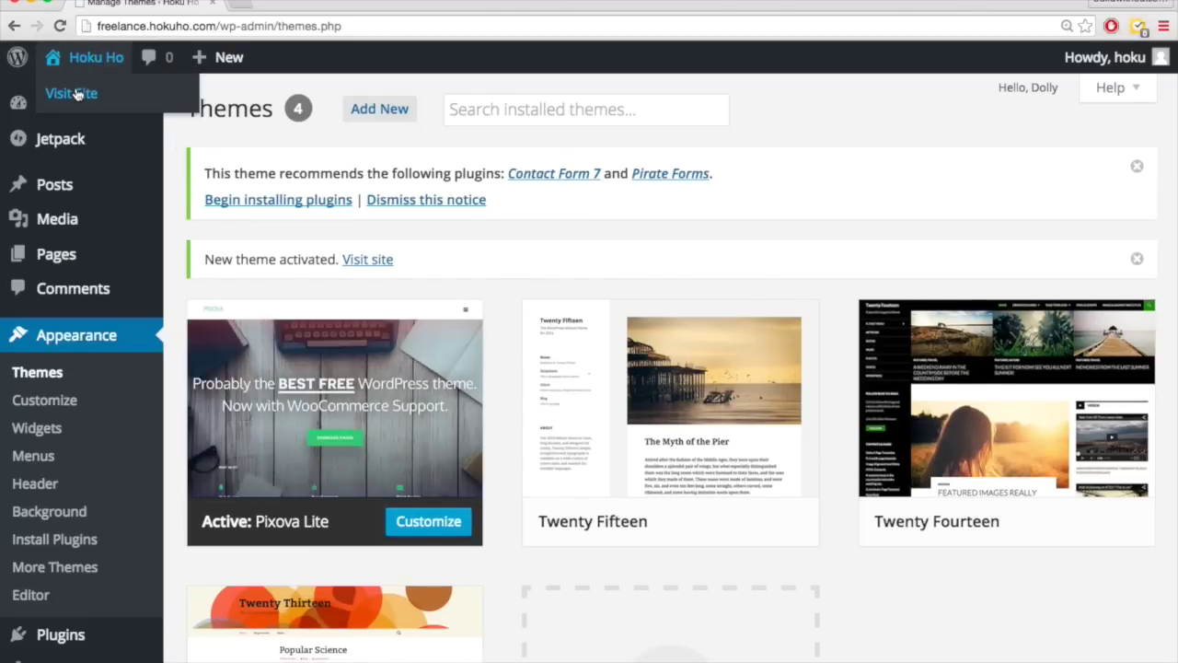
left_click(77, 94)
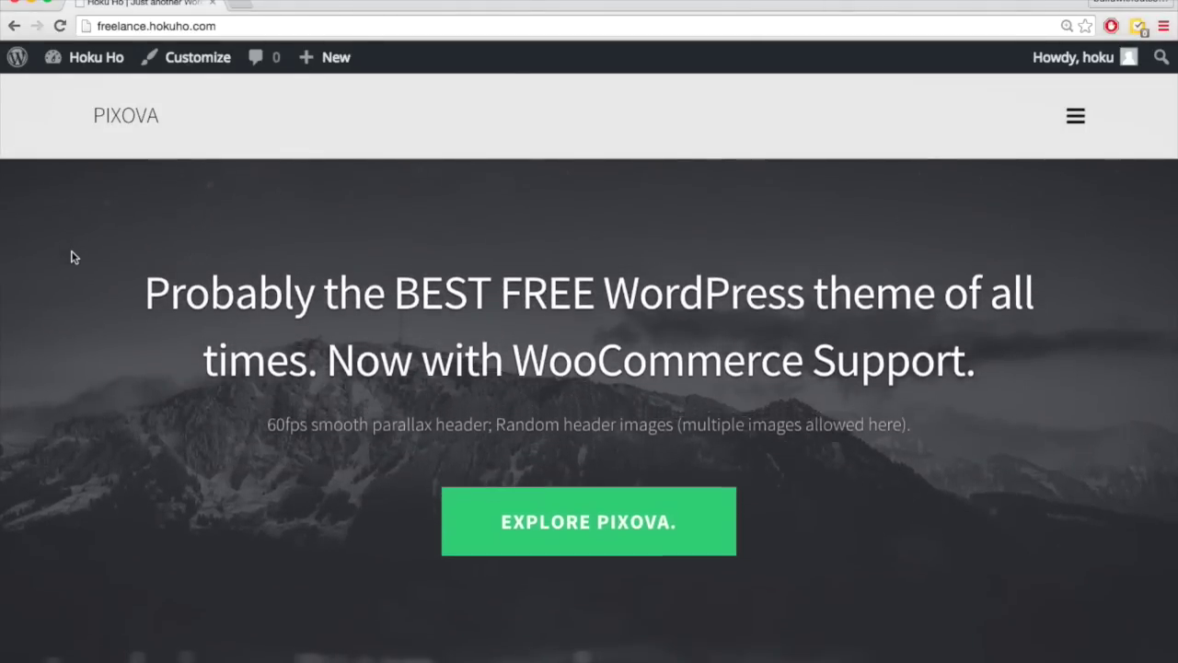
scroll(73, 258, "down", 5)
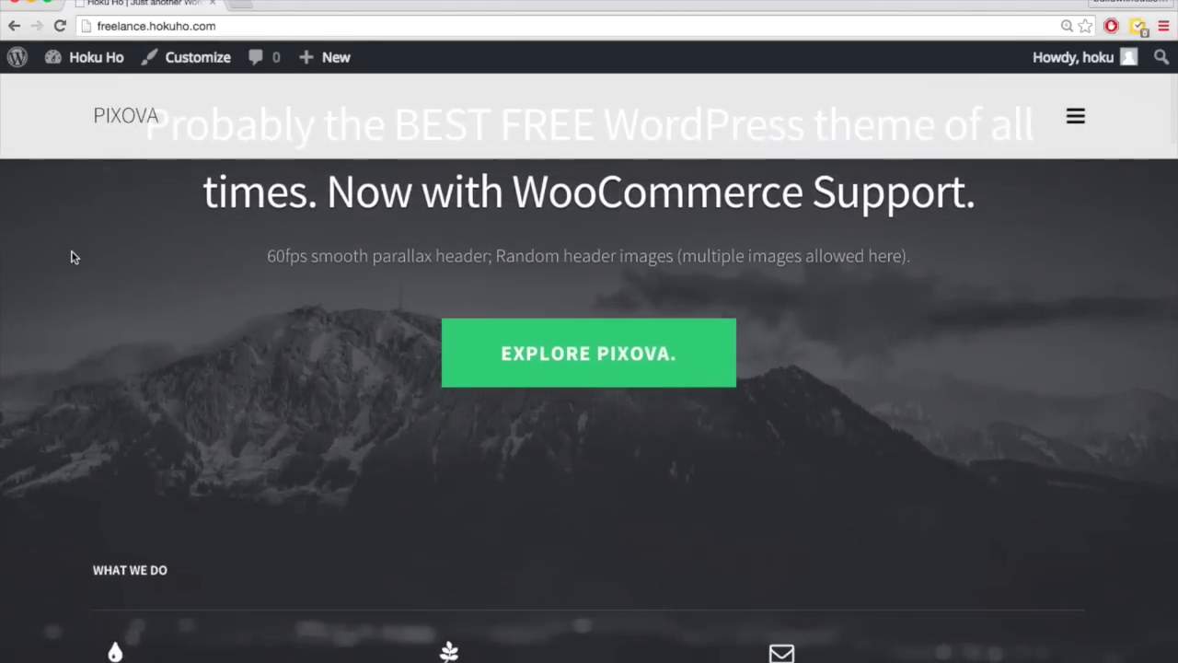
scroll(74, 258, "down", 3)
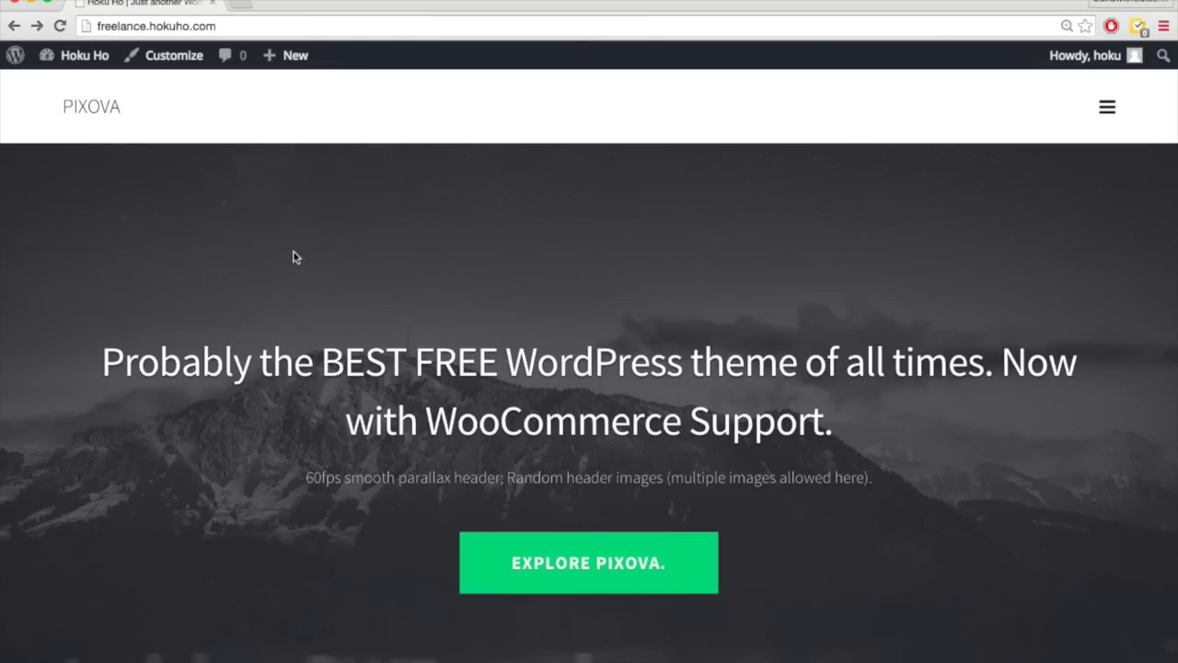
scroll(294, 257, "down", 4)
scroll(295, 257, "up", 4)
scroll(295, 257, "up", 1)
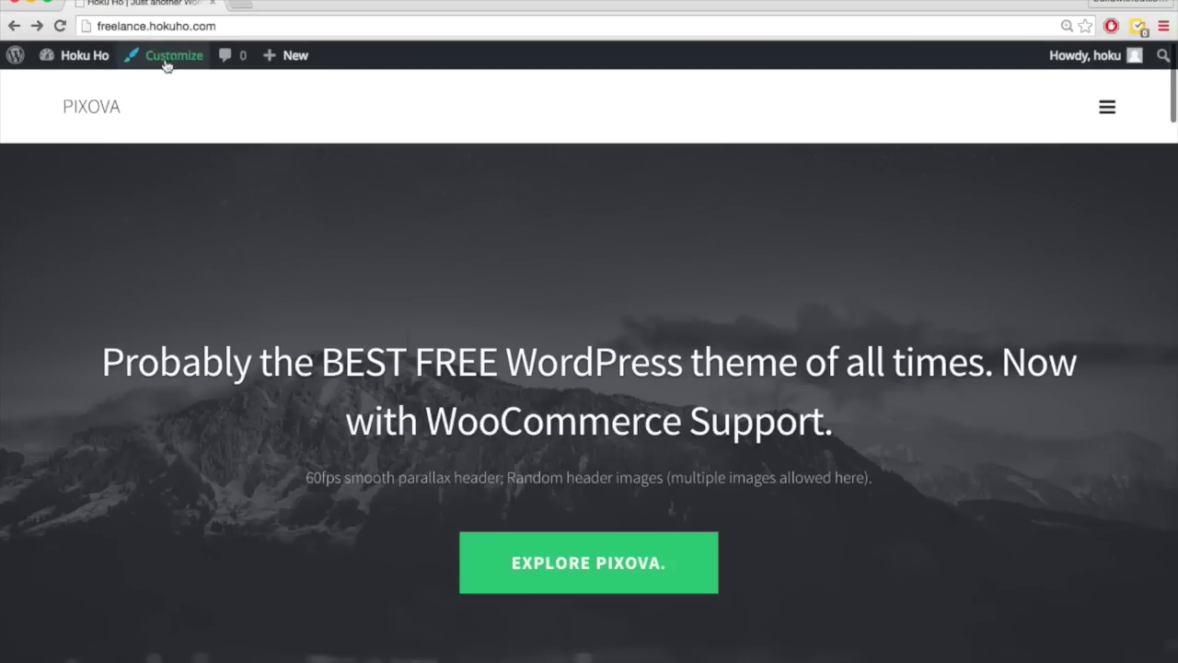
mouse_move(95, 60)
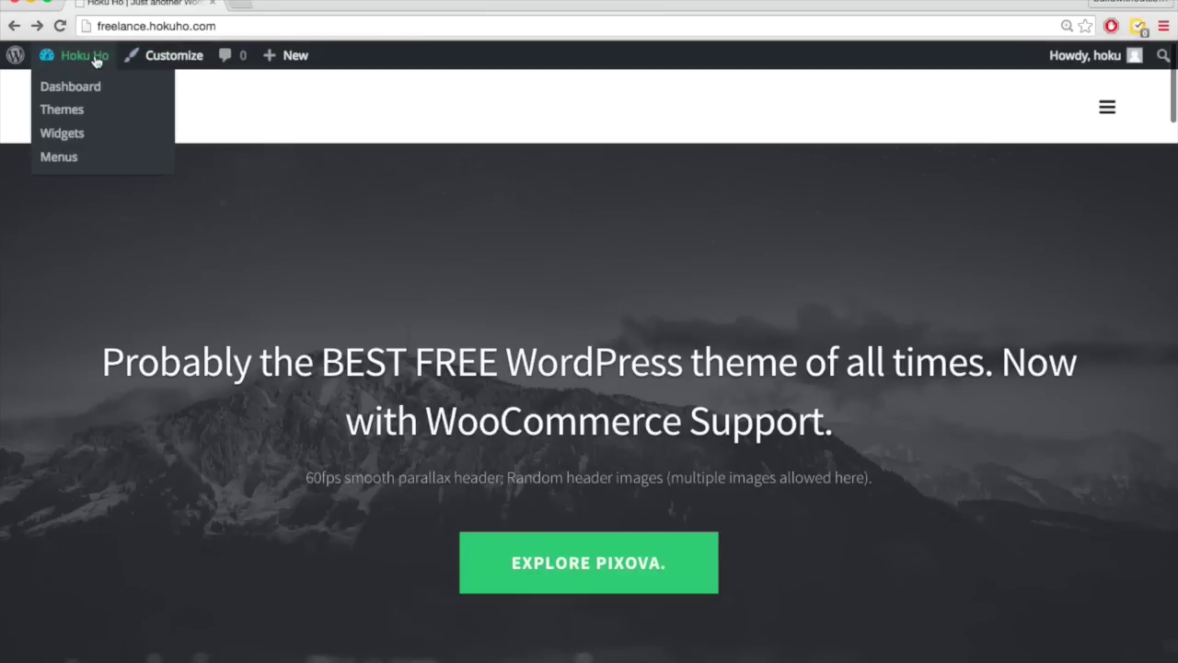
Open the dashboard in a new tab from the admin bar and launch Appearance > Customize.
left_click(94, 61, "shift+super")
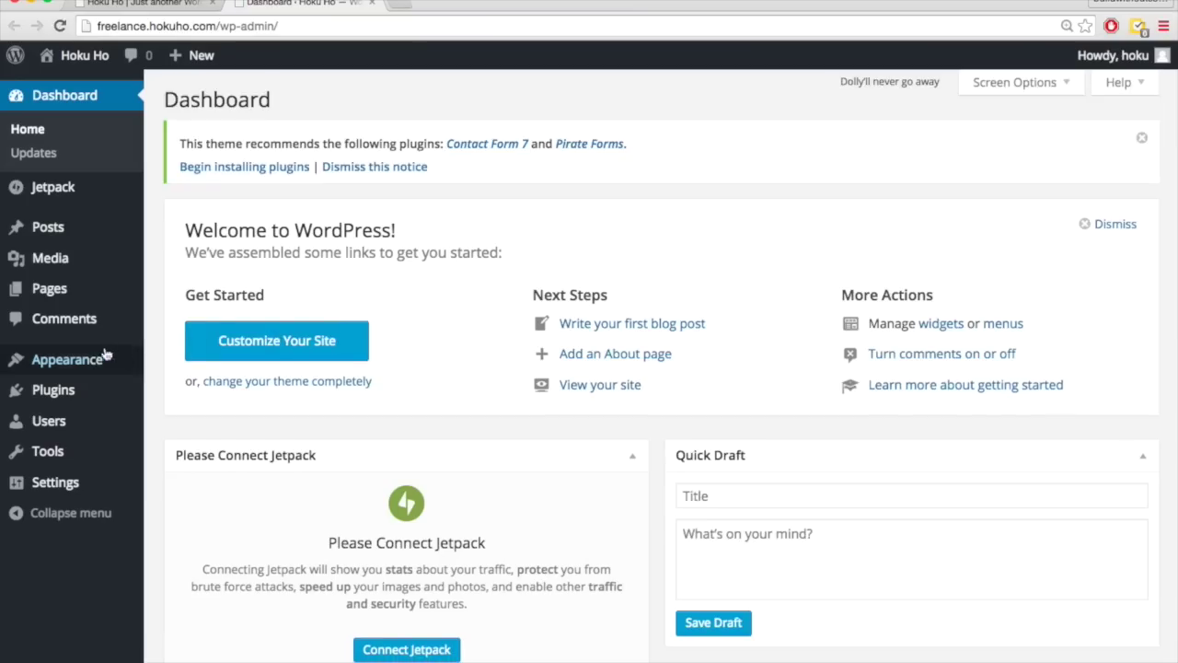
mouse_move(83, 361)
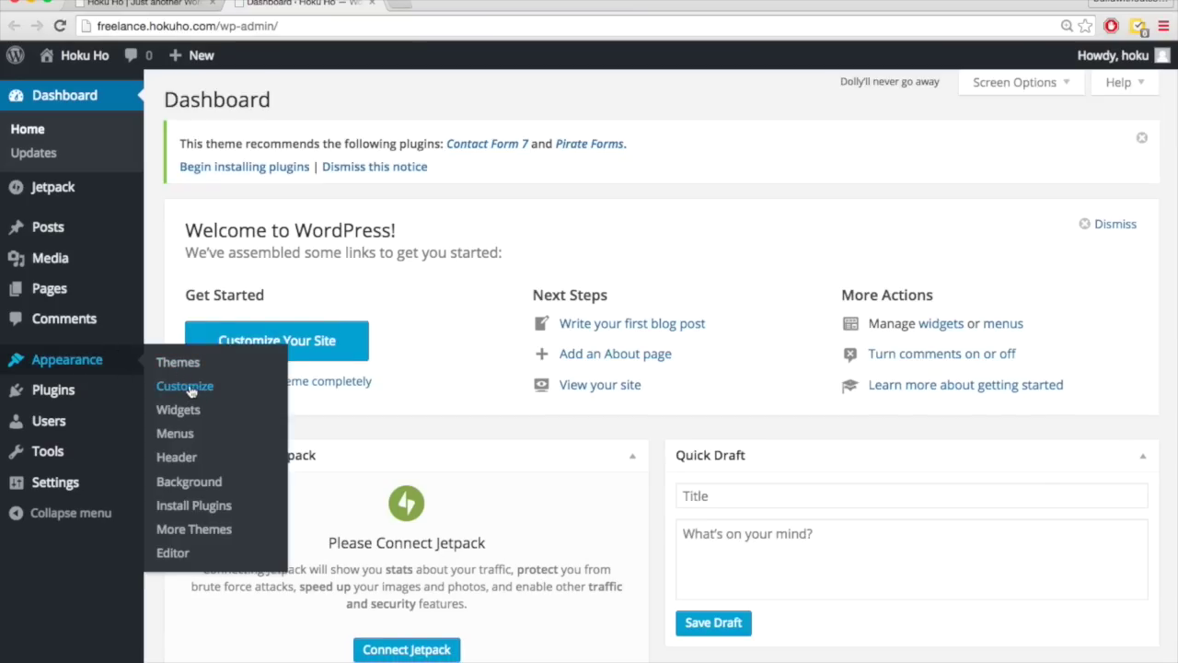
left_click(185, 387)
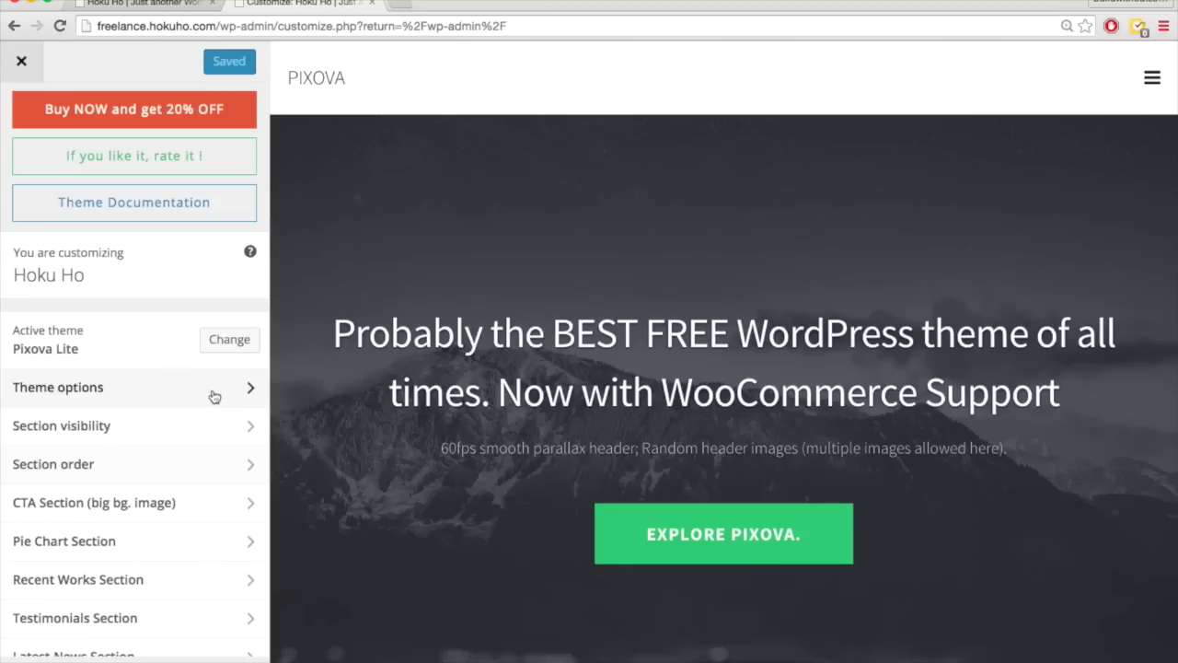
Replace the company name 'Pixova' with 'Hoku Ho' in Theme options > General.
left_click(221, 396)
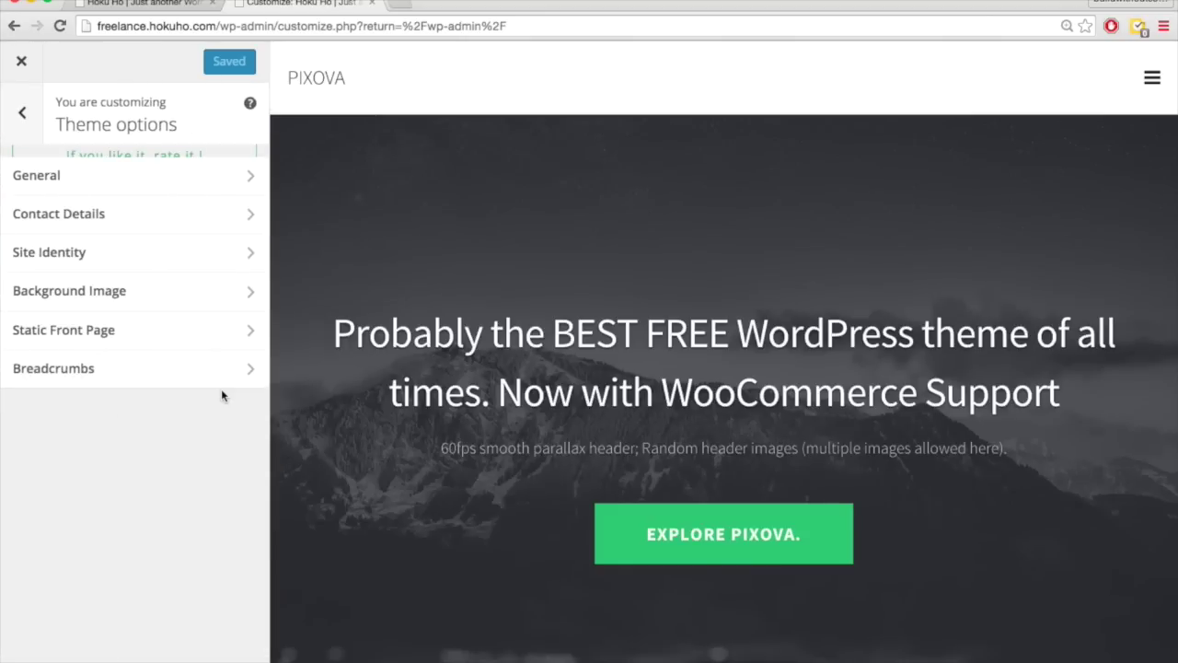
left_click(192, 179)
left_click(111, 223)
double_click(110, 223)
left_click(110, 223)
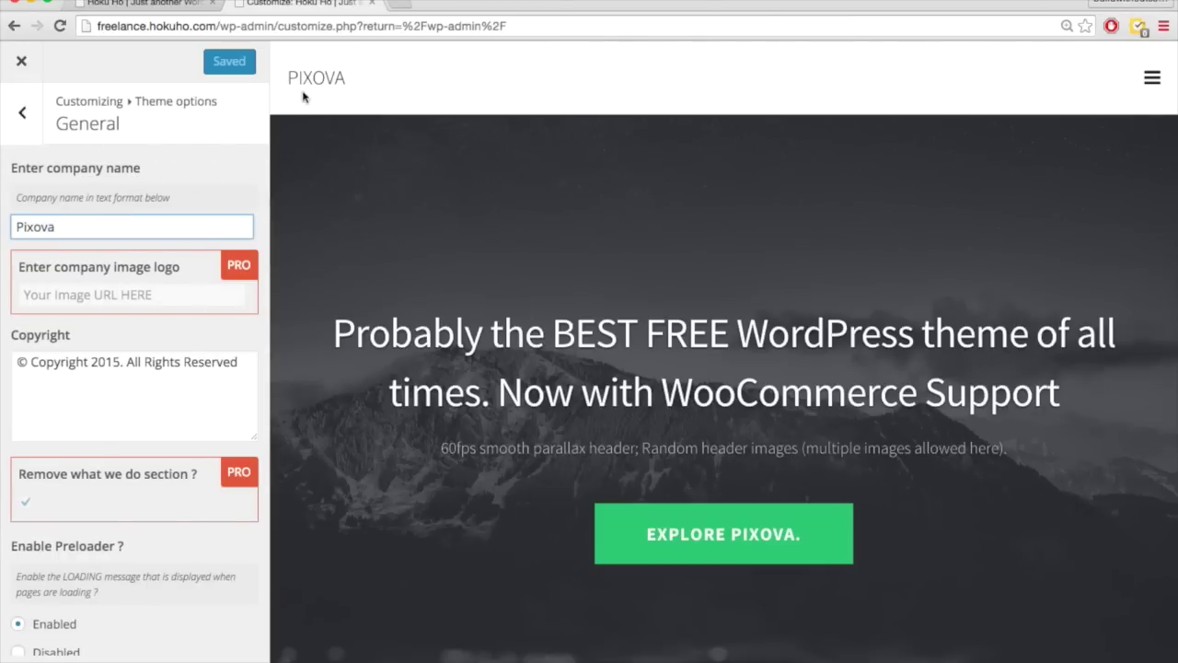
double_click(82, 232)
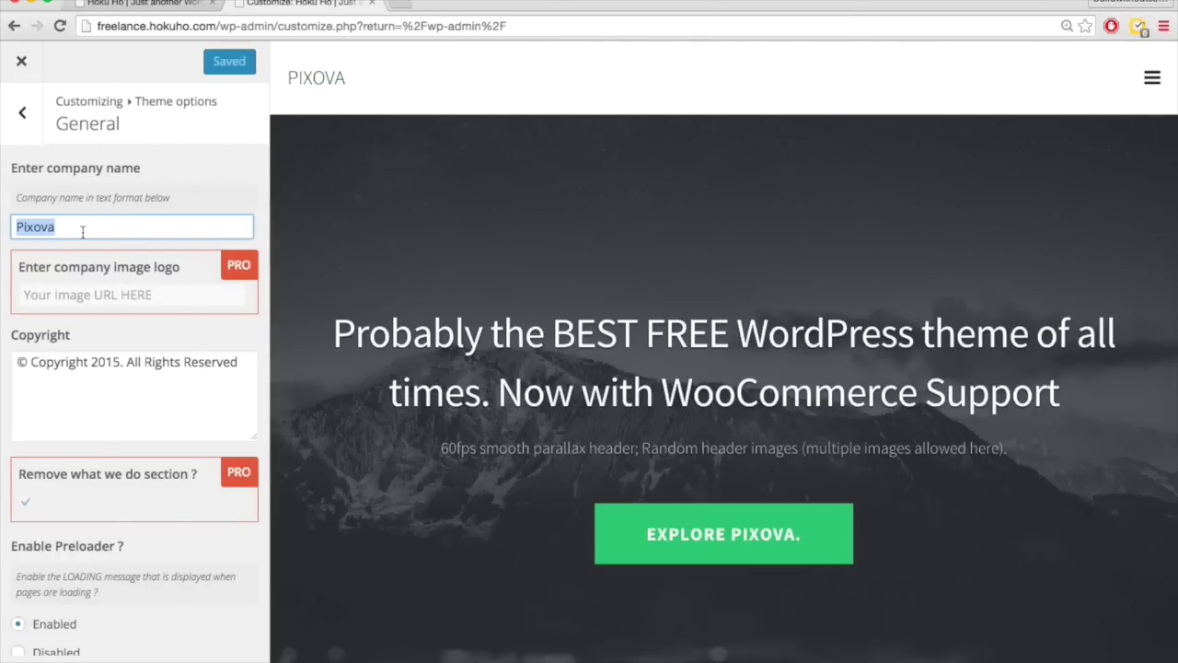
left_click(96, 226)
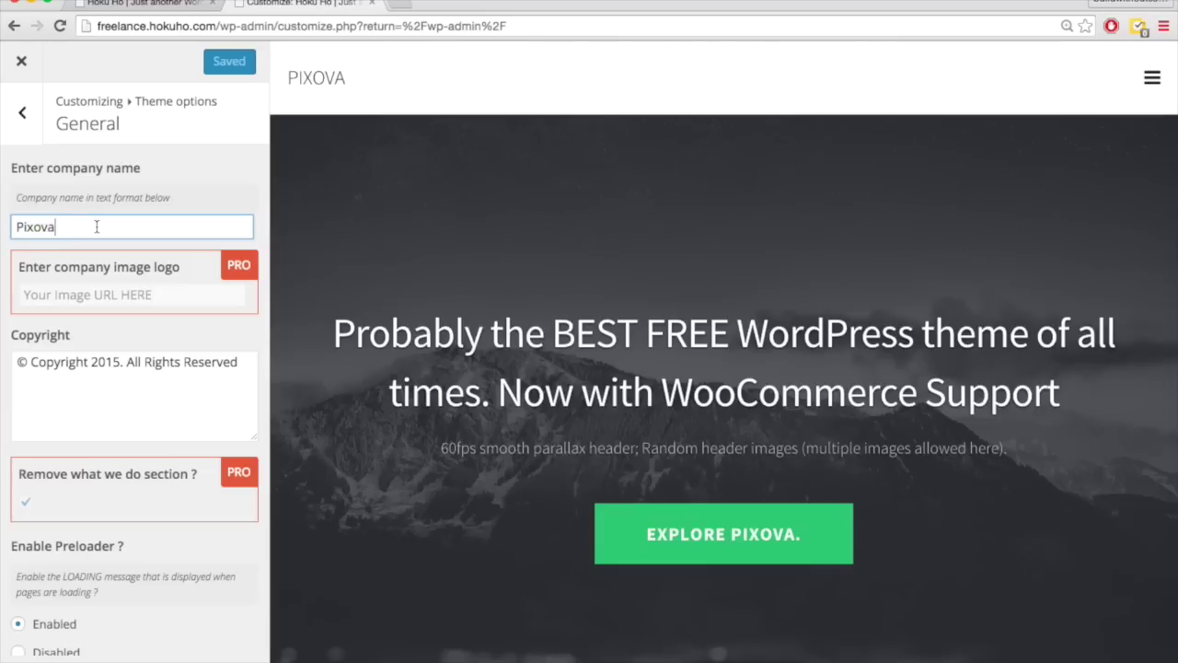
double_click(32, 226)
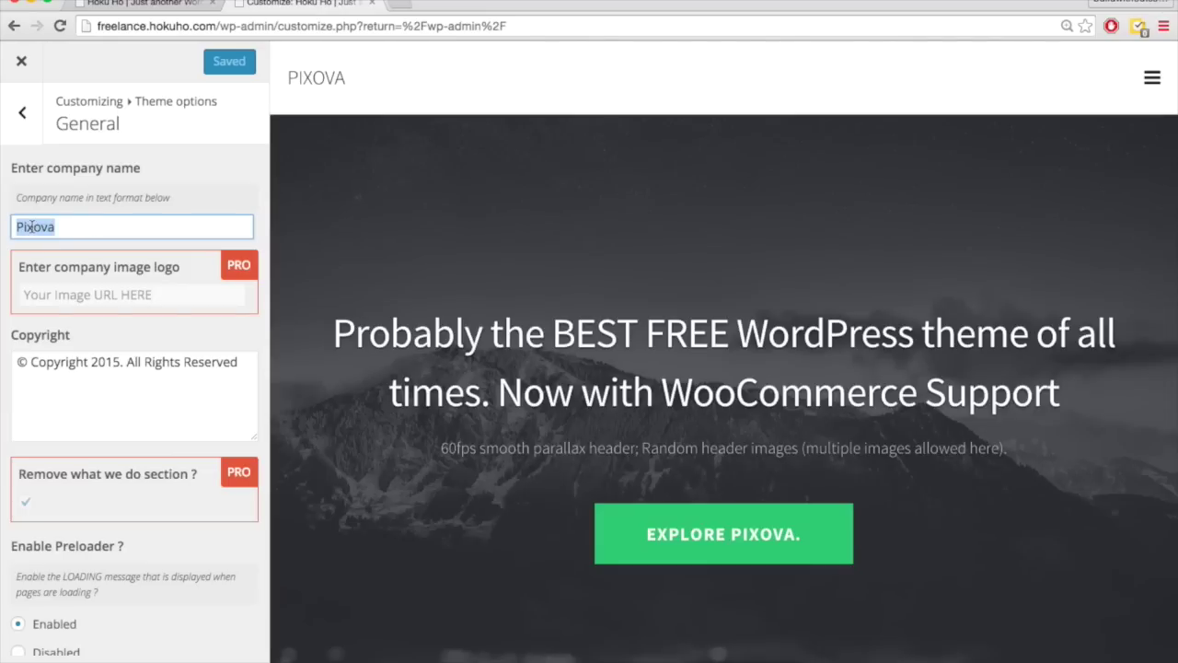
type("Hoku Ho")
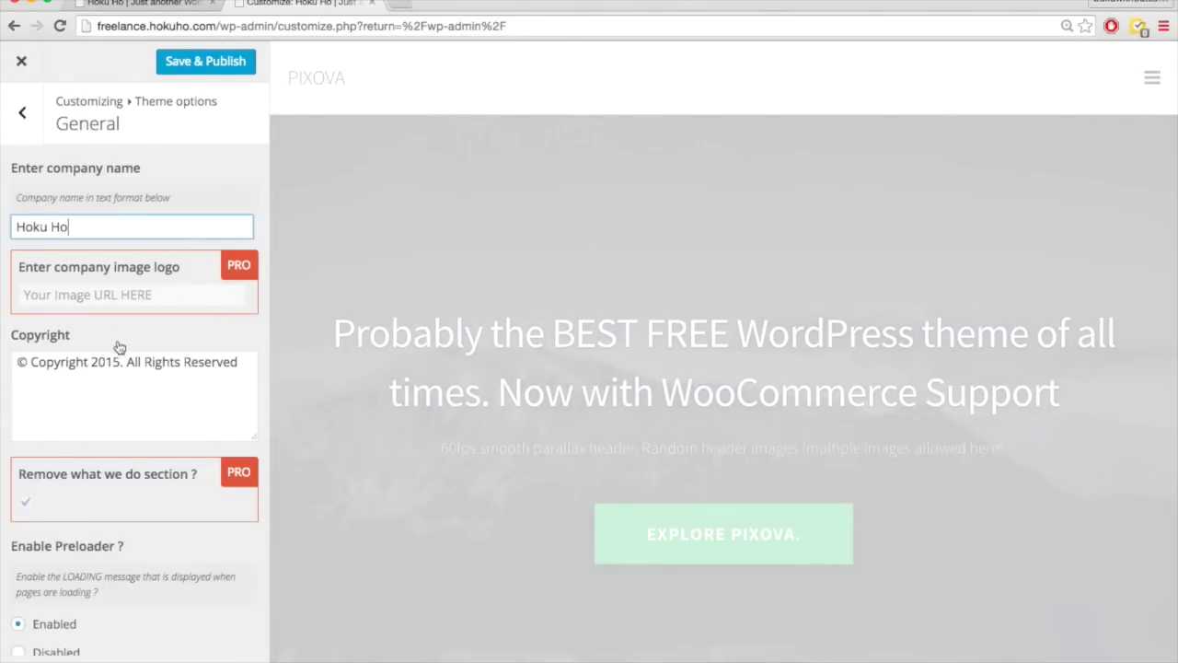
left_click(108, 378)
Reload the live site tab to check the new company name.
scroll(155, 381, "down", 5)
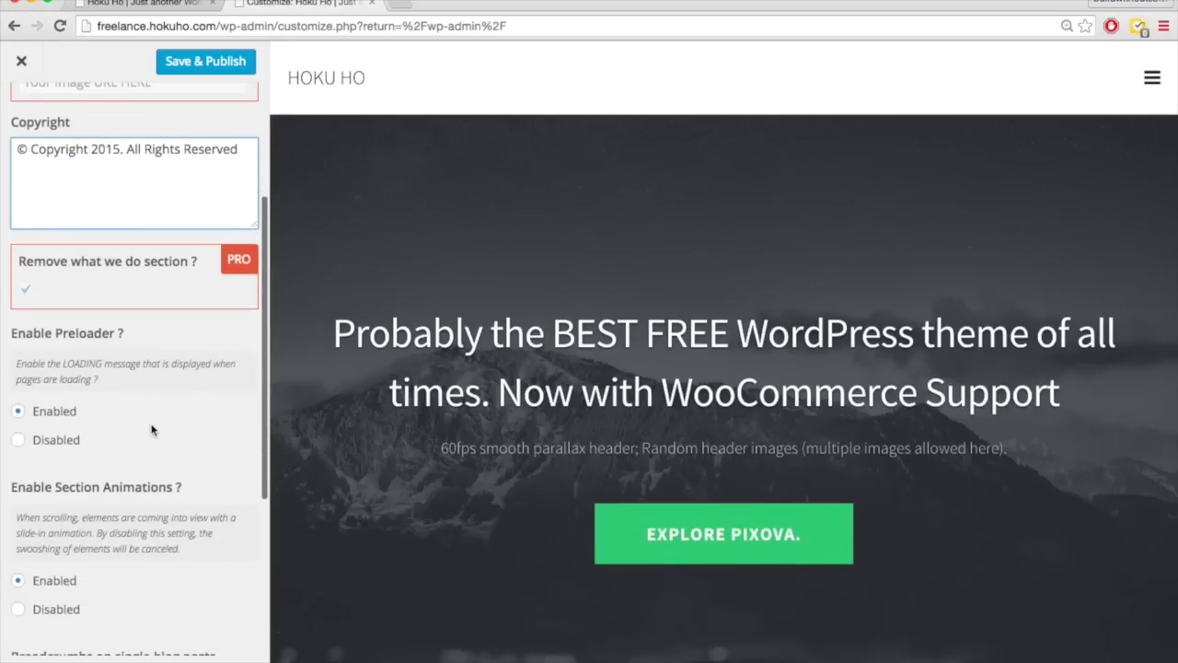
key("ctrl+shift+Tab")
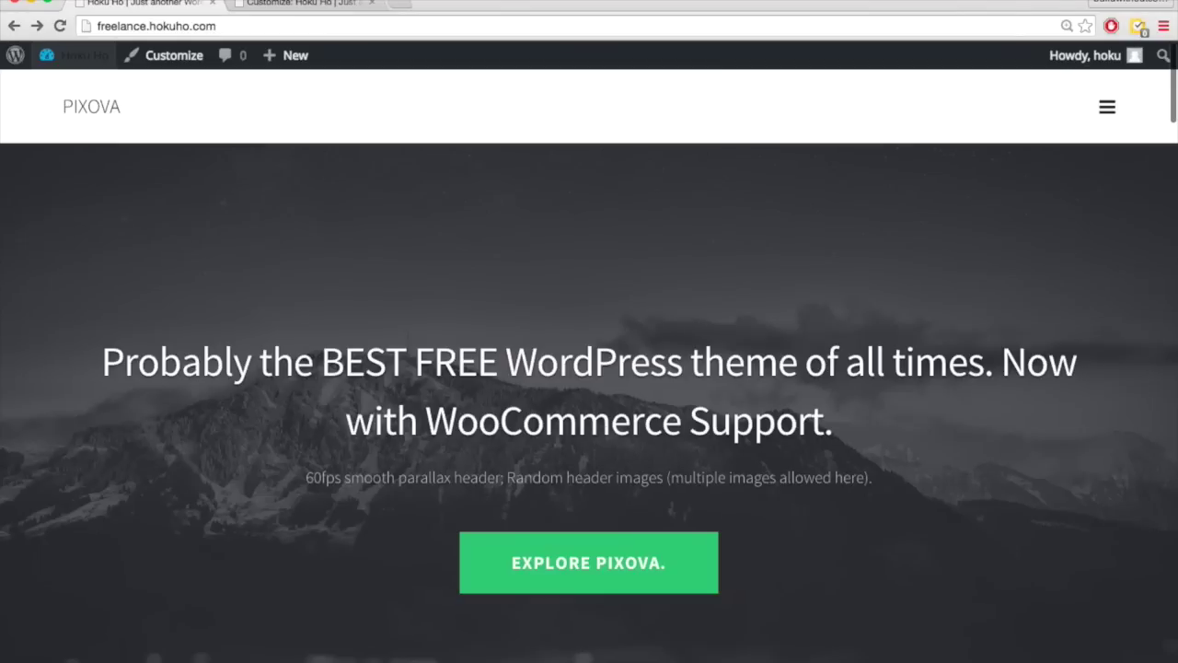
key("super+r")
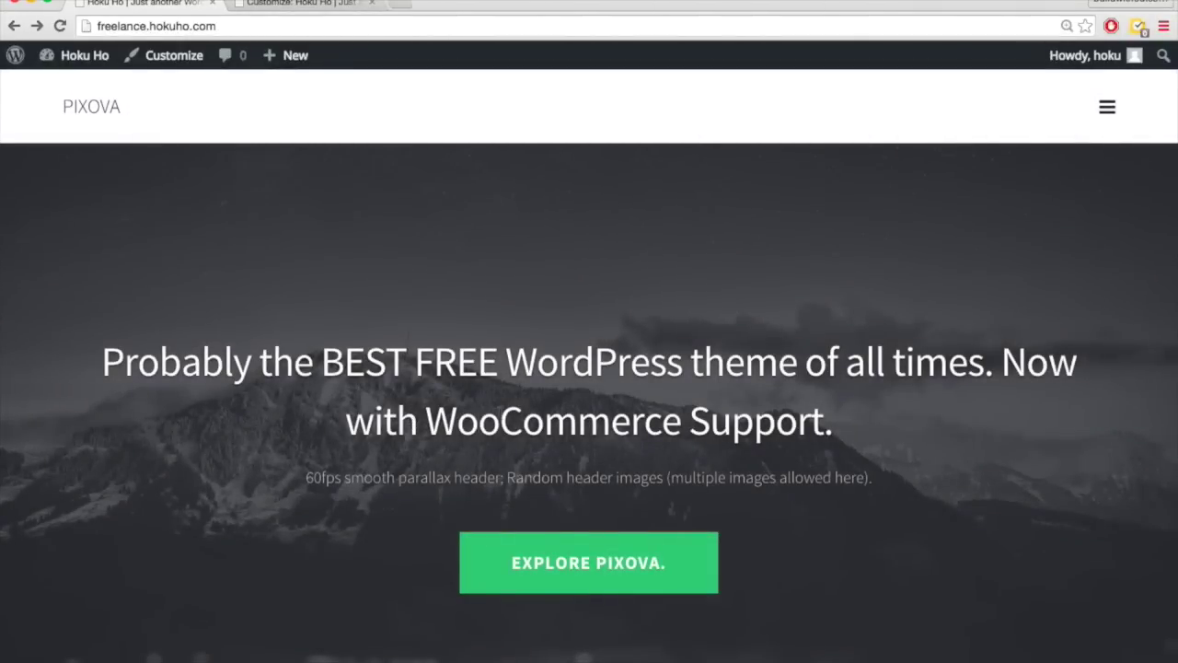
Highlight the PIXOVA hero headline on the reloaded live homepage to check it.
triple_click(313, 349)
left_click(232, 541)
triple_click(452, 367)
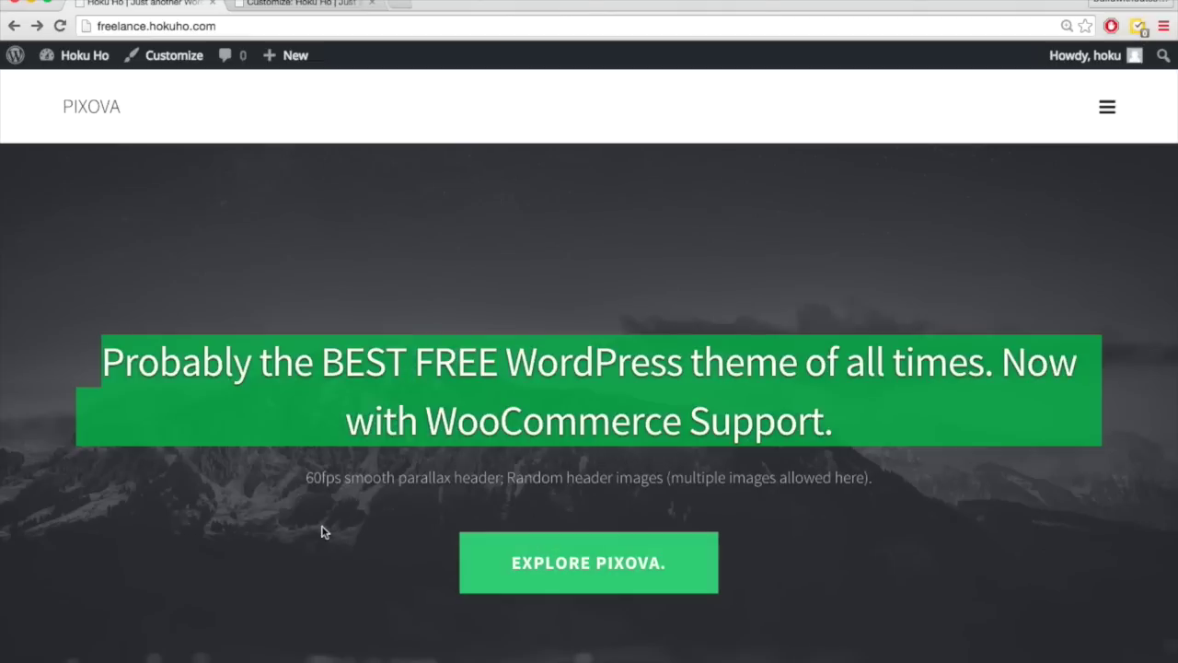
left_click(320, 531)
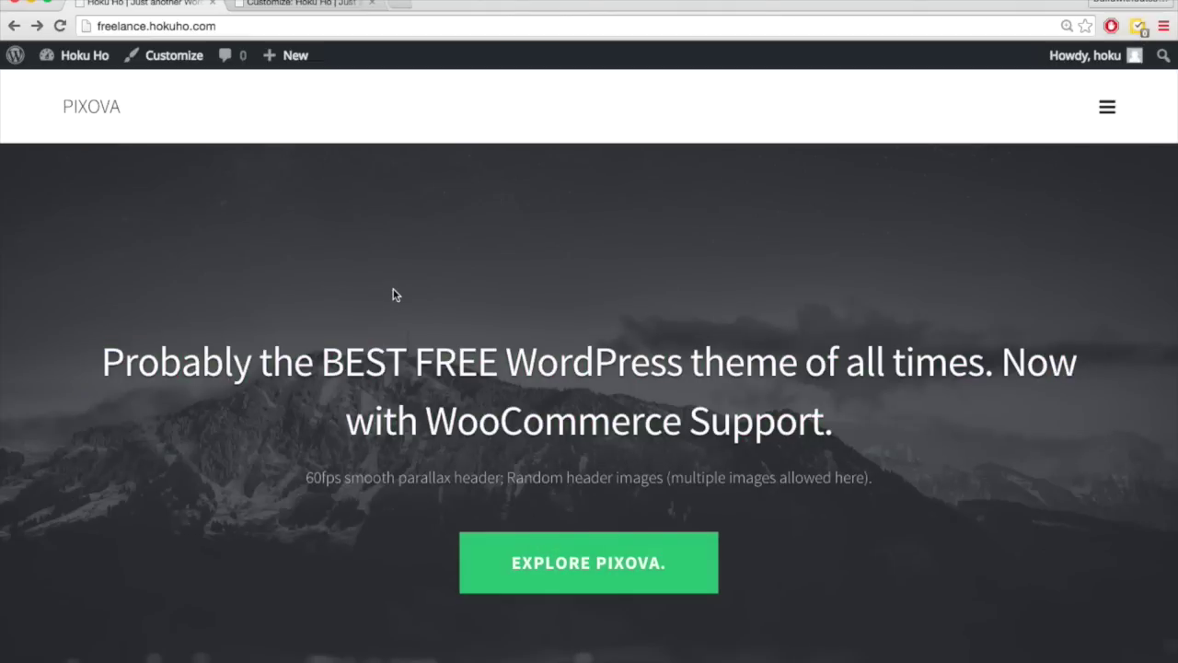
Compare the live headline with the Customizer, then return to the Customizer showing HOKU HO.
key("ctrl+Tab")
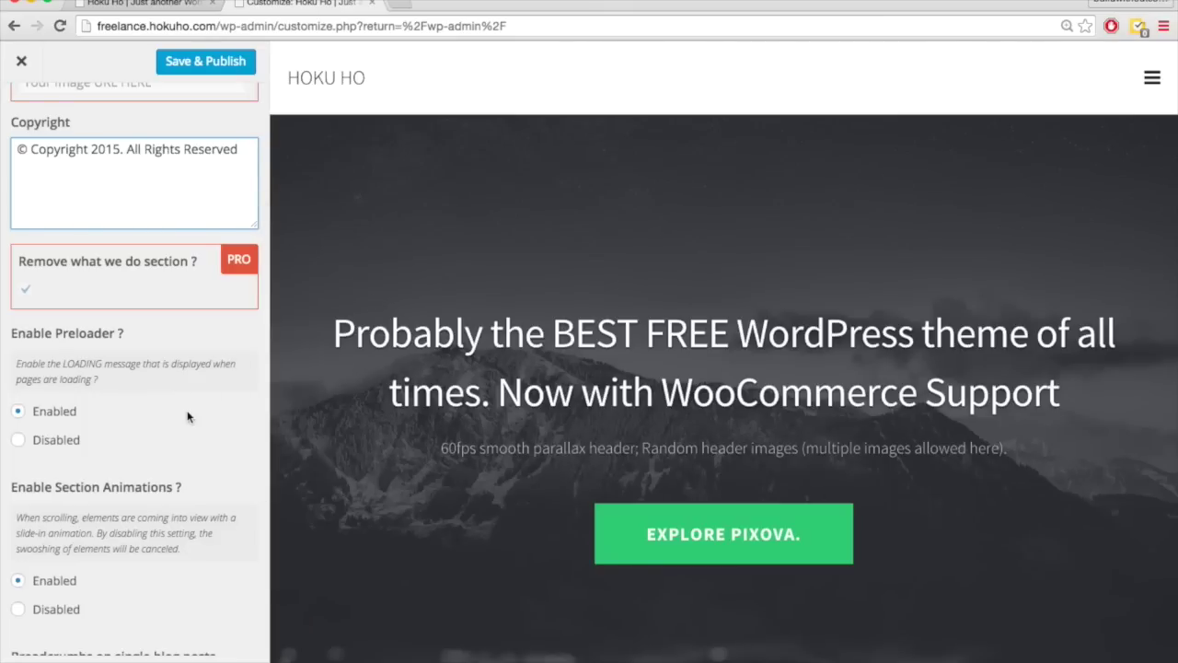
key("ctrl+shift+Tab")
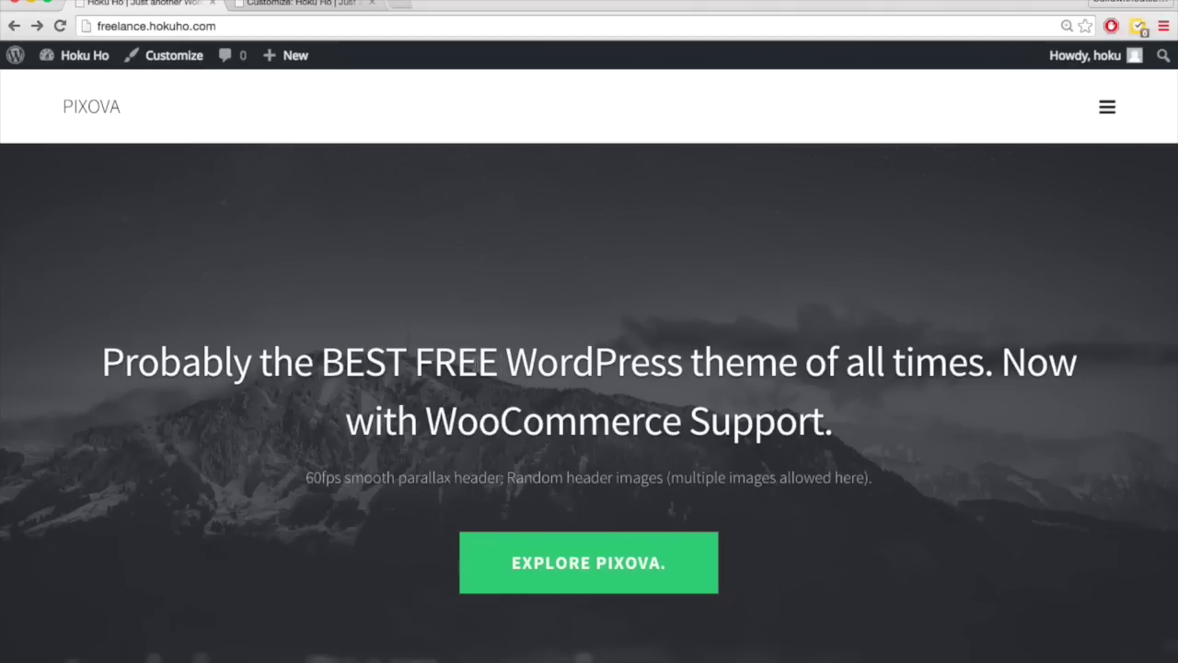
double_click(475, 364)
triple_click(476, 363)
left_click(500, 403)
key("ctrl+Tab")
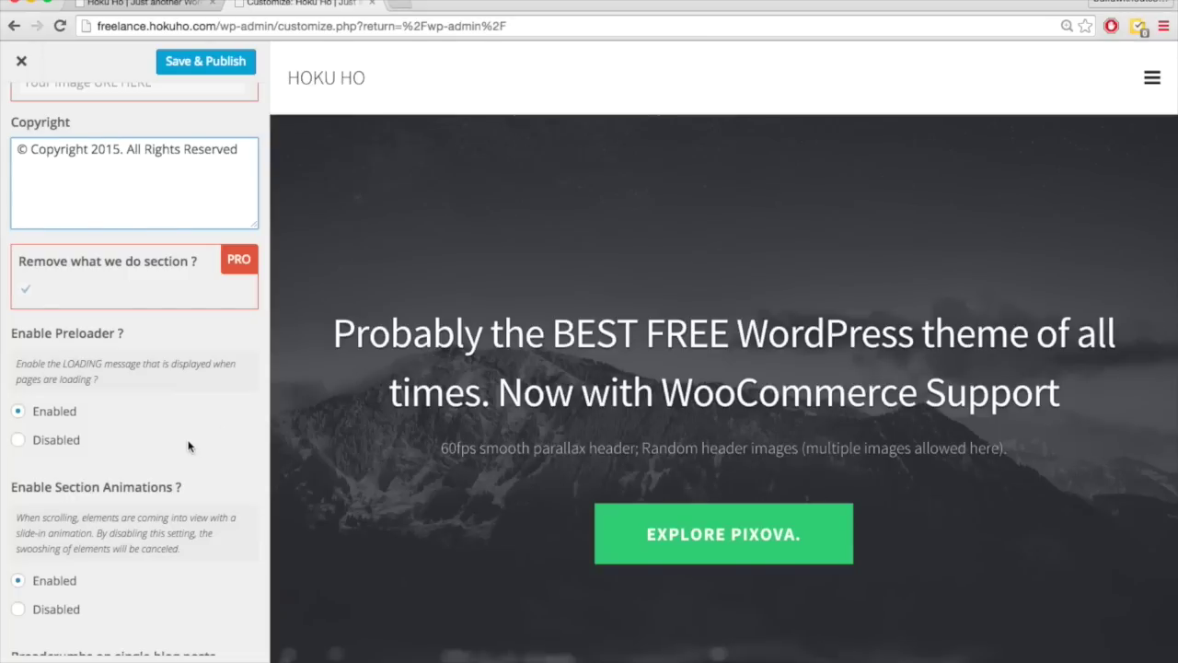
Set Enable Preloader to Disabled in the general theme options.
left_click(25, 444)
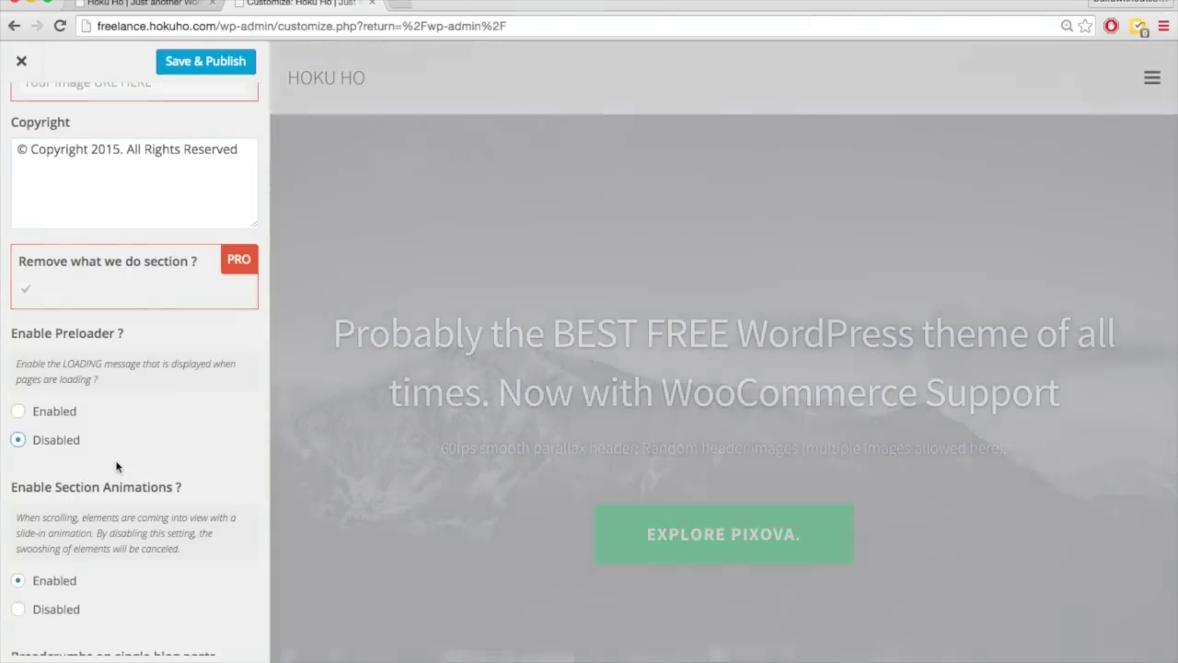
scroll(116, 467, "down", 1)
scroll(116, 467, "down", 1)
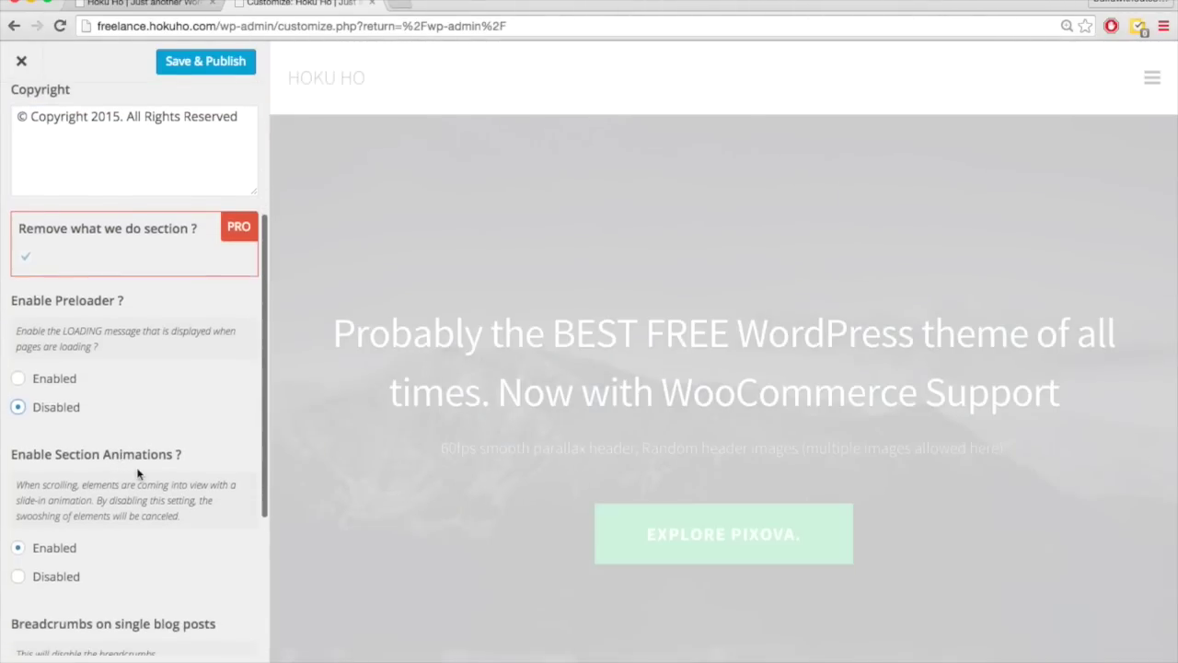
scroll(139, 473, "down", 5)
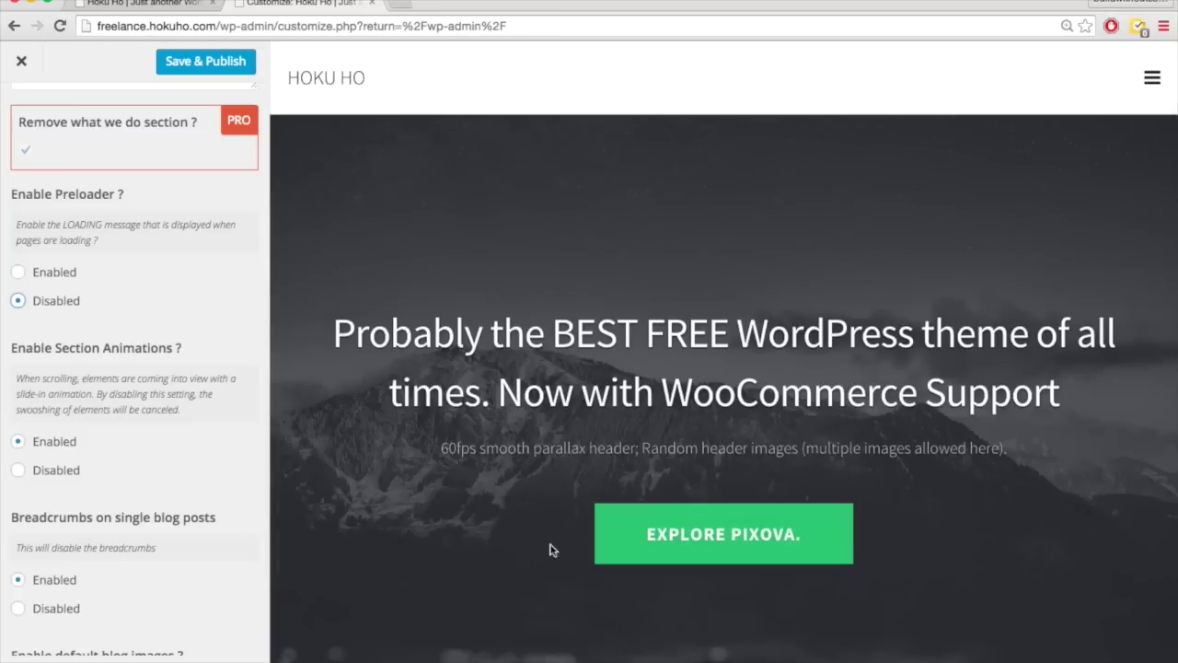
scroll(485, 498, "down", 7)
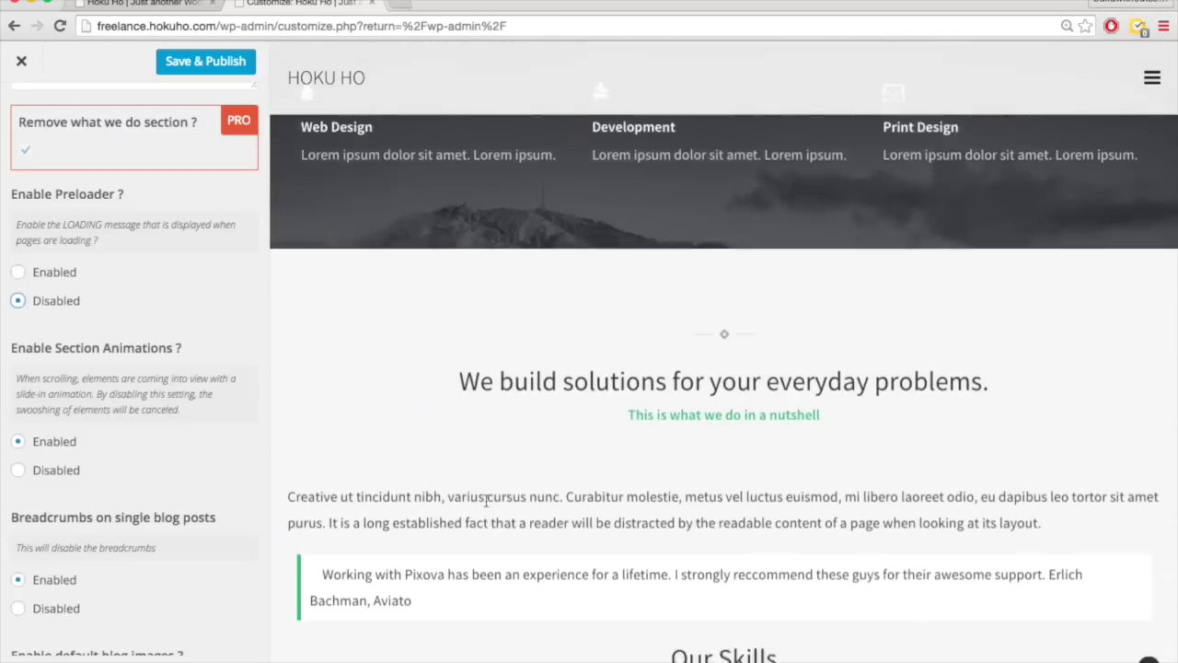
scroll(485, 499, "down", 2)
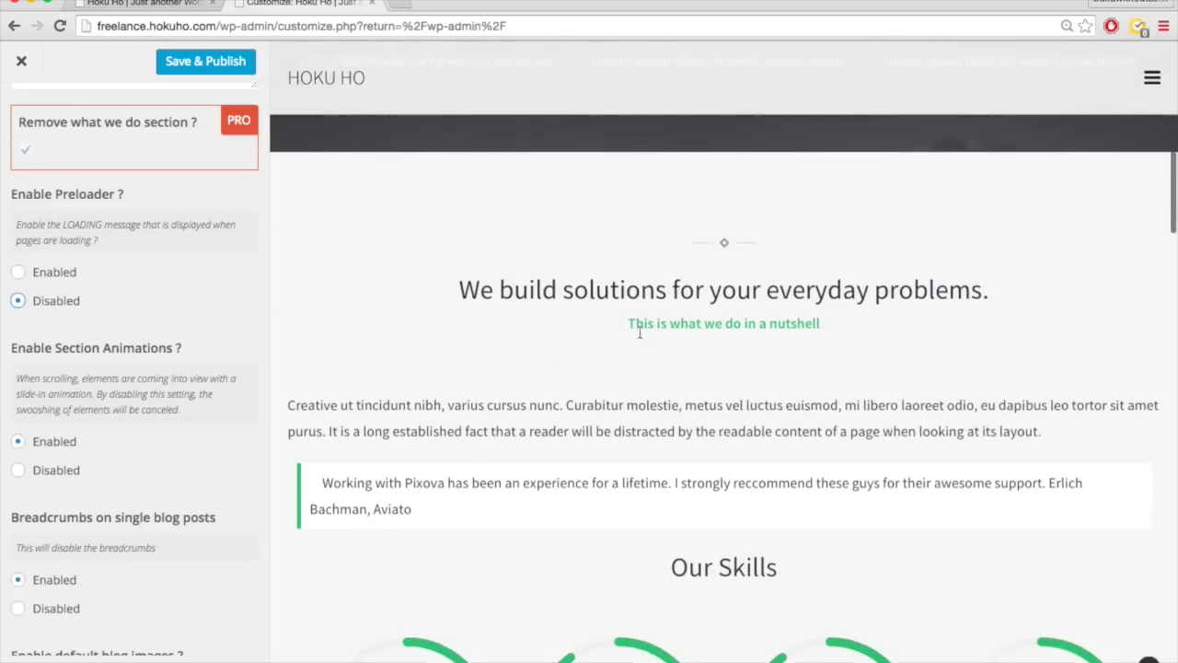
scroll(639, 337, "up", 9)
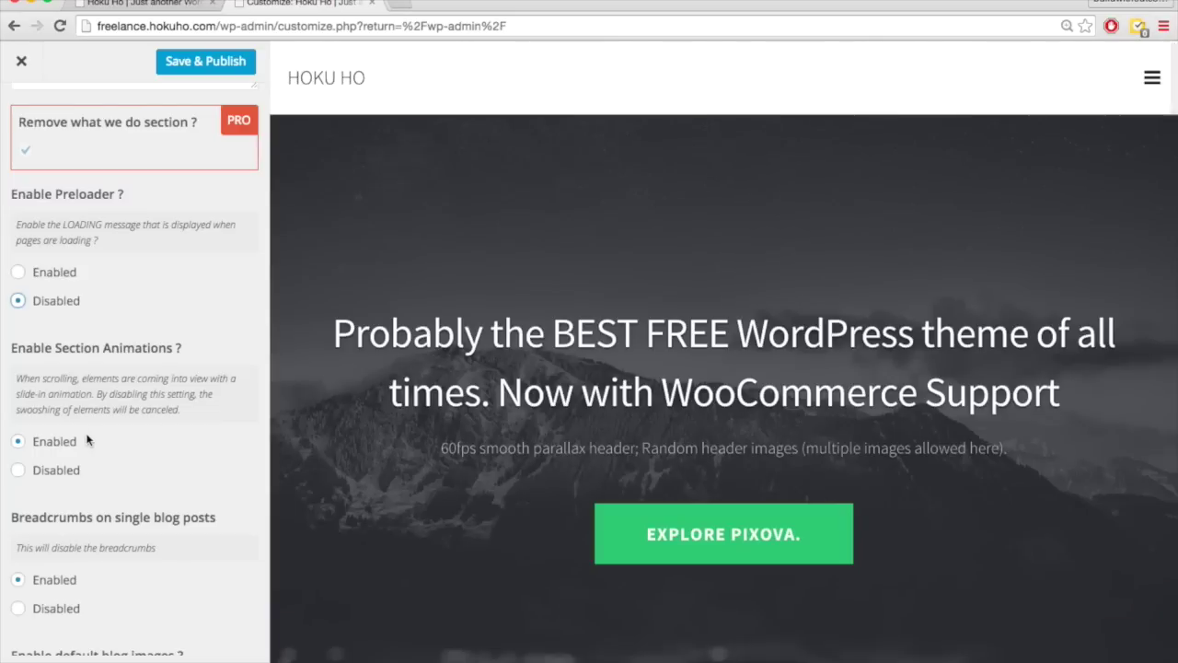
scroll(87, 440, "down", 2)
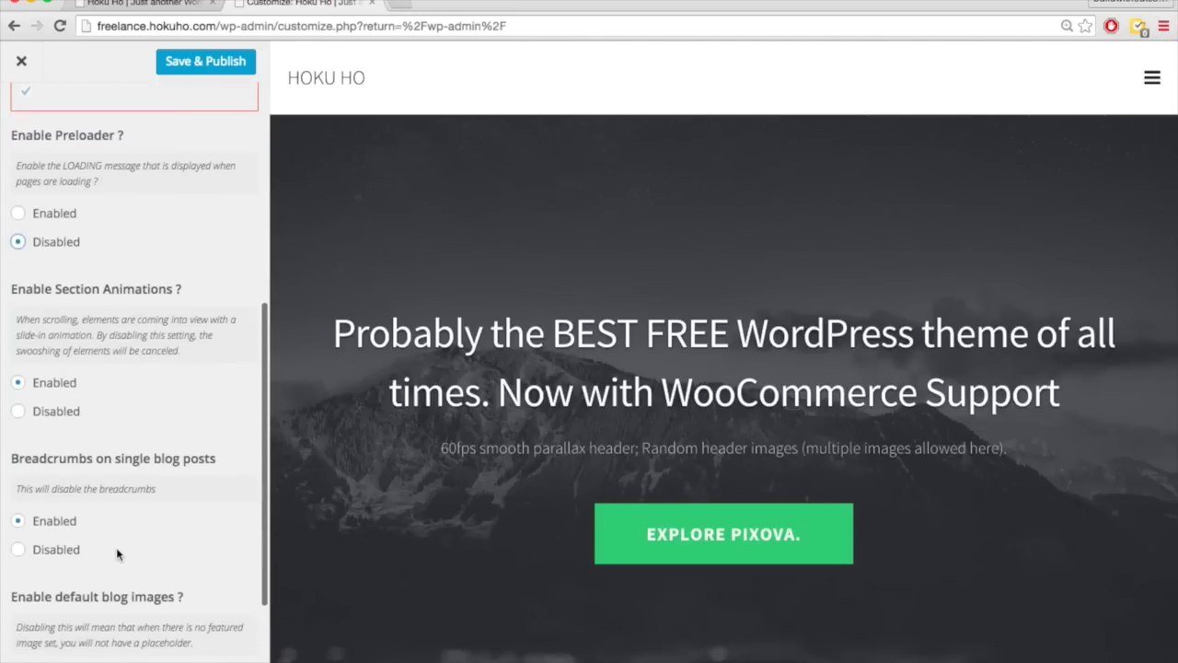
Show the single 'Hello world!' post in the Customizer preview.
scroll(117, 551, "down", 2)
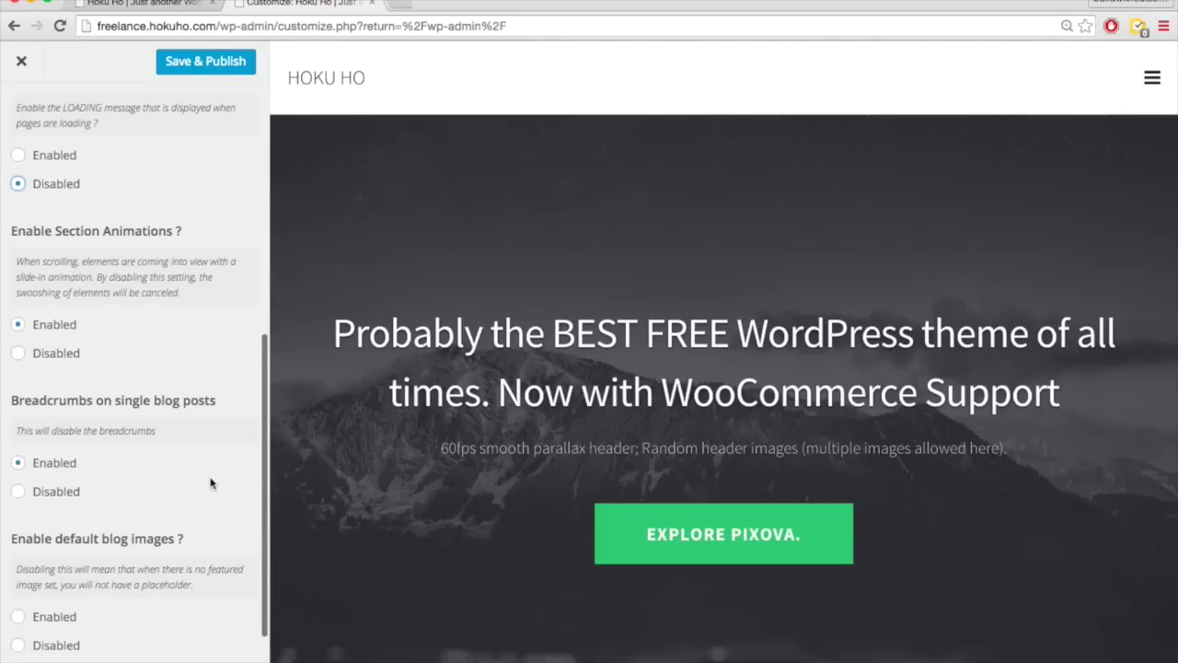
scroll(443, 536, "down", 5)
scroll(442, 536, "down", 10)
scroll(442, 532, "up", 3)
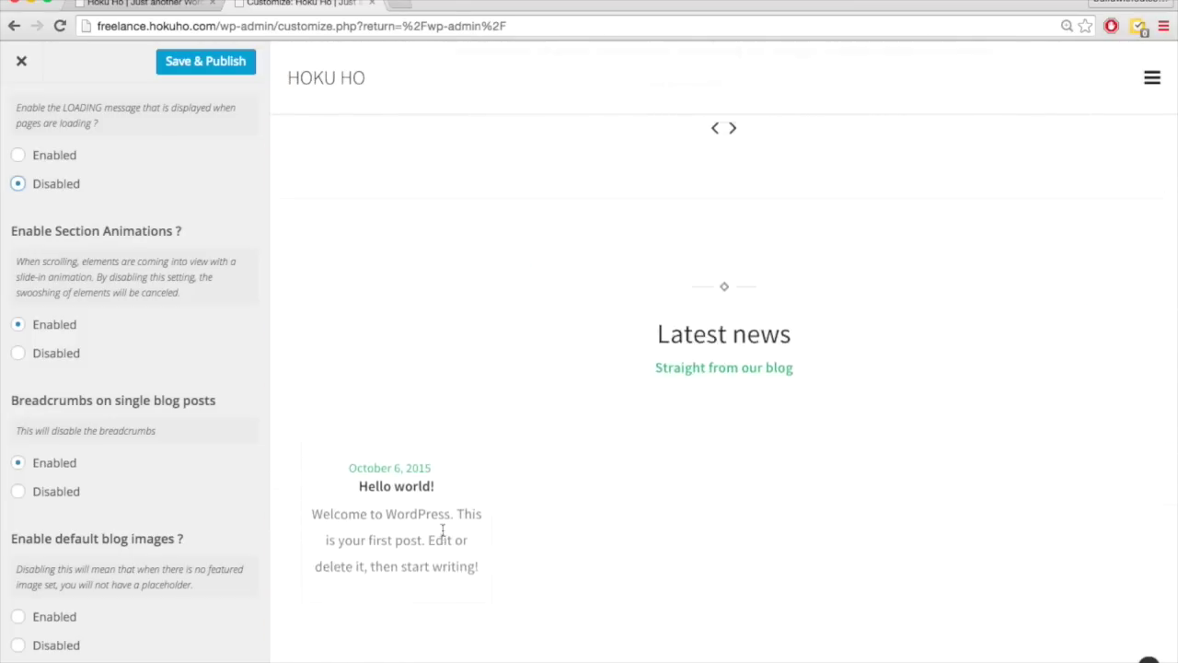
scroll(443, 529, "up", 1)
left_click(405, 528)
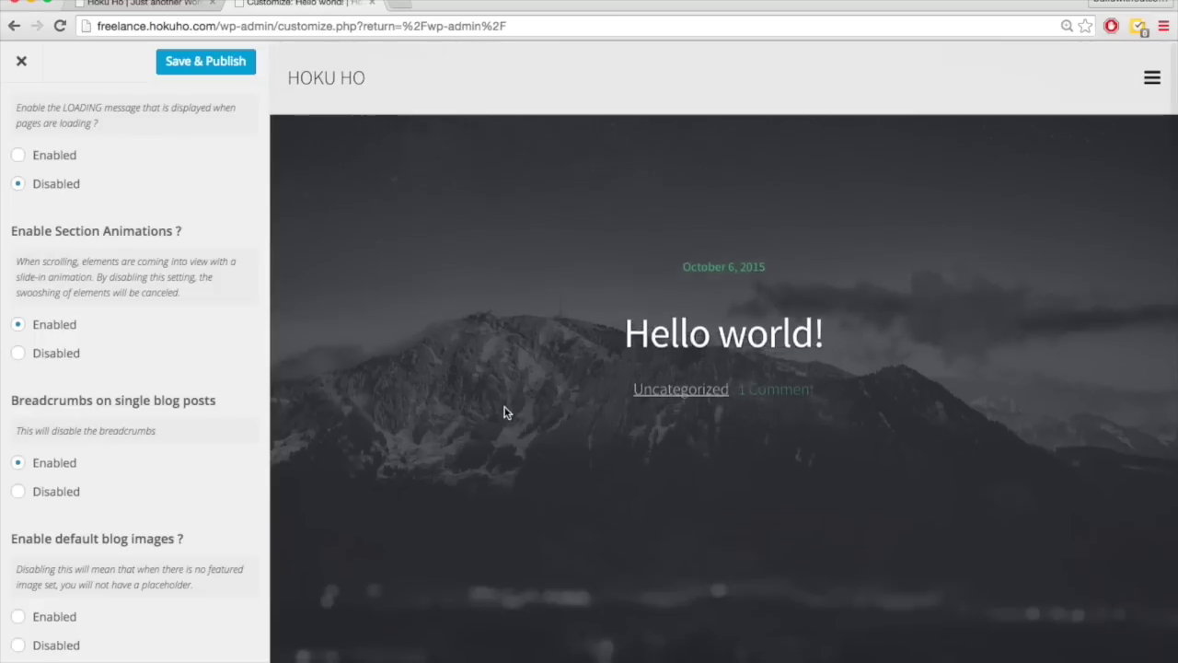
Point out the breadcrumb trail on the 'Hello world!' post preview.
scroll(504, 413, "down", 5)
left_click_drag(598, 362, 316, 359)
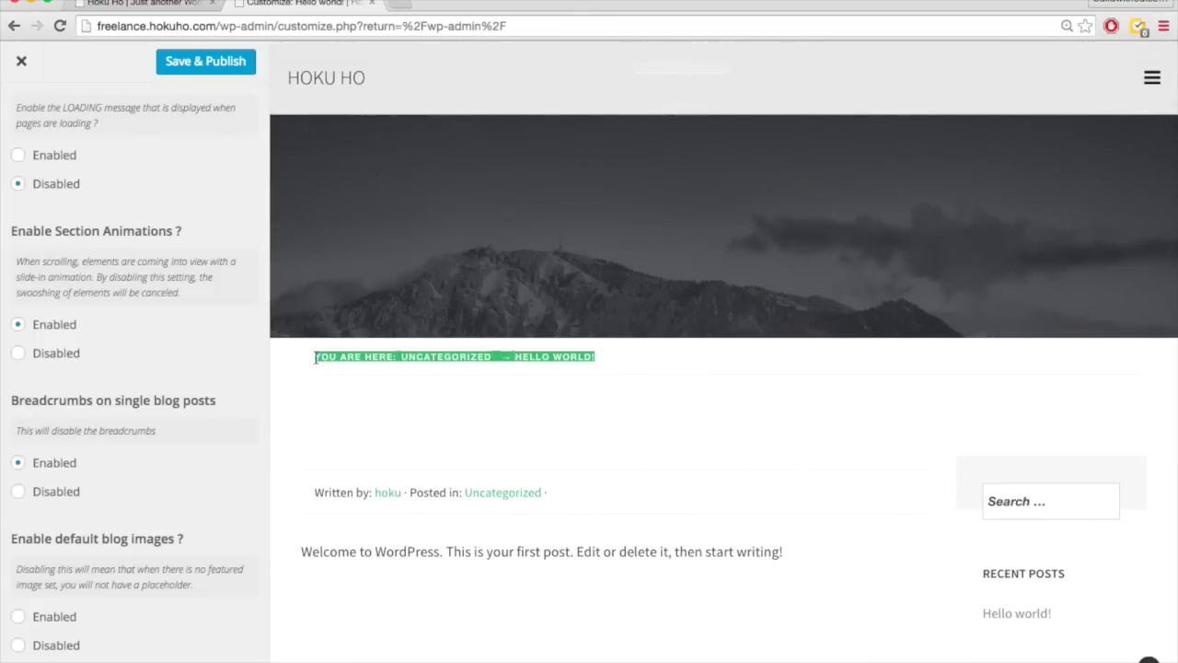
left_click(304, 371)
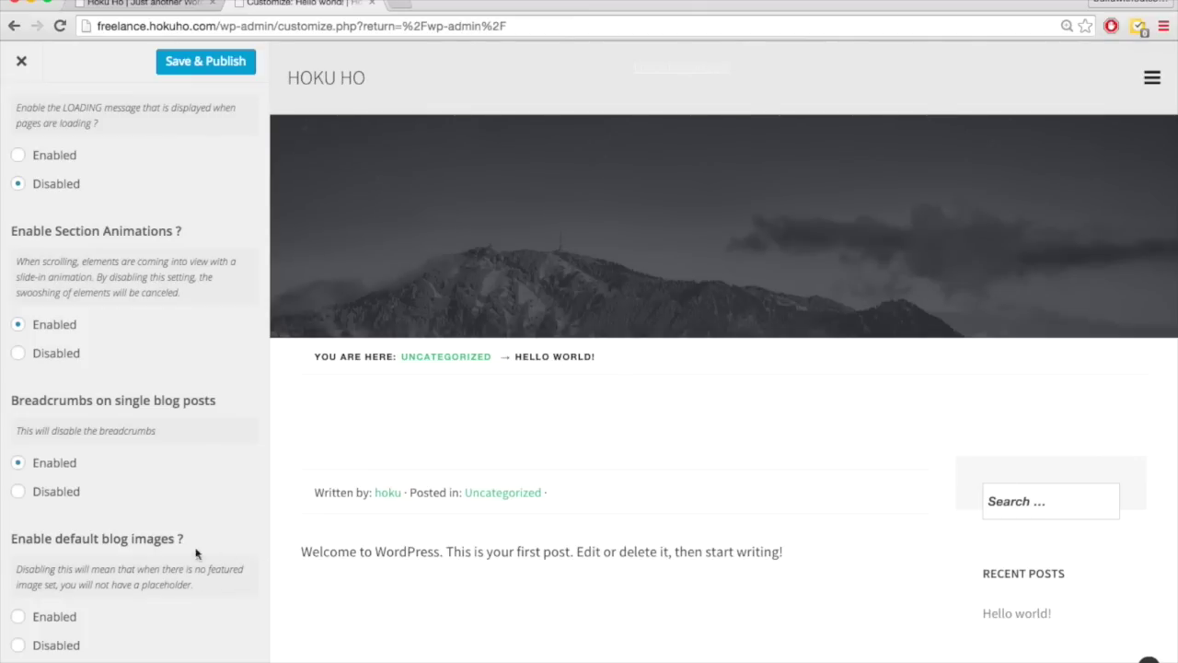
left_click_drag(594, 356, 347, 344)
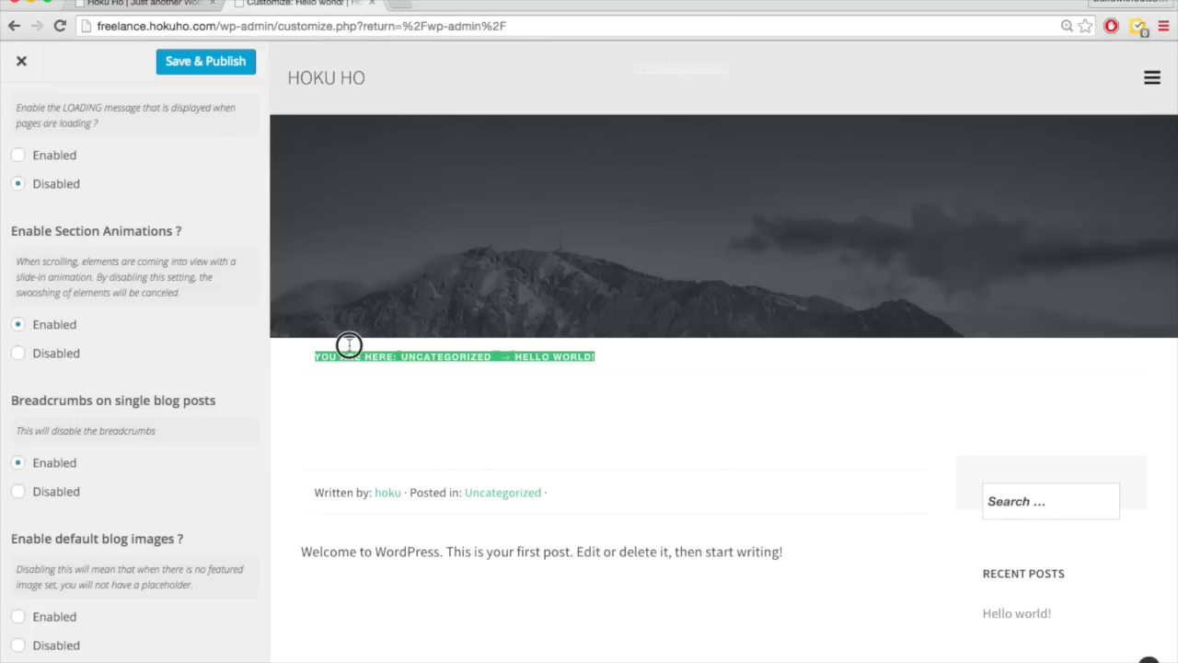
left_click(295, 365)
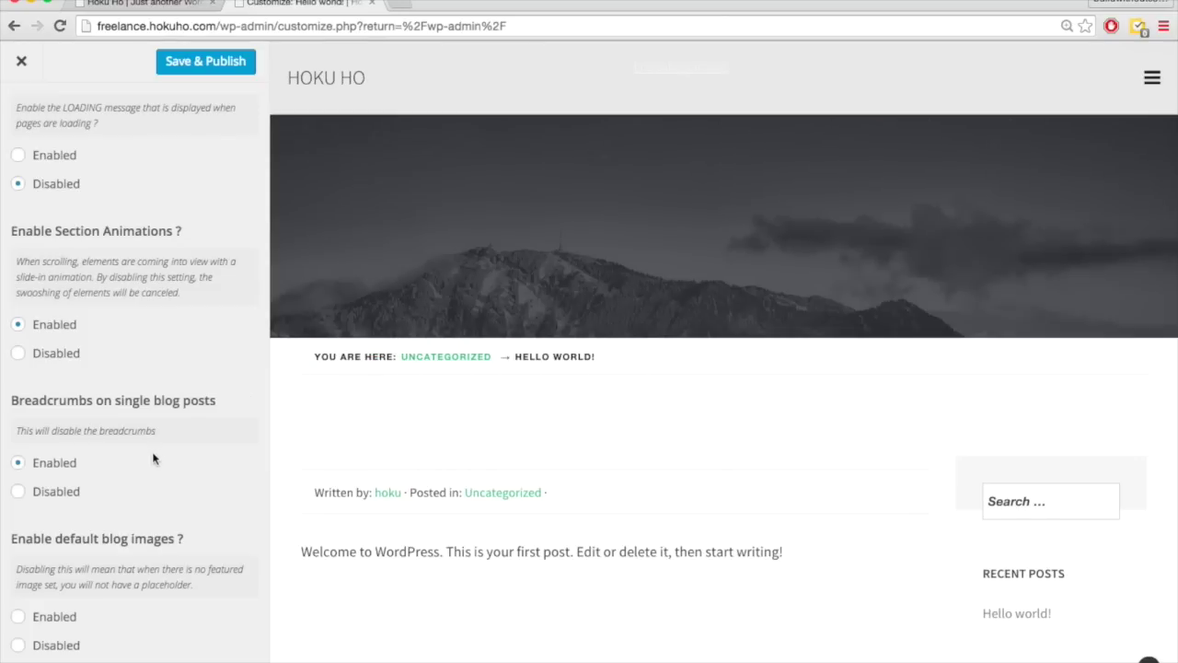
Set Breadcrumbs on single blog posts to Disabled.
left_click(20, 494)
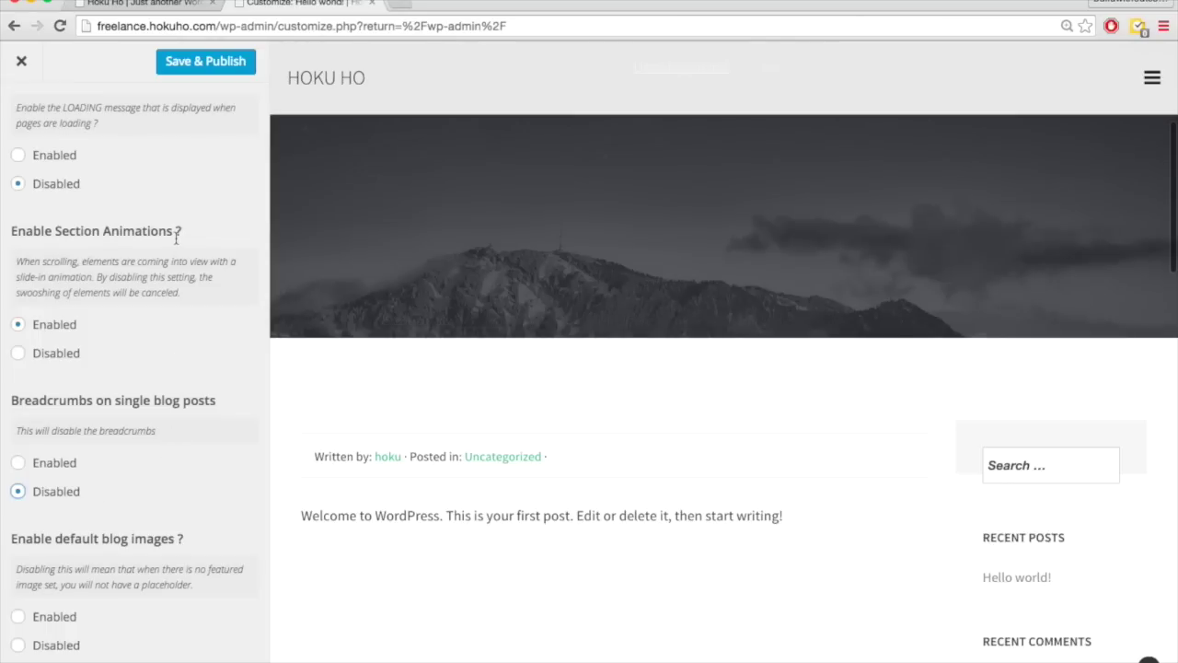
scroll(176, 237, "up", 1)
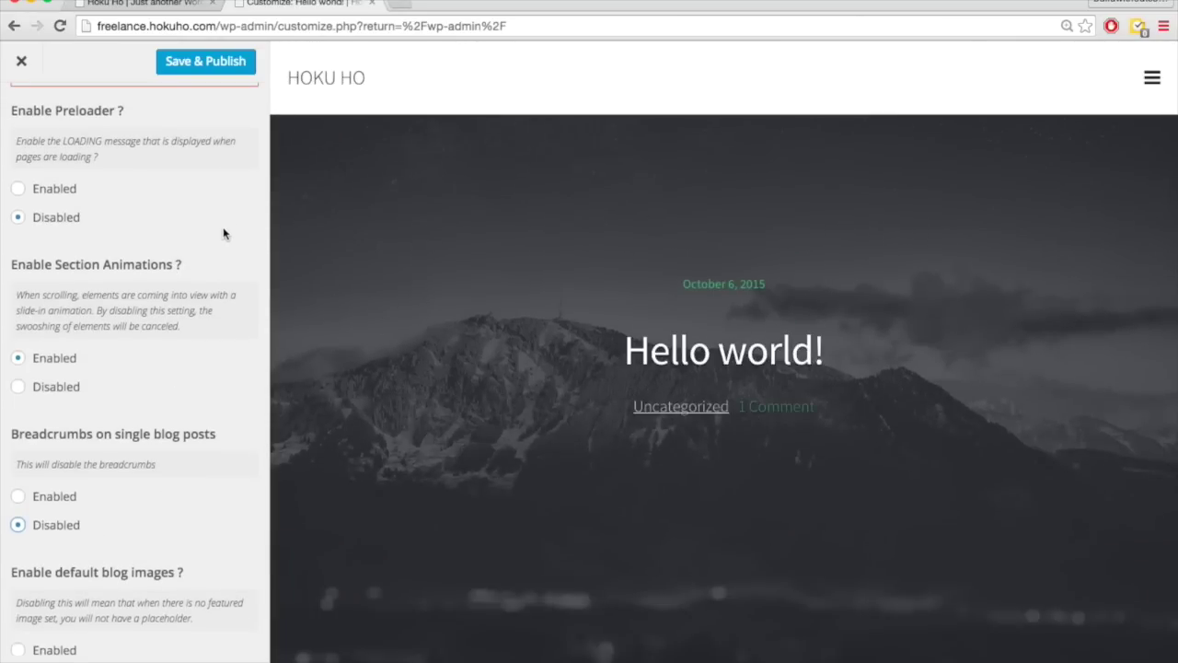
scroll(224, 230, "up", 3)
scroll(223, 234, "up", 1)
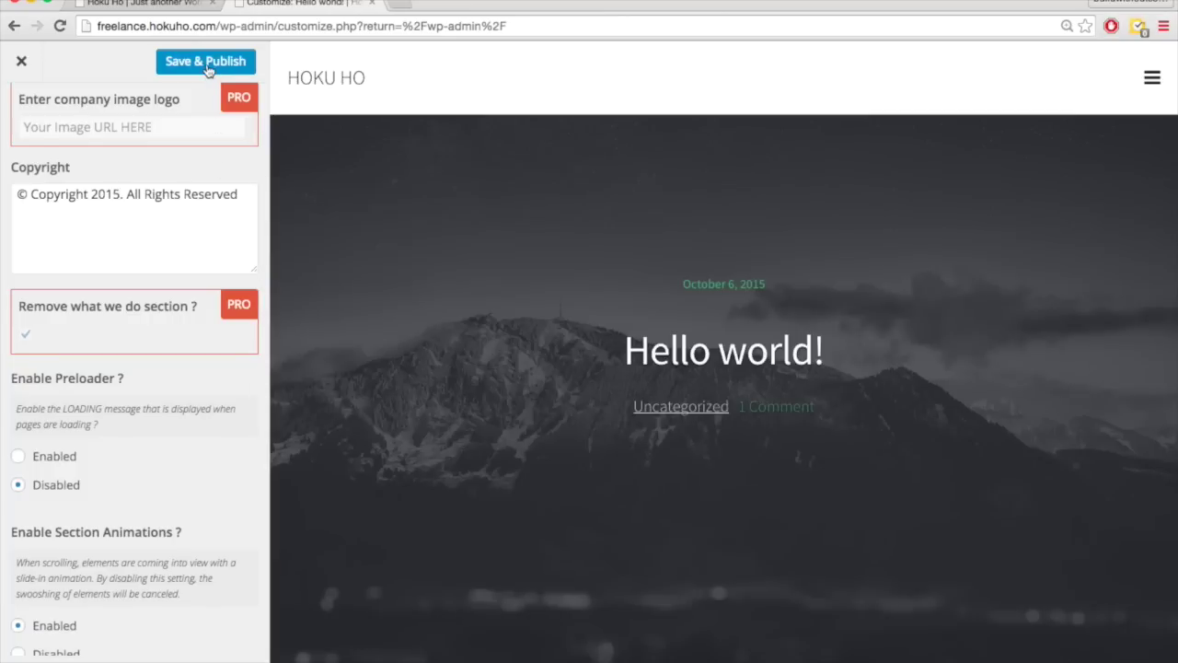
Save & Publish the Customizer changes and return to the Theme options sections list.
left_click(208, 71)
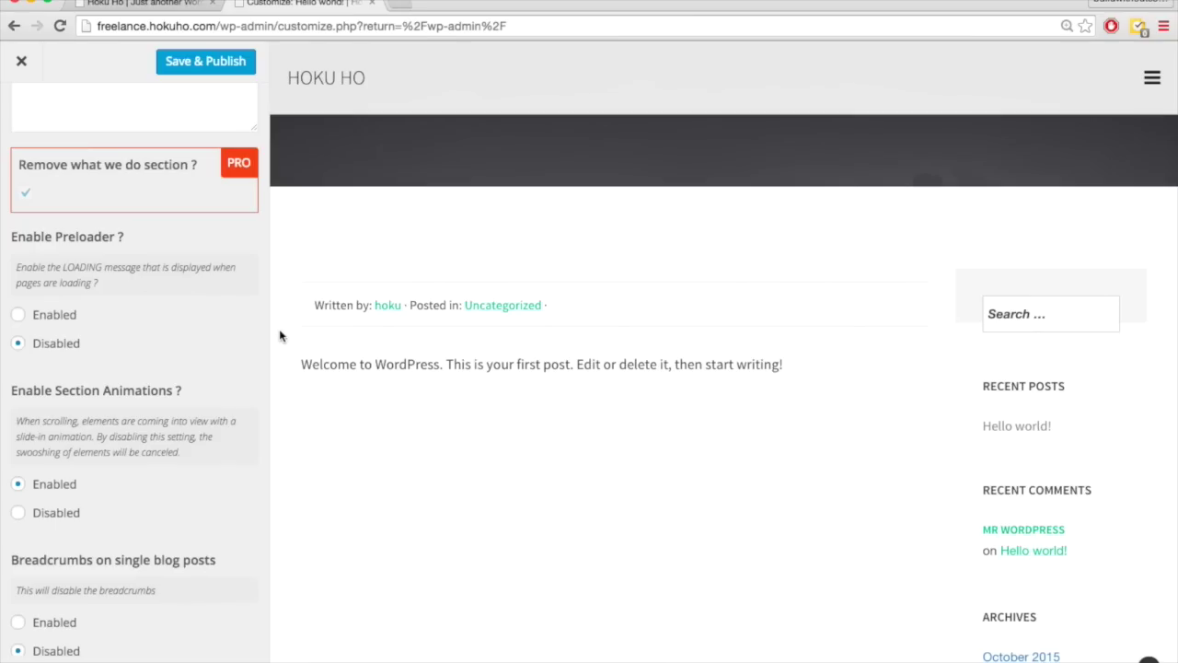
scroll(178, 290, "up", 3)
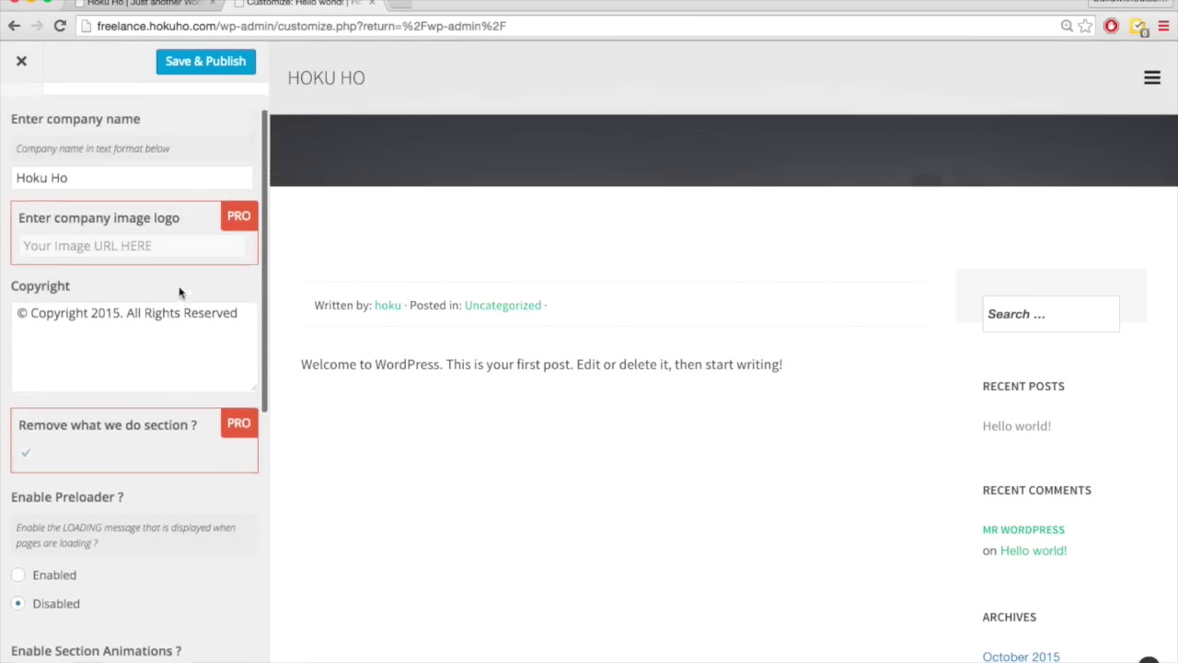
scroll(180, 292, "up", 1)
left_click(21, 112)
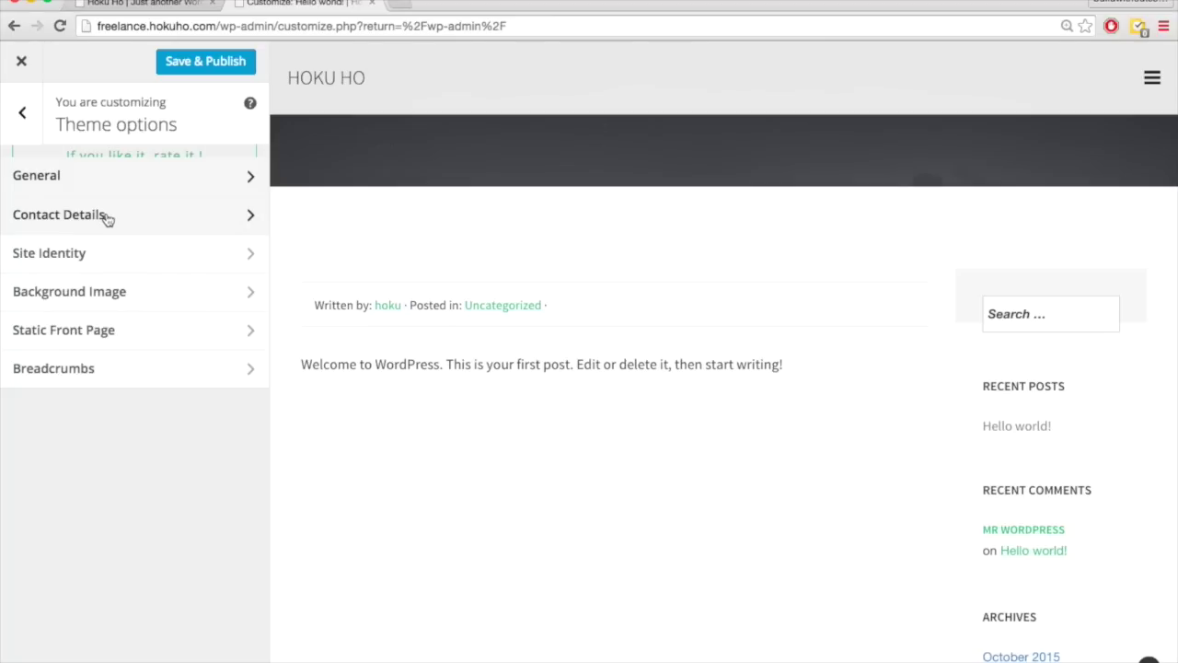
Replace the Contact Details e-mail with the company's e-mail address.
left_click(107, 216)
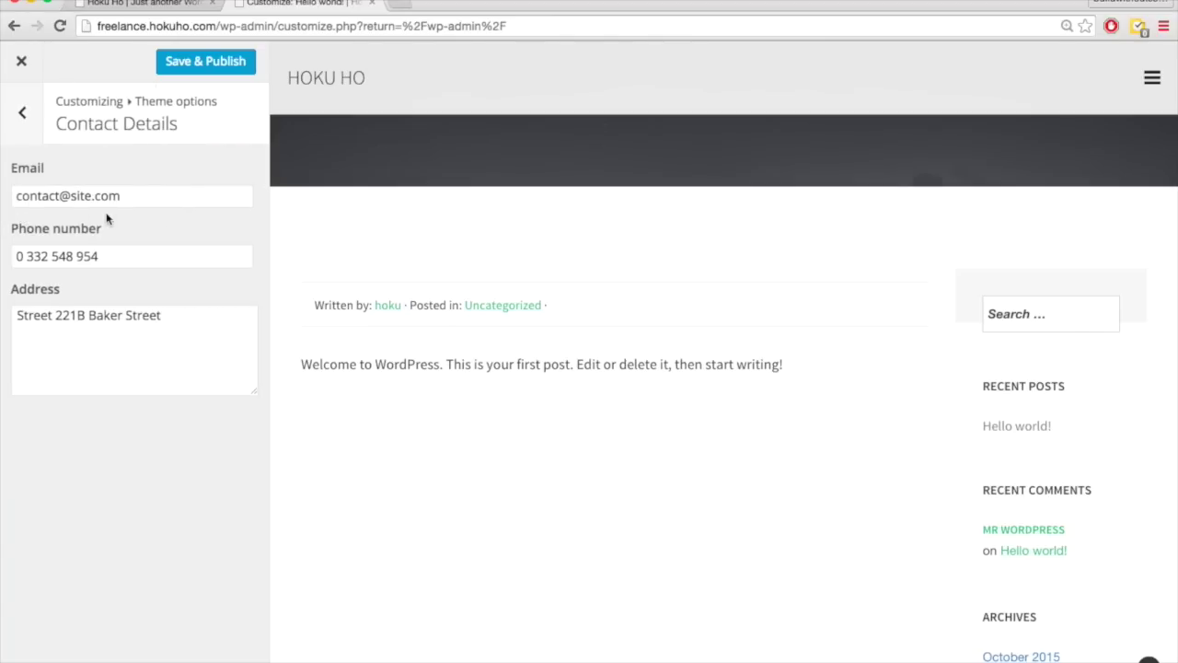
left_click(92, 200)
key("super+a")
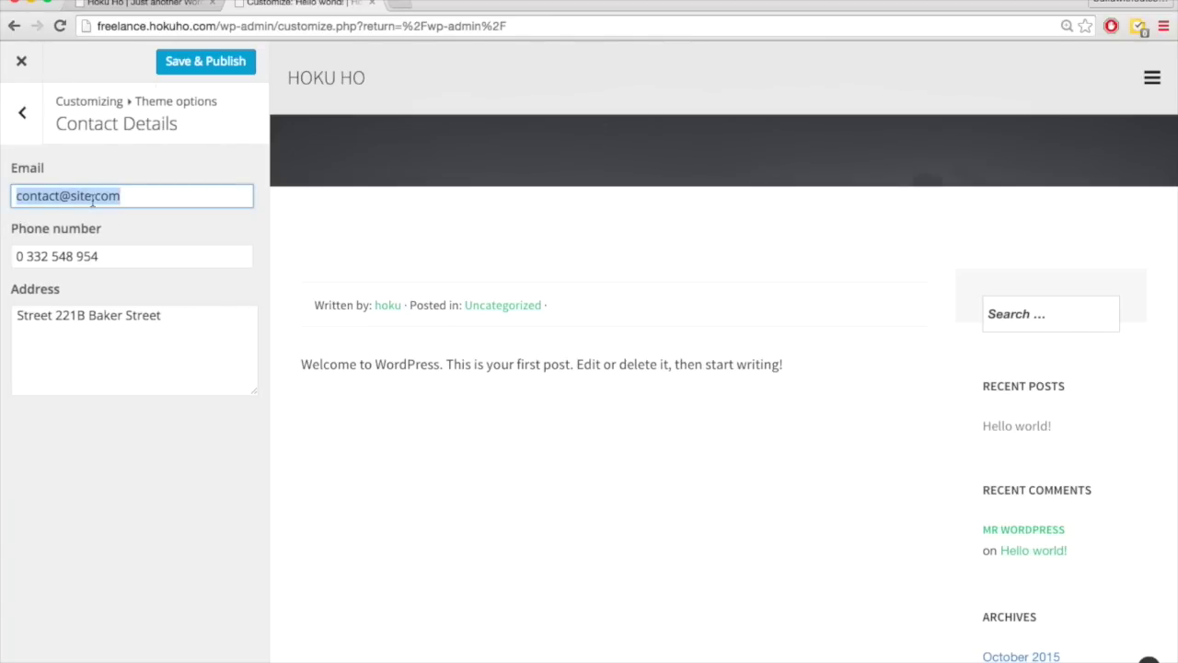
key("super+v")
Replace the sample phone number and street address with the company's own.
double_click(92, 258)
key("super+a")
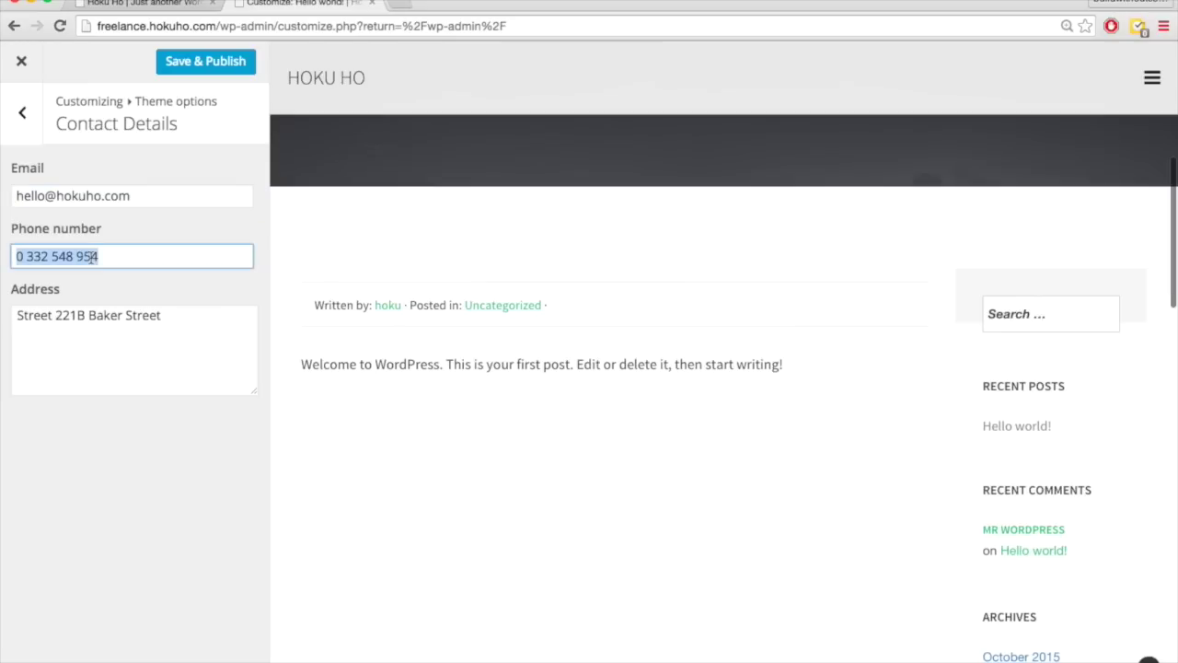
type("(")
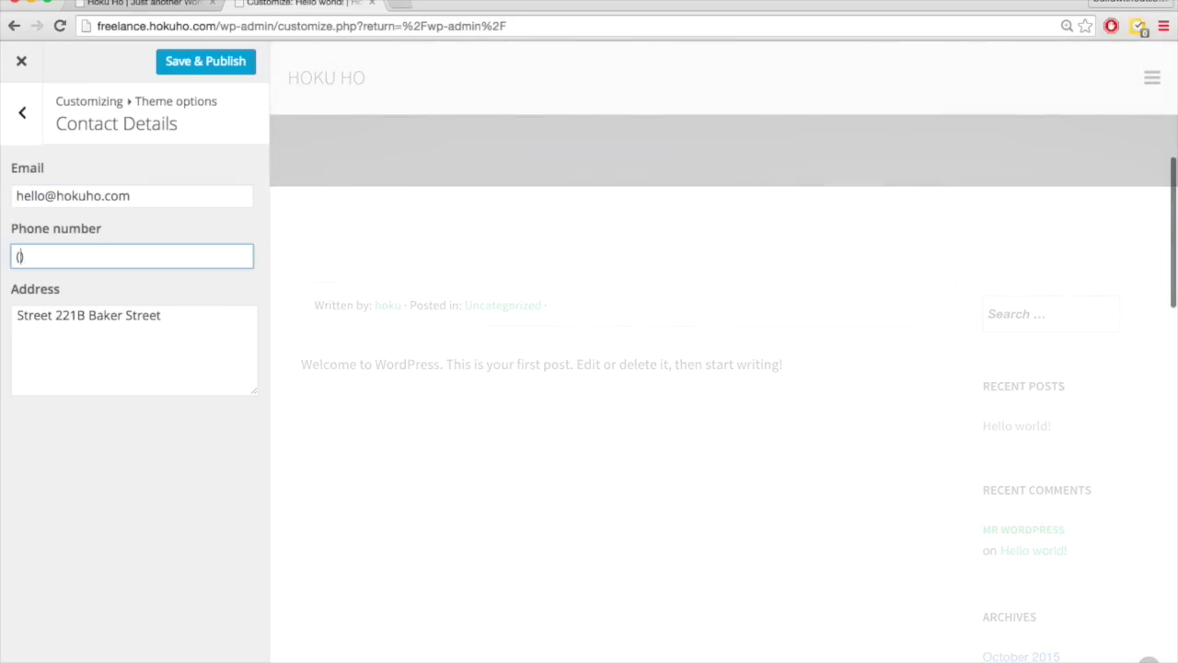
type("555) 5")
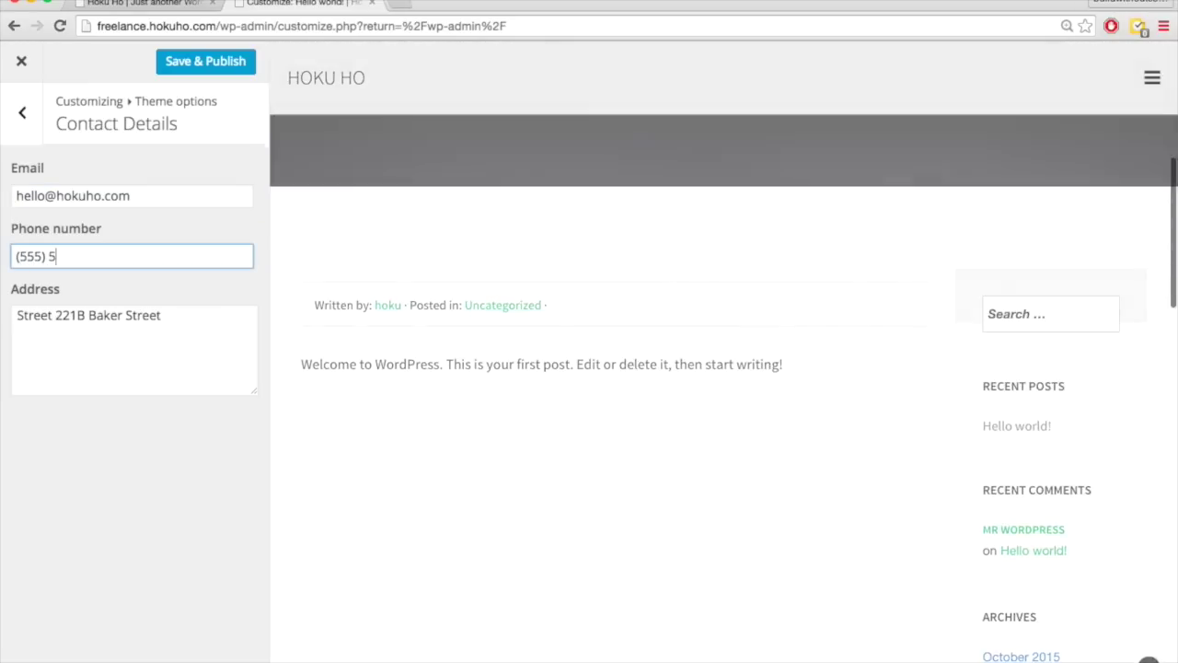
type("55-5555")
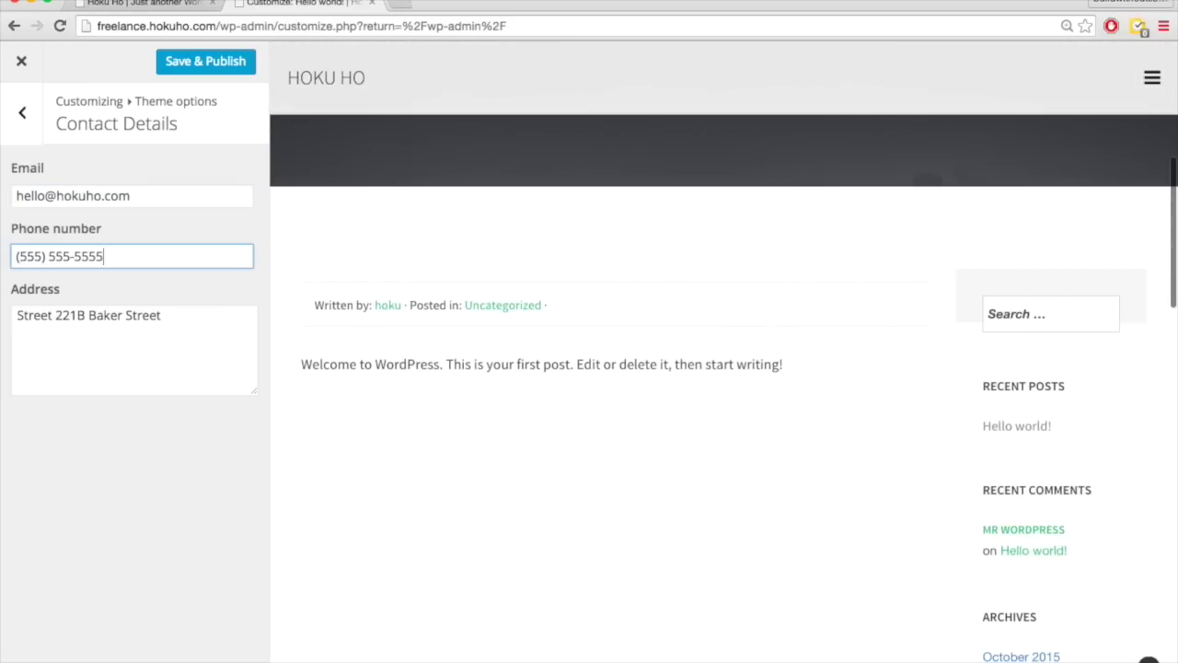
left_click(16, 315)
triple_click(77, 315)
type("Pro")
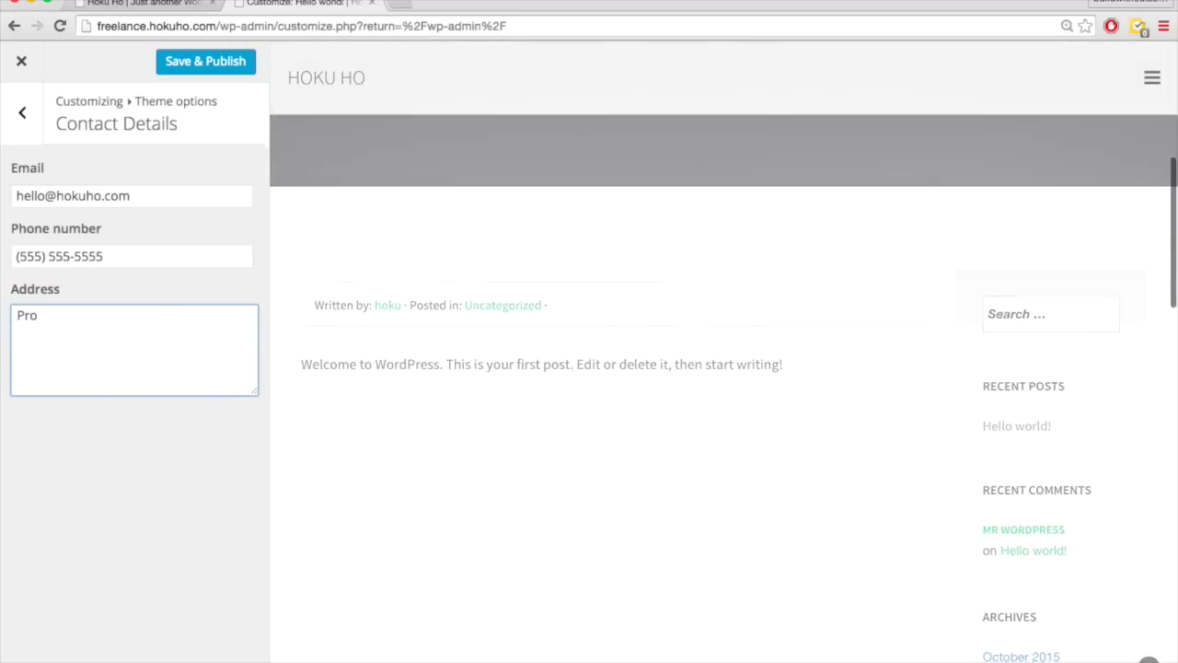
type("vo, UT")
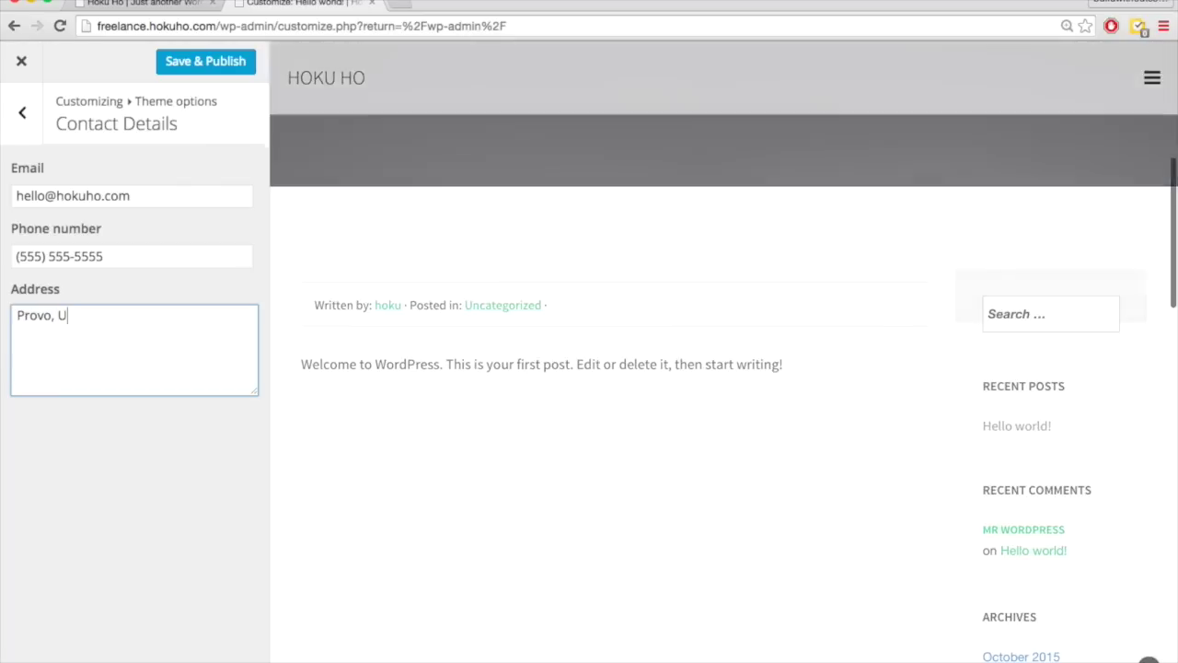
left_click(431, 250)
Check the updated address in the home page's Contact us section, then go back to Theme options.
left_click(337, 79)
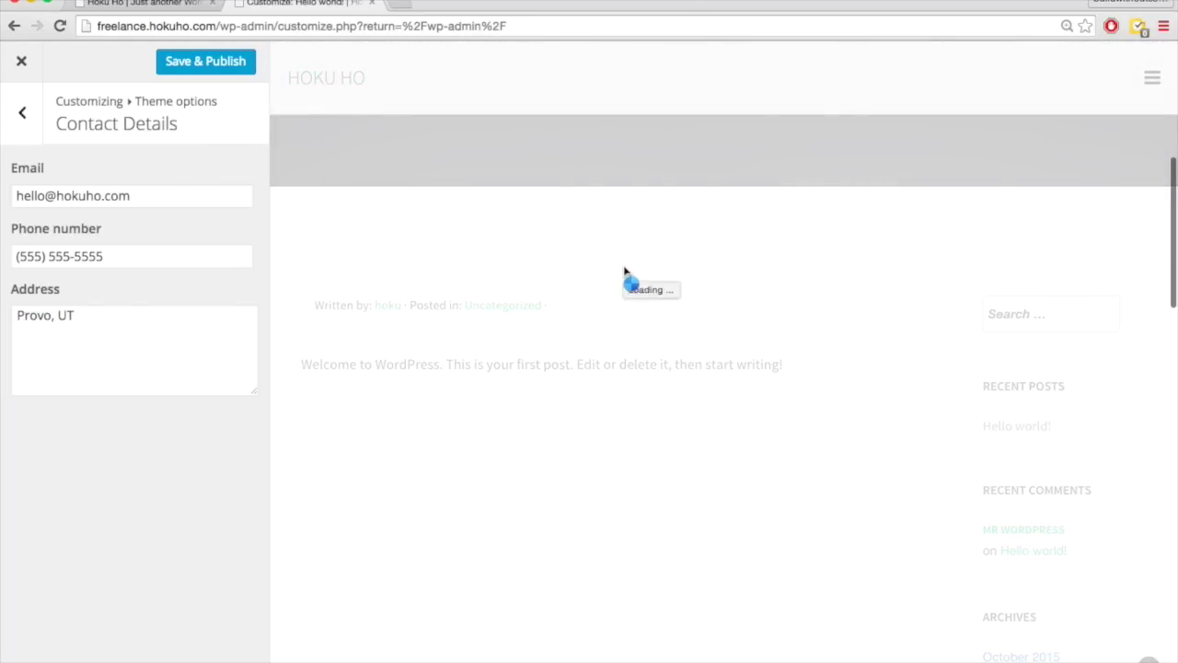
scroll(504, 333, "down", 5)
scroll(504, 334, "down", 15)
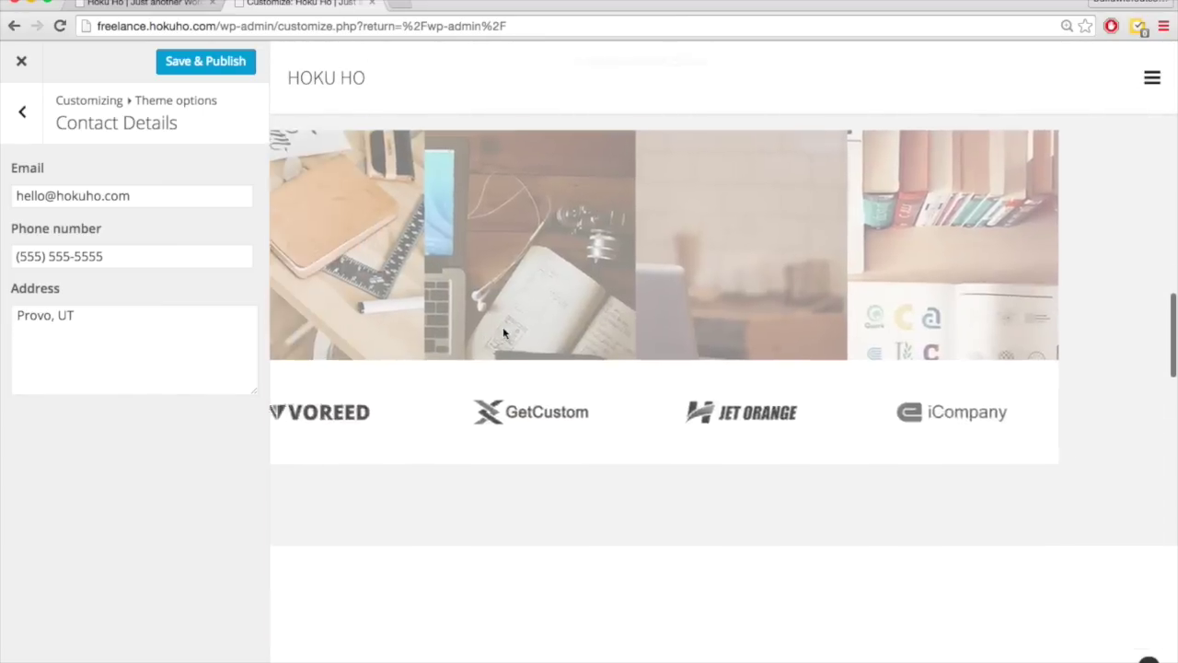
scroll(504, 333, "down", 12)
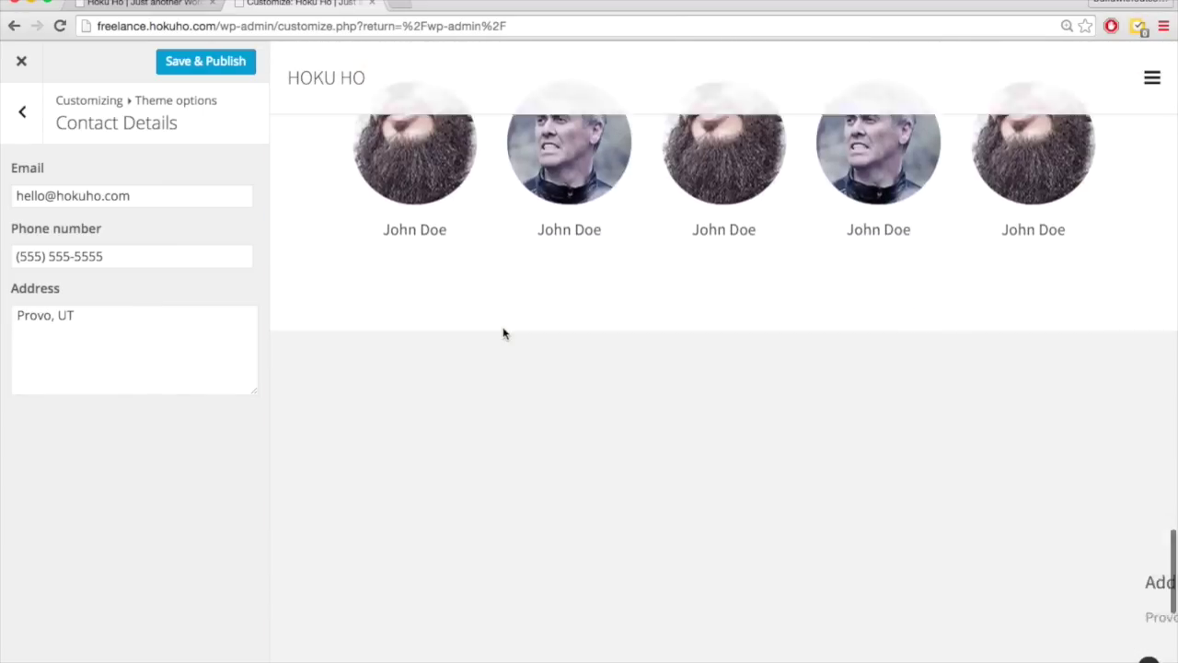
scroll(503, 333, "up", 5)
scroll(503, 333, "down", 2)
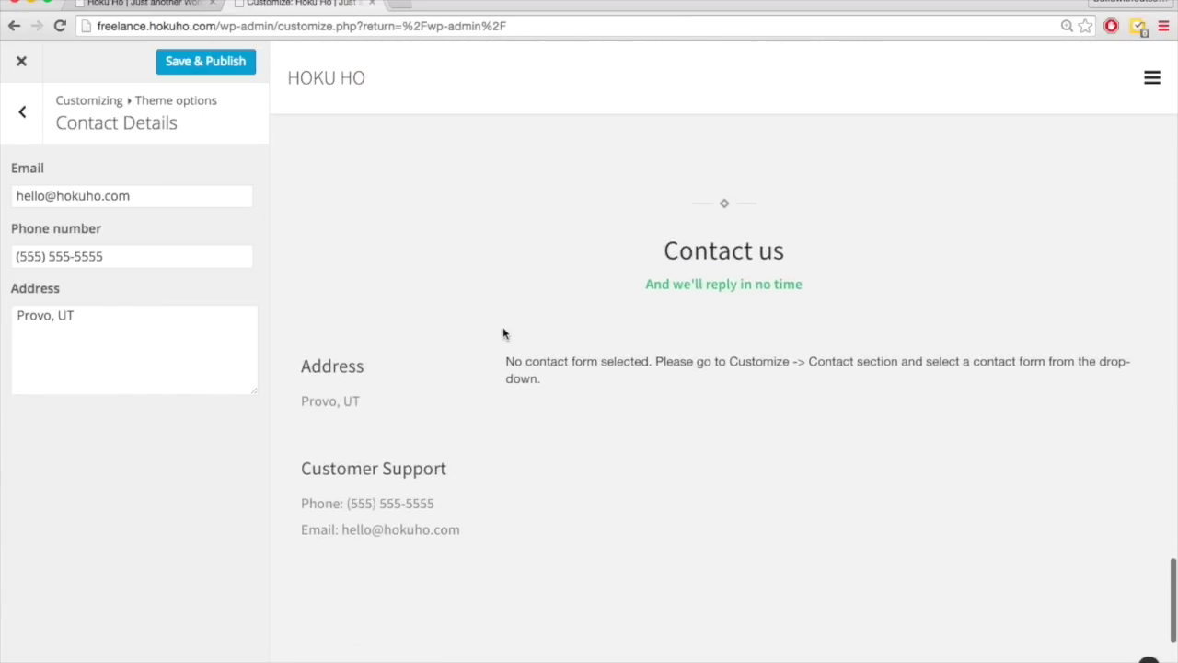
scroll(369, 396, "down", 2)
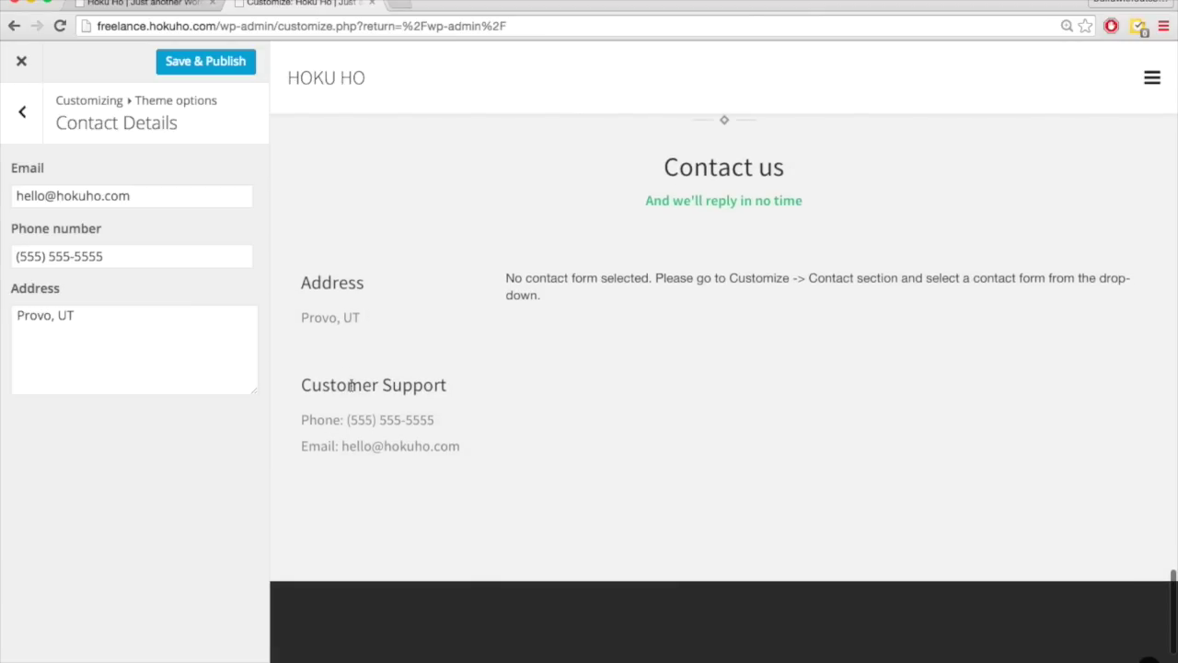
triple_click(319, 319)
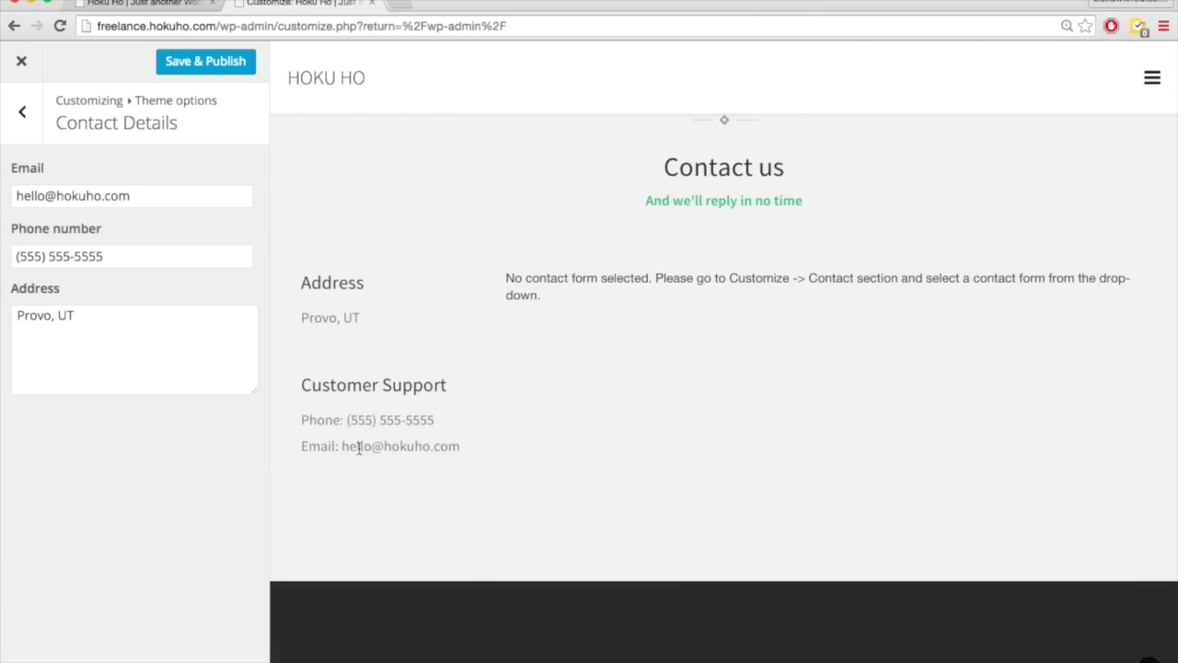
left_click(23, 130)
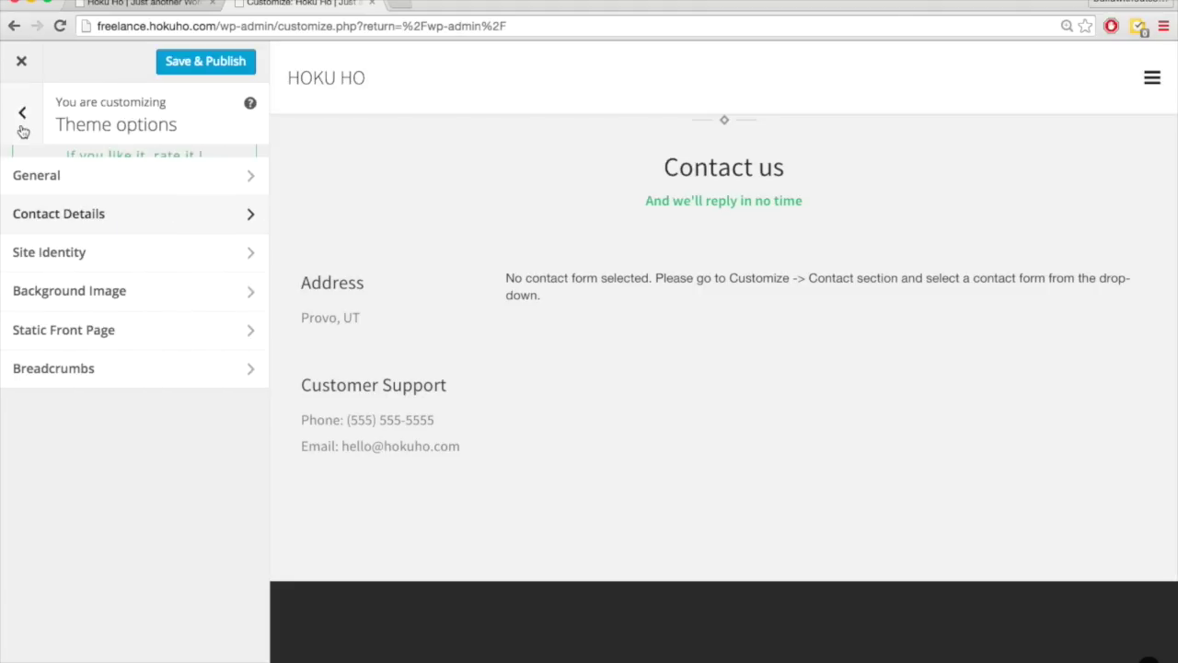
Open Site Identity and look at the Hoku Ho site title and default tagline.
left_click(124, 250)
left_click(86, 197)
left_click(66, 256)
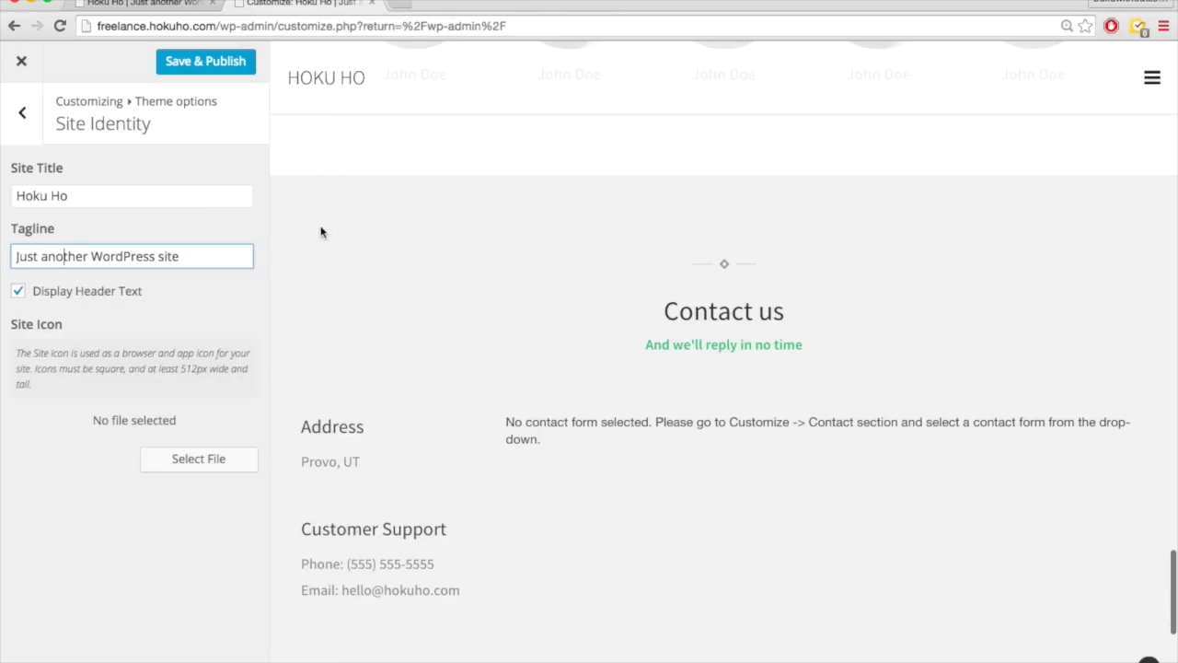
Upload hoku-ho-circle.png as the site icon, crop it, and publish the change.
left_click(194, 460)
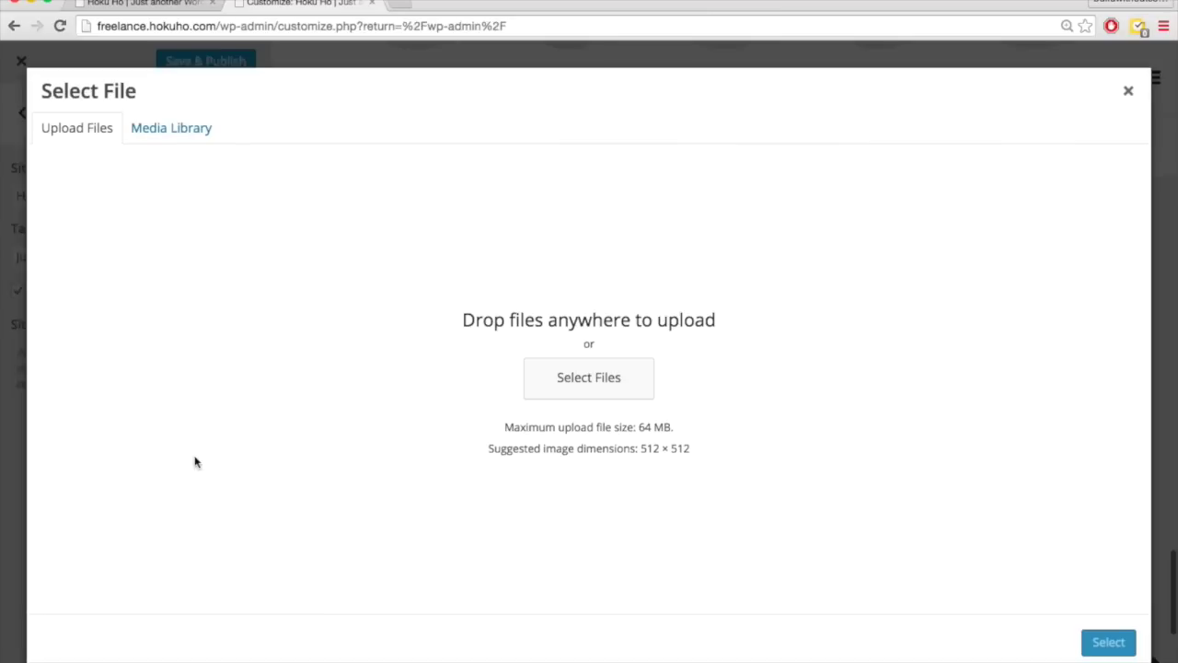
left_click(581, 384)
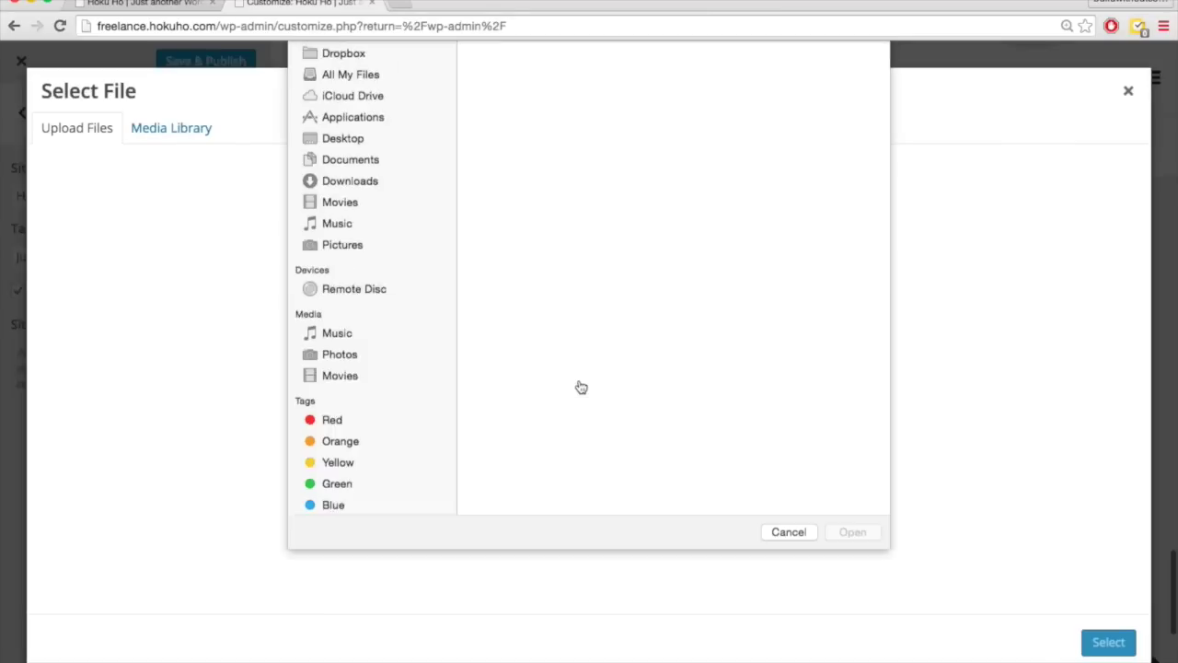
double_click(797, 296)
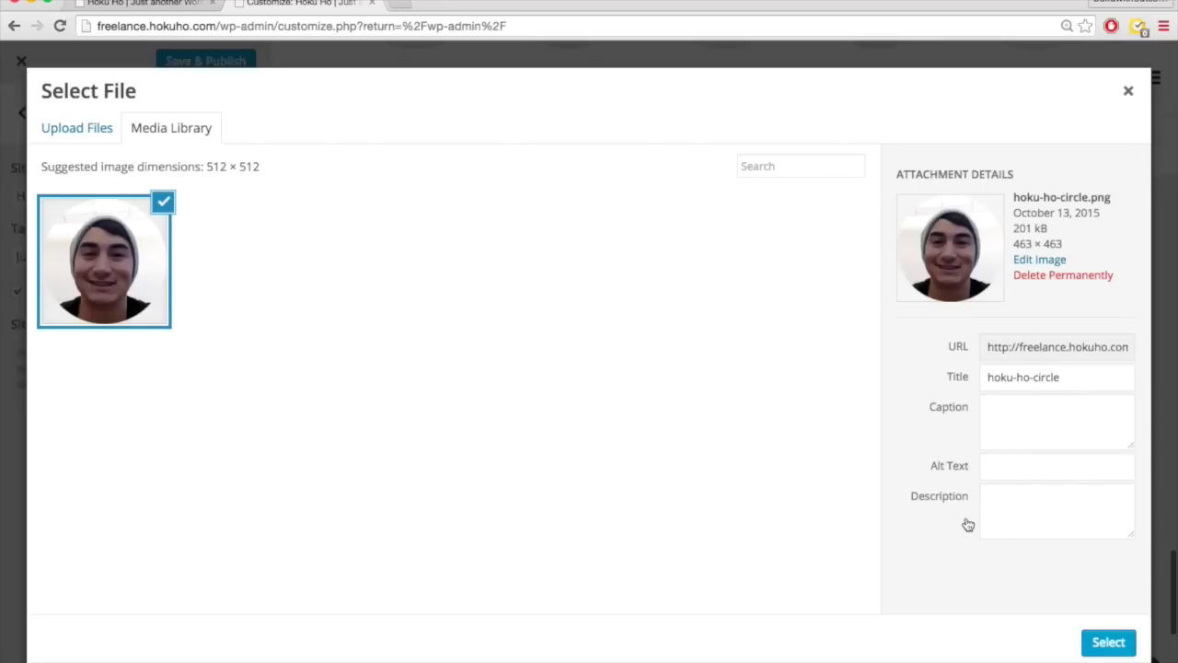
left_click(1129, 631)
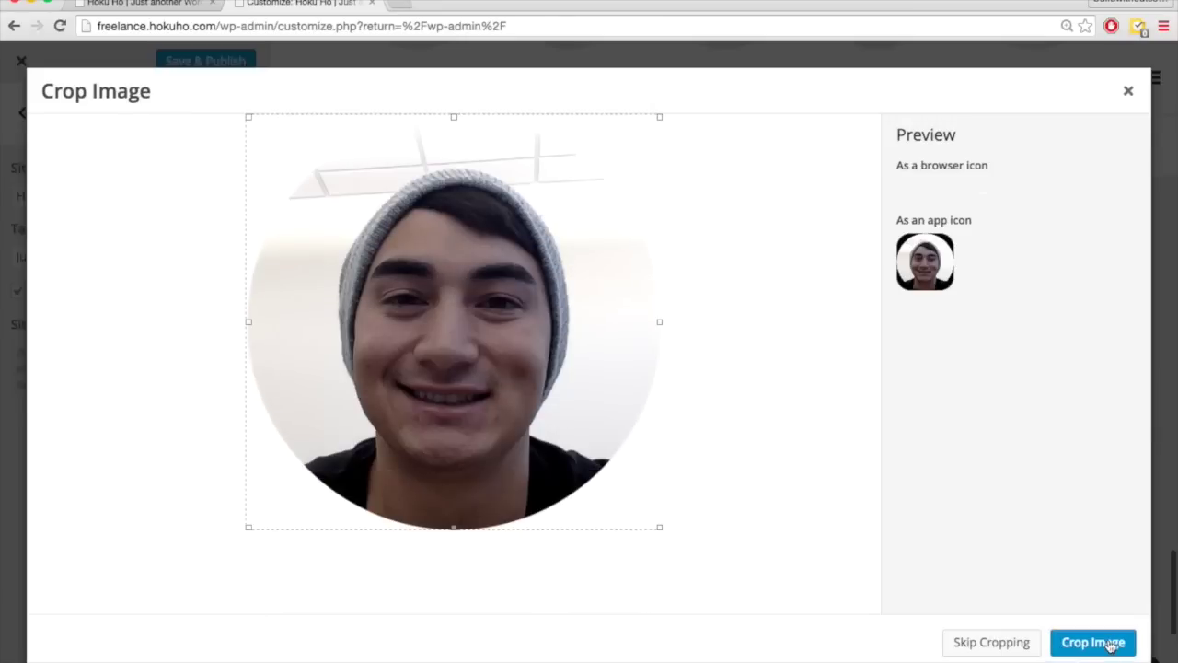
left_click(1109, 642)
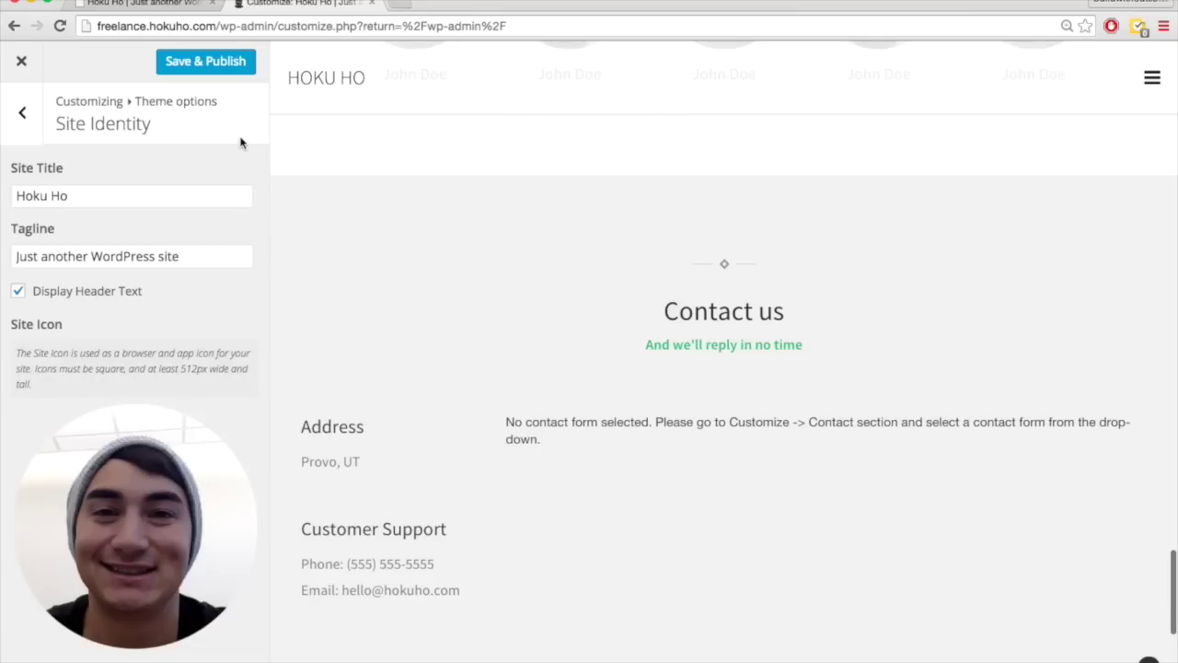
left_click(218, 74)
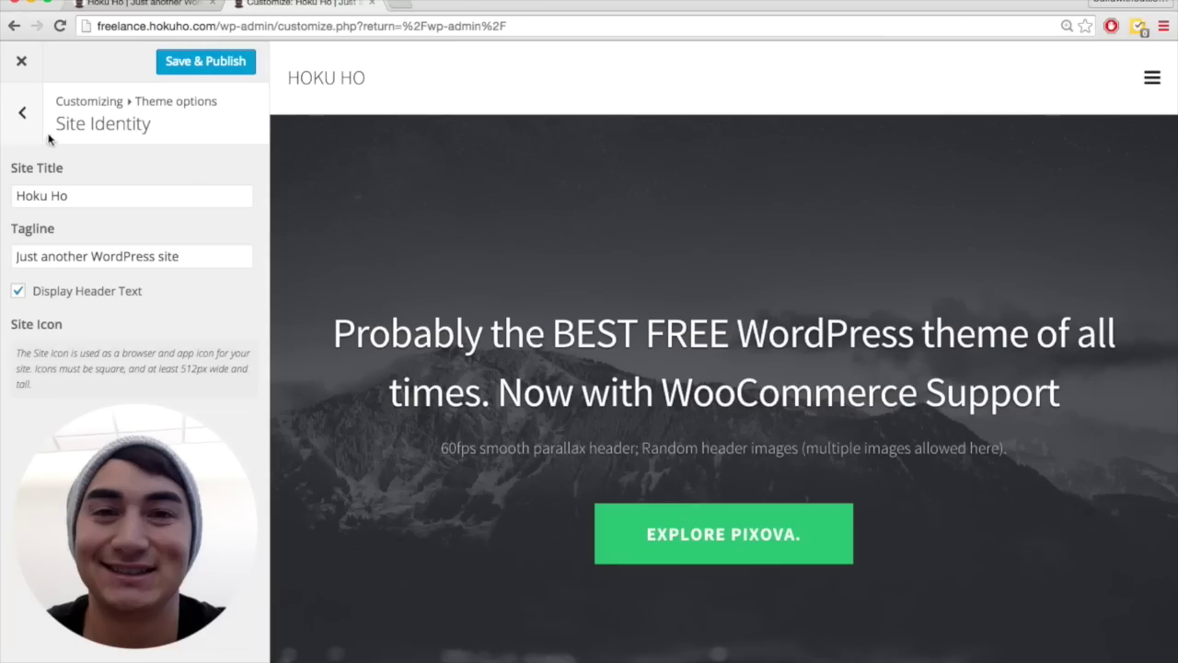
left_click(22, 113)
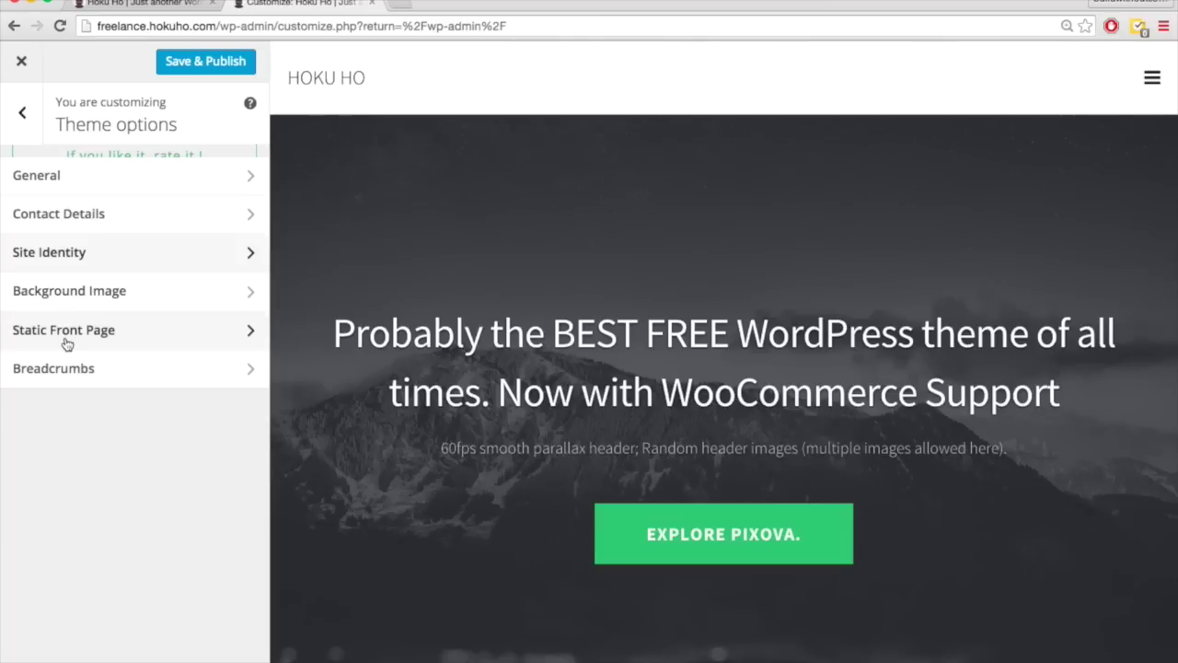
Open the Section visibility settings from the main Customizer menu.
left_click(24, 119)
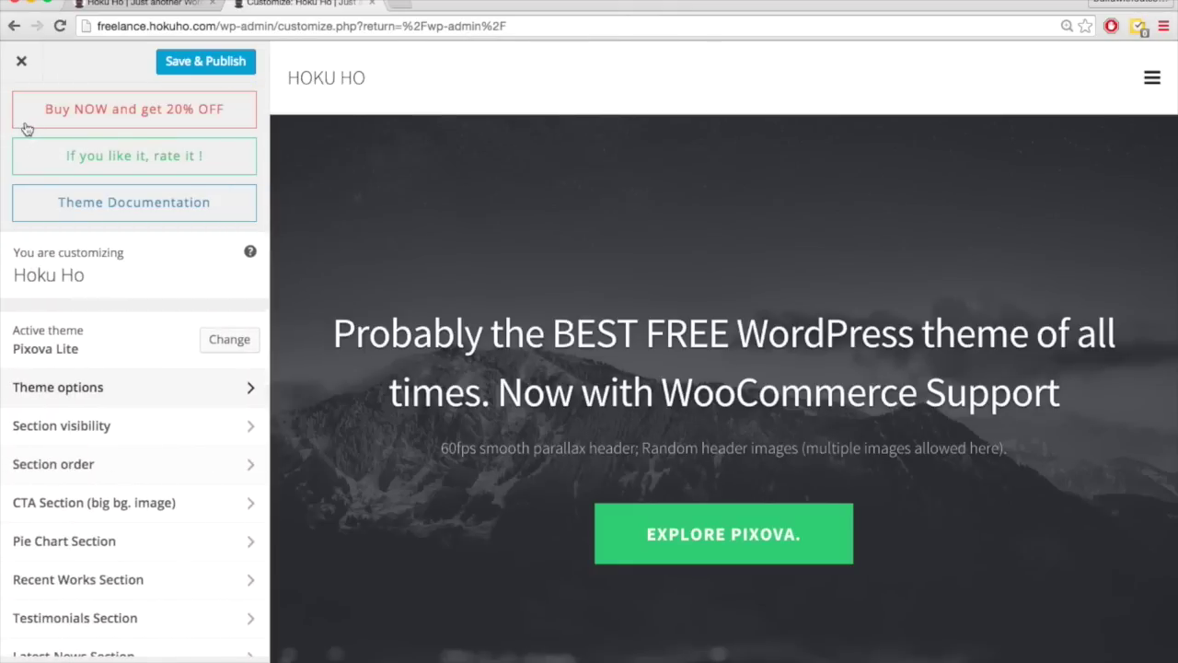
scroll(97, 447, "down", 2)
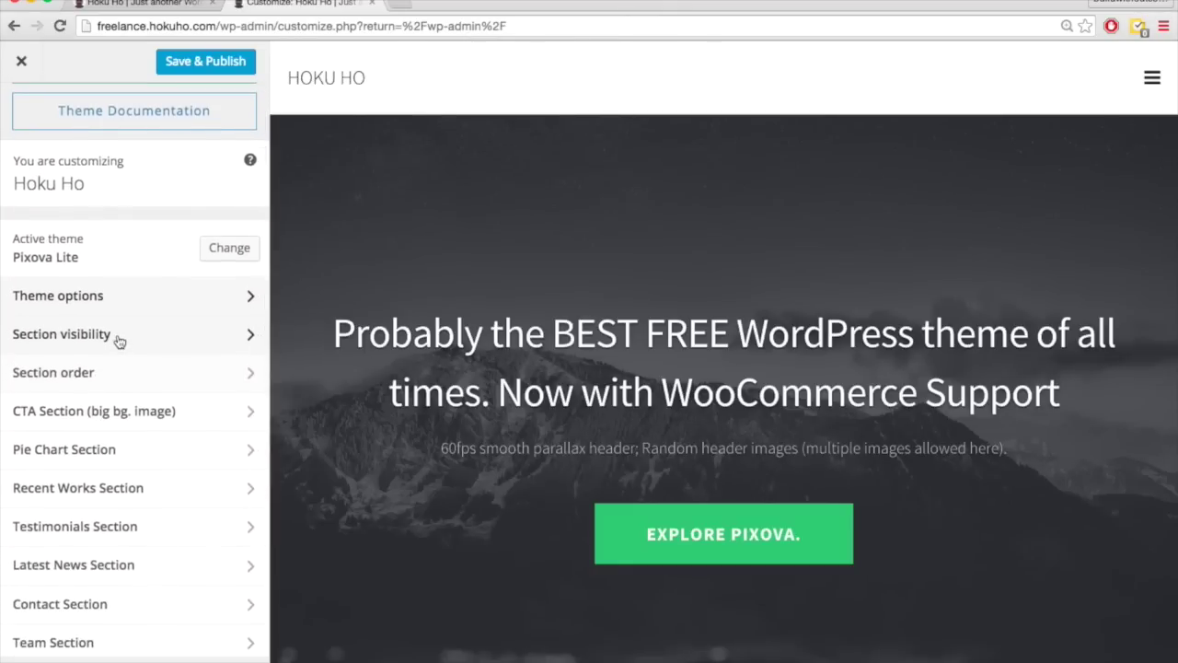
left_click(116, 342)
scroll(420, 427, "down", 10)
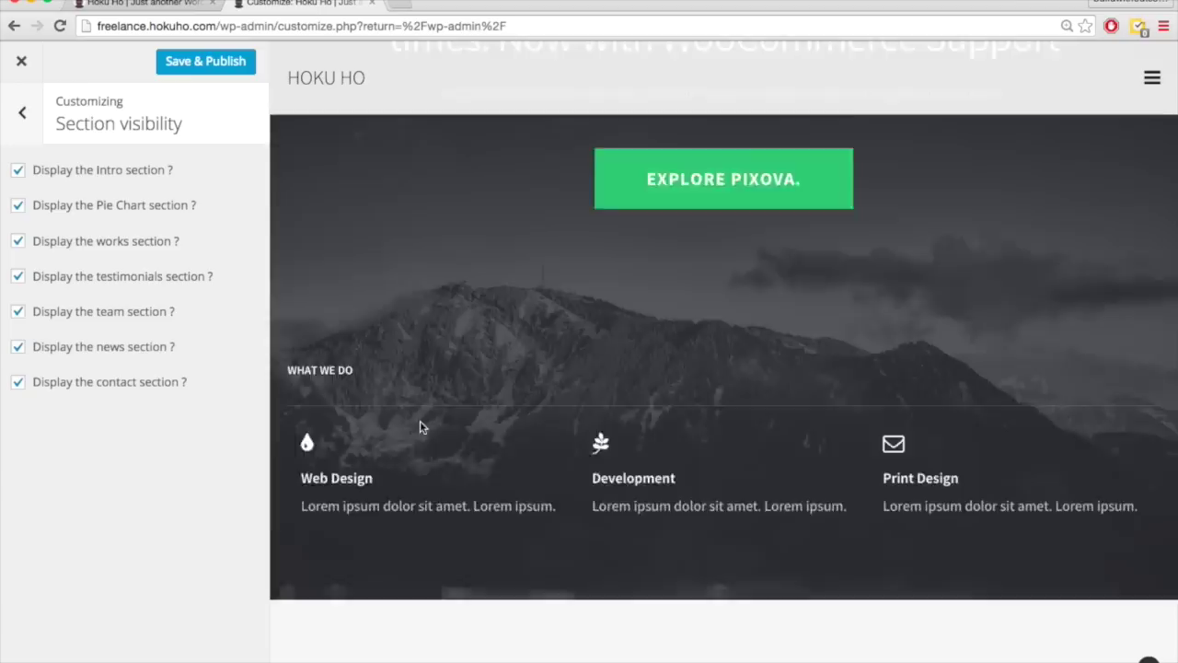
scroll(420, 426, "down", 12)
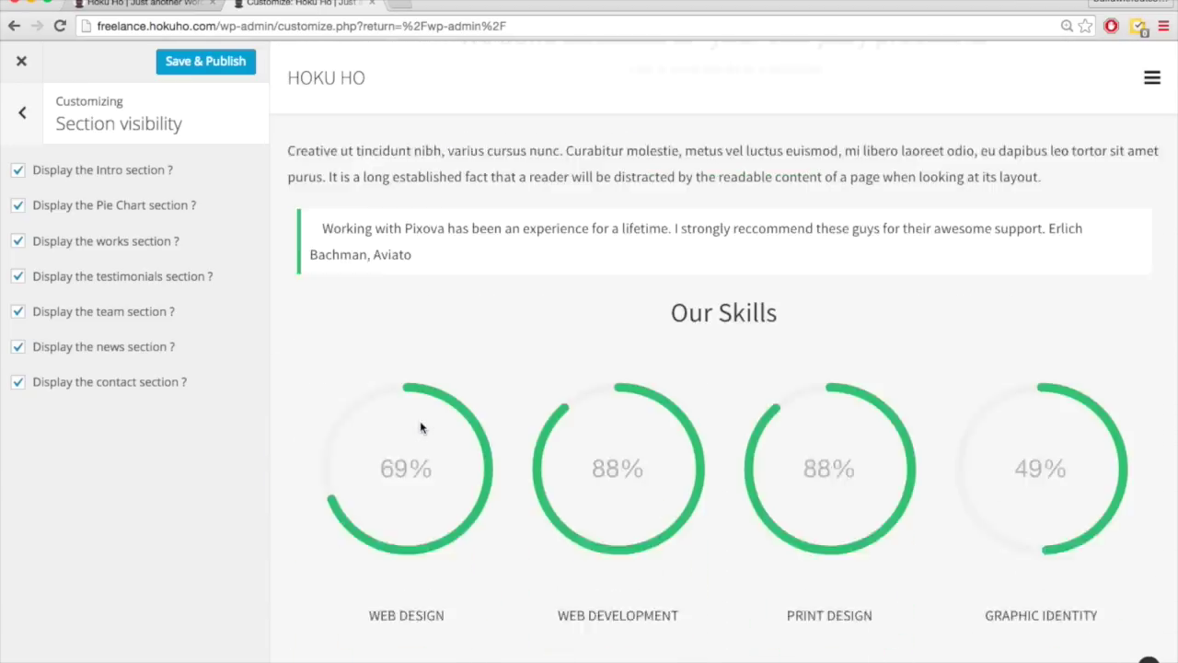
scroll(419, 425, "up", 3)
scroll(420, 421, "up", 2)
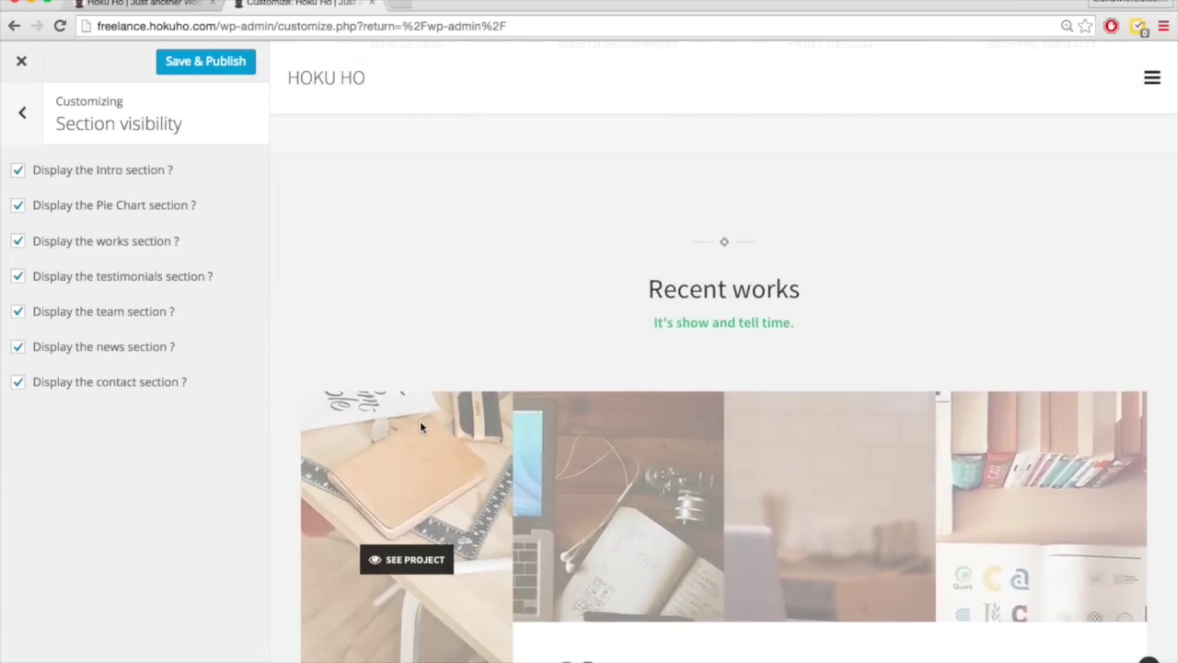
double_click(755, 291)
left_click(586, 268)
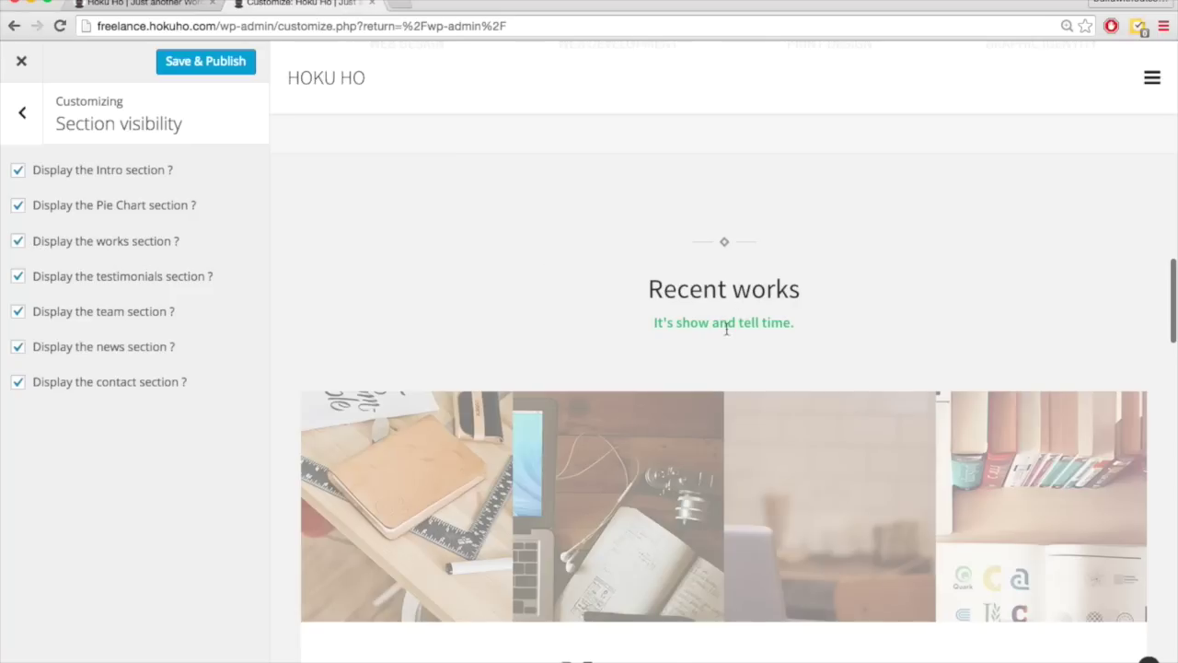
Uncheck 'Display the team section ?' to hide The team section.
scroll(726, 329, "down", 1)
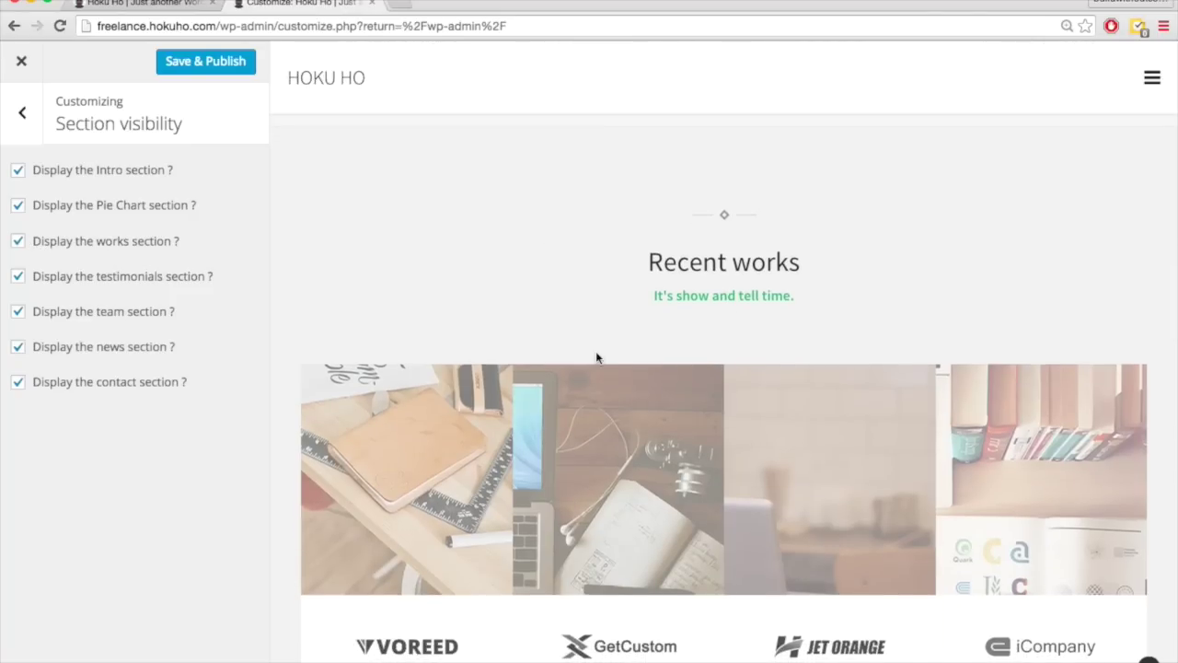
scroll(596, 357, "down", 15)
scroll(596, 357, "down", 8)
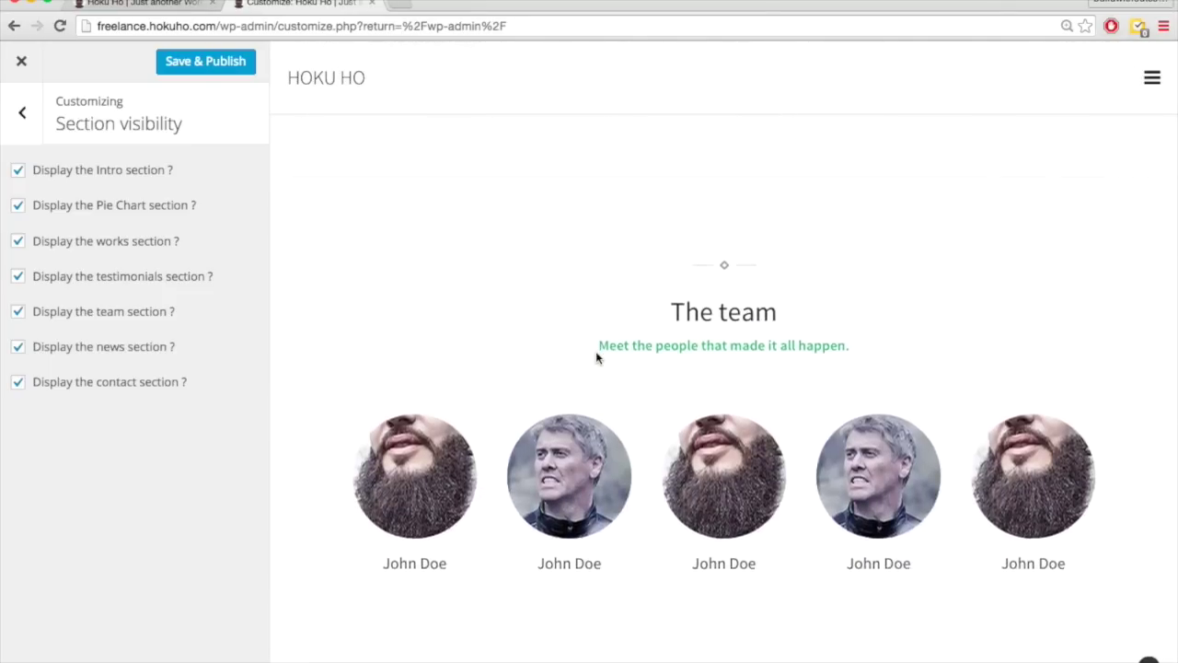
scroll(563, 344, "down", 4)
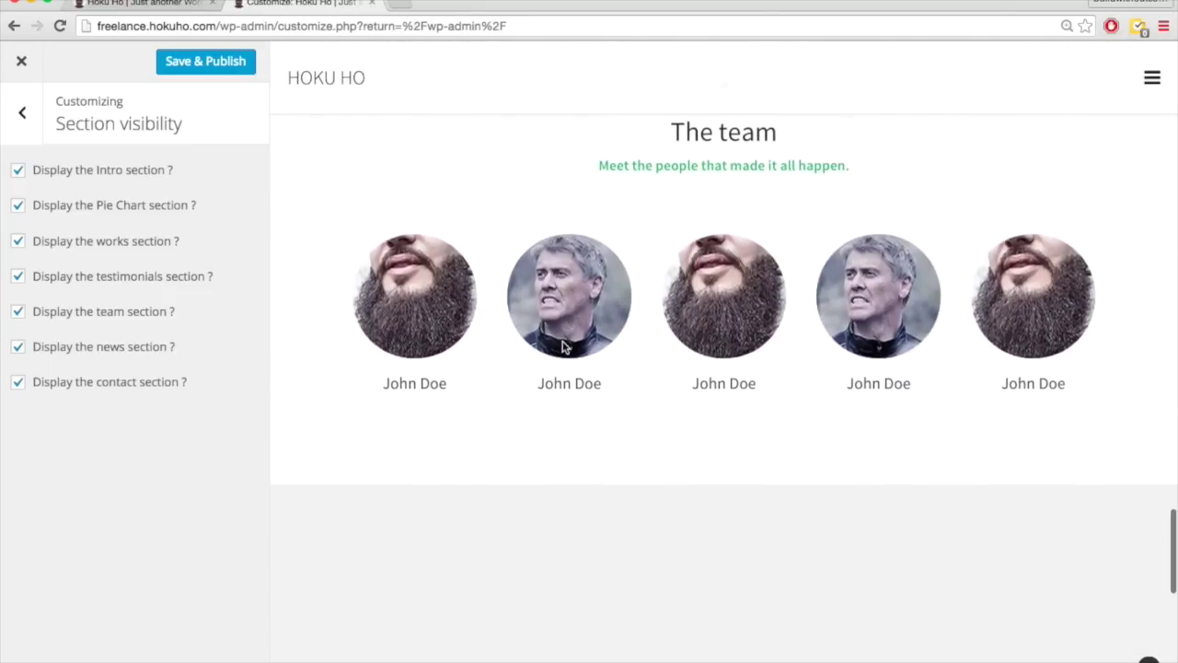
scroll(562, 344, "up", 3)
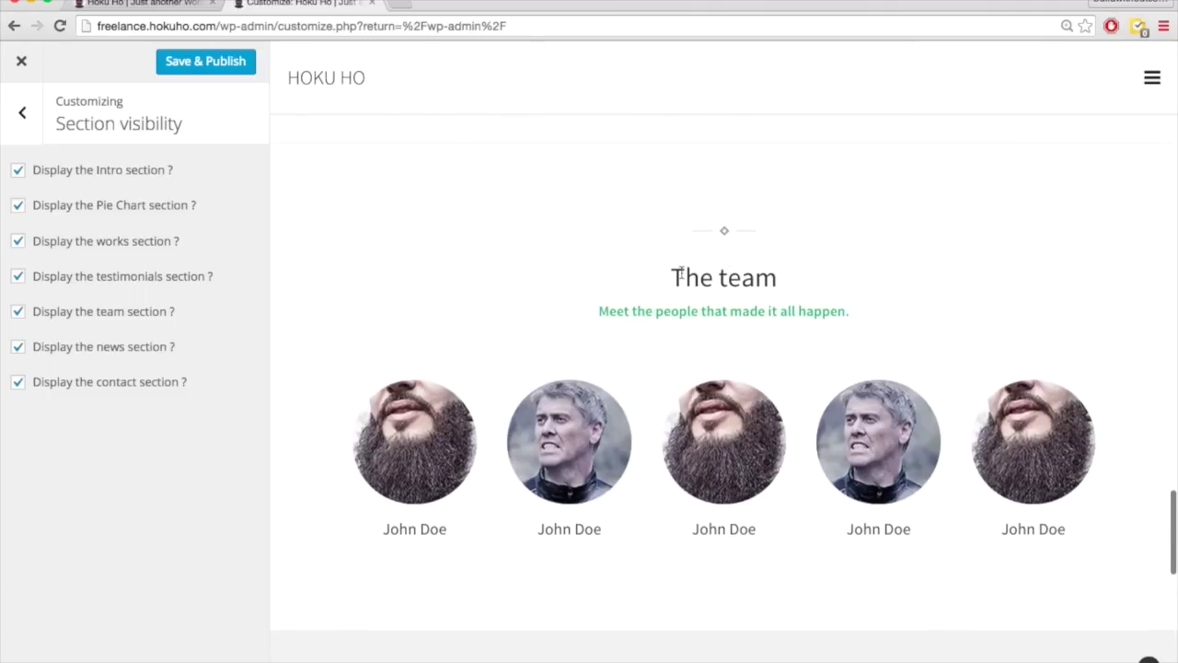
triple_click(743, 277)
left_click(581, 249)
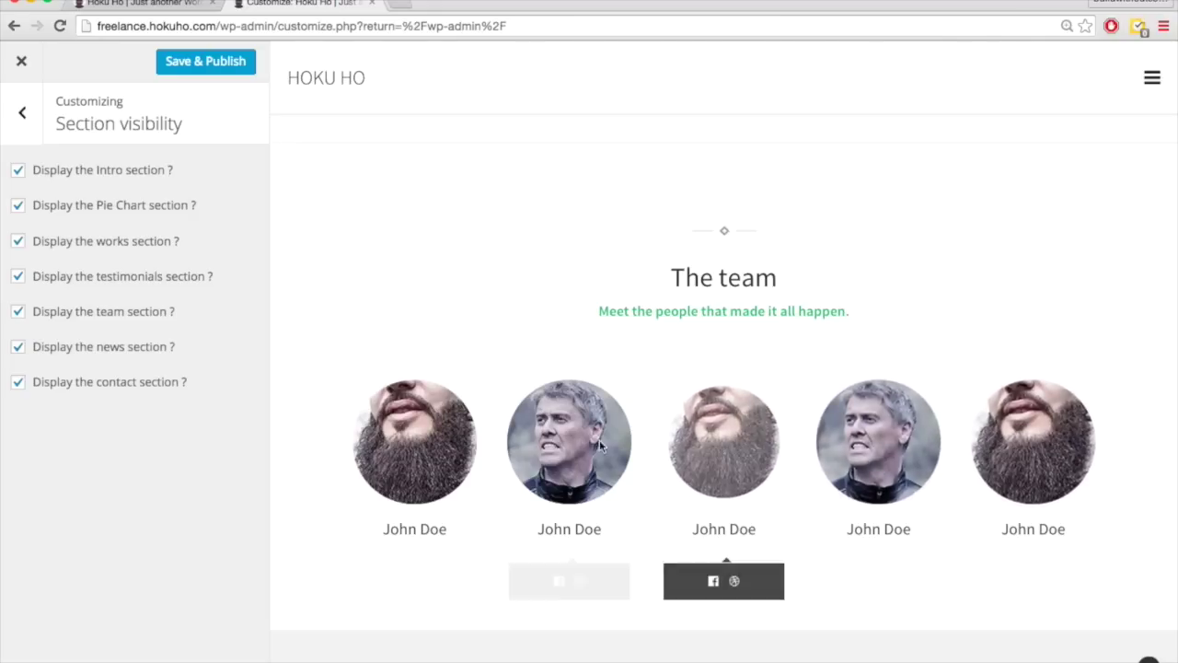
left_click(19, 317)
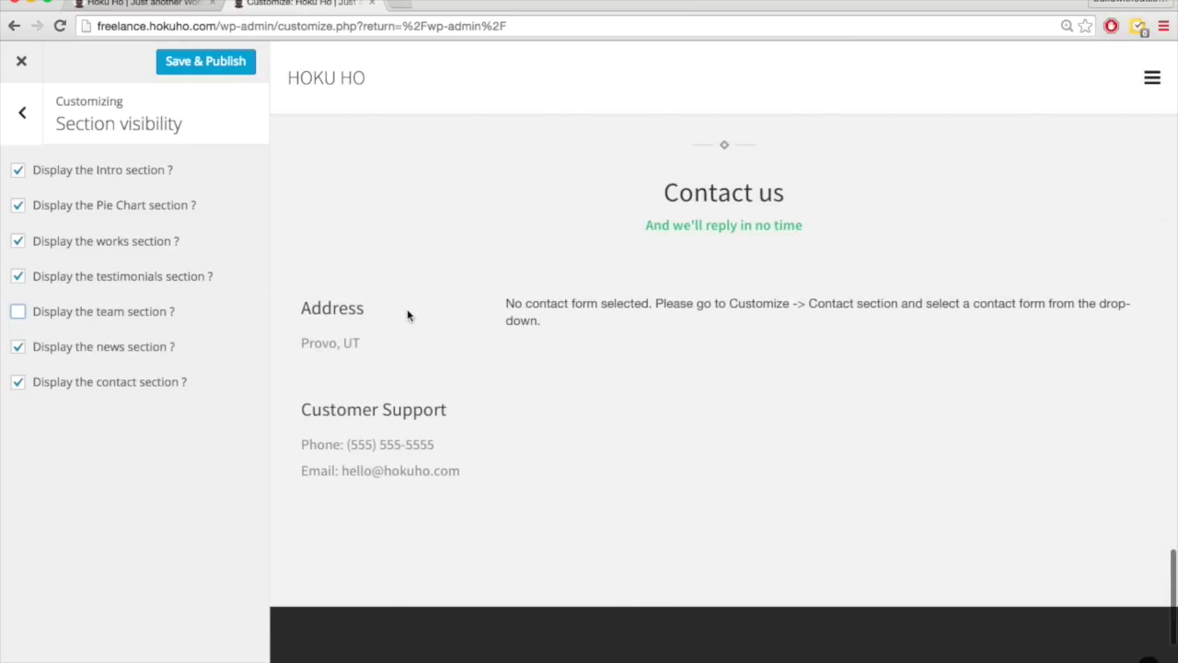
Return to the main options and open the CTA Section (big bg. image) panel.
scroll(407, 315, "up", 7)
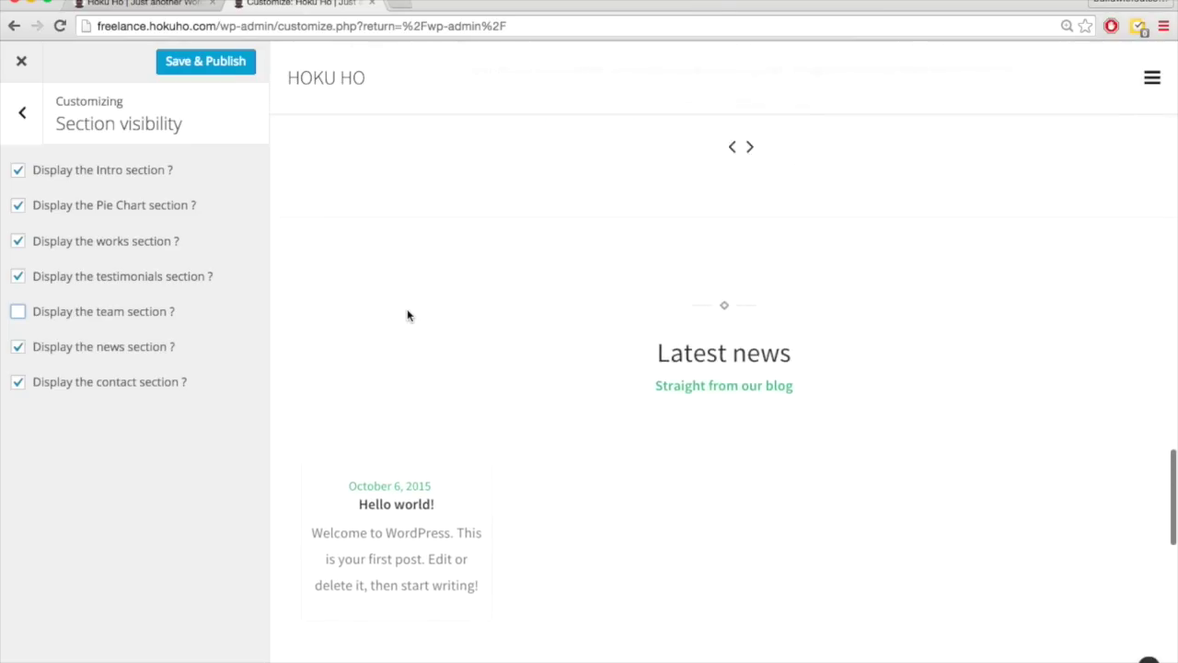
scroll(408, 315, "up", 5)
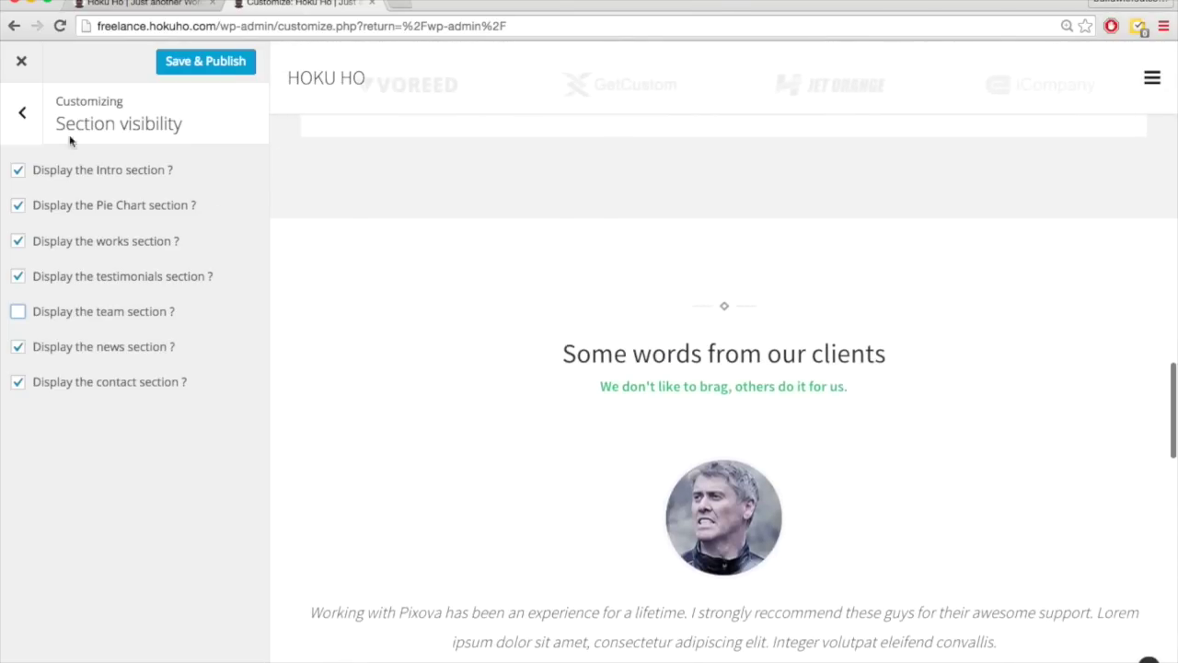
left_click(23, 112)
scroll(128, 486, "down", 2)
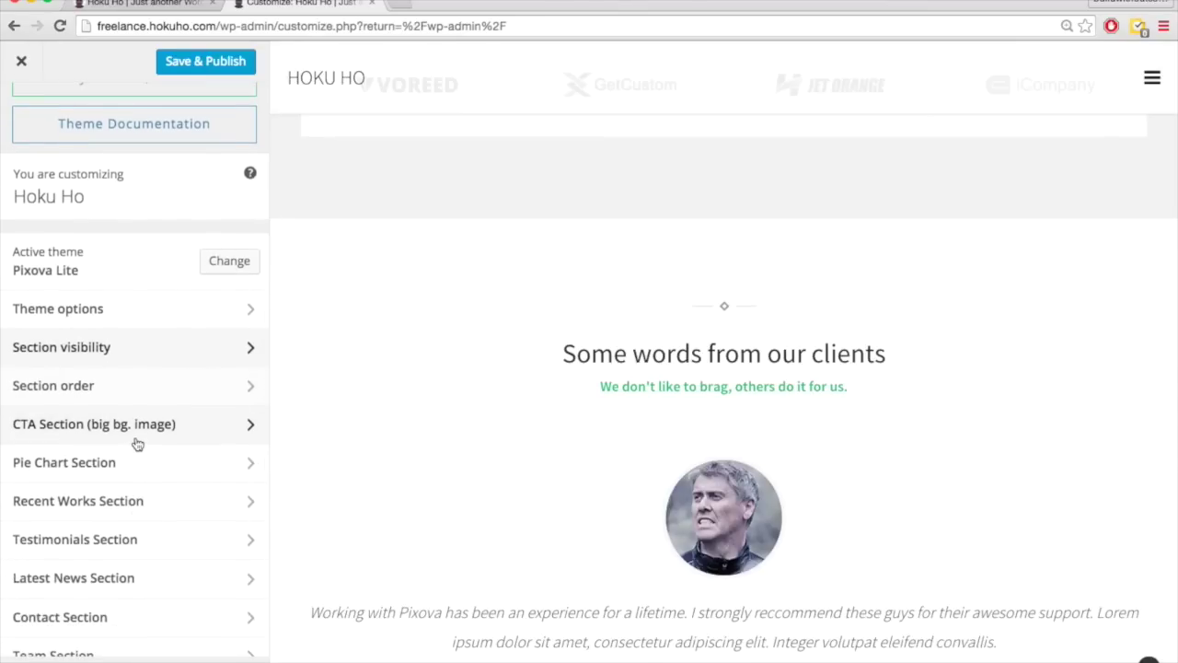
left_click(134, 425)
Upload background2.jpg as the header image, crop it, and publish.
scroll(445, 300, "up", 5)
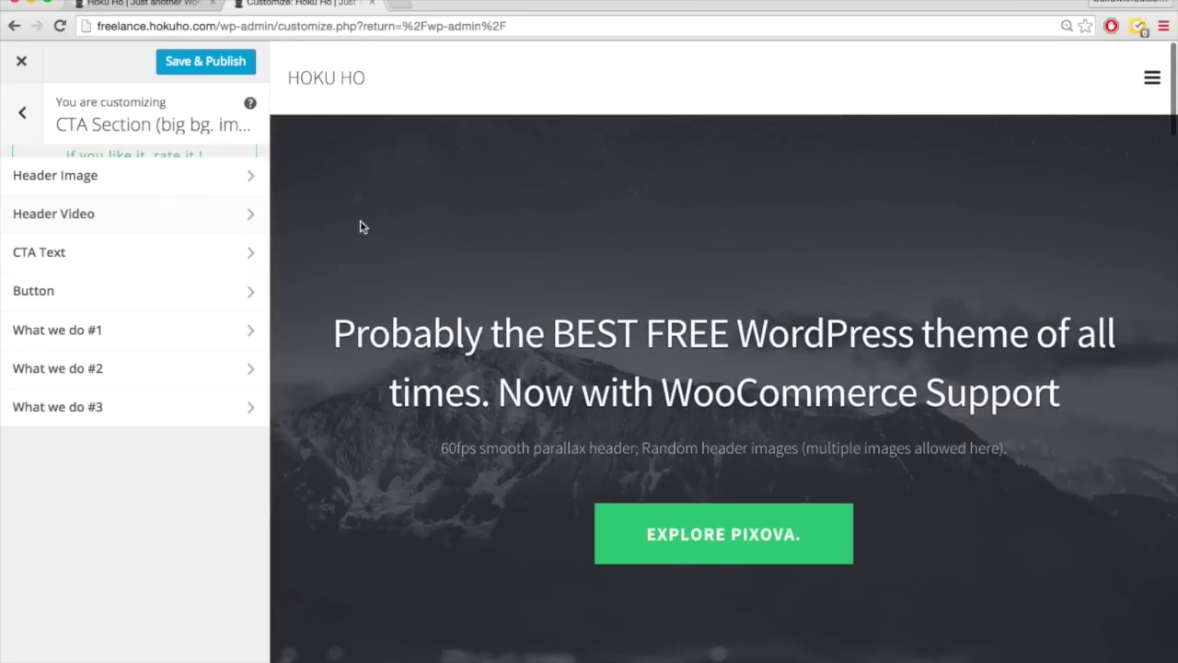
left_click(243, 182)
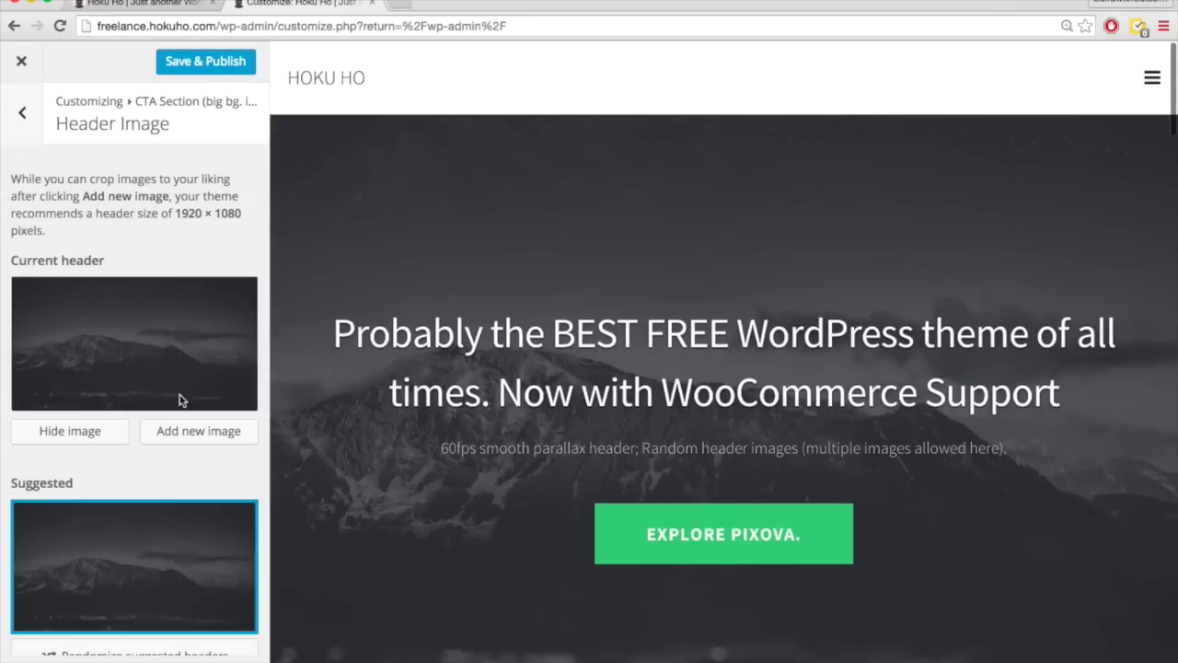
left_click(187, 439)
left_click(74, 128)
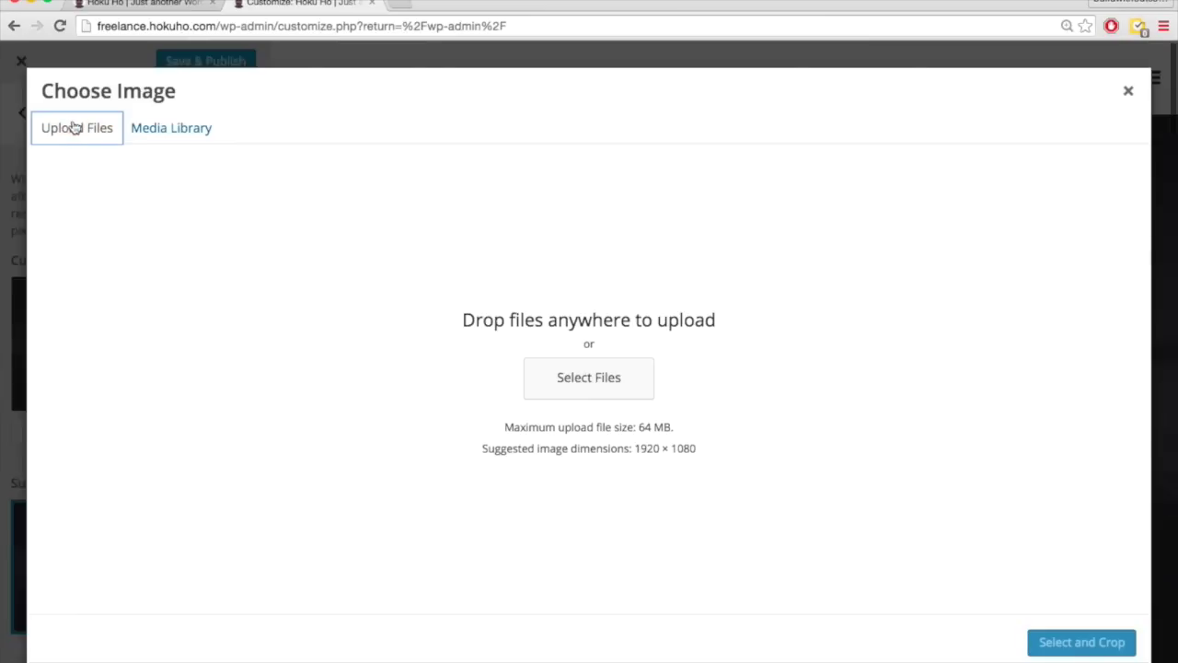
left_click(596, 379)
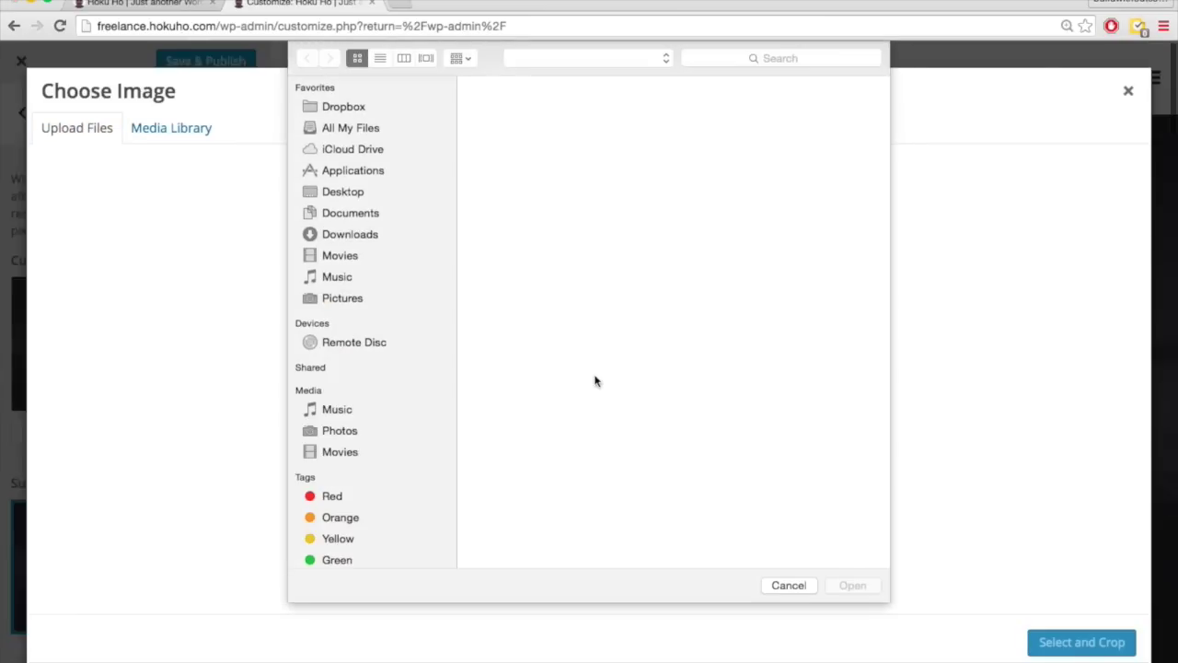
double_click(662, 110)
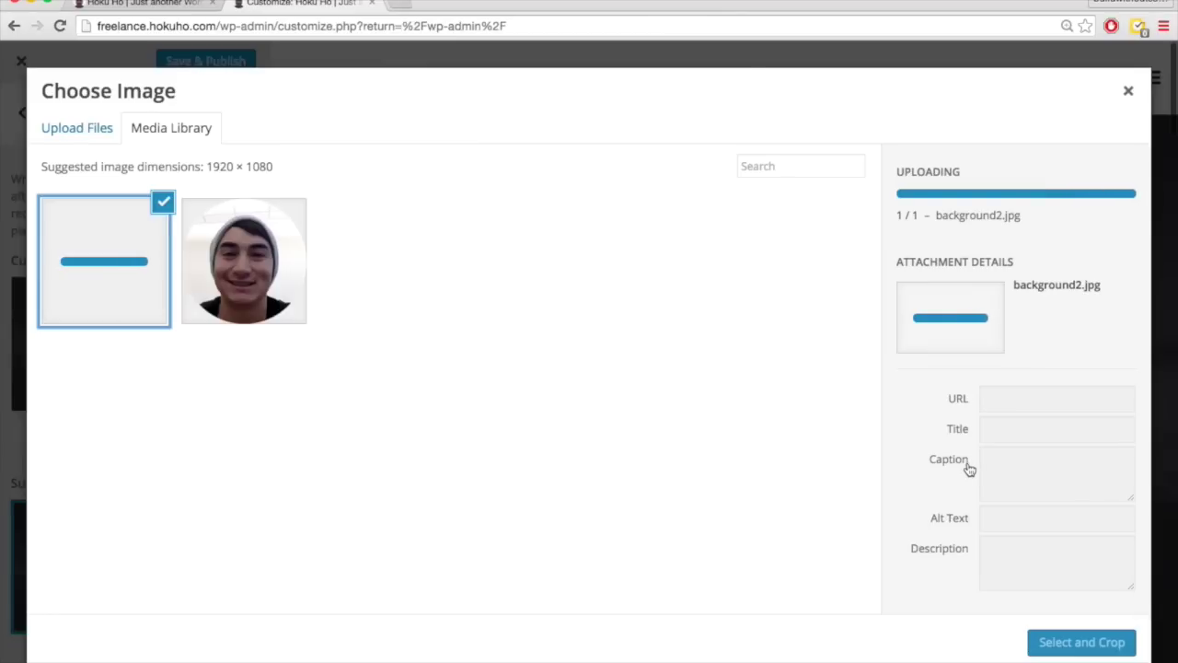
left_click(1073, 642)
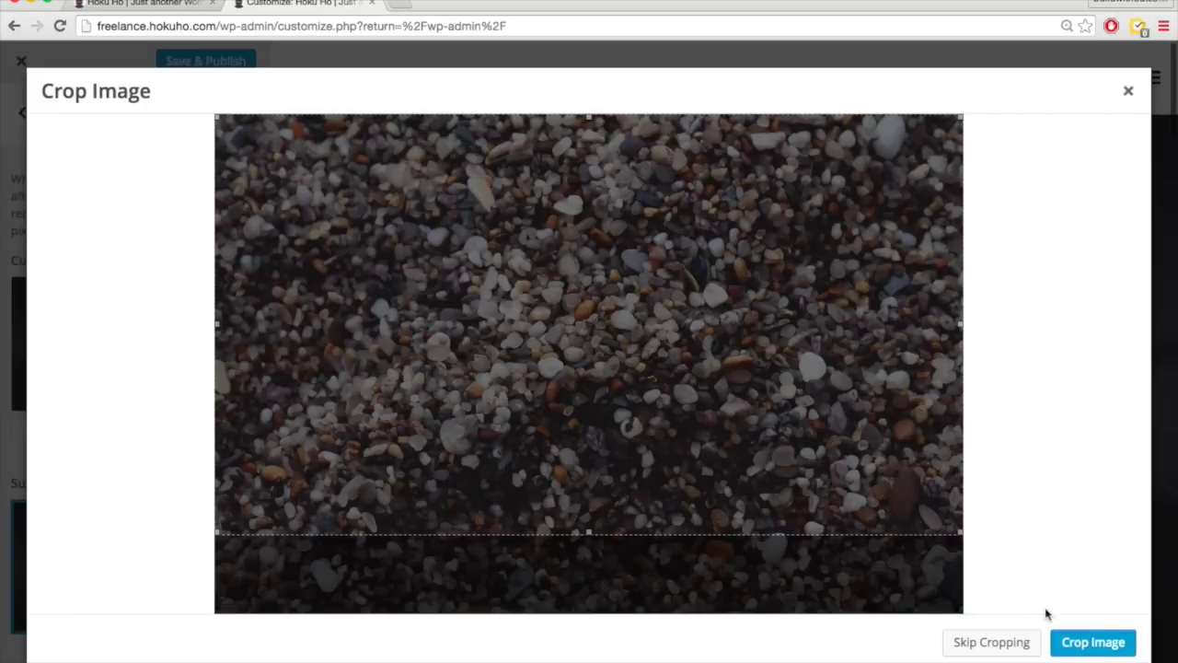
left_click(1082, 644)
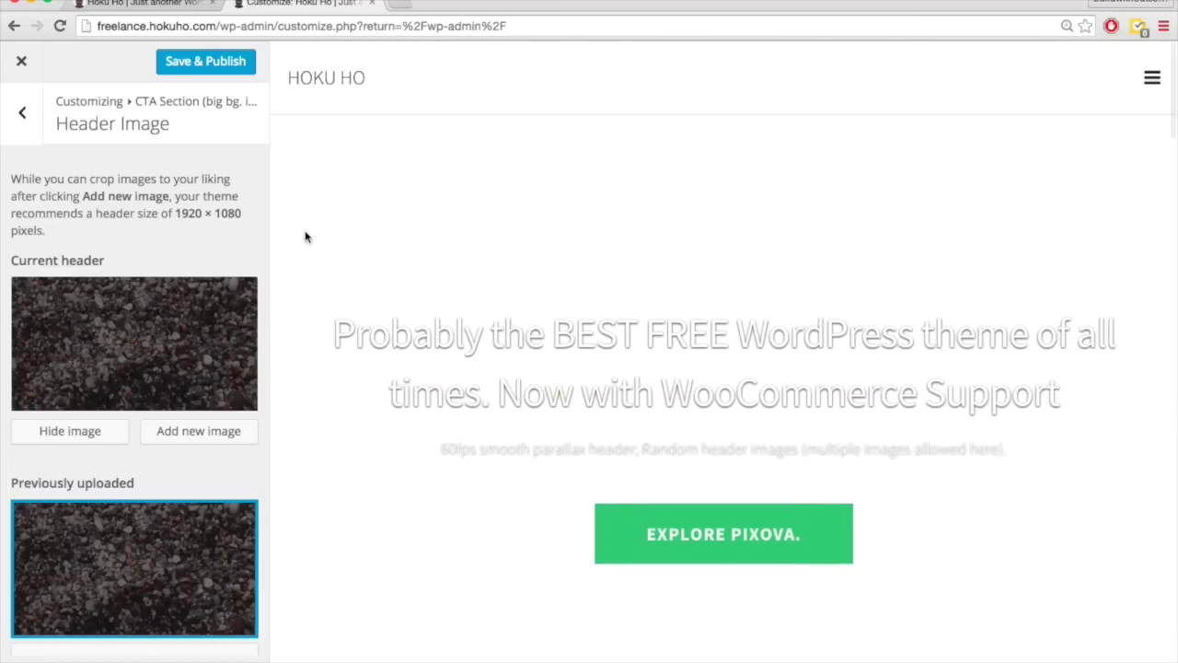
left_click(228, 72)
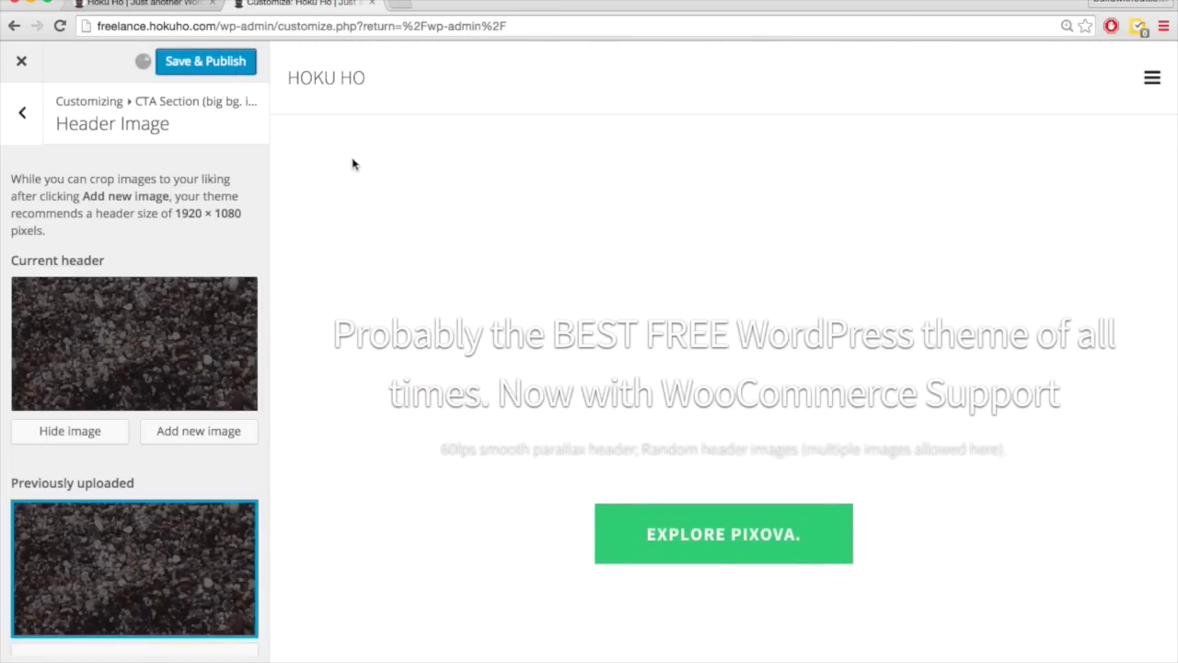
Check the pebble header background on the live Hoku Ho homepage.
left_click(166, 5)
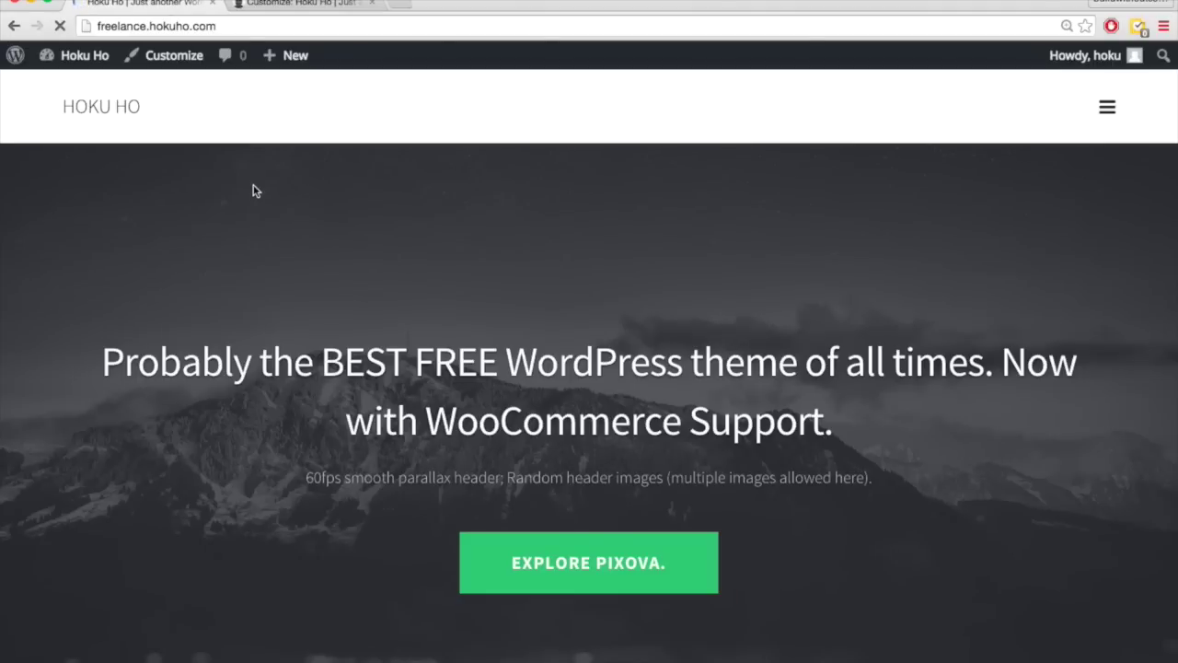
scroll(256, 190, "down", 2)
scroll(256, 191, "down", 5)
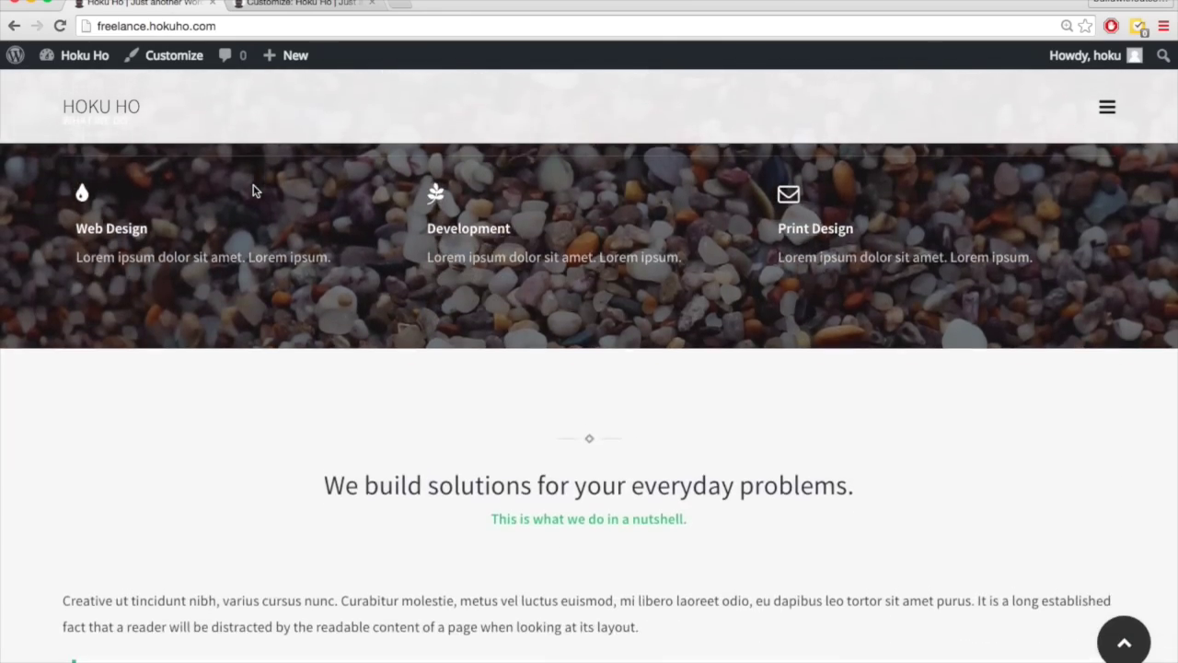
scroll(256, 191, "up", 7)
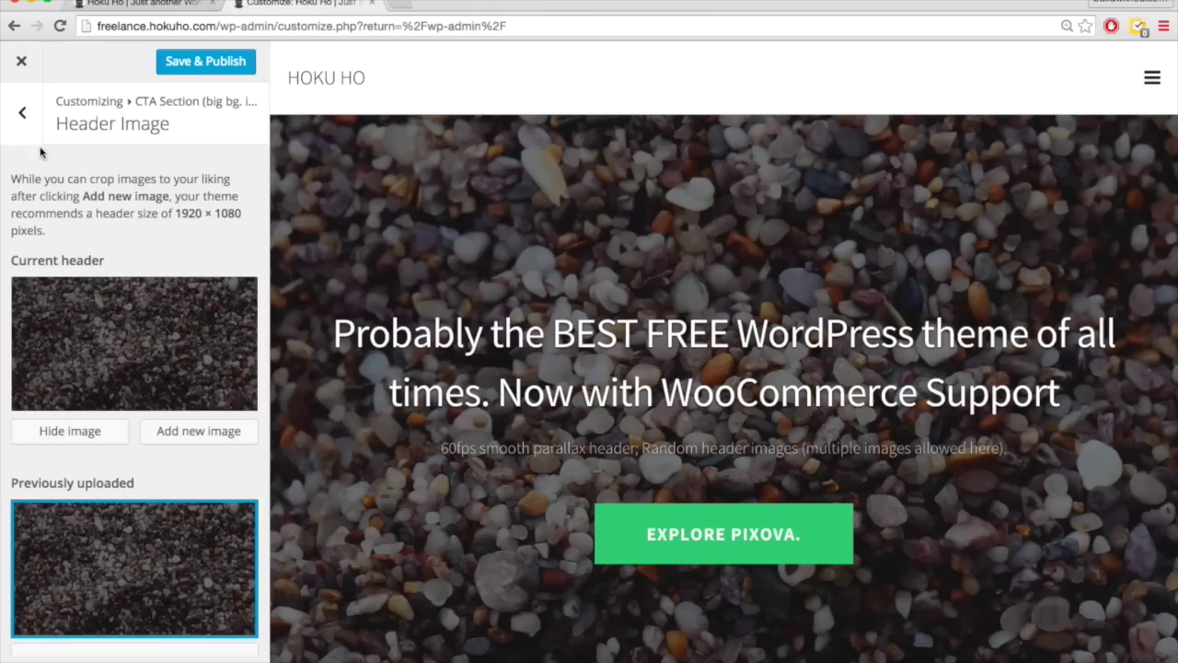
Delete the Main CTA sub-title in the CTA Text settings.
left_click(22, 112)
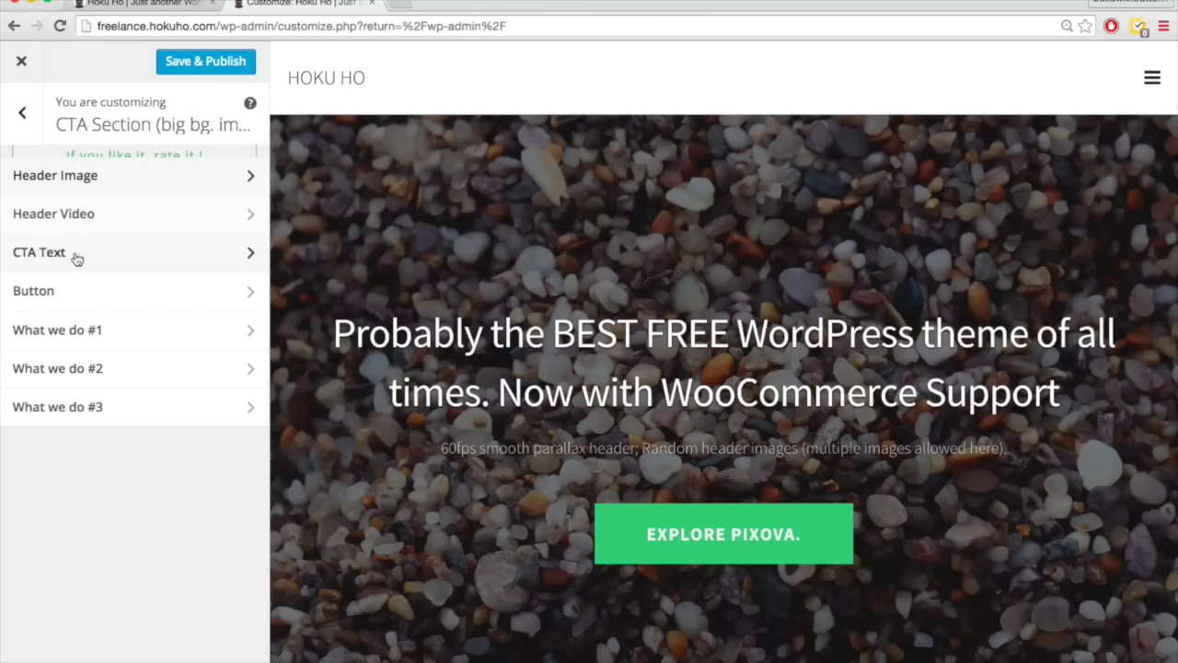
left_click(78, 257)
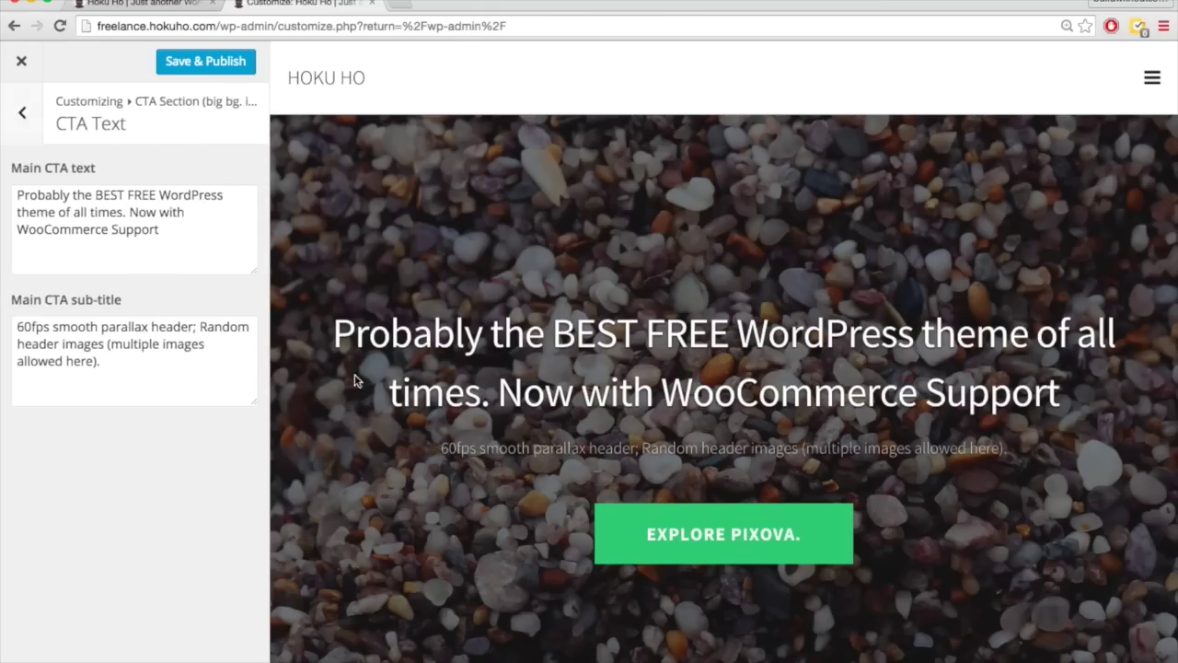
triple_click(473, 342)
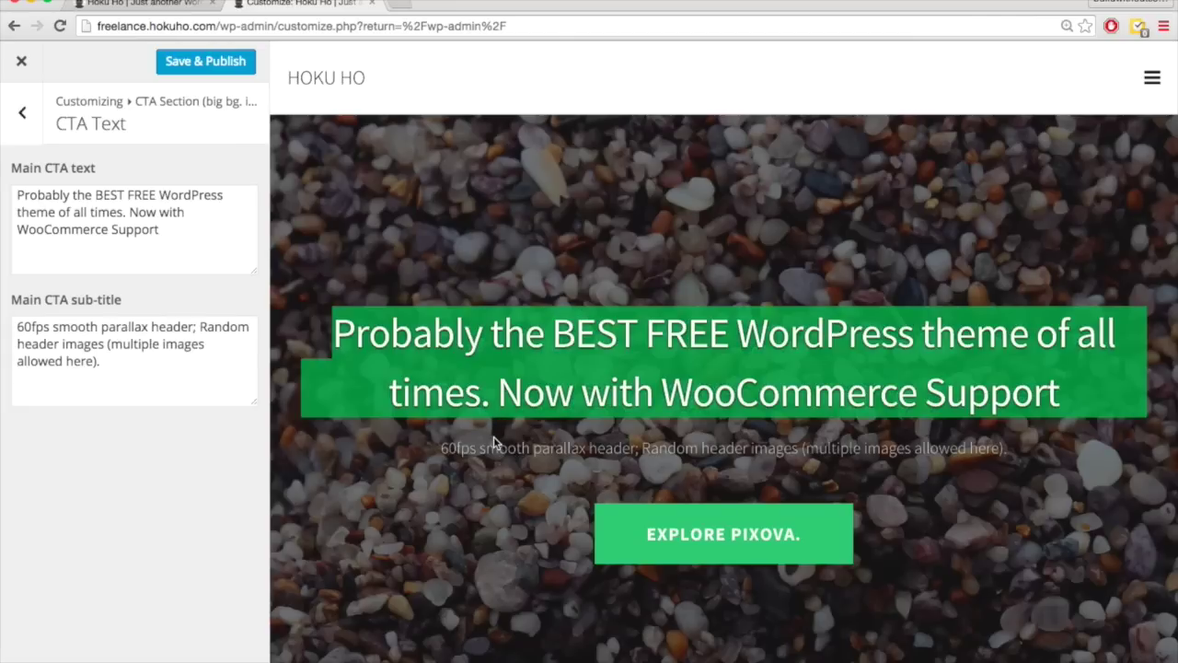
left_click(493, 440)
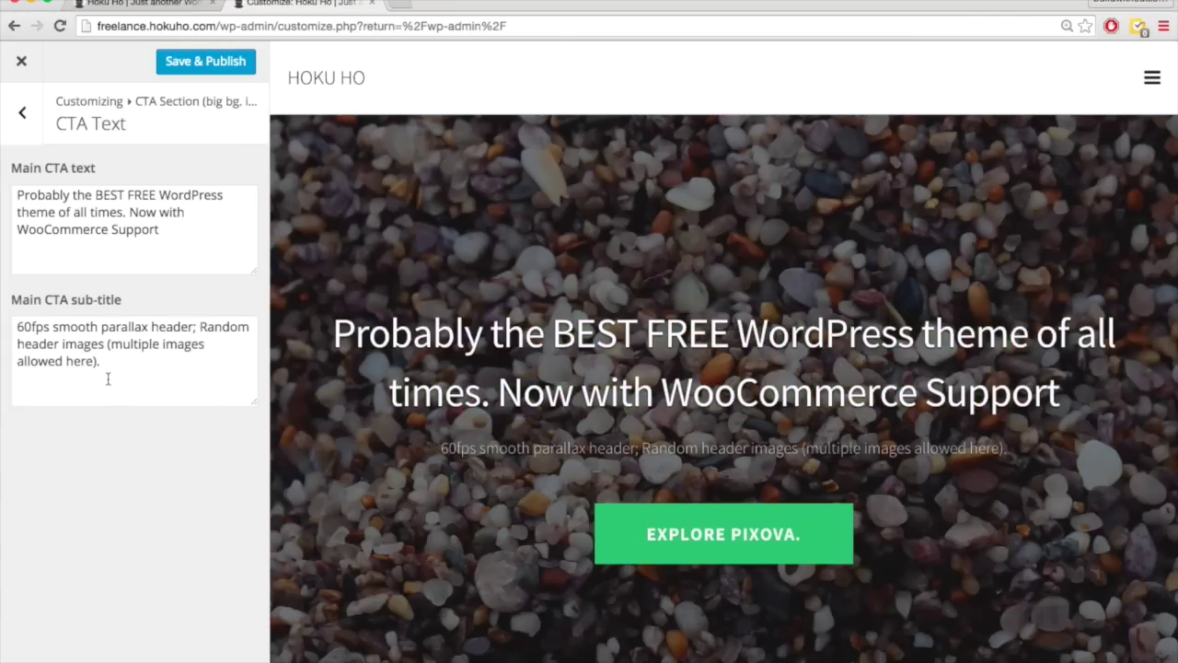
left_click_drag(108, 378, 3, 304)
key("BackSpace")
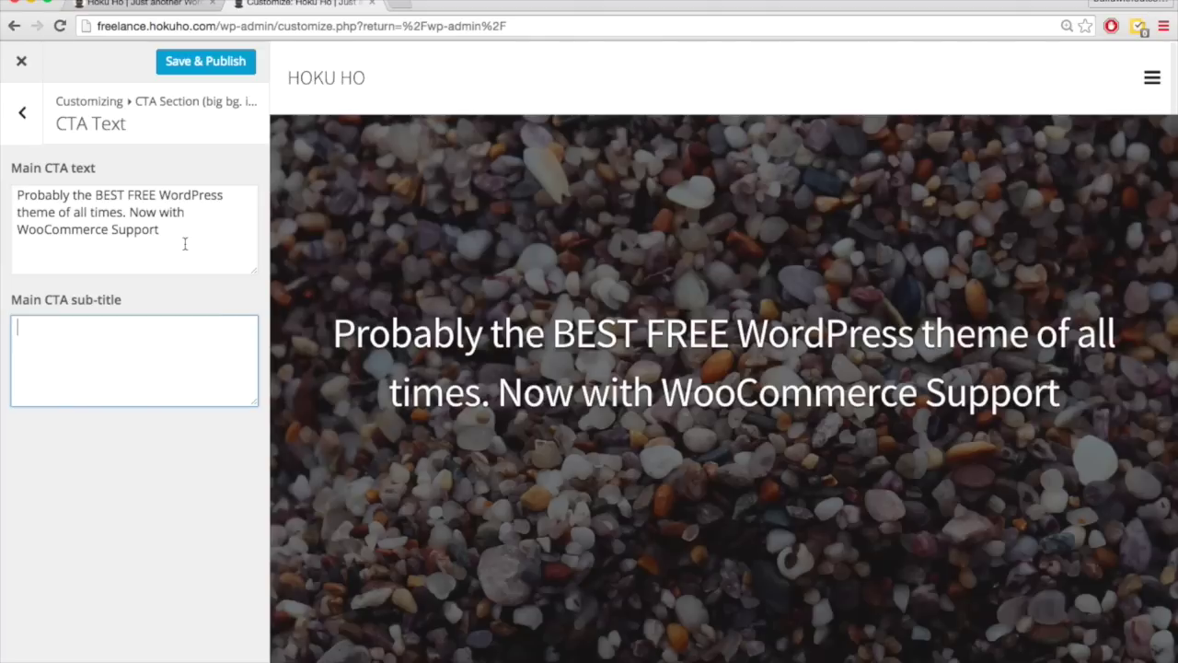
Replace the headline with 'I design/build web and mobile stuff for myself and others.'.
left_click(184, 241)
left_click_drag(173, 239, 3, 188)
type("I design/build web and mobile stuff for myself and others.")
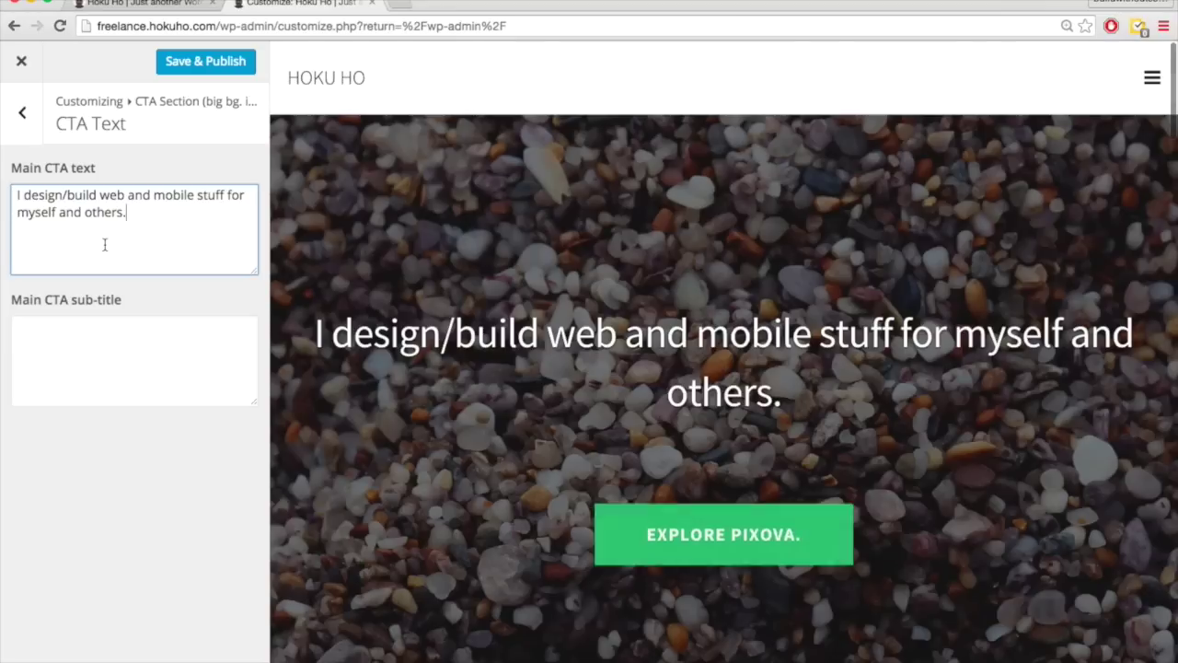
left_click(22, 112)
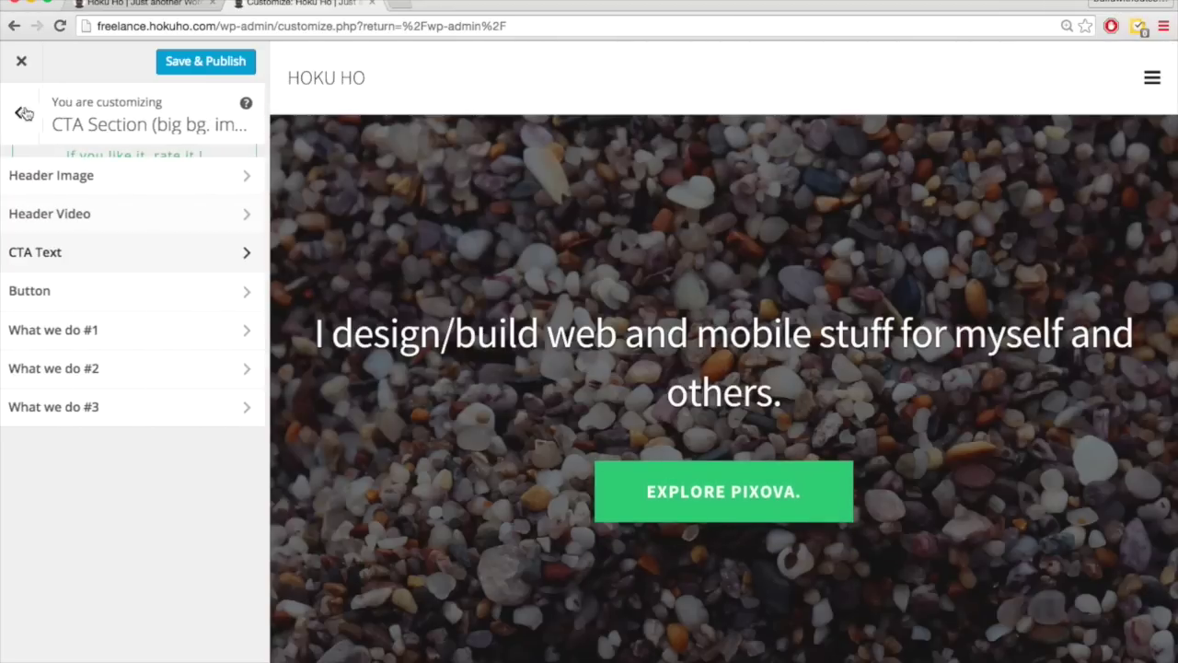
left_click(121, 293)
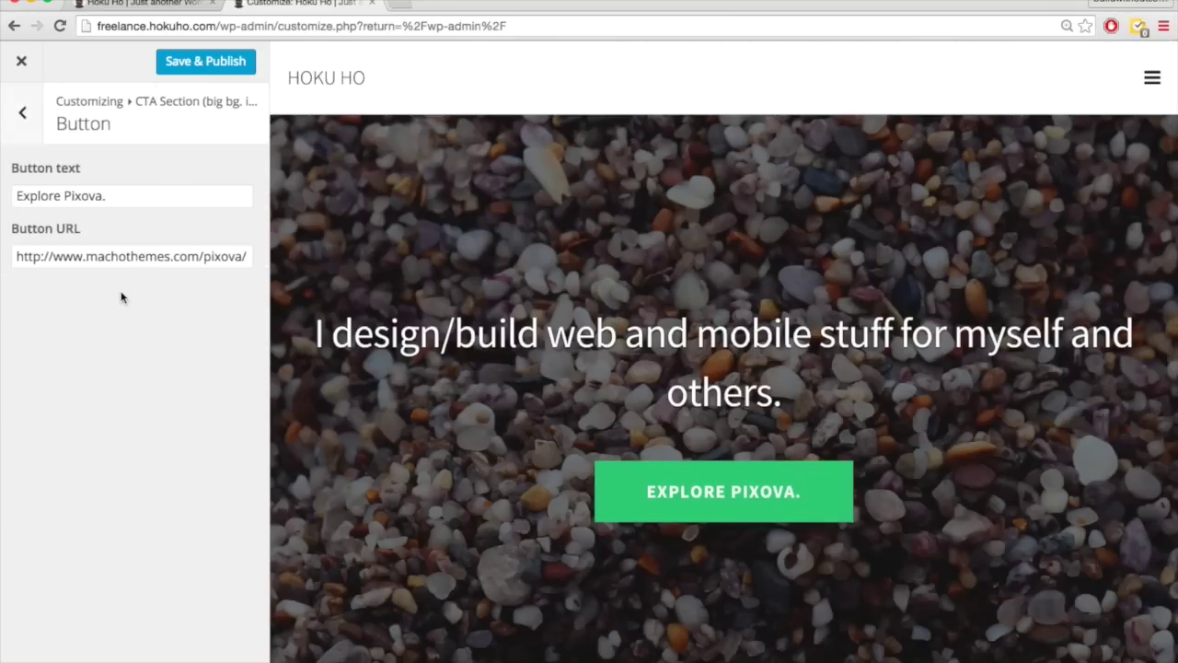
Change the button text from 'Explore Pixova.' to 'Work with me'.
triple_click(113, 195)
type("Work with me")
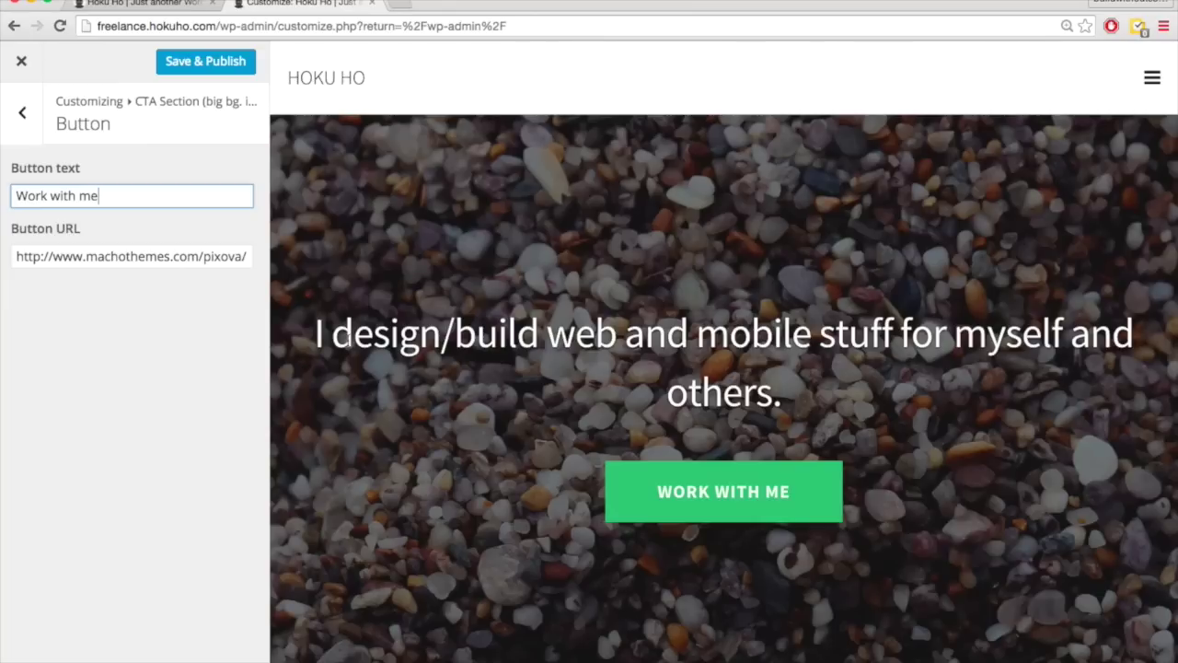
key("ctrl+shift+Tab")
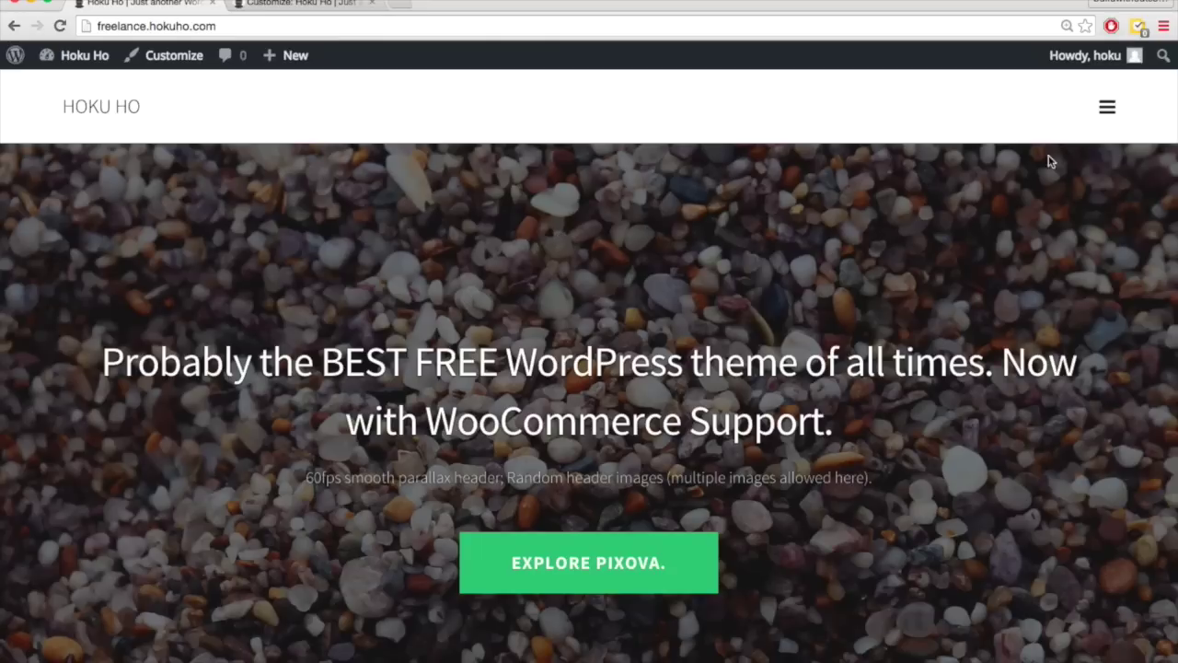
Follow the live site's CONTACT menu link down to the Contact us section.
left_click(1108, 107)
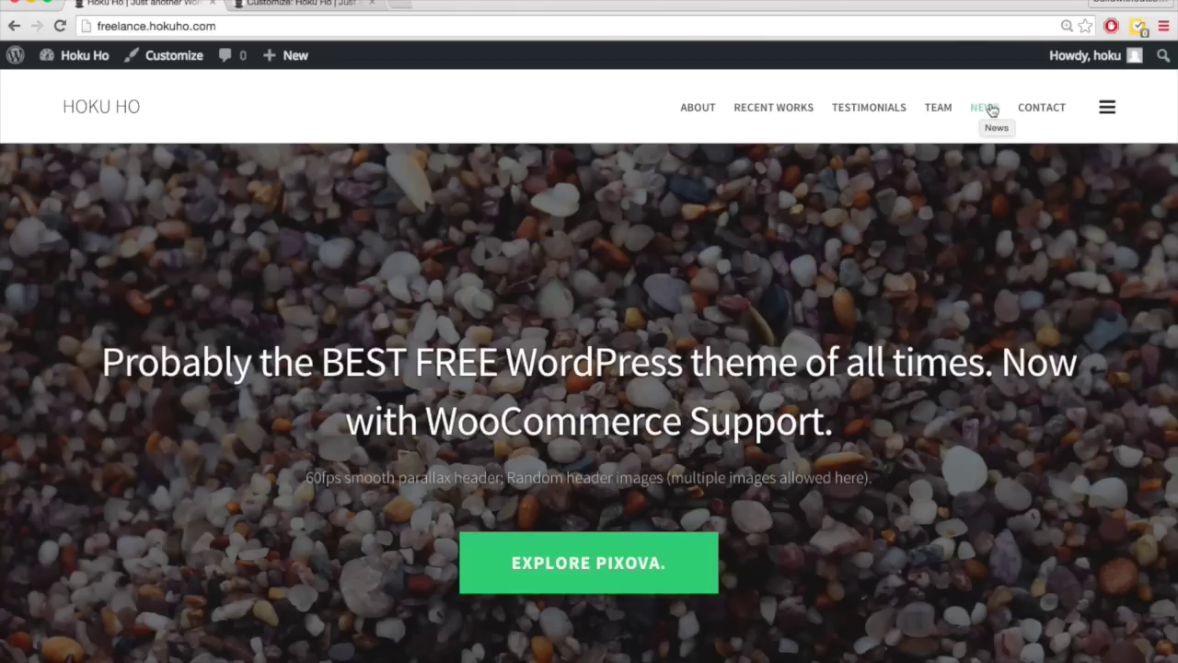
left_click(1039, 111)
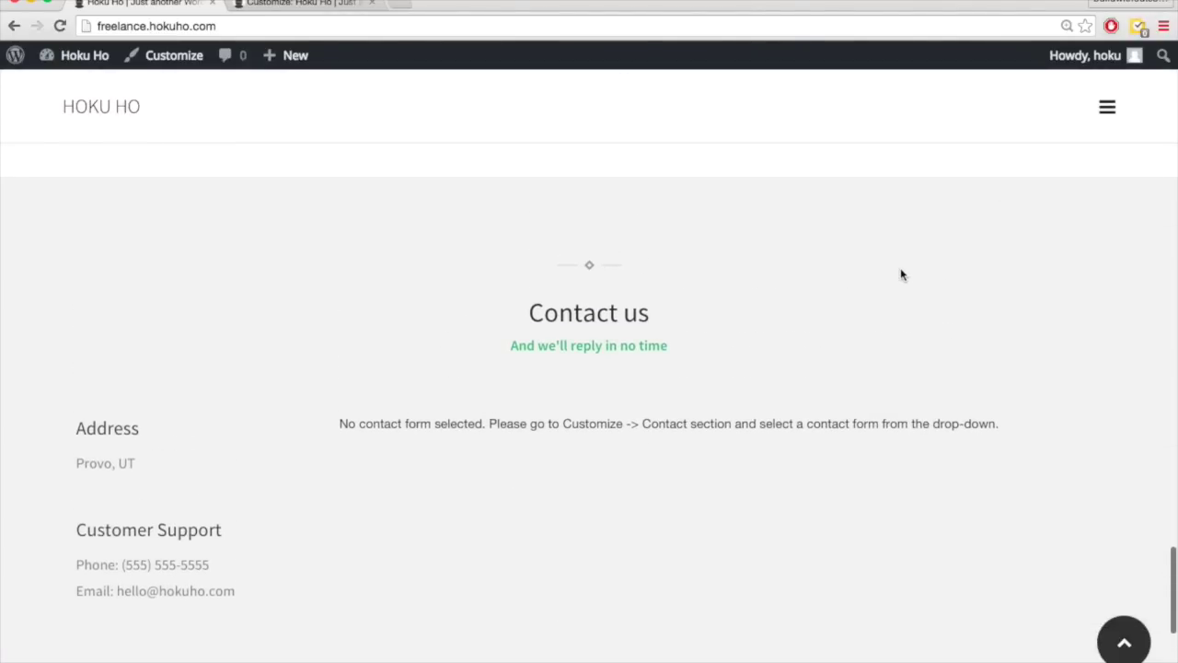
scroll(901, 274, "down", 1)
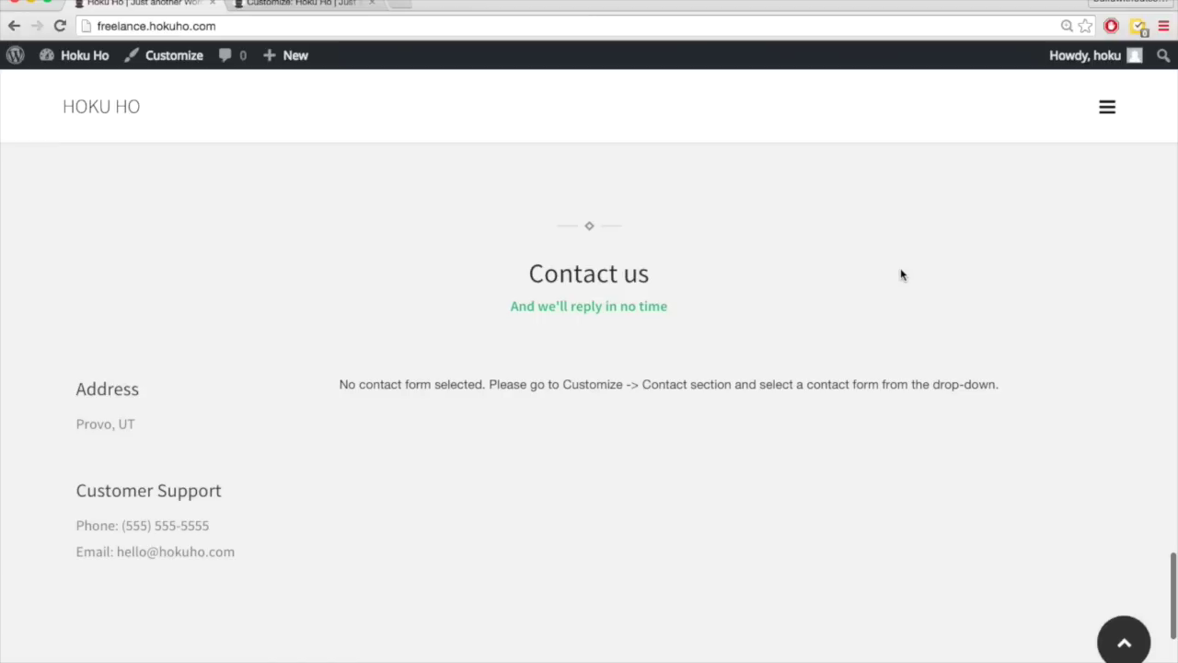
scroll(870, 273, "down", 1)
triple_click(563, 247)
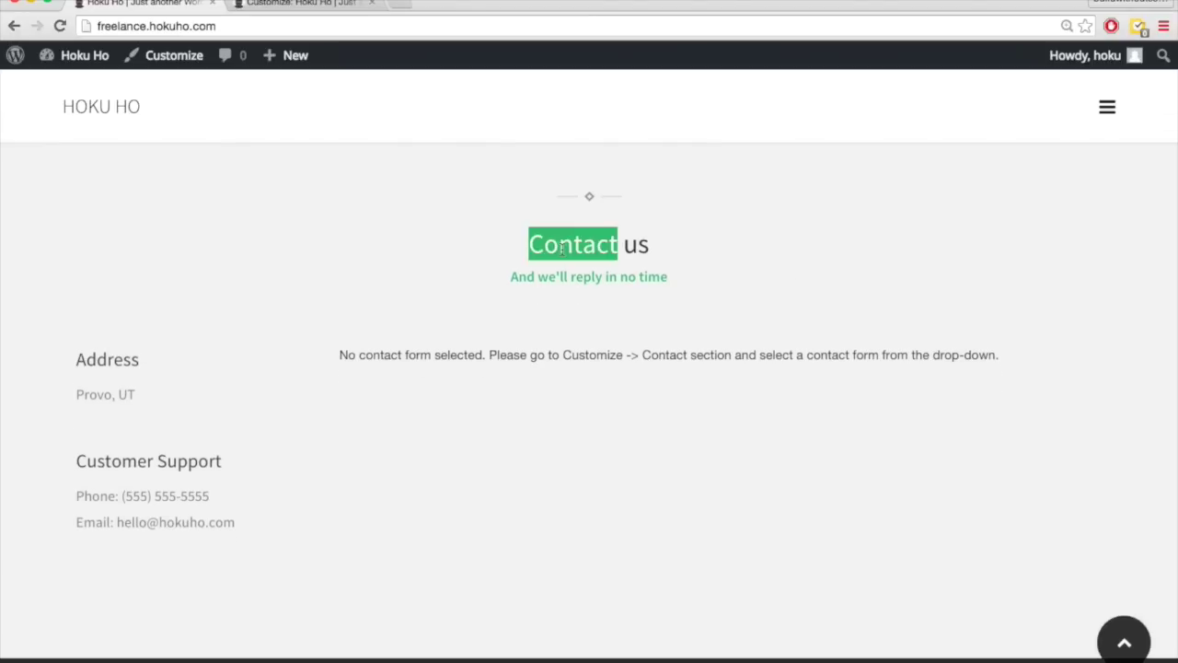
left_click(684, 249)
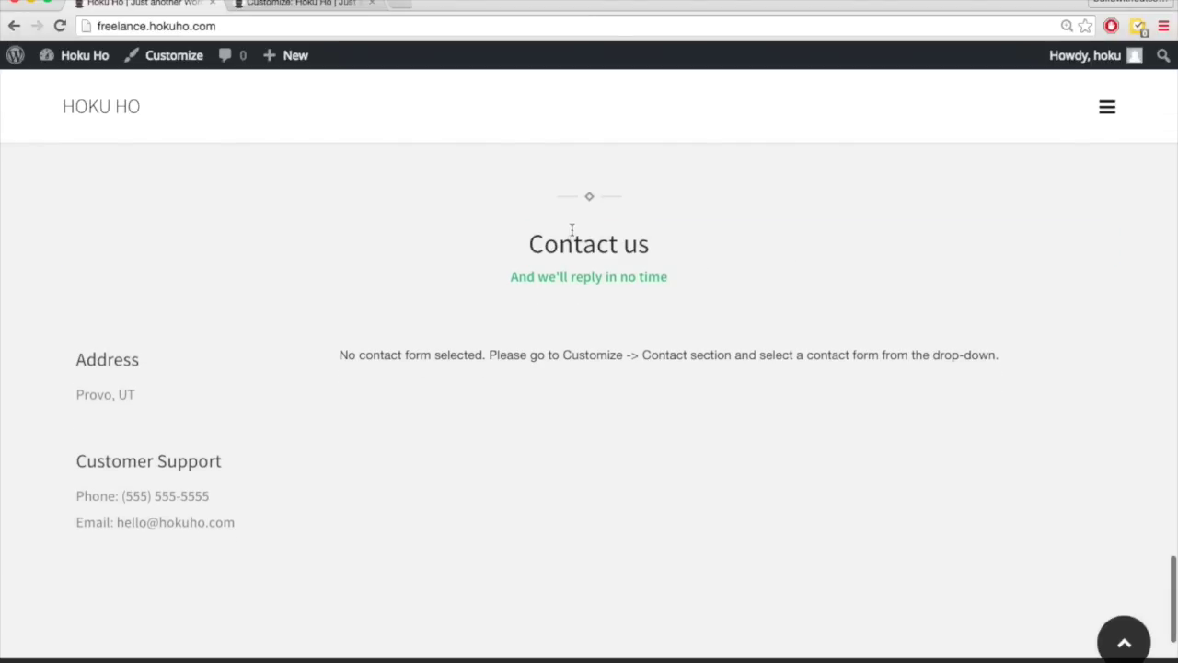
triple_click(564, 241)
left_click(727, 242)
Repeat the CONTACT jump, then return to the Customizer's Button panel.
left_click(1110, 106)
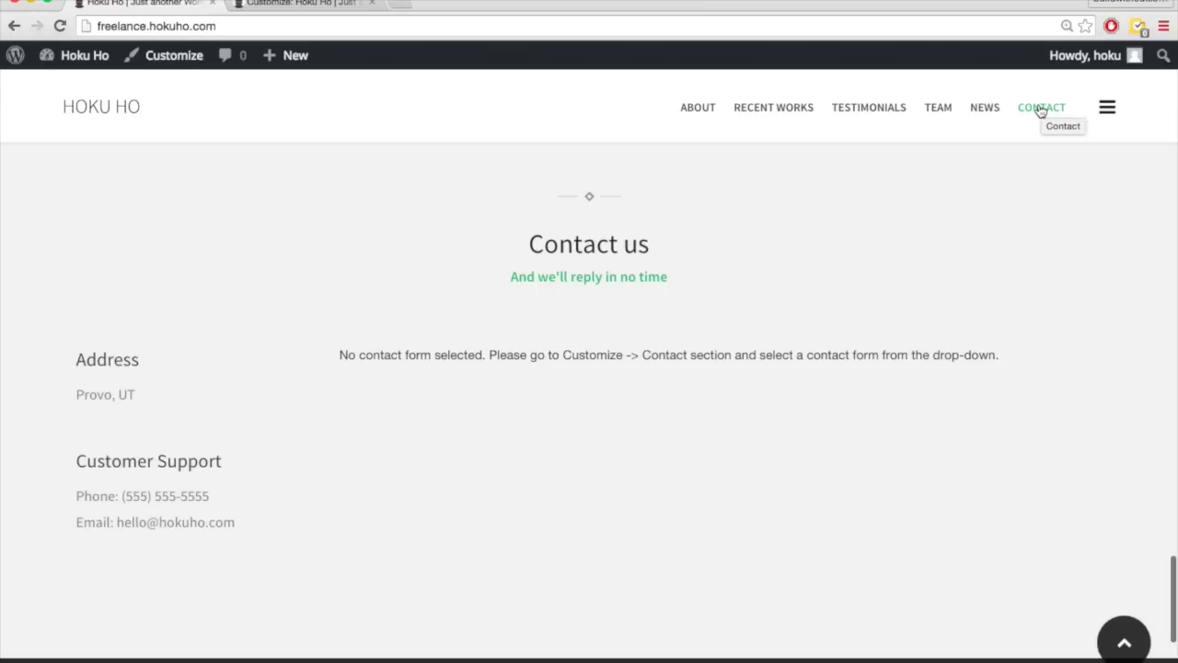
scroll(1000, 171, "up", 10)
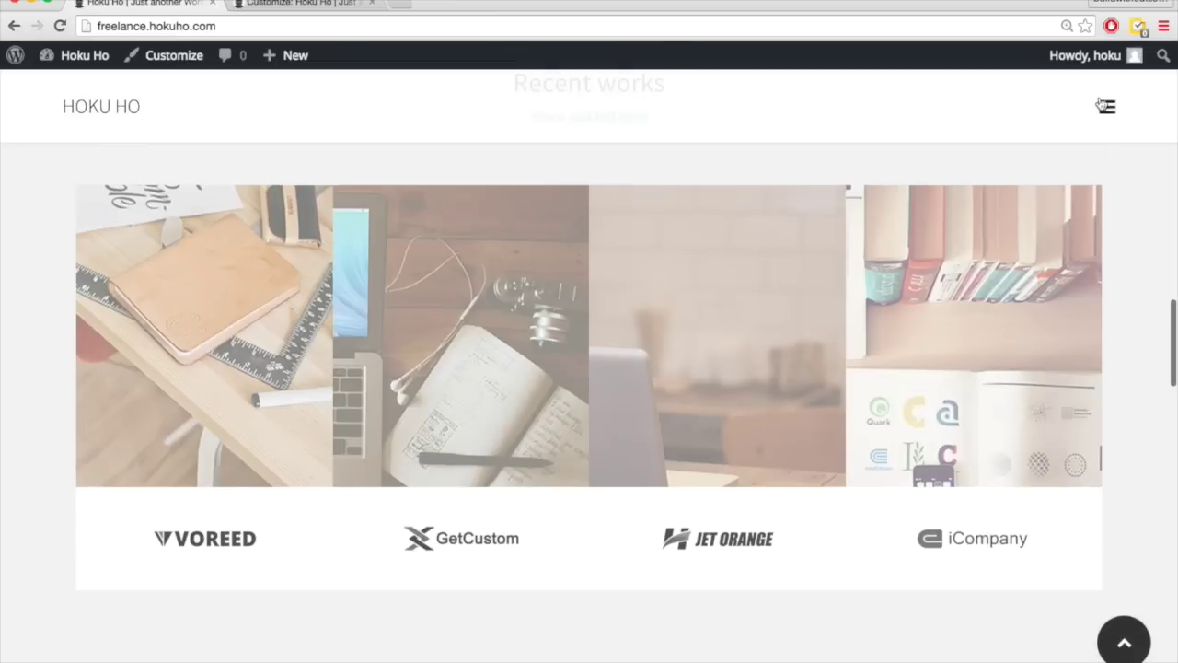
left_click(1052, 113)
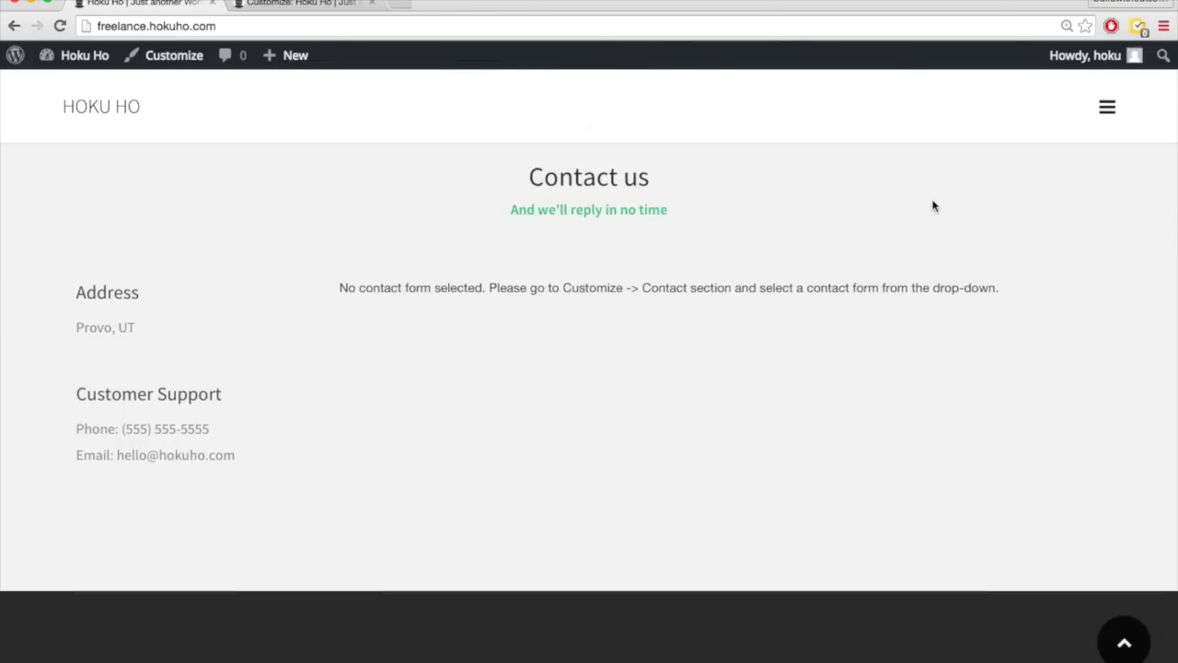
scroll(933, 206, "up", 5)
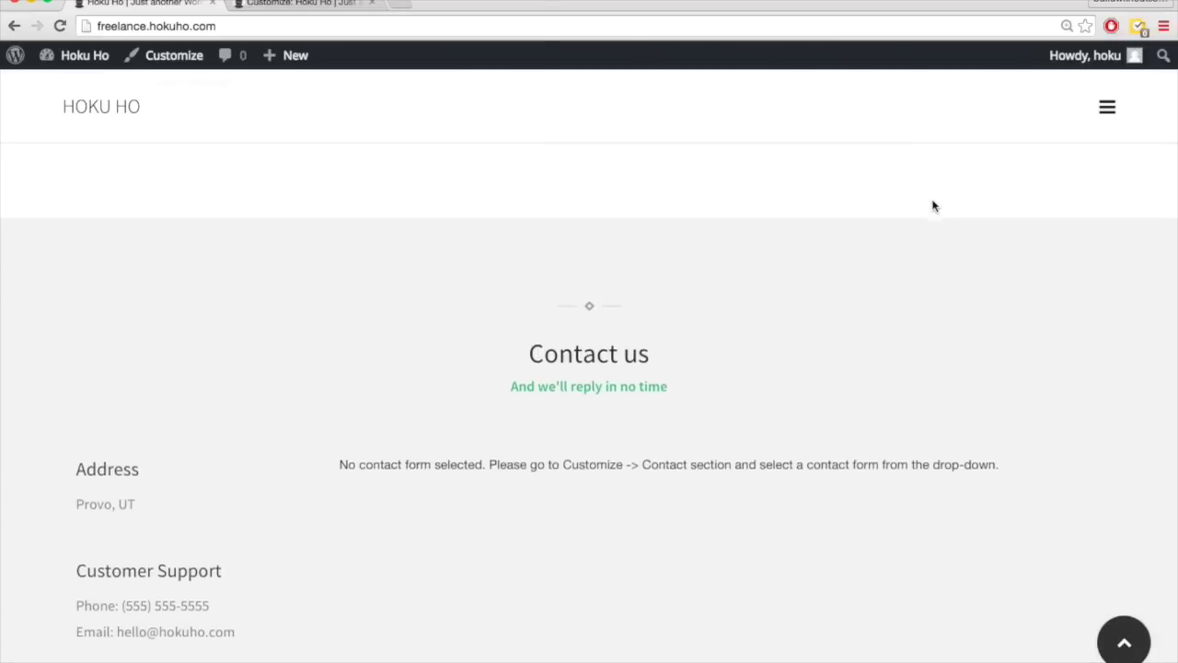
scroll(932, 205, "up", 3)
scroll(986, 205, "up", 2)
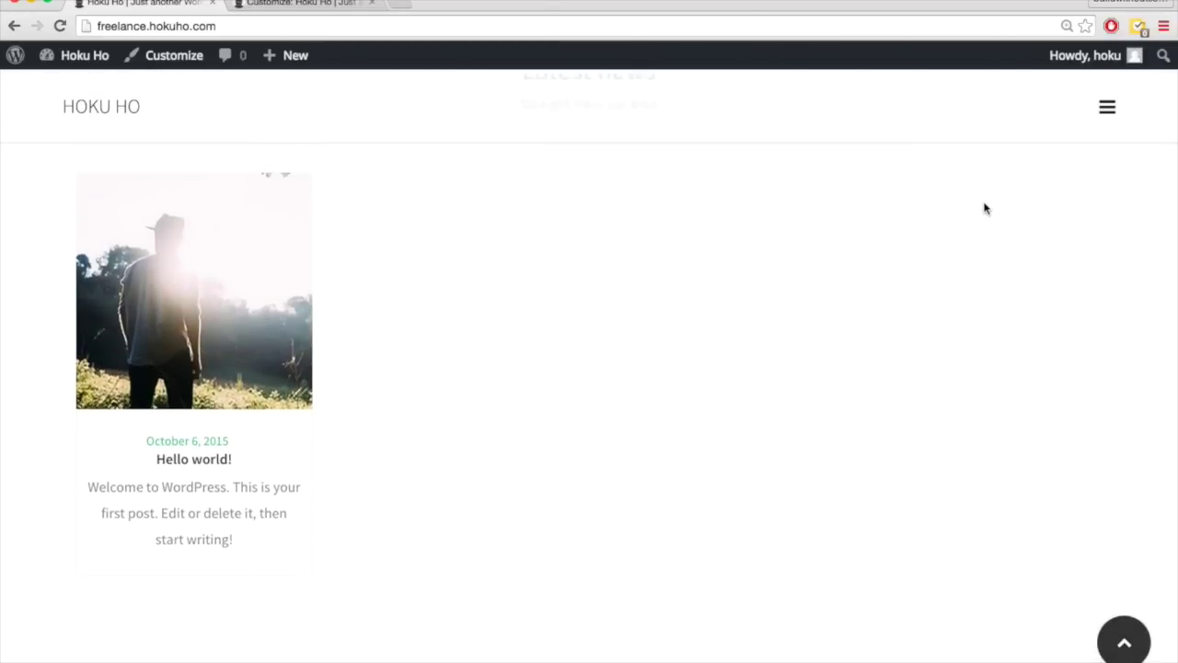
scroll(986, 209, "down", 3)
left_click(1105, 112)
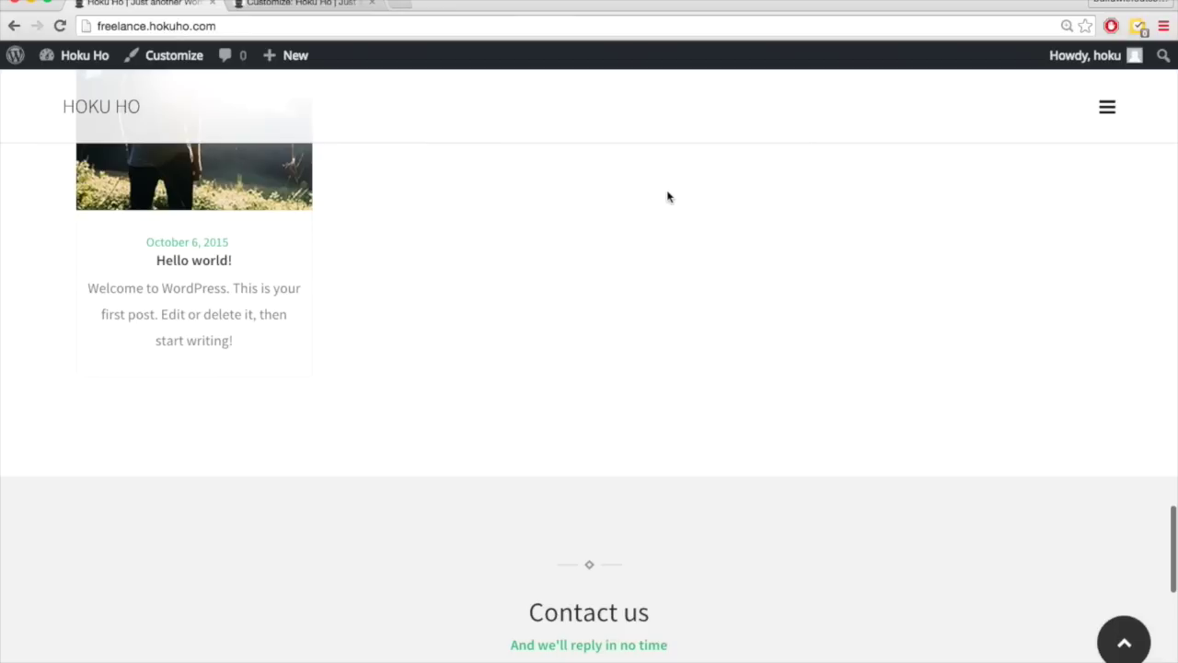
mouse_move(1105, 112)
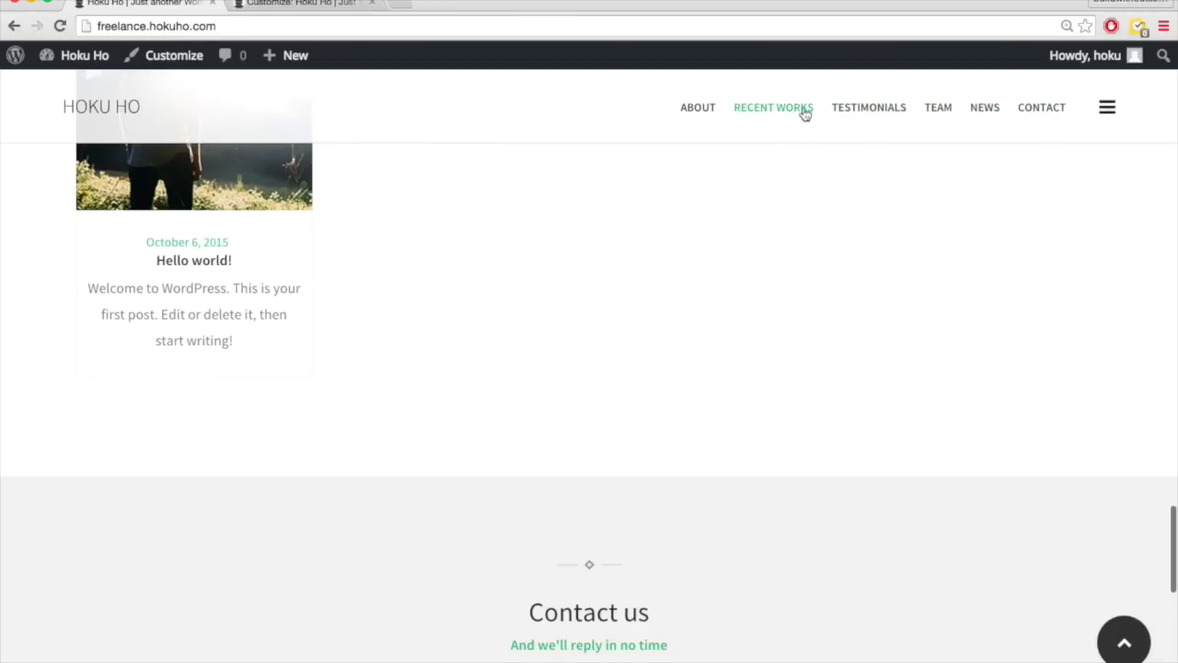
left_click(299, 3)
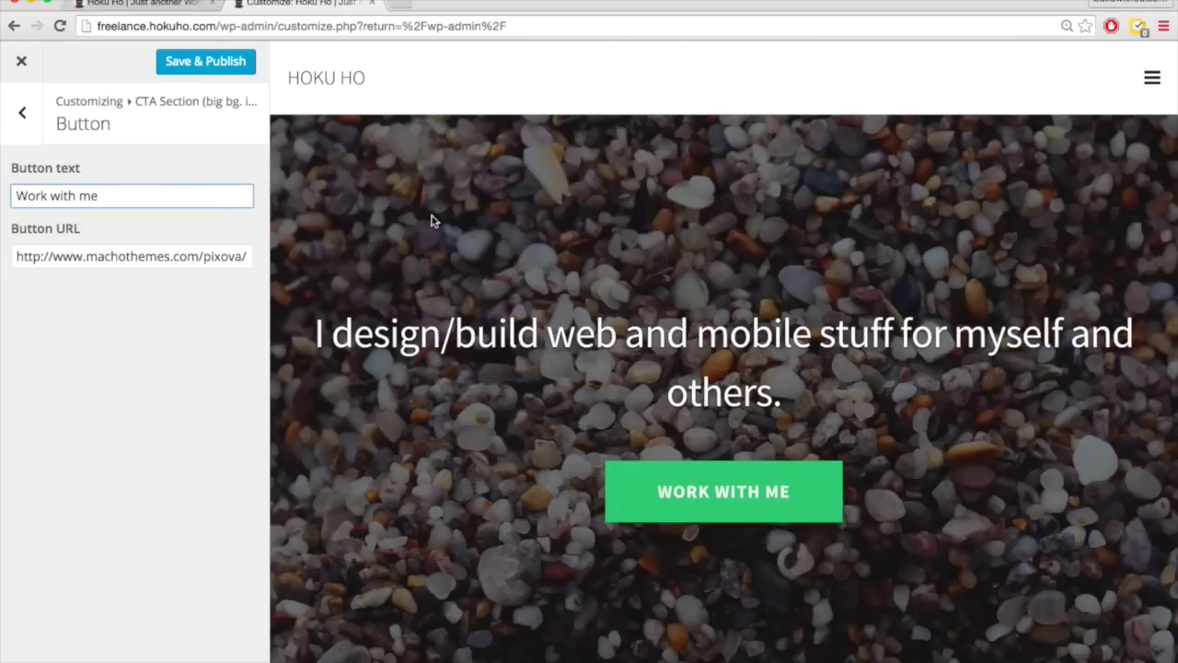
Paste the site's web address into the Button URL field and append '#'.
key("ctrl+shift+Tab")
left_click(185, 28)
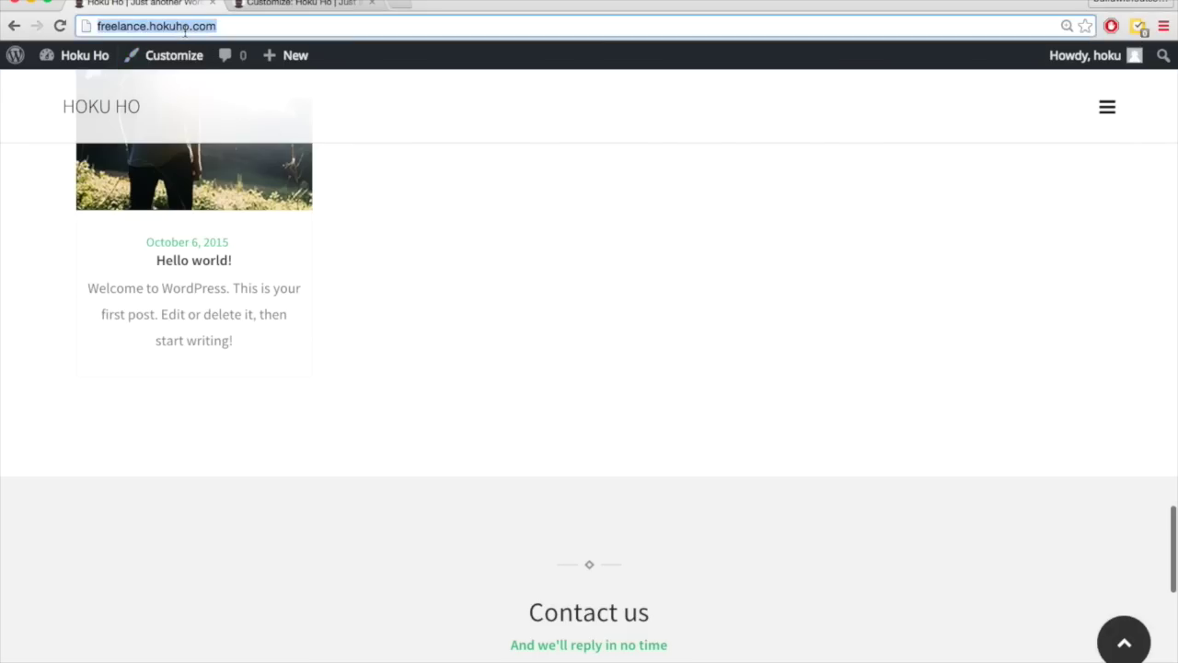
key("ctrl+c")
key("ctrl+Tab")
triple_click(152, 256)
key("ctrl+v")
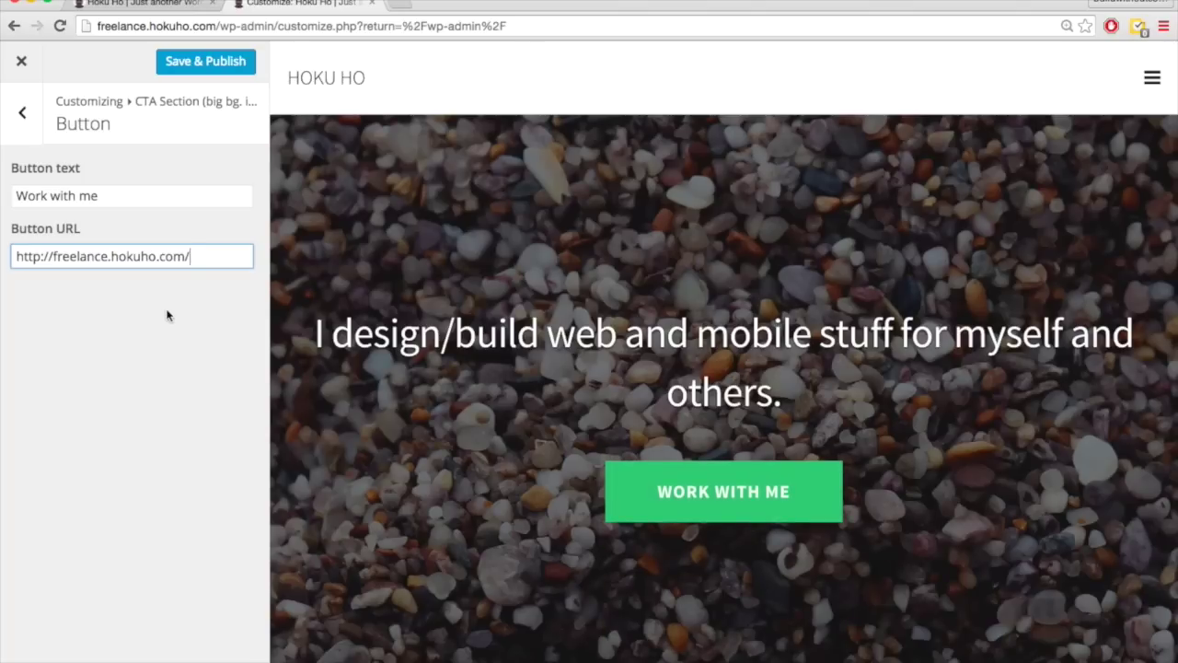
type("#")
key("ctrl+shift+Tab")
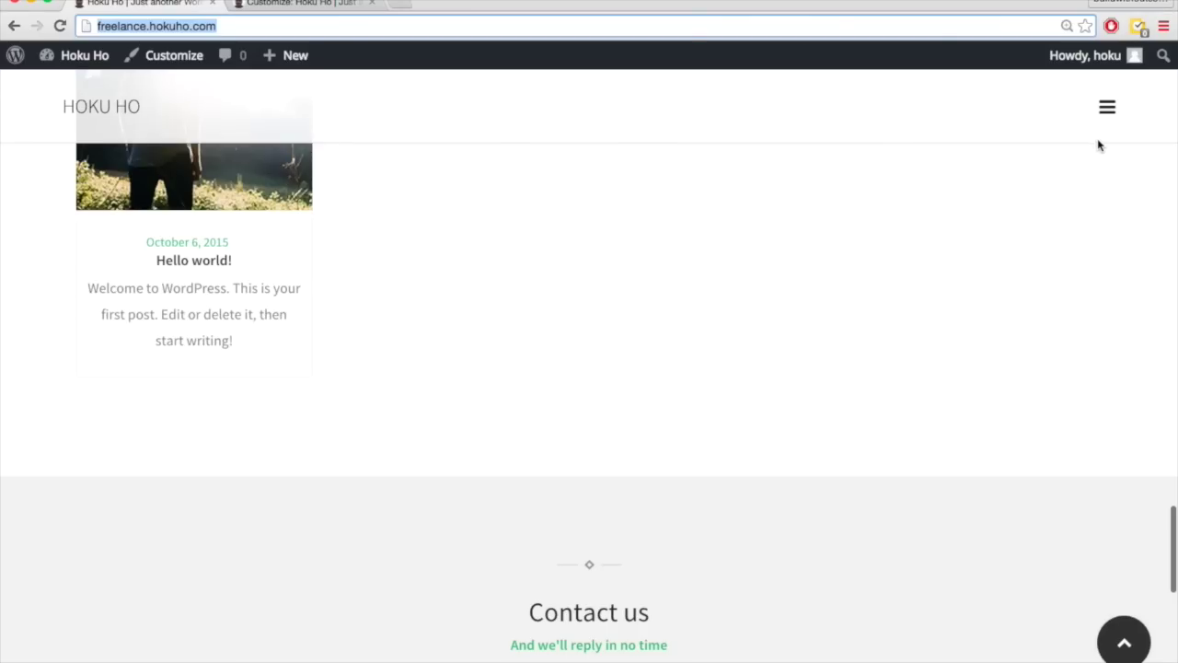
mouse_move(1098, 111)
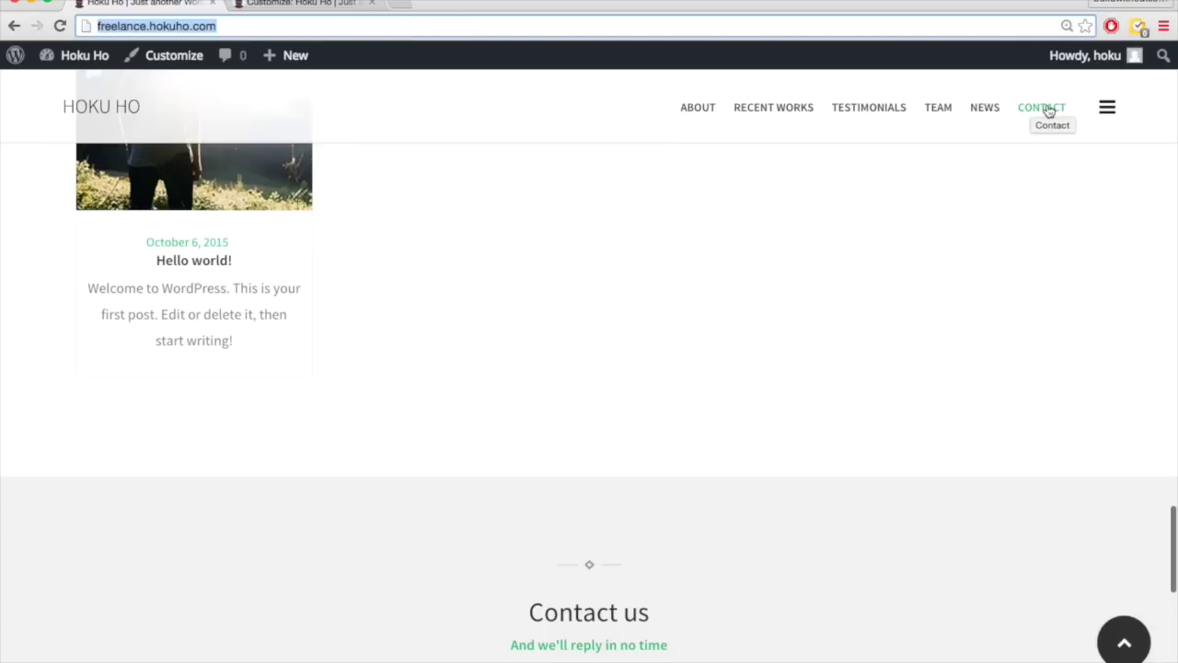
key("ctrl+Tab")
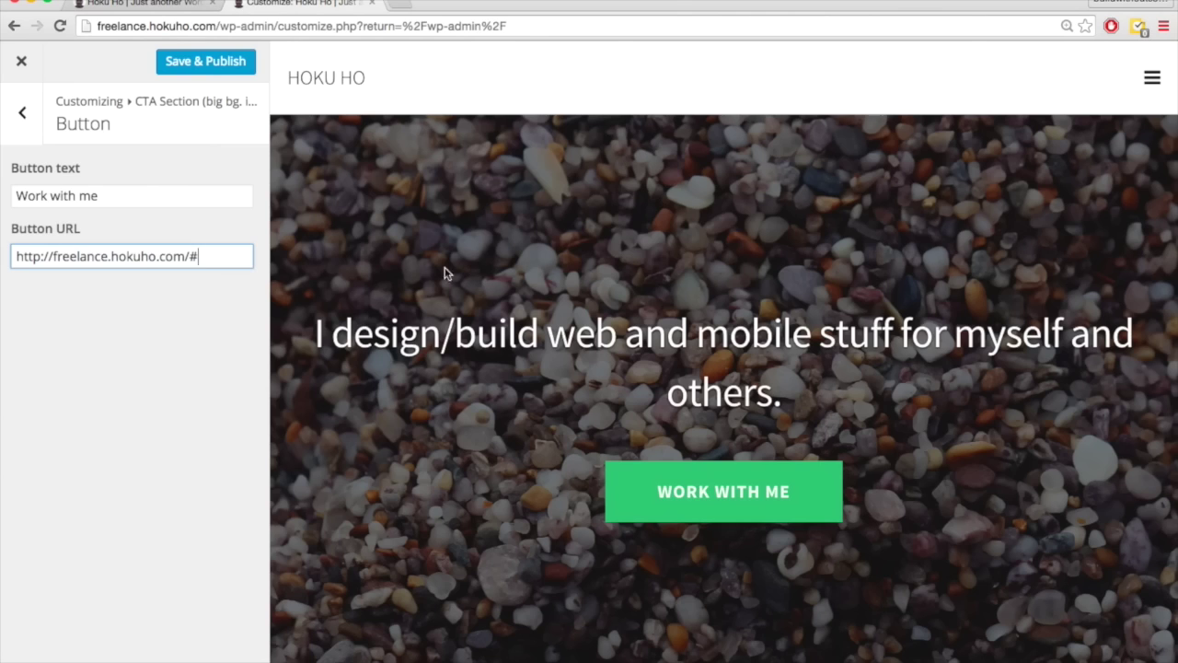
type("contac")
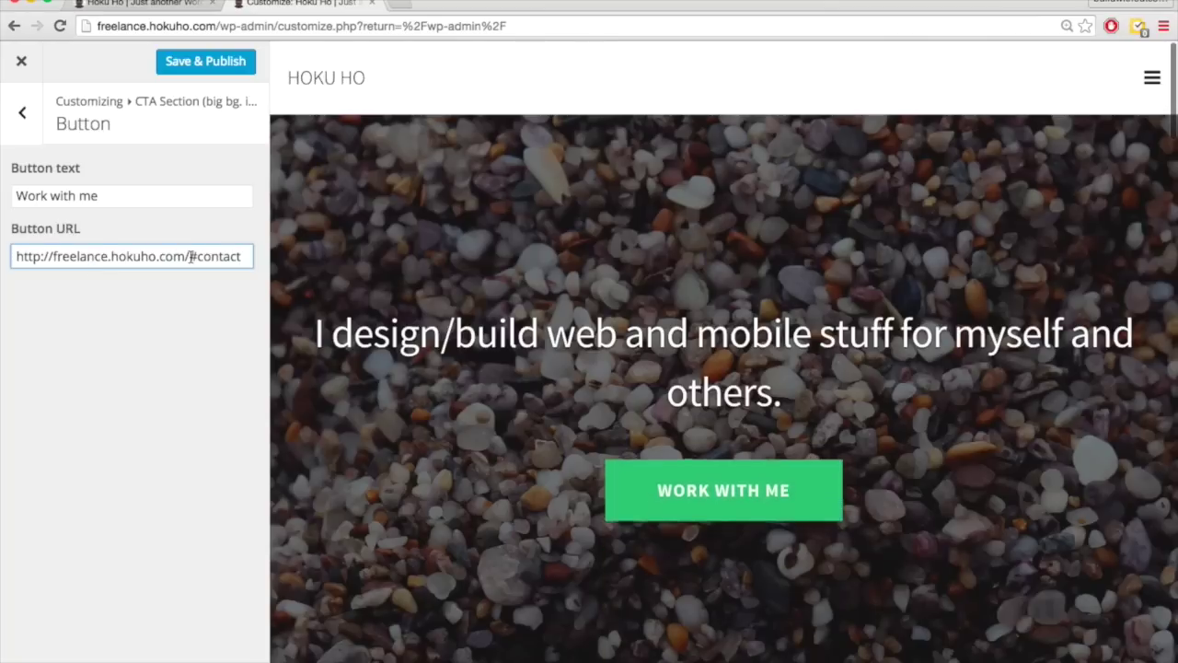
left_click_drag(190, 257, 15, 256)
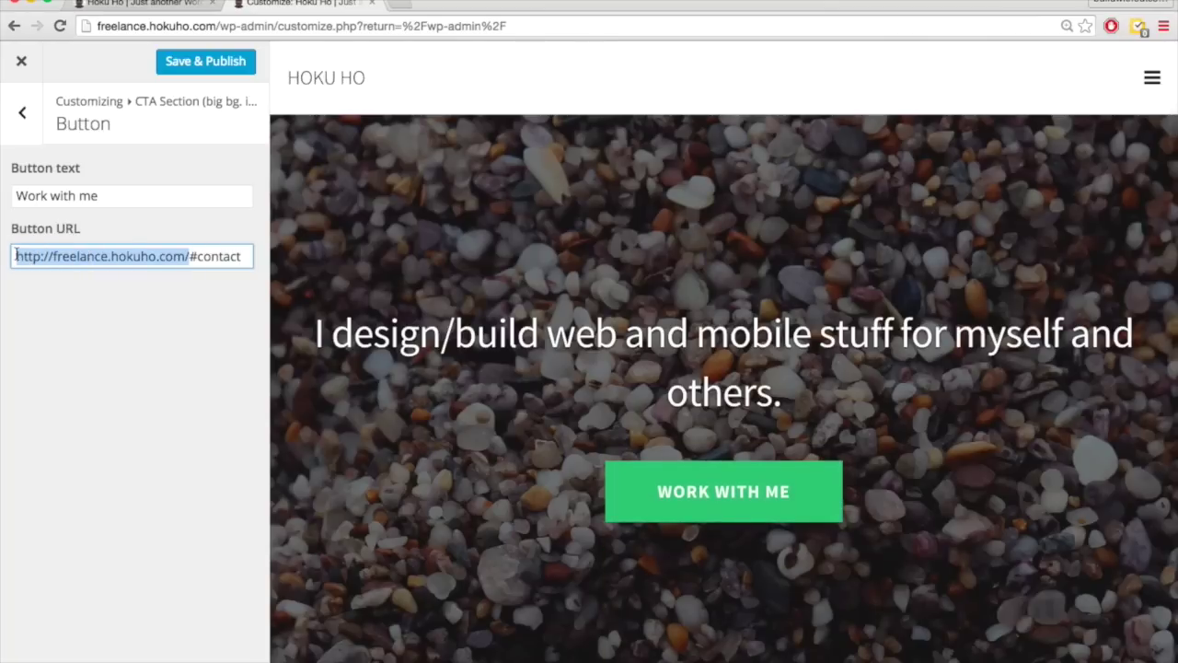
left_click(192, 255)
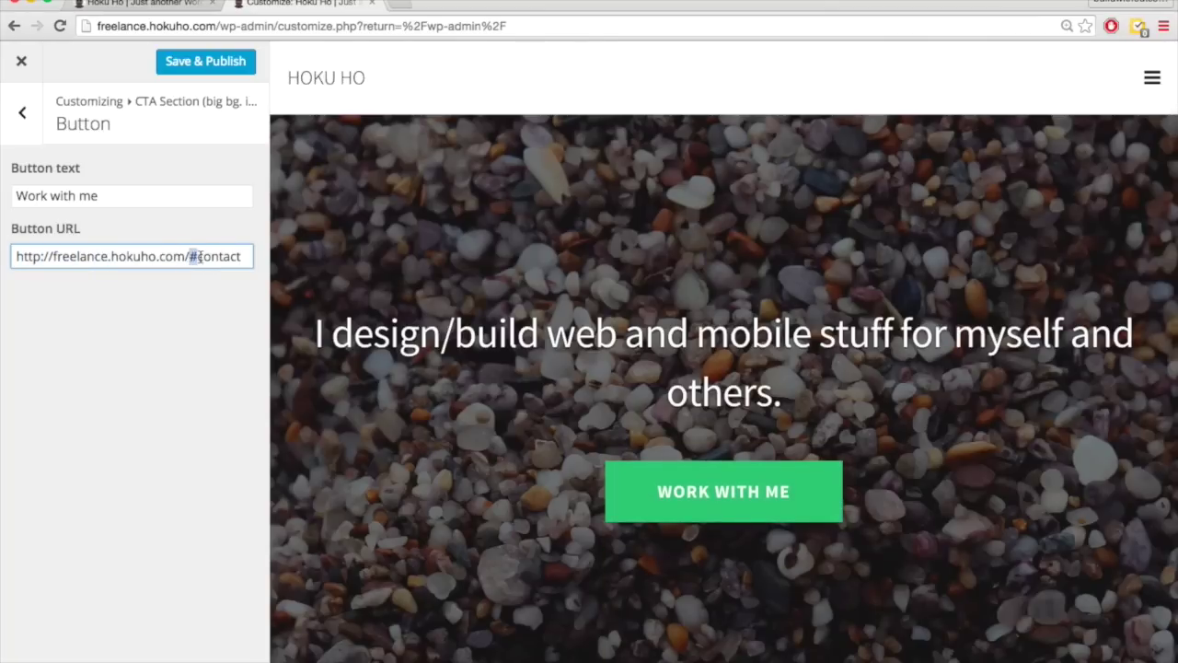
double_click(205, 257)
left_click(229, 256)
left_click(221, 74)
key("ctrl+shift+Tab")
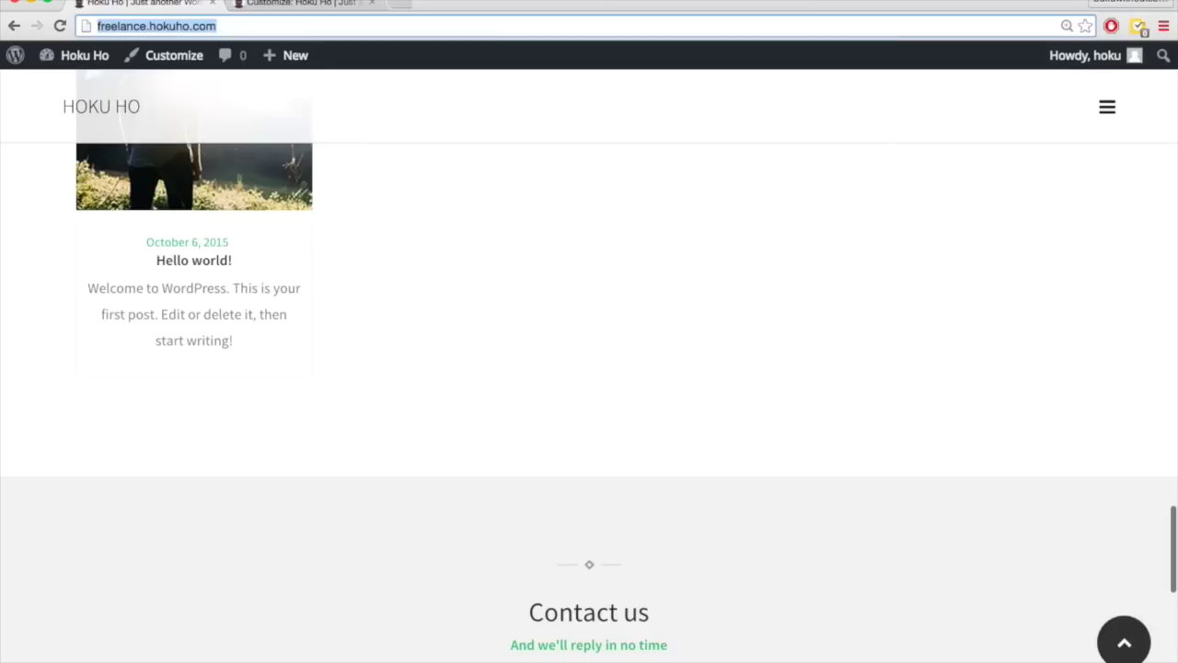
Reload the live homepage and check that Work with me scrolls to Contact us.
key("Return")
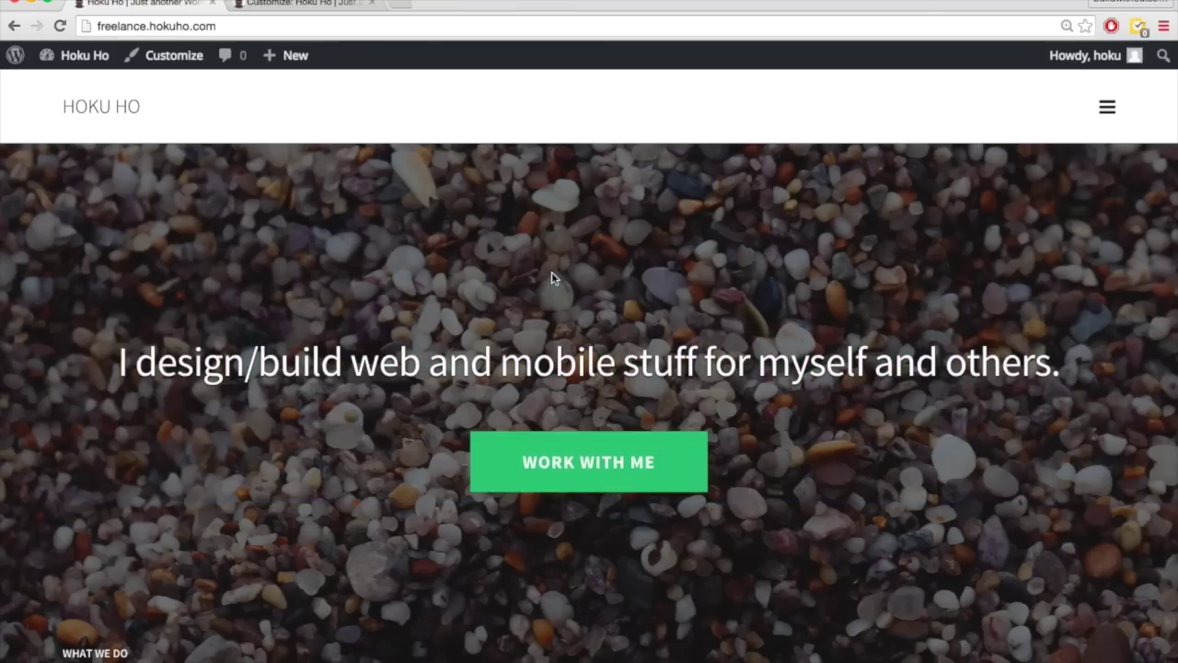
left_click(578, 461)
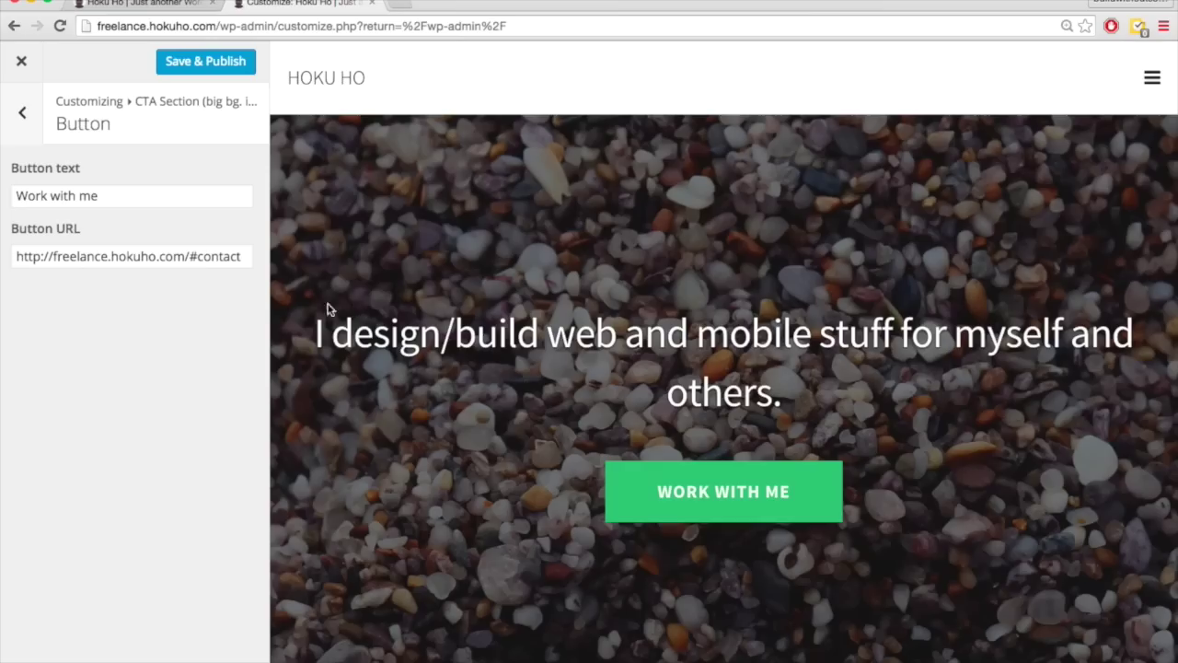
Paste the 'I like building websites…' copy as the What we do #1 Web Design description.
left_click(27, 122)
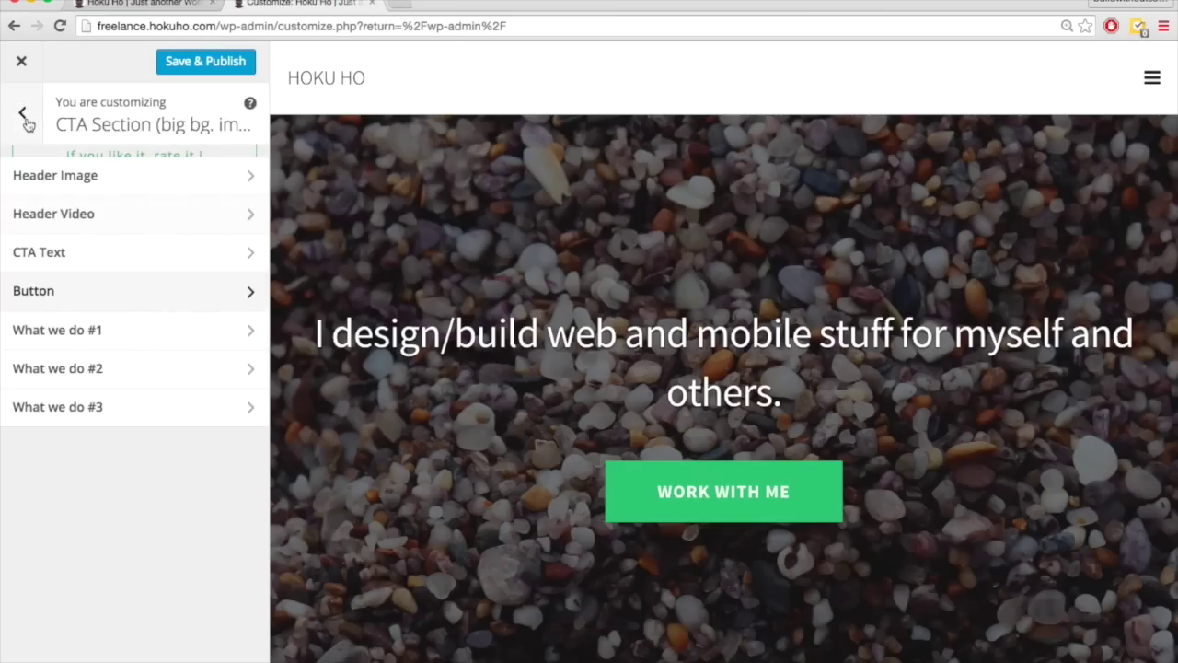
left_click(120, 333)
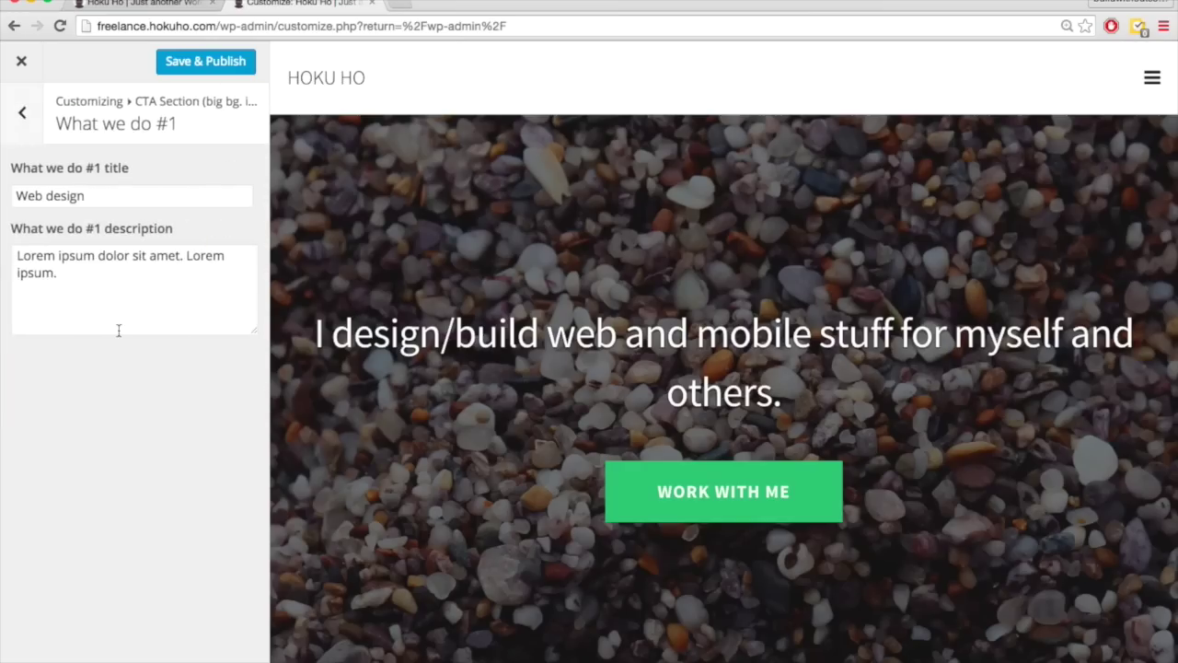
scroll(415, 497, "down", 4)
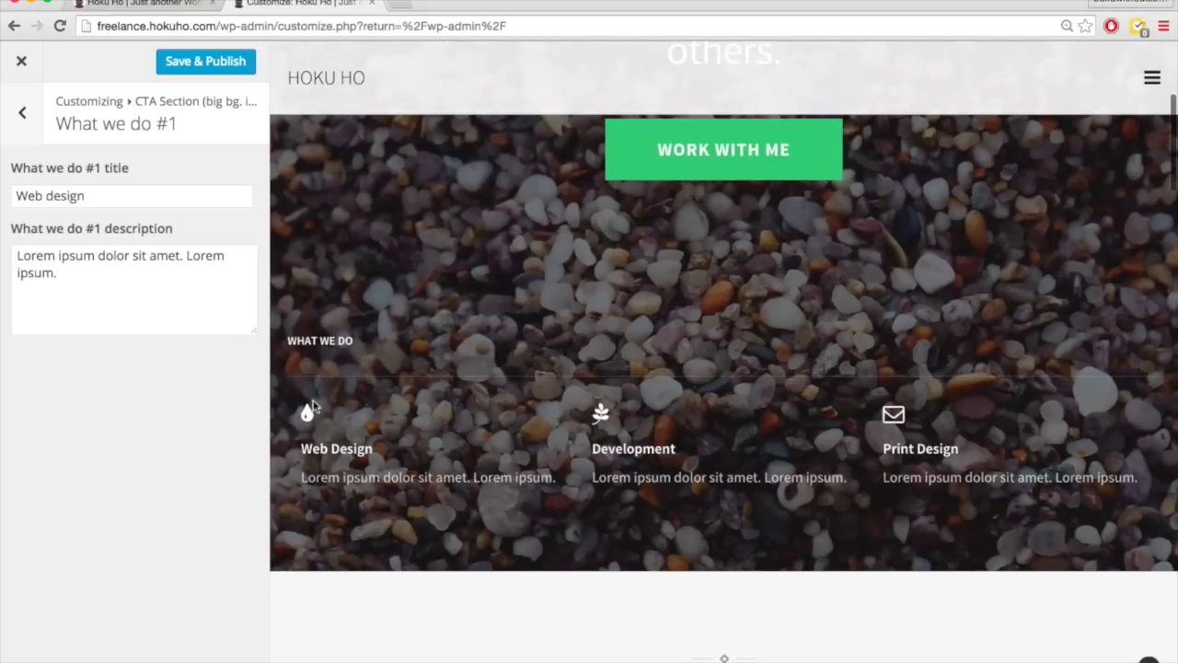
left_click(43, 189)
triple_click(52, 188)
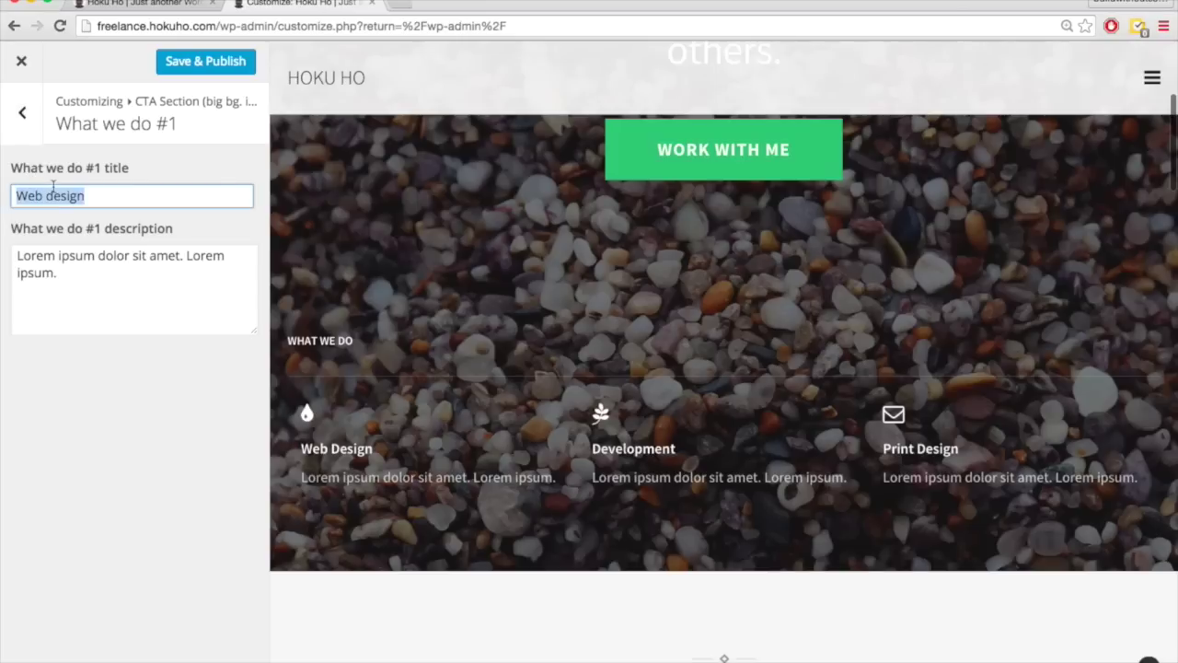
triple_click(62, 274)
key("super+v")
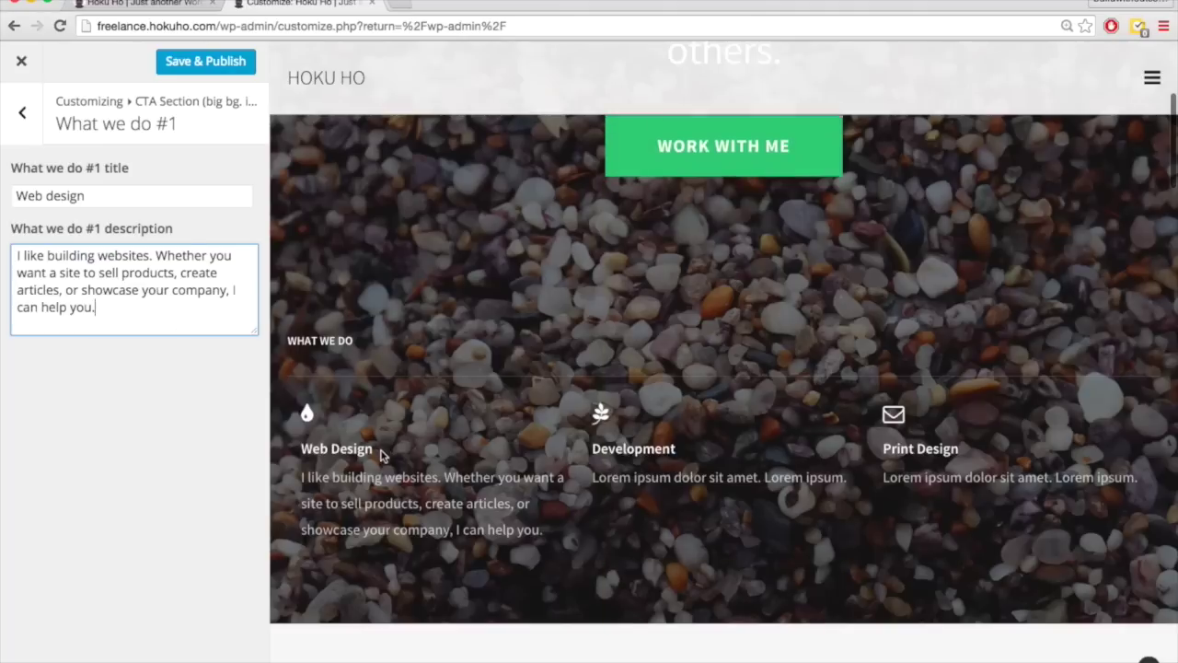
left_click(23, 108)
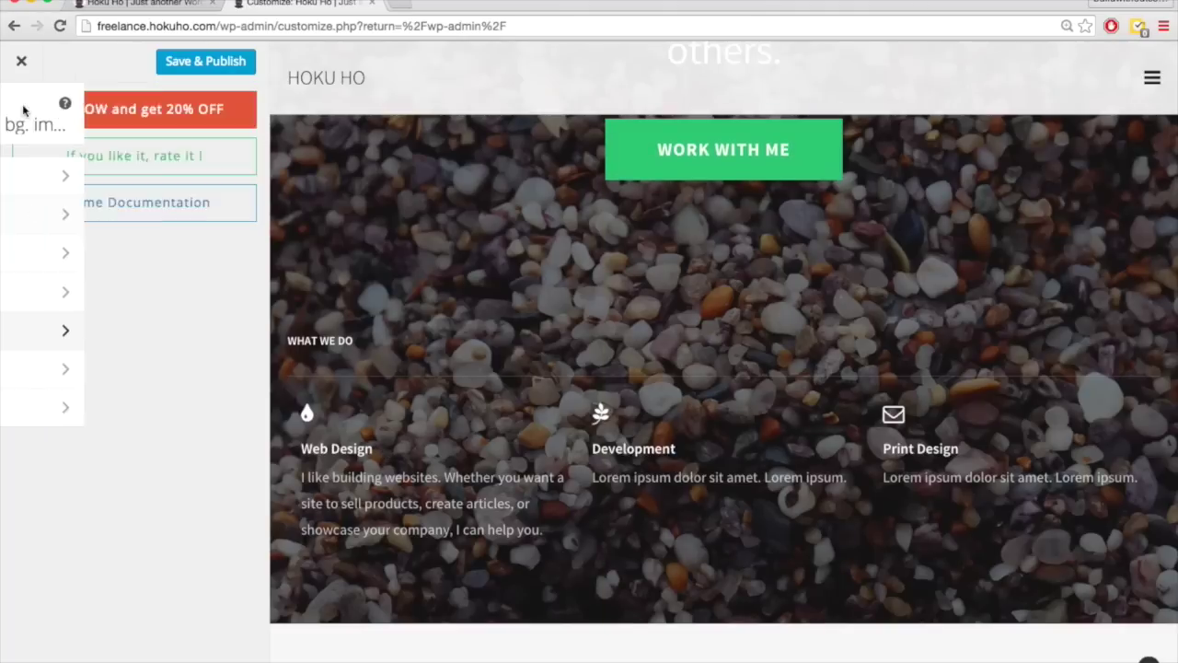
left_click(149, 368)
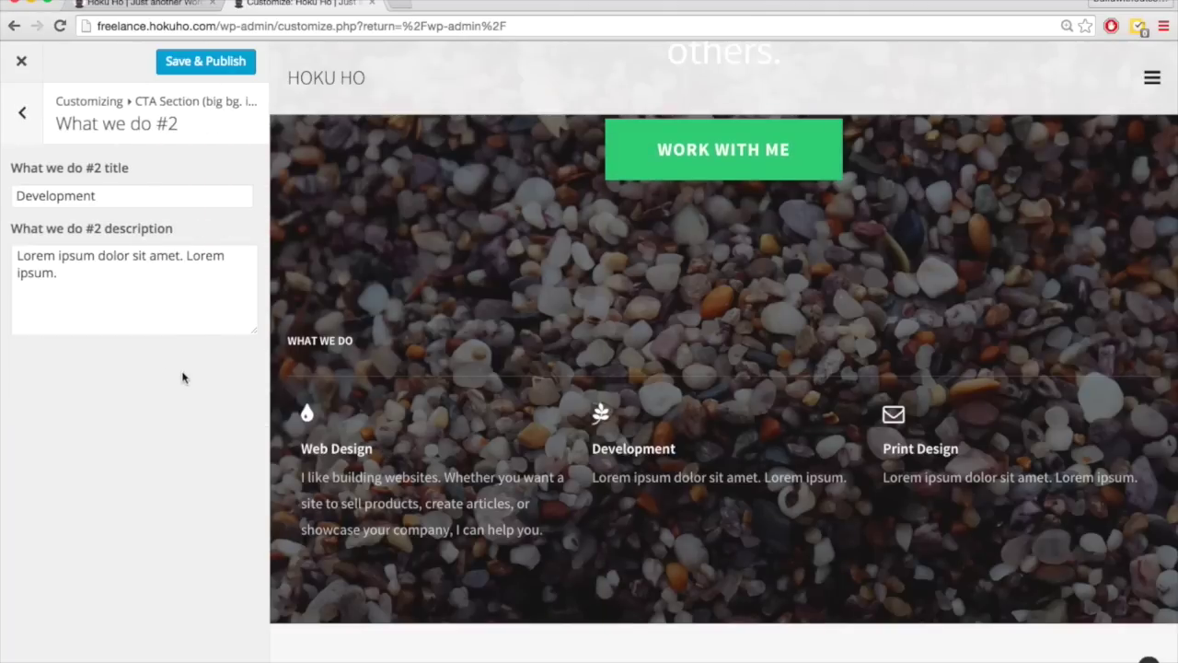
key("super+grave")
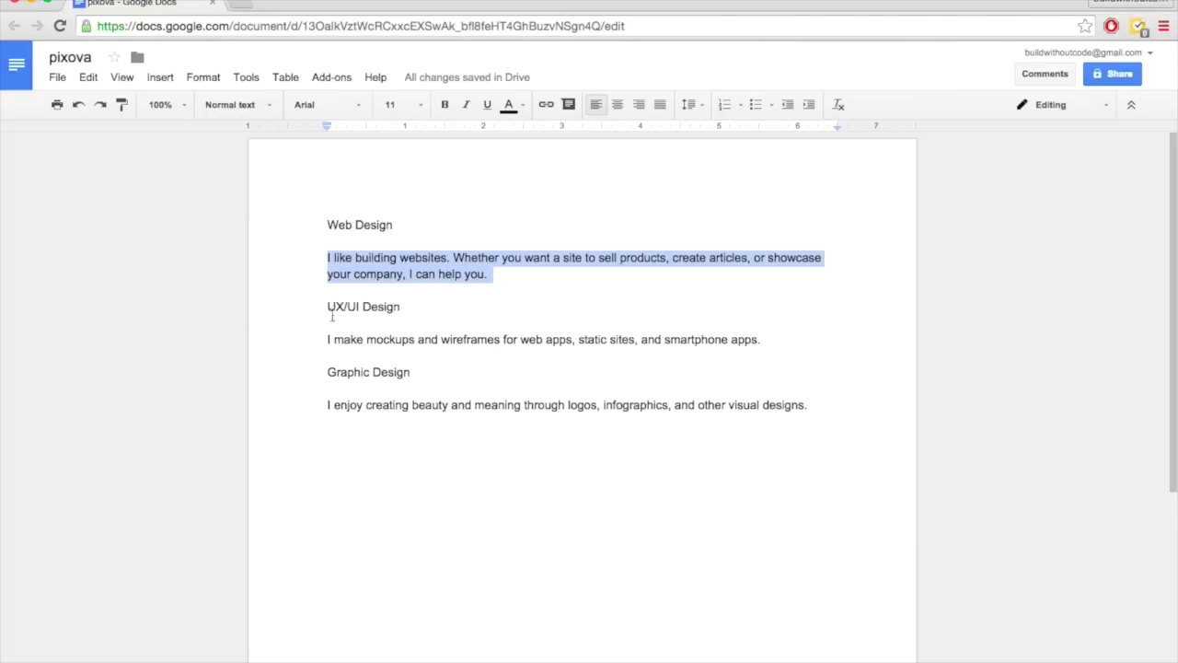
Copy the UX/UI Design heading from the pixova doc into the second service's title.
double_click(352, 306)
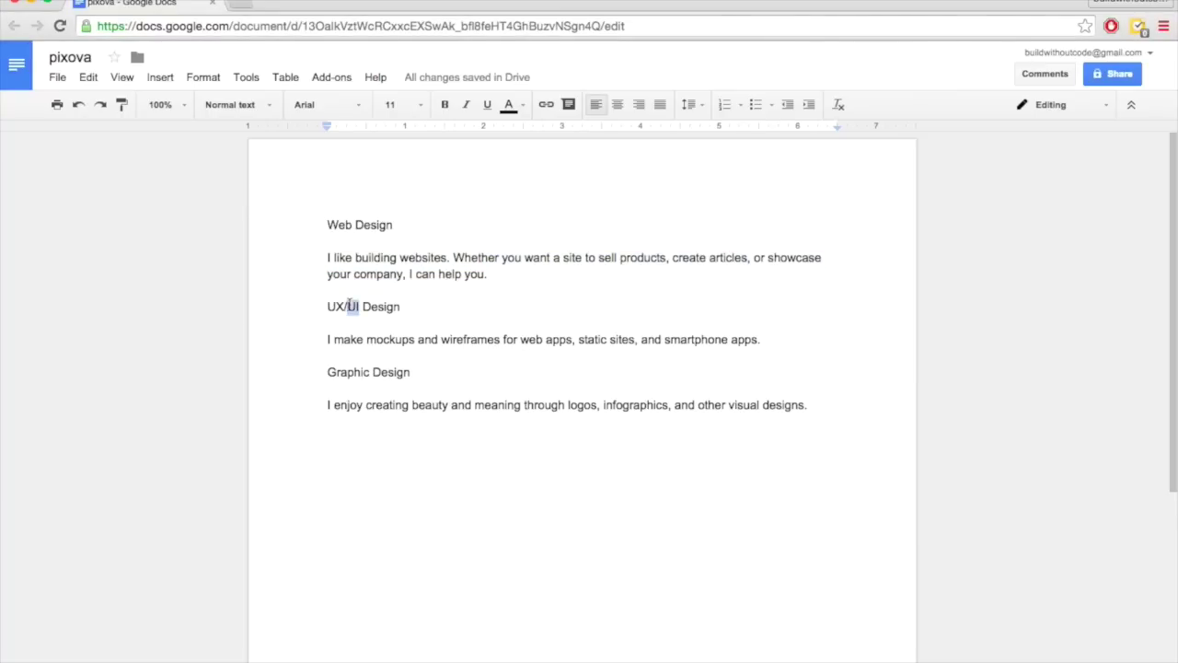
triple_click(375, 306)
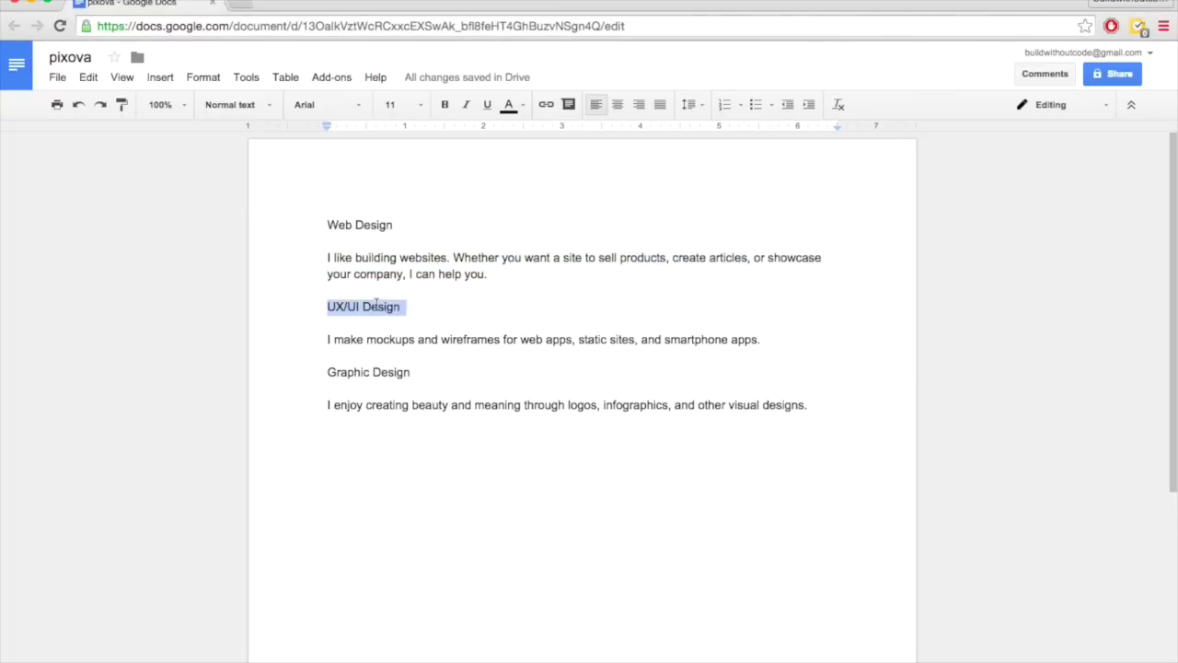
key("super+grave")
double_click(107, 195)
key("super+v")
Copy the mockups-and-wireframes paragraph into the second service's description.
key("super+grave")
triple_click(391, 340)
key("super+grave")
left_click(89, 273)
key("super+a")
key("super+grave")
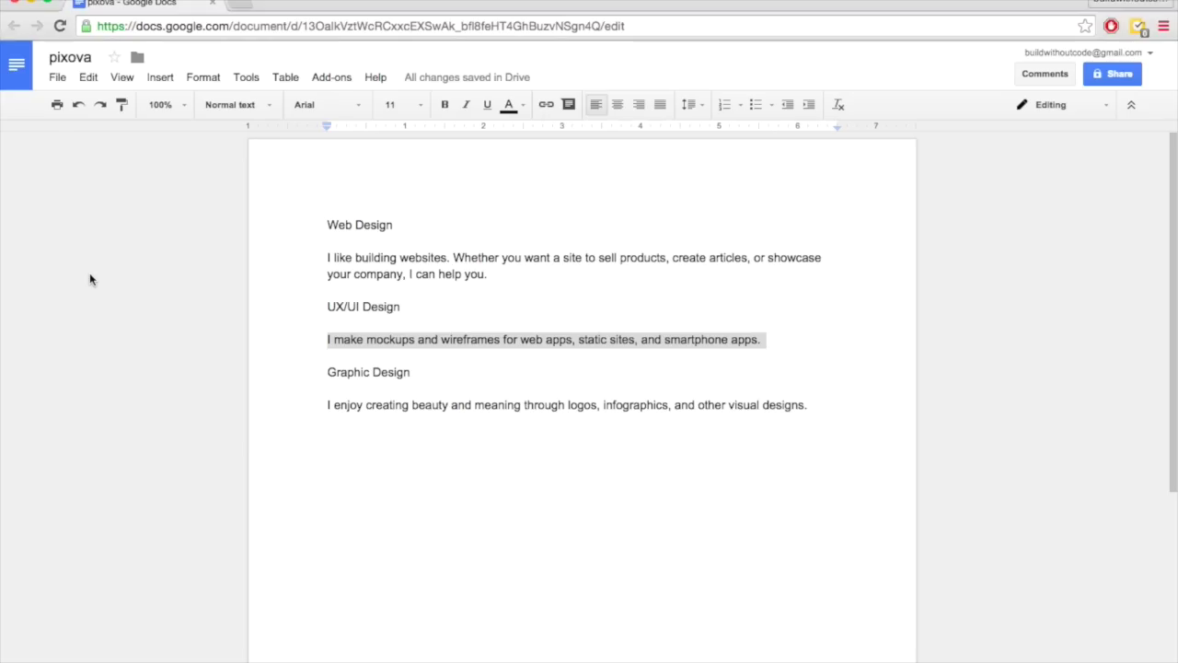
triple_click(340, 373)
key("super+c")
key("super+grave")
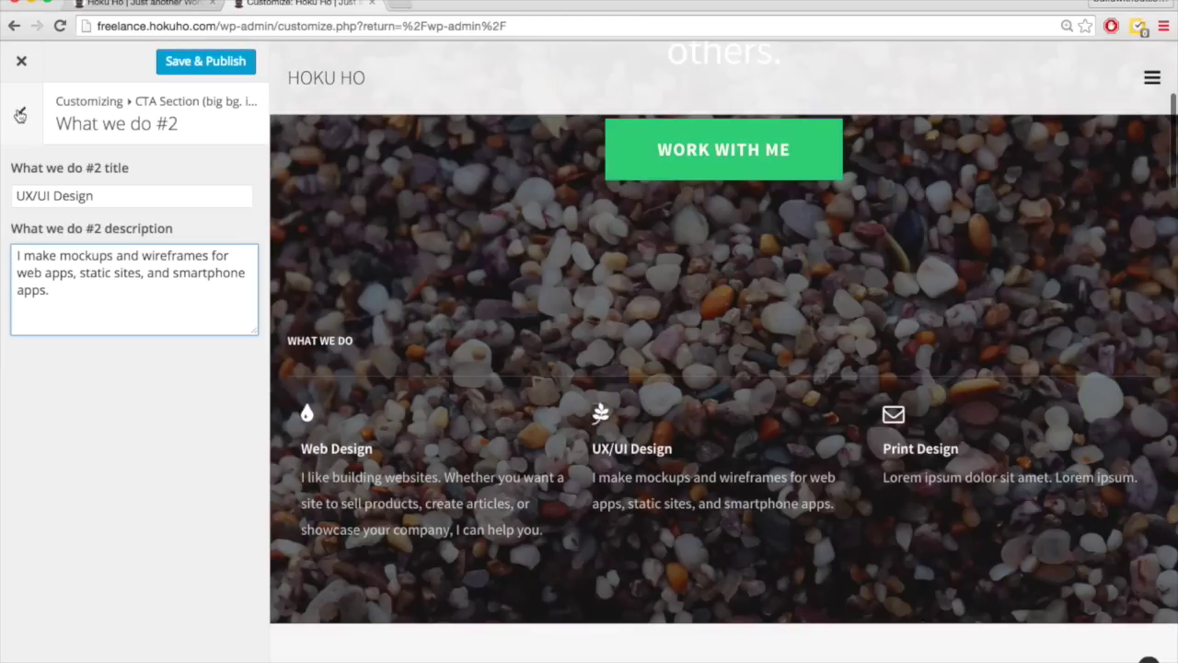
Rename the third service from Print design to Graphic Design.
left_click(23, 112)
left_click(152, 409)
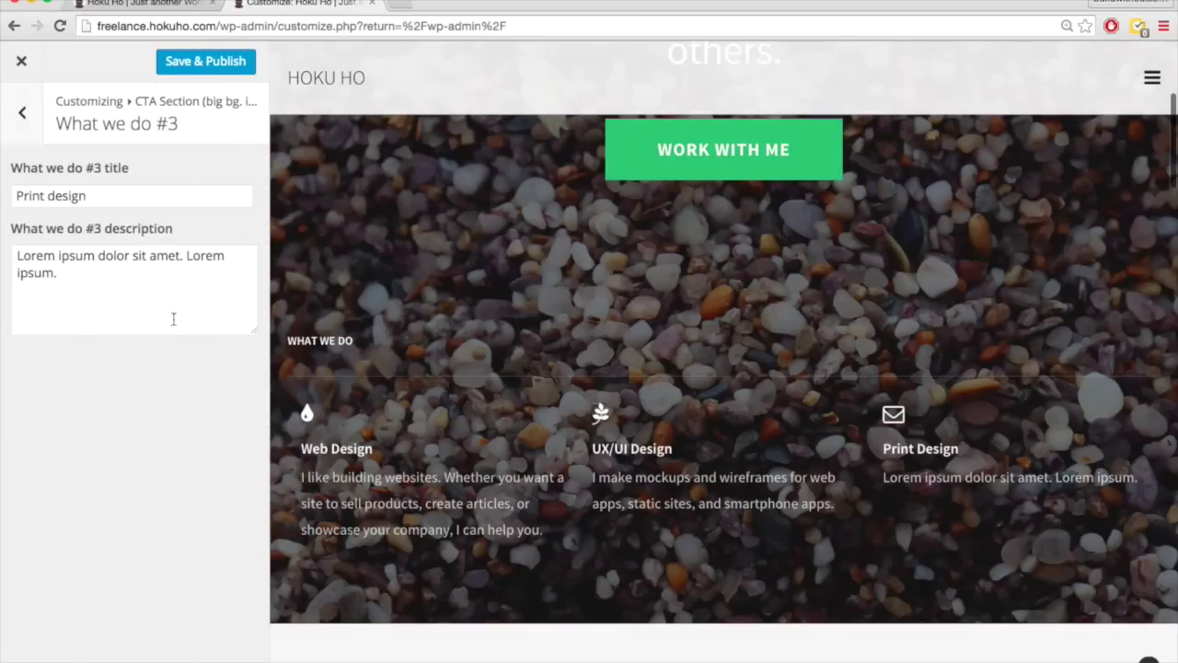
triple_click(111, 199)
key("super+v")
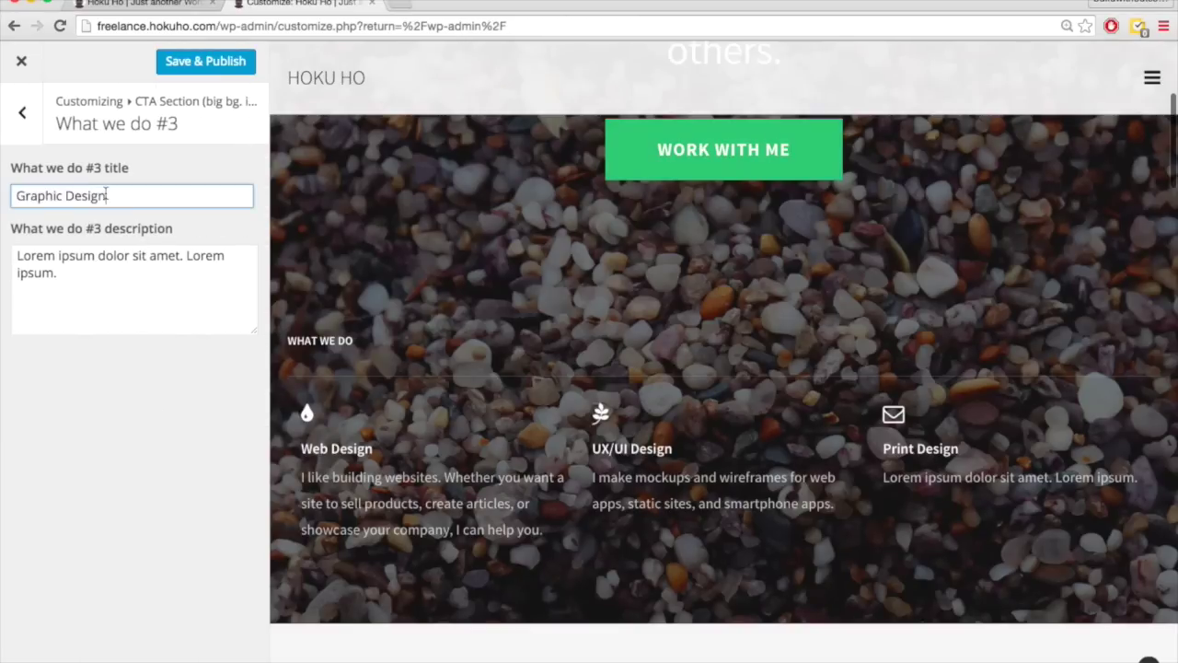
Replace the third service's description with the logos-and-infographics paragraph from the pixova document.
key("super+grave")
triple_click(385, 405)
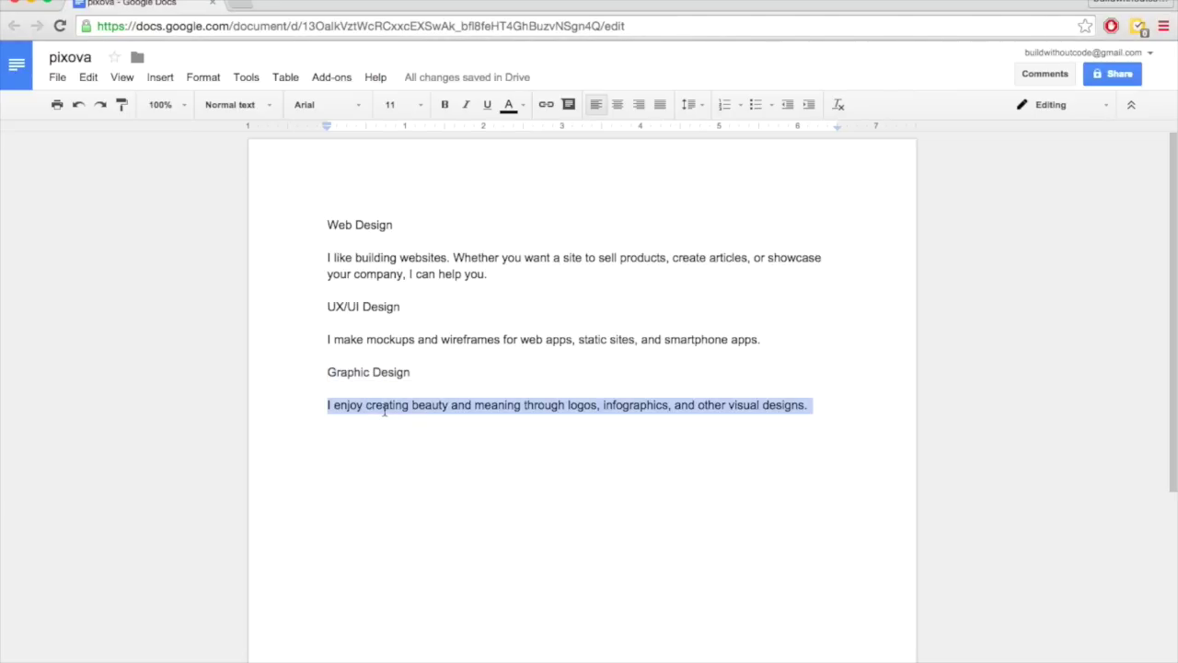
key("super+c")
key("super+grave")
left_click(142, 279)
triple_click(144, 278)
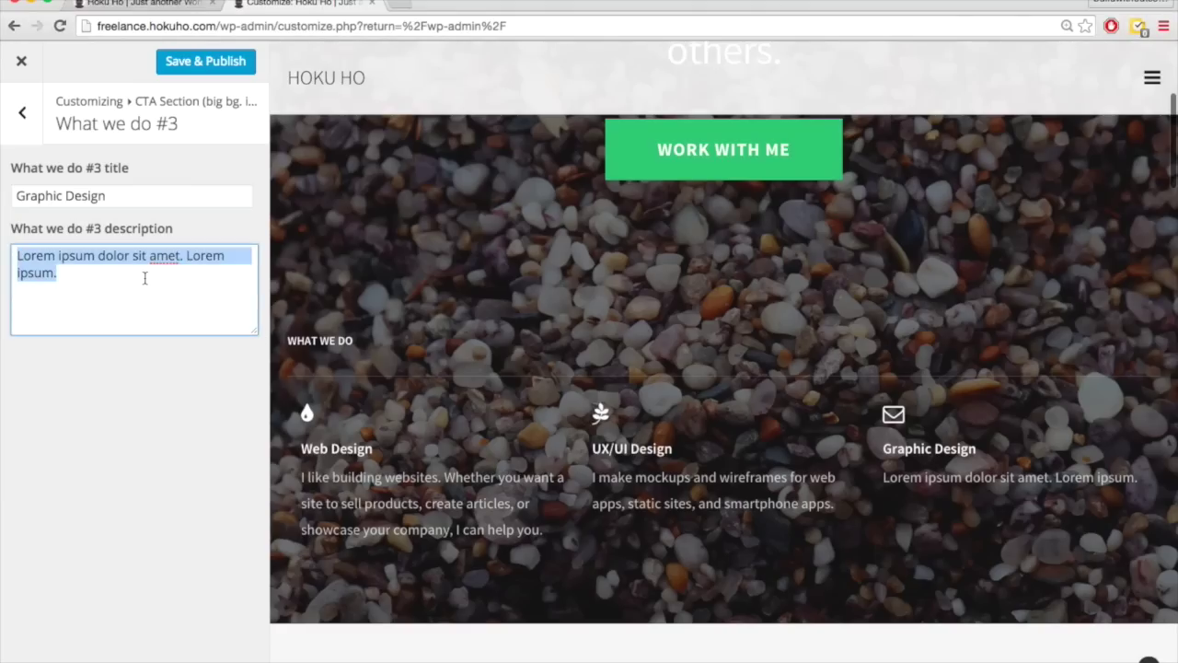
key("super+v")
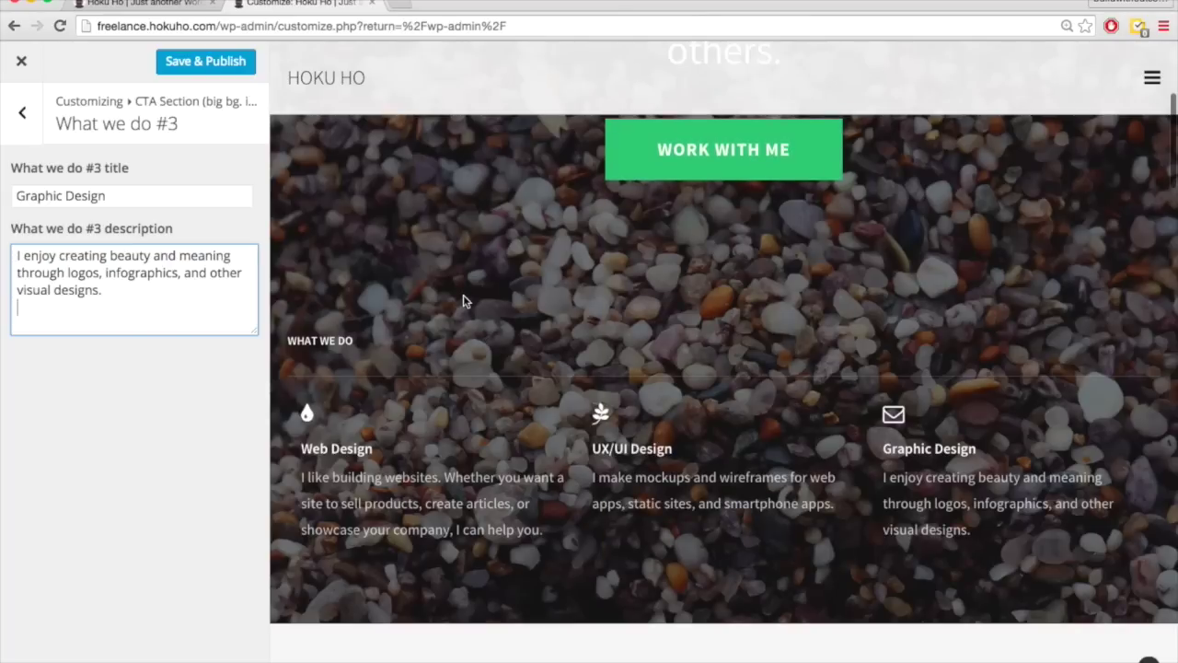
left_click(396, 483)
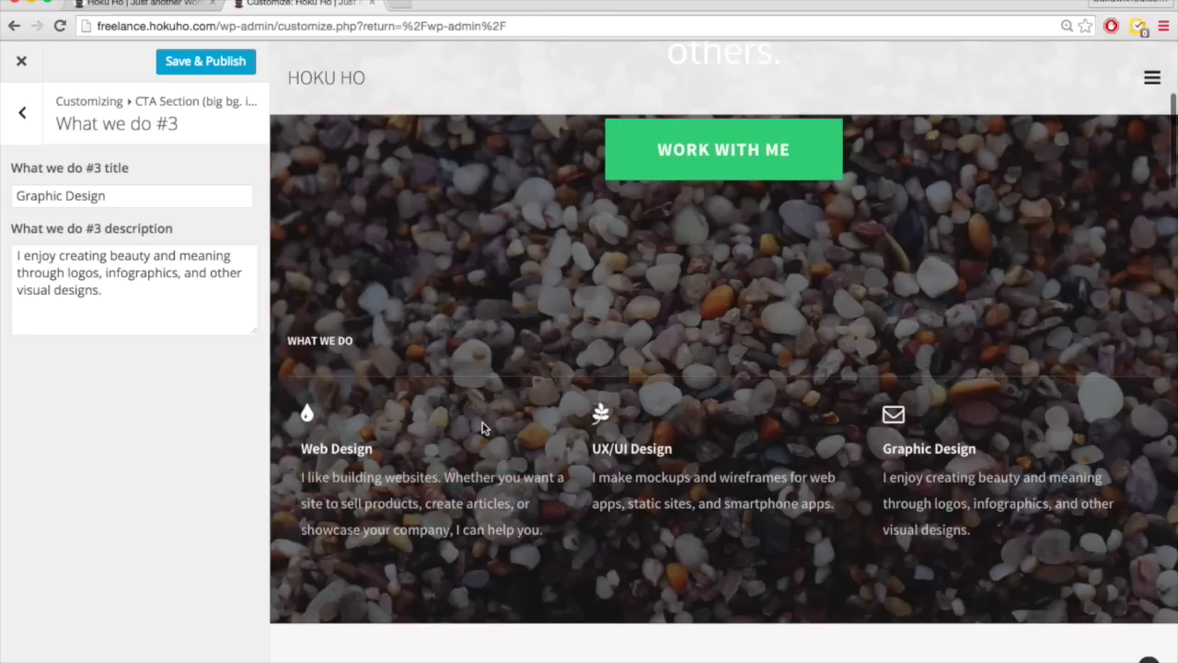
Save & Publish the updated service texts.
scroll(481, 426, "down", 2)
scroll(481, 426, "down", 3)
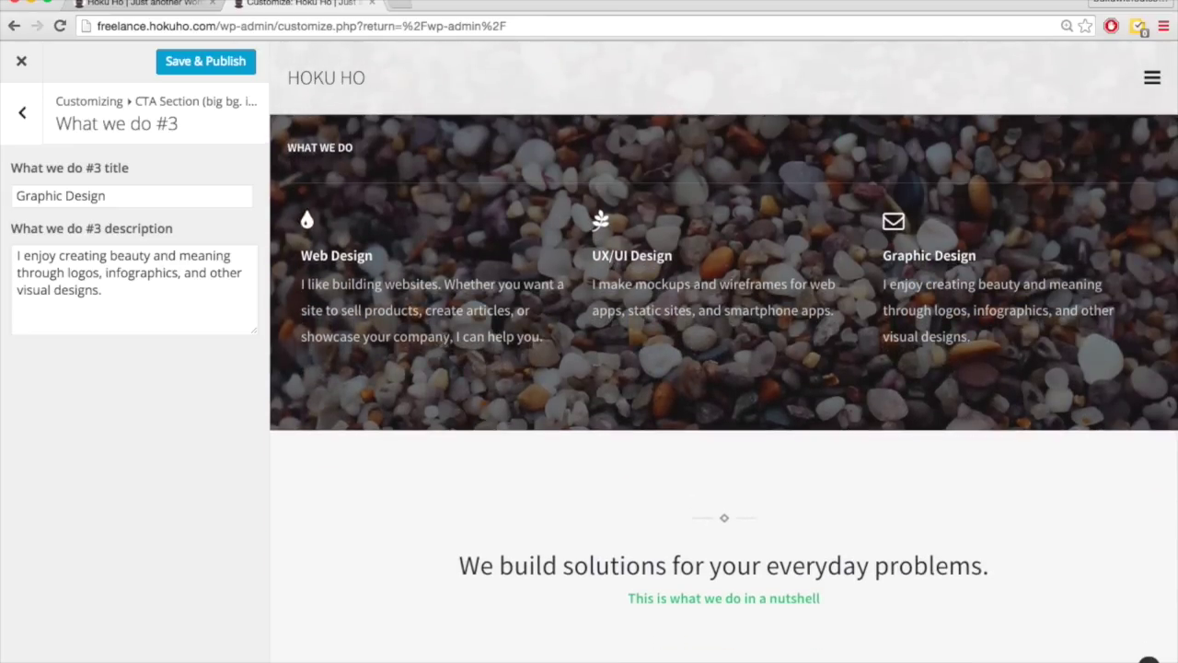
scroll(723, 286, "up", 1)
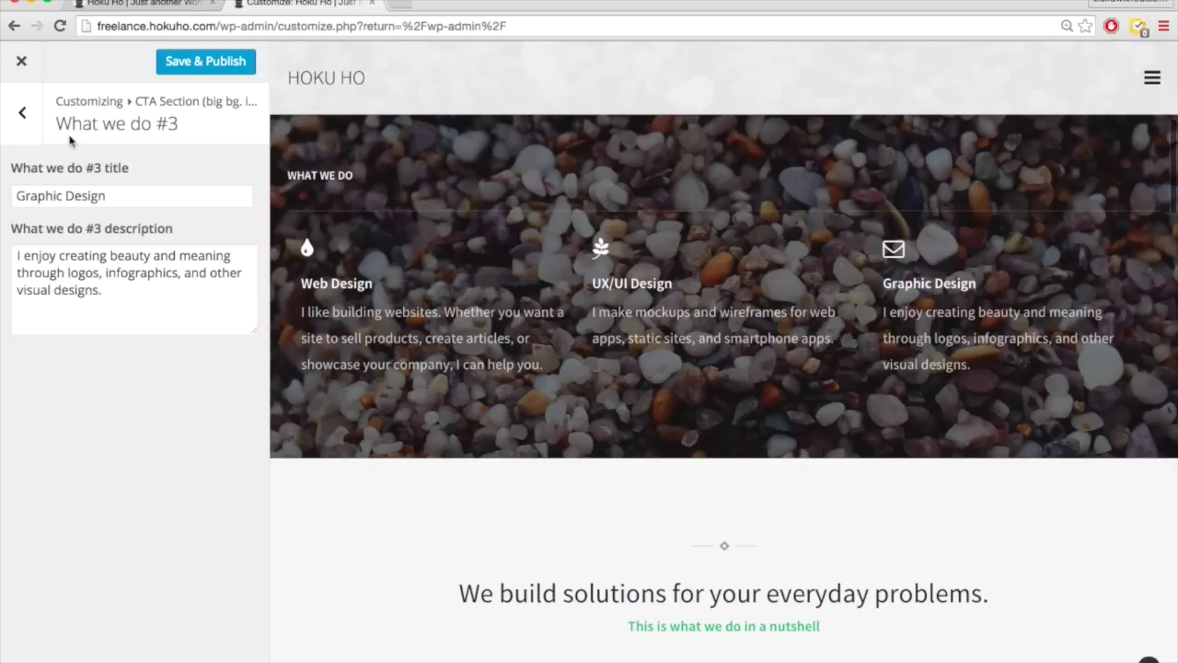
left_click(237, 62)
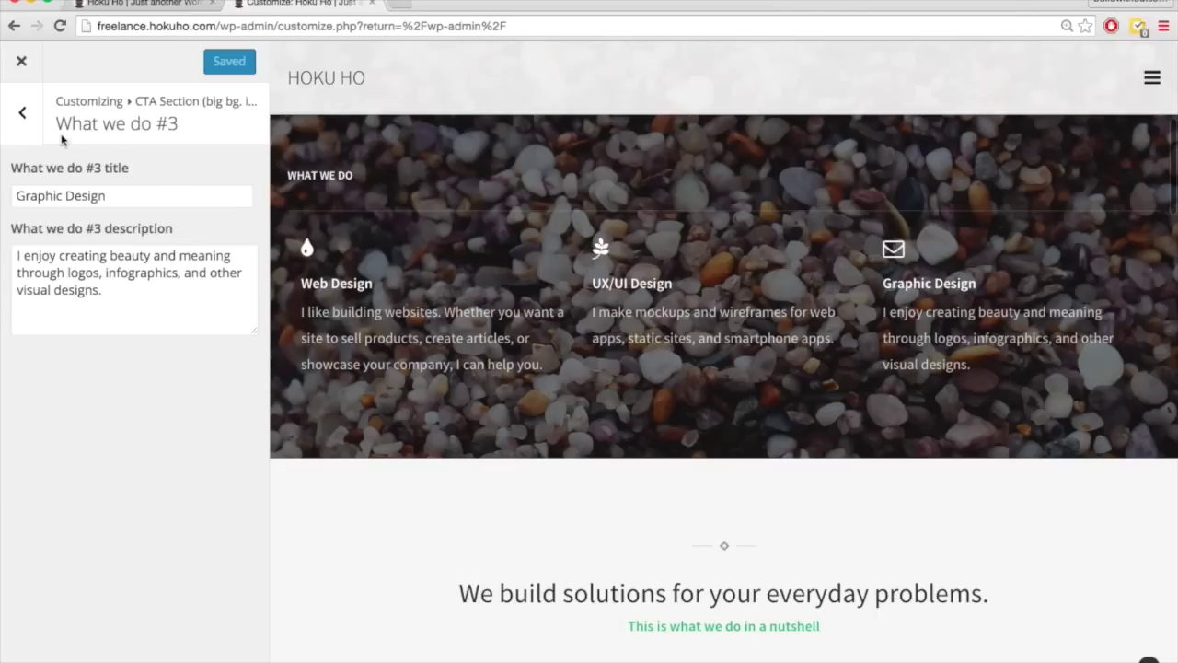
Go back to the full list of site sections and open the Pie Chart Section.
left_click(22, 113)
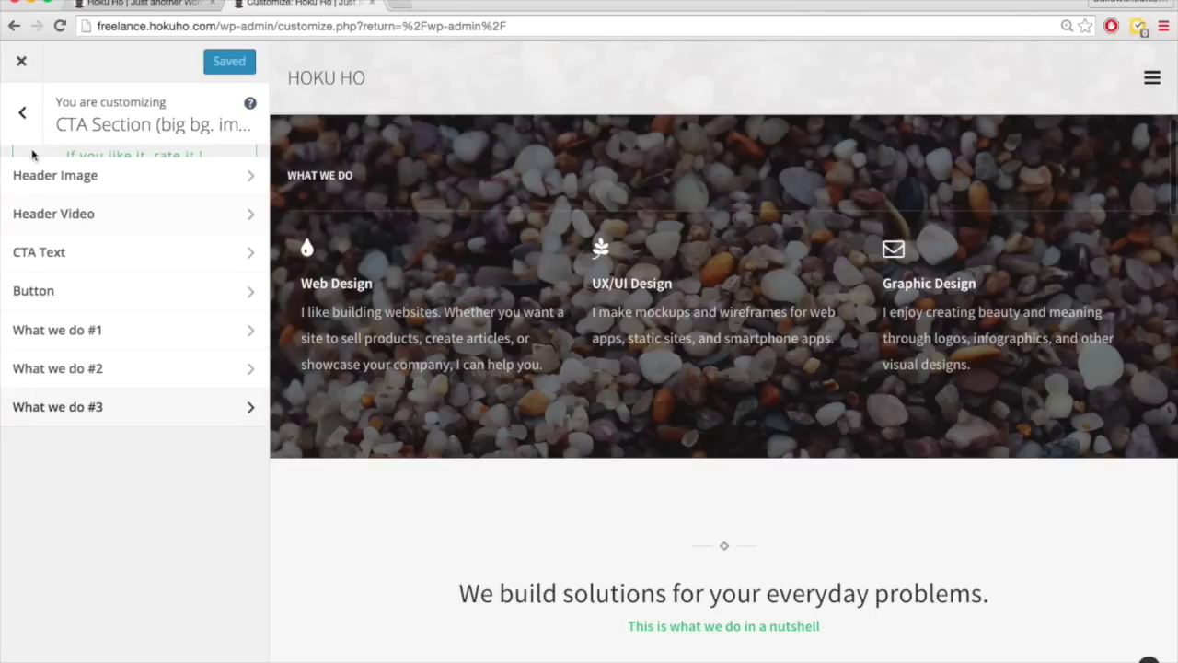
left_click(22, 113)
scroll(133, 375, "down", 1)
scroll(134, 375, "down", 4)
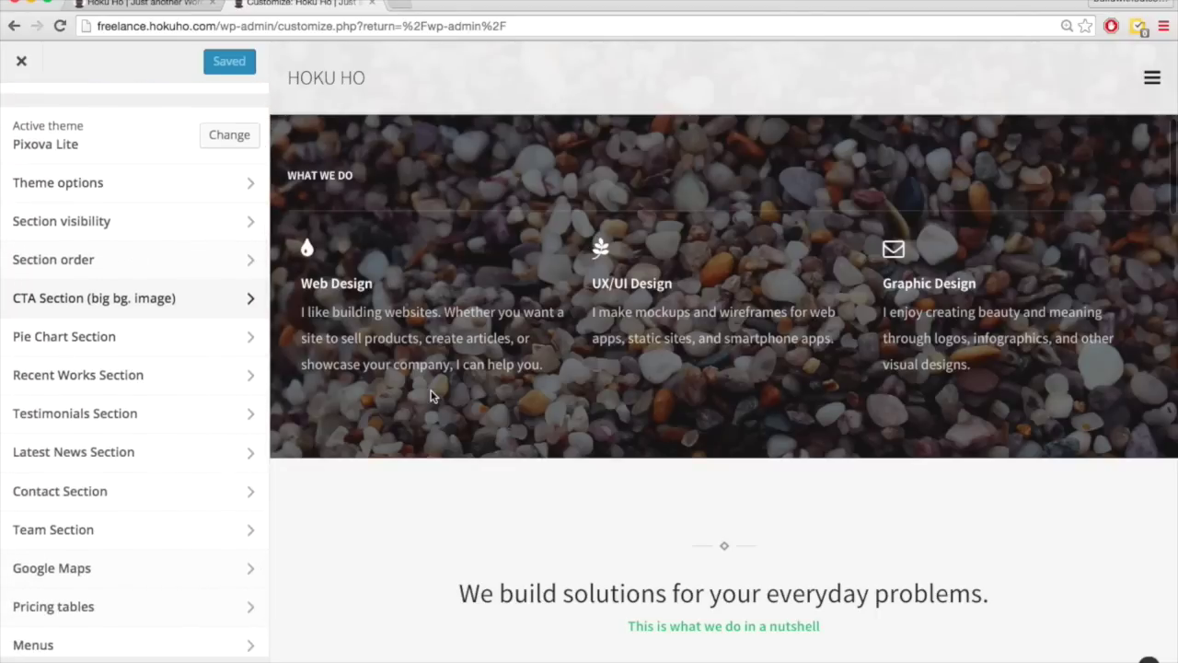
scroll(433, 394, "down", 5)
scroll(432, 395, "up", 1)
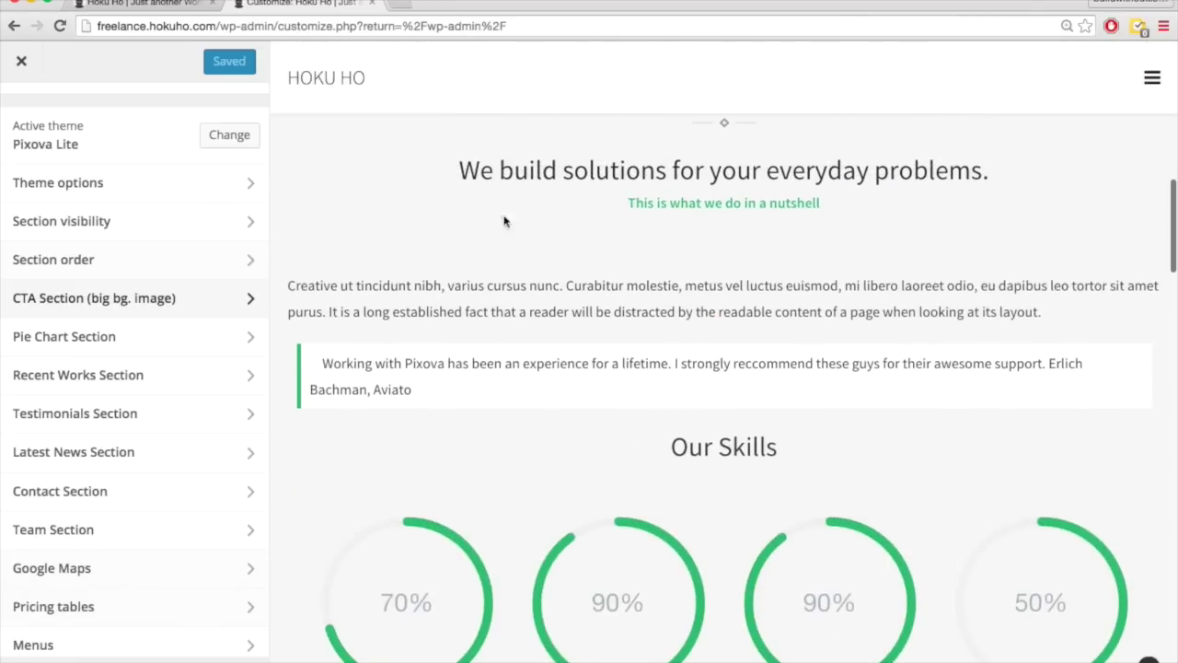
left_click(145, 339)
Review the heading, sub-title, text paragraph and testimonial quote in the preview, then open Section Titles.
triple_click(564, 177)
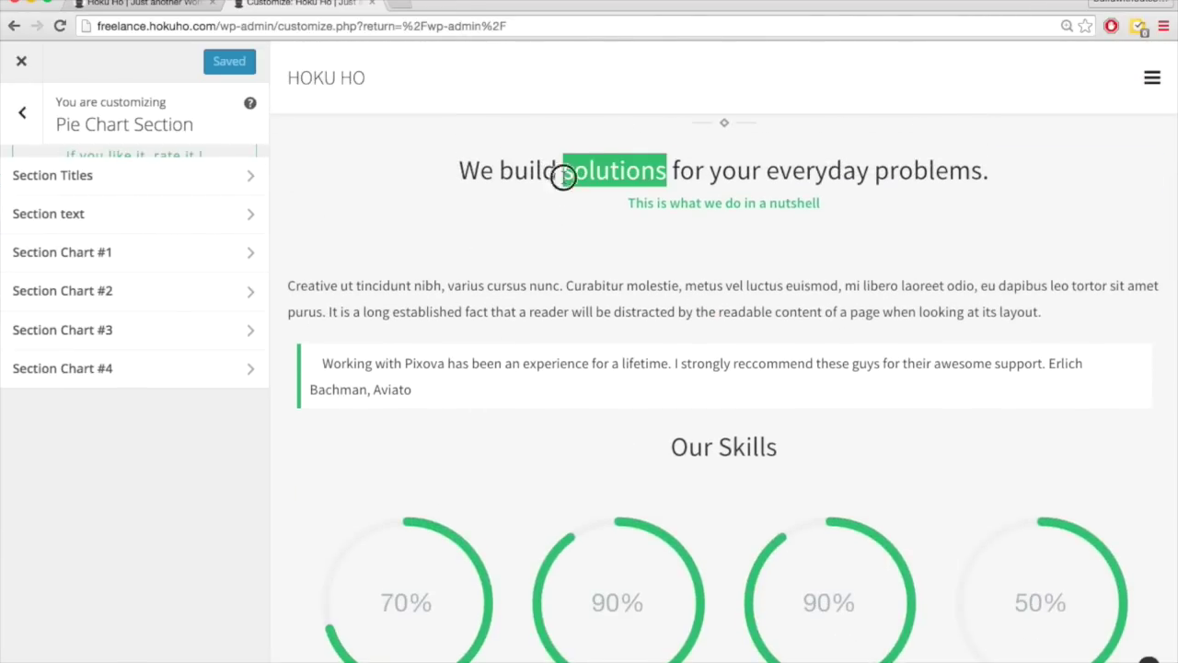
double_click(683, 203)
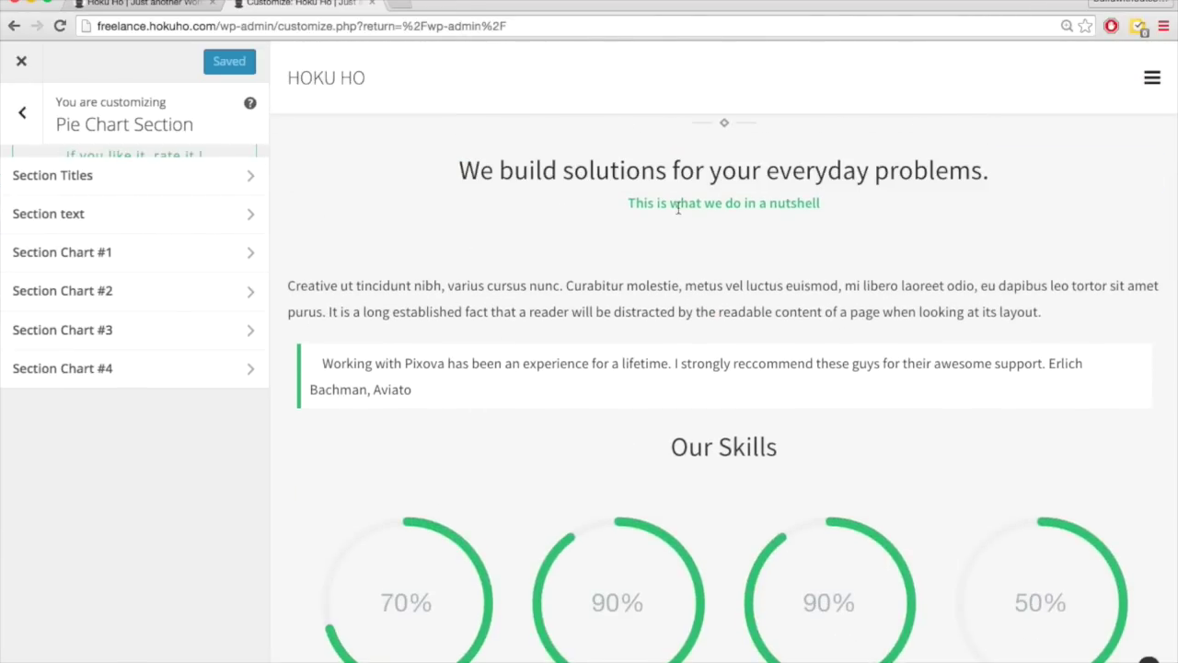
triple_click(615, 302)
triple_click(586, 364)
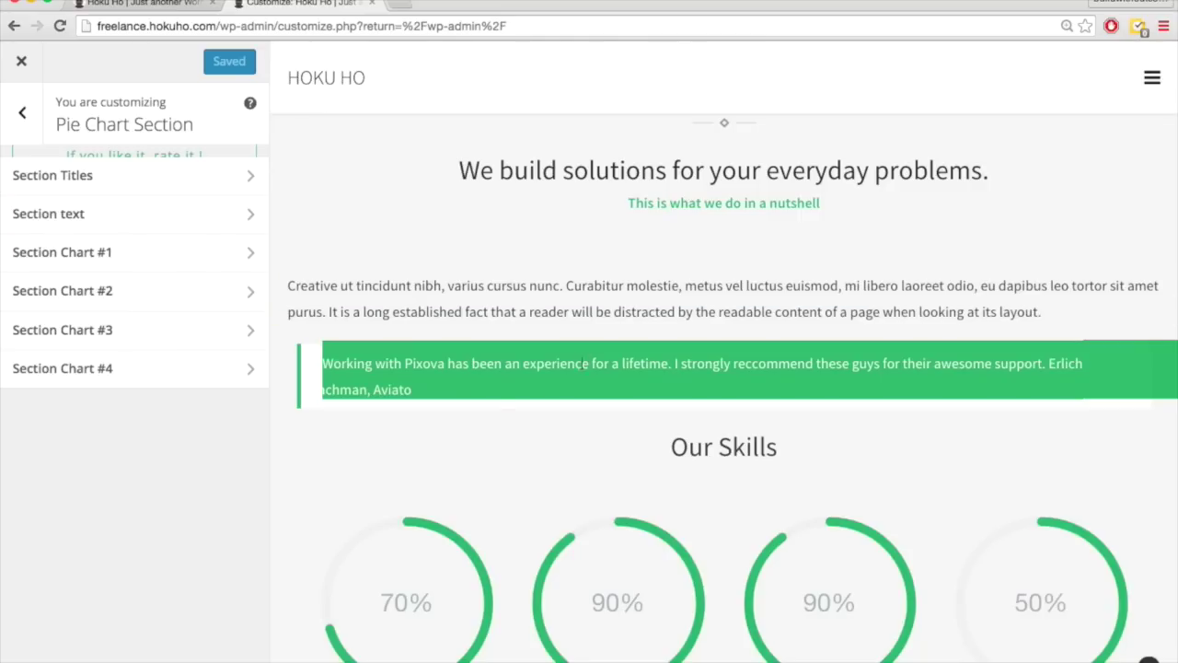
left_click(521, 308)
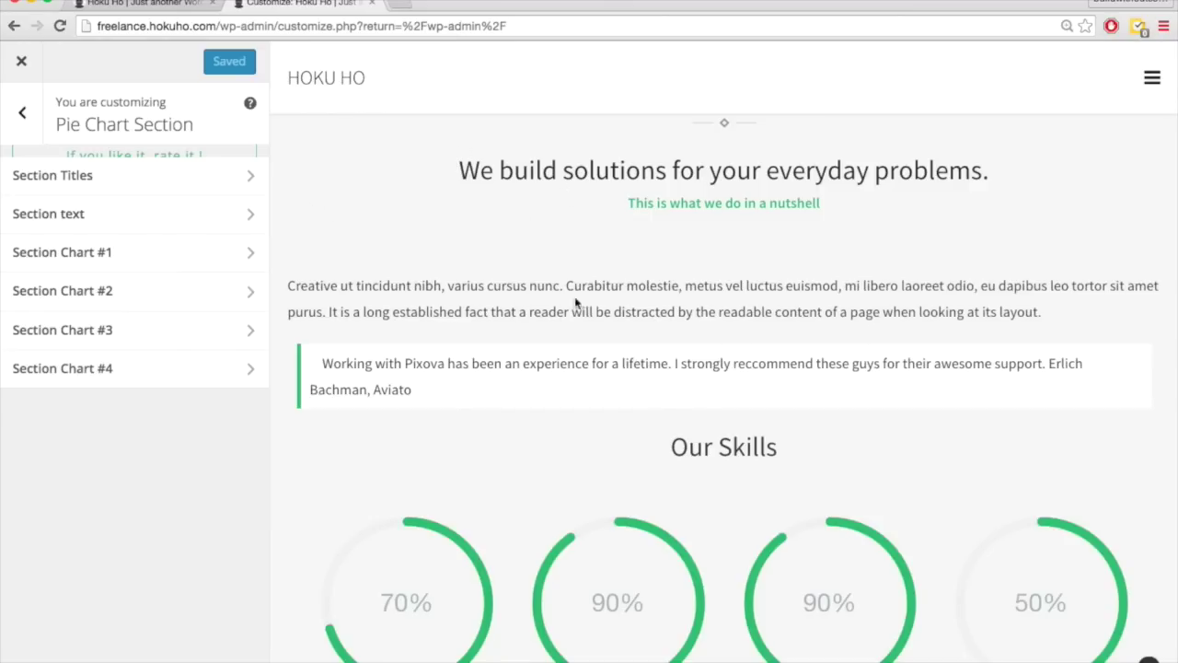
left_click(191, 176)
Delete the Pie Chart section's sub-title and title under Section Titles.
triple_click(143, 197)
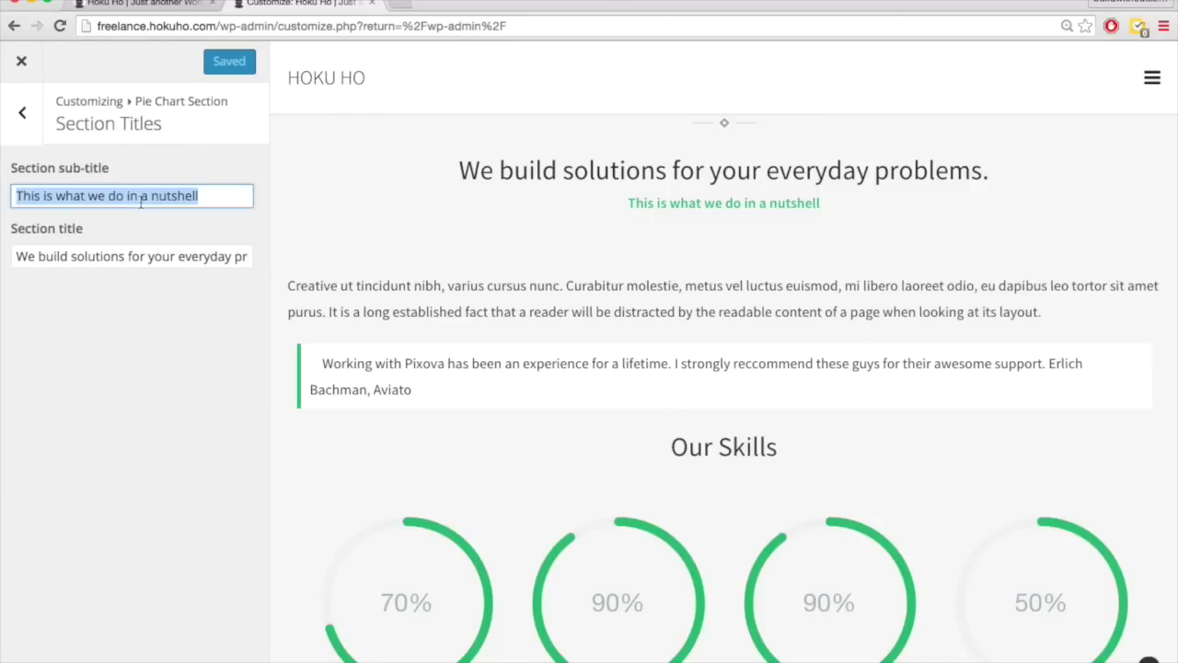
key("BackSpace")
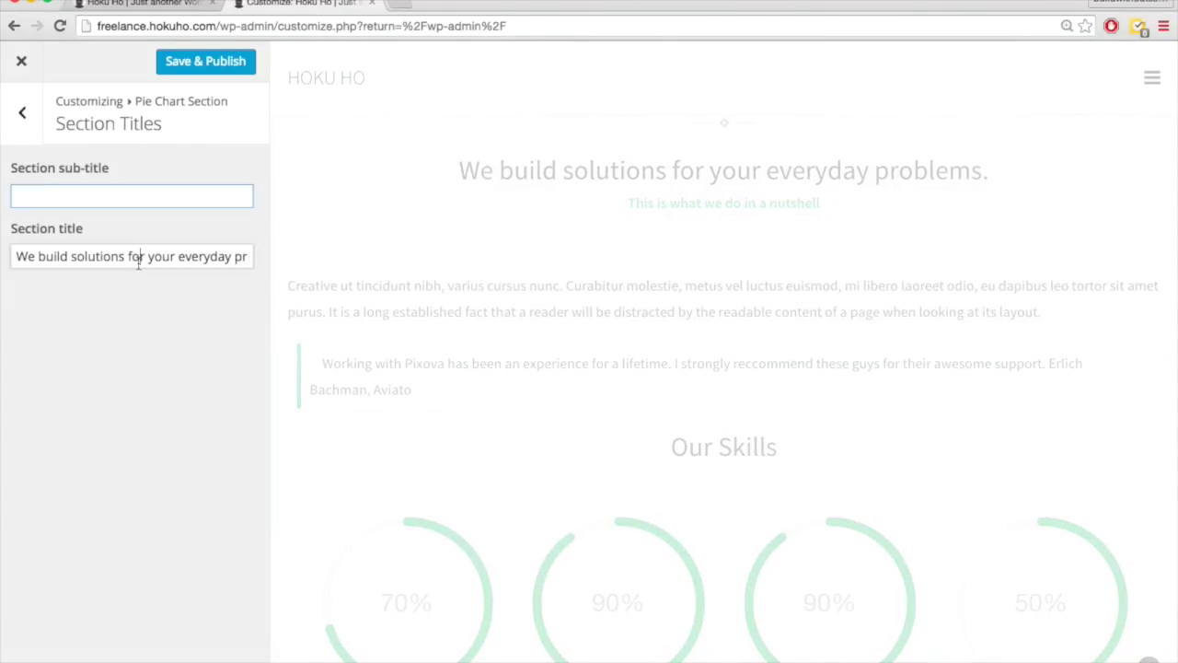
triple_click(138, 261)
key("BackSpace")
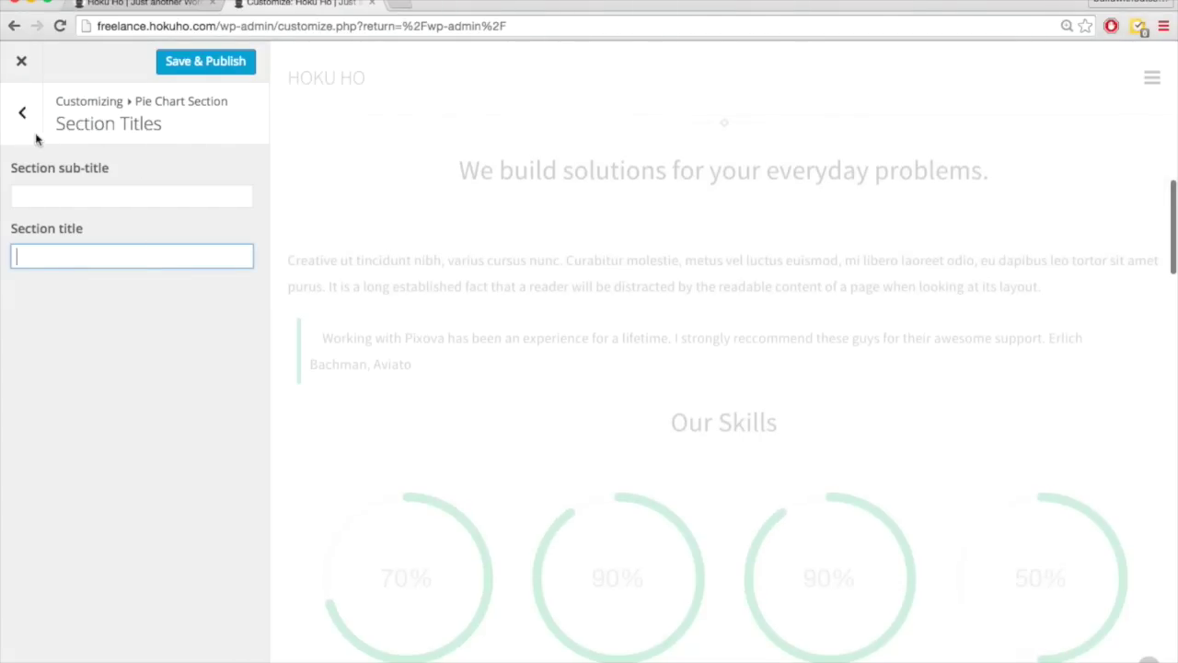
left_click(22, 114)
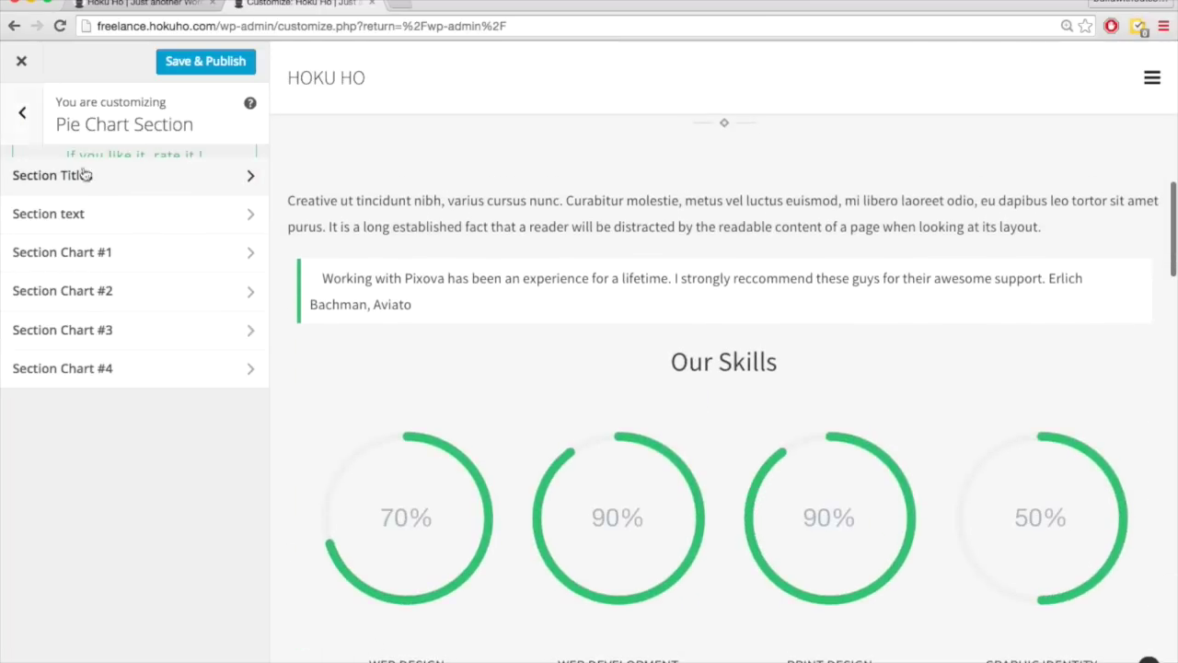
Empty the Block of text and Blockquote fields under Section text.
left_click(109, 221)
left_click(119, 221)
triple_click(119, 221)
key("BackSpace")
left_click(102, 327)
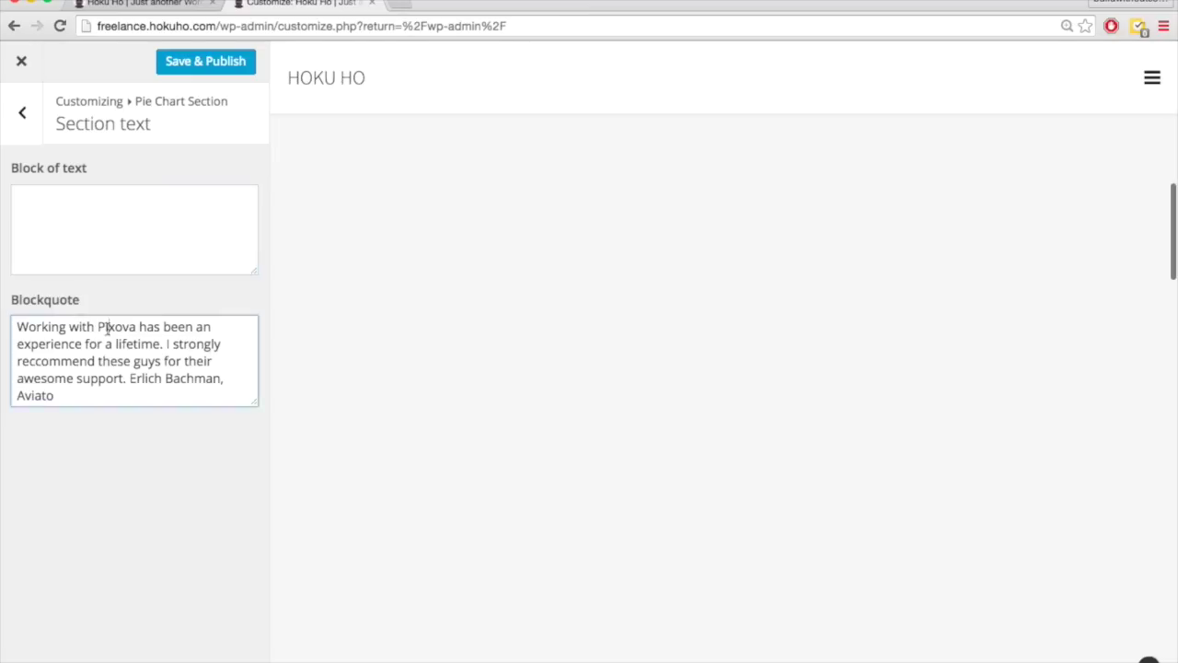
triple_click(107, 329)
key("BackSpace")
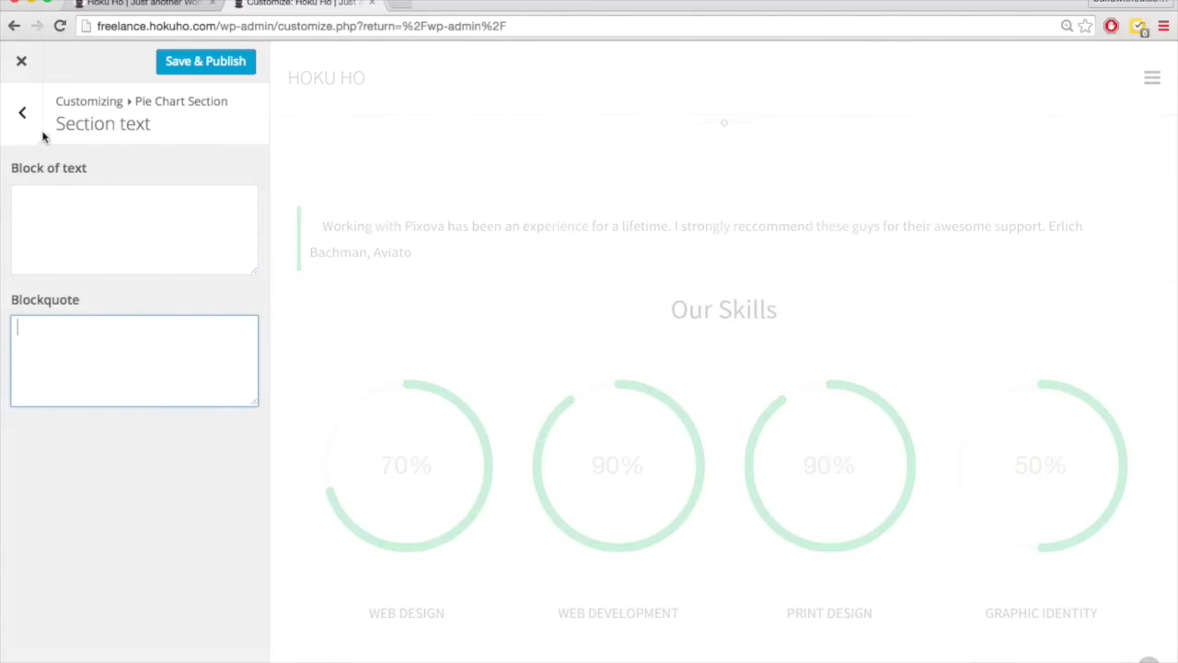
left_click(26, 119)
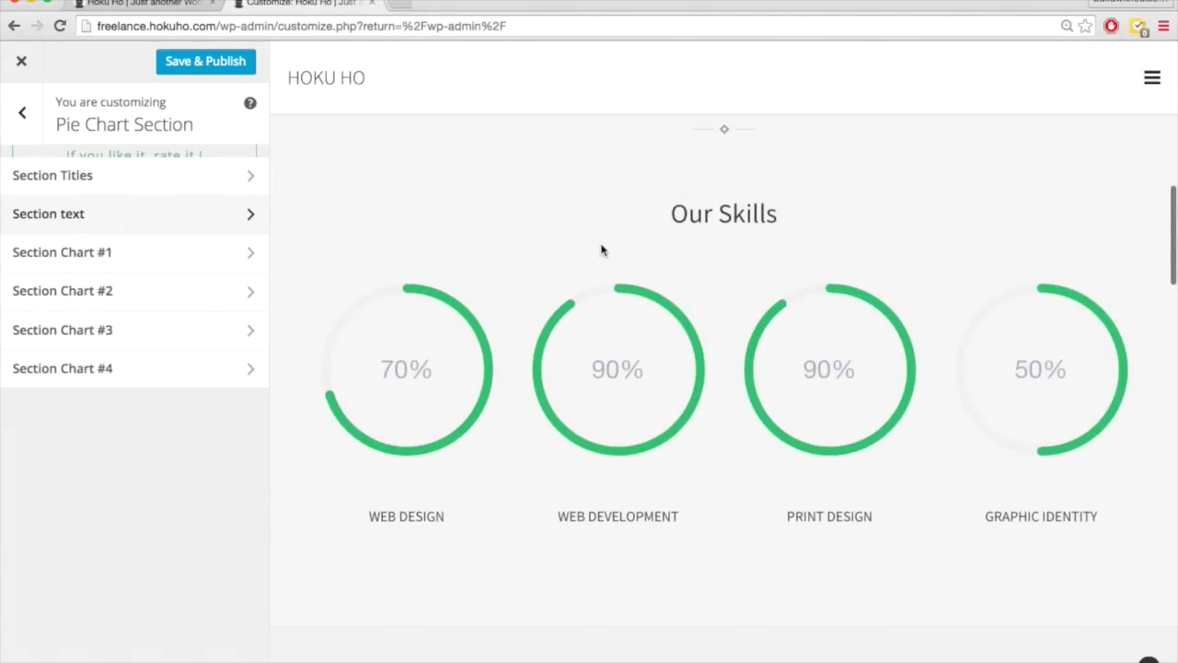
Rename Section Chart #1 from Web design to WordPress at 90%.
scroll(518, 350, "down", 1)
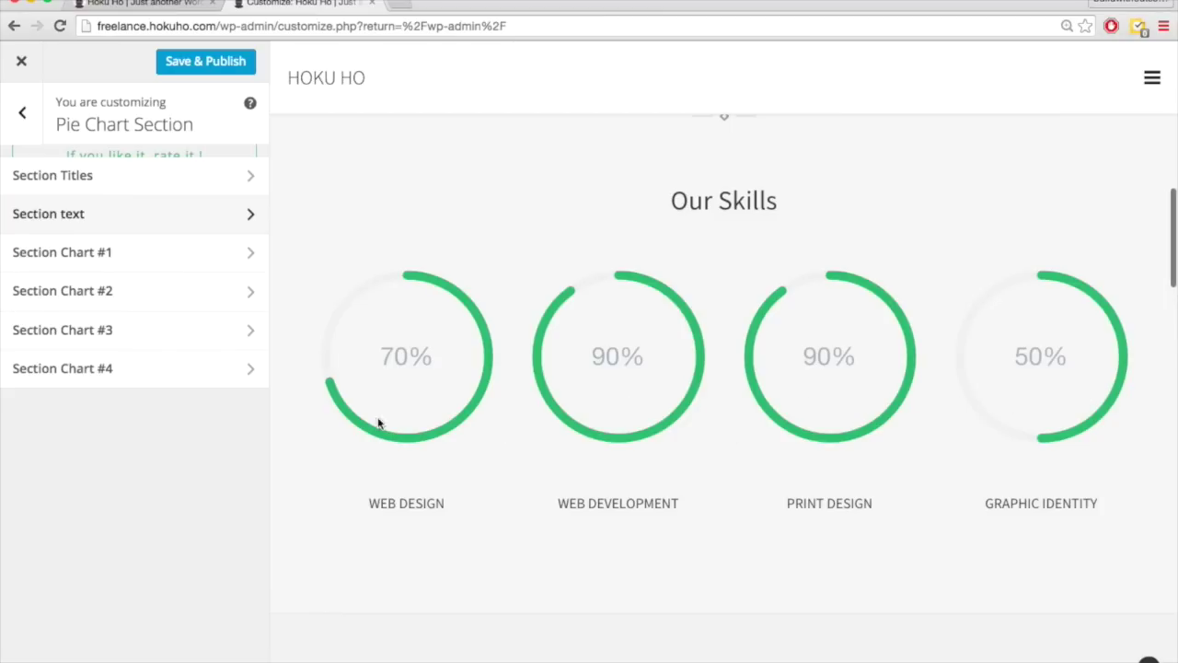
left_click(197, 262)
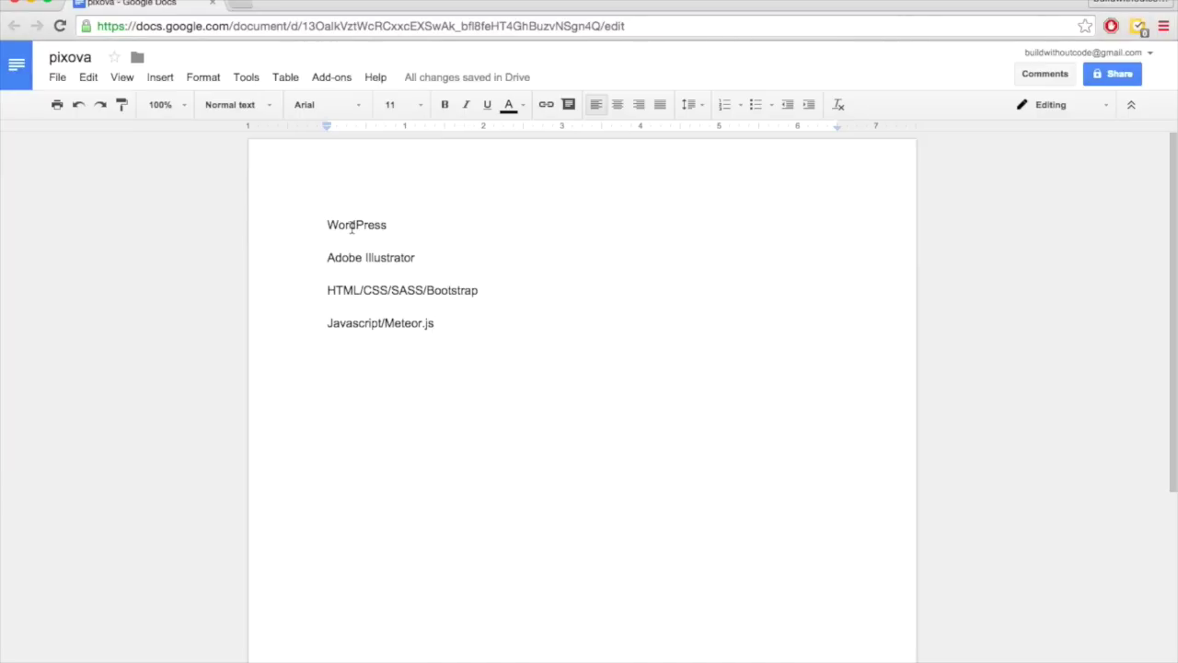
triple_click(351, 228)
key("super+c")
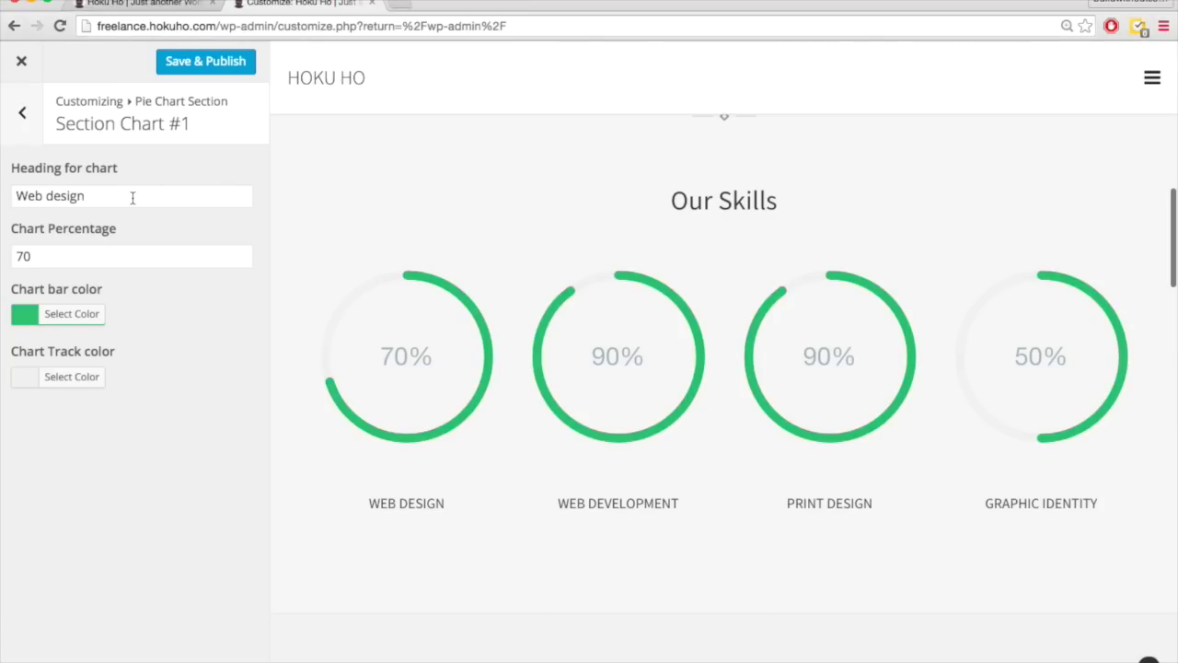
triple_click(133, 198)
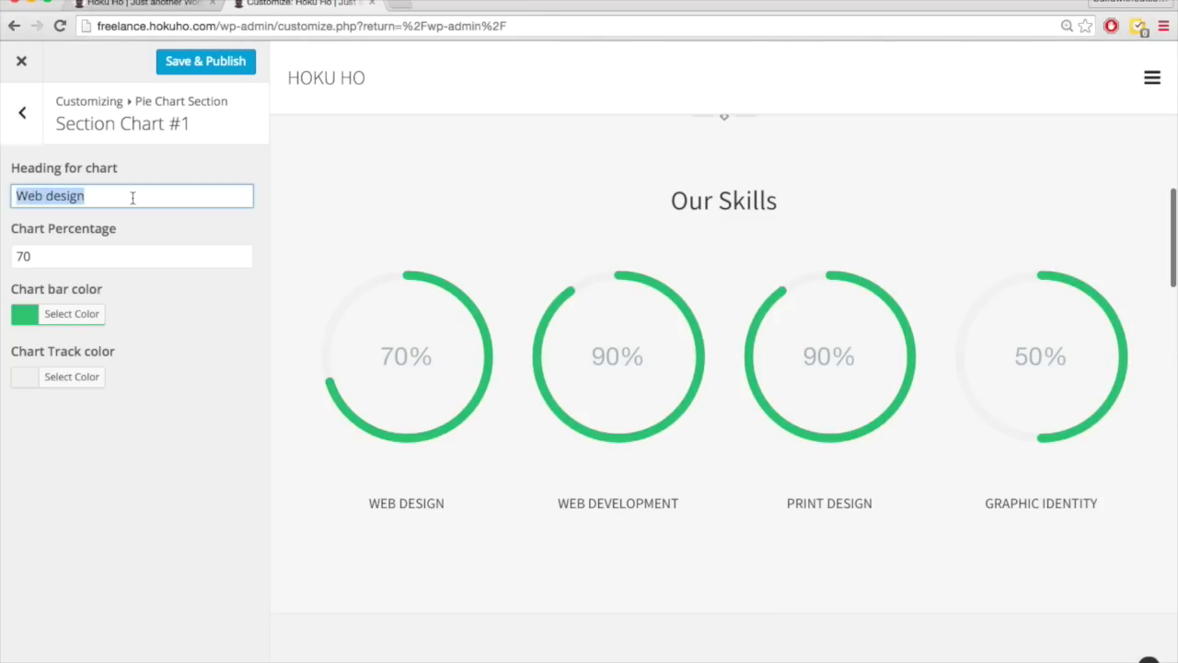
key("super+v")
key("Tab")
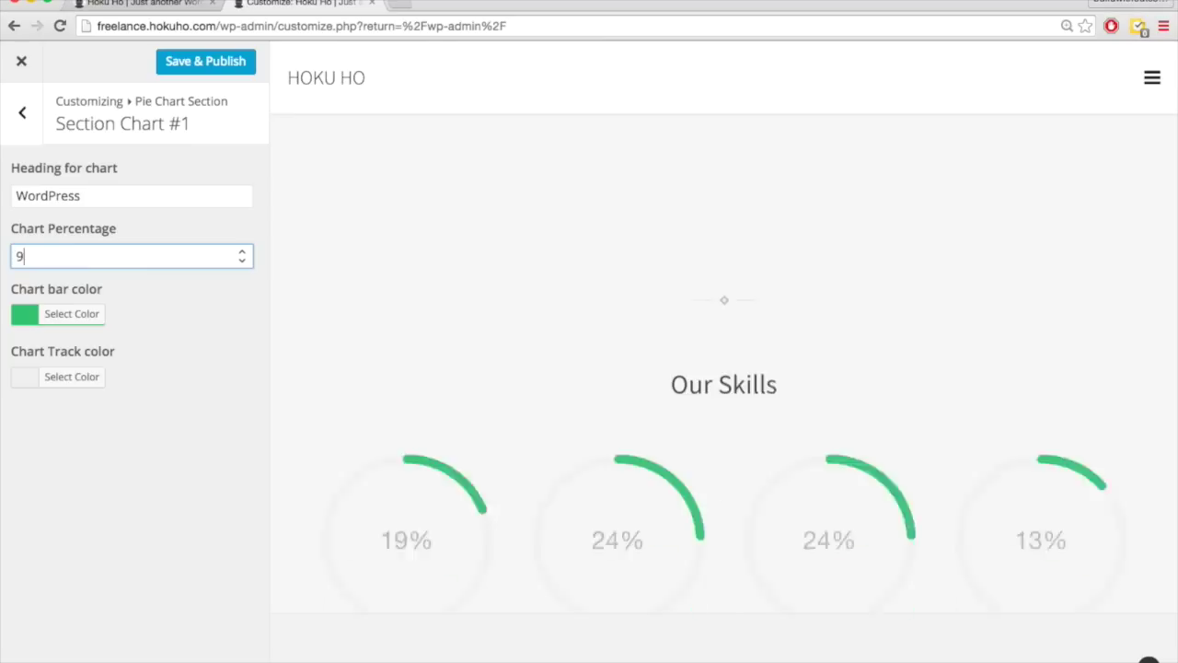
left_click(28, 112)
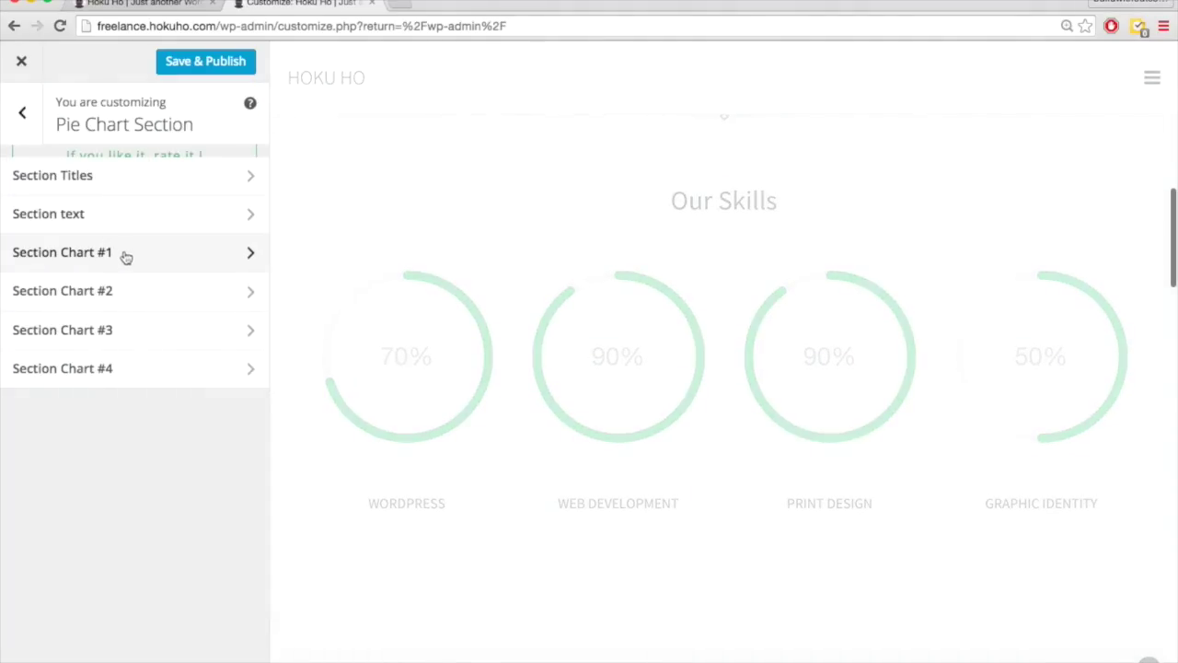
Rename Section Chart #2 to Adobe Illustrator and change its percentage from 90 to 85.
left_click(132, 294)
key("super+grave")
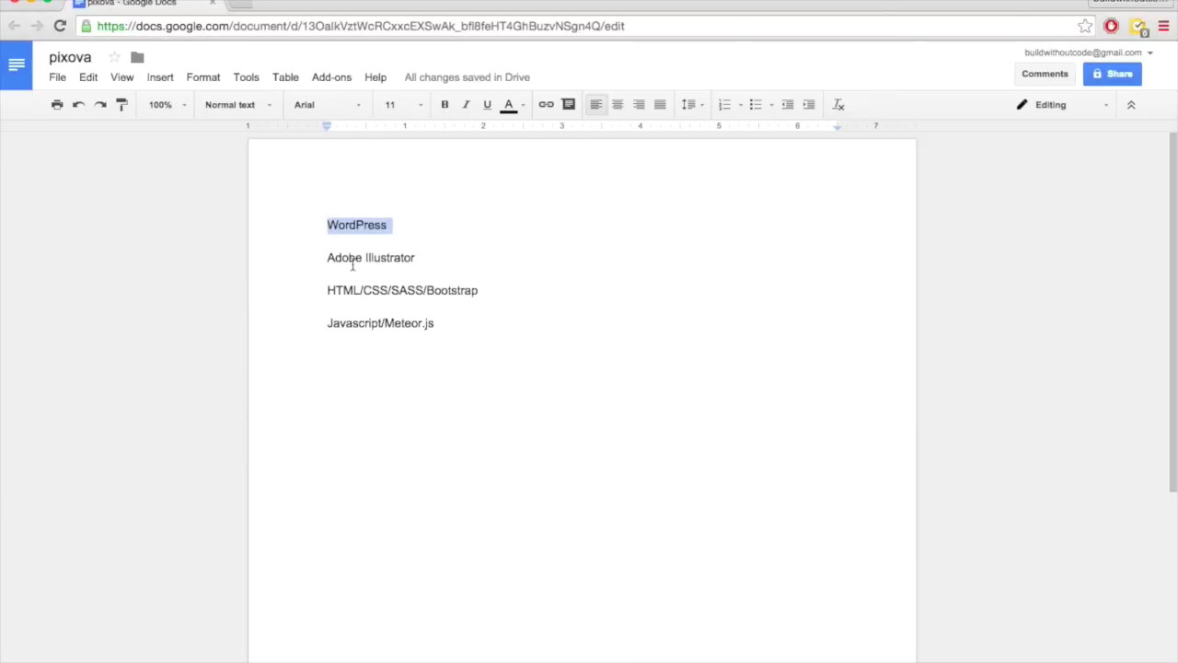
triple_click(341, 258)
key("super+c")
key("super+grave")
left_click(71, 204)
key("super+a")
key("super+v")
double_click(26, 258)
type("85")
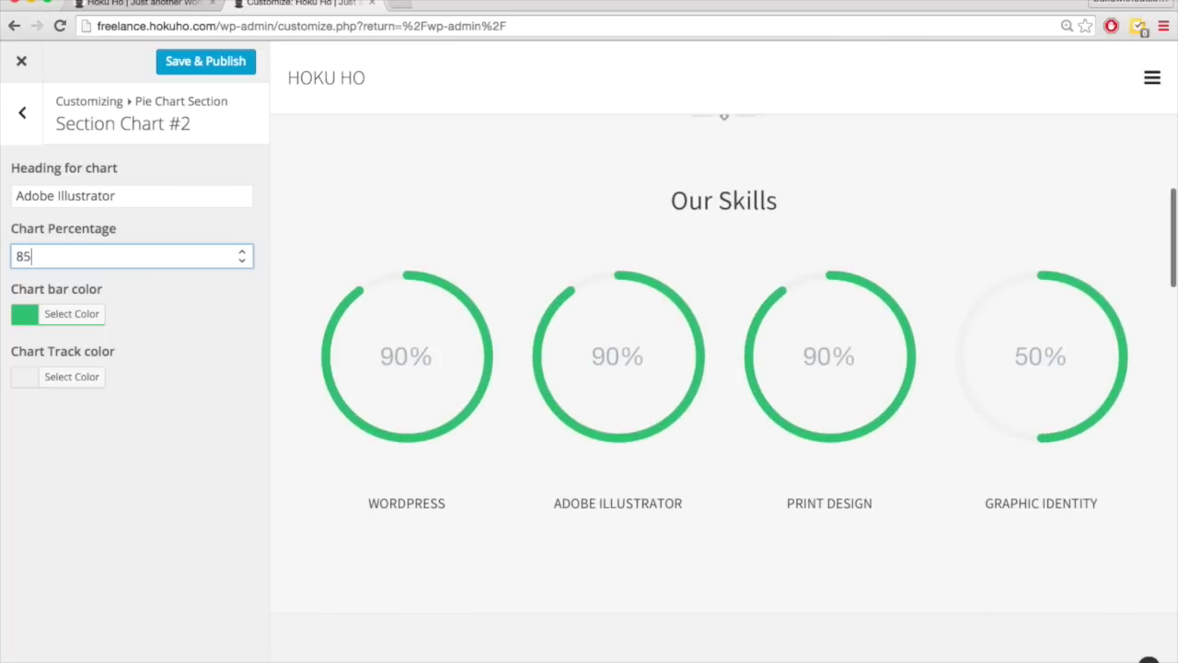
left_click(18, 112)
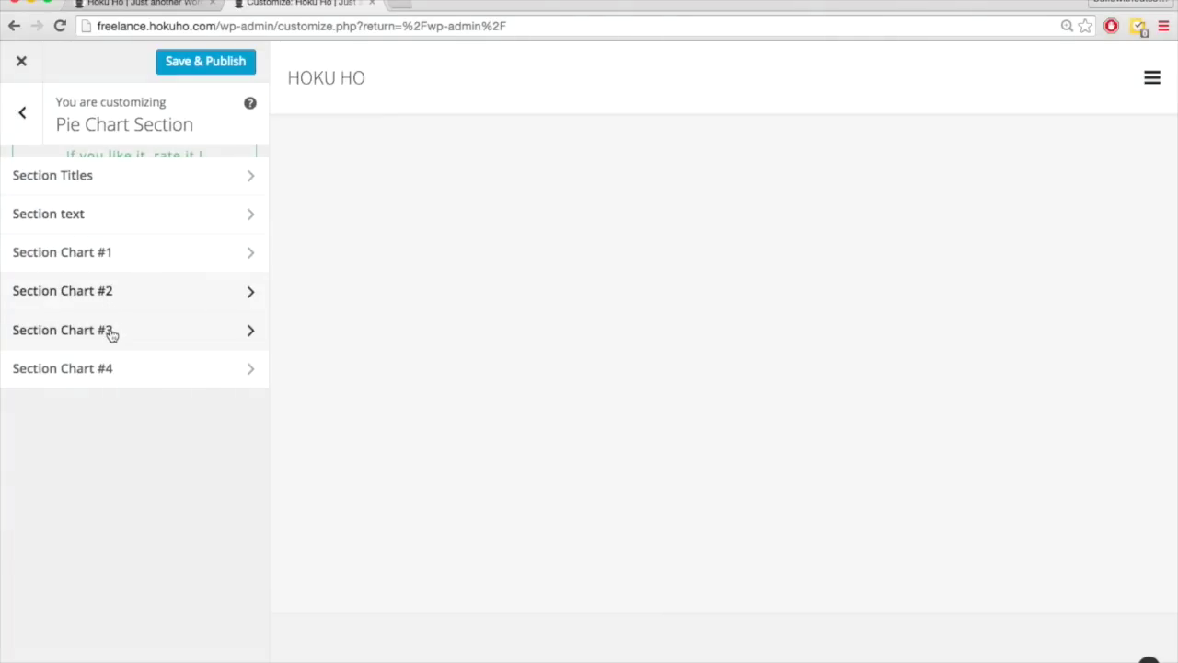
Set Section Chart #3 to HTML/CSS/SASS/Bootstrap at 80%.
left_click(110, 332)
key("super+Tab")
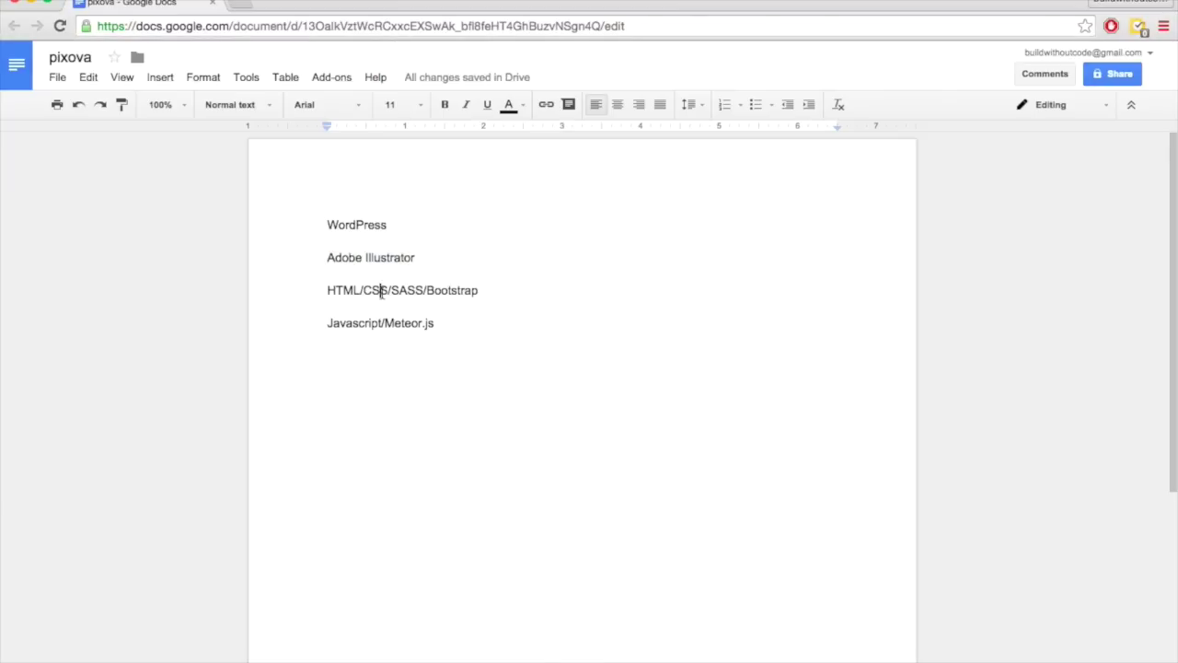
triple_click(382, 291)
key("super+Tab")
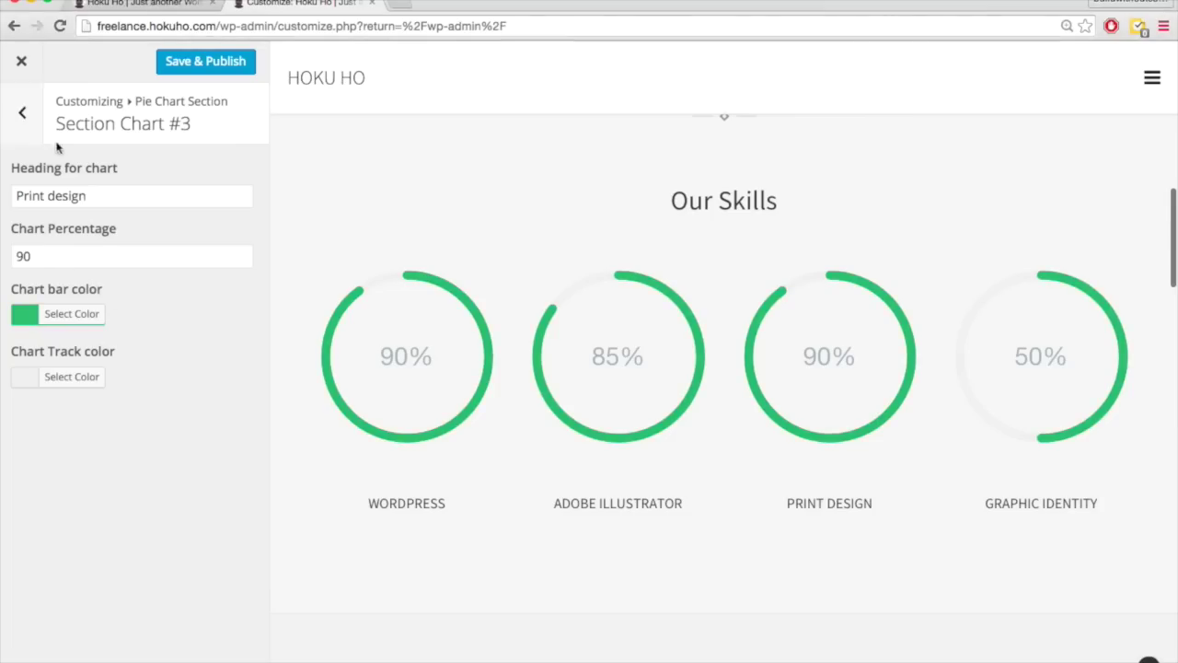
triple_click(33, 201)
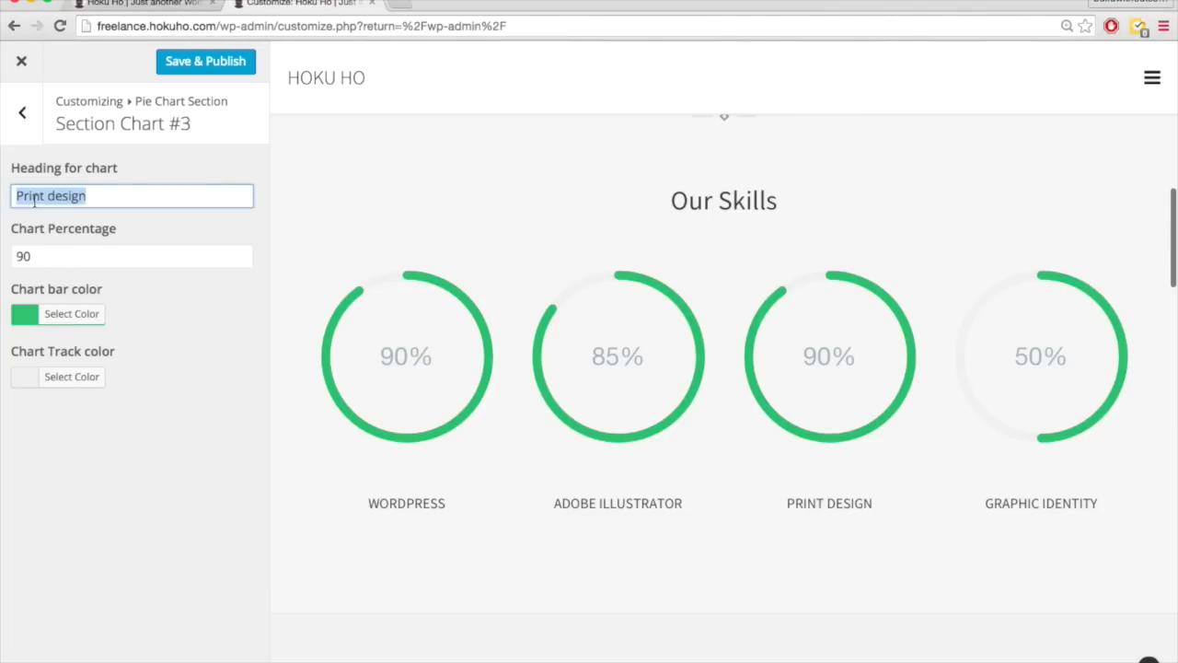
key("ctrl+v")
key("Tab")
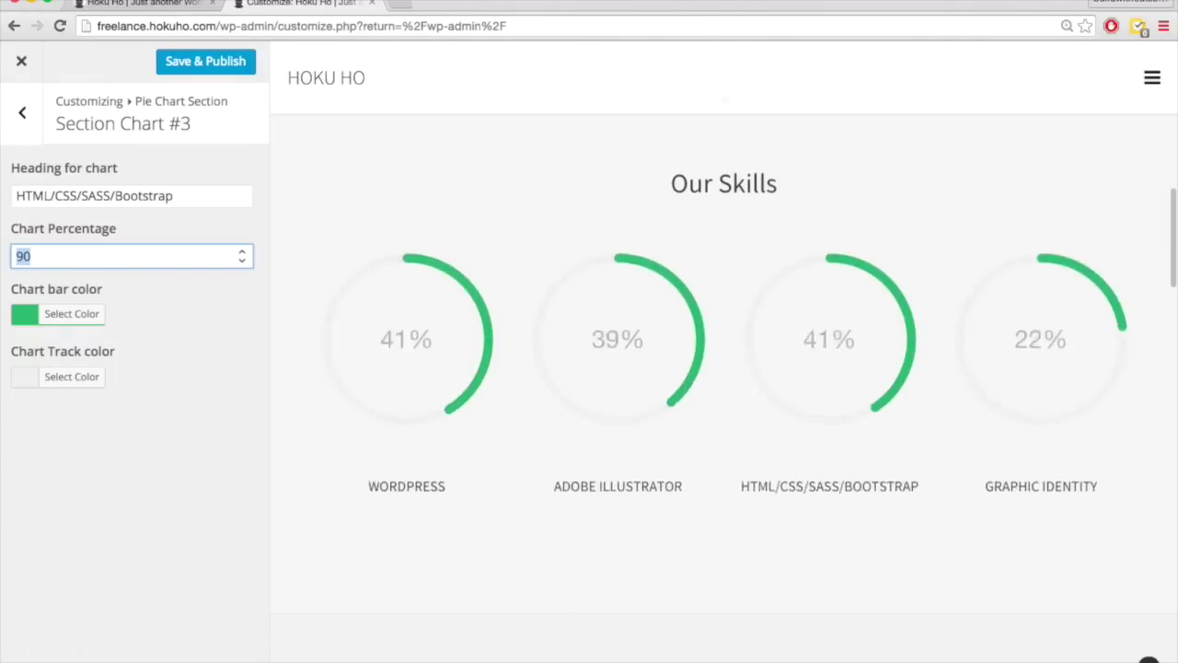
type("8")
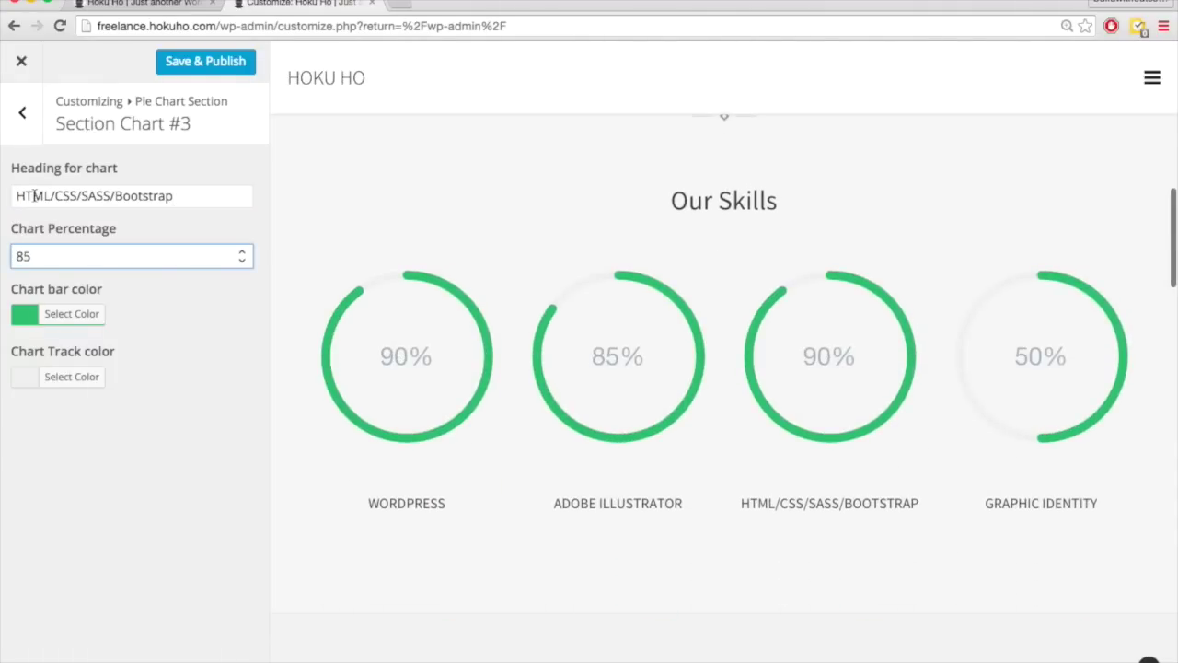
left_click(25, 113)
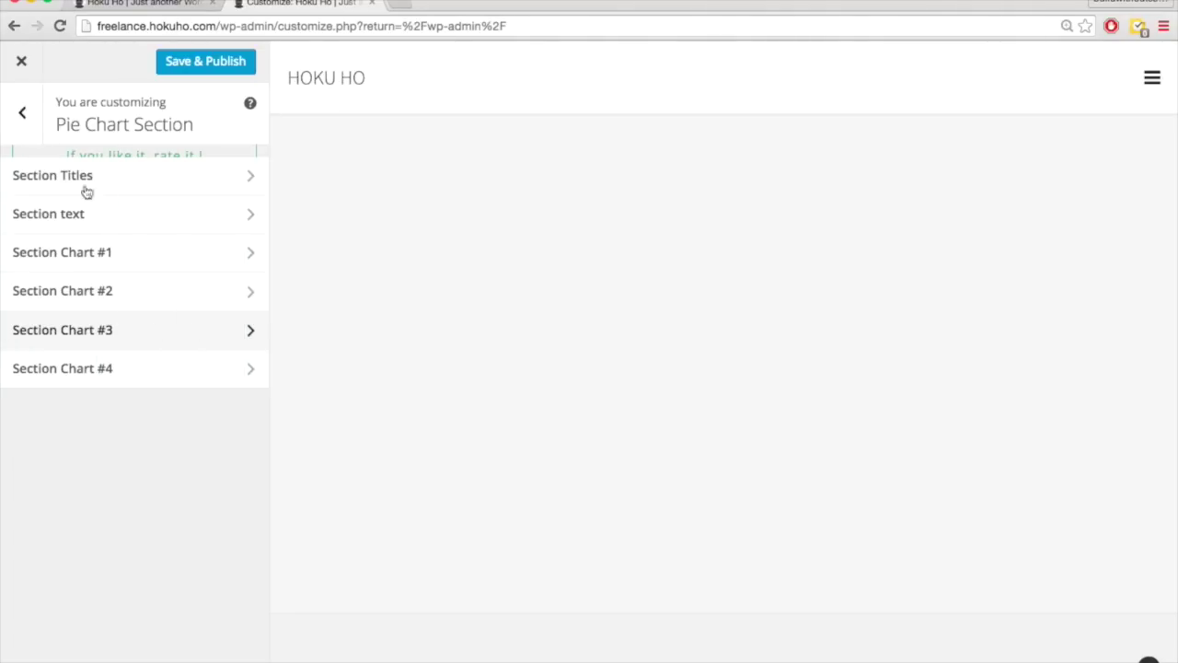
Set Section Chart #4 to Javascript/Meteor.js at 70%.
left_click(138, 369)
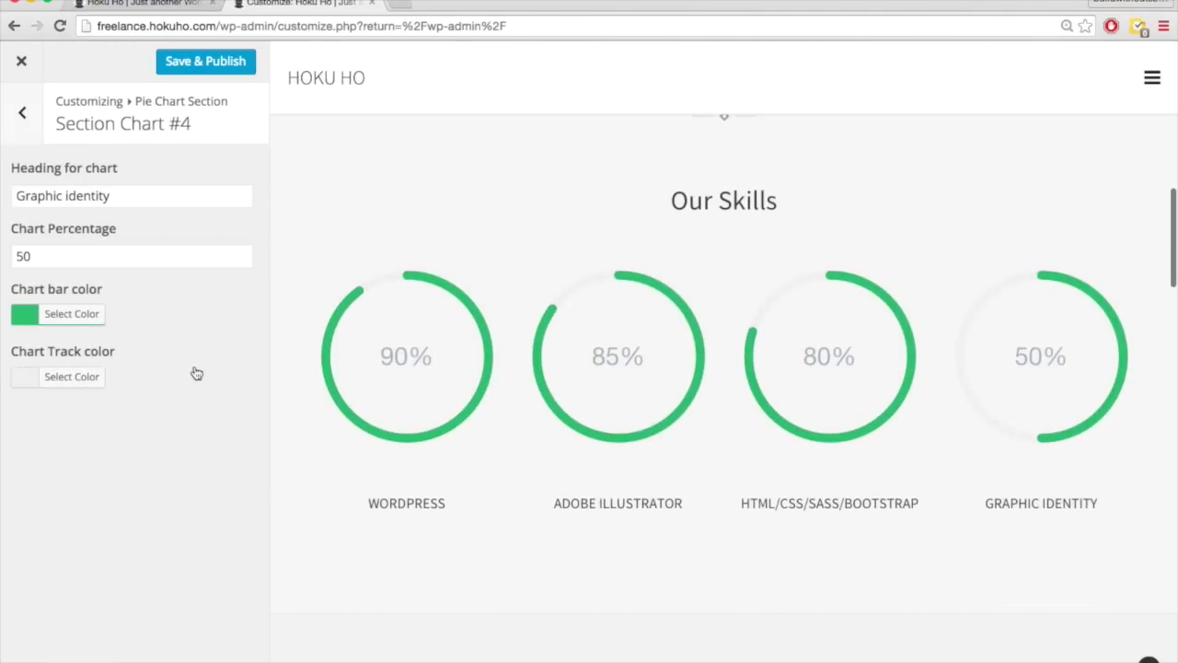
key("super+grave")
triple_click(353, 323)
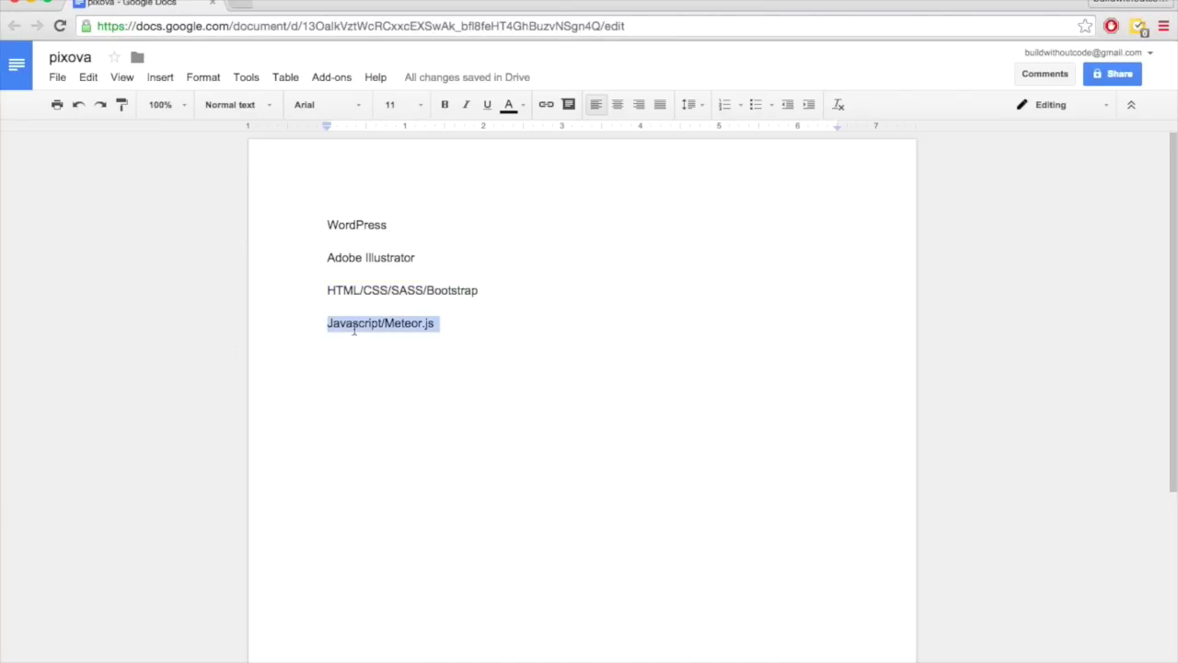
key("super+grave")
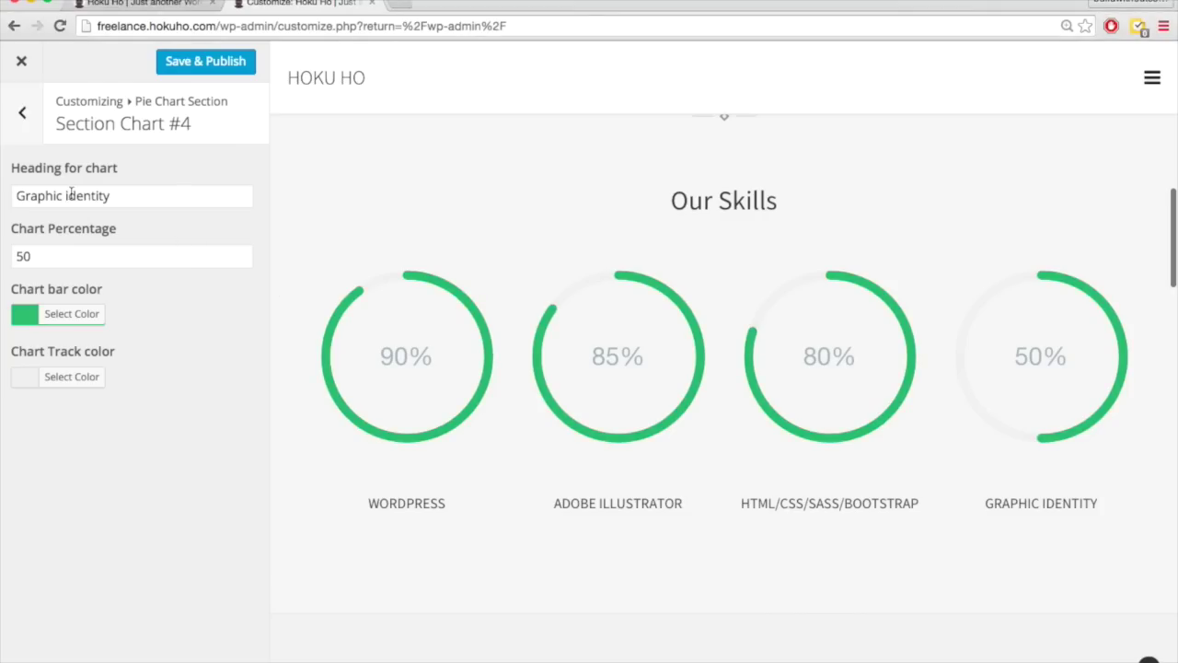
triple_click(71, 192)
key("super+v")
key("Tab")
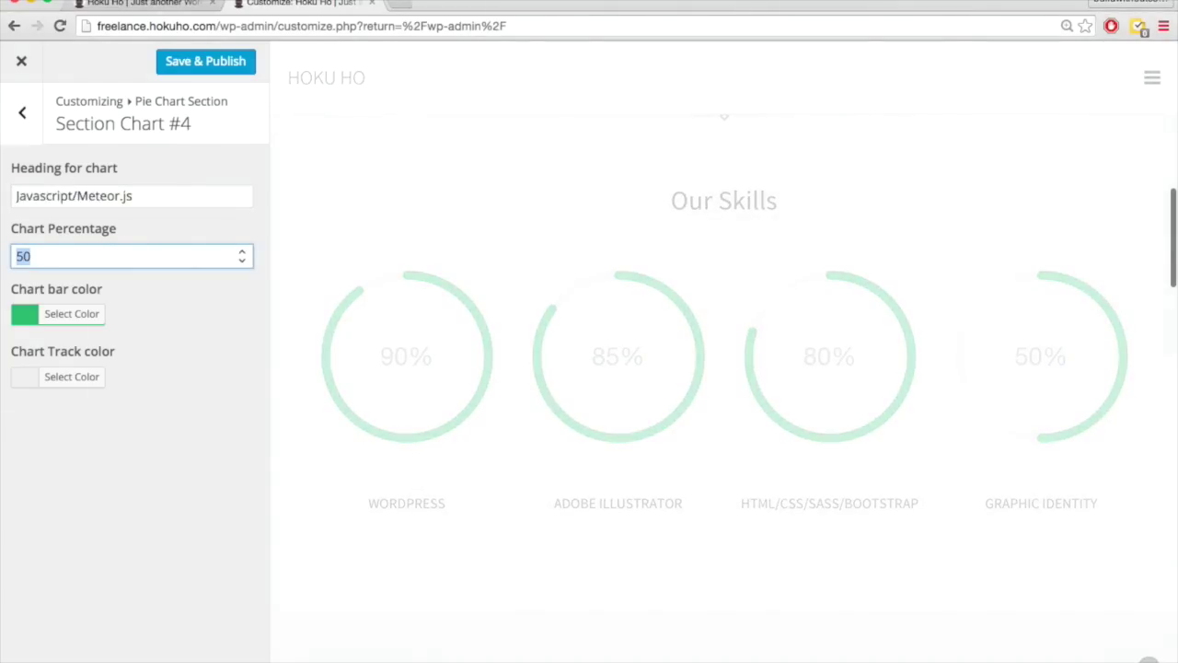
type("70")
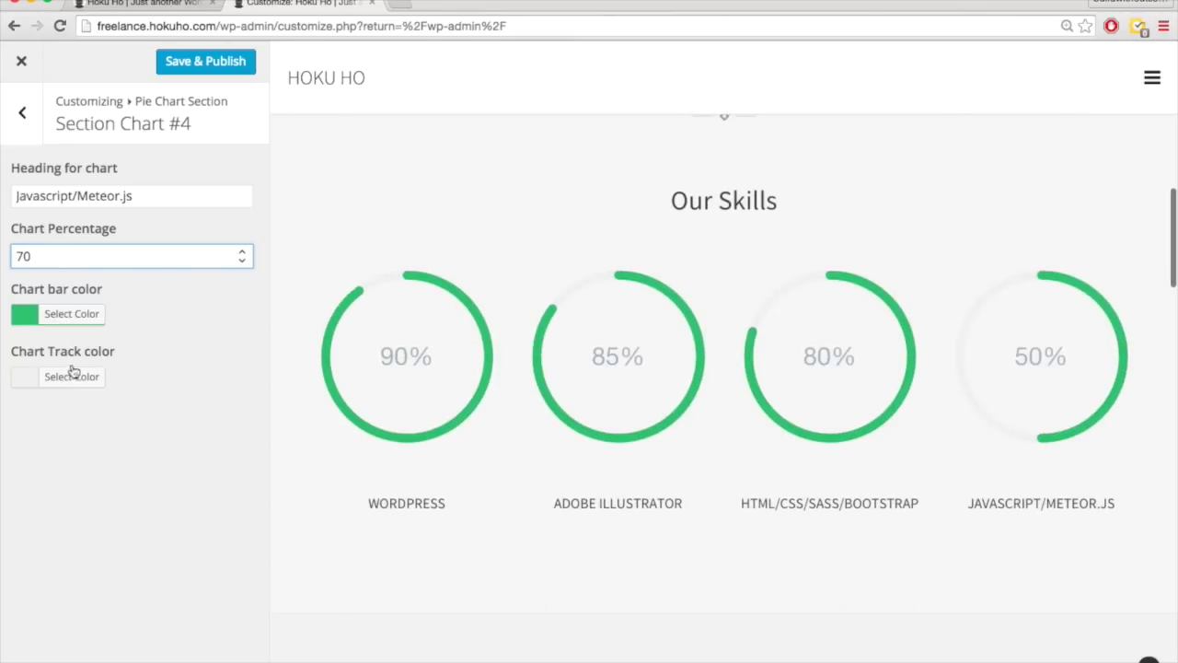
left_click(21, 125)
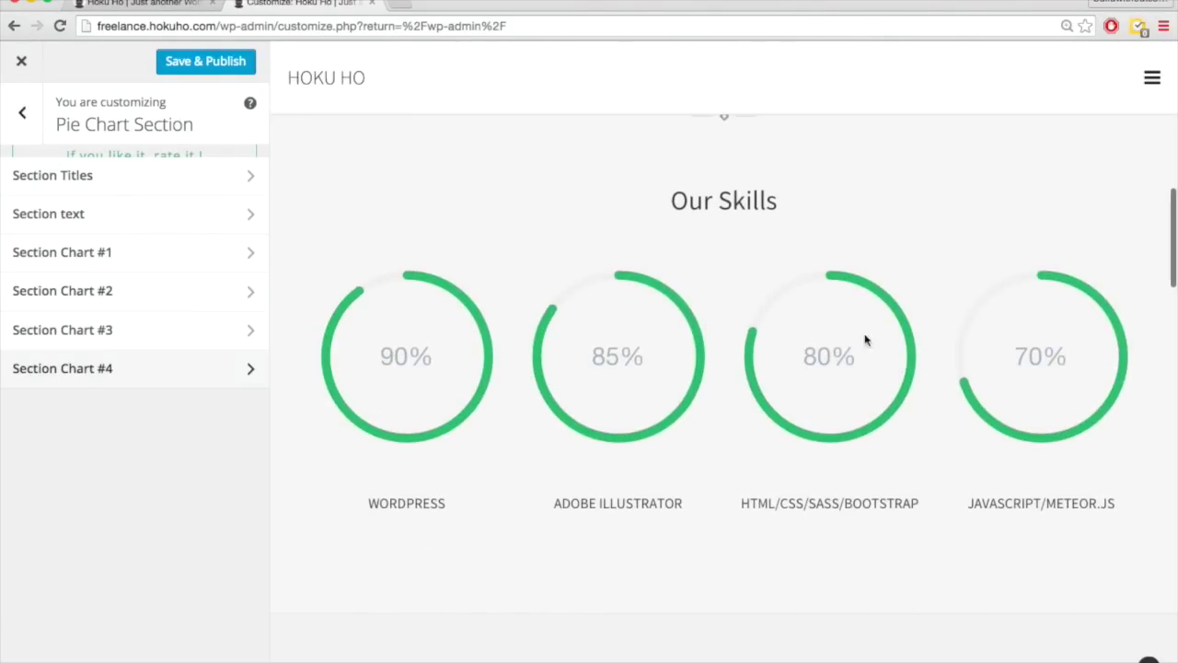
Check the BOOTSTRAP and ILLUSTRATOR chart labels, Save & Publish, and return to all customizer sections.
double_click(844, 509)
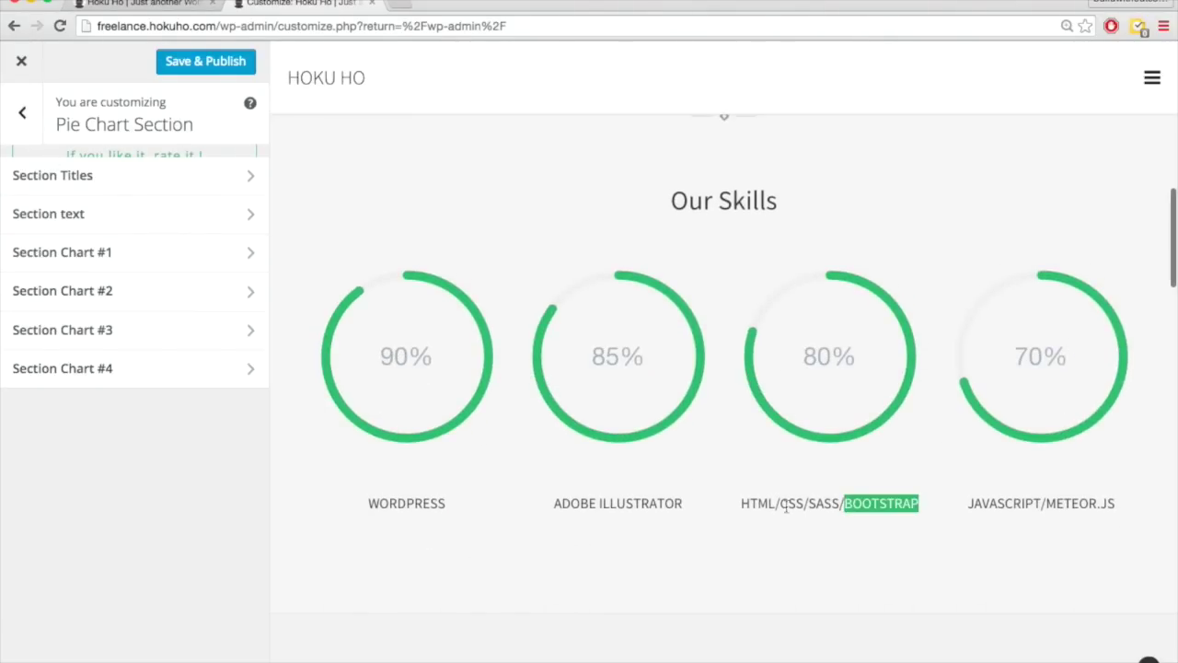
double_click(661, 502)
left_click(398, 497)
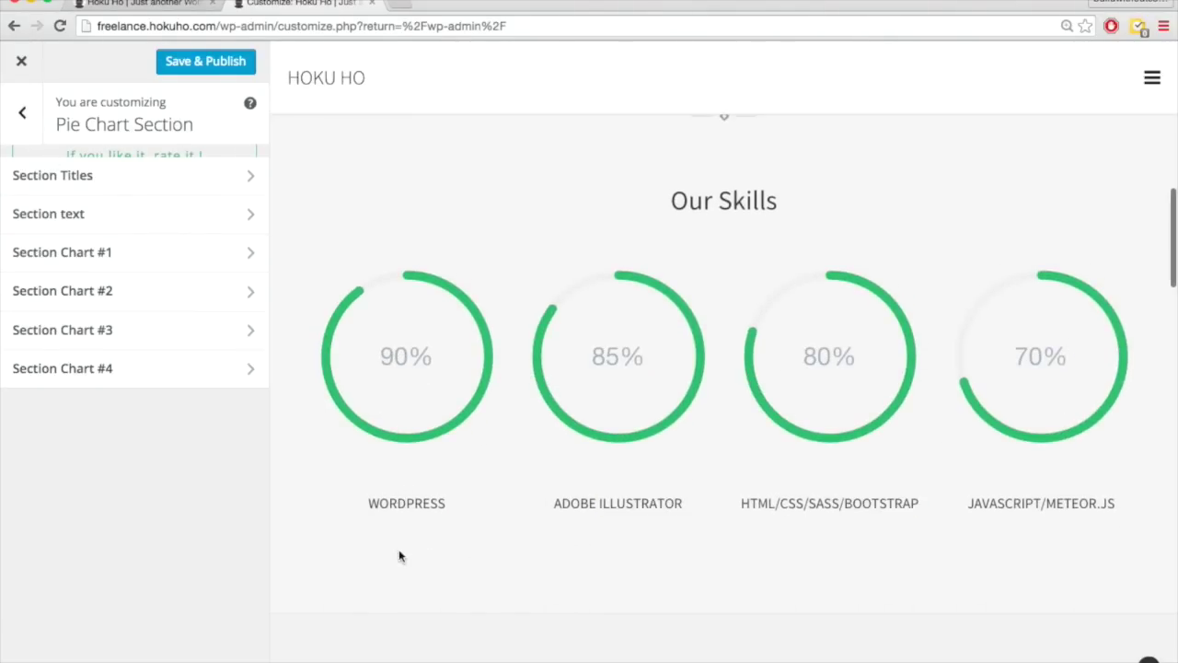
left_click(202, 62)
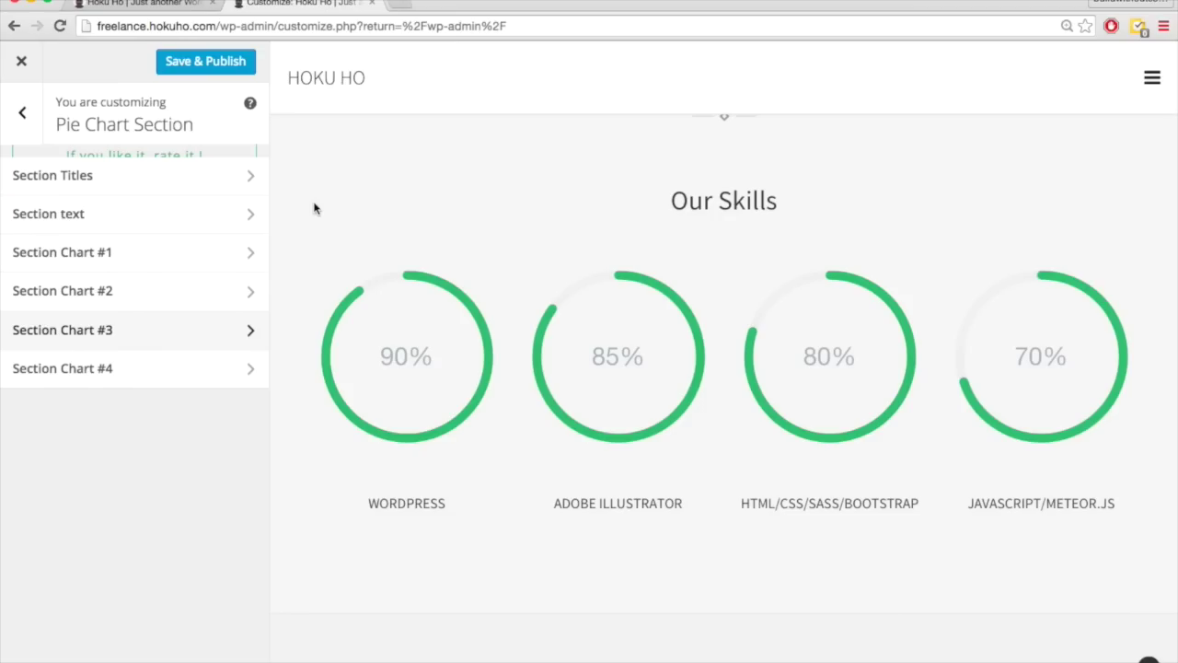
left_click(23, 116)
scroll(116, 544, "down", 2)
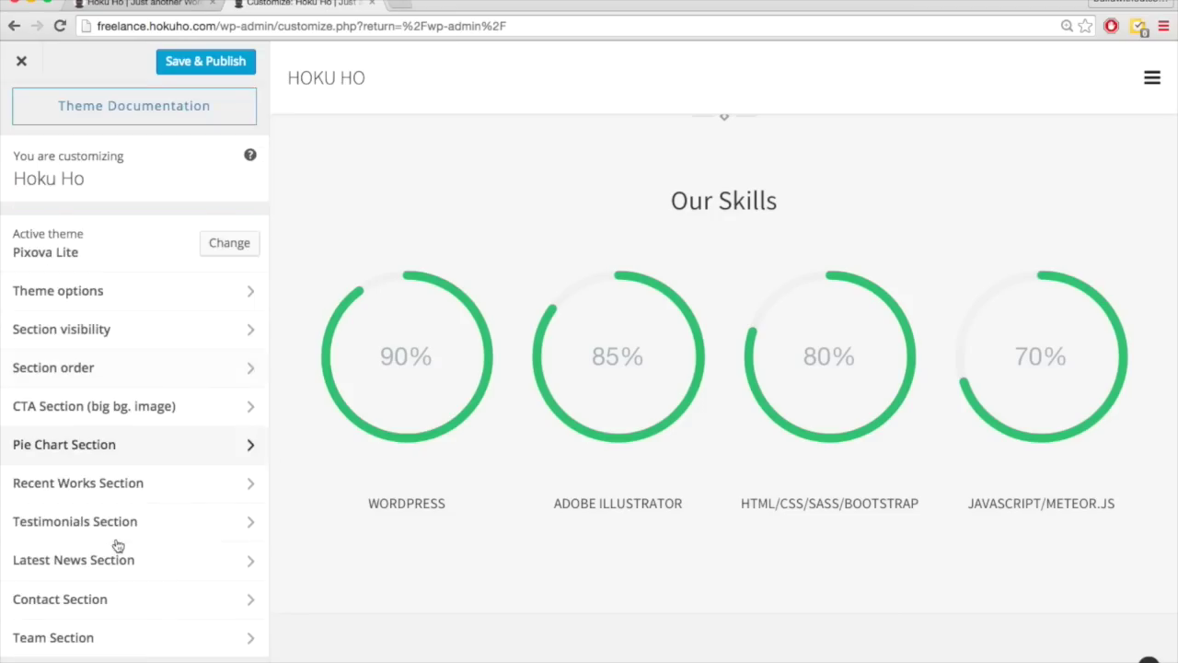
Open Recent Works Section and scroll the preview to its four project tiles.
left_click(126, 490)
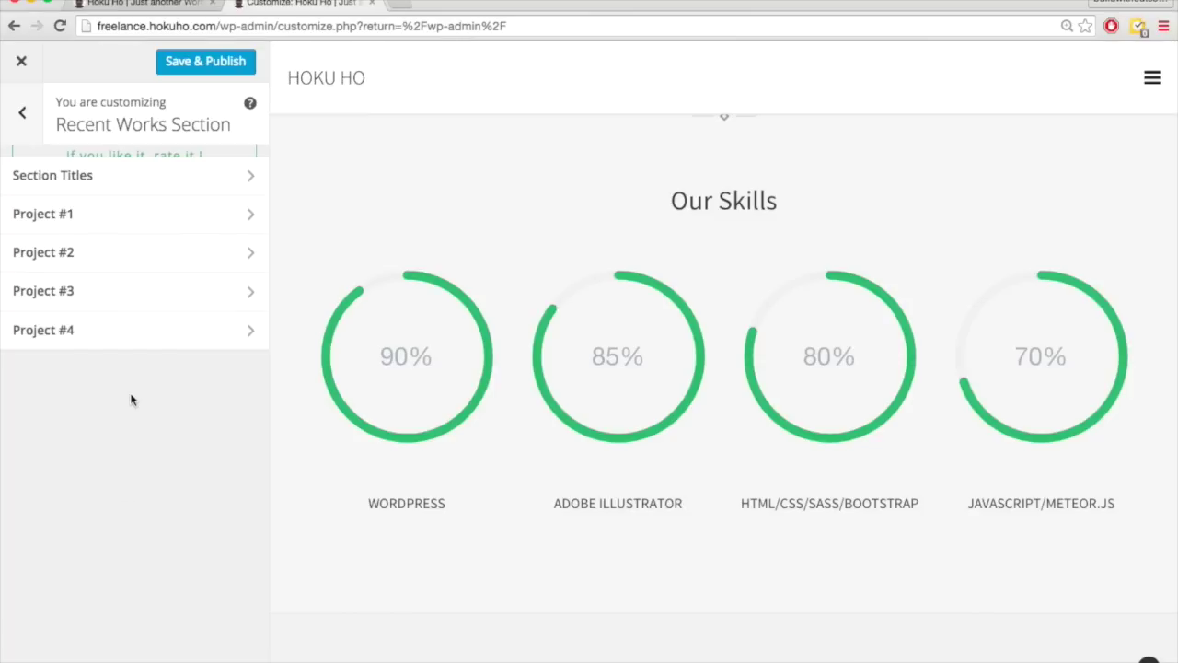
scroll(368, 271, "down", 7)
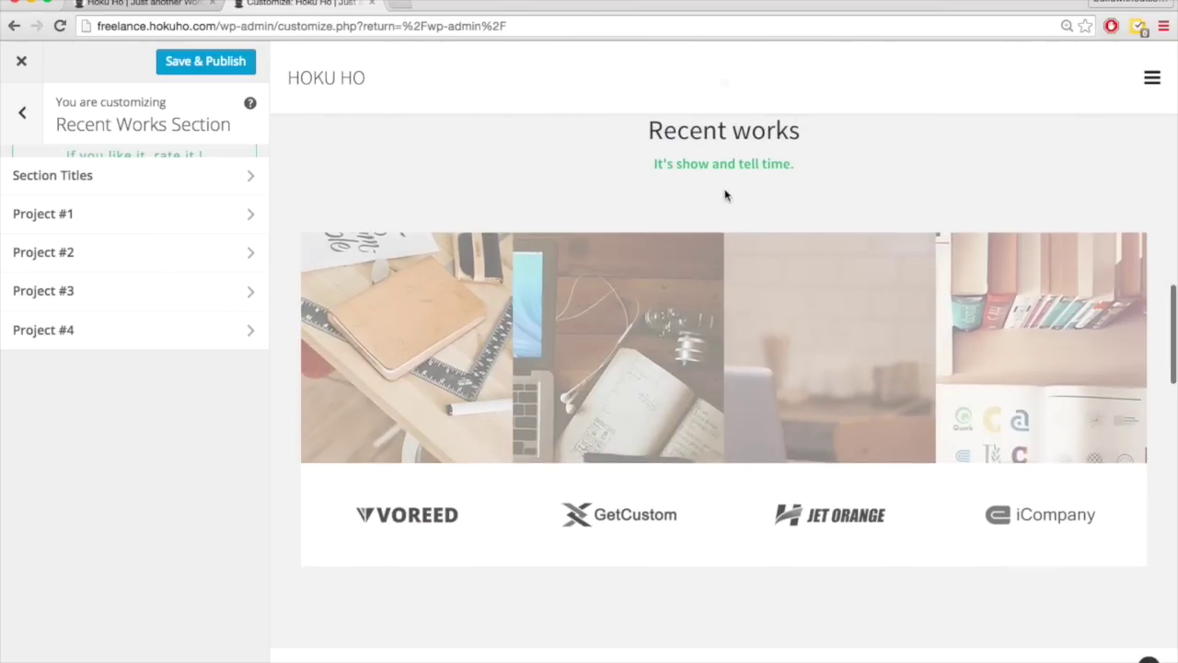
scroll(662, 215, "up", 1)
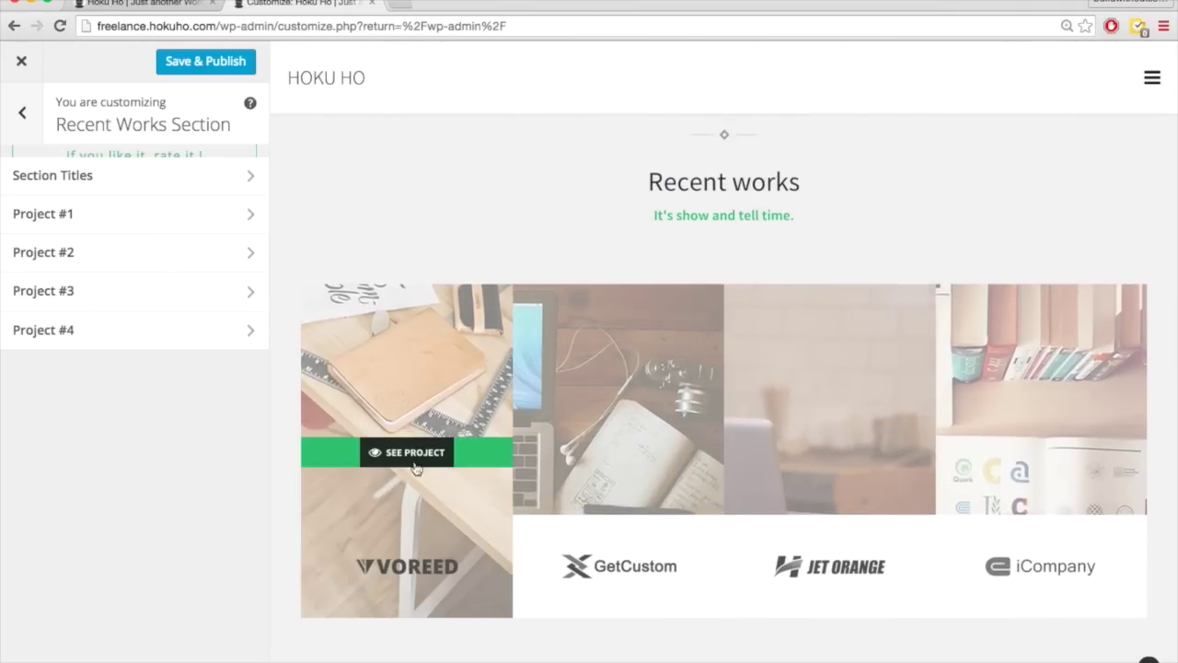
mouse_move(439, 390)
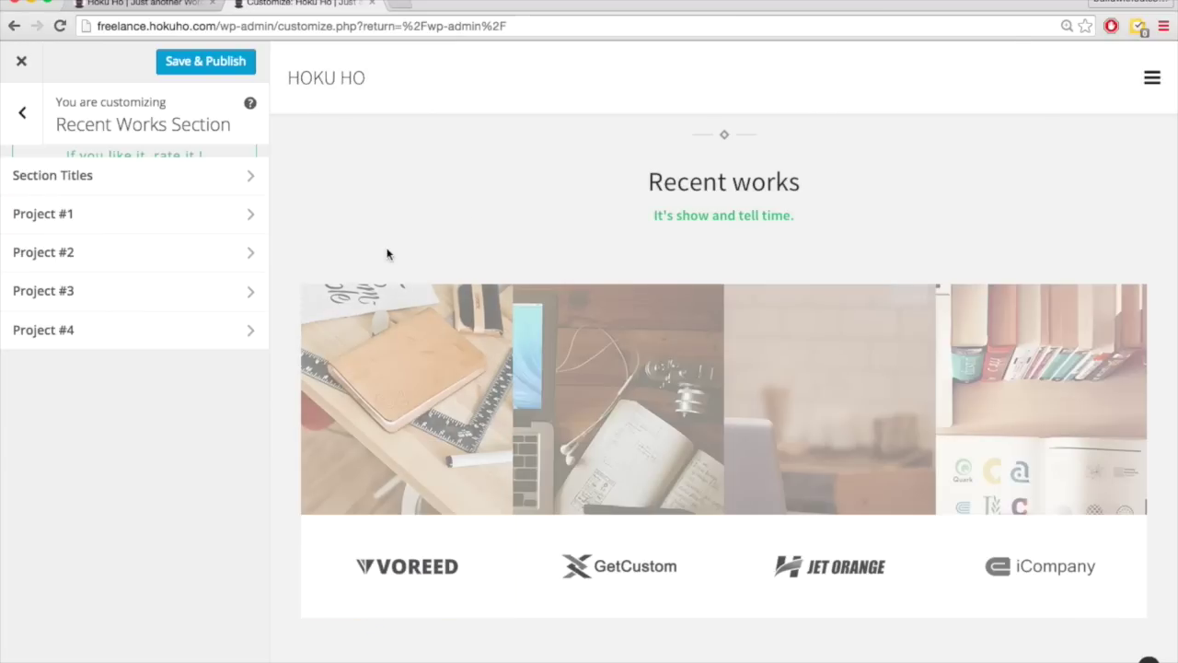
Upload bwoc.png (258 × 407) and set it as Project #1's big image.
left_click(245, 213)
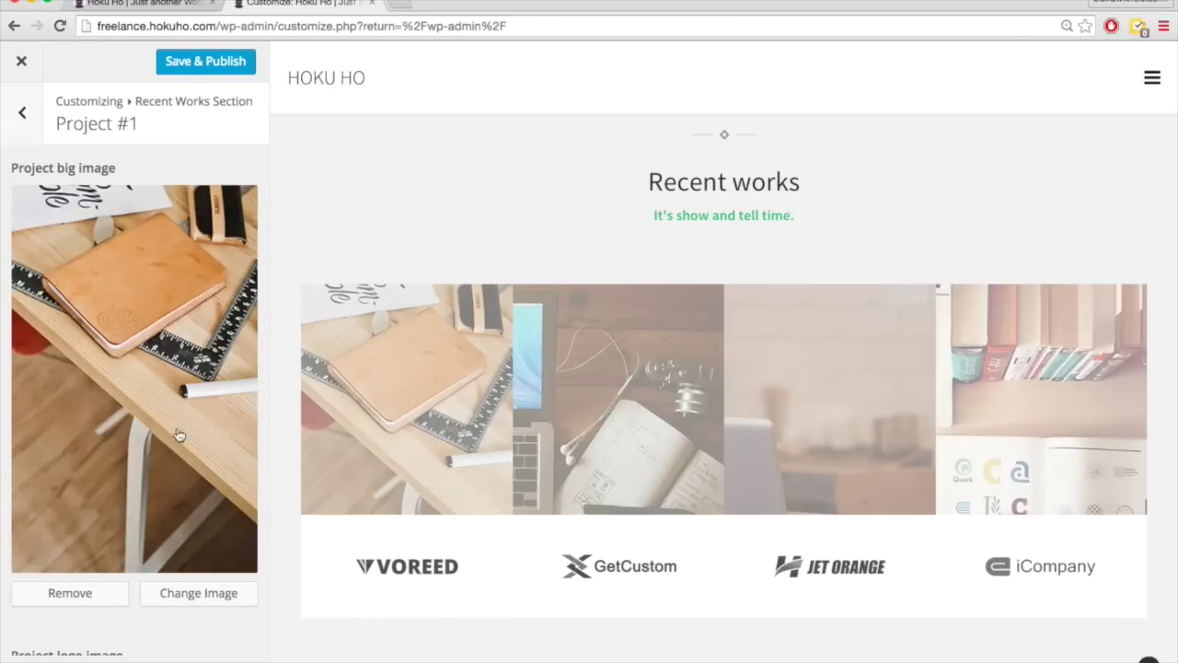
scroll(154, 457, "down", 1)
left_click(188, 555)
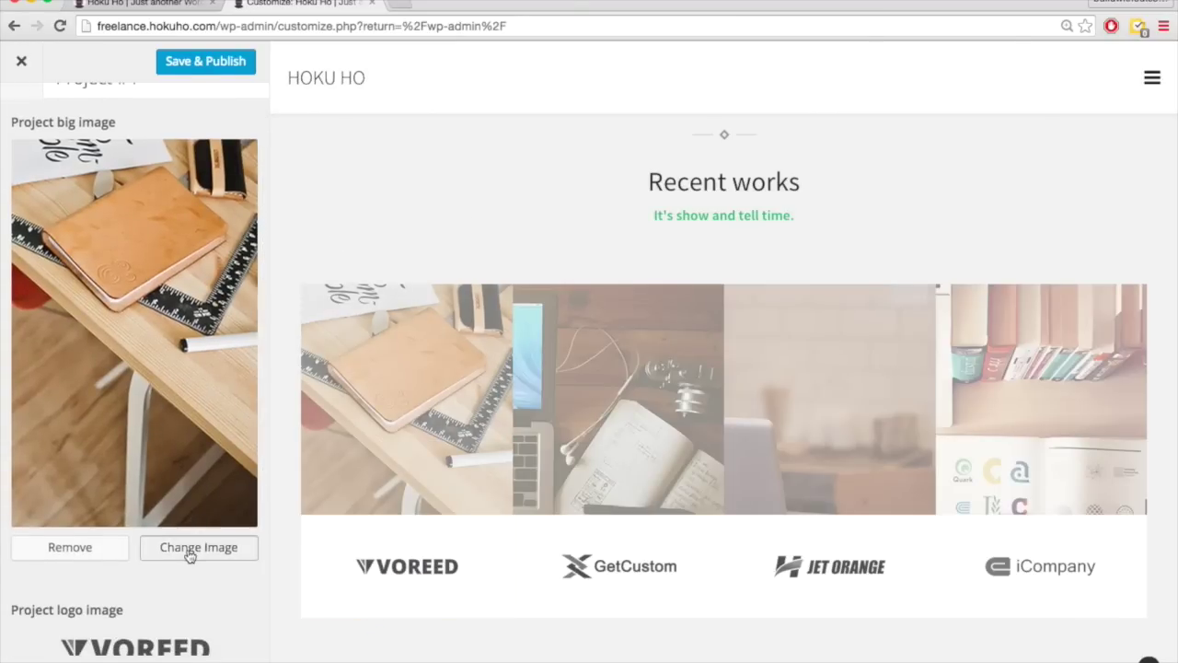
left_click(84, 130)
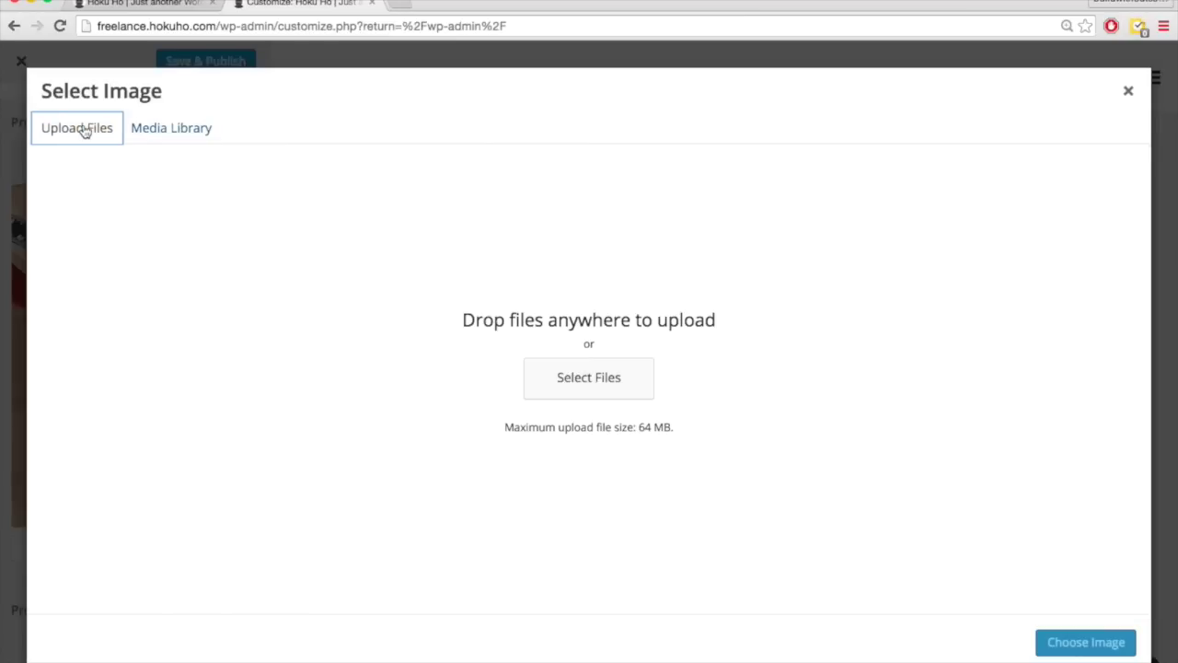
left_click(623, 387)
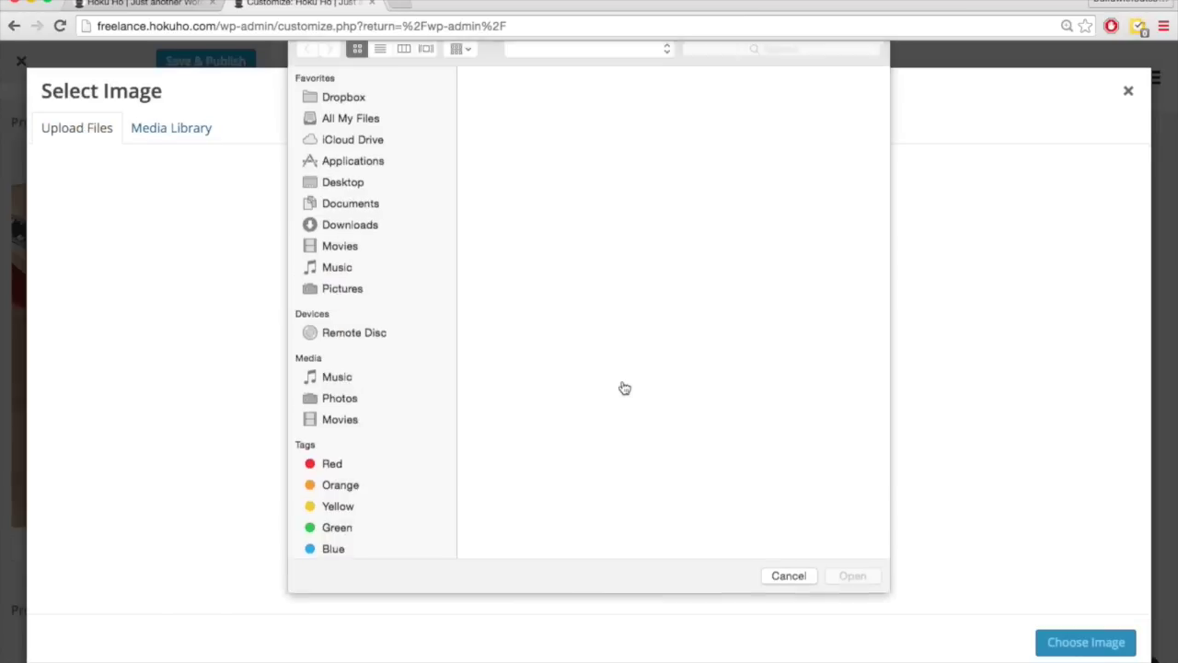
left_click(543, 387)
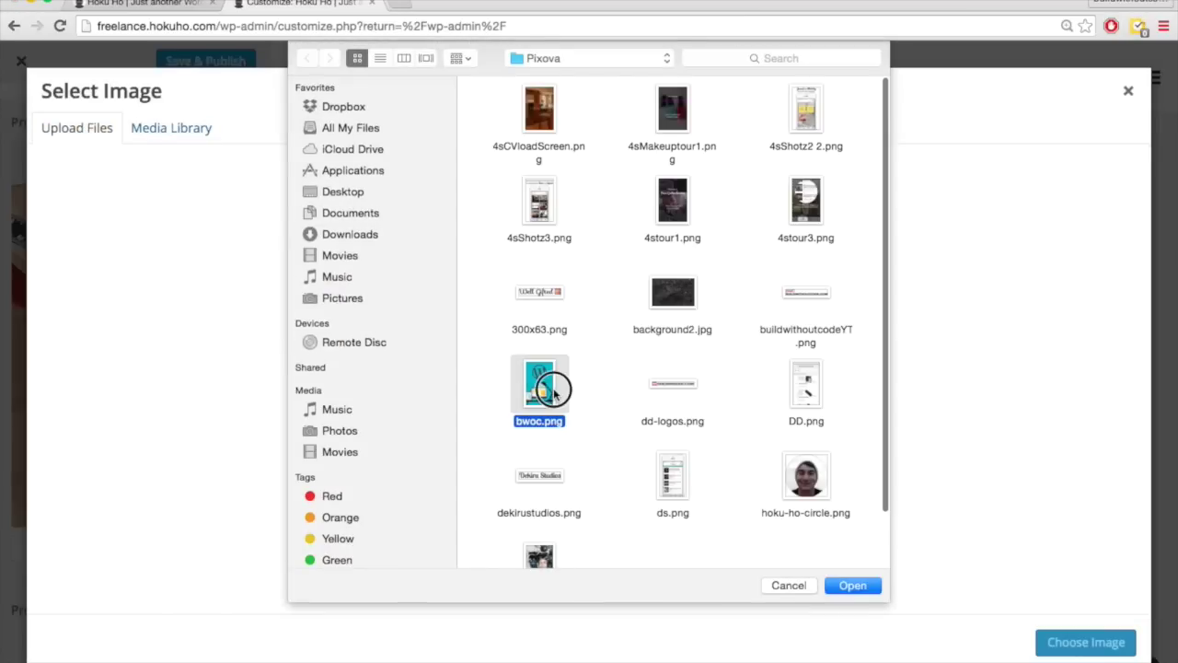
double_click(544, 392)
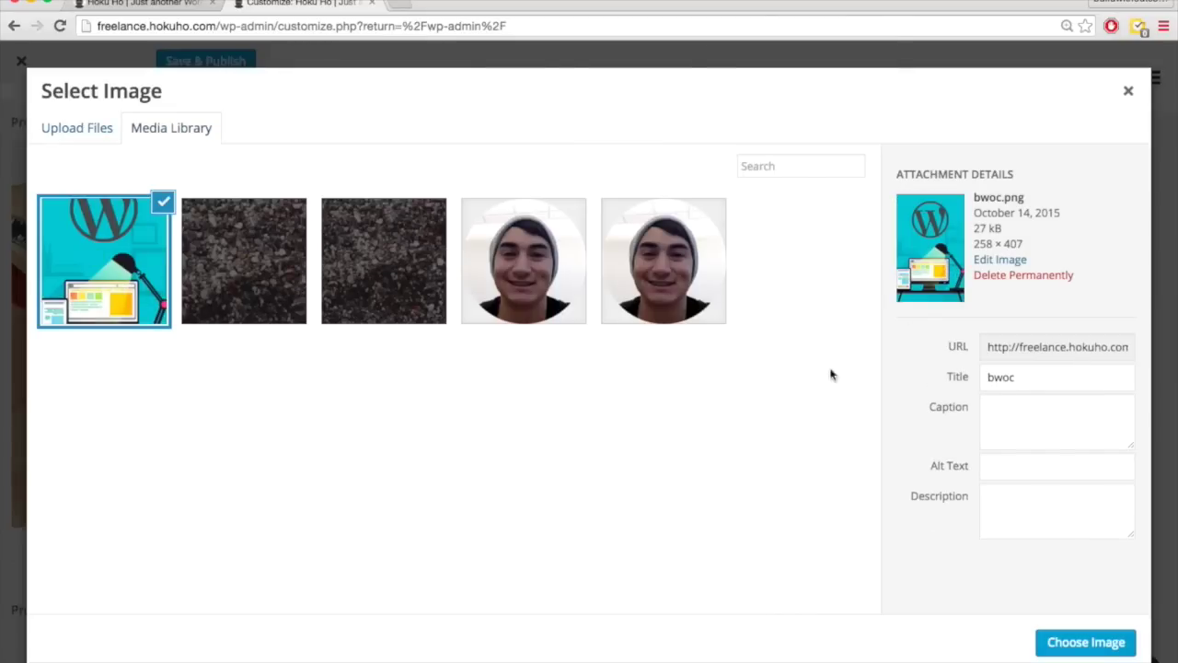
mouse_move(974, 244)
left_mouse_down()
mouse_move(1034, 242)
mouse_move(977, 250)
left_mouse_up()
left_click(1031, 247)
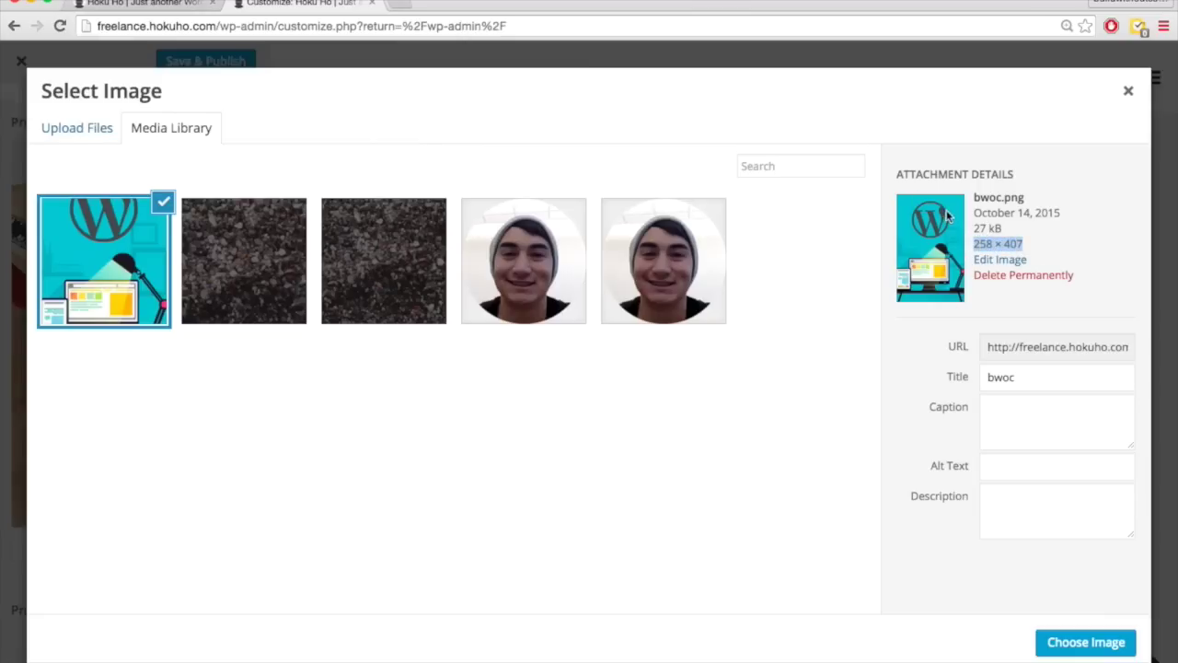
left_click(883, 354)
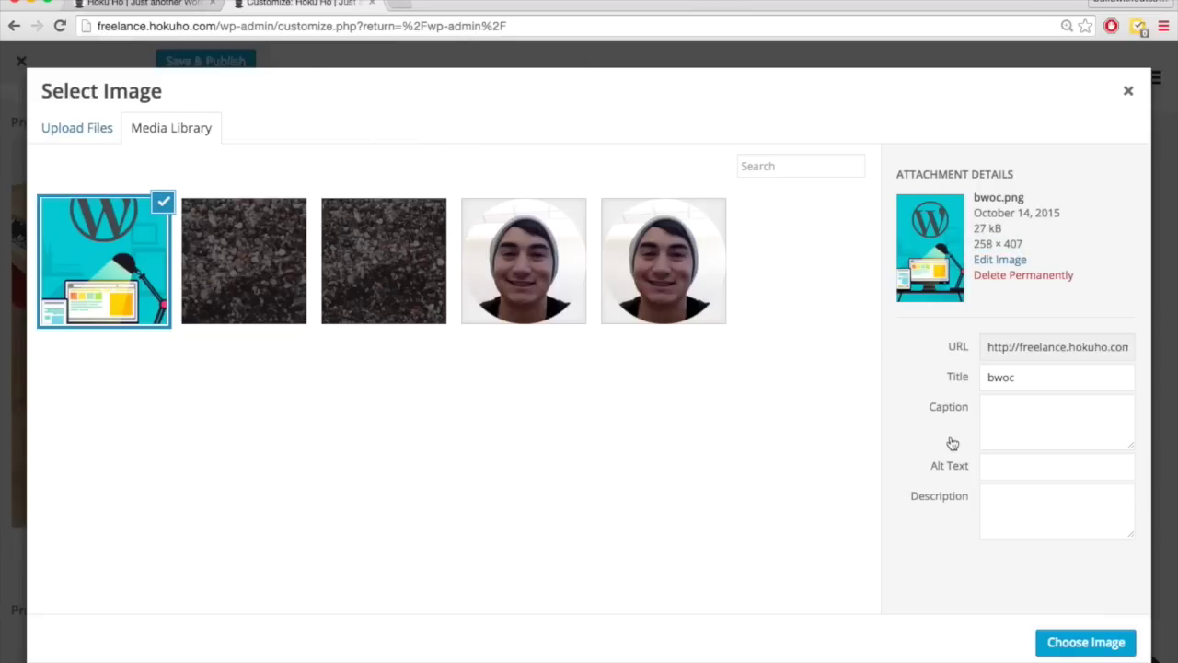
left_click(1063, 642)
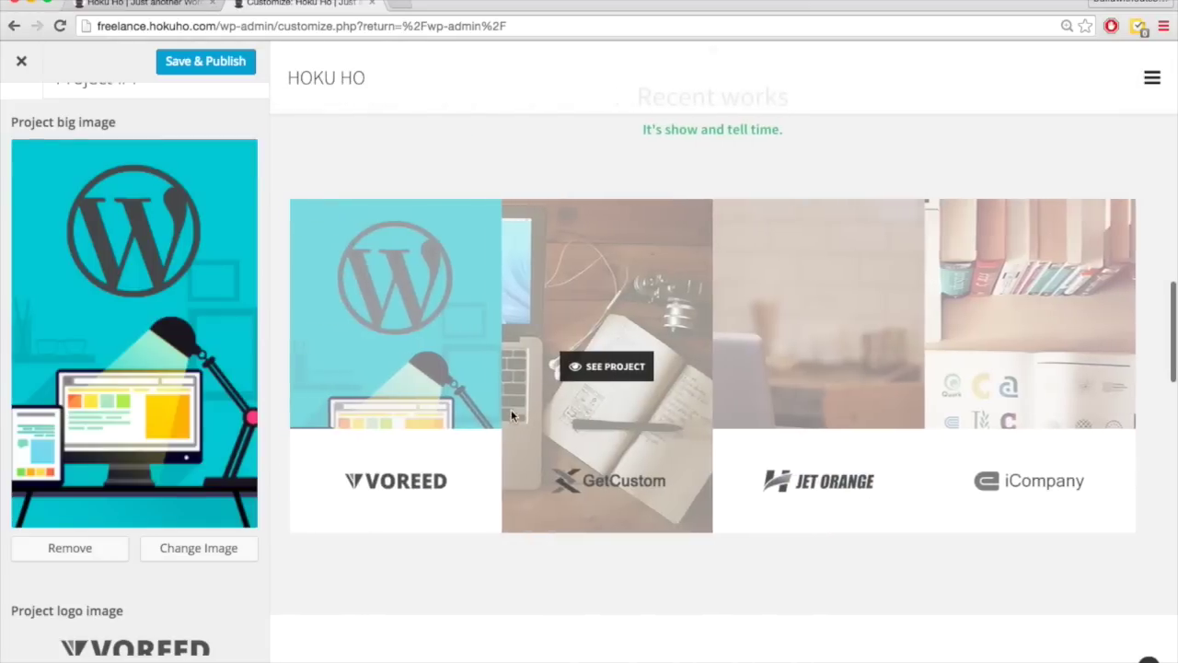
Upload buildwithoutcodeYT.png and make it Project #1's logo in place of VOREED.
scroll(237, 578, "down", 3)
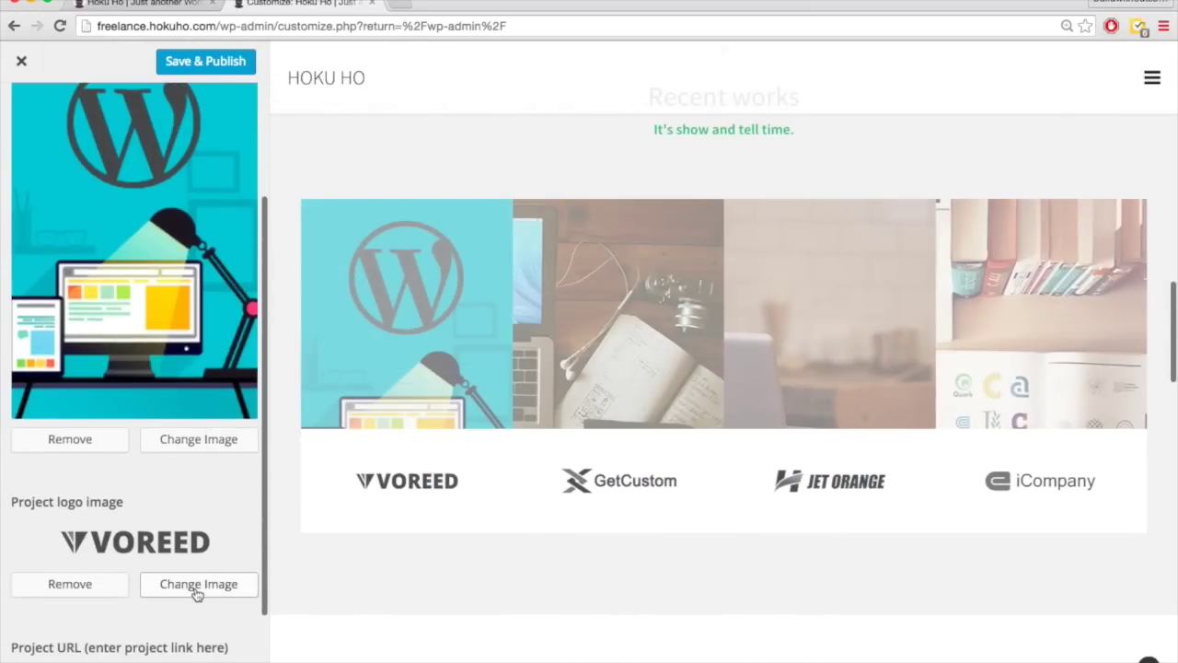
left_click(197, 593)
left_click(90, 140)
left_click(576, 382)
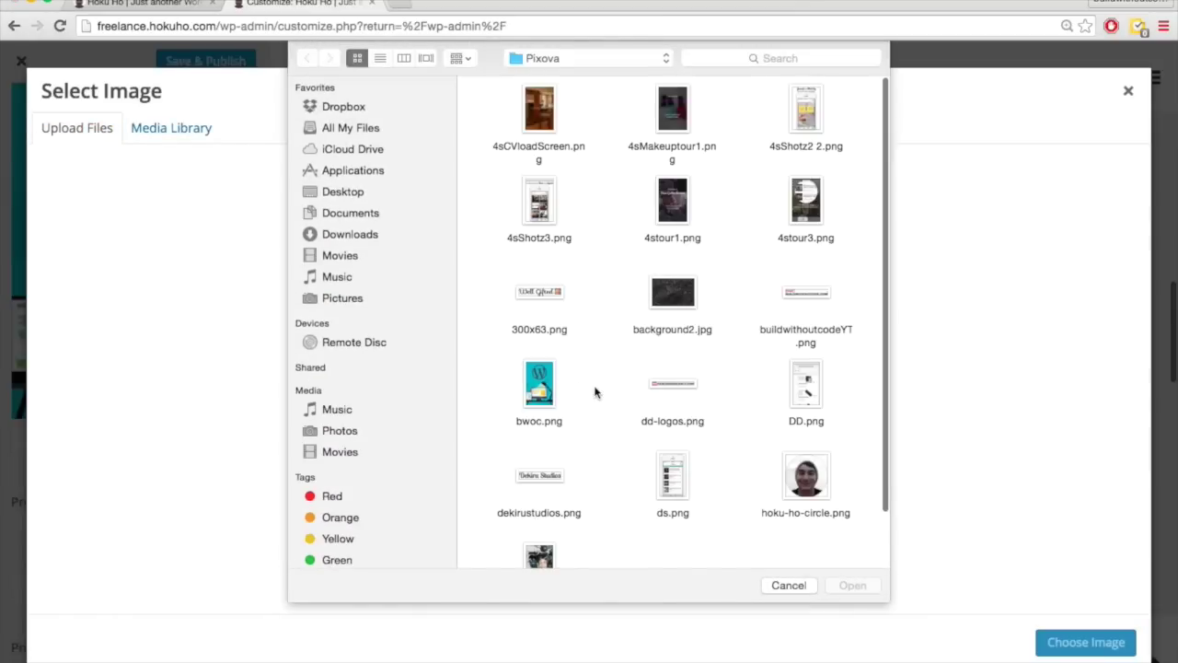
scroll(595, 392, "down", 1)
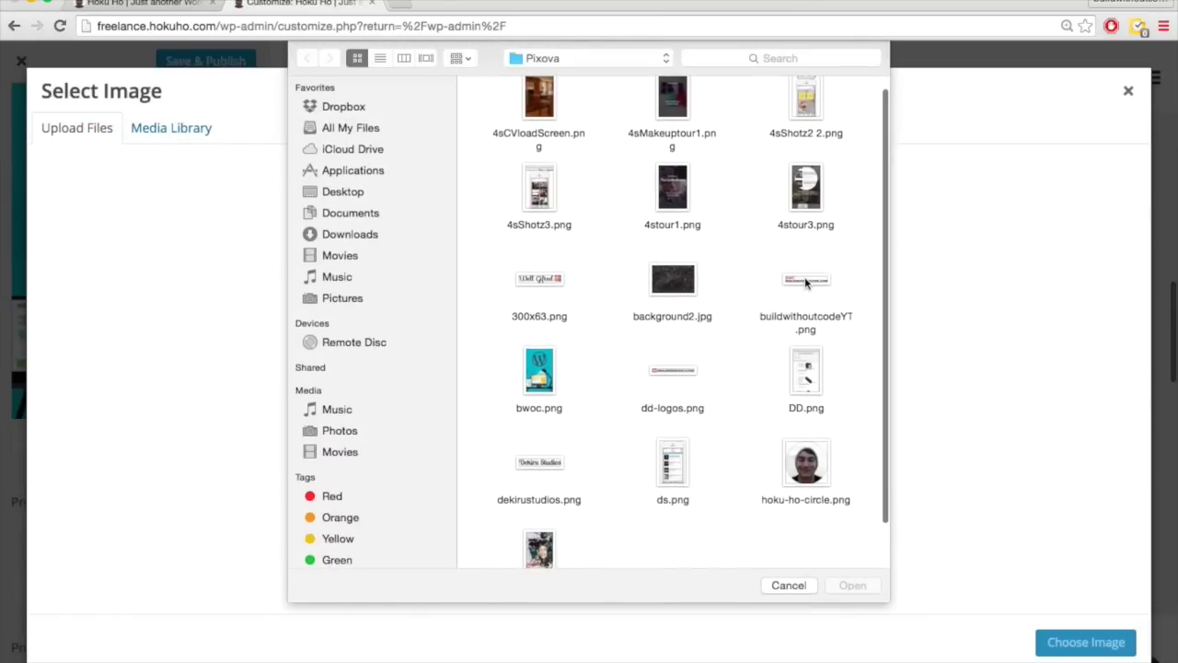
double_click(806, 283)
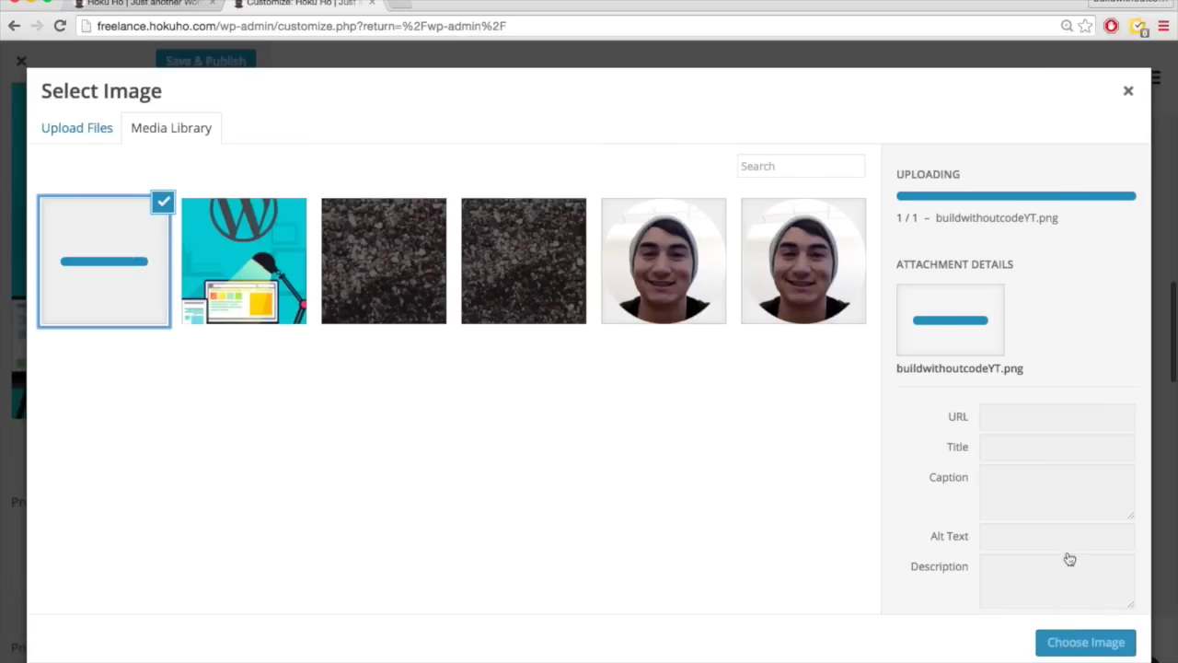
left_click(1082, 646)
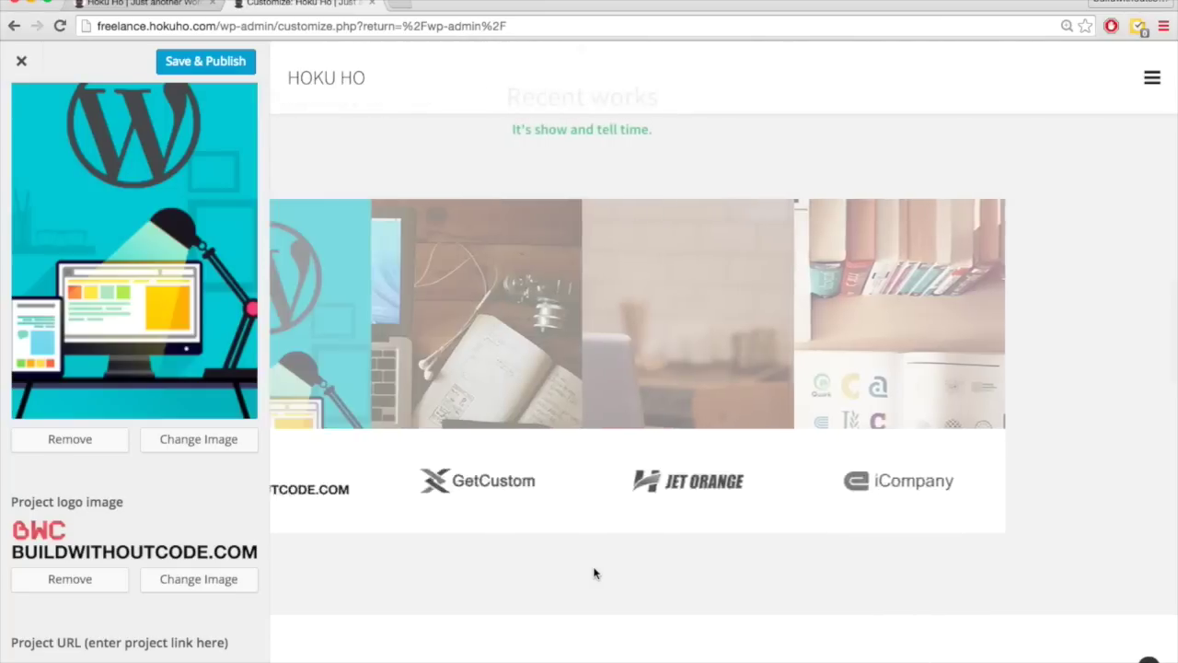
scroll(513, 575, "down", 2)
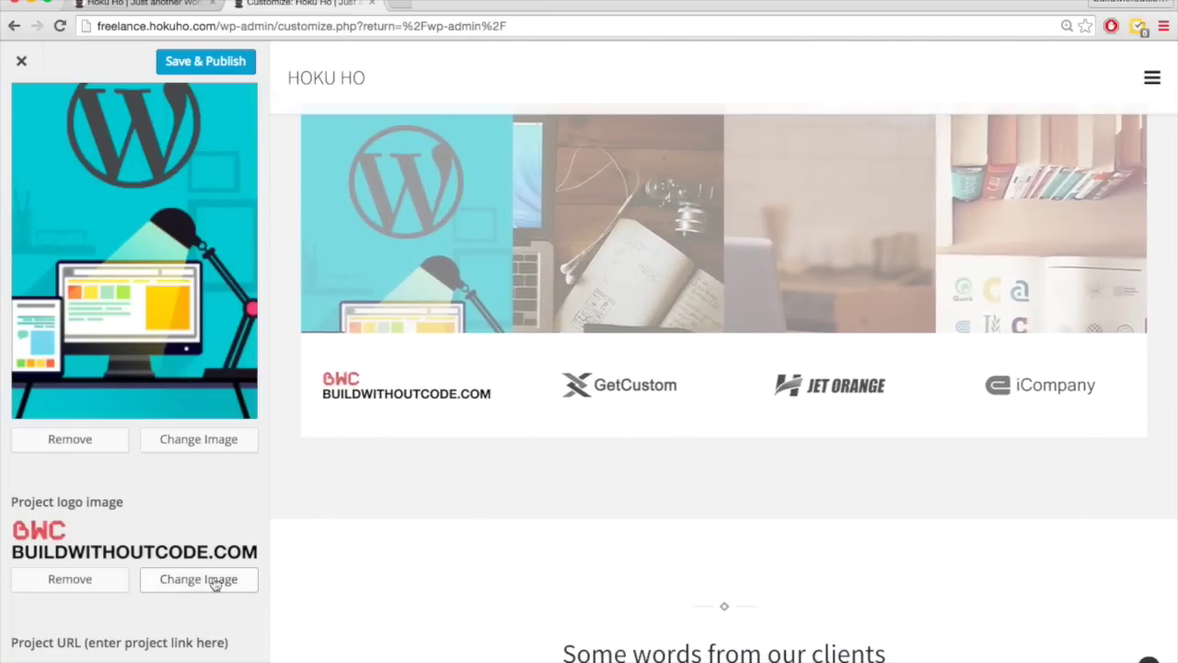
scroll(184, 589, "down", 1)
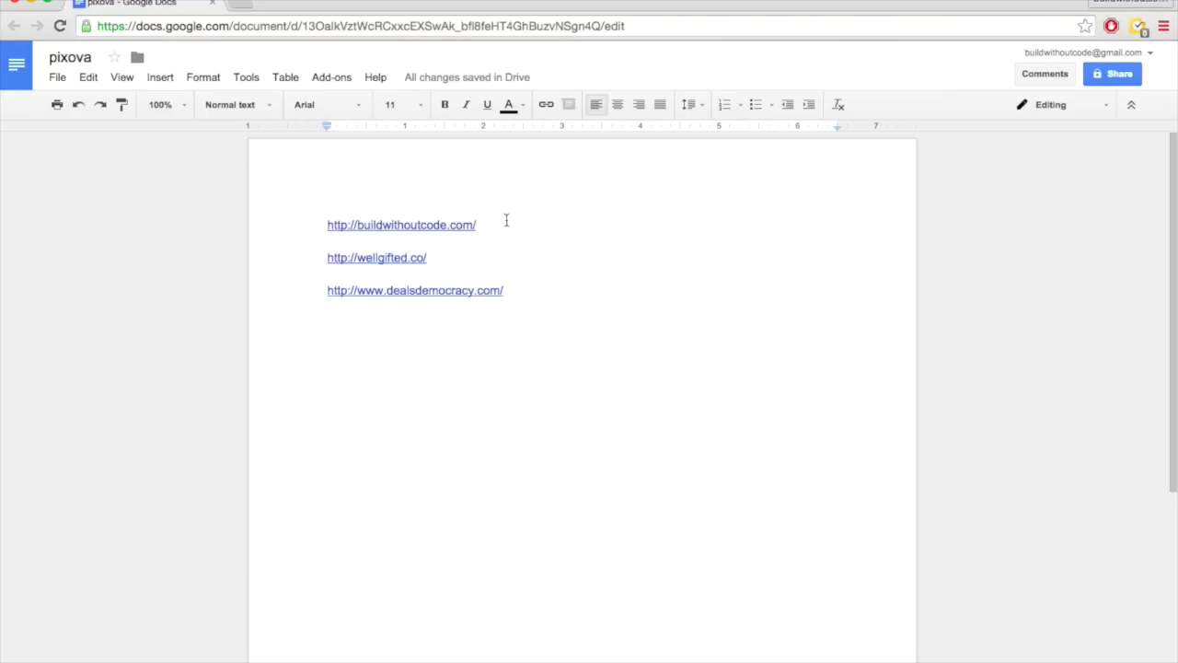
left_click_drag(489, 225, 313, 210)
key("ctrl+c")
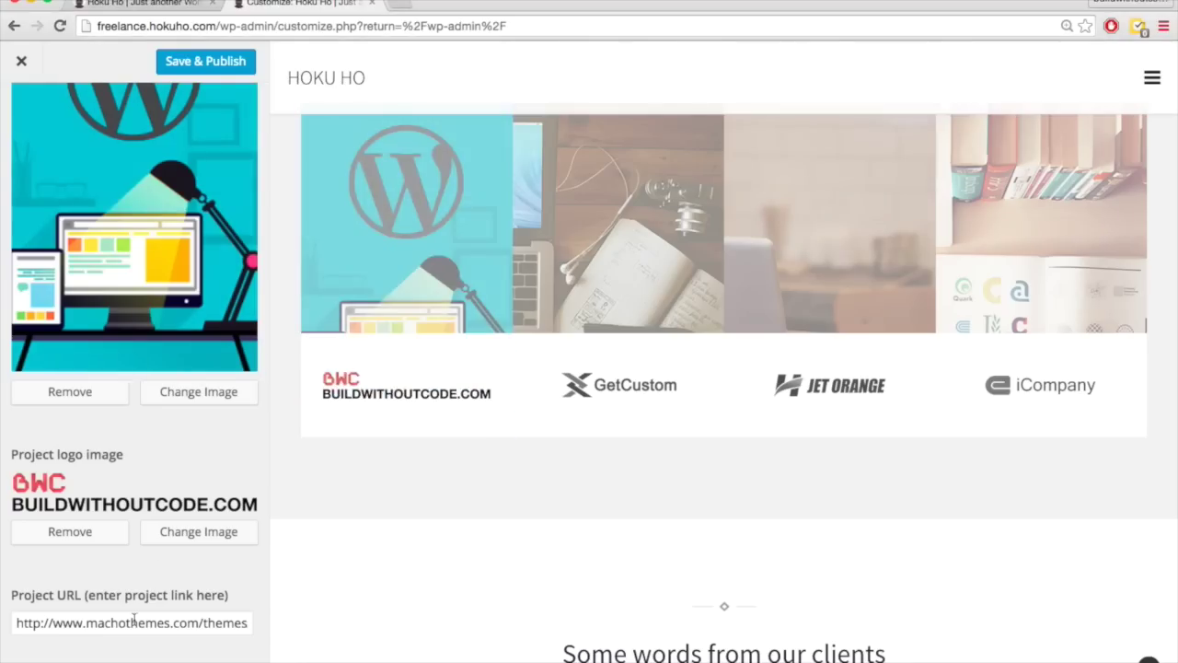
triple_click(133, 619)
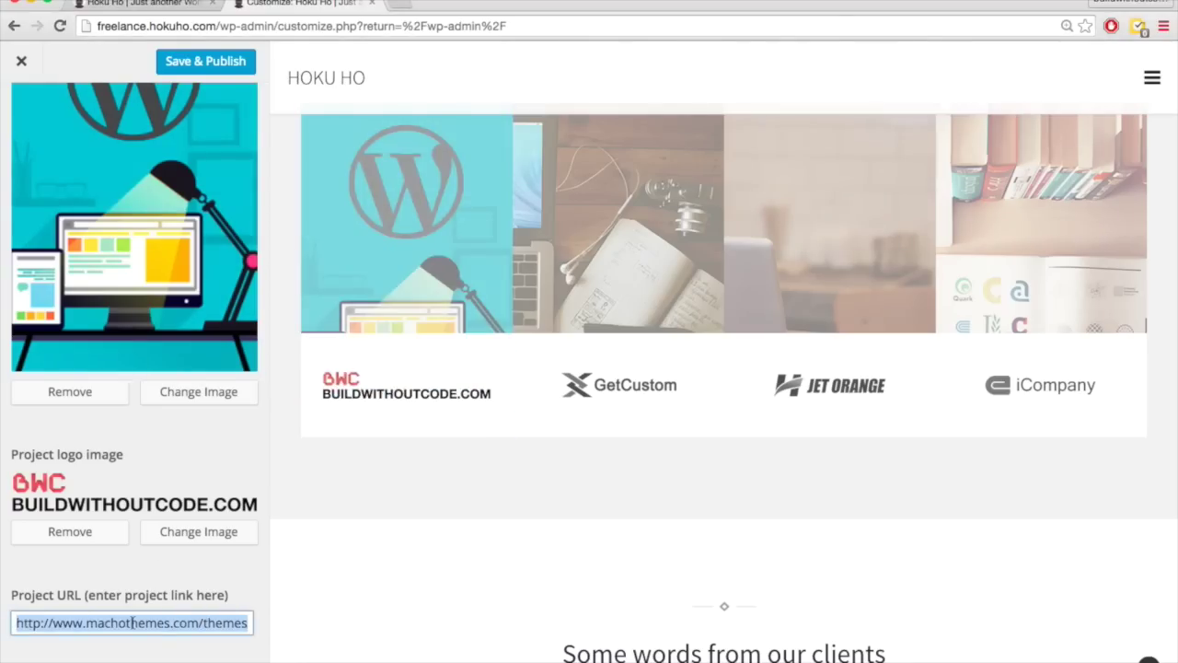
key("ctrl+v")
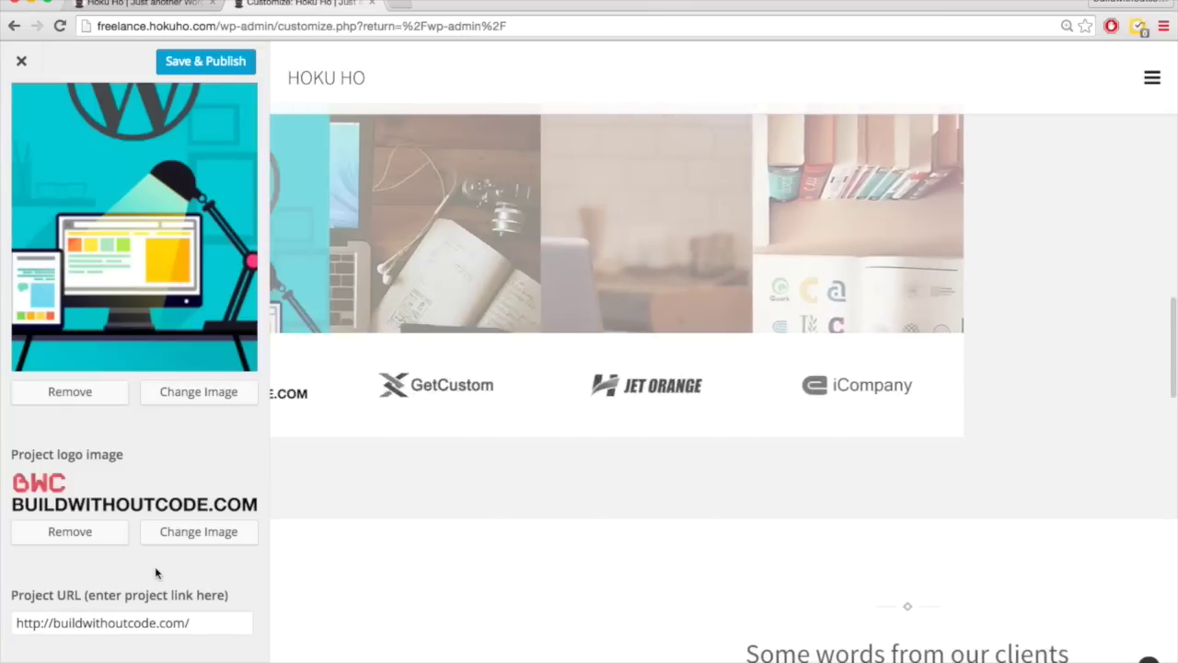
mouse_move(458, 338)
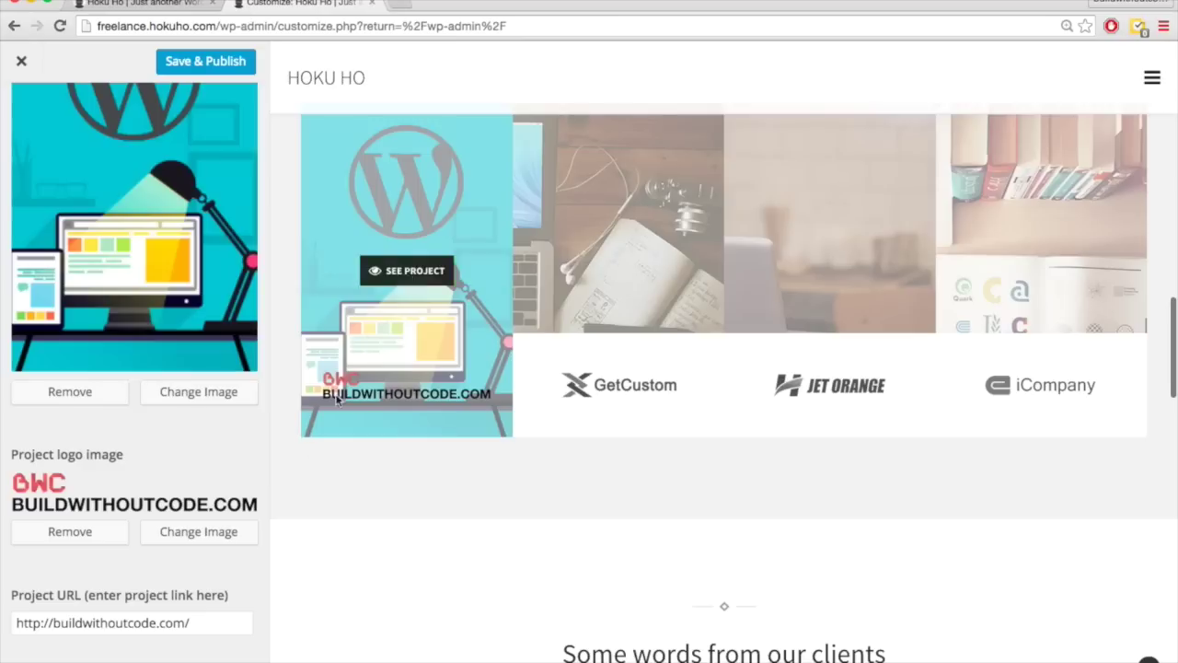
triple_click(178, 614)
left_click(371, 546)
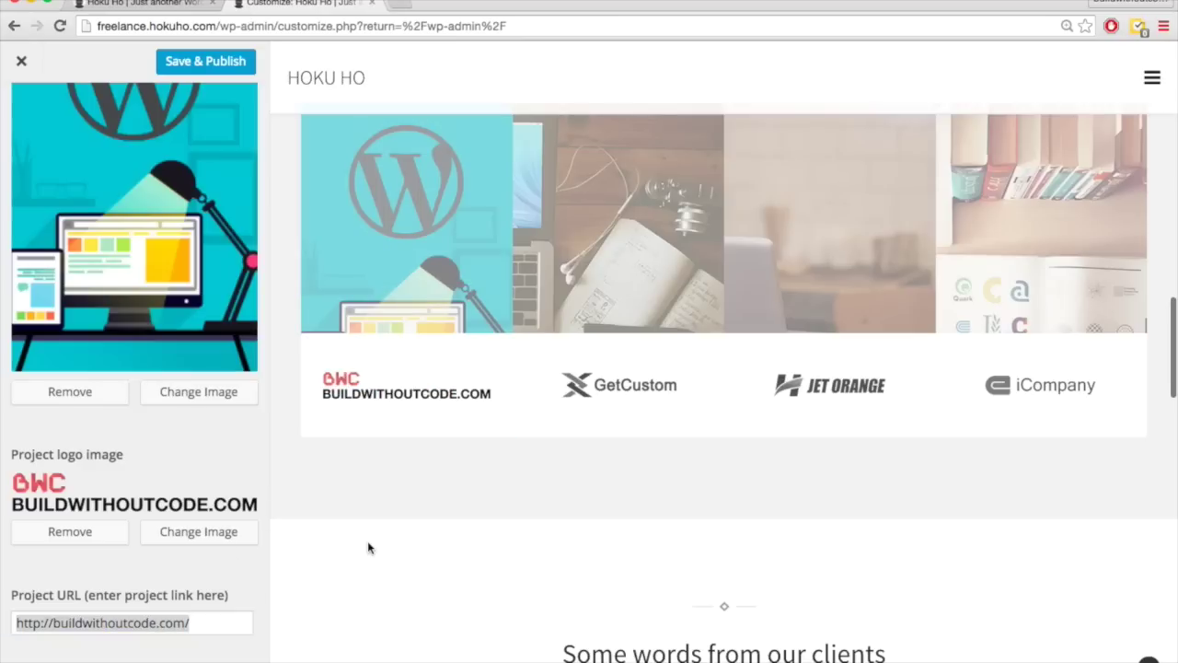
scroll(159, 135, "up", 5)
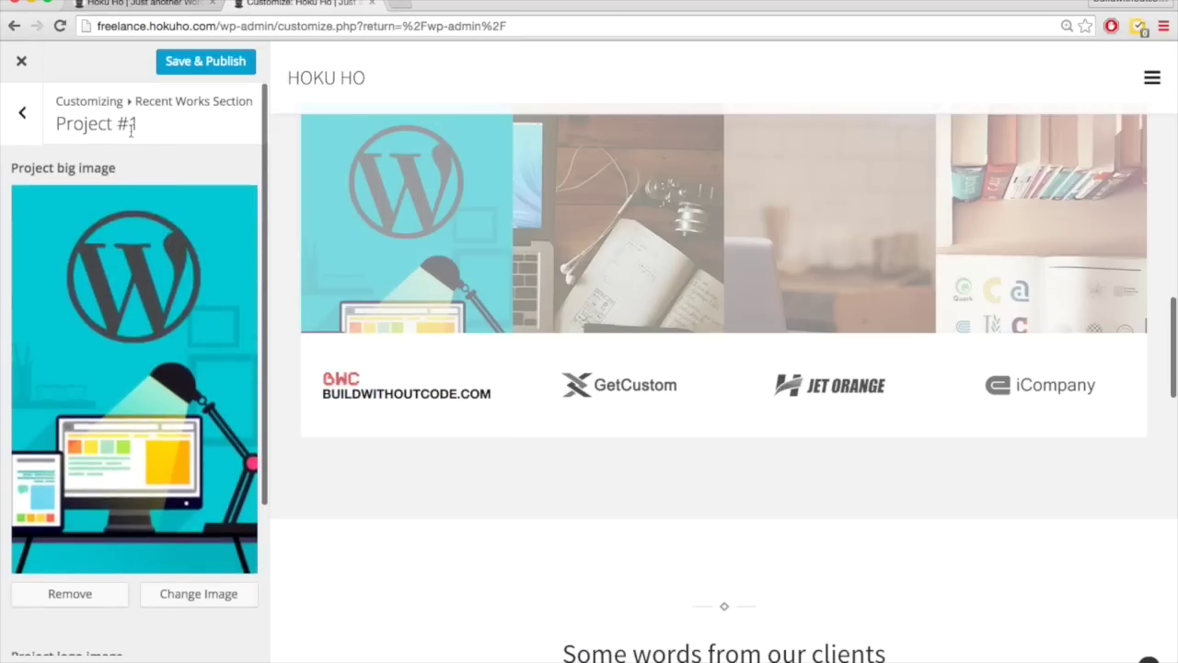
left_click(23, 114)
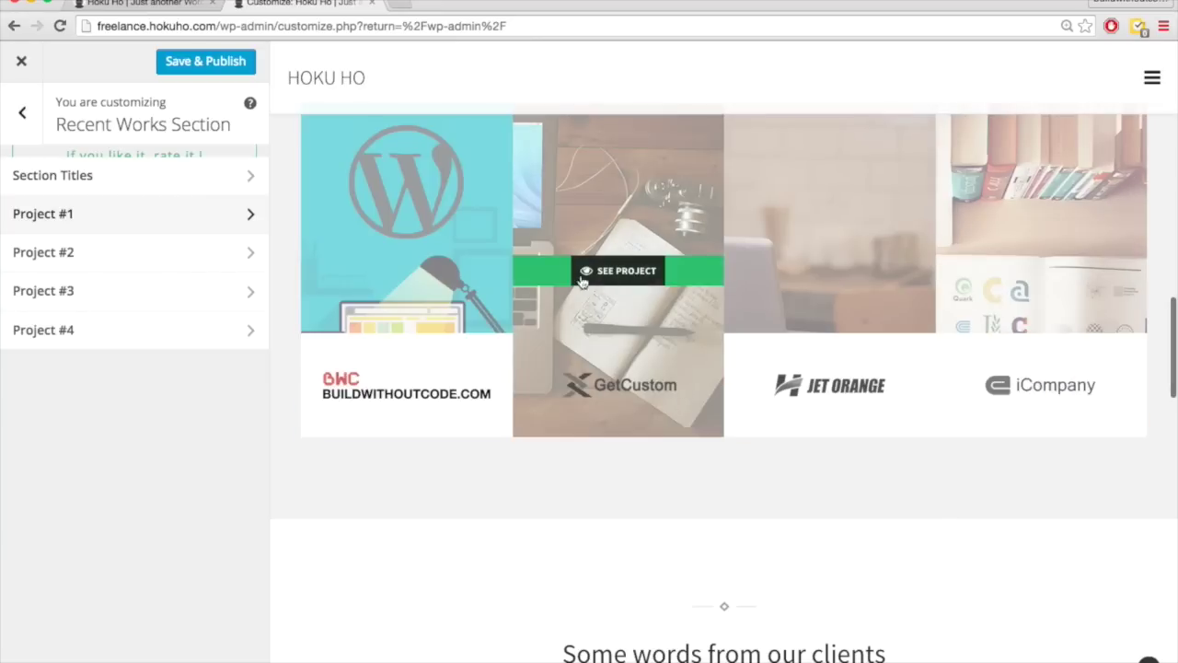
Open Project #3 and replace its big image with the uploaded wellgifted.png party photo.
left_click(74, 262)
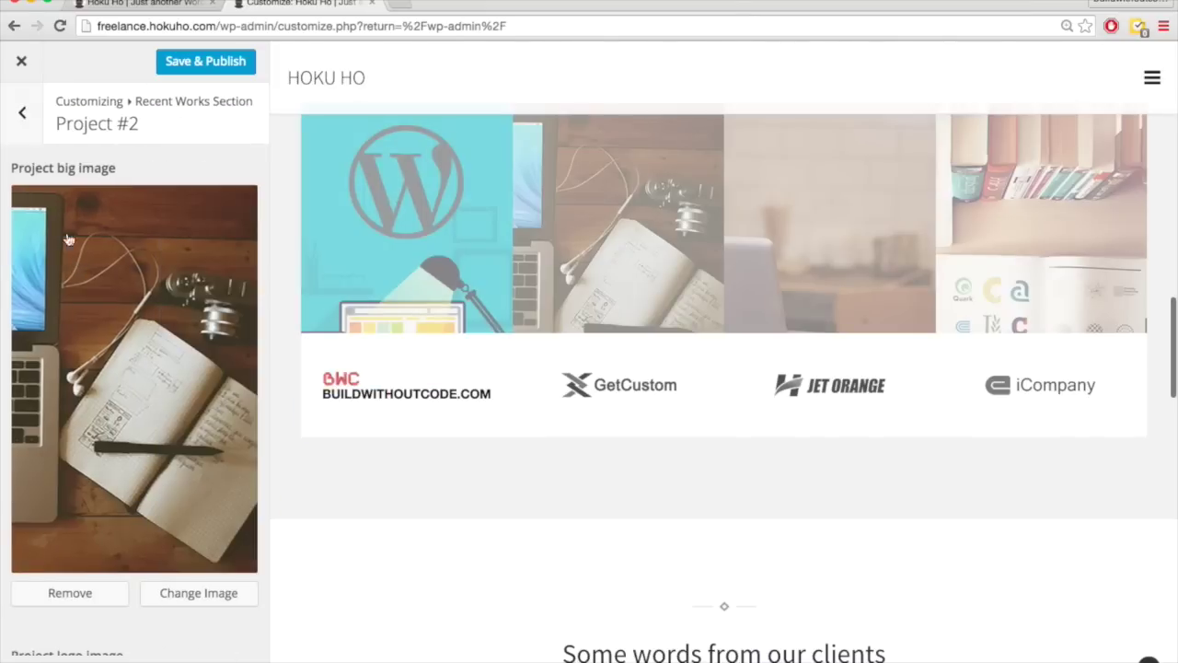
left_click(24, 116)
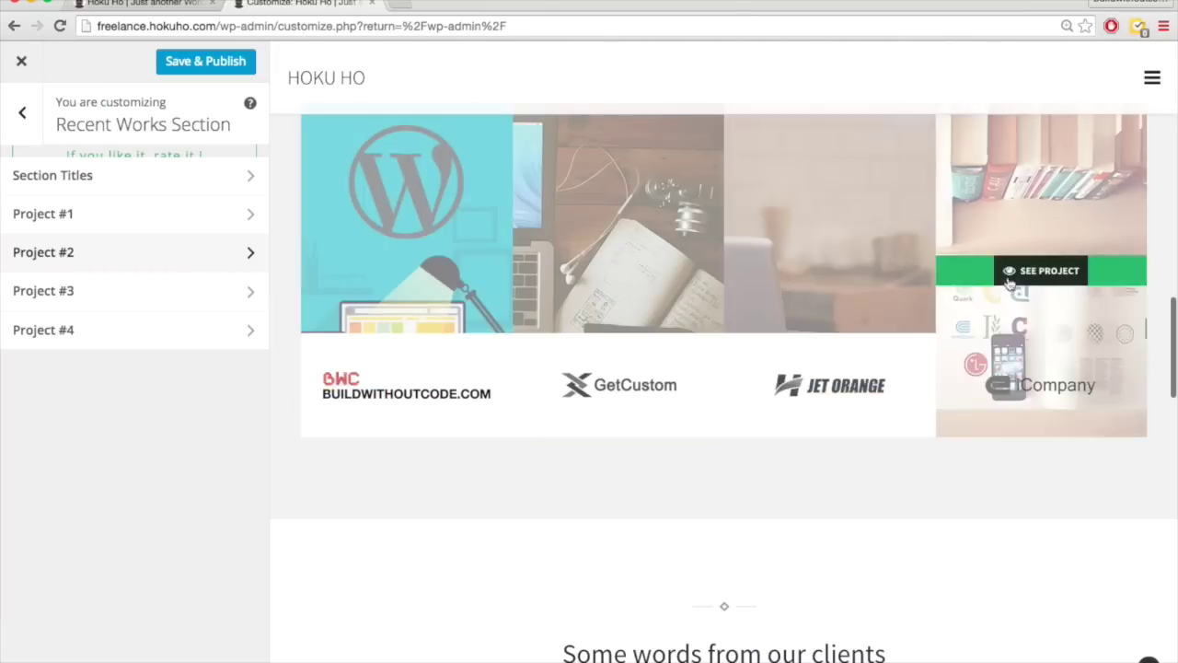
left_click(214, 304)
scroll(174, 518, "down", 2)
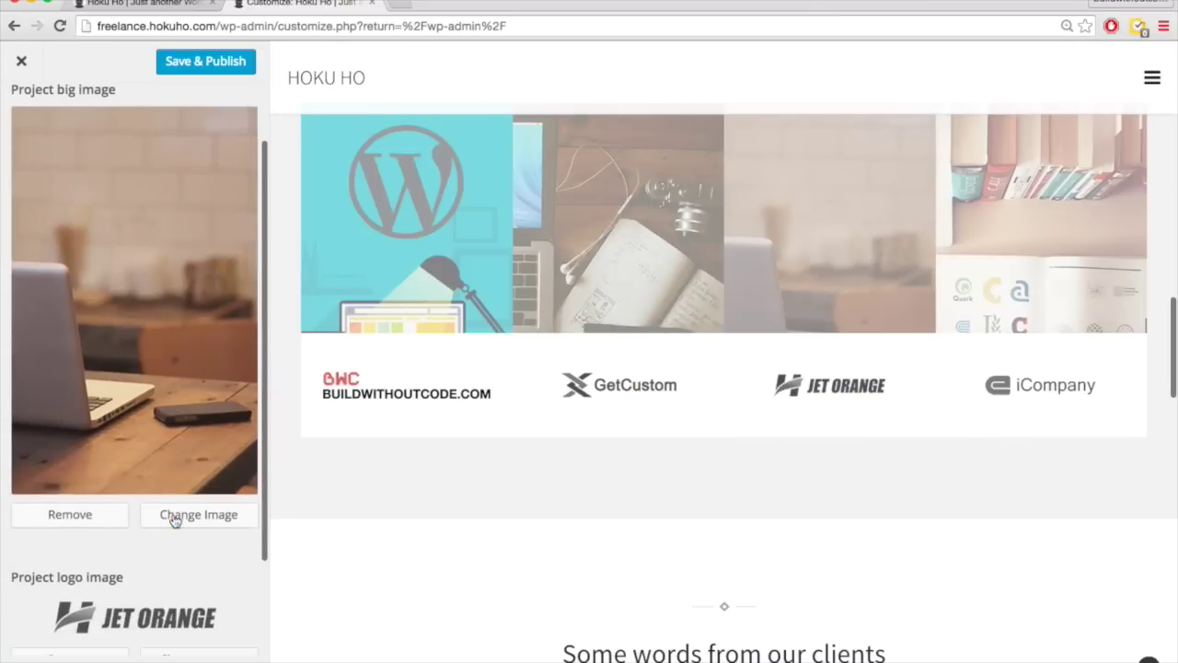
left_click(189, 519)
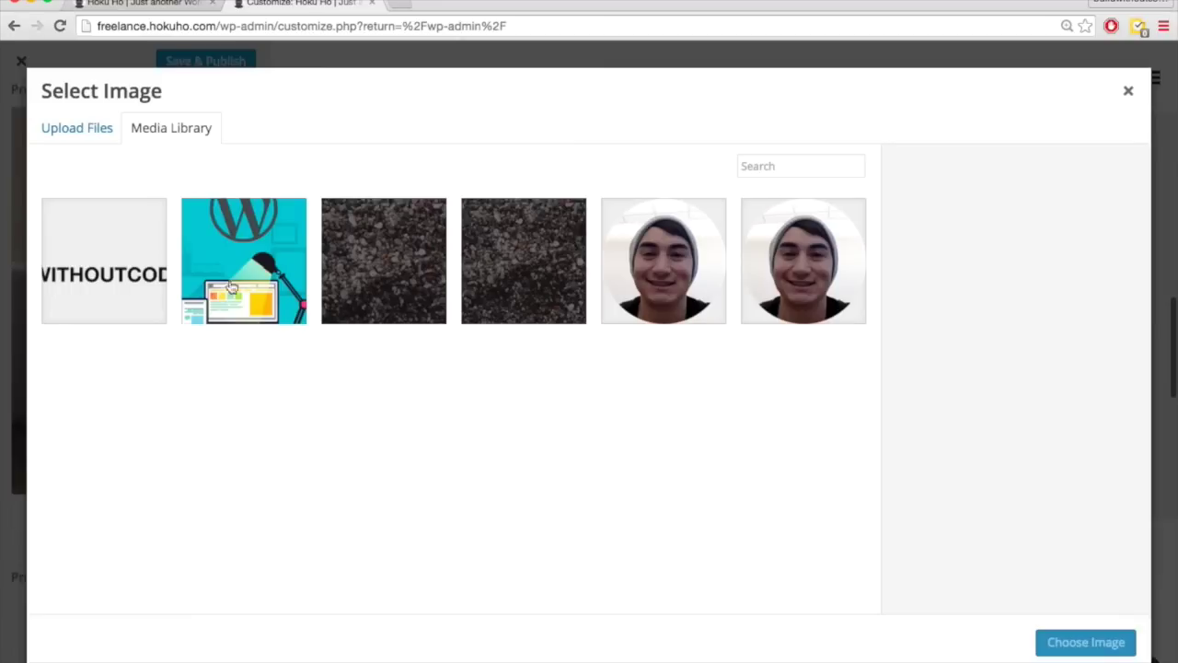
left_click(96, 139)
left_click(597, 385)
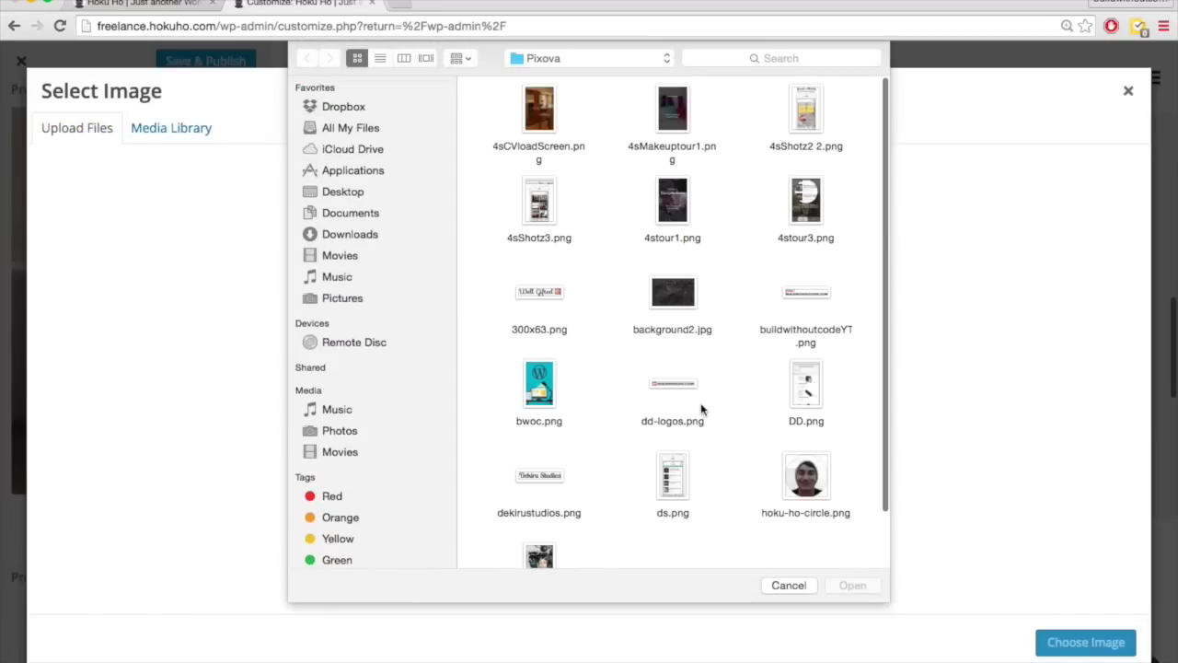
scroll(632, 263, "down", 3)
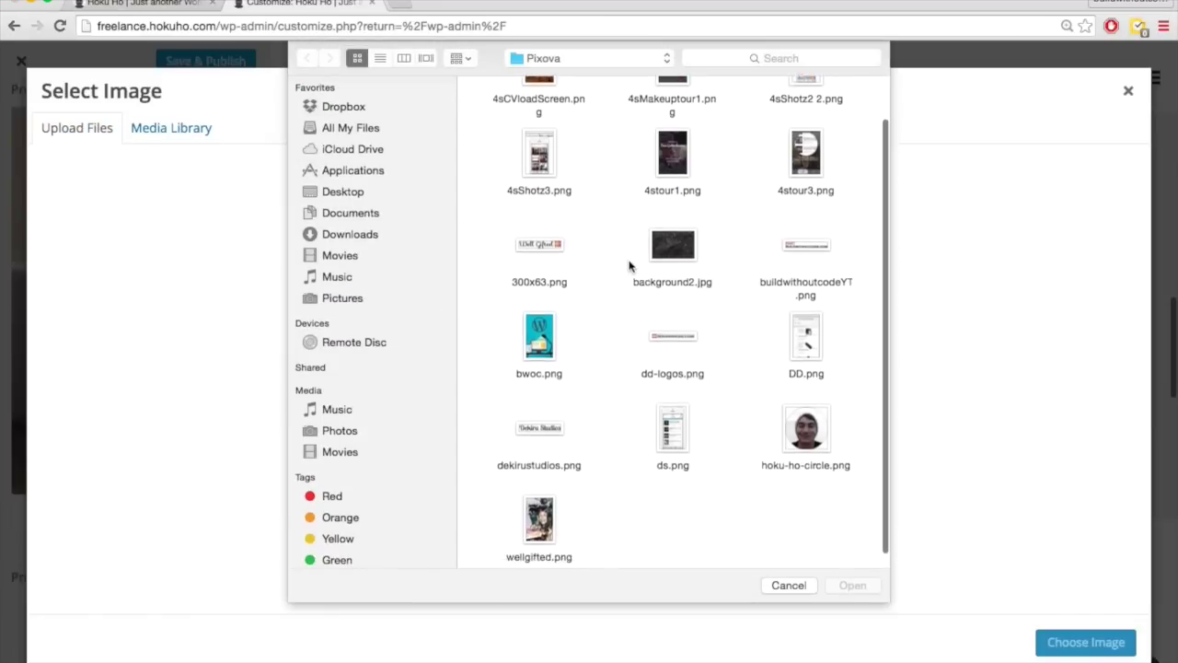
double_click(541, 514)
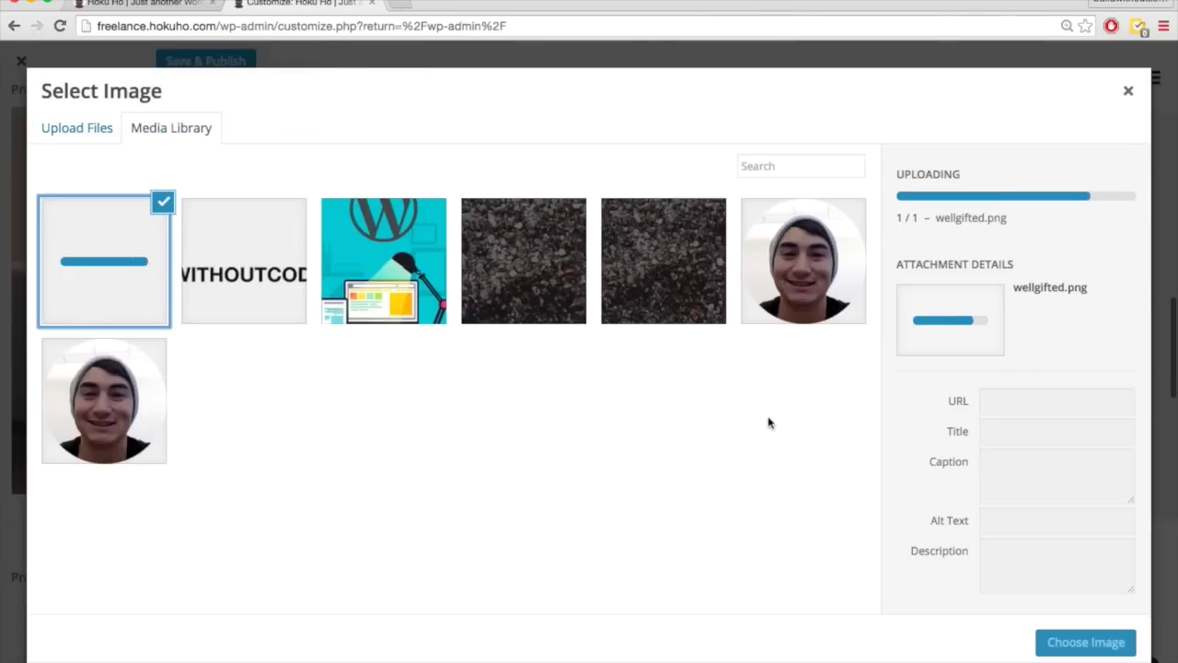
left_click(1084, 642)
Replace Project #3's logo with the uploaded 300x63.png Well Gifted logo.
scroll(153, 563, "down", 3)
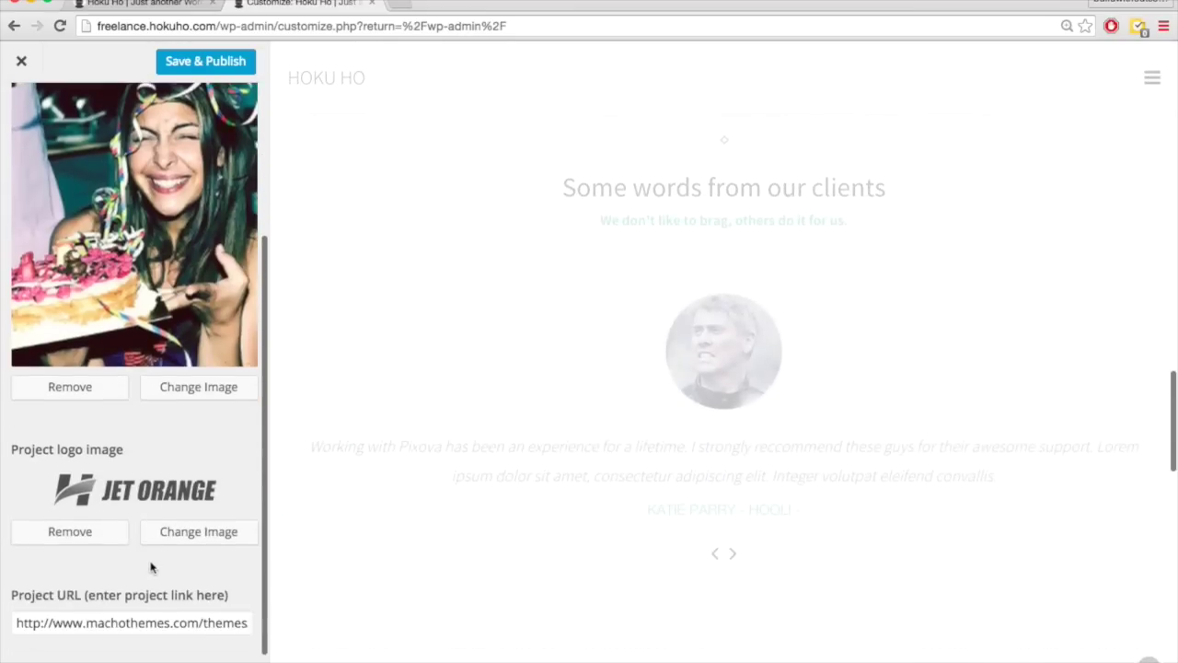
left_click(197, 532)
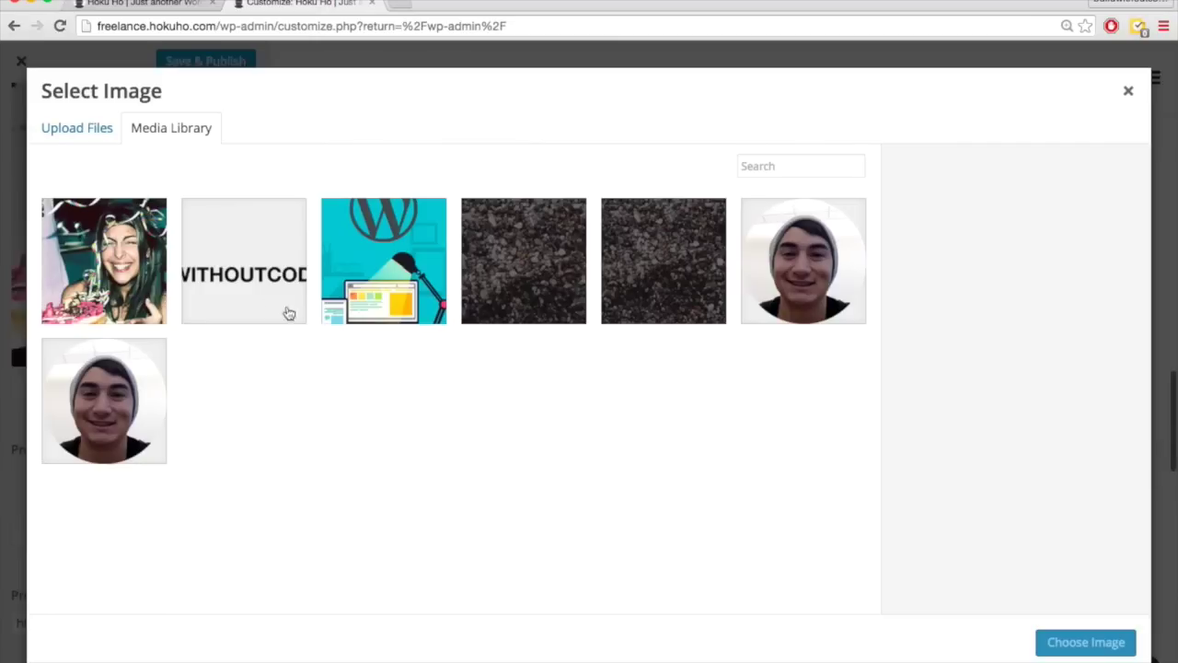
left_click(91, 135)
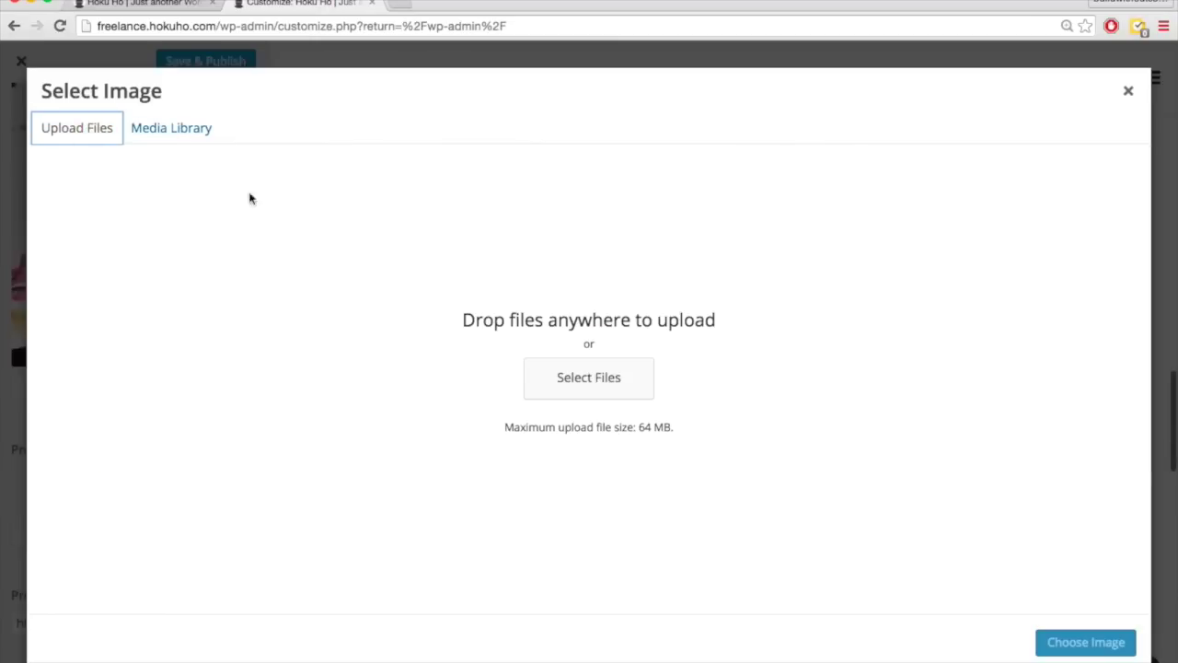
left_click(590, 385)
double_click(544, 309)
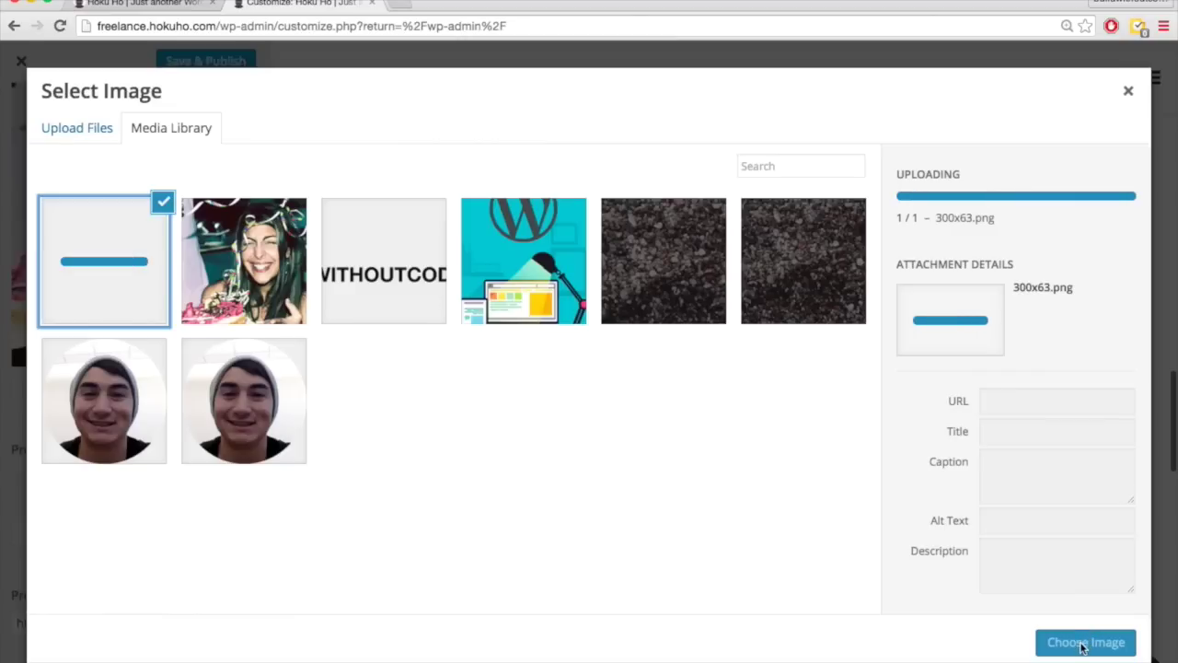
left_click(1085, 642)
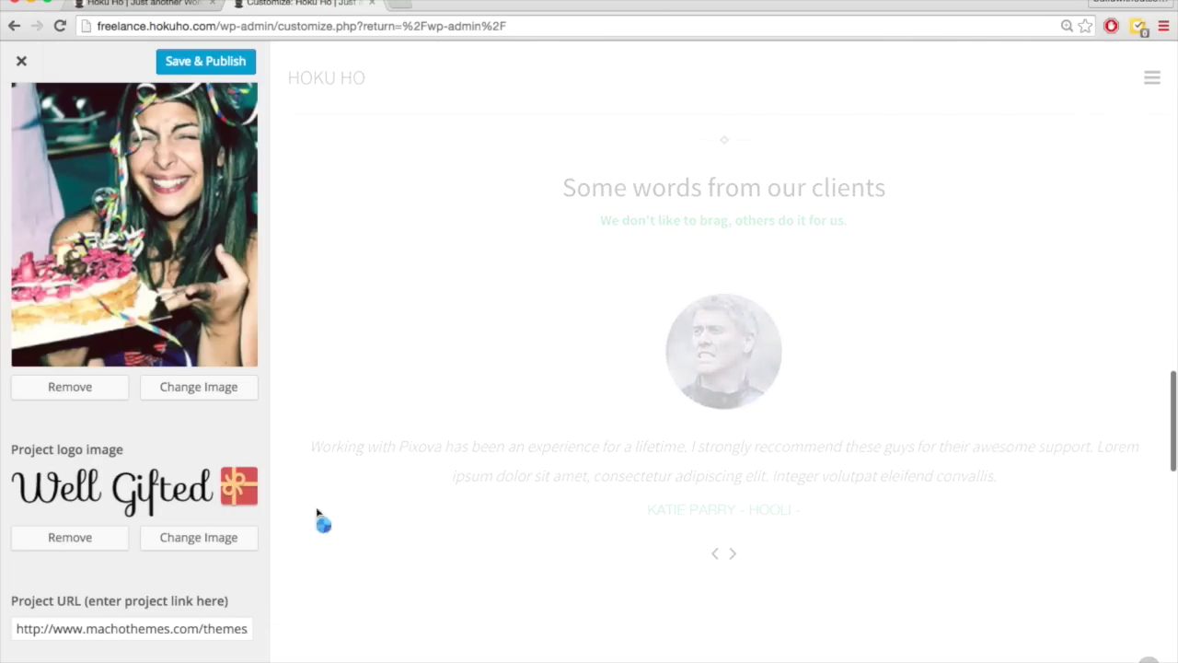
key("super+grave")
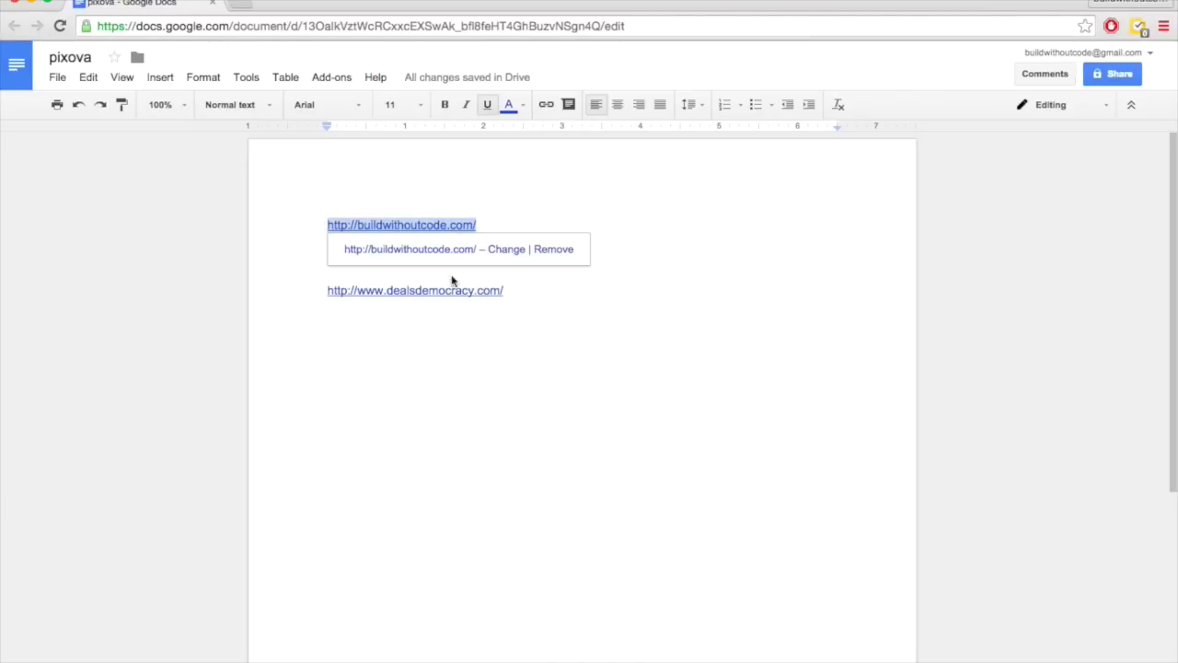
left_click(543, 302)
left_click_drag(381, 255, 297, 255)
key("ctrl+c")
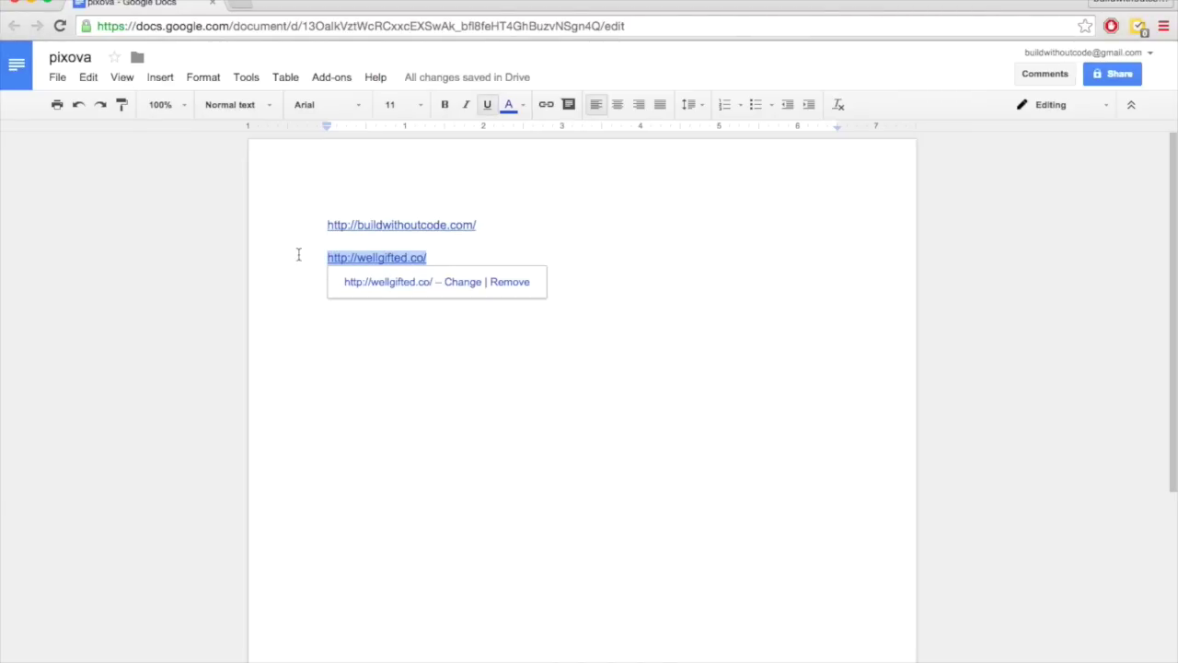
key("super+grave")
double_click(140, 622)
key("ctrl+a")
key("ctrl+v")
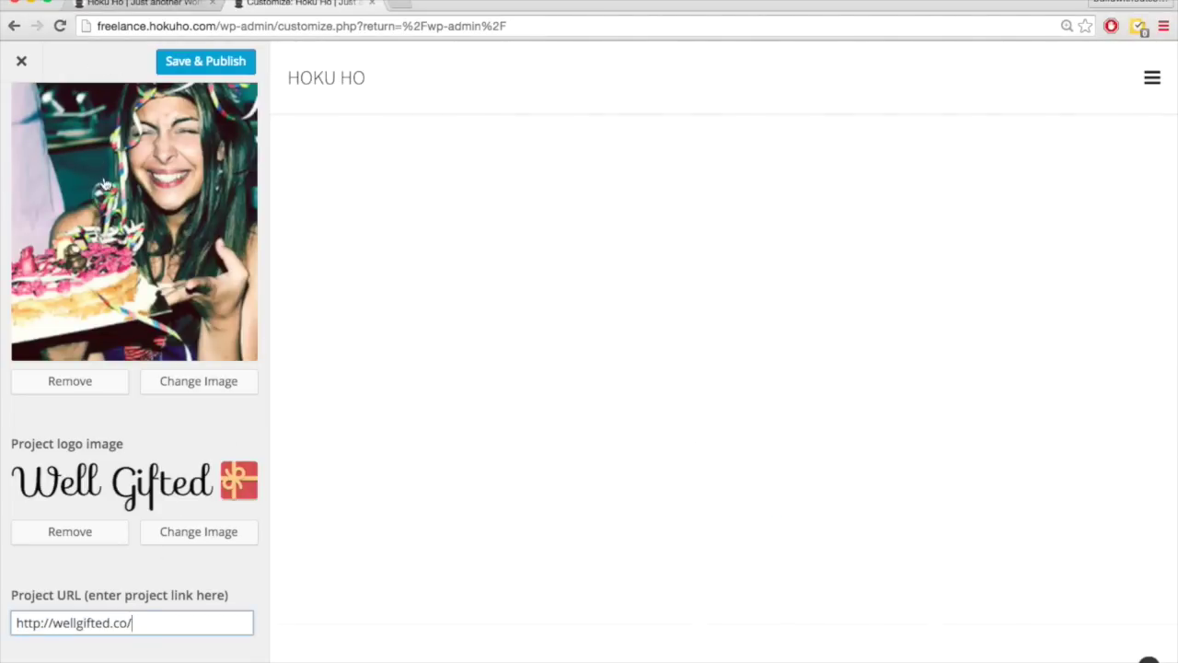
scroll(170, 135, "up", 3)
left_click(22, 111)
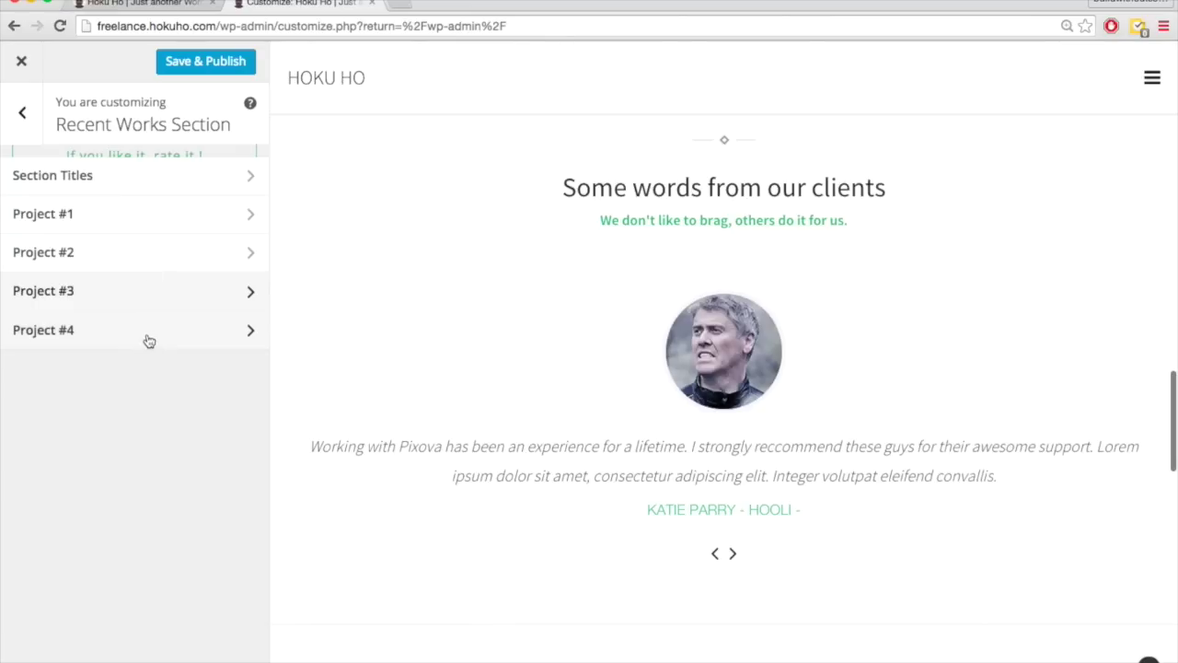
Open Project #4 and replace its big image with the uploaded DD.png screenshot.
left_click(150, 341)
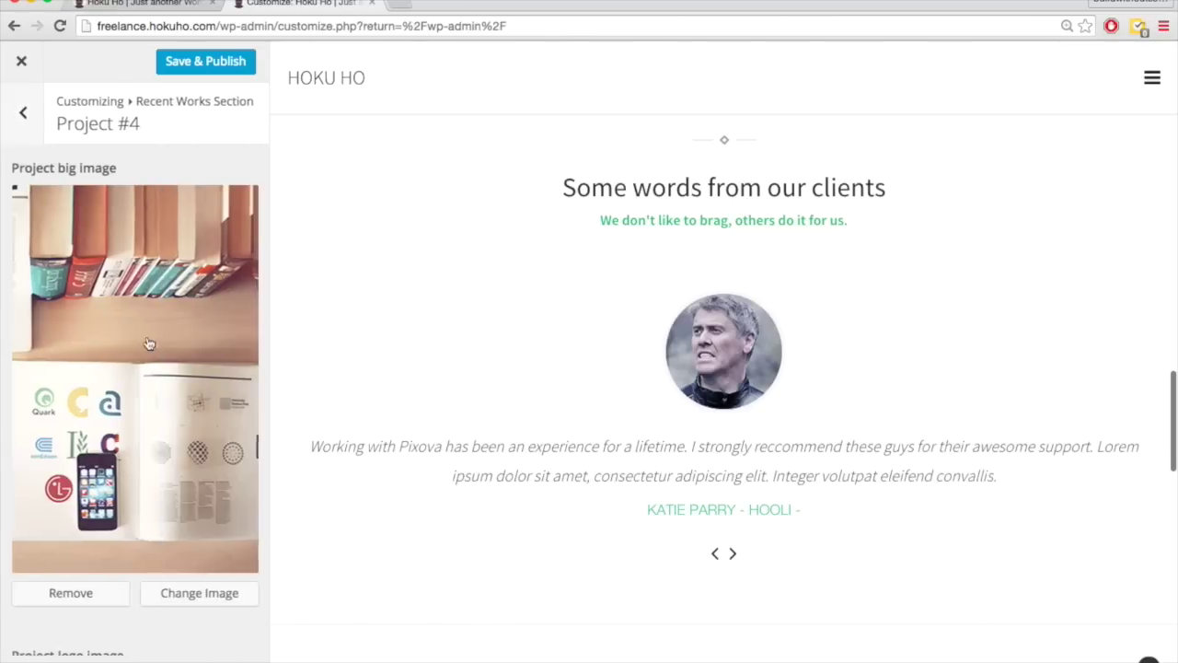
left_click(185, 594)
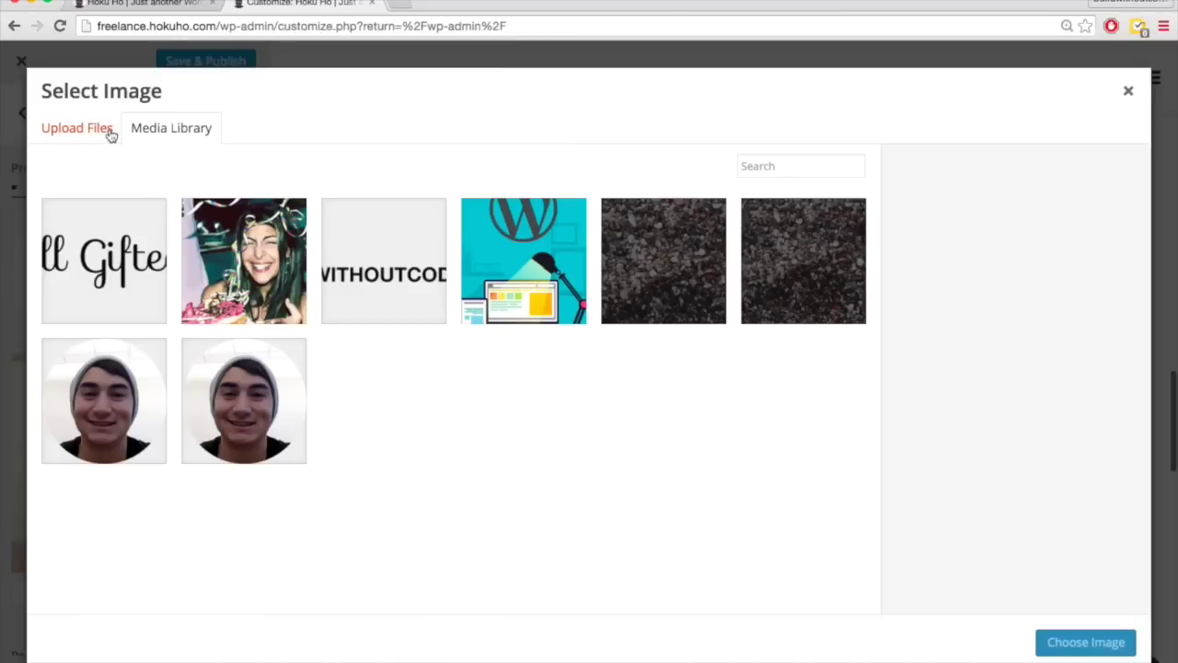
left_click(110, 135)
left_click(553, 381)
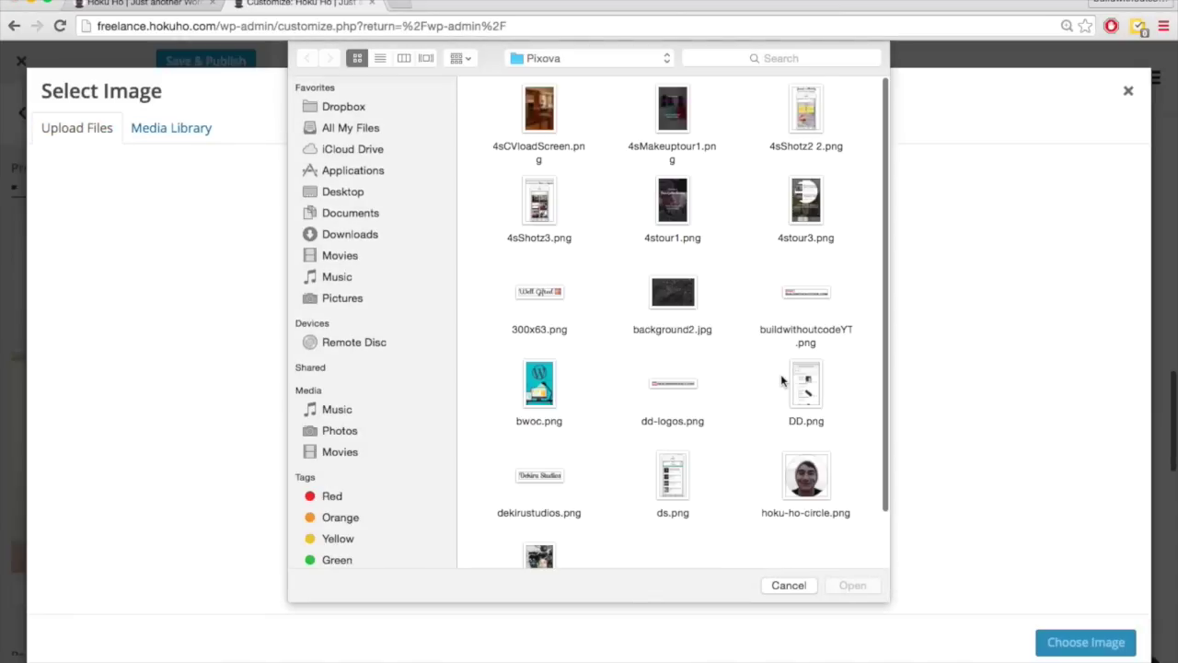
scroll(718, 423, "down", 1)
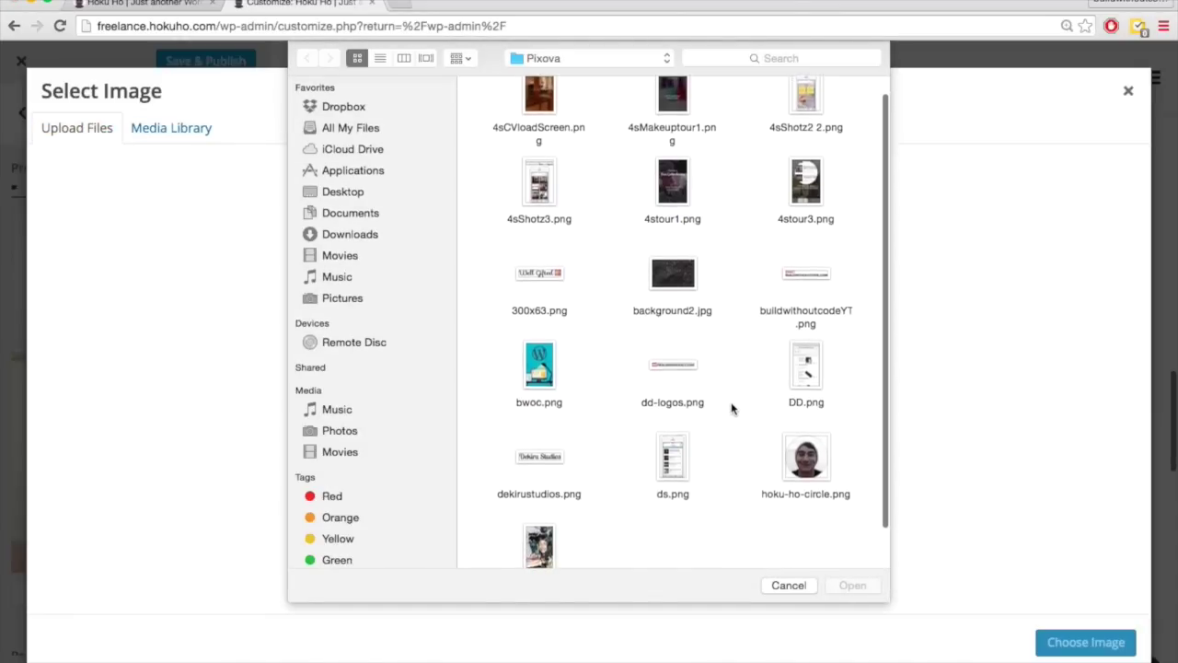
double_click(800, 376)
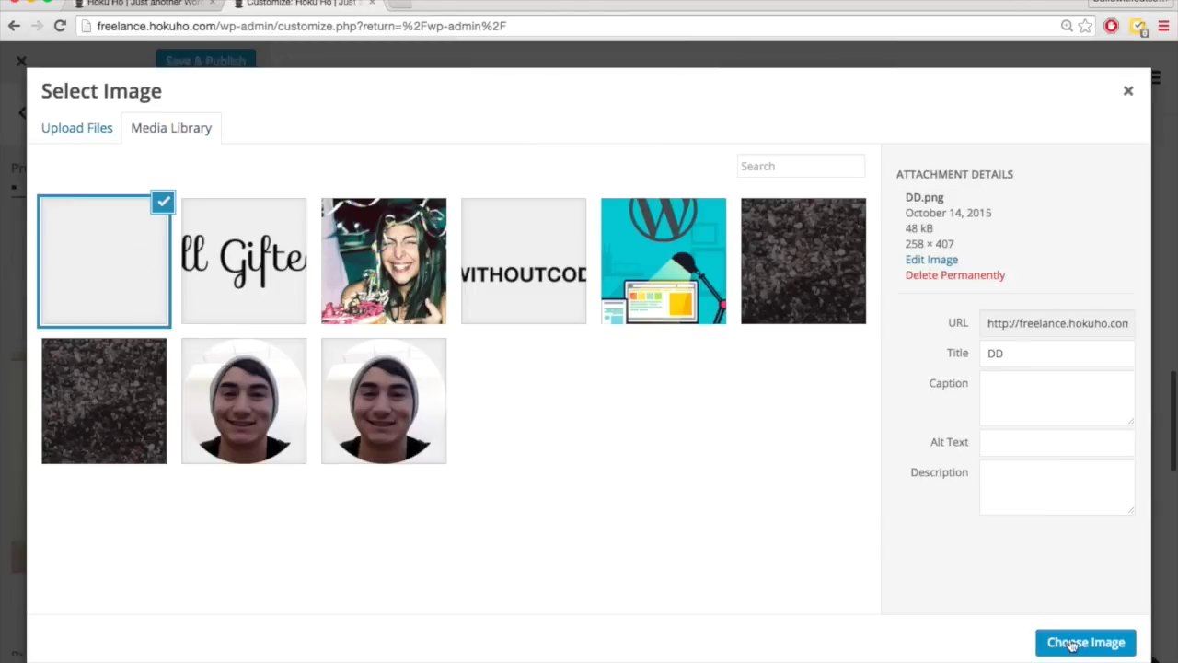
left_click(1073, 640)
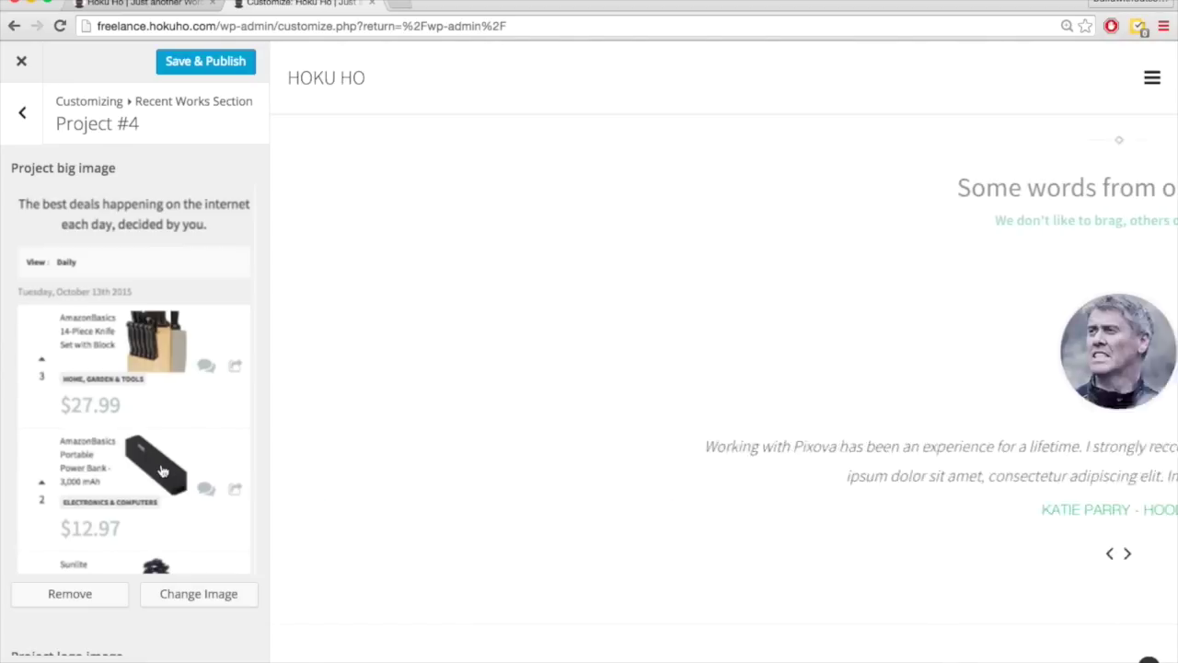
Replace Project #4's iCompany logo with the uploaded dd-logos.png DealsDemocracy logo.
scroll(160, 469, "down", 5)
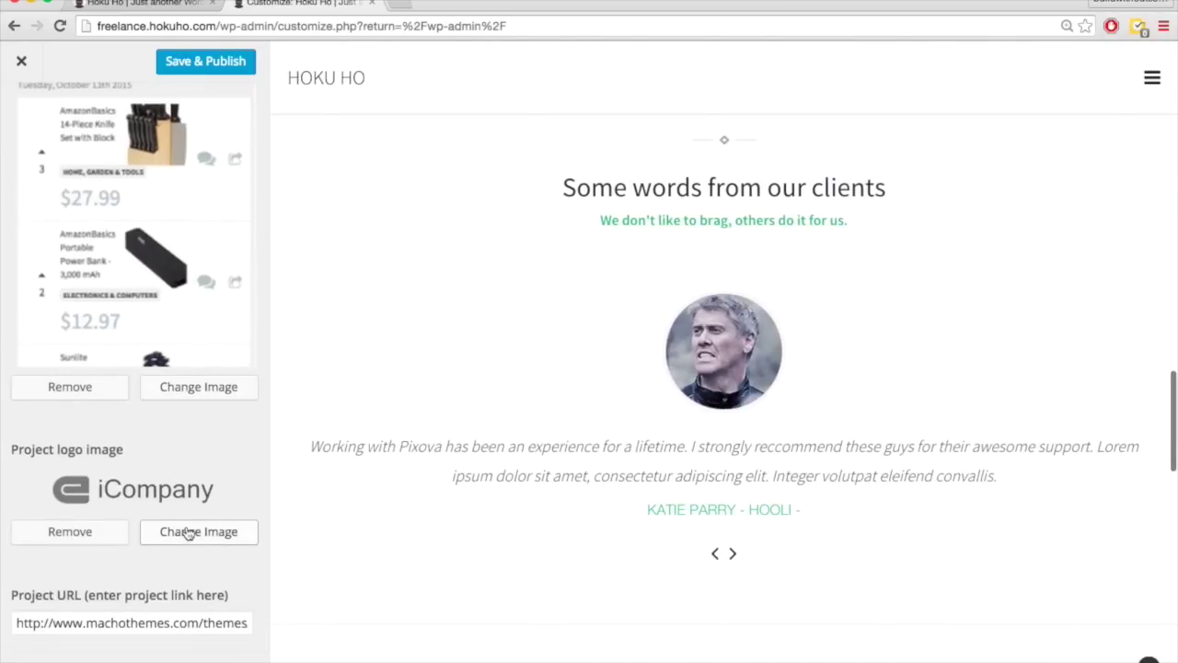
left_click(190, 532)
left_click(78, 131)
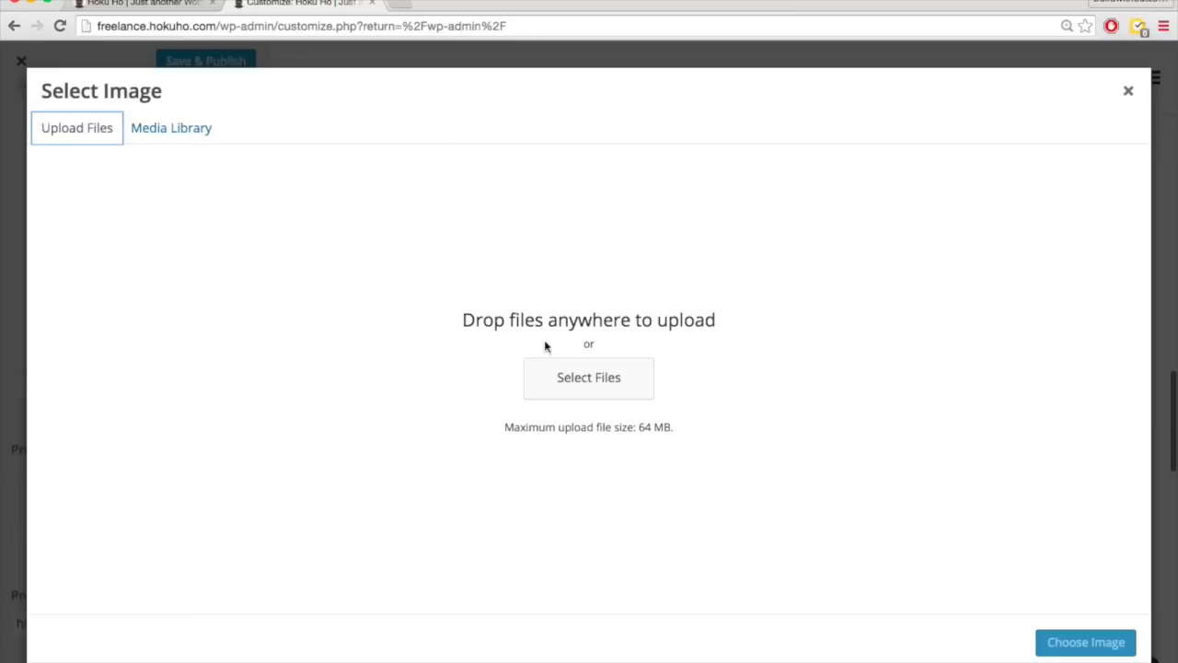
left_click(610, 387)
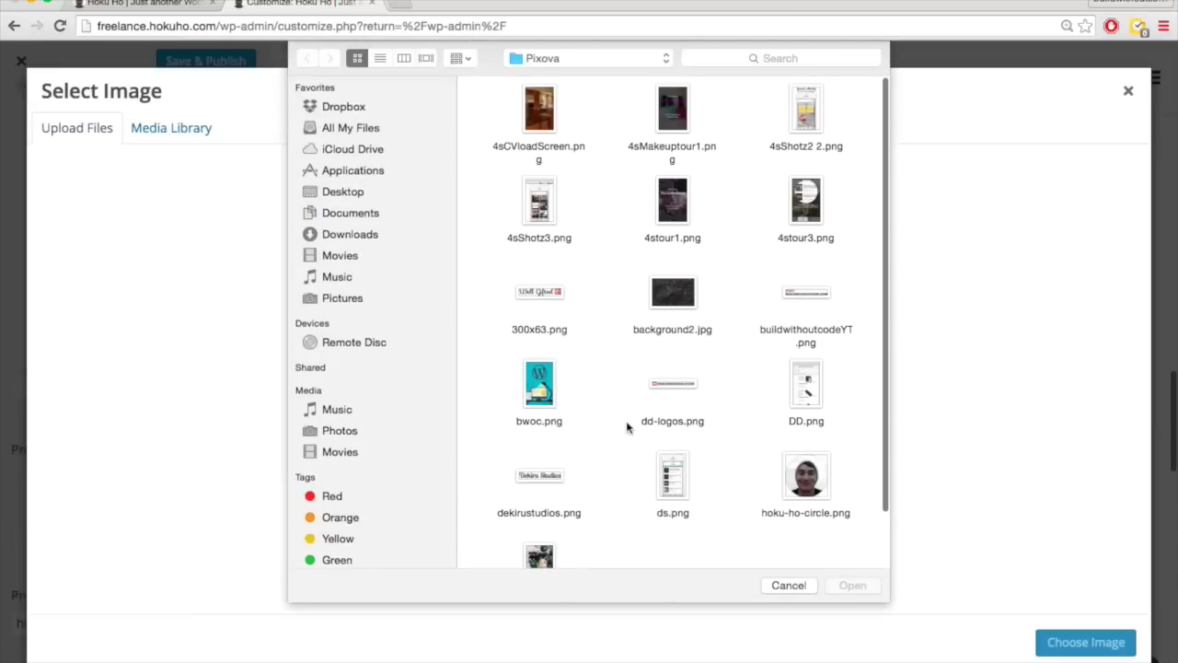
double_click(676, 387)
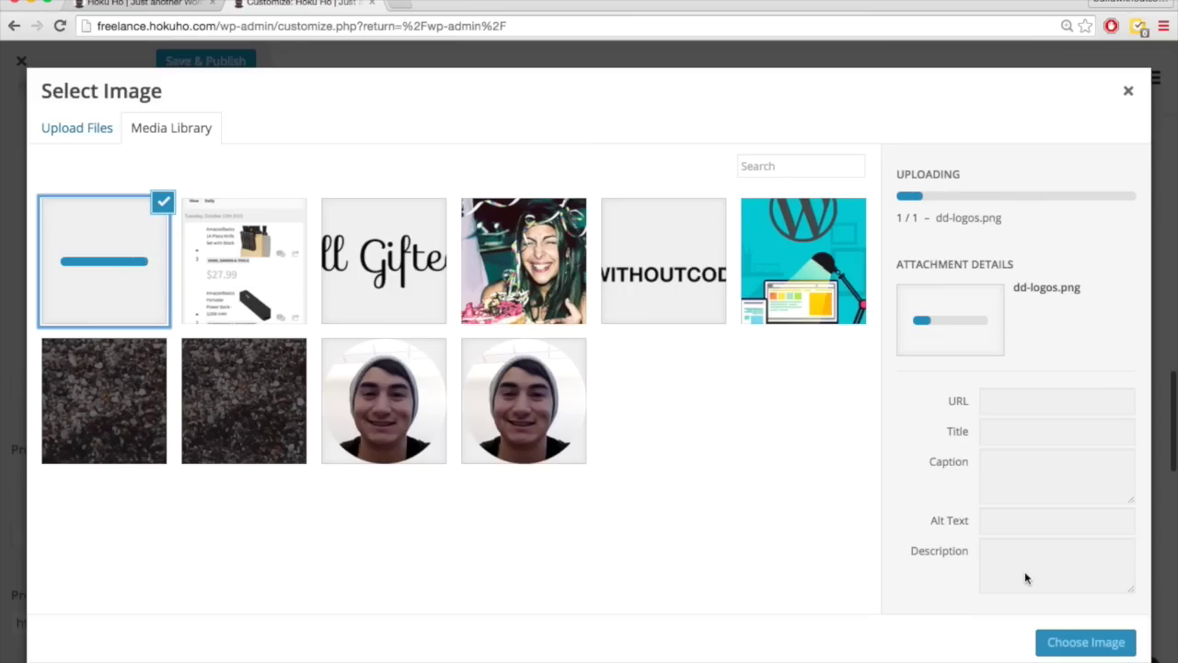
left_click(1074, 642)
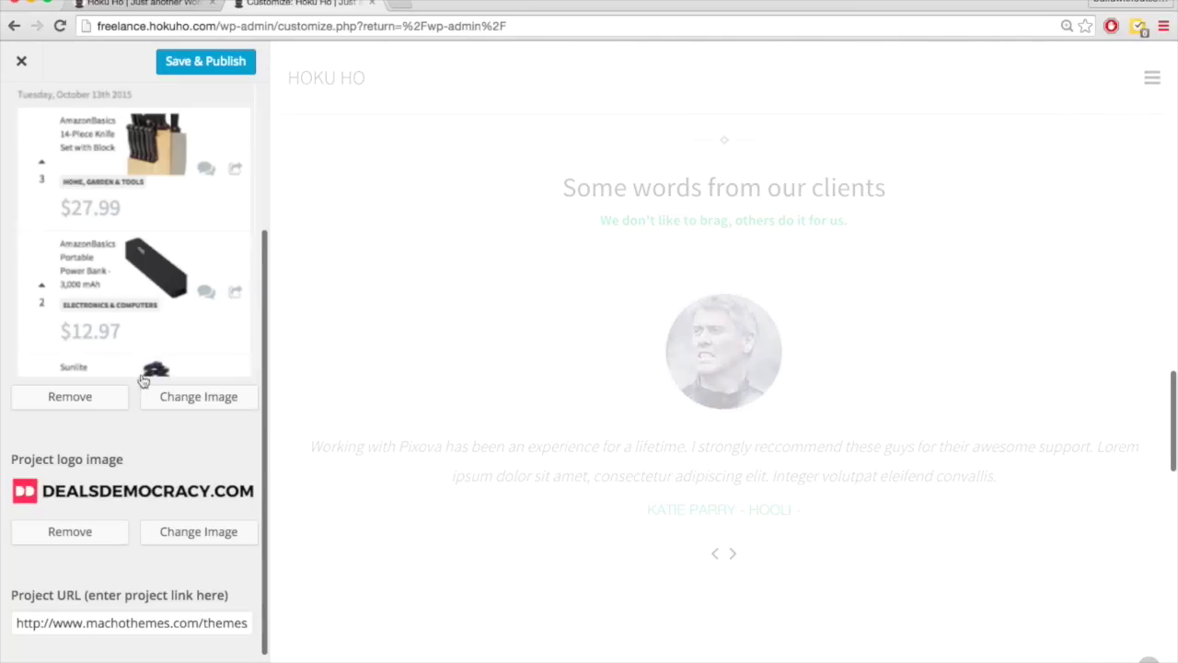
left_click(125, 623)
key("super+grave")
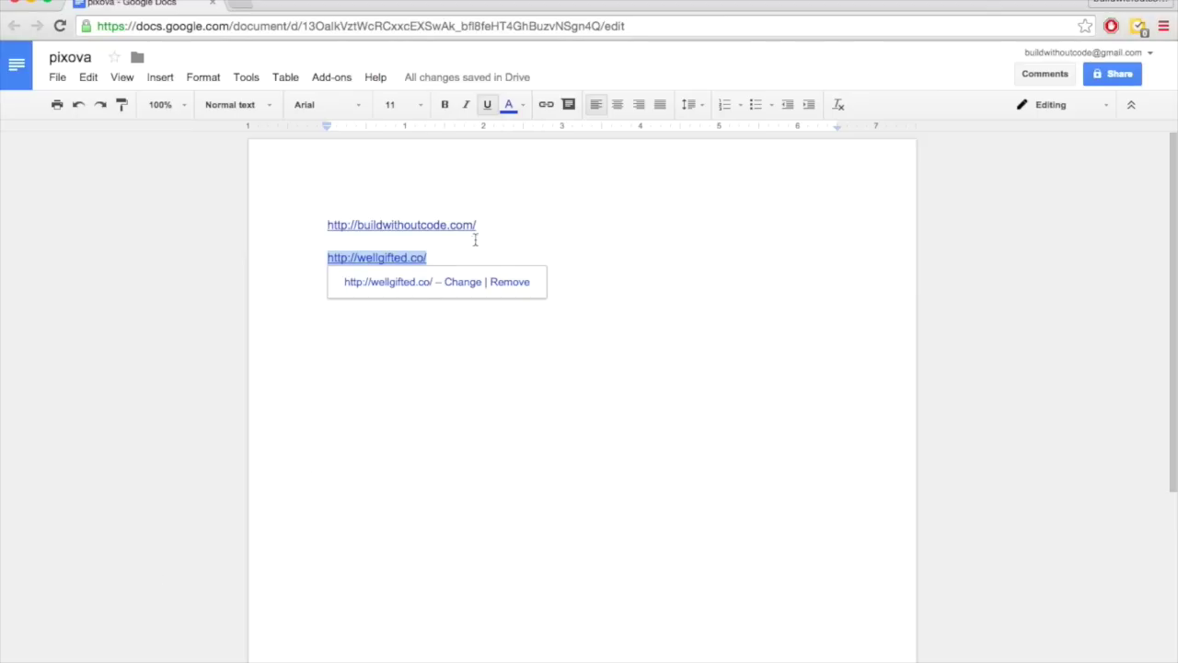
left_click(480, 241)
left_click_drag(522, 296, 231, 295)
key("super+c")
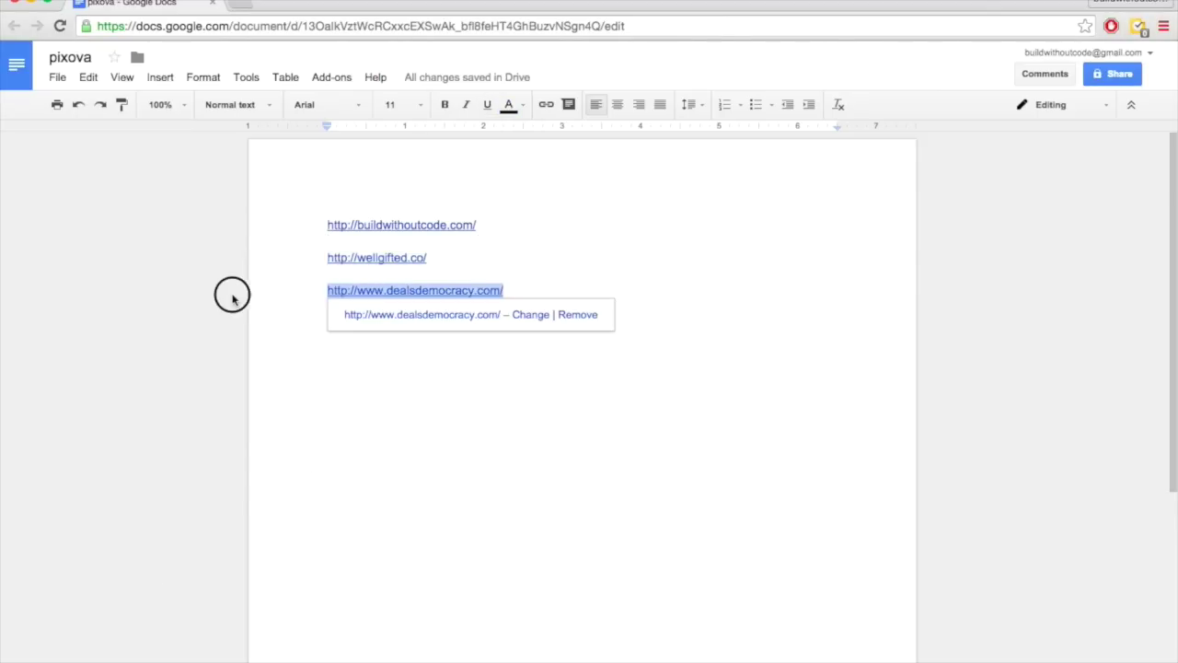
key("super+grave")
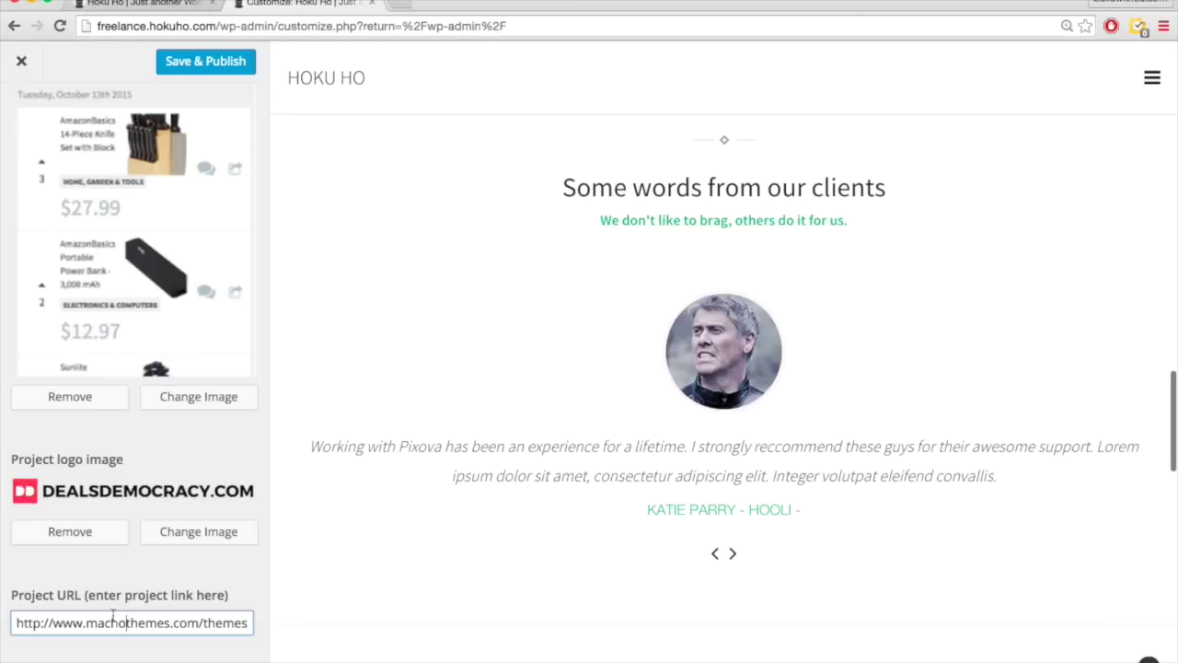
double_click(112, 622)
key("super+a")
key("super+v")
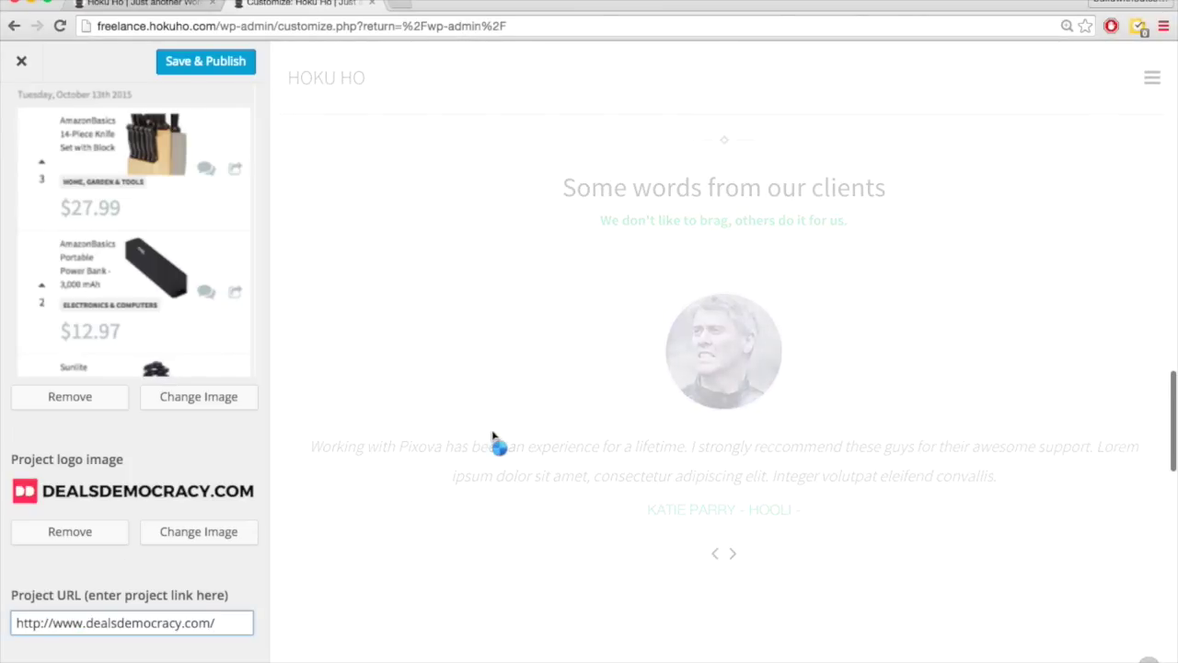
scroll(304, 304, "up", 10)
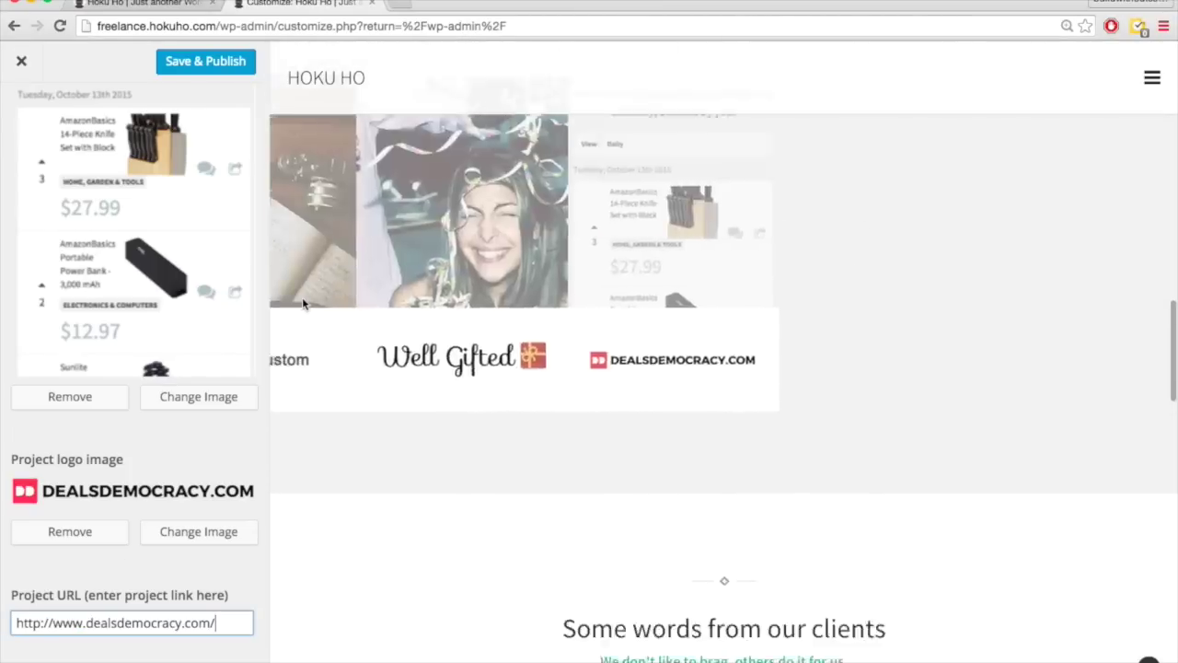
scroll(304, 304, "down", 3)
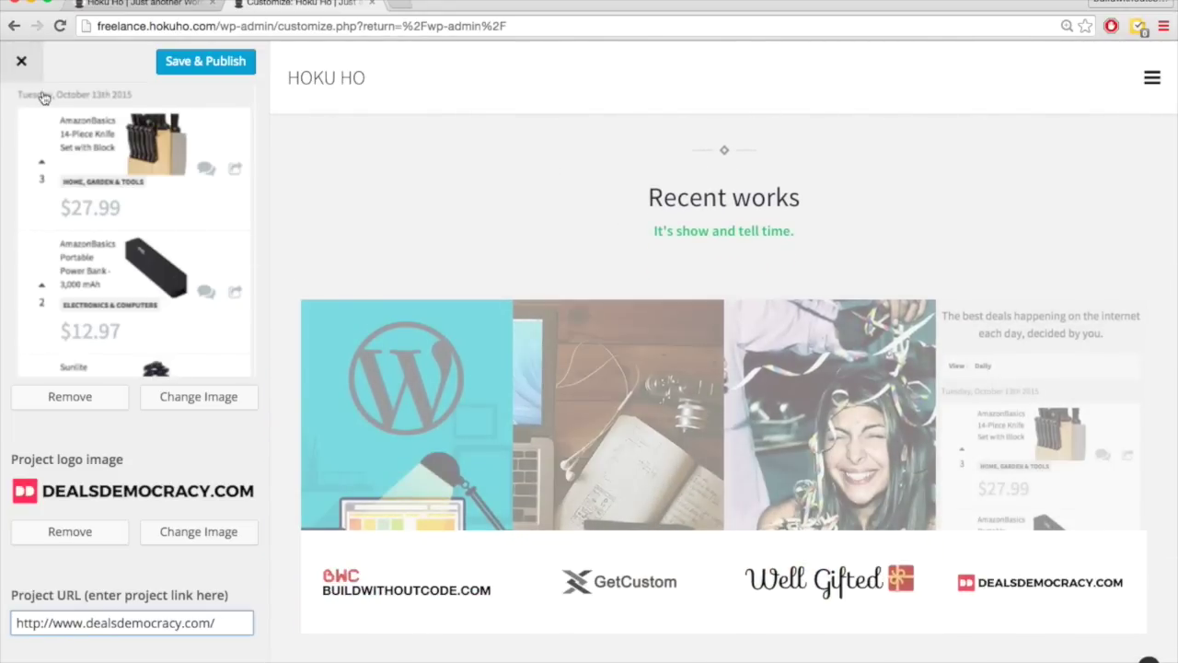
scroll(57, 175, "up", 2)
scroll(57, 174, "up", 3)
Open Project #2 and set its big image to ds.png uploaded from the Pixova folder.
left_click(22, 112)
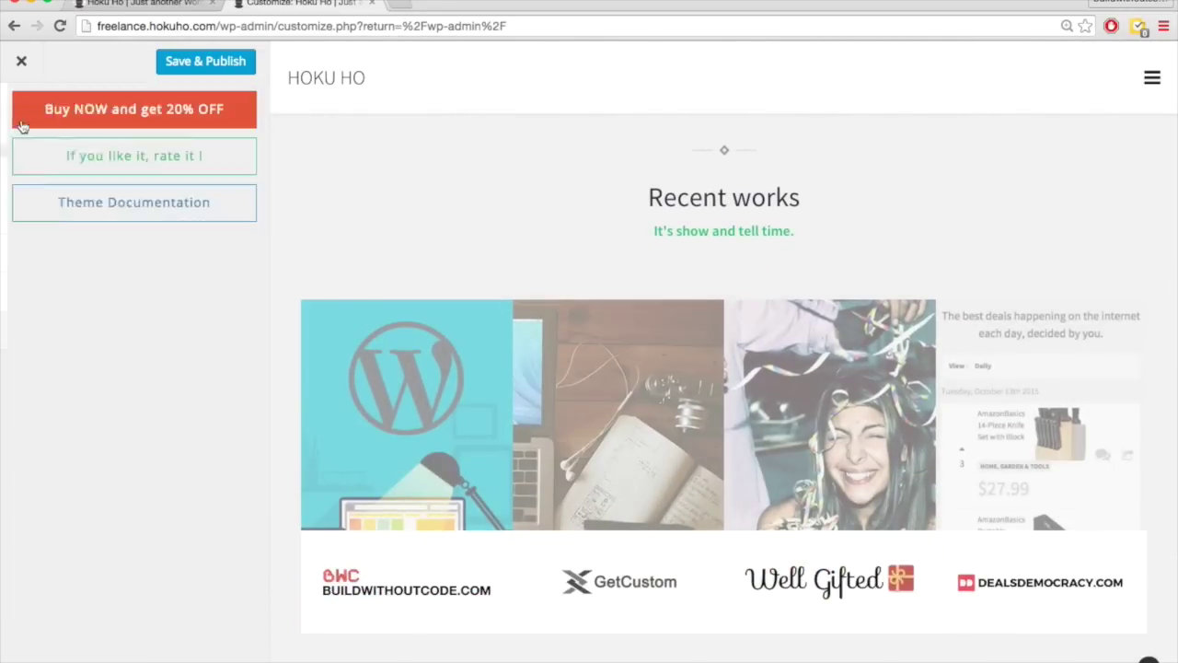
left_click(152, 253)
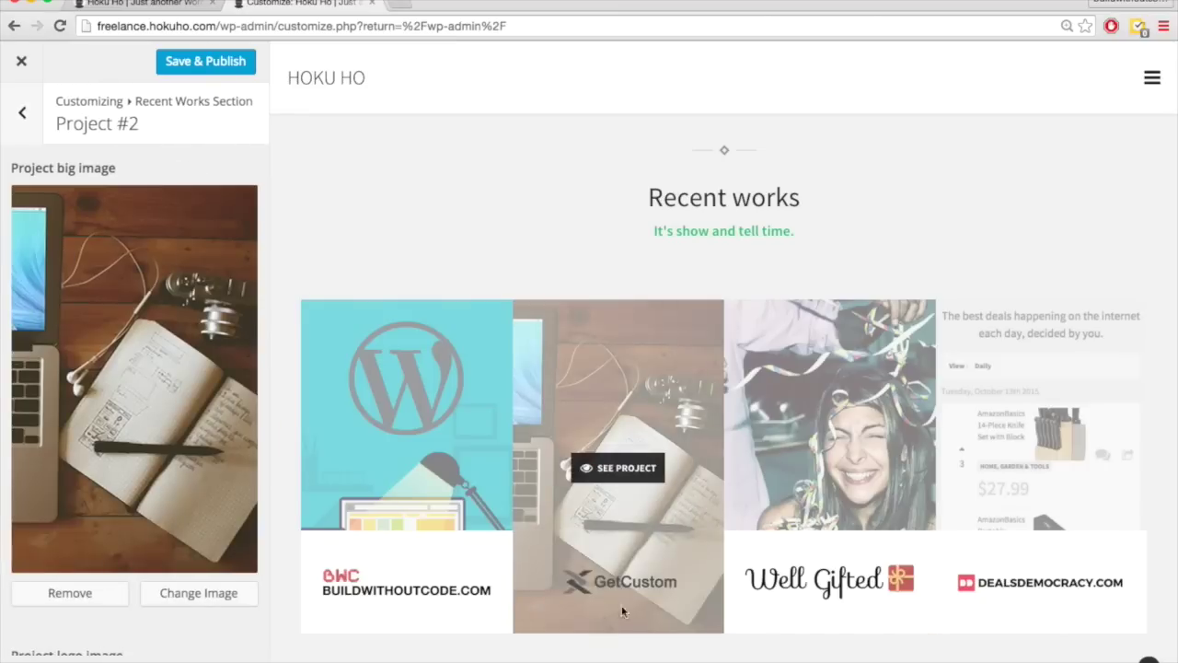
scroll(128, 495, "down", 1)
scroll(127, 496, "down", 2)
left_click(224, 524)
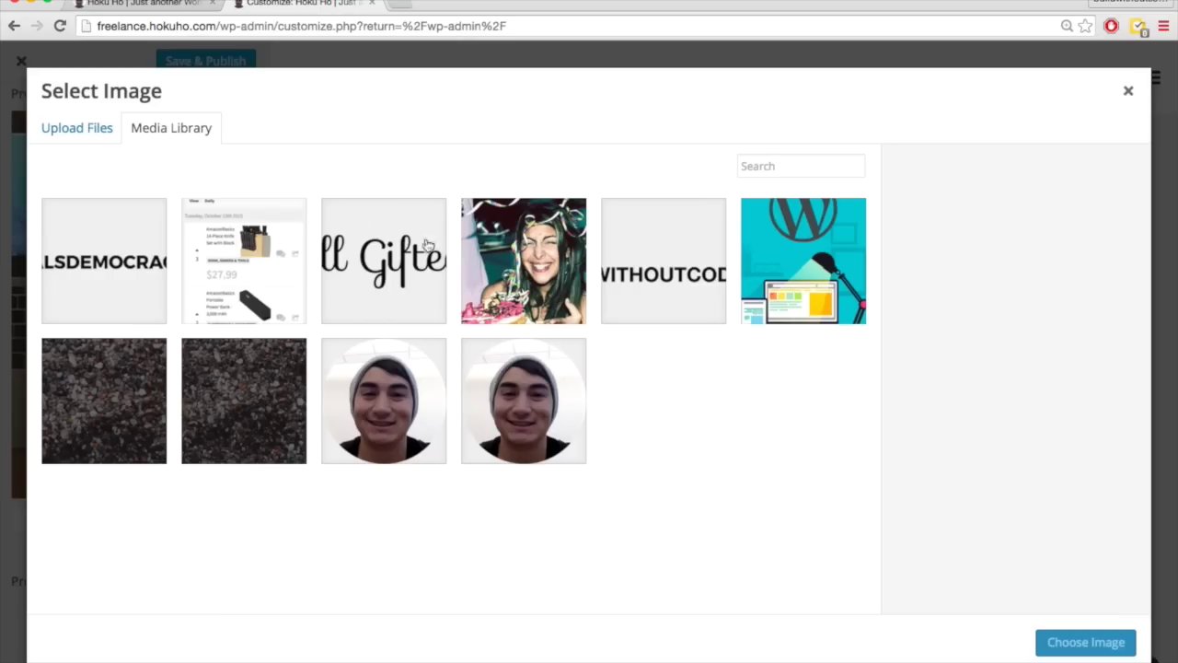
left_click(86, 129)
left_click(561, 382)
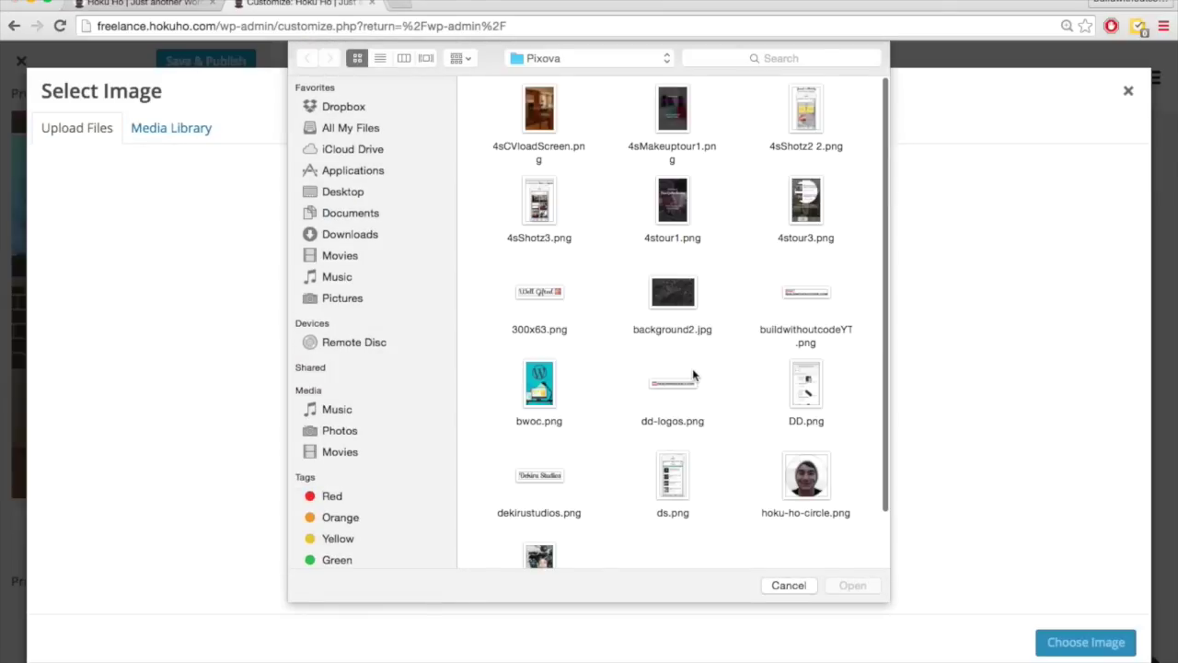
scroll(694, 375, "down", 1)
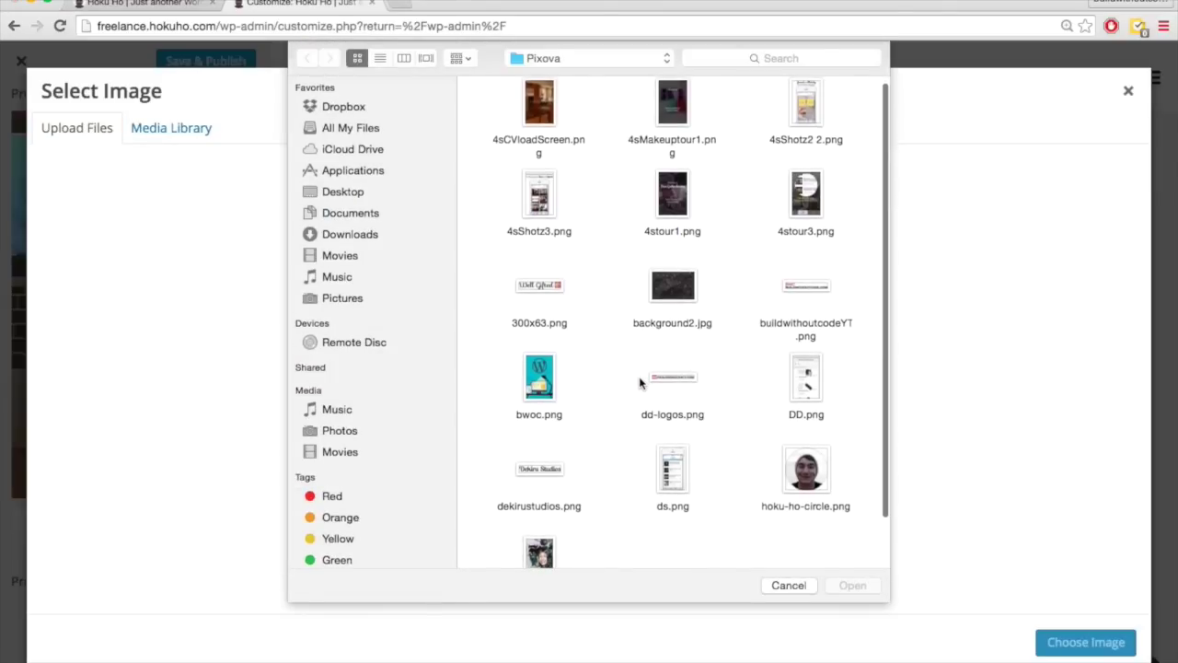
scroll(640, 383, "down", 2)
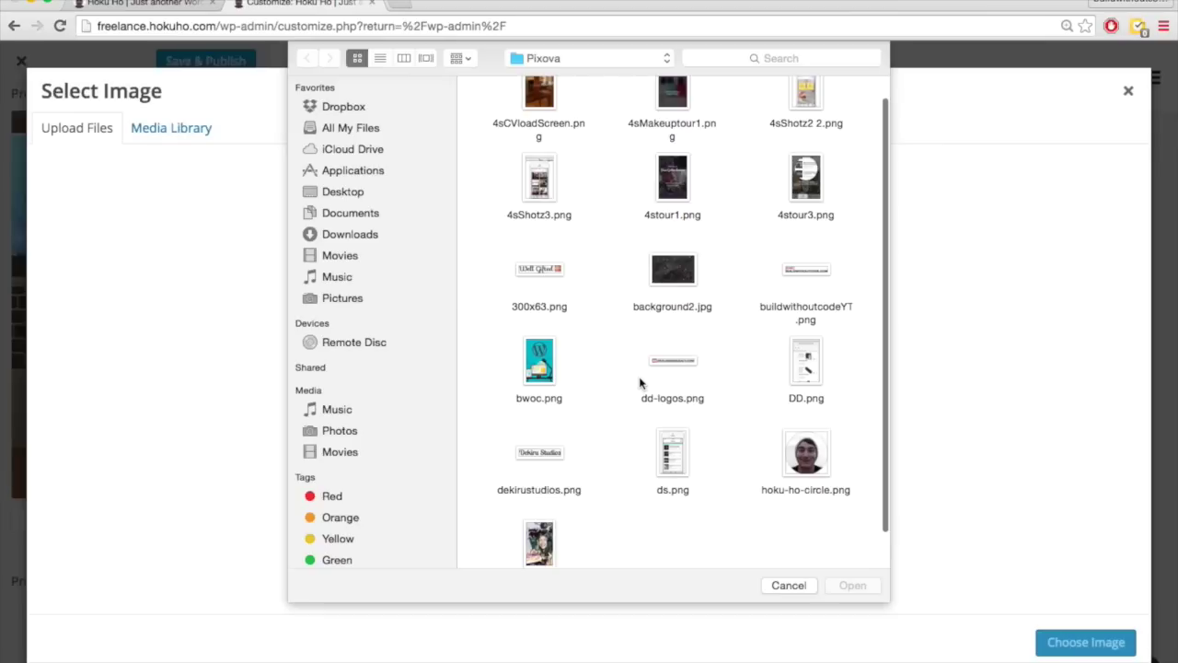
scroll(643, 382, "up", 2)
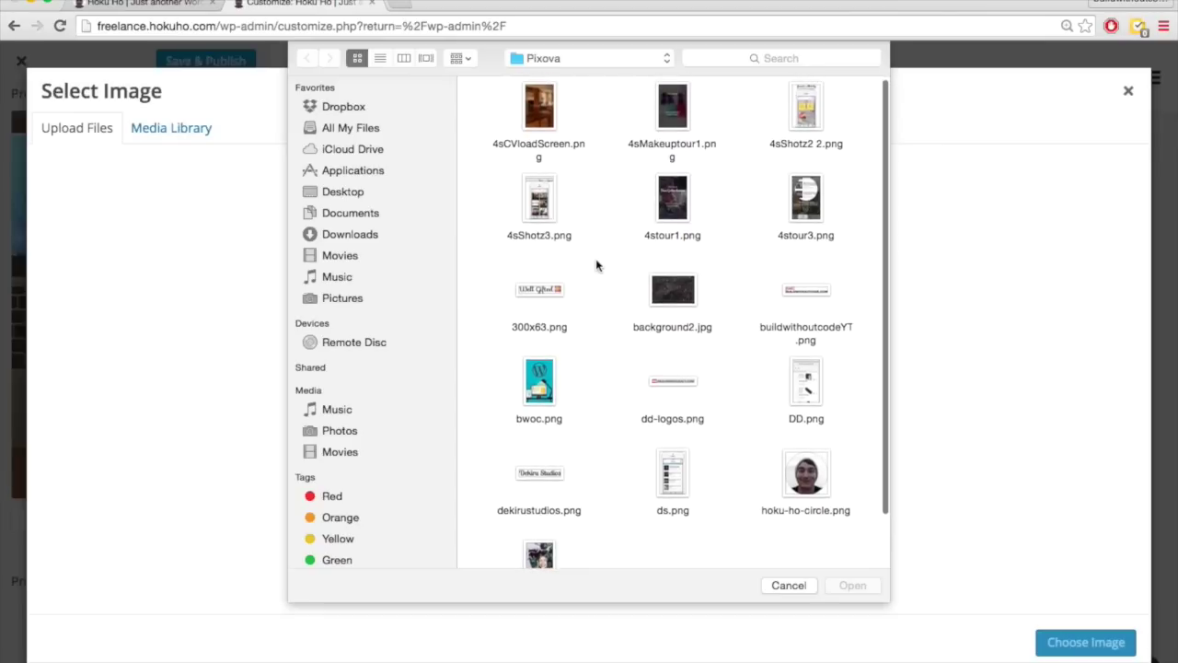
scroll(597, 266, "down", 3)
scroll(597, 266, "up", 5)
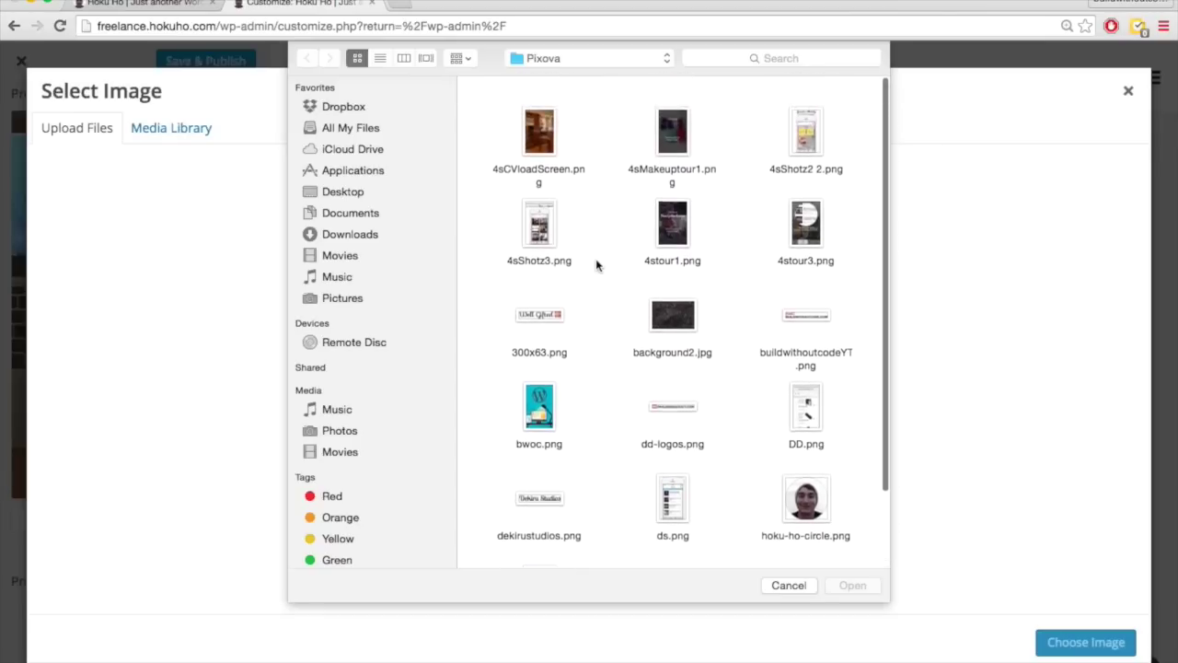
double_click(671, 488)
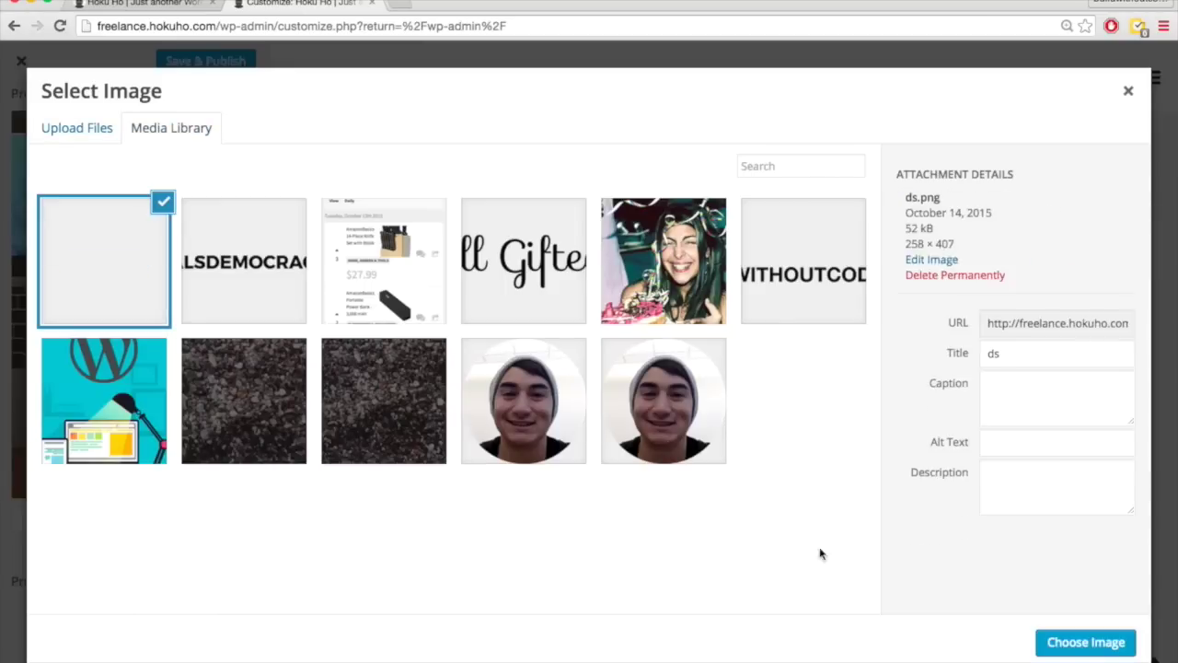
left_click(1101, 649)
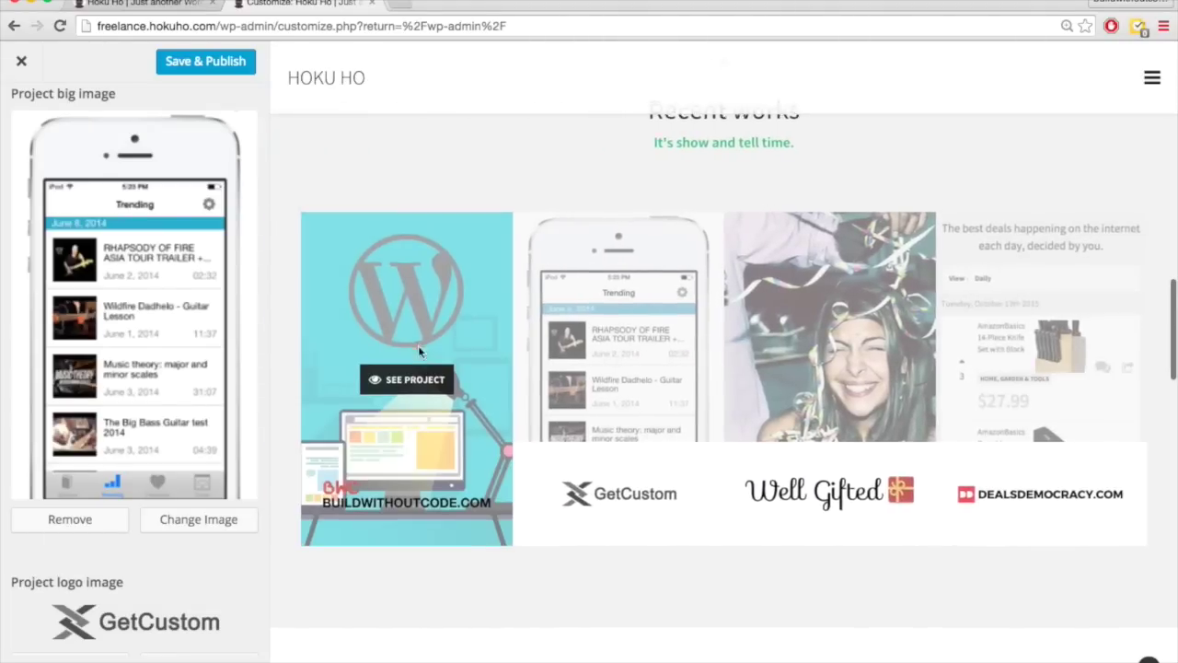
Upload dekirustudios.png and set it as Project #2's logo.
scroll(216, 388, "down", 3)
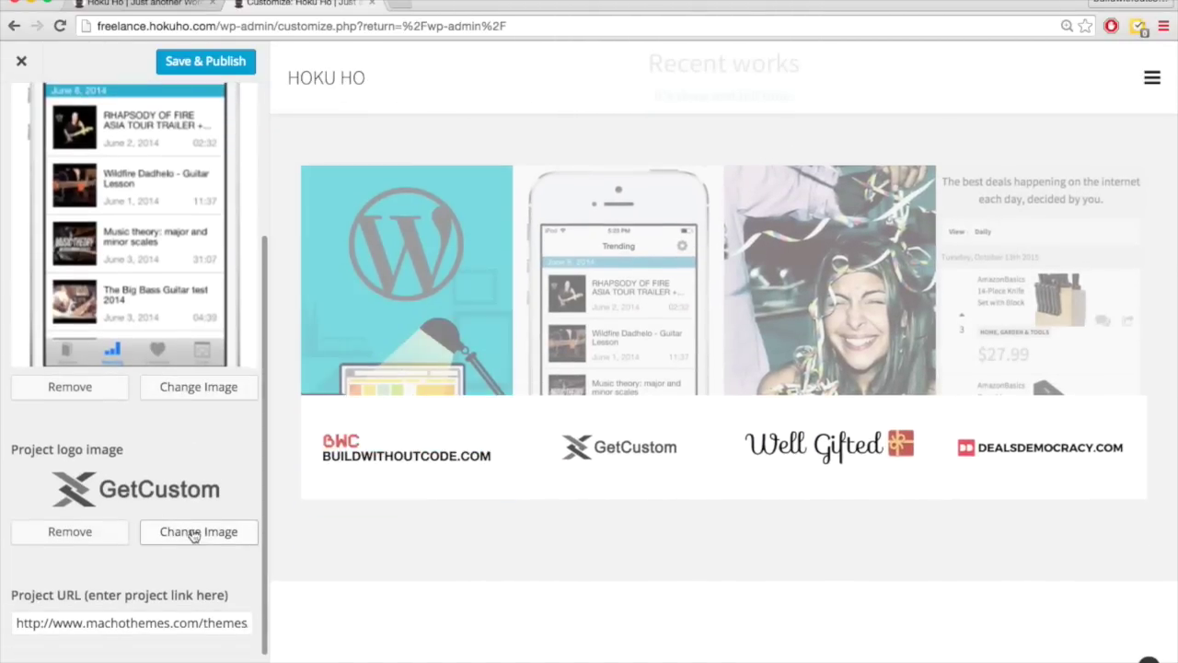
scroll(190, 362, "up", 1)
scroll(163, 330, "down", 1)
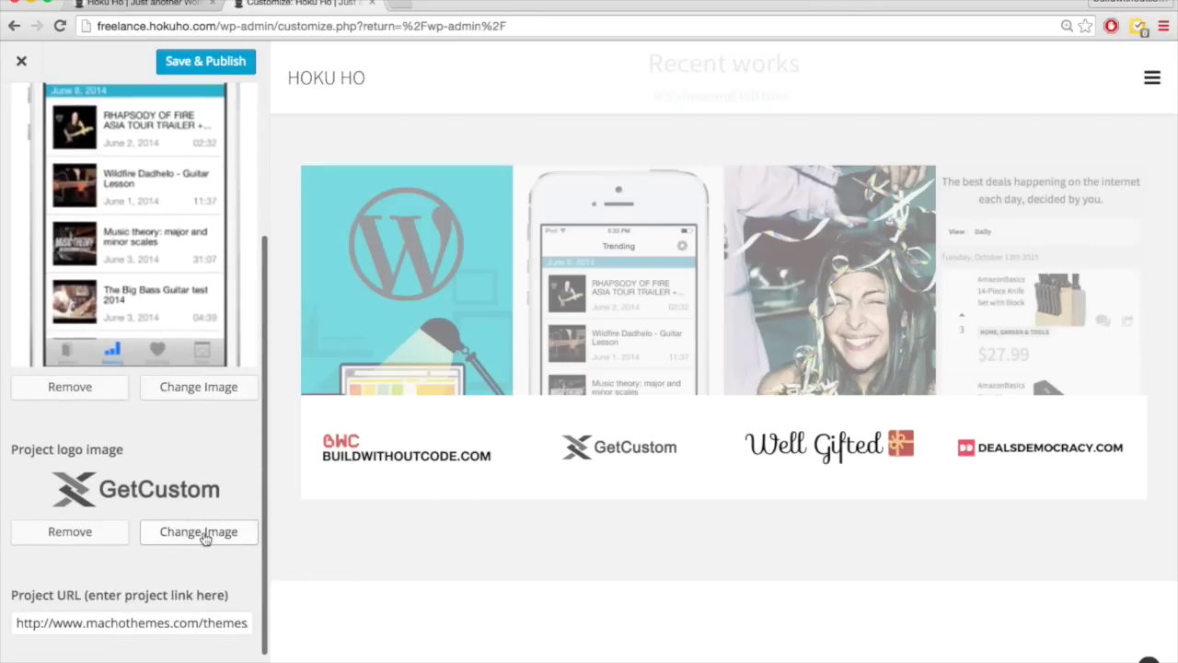
left_click(203, 537)
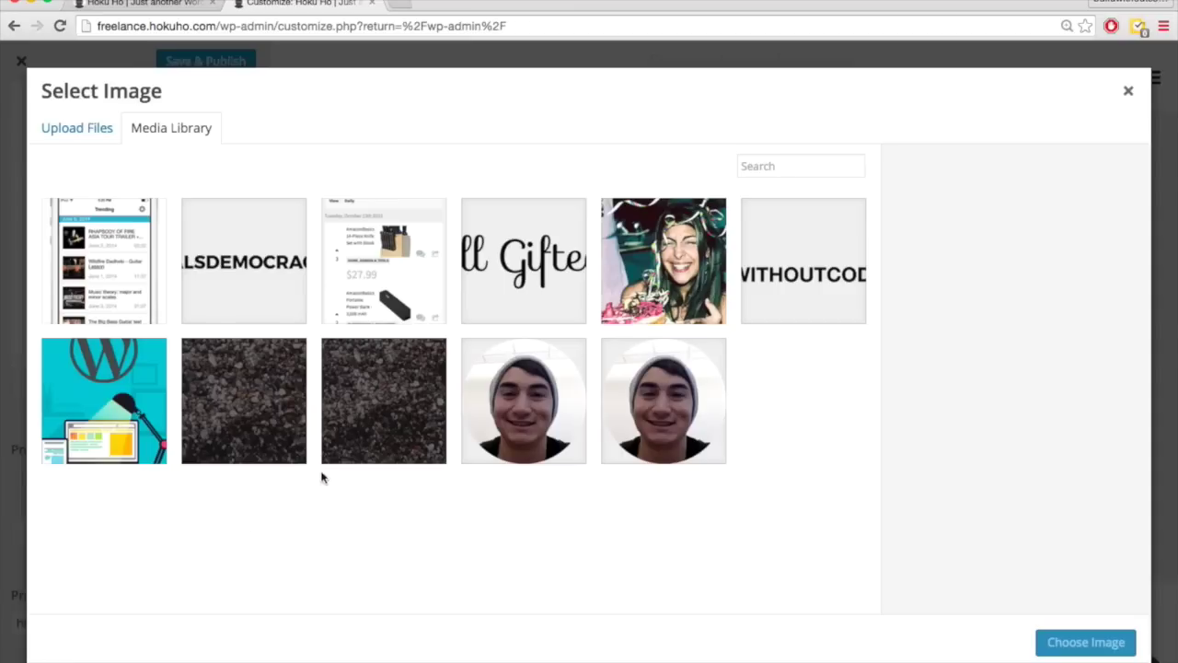
left_click(91, 136)
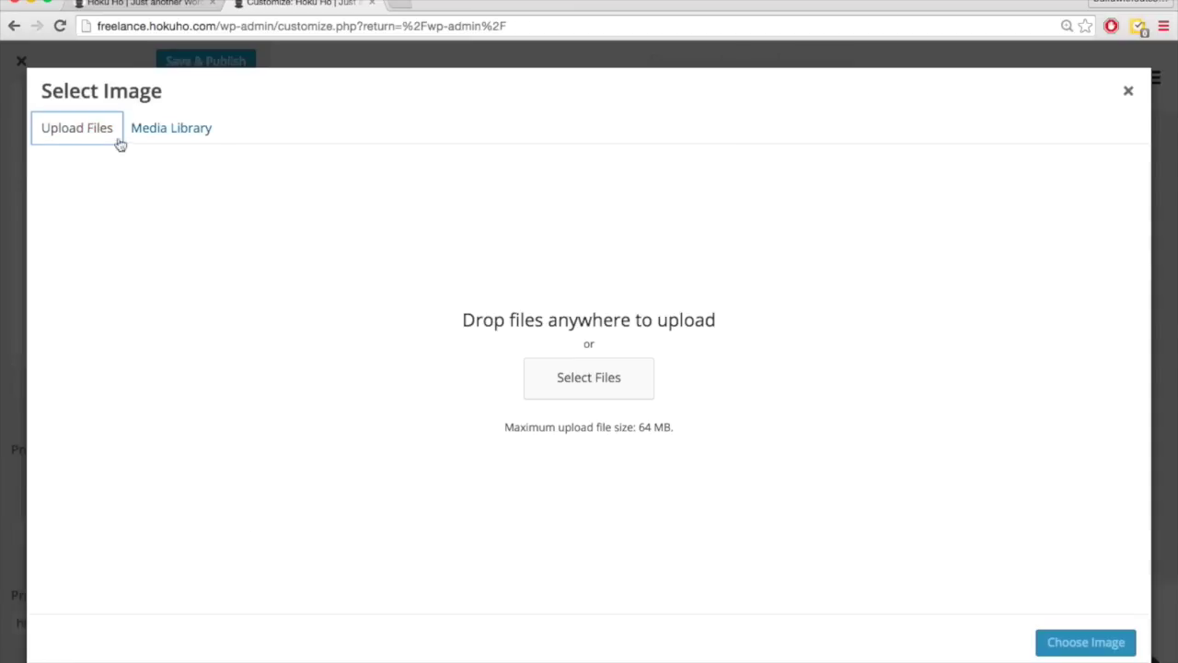
left_click(572, 377)
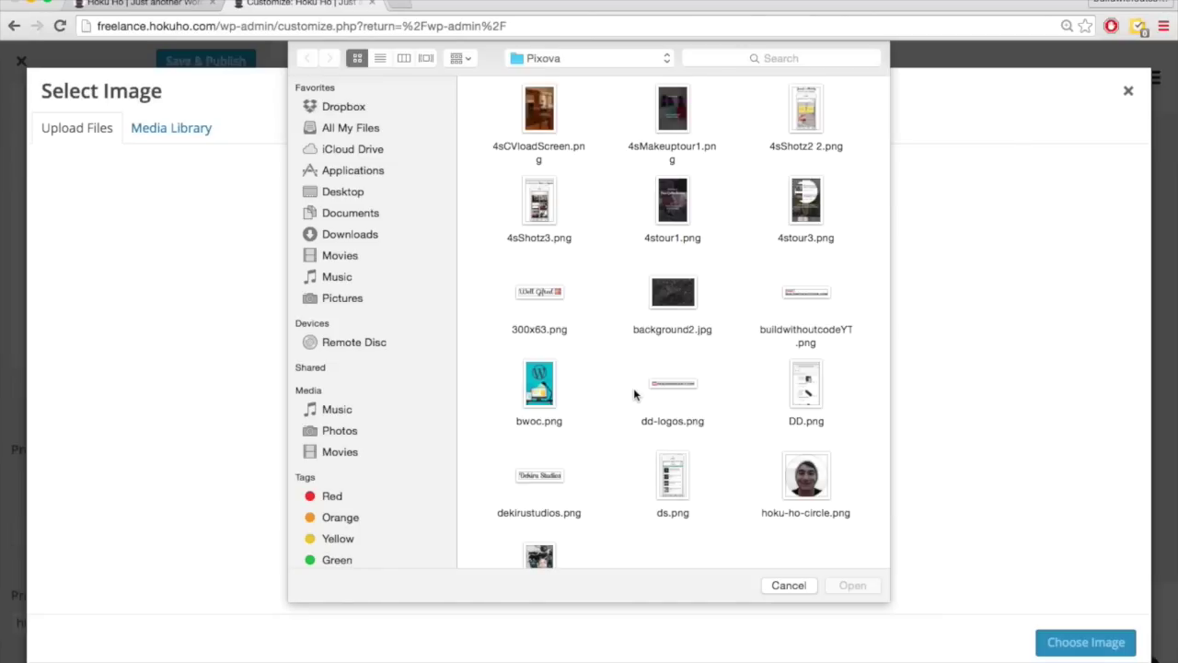
scroll(633, 394, "down", 1)
left_click(542, 470)
double_click(541, 469)
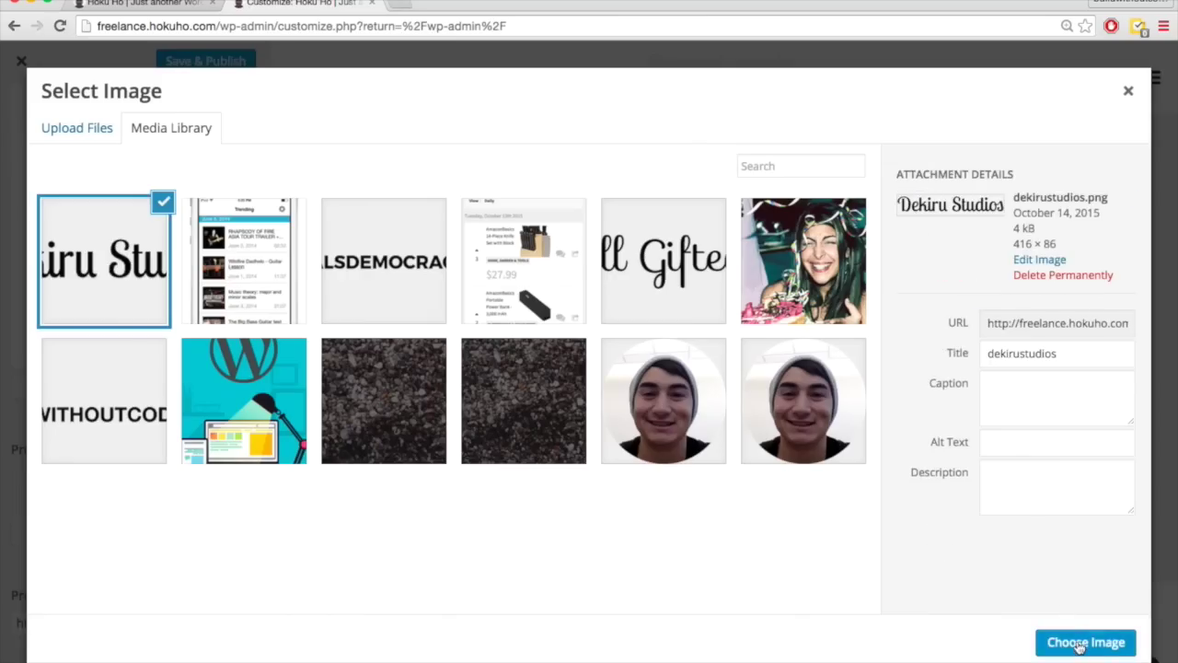
left_click(1079, 644)
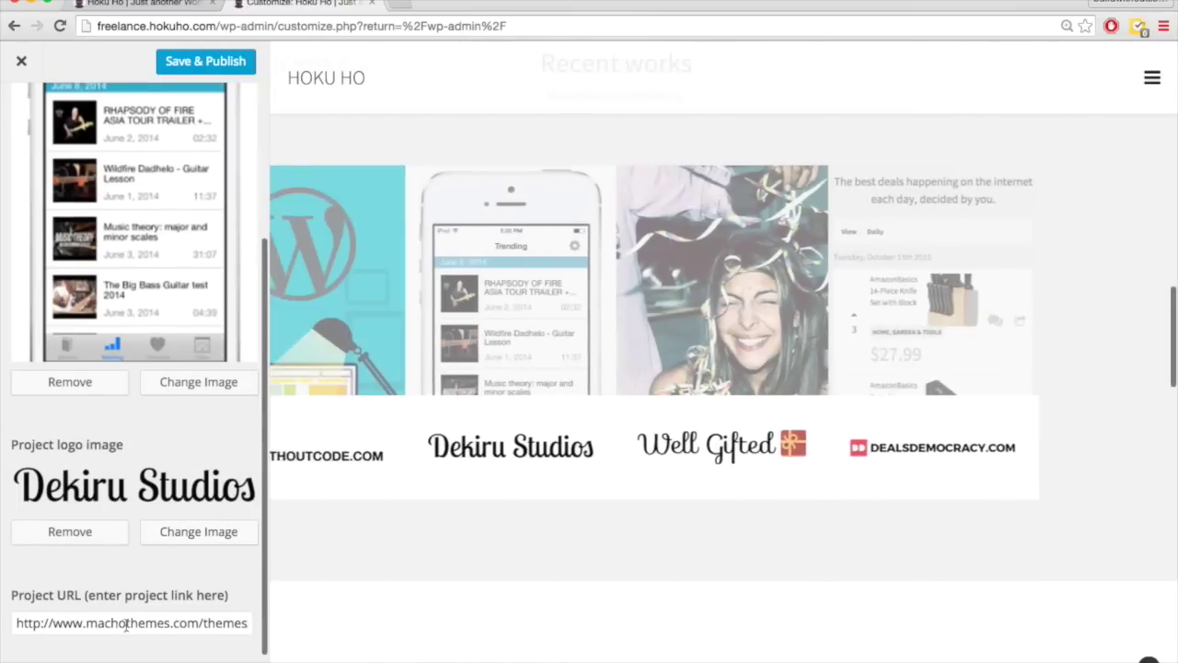
Review Project #2's URL and publish the Customizer changes.
scroll(173, 545, "up", 2)
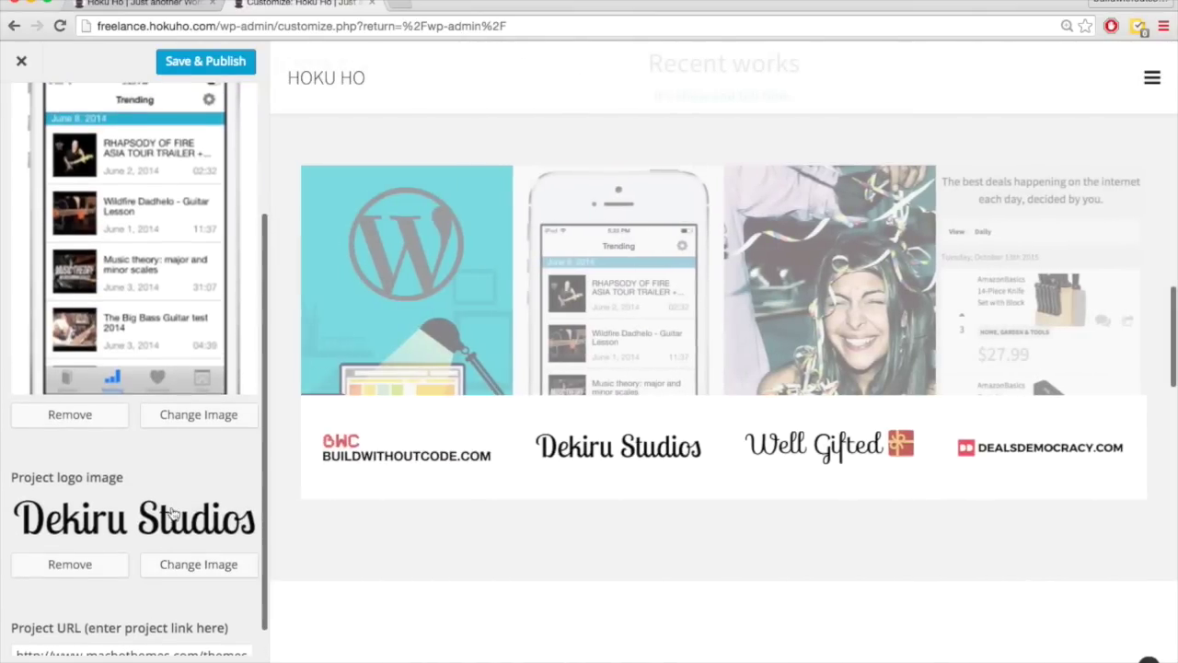
scroll(173, 513, "up", 1)
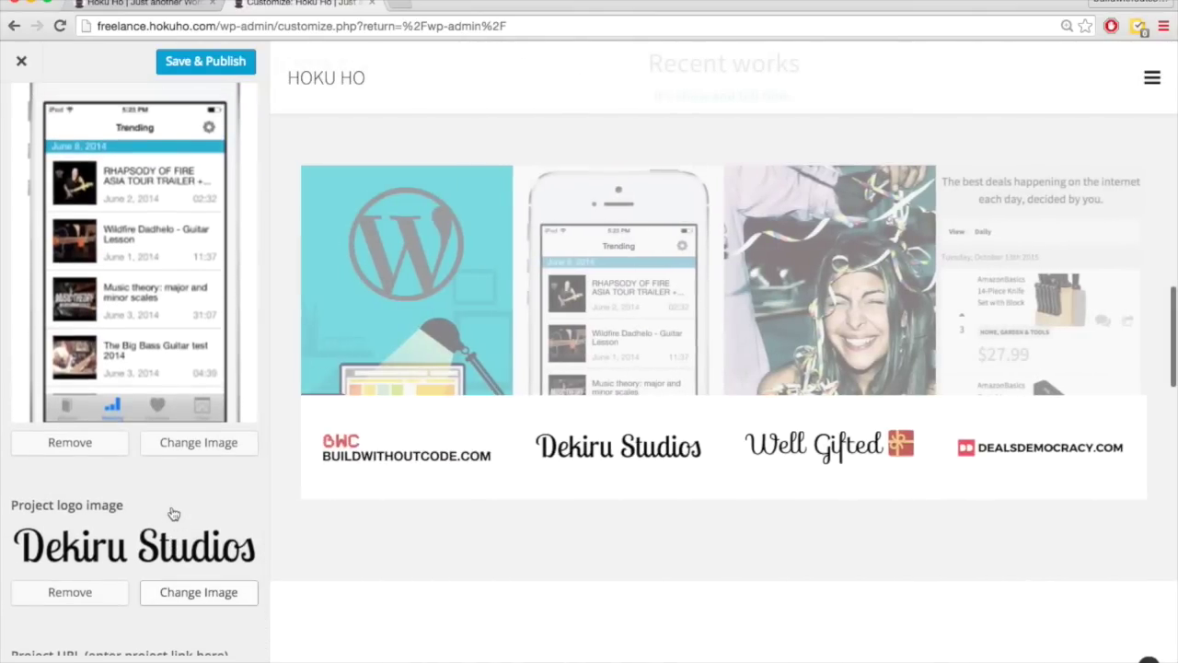
scroll(173, 513, "down", 2)
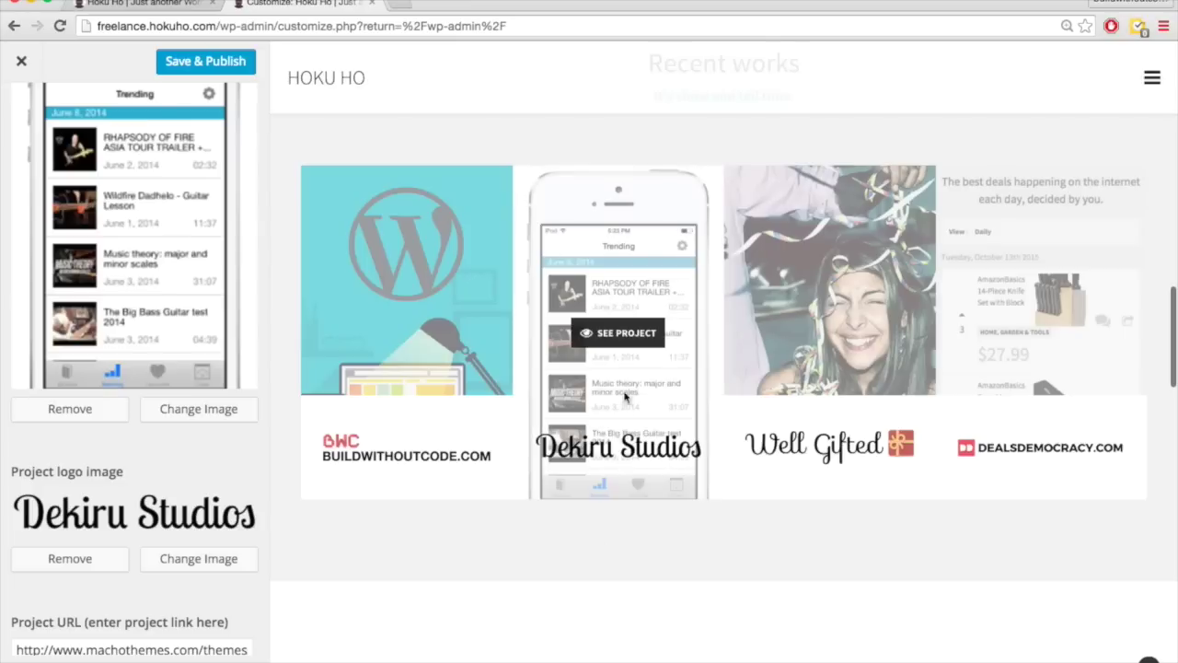
scroll(605, 554, "down", 2)
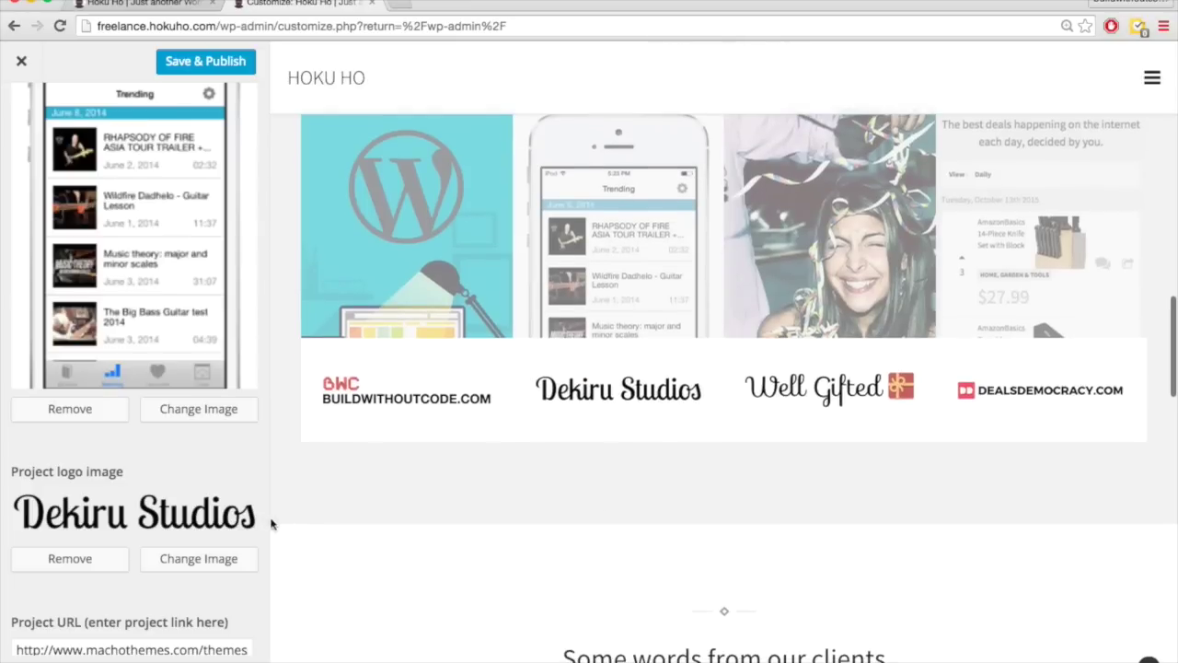
scroll(255, 518, "down", 1)
triple_click(147, 625)
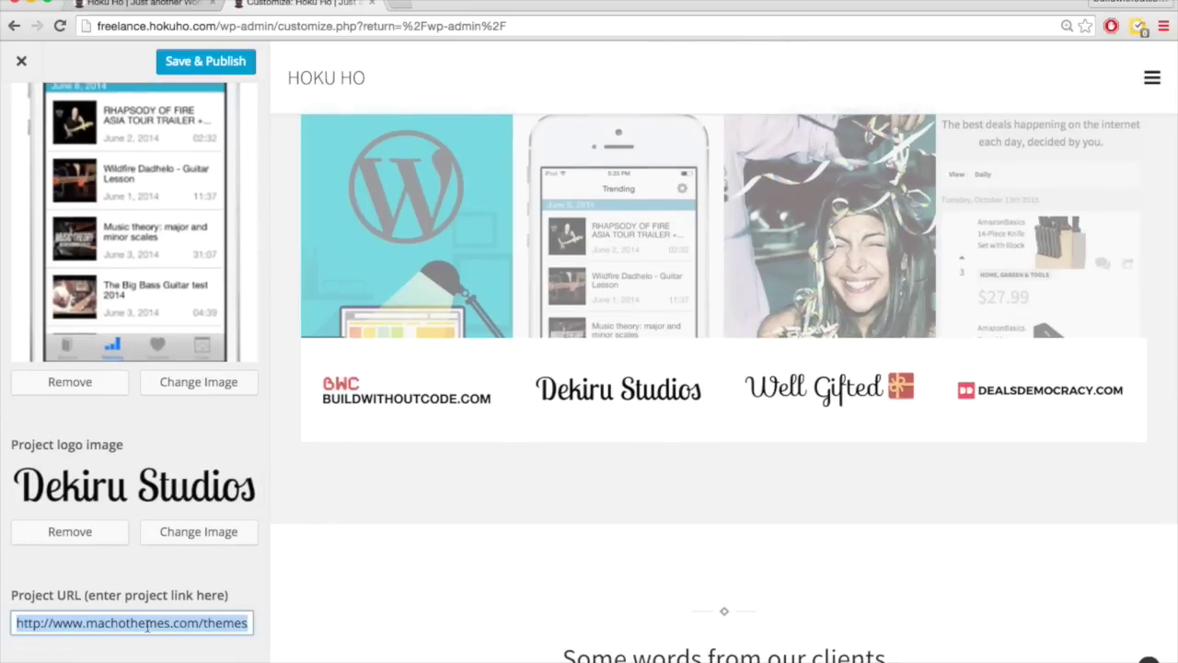
left_click(406, 512)
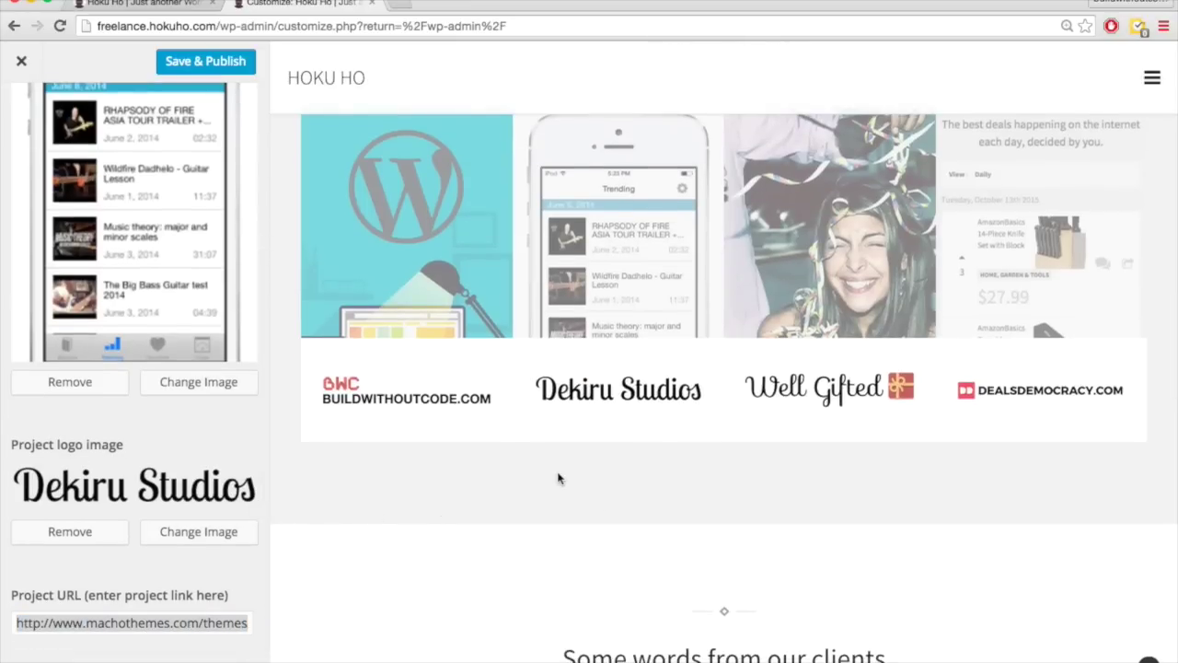
scroll(558, 478, "up", 1)
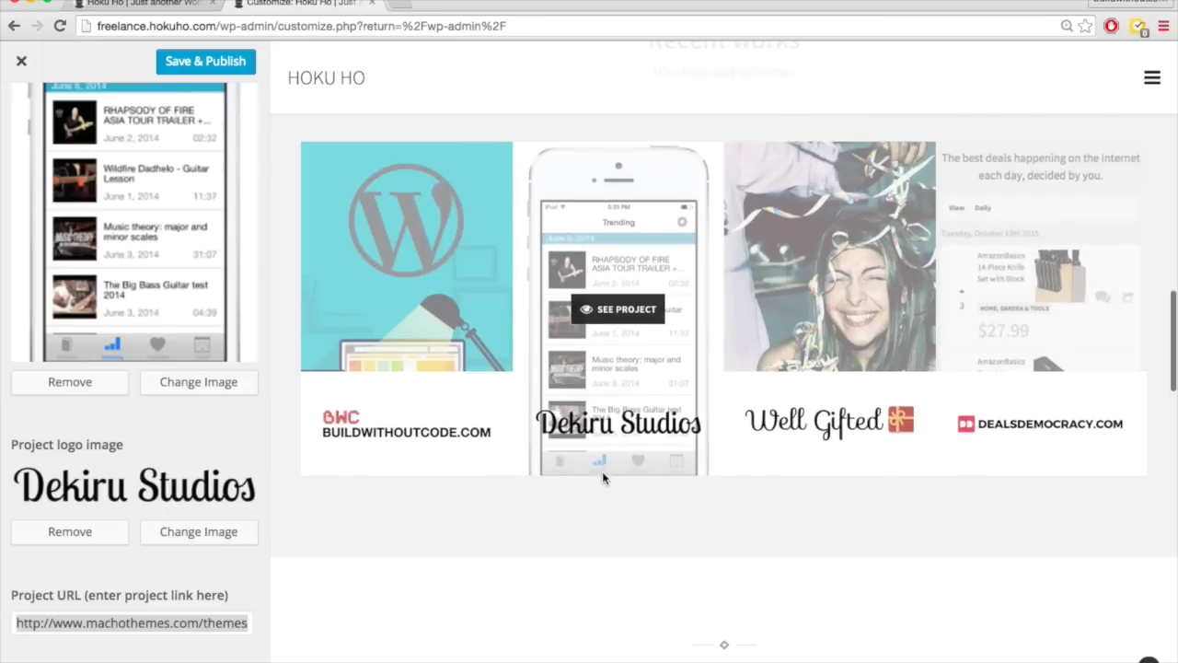
scroll(603, 487, "up", 1)
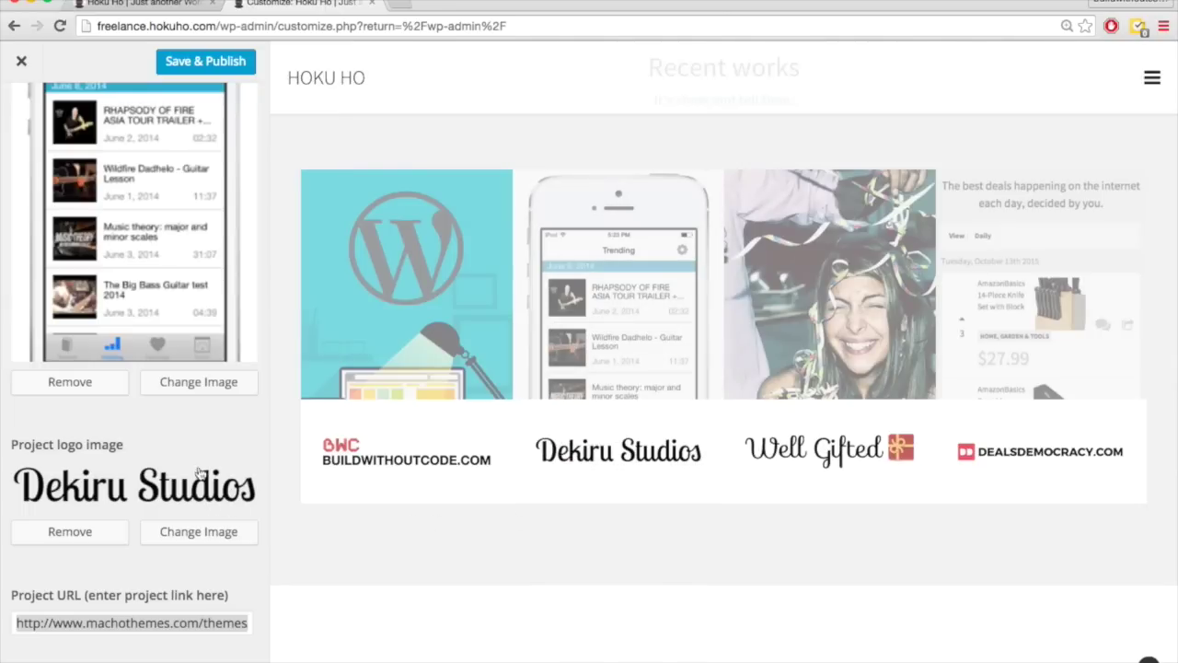
scroll(197, 387, "up", 5)
scroll(208, 254, "up", 1)
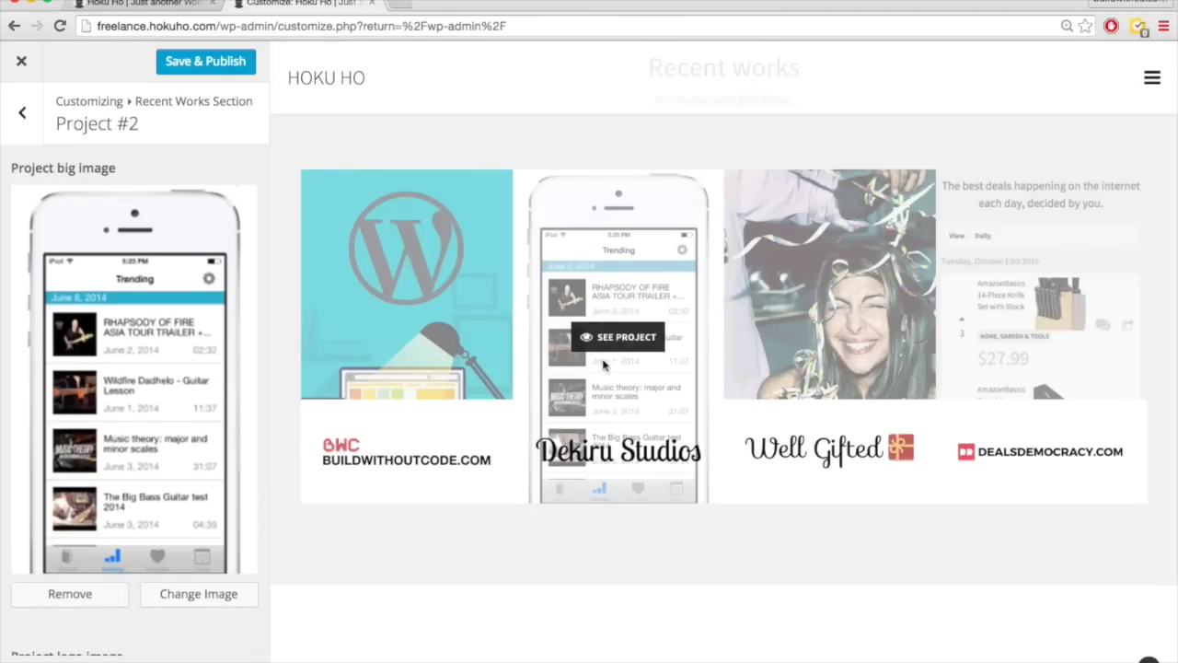
left_click(194, 62)
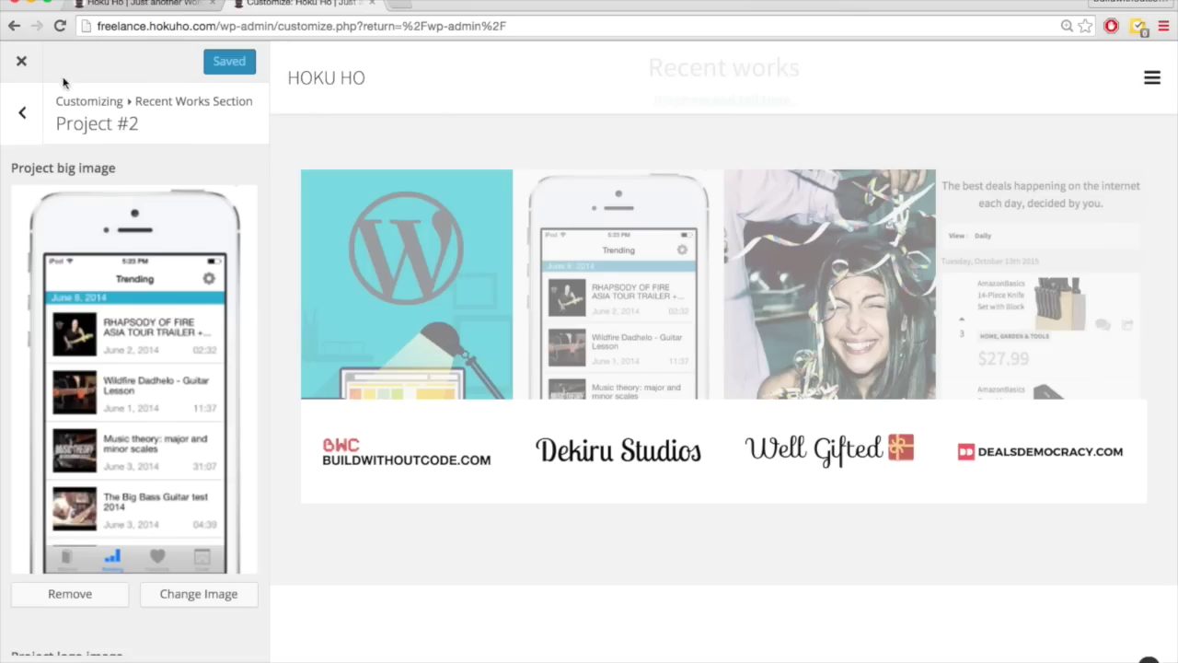
Close the Customizer and start a blank page via Pages > Add New.
left_click(22, 64)
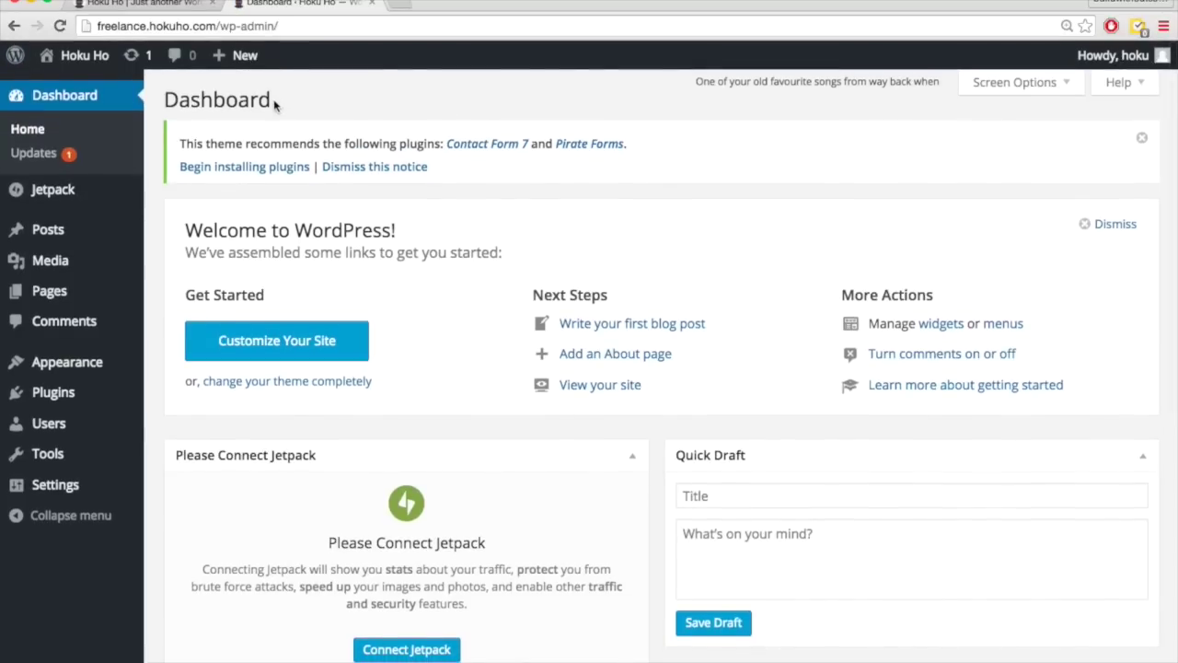
mouse_move(247, 61)
mouse_move(69, 291)
left_click(185, 318)
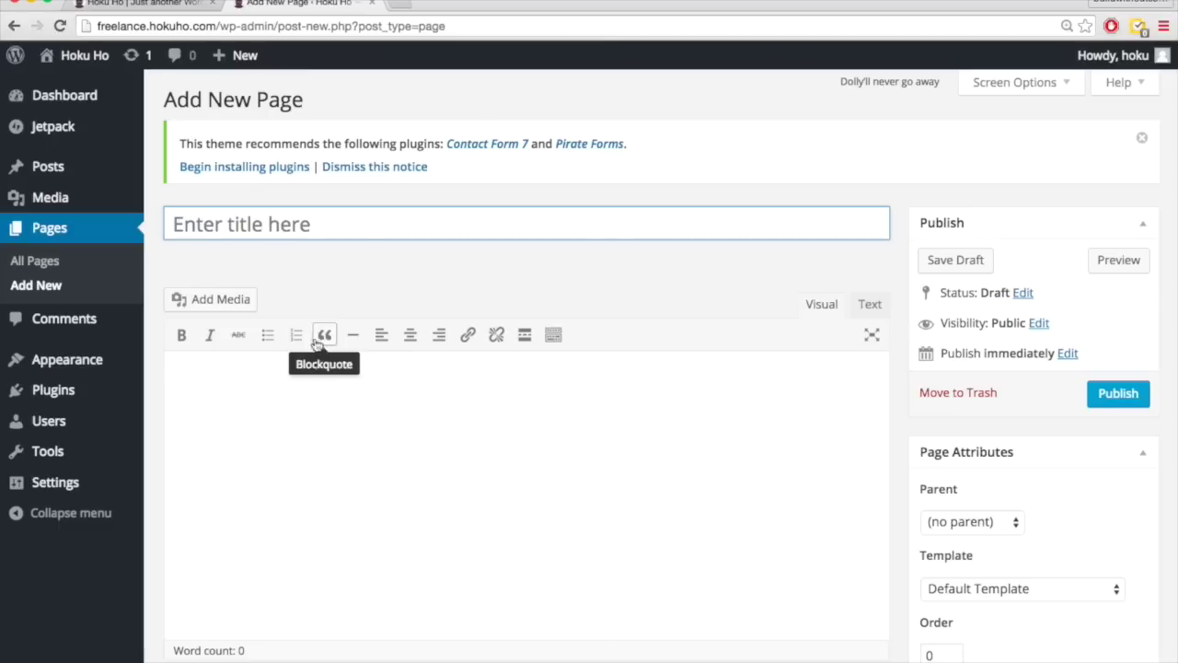
Title the page 'Dekiru Studios' and insert the Dekiru Studios logo centred at medium 300 × 62 size.
type("Dekiru Studios")
left_click(311, 421)
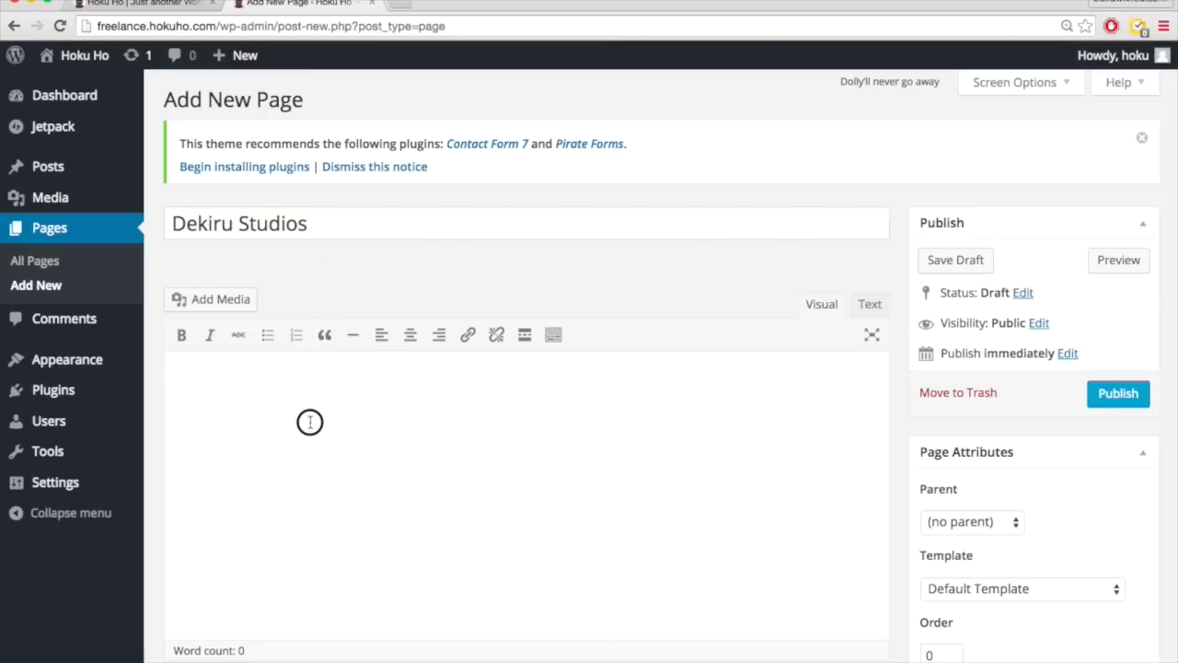
left_click(234, 304)
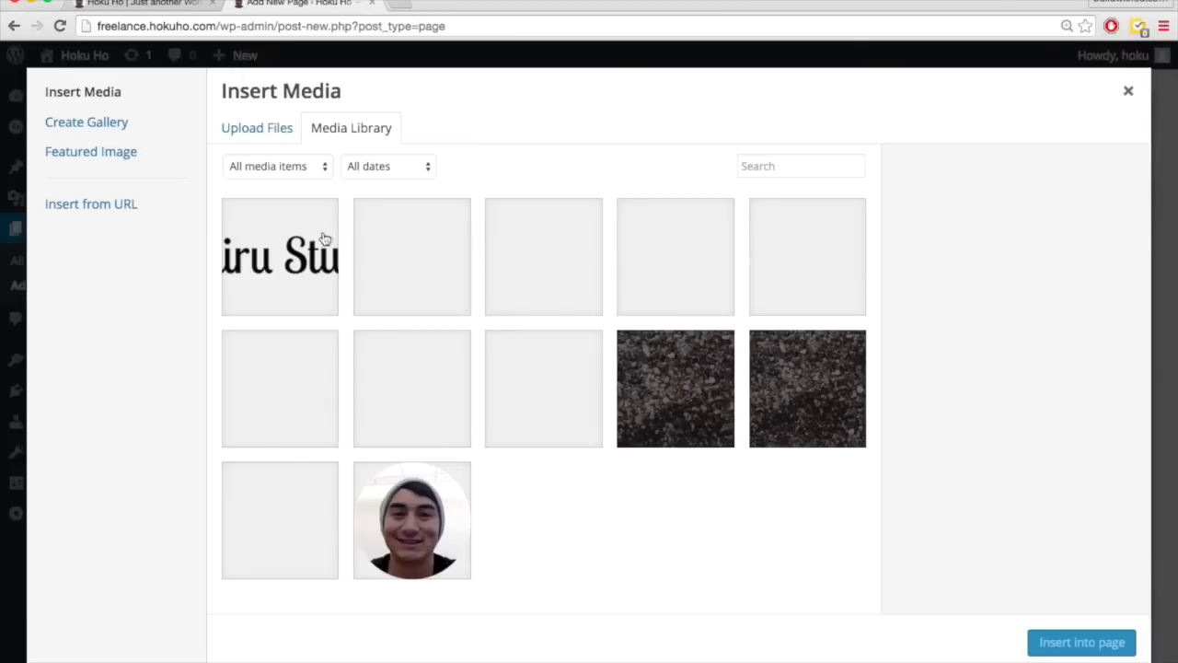
left_click(293, 259)
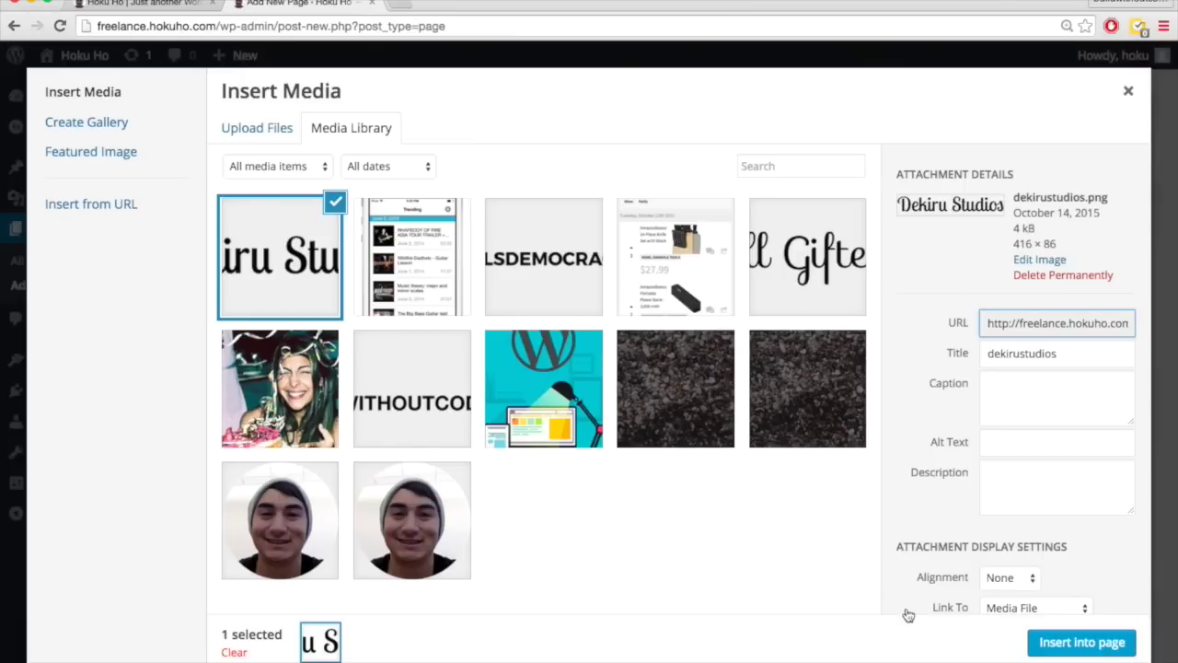
scroll(1043, 590, "down", 3)
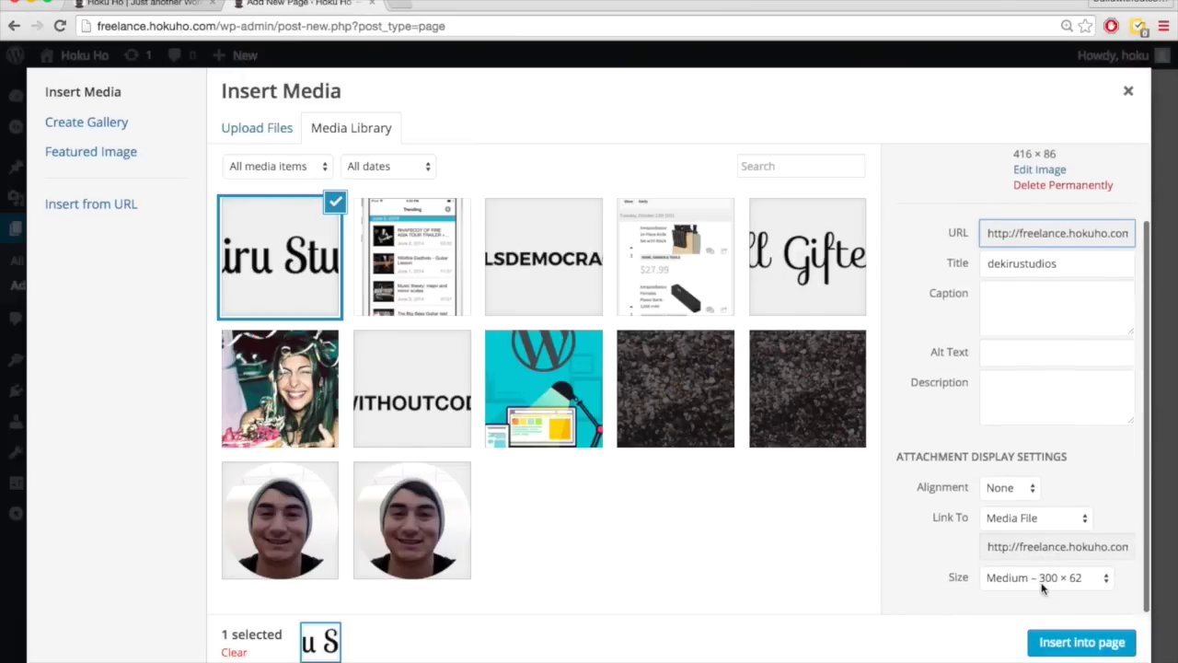
left_click(1073, 582)
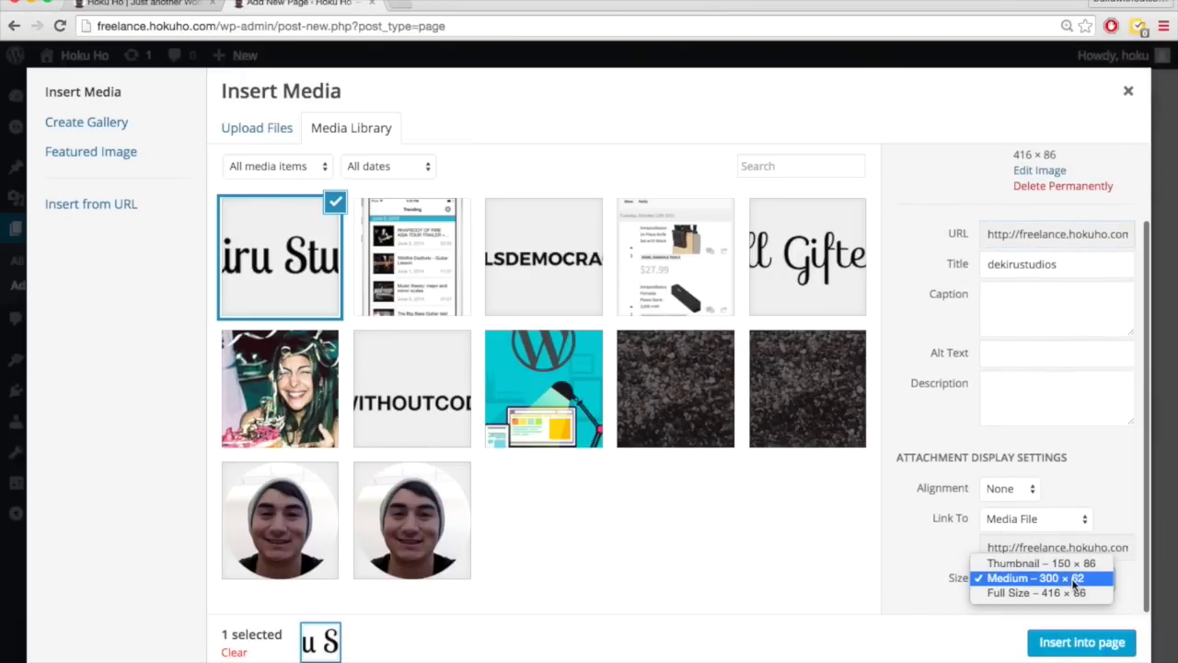
left_click(1068, 576)
scroll(1077, 447, "up", 3)
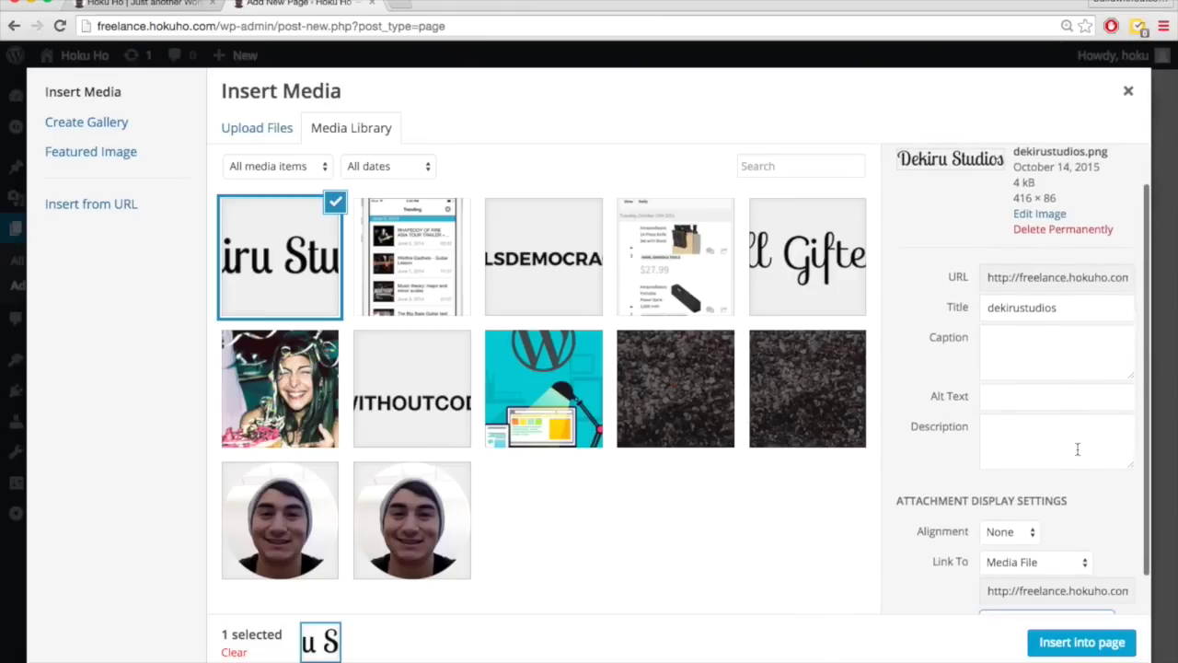
scroll(1047, 486, "down", 3)
left_click(1028, 489)
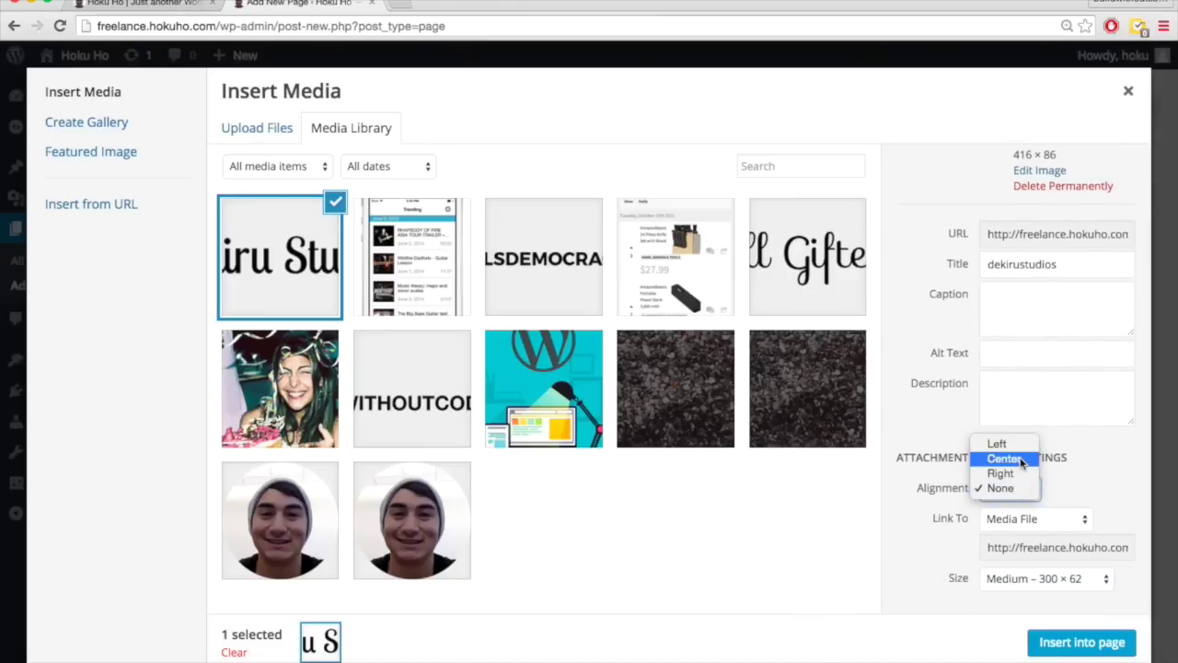
left_click(1002, 459)
left_click(1068, 643)
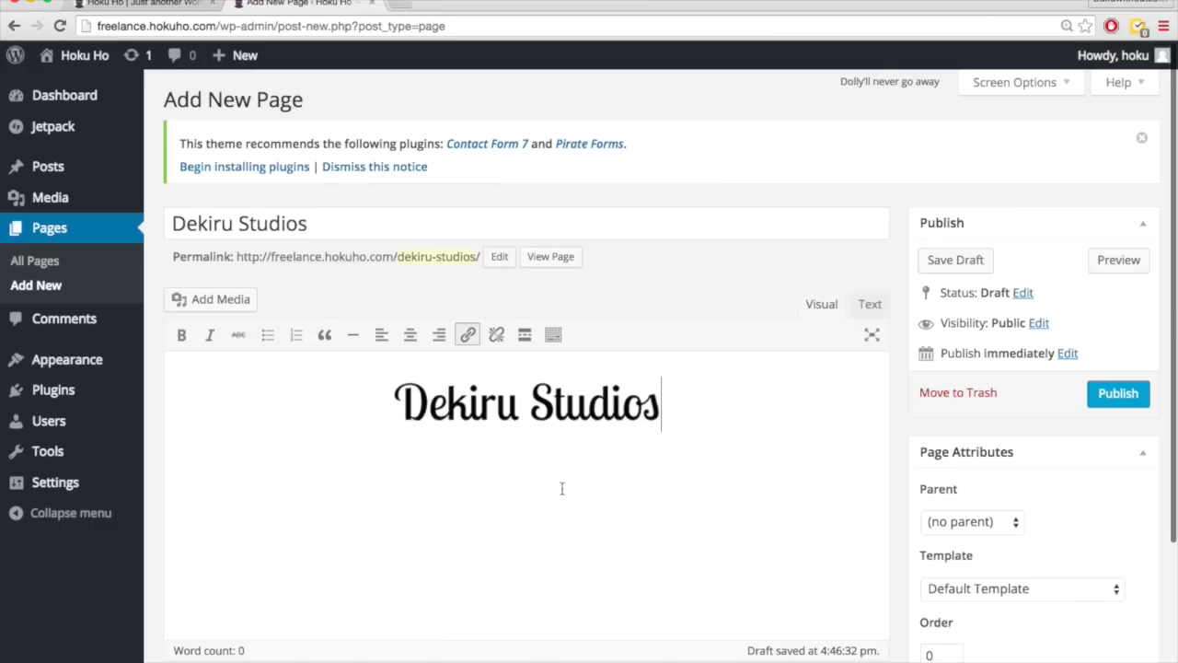
Paste the Dekiru Studios description from Google Docs, left-aligned, below the logo.
key("Return")
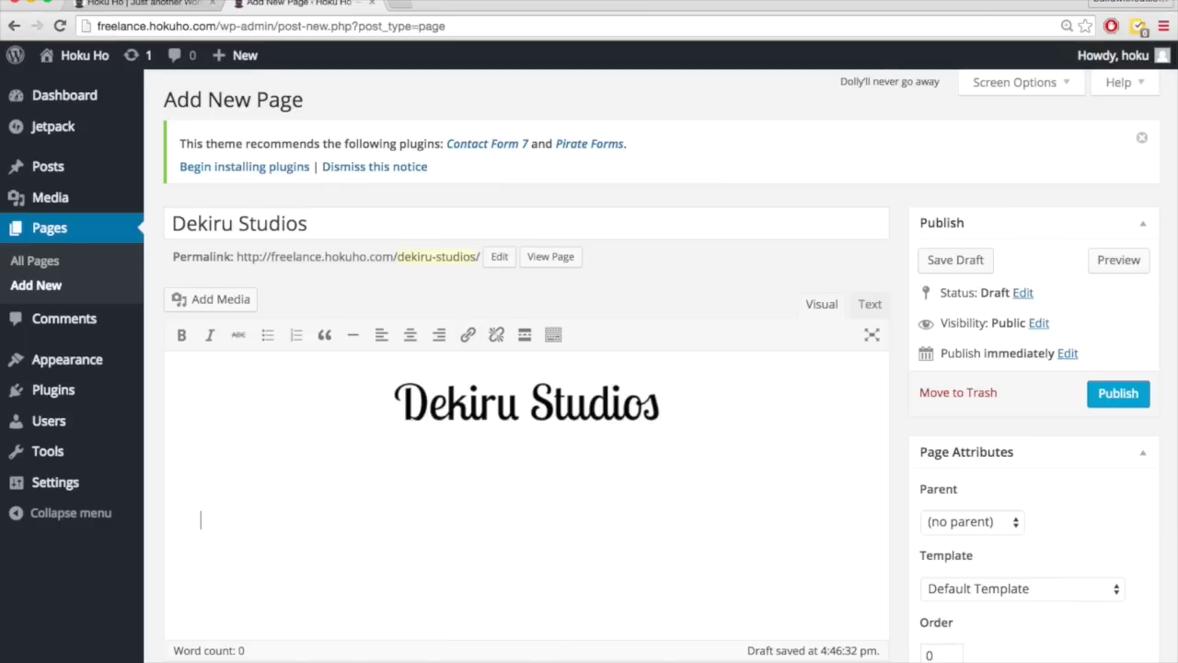
left_click(381, 335)
key("super+grave")
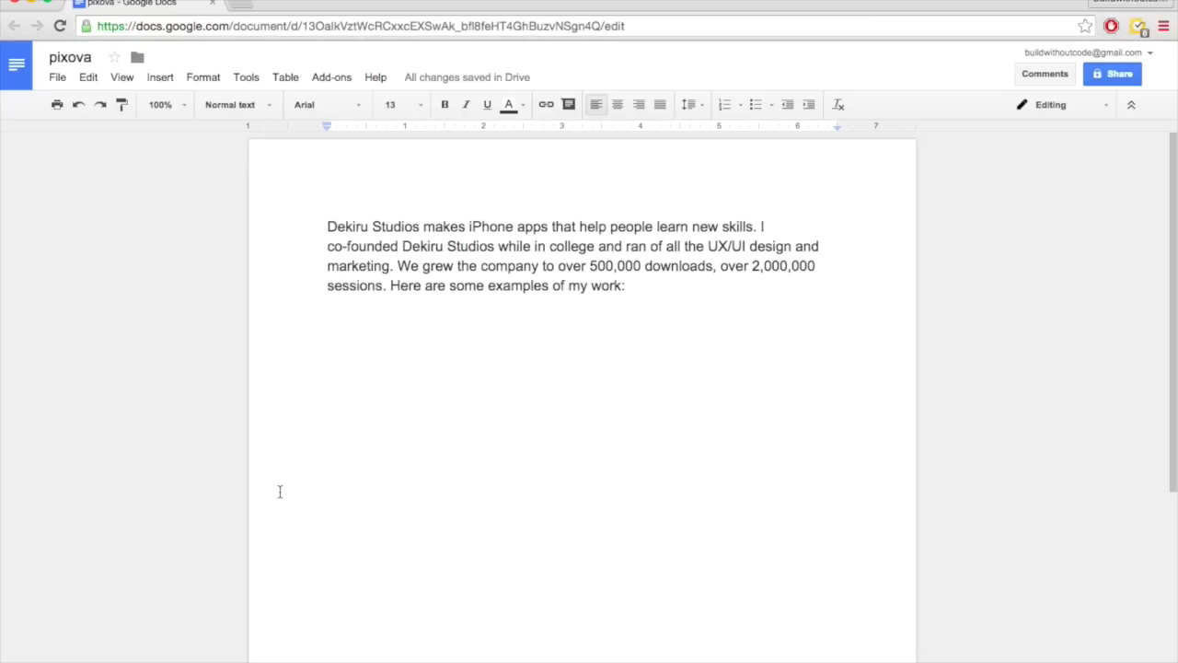
left_click_drag(700, 321, 182, 154)
key("super+c")
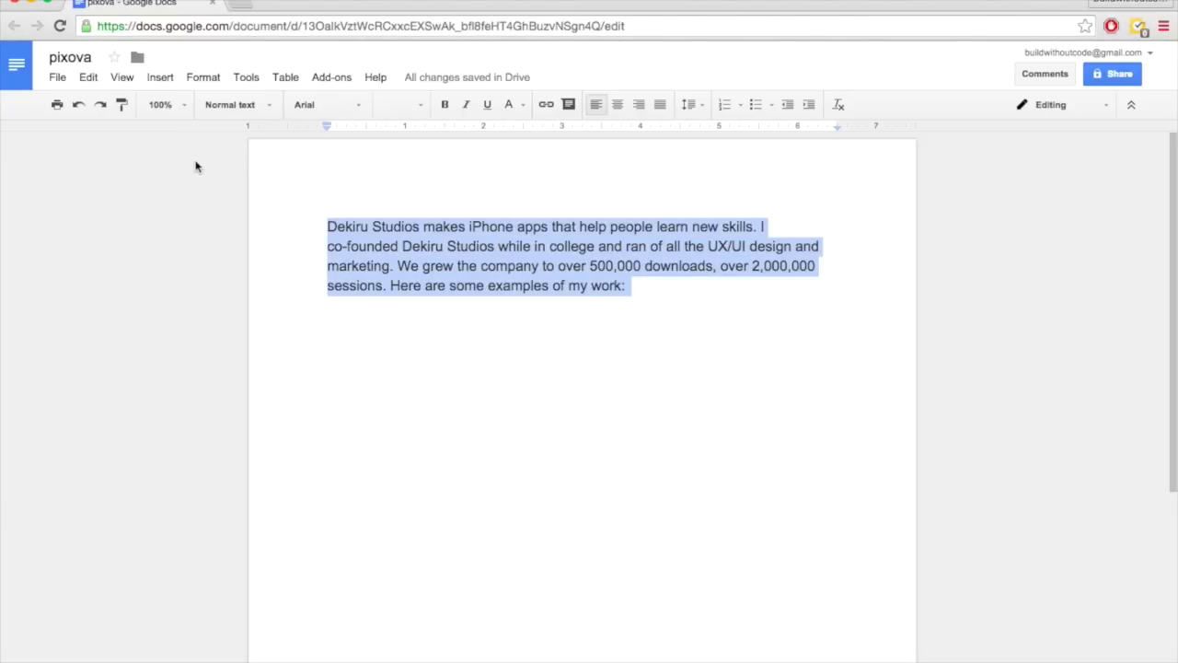
key("super+grave")
key("super+v")
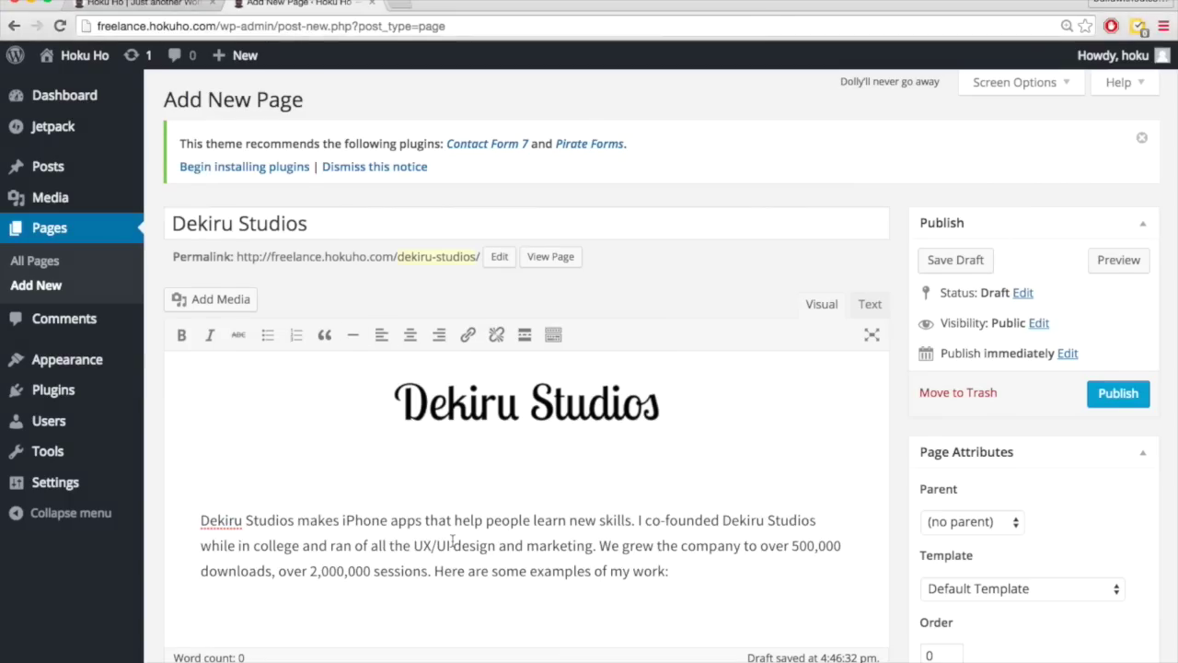
scroll(452, 542, "down", 2)
key("Return")
key("Return")
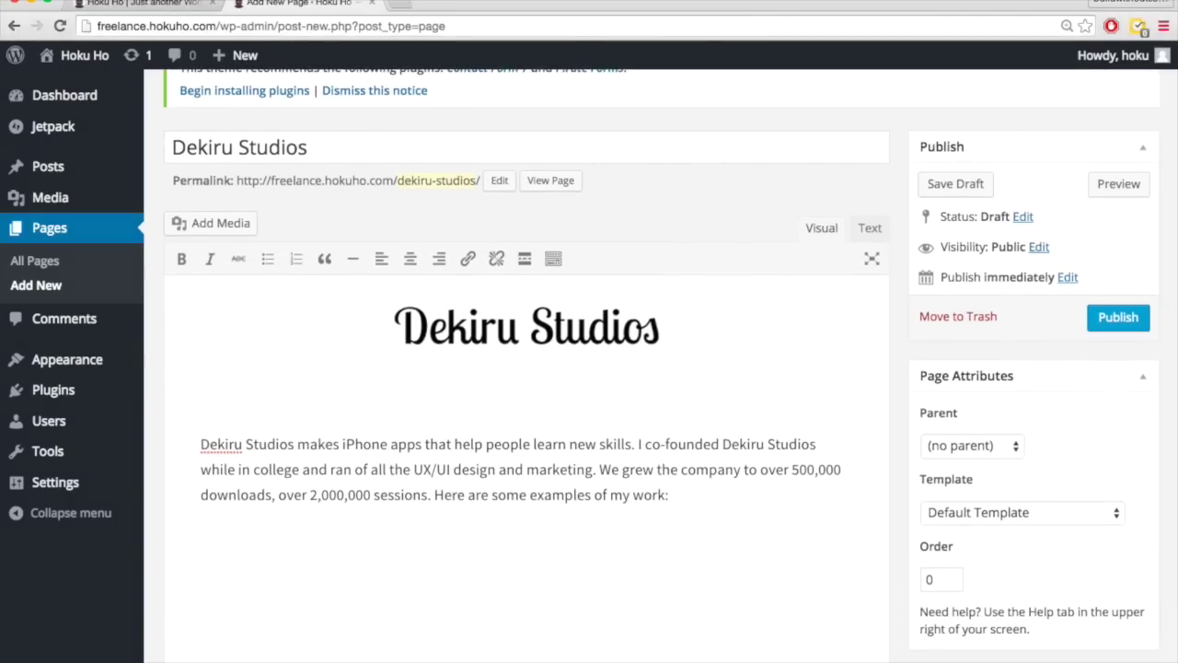
Start a Create Gallery file upload from the Add Media window.
scroll(452, 441, "down", 2)
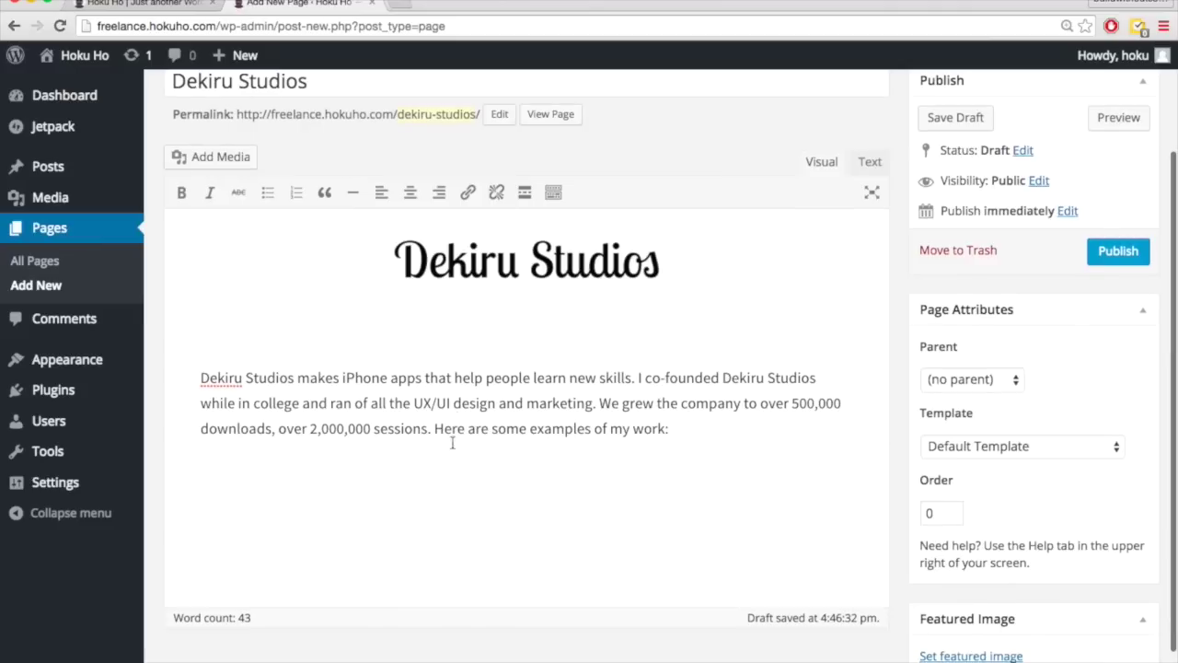
left_click(214, 159)
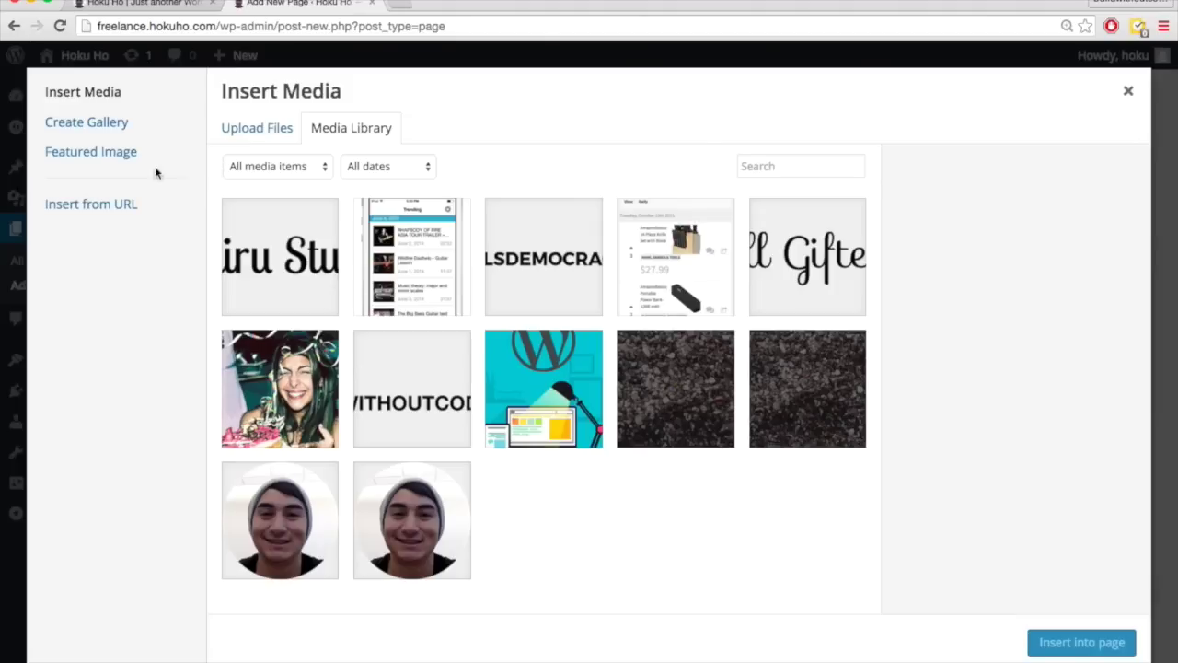
left_click(1128, 90)
left_click(221, 159)
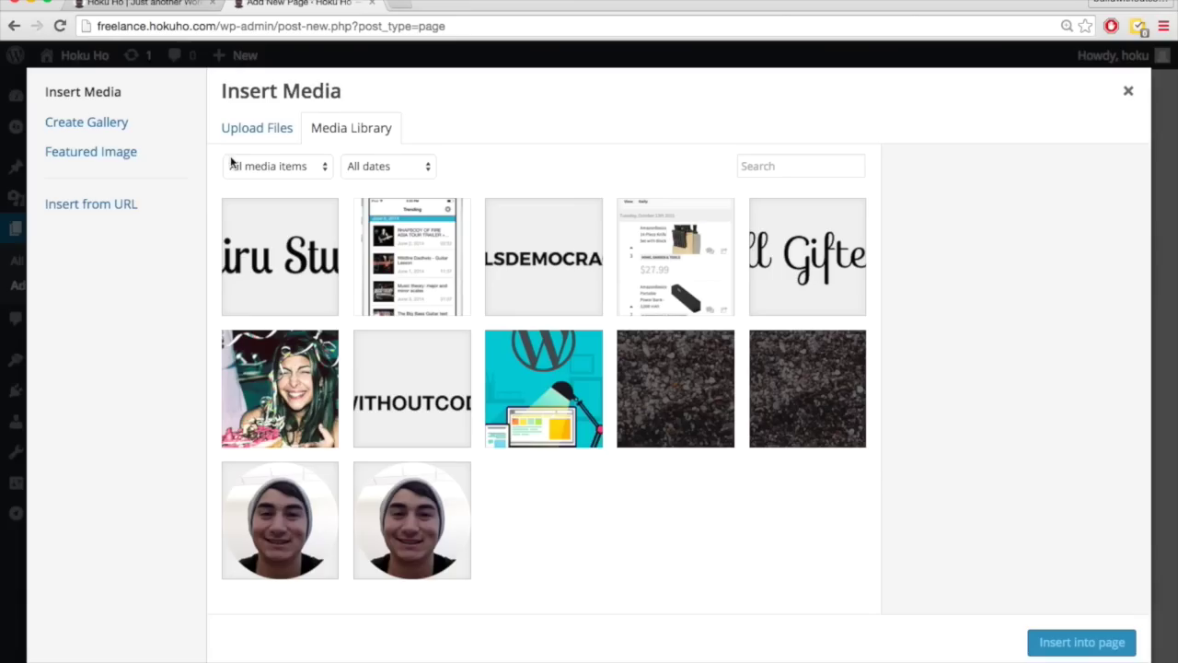
left_click(109, 127)
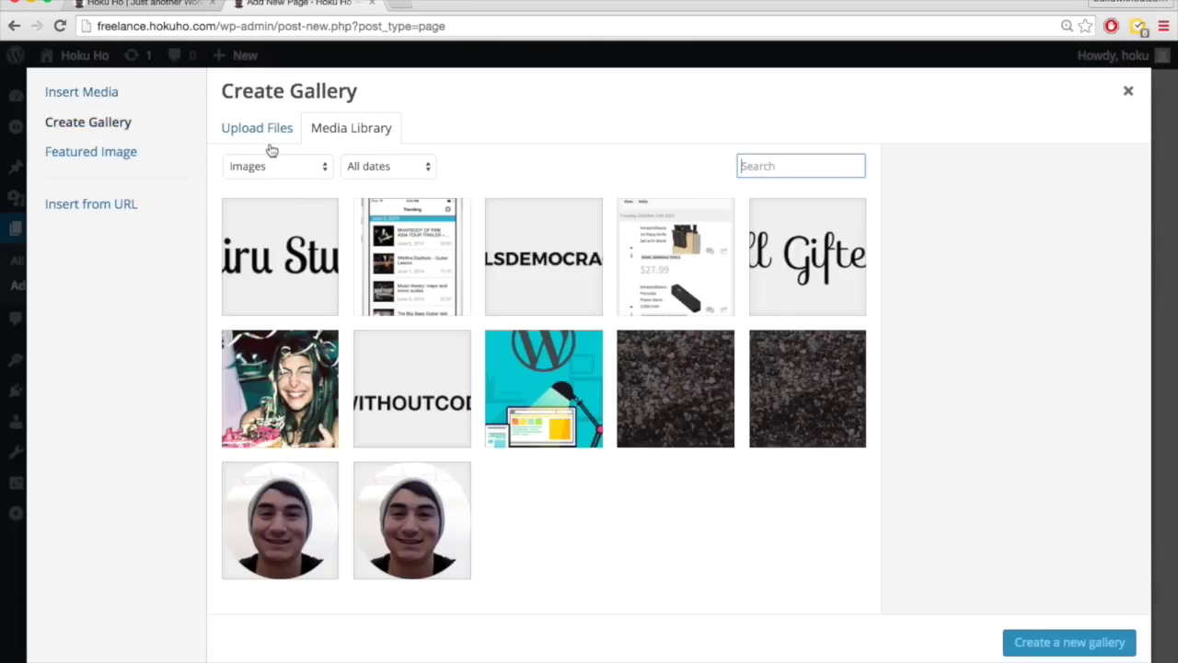
left_click(266, 138)
left_click(663, 394)
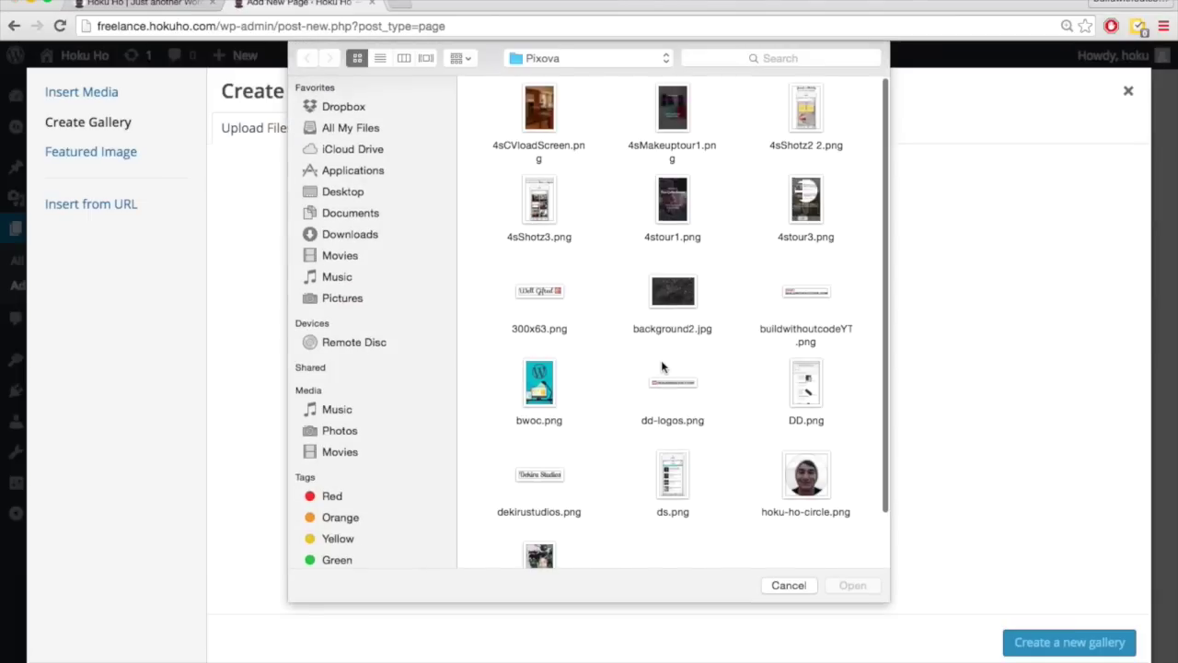
Upload 4sCVloadScreen, 4stour3, 4sMakeuptour1, 4sShotz2 2, 4stour1 and 4sShotz3 PNGs for the gallery.
scroll(662, 387, "down", 2)
scroll(663, 368, "down", 1)
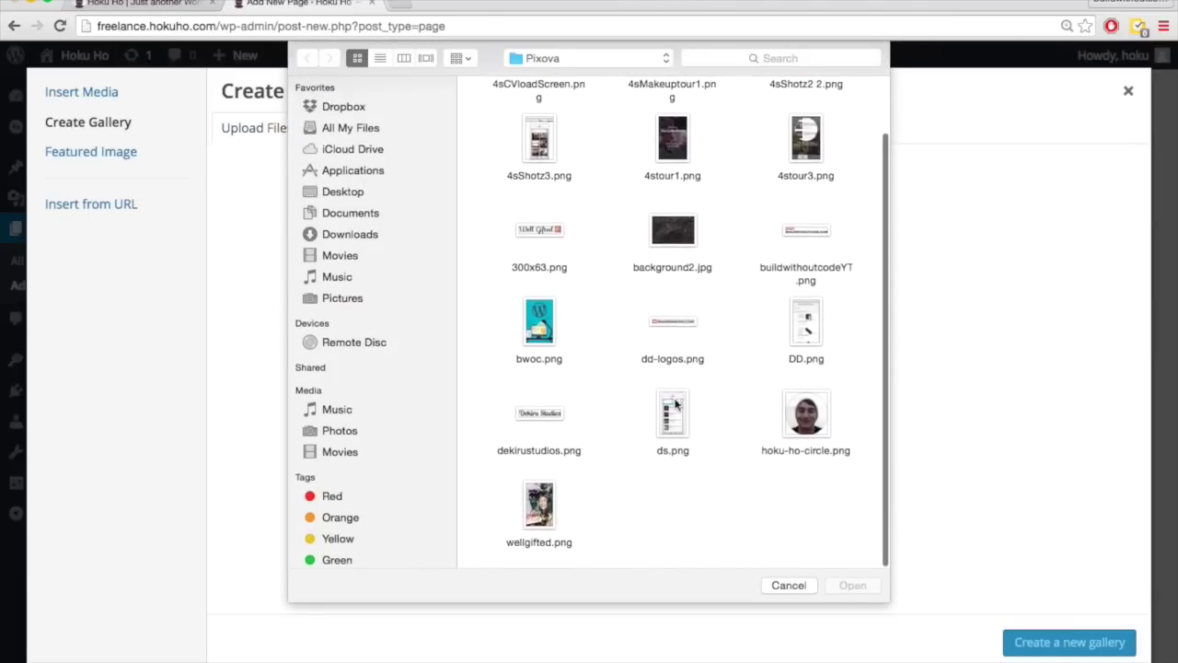
scroll(682, 394, "up", 2)
scroll(682, 394, "down", 2)
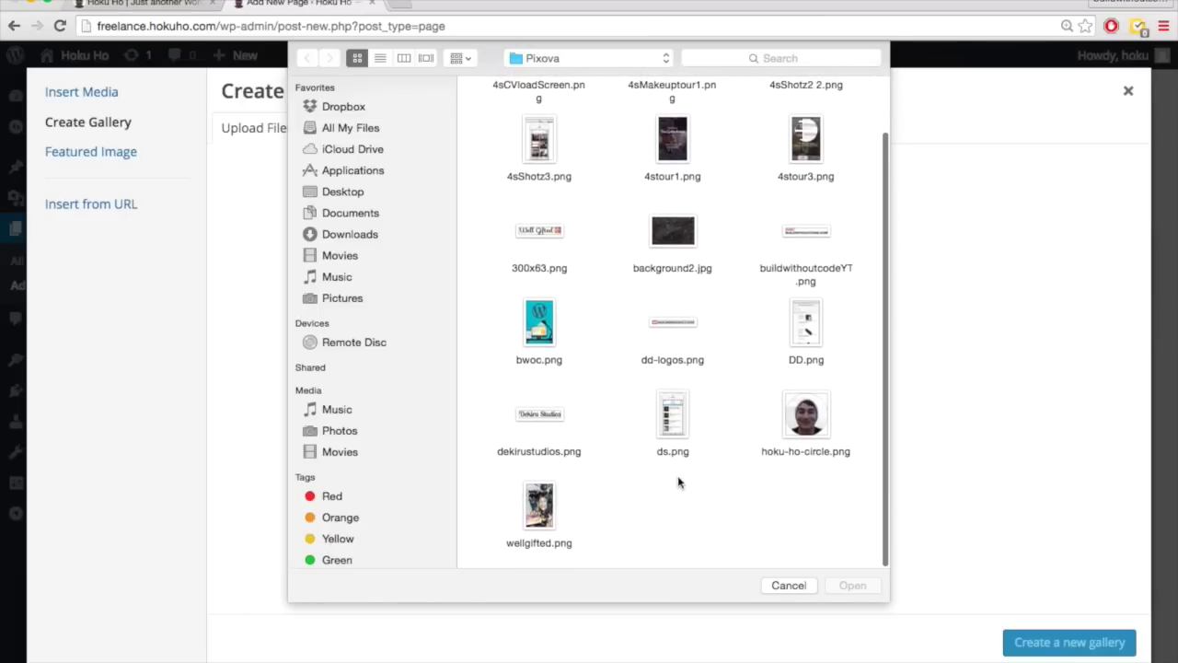
scroll(678, 479, "up", 3)
scroll(678, 481, "down", 1)
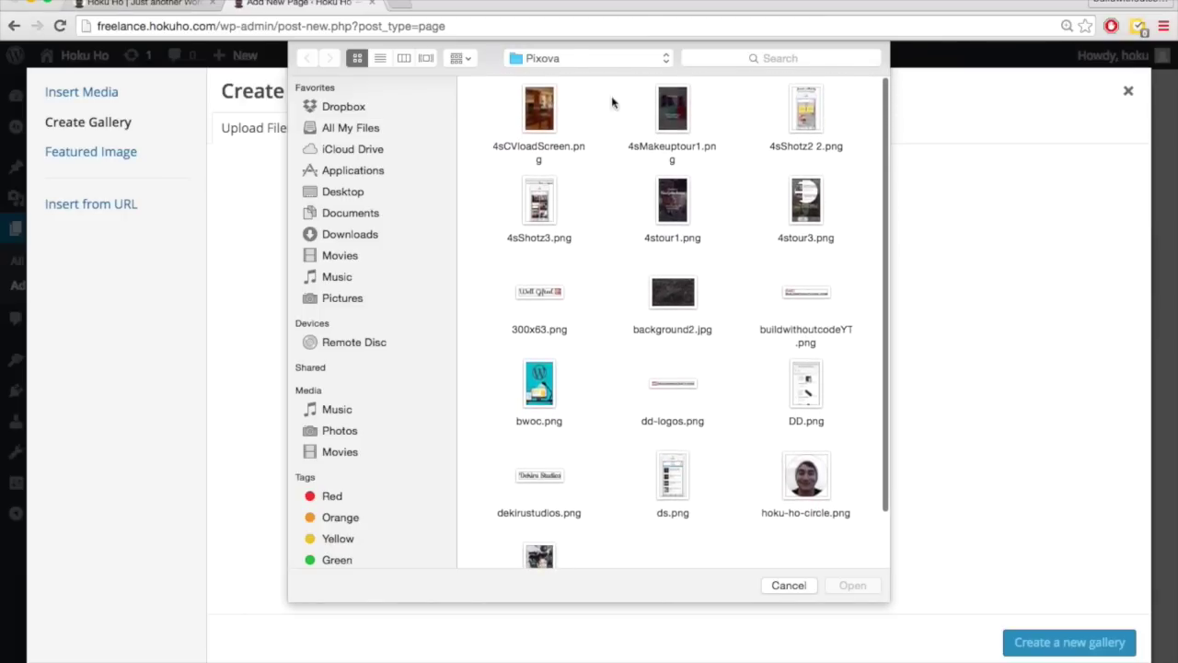
left_click(541, 114)
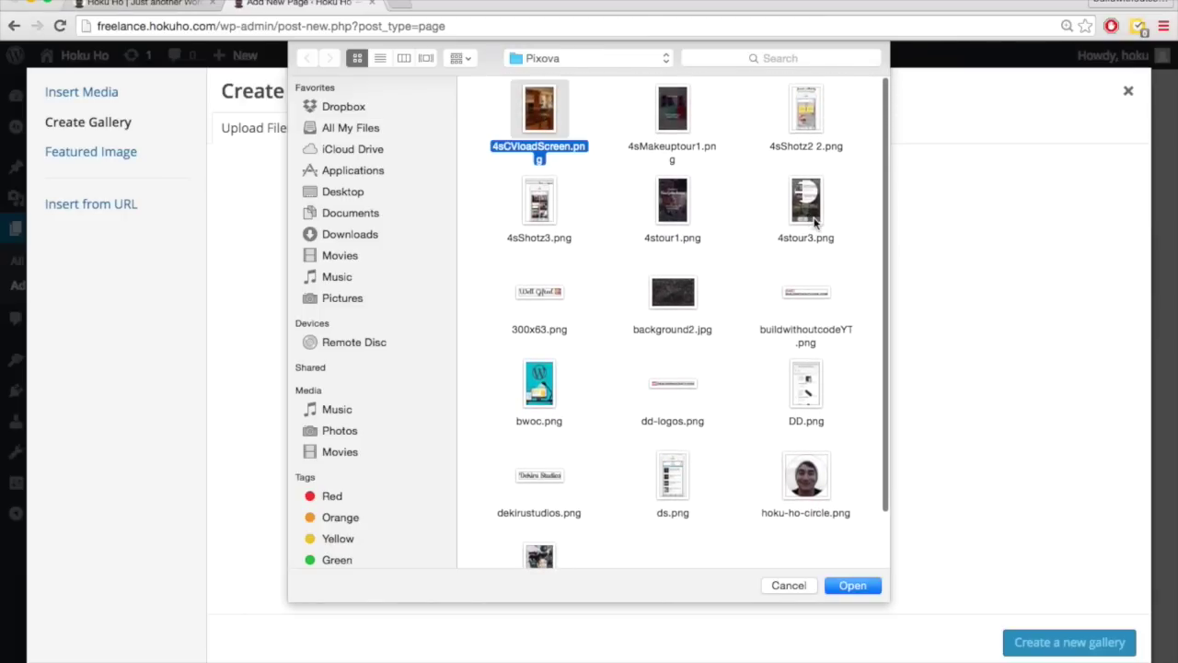
left_click(814, 221, "super")
left_click(671, 111, "super")
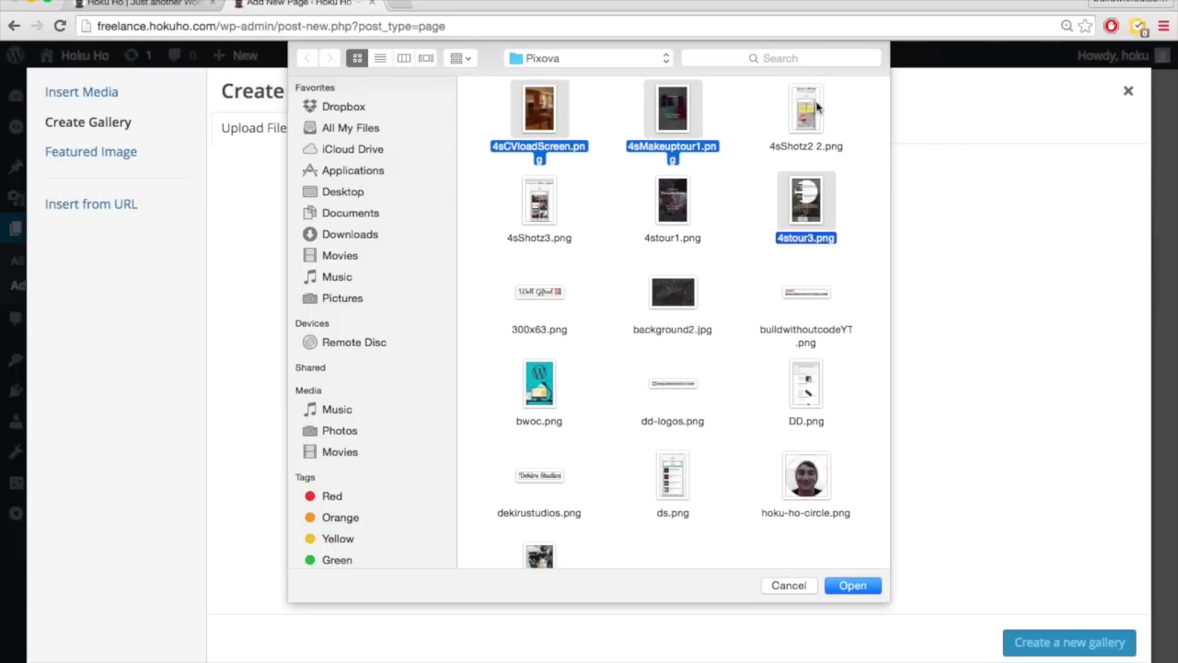
left_click(810, 110, "super")
left_click(670, 203, "super")
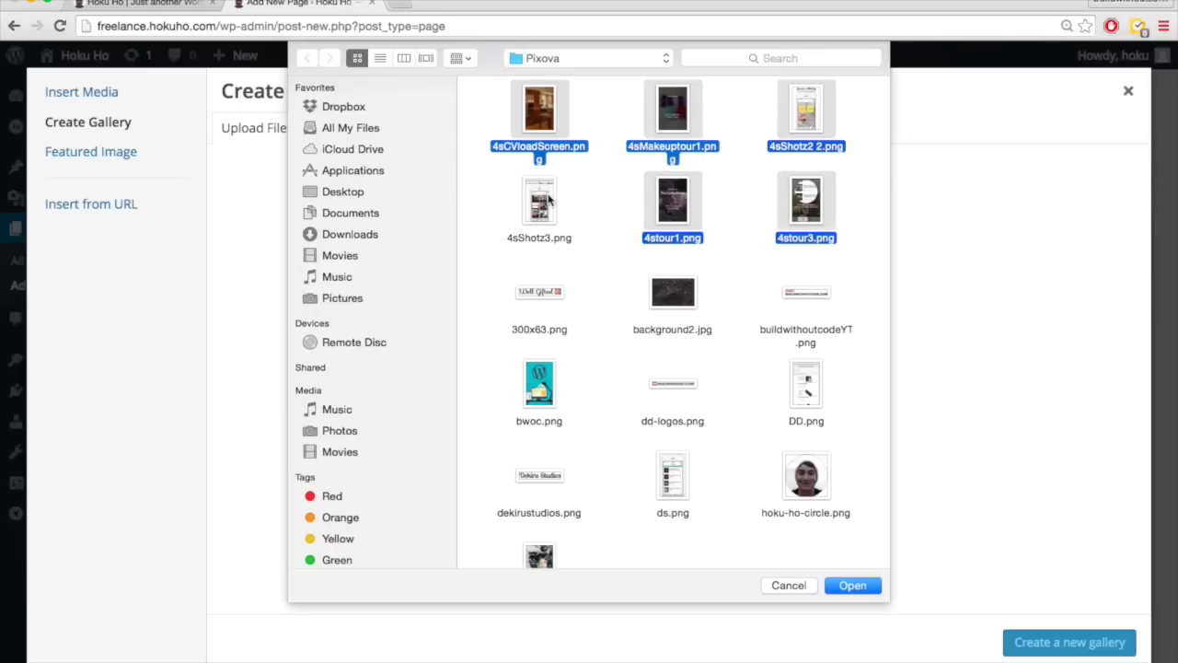
left_click(550, 199, "super")
left_click(869, 589)
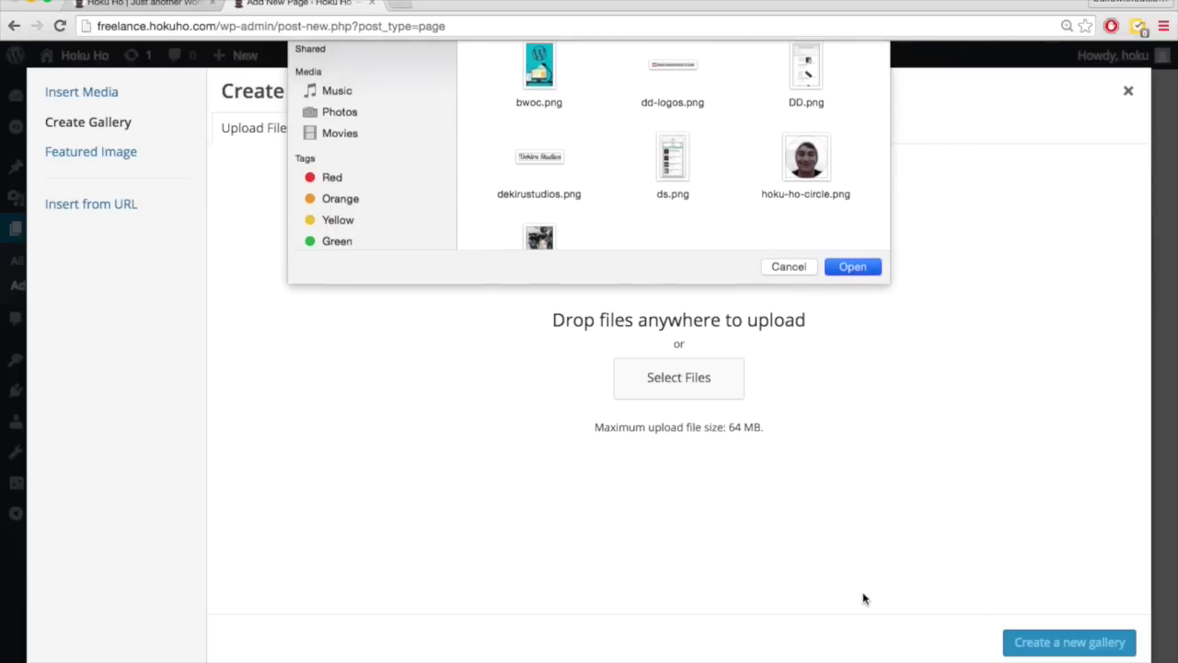
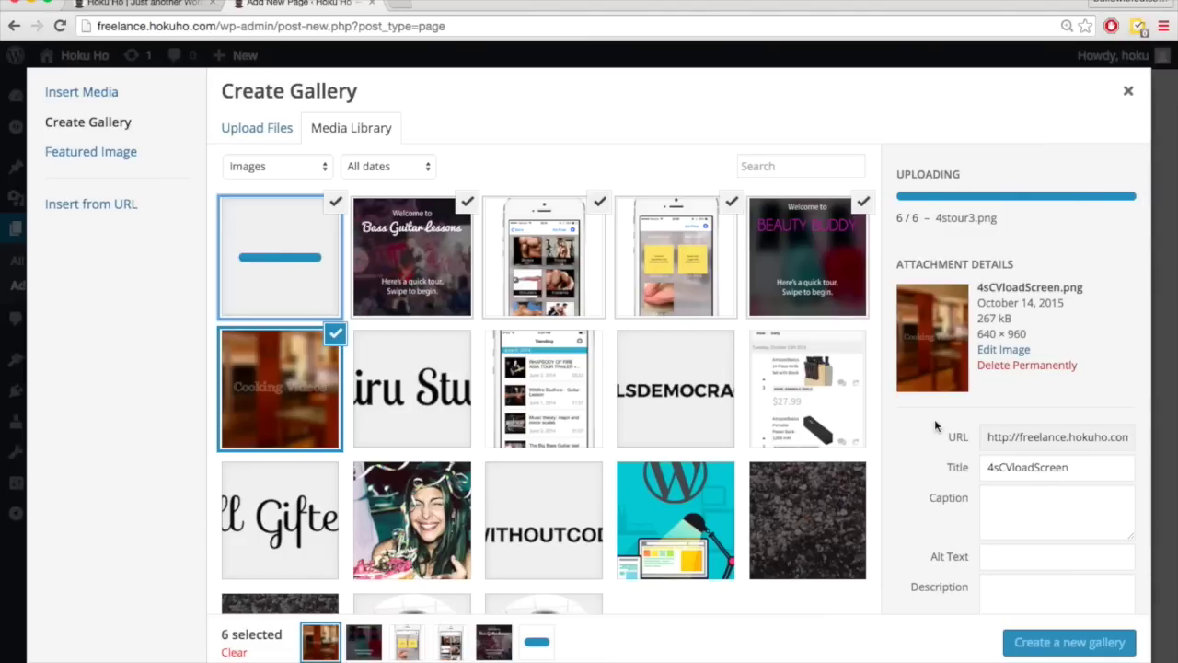
Insert the six screenshots as a gallery with 6 columns, Medium size and random order.
left_click(1037, 651)
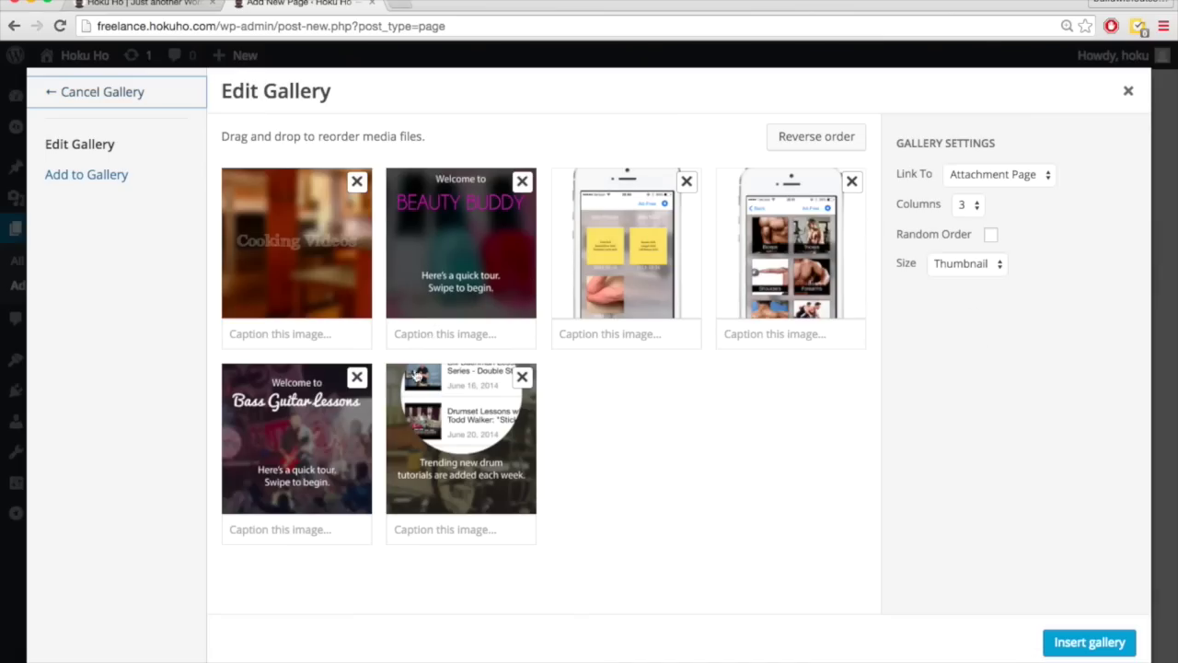
left_click(977, 207)
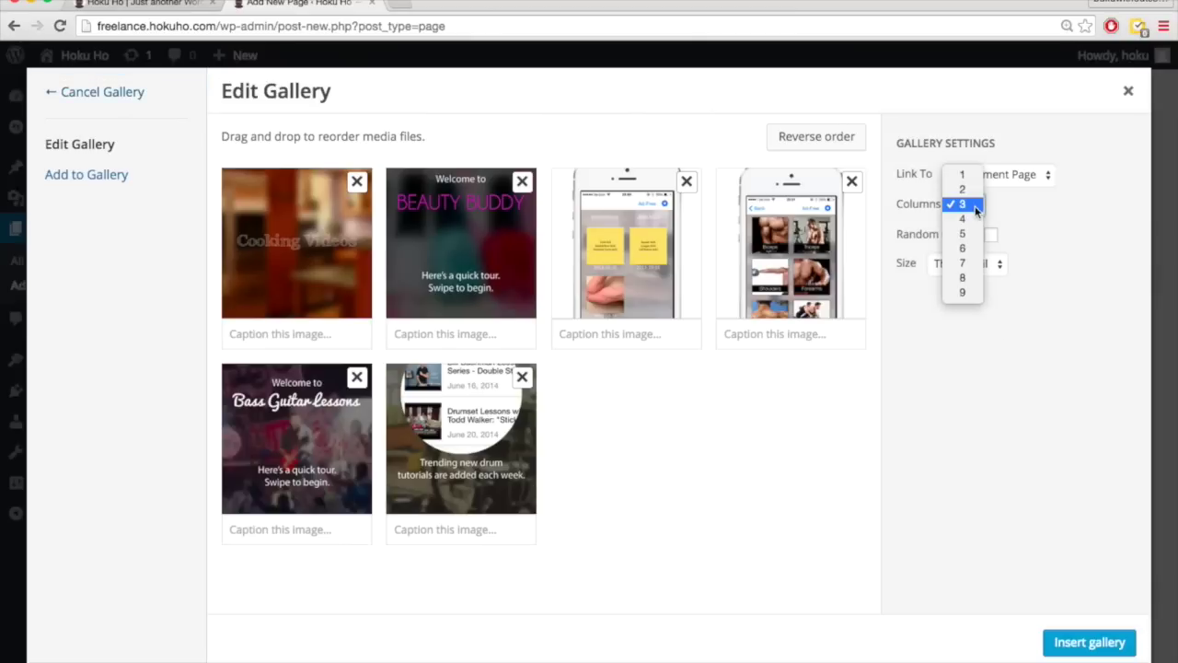
left_click(973, 250)
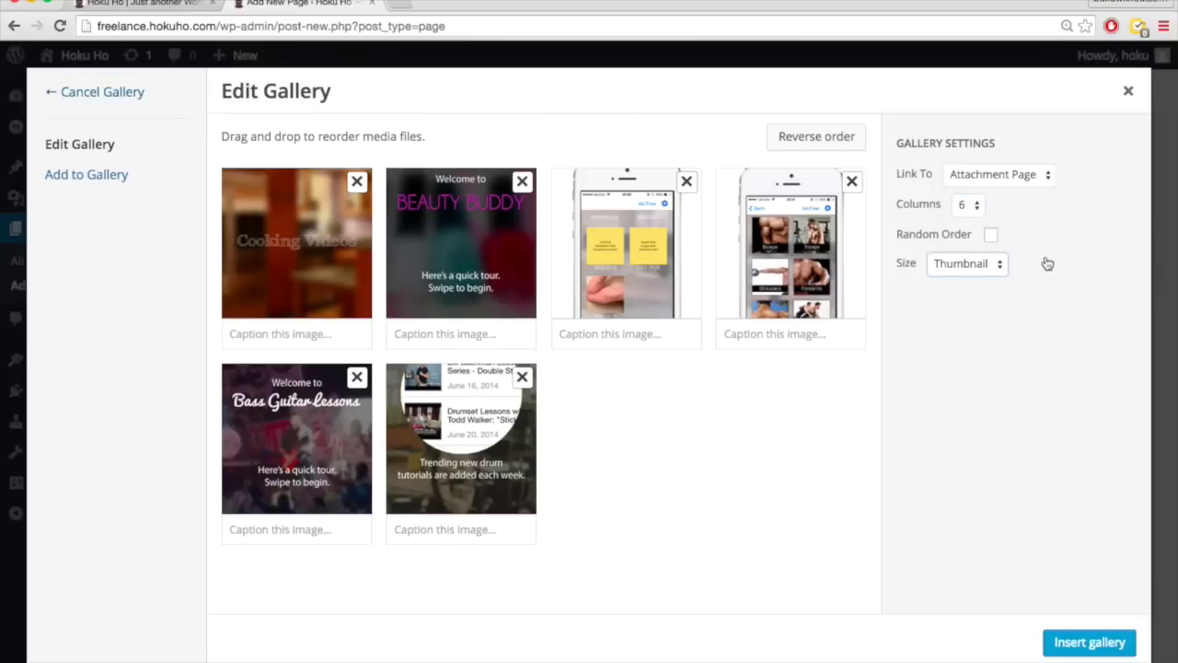
left_click(976, 263)
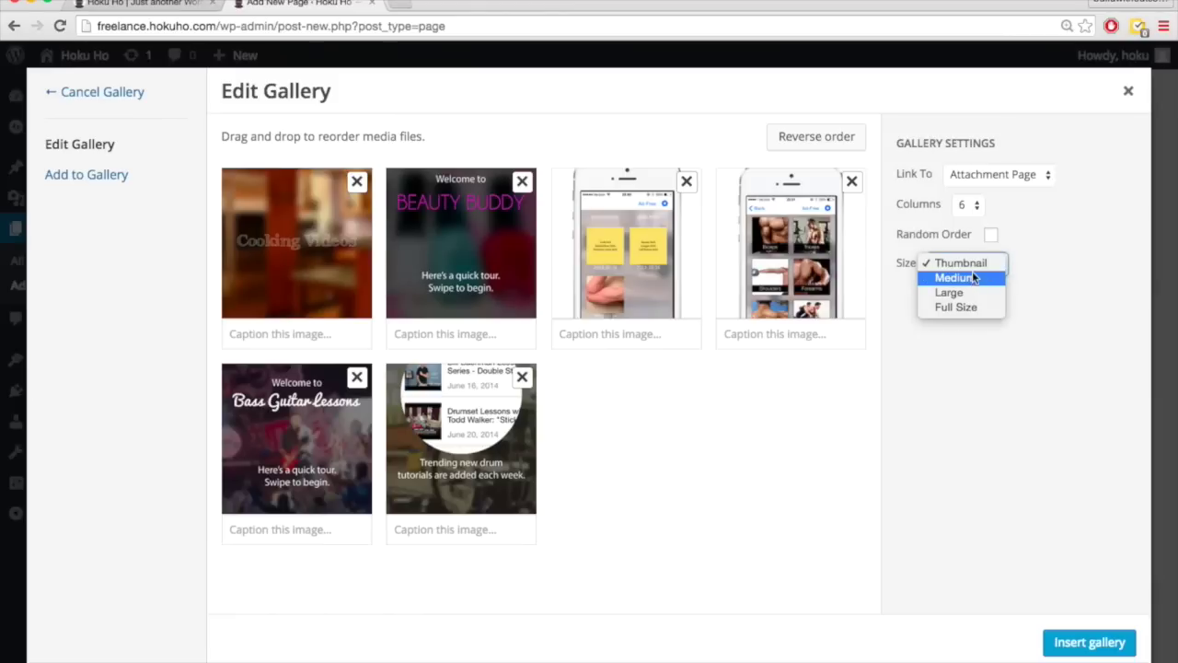
left_click(973, 274)
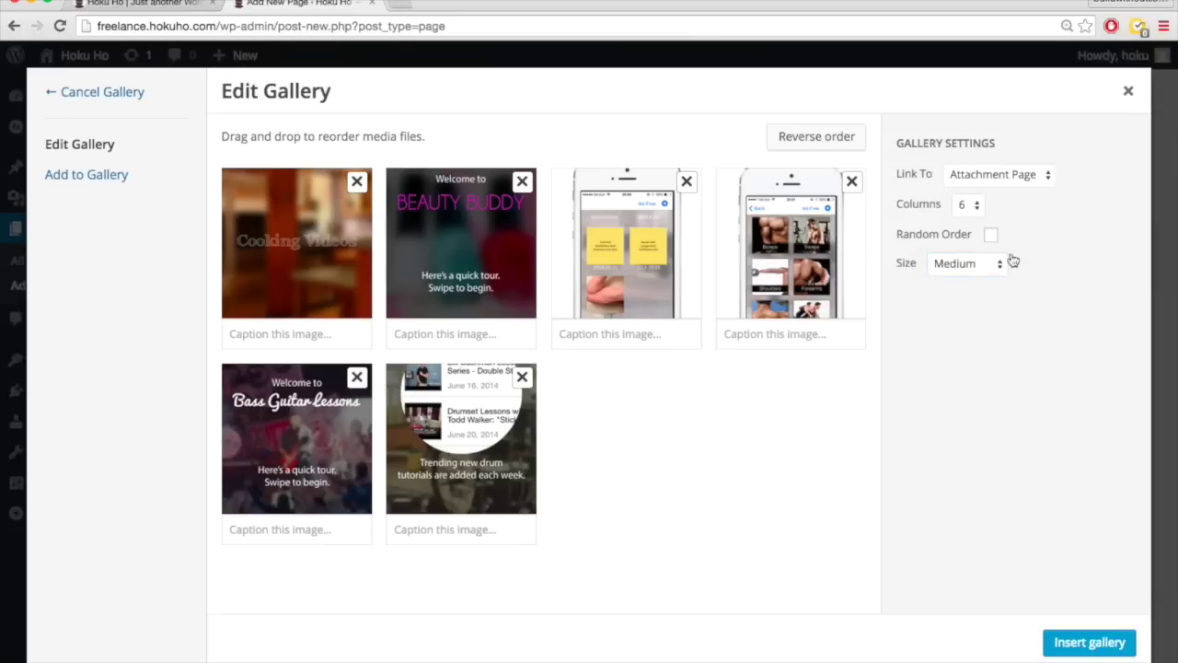
key("Tab")
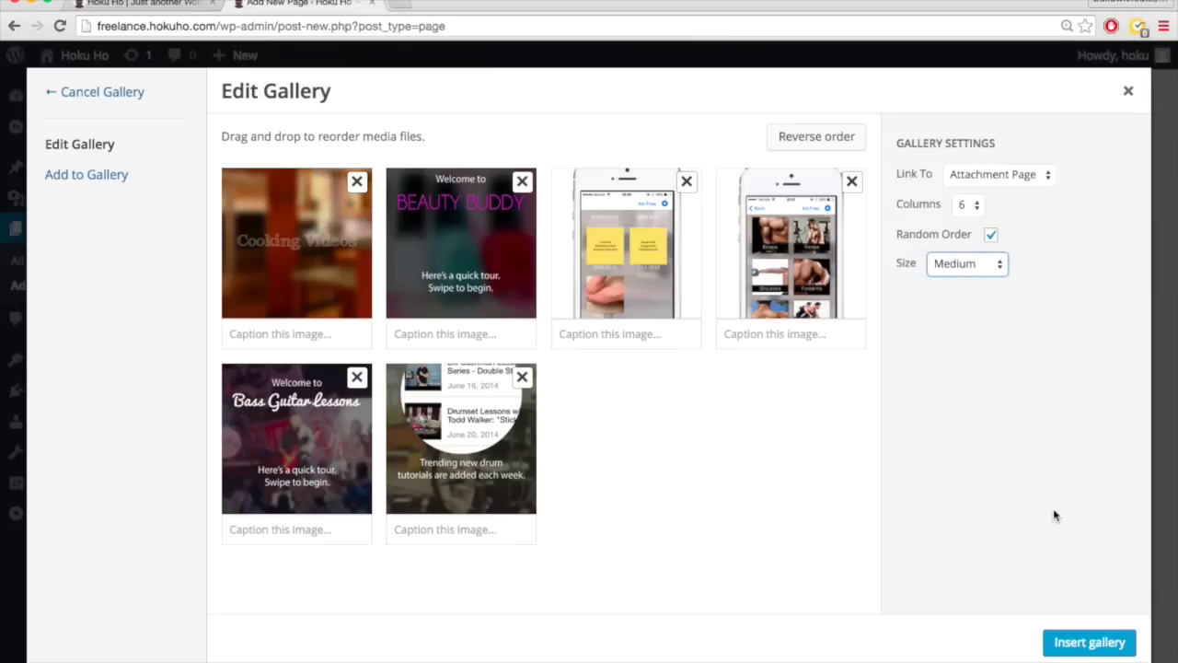
left_click(1066, 644)
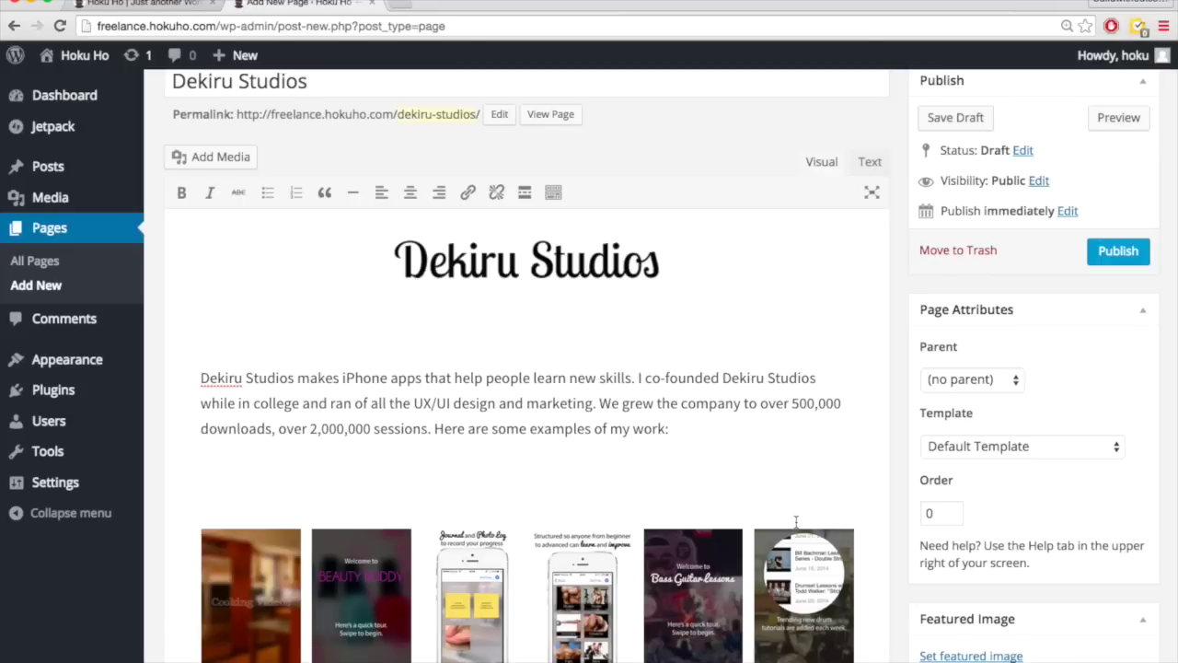
scroll(911, 325, "up", 1)
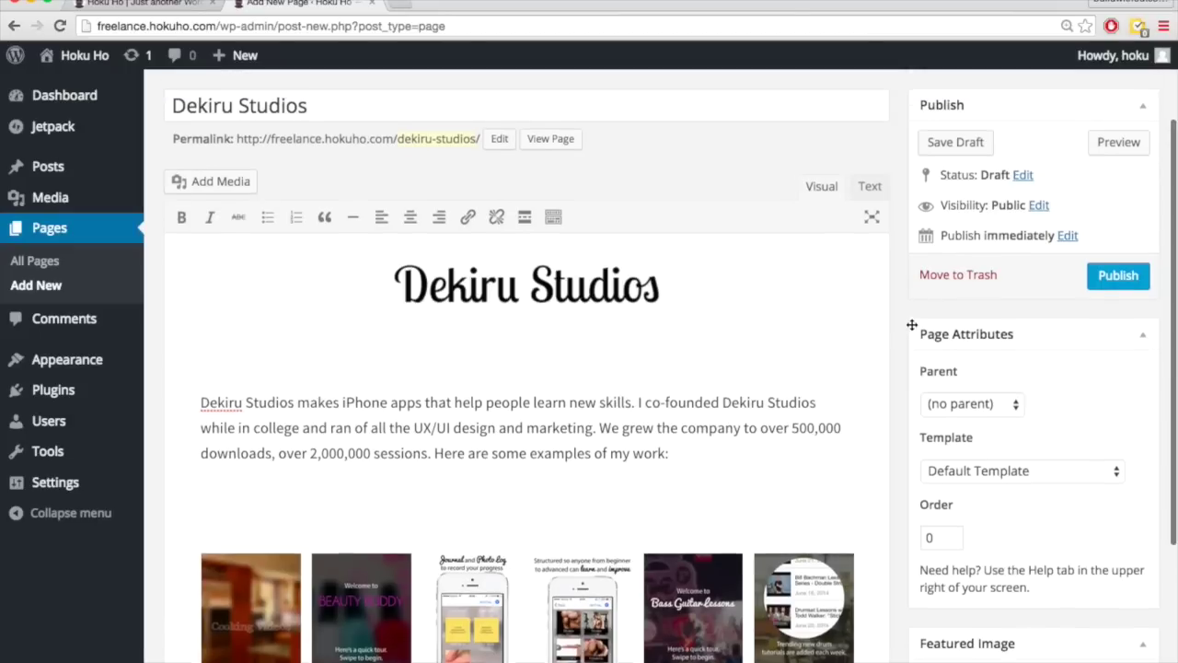
left_click(1120, 164)
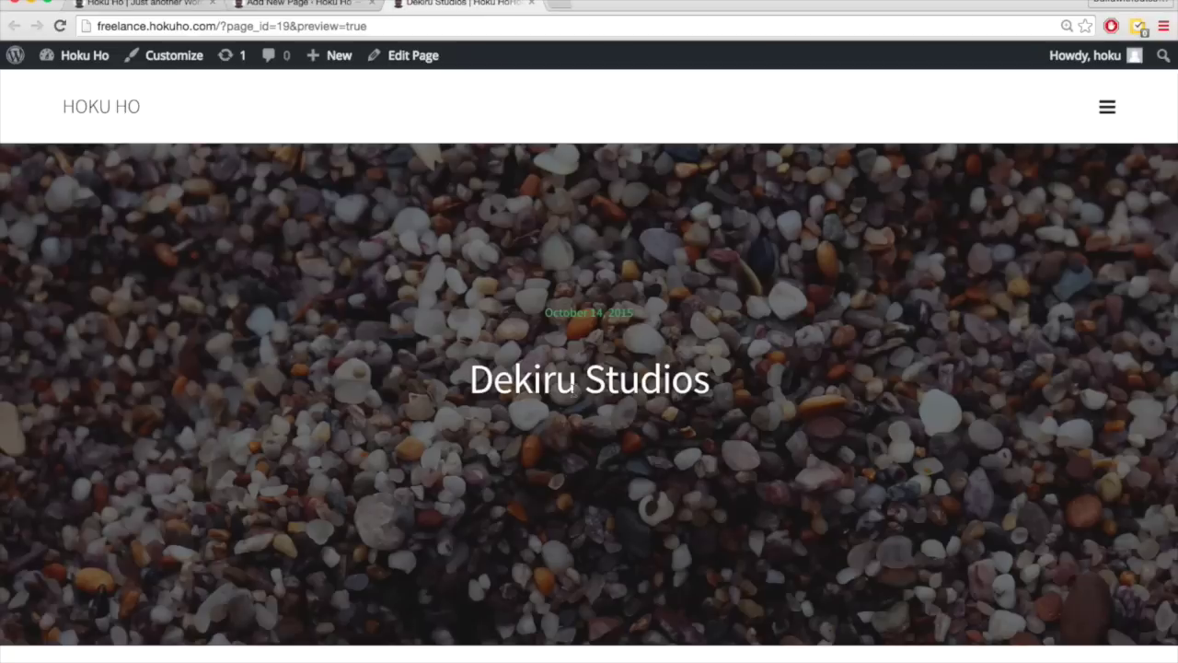
scroll(574, 395, "down", 8)
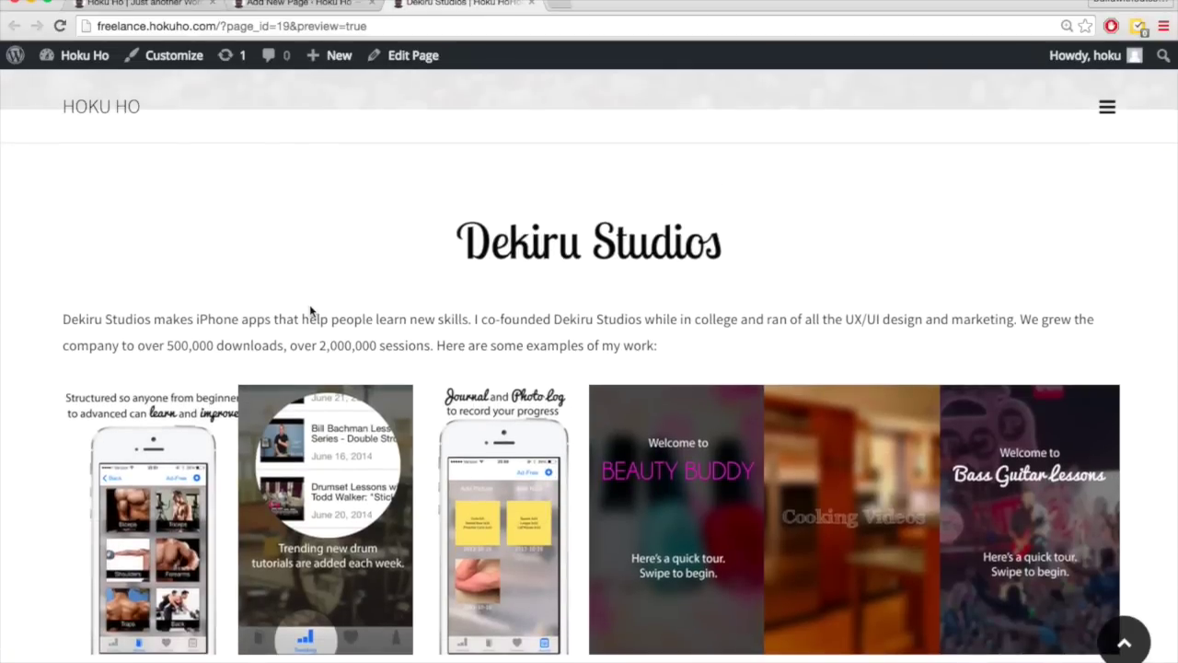
scroll(310, 311, "down", 1)
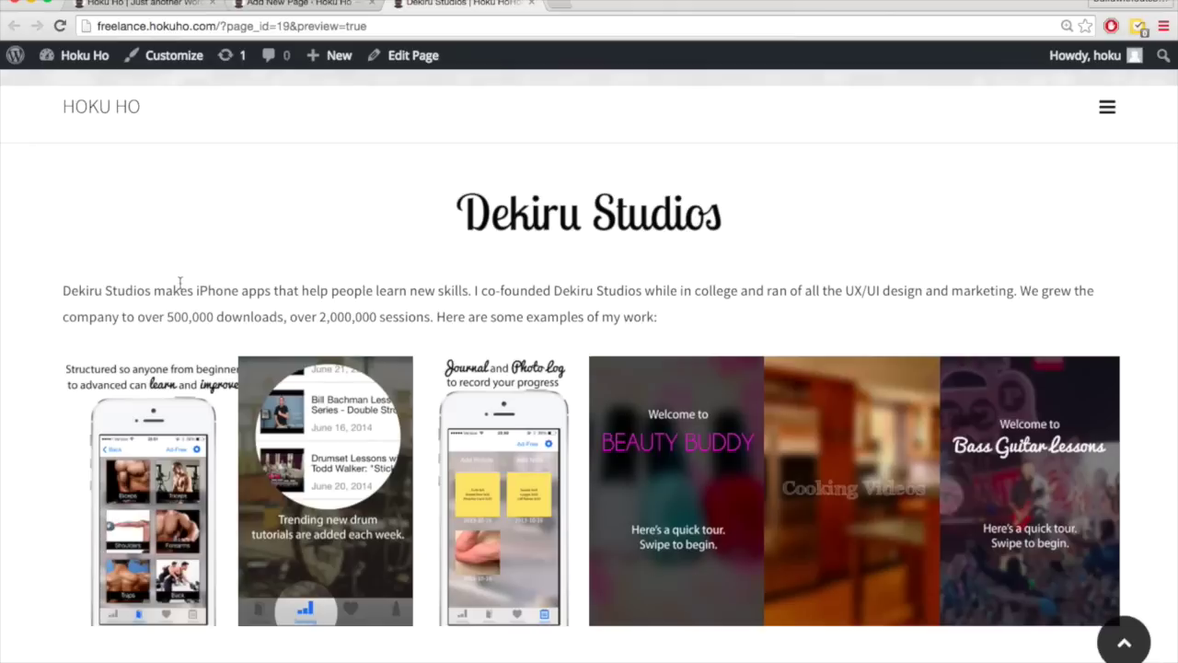
triple_click(214, 281)
left_click(214, 281)
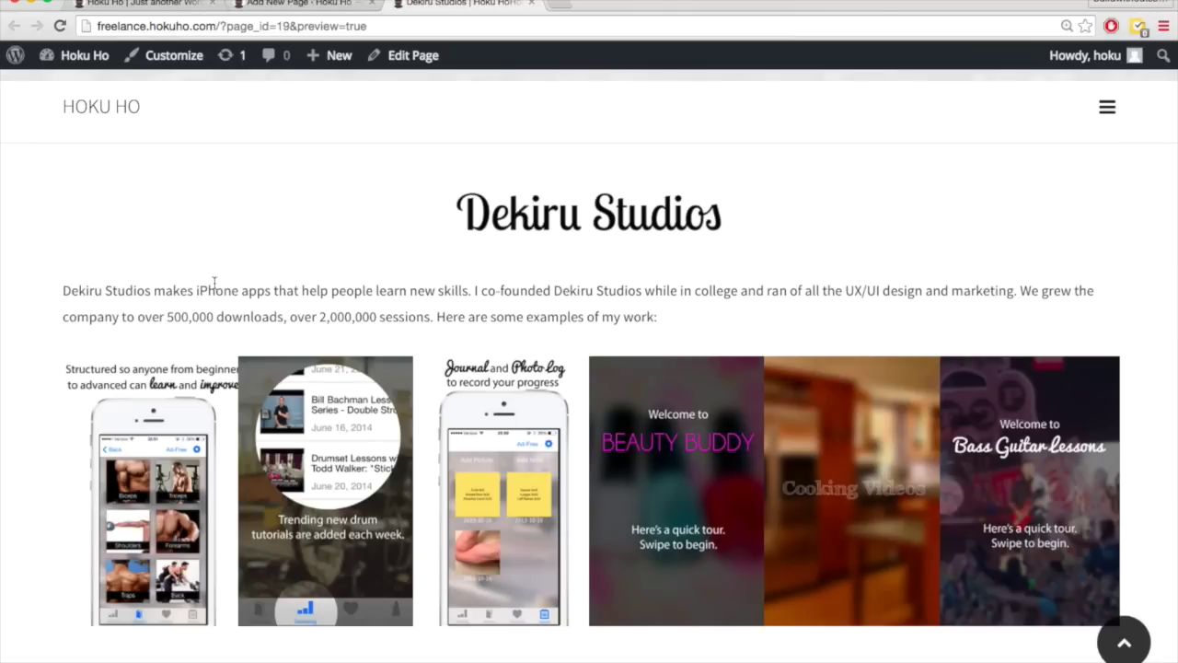
scroll(154, 312, "down", 3)
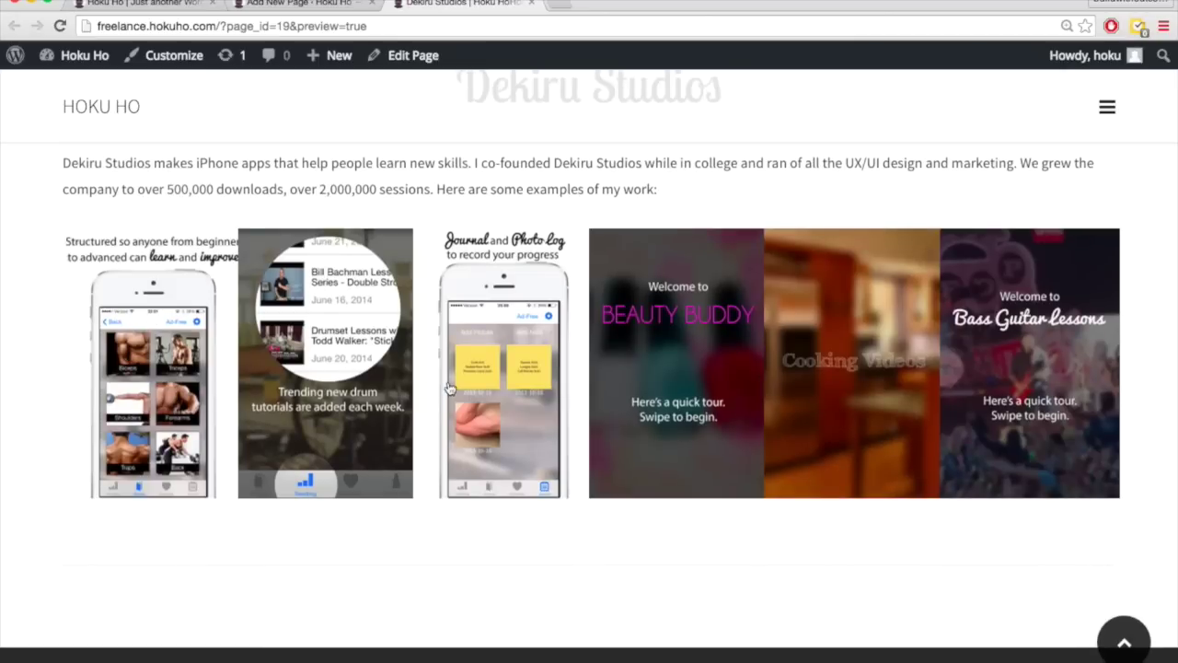
scroll(1021, 486, "up", 4)
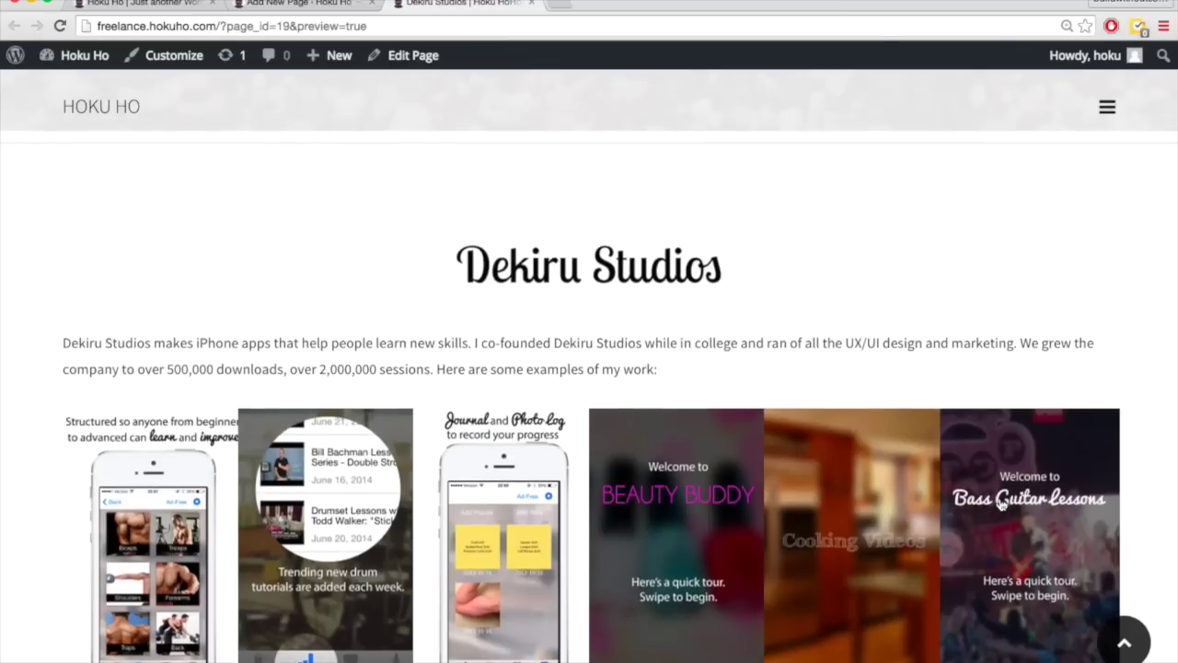
scroll(1001, 505, "up", 2)
scroll(1001, 505, "up", 5)
scroll(1002, 504, "down", 10)
scroll(1002, 504, "up", 9)
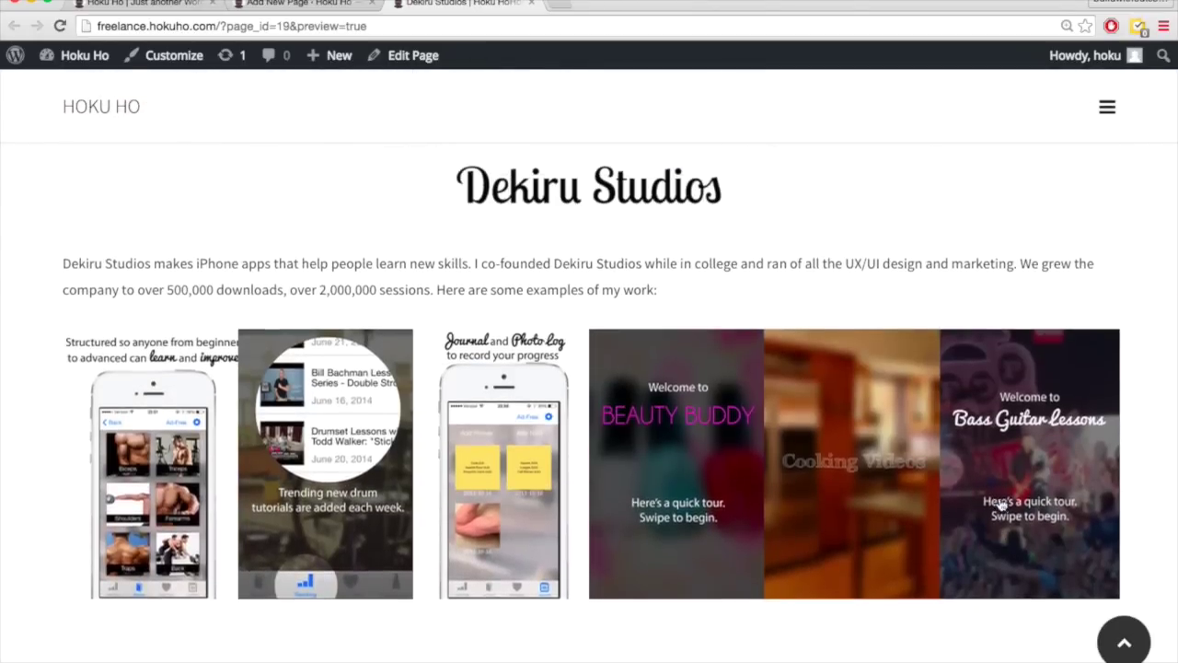
scroll(1001, 503, "down", 1)
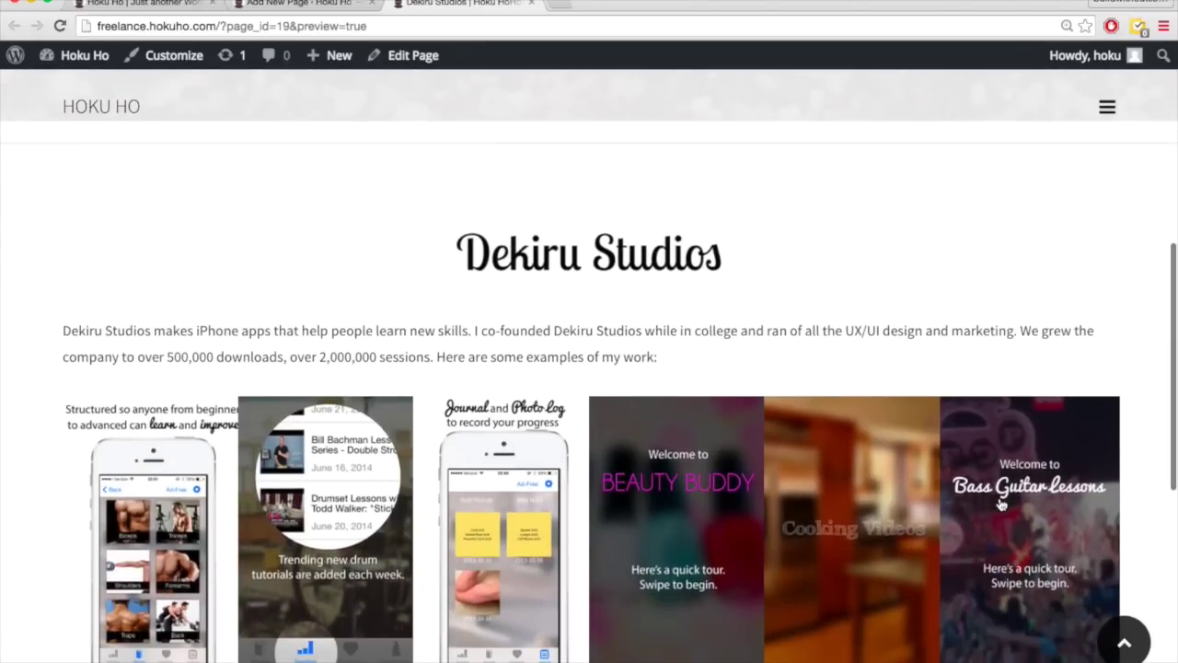
key("ctrl+w")
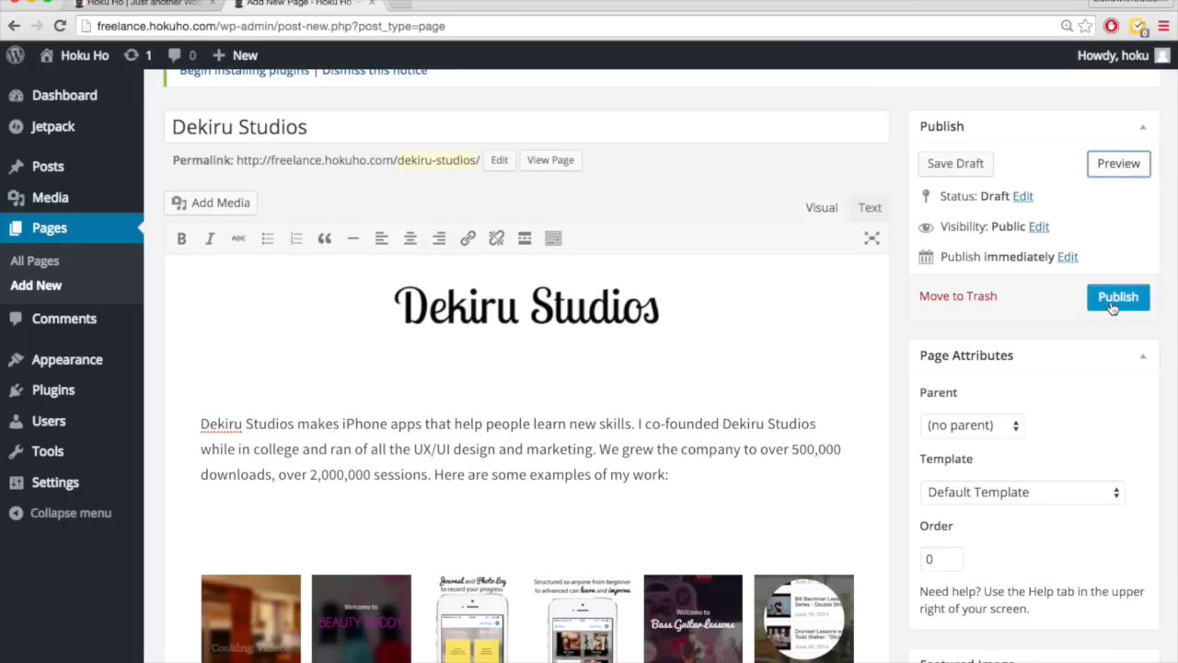
Publish the Dekiru Studios page, view it live and select its /dekiru-studios/ address.
left_click(1113, 303)
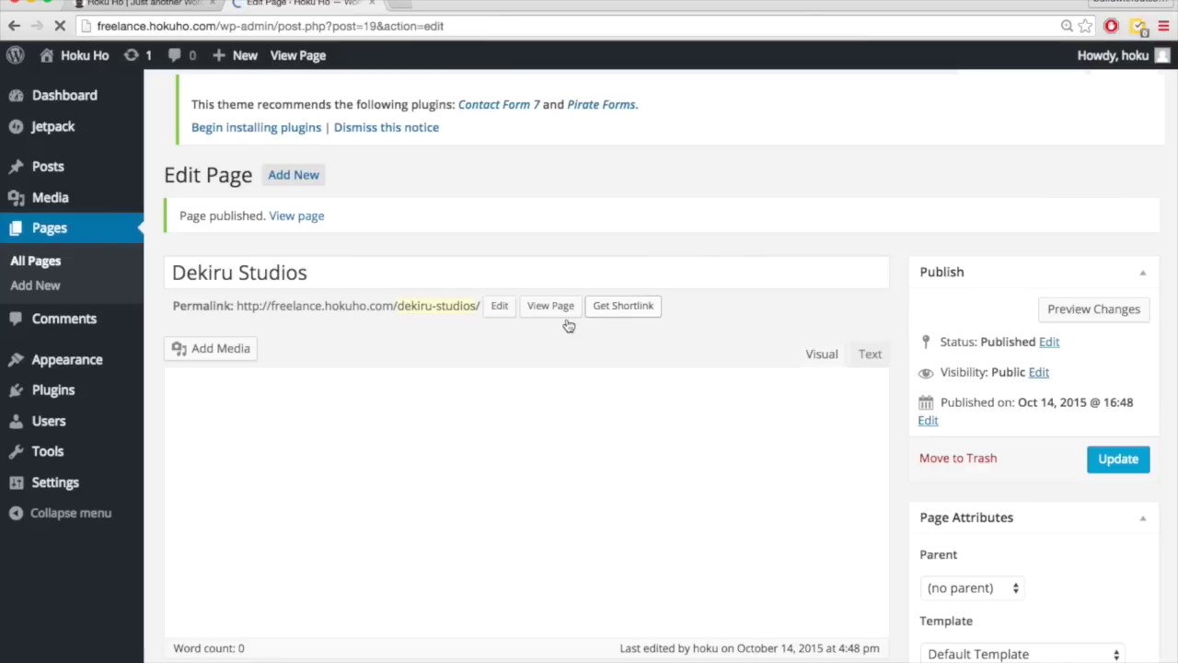
left_click(545, 313)
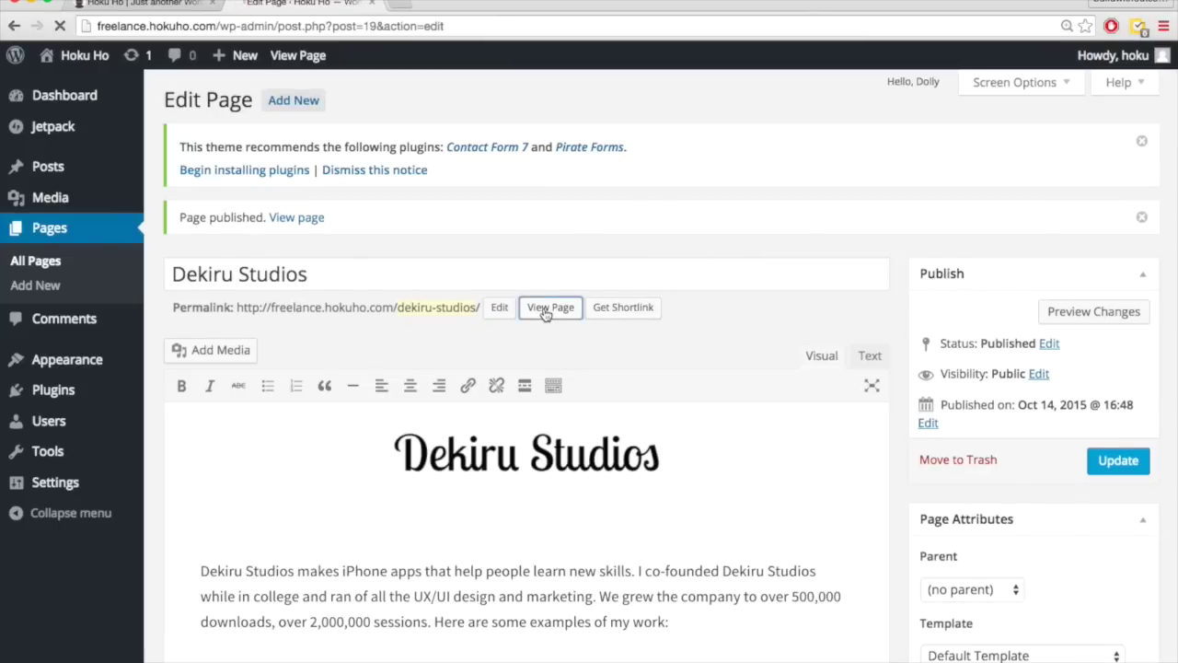
scroll(419, 385, "down", 10)
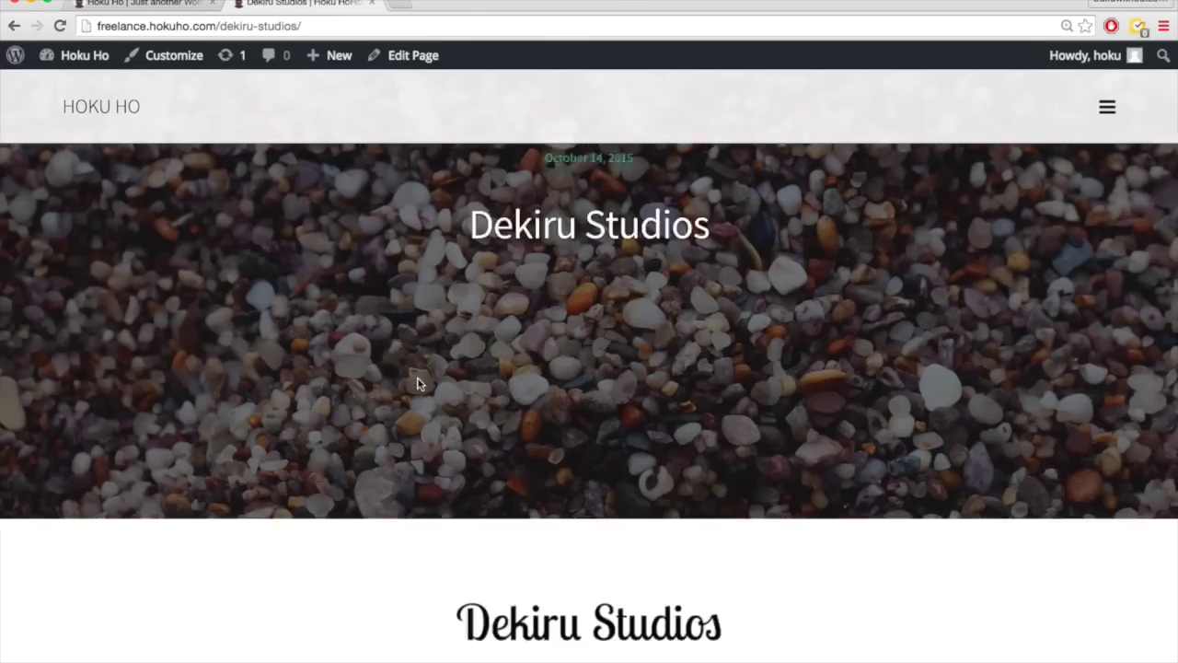
scroll(419, 385, "up", 2)
scroll(418, 385, "up", 5)
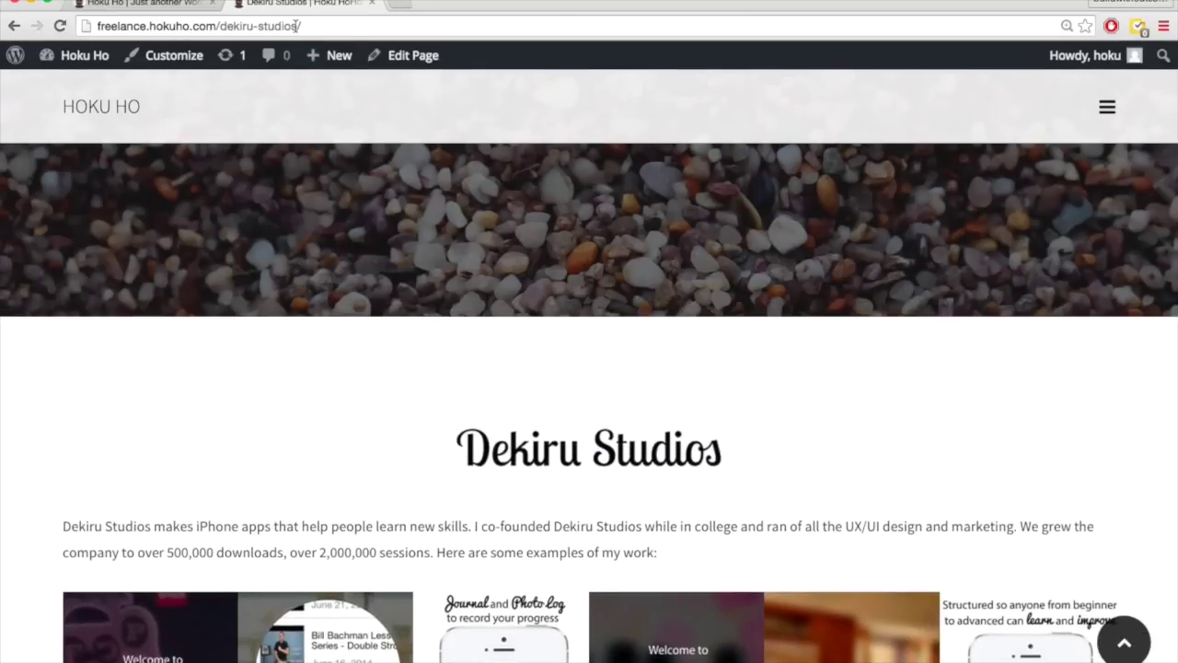
left_click(296, 25)
key("super+c")
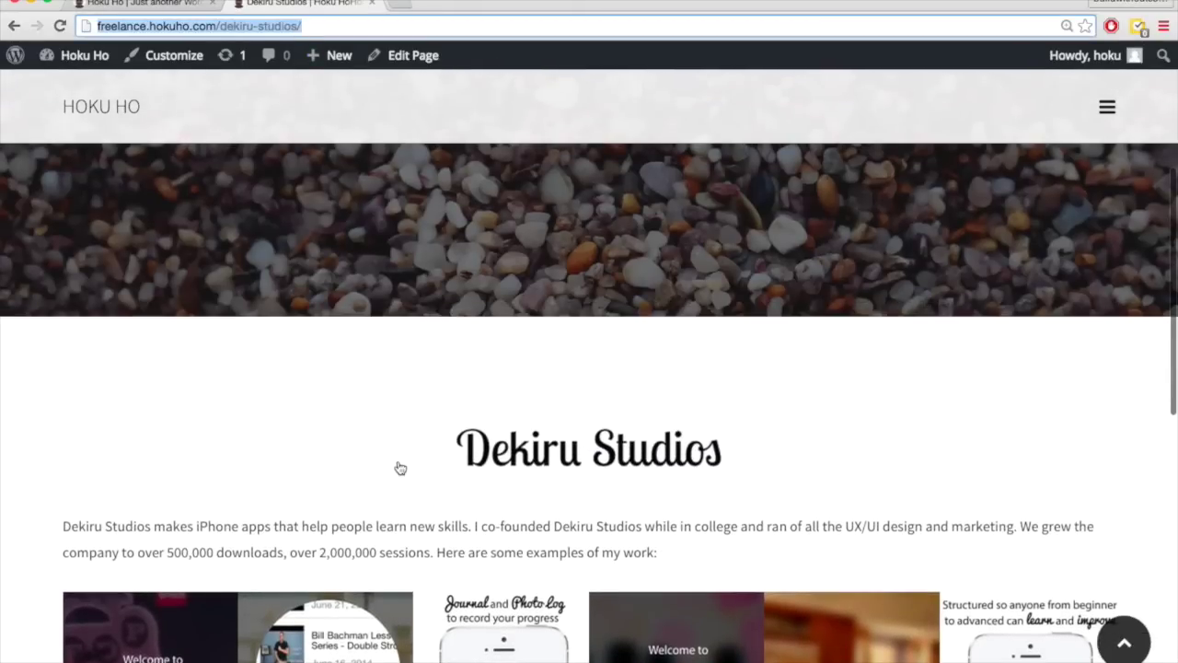
scroll(400, 469, "down", 1)
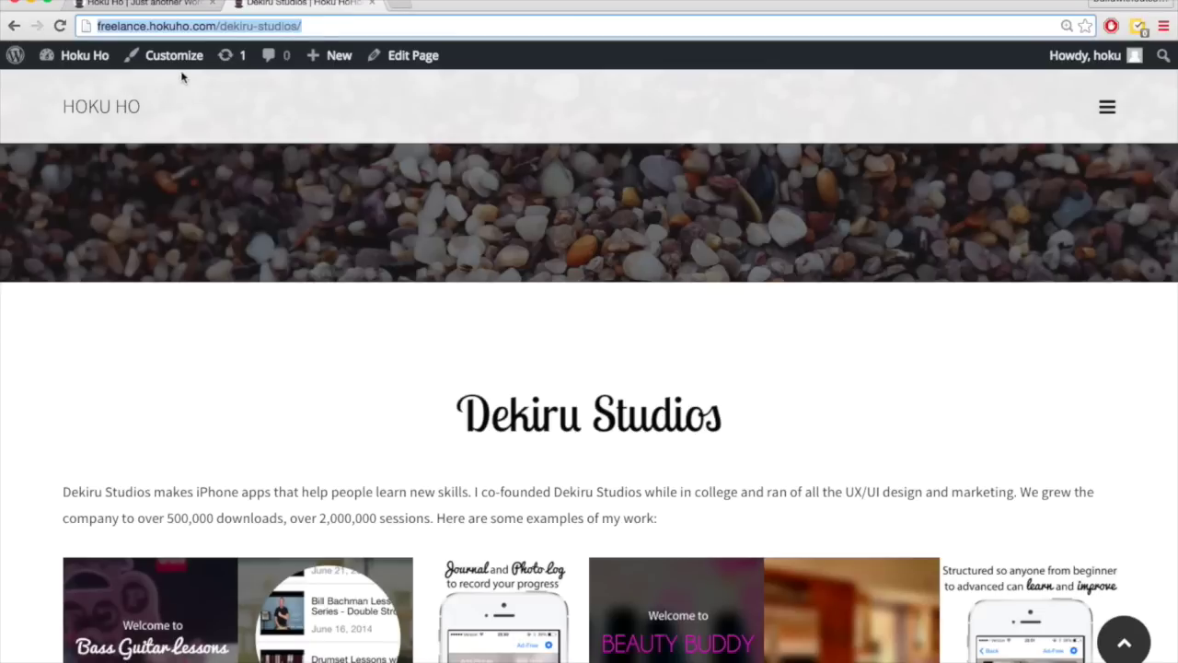
In the Customizer, point Recent Works Project #2's link to the Dekiru Studios page address.
left_click(178, 66)
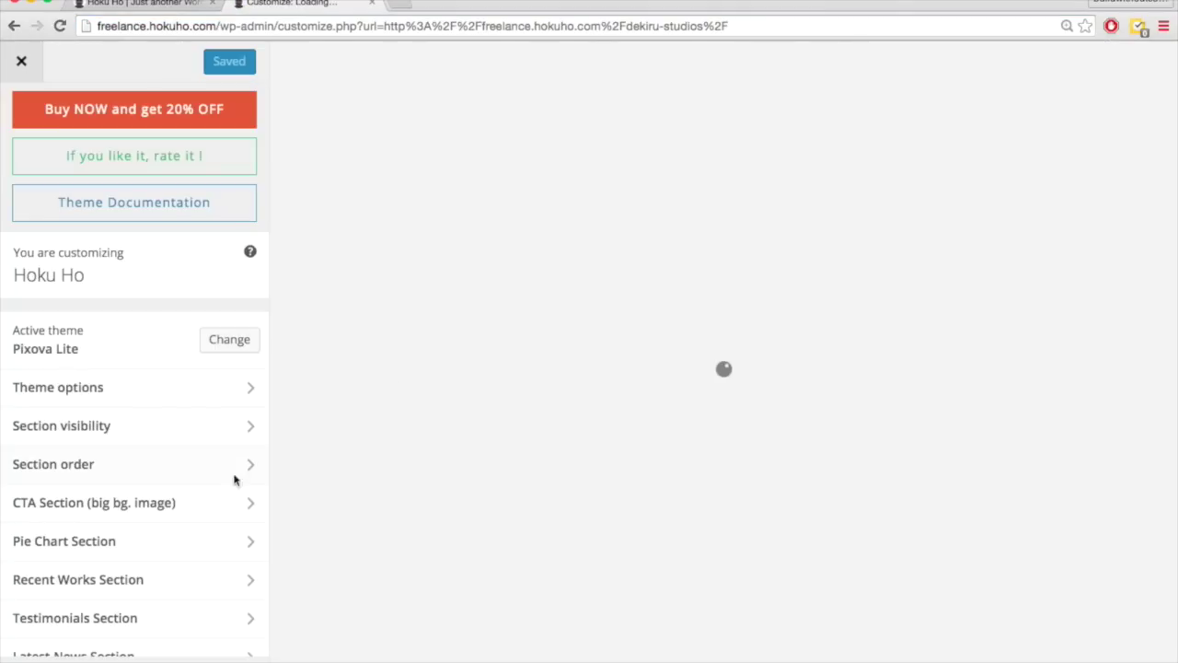
scroll(179, 527, "down", 2)
scroll(183, 528, "down", 1)
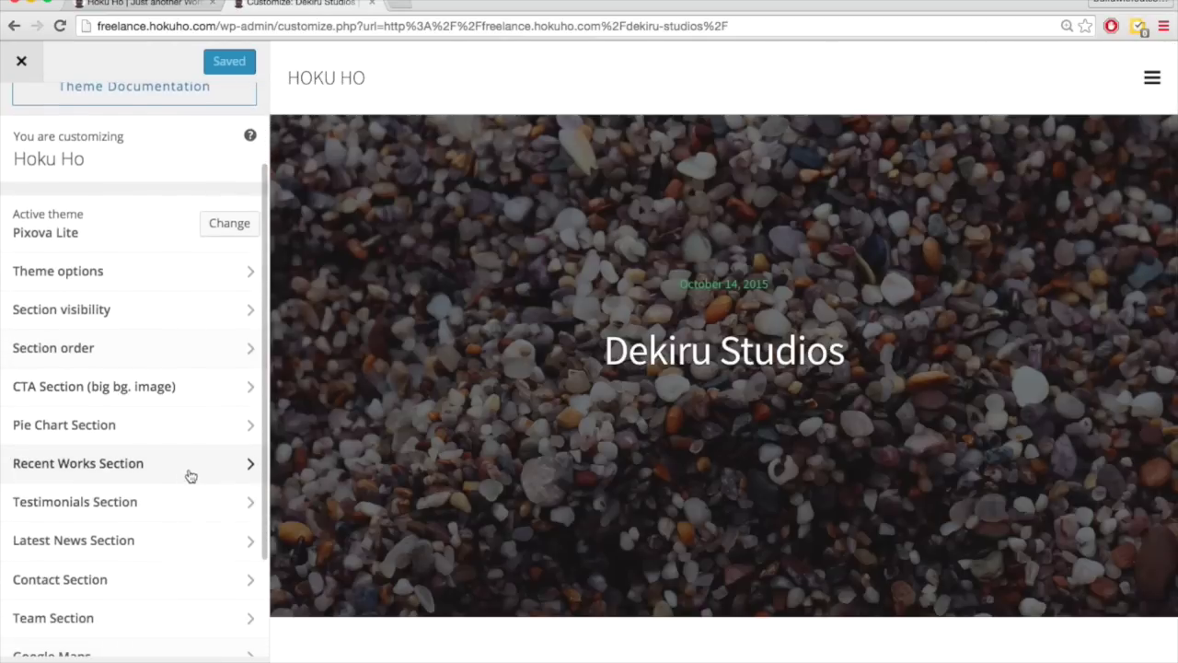
left_click(189, 472)
left_click(139, 254)
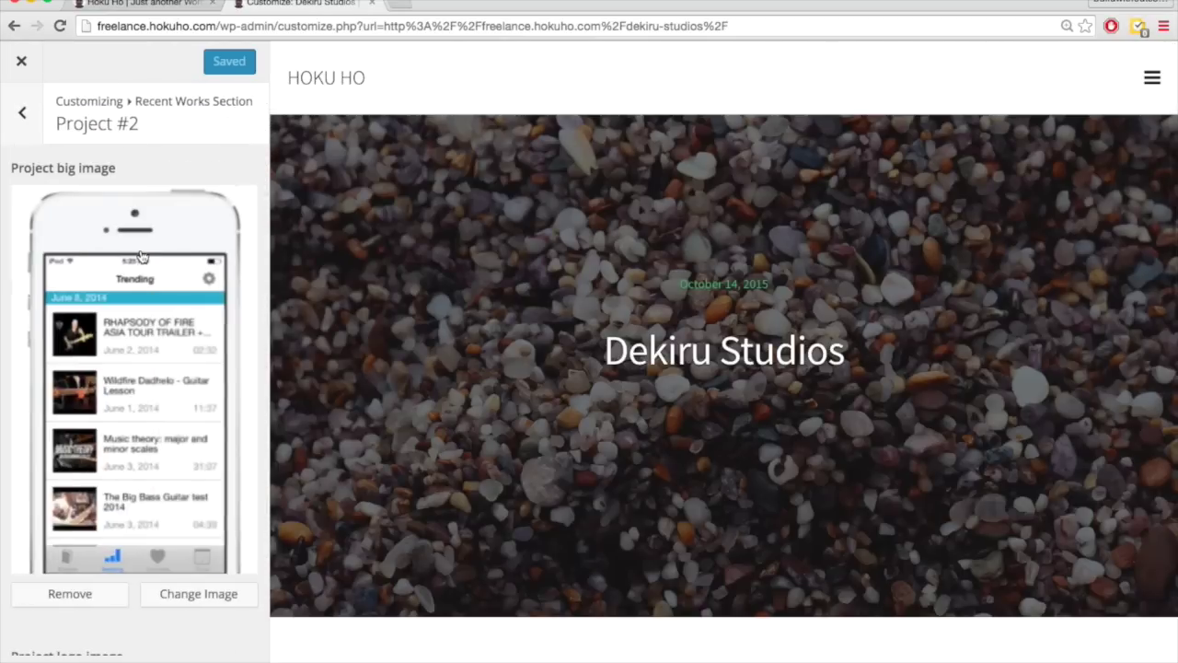
scroll(188, 477, "down", 2)
scroll(189, 478, "down", 2)
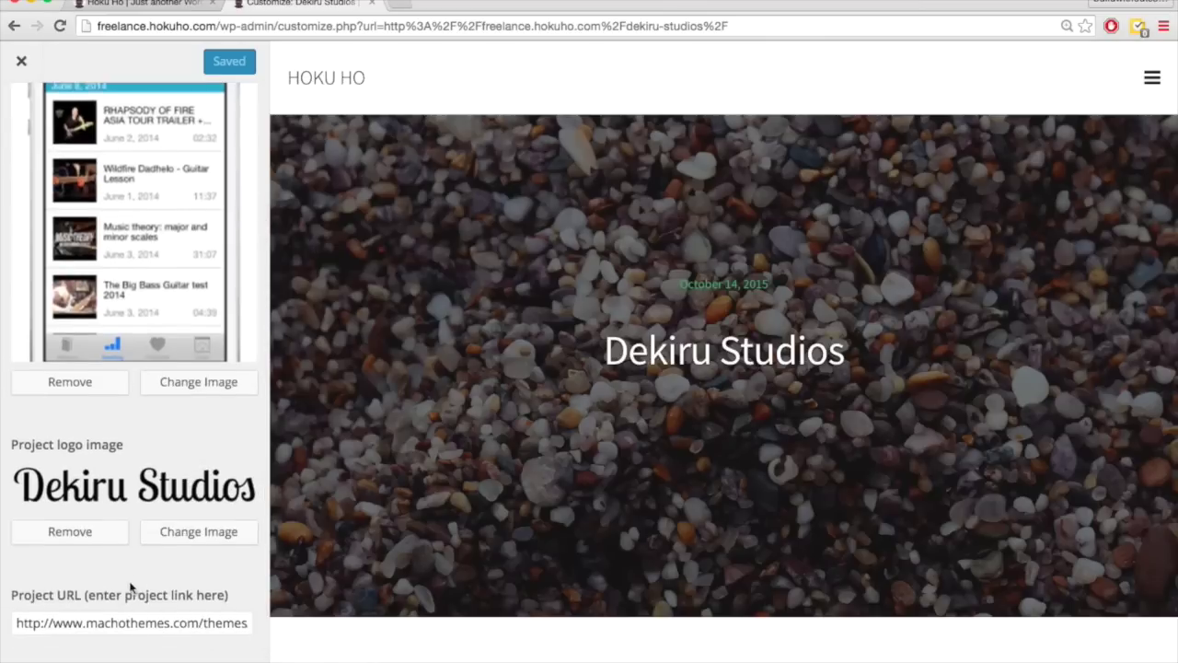
left_click(103, 620)
key("super+a")
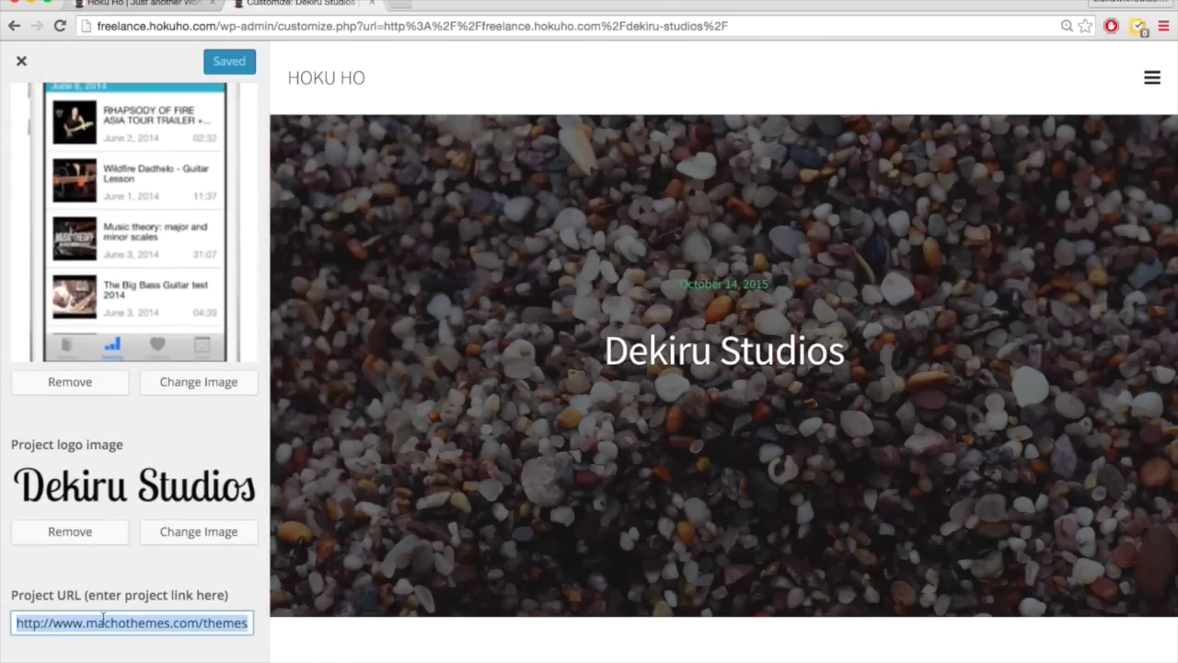
key("super+v")
scroll(491, 491, "down", 2)
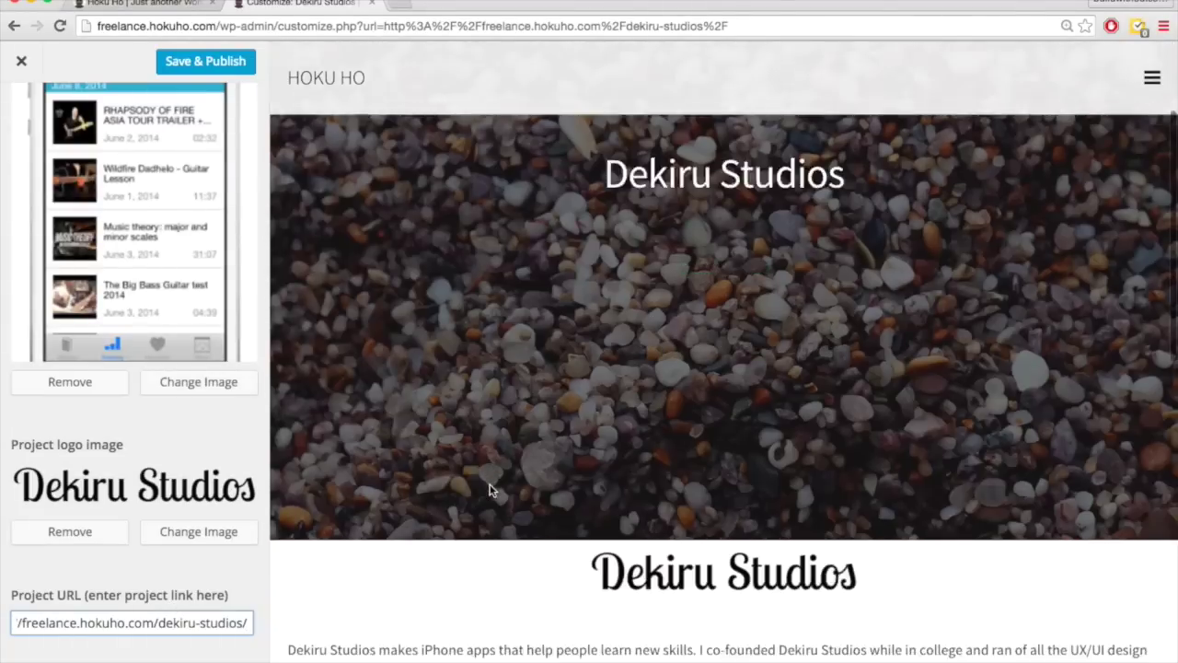
scroll(491, 491, "down", 3)
left_click(337, 98)
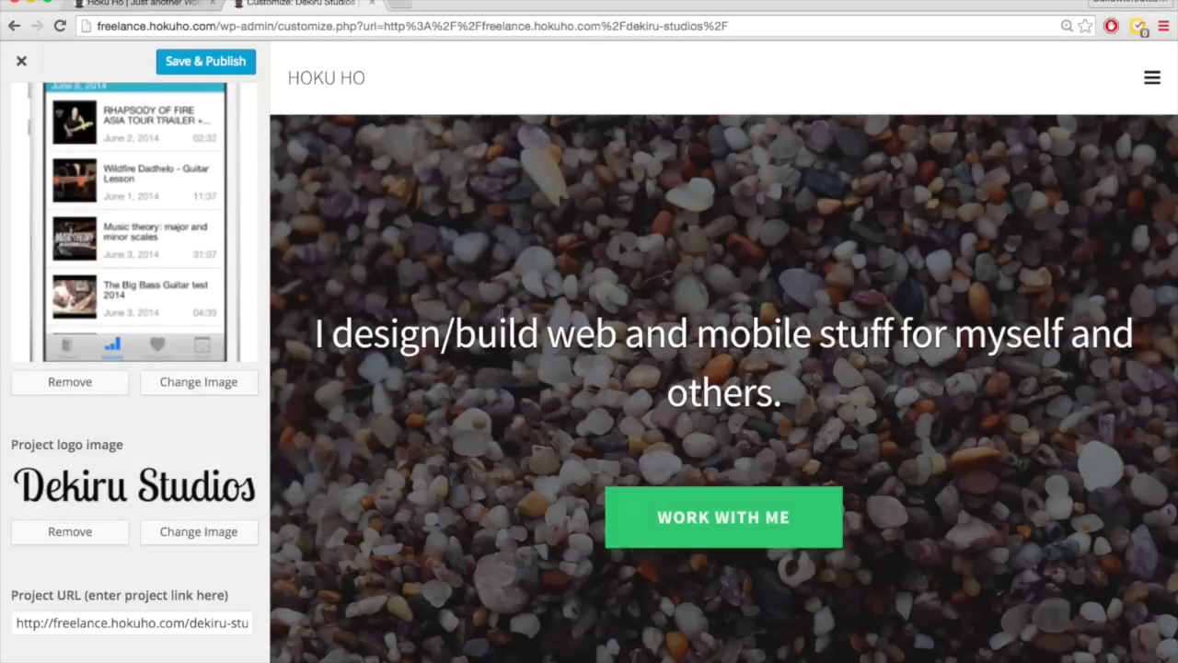
Save & Publish the Customizer changes and switch to the live front page.
scroll(465, 377, "down", 10)
scroll(466, 382, "down", 15)
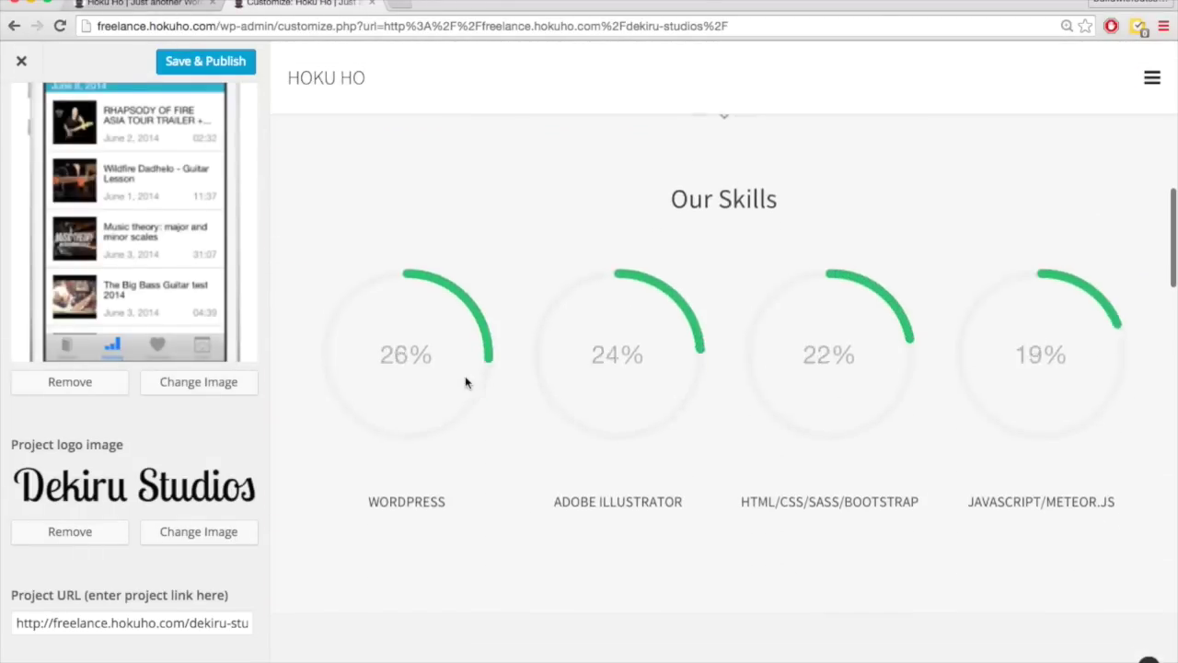
scroll(543, 355, "up", 1)
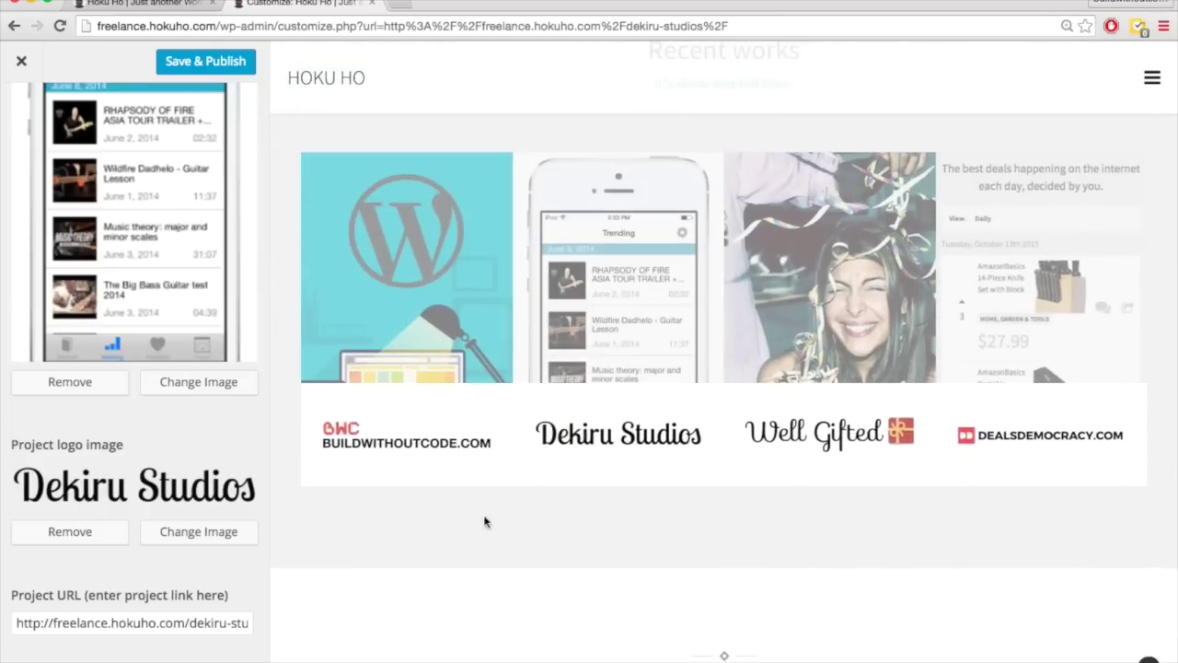
left_click(214, 70)
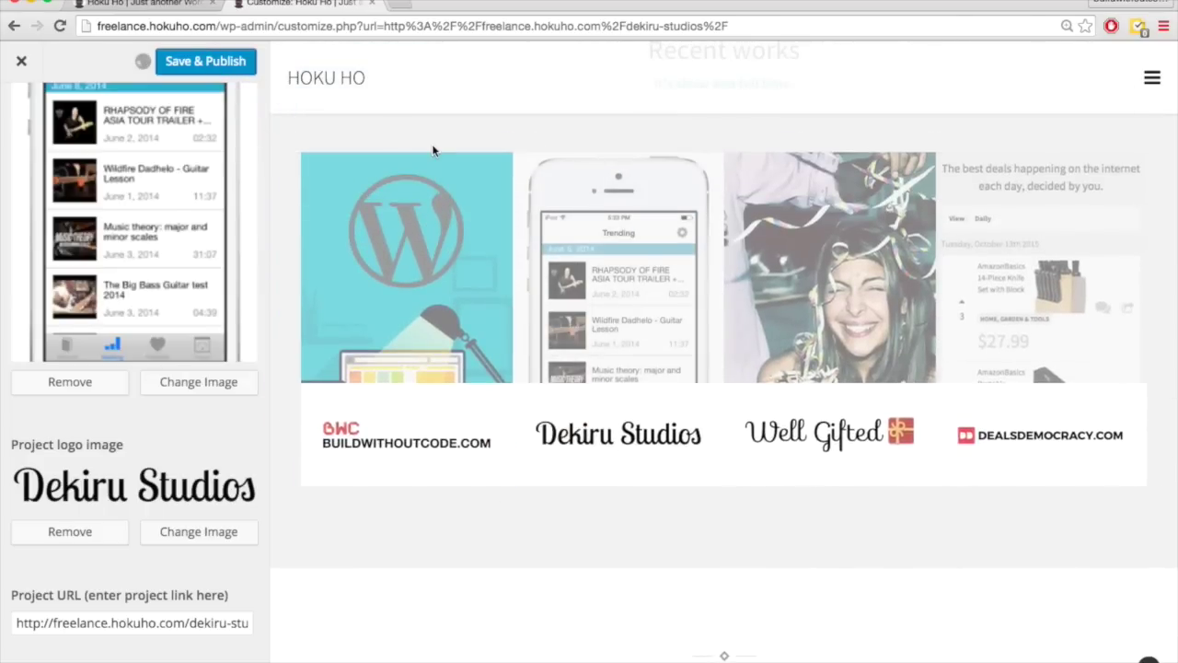
left_click(142, 2)
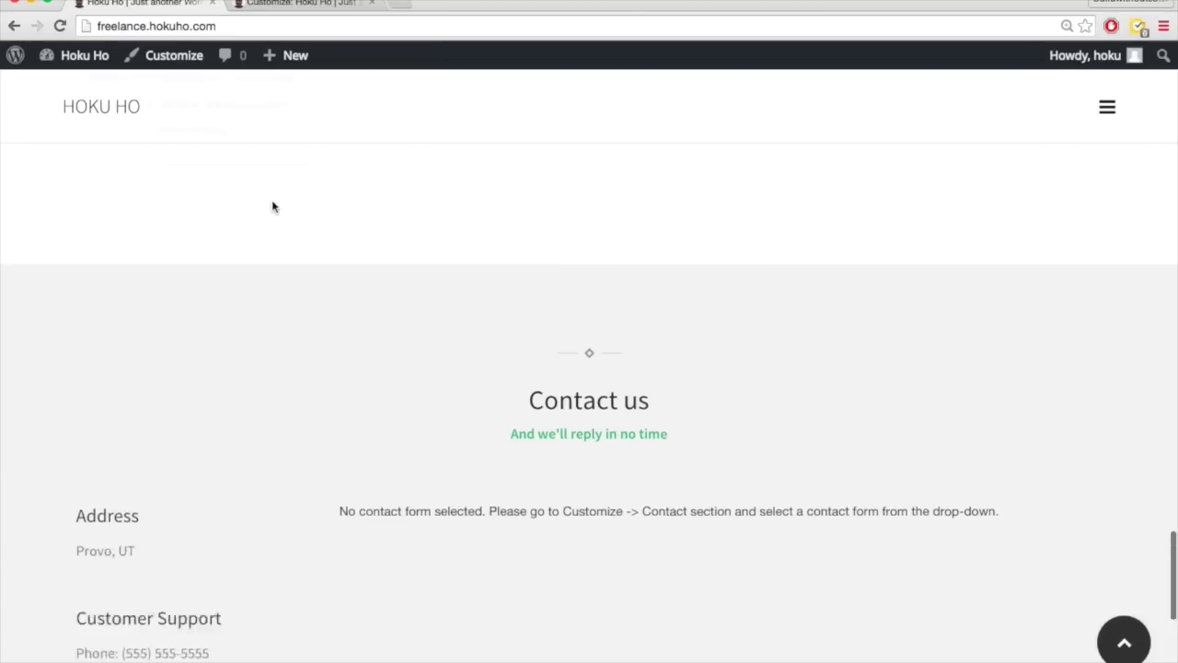
Reload the front page and follow Dekiru Studios' project link to review its /dekiru-studios/ page.
scroll(274, 206, "up", 15)
left_click(112, 103)
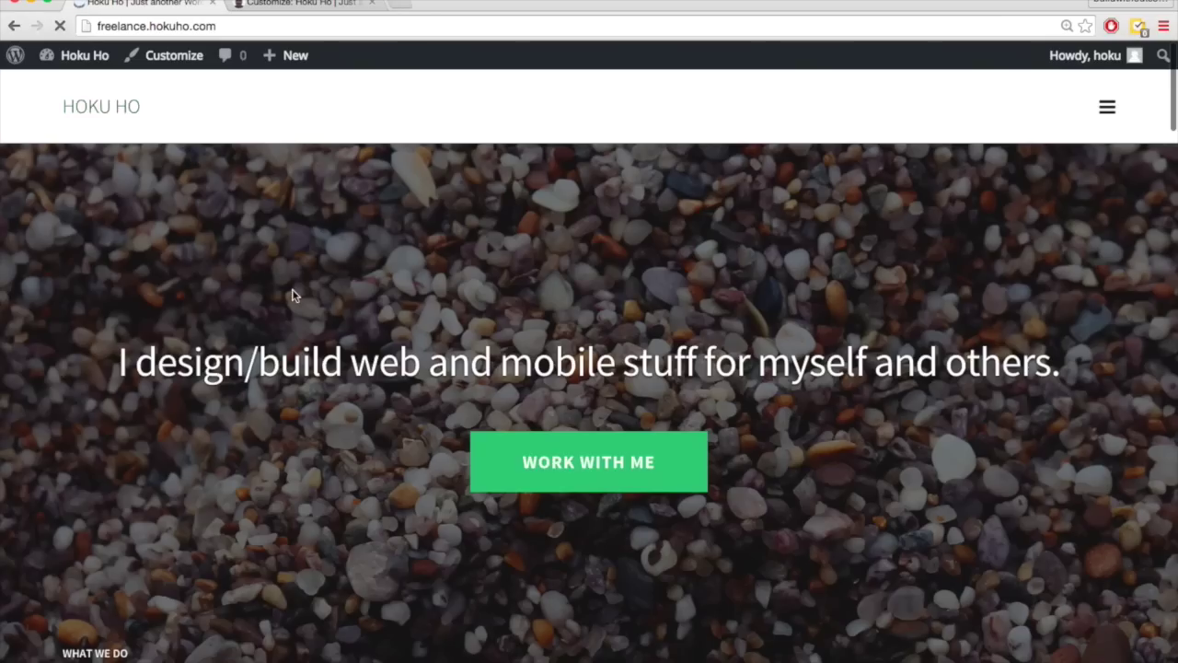
scroll(292, 295, "down", 10)
scroll(293, 296, "down", 7)
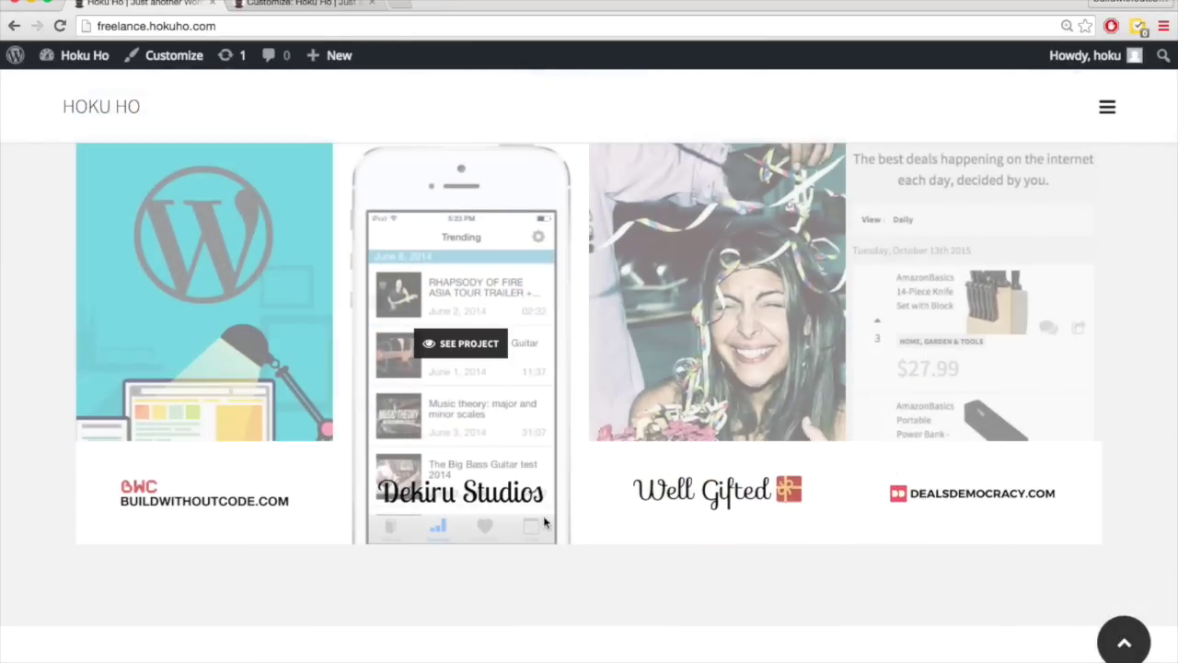
left_click(456, 346)
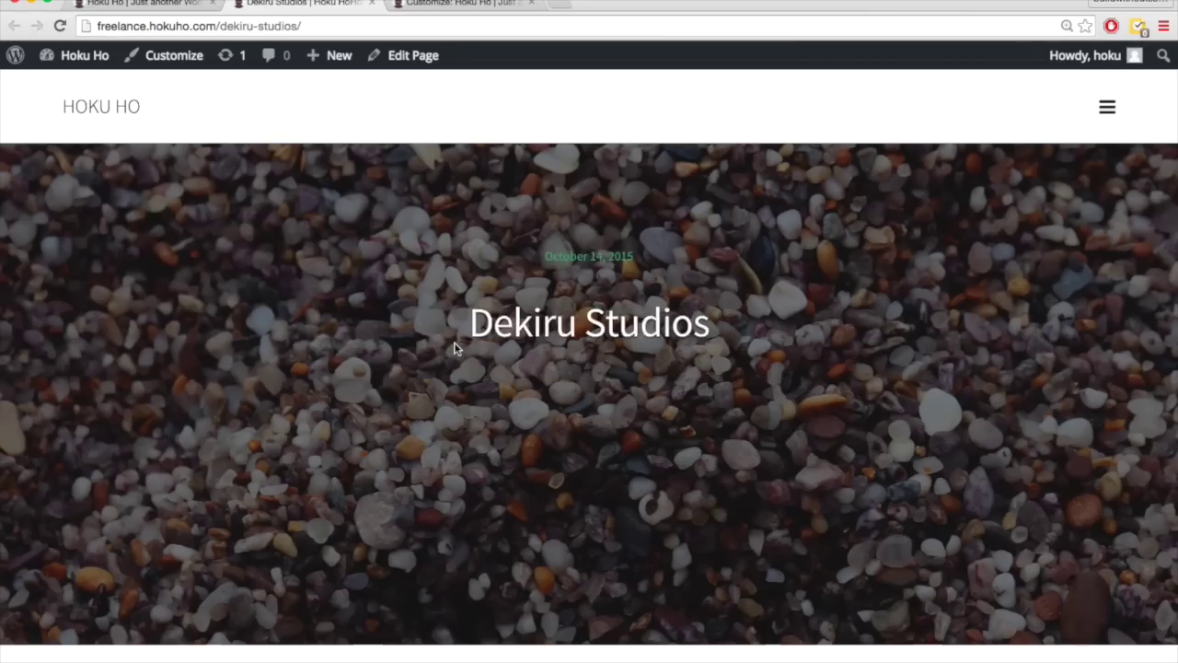
scroll(454, 348, "down", 5)
scroll(454, 348, "down", 3)
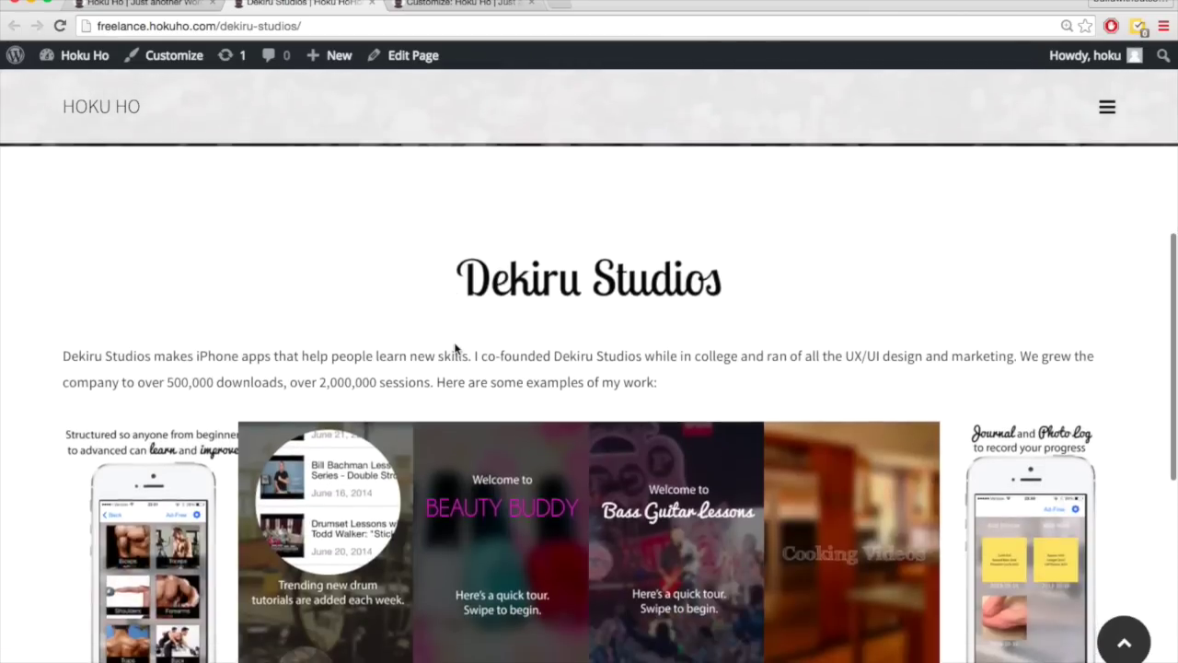
scroll(454, 348, "up", 1)
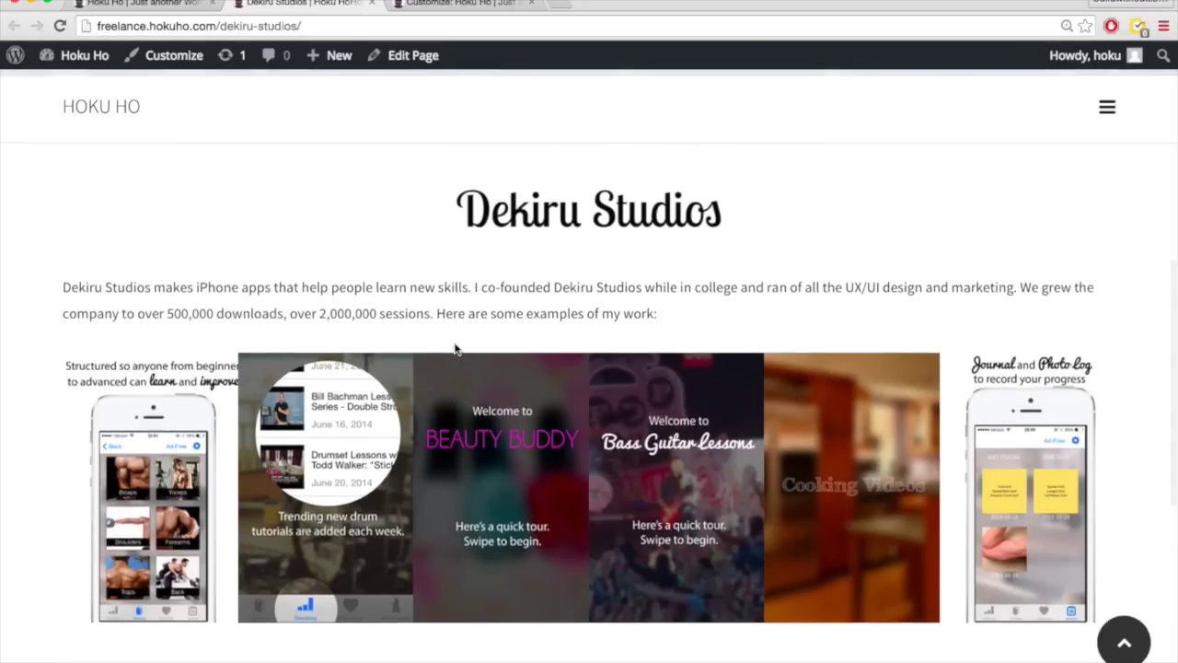
triple_click(498, 316)
left_click(438, 291)
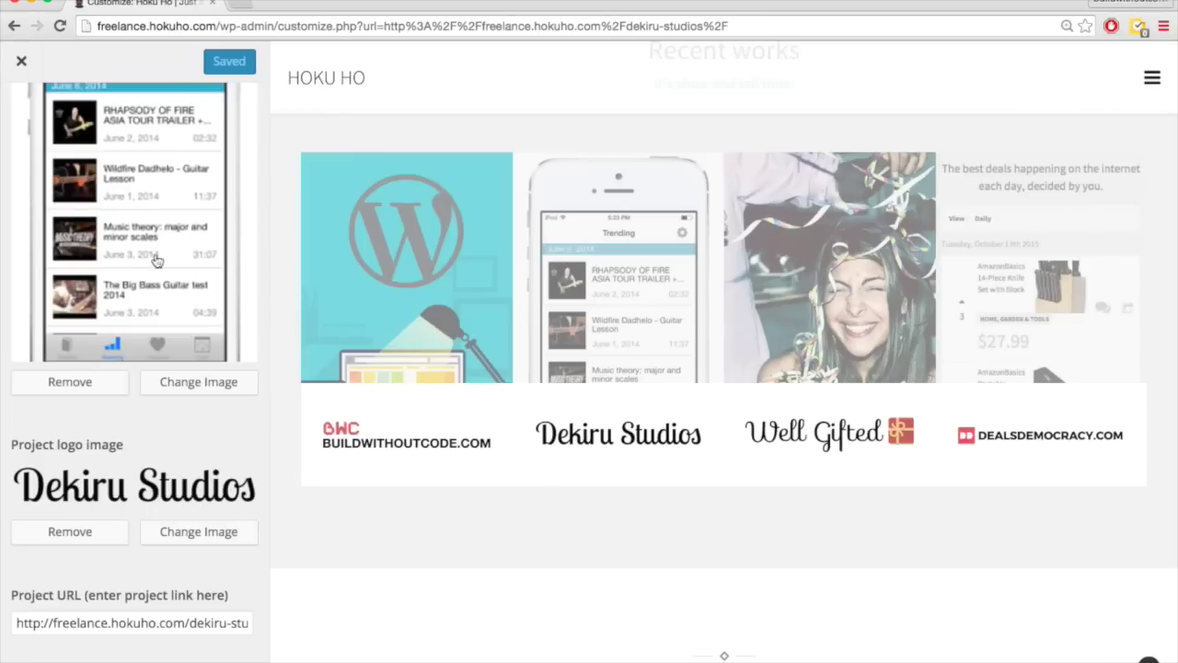
Go back from Project #2 to the main sections list and open Testimonials Section.
scroll(66, 165, "up", 5)
left_click(21, 113)
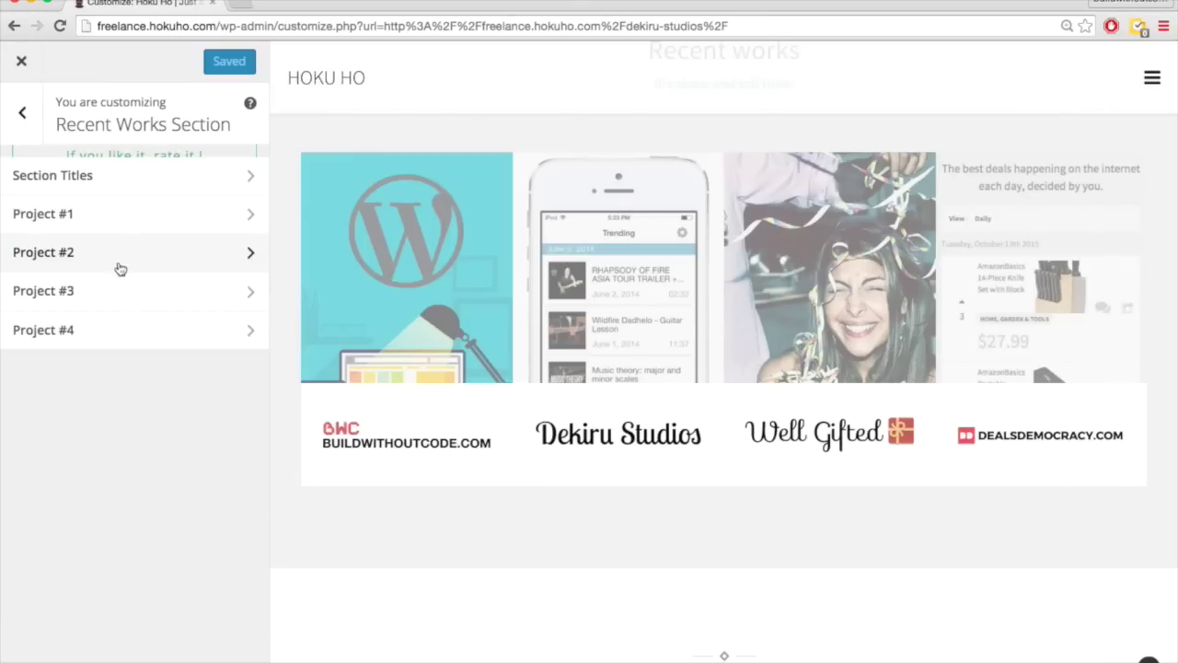
left_click(18, 118)
scroll(138, 331, "down", 5)
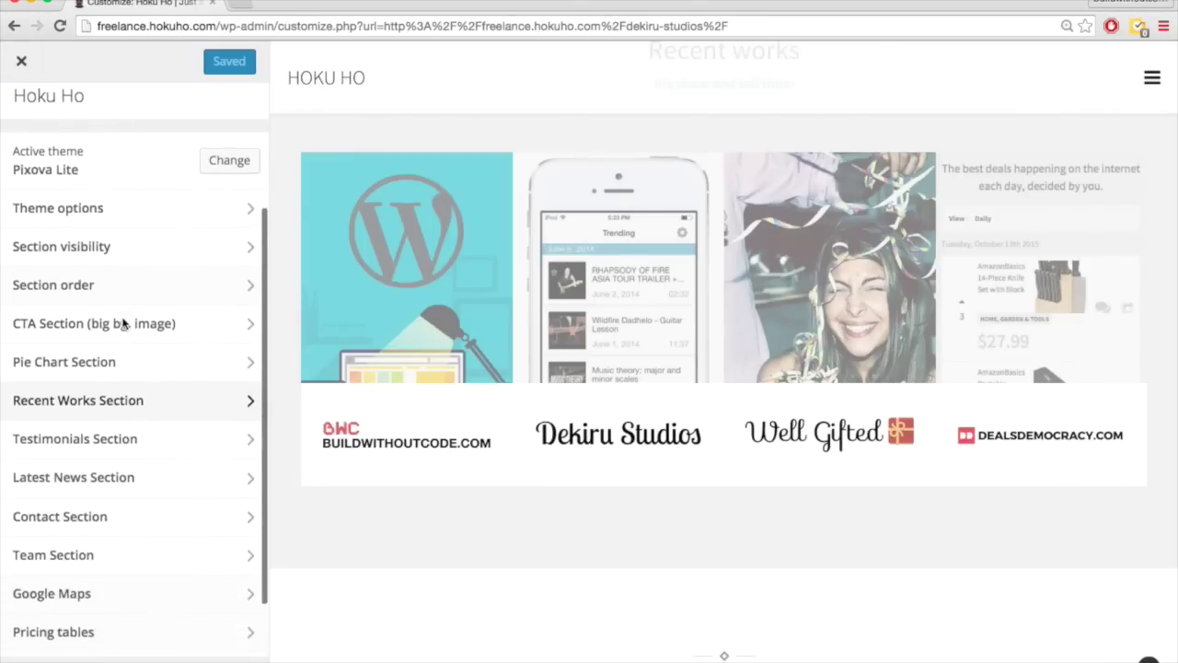
left_click(132, 385)
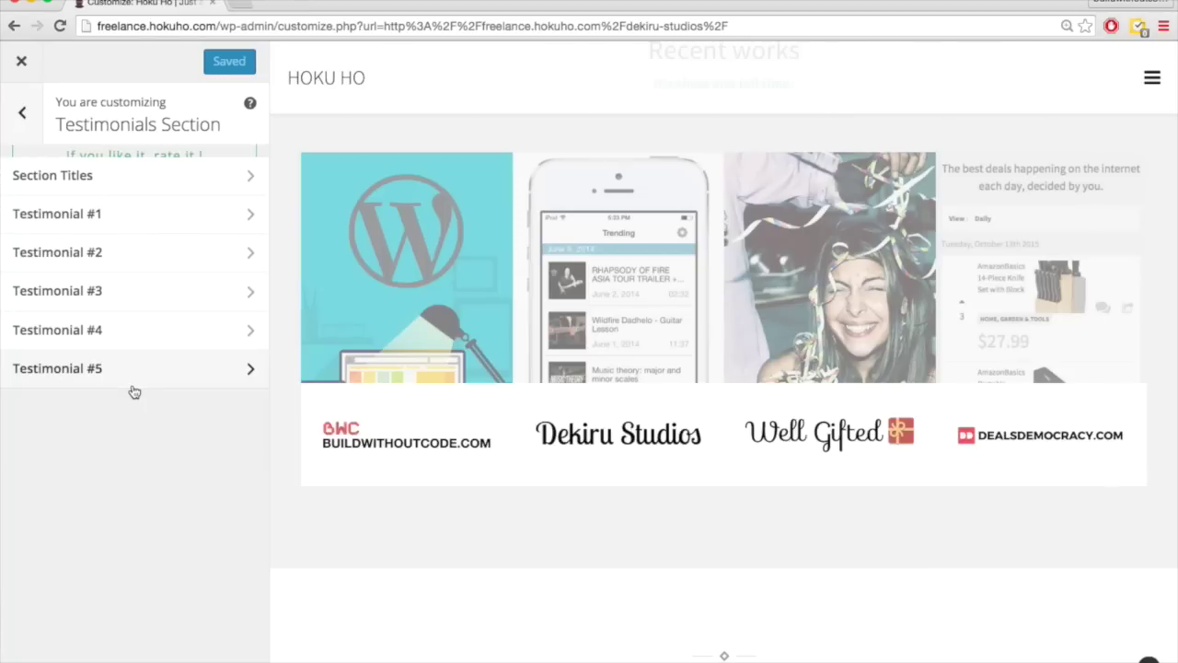
scroll(599, 331, "down", 6)
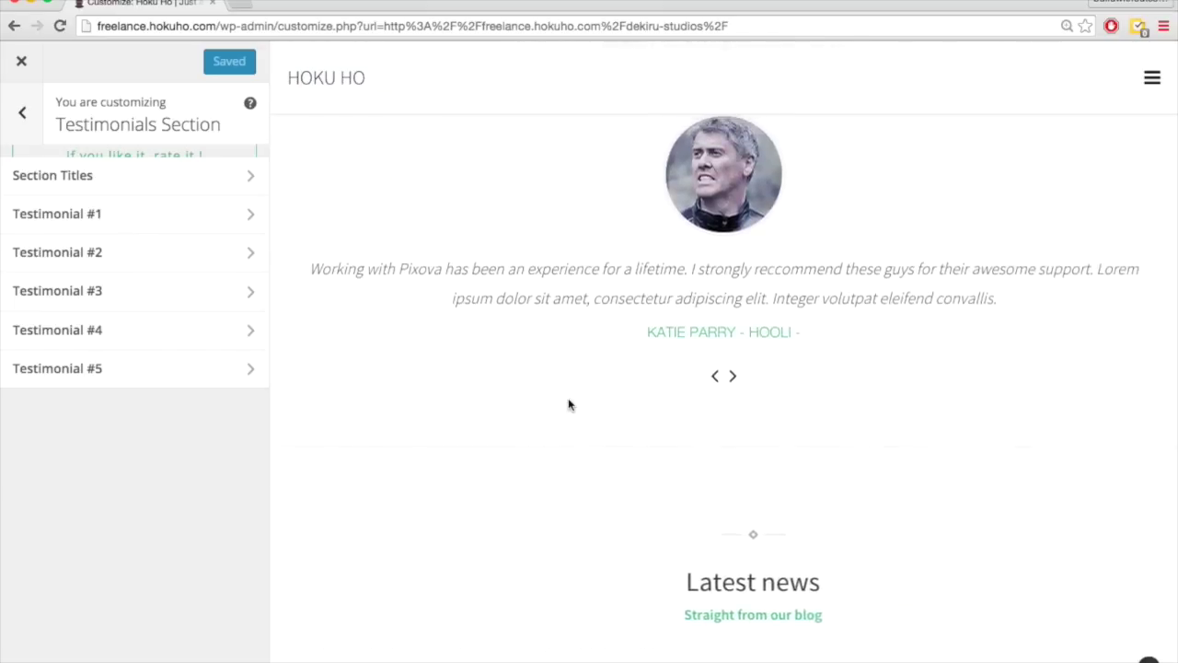
scroll(568, 402, "up", 3)
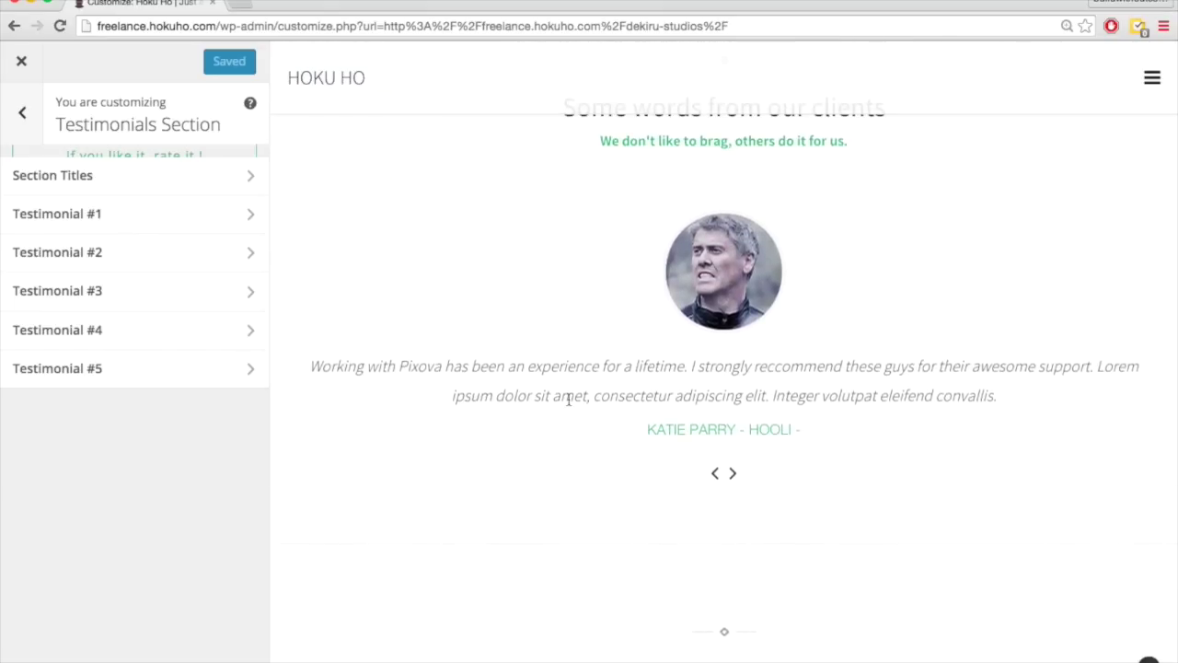
Change the section title to 'Testimonials' and clear the sub-title, checking the preview slides.
left_click(182, 186)
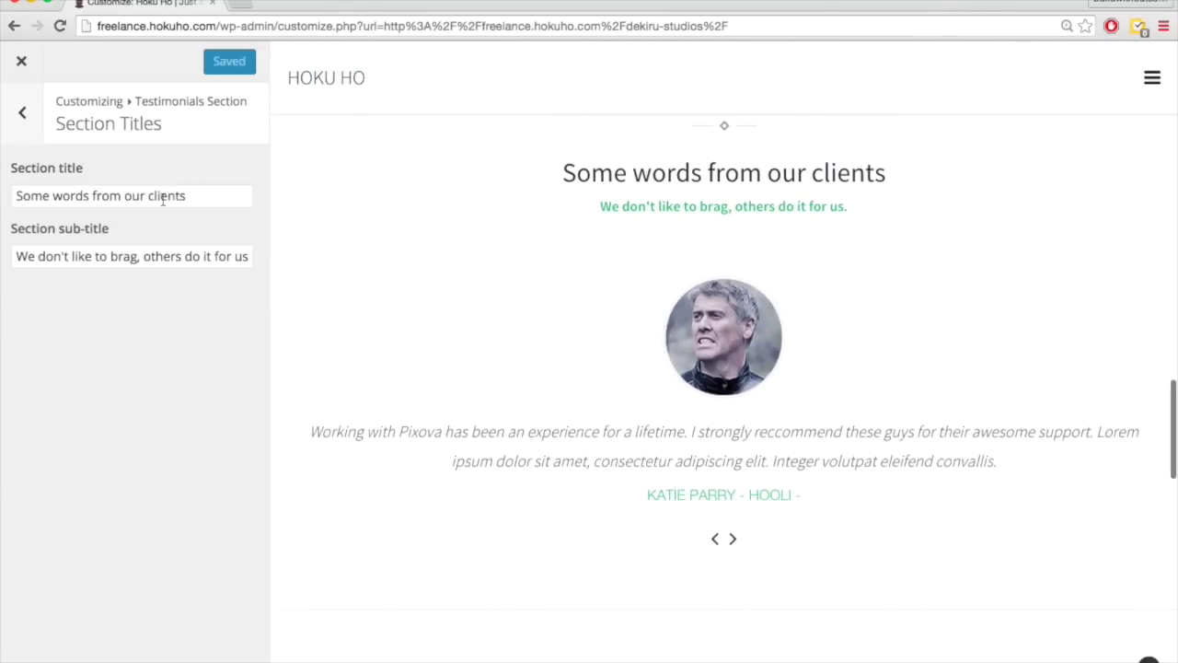
triple_click(162, 196)
type("Tes")
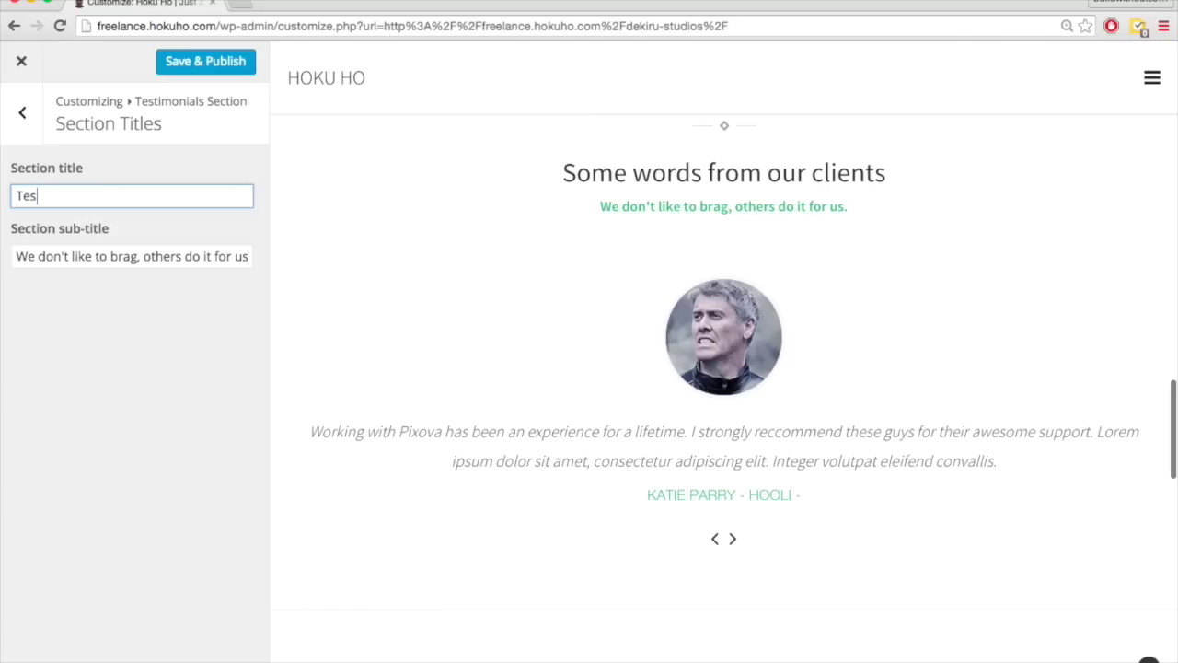
type("timonials")
key("Tab")
key("BackSpace")
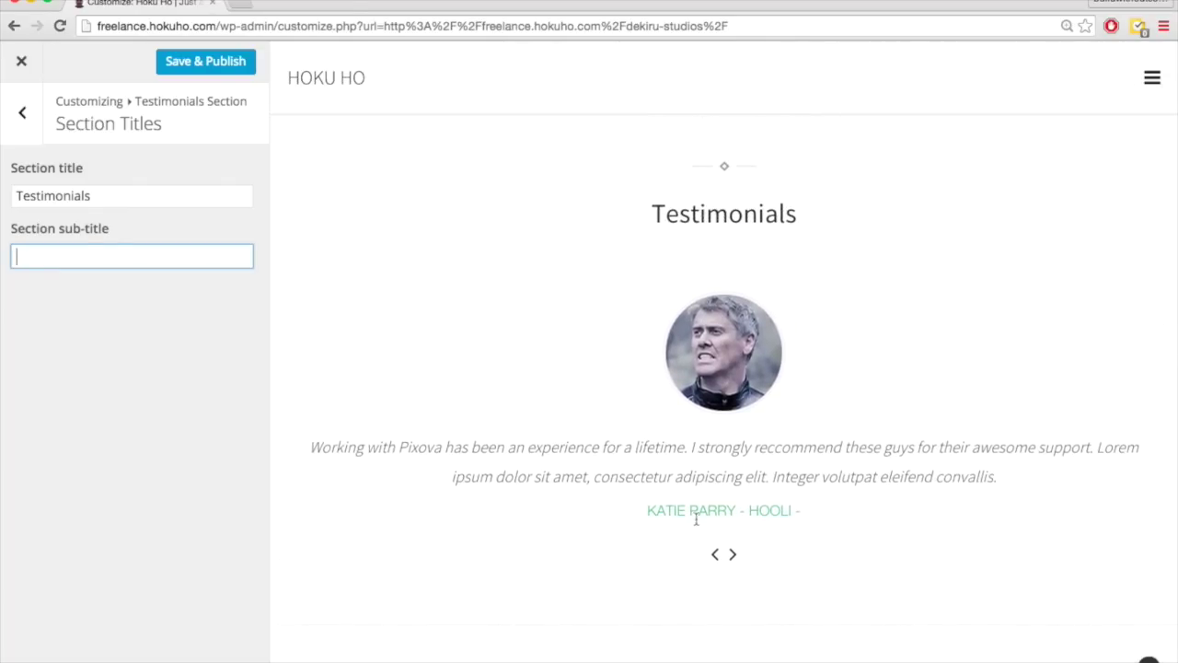
left_click(735, 555)
left_click(732, 555)
left_click(732, 555)
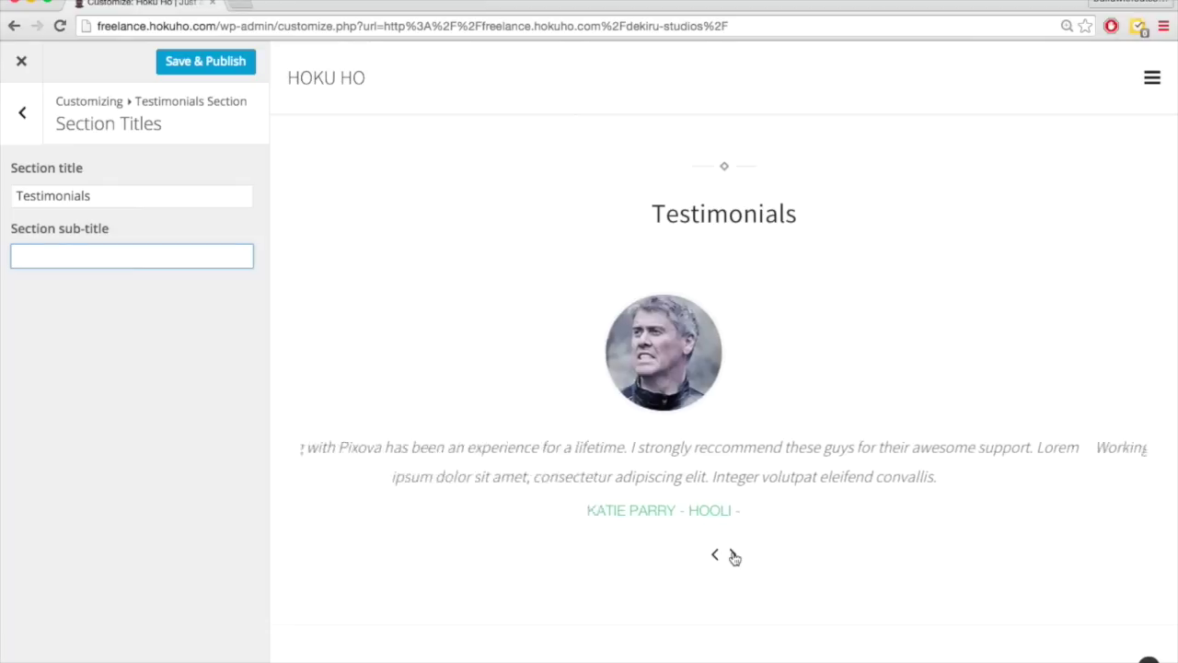
left_click(16, 129)
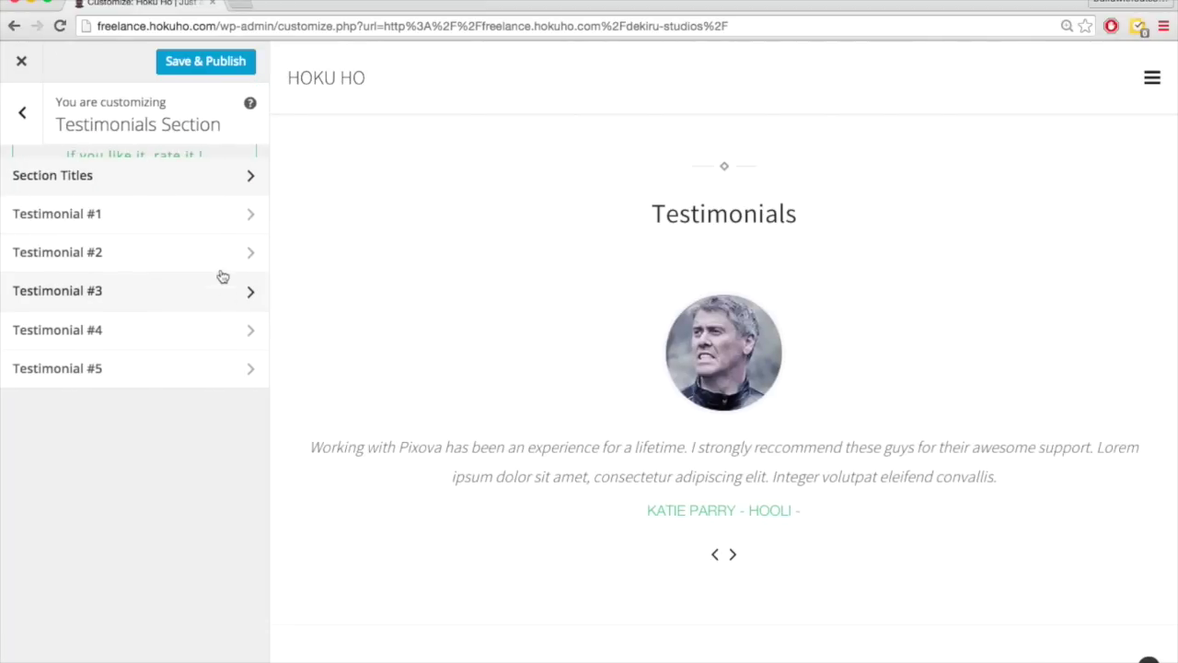
Clear Testimonial #5's person name, description and photo.
left_click(218, 381)
triple_click(87, 195)
key("BackSpace")
key("Tab")
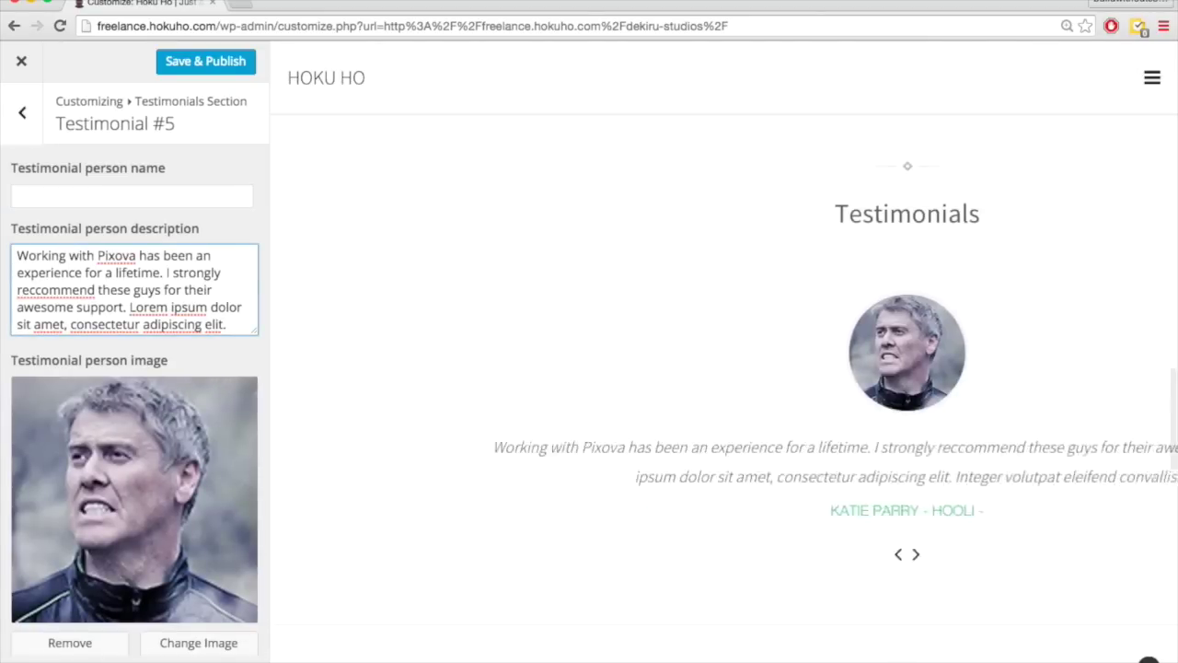
triple_click(72, 290)
key("BackSpace")
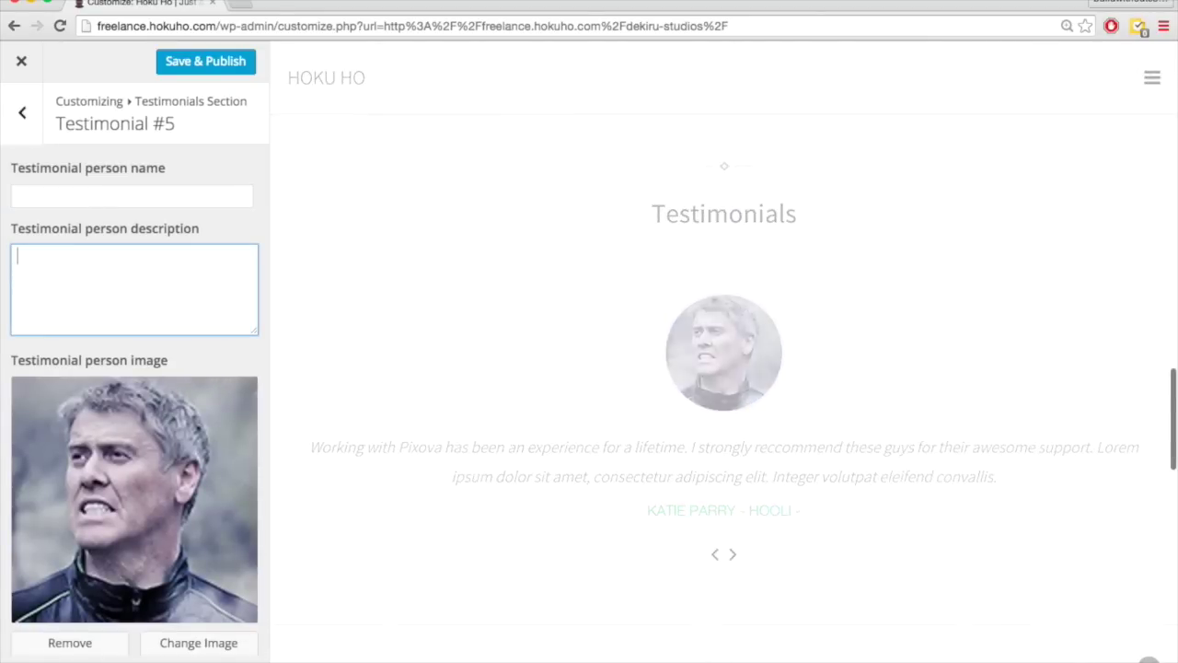
scroll(166, 469, "down", 2)
left_click(94, 593)
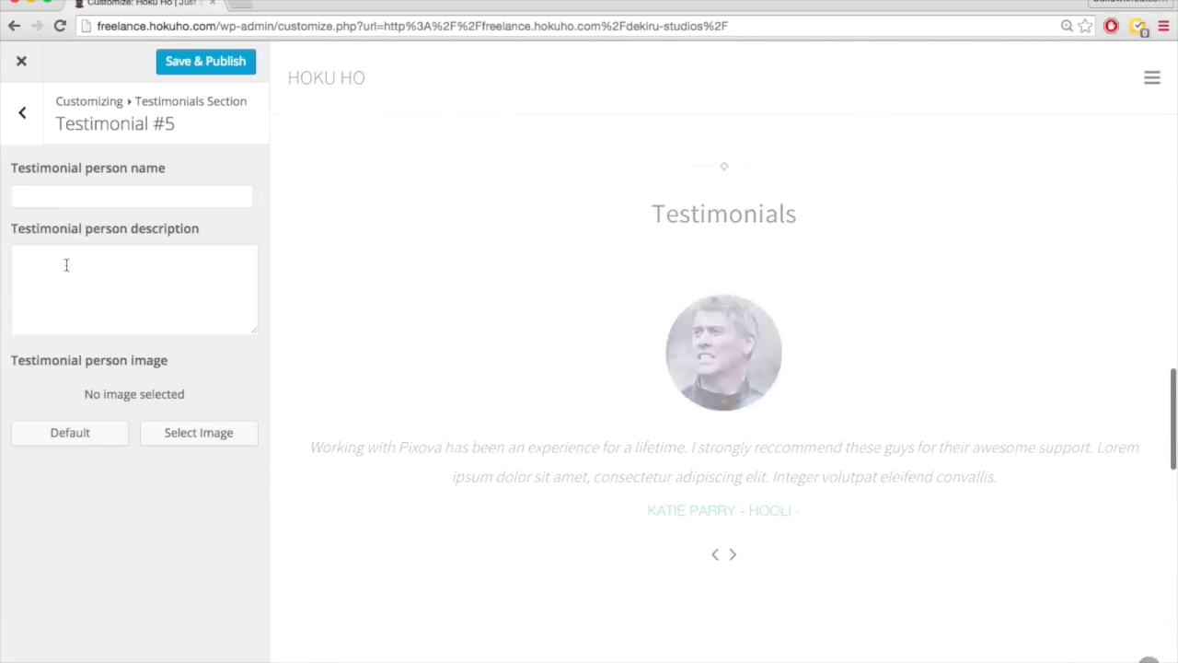
left_click(23, 113)
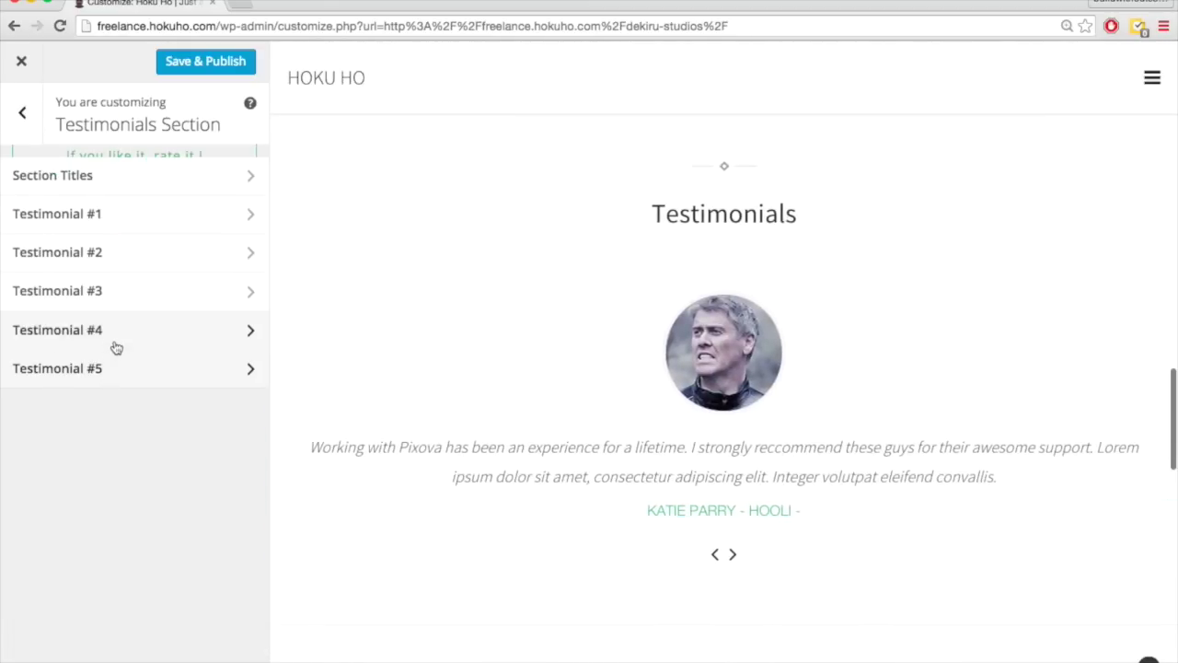
Clear Testimonial #4's description, person name and photo.
left_click(113, 343)
left_click(105, 261)
triple_click(104, 261)
key("BackSpace")
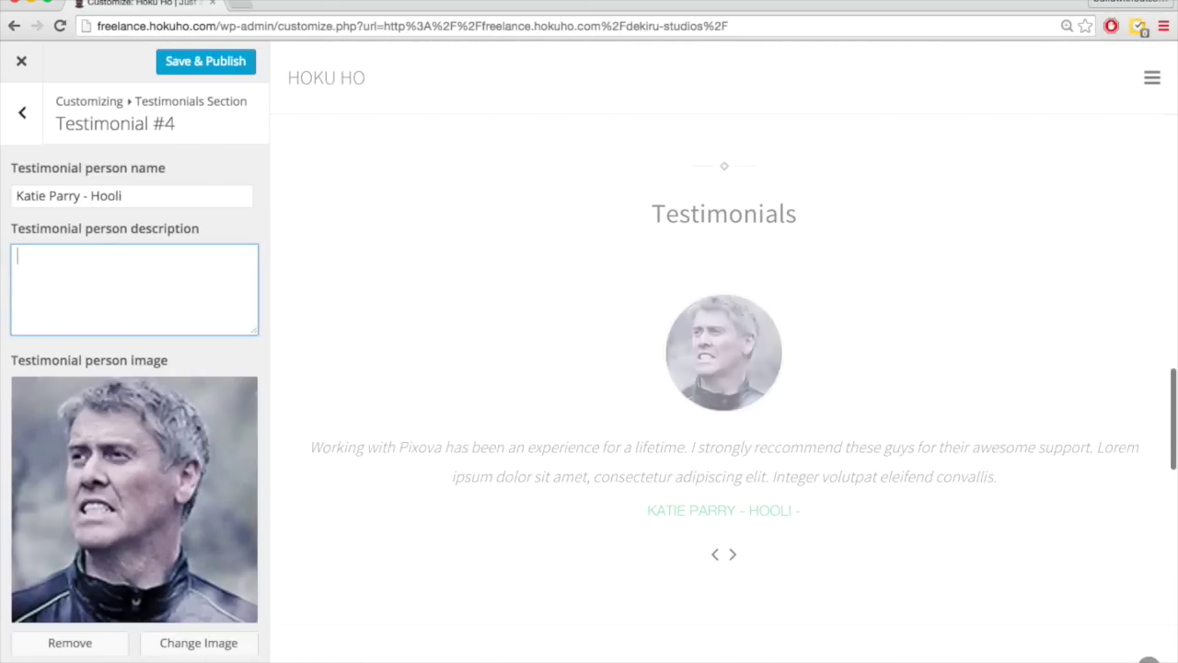
triple_click(61, 194)
key("BackSpace")
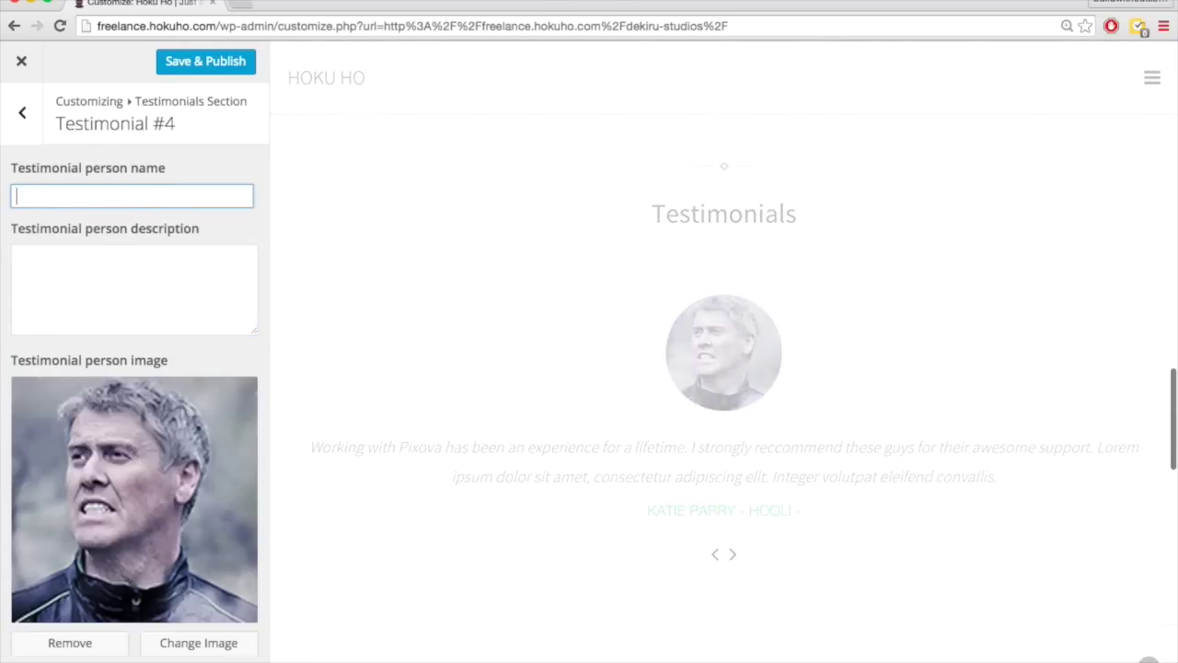
scroll(60, 589, "down", 1)
left_click(63, 596)
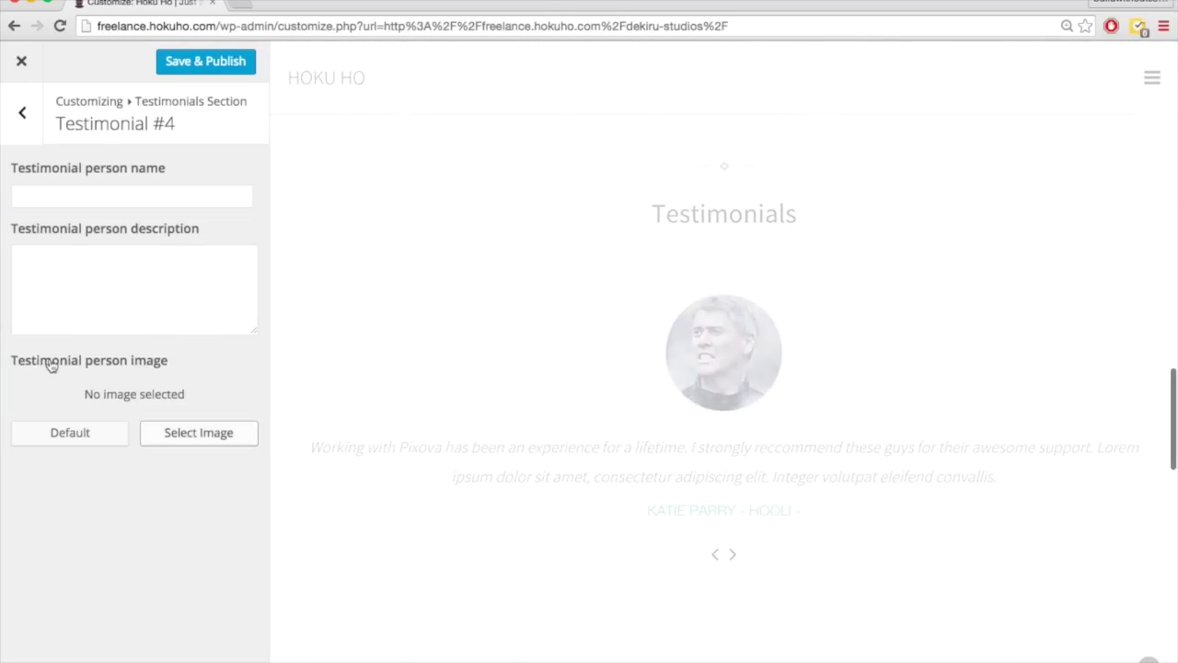
left_click(22, 115)
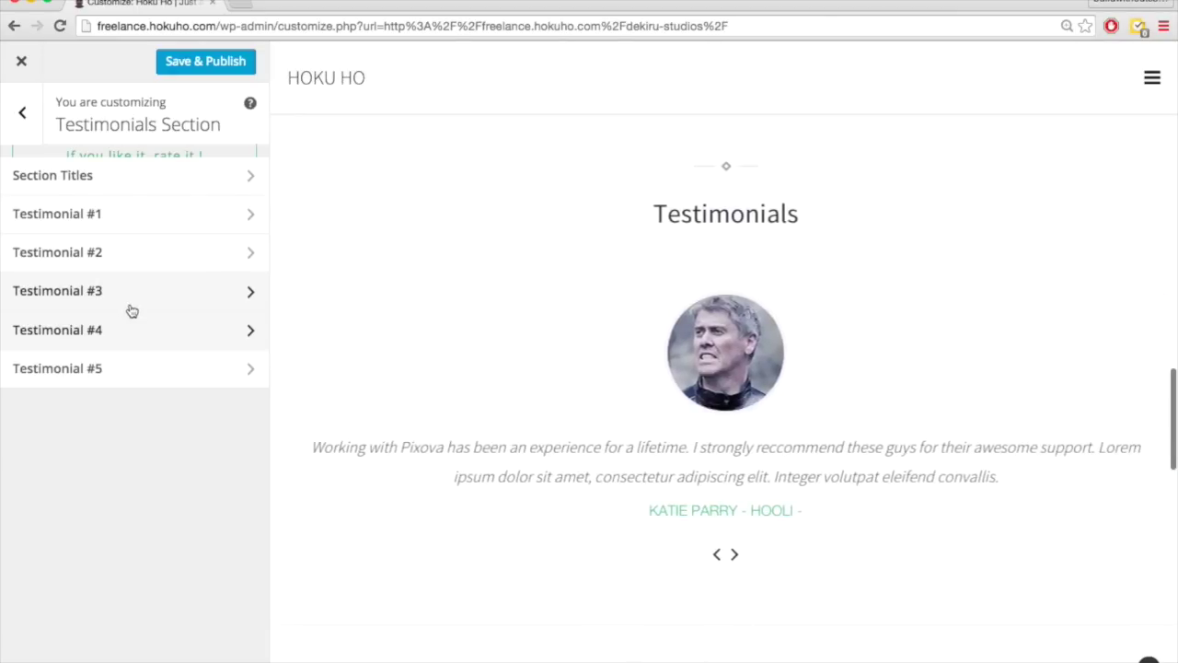
Clear Testimonial #3's person name, description and photo.
left_click(127, 293)
left_click(89, 195)
key("ctrl+a")
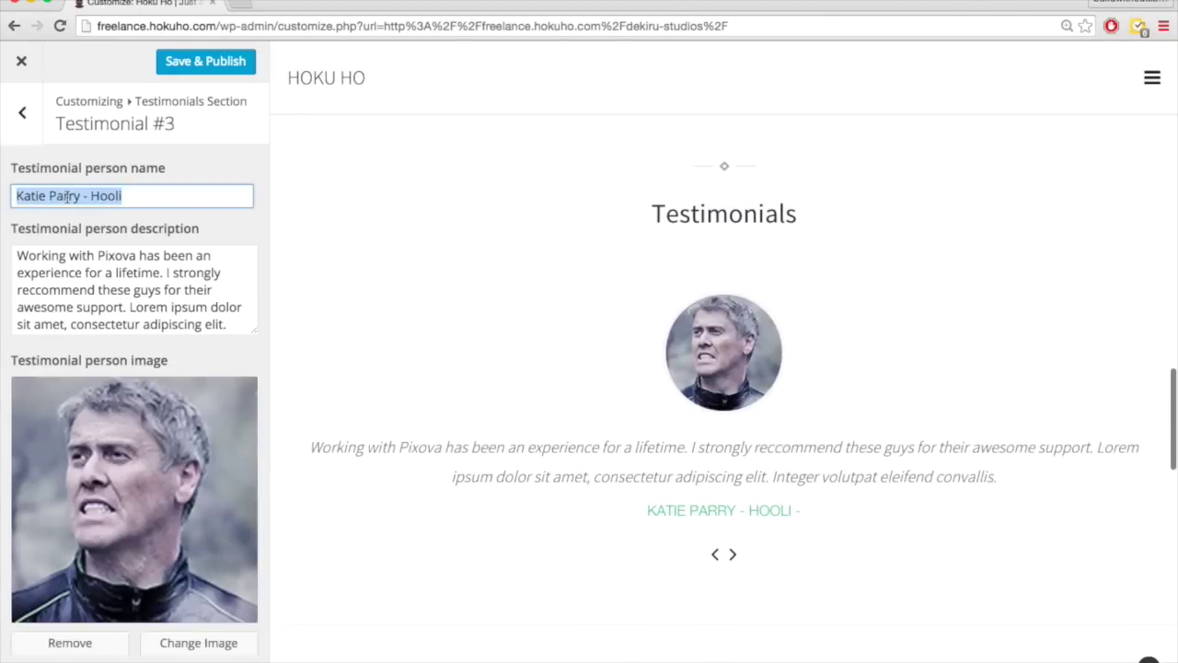
key("BackSpace")
key("Tab")
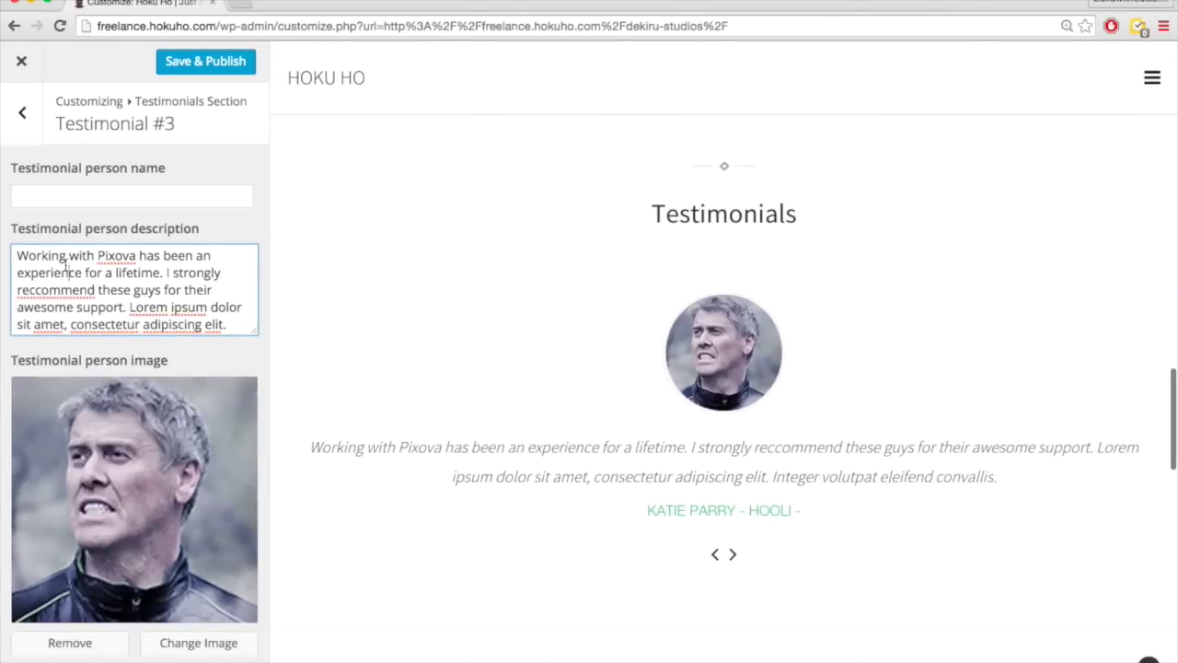
key("ctrl+a")
key("BackSpace")
scroll(134, 460, "down", 1)
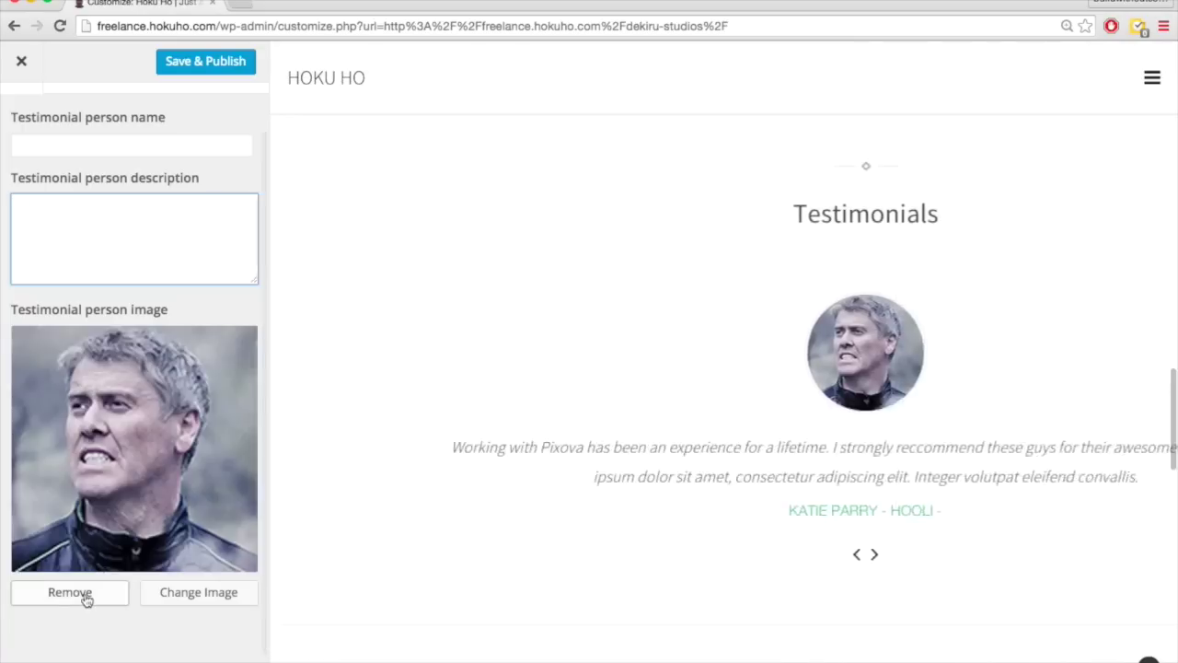
left_click(83, 595)
left_click(24, 113)
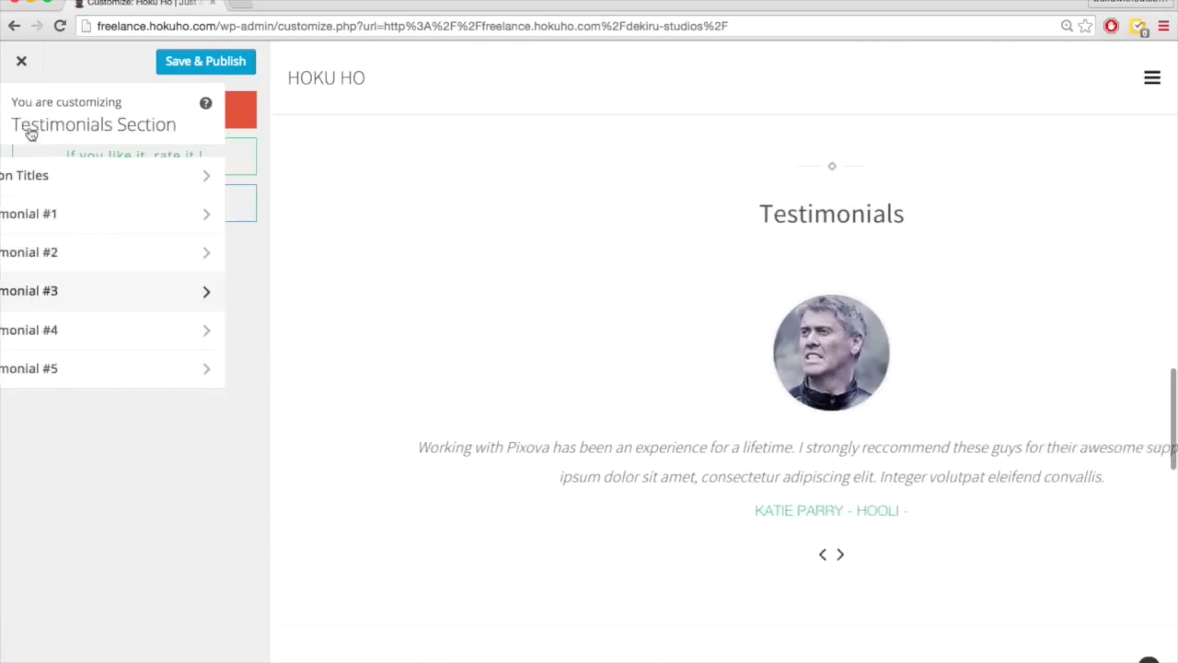
left_click(156, 220)
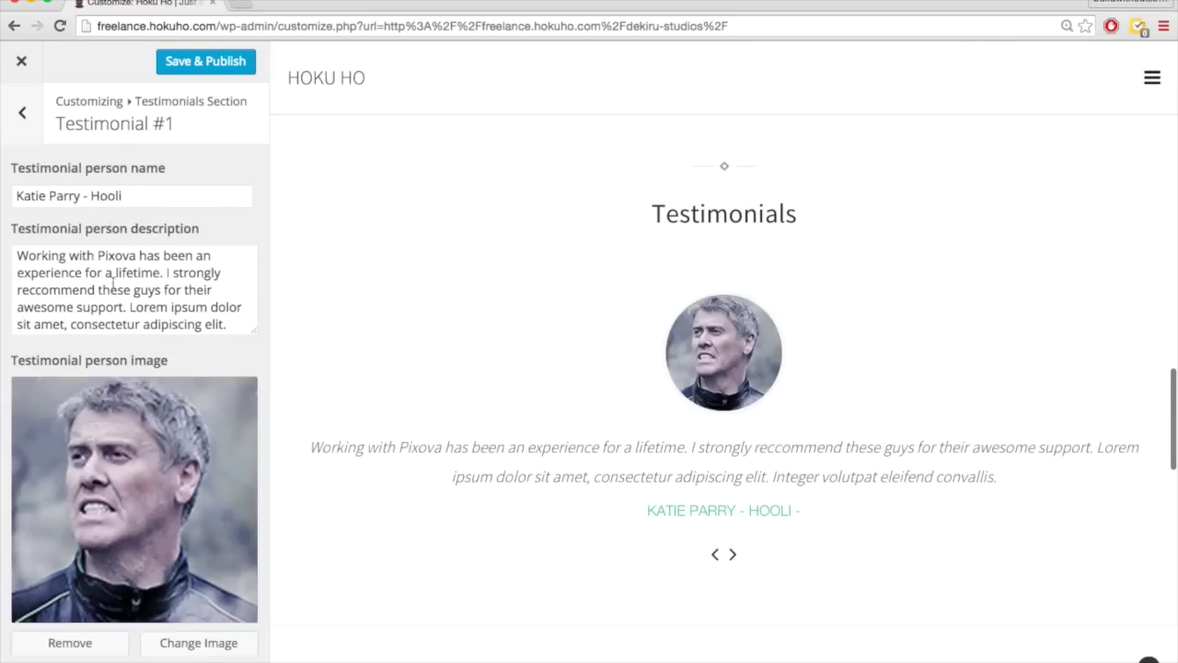
Upload 351x351.jpg and set it as Testimonial #1's photo.
scroll(112, 289, "down", 2)
left_click(175, 594)
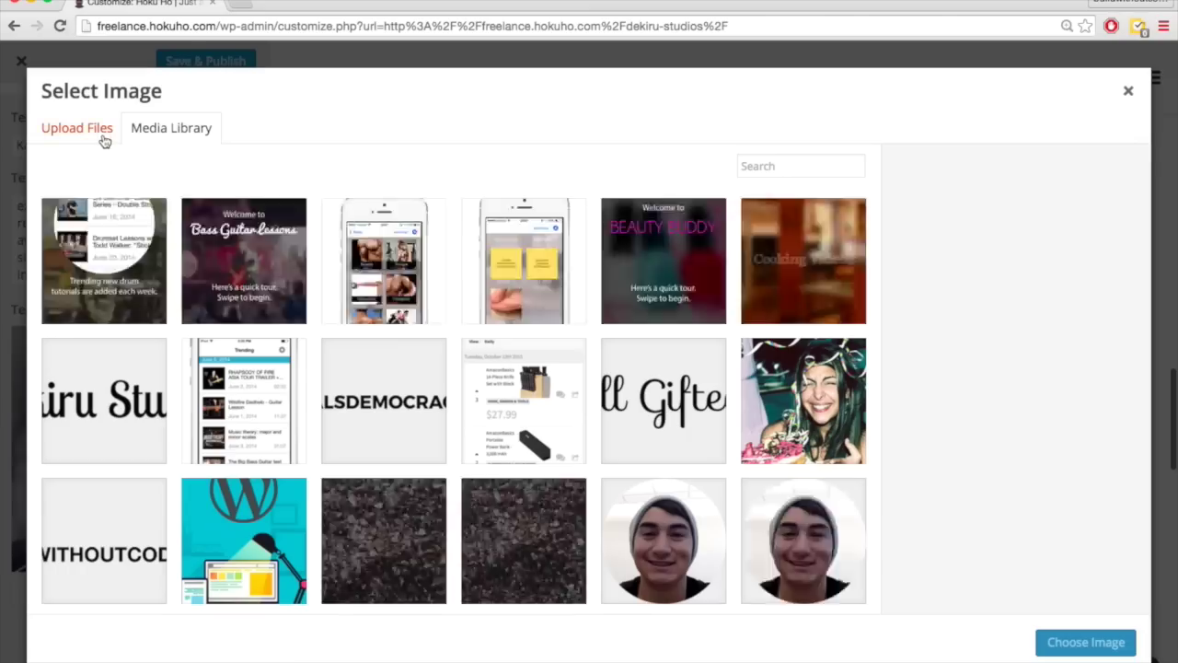
left_click(103, 136)
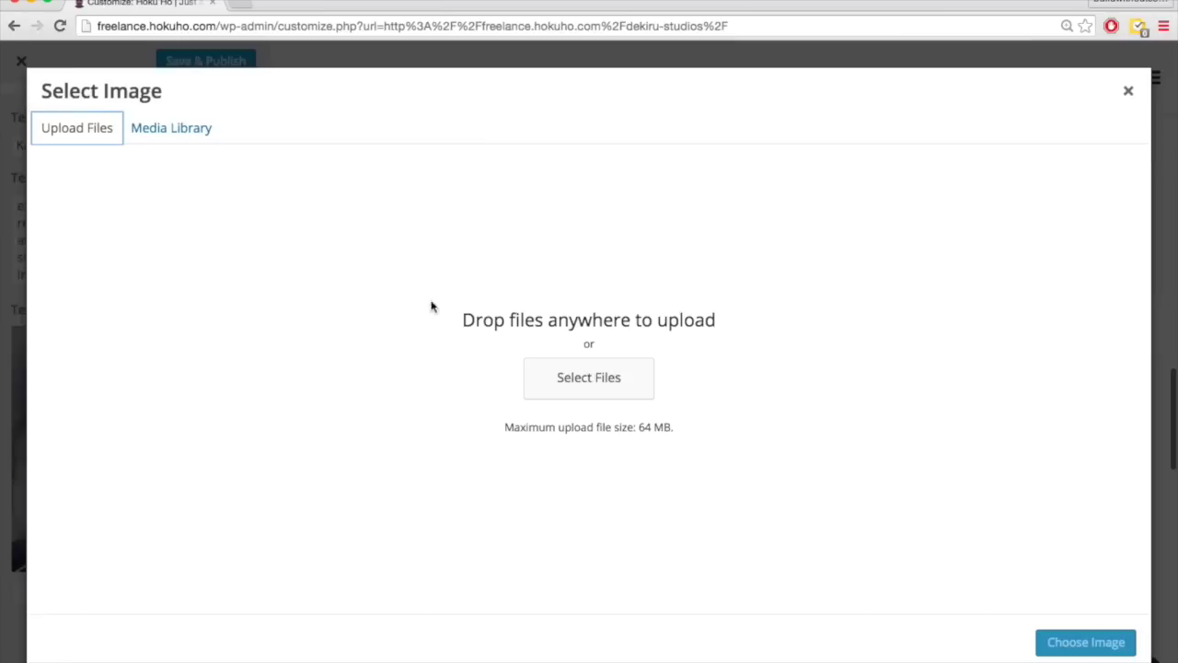
left_click(573, 380)
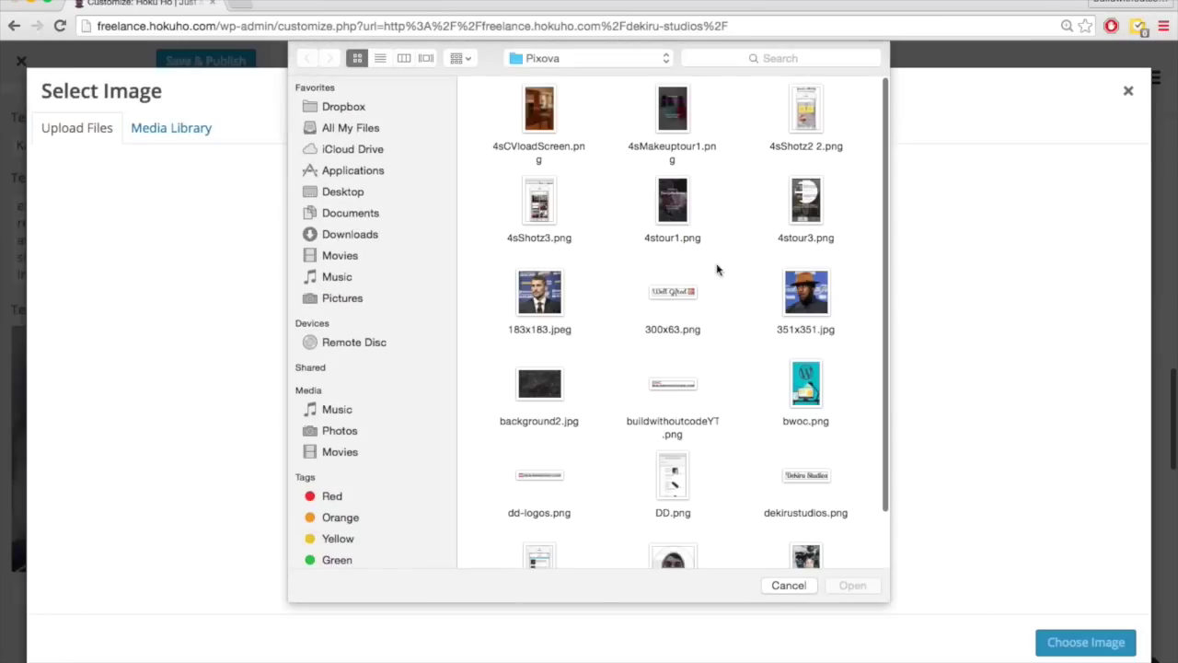
double_click(812, 288)
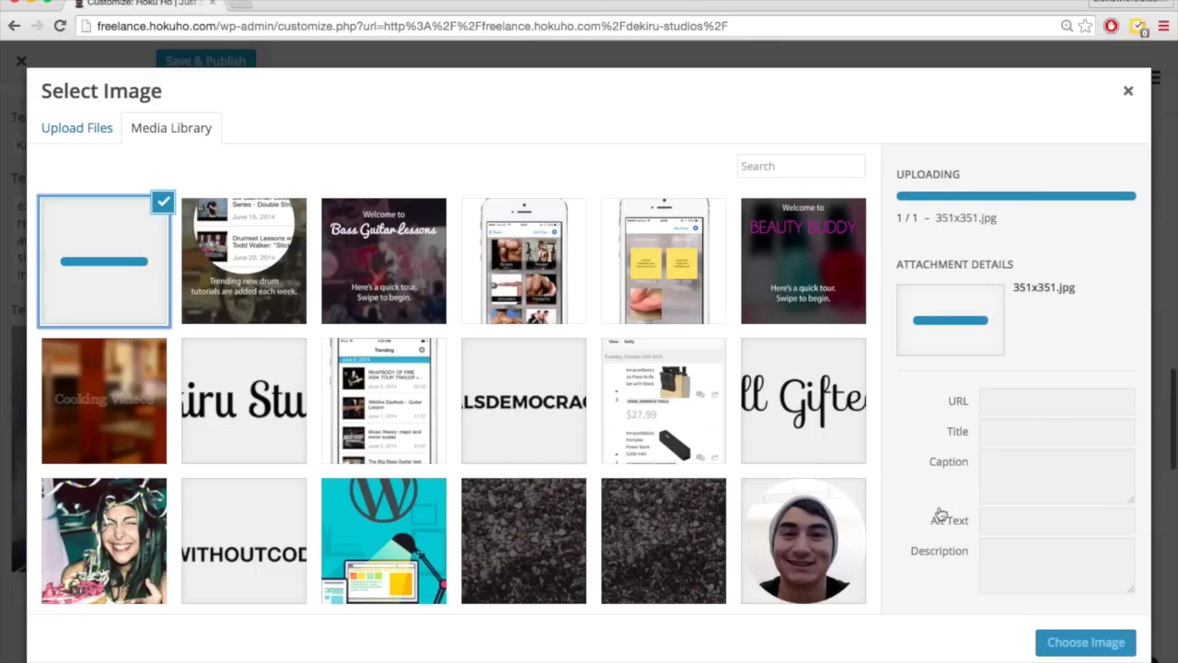
left_click(1073, 648)
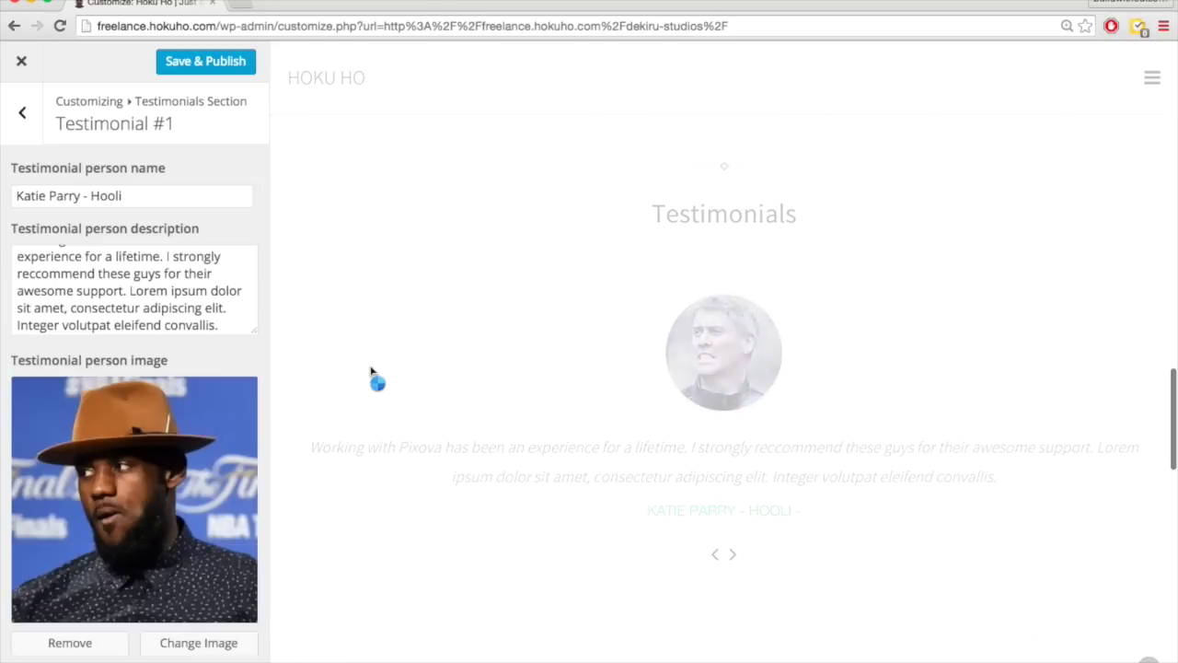
Replace Testimonial #1's person name with a new name plus 'Well Gifted'.
triple_click(73, 199)
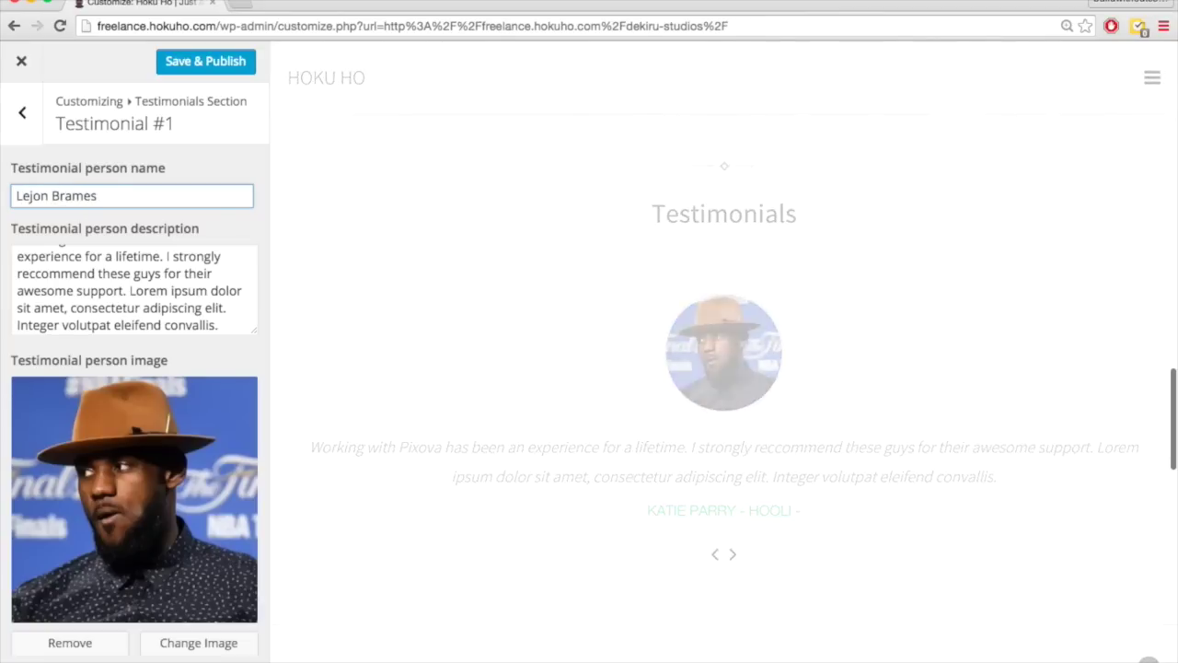
type(" - ")
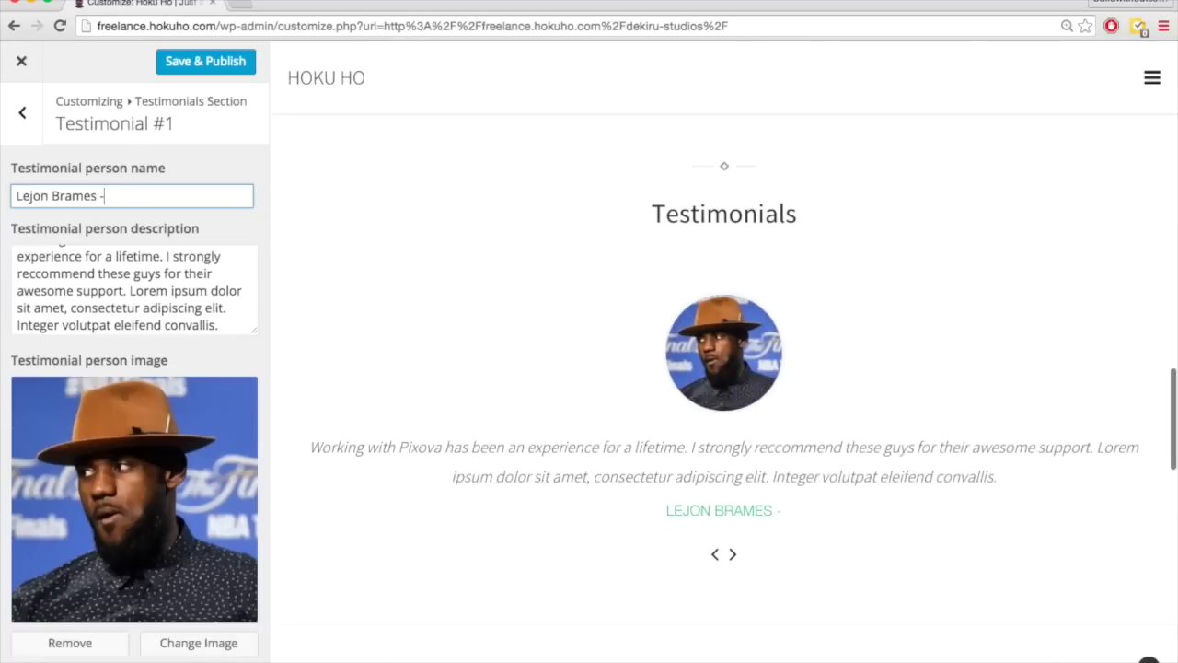
type("We")
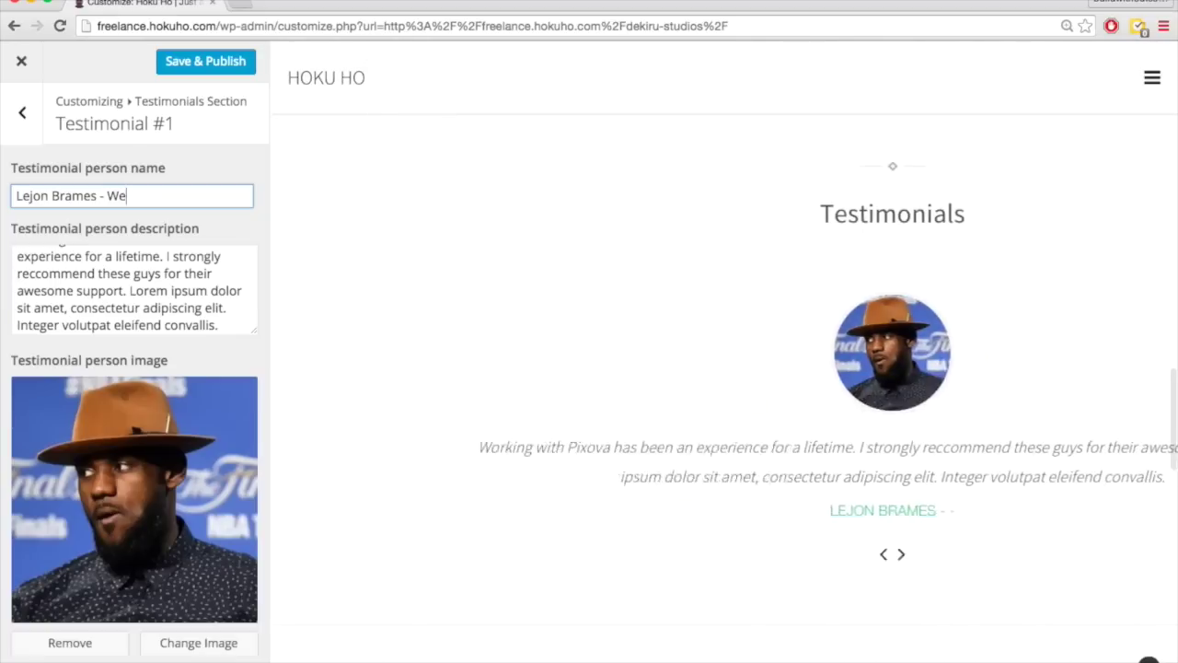
type("ll Gifted")
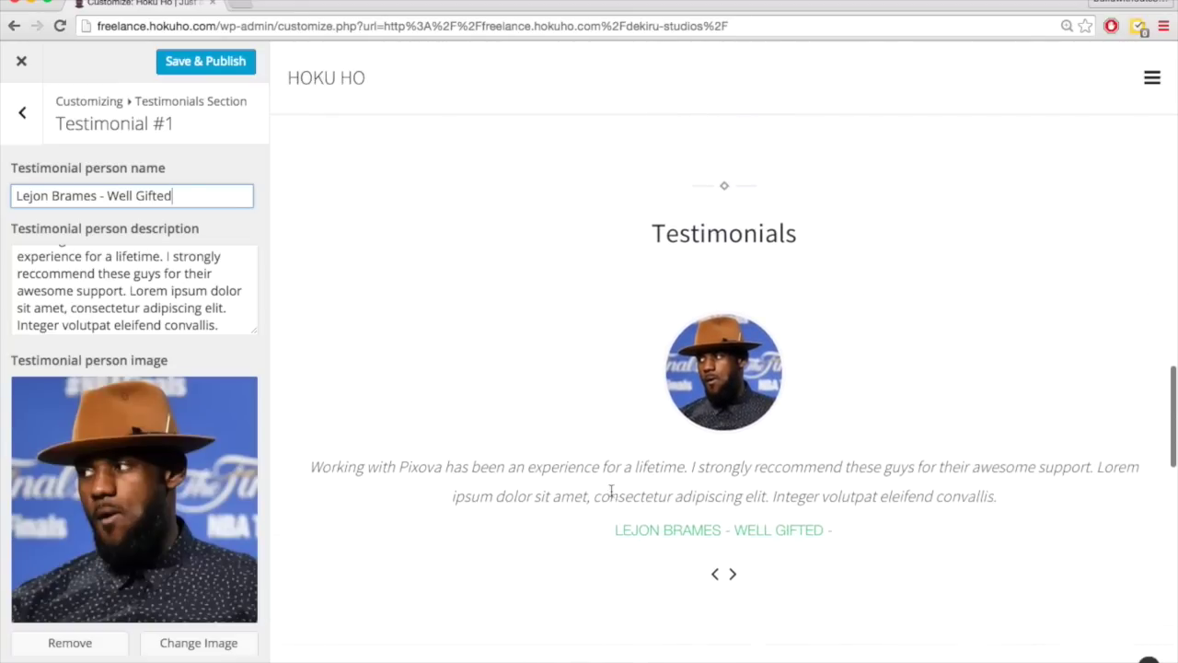
left_click(22, 112)
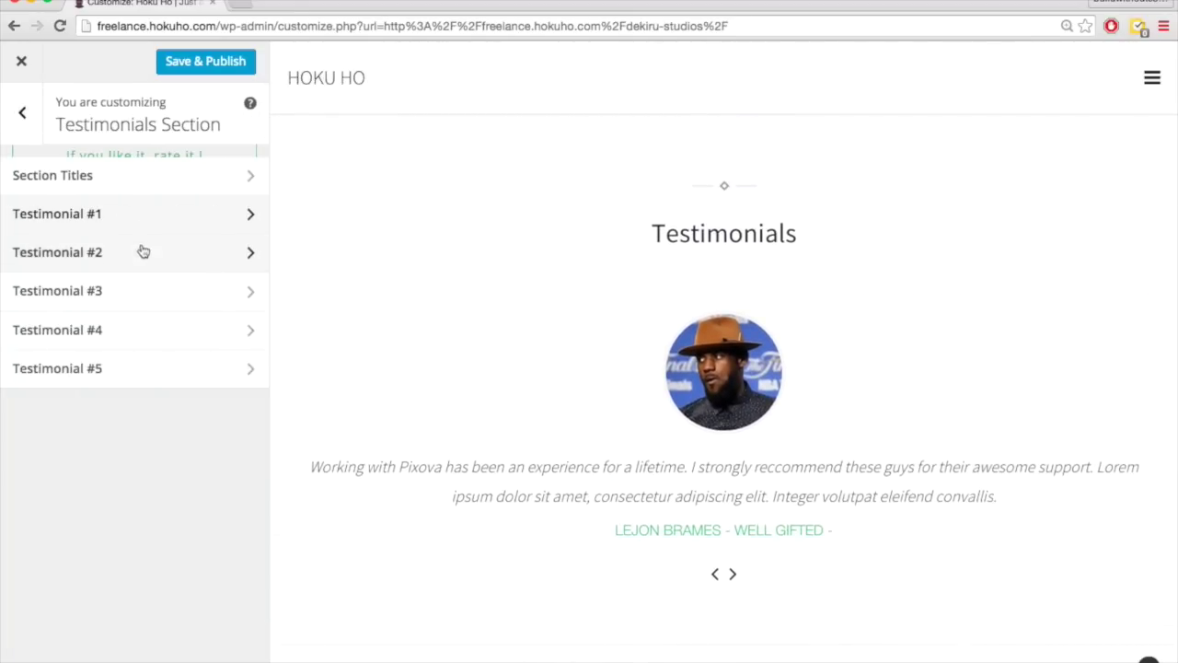
Upload 183x183.jpeg and set it as Testimonial #2's photo.
left_click(143, 252)
scroll(133, 396, "down", 1)
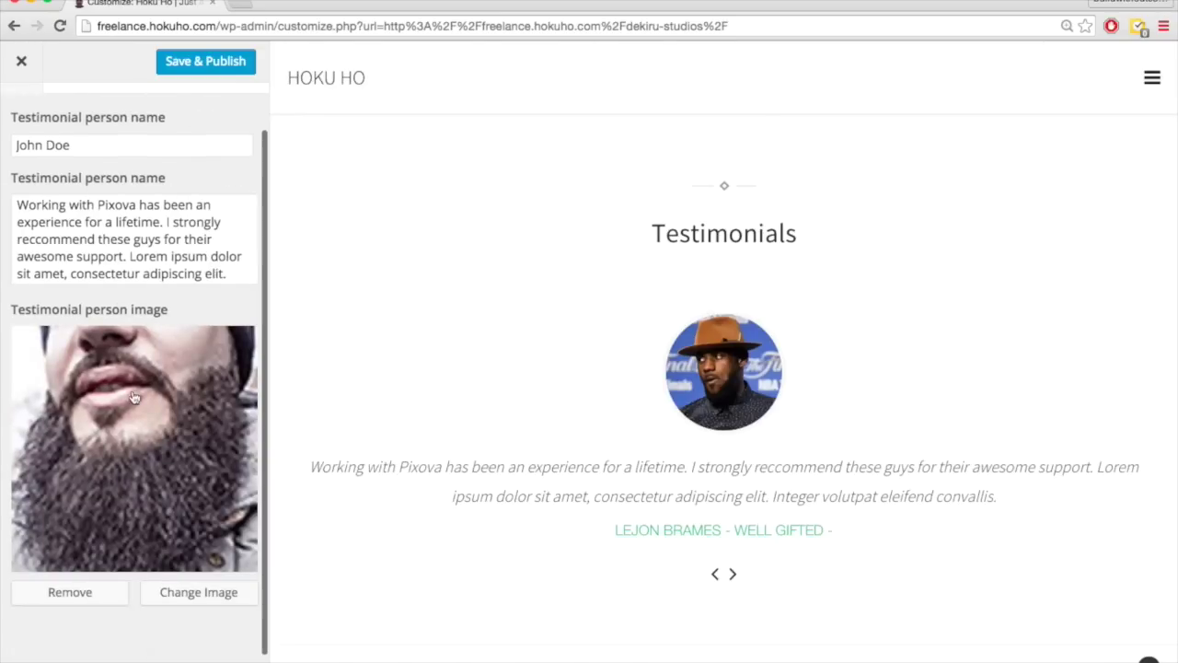
left_click(185, 599)
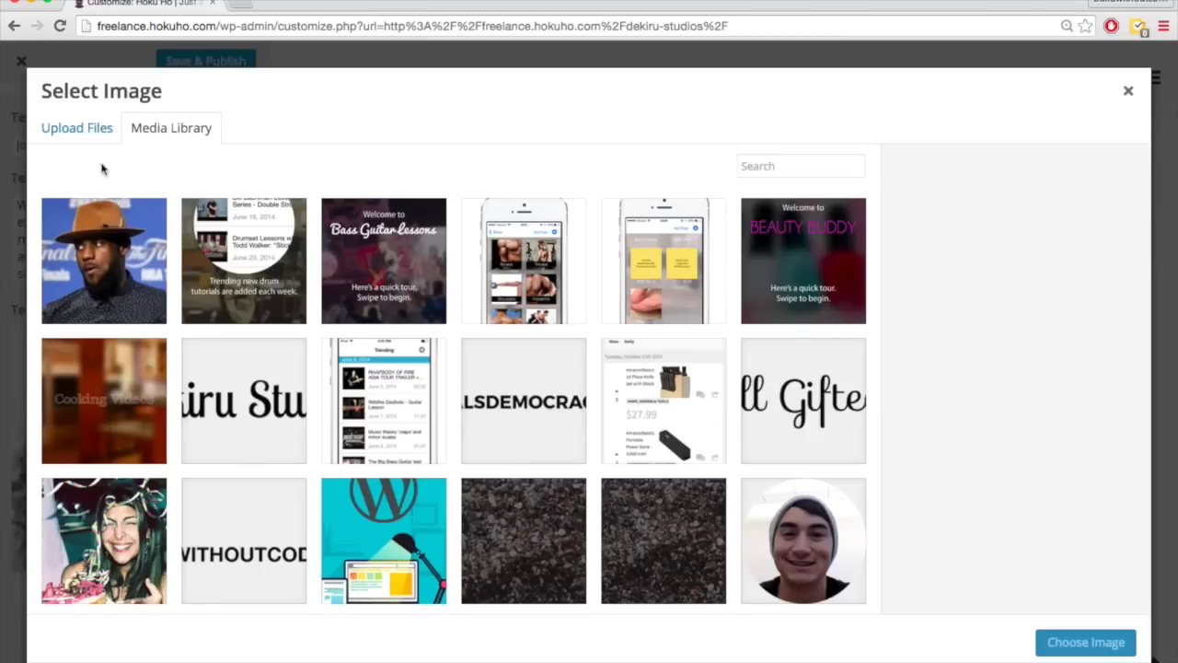
left_click(86, 138)
left_click(583, 366)
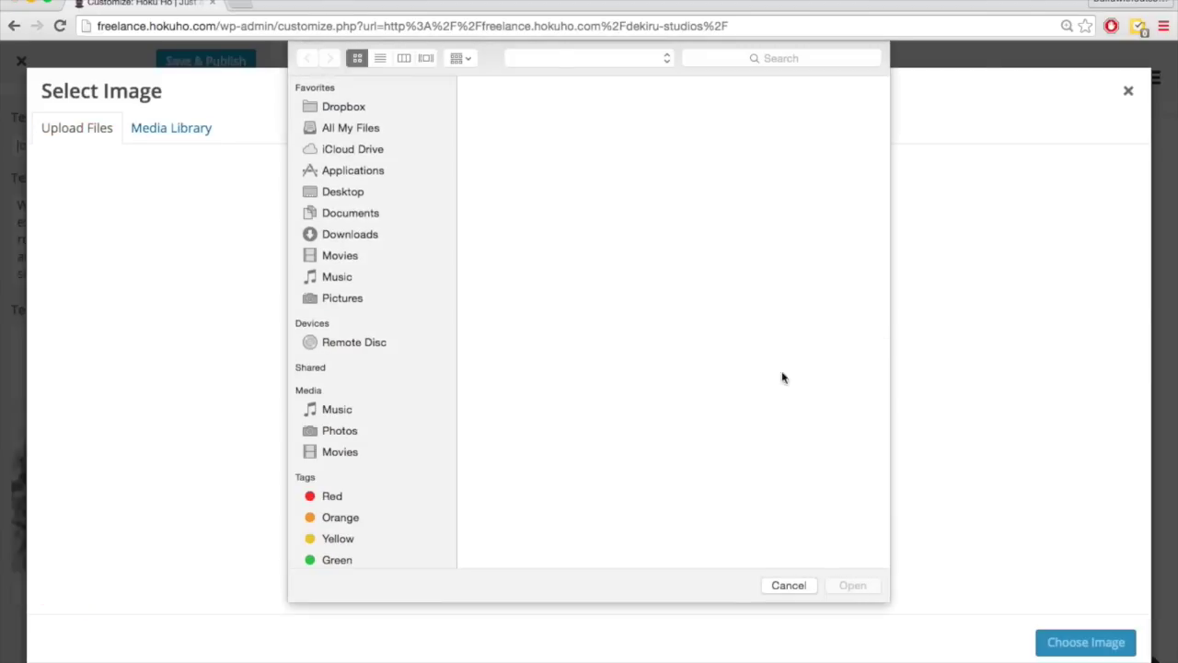
double_click(560, 294)
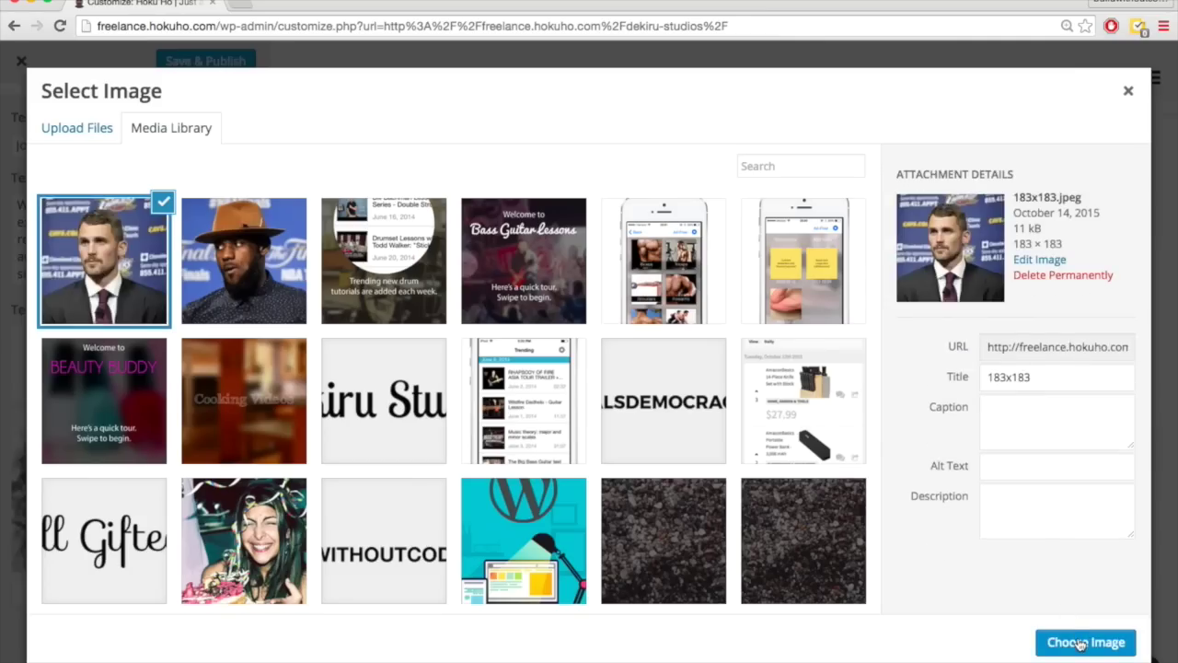
left_click(1081, 643)
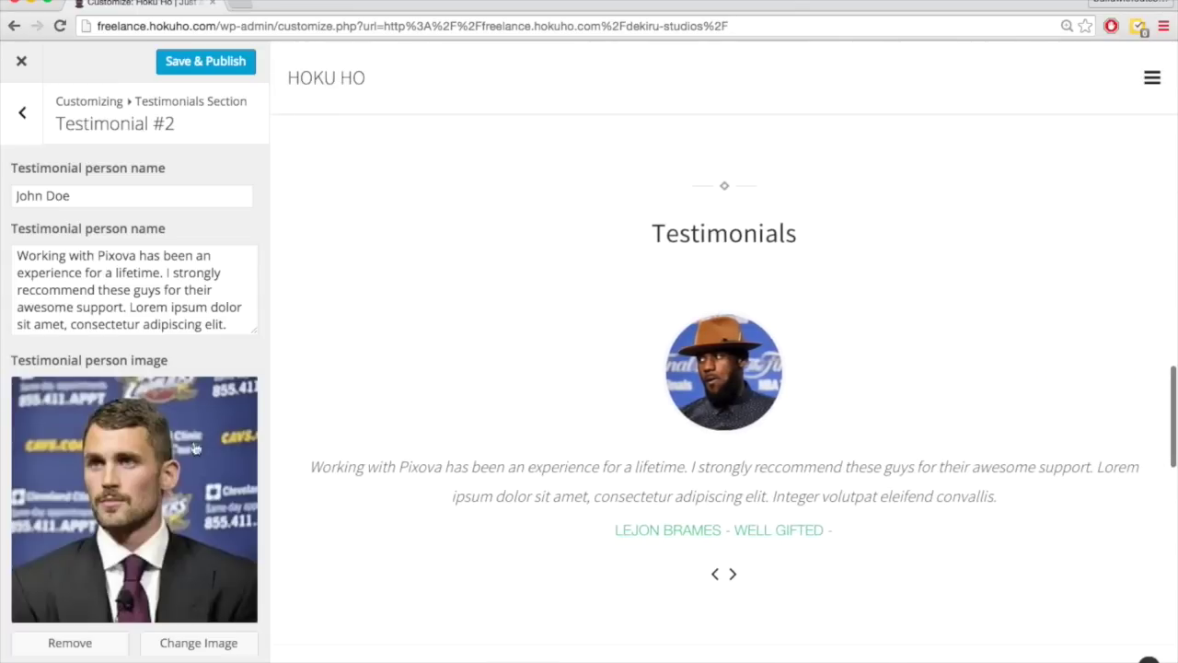
left_click(735, 577)
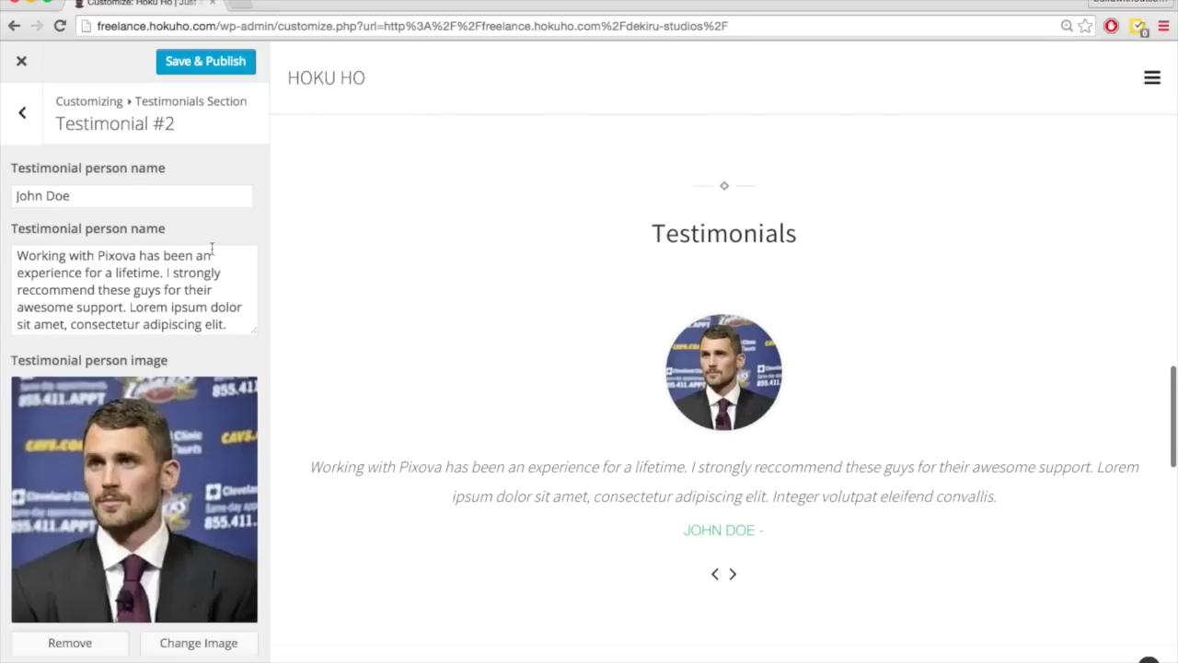
Replace Testimonial #2's person name with a new name ending in 'BuildWithoutCode.com'.
triple_click(77, 194)
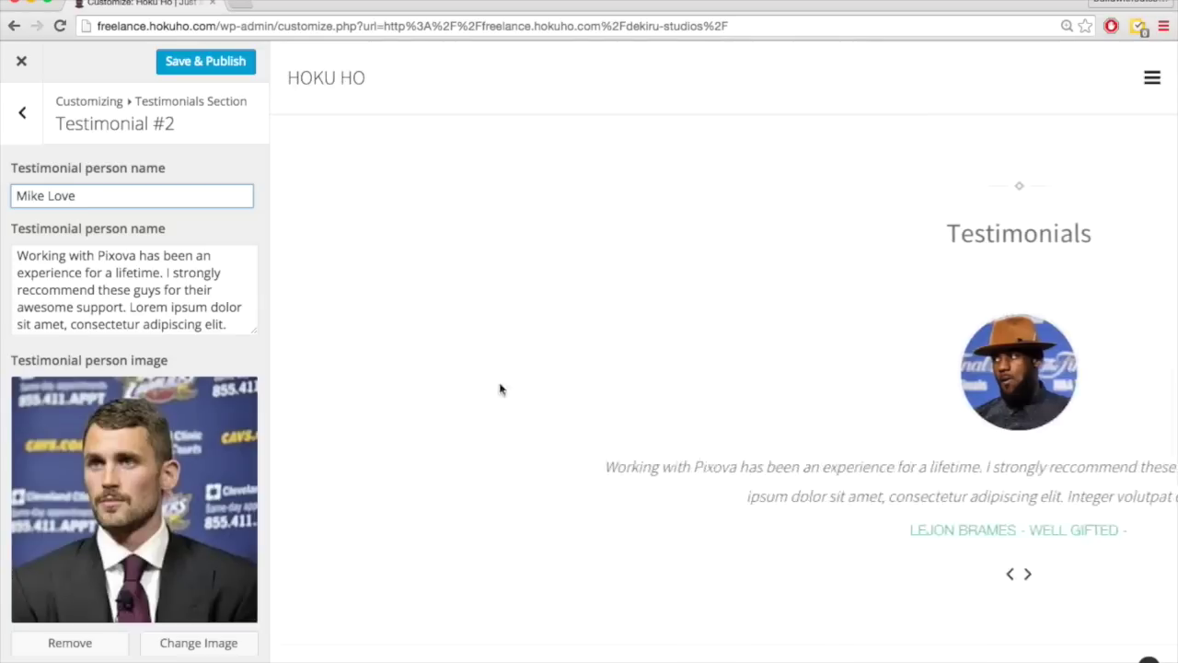
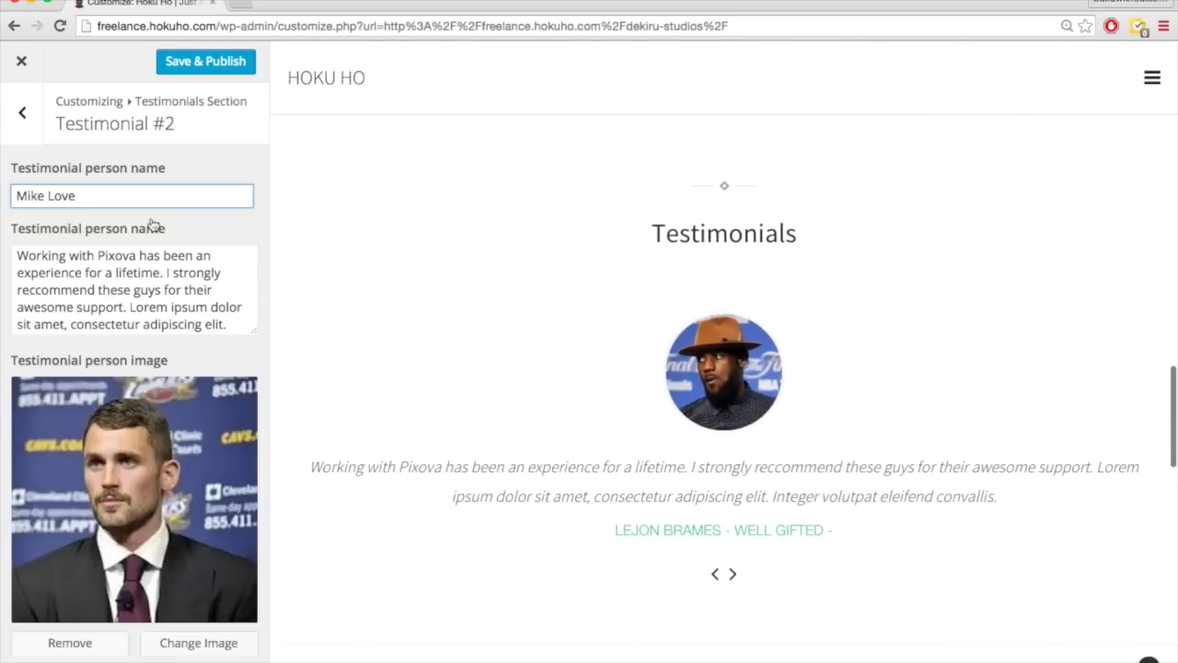
type(" - BuildWithoutCode.com")
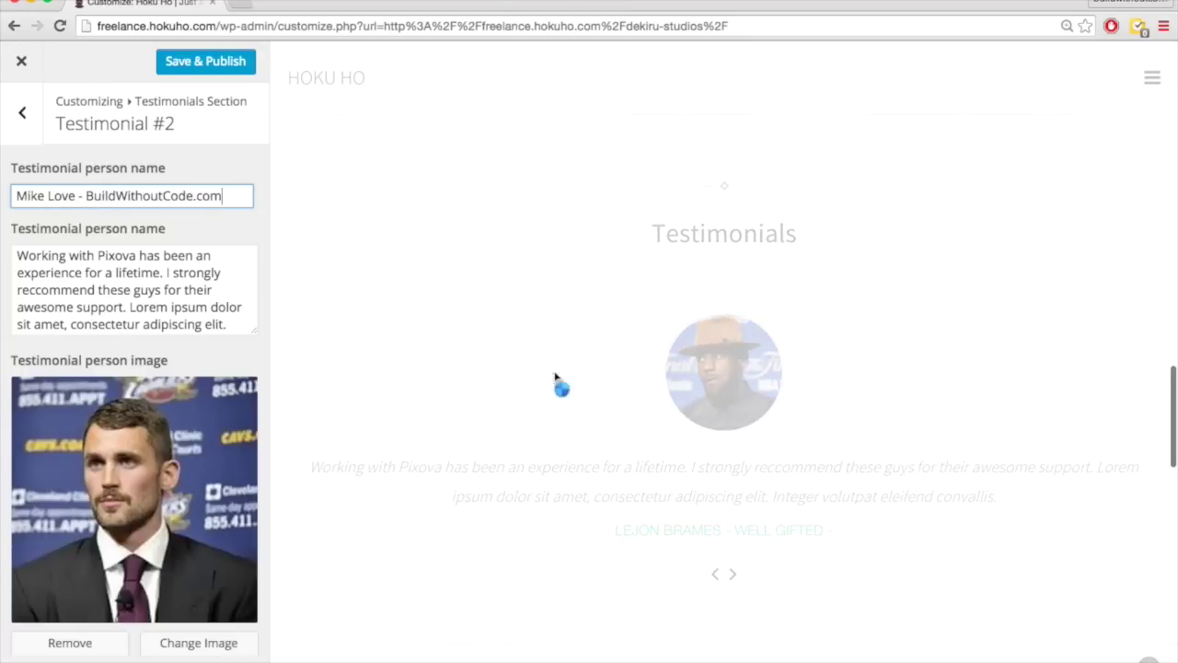
scroll(562, 381, "down", 1)
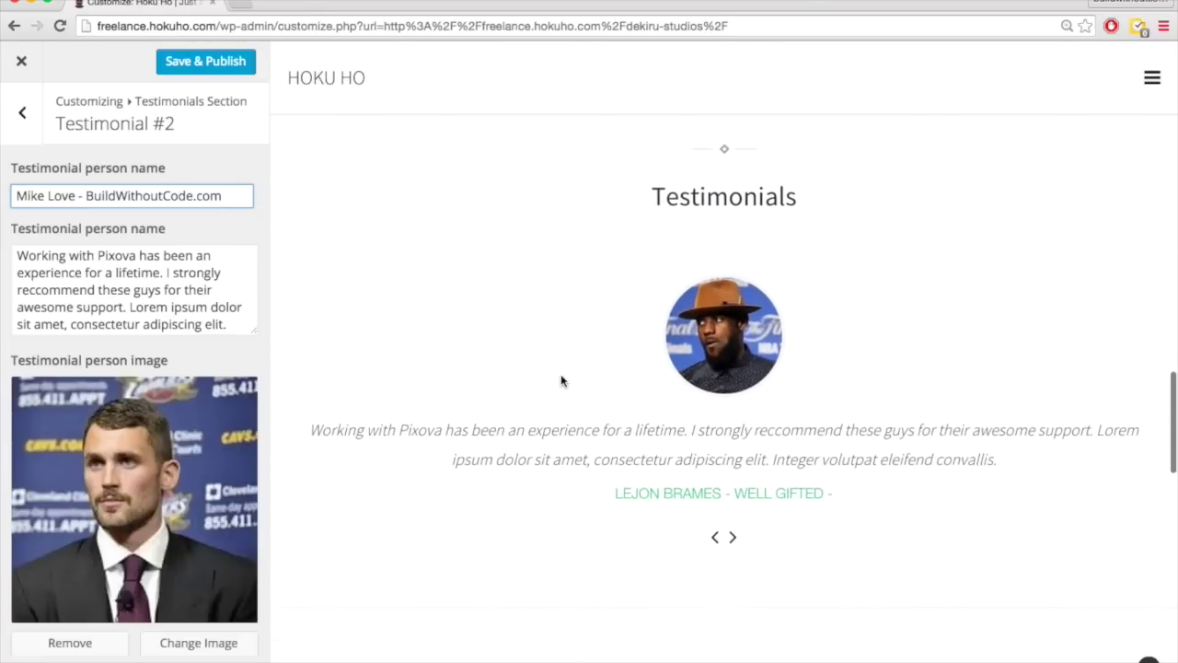
left_click(735, 539)
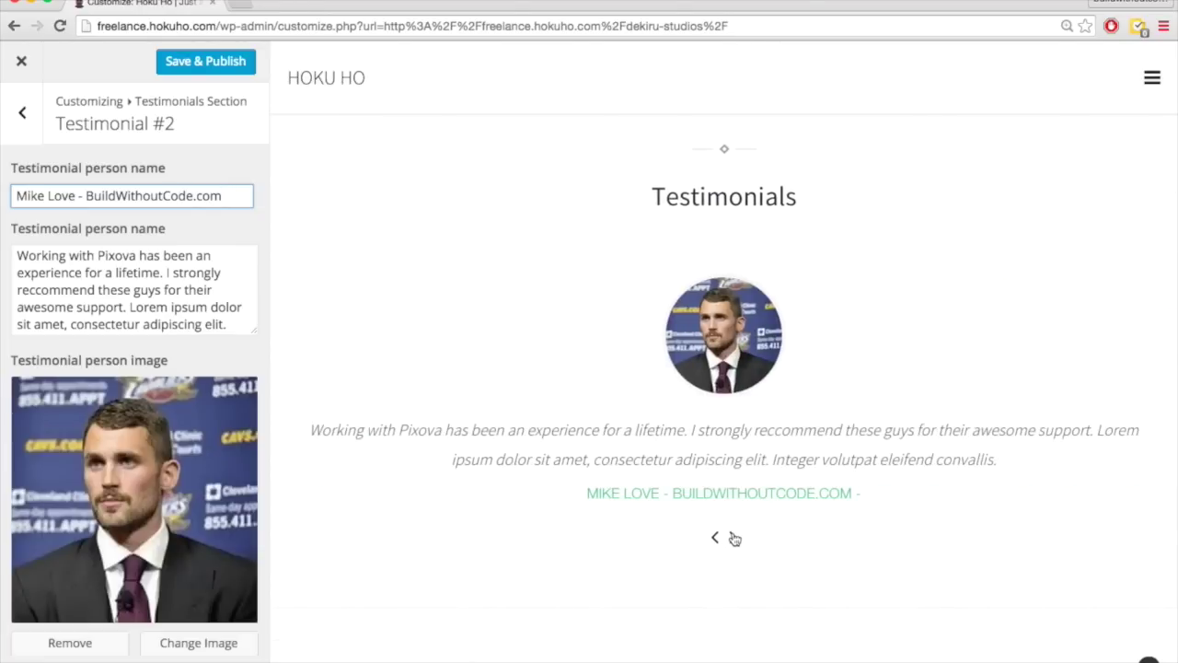
left_click(735, 538)
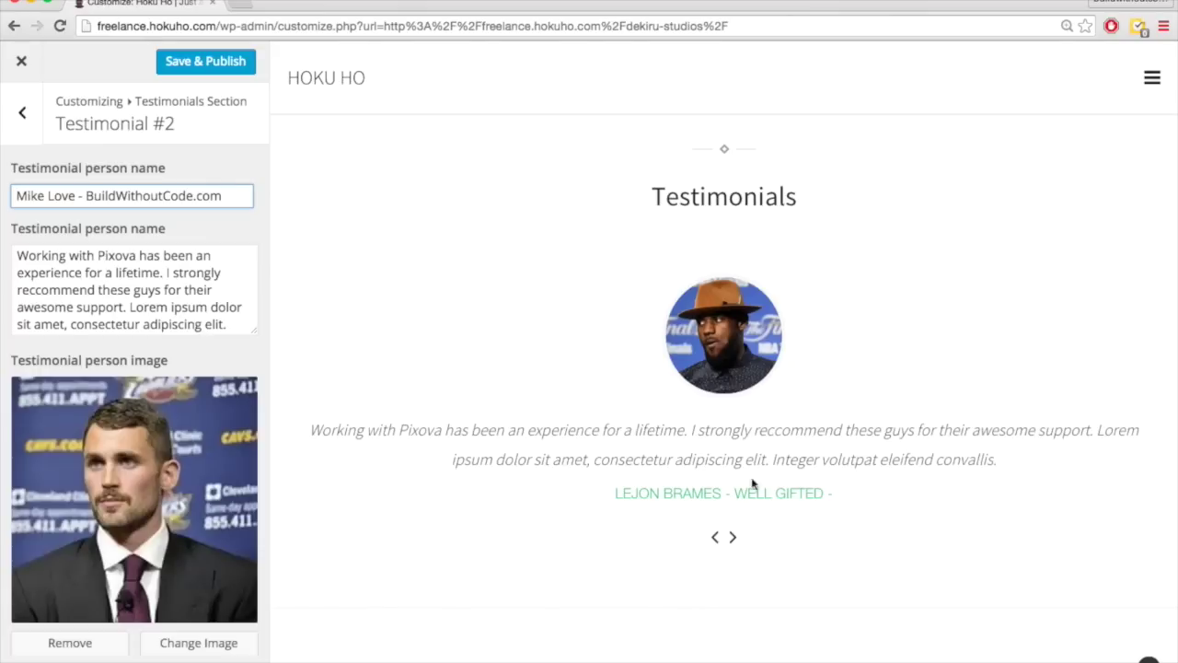
scroll(751, 460, "up", 2)
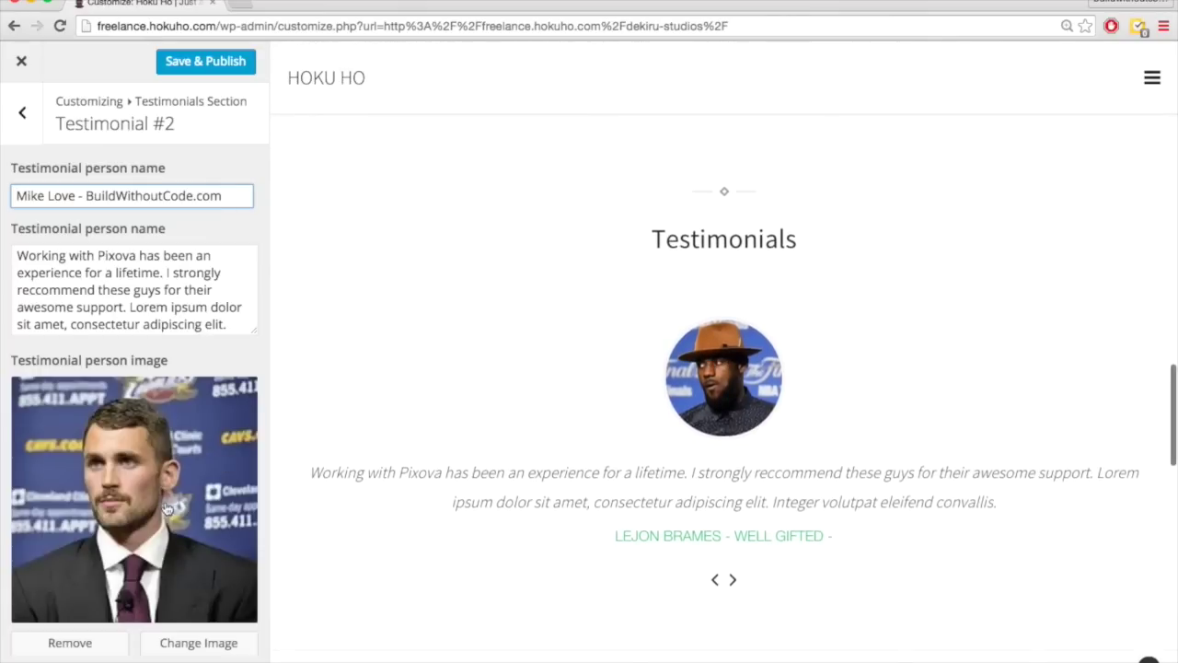
left_click(733, 578)
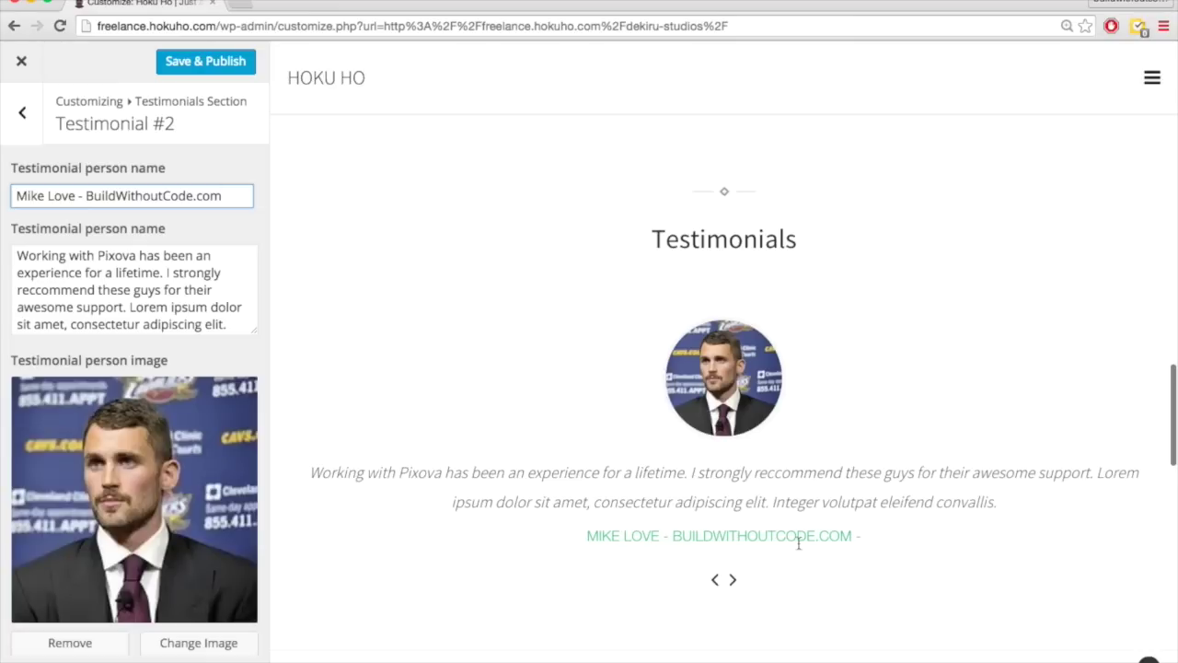
Review Testimonial #2's quote text, then Save & Publish the Customizer changes.
left_click(123, 295)
key("ctrl+a")
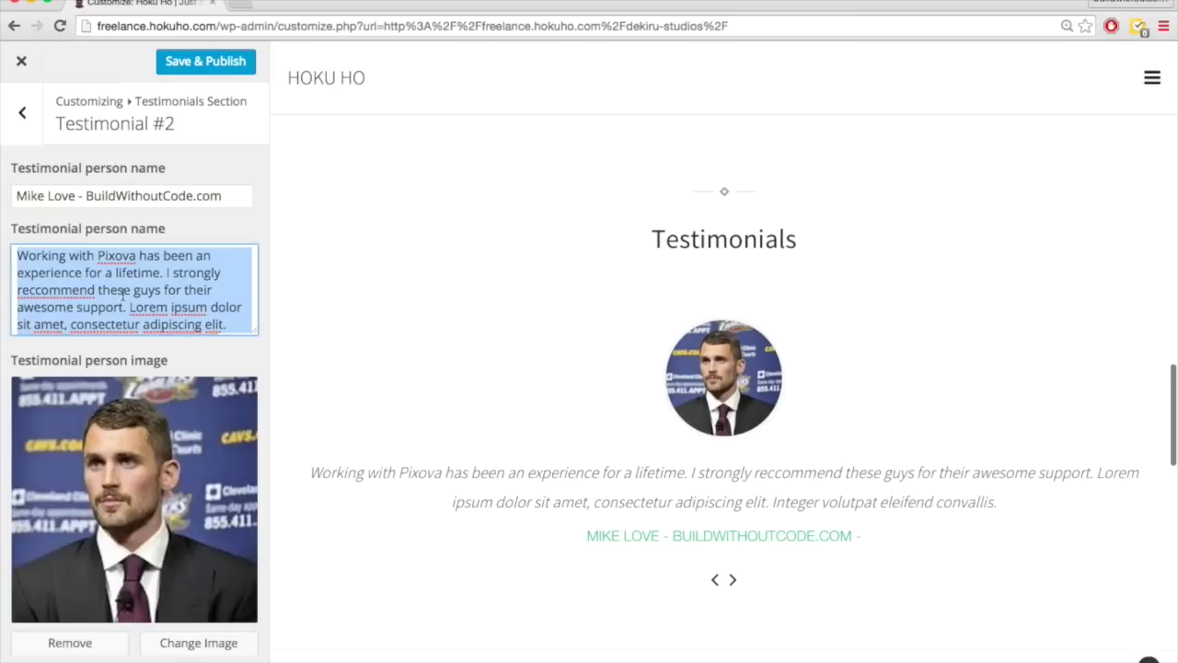
left_click(160, 293)
scroll(359, 399, "down", 2)
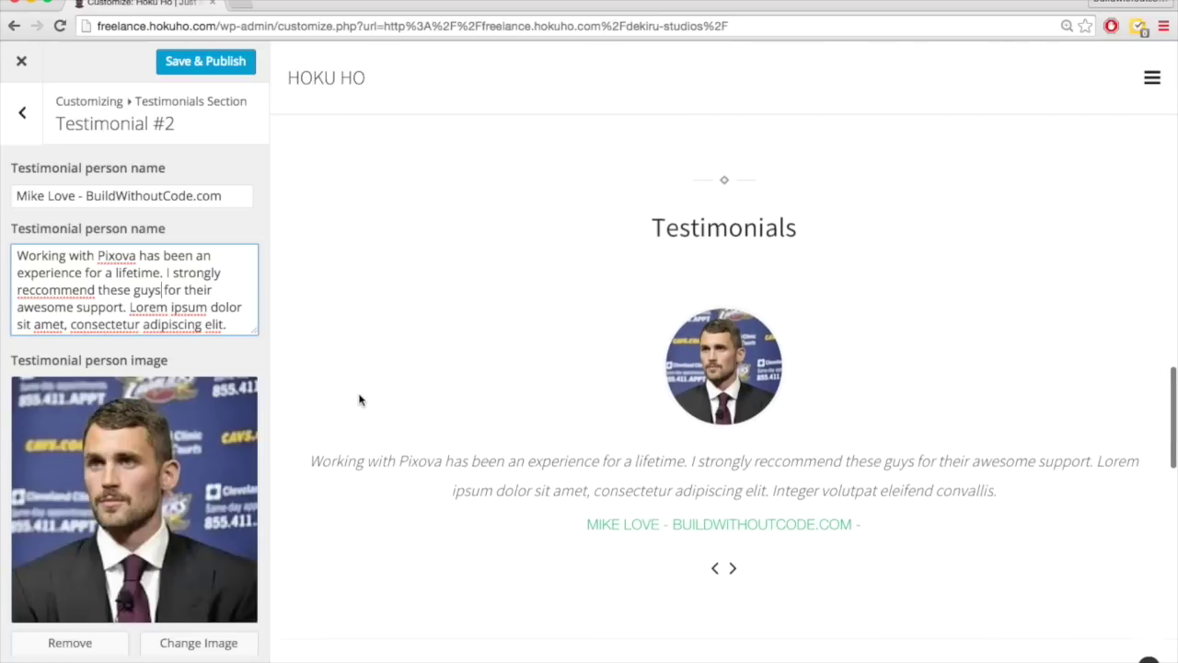
scroll(359, 398, "down", 1)
scroll(359, 399, "up", 3)
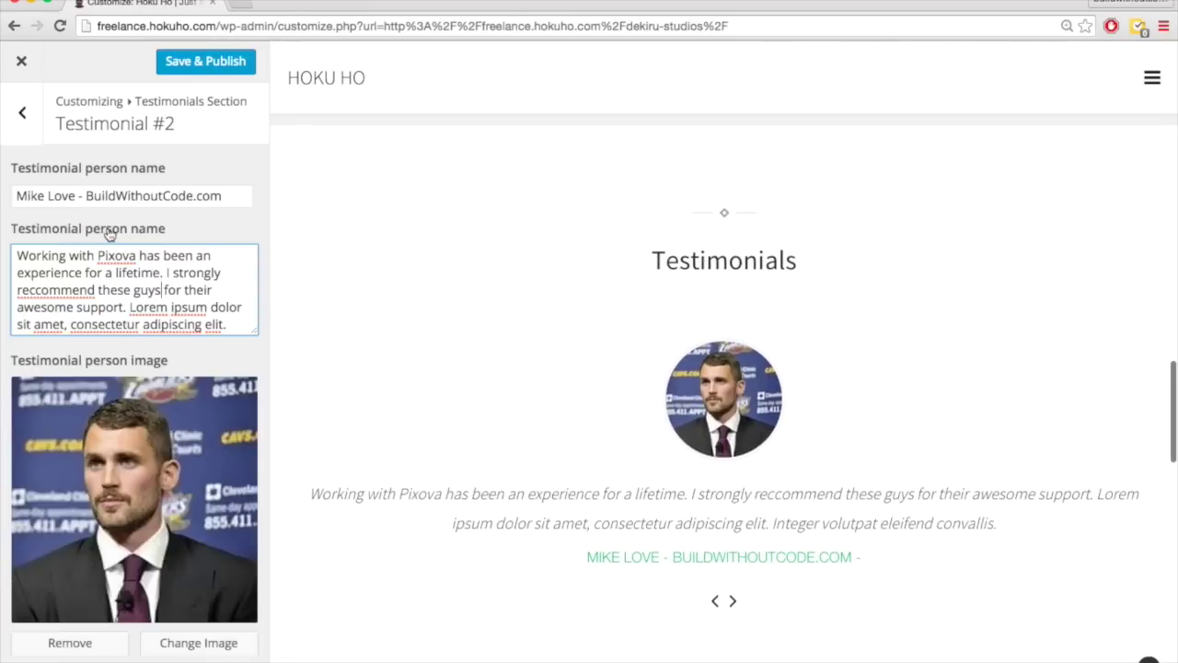
double_click(132, 272)
triple_click(135, 273)
left_click(154, 274)
scroll(499, 481, "down", 1)
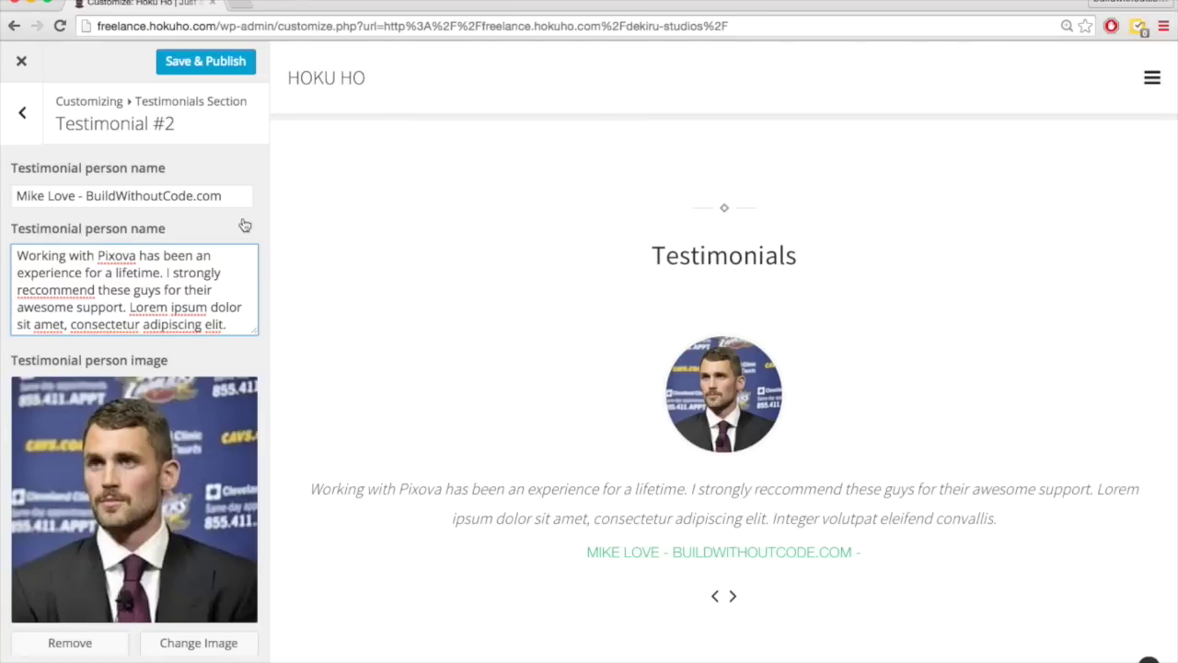
left_click(210, 61)
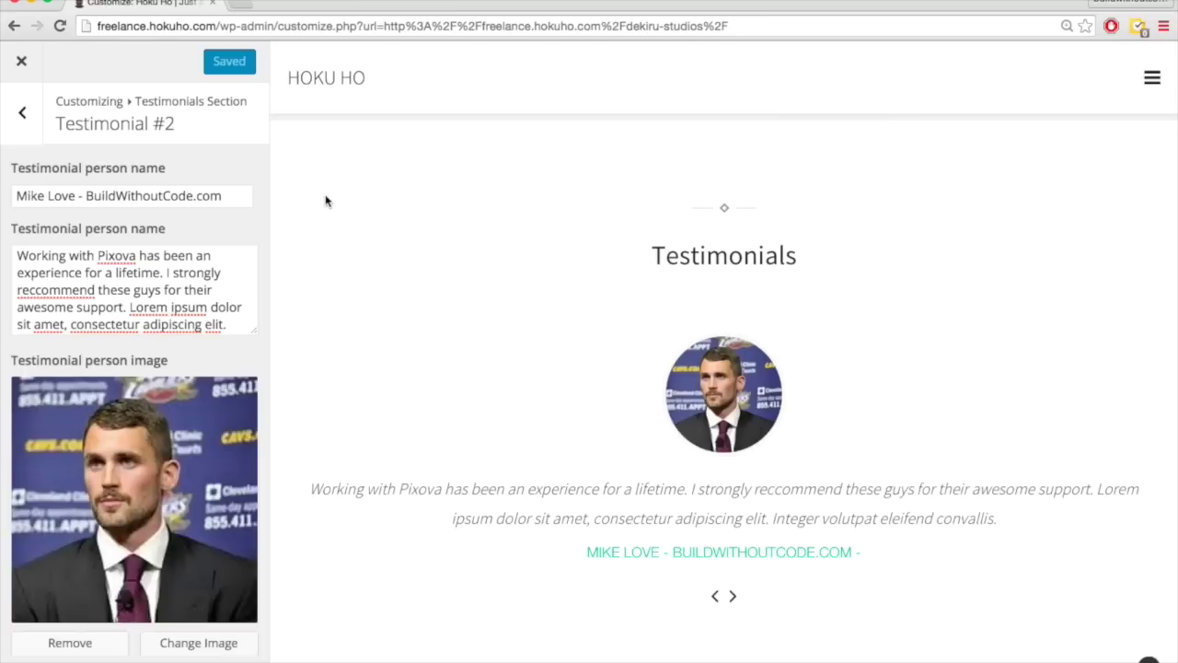
left_click(22, 123)
Change the Latest News section title to 'Website Tutorials'.
left_click(22, 112)
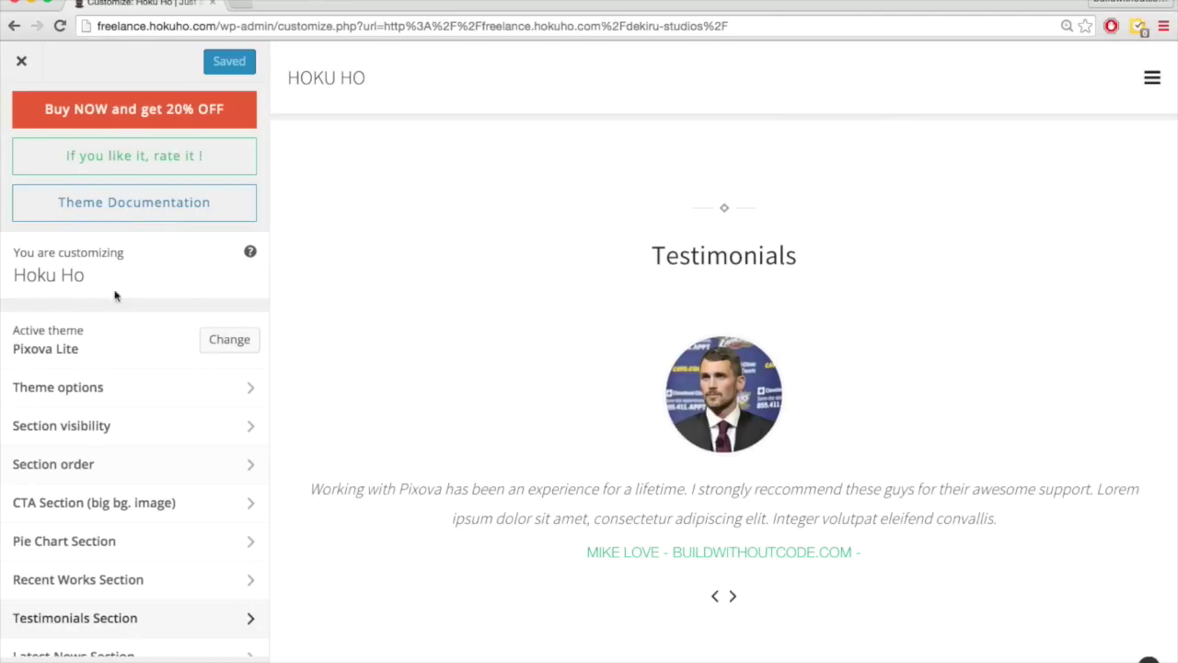
scroll(126, 405, "down", 5)
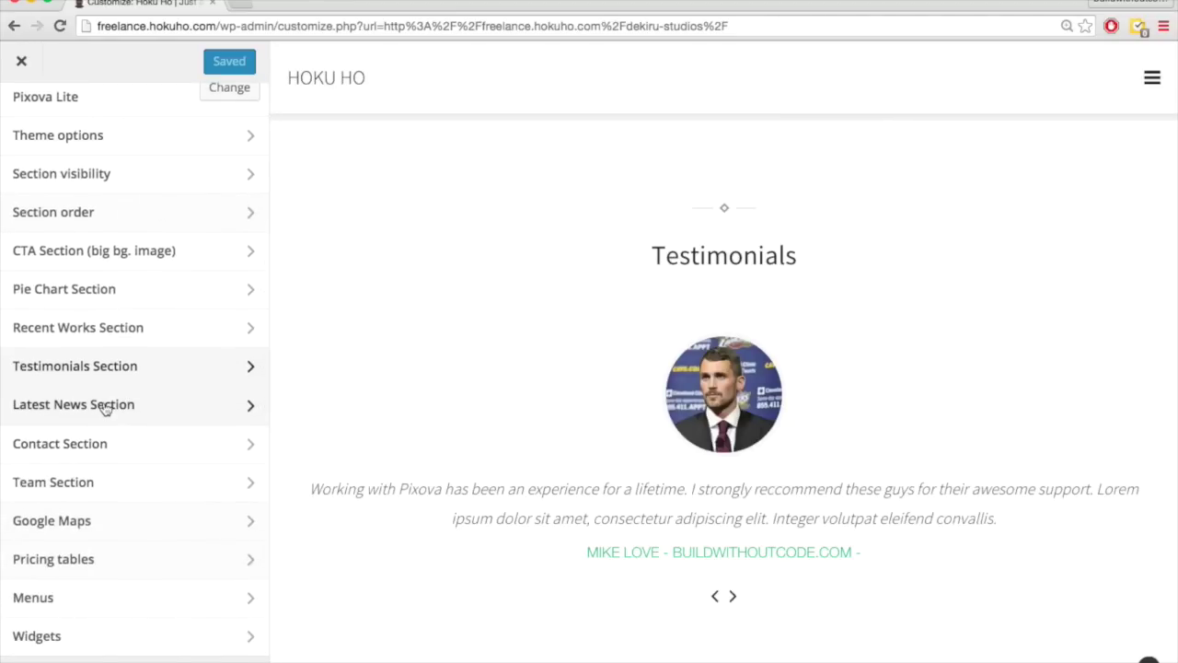
left_click(105, 407)
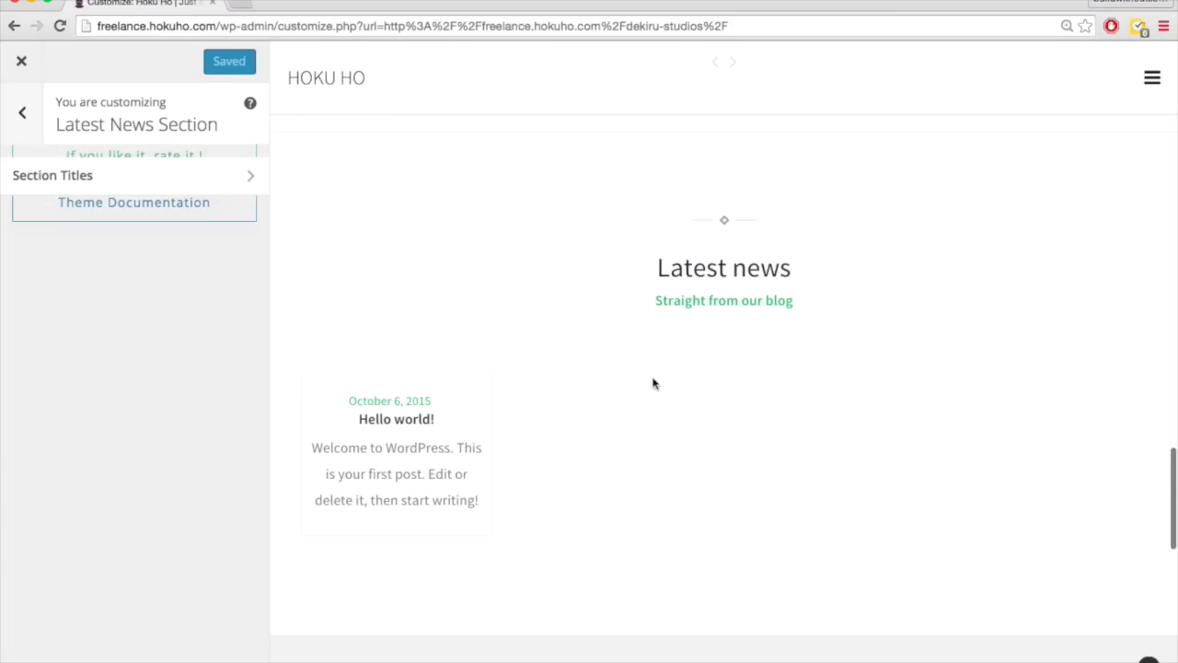
left_click(249, 180)
left_click(114, 204)
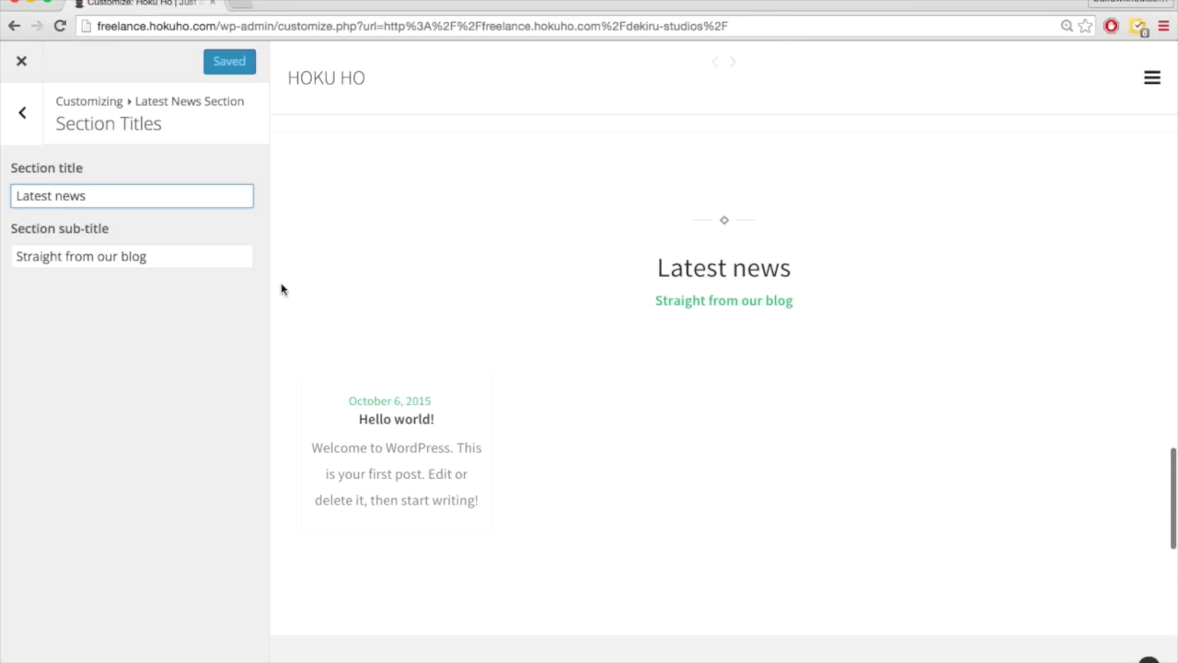
triple_click(139, 199)
type("Website Tutorials")
Paste the free website tutorials tagline as the sub-title and Save & Publish.
left_click(136, 263)
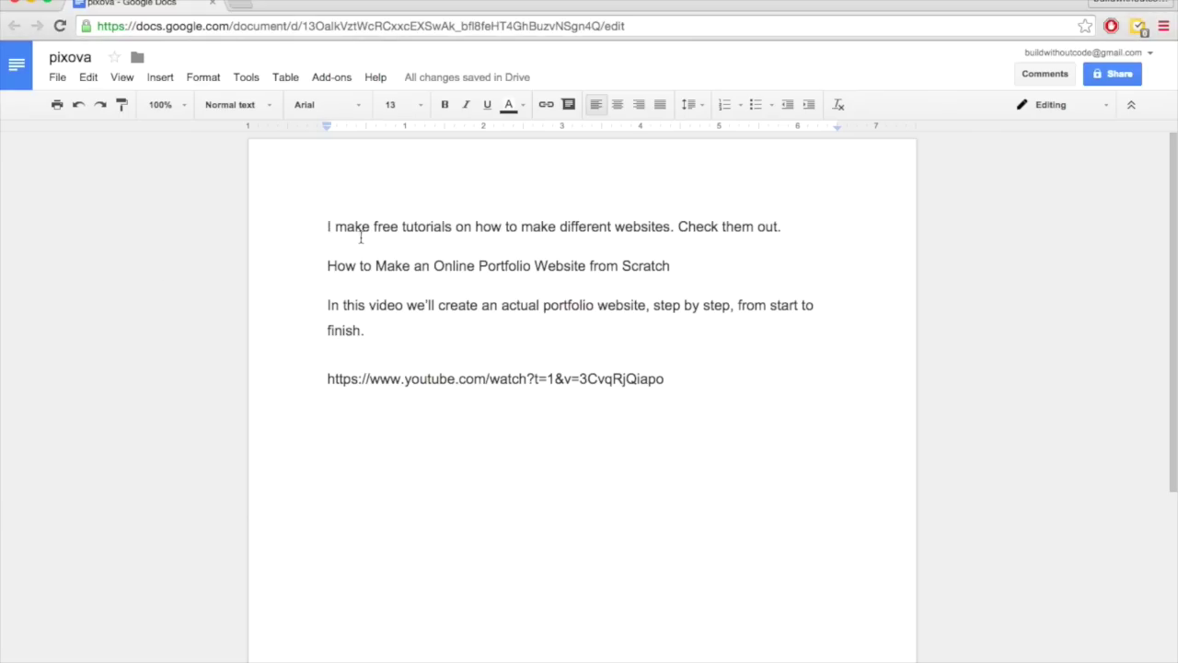
triple_click(364, 221)
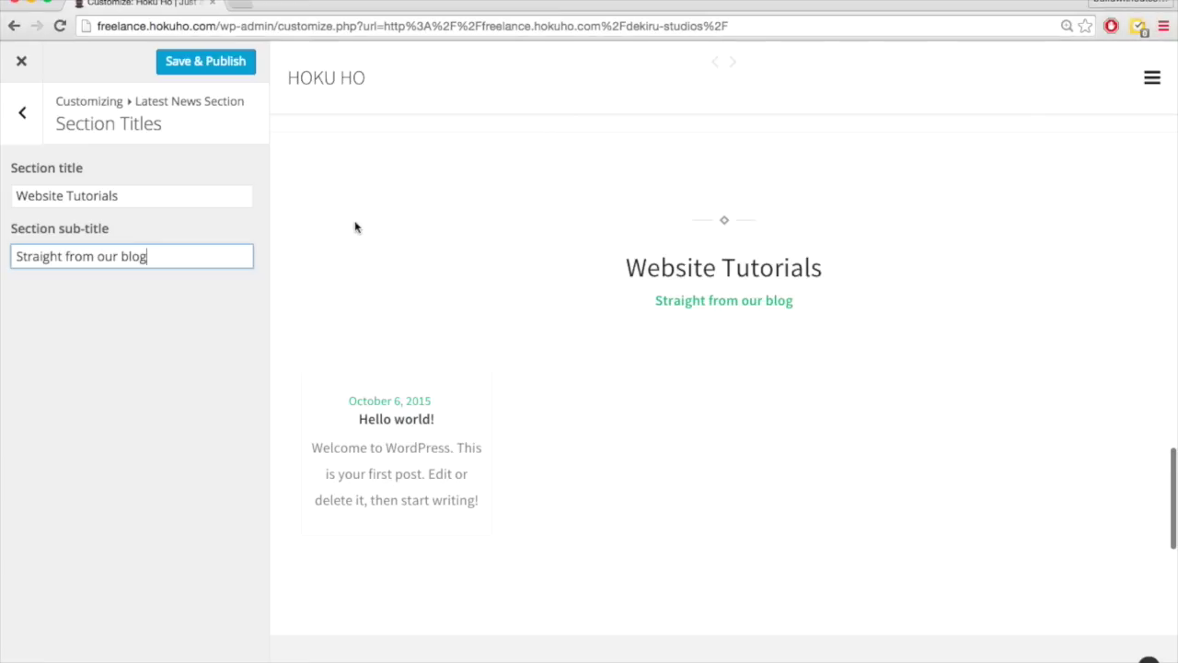
triple_click(140, 264)
key("super+v")
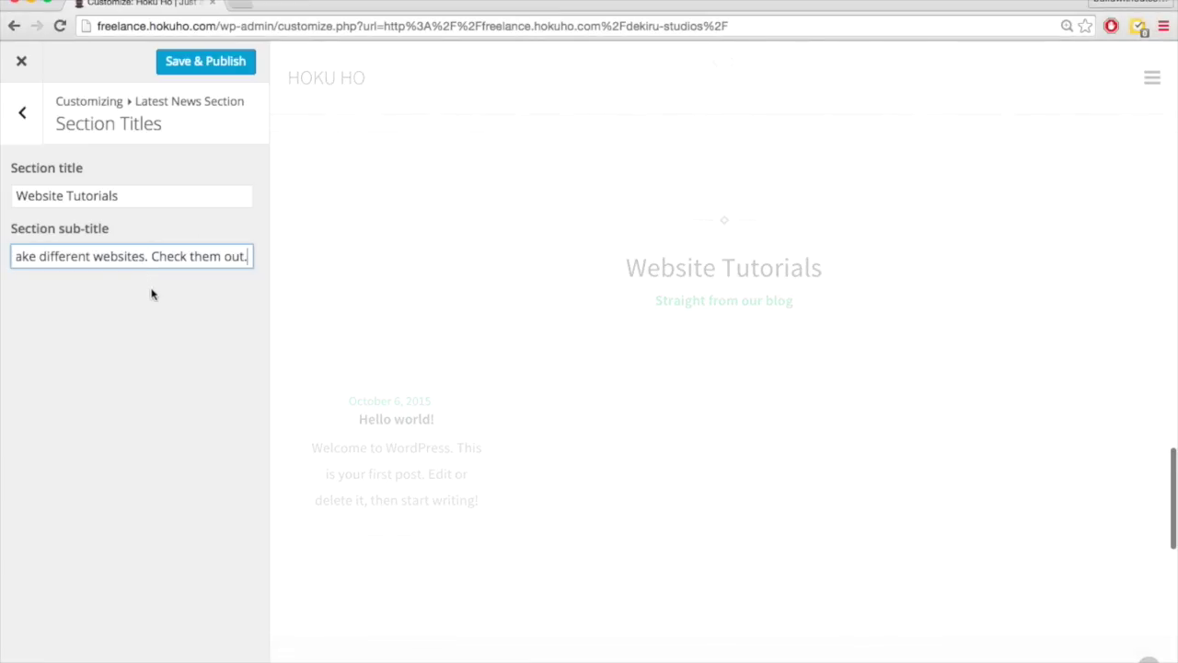
double_click(675, 280)
left_click(661, 293)
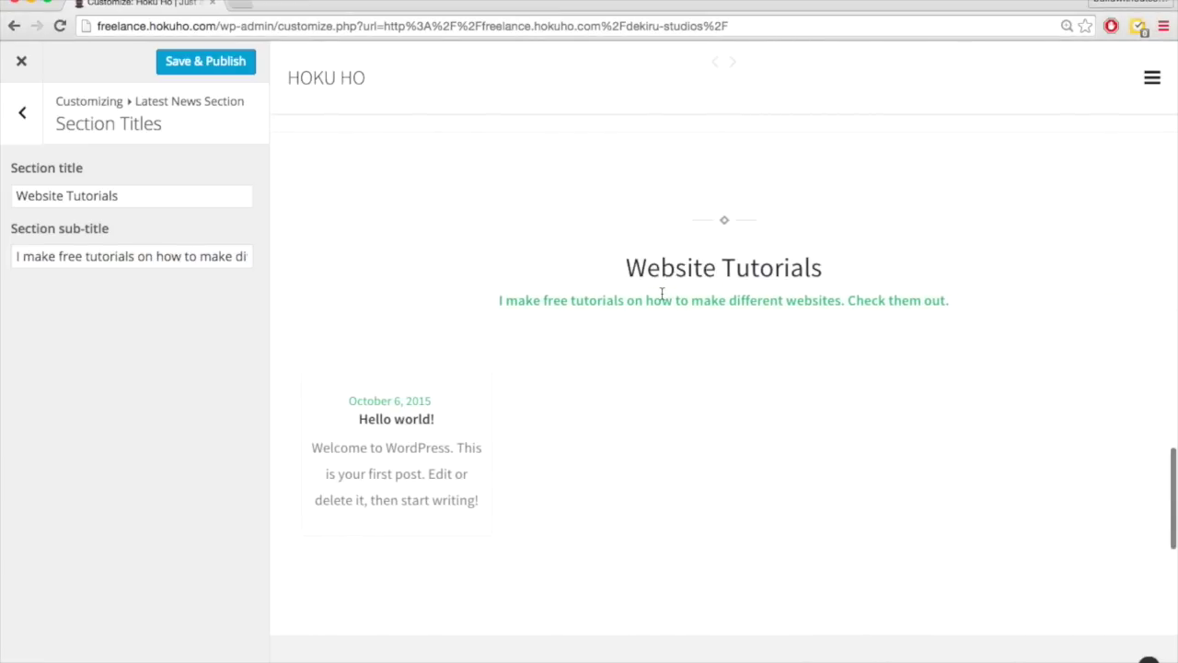
left_click(211, 66)
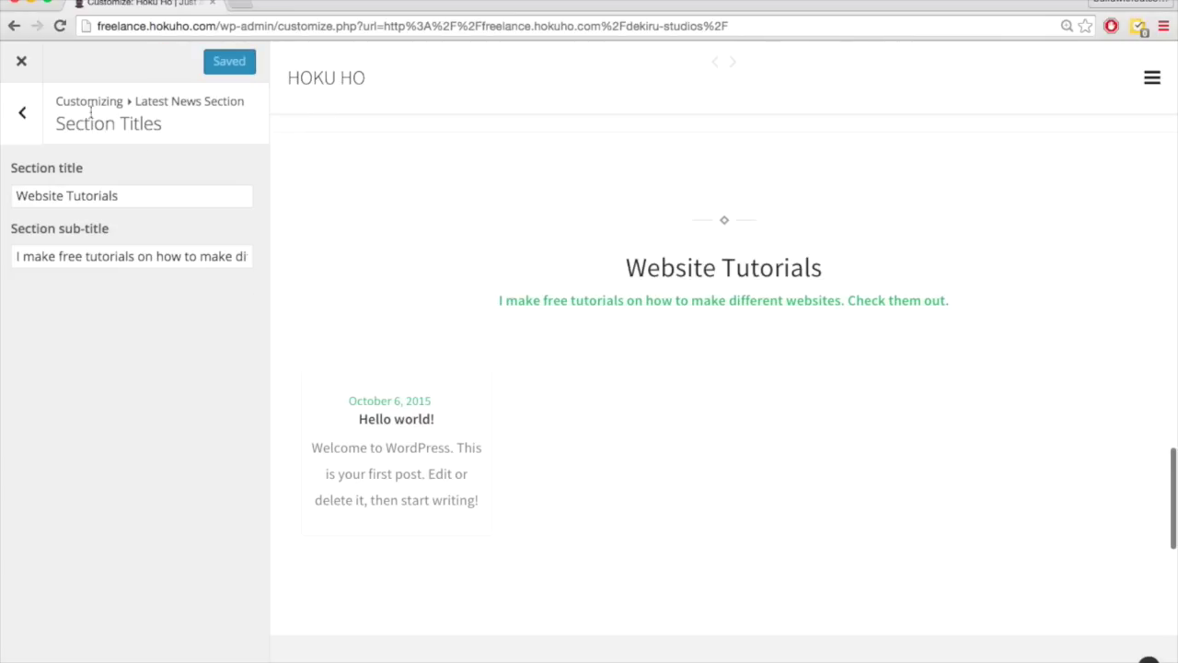
left_click(21, 61)
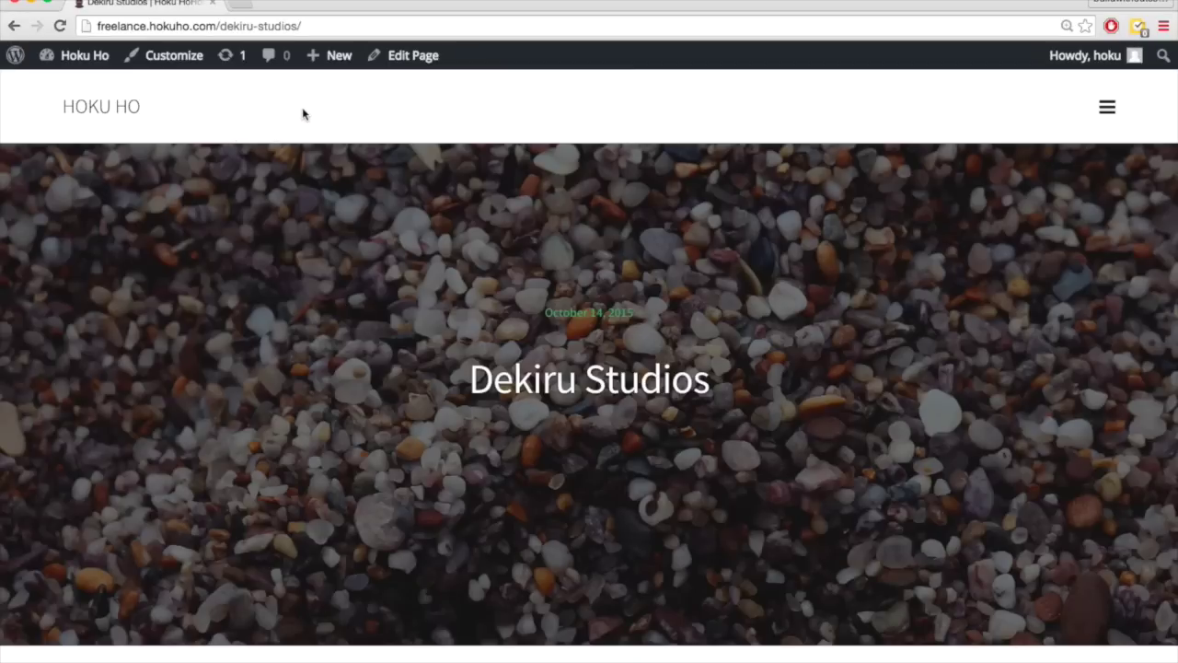
Go from the Customizer to the admin dashboard and start a new post.
mouse_move(330, 55)
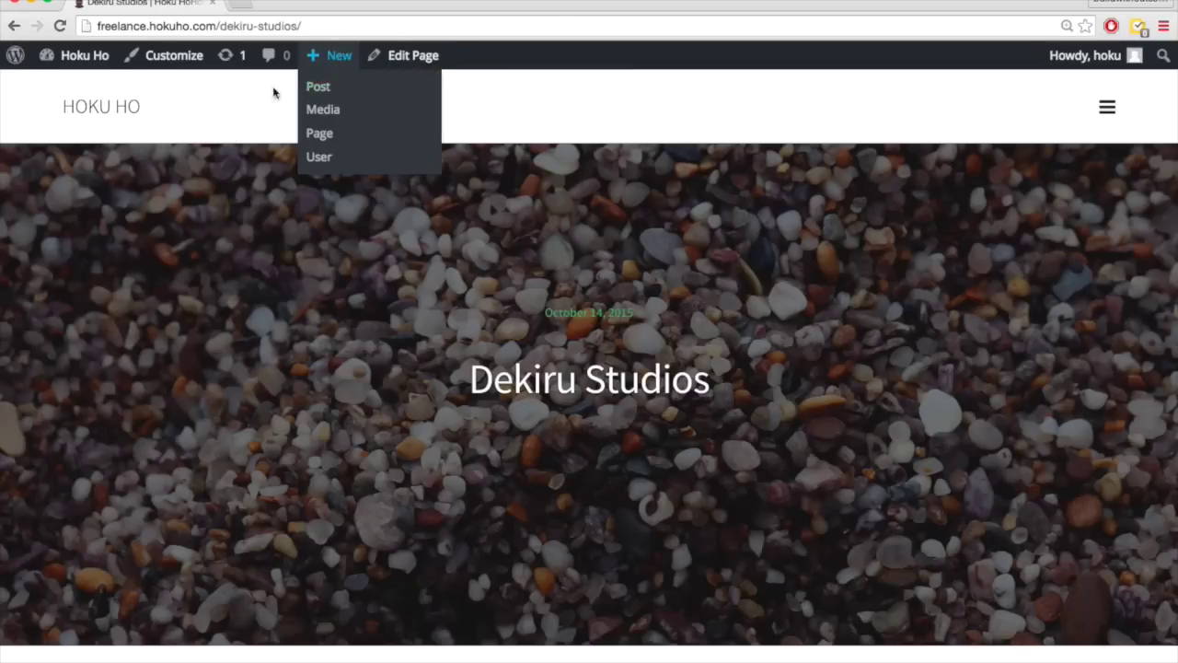
left_click(81, 56)
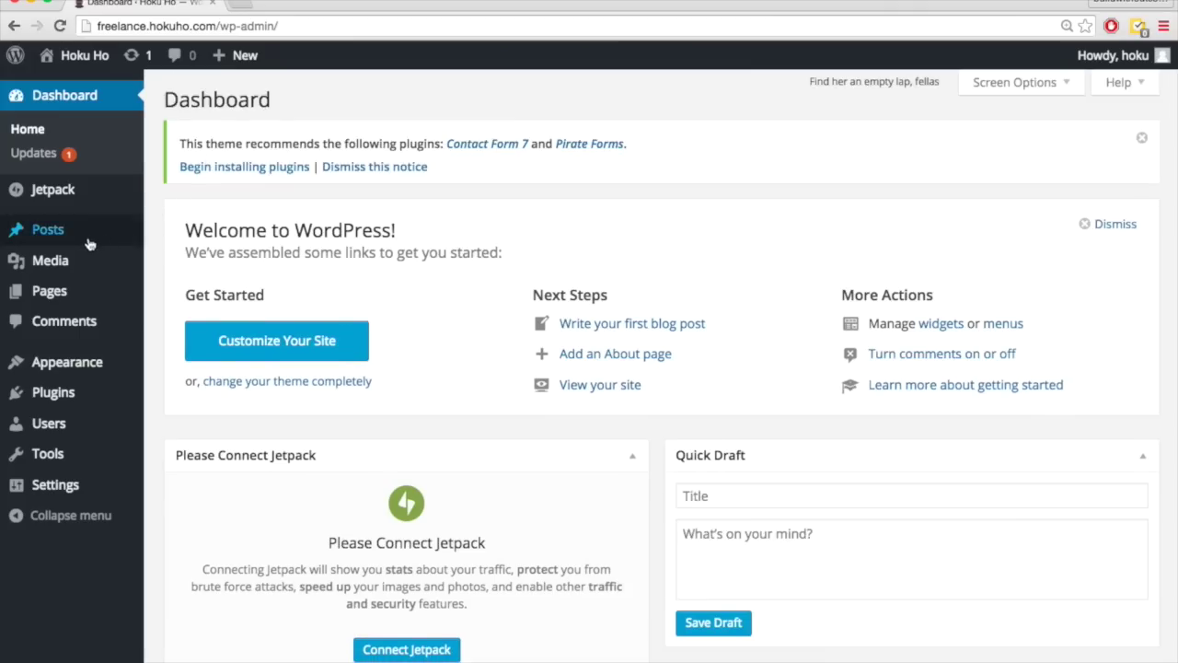
mouse_move(89, 244)
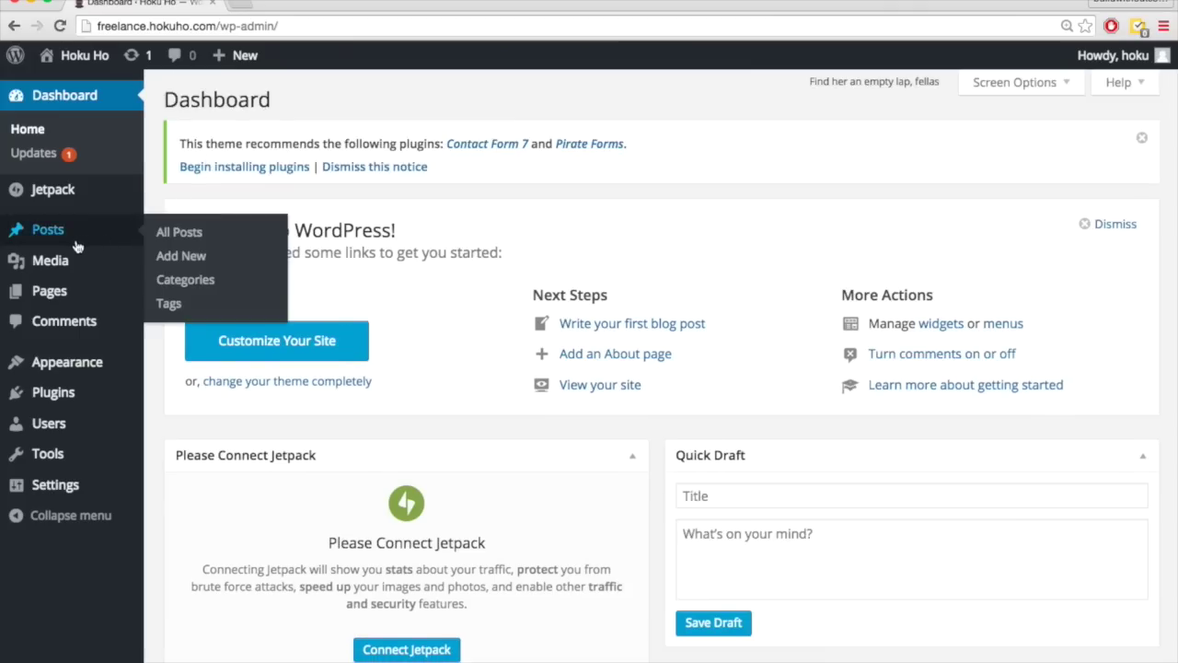
left_click(184, 256)
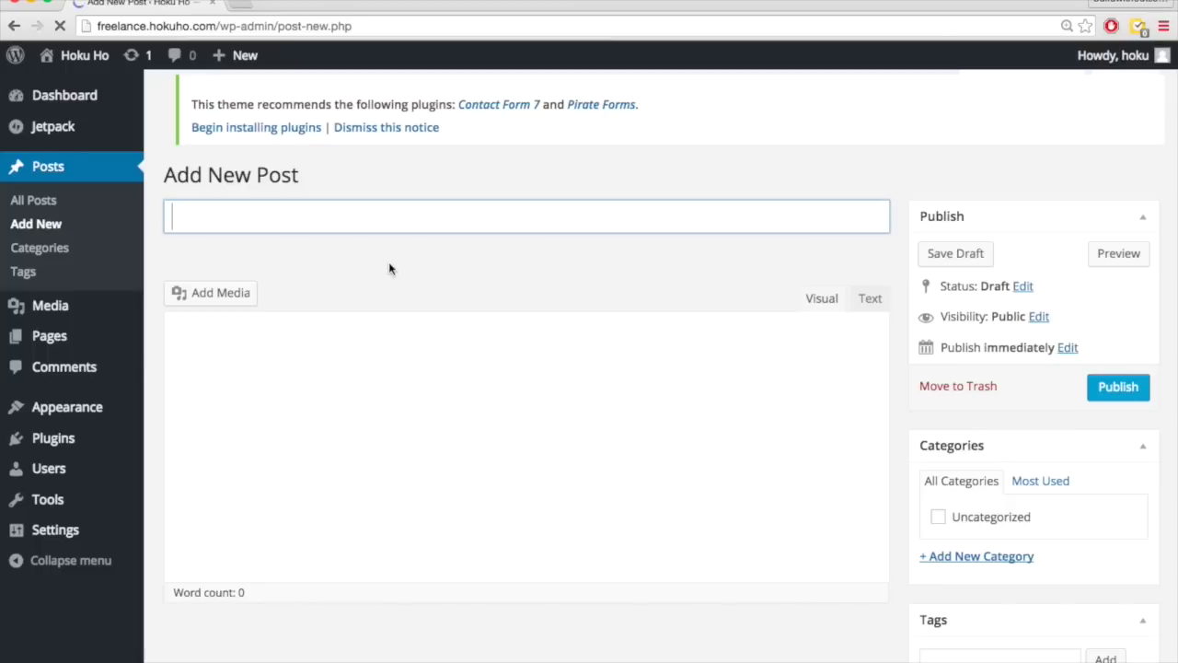
Paste the title 'How to Make an Online Portfolio Website from Scratch' from Google Docs.
key("super+grave")
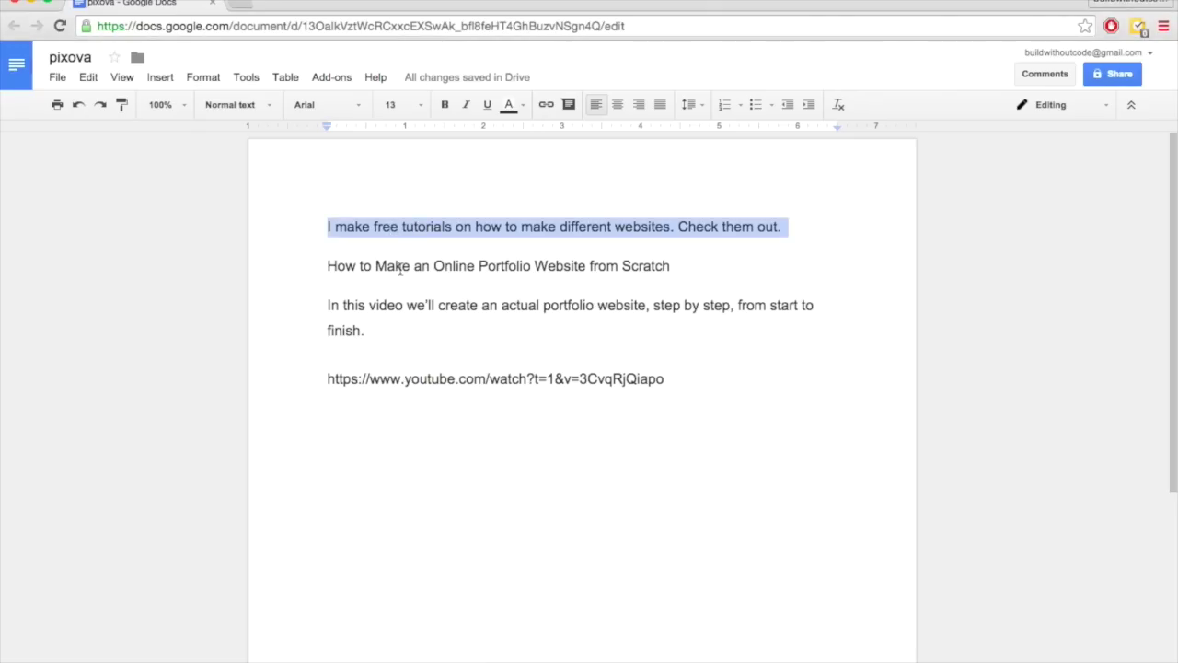
triple_click(400, 268)
key("super+c")
key("super+grave")
left_click(372, 210)
key("super+v")
Paste the intro paragraph from the Google Docs notes into the post body.
left_click(382, 368)
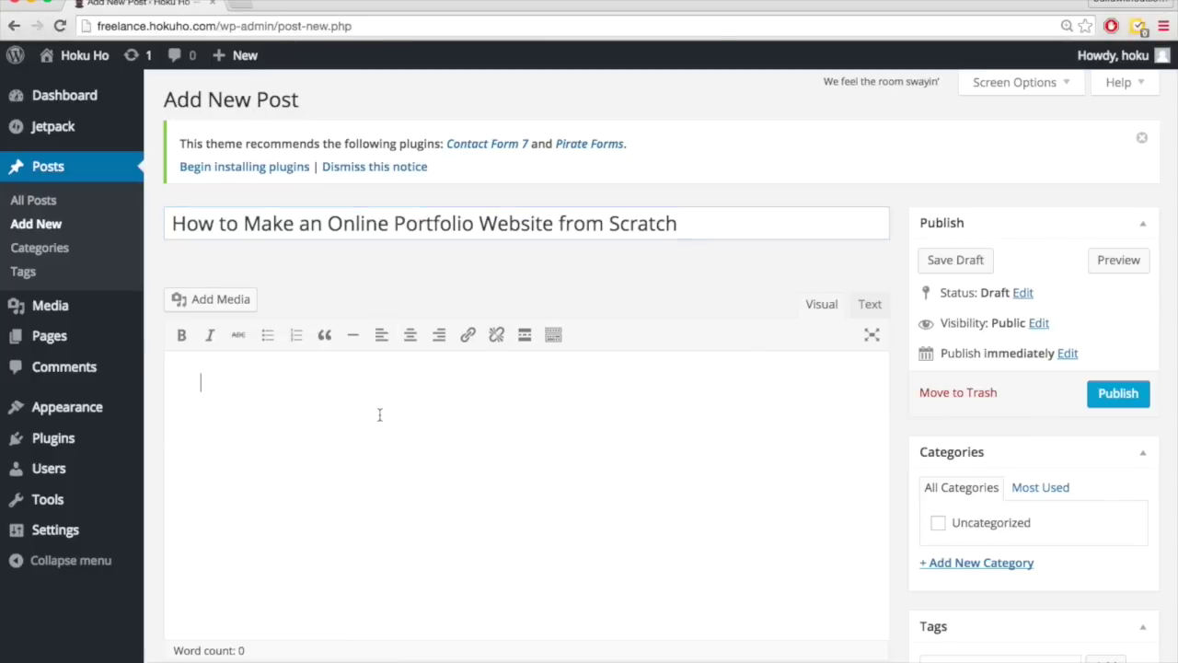
key("super+grave")
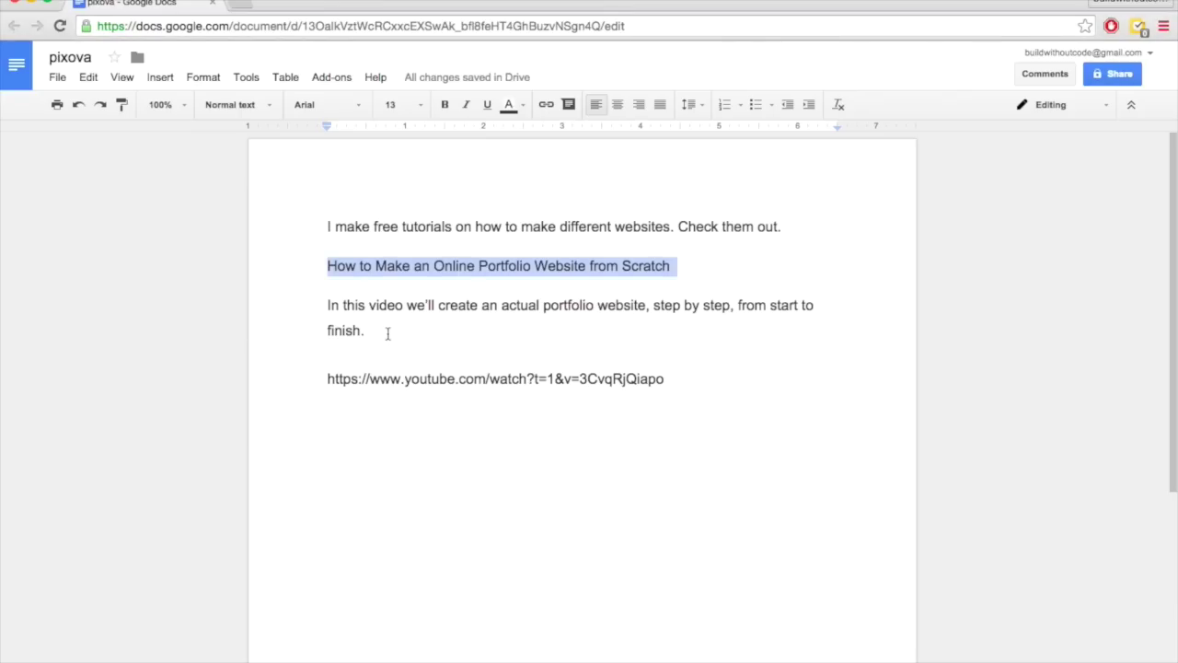
left_click_drag(379, 333, 310, 303)
key("super+c")
key("super+grave")
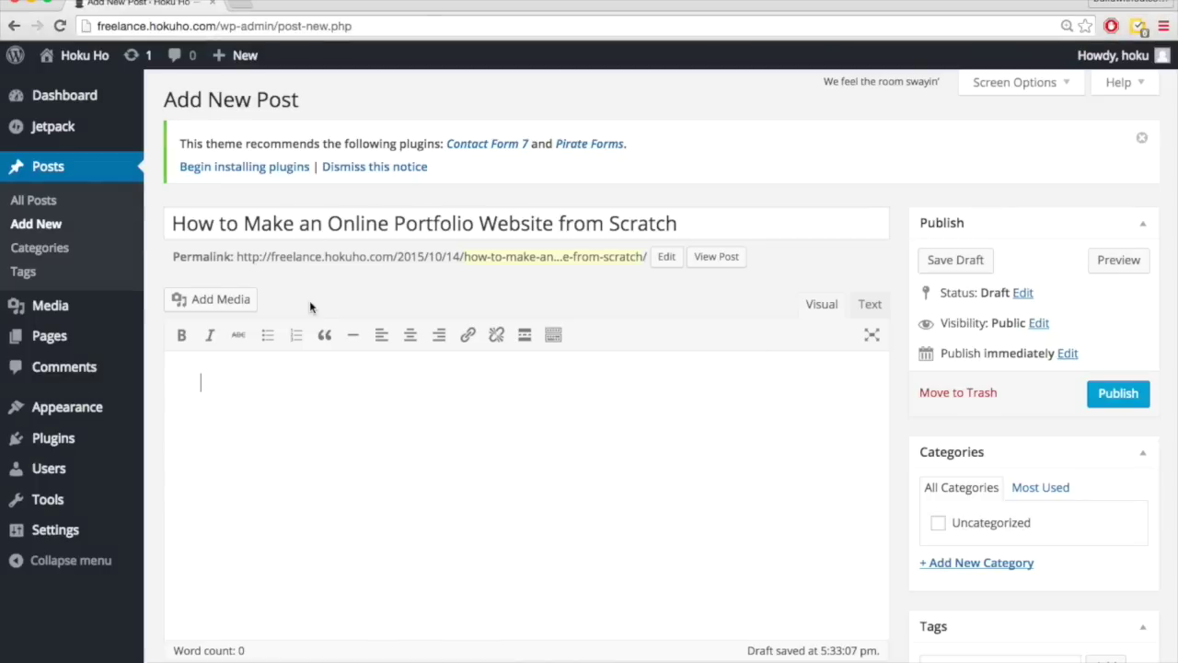
key("super+v")
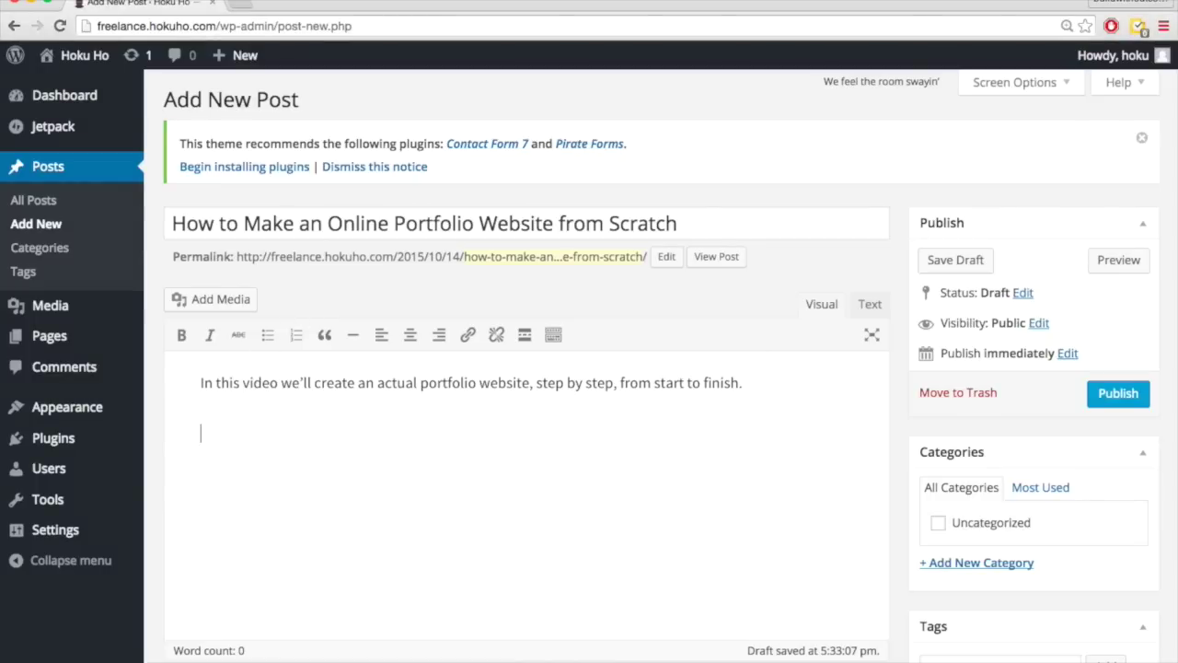
Paste the YouTube link below the intro to embed the video.
key("super+grave")
triple_click(420, 383)
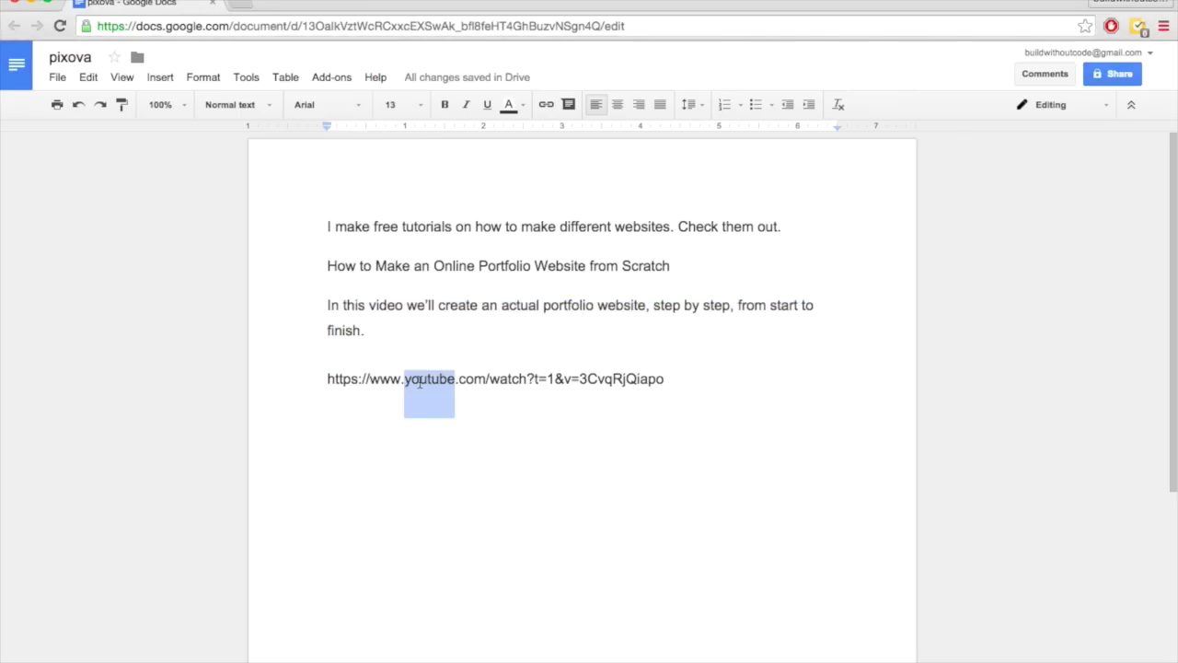
key("super+grave")
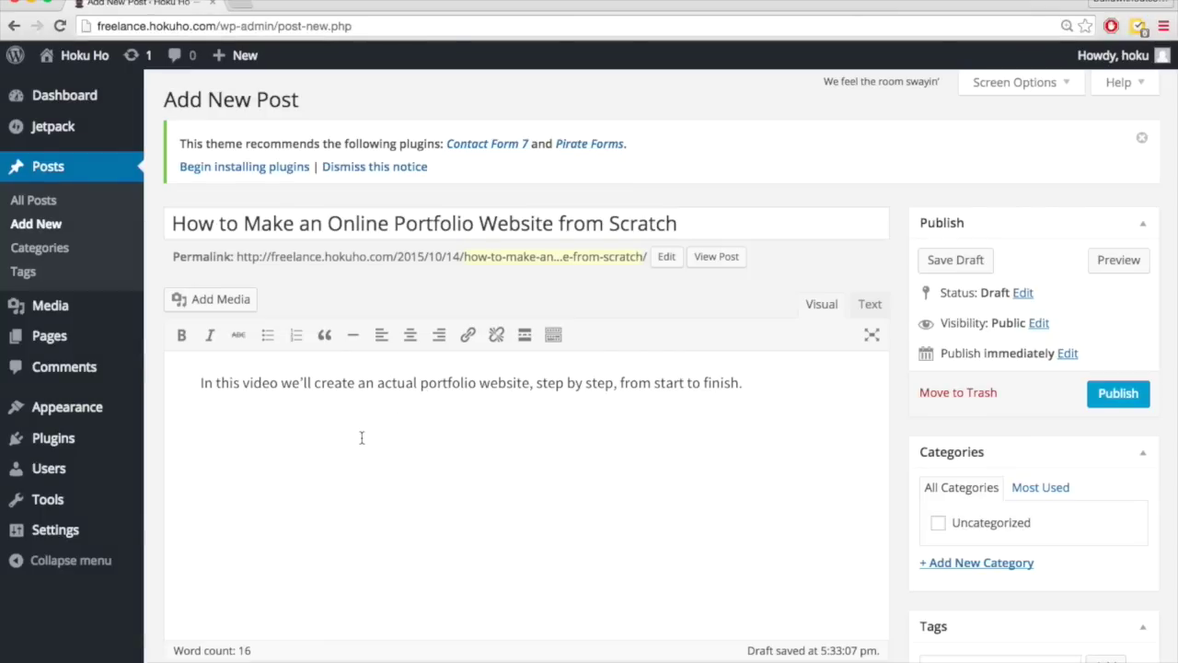
type("https://www.youtube.com/watch?v=3CoqYjQiapq")
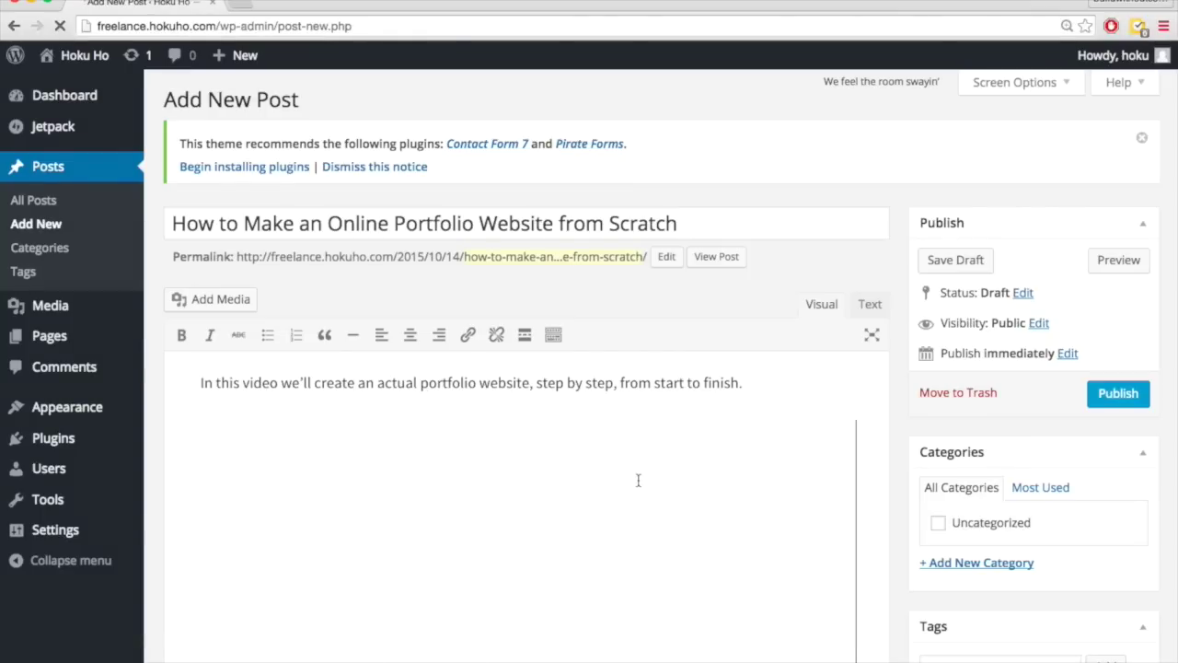
scroll(471, 504, "down", 1)
scroll(471, 506, "down", 1)
scroll(471, 507, "up", 2)
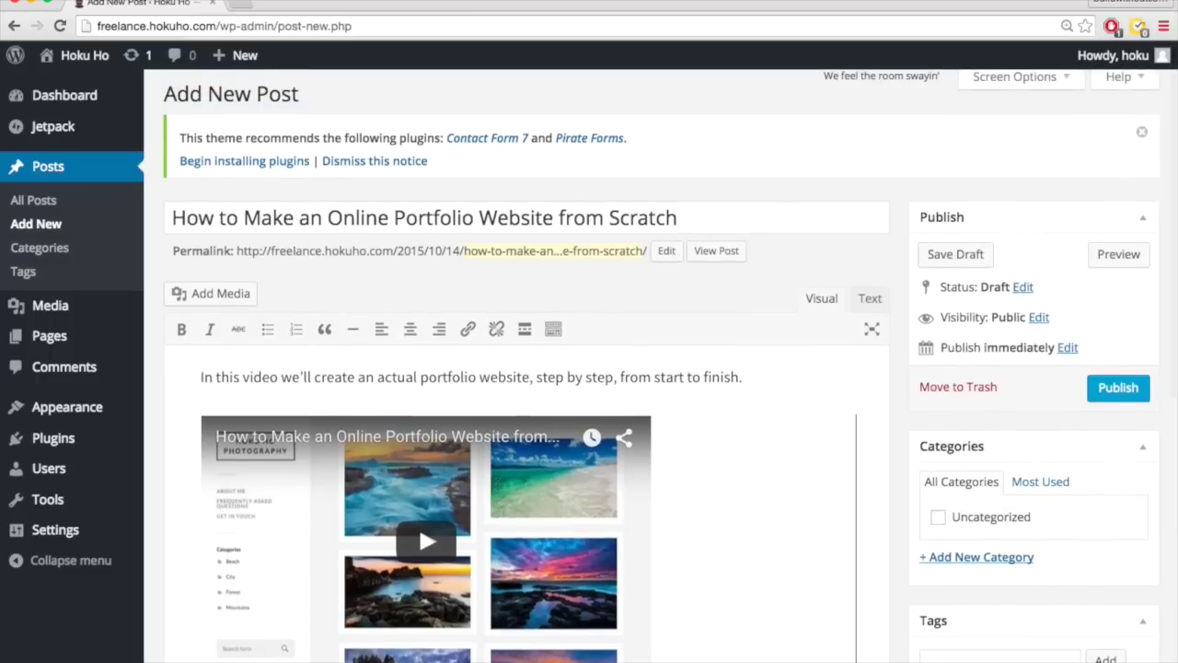
scroll(833, 371, "down", 5)
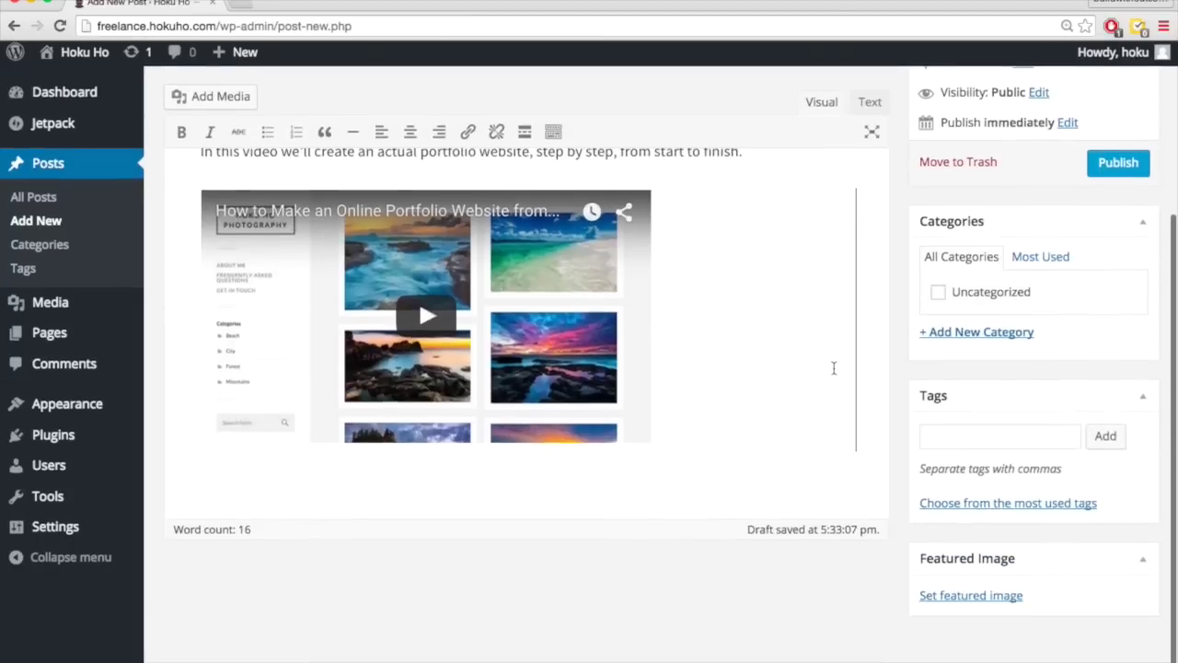
Upload the screenshot file to the media library for the featured image.
left_click(960, 599)
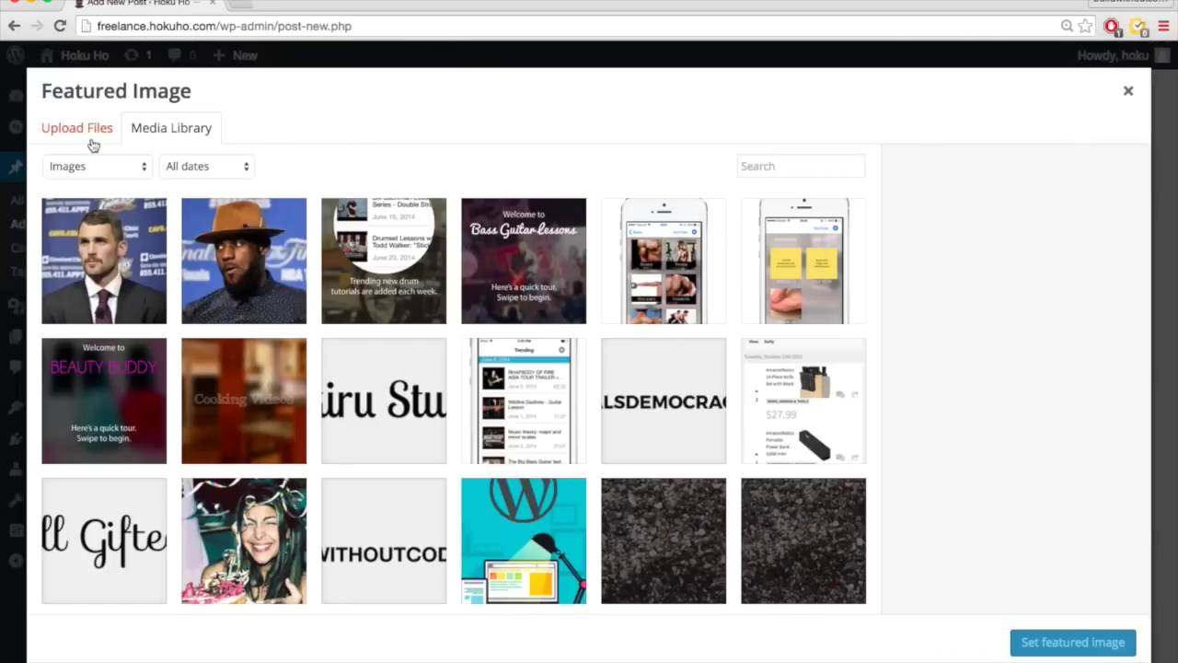
left_click(90, 137)
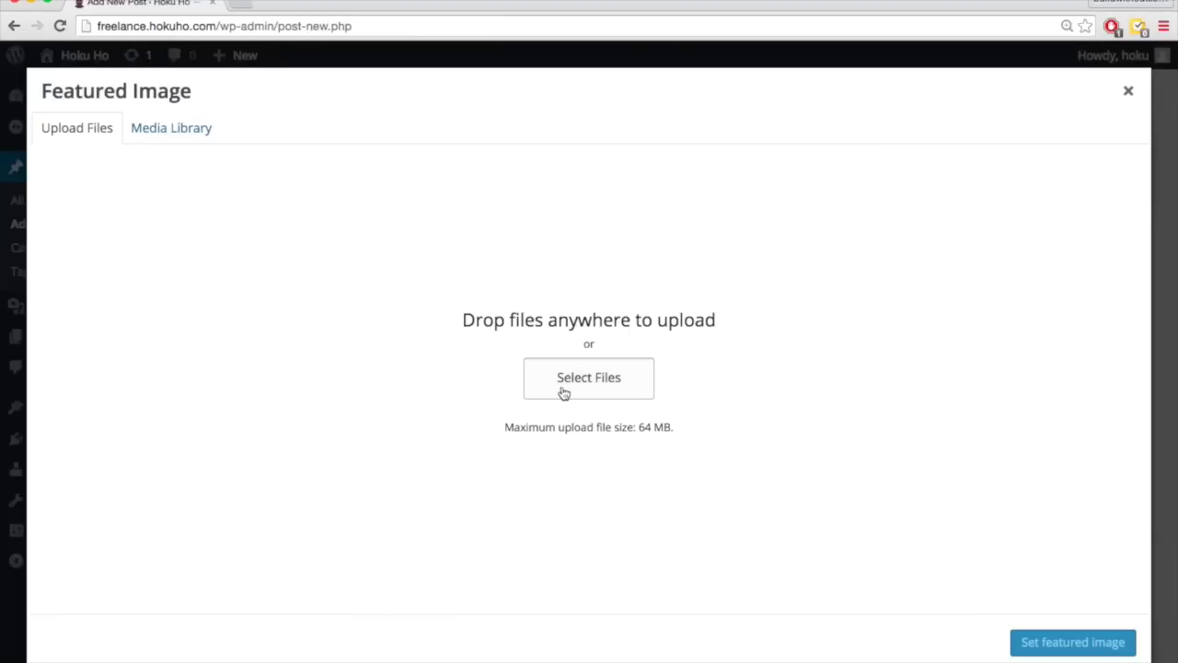
left_click(563, 393)
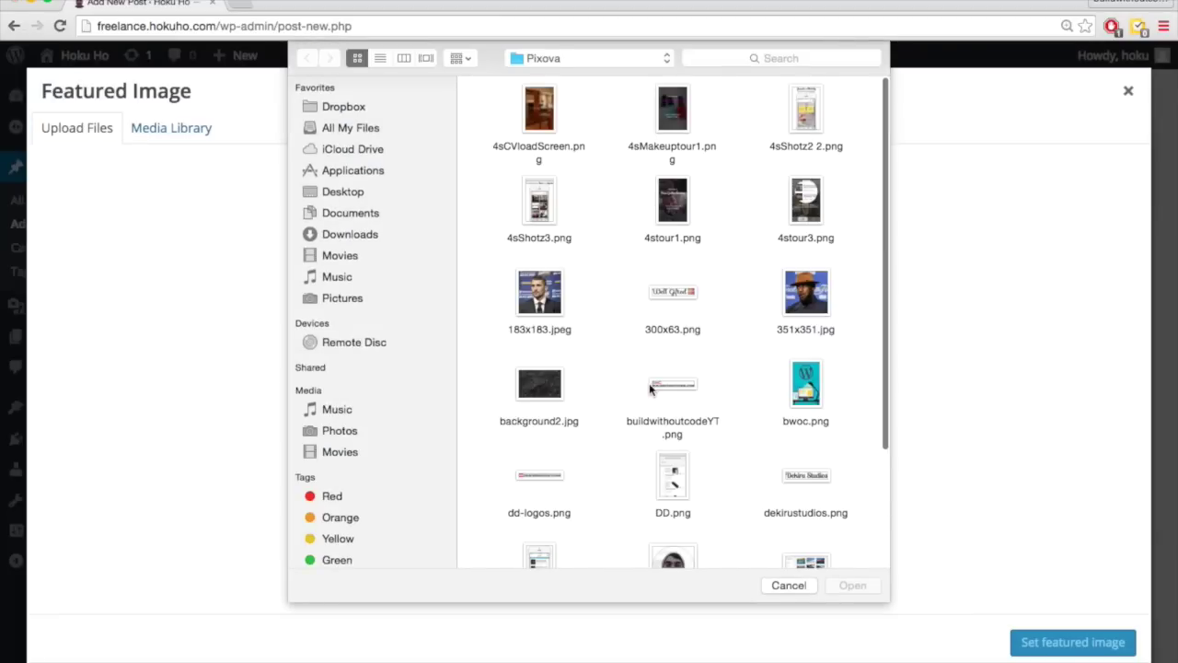
scroll(654, 386, "down", 5)
left_click(808, 460)
double_click(808, 461)
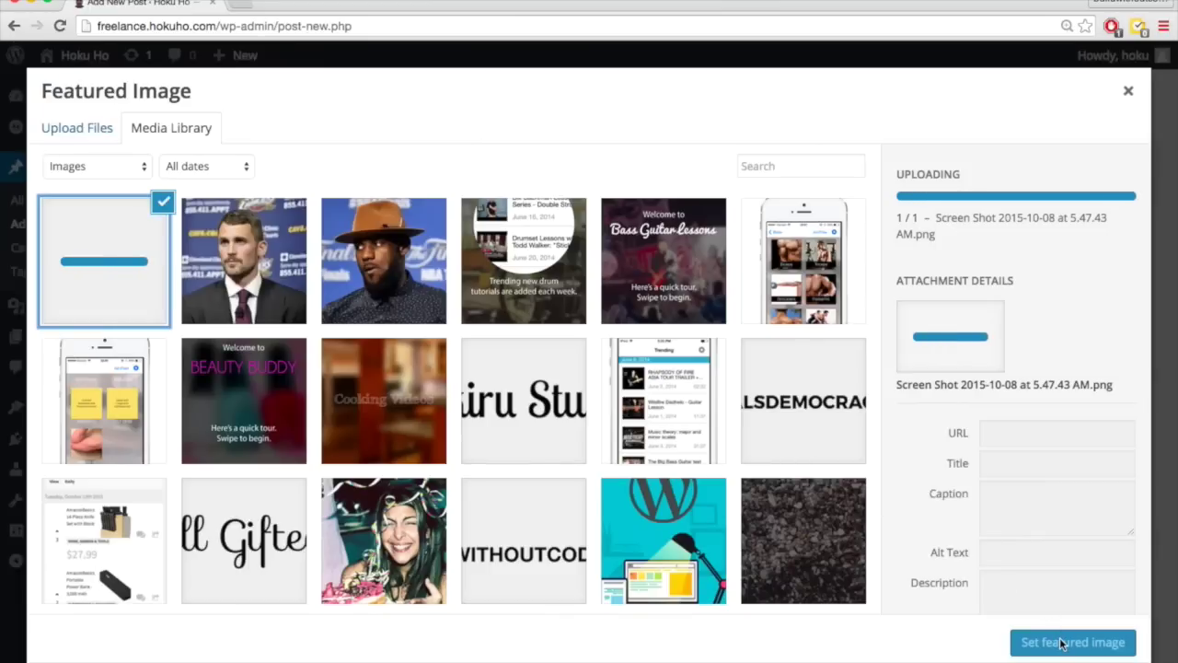
Set the uploaded screenshot as the featured image and publish the post.
left_click(1068, 643)
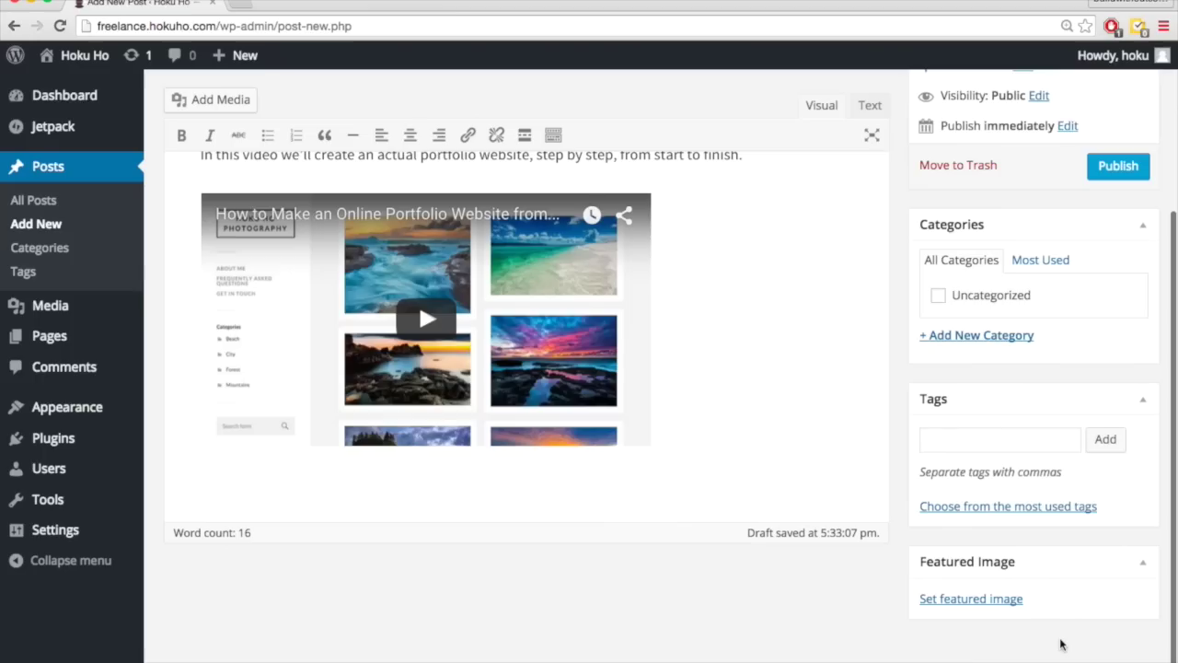
scroll(1063, 357, "up", 5)
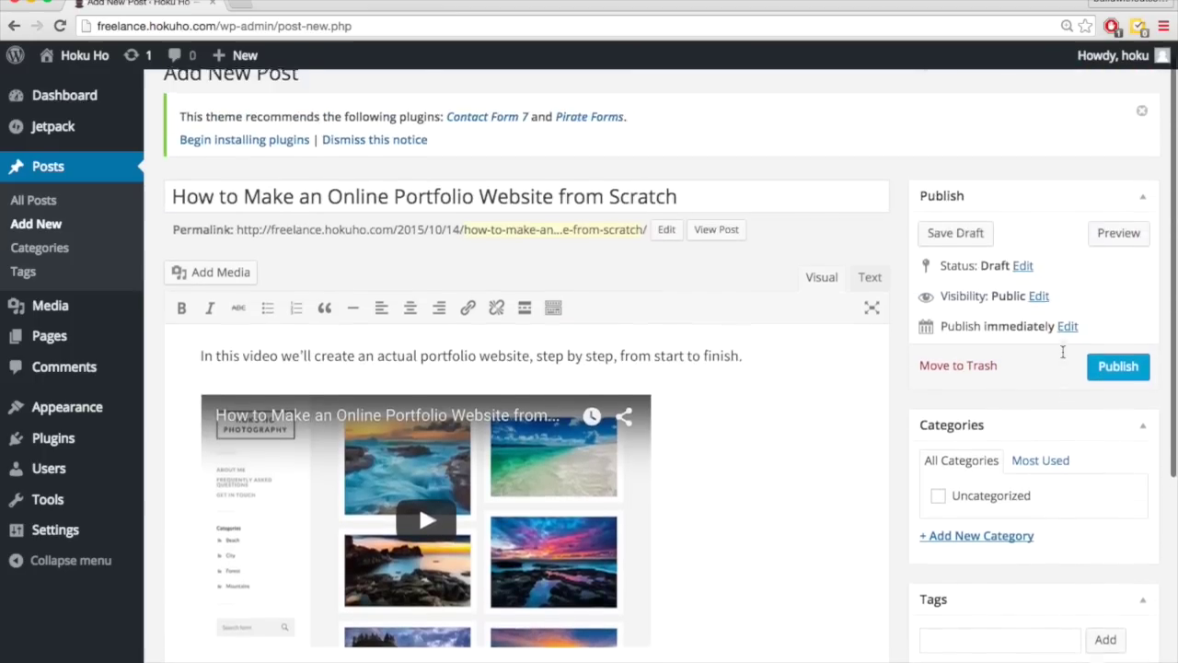
left_click(1105, 391)
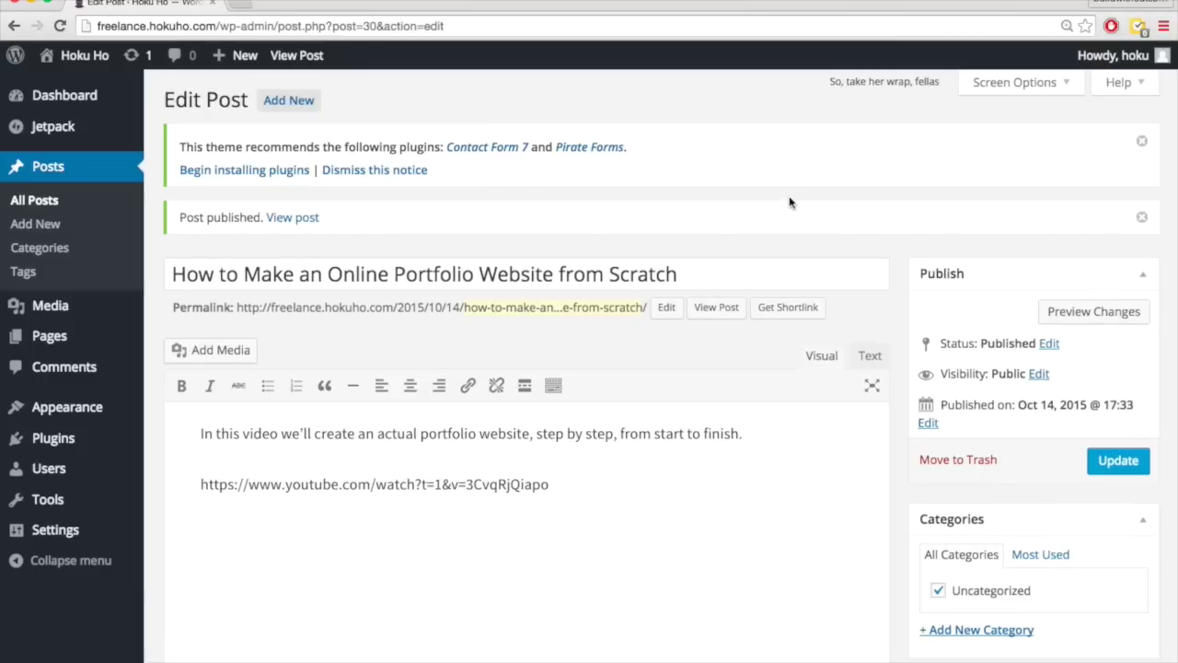
mouse_move(73, 57)
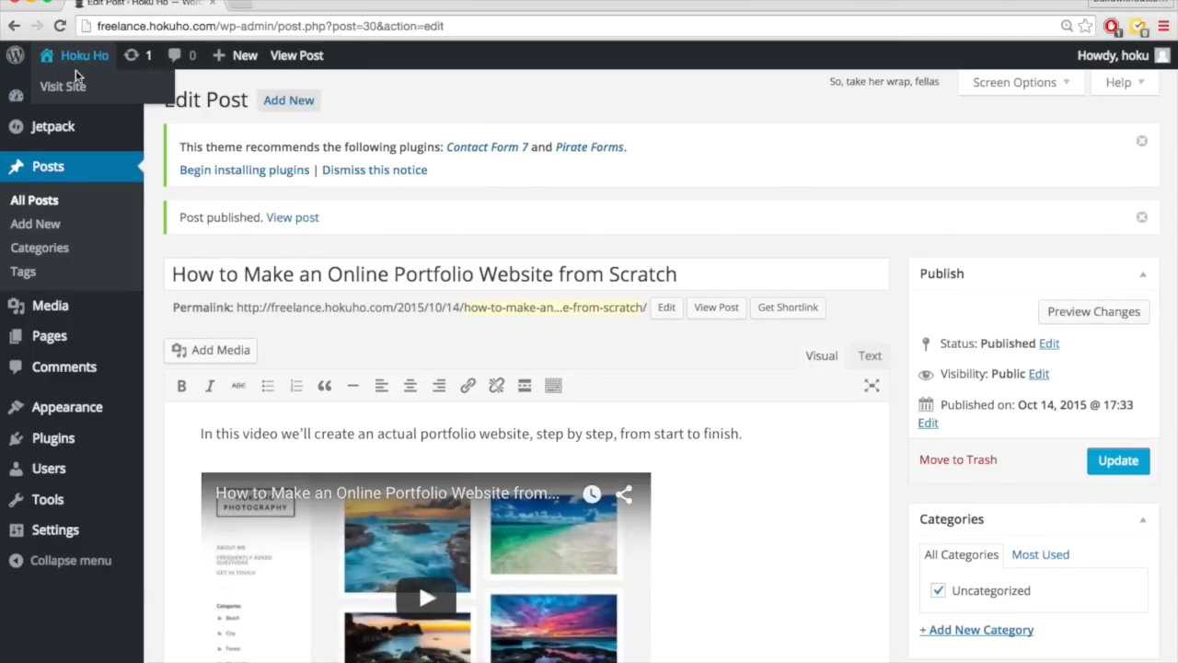
left_click(61, 86)
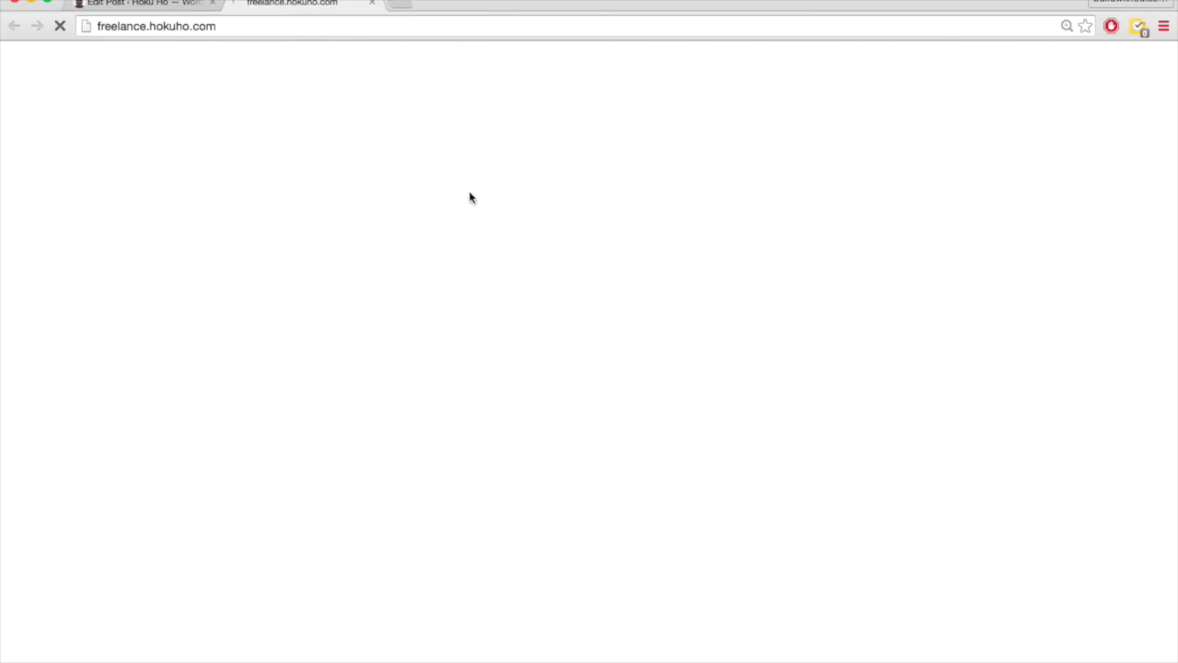
scroll(470, 198, "down", 20)
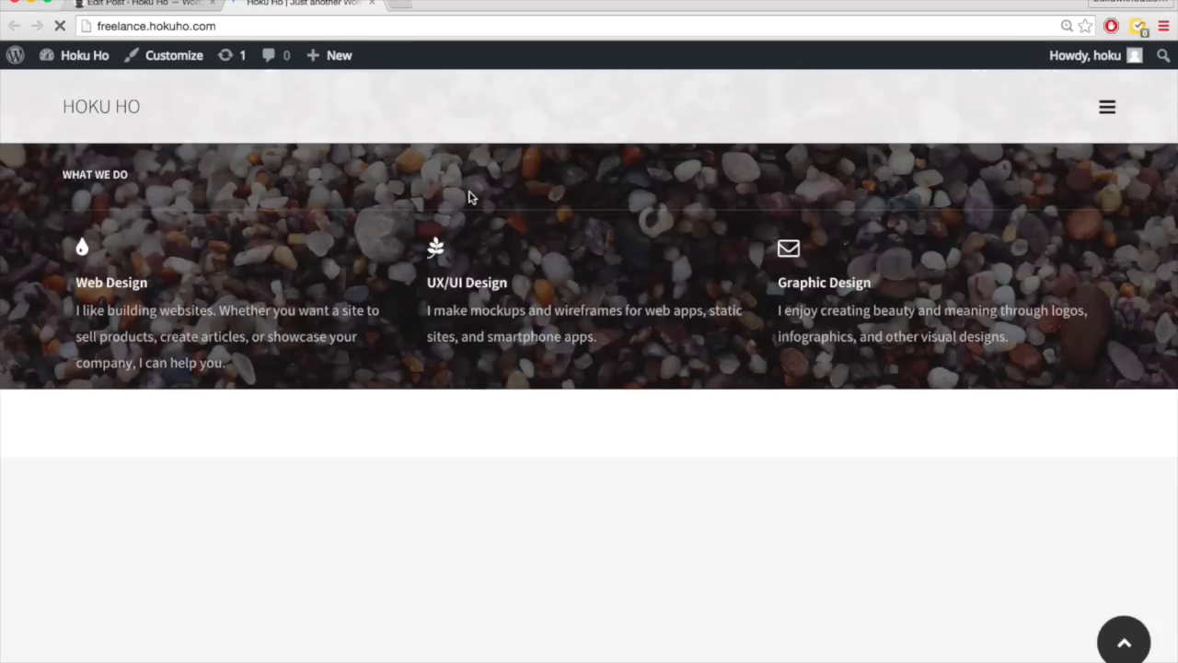
scroll(470, 198, "down", 10)
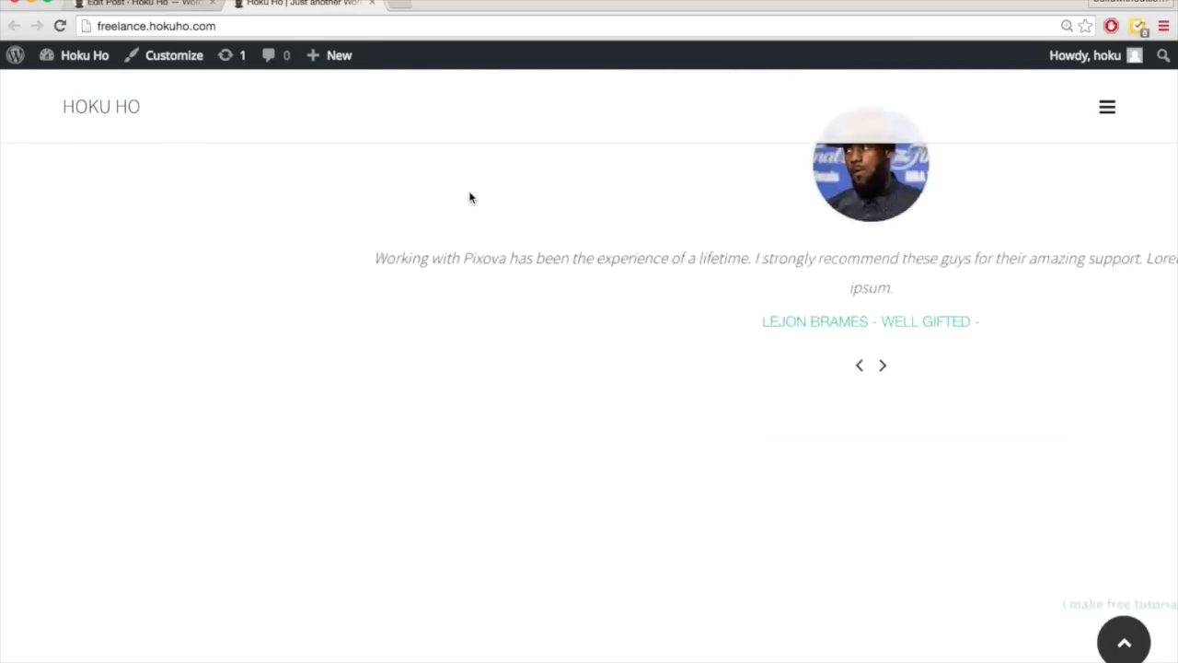
scroll(469, 198, "down", 1)
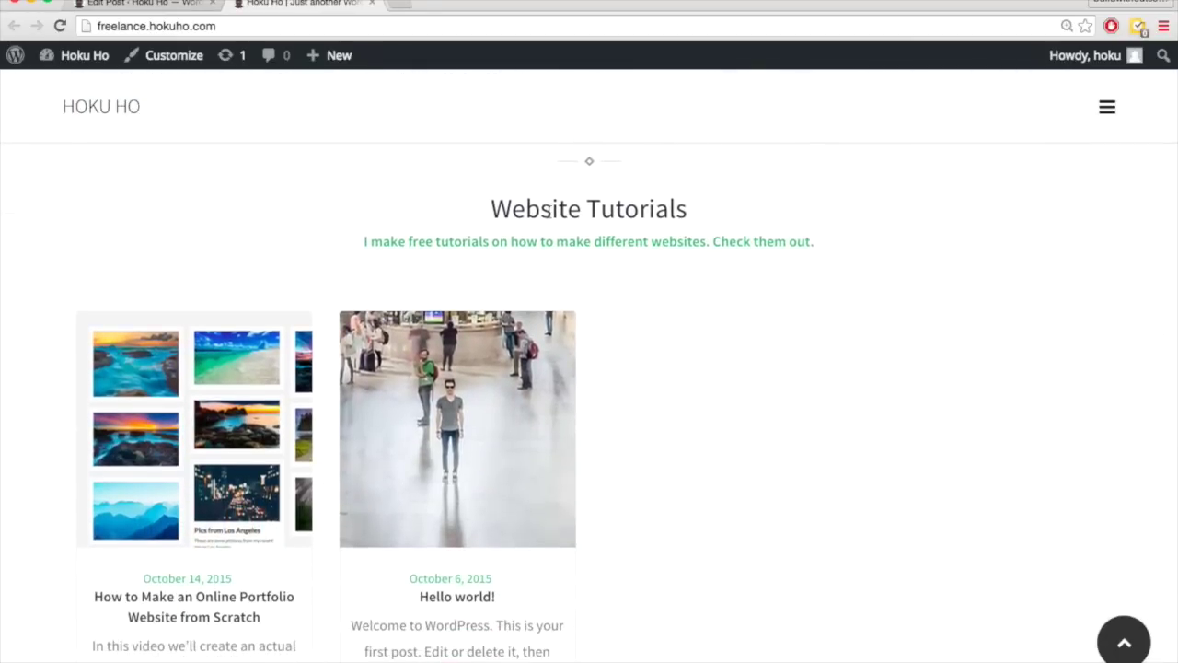
triple_click(549, 210)
left_click(258, 265)
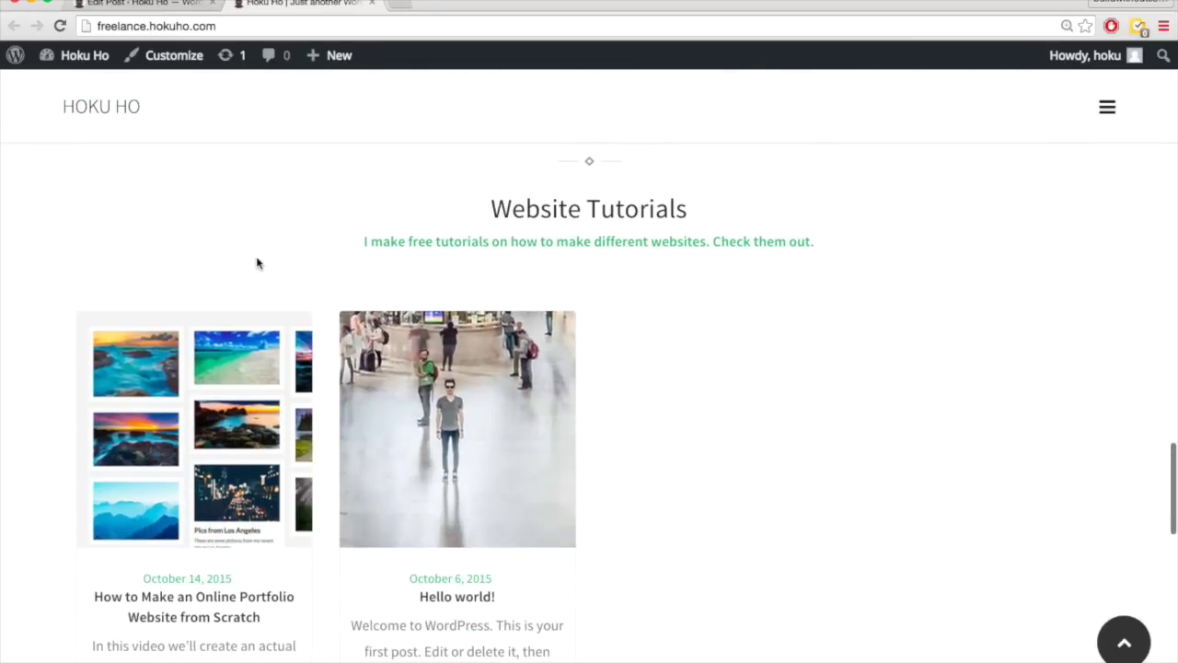
scroll(258, 264, "down", 2)
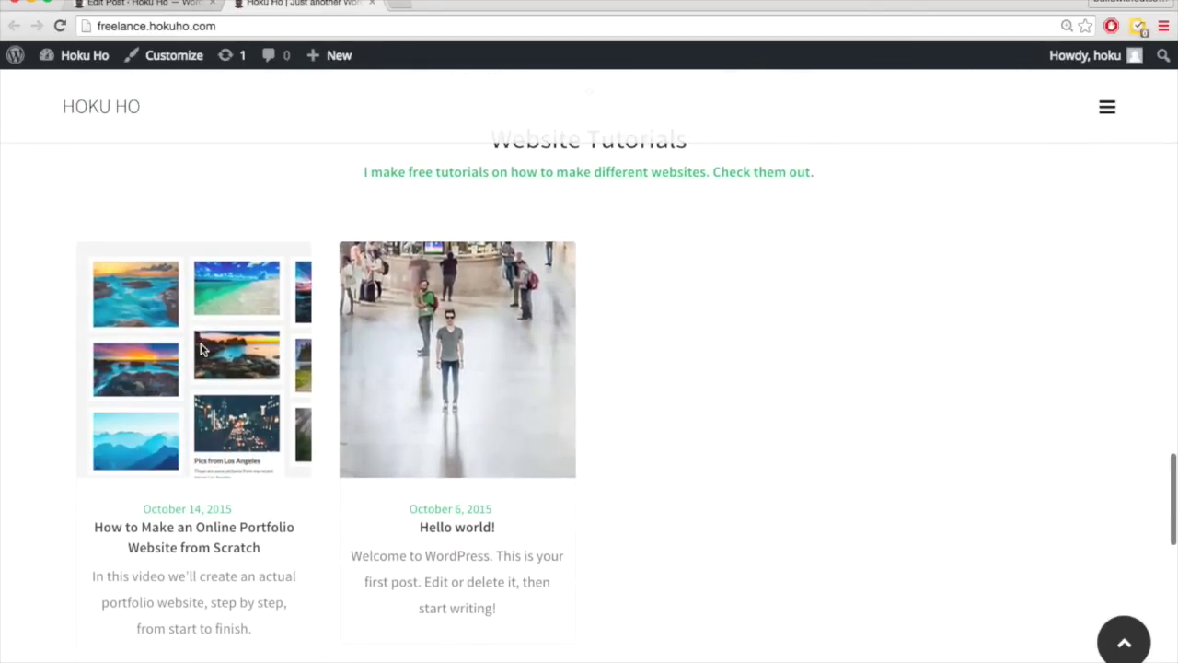
key("super+1")
scroll(975, 571, "down", 5)
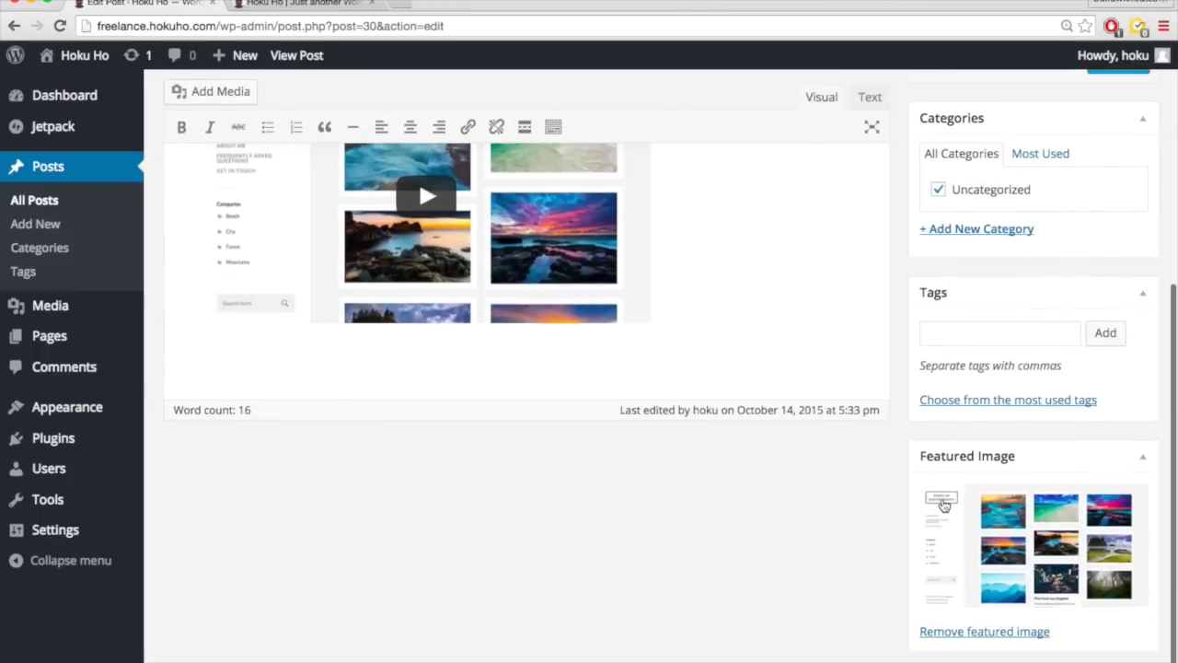
key("super+2")
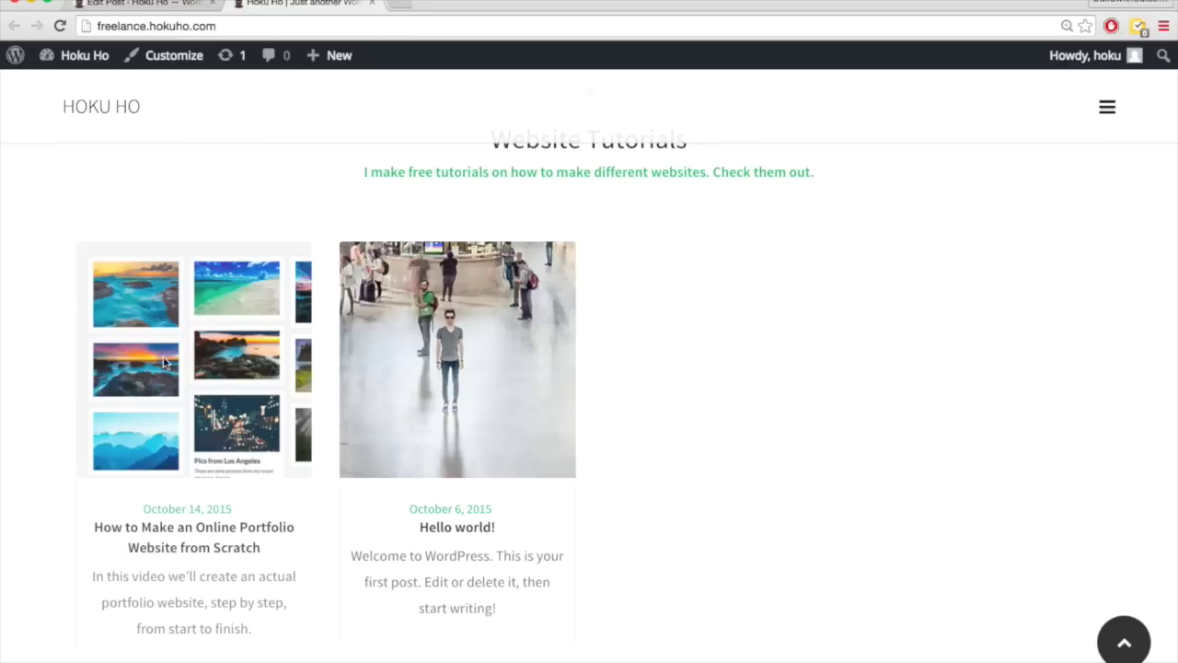
scroll(129, 451, "down", 3)
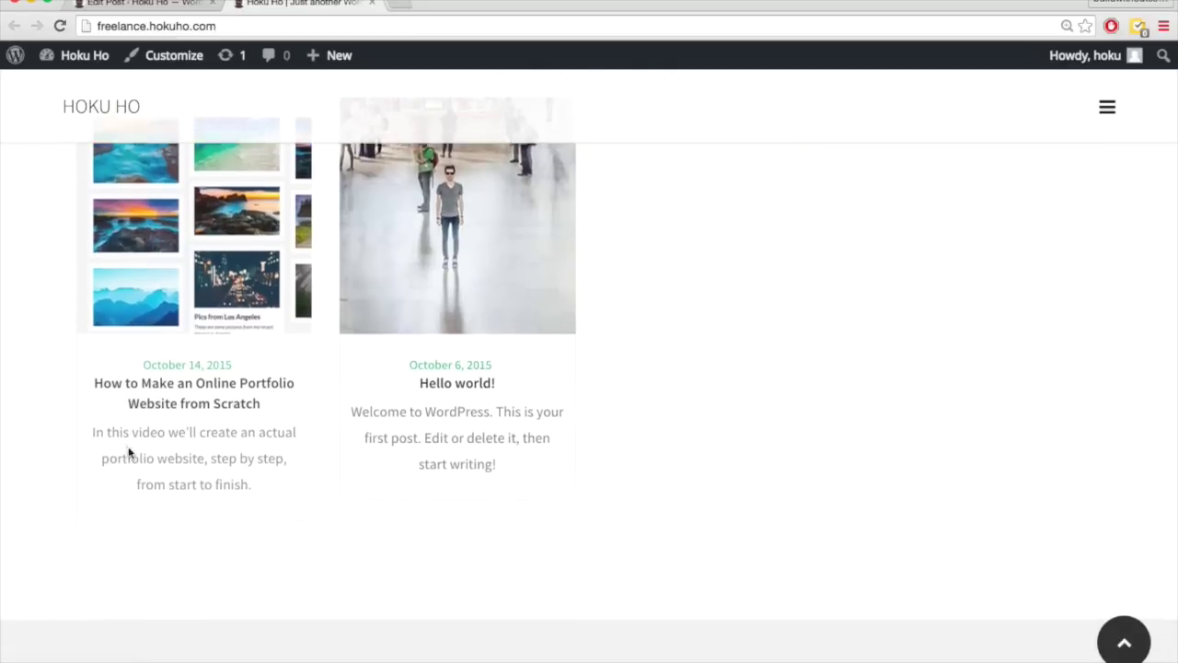
scroll(101, 368, "up", 1)
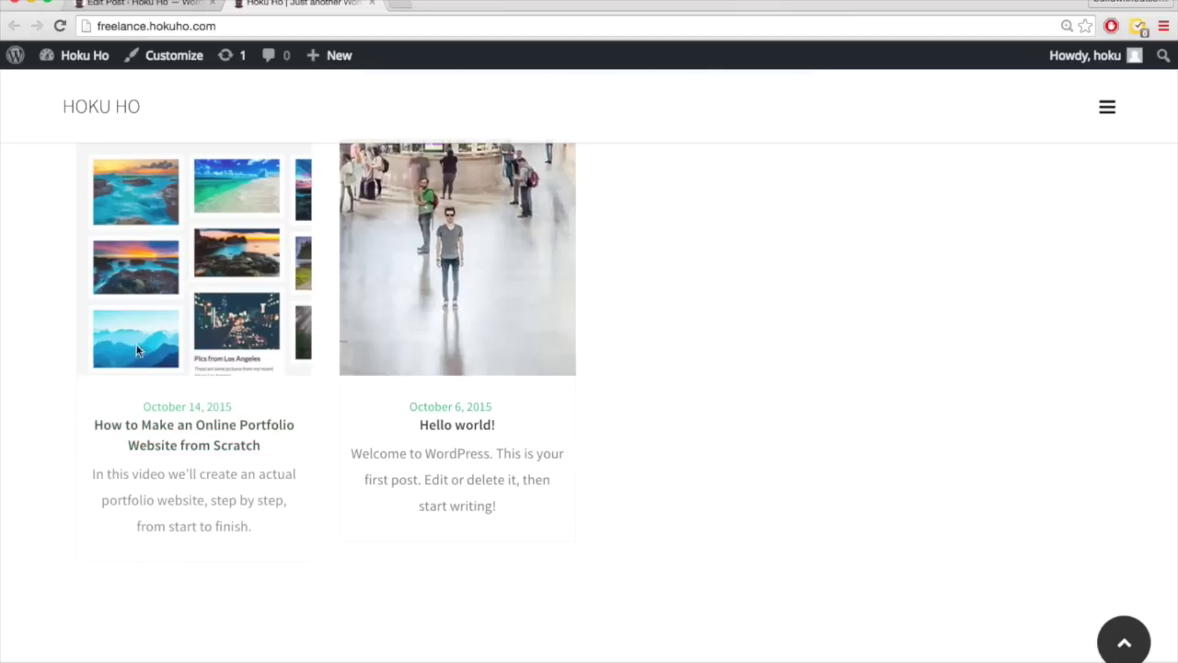
Open the portfolio tutorial post and read through its intro and video.
scroll(58, 326, "up", 2)
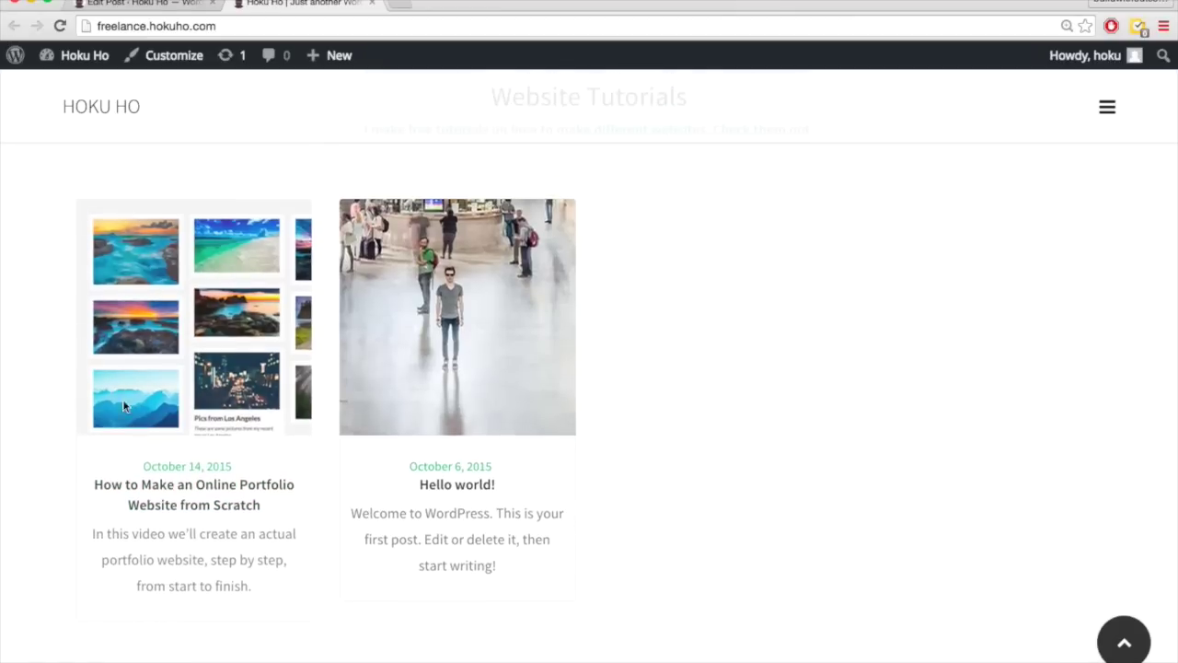
left_click(174, 498)
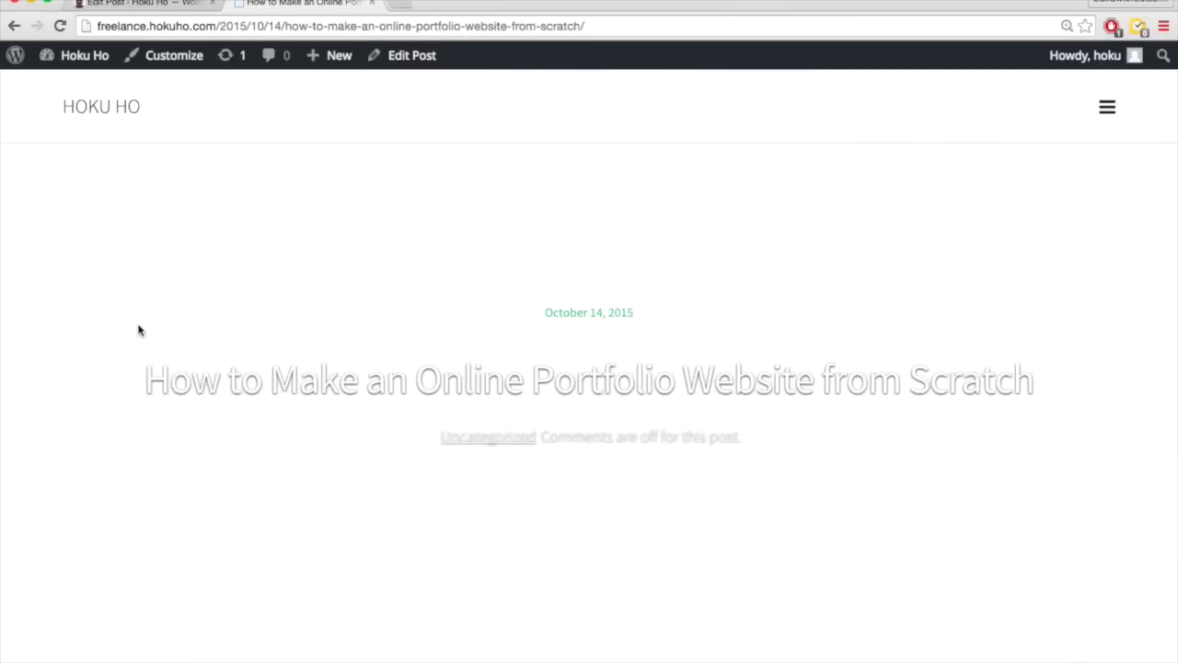
scroll(156, 347, "down", 5)
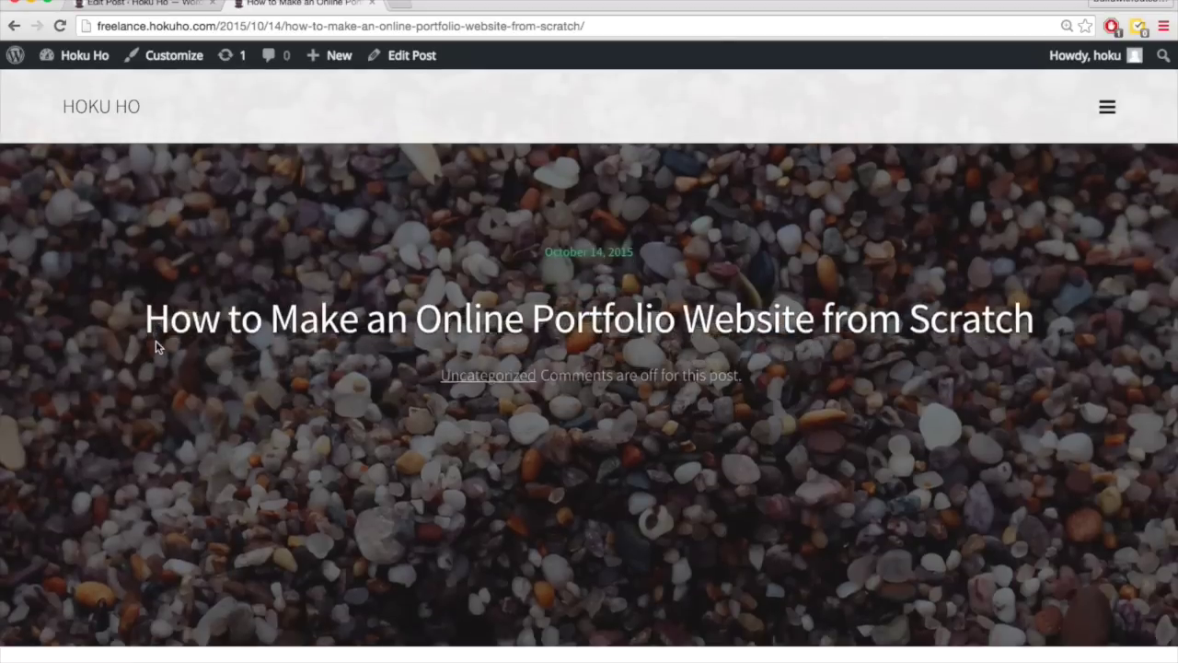
scroll(156, 347, "down", 3)
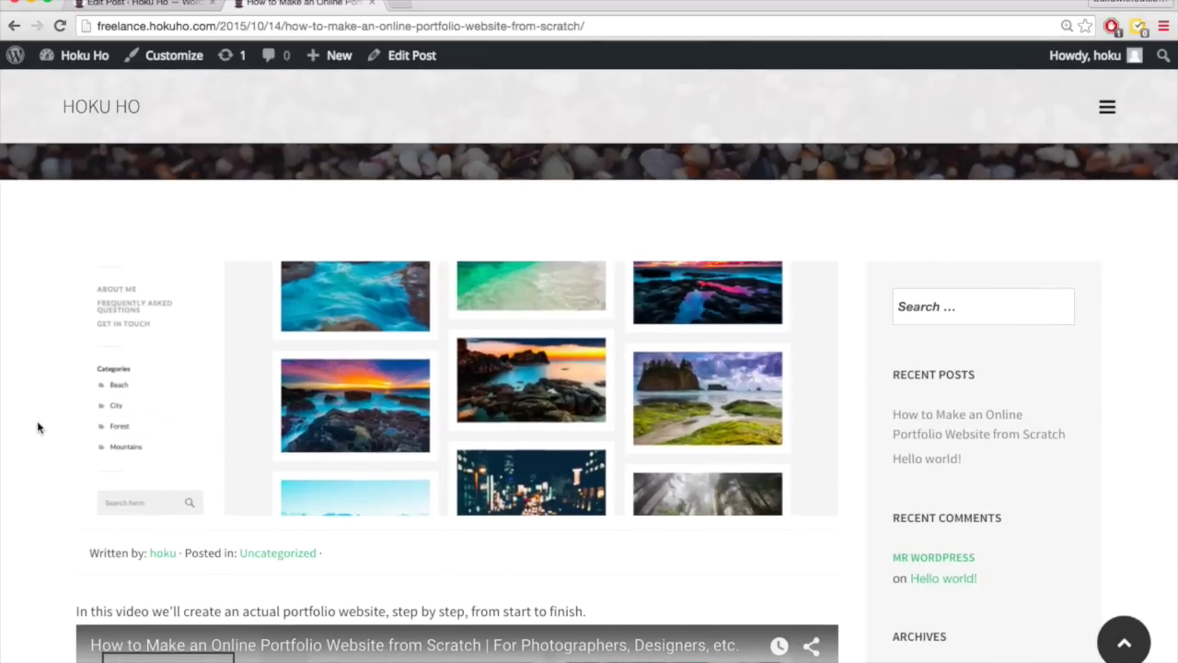
scroll(36, 426, "down", 2)
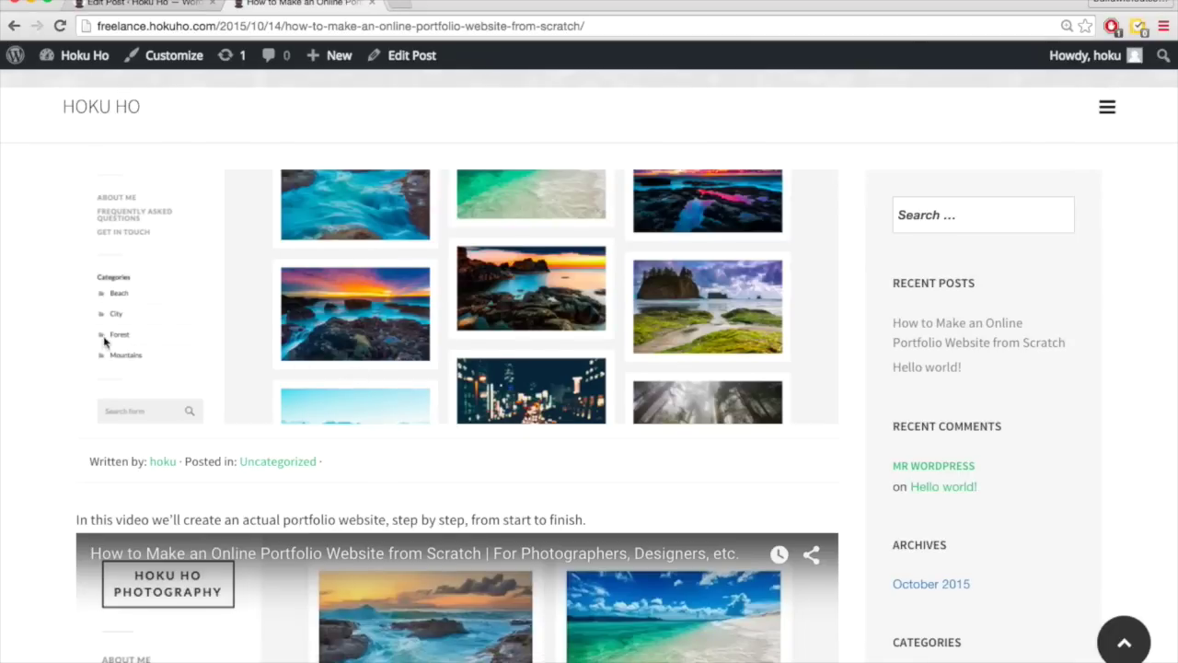
scroll(63, 373, "down", 3)
double_click(154, 288)
left_click(154, 288)
left_click(66, 329)
scroll(92, 342, "down", 4)
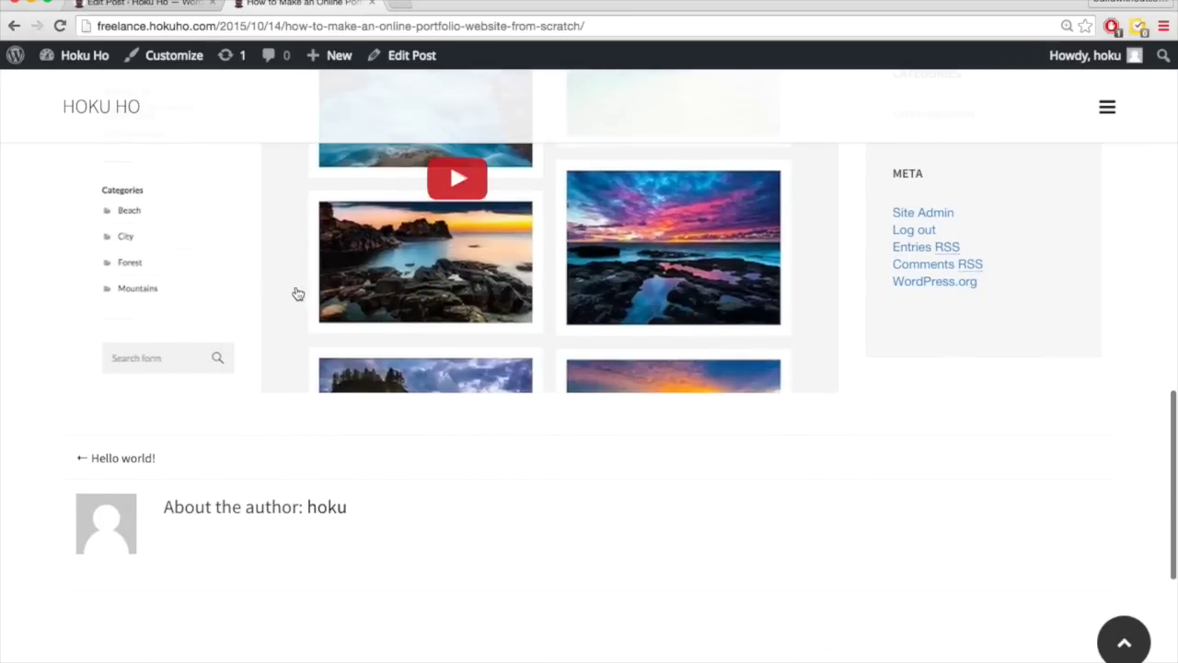
scroll(267, 297, "up", 3)
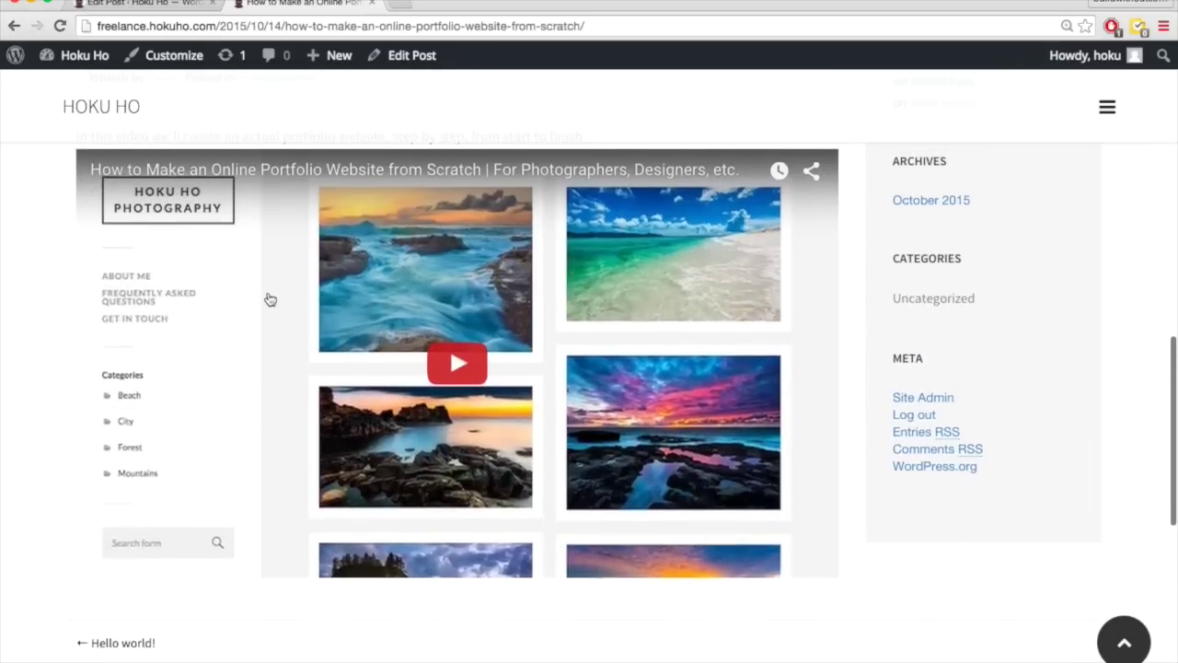
scroll(270, 299, "up", 1)
scroll(267, 370, "up", 1)
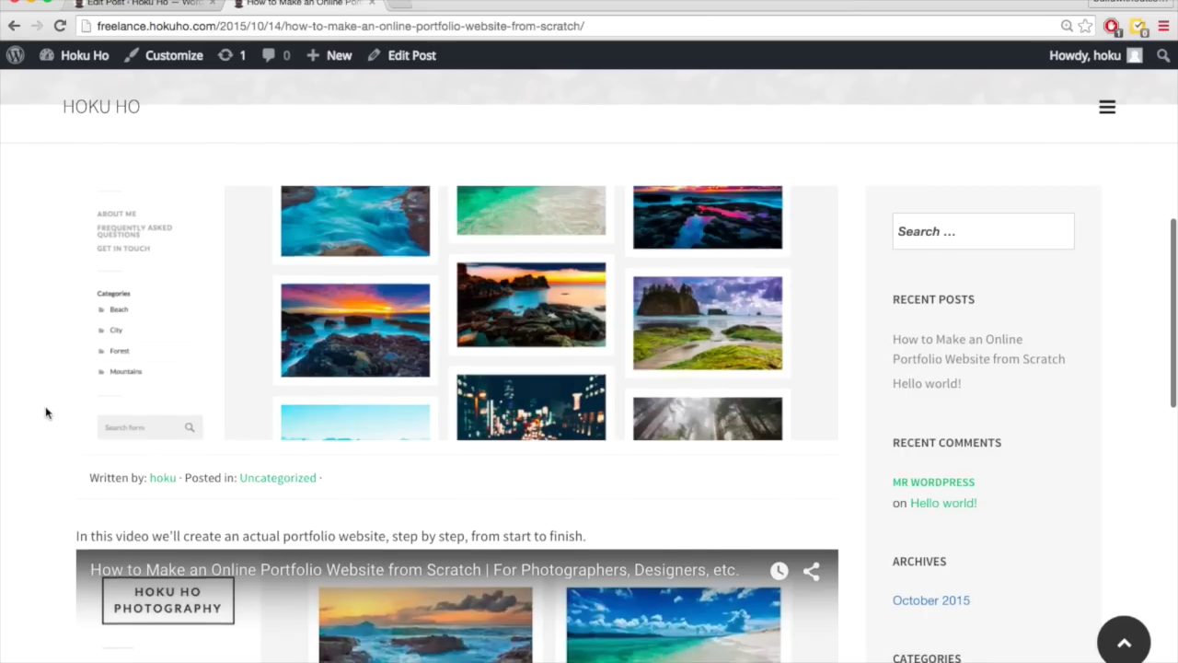
scroll(45, 413, "down", 1)
scroll(45, 412, "up", 3)
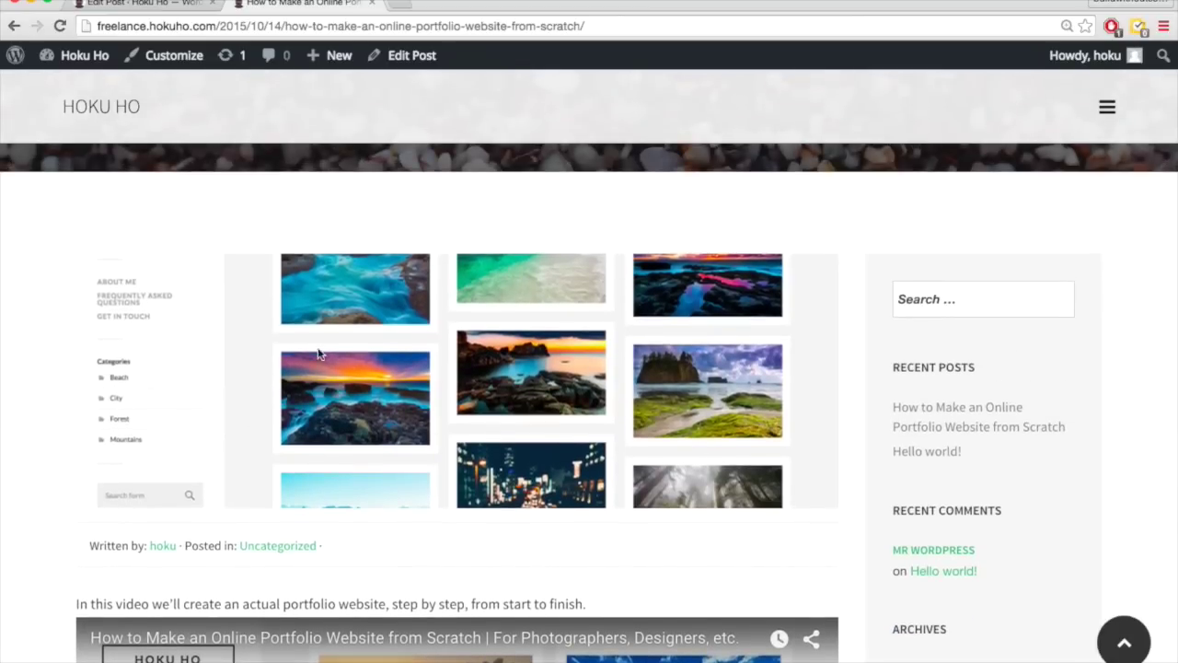
Open the dashboard in a new tab and visit the live homepage grid.
left_click(83, 55, "super")
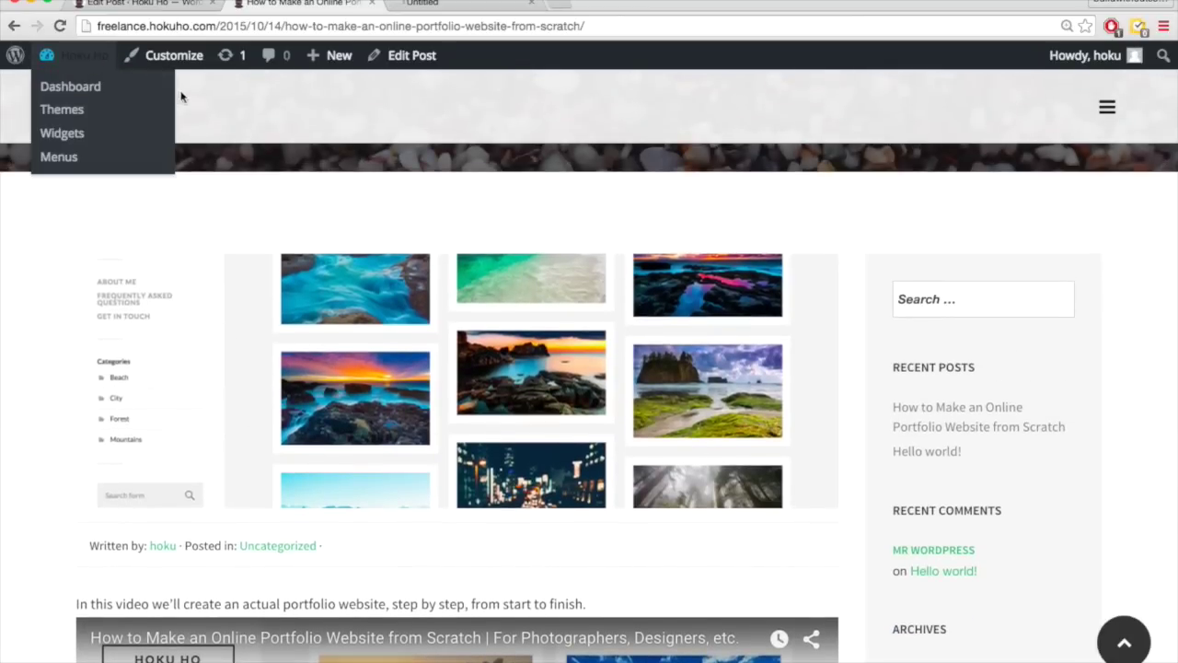
key("ctrl+Tab")
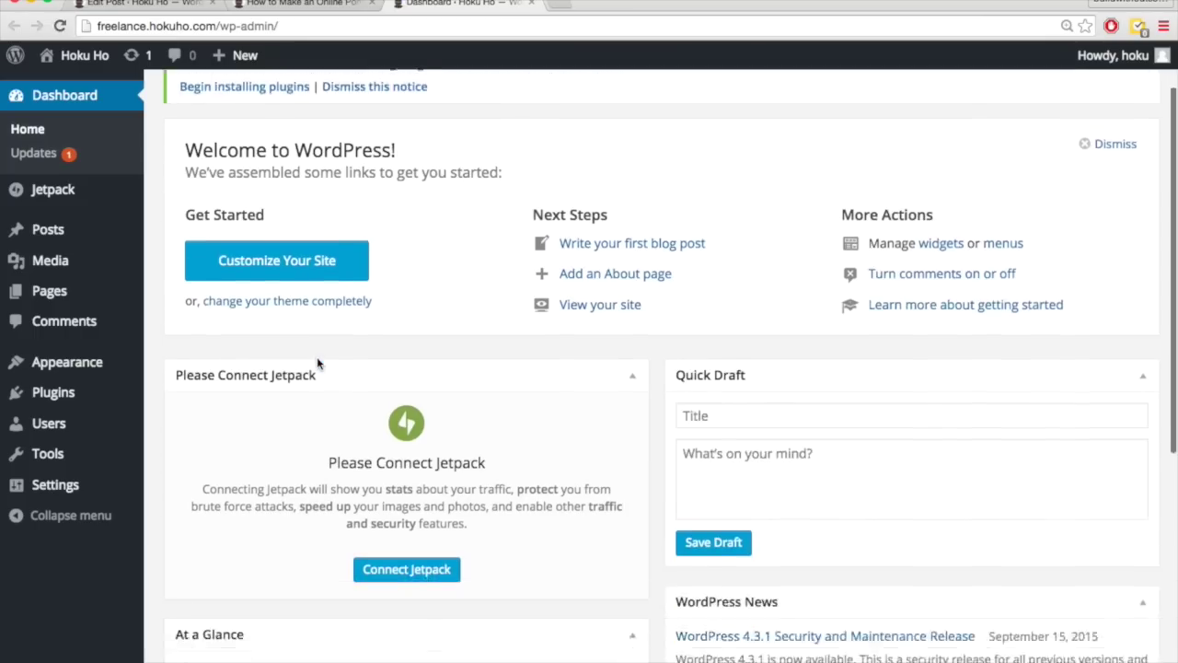
scroll(318, 364, "down", 2)
left_click(52, 63)
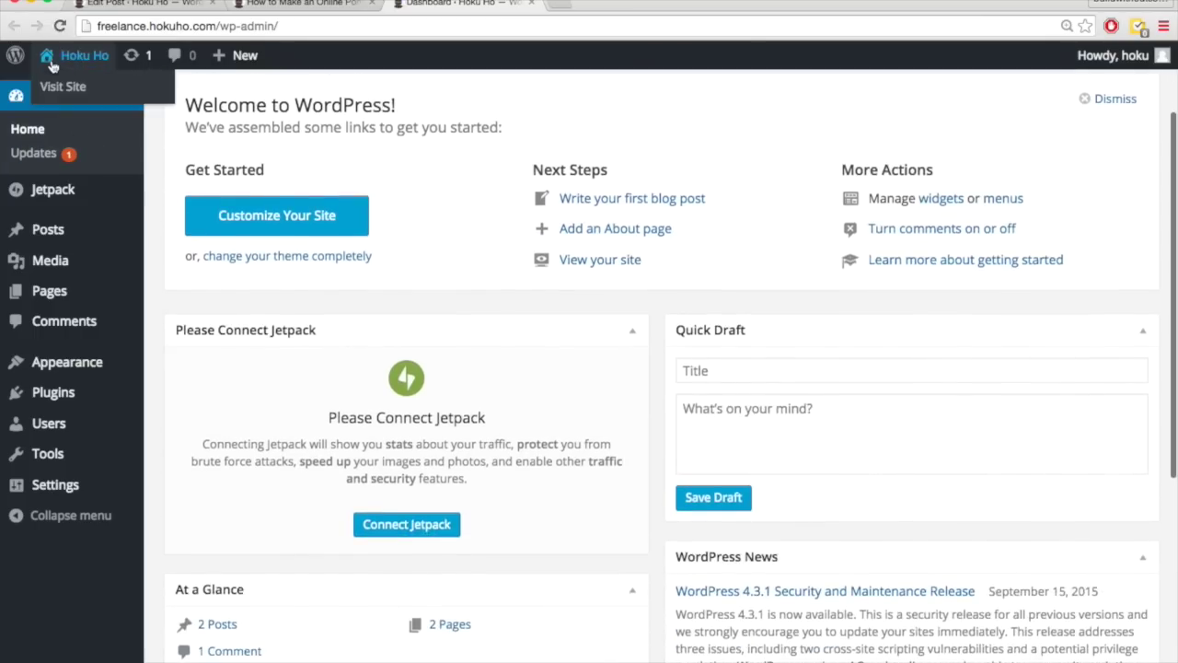
scroll(489, 460, "down", 5)
scroll(489, 461, "up", 3)
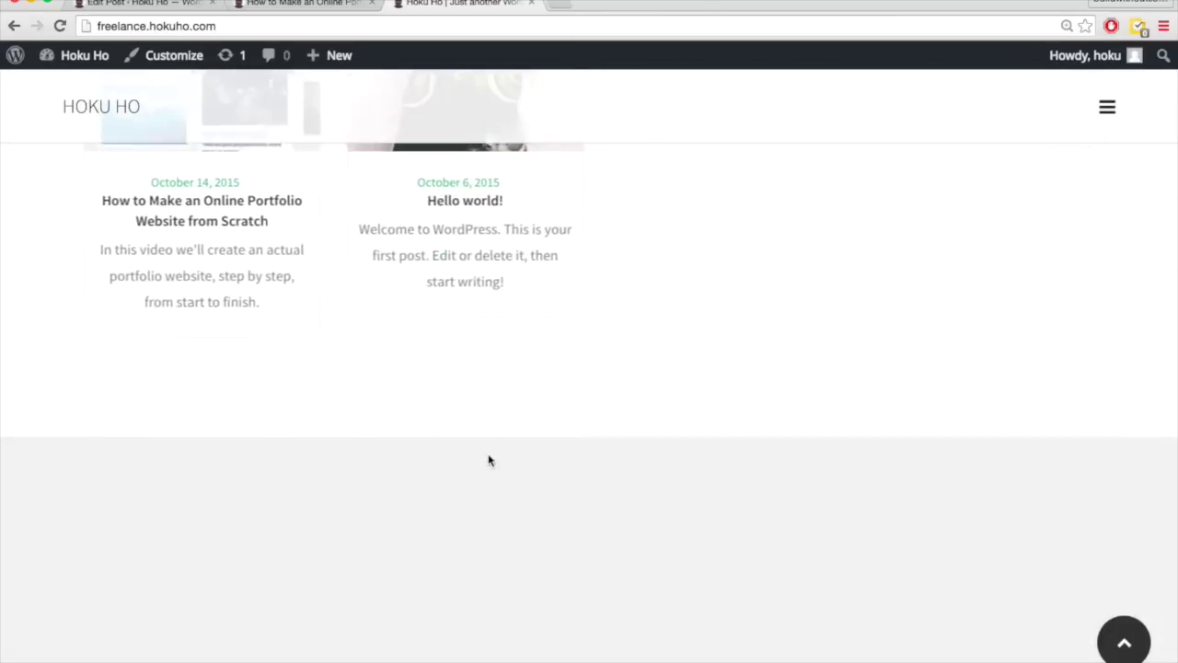
scroll(489, 460, "up", 1)
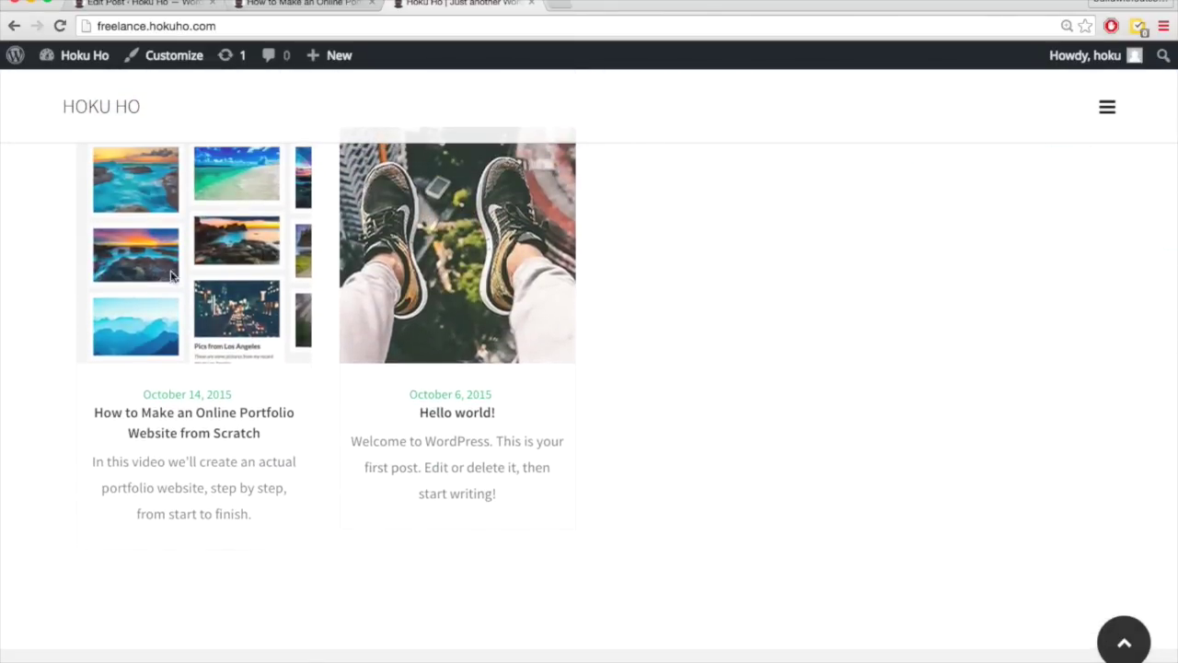
Open the portfolio post from the grid, review it, then return to the editor.
left_click(178, 266)
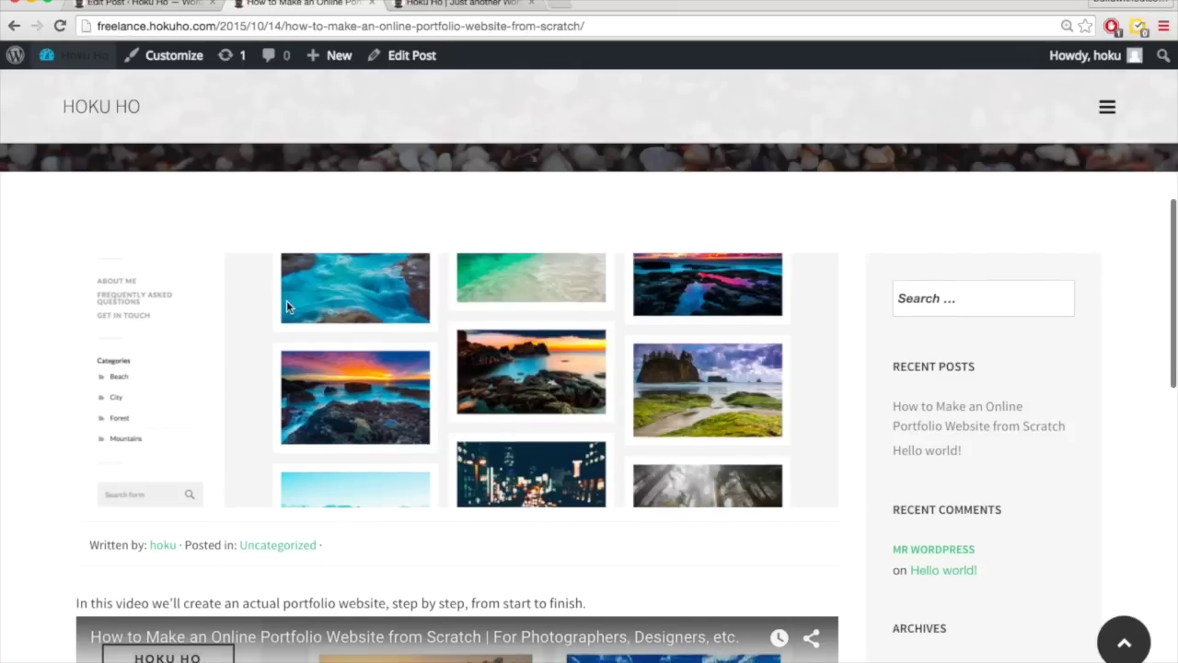
scroll(286, 300, "down", 1)
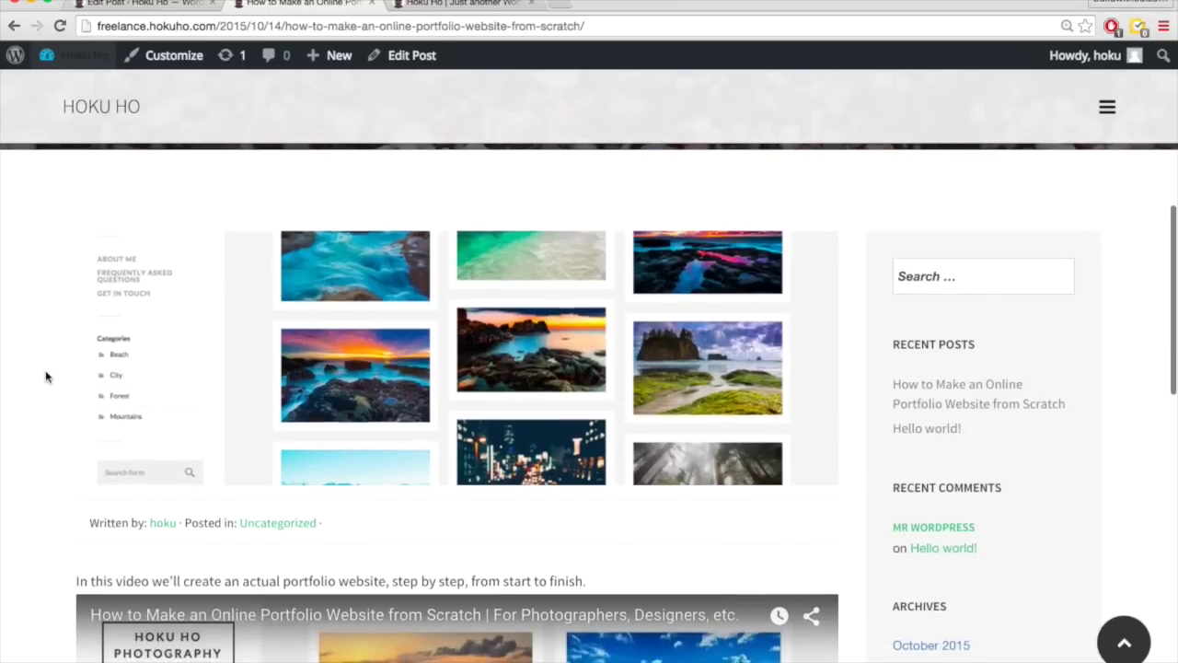
scroll(55, 372, "down", 1)
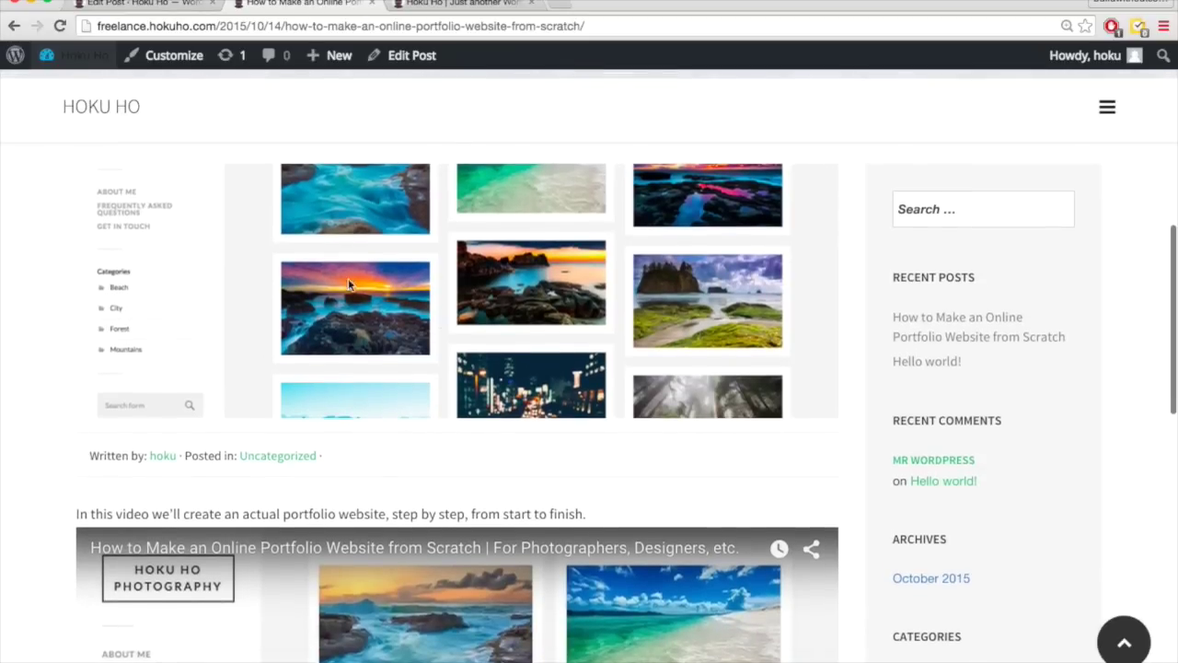
scroll(344, 309, "down", 1)
scroll(439, 383, "down", 4)
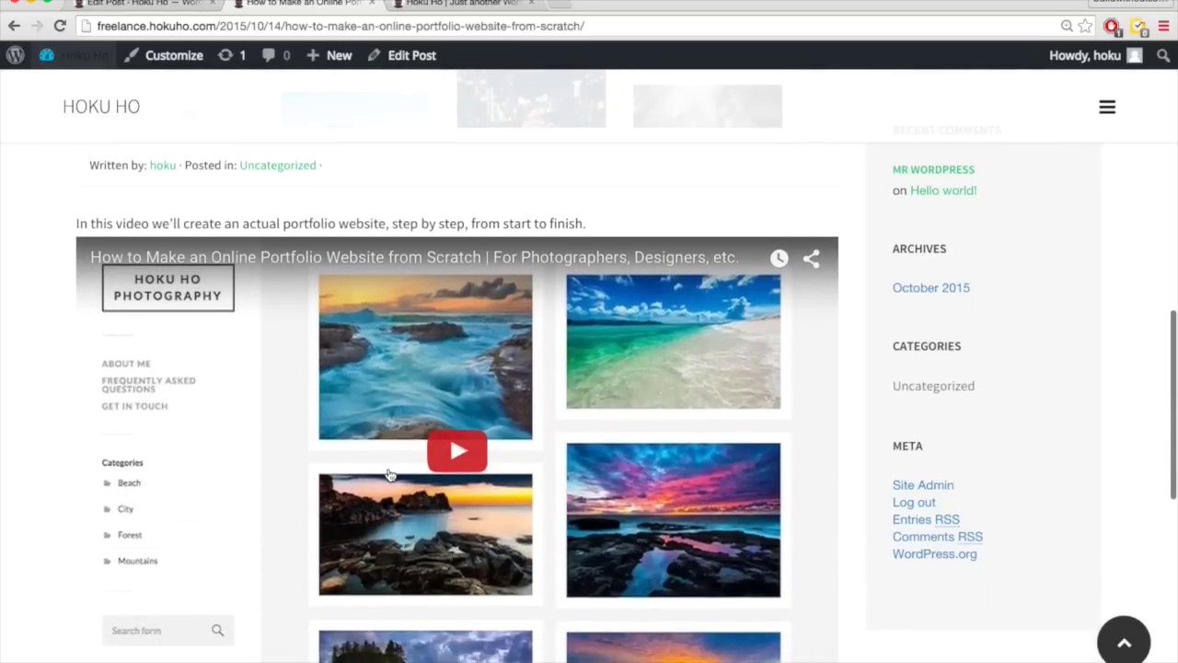
scroll(389, 476, "up", 7)
scroll(374, 451, "down", 4)
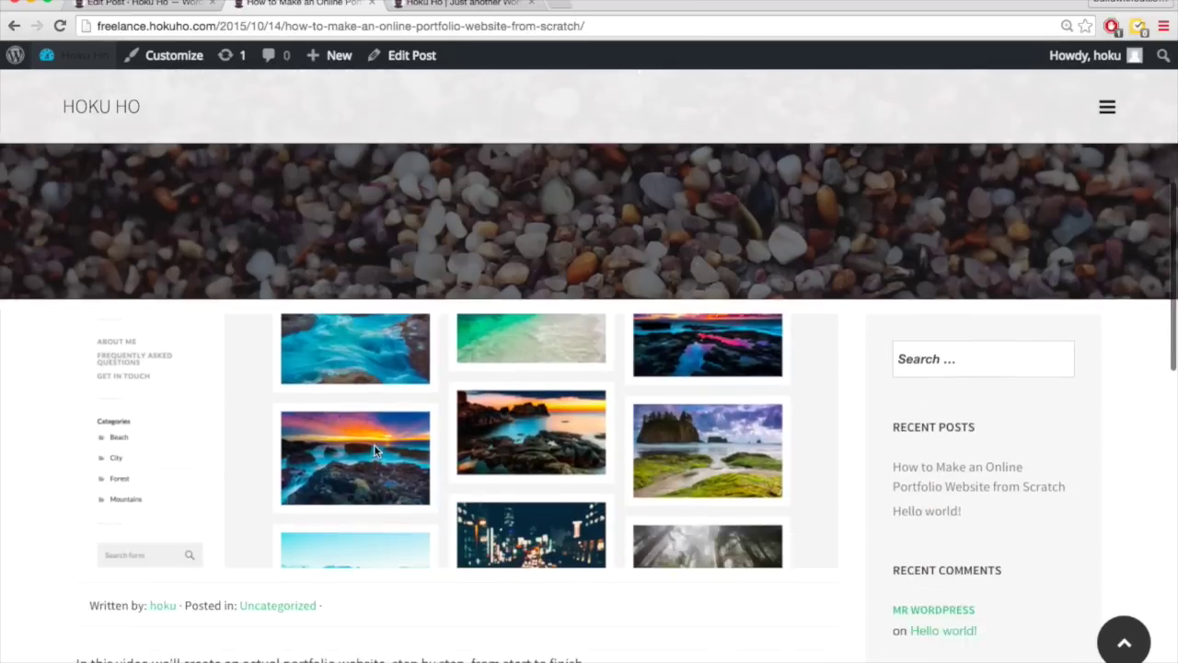
scroll(374, 451, "up", 3)
scroll(373, 451, "up", 3)
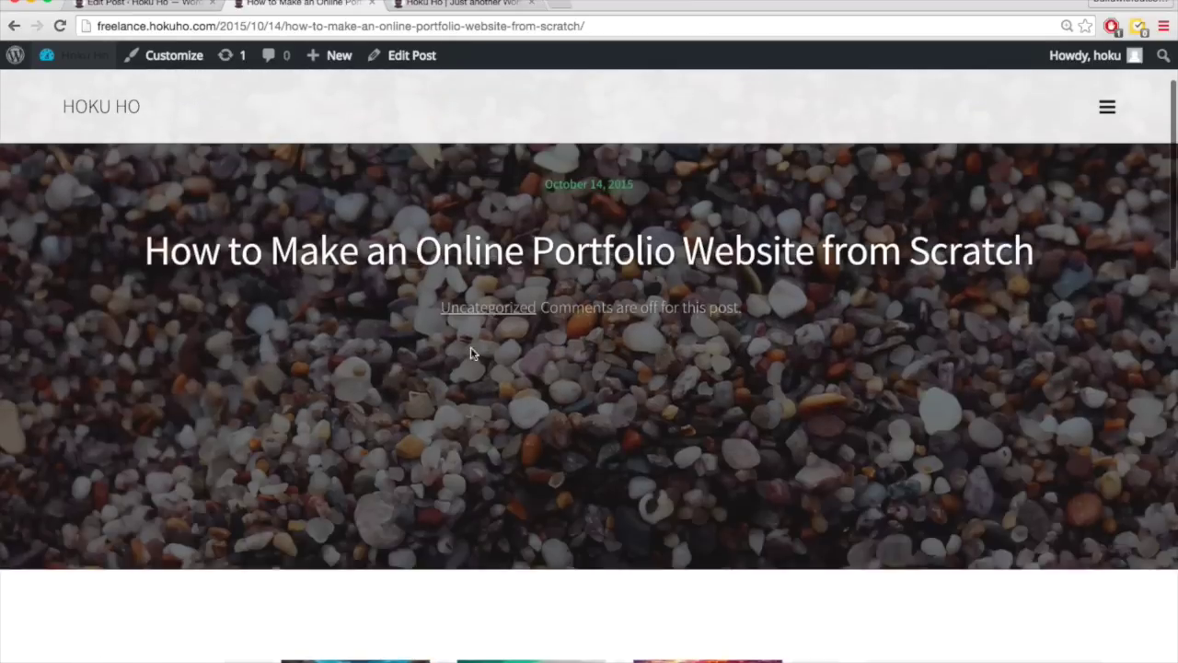
scroll(463, 429, "down", 4)
scroll(463, 429, "down", 1)
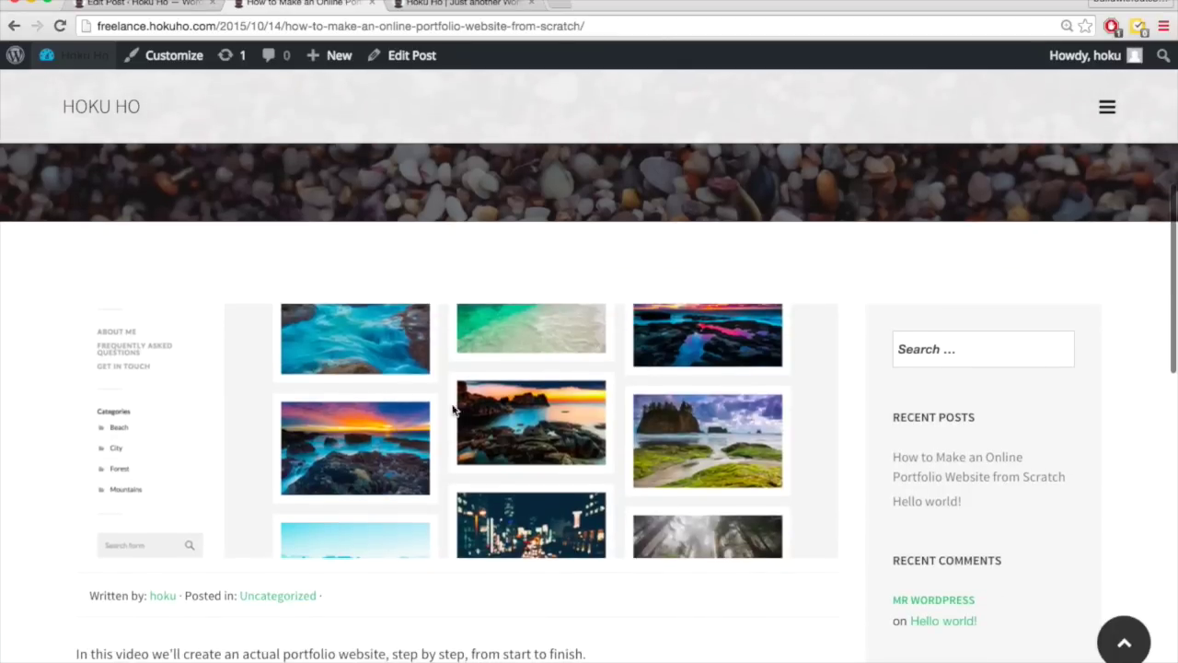
scroll(130, 509, "down", 6)
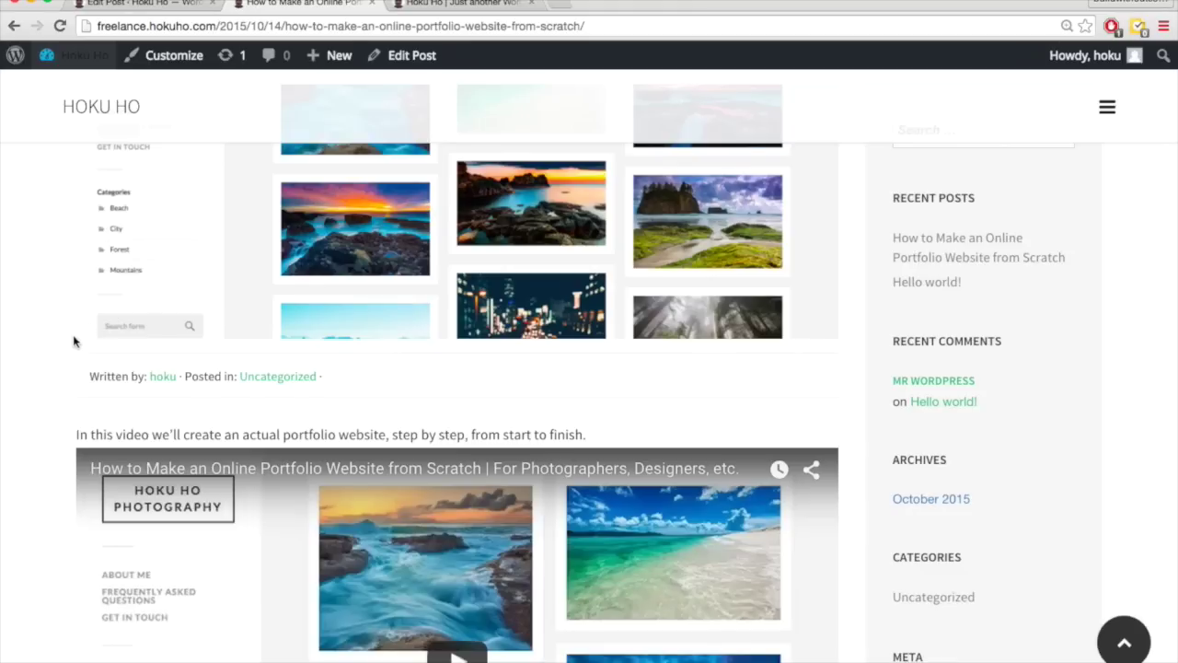
key("ctrl+Tab")
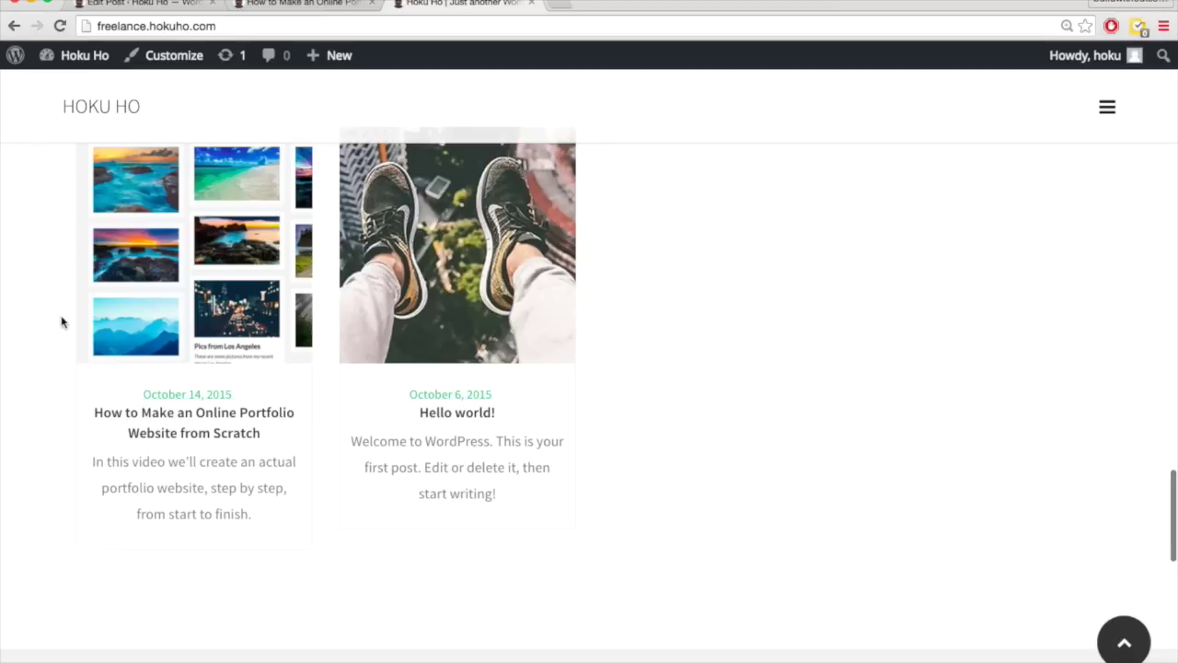
key("super+1")
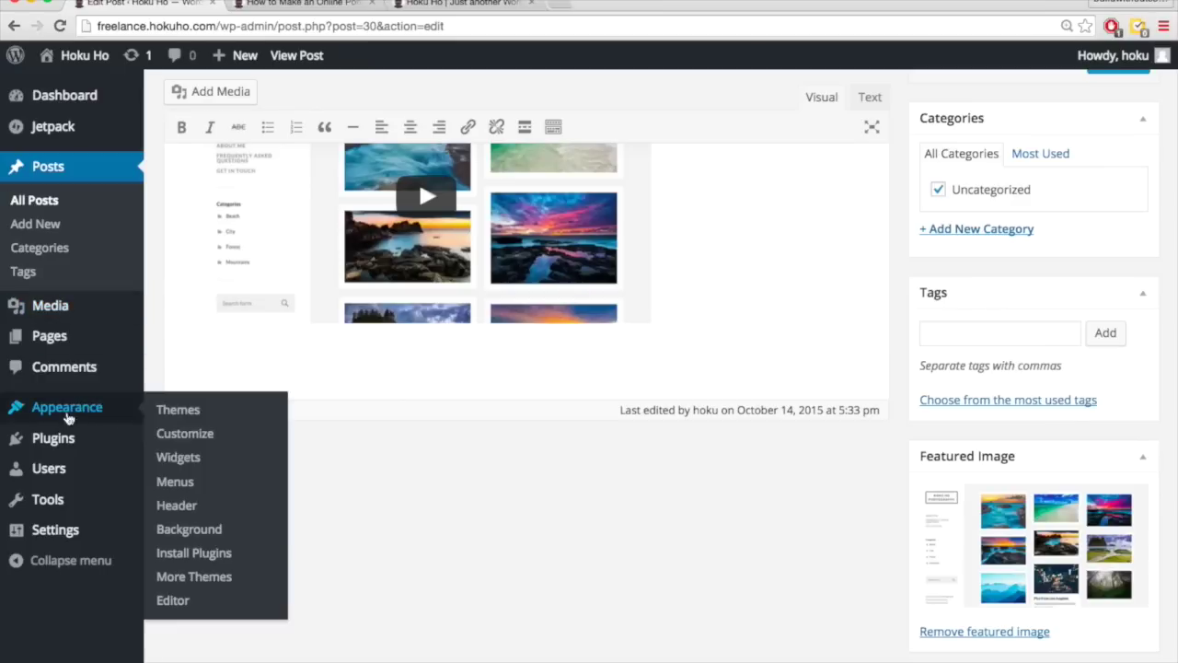
Search the plugin directory for 'Featured Video Plus'.
mouse_move(134, 448)
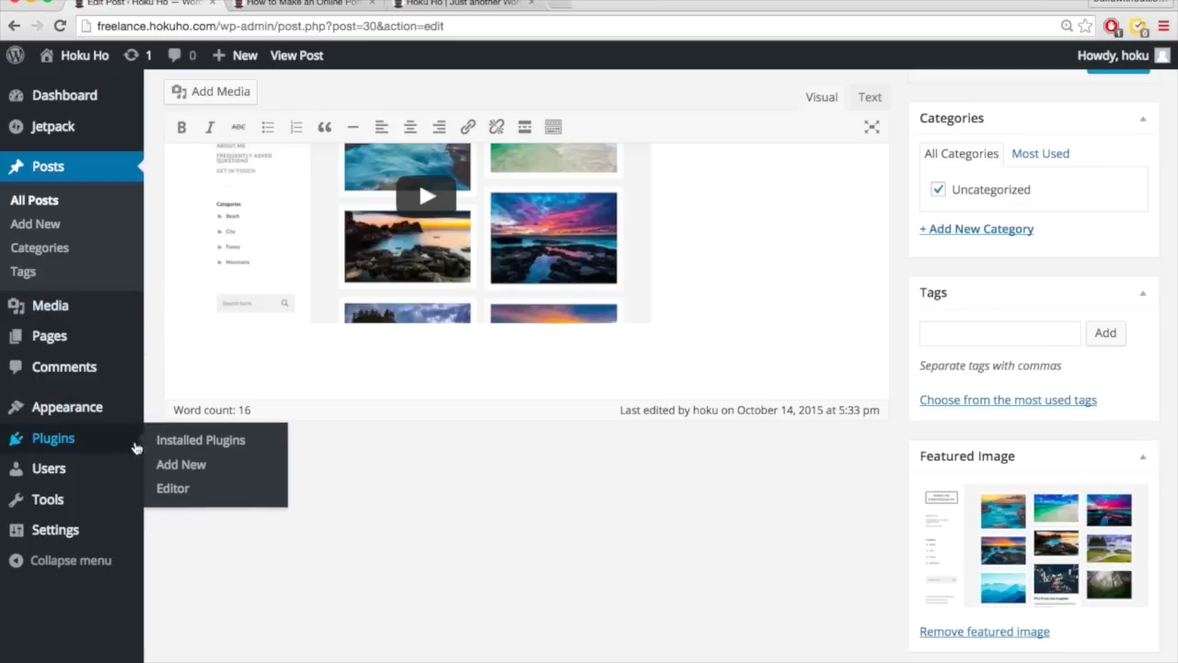
left_click(181, 466)
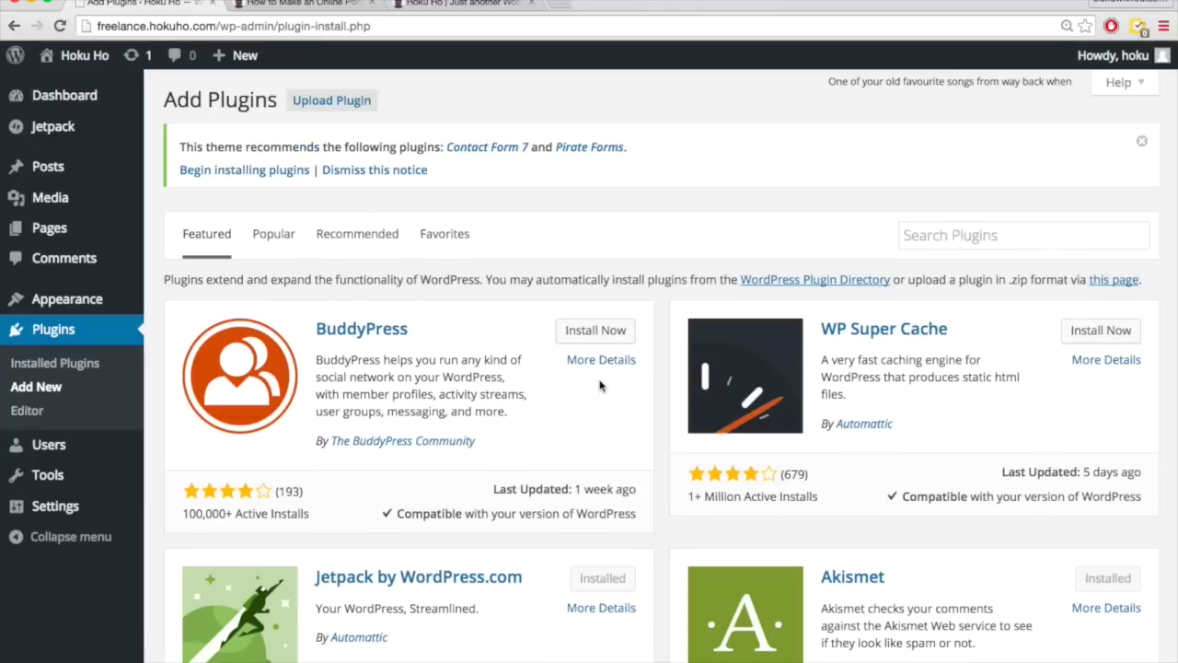
left_click(937, 238)
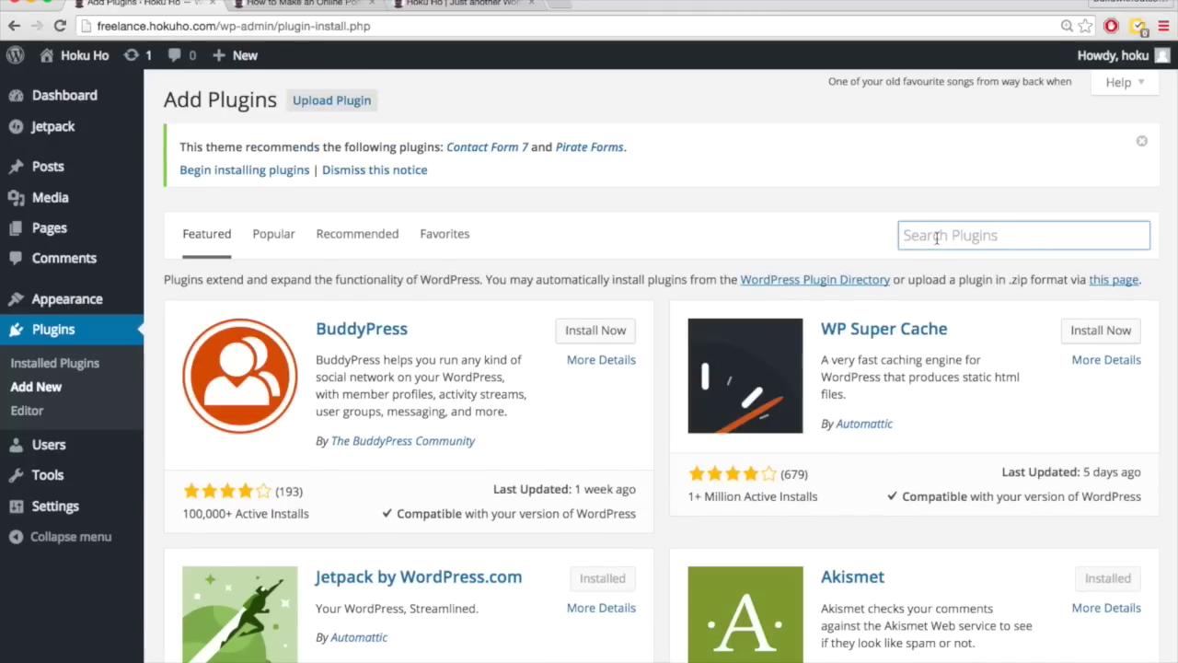
type("Featured Video Plus")
key("Return")
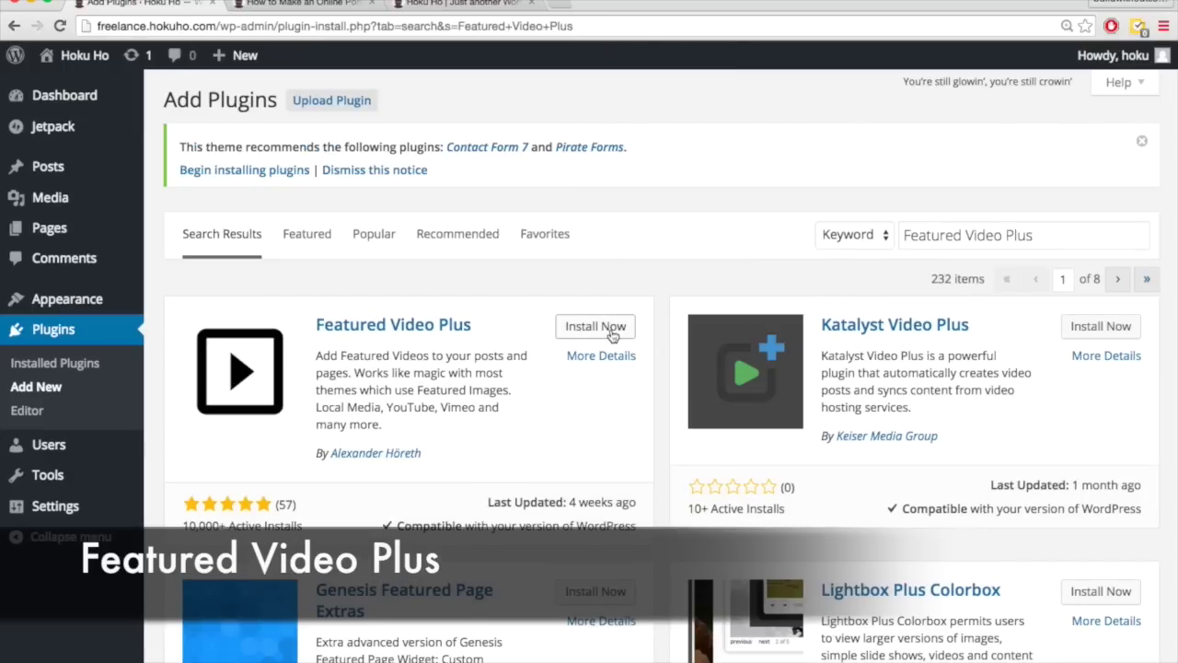
Install and activate Featured Video Plus, then show all posts.
left_click(611, 335)
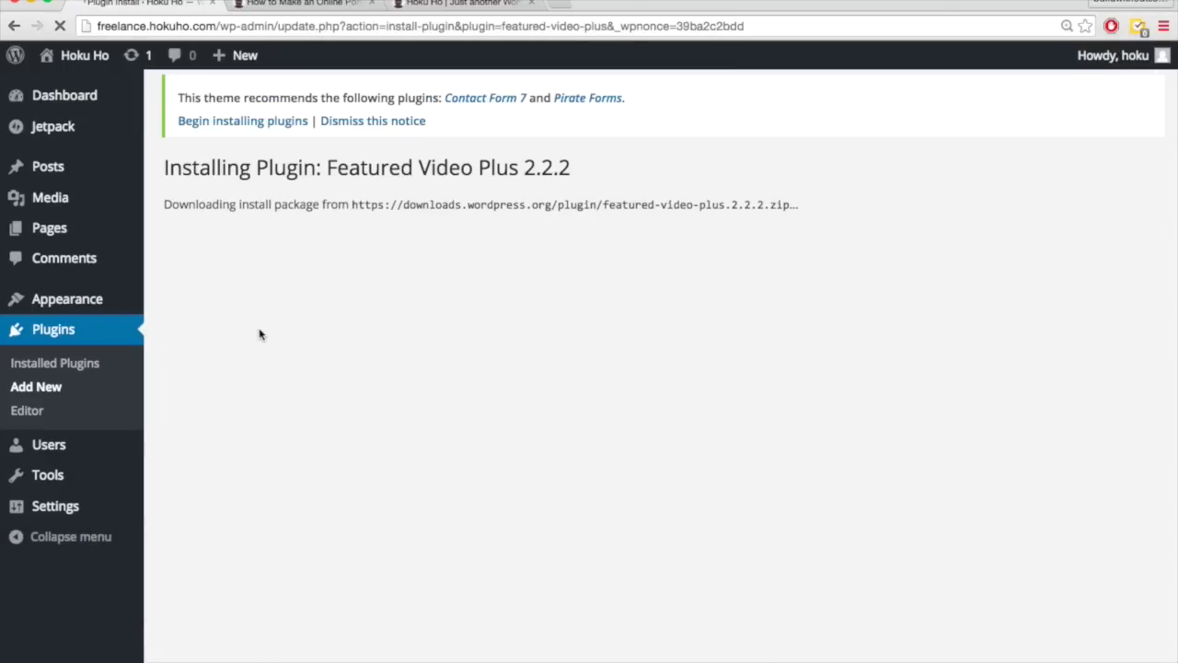
left_click(229, 323)
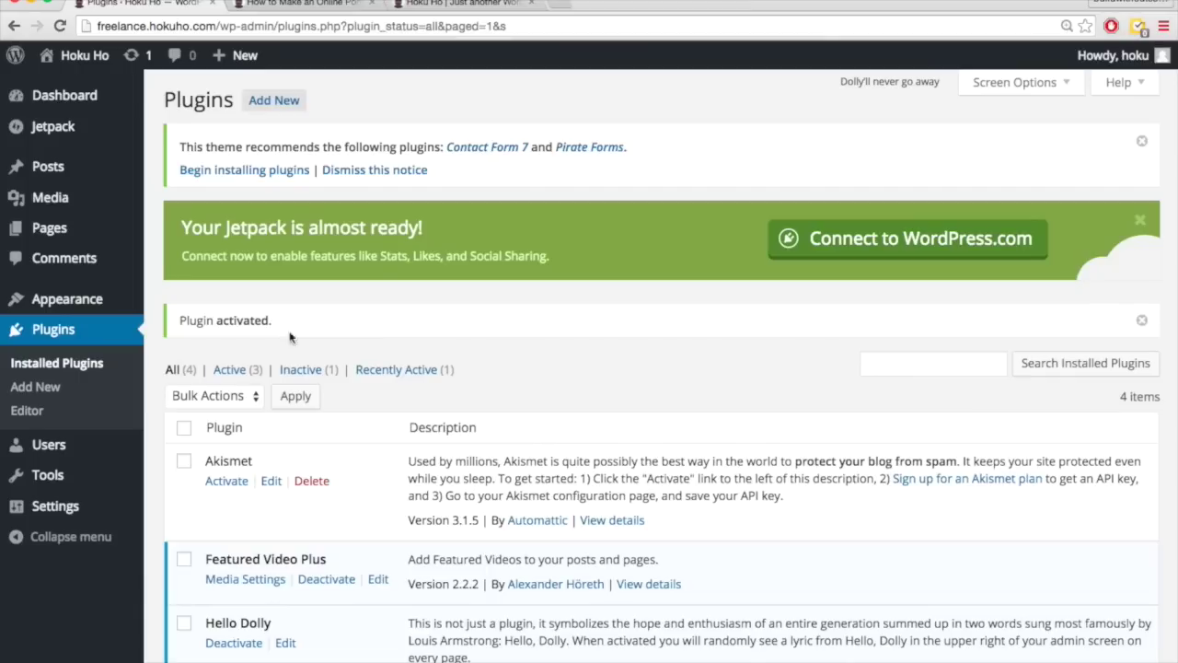
mouse_move(53, 189)
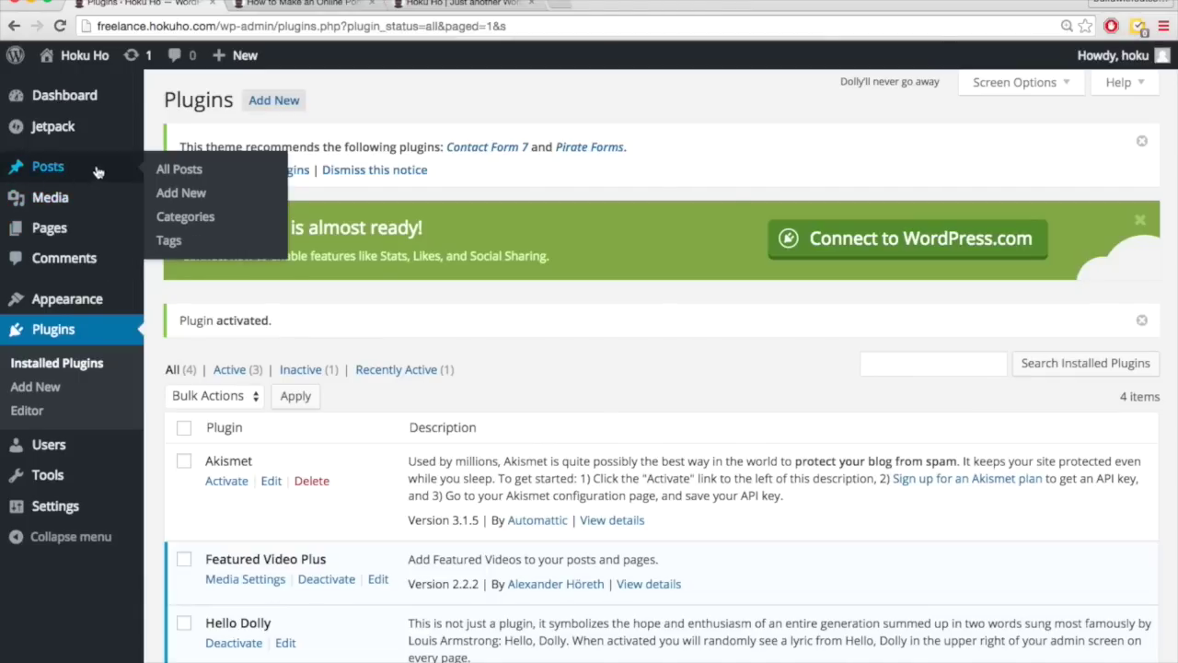
left_click(173, 171)
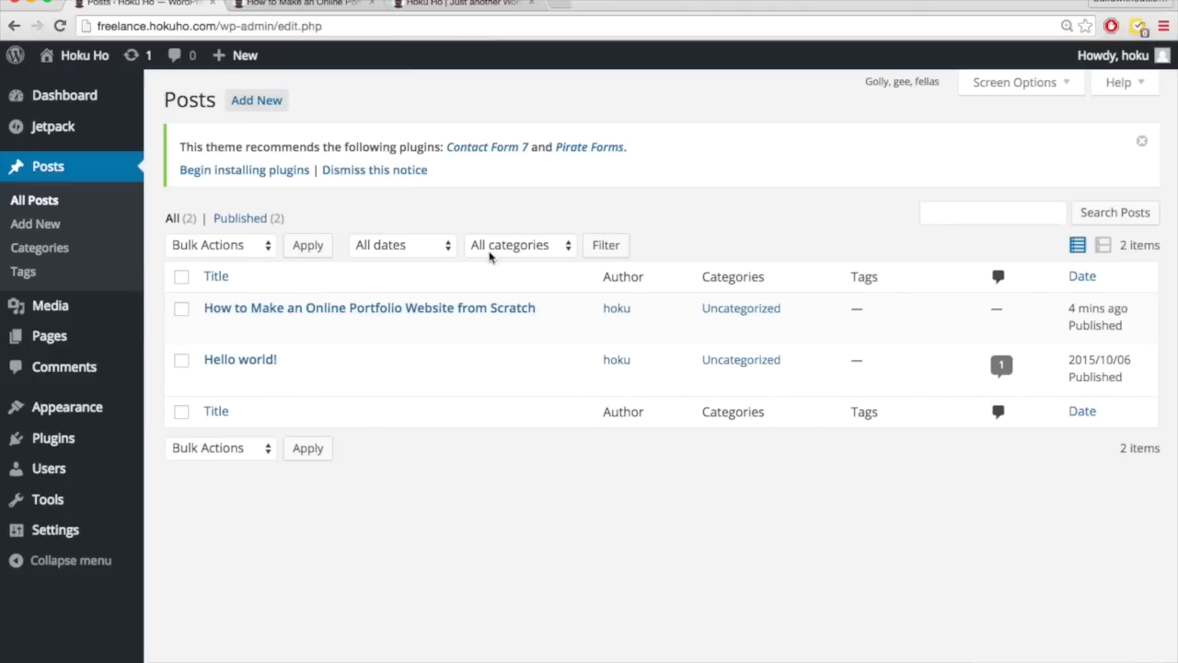
Edit the portfolio post, dismiss the featured videos popup, and compare with the live post.
left_click(318, 309)
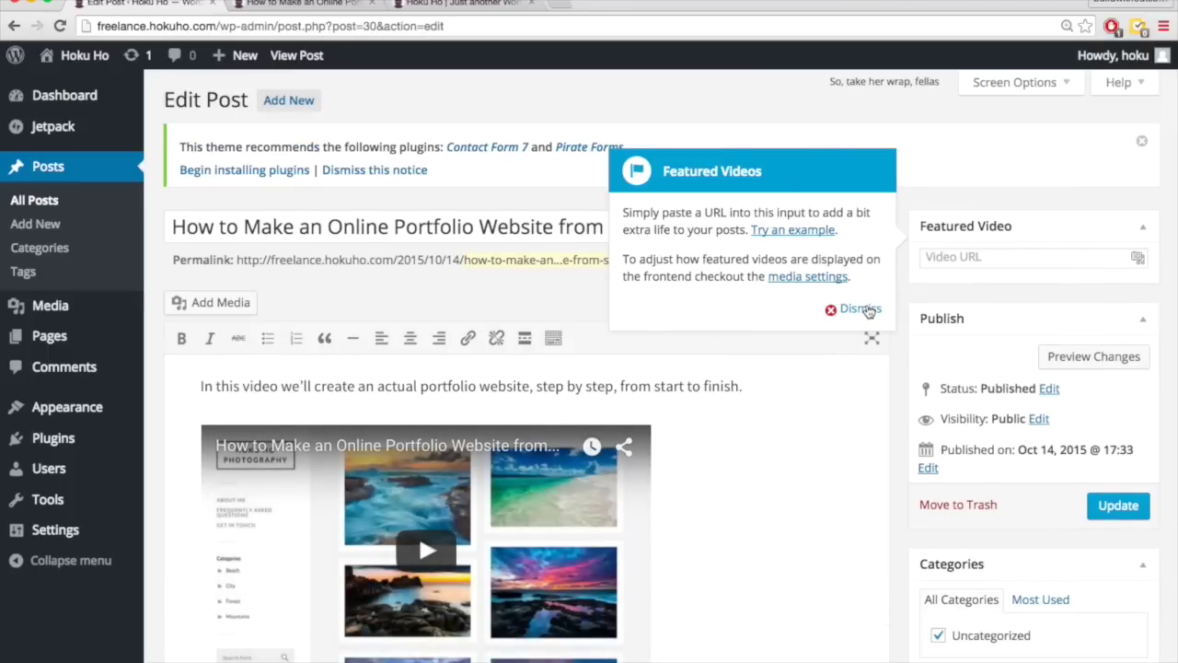
left_click(861, 309)
left_click(955, 257)
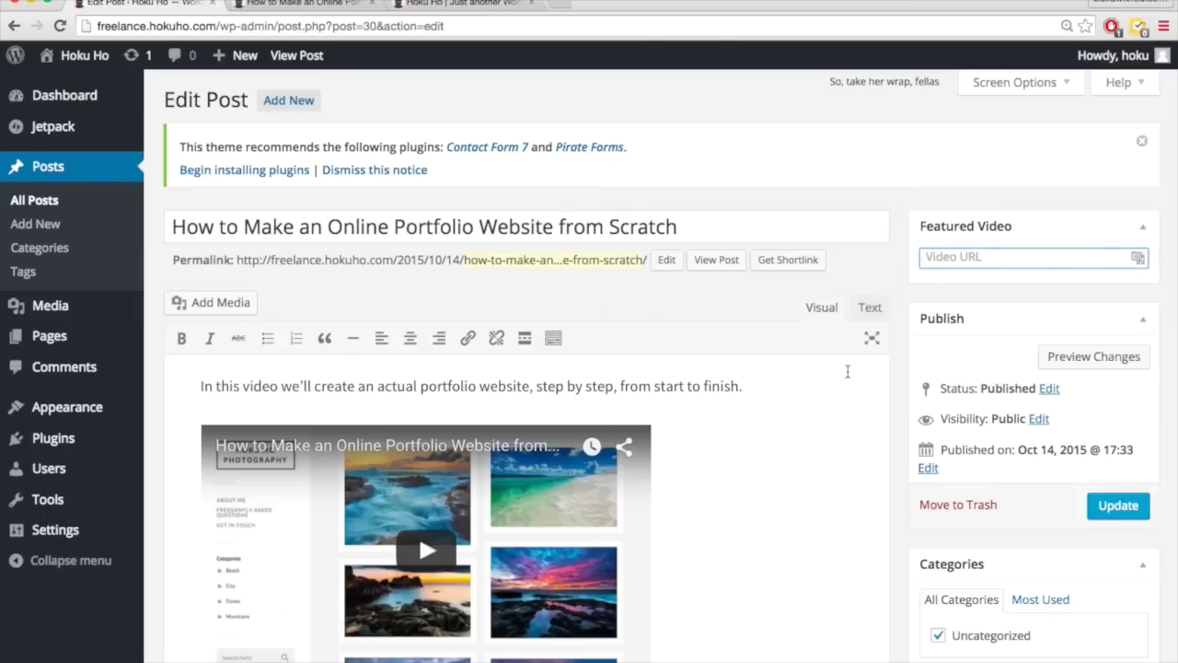
key("ctrl+Tab")
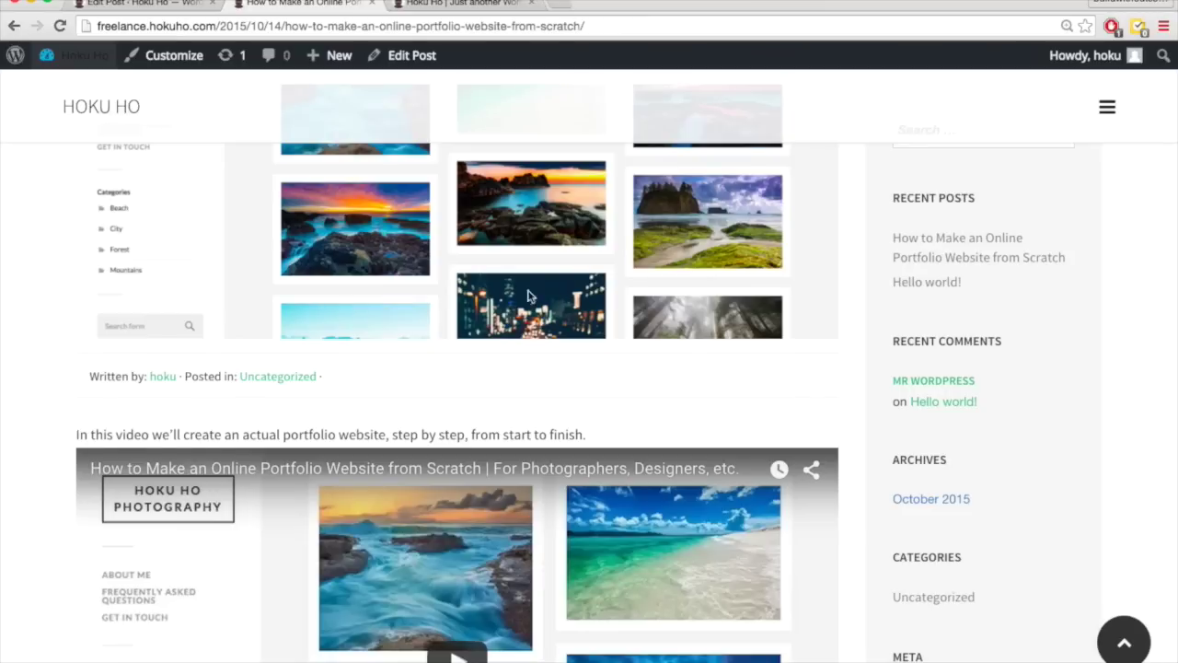
scroll(528, 294, "up", 3)
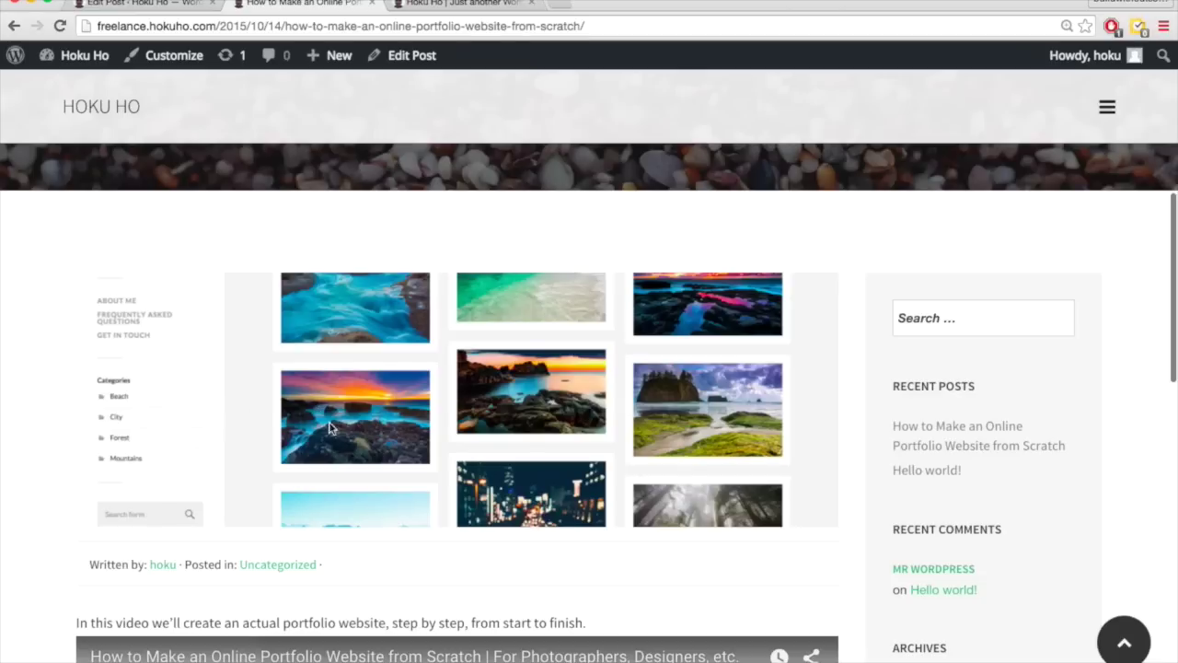
key("ctrl+shift+Tab")
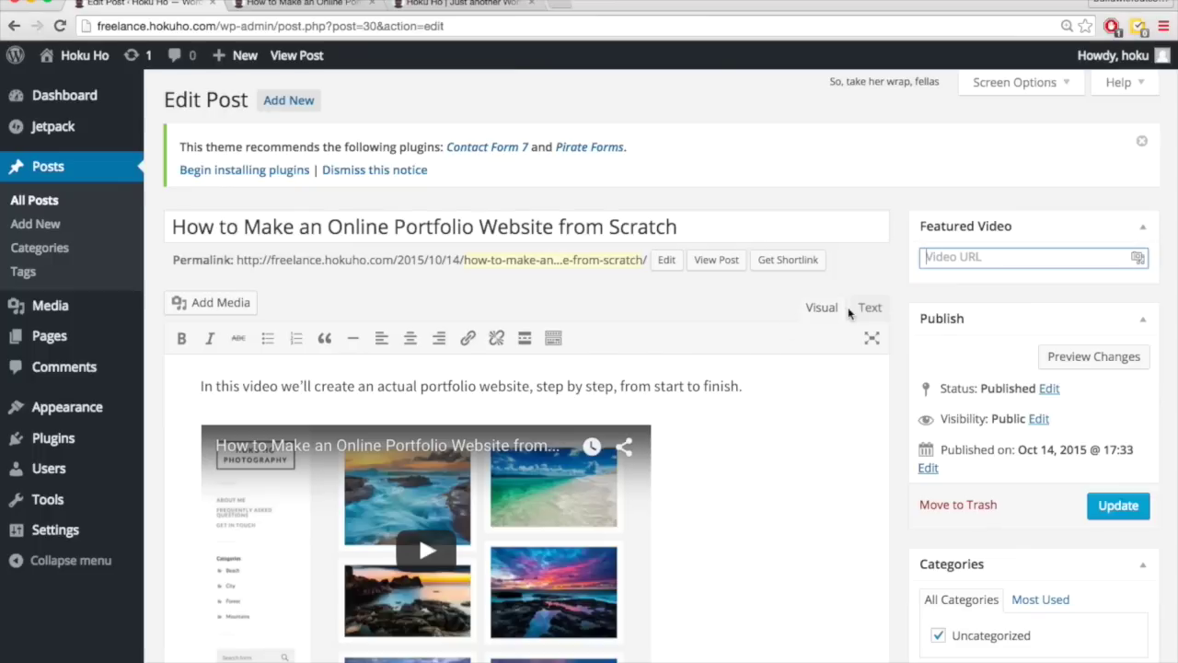
Delete the YouTube link line from the post body in the Text view.
left_click(869, 307)
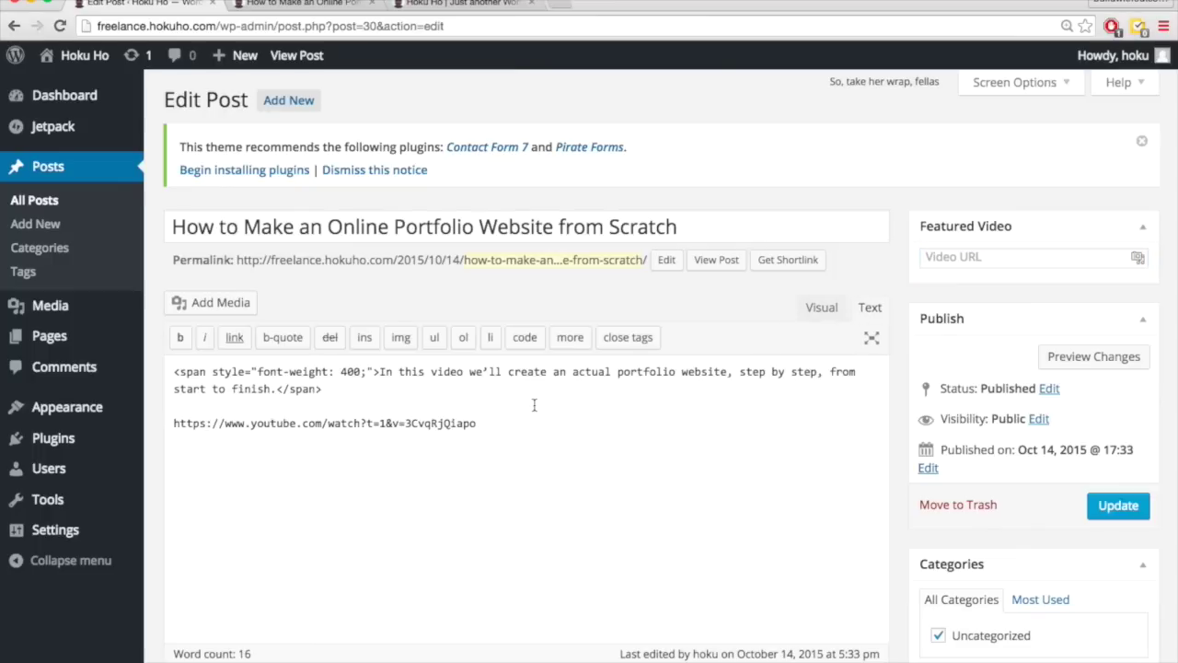
left_click_drag(486, 422, 197, 423)
left_click(157, 422)
triple_click(169, 422)
key("super+c")
key("BackSpace")
left_click(826, 311)
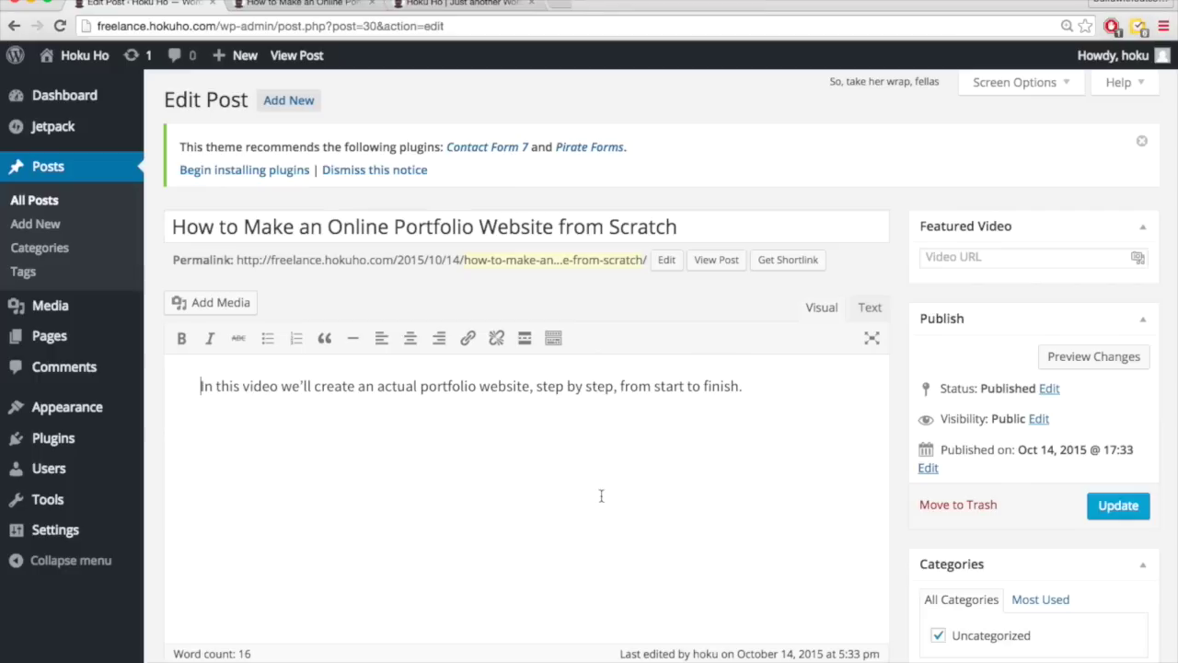
Paste the YouTube link into the Featured Video URL box and update the post.
left_click(969, 259)
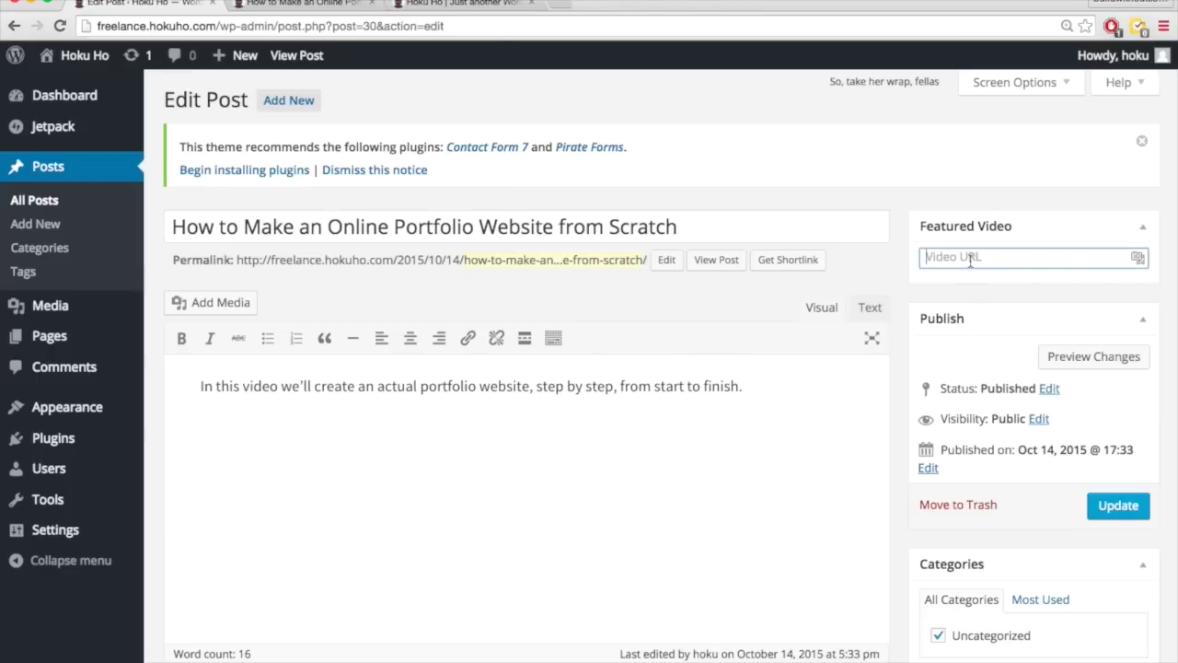
key("super+v")
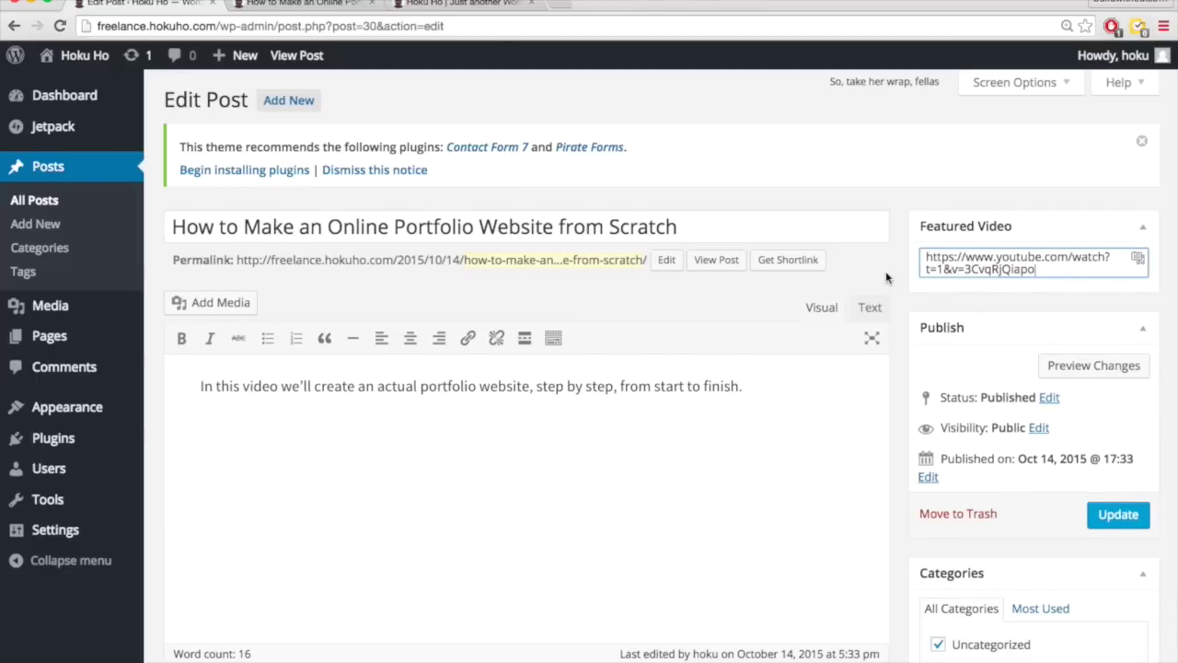
scroll(887, 278, "down", 1)
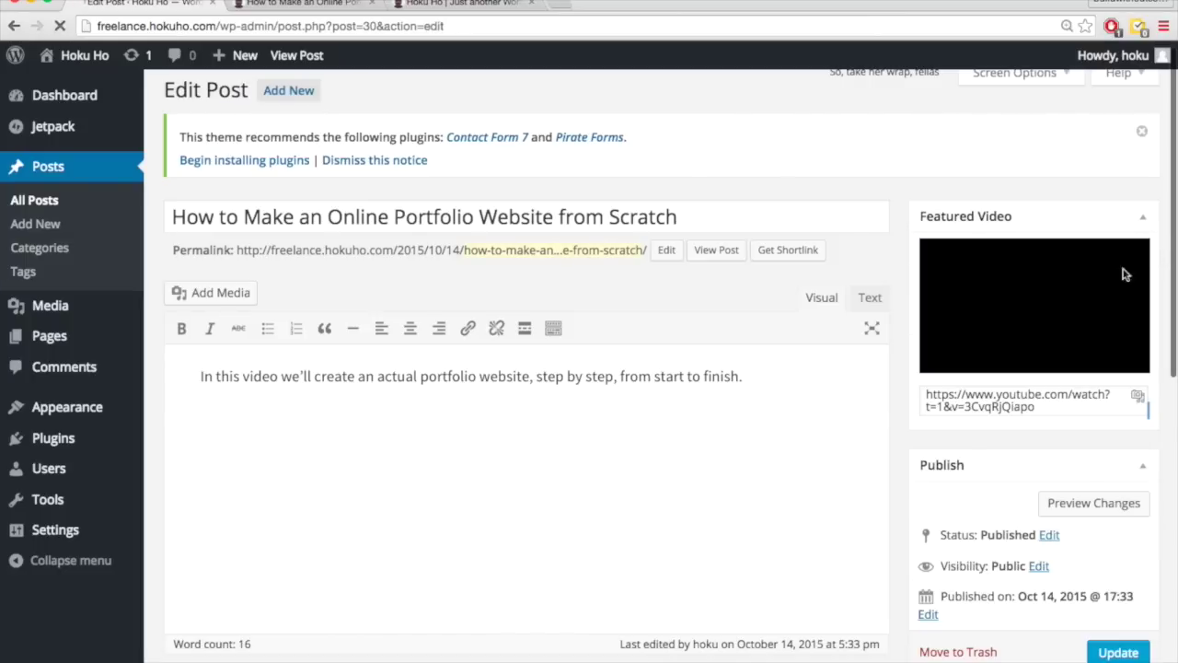
scroll(900, 390, "down", 2)
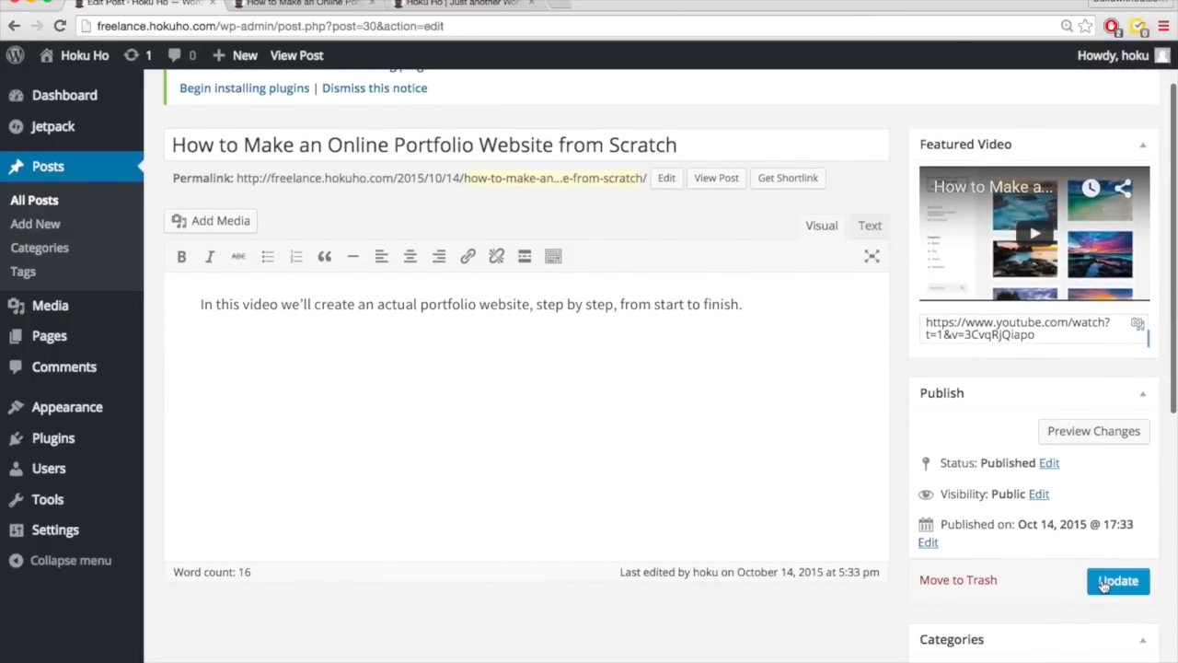
left_click(1105, 584)
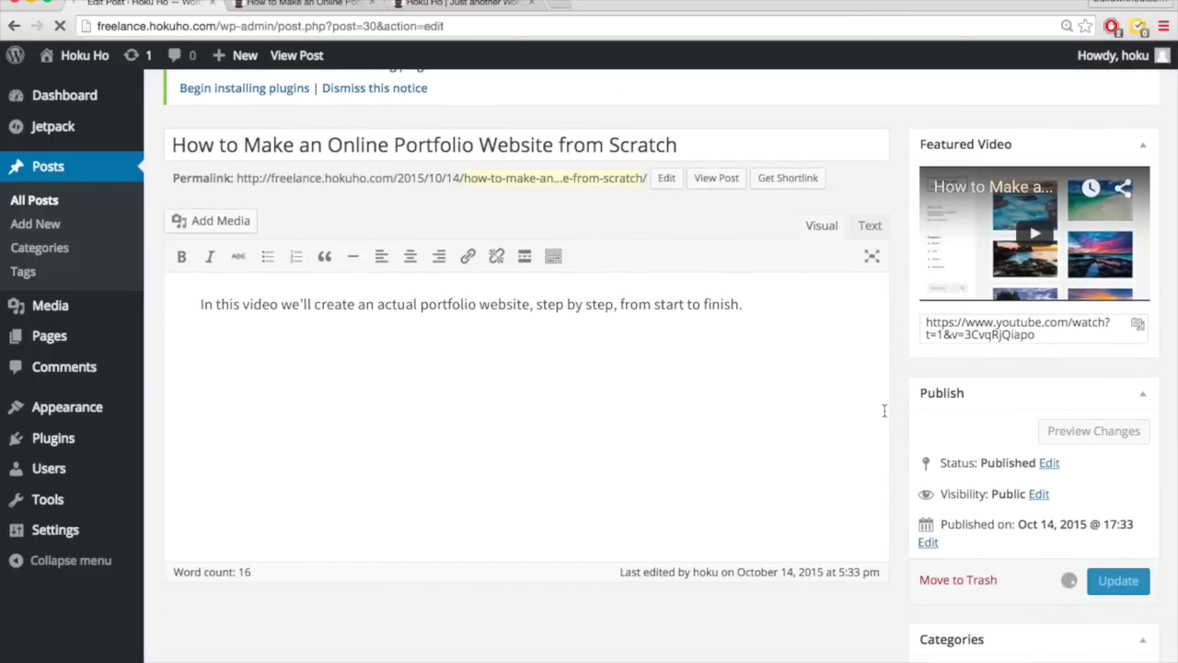
Reload the home page tab to pick up the change, then return to the post.
key("ctrl+Tab")
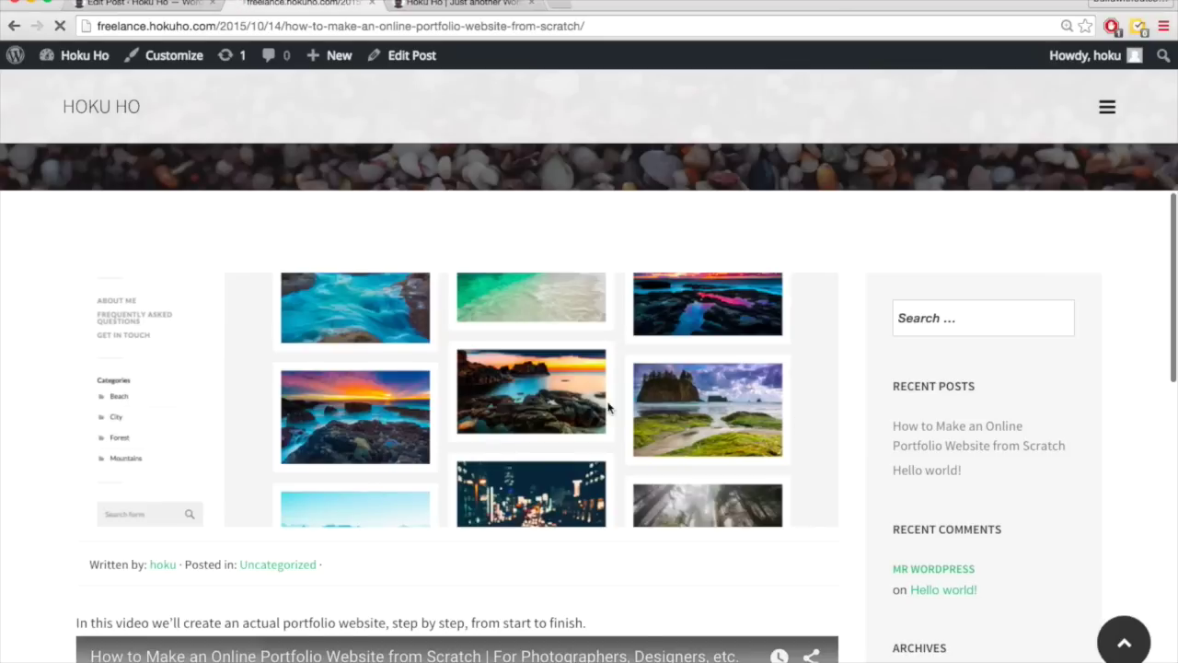
key("ctrl+Tab")
key("super+r")
key("ctrl+shift+Tab")
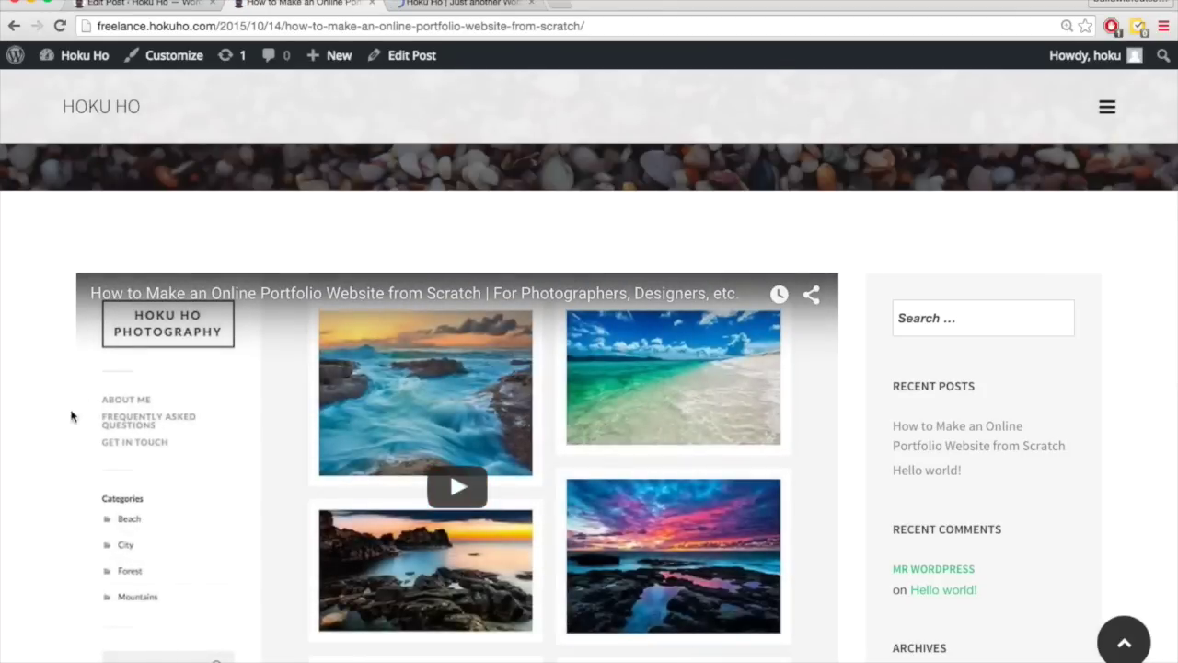
Review the live portfolio post now showing the featured video at the top.
scroll(465, 497, "down", 1)
scroll(468, 500, "down", 5)
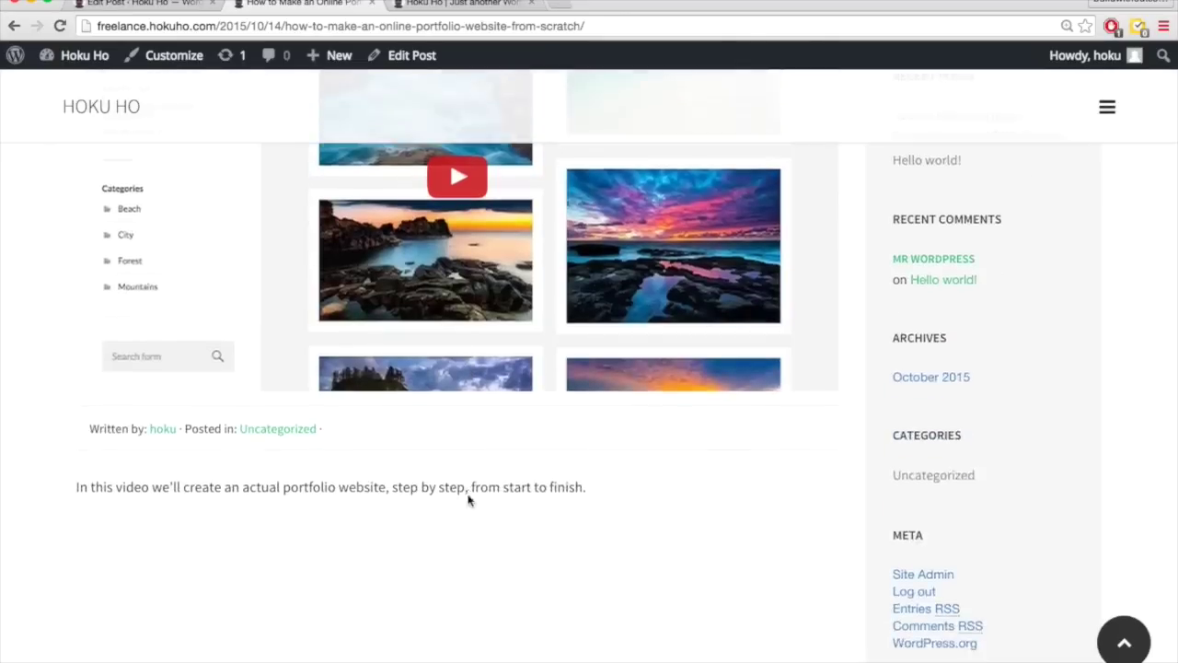
scroll(468, 500, "up", 1)
scroll(468, 500, "up", 1)
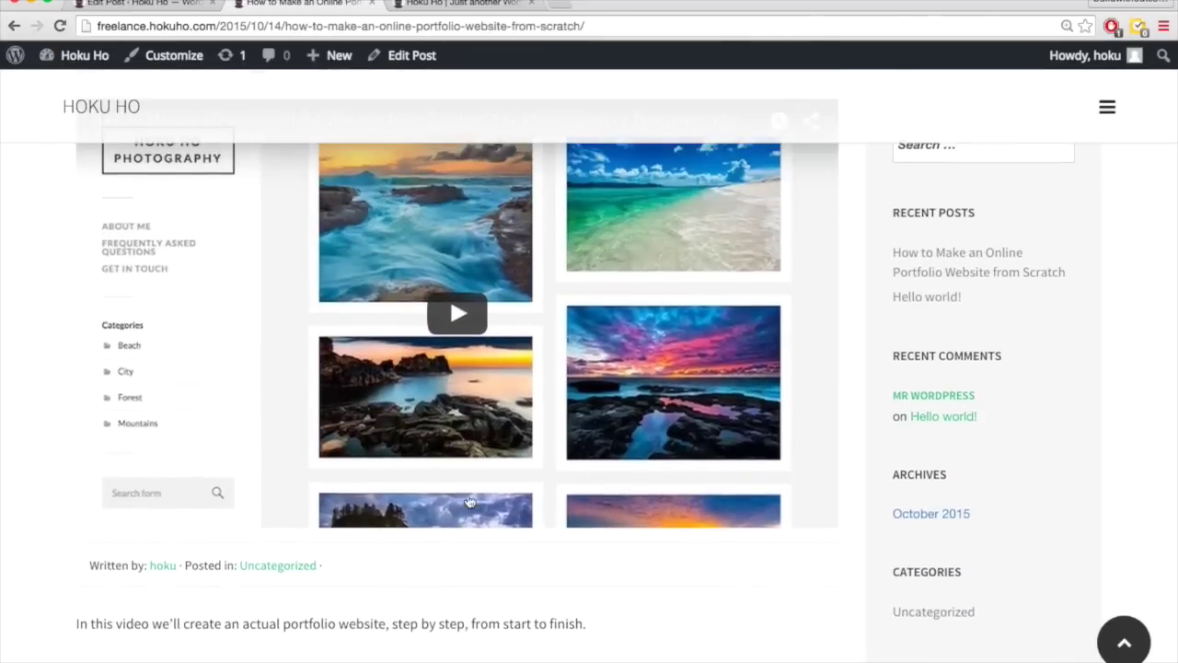
scroll(366, 346, "up", 6)
scroll(366, 346, "up", 3)
scroll(365, 350, "down", 6)
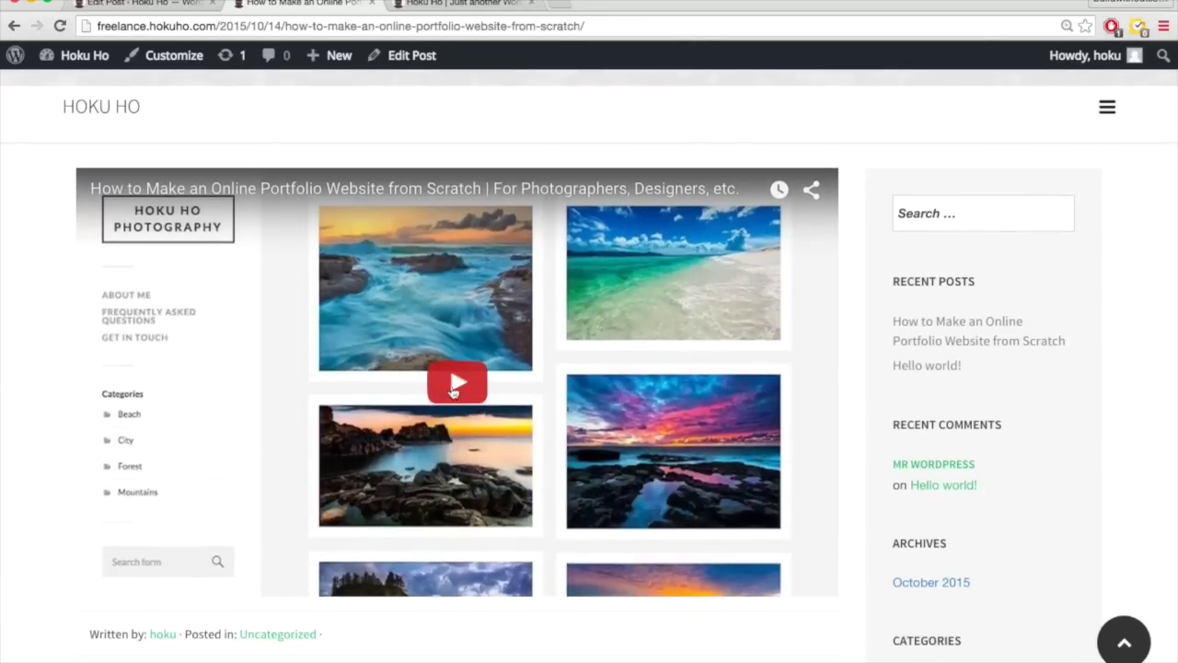
Play the portfolio post's featured video in the homepage grid.
key("ctrl+Tab")
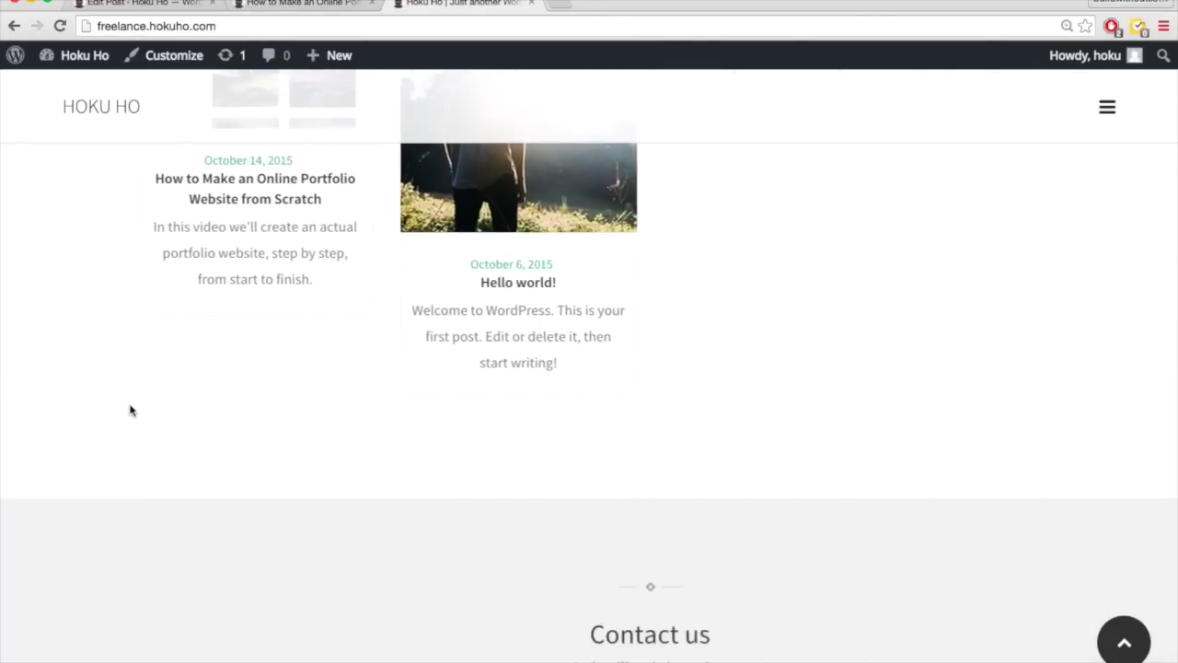
scroll(129, 410, "up", 2)
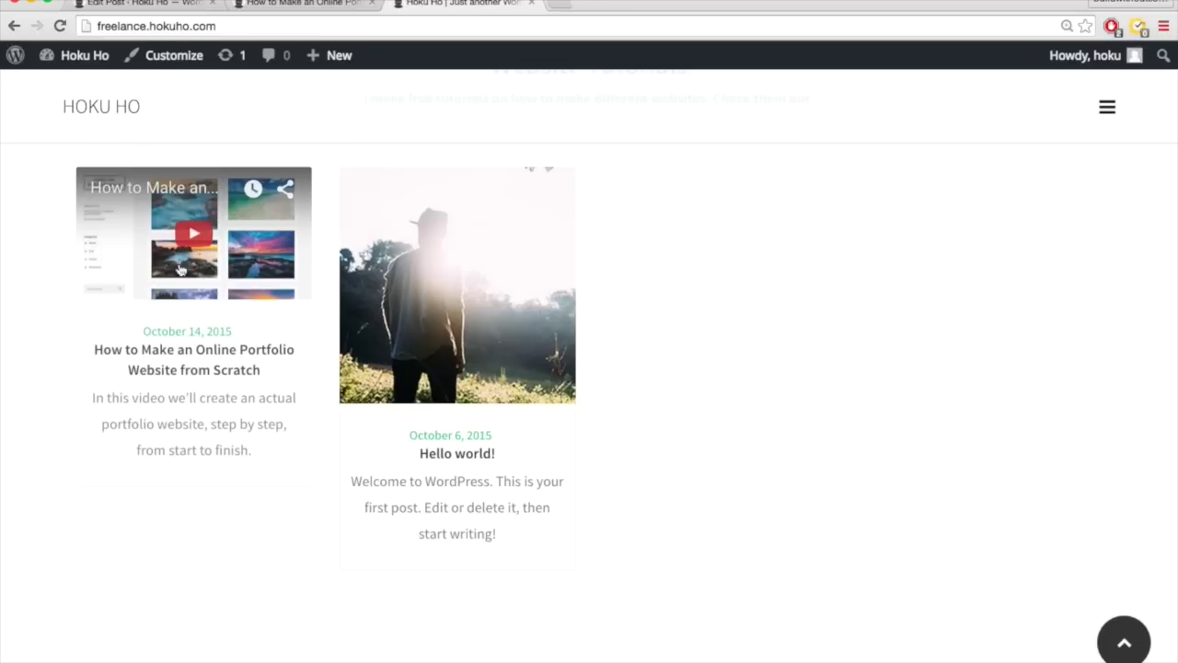
scroll(211, 368, "up", 1)
scroll(195, 285, "up", 1)
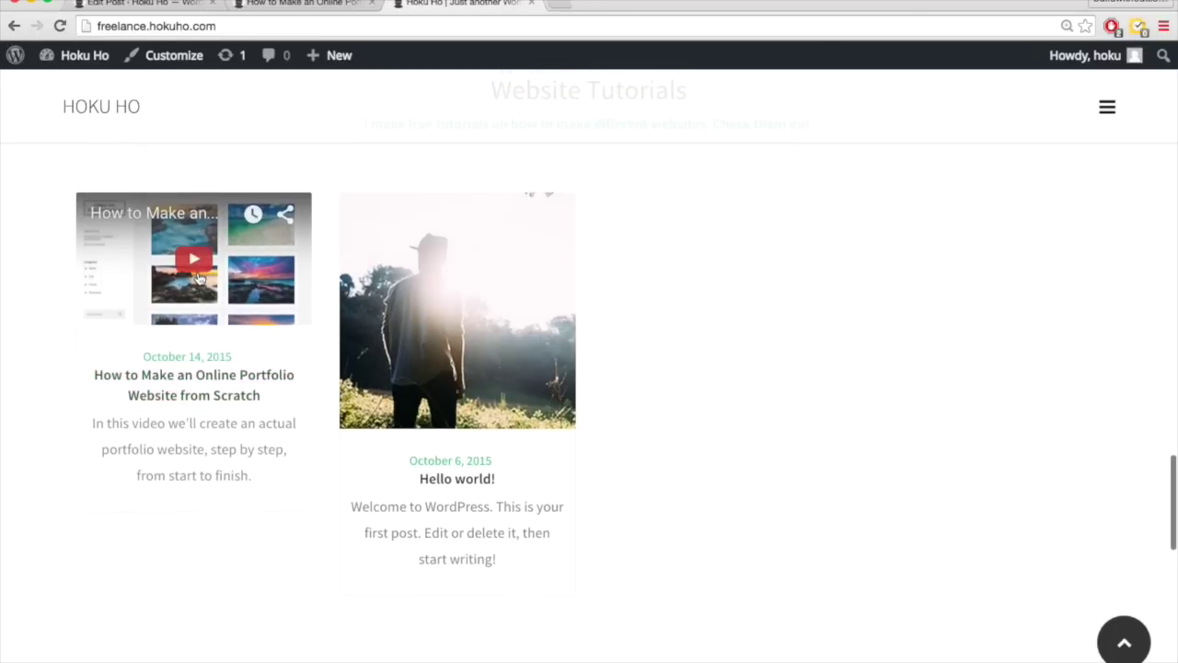
scroll(197, 278, "up", 1)
left_click(210, 277)
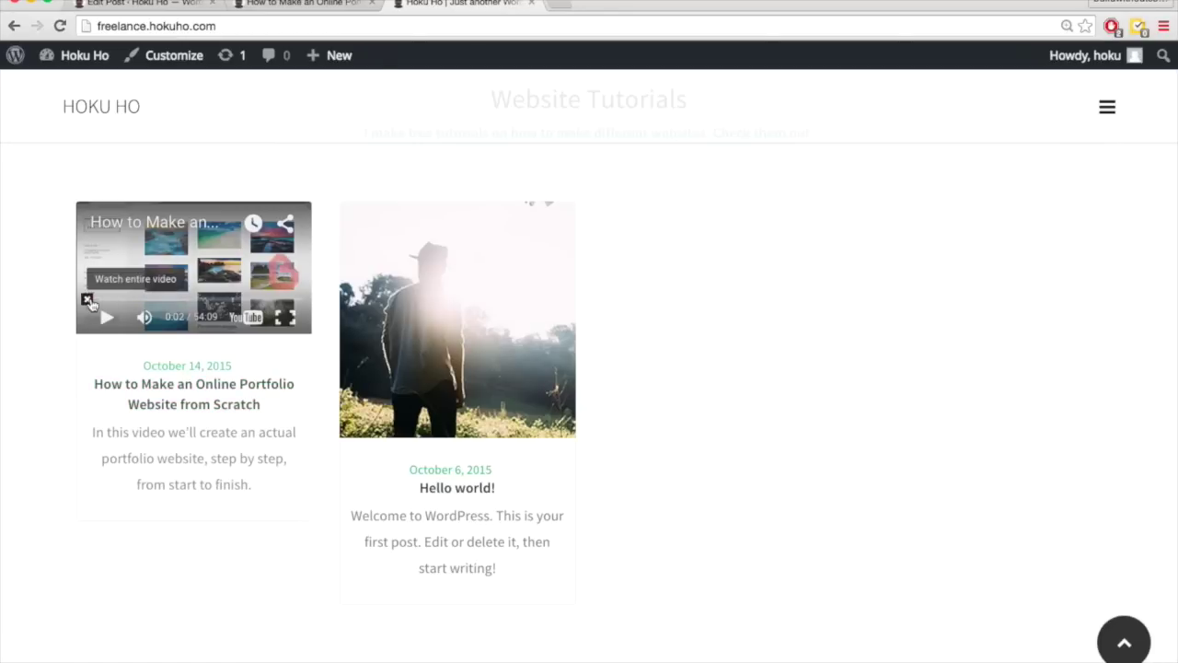
scroll(68, 303, "up", 1)
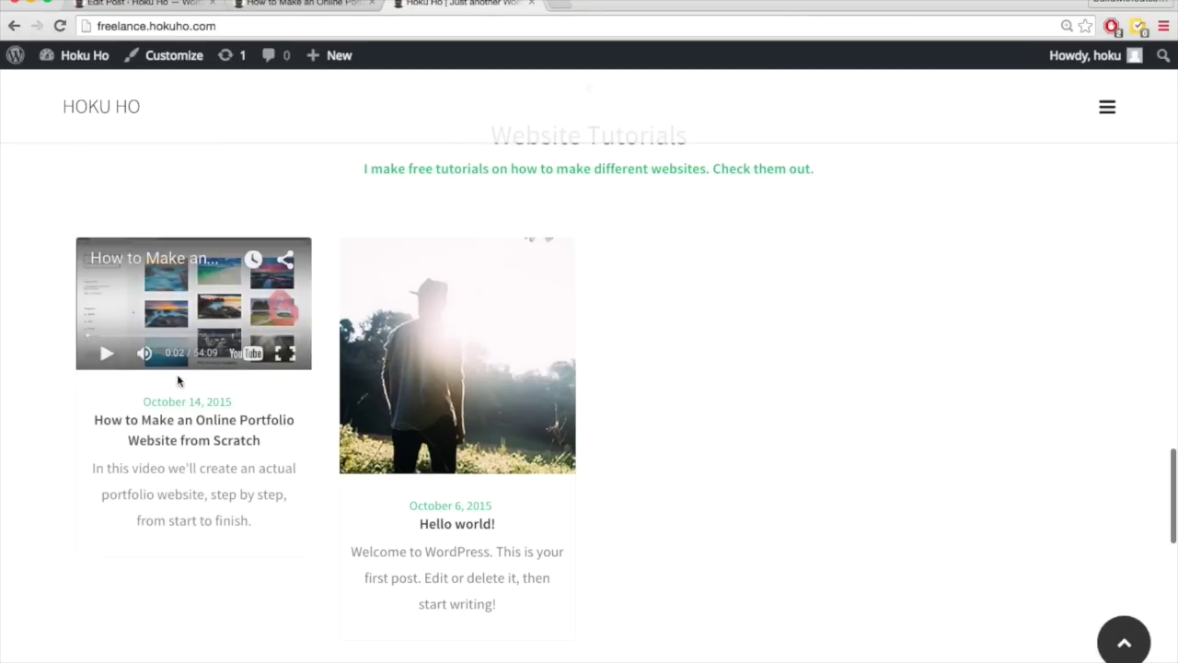
Open the portfolio post from the homepage, check it, and return to the Edit Post tab.
left_click(162, 429)
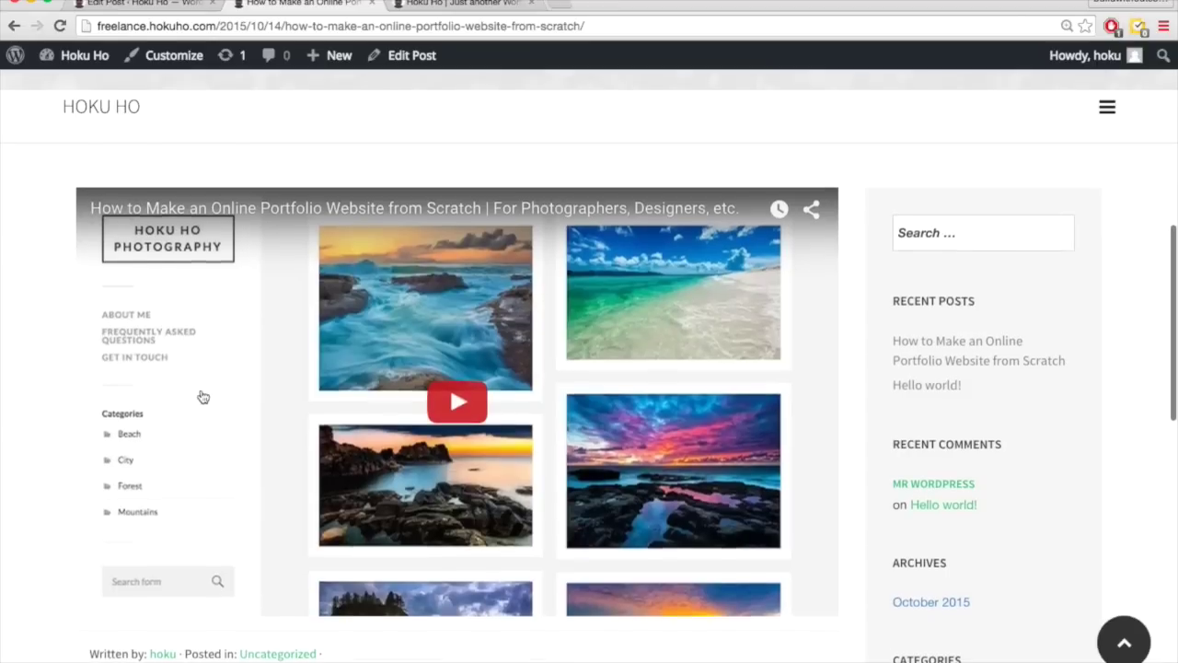
scroll(203, 397, "up", 3)
scroll(201, 393, "down", 6)
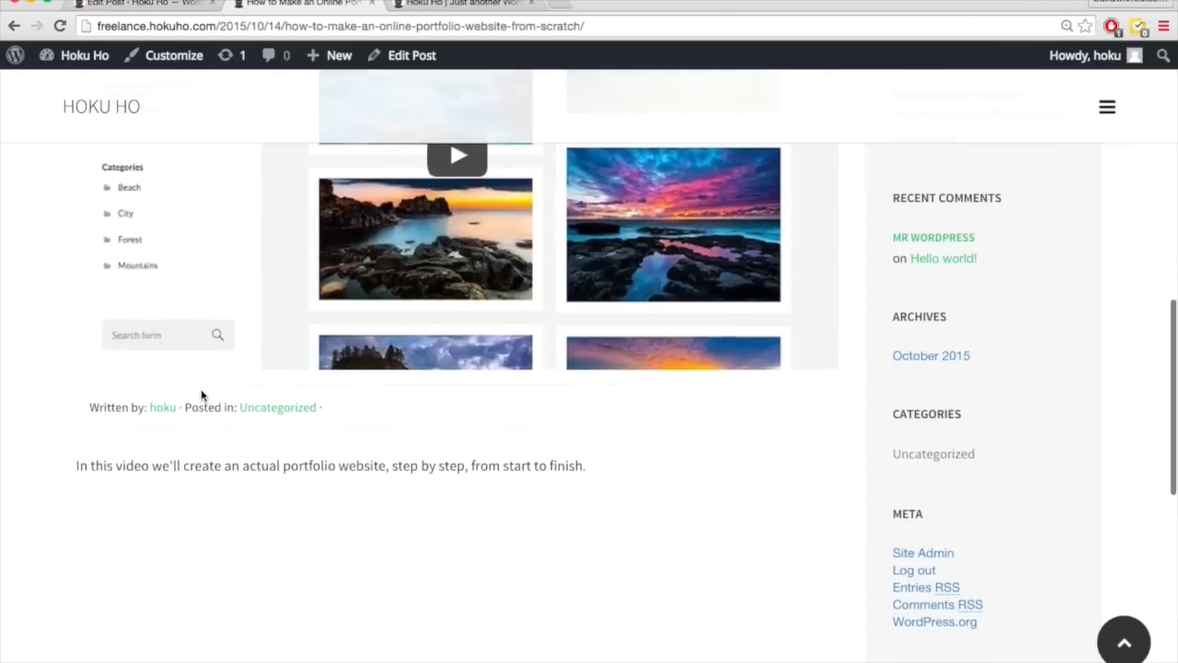
scroll(201, 393, "up", 2)
scroll(203, 397, "up", 2)
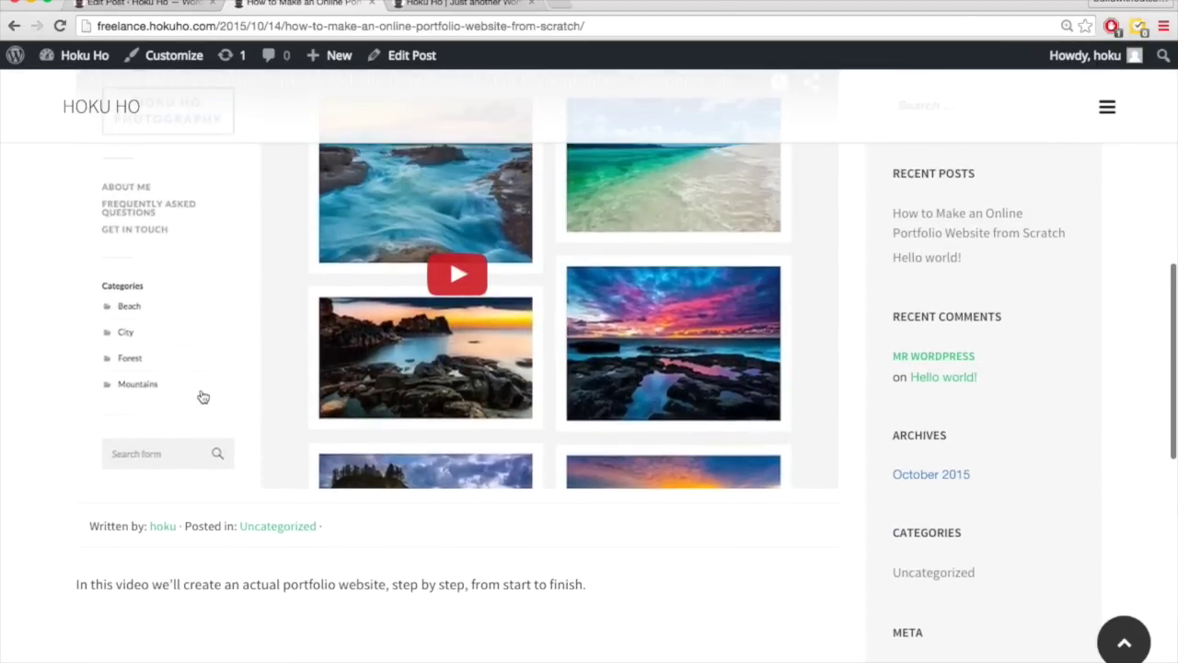
key("ctrl+Tab")
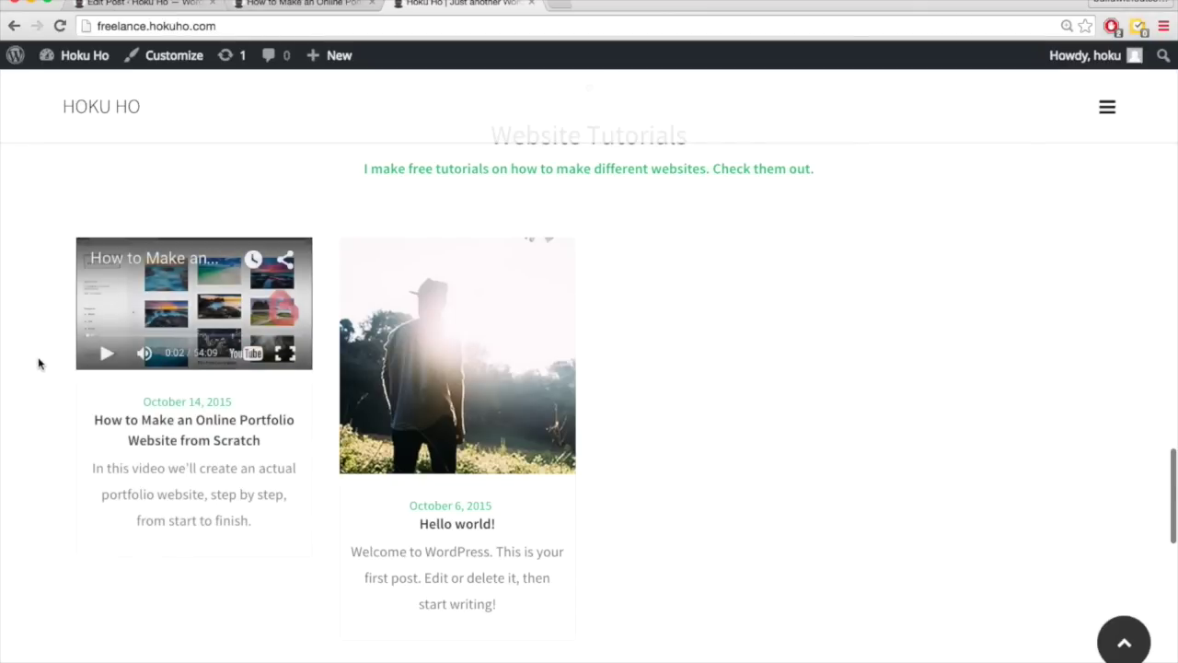
key("ctrl+Tab")
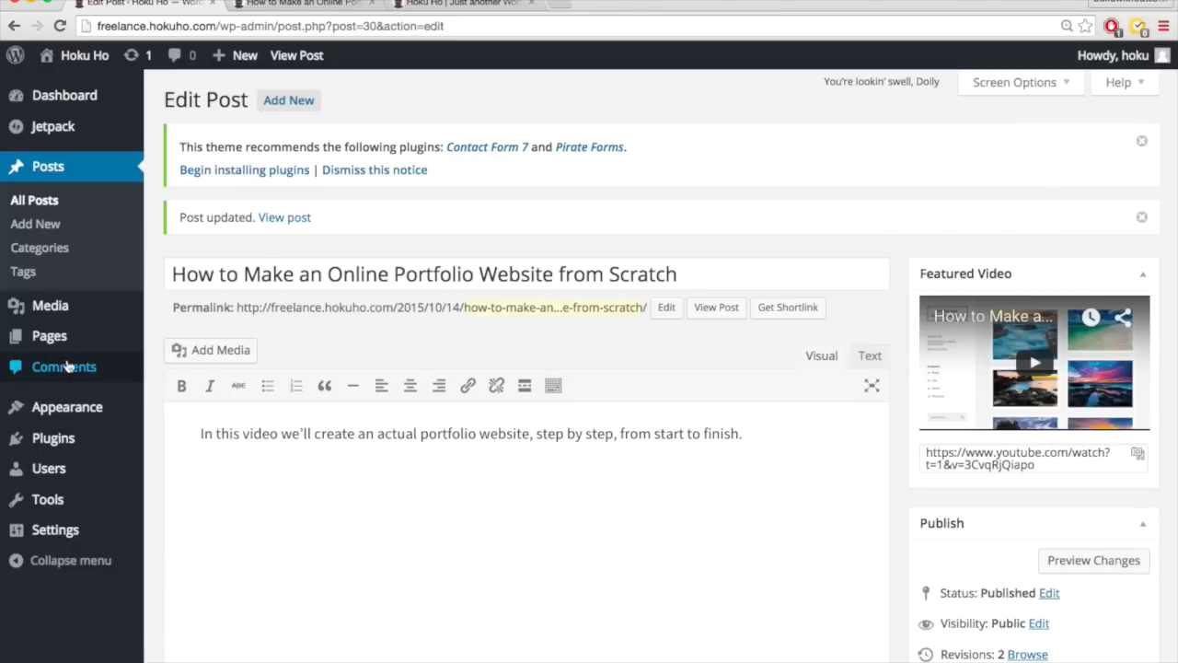
Open the Featured Video Plus media settings from the installed plugins list.
mouse_move(62, 440)
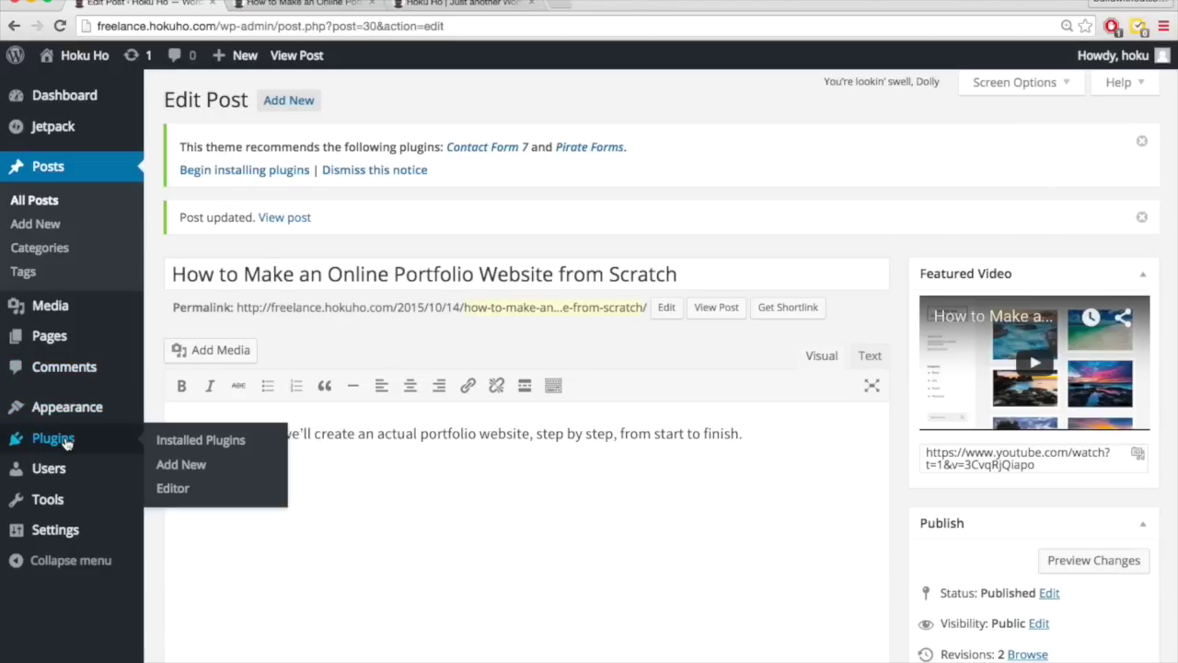
left_click(171, 447)
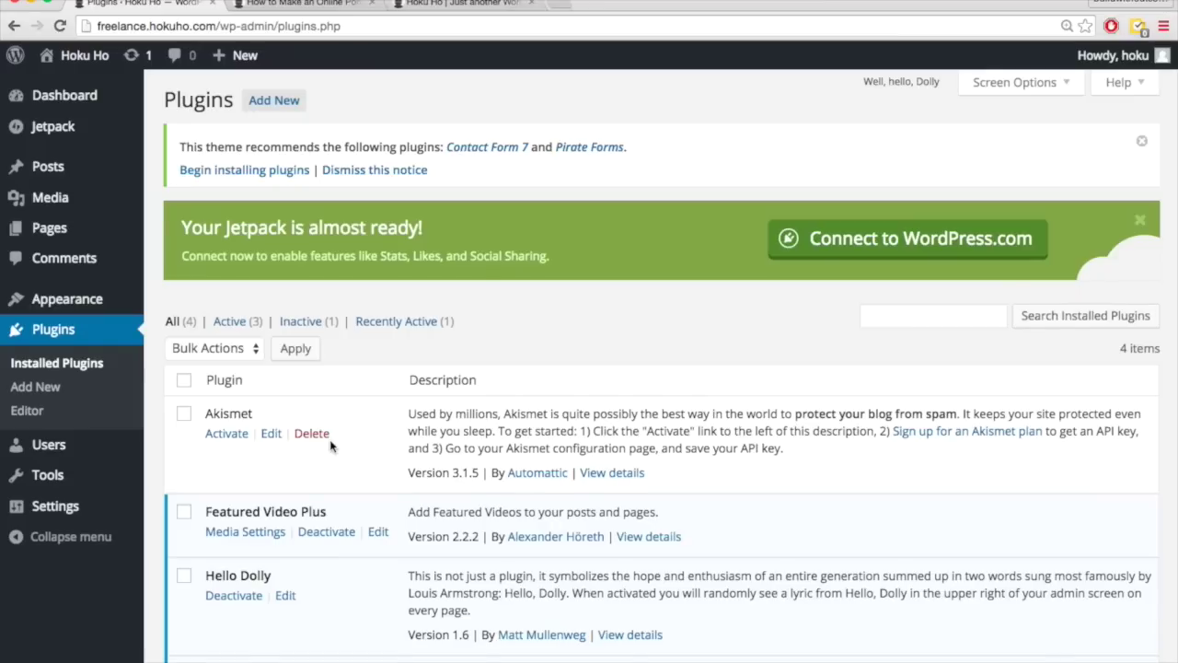
scroll(332, 446, "down", 2)
scroll(331, 446, "down", 1)
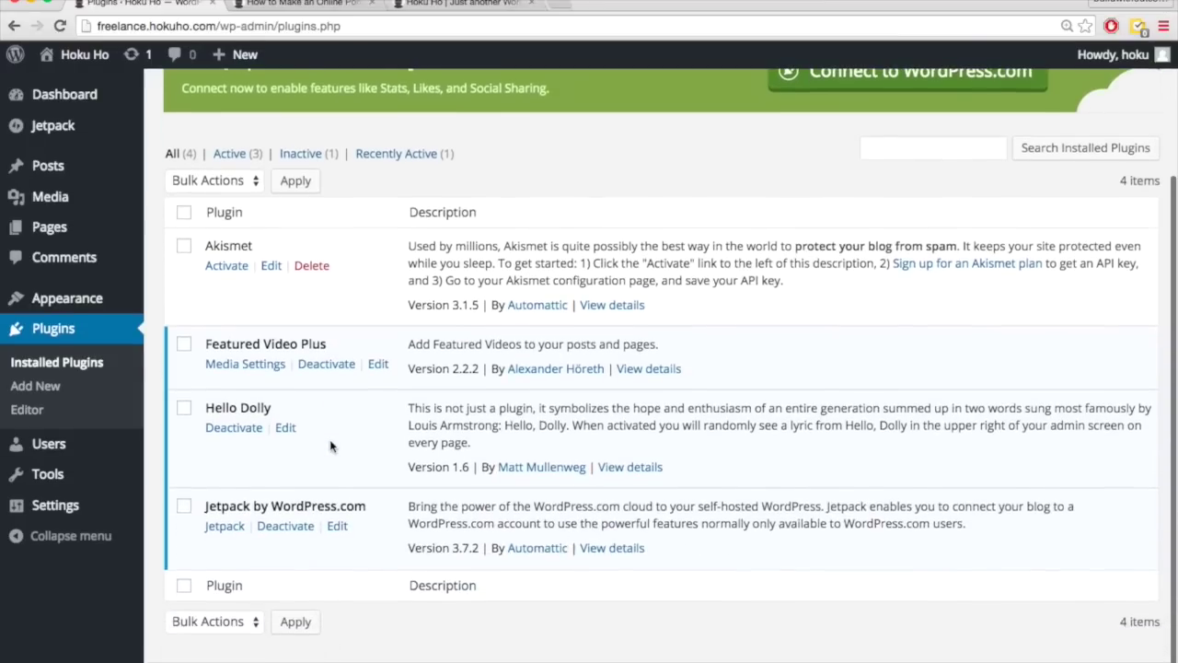
triple_click(276, 344)
left_click(317, 342)
left_click(247, 366)
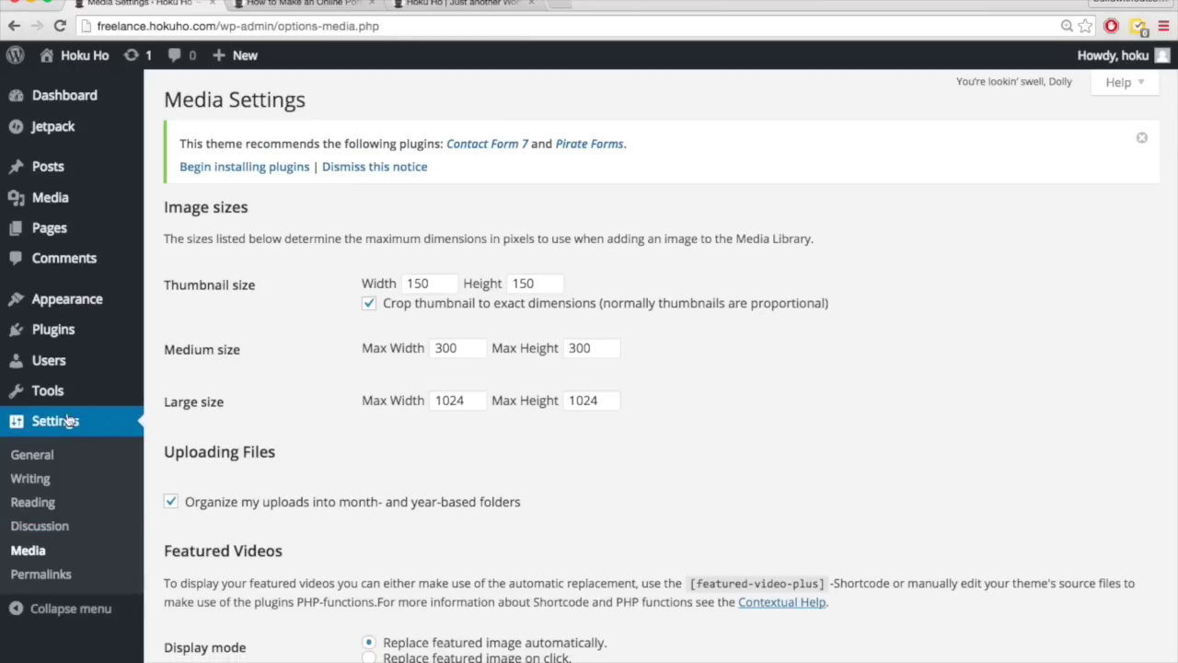
Enable 'when viewing single posts and pages' and save the settings.
scroll(299, 391, "down", 5)
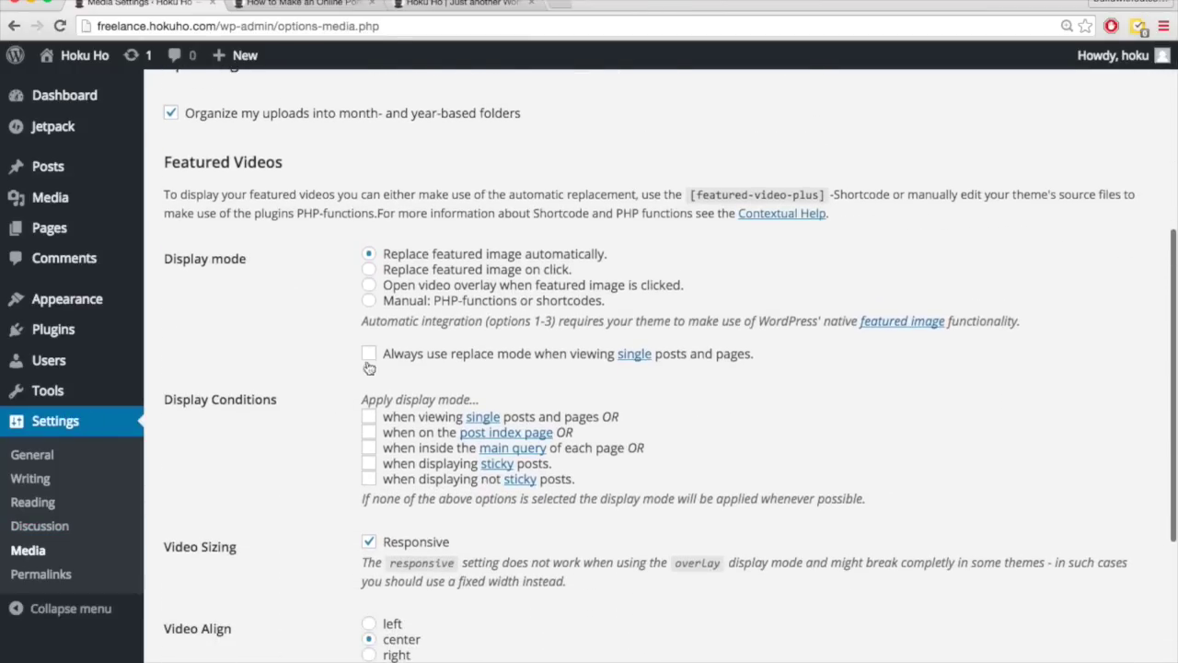
scroll(265, 422, "down", 2)
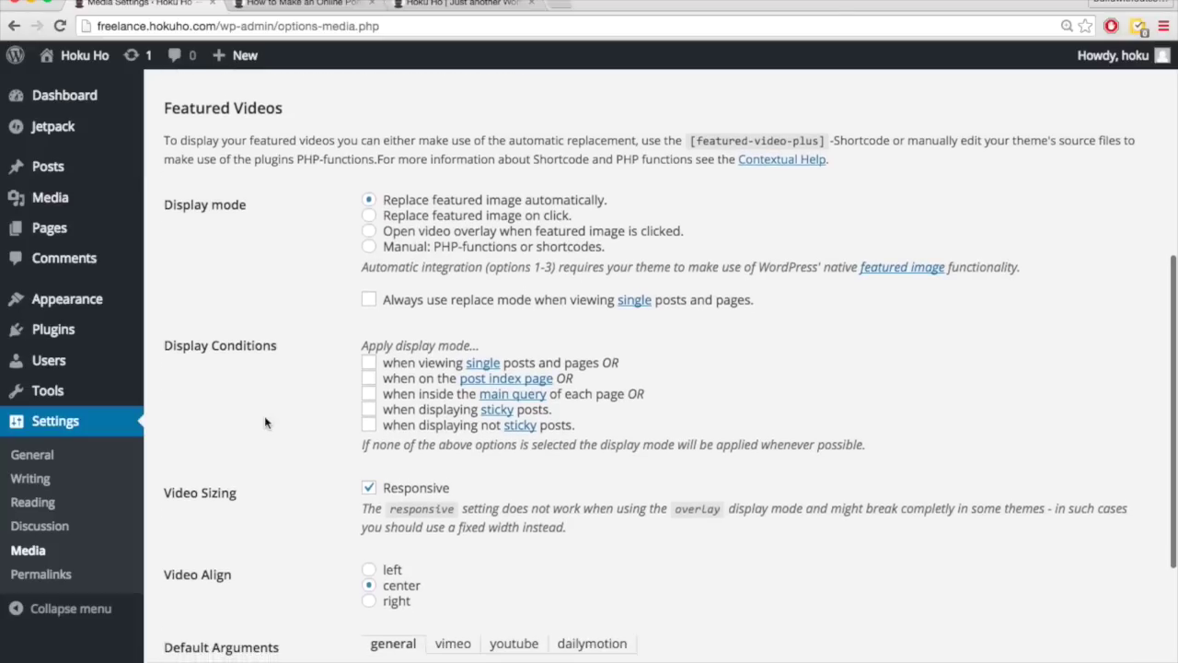
left_click(369, 363)
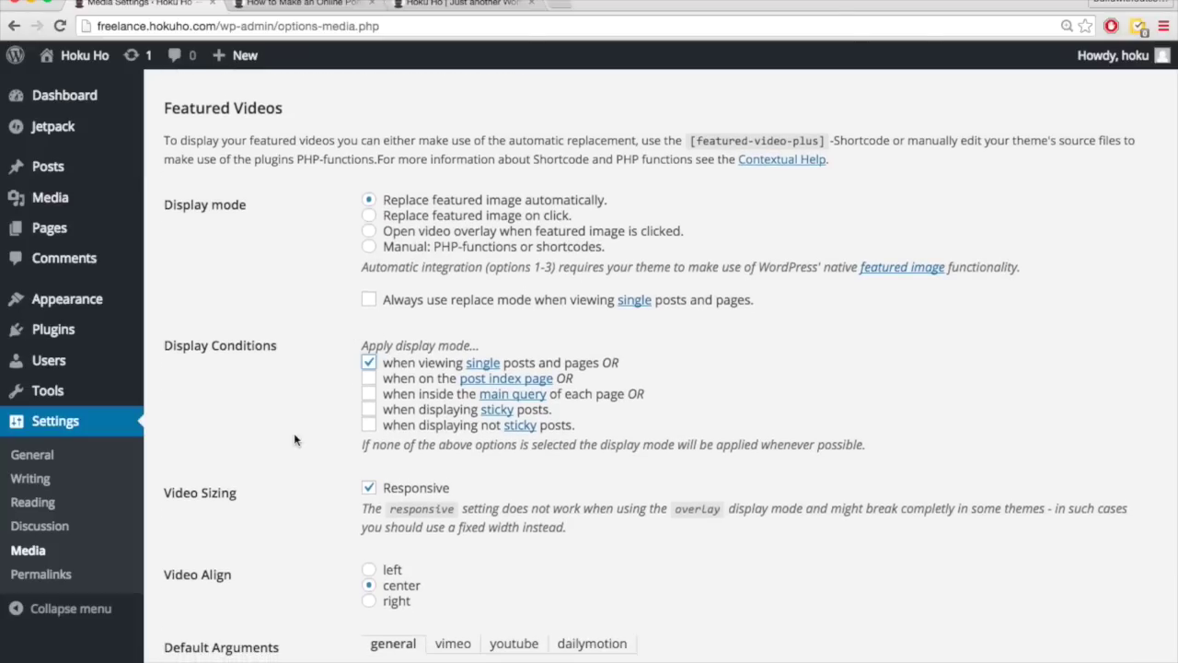
scroll(294, 439, "down", 1)
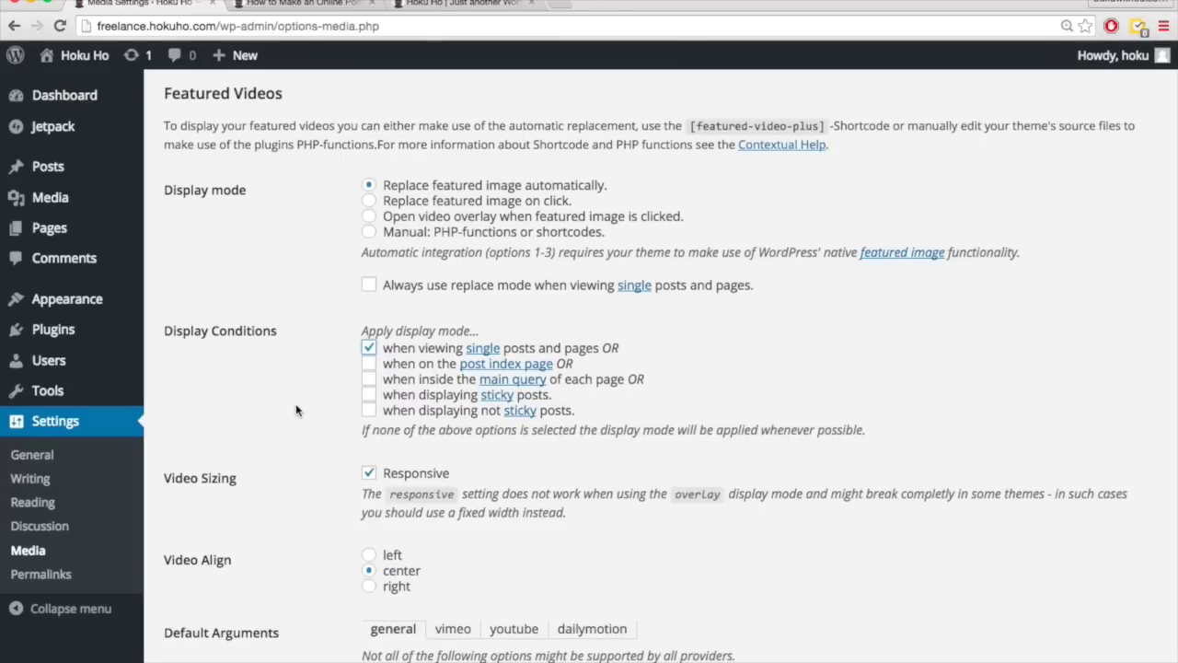
scroll(296, 410, "down", 5)
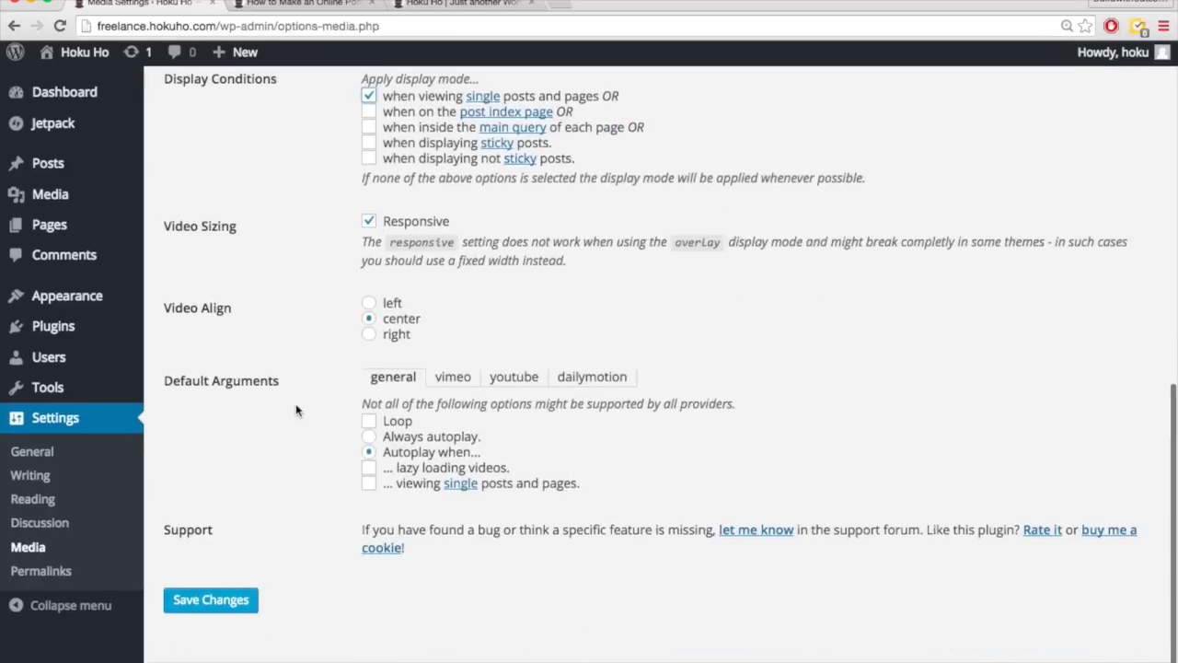
left_click(232, 606)
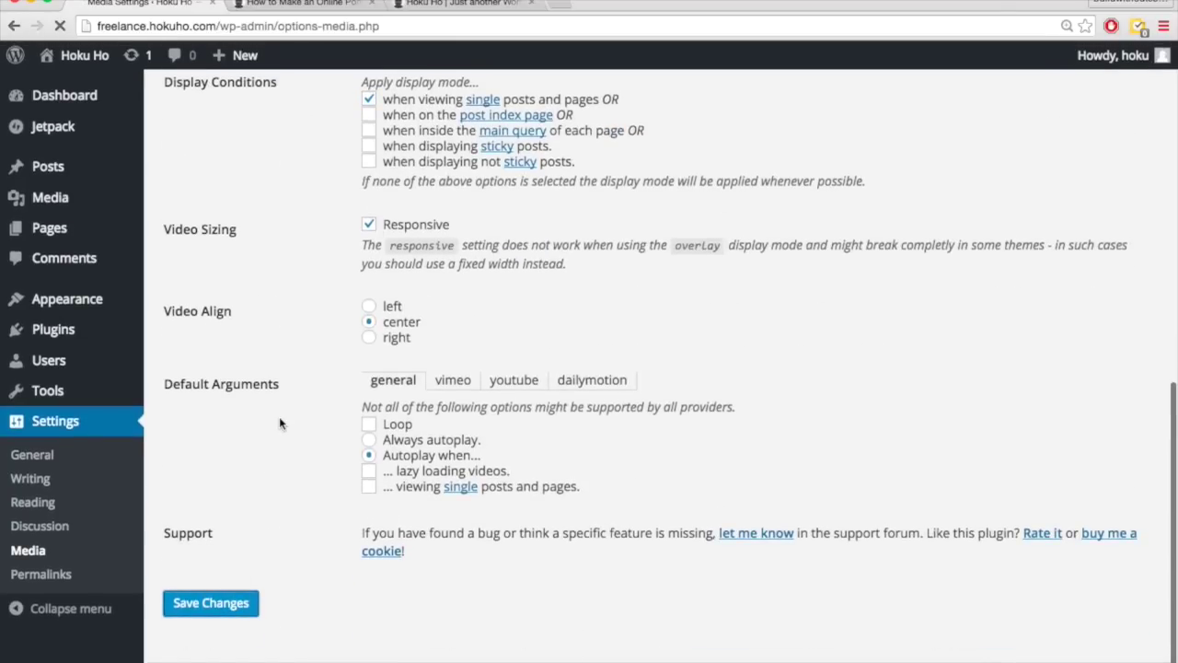
key("ctrl+Tab")
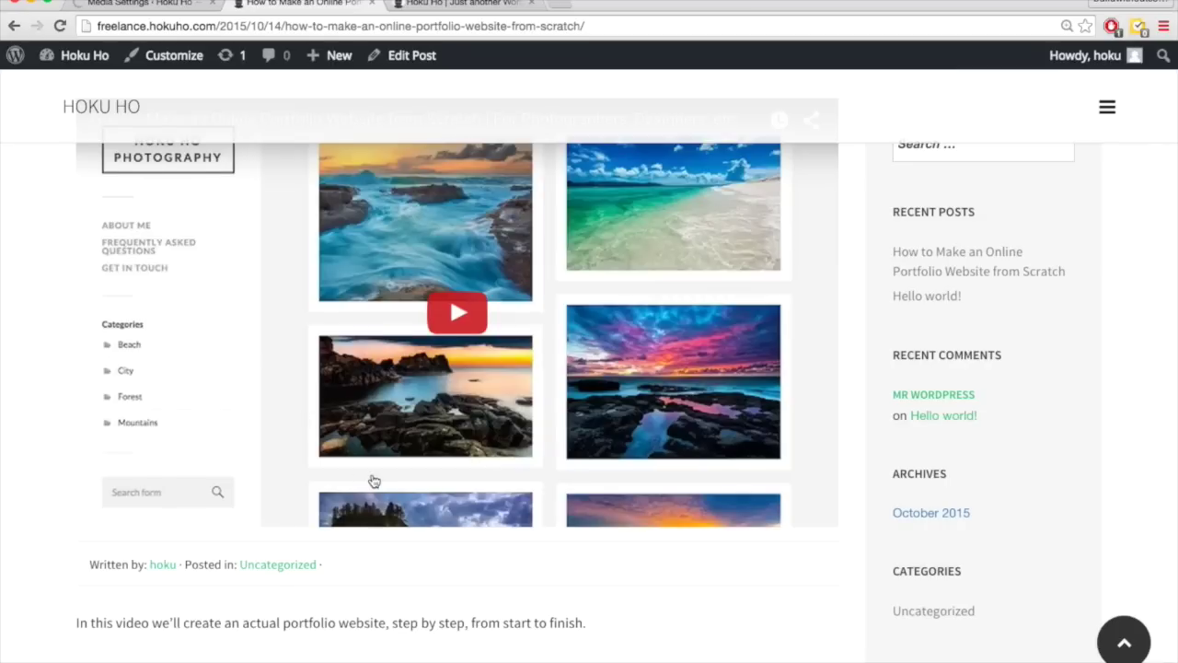
Reload the post and homepage tabs, then check the post page shows its YouTube video at the top.
key("super+r")
key("ctrl+Tab")
key("super+r")
key("ctrl+shift+Tab")
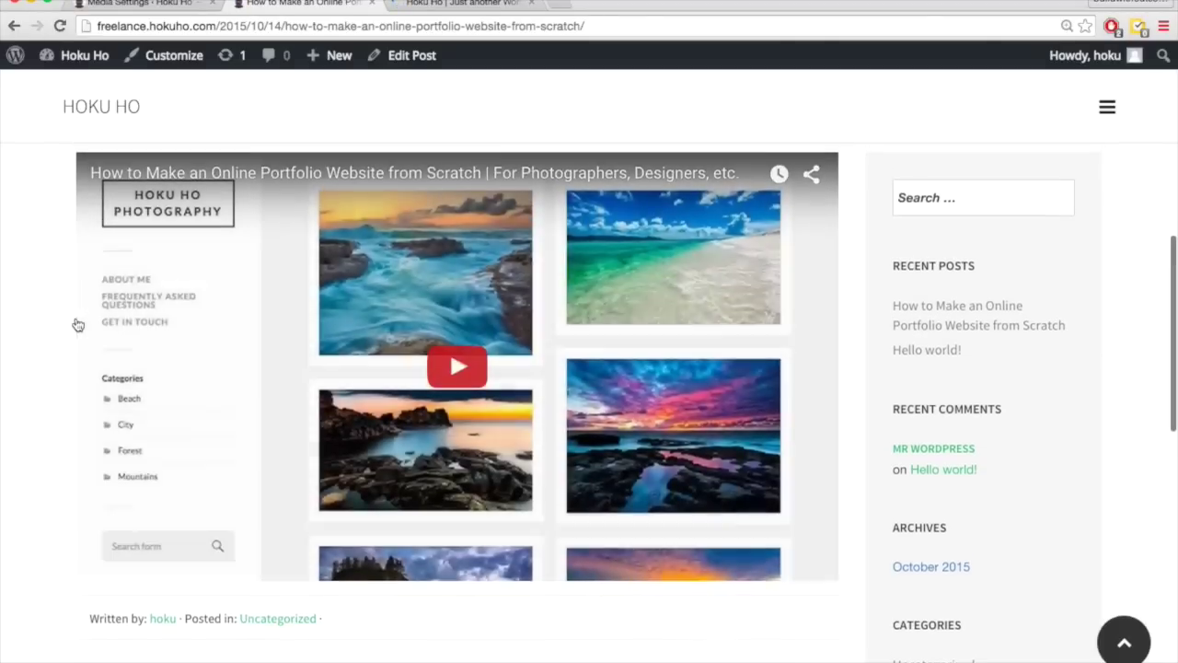
scroll(423, 396, "up", 3)
scroll(426, 399, "up", 2)
scroll(426, 398, "down", 3)
scroll(426, 399, "down", 4)
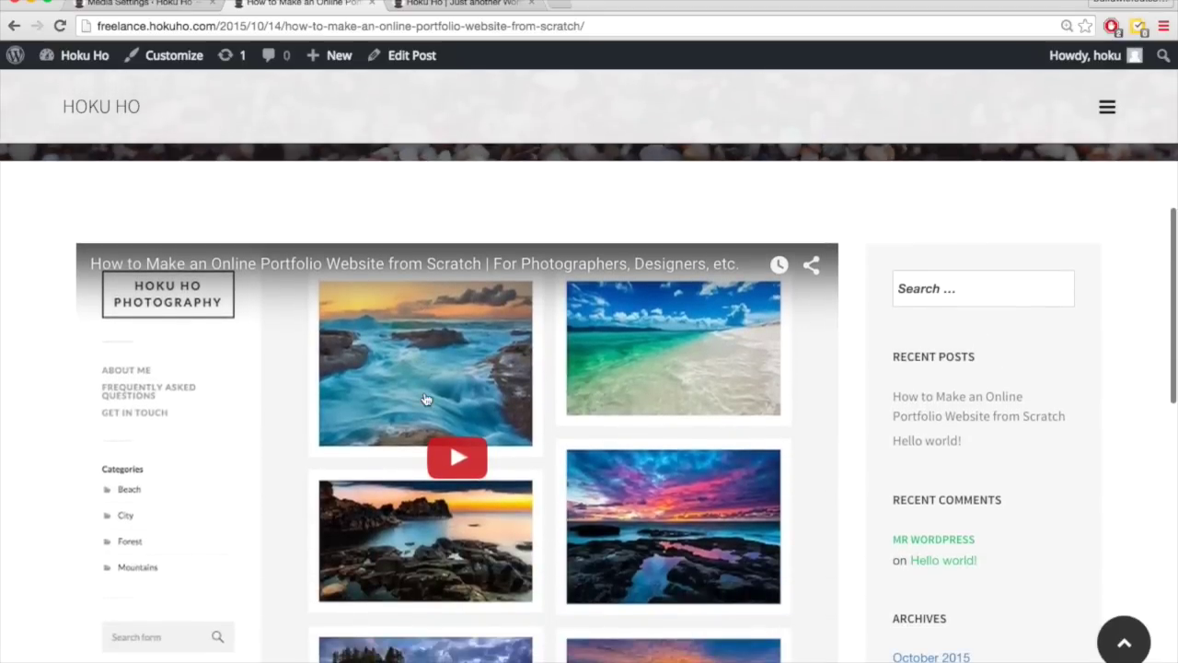
Compare the homepage grid's featured image with the post page, then close the Media Settings tab.
key("ctrl+Tab")
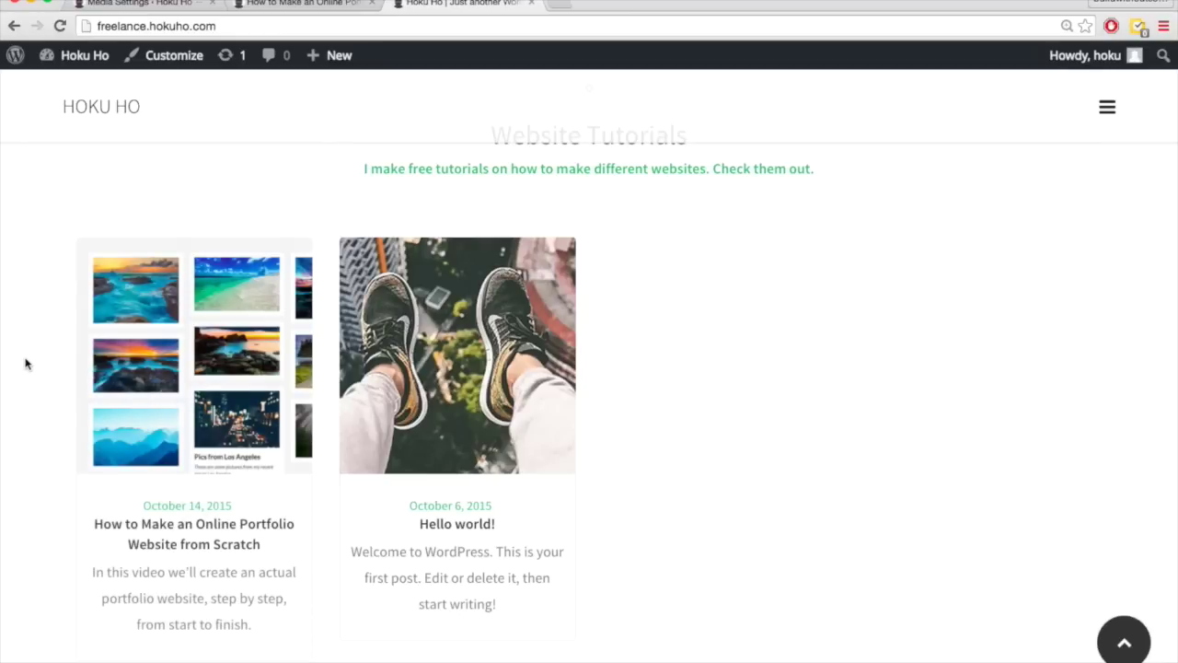
scroll(26, 364, "down", 3)
scroll(26, 363, "up", 3)
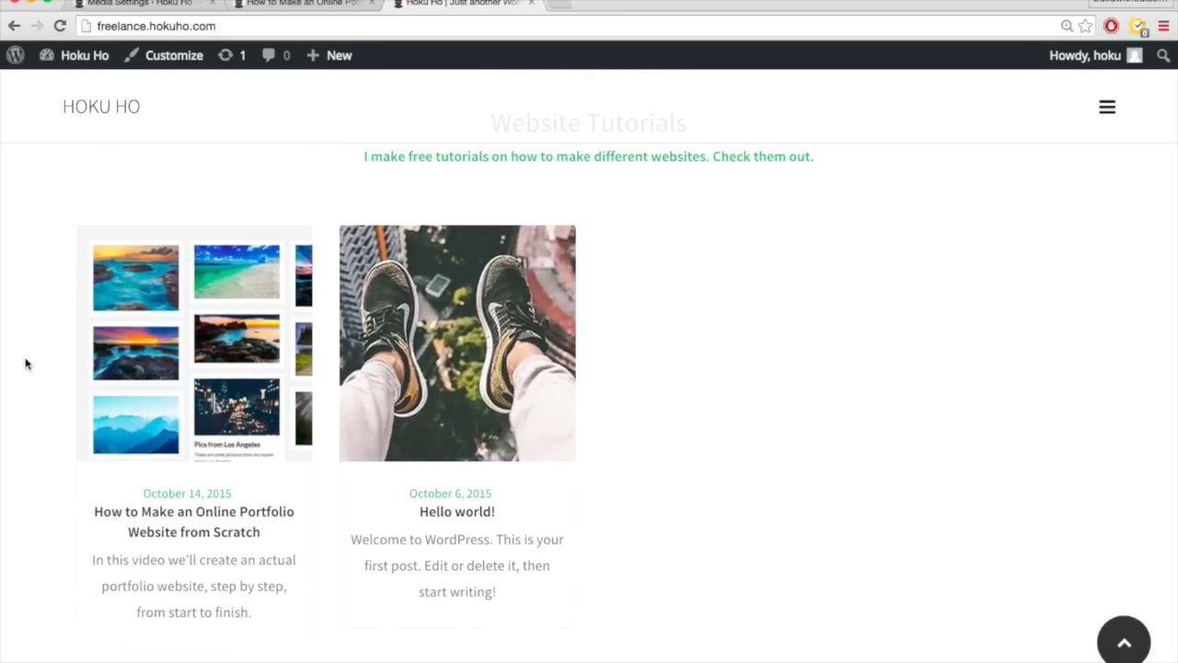
key("ctrl+shift+Tab")
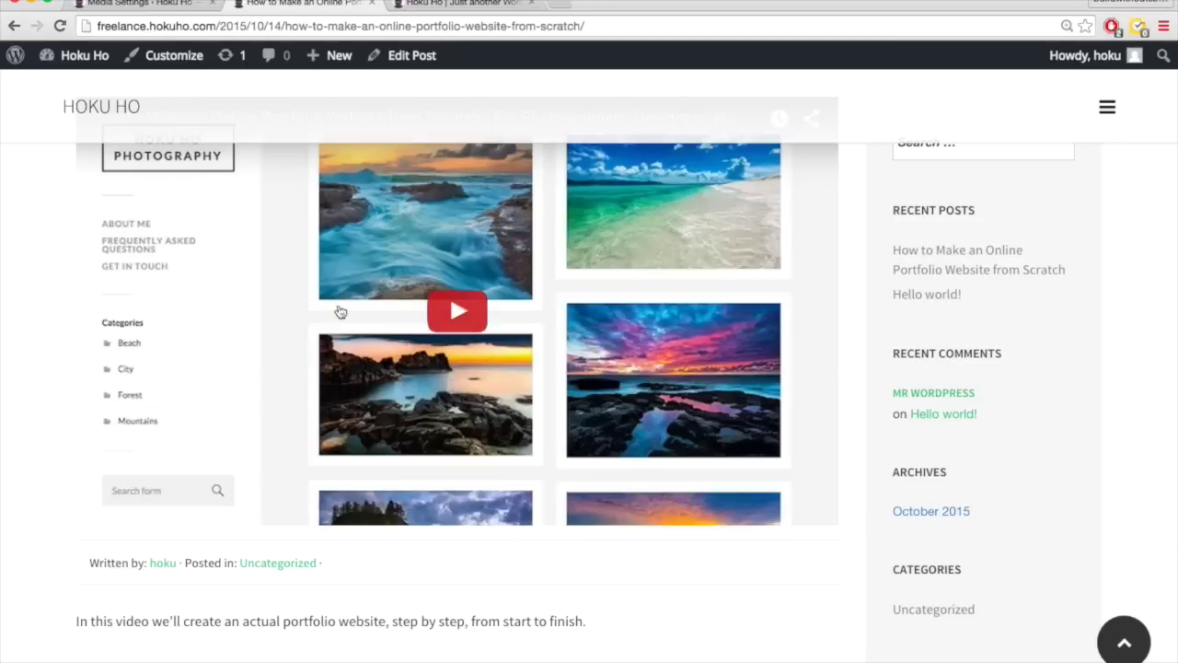
key("ctrl+Tab")
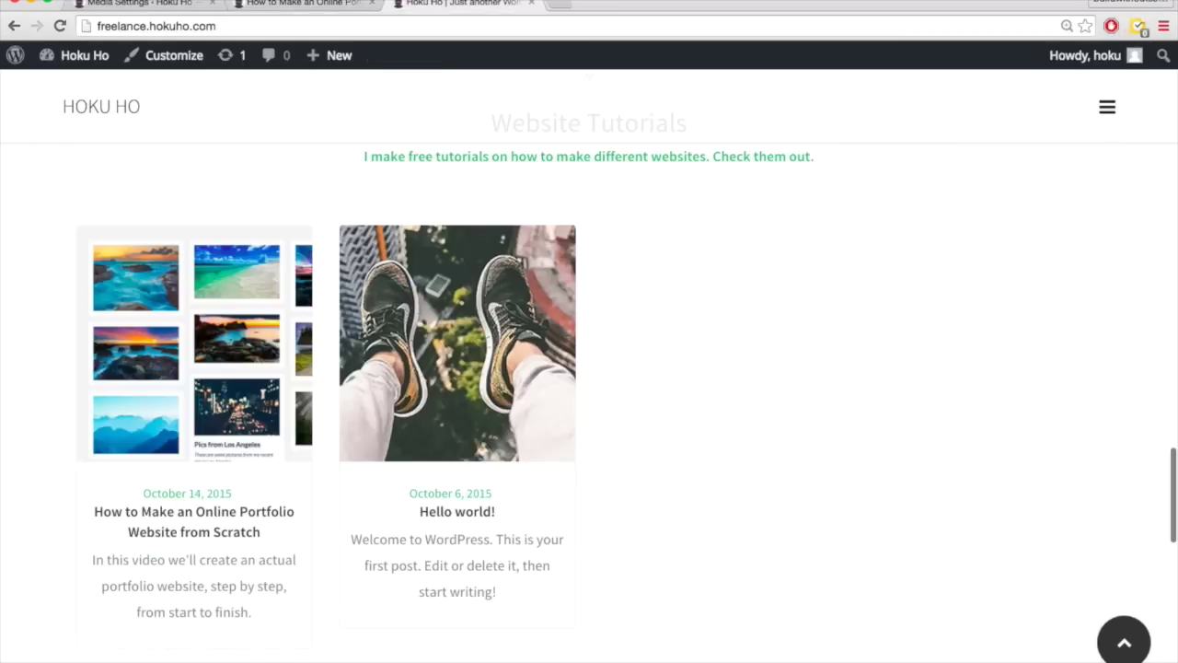
scroll(35, 273, "up", 1)
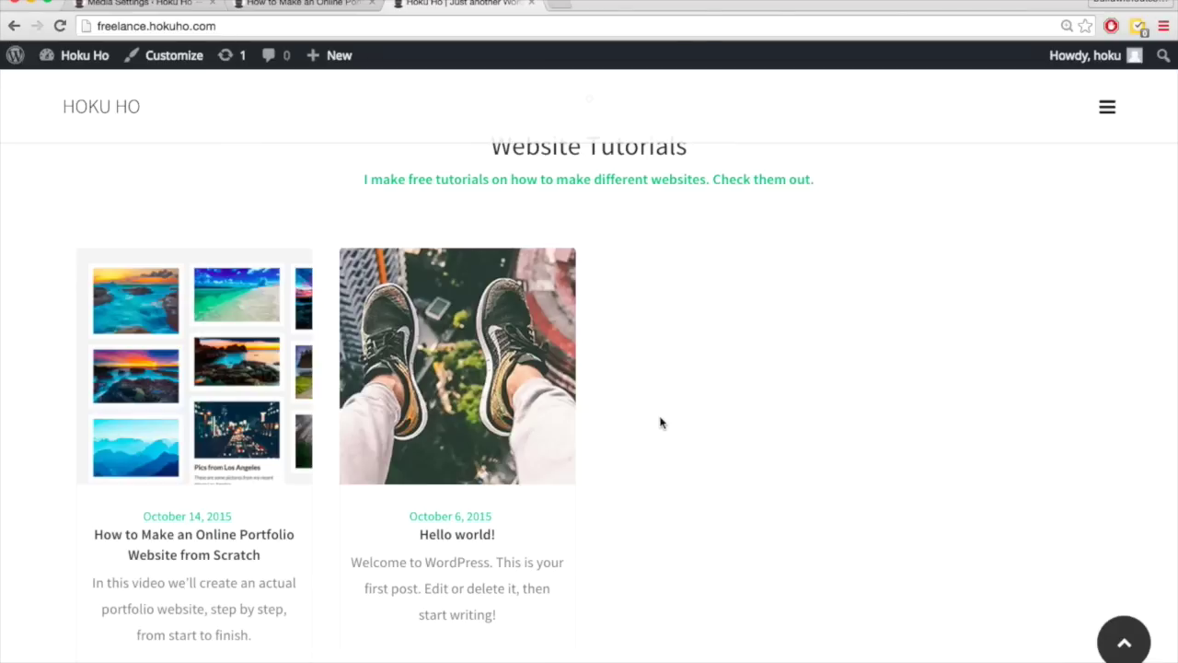
key("ctrl+shift+Tab")
key("ctrl+shift+Tab")
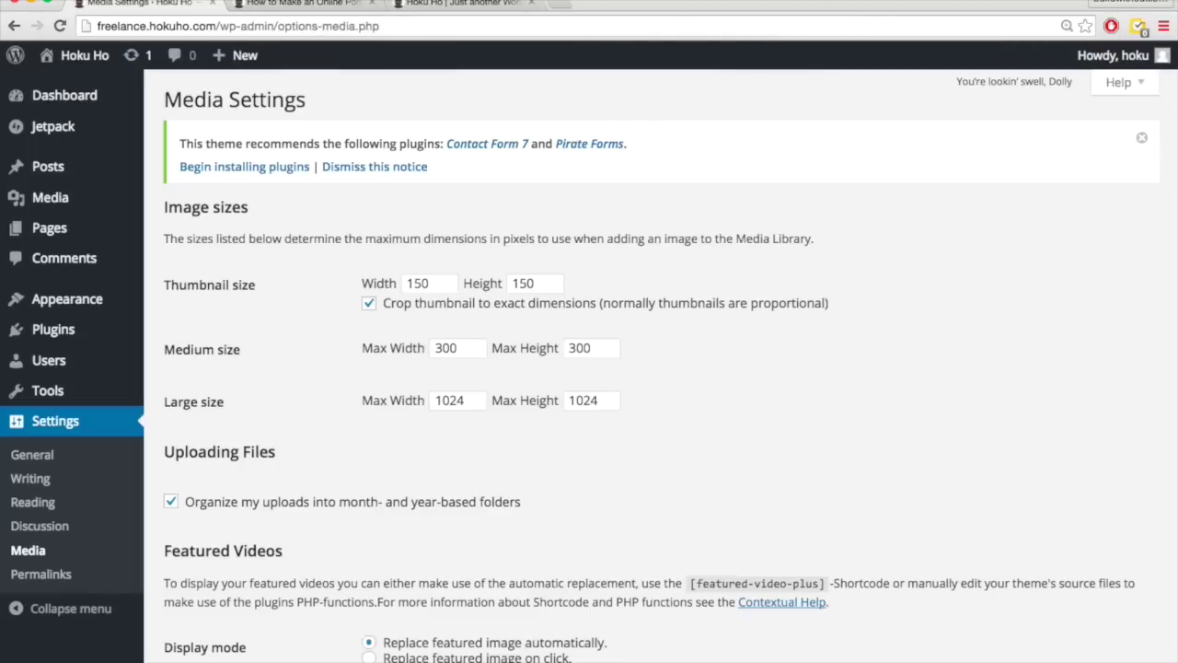
key("ctrl+w")
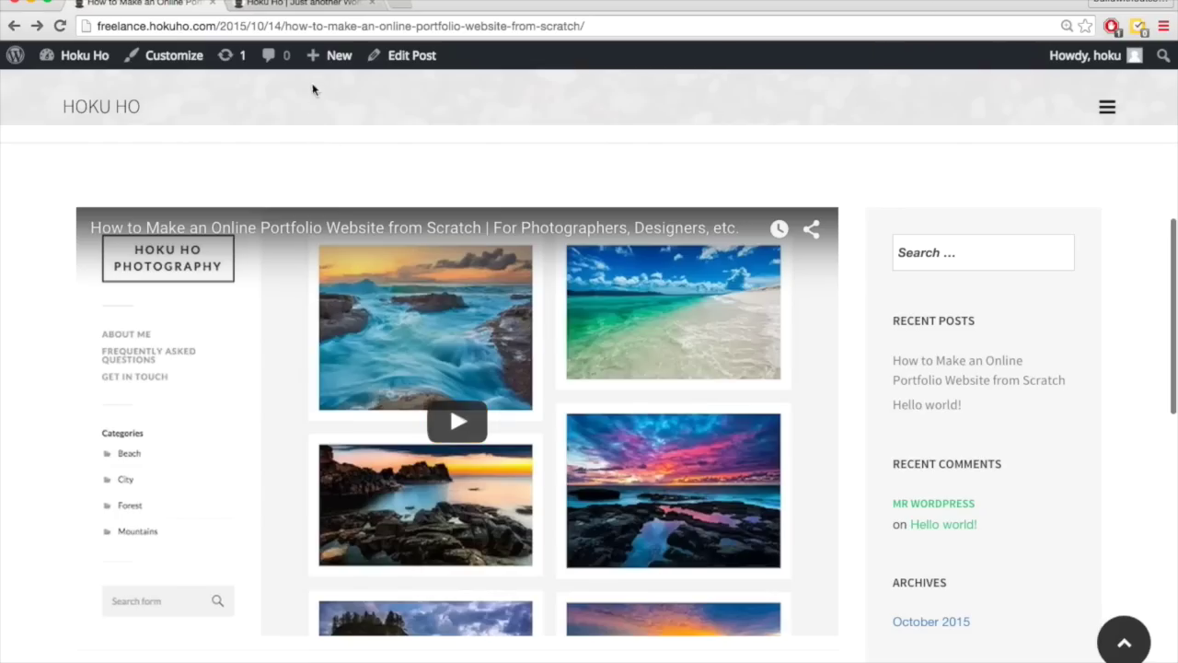
Create a new post titled 'How to Create a Website from Scratch' with the intro sentence from Google Docs.
mouse_move(329, 57)
left_click(331, 86)
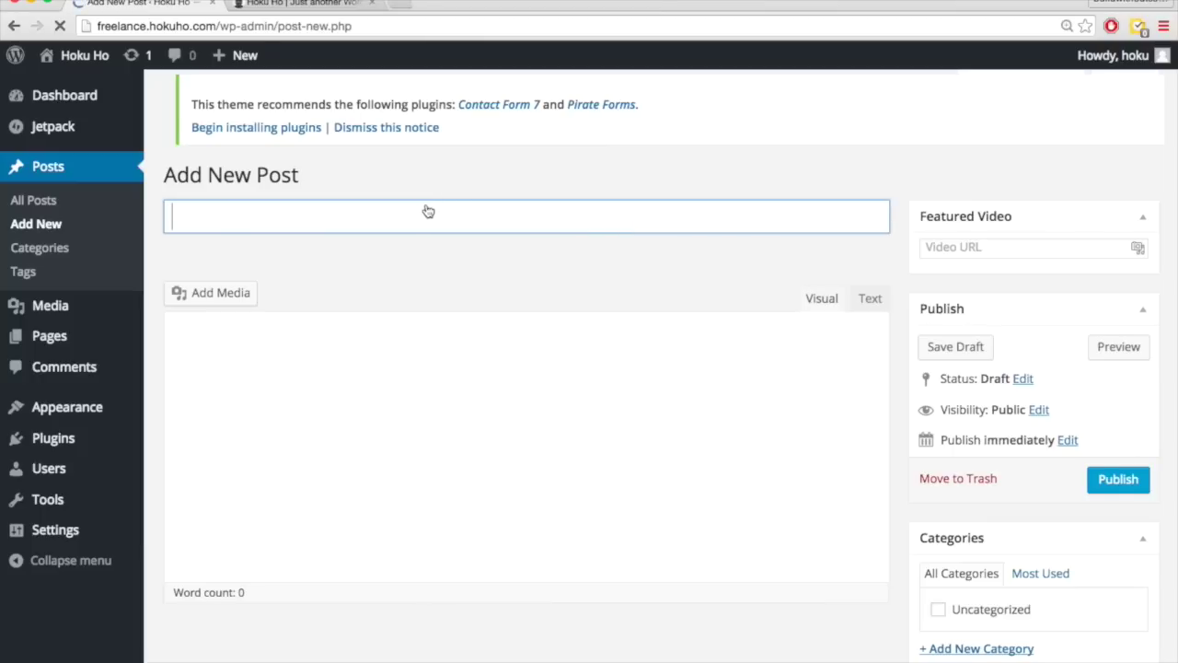
type("How to Create a Website from Scratch")
left_click(394, 502)
key("super+grave")
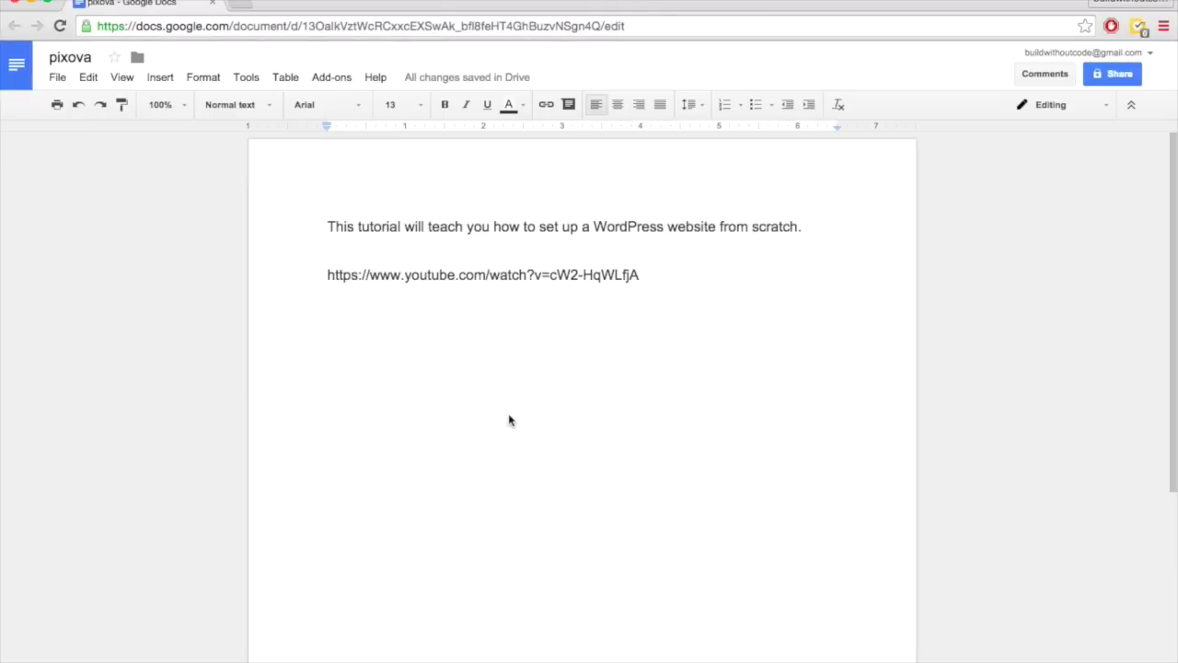
triple_click(425, 228)
key("super+c")
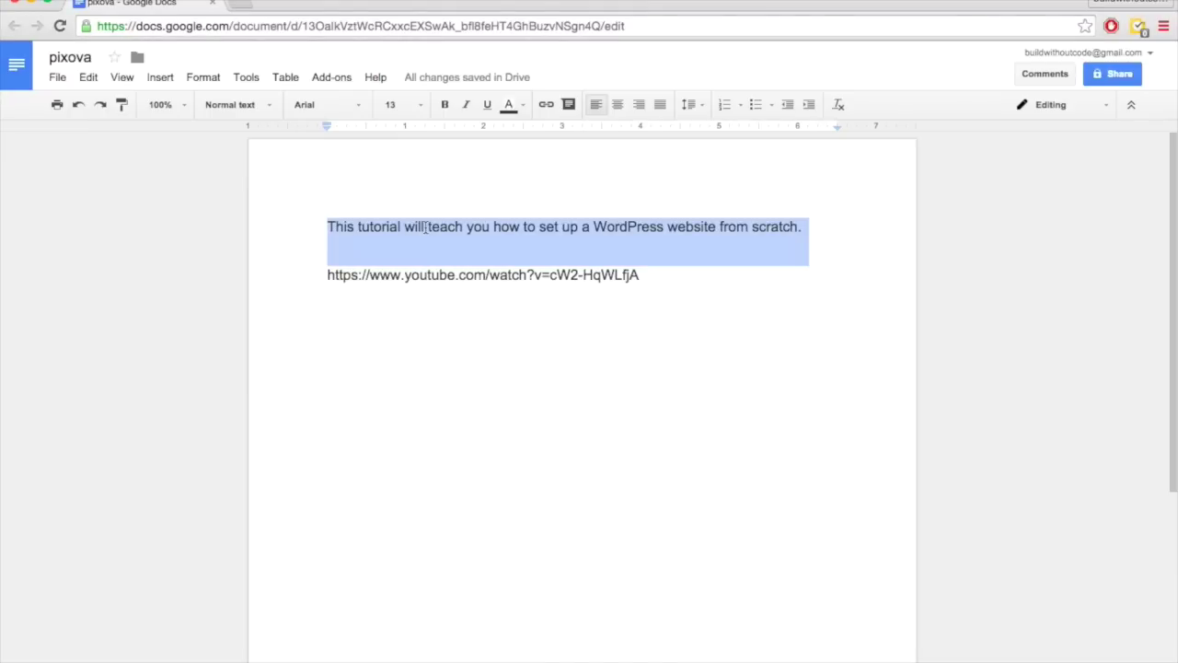
key("super+grave")
key("super+v")
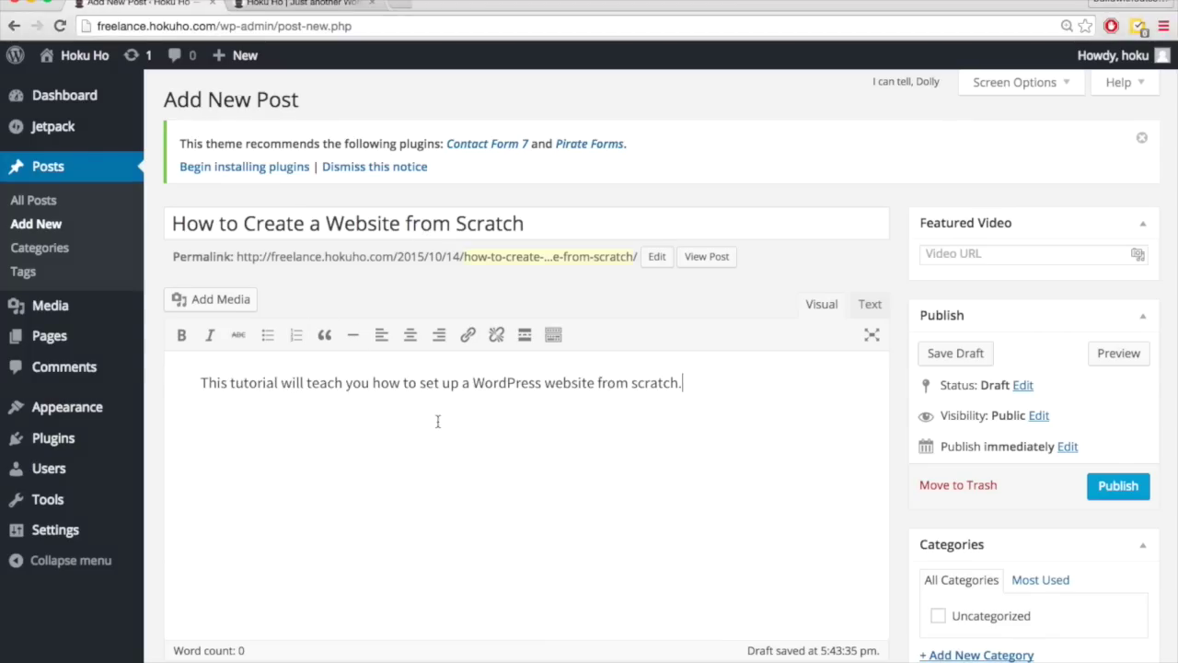
Copy the YouTube link from Google Docs into the post's Featured Video box.
key("super+grave")
triple_click(407, 274)
key("super+c")
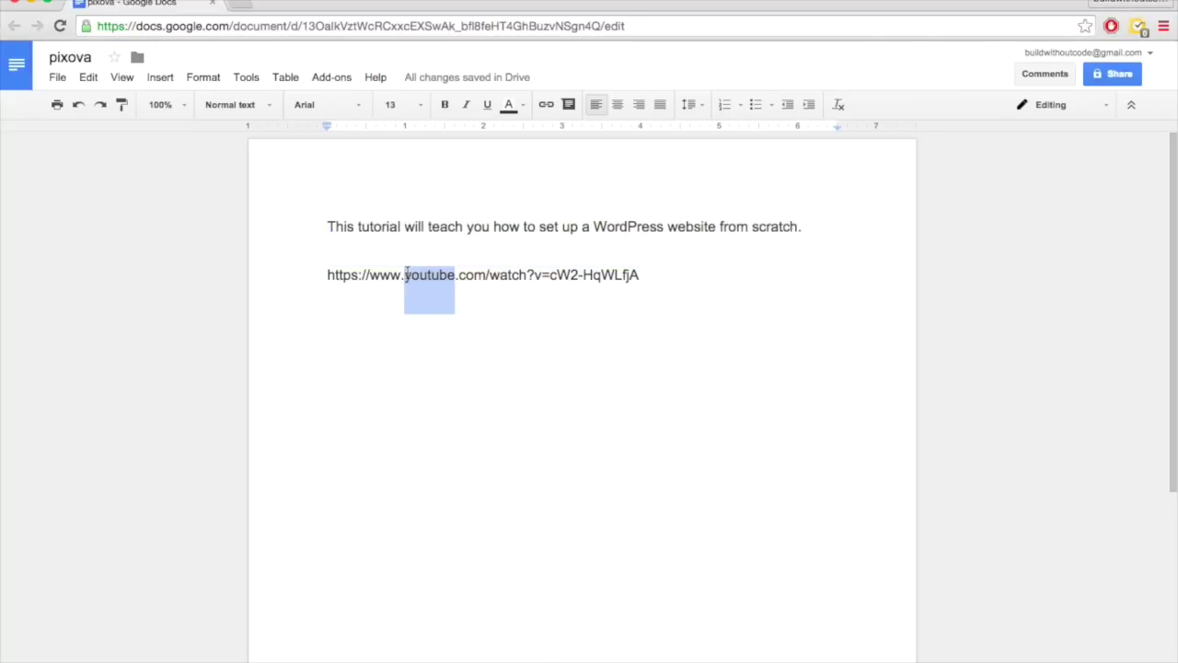
key("super+grave")
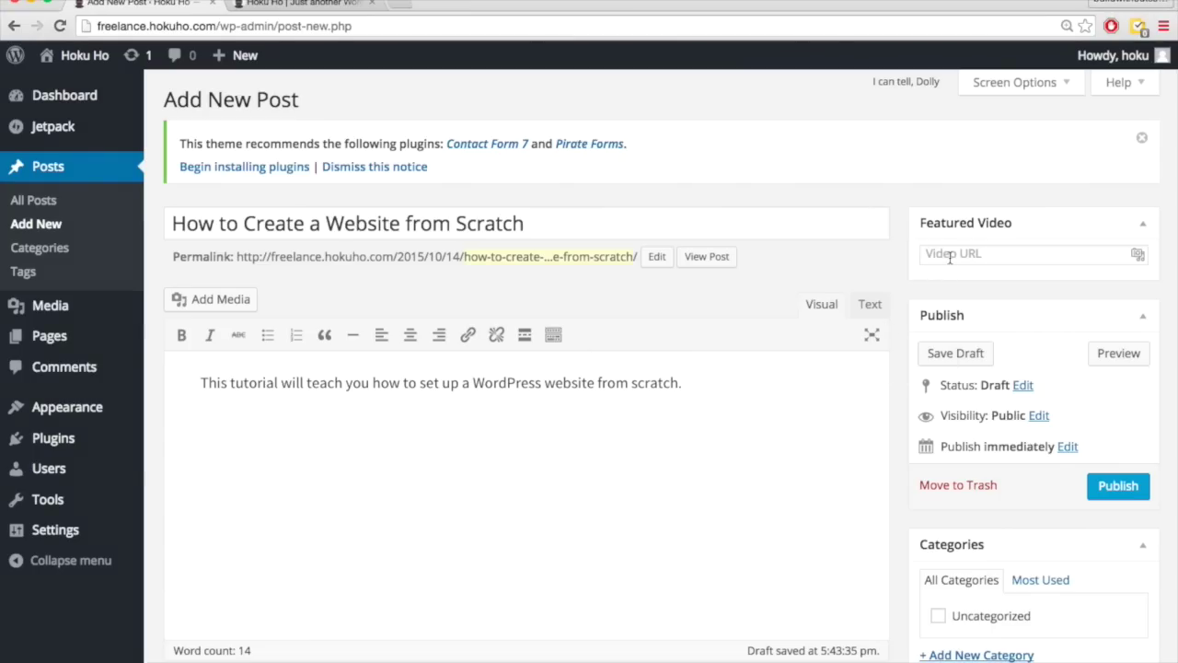
scroll(899, 376, "down", 4)
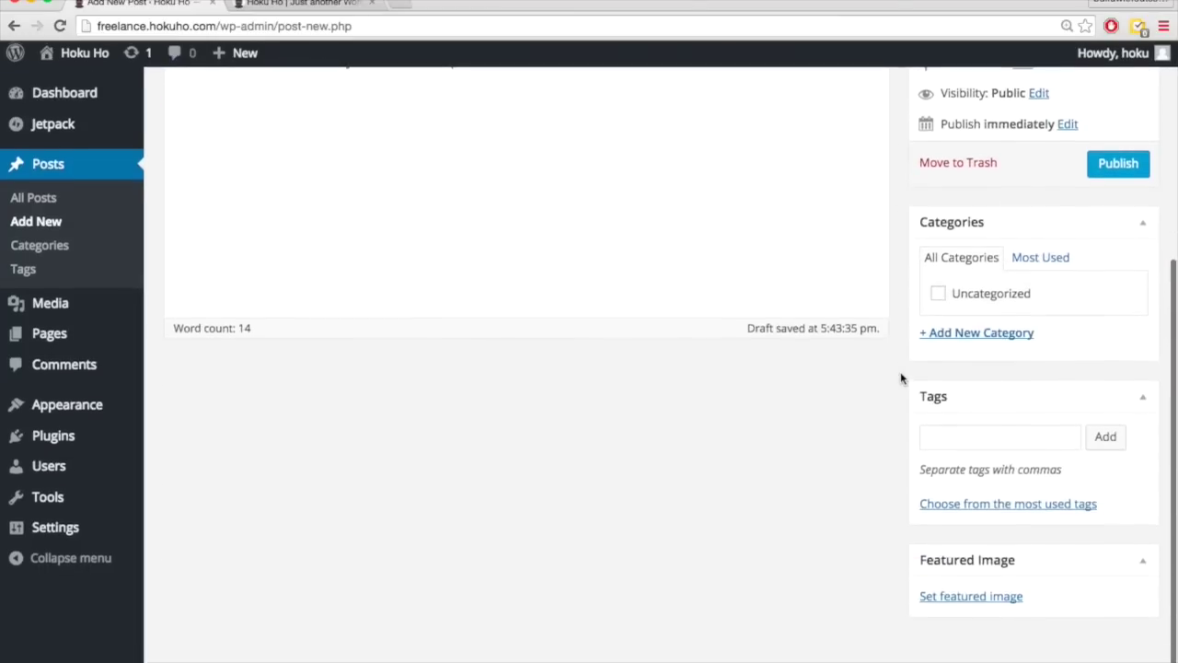
scroll(898, 513, "up", 5)
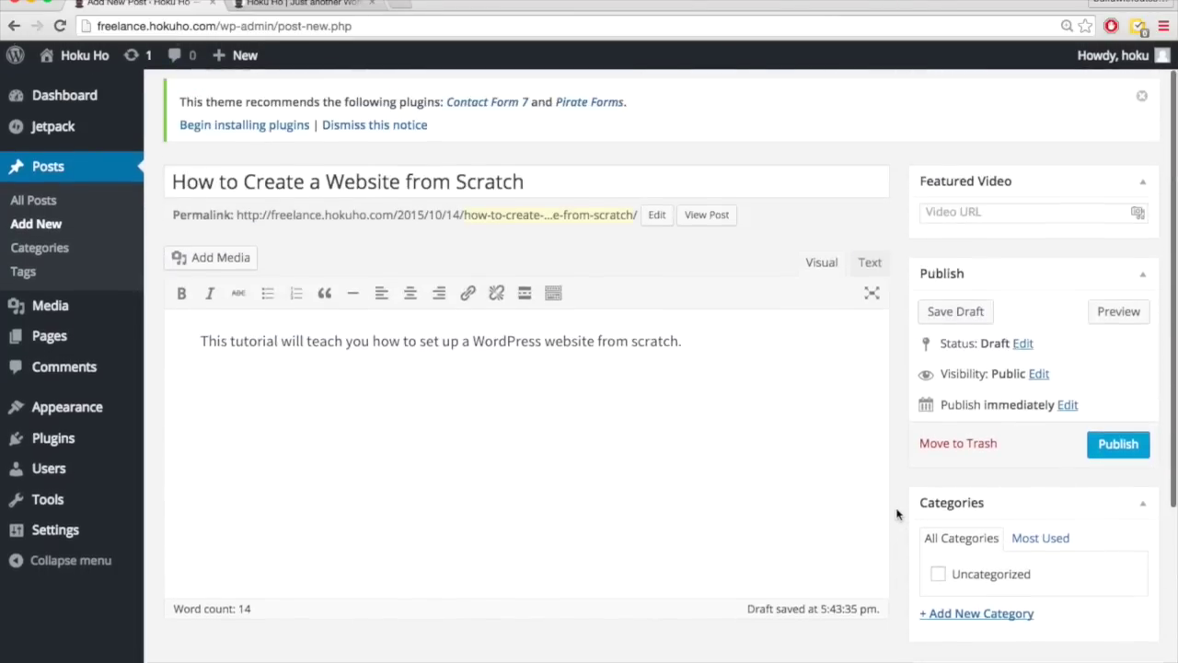
left_click(952, 261)
key("super+v")
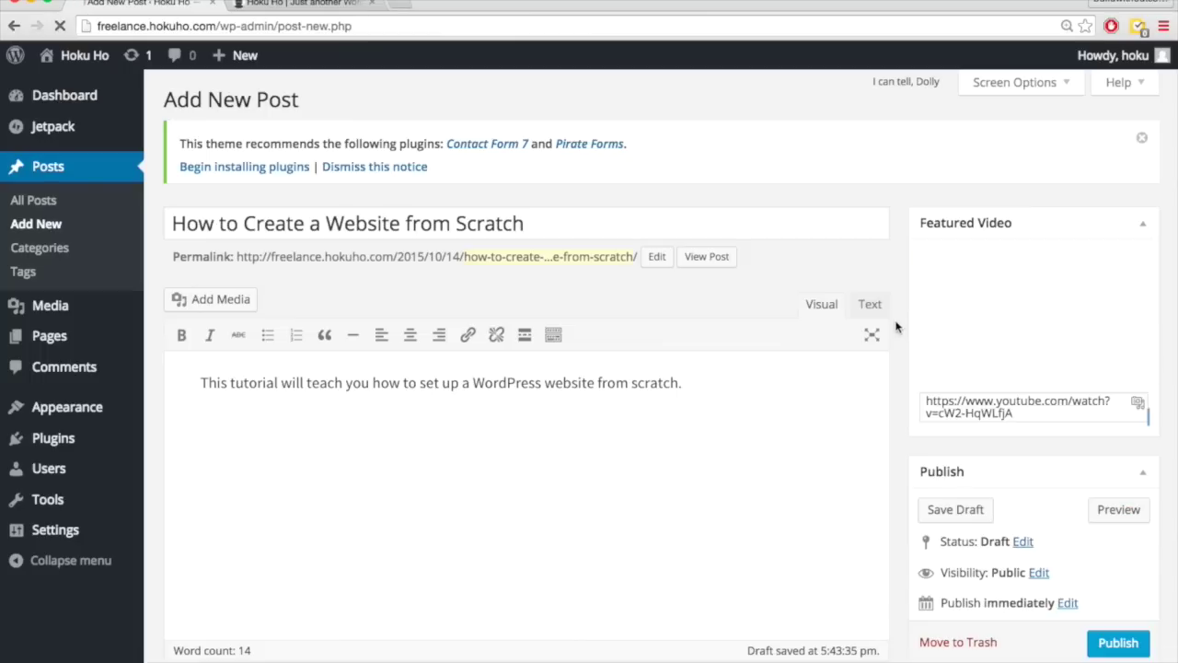
scroll(898, 327, "down", 10)
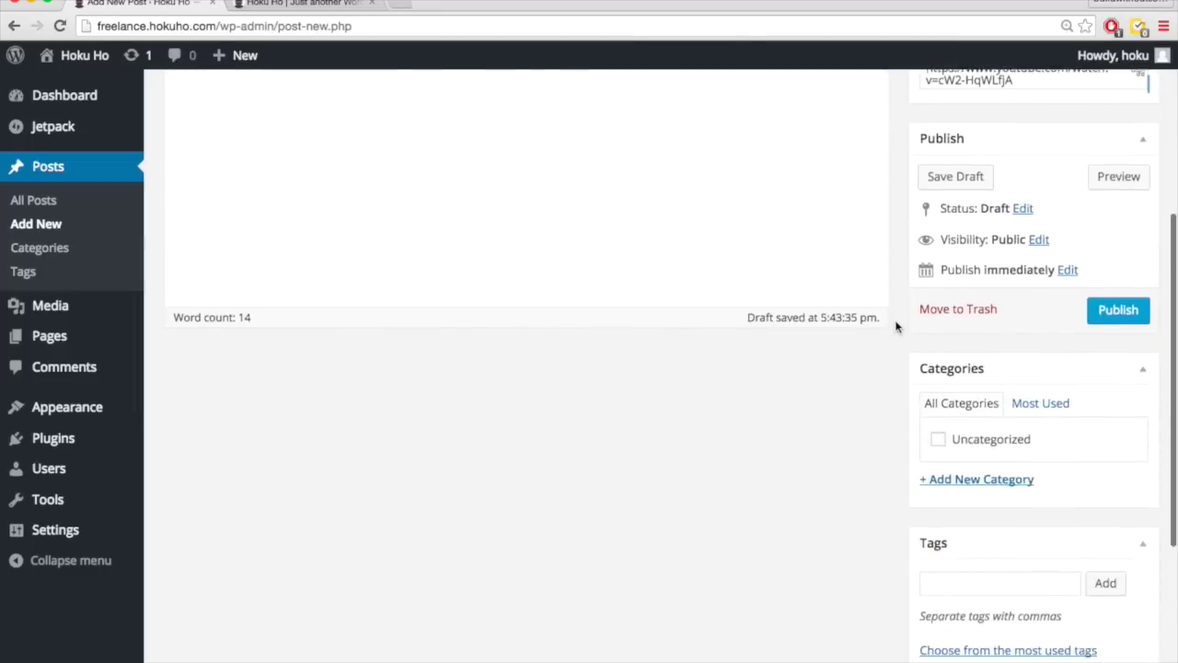
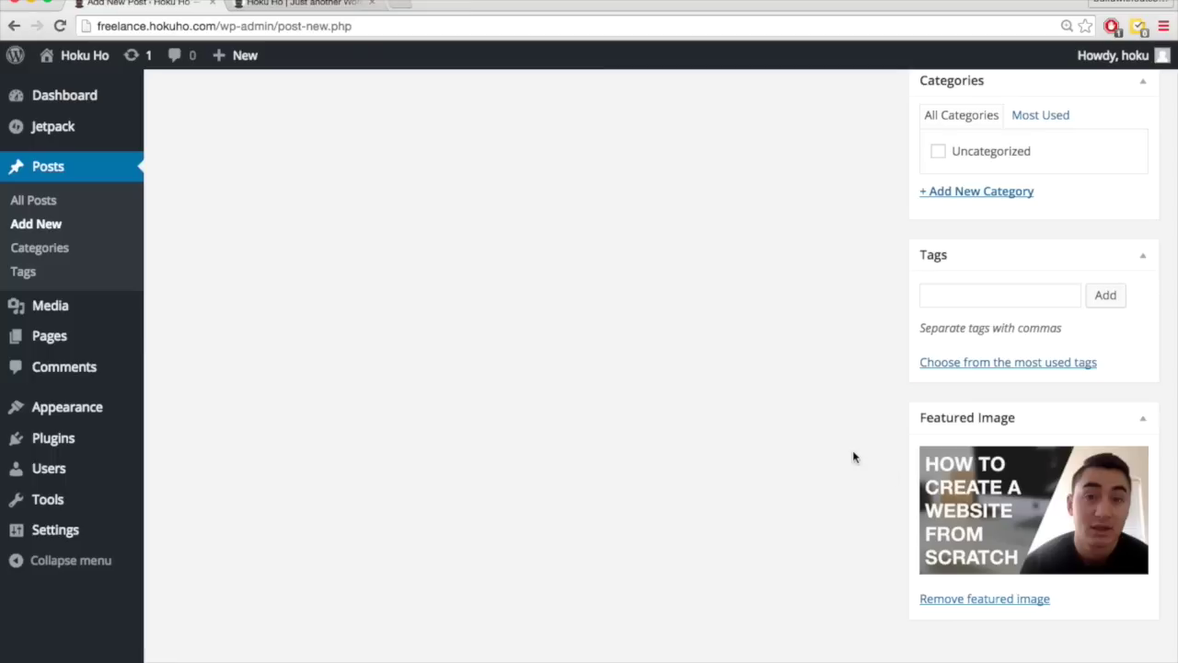
Publish the post 'How to Create a Website from Scratch' from the Publish box.
scroll(853, 457, "up", 3)
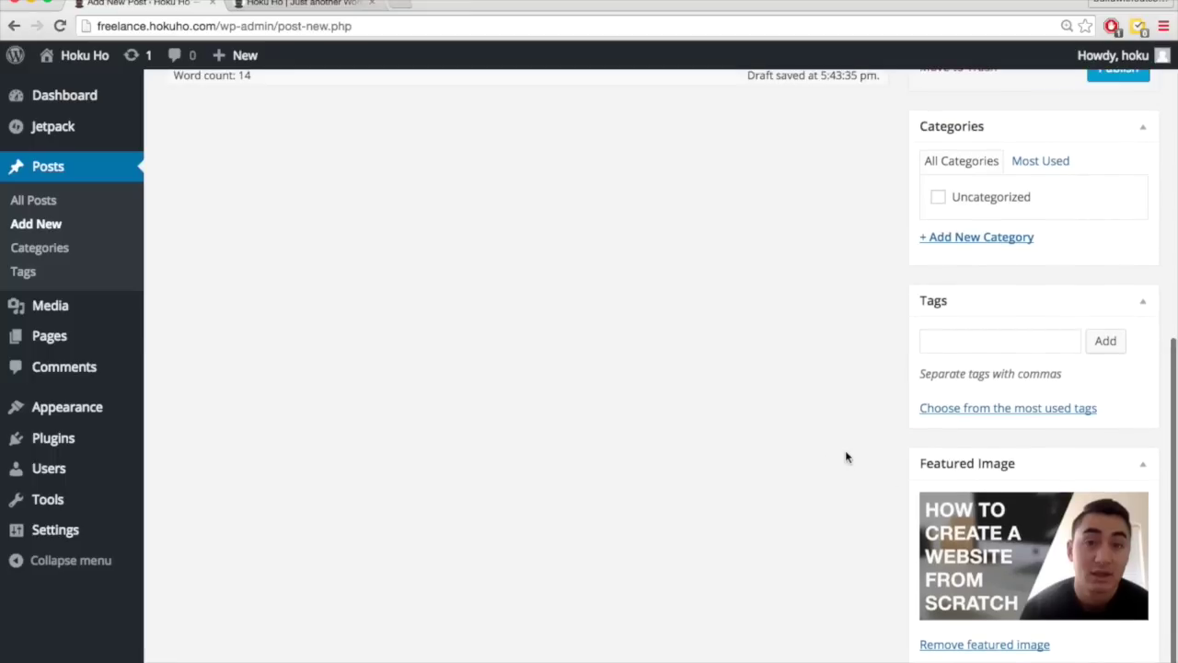
scroll(857, 434, "up", 6)
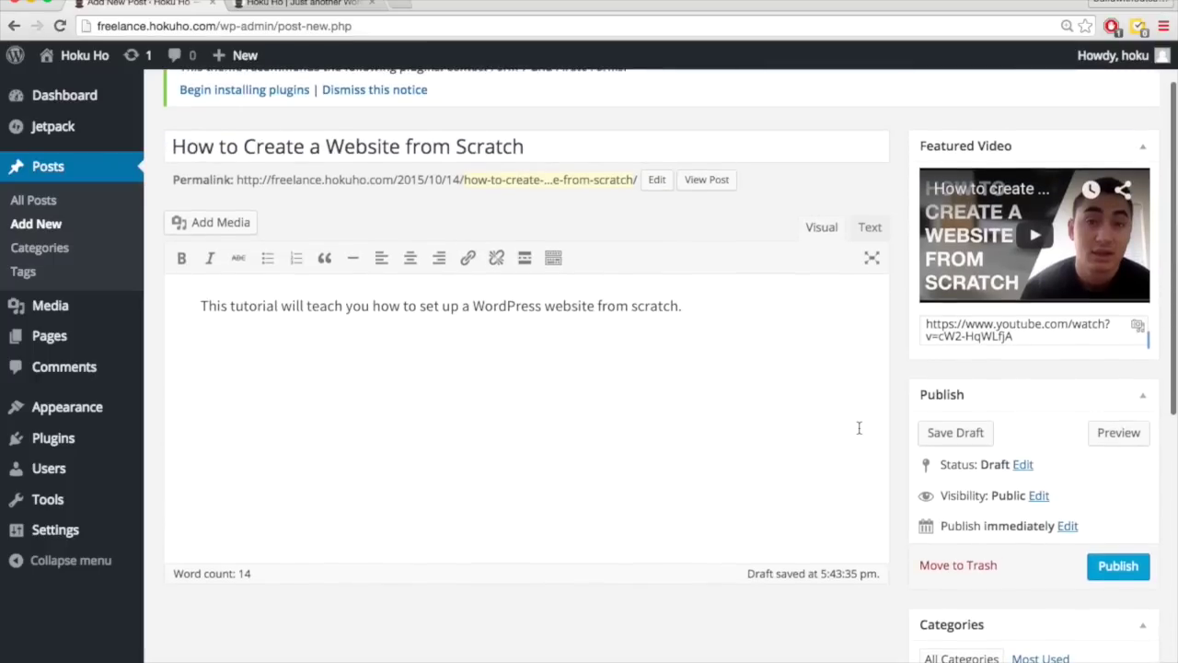
scroll(859, 428, "up", 1)
scroll(888, 457, "down", 1)
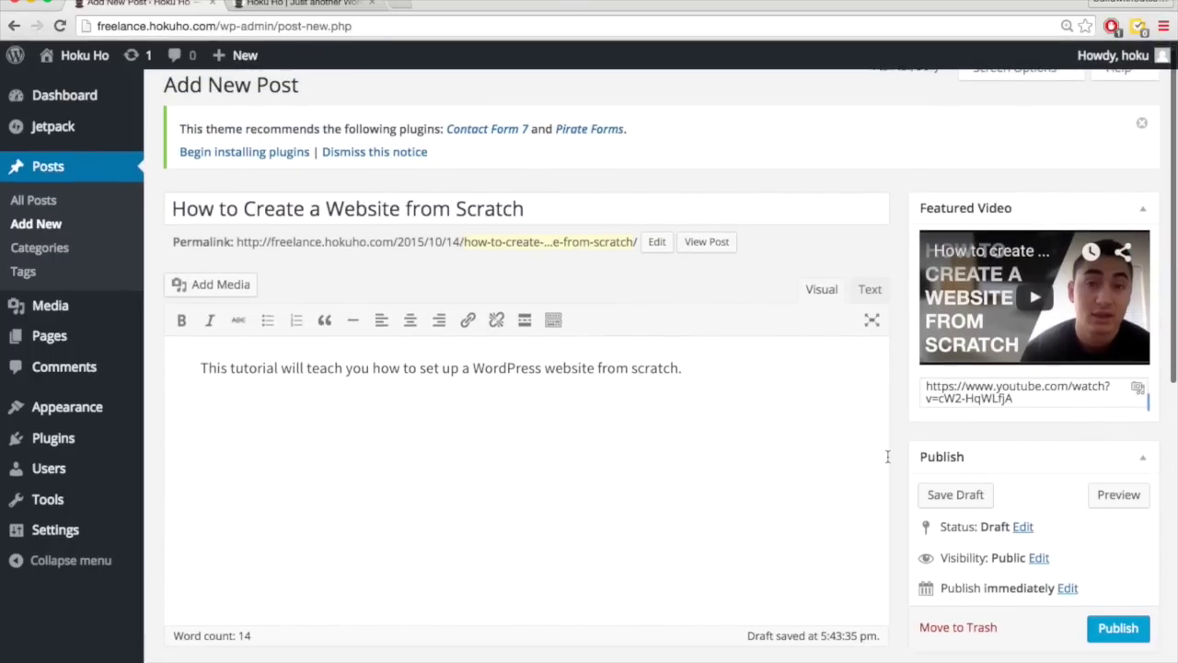
left_click(1128, 636)
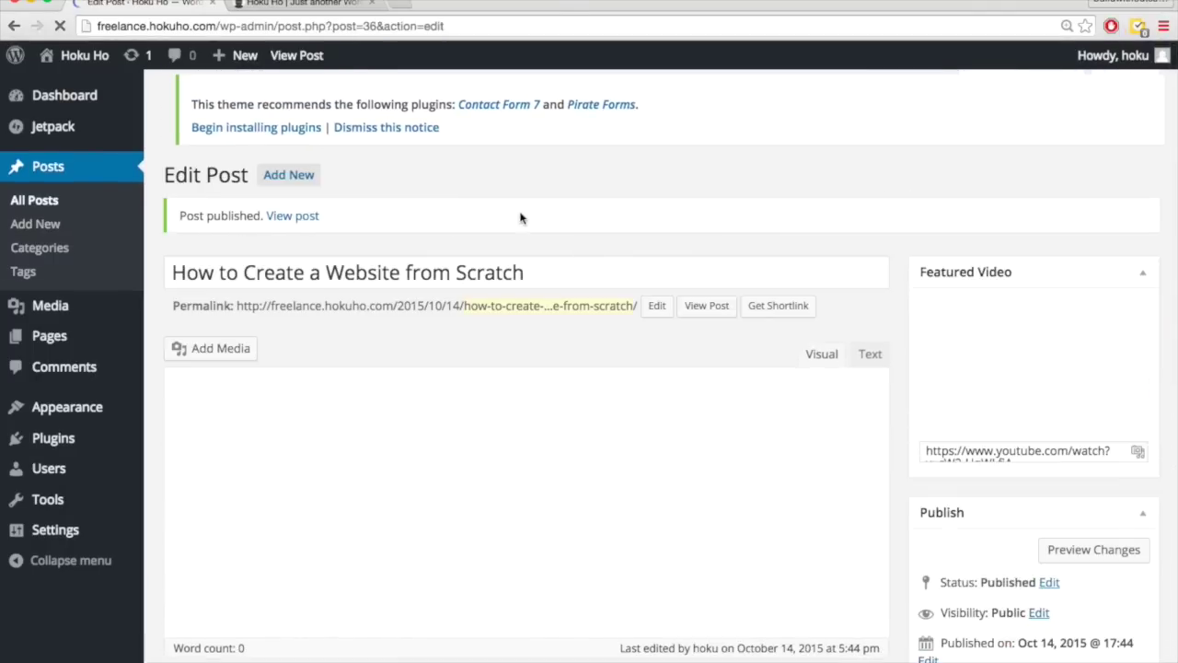
View the published post live, then check the home page's Website Tutorials cards.
key("ctrl+Tab")
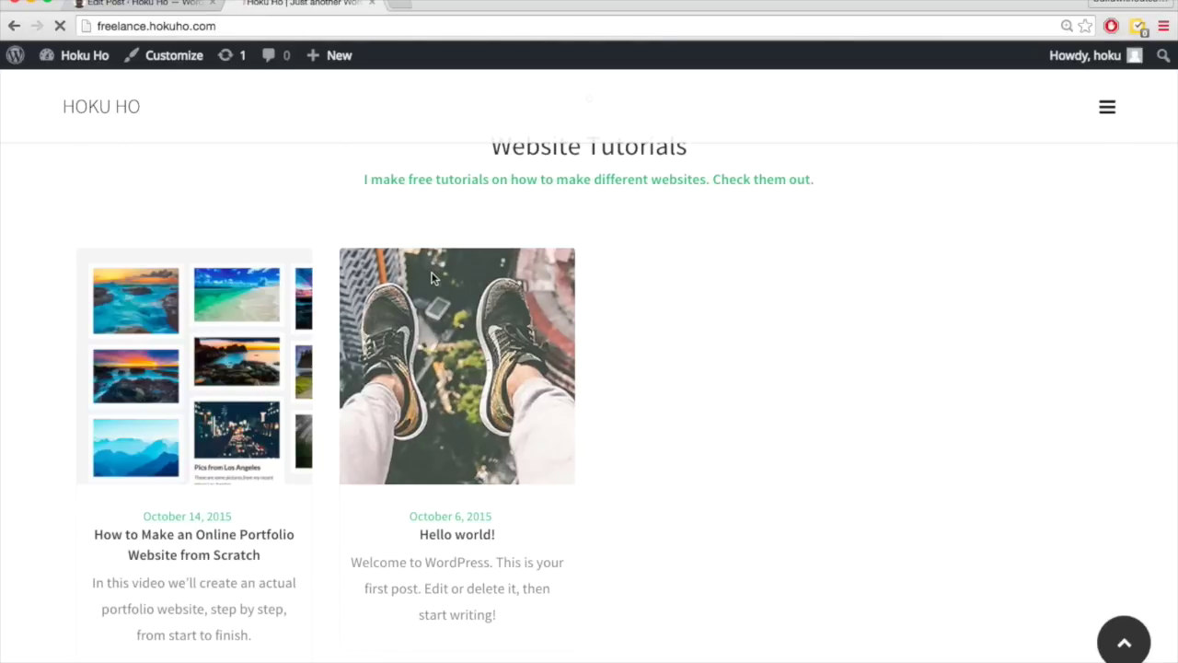
key("ctrl+shift+Tab")
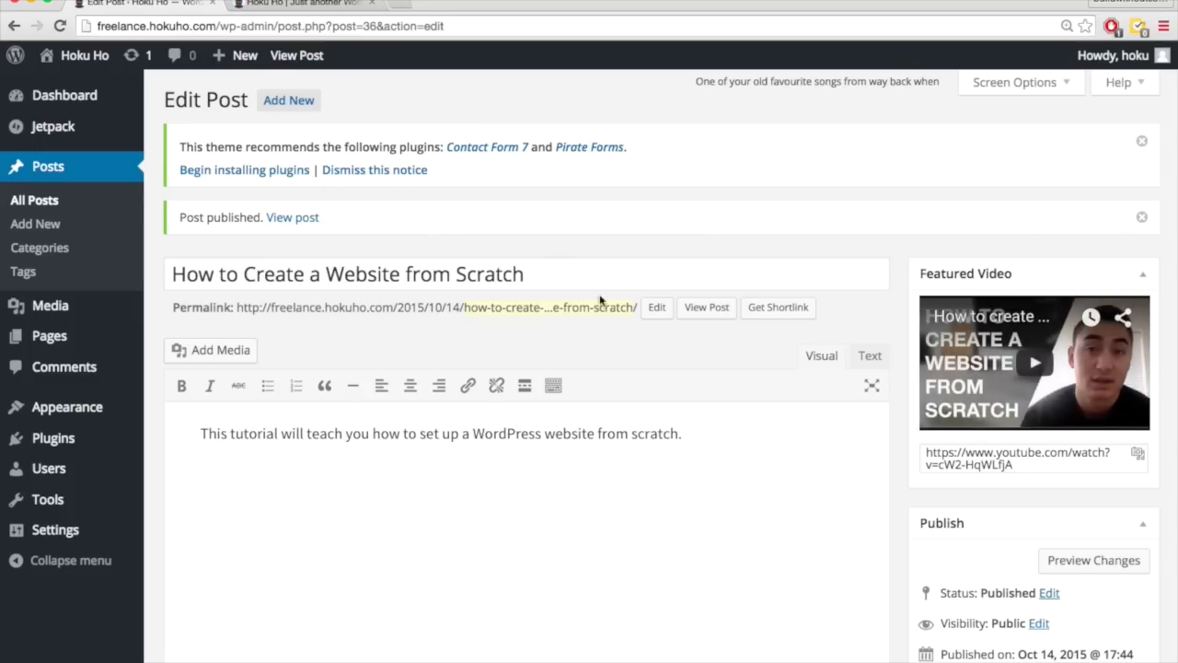
left_click(702, 311)
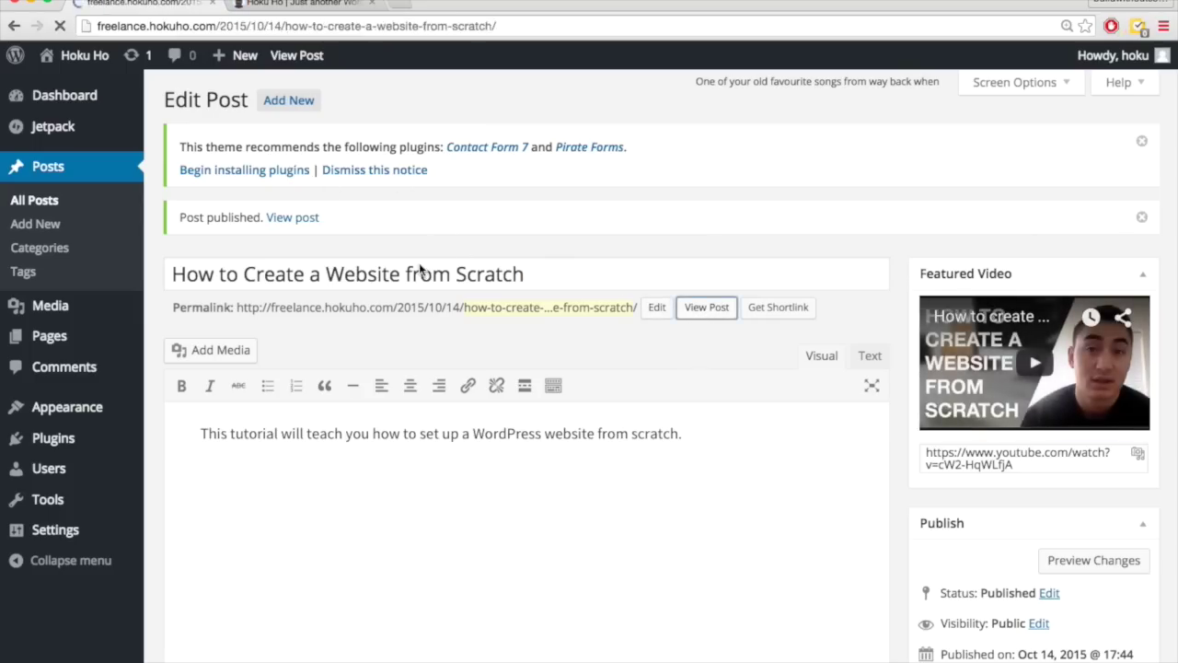
key("ctrl+Tab")
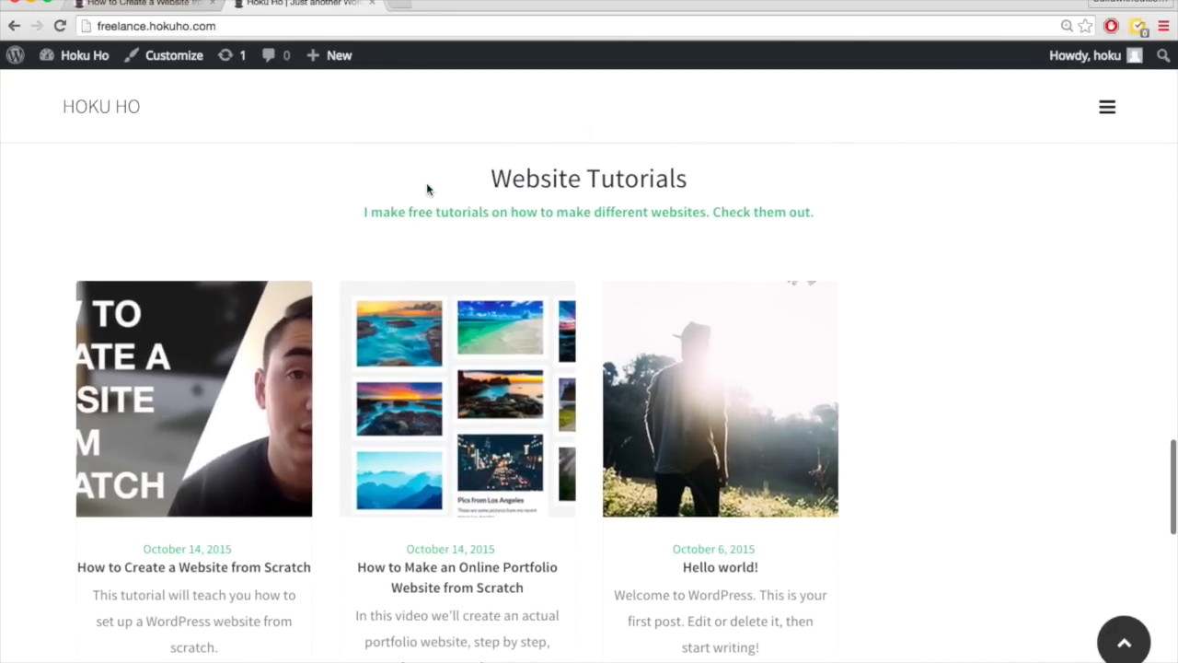
scroll(221, 428, "down", 3)
scroll(229, 426, "up", 1)
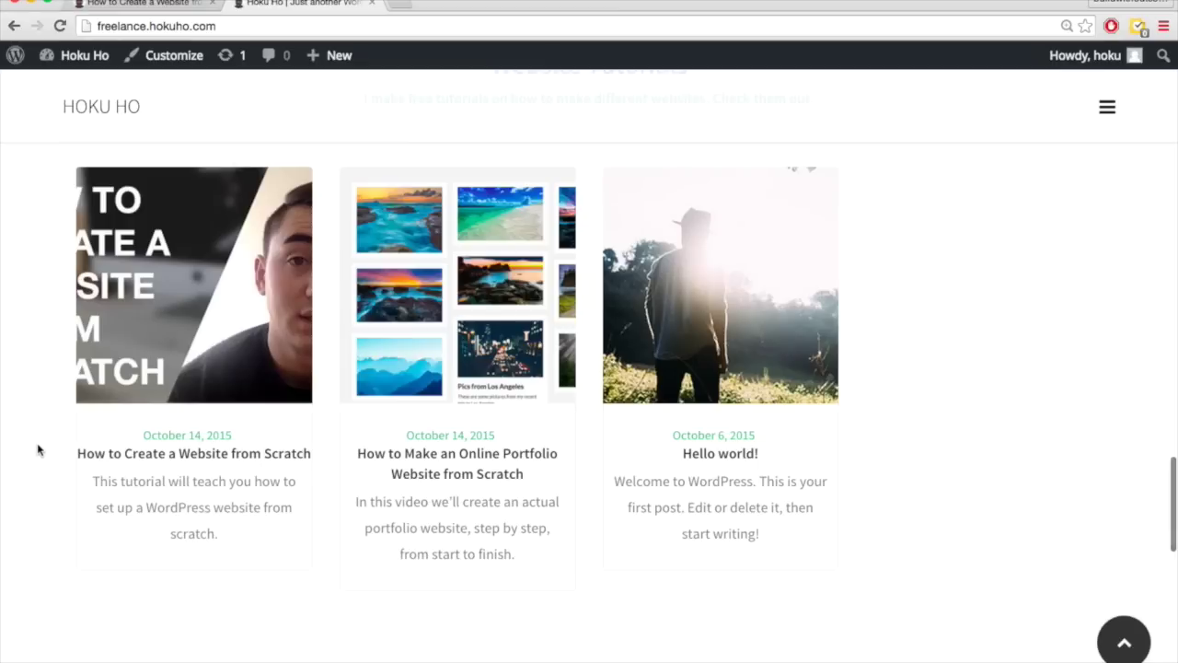
scroll(37, 449, "up", 1)
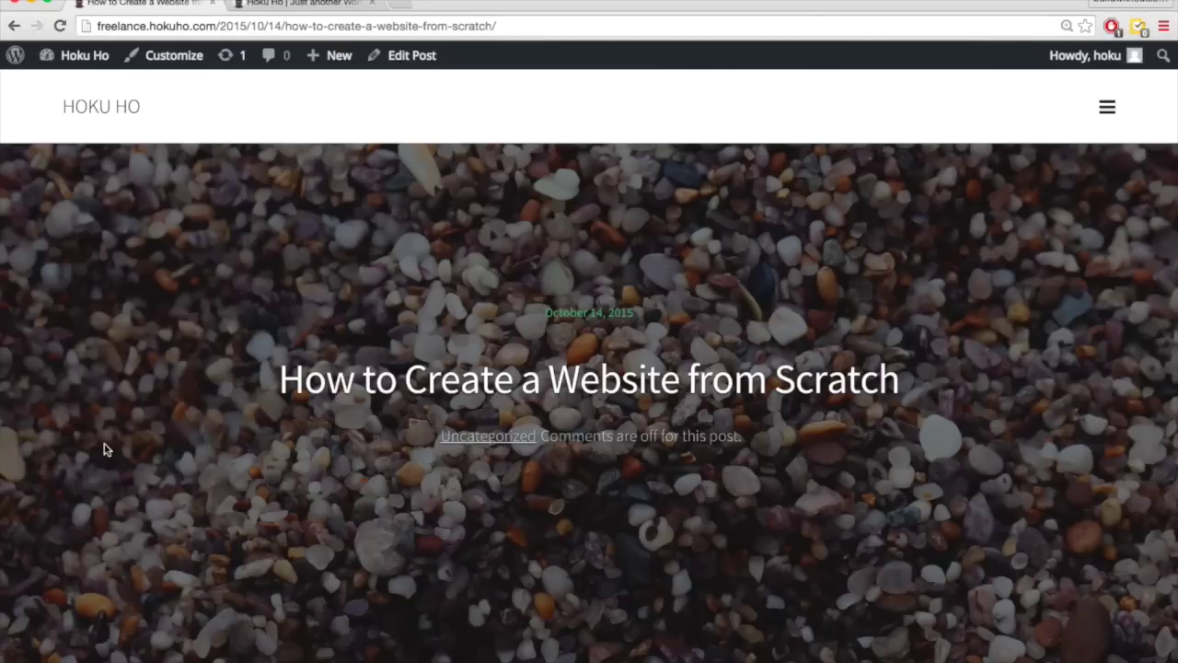
Scroll through the post page to review its embedded video and description.
scroll(240, 445, "down", 6)
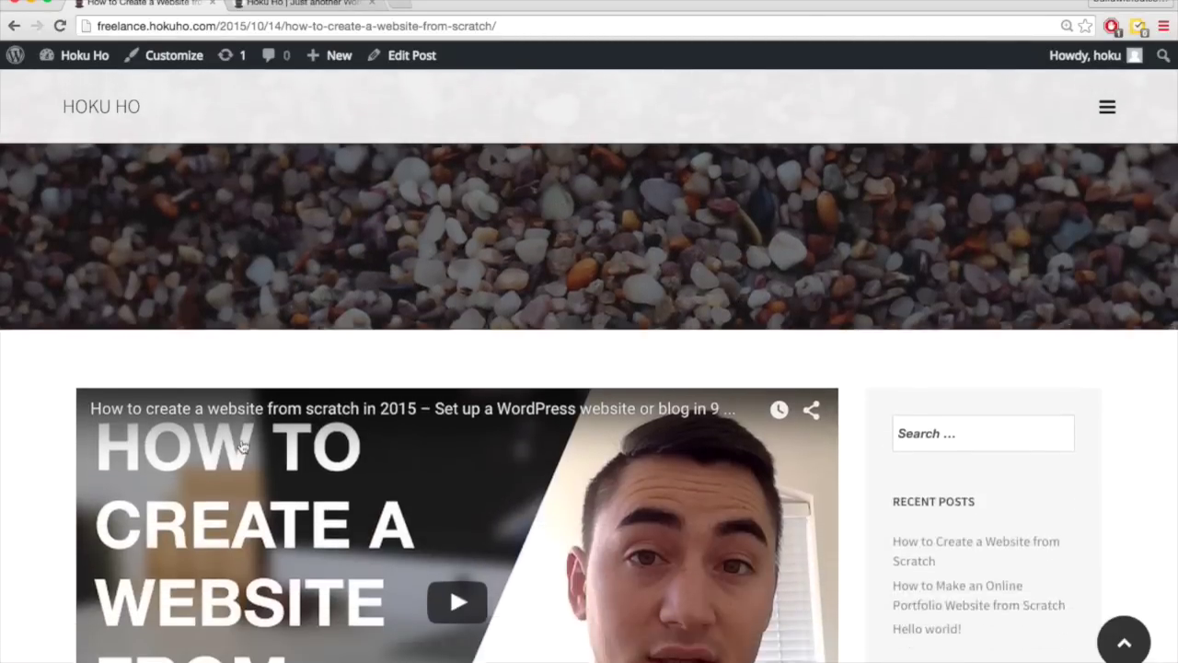
scroll(243, 447, "down", 1)
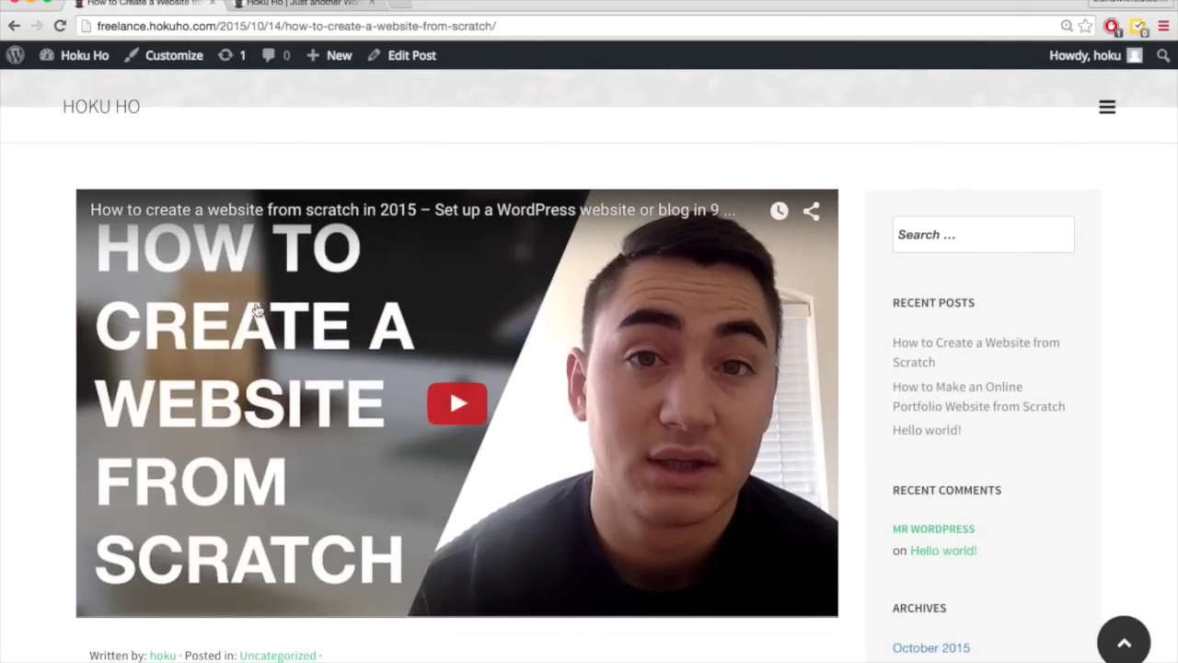
scroll(33, 422, "down", 4)
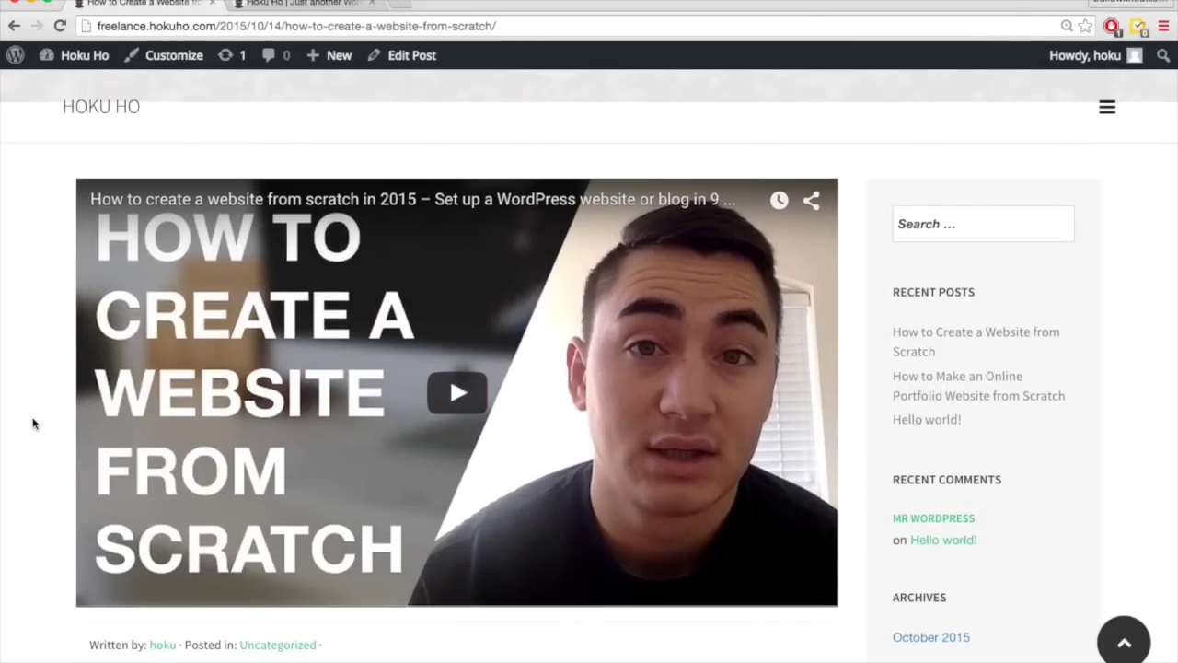
scroll(32, 422, "down", 12)
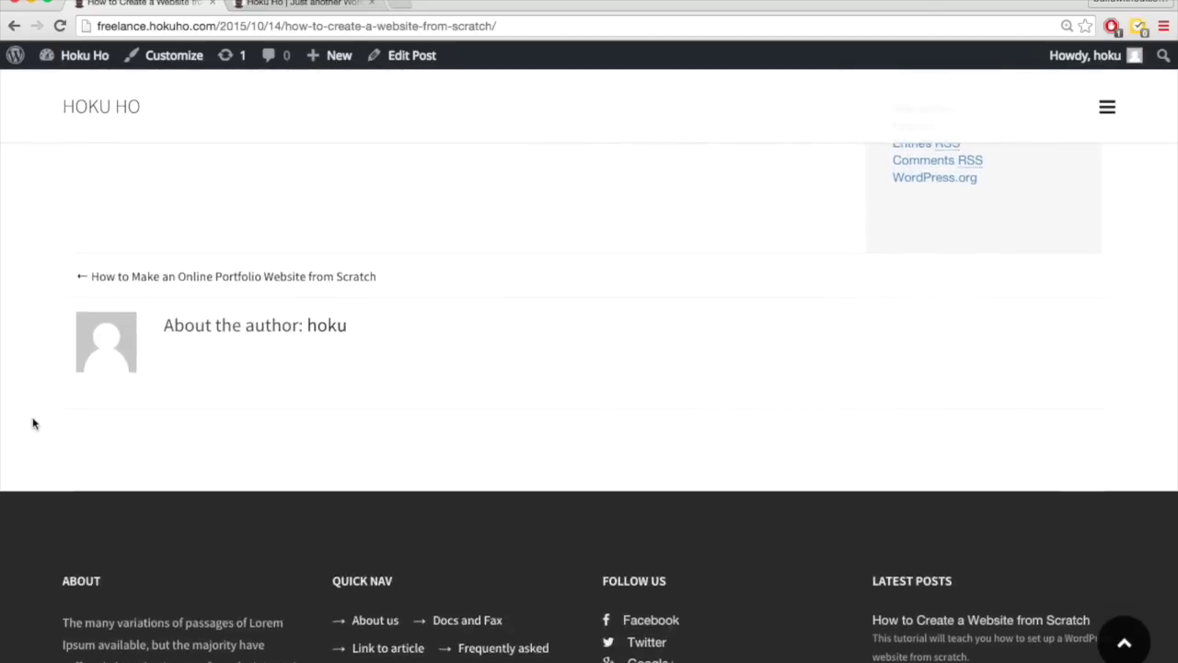
scroll(32, 422, "up", 10)
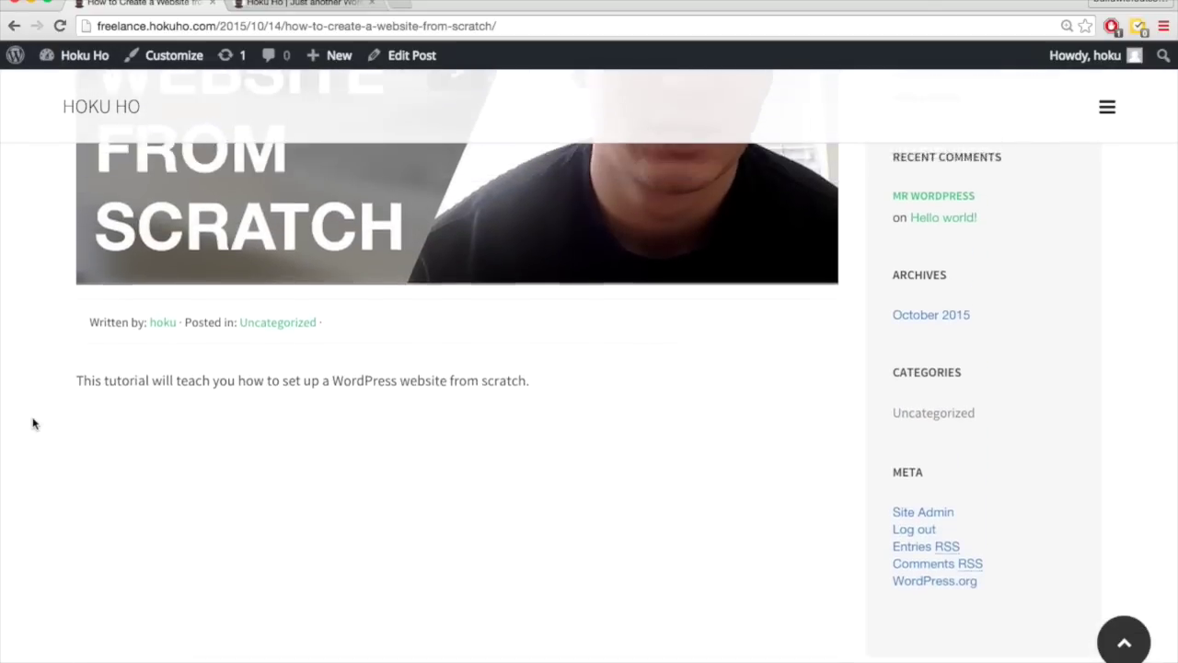
scroll(32, 423, "up", 3)
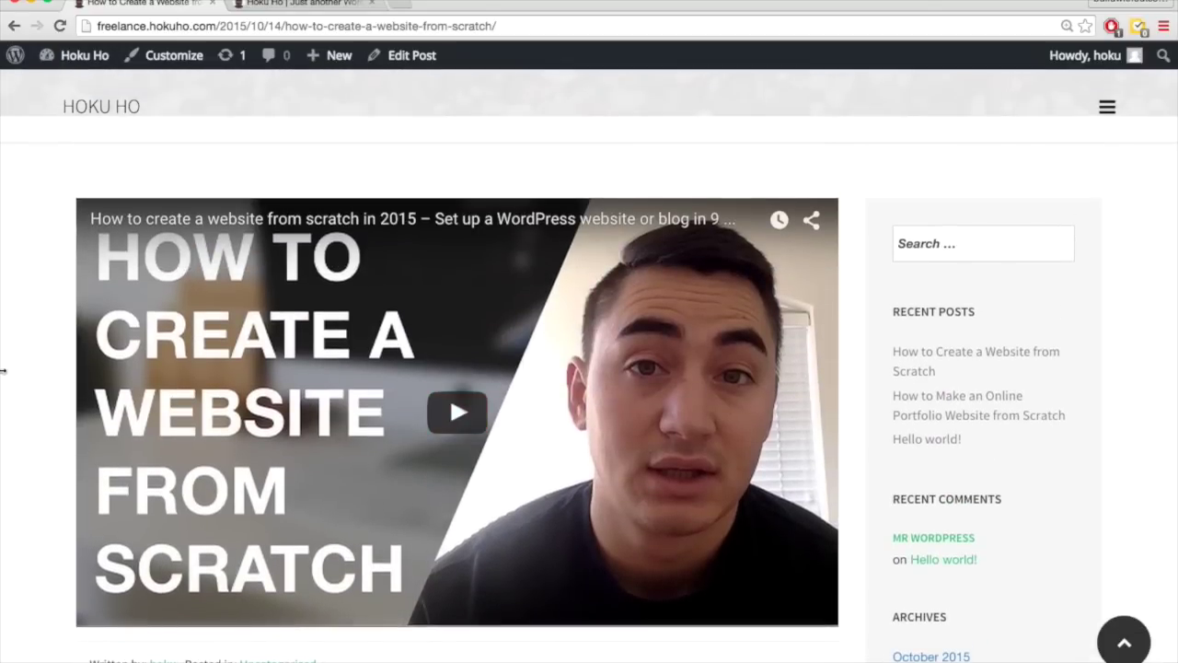
scroll(25, 386, "up", 2)
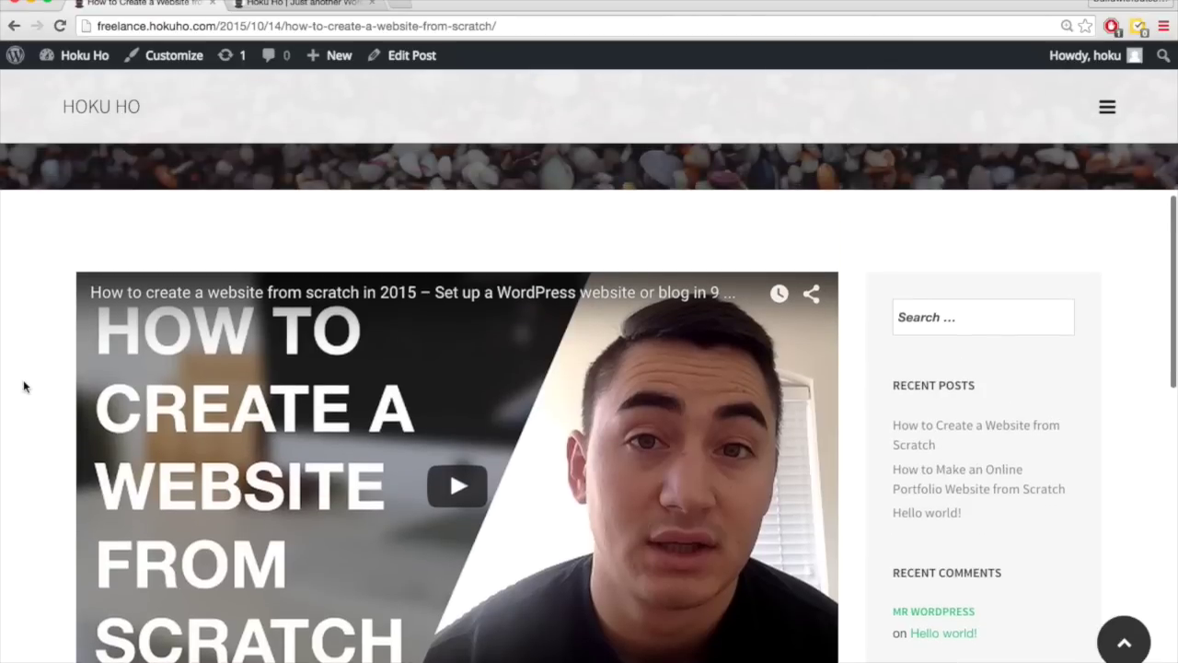
scroll(25, 386, "down", 2)
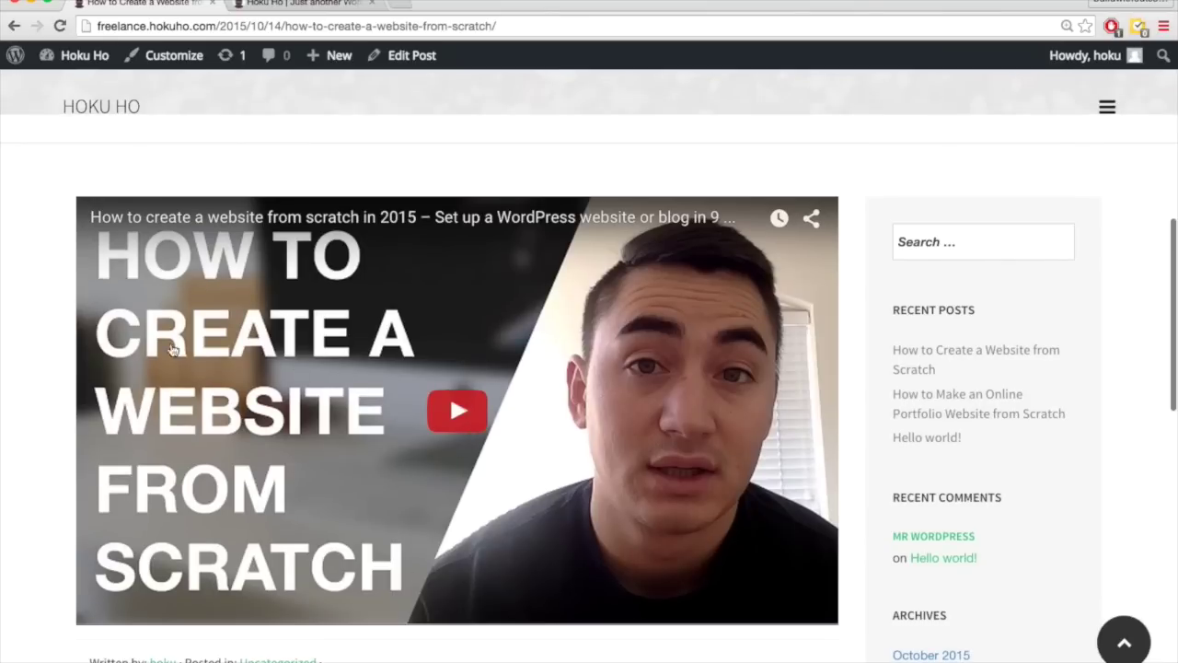
scroll(49, 378, "down", 1)
scroll(50, 377, "up", 10)
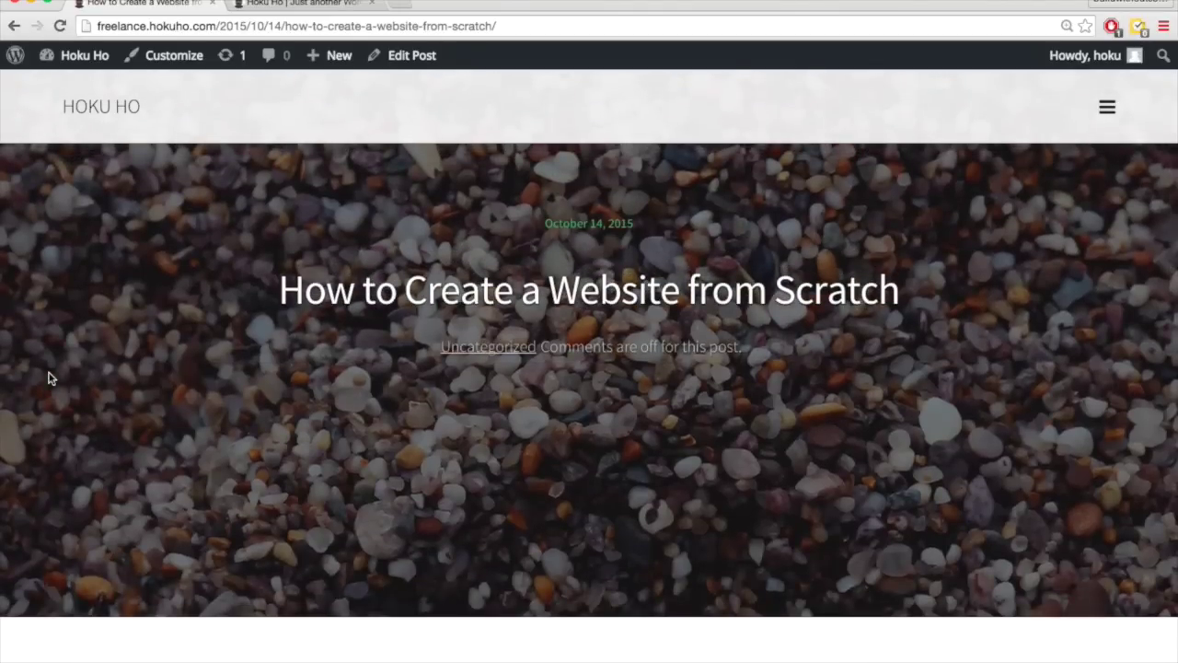
Scroll through the site's home page in the other tab.
key("ctrl+Tab")
scroll(103, 381, "up", 2)
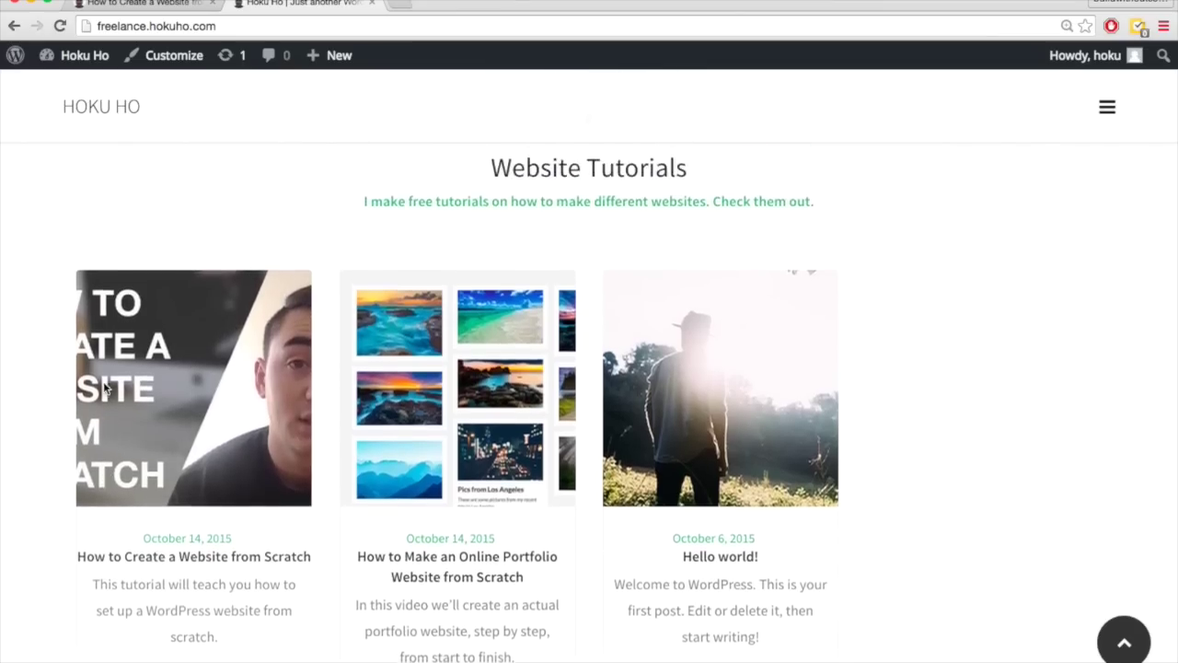
scroll(104, 388, "up", 1)
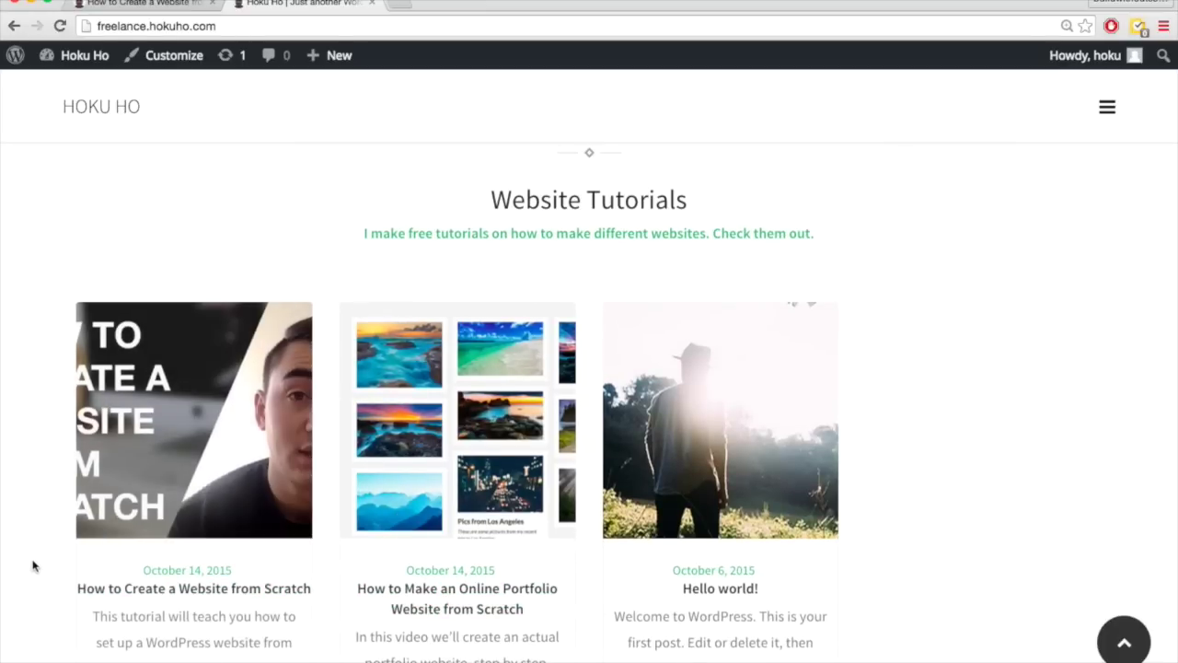
scroll(32, 566, "down", 2)
scroll(32, 566, "up", 3)
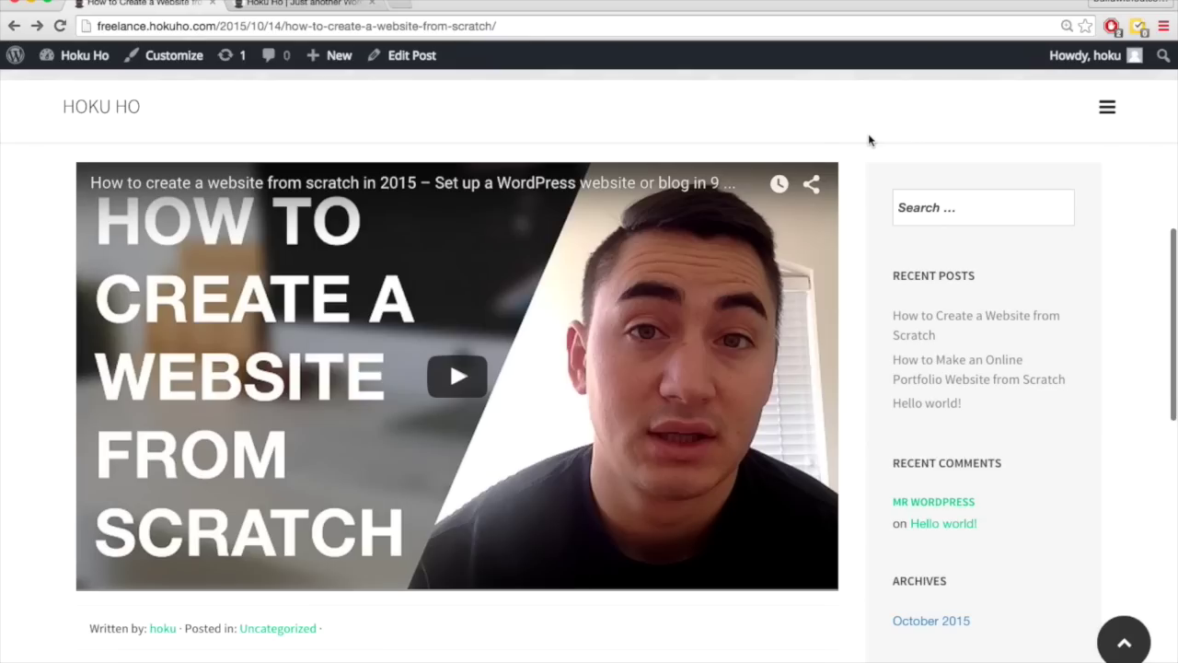
scroll(869, 140, "down", 1)
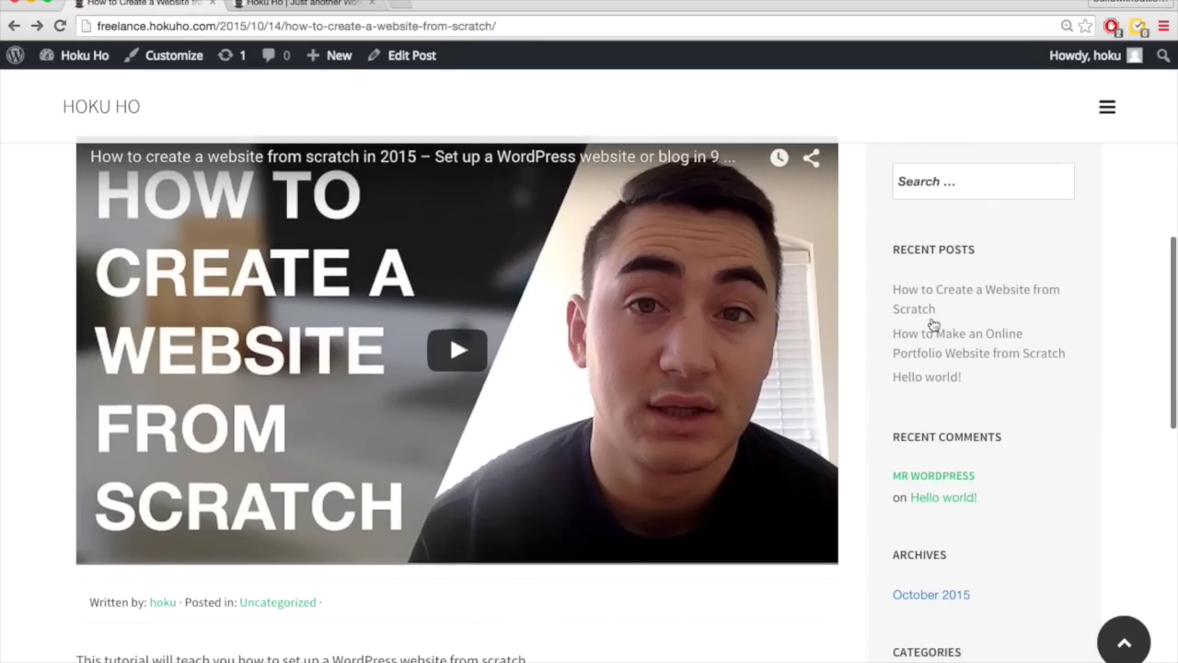
scroll(870, 392, "up", 3)
scroll(870, 392, "down", 3)
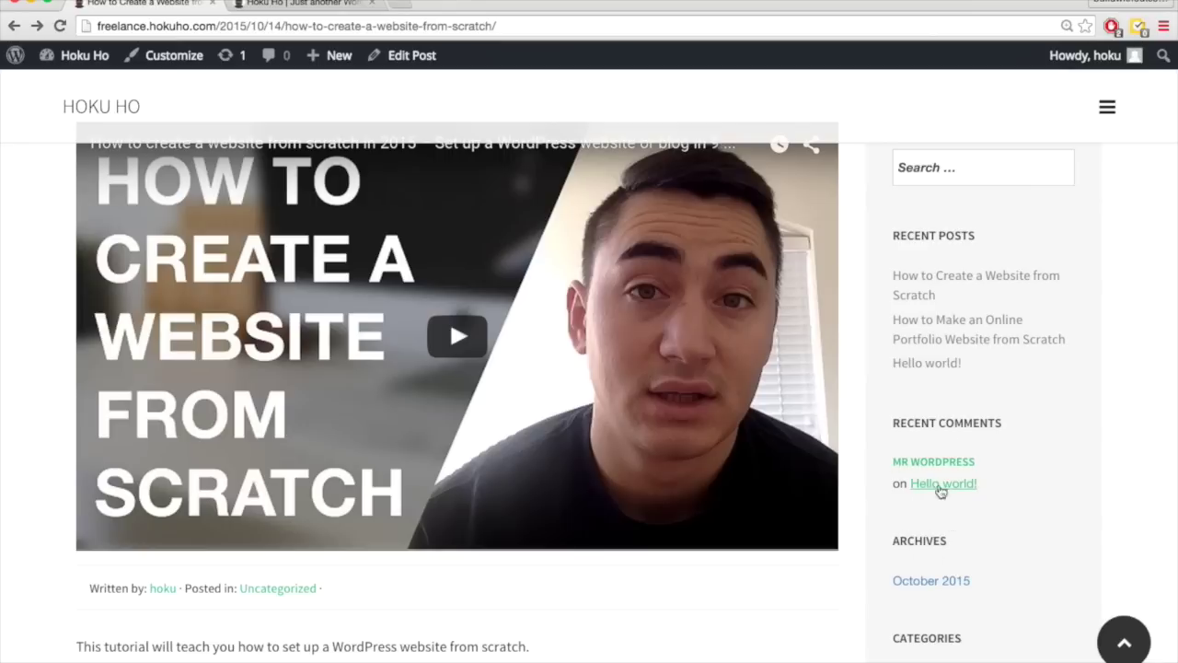
scroll(902, 405, "up", 1)
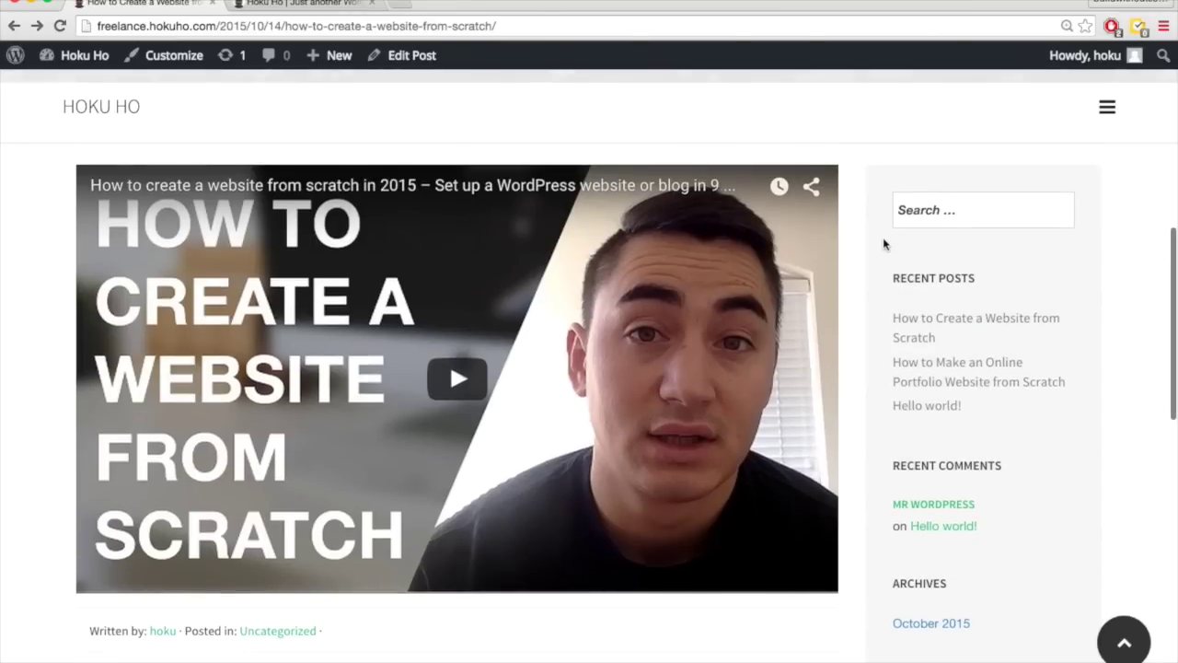
Inspect the Recent Posts and Archives sidebar headings on the post page.
triple_click(918, 278)
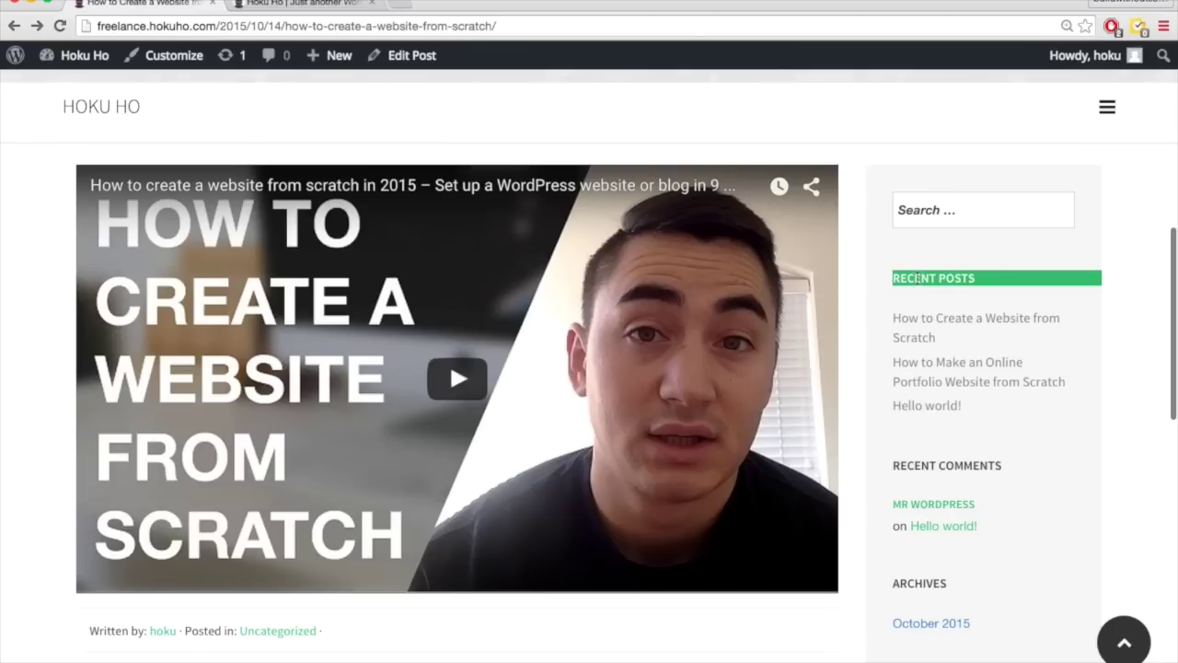
left_click(876, 304)
double_click(923, 583)
left_click(858, 491)
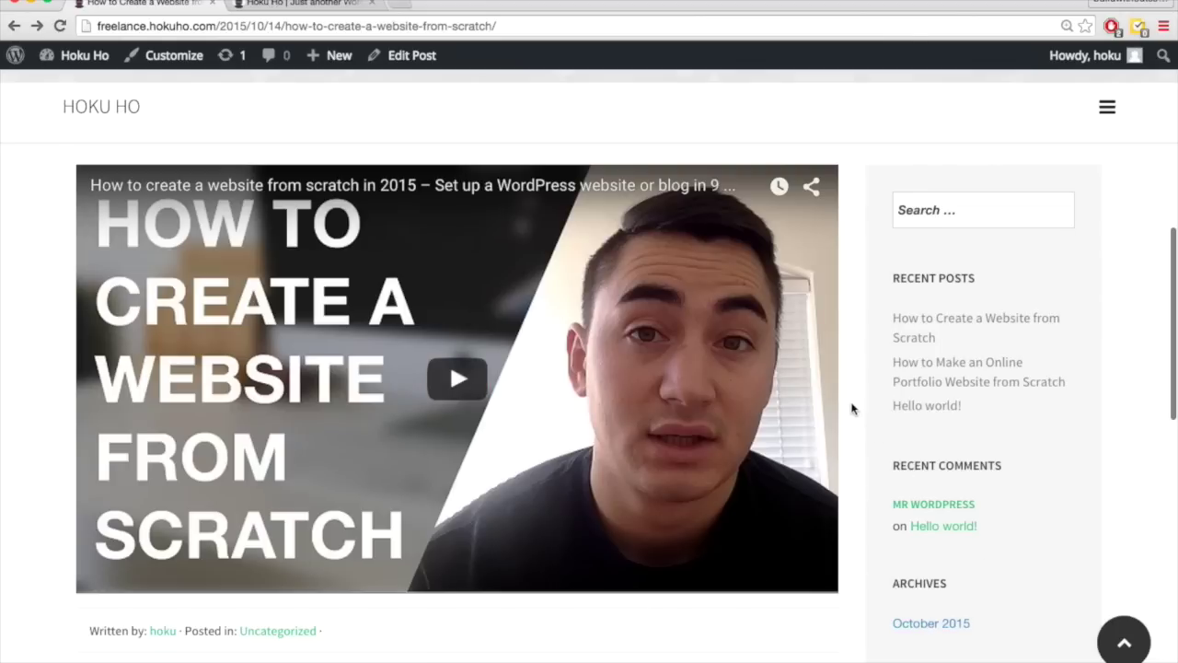
scroll(856, 409, "up", 1)
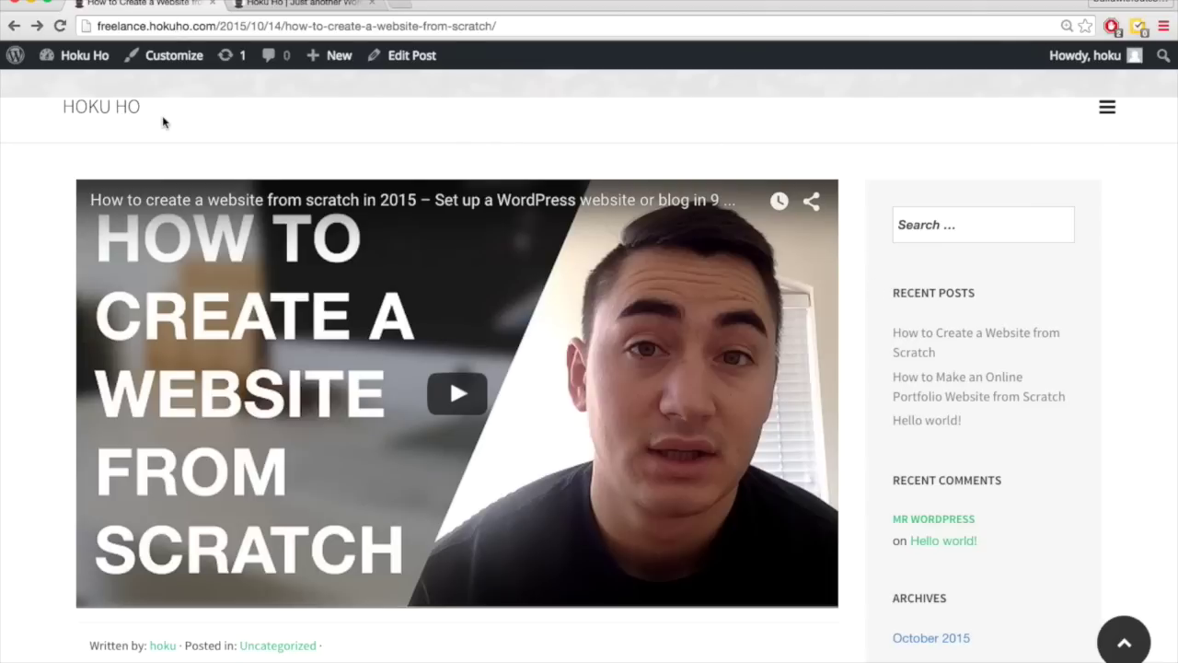
mouse_move(83, 62)
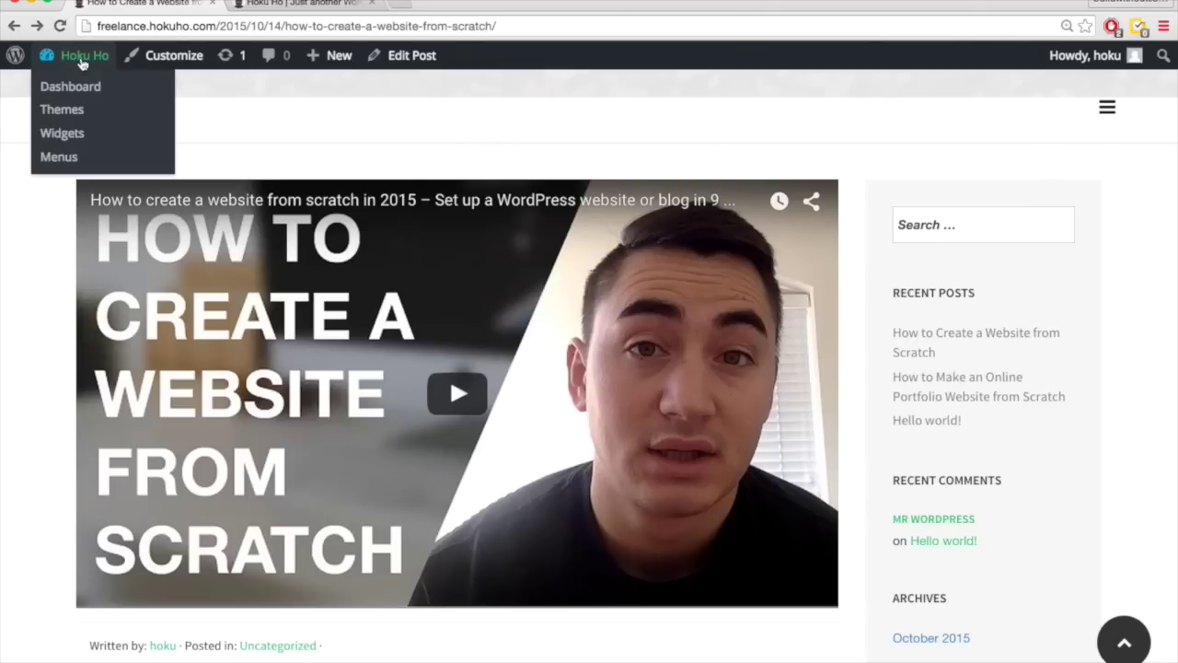
Open Appearance > Widgets from the admin dashboard.
left_click(66, 134)
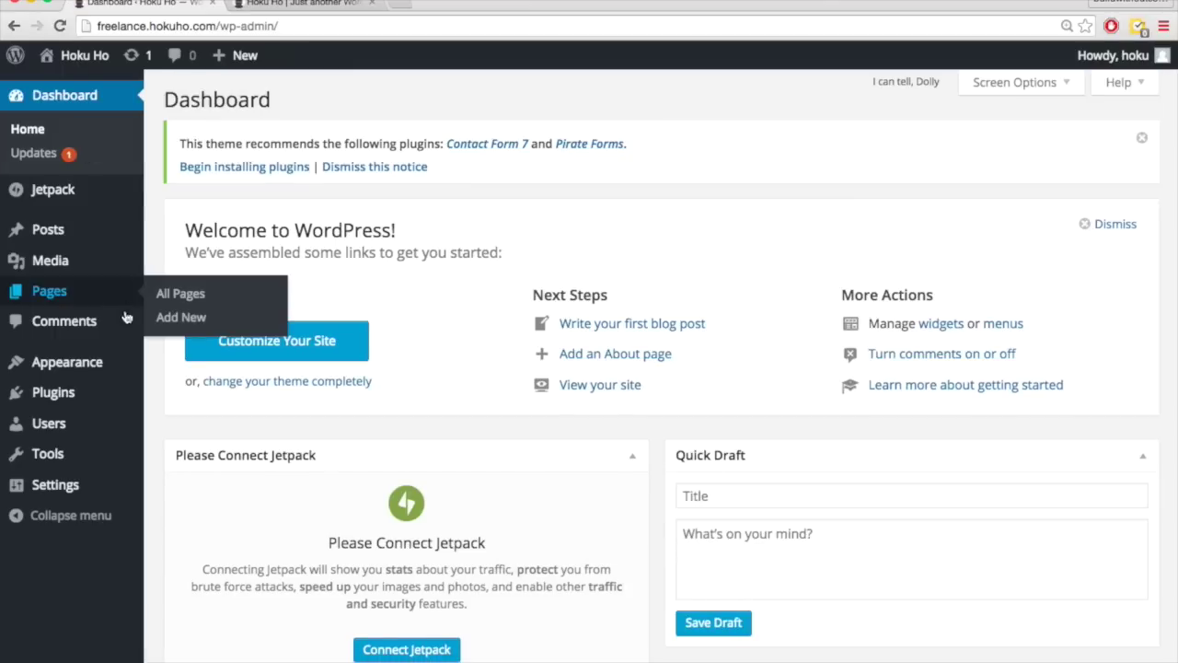
mouse_move(96, 369)
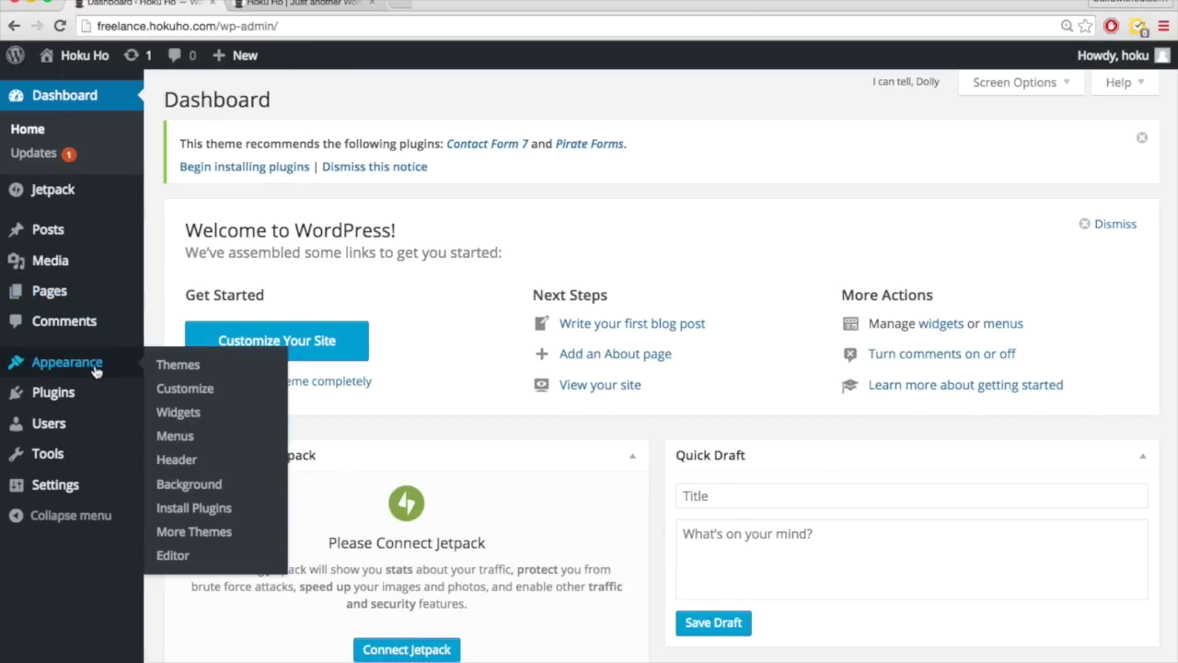
left_click(177, 412)
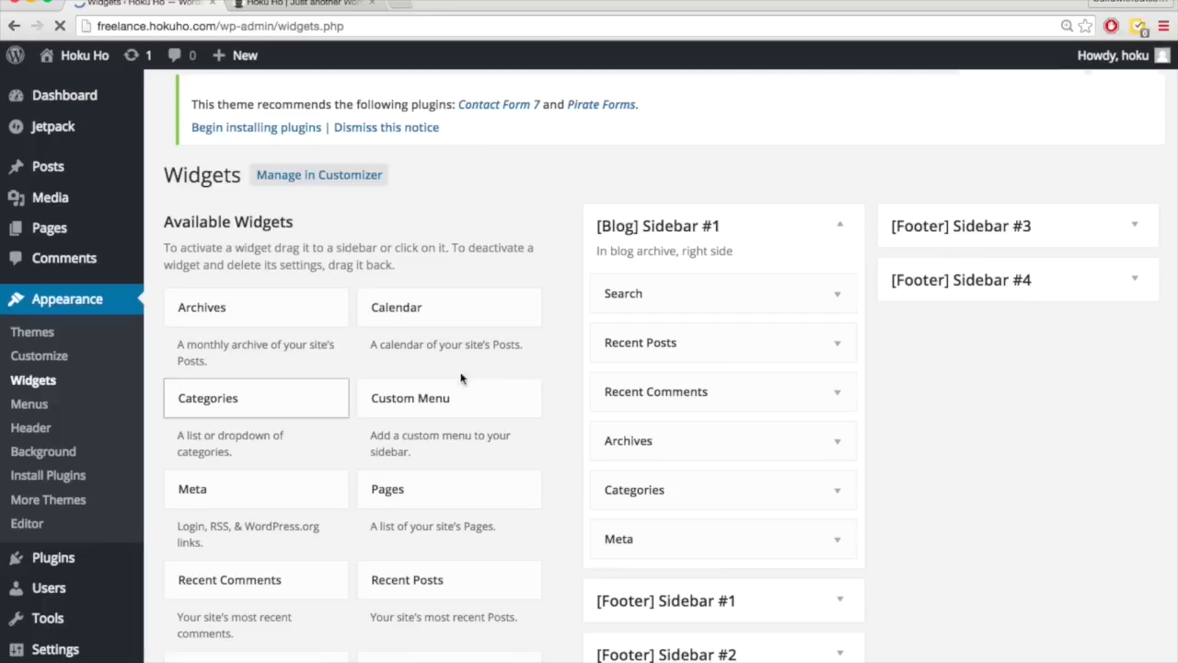
scroll(550, 379, "down", 1)
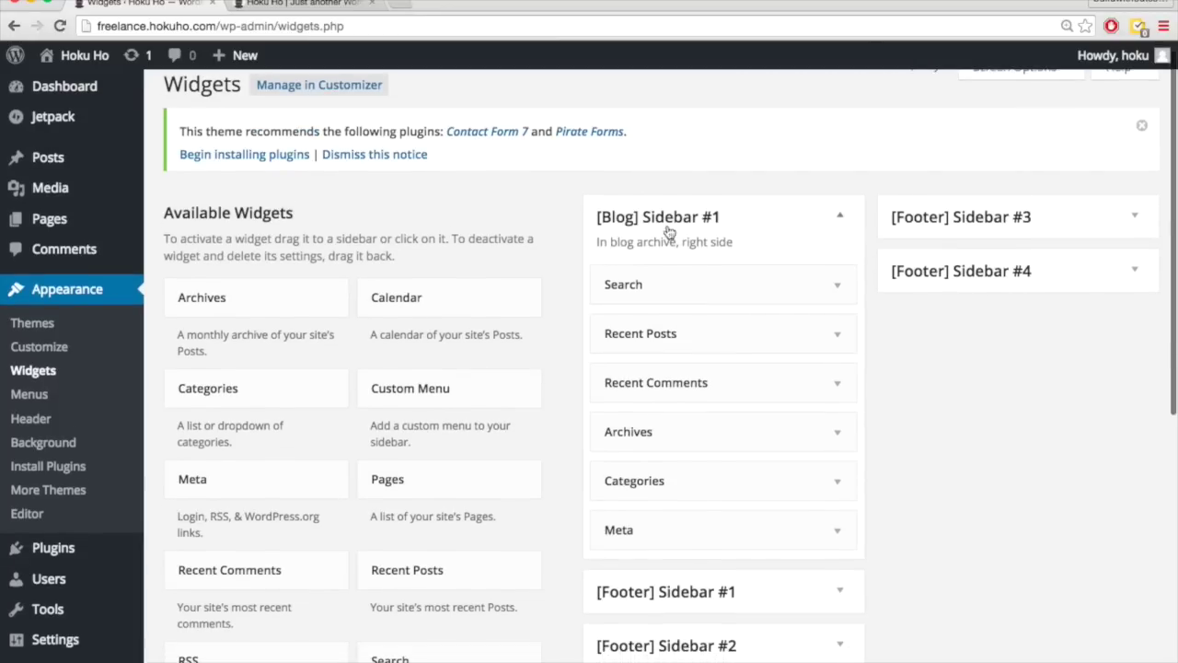
scroll(617, 317, "down", 2)
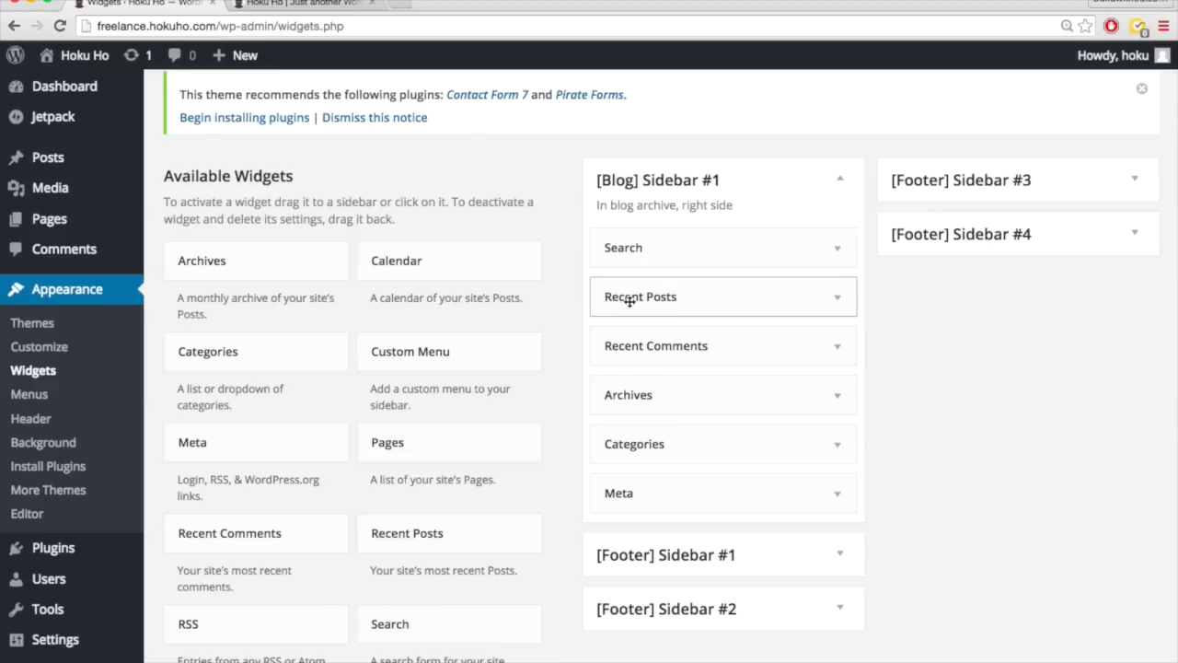
scroll(568, 378, "down", 2)
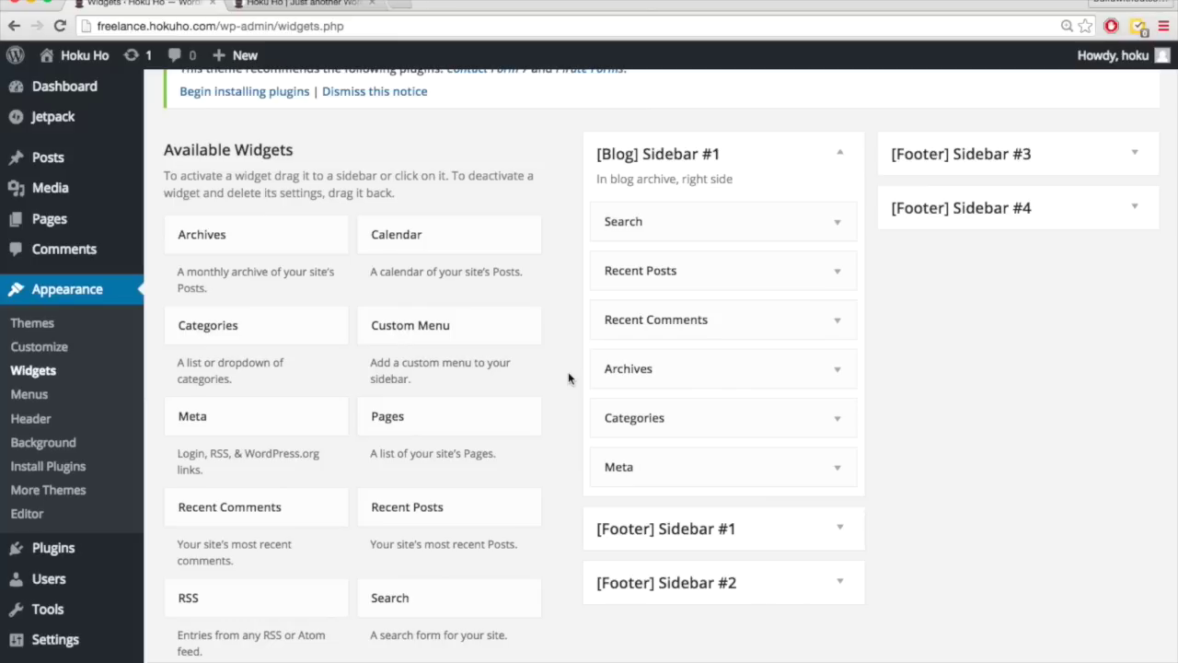
Remove Recent Comments, Archives, Categories and Meta from [Blog] Sidebar #1.
left_click(651, 316)
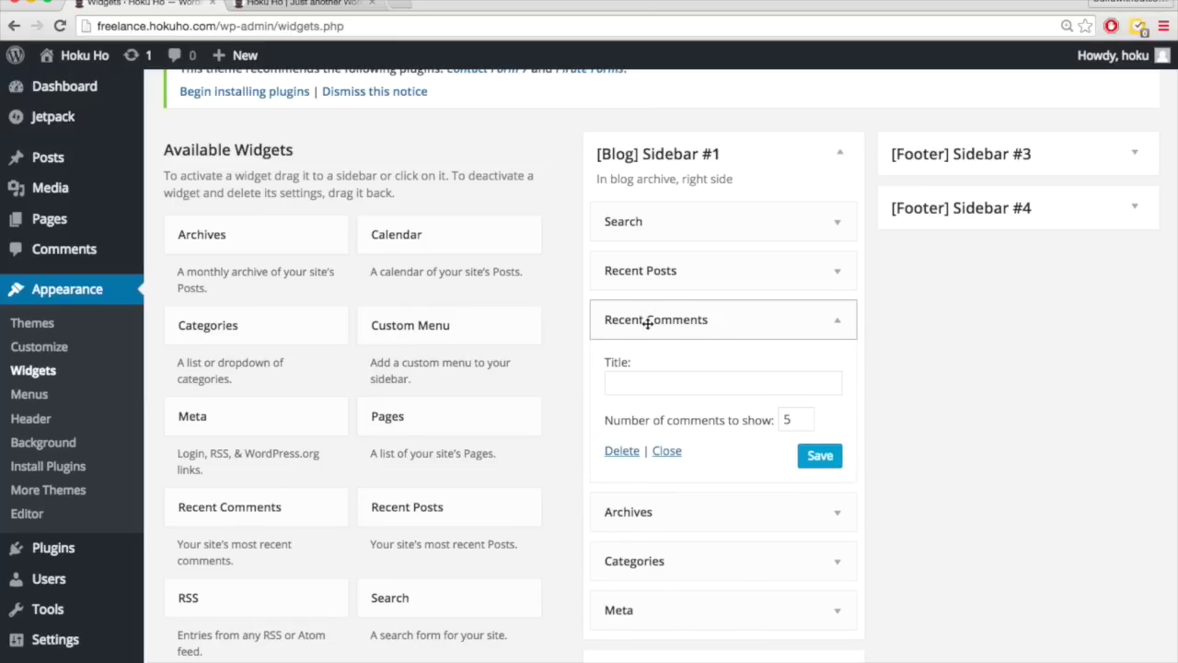
left_click(669, 319)
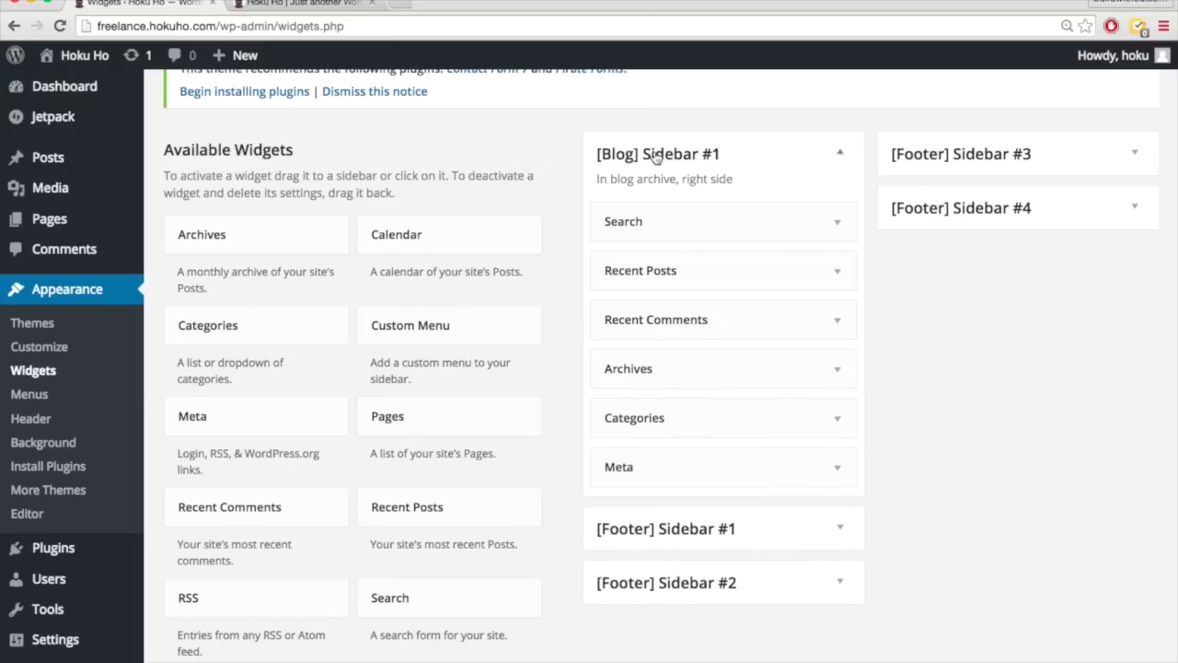
left_click_drag(661, 315, 428, 318)
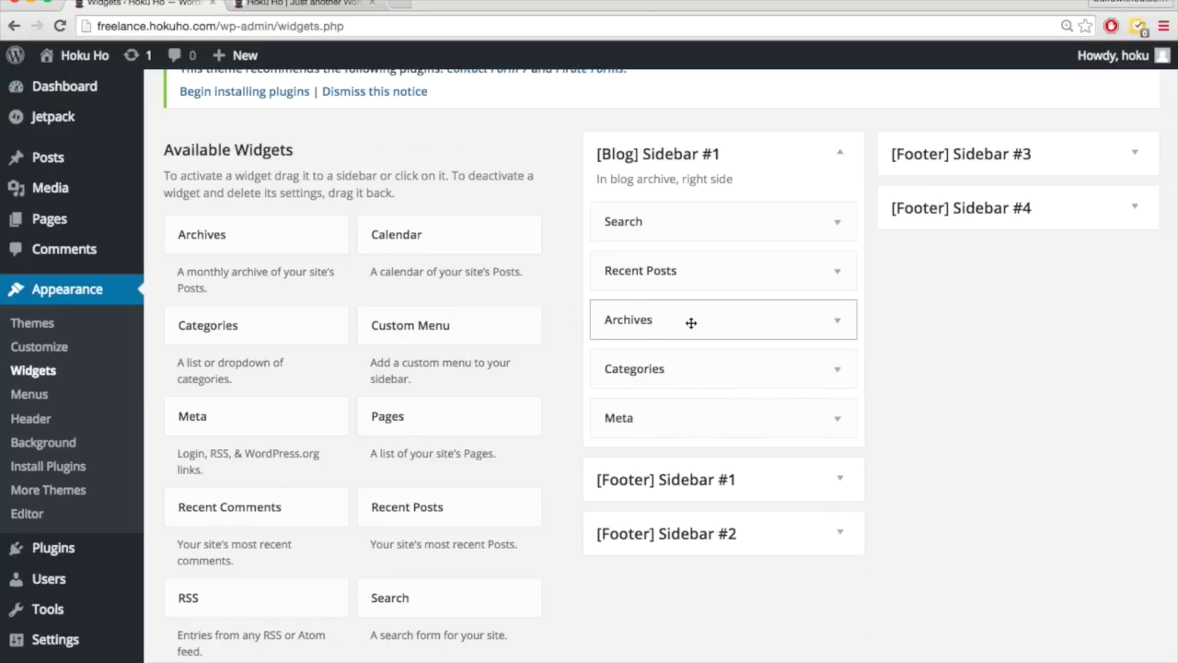
left_click_drag(690, 322, 479, 337)
left_click_drag(700, 321, 368, 282)
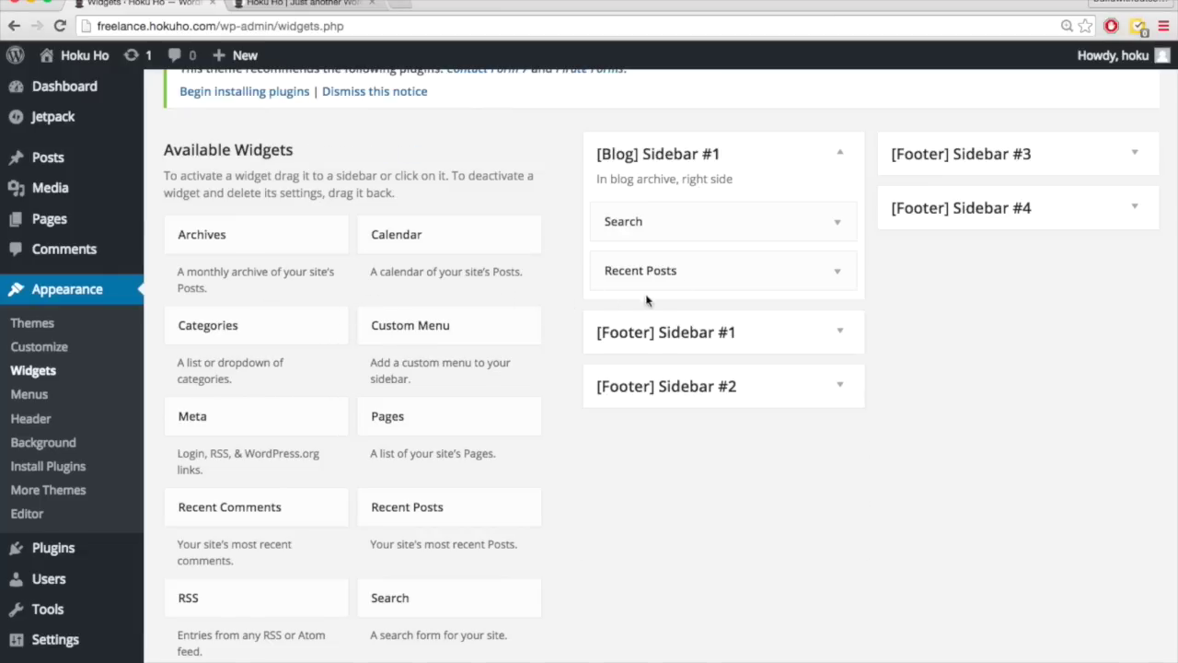
Title the sidebar's Recent Posts widget 'Recent Tutorials' and save it.
left_click(836, 273)
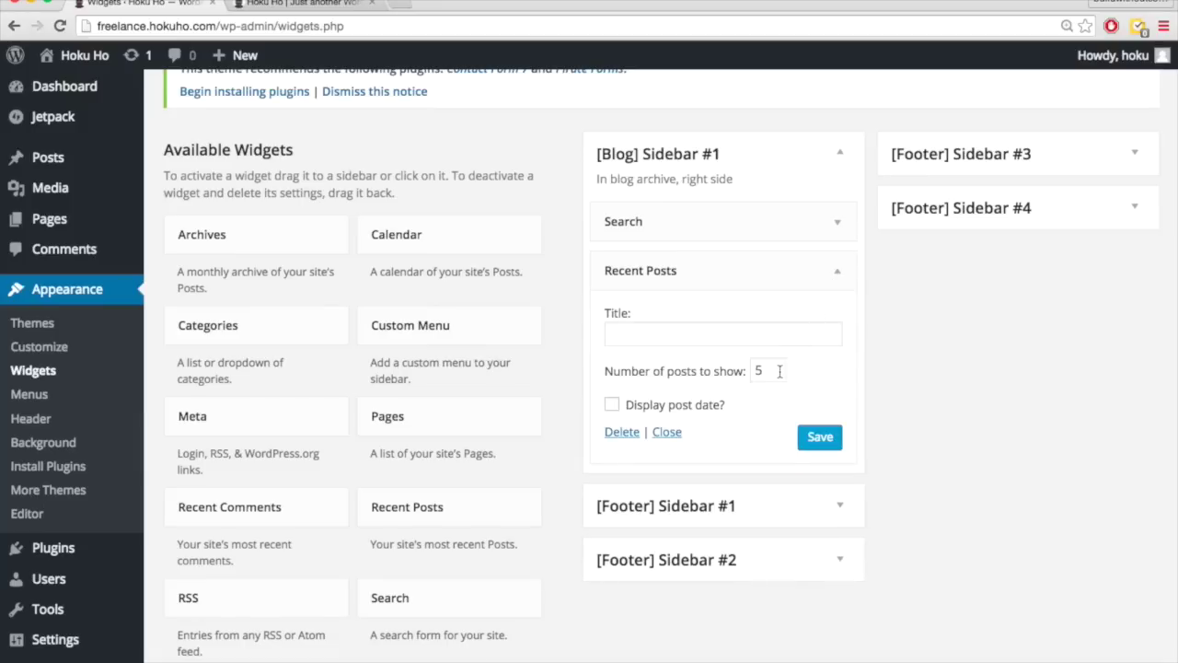
left_click(652, 334)
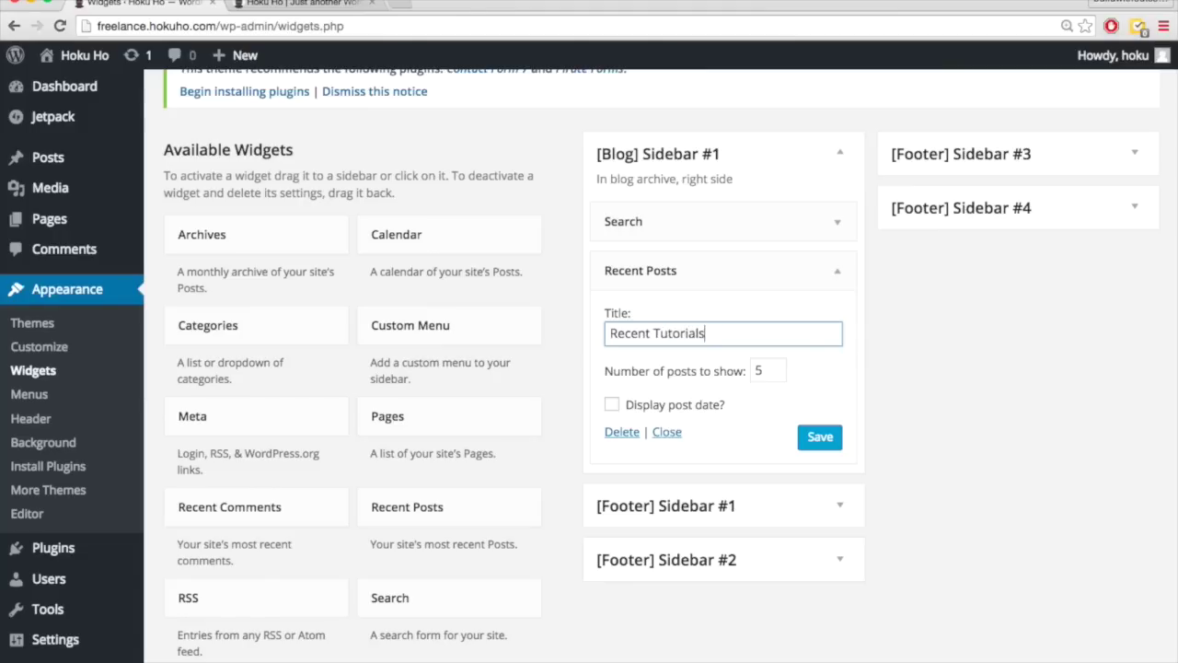
left_click(820, 438)
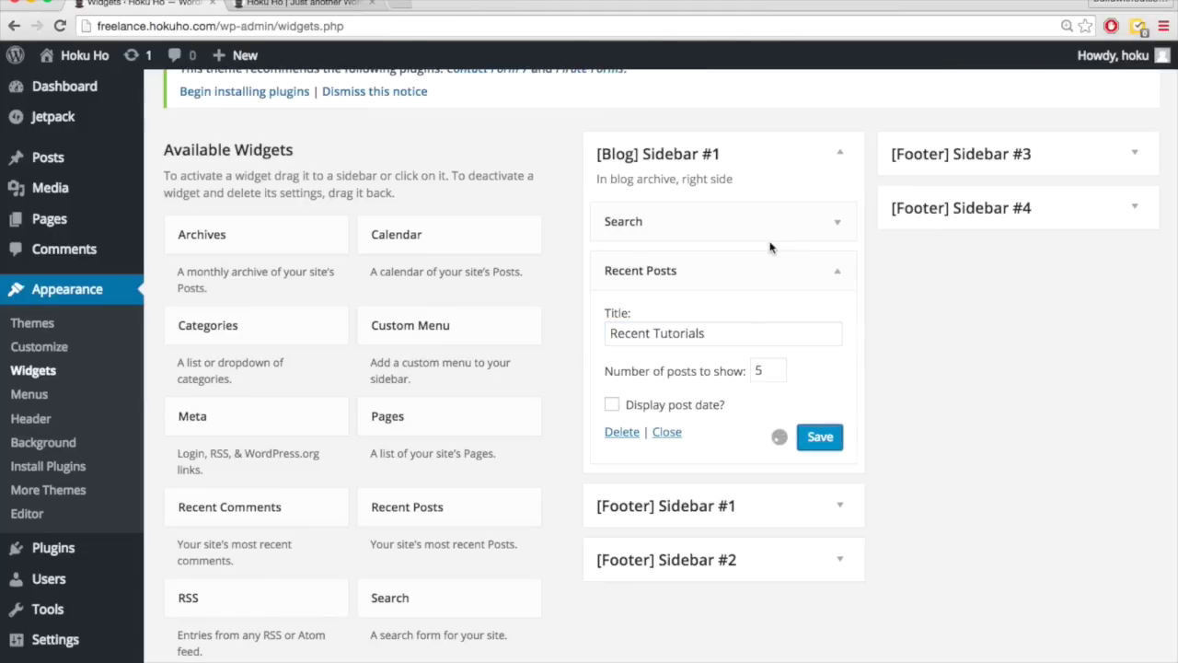
scroll(572, 342, "down", 3)
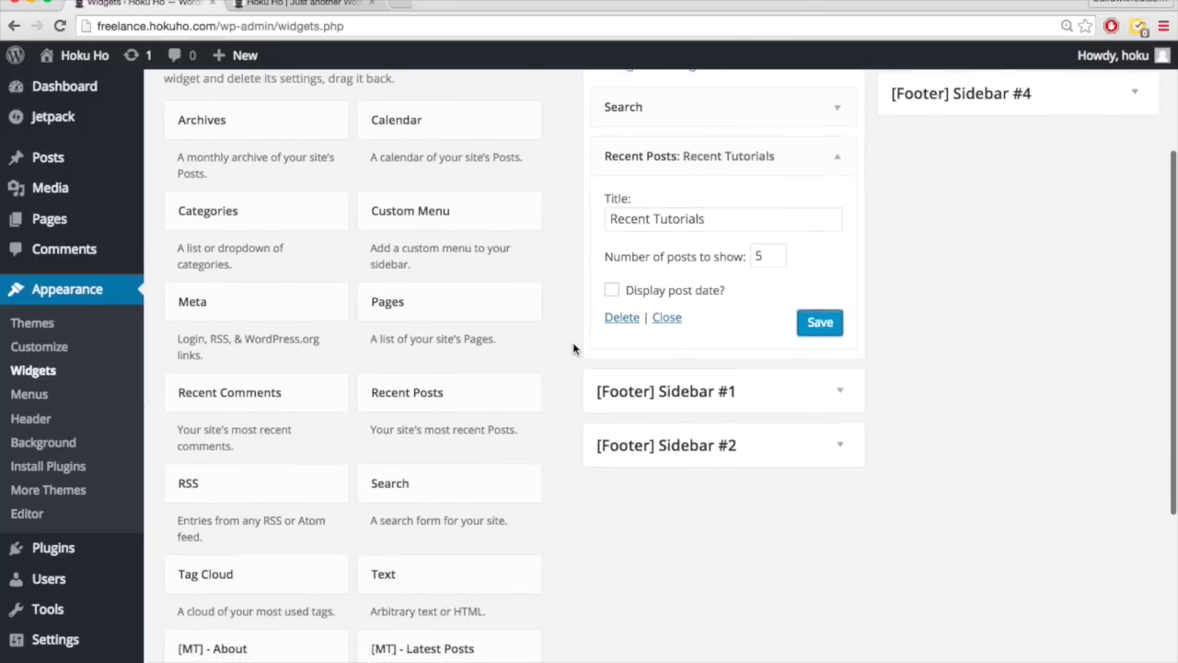
scroll(572, 341, "up", 2)
left_click(831, 219)
Add a Text widget to [Blog] Sidebar #1 with the pasted phone and email, titled 'Get in Touch'.
scroll(552, 341, "down", 4)
left_click_drag(450, 491, 722, 107)
scroll(875, 170, "up", 1)
left_click(623, 314)
key("super+v")
left_click(544, 225)
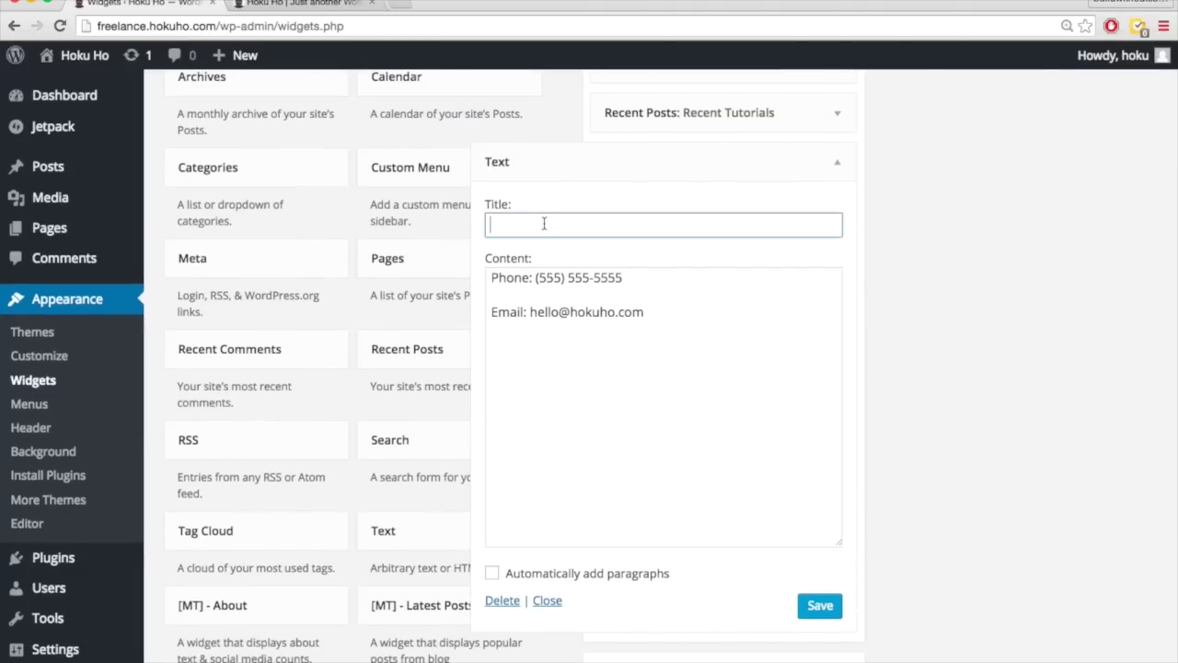
type("Get in Touch")
Save the Get in Touch widget and open the How to Create a Website from Scratch post live.
left_click(819, 605)
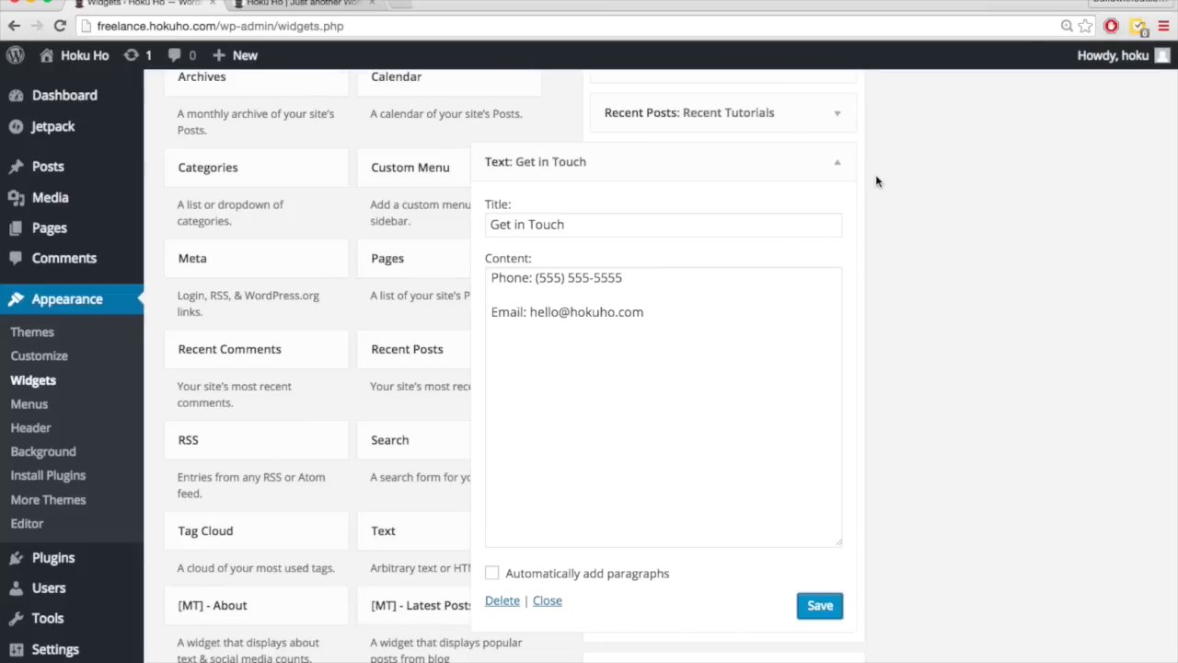
left_click(839, 166)
key("ctrl+Tab")
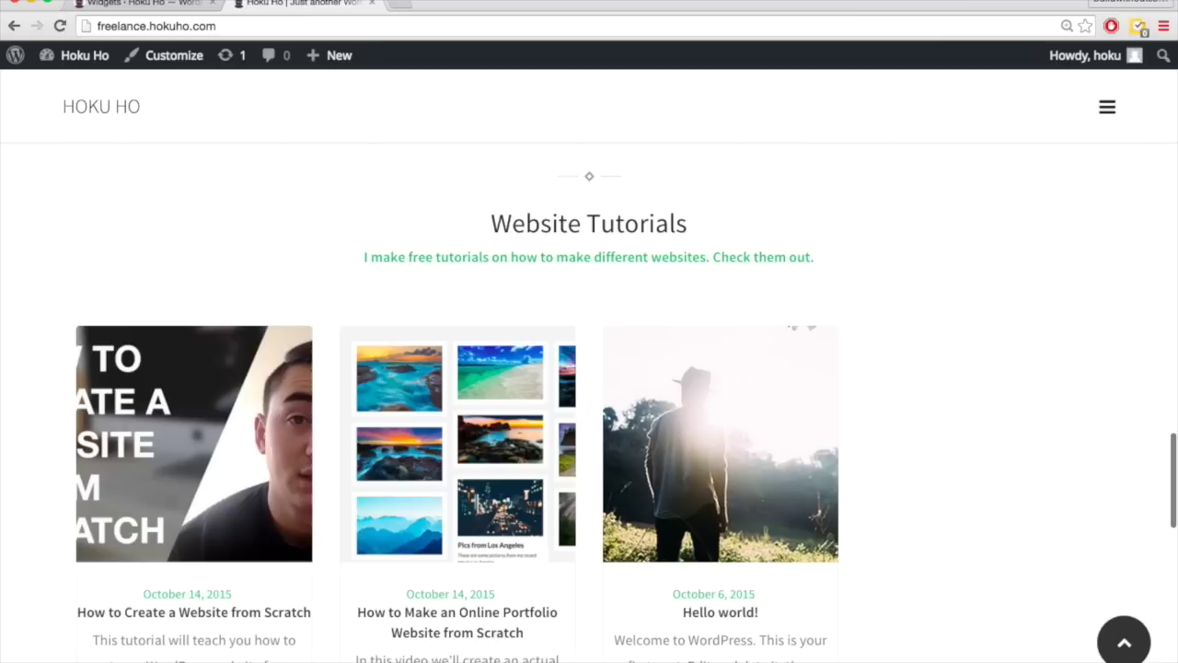
scroll(502, 255, "down", 3)
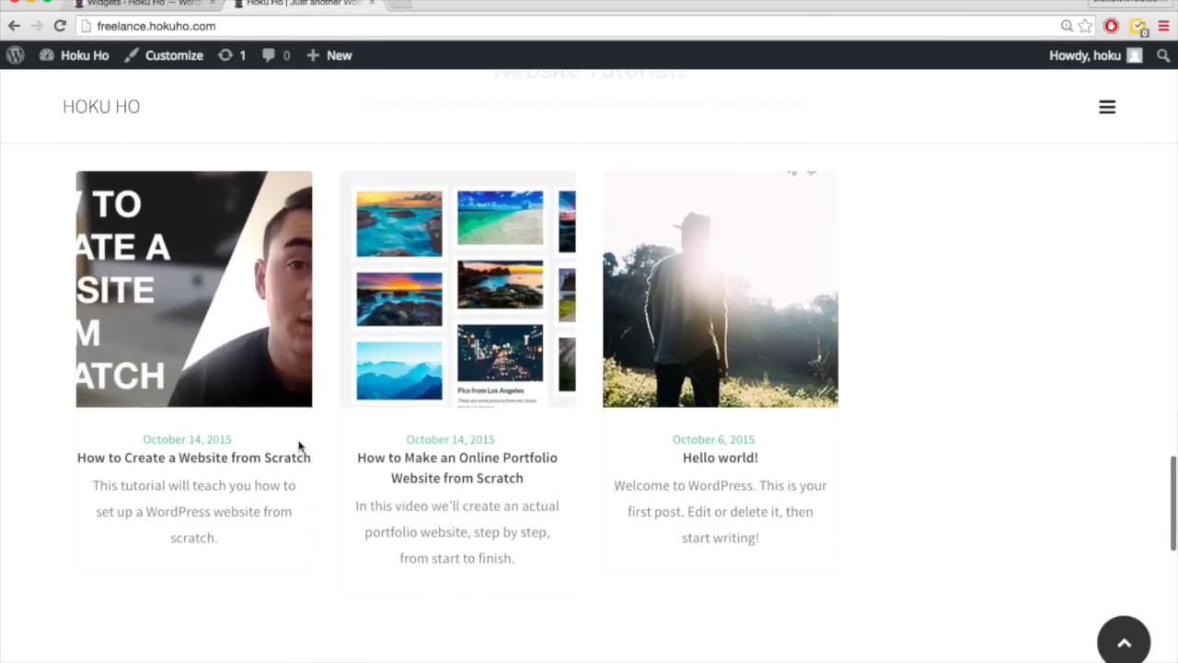
left_click(194, 459)
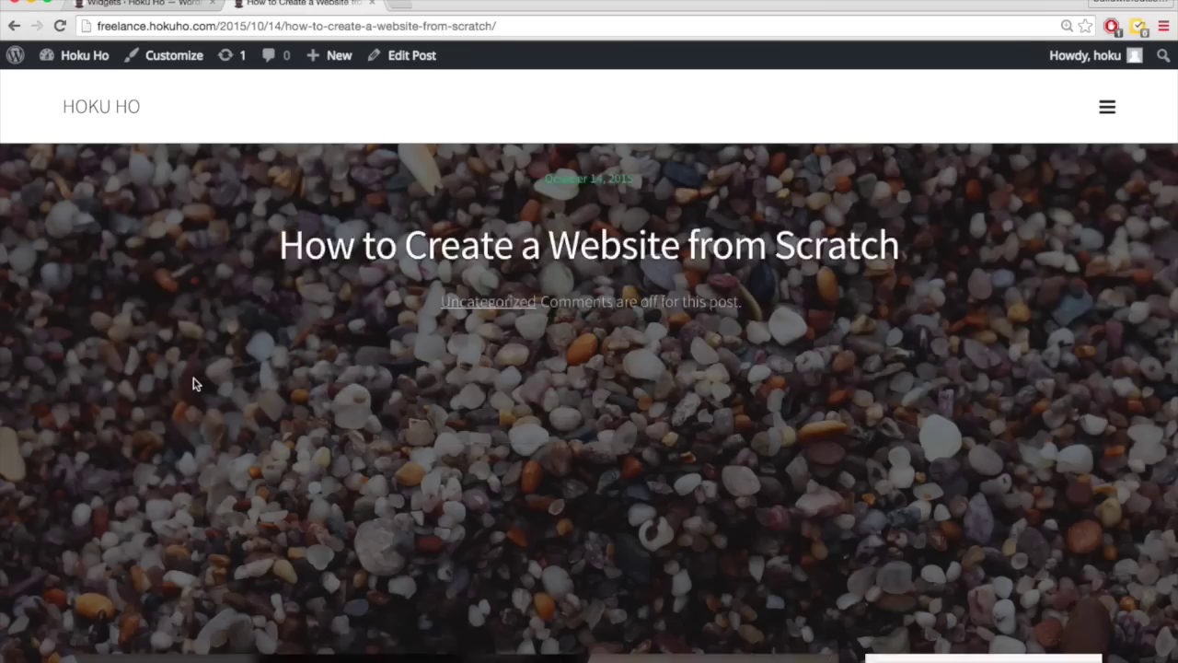
Confirm the post's sidebar now shows the Recent Tutorials heading.
scroll(194, 384, "down", 5)
scroll(194, 385, "down", 2)
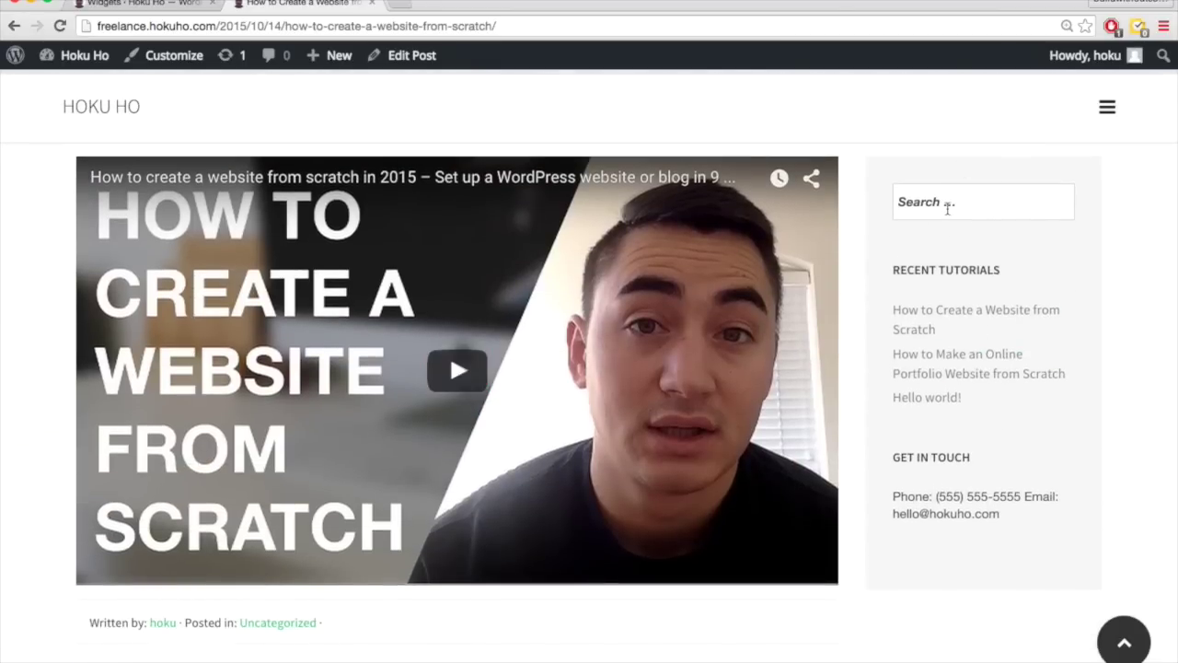
double_click(944, 270)
left_click(903, 249)
triple_click(949, 269)
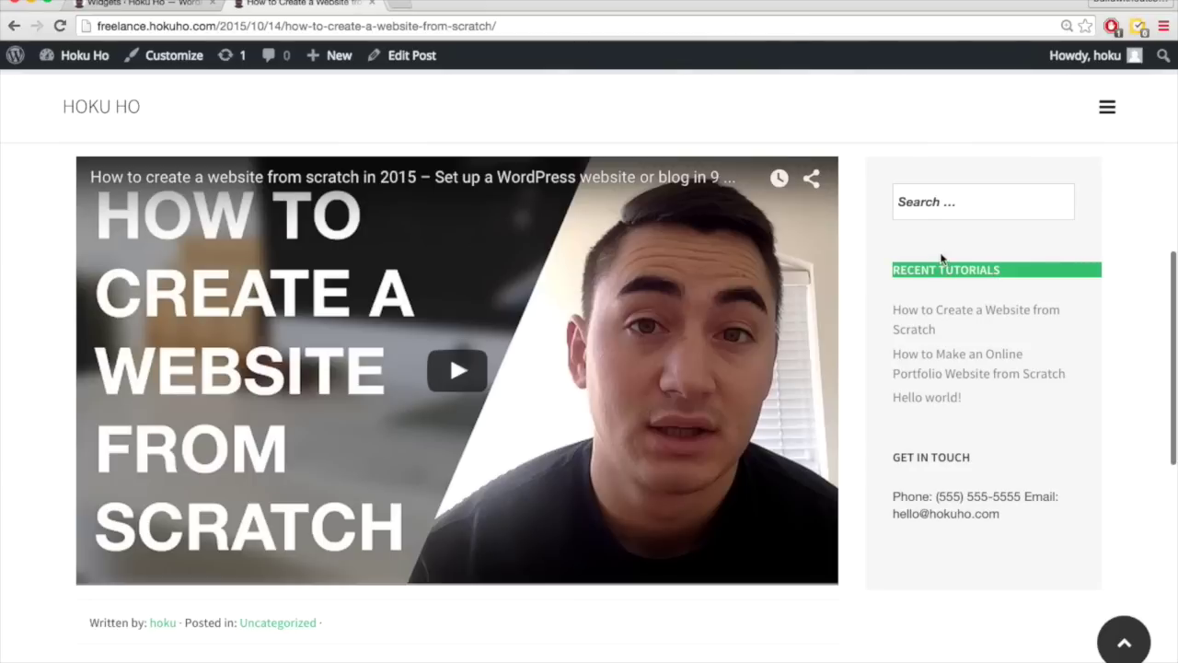
left_click(942, 257)
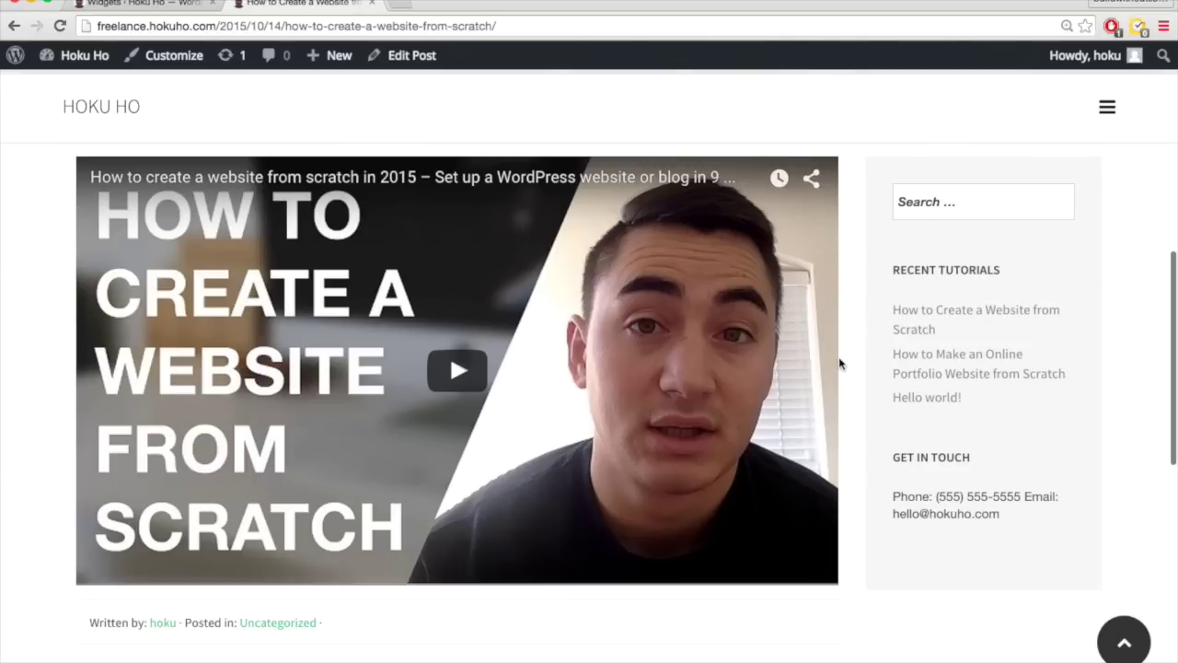
Inspect the Get in Touch block, where the phone and email run together on one line.
left_click_drag(891, 457, 1019, 547)
left_click(1019, 547)
triple_click(953, 496)
left_click(960, 511)
left_click_drag(1004, 495, 1043, 497)
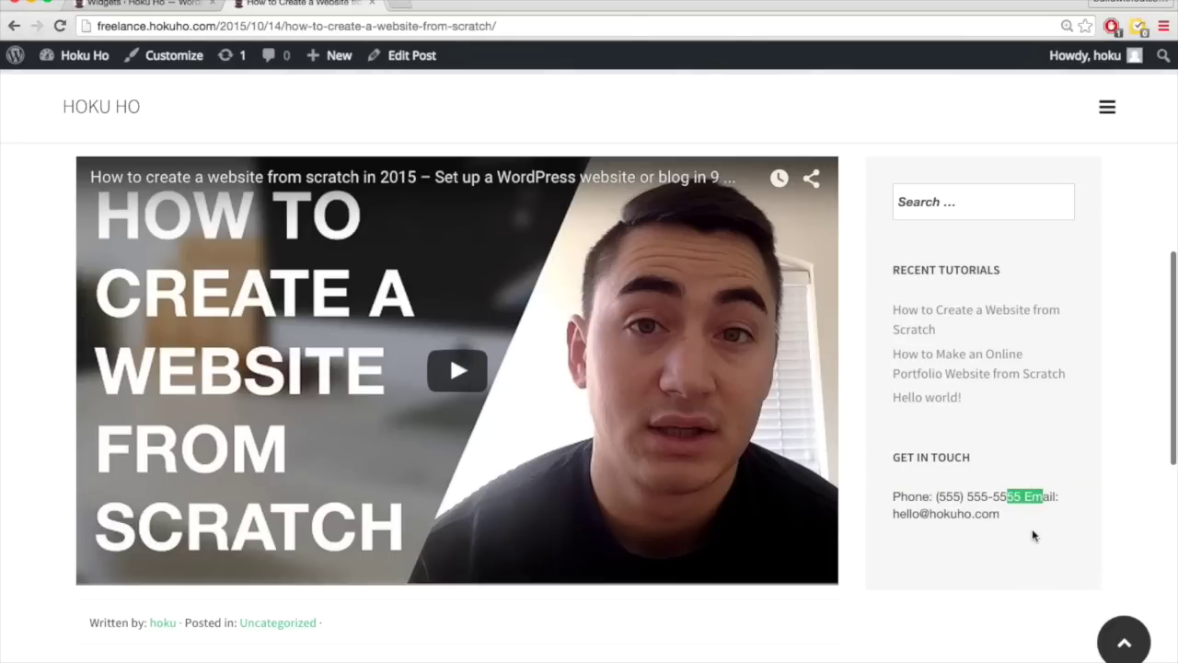
left_click(1030, 529)
triple_click(1053, 497)
left_click(1059, 520)
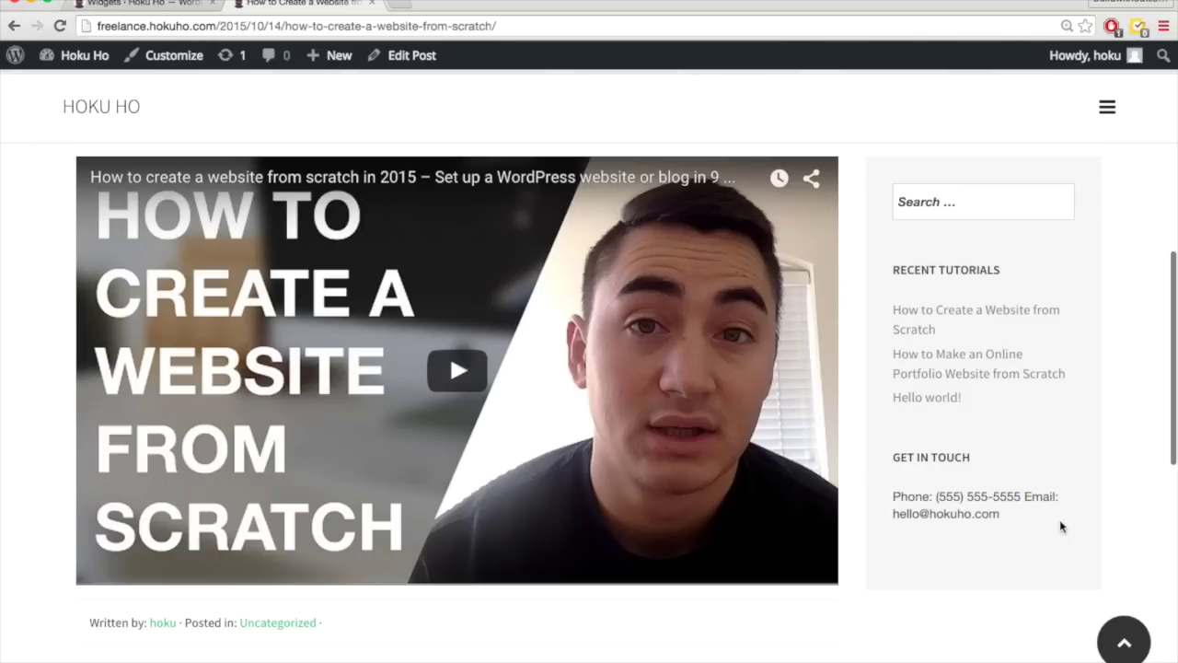
key("ctrl+shift+Tab")
scroll(839, 390, "up", 3)
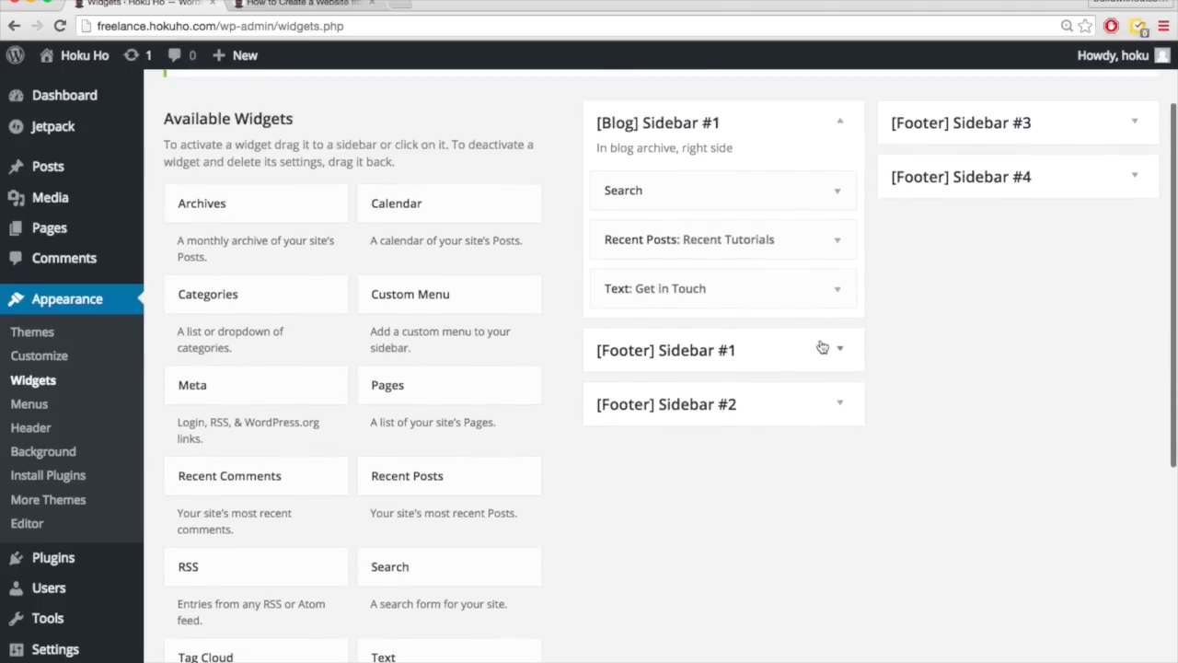
Enable 'Automatically add paragraphs' on Get in Touch, save, and reload the post to confirm separate lines.
left_click(826, 289)
scroll(705, 427, "down", 3)
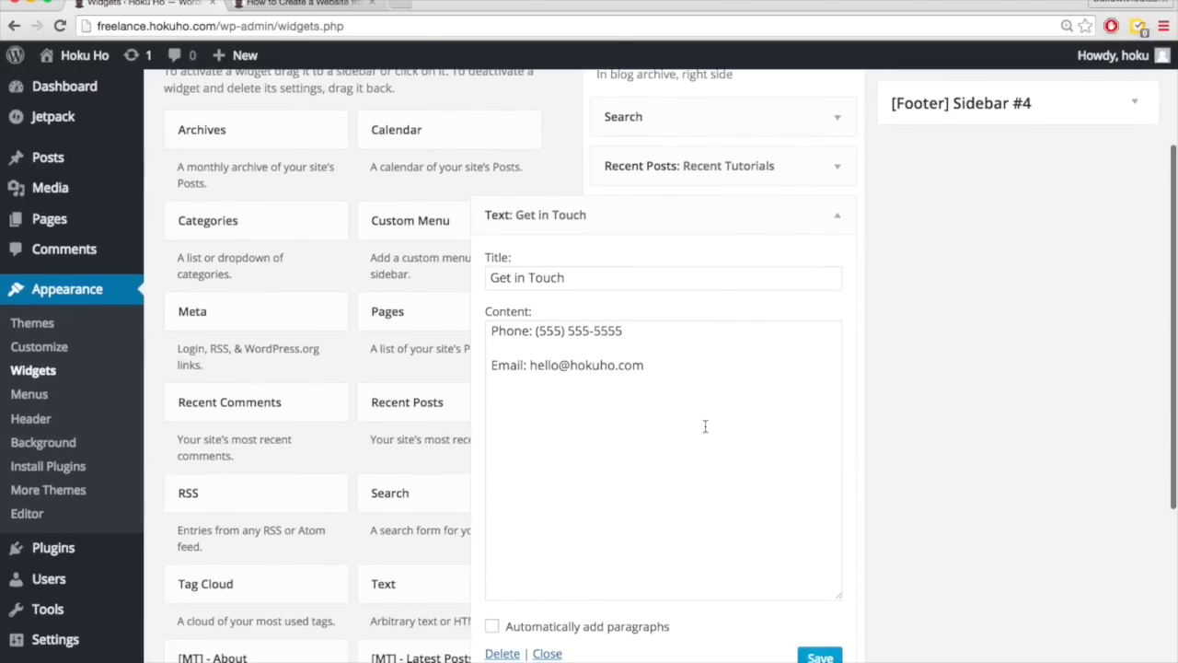
scroll(640, 466, "down", 1)
left_click(493, 566)
left_click(820, 597)
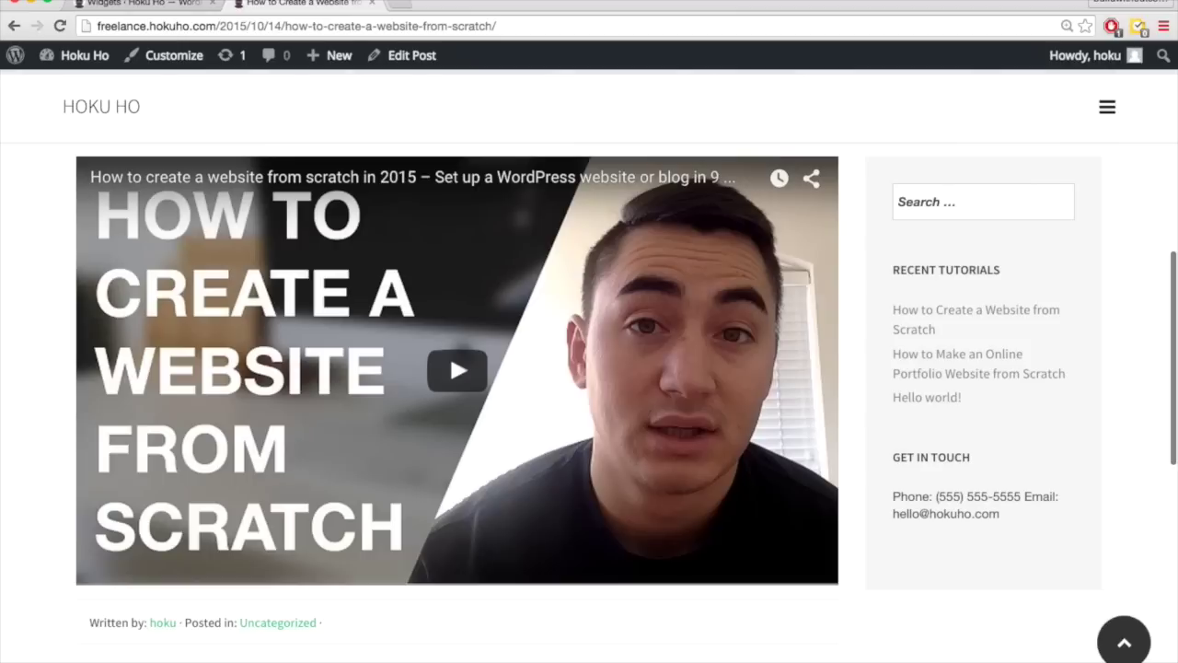
key("super+r")
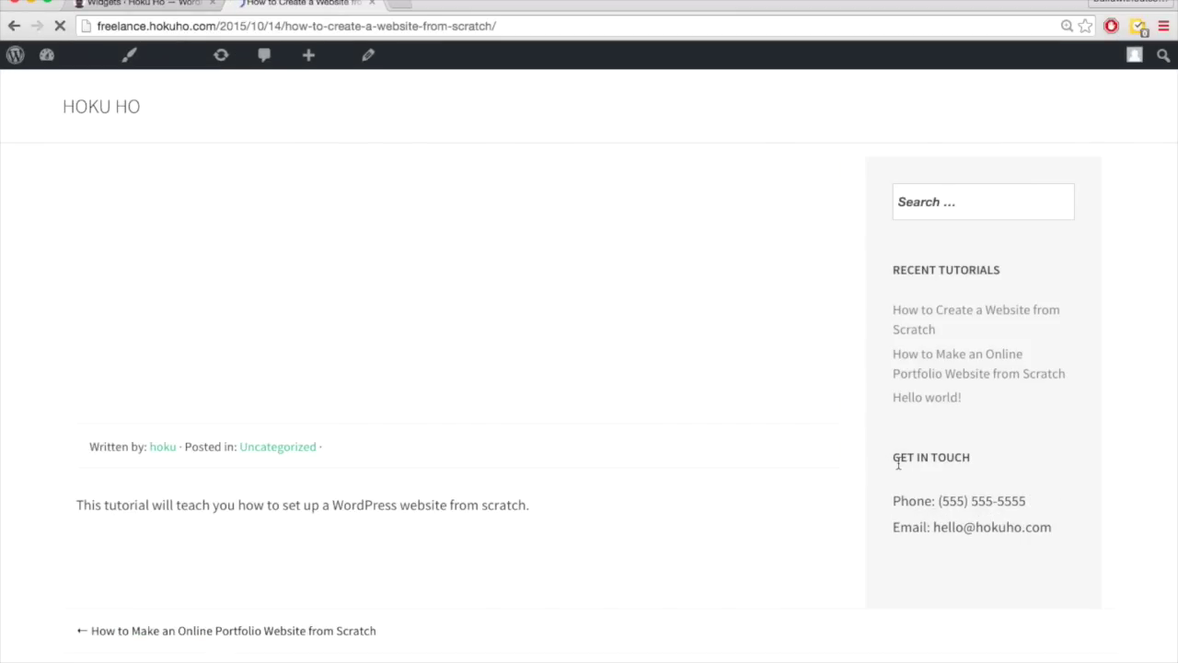
left_click_drag(896, 505, 1052, 509)
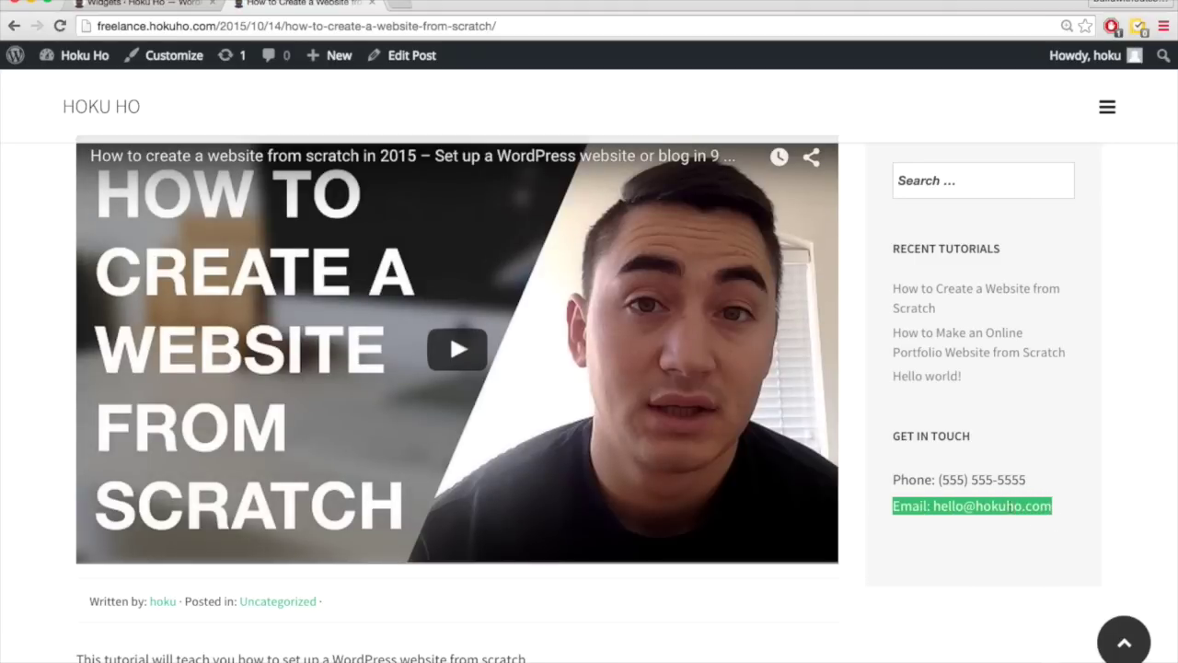
left_click(980, 502)
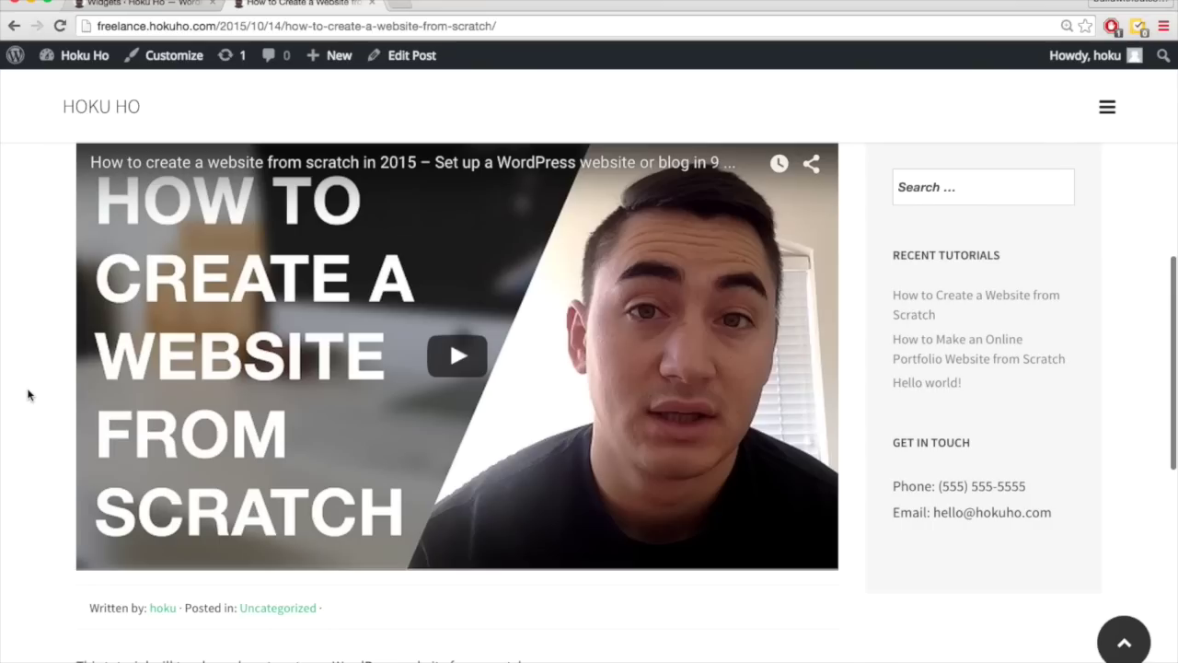
Review the footer's About, Quick Nav, Follow Us and Latest Posts columns on the live post.
scroll(27, 394, "down", 8)
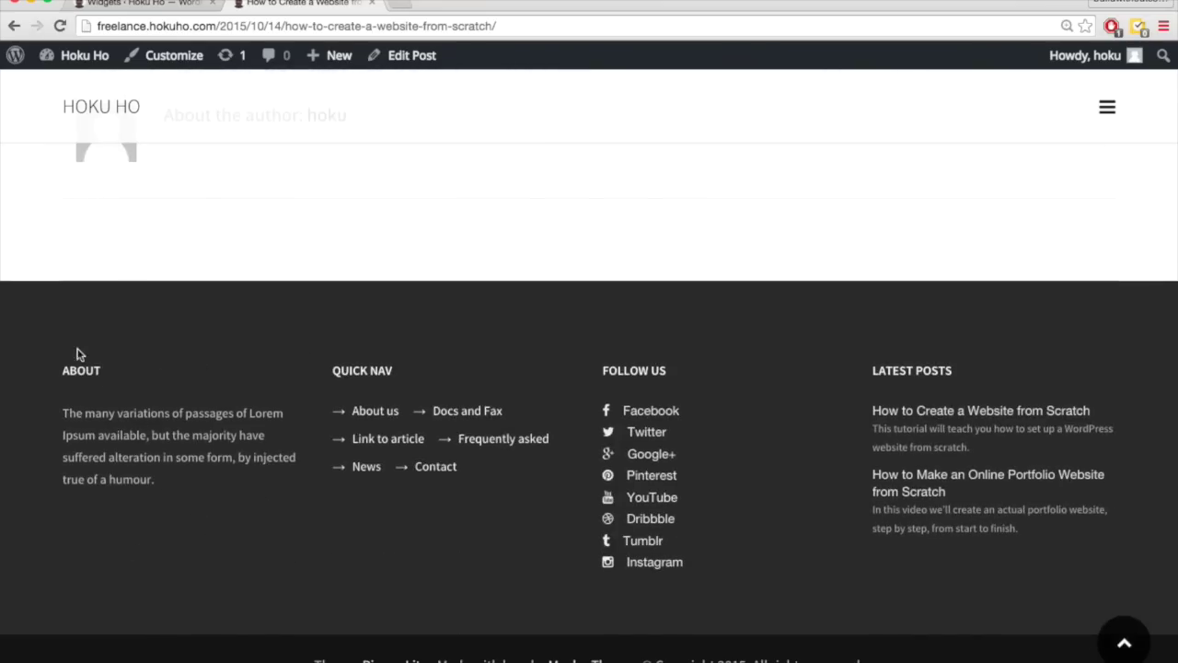
left_click_drag(61, 342, 221, 486)
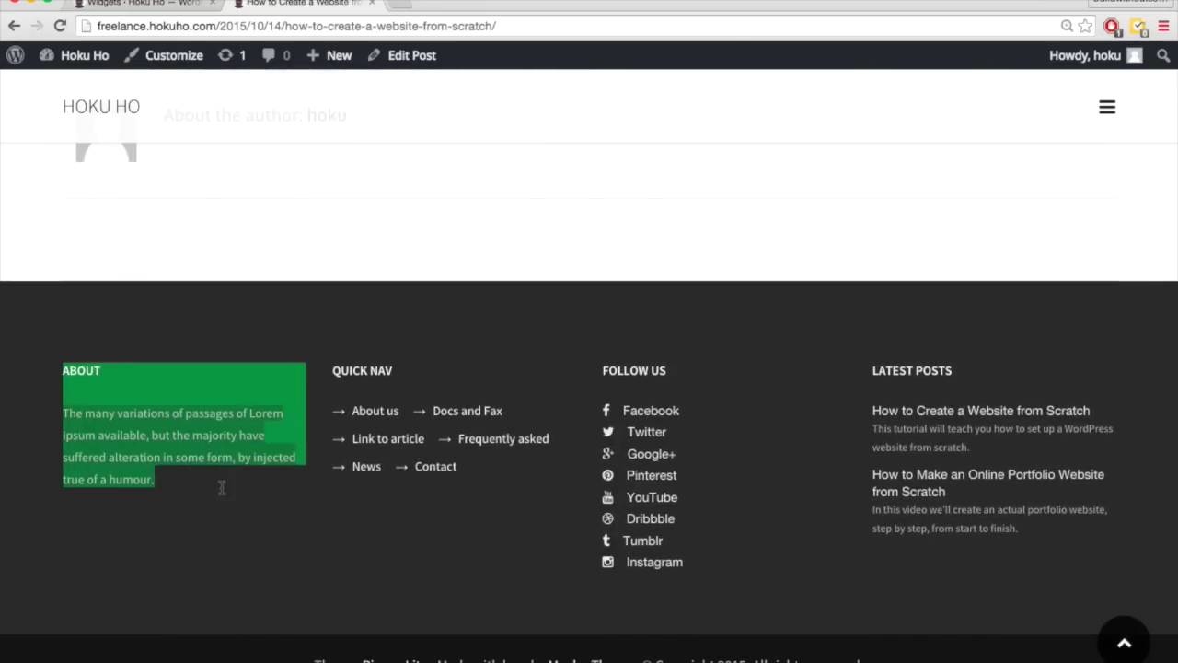
left_click(539, 519)
left_click_drag(525, 526, 434, 433)
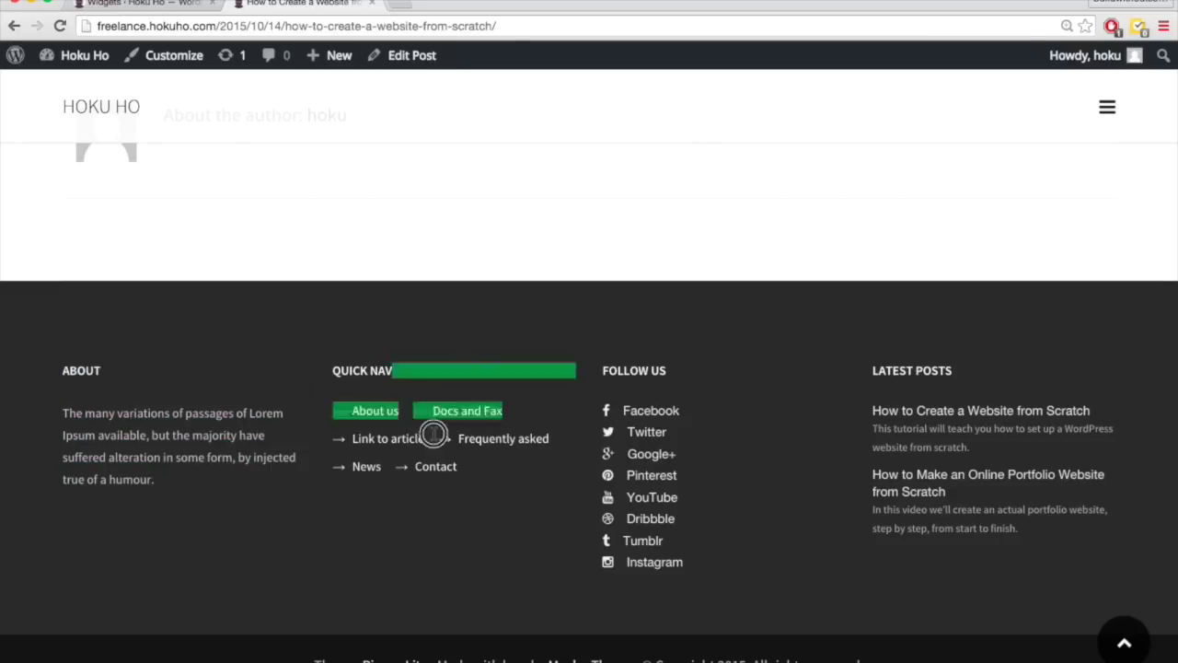
left_click(490, 484)
left_click_drag(619, 368, 689, 515)
left_click(752, 528)
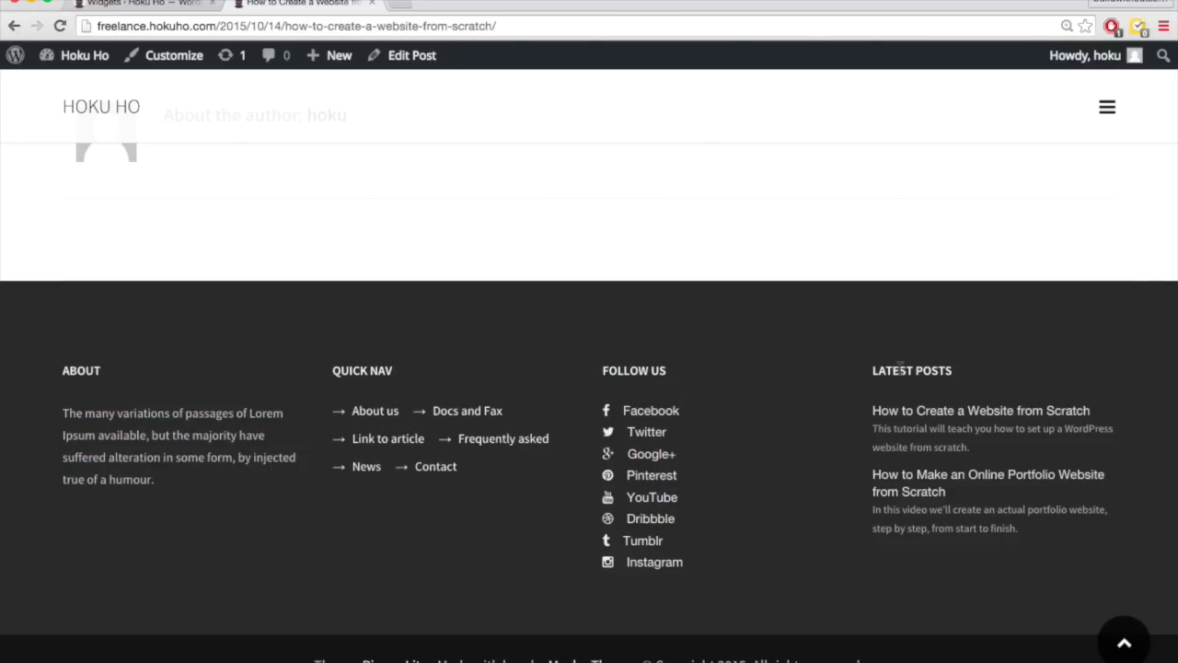
left_click_drag(884, 363, 934, 437)
left_click(917, 320)
Return to the Widgets screen and collapse the Get in Touch widget.
scroll(774, 316, "up", 10)
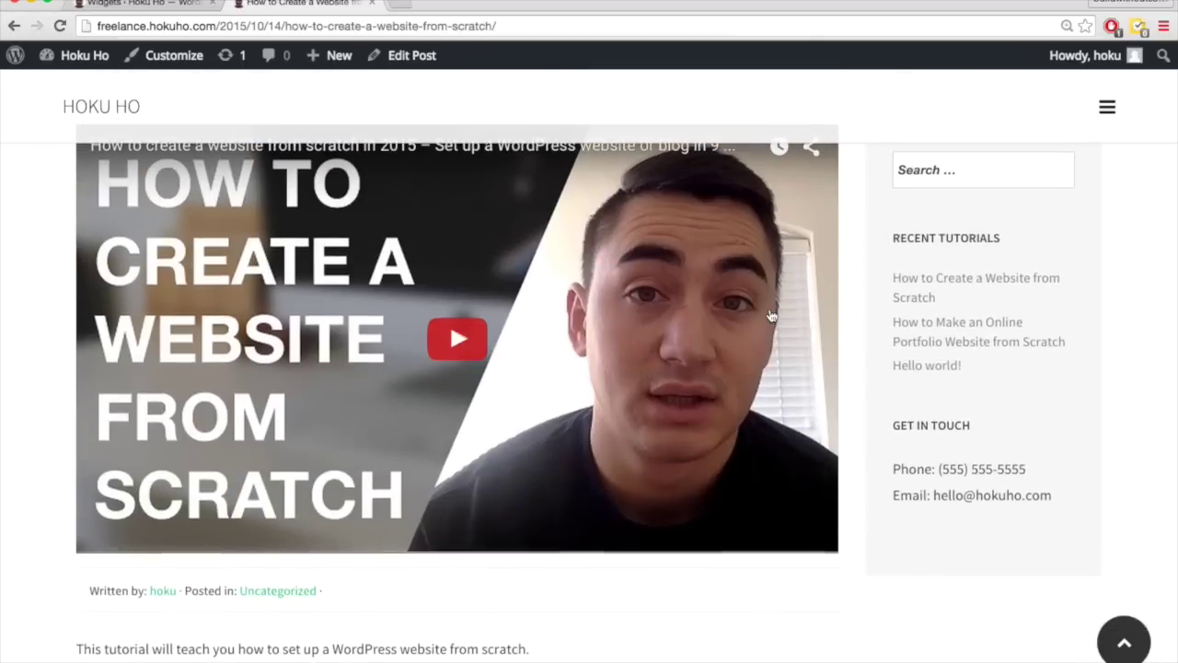
scroll(1034, 292, "up", 1)
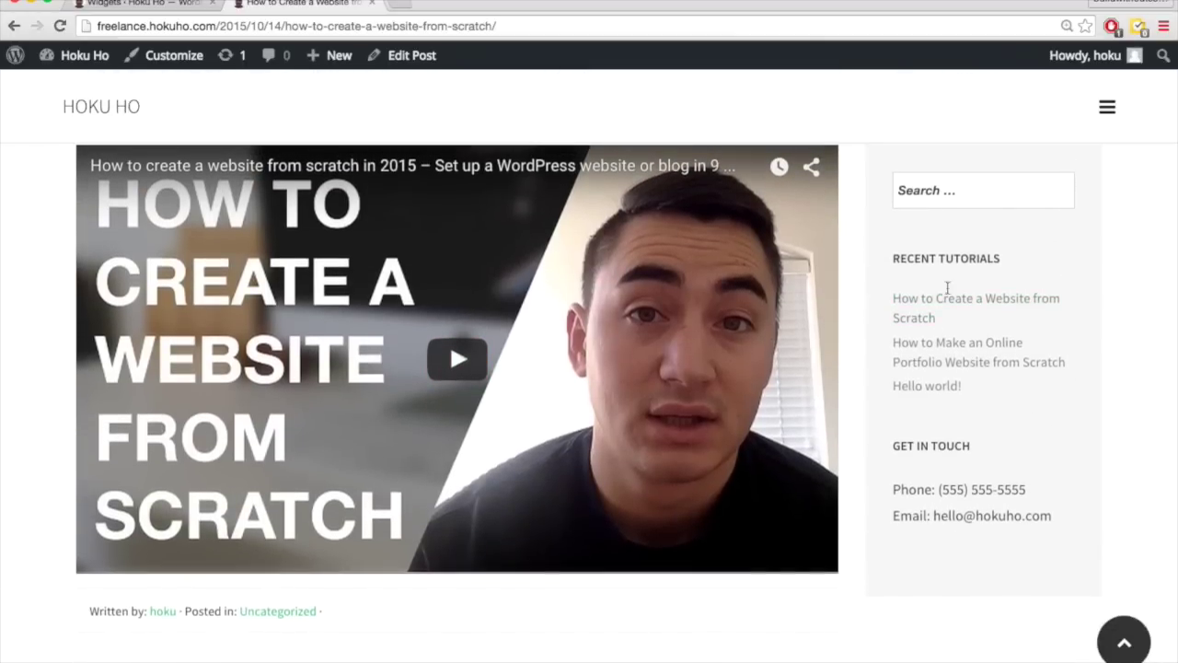
scroll(910, 419, "down", 12)
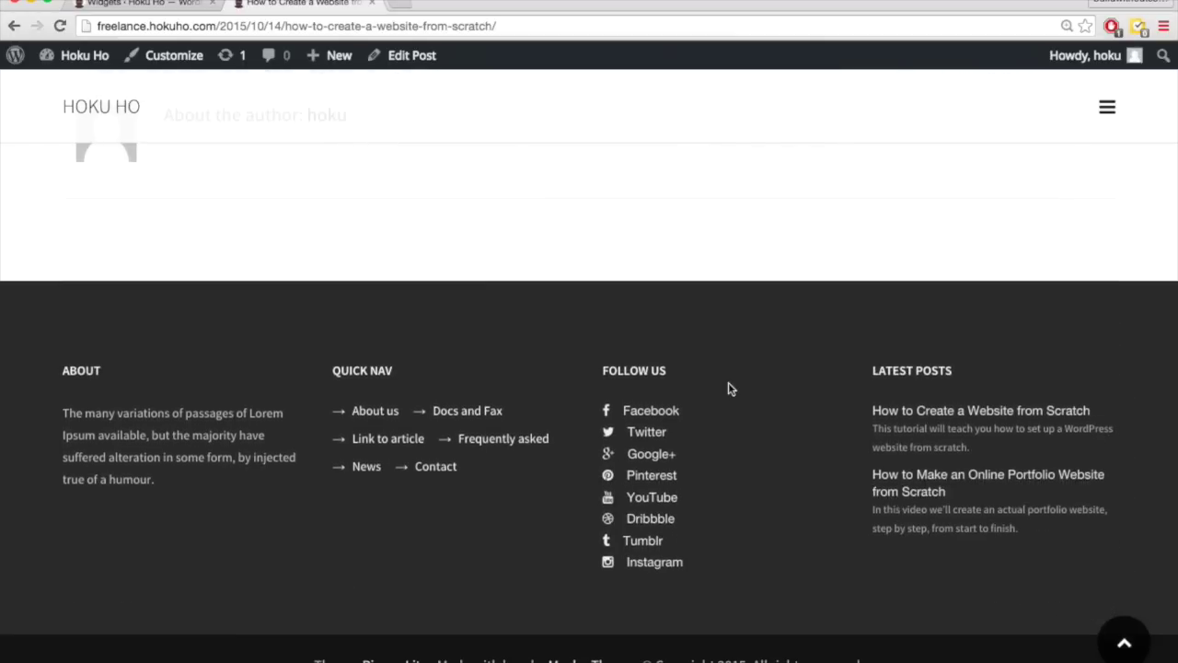
key("ctrl+shift+Tab")
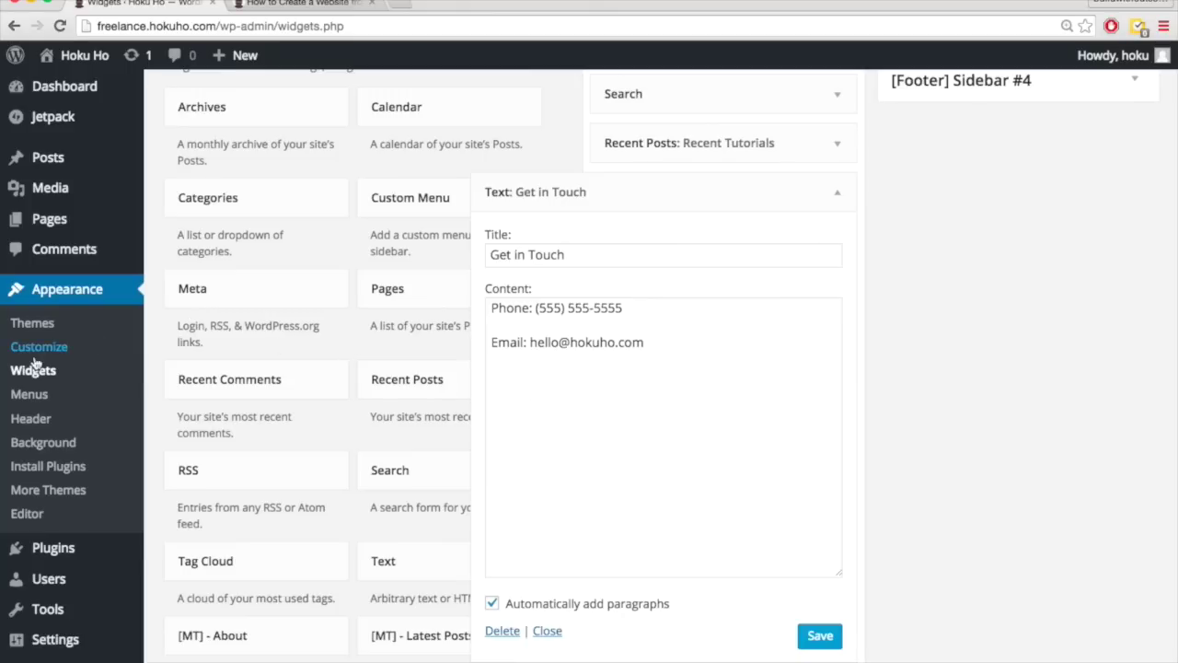
left_click(838, 196)
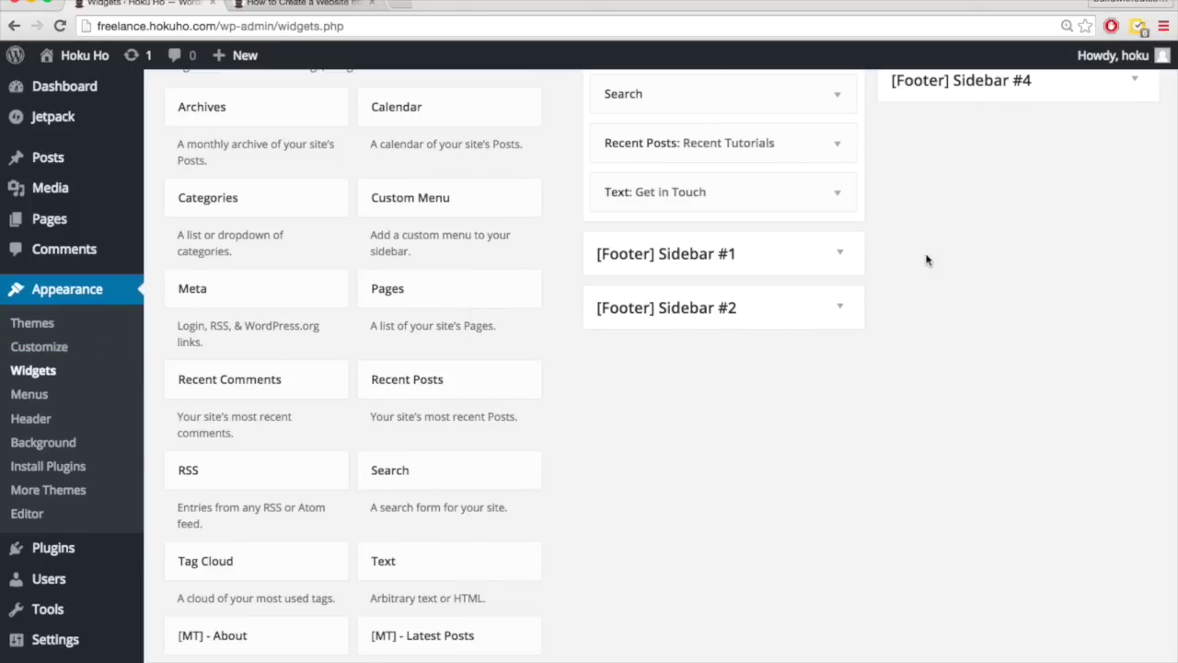
Add a blank Text widget to [Footer] Sidebar #1.
left_click(831, 254)
scroll(892, 293, "down", 1)
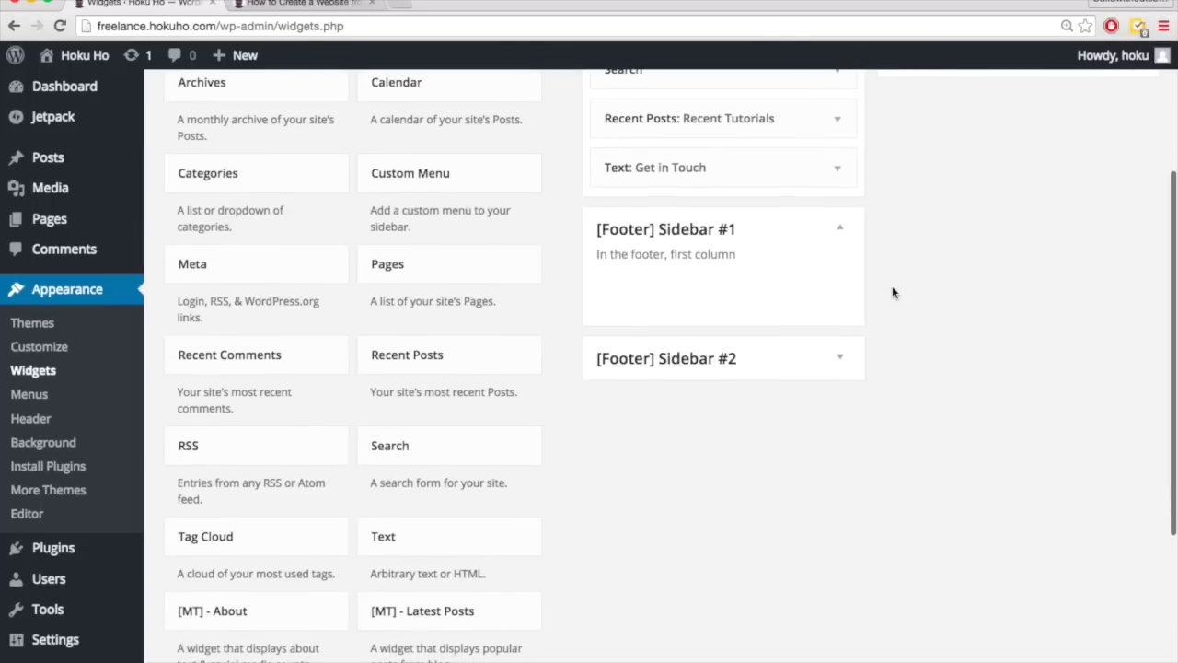
left_click_drag(480, 521, 645, 267)
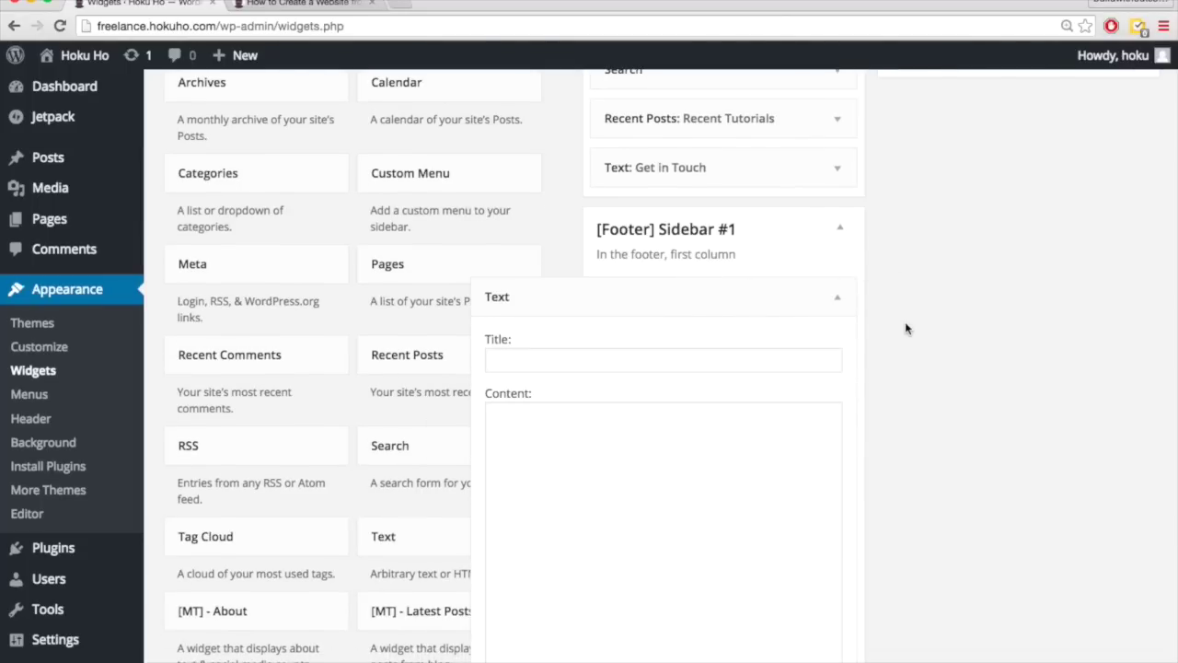
scroll(905, 328, "down", 2)
left_click(646, 360)
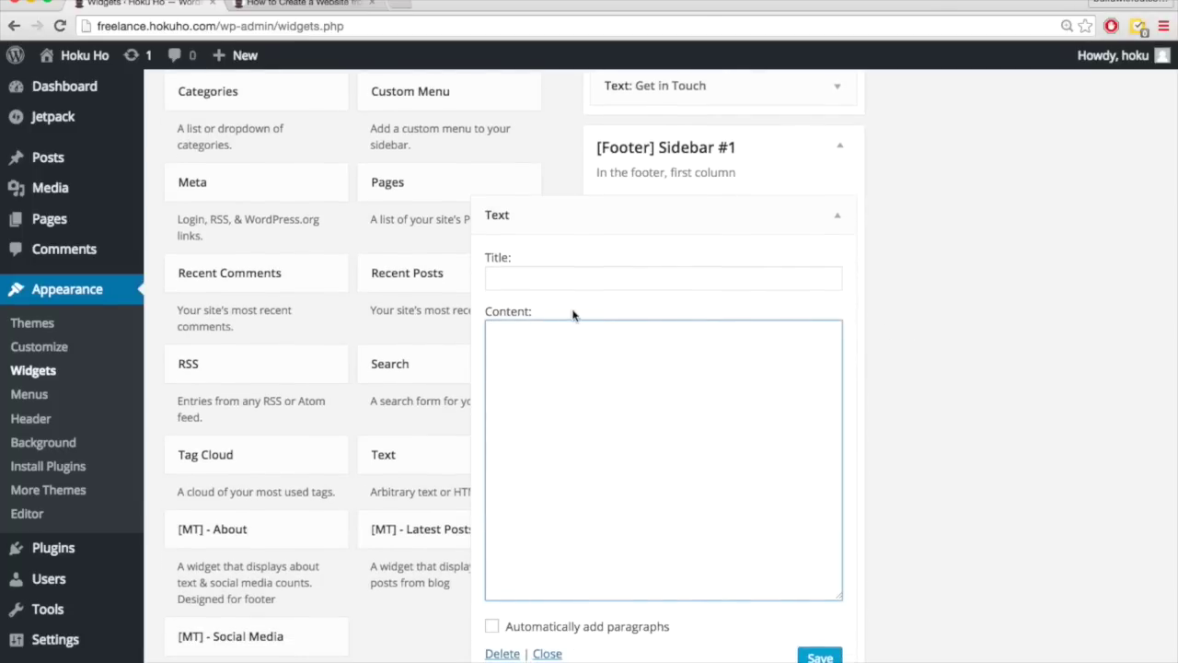
Open the How to Create a Website from Scratch post in the editor, then return to Widgets.
key("ctrl+Tab")
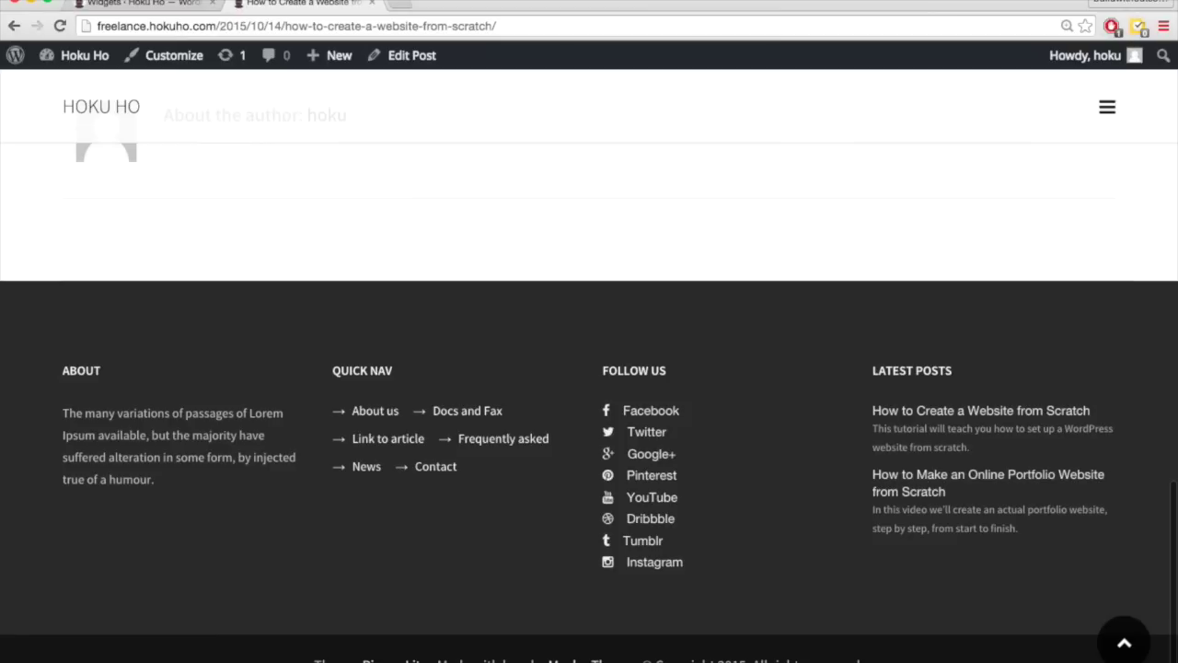
left_click(396, 58)
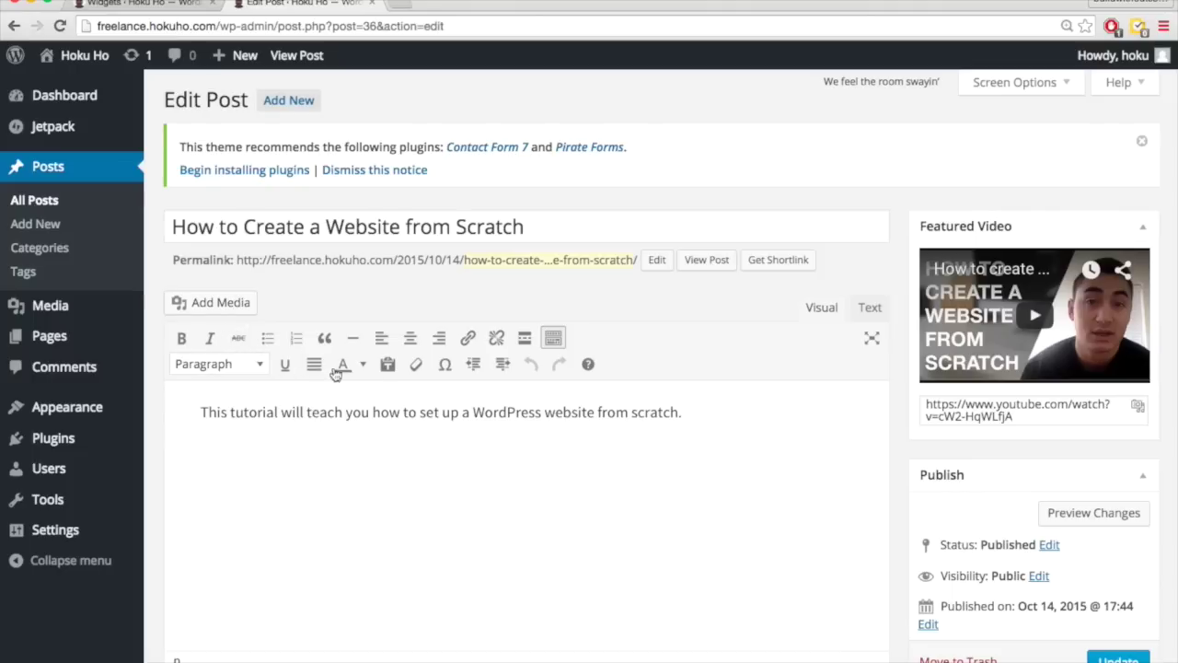
key("ctrl+shift+Tab")
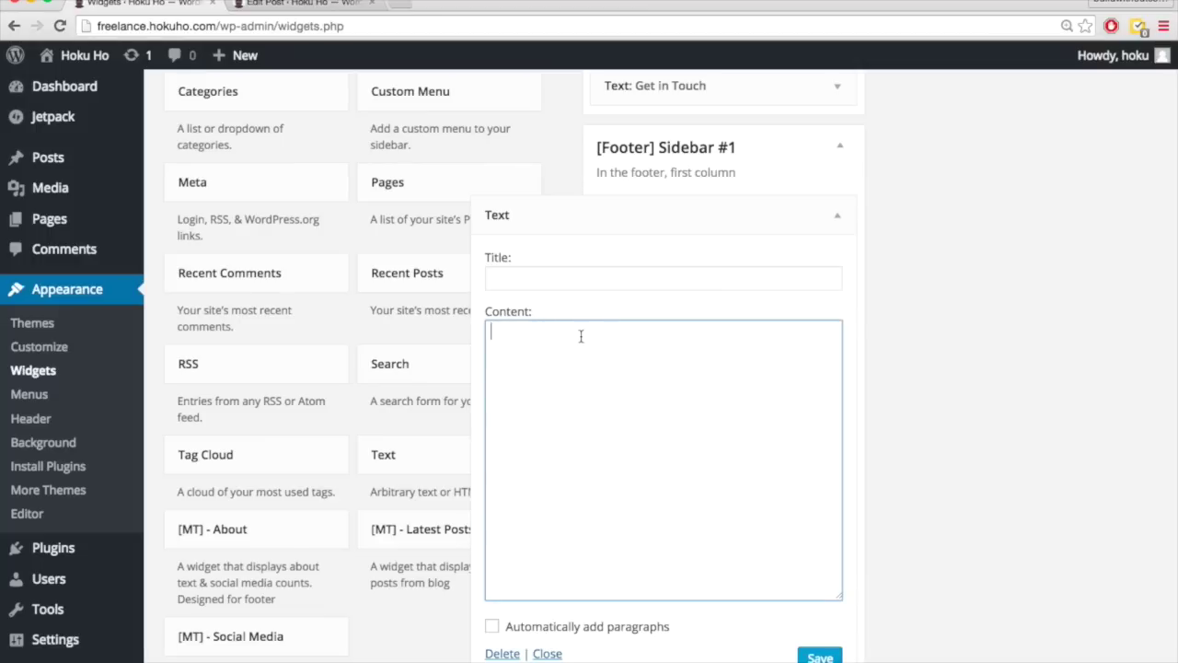
Search the plugin directory for 'WP Editor Widget'.
mouse_move(79, 557)
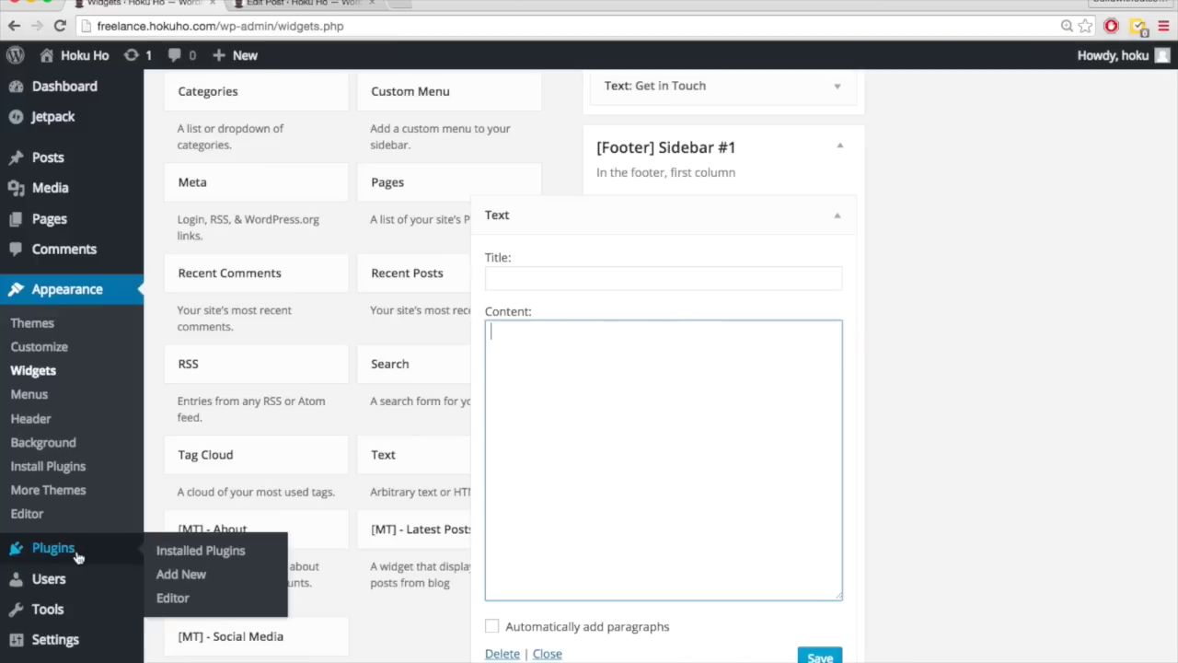
left_click(181, 580)
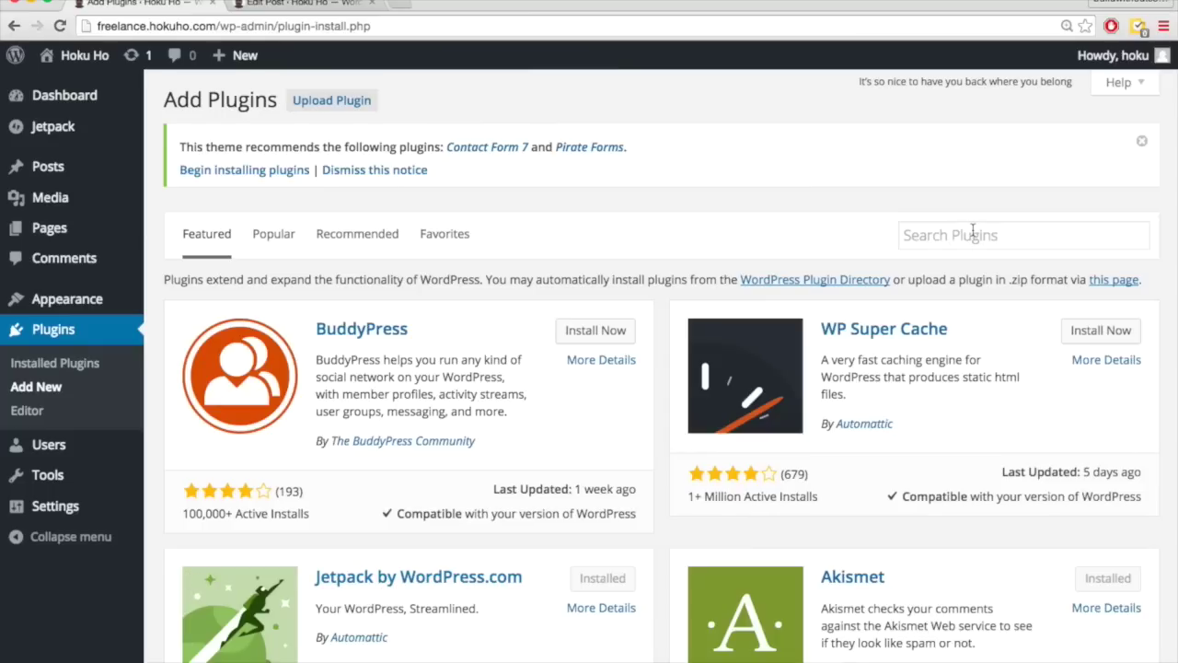
left_click(973, 231)
type("WP Editor Widget")
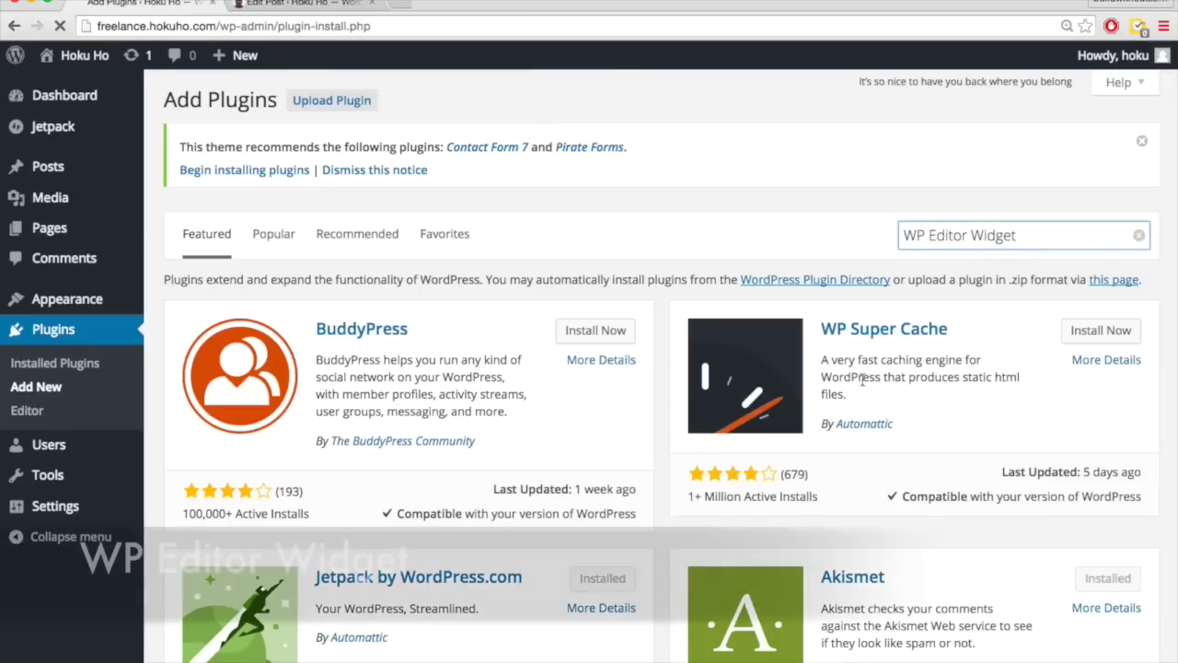
key("Return")
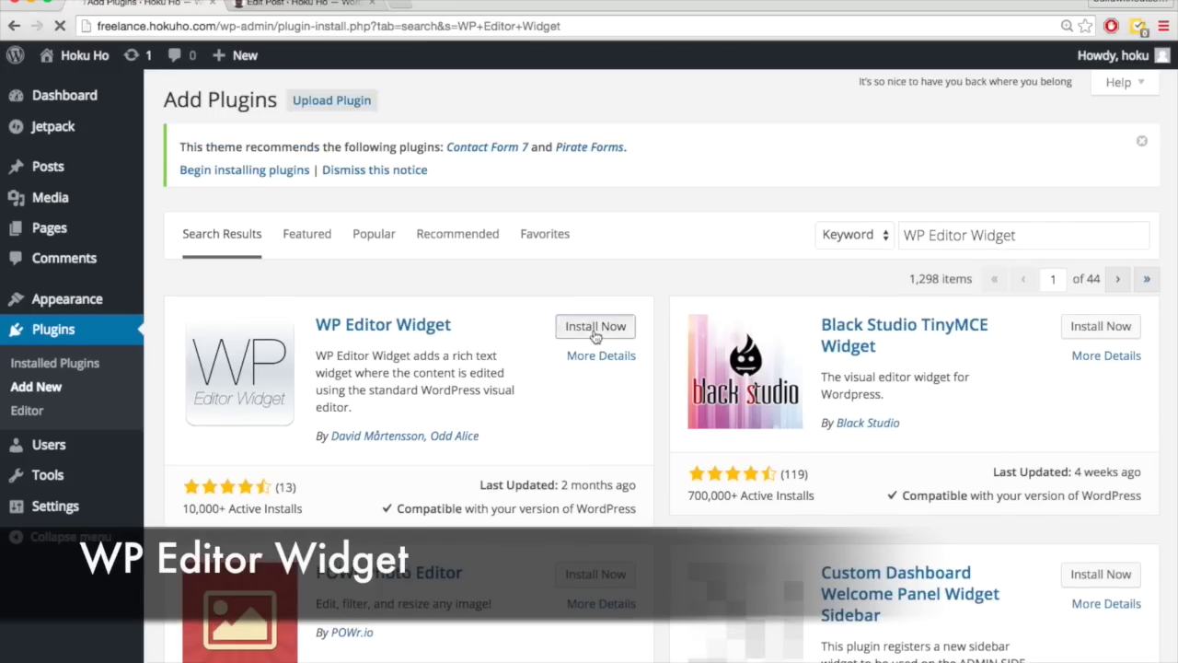
Install and activate WP Editor Widget 0.5.5, then go back to Appearance > Widgets.
left_click(596, 320)
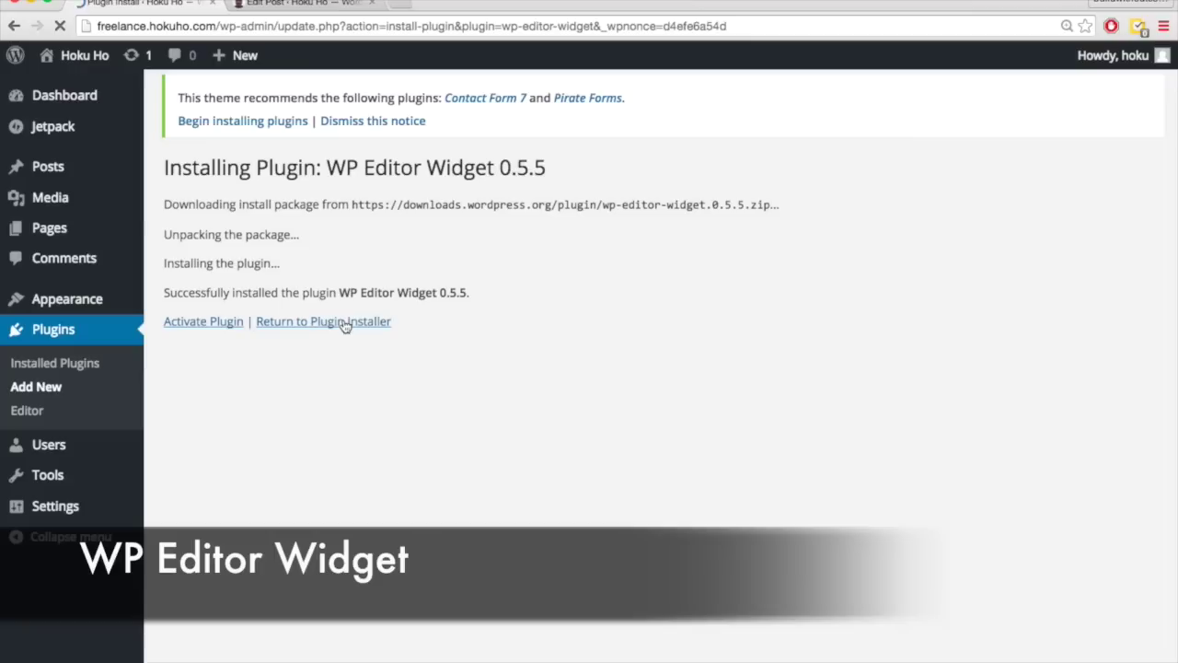
left_click(212, 327)
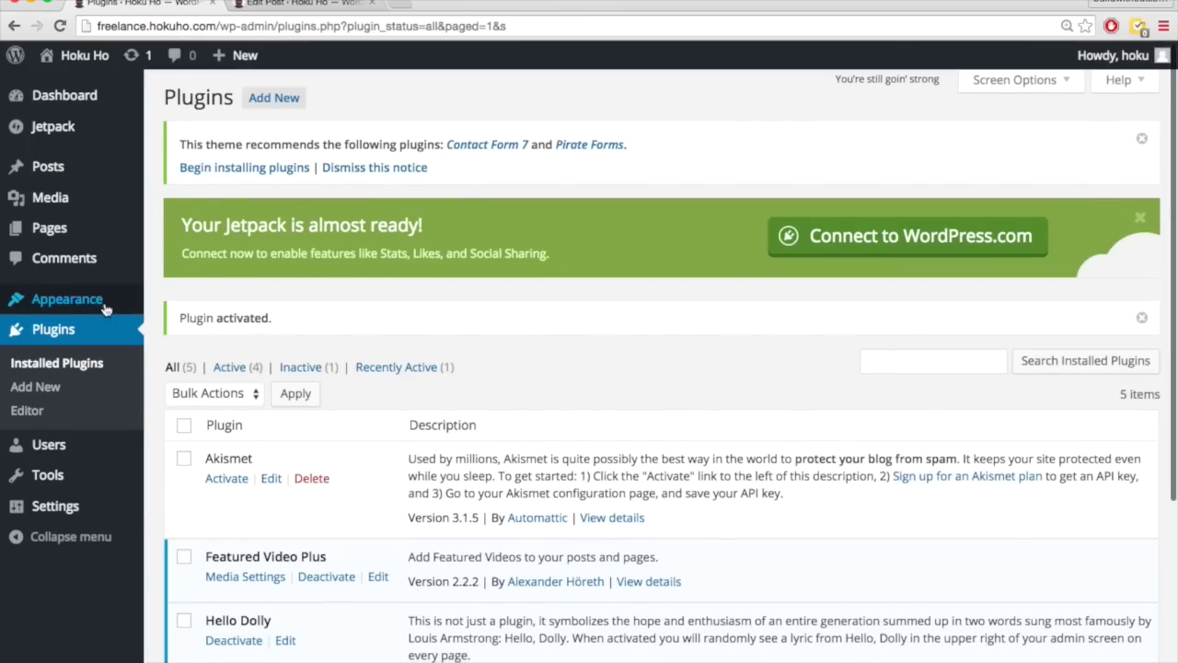
mouse_move(105, 307)
left_click(178, 354)
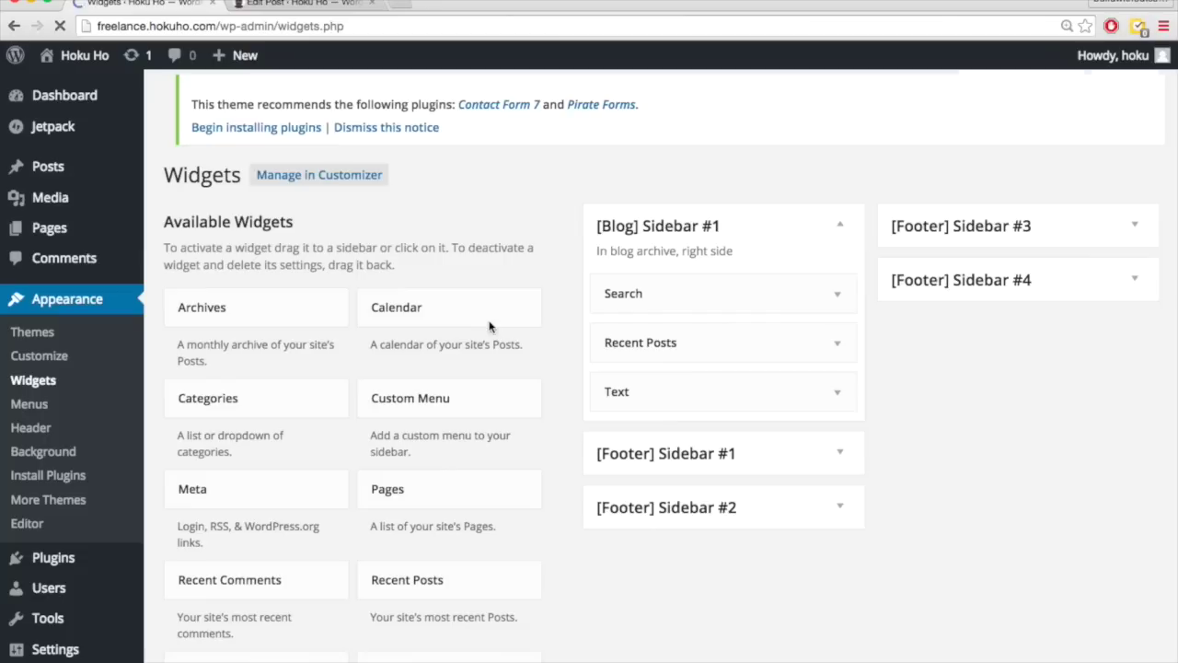
Drag a Rich text widget into [Footer] Sidebar #1 below the Text widget.
scroll(657, 426, "down", 5)
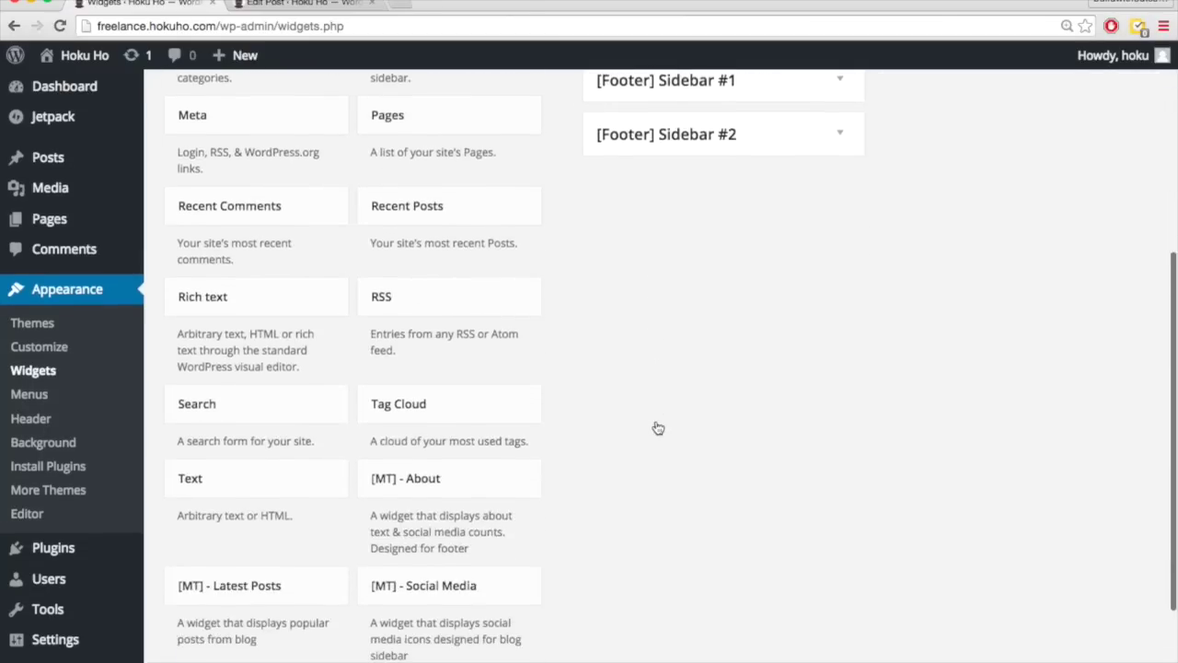
scroll(621, 374, "down", 5)
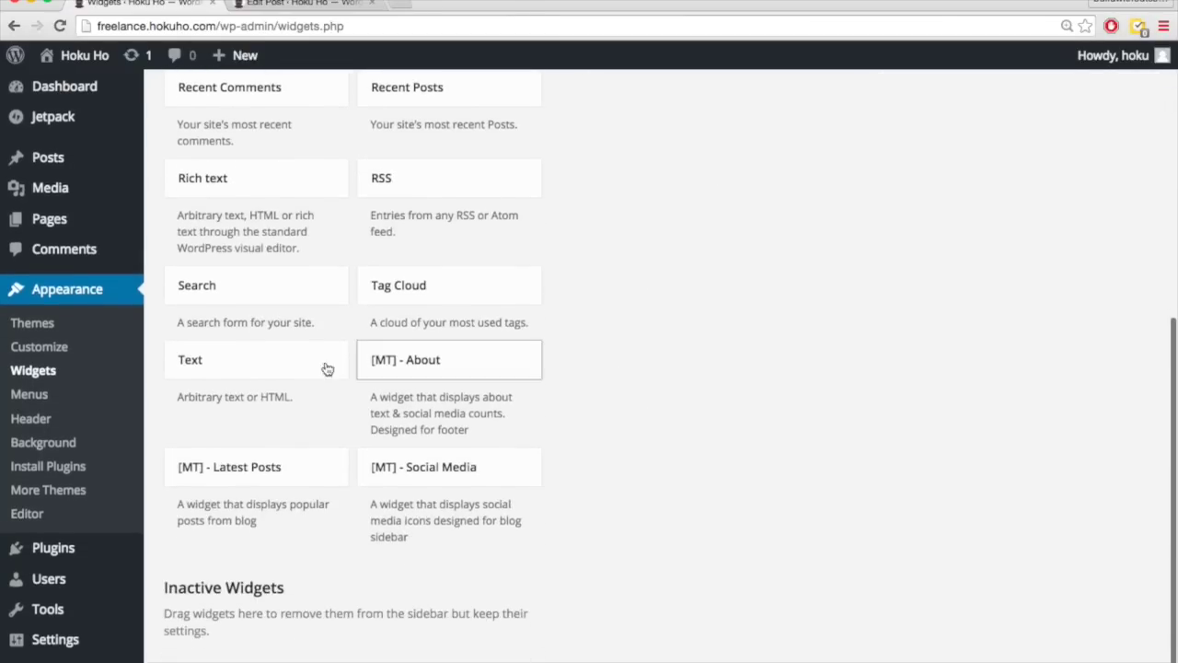
mouse_move(237, 368)
left_mouse_down()
mouse_move(240, 381)
mouse_move(250, 374)
left_mouse_up()
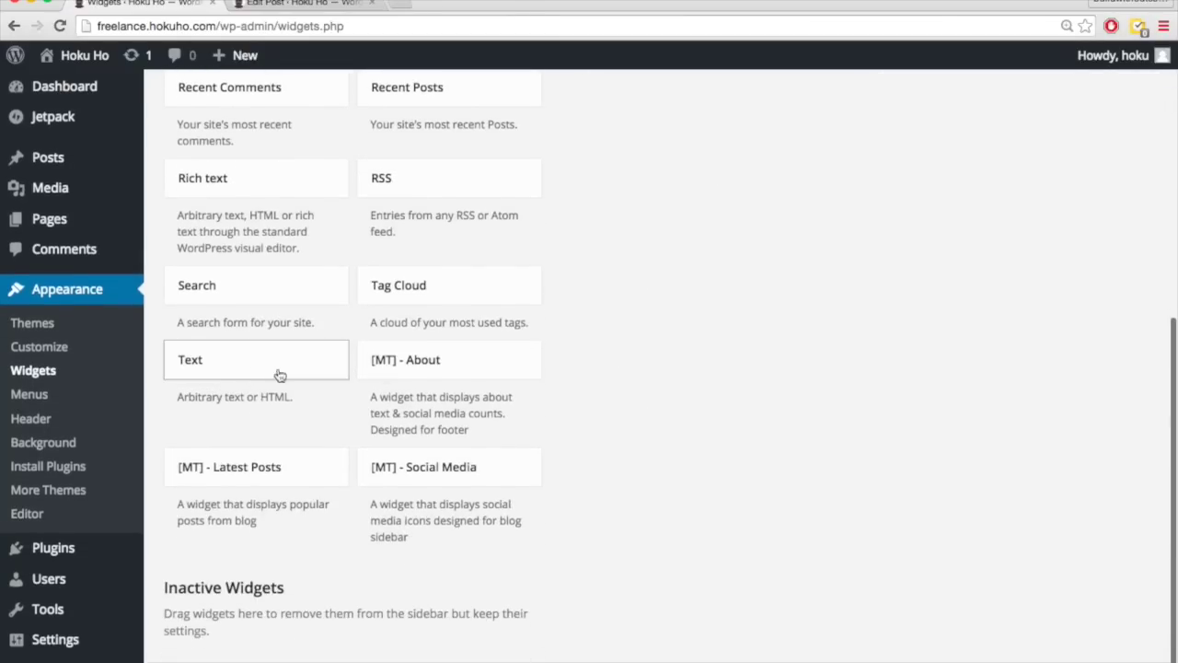
scroll(566, 332, "up", 3)
scroll(566, 332, "up", 3)
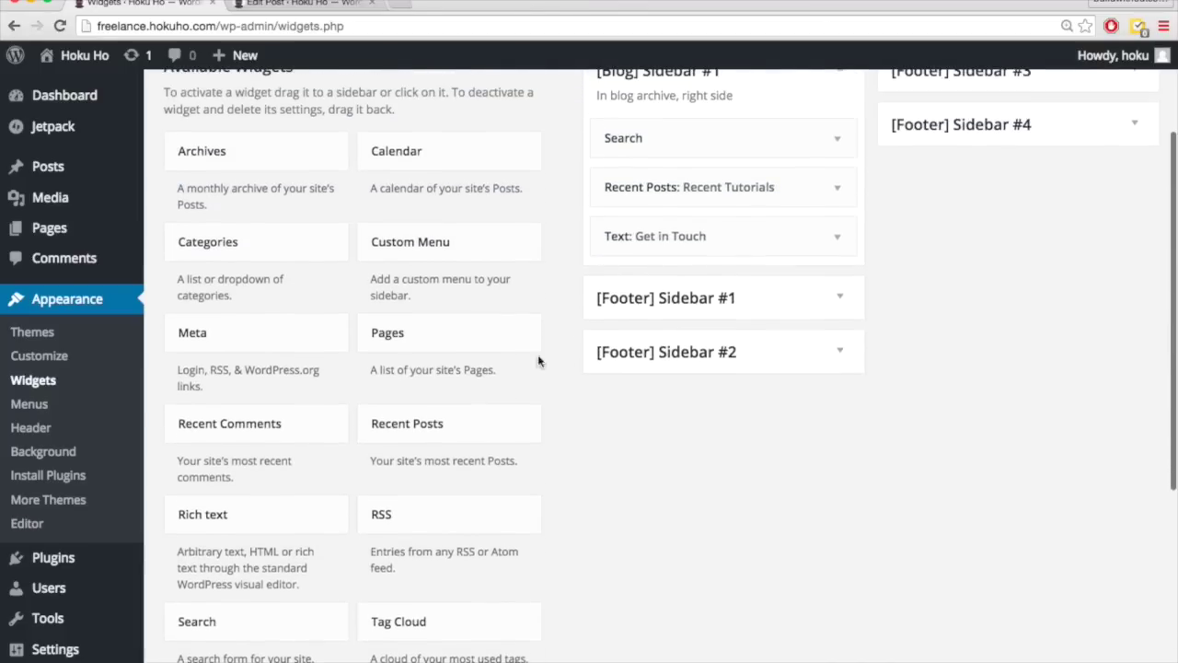
left_click_drag(287, 517, 776, 392)
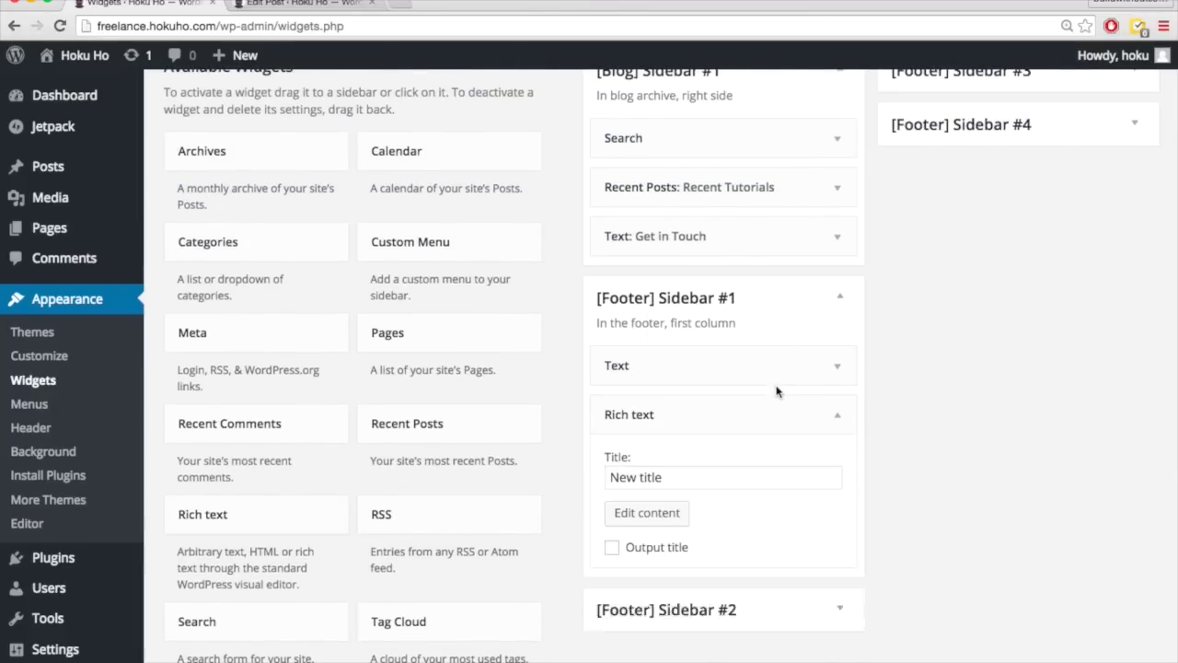
Collapse the Text widget, open the Rich text content editor, and enlarge its editing area.
left_click(837, 366)
left_click(604, 484)
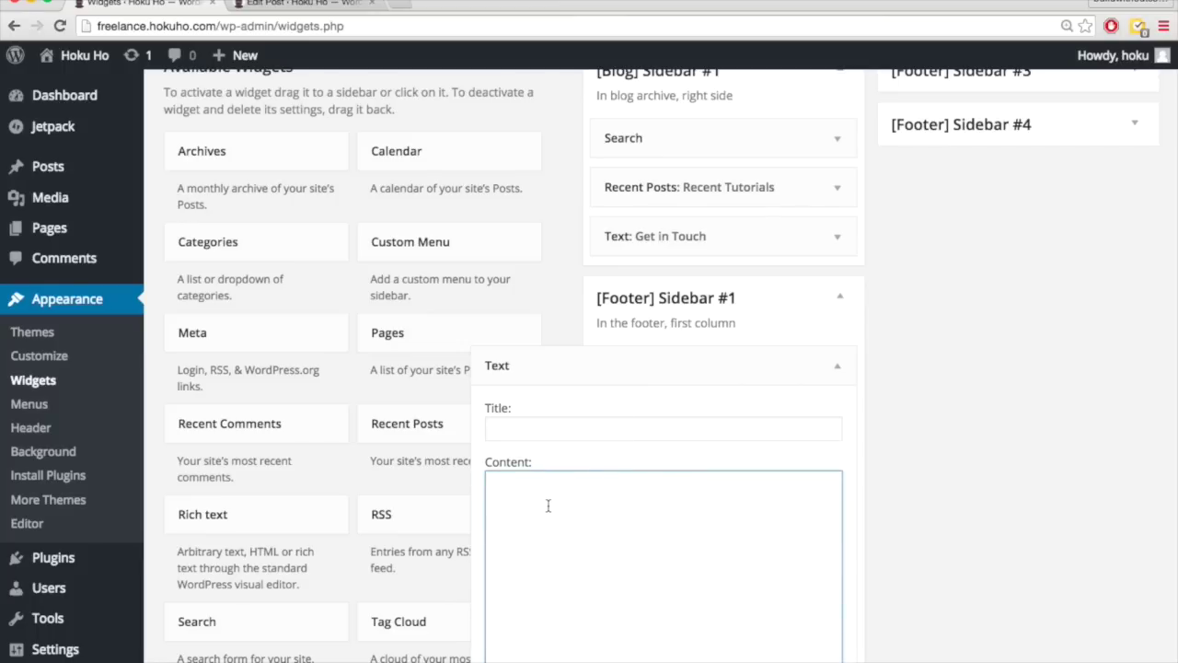
left_click(839, 368)
scroll(824, 376, "down", 1)
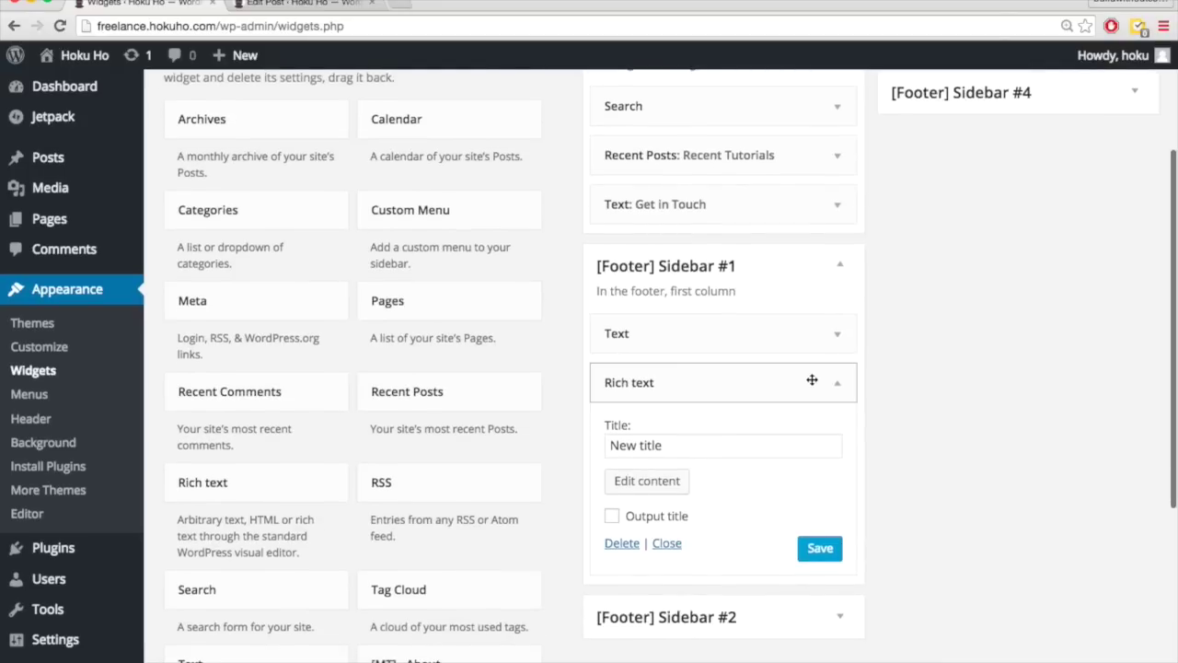
scroll(841, 440, "down", 1)
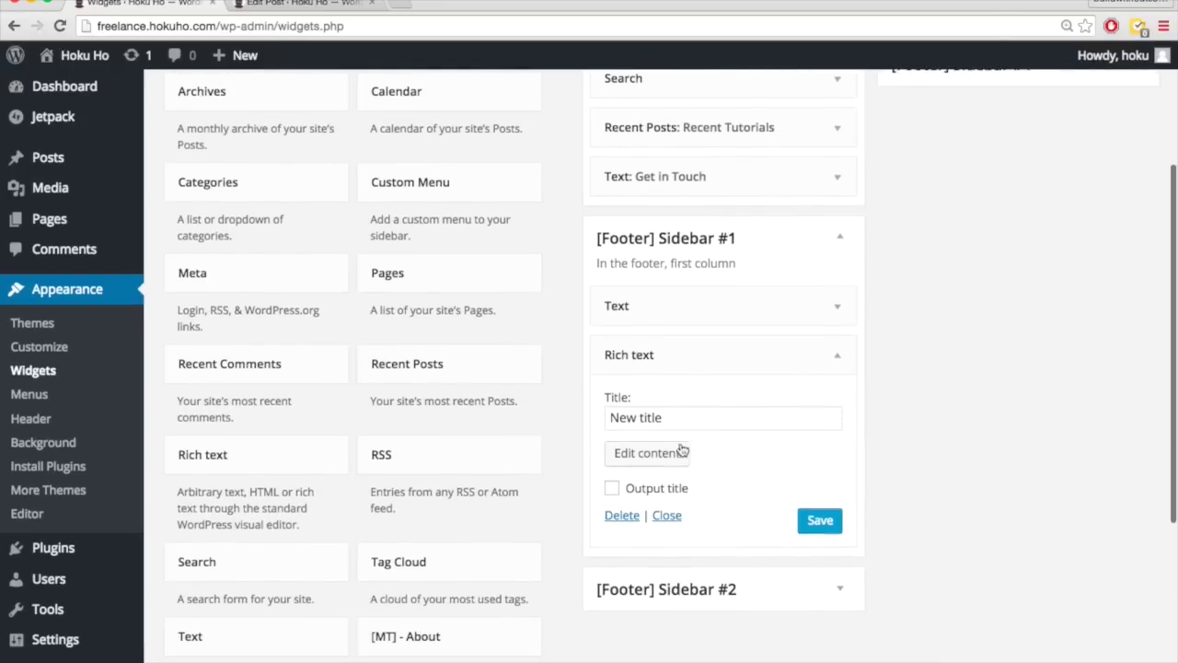
left_click(668, 454)
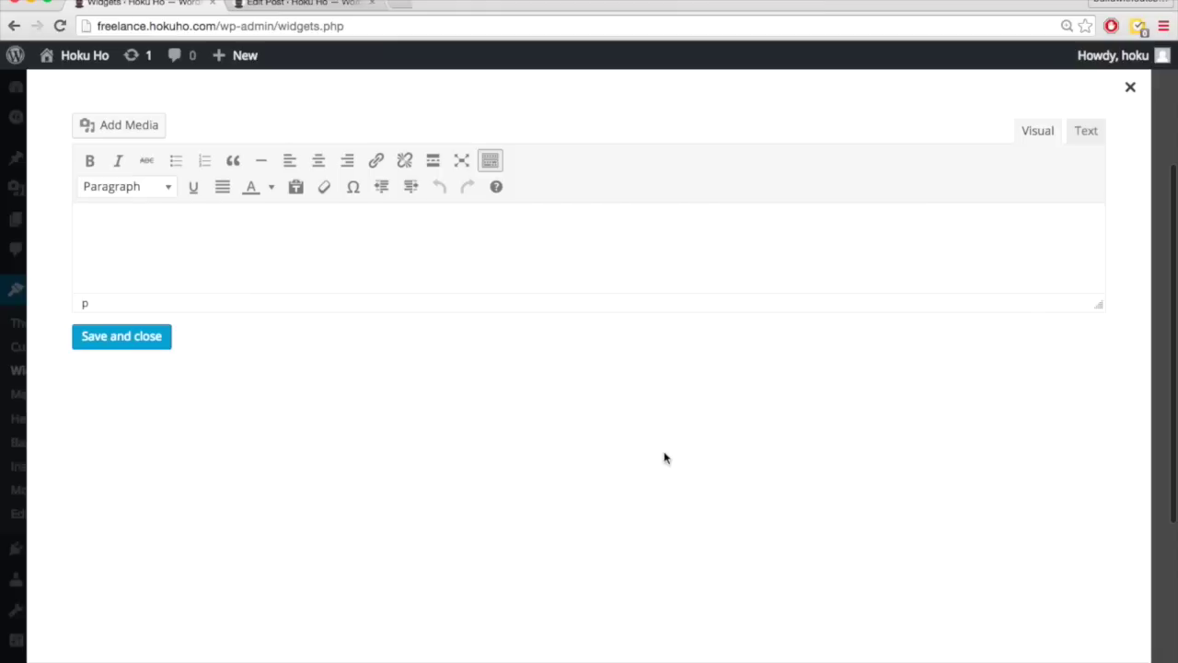
left_click_drag(1100, 309, 1099, 488)
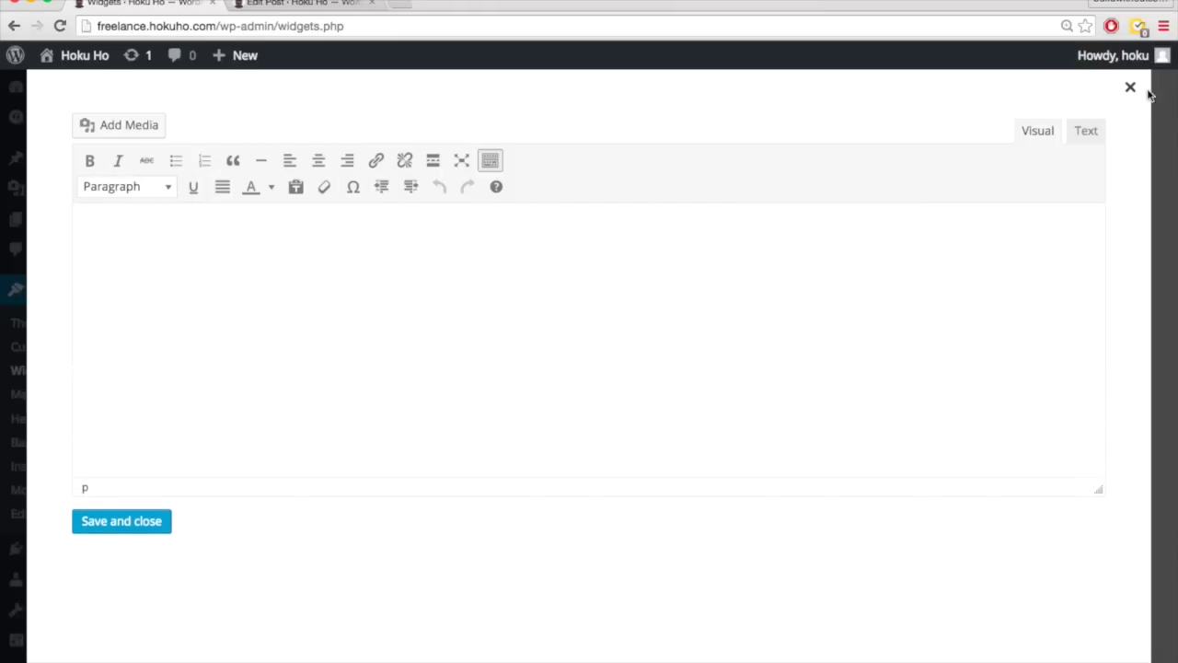
Remove the Text widget, then give the Rich text widget a 'Hi, I'm …' greeting title with Output title on.
left_click(1131, 88)
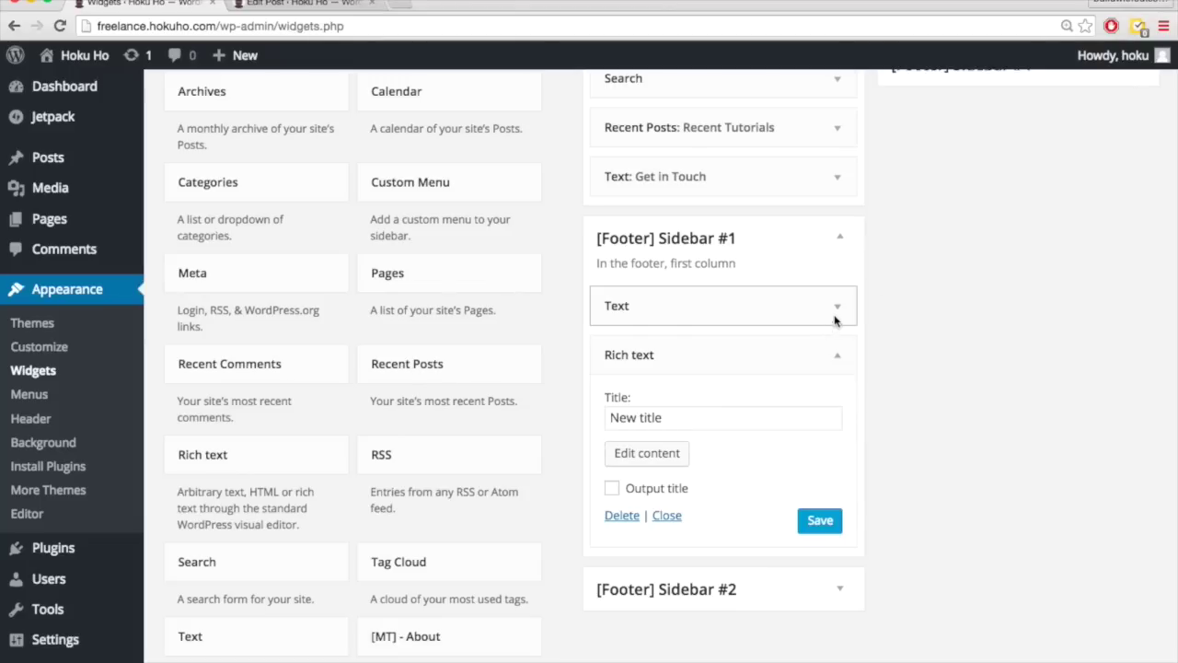
left_click_drag(742, 308, 359, 271)
triple_click(660, 370)
type("Hi, I'm Hoku")
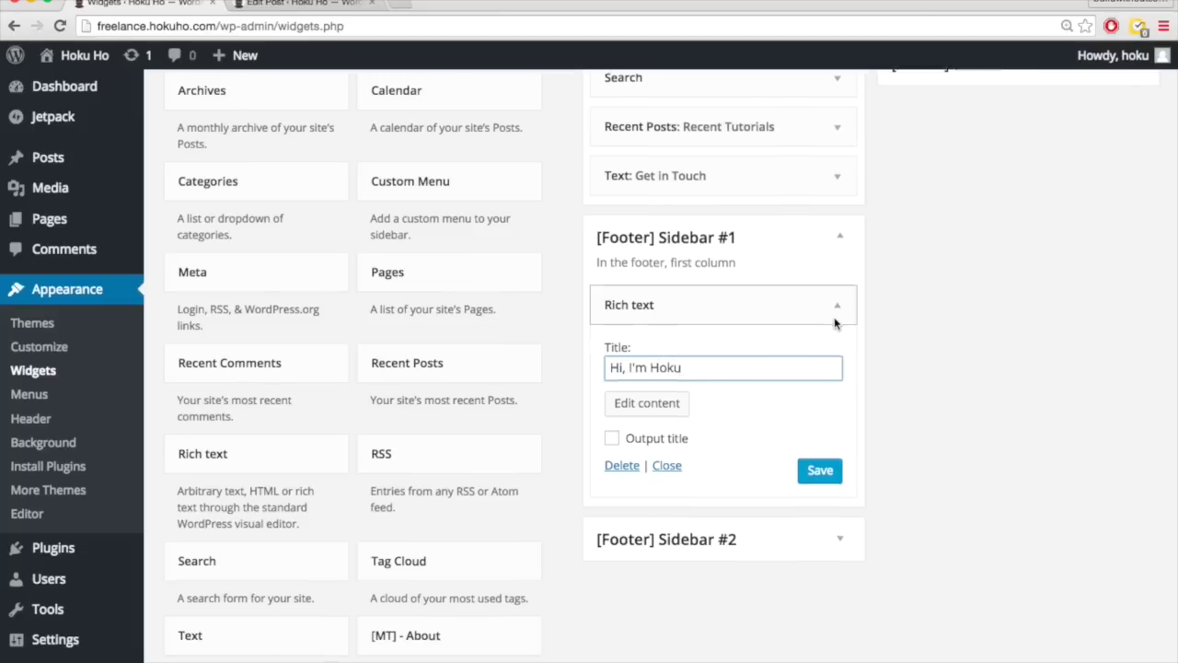
scroll(835, 323, "down", 1)
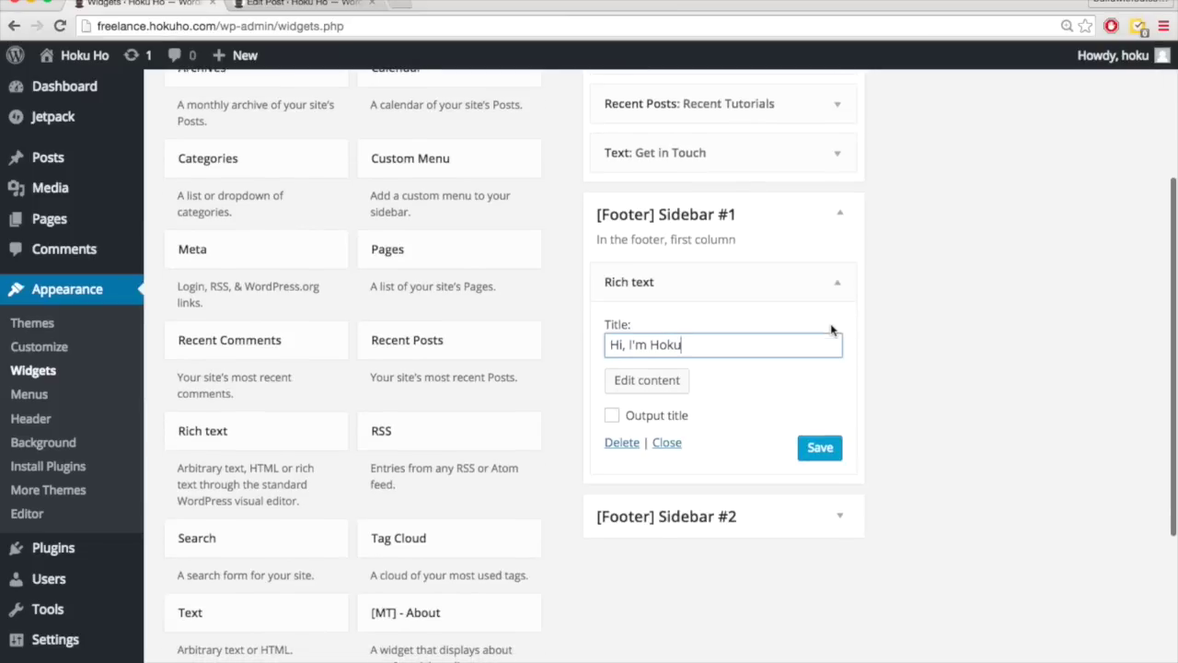
left_click(612, 416)
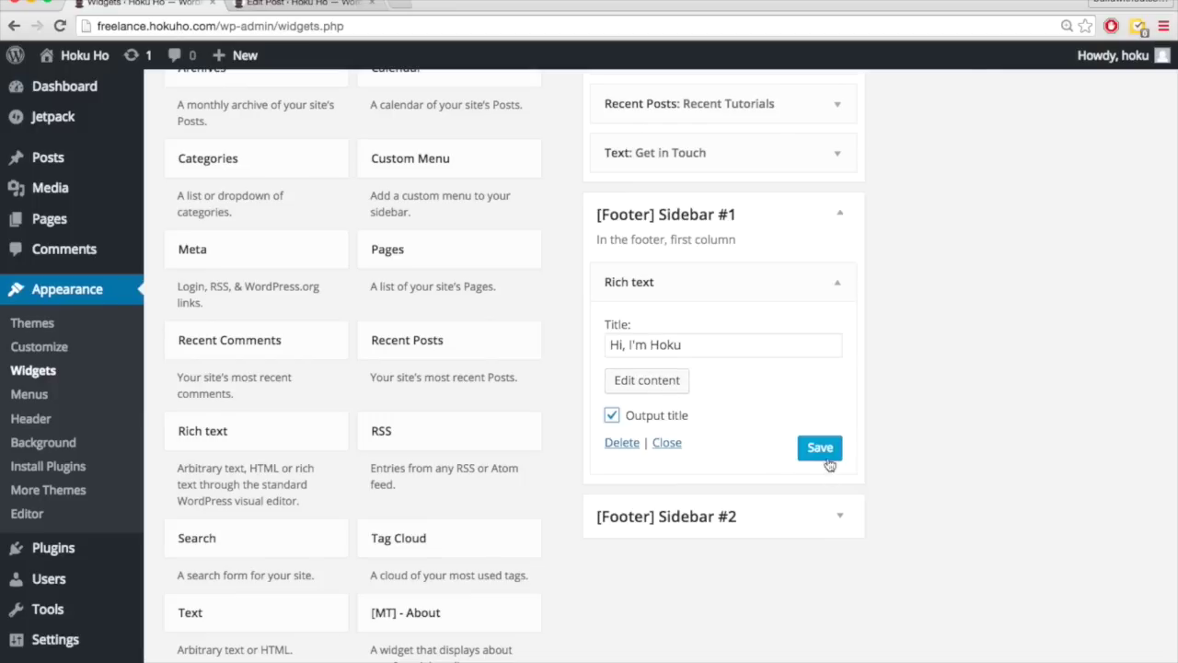
left_click(652, 381)
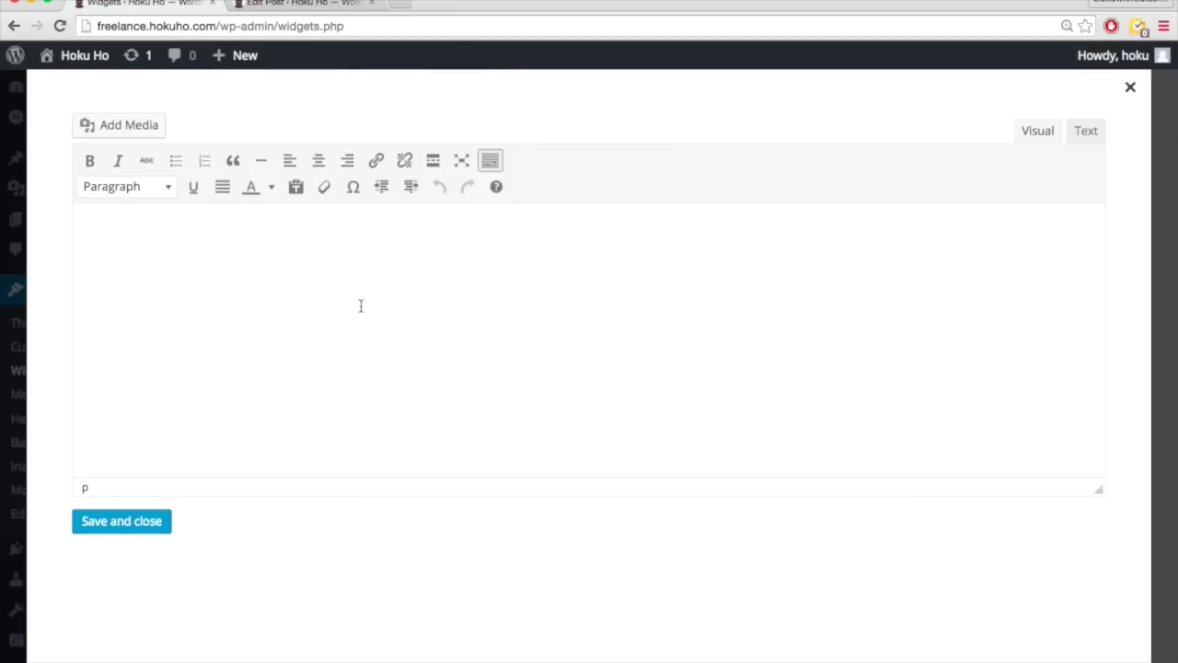
Insert the circular photo hoku-ho-circle1 with alignment None at Thumbnail size.
left_click(145, 136)
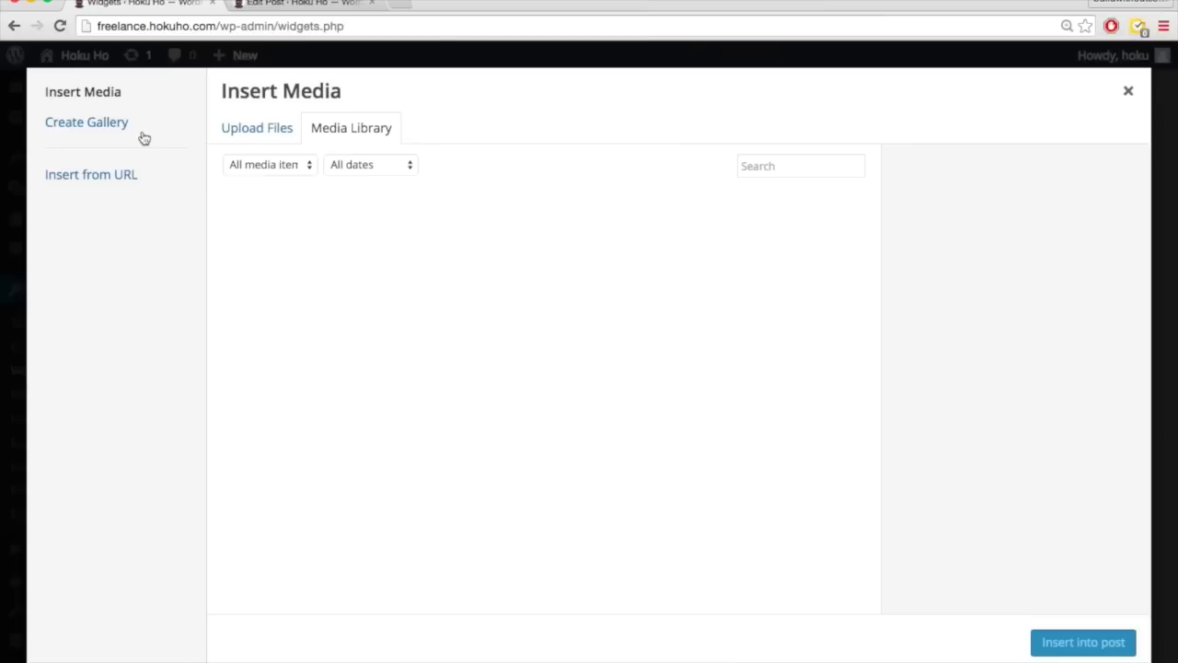
left_click(306, 265)
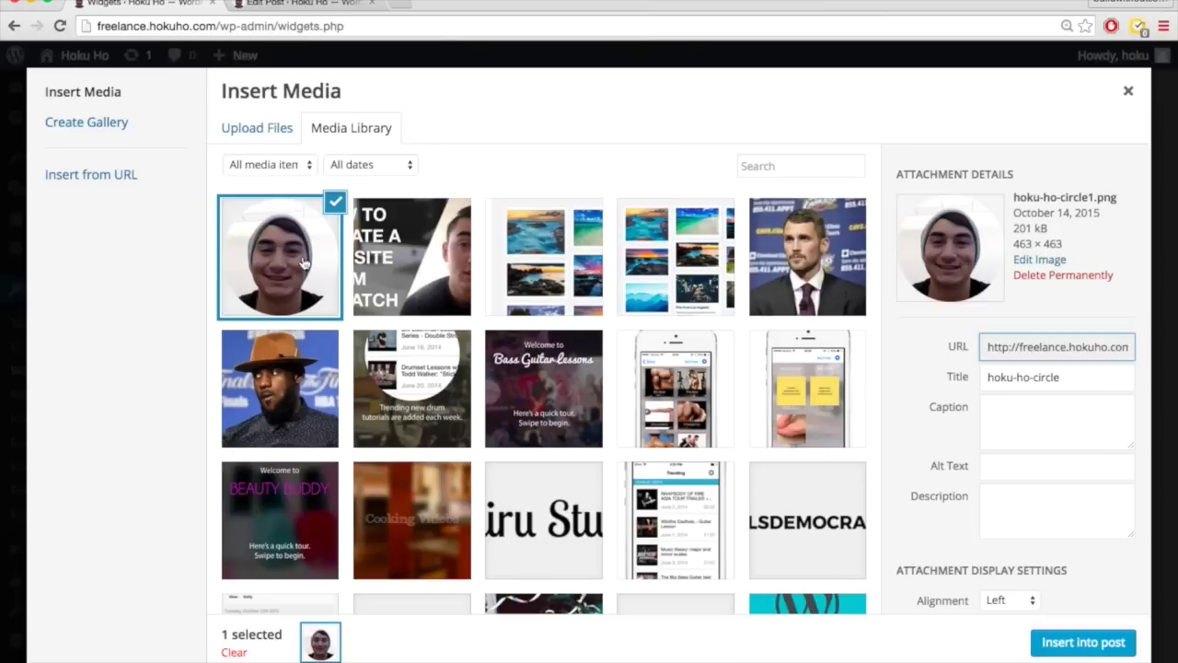
scroll(1063, 599, "down", 3)
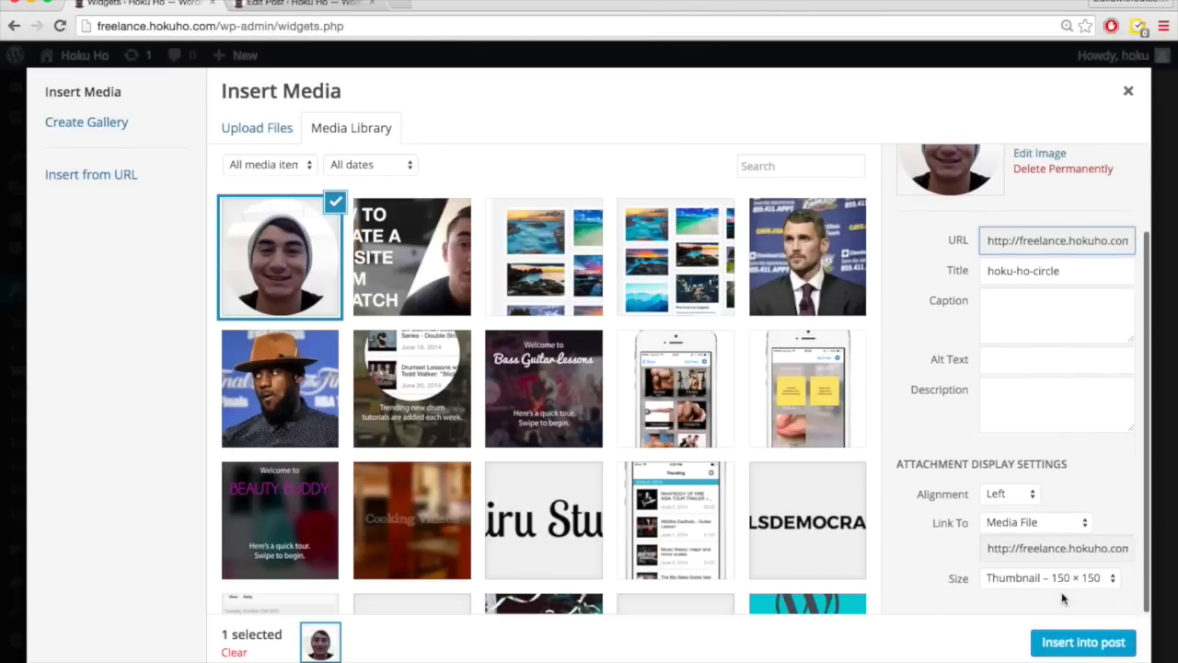
left_click(1031, 498)
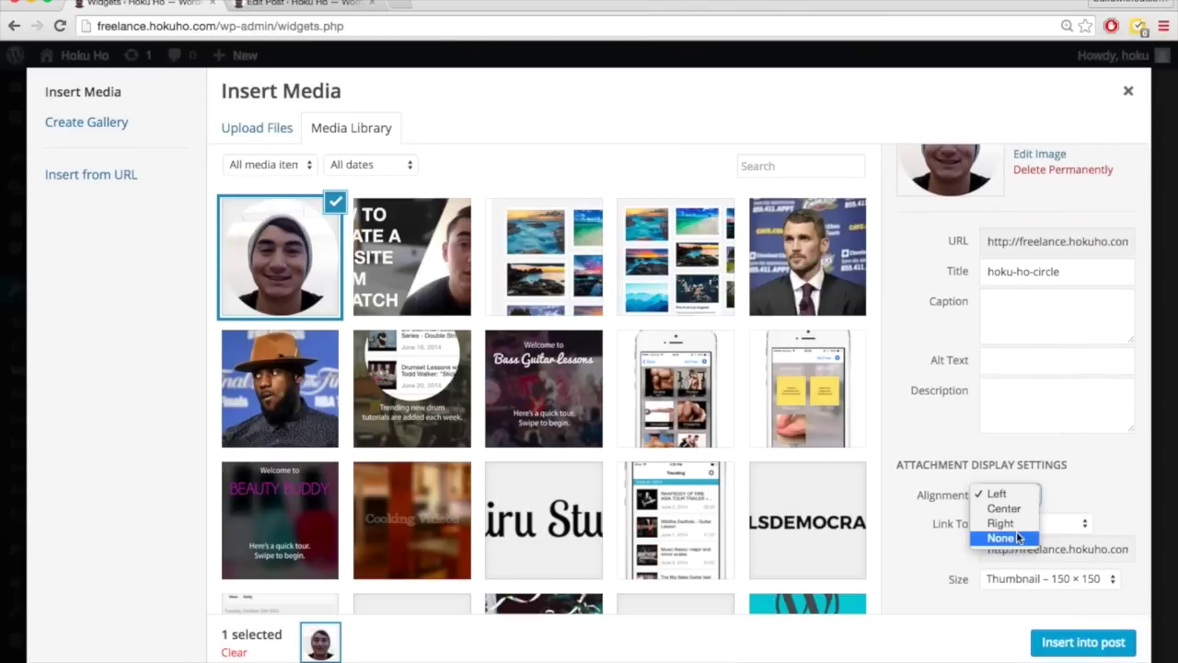
key("Escape")
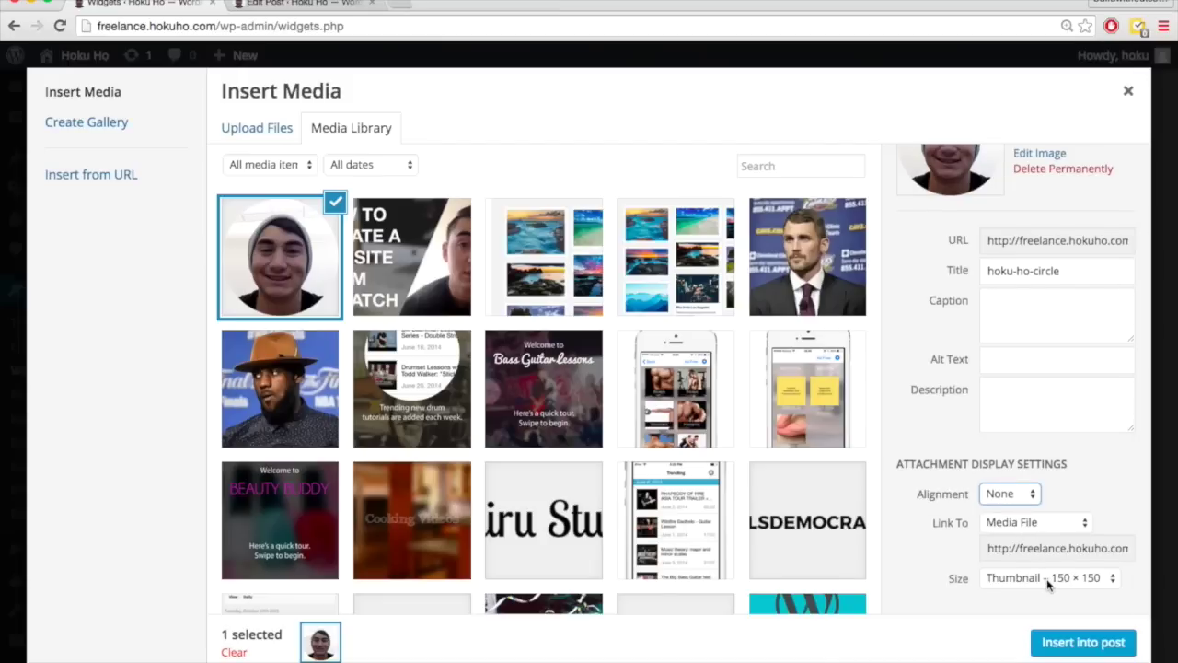
left_click(1047, 579)
left_click(1047, 578)
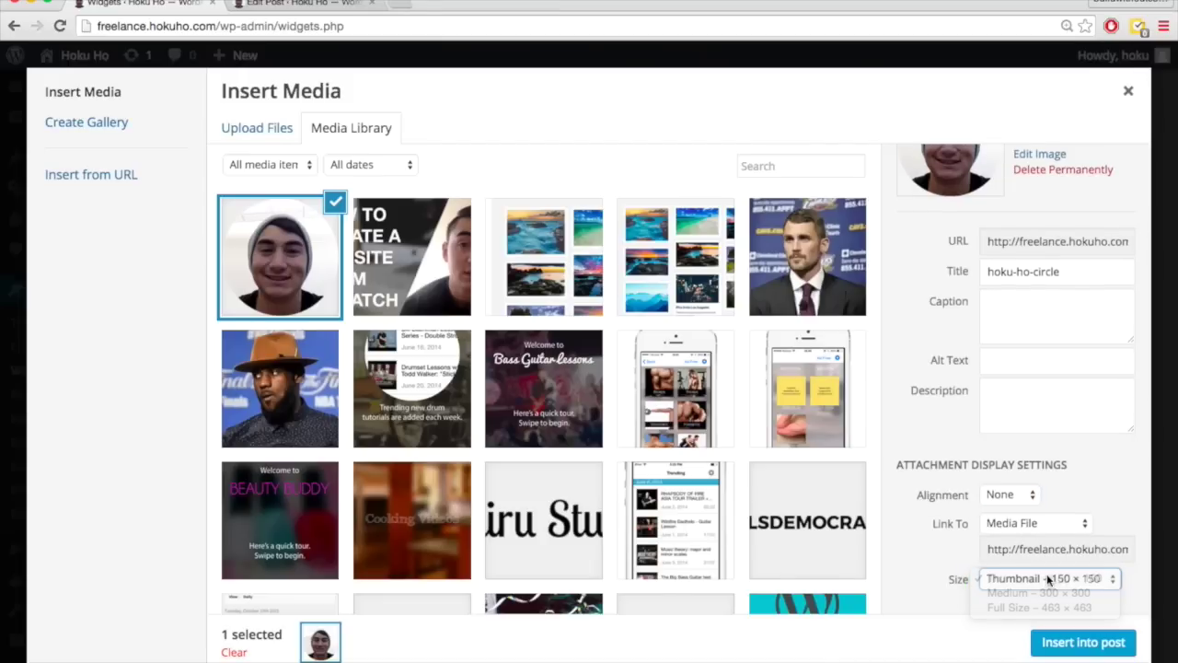
left_click(1075, 644)
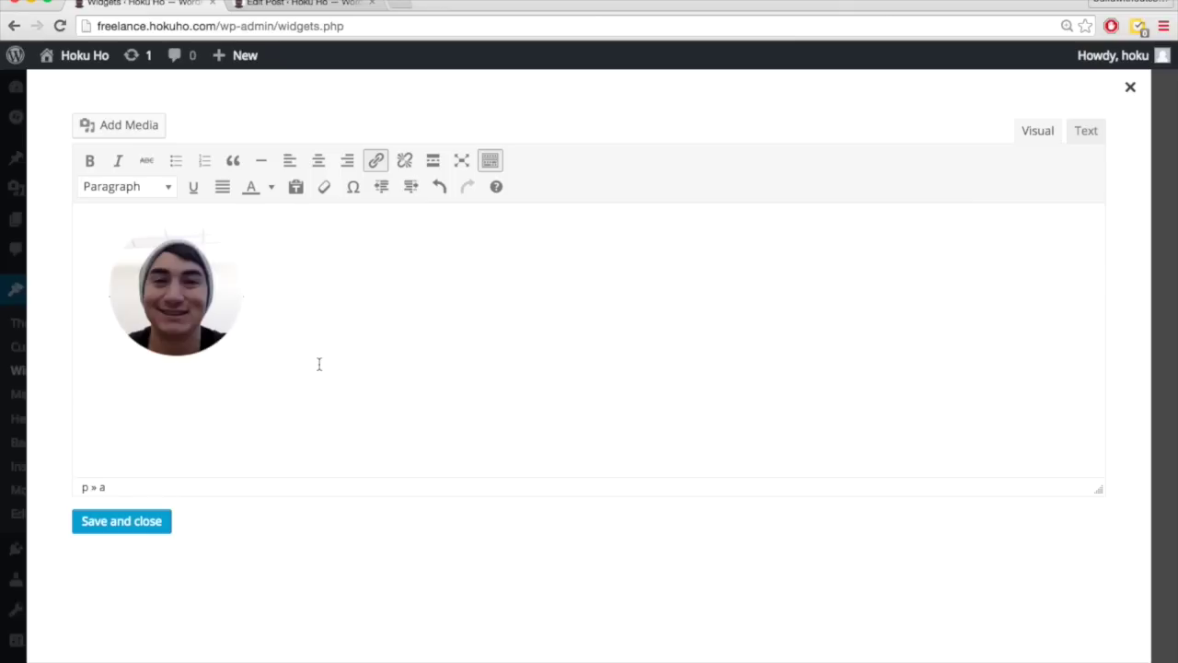
Paste the bio paragraph from the Google Doc below the photo.
key("Return")
key("super+grave")
left_click_drag(495, 316, 190, 144)
key("super+c")
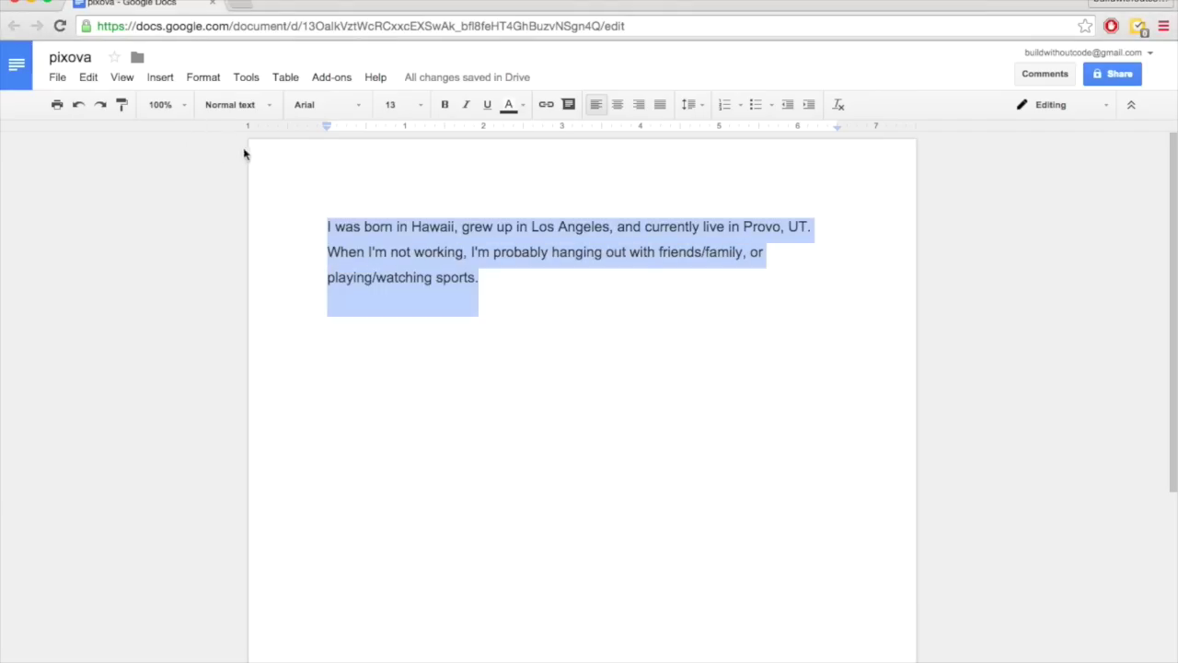
key("super+grave")
key("super+v")
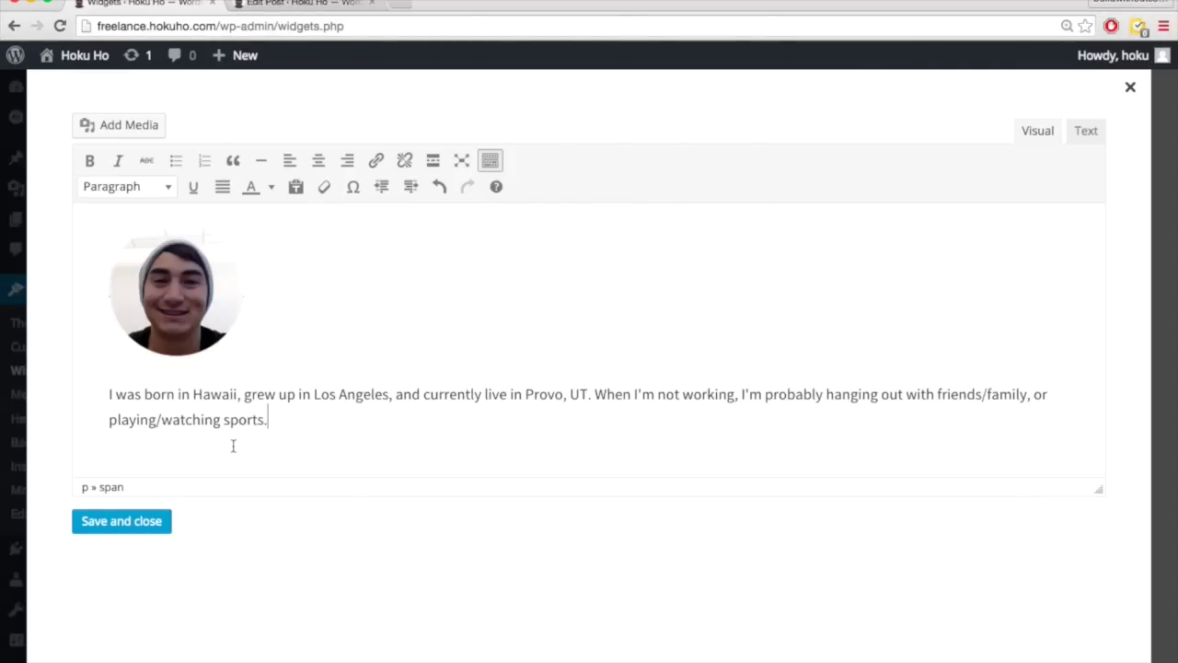
Save and close the widget content, then open the live site and scroll to the footer.
left_click(165, 519)
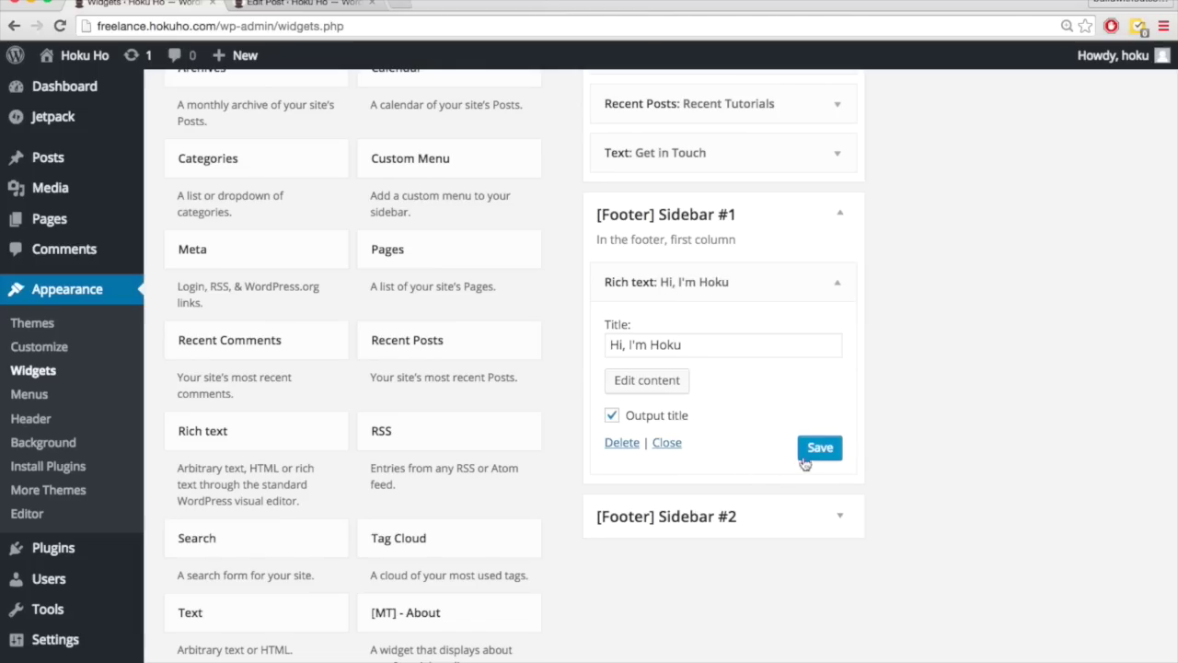
key("ctrl+Tab")
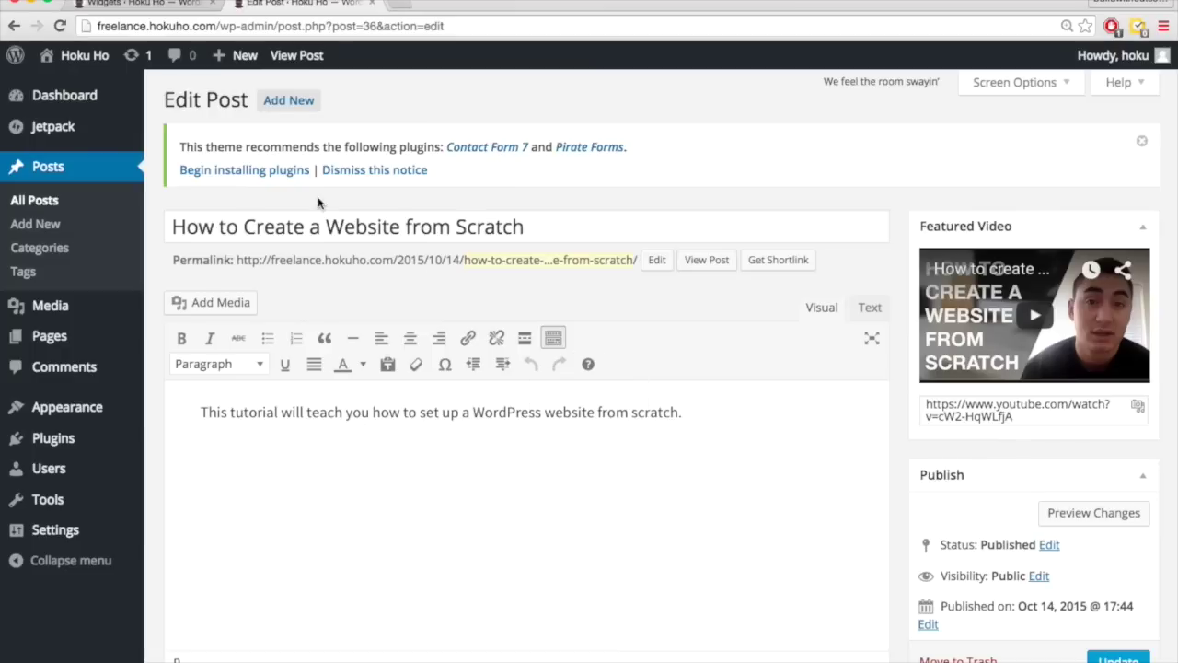
left_click(81, 55)
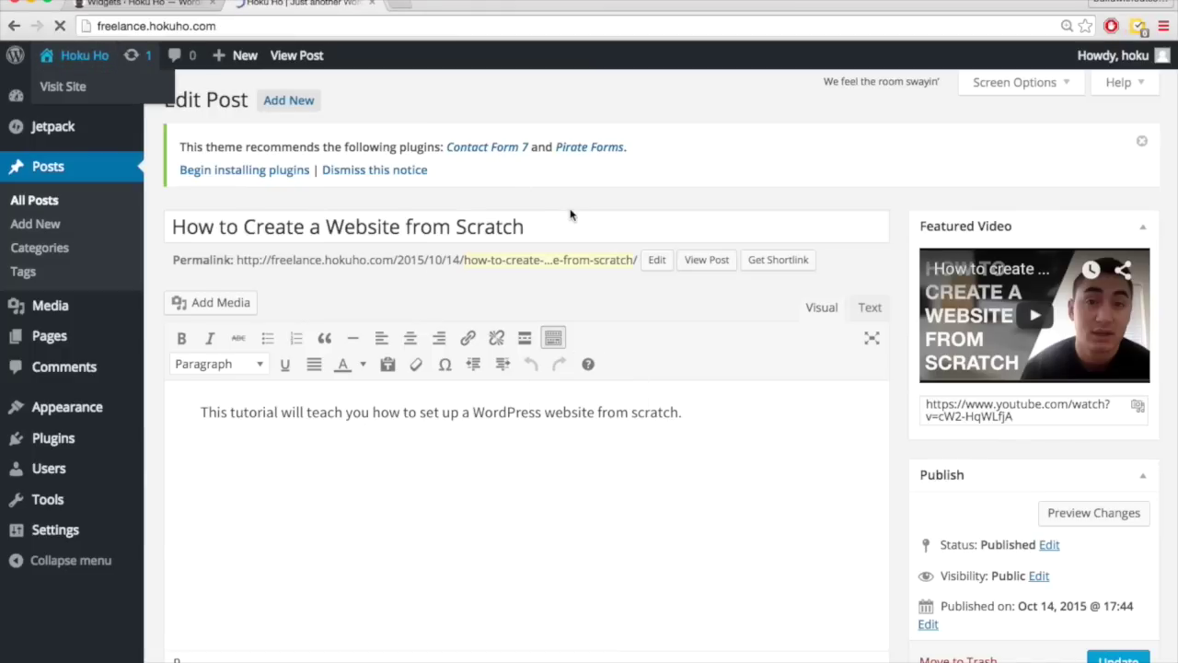
scroll(474, 342, "down", 10)
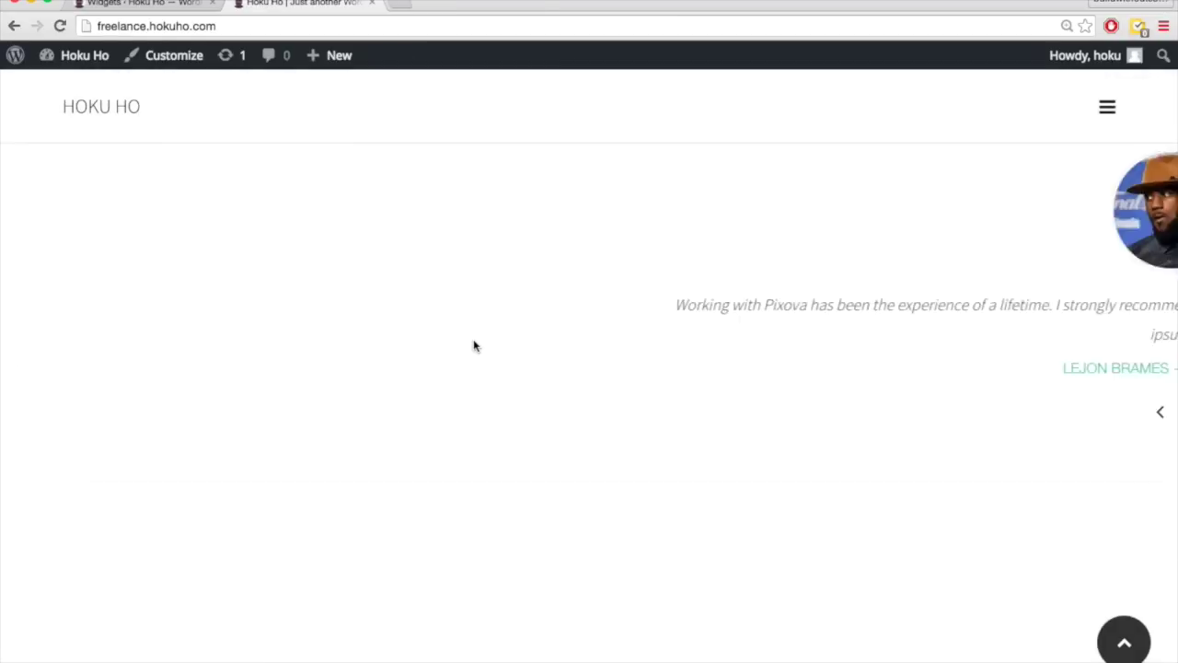
scroll(473, 345, "down", 6)
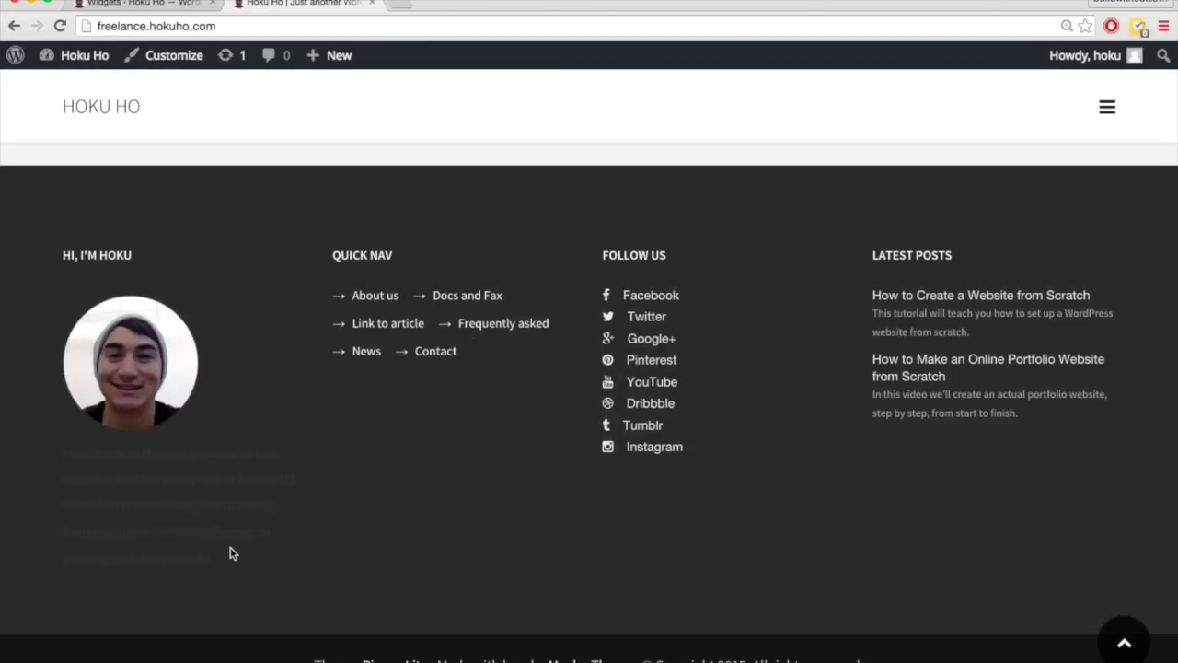
Highlight the faint footer bio to read it, then return to the Widgets tab.
left_click_drag(213, 554, 58, 450)
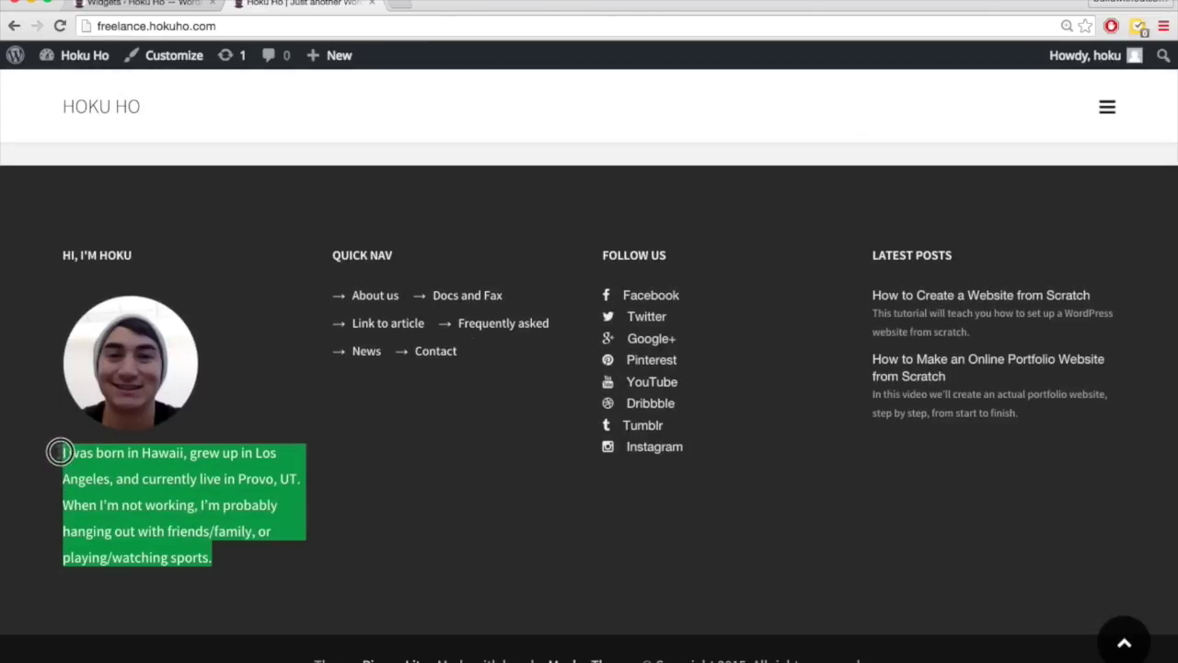
left_click(333, 487)
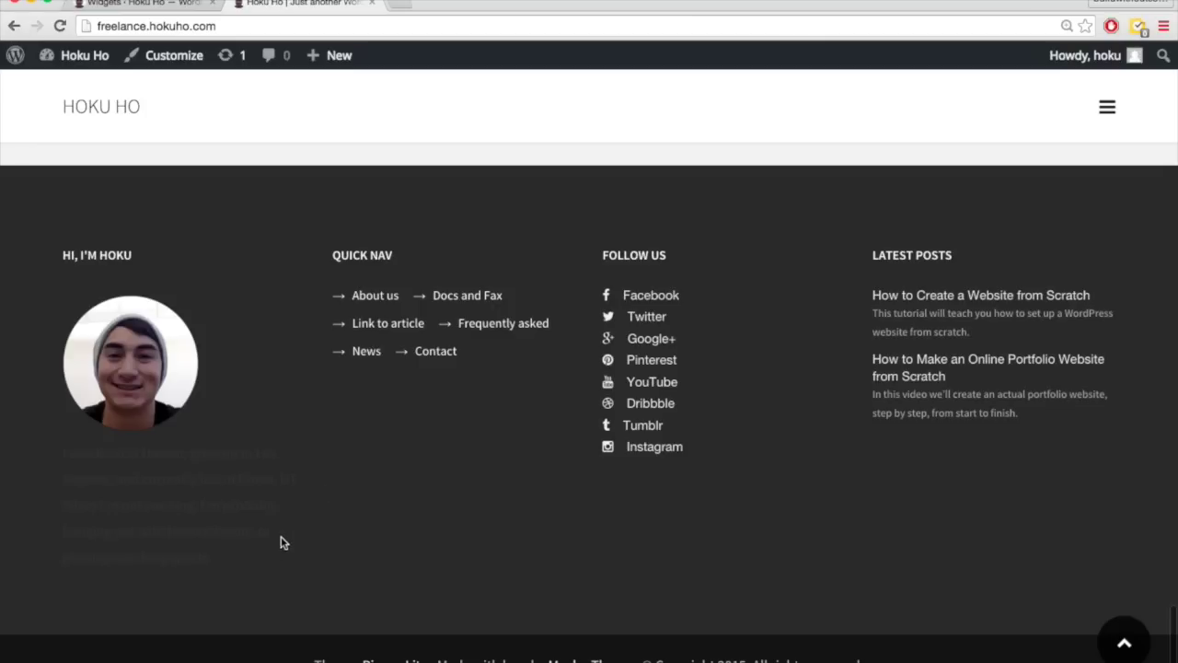
left_click_drag(224, 563, 29, 439)
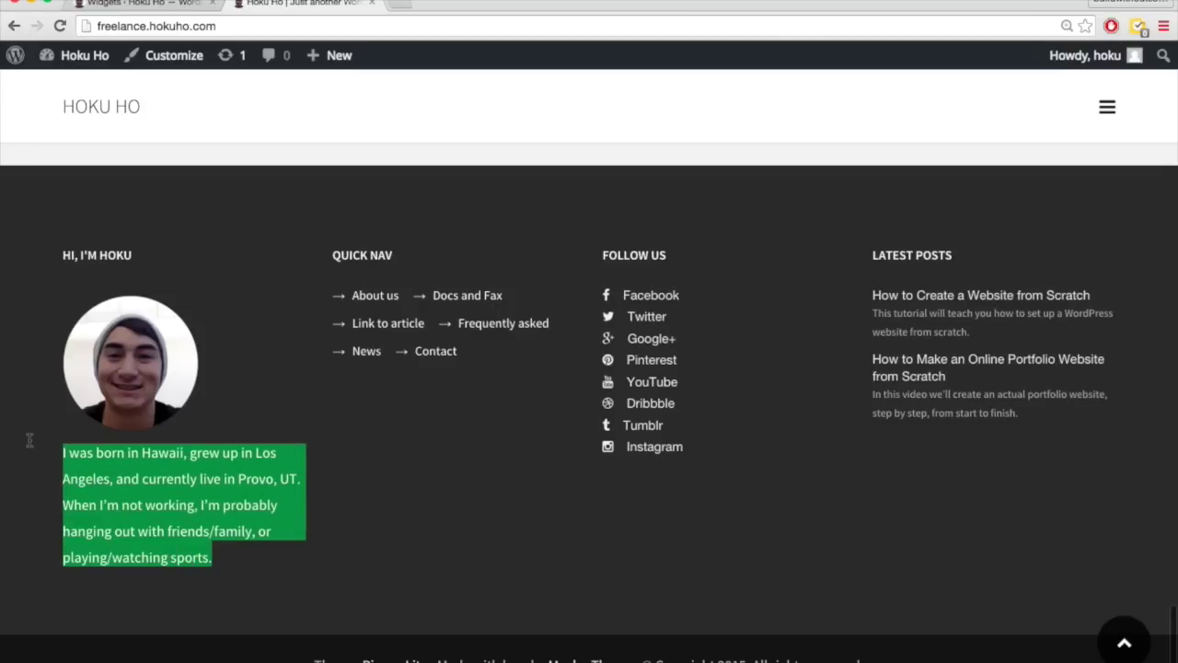
left_click(383, 512)
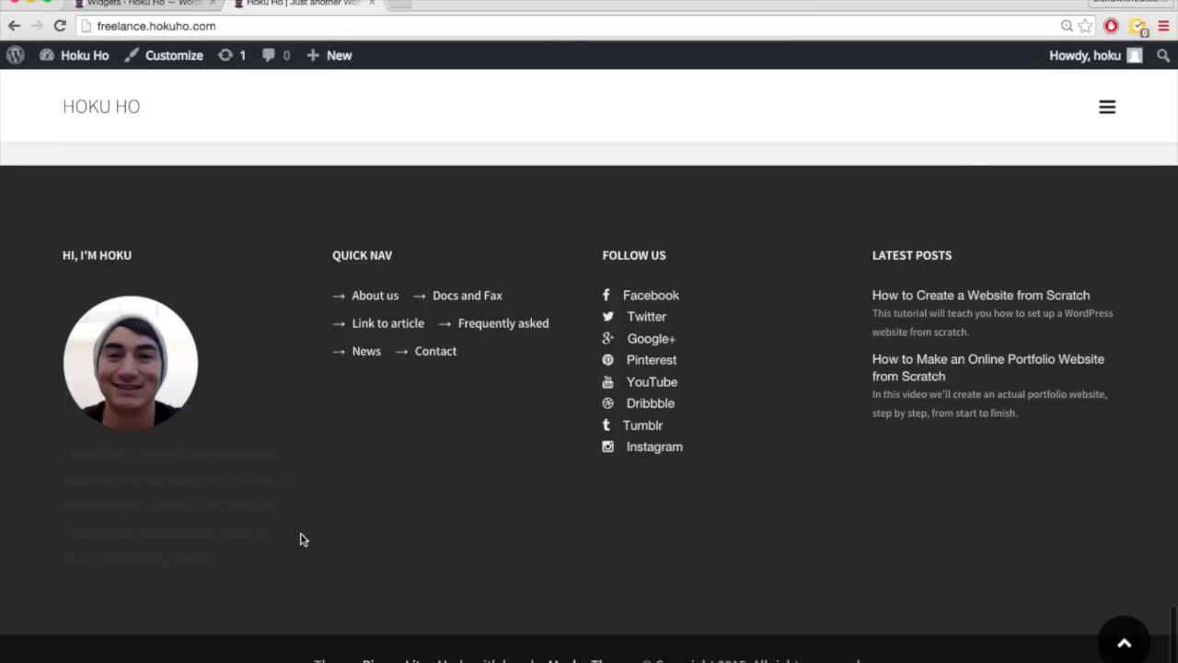
key("ctrl+shift+Tab")
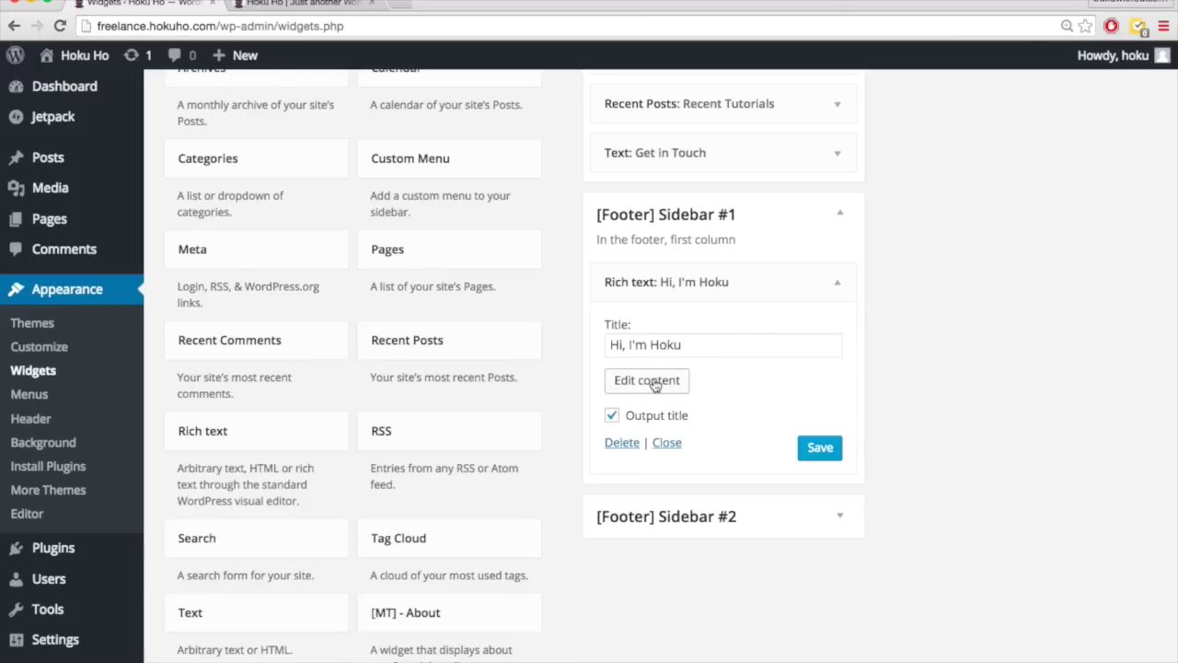
Make the bio paragraph white, save the widget, and reload the live site.
left_click(655, 383)
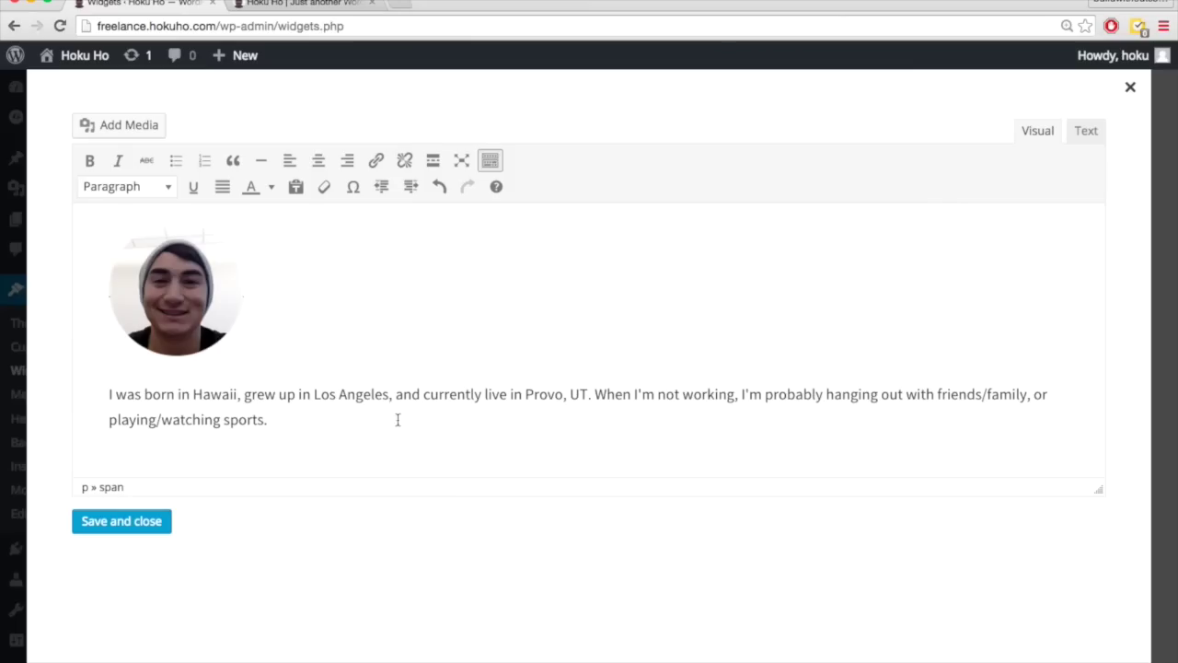
left_click_drag(292, 413, 97, 387)
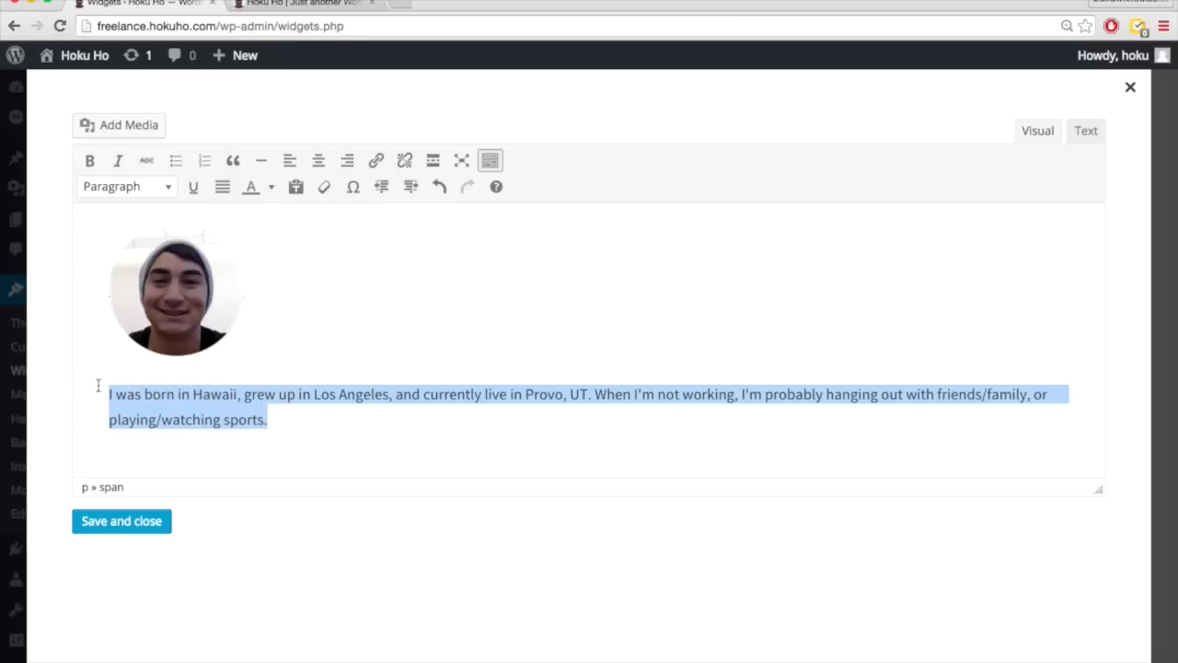
left_click(271, 187)
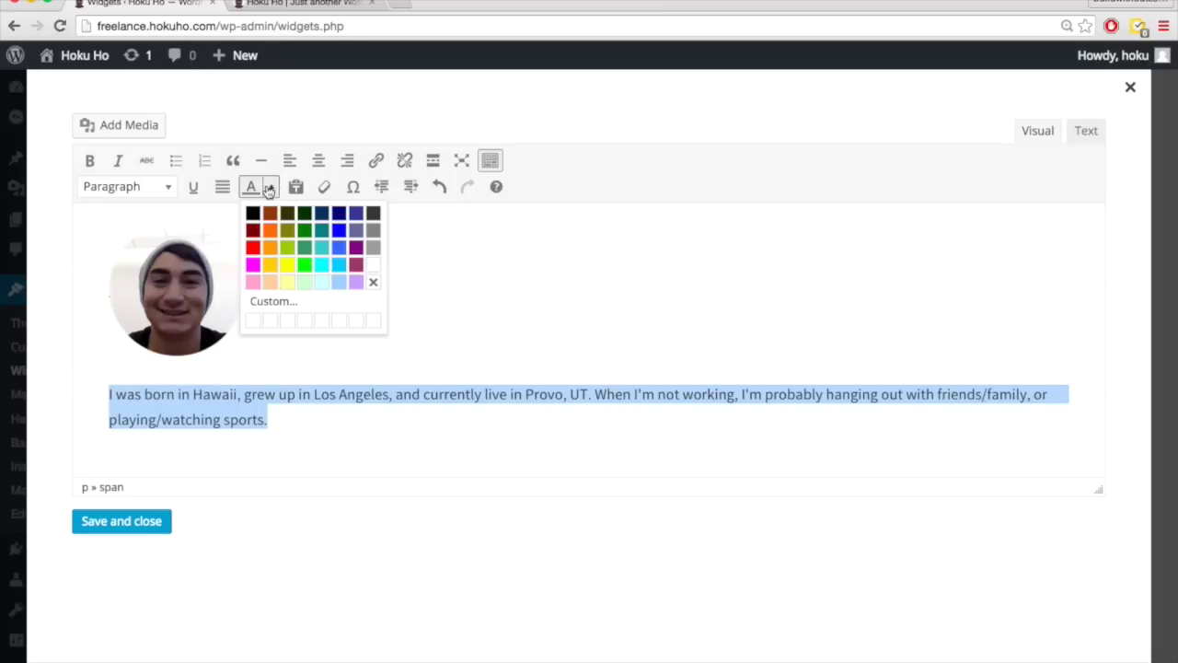
left_click(371, 278)
left_click(137, 523)
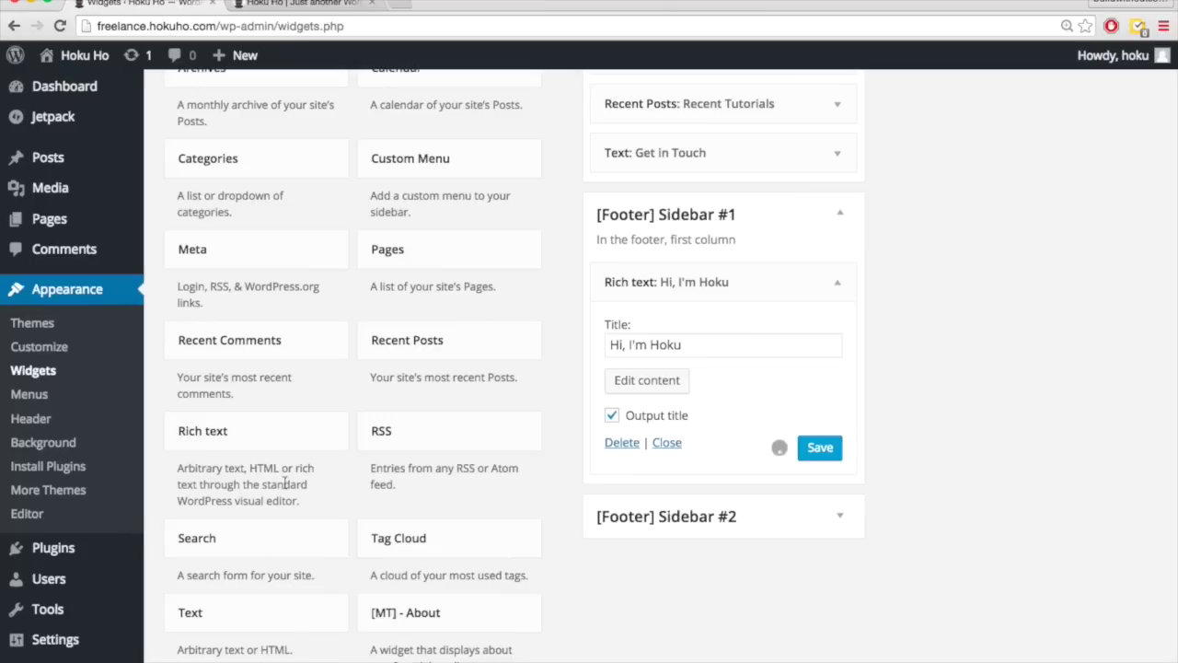
key("ctrl+Tab")
key("super+r")
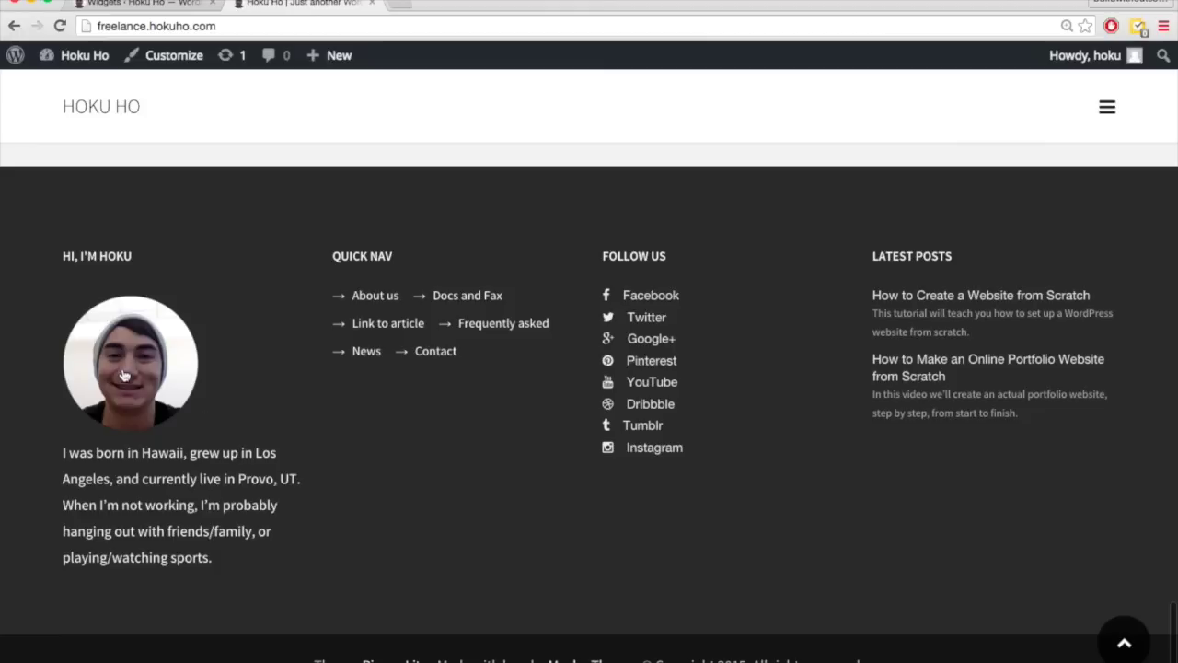
Leave the full profile image file and reopen the bio widget's content editor on the Widgets tab.
left_click(132, 368)
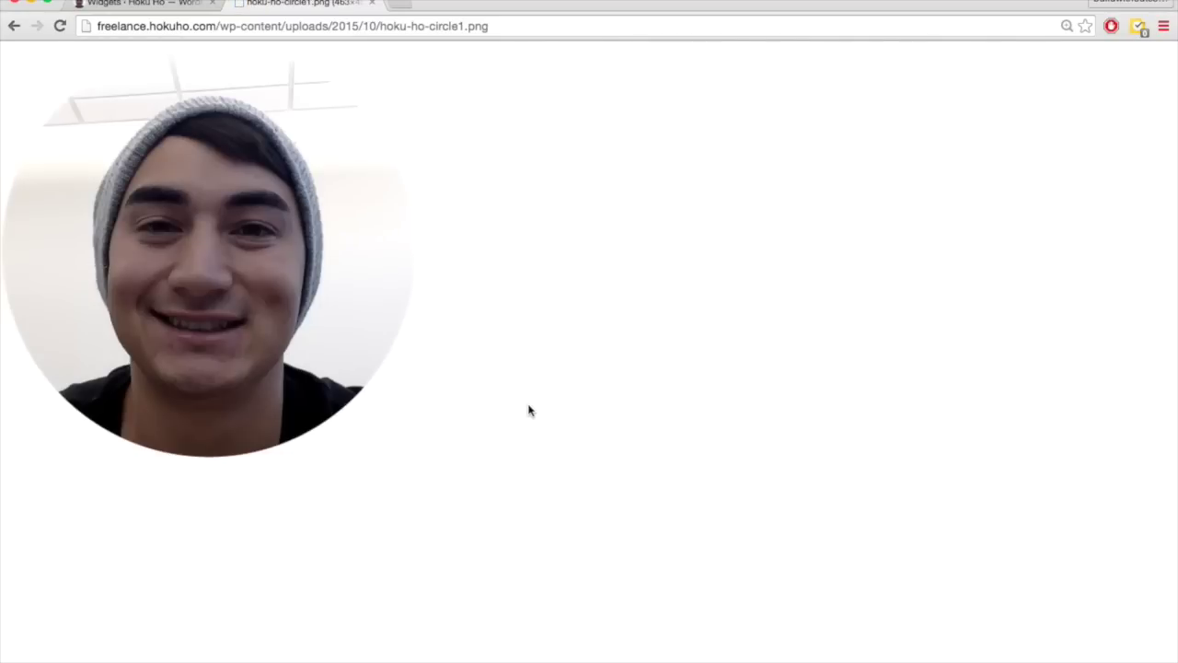
scroll(529, 409, "left", 5)
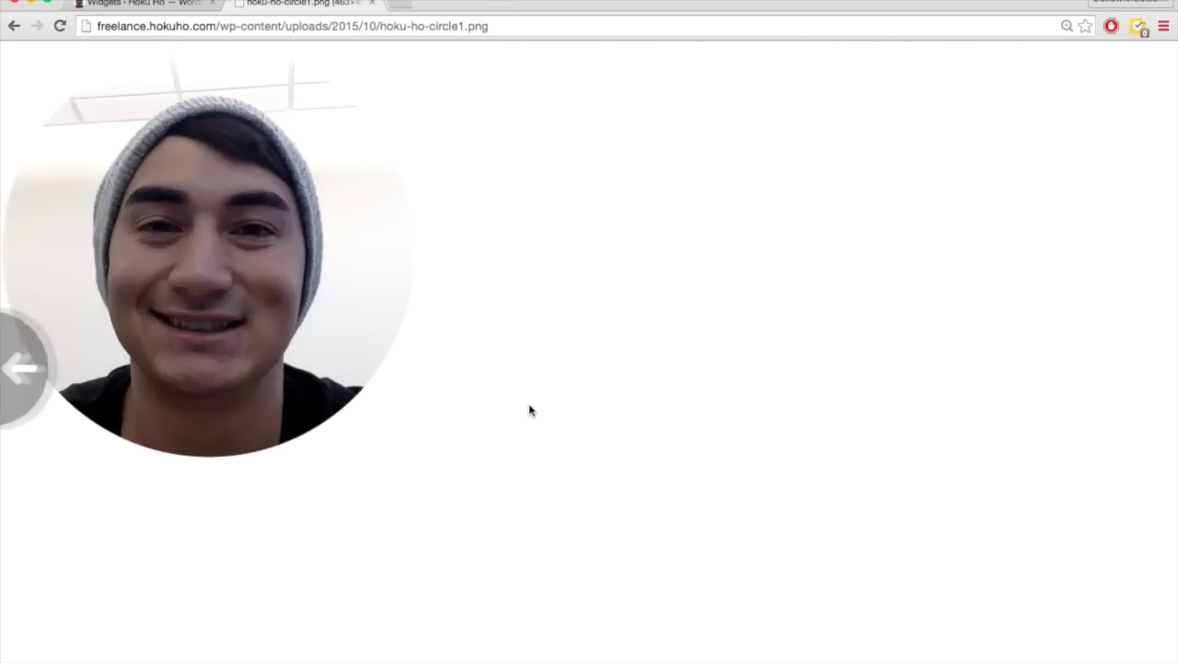
key("ctrl+shift+Tab")
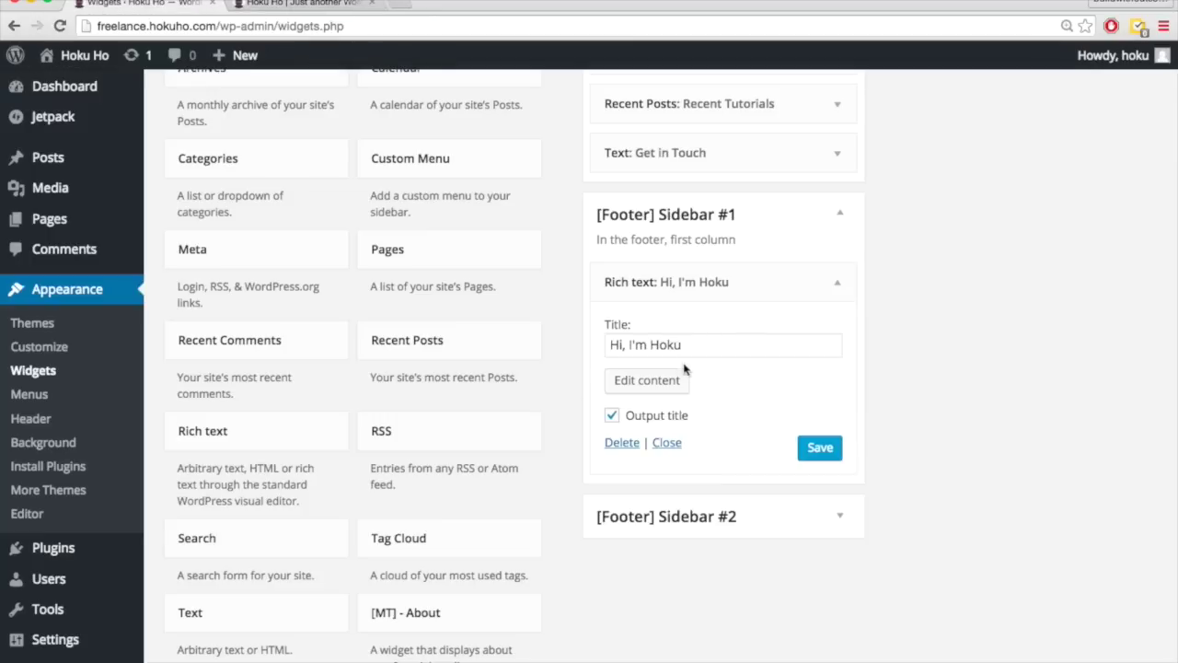
left_click(668, 380)
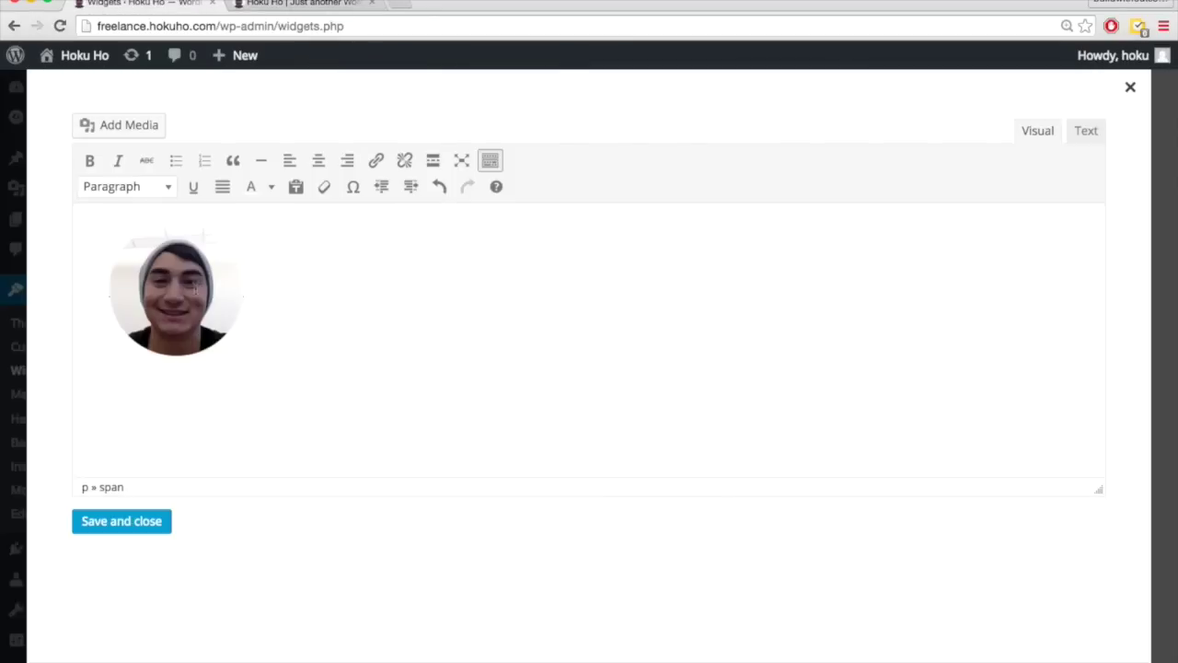
Clear the footer photo's link URL, save the widget, and reload the live site.
left_click(196, 291)
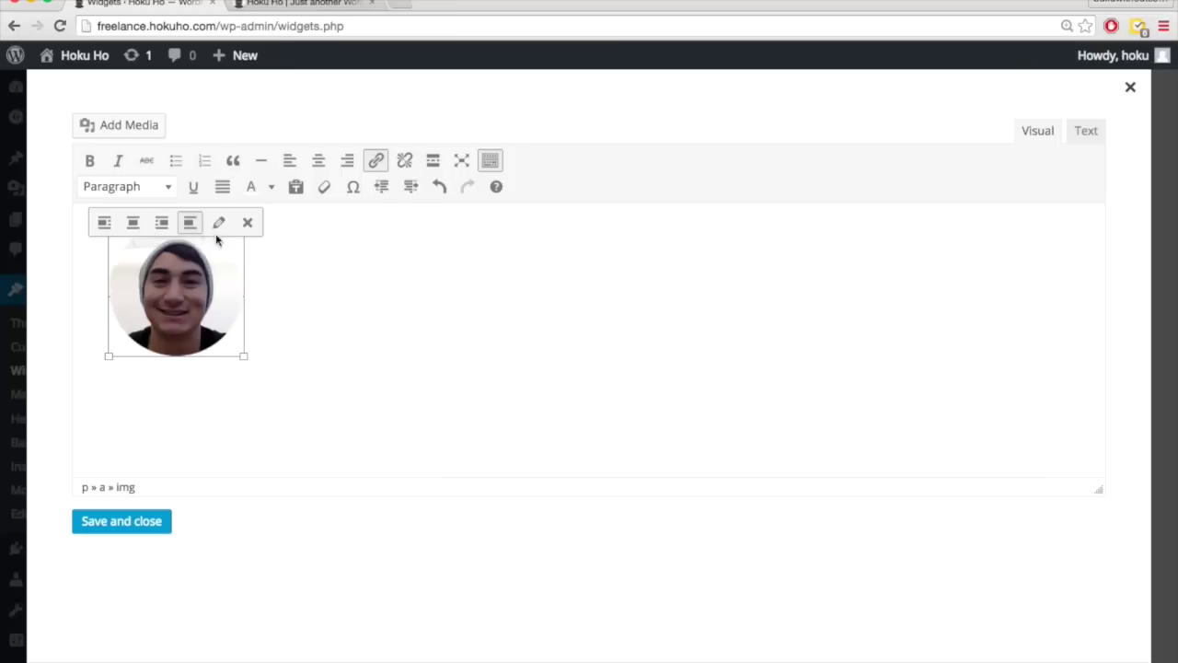
left_click(377, 161)
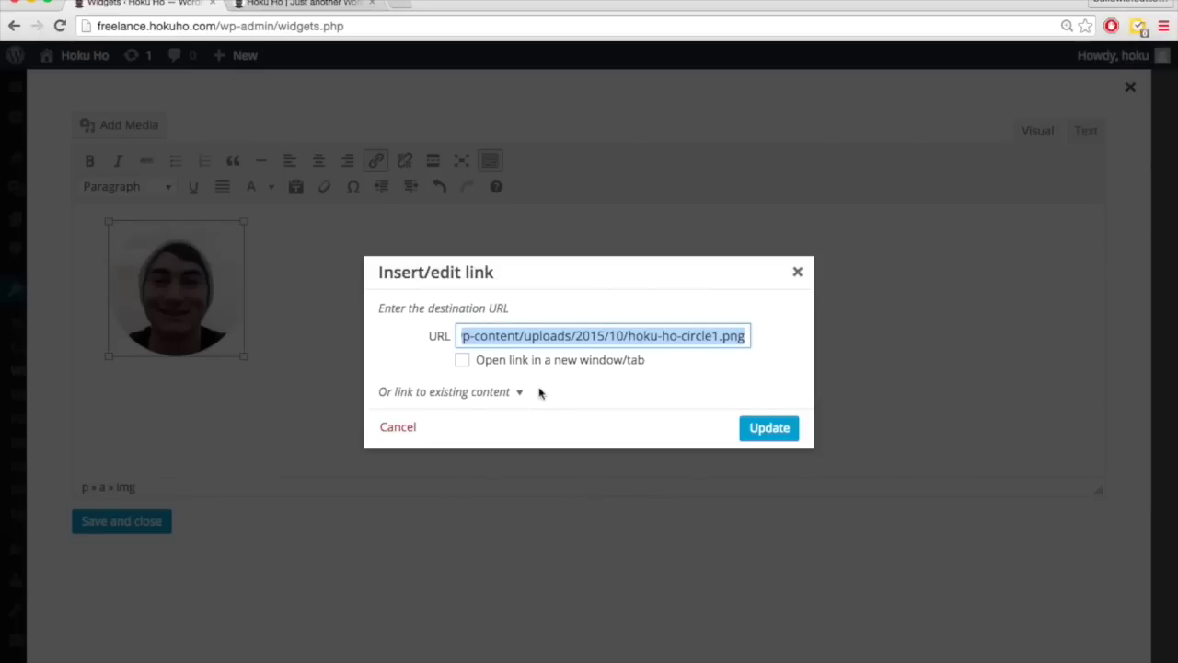
key("BackSpace")
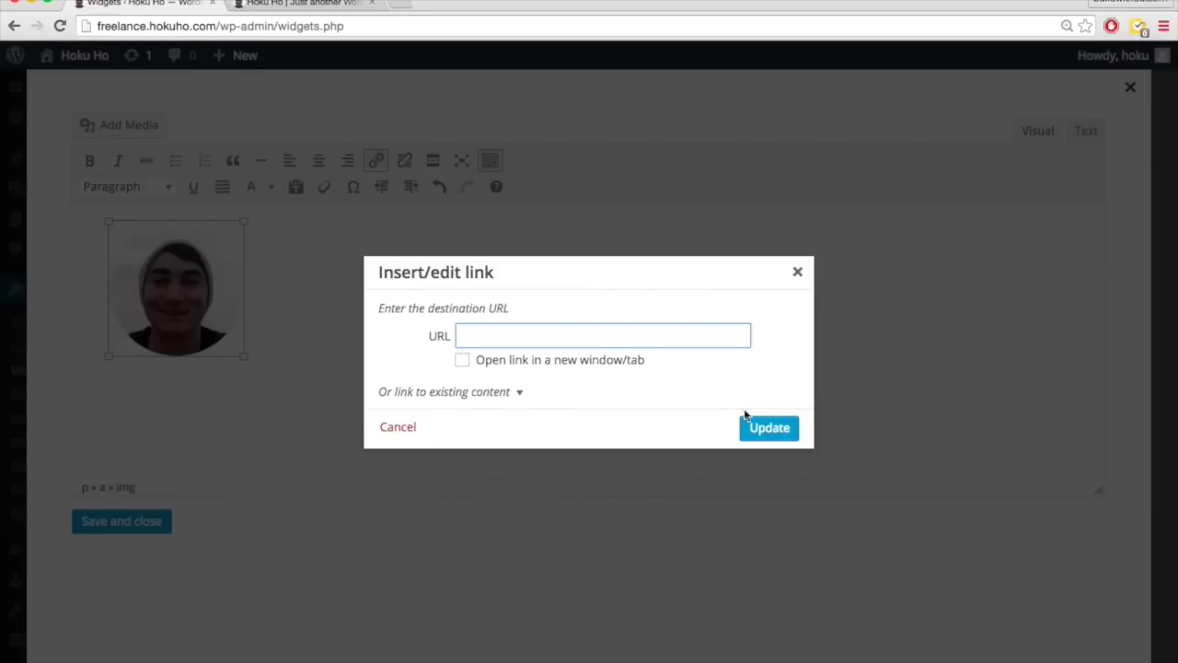
left_click(767, 429)
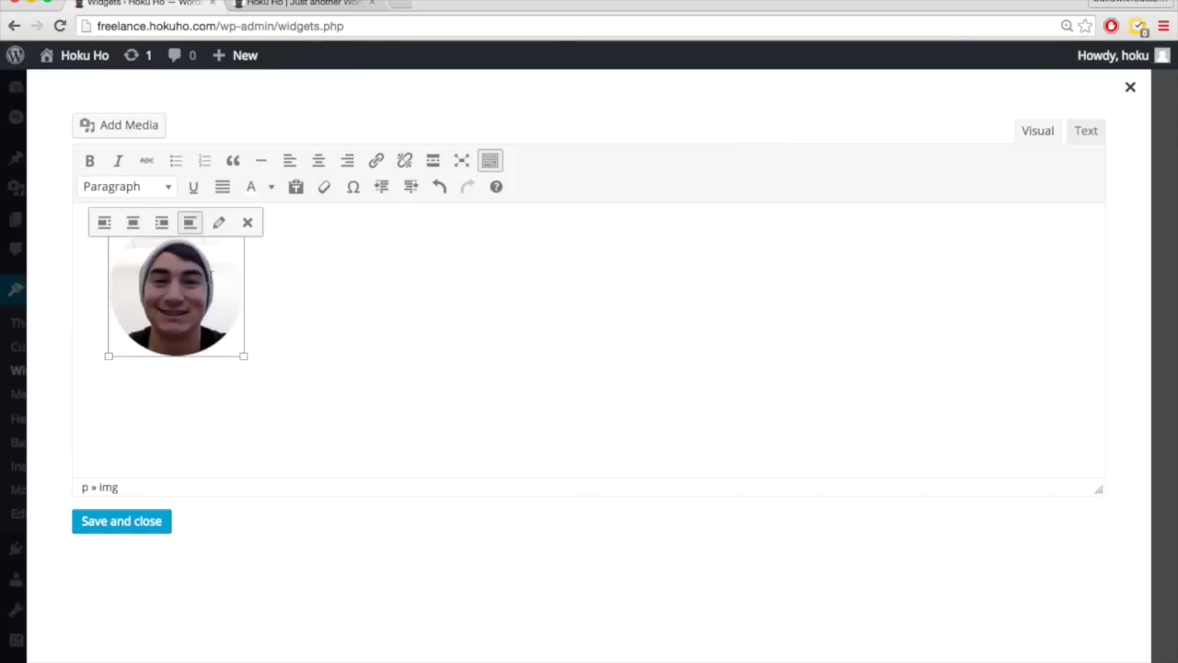
left_click(371, 267)
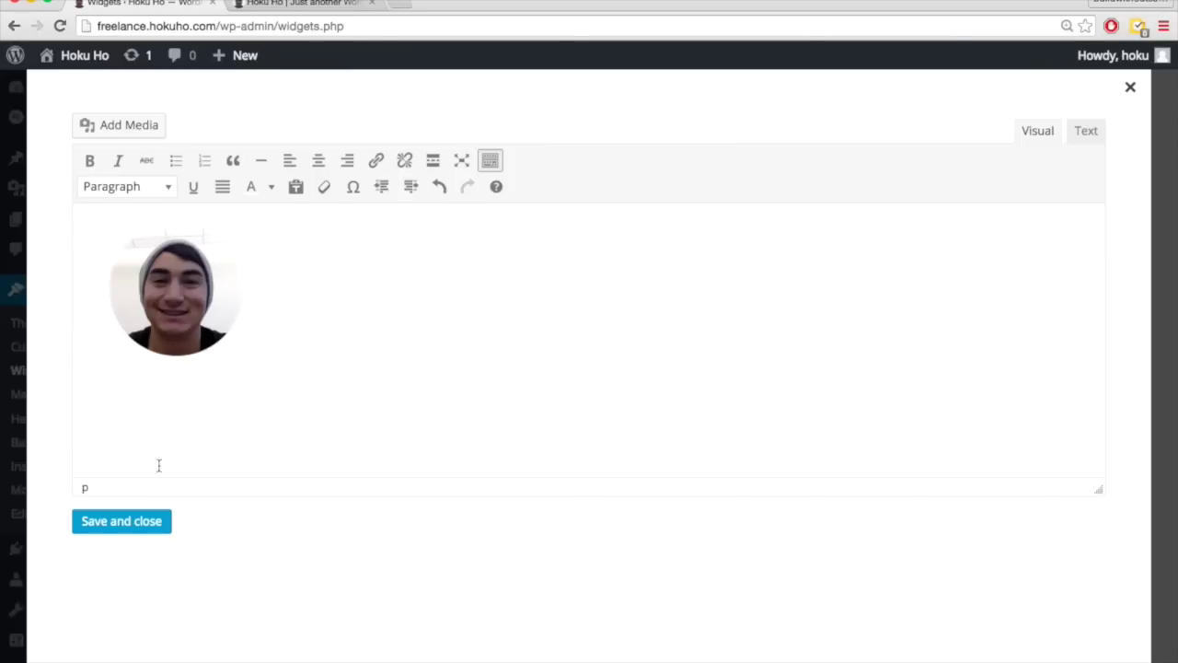
left_click(133, 528)
key("ctrl+Tab")
key("super+r")
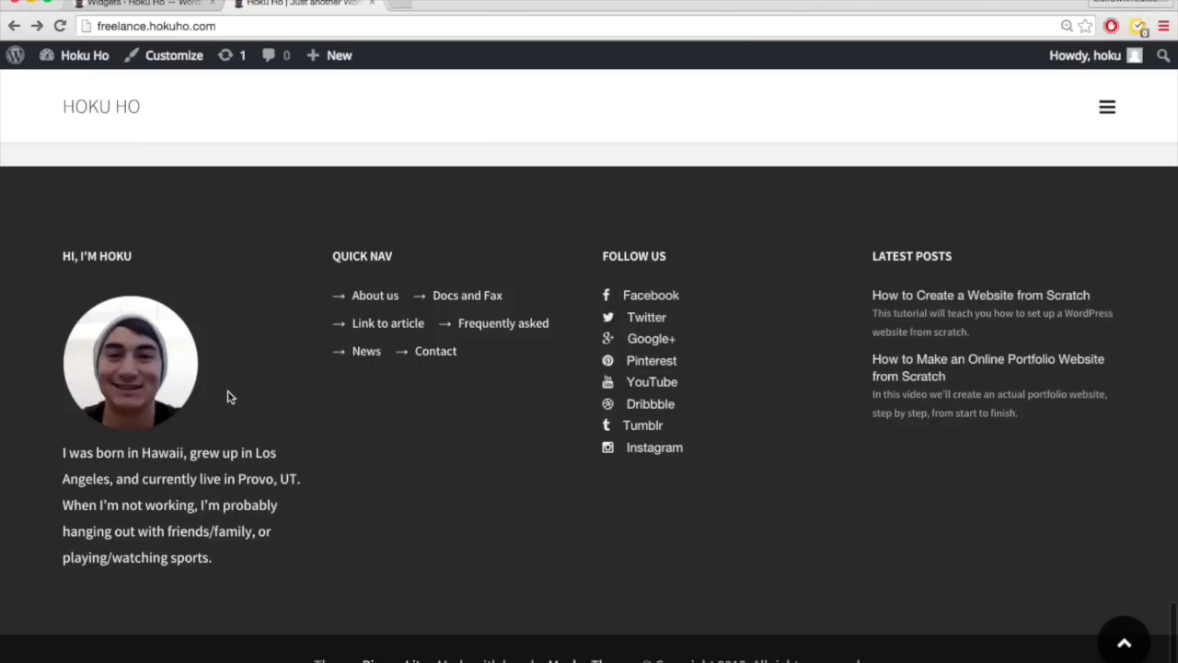
Highlight the bio, first footer column and QUICK NAV column on the live site to inspect them.
left_click_drag(56, 453, 242, 562)
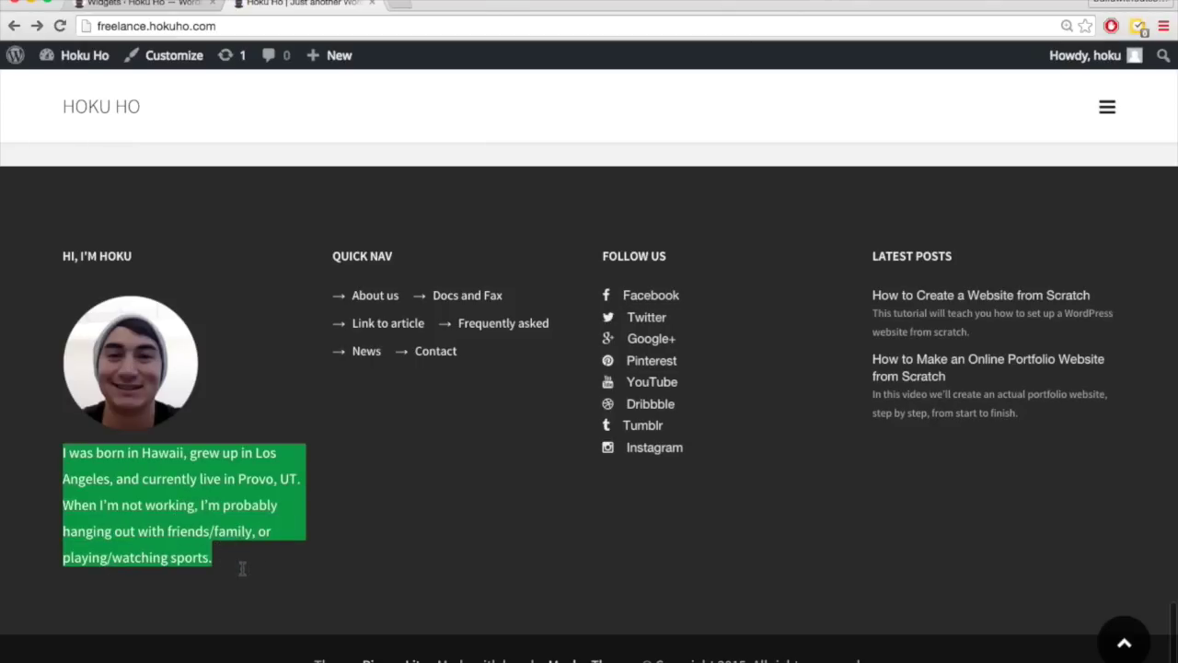
left_click(297, 537)
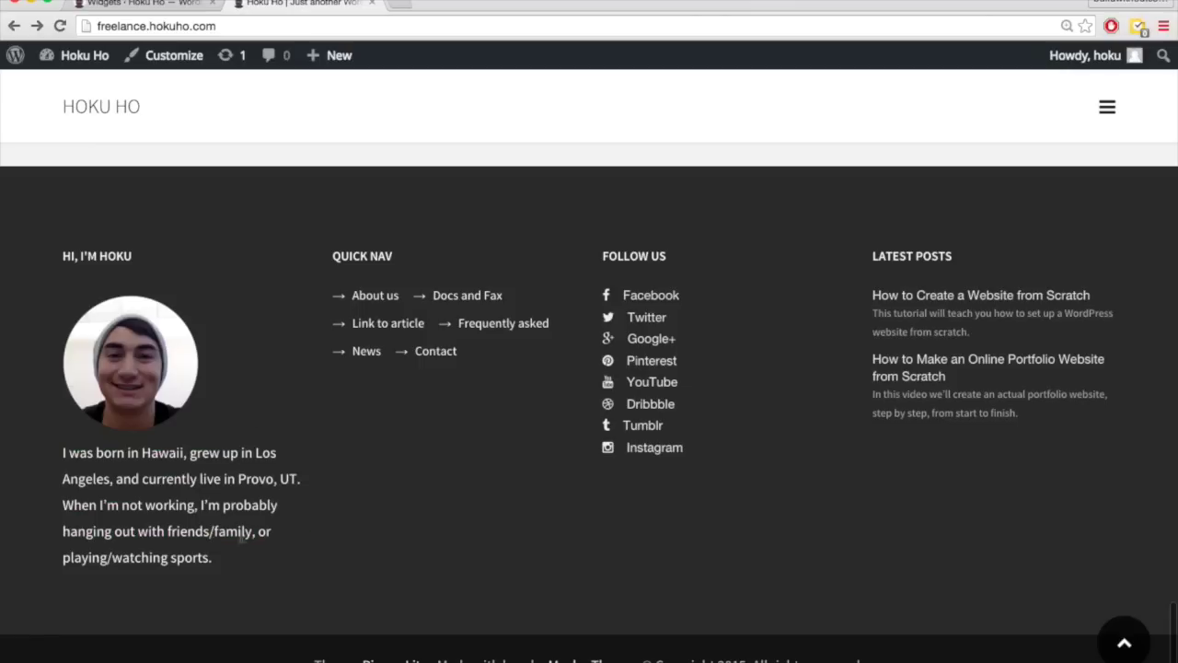
left_click_drag(236, 550, 124, 246)
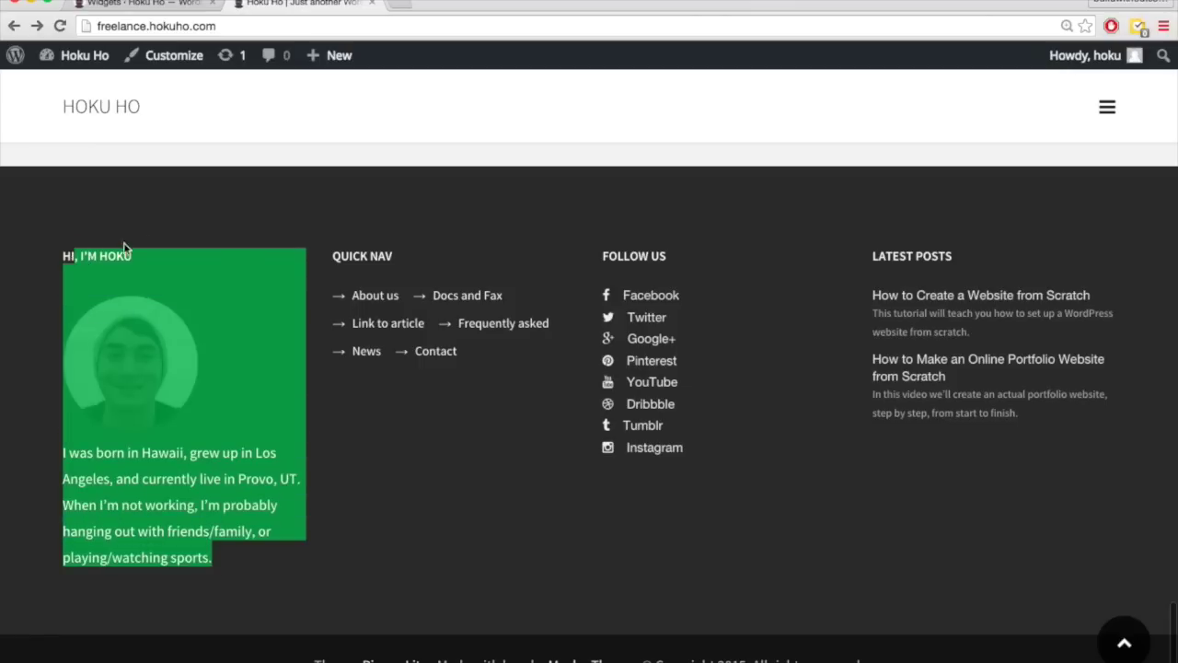
left_click(146, 236)
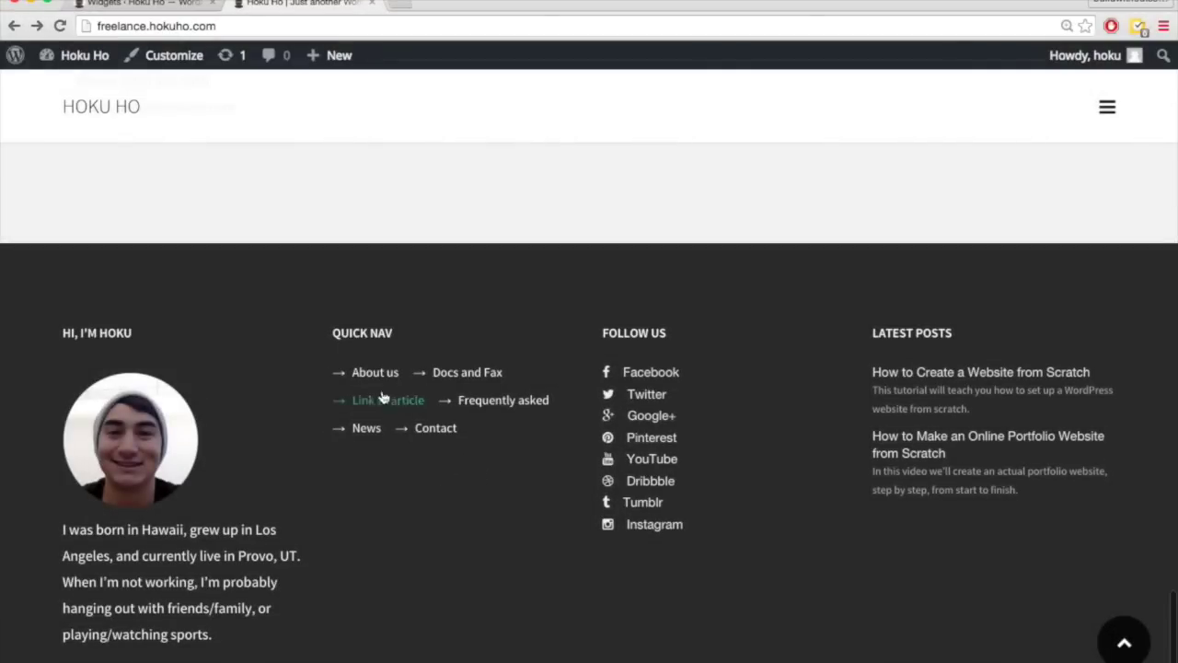
left_click_drag(330, 306, 468, 352)
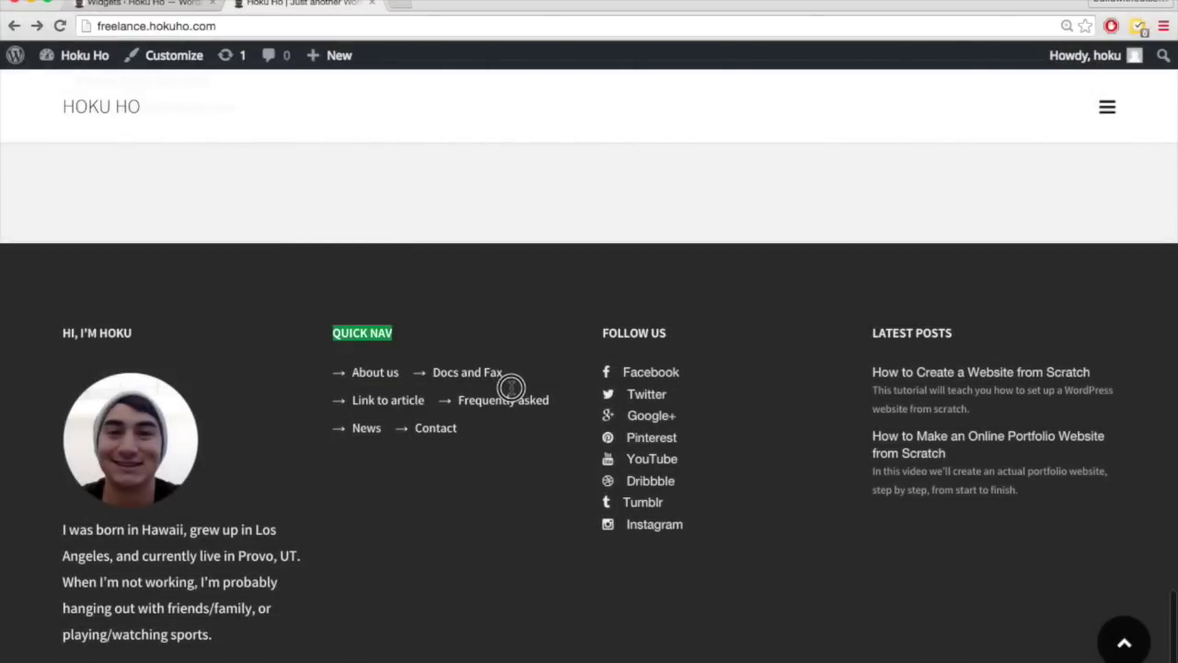
left_click(423, 302)
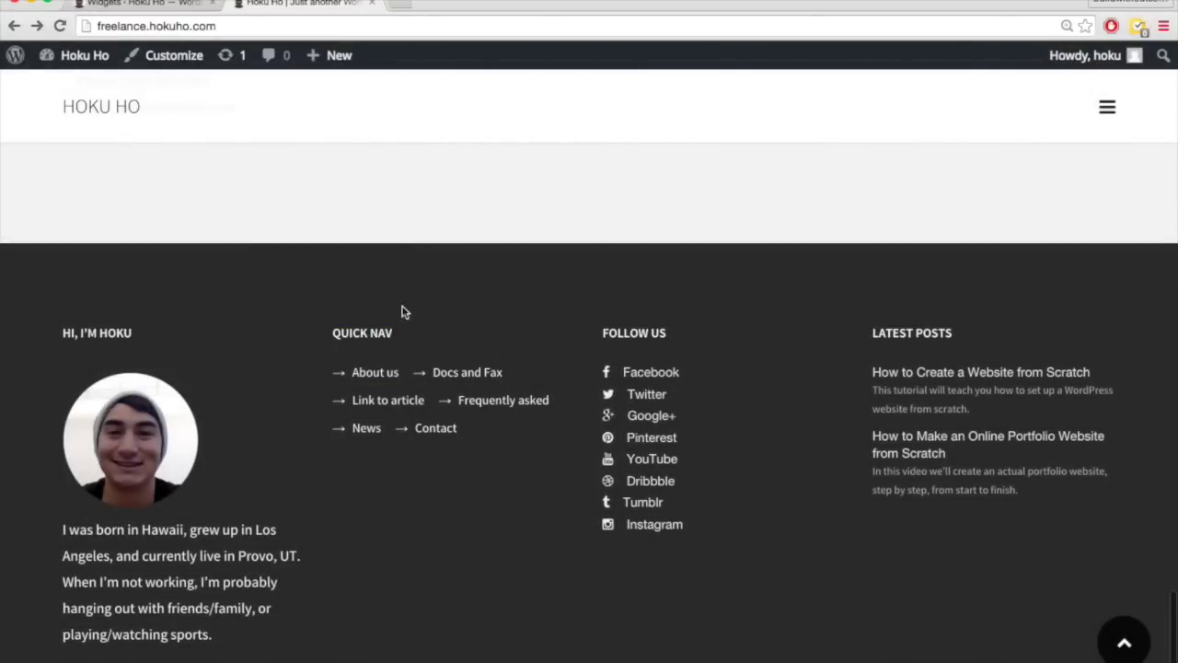
left_click_drag(342, 318, 1039, 531)
left_click(541, 274)
In the Widgets tab, expand the [Footer] Sidebar #2 area.
key("ctrl+shift+Tab")
left_click(841, 286)
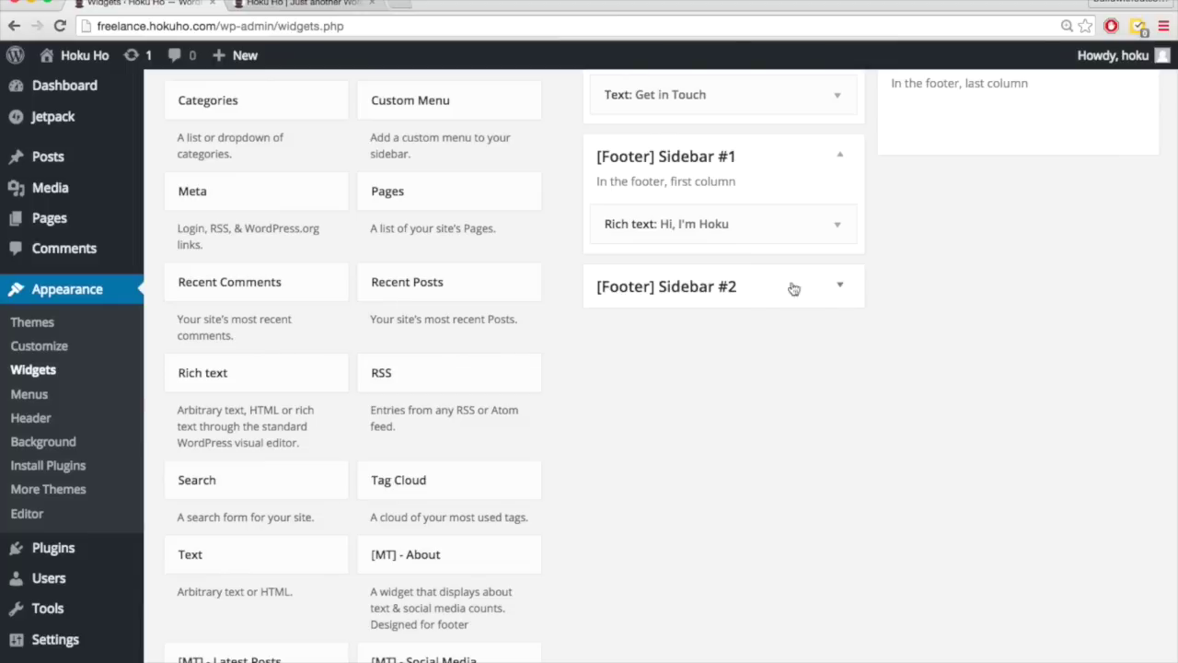
left_click(839, 287)
left_click(840, 287)
left_click(840, 288)
left_click(840, 288)
left_click(842, 288)
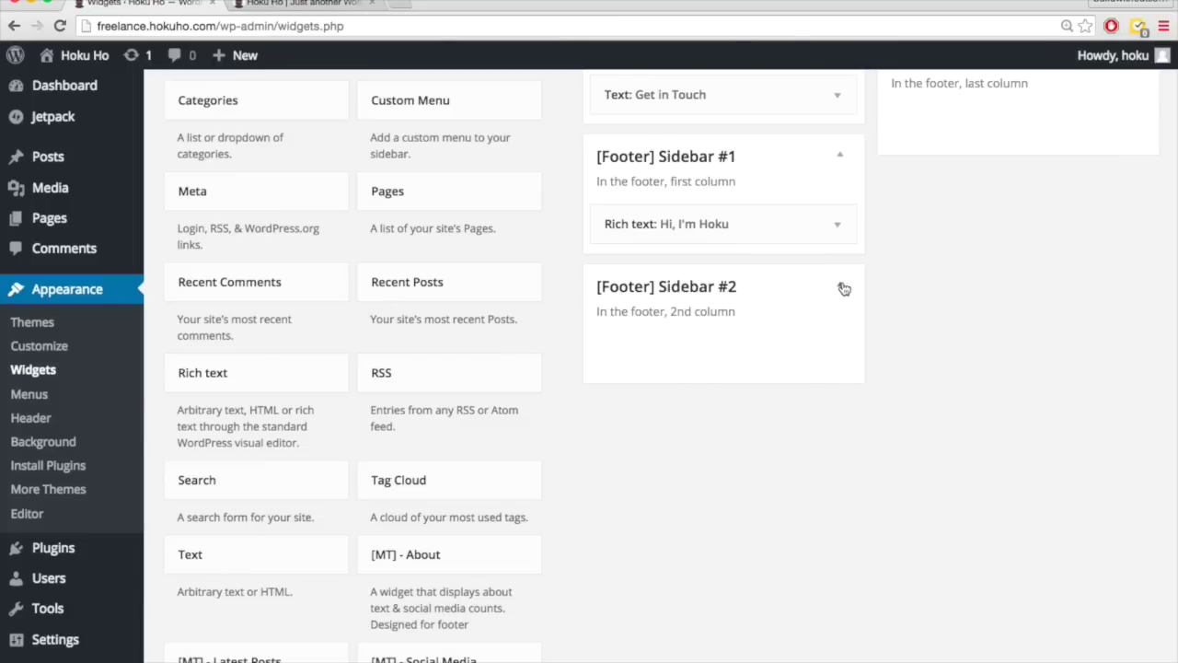
Recheck the QUICK NAV heading on the live site, then return to the Widgets page.
key("ctrl+Tab")
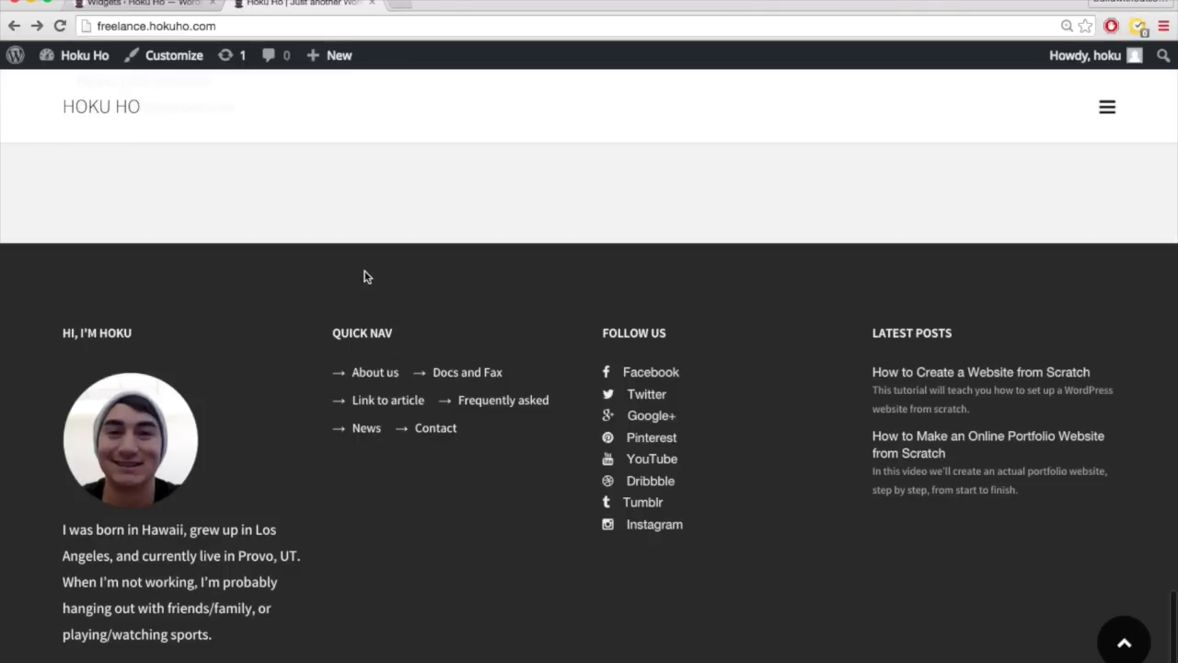
left_click_drag(337, 321, 413, 334)
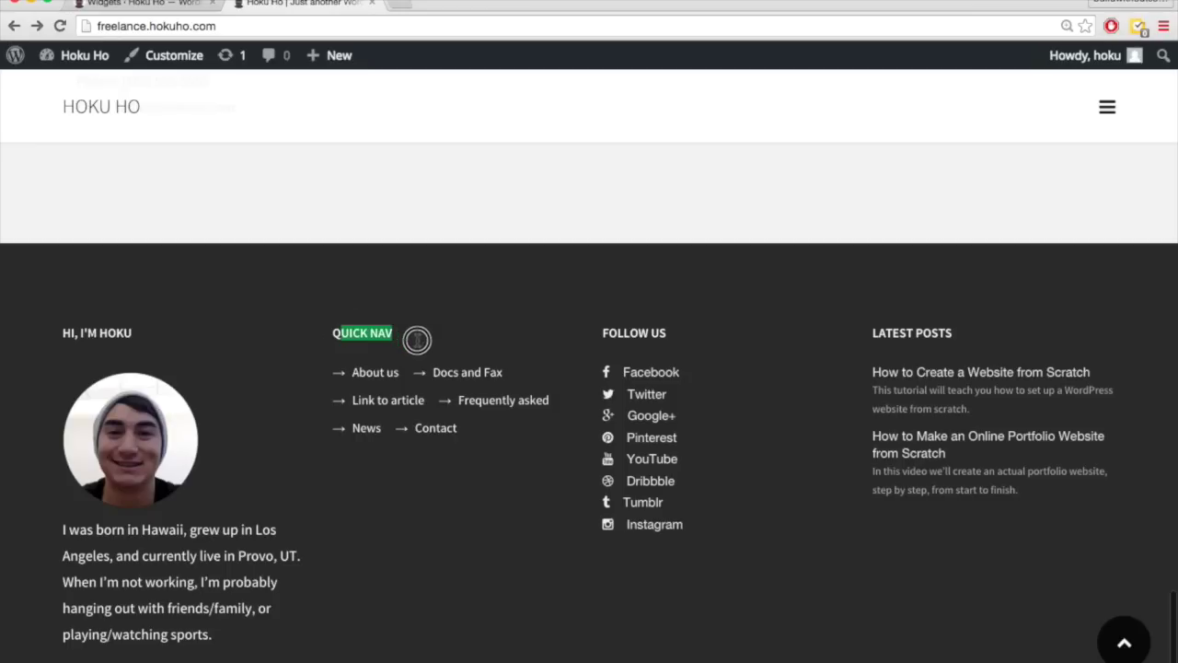
left_click(395, 317)
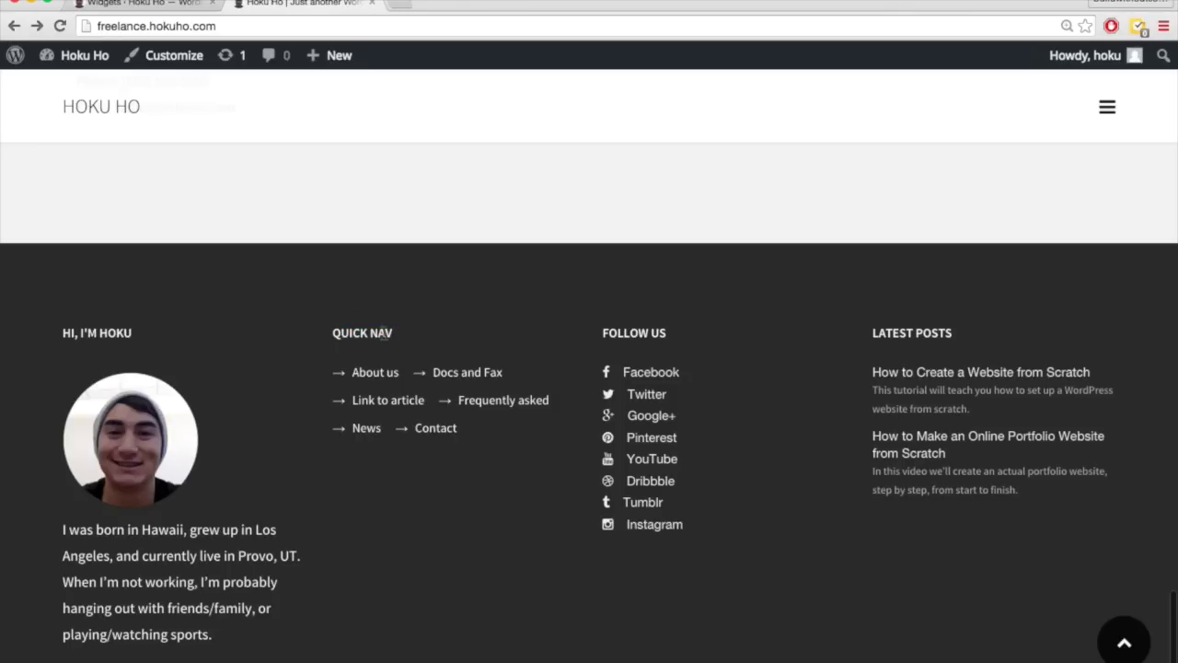
left_click(138, 3)
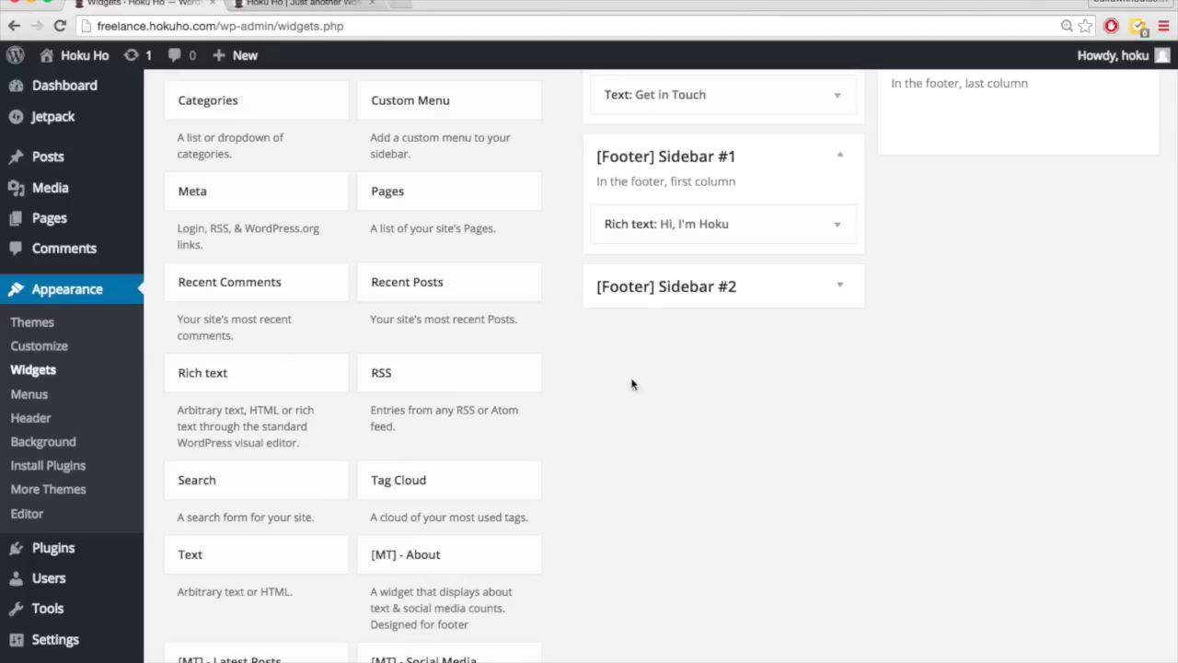
Add a Rich text widget to [Footer] Sidebar #2 titled 'Sites I'm Running', with Output title on.
scroll(700, 412, "down", 1)
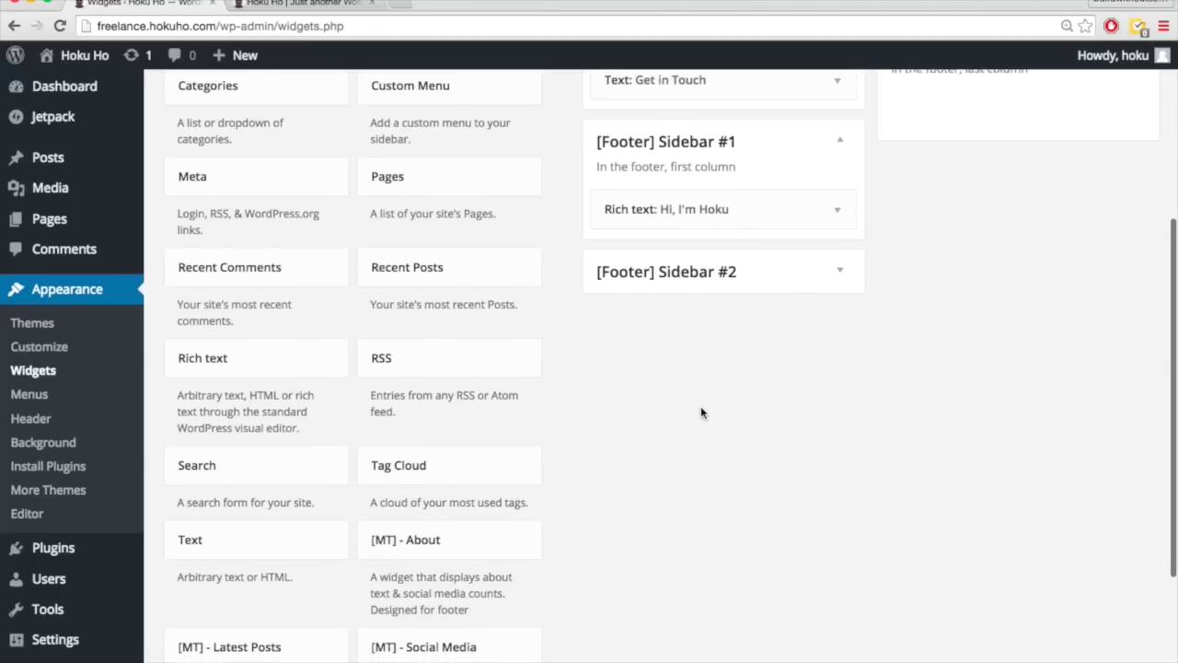
scroll(700, 412, "down", 2)
left_click(836, 232)
left_click_drag(260, 338, 751, 271)
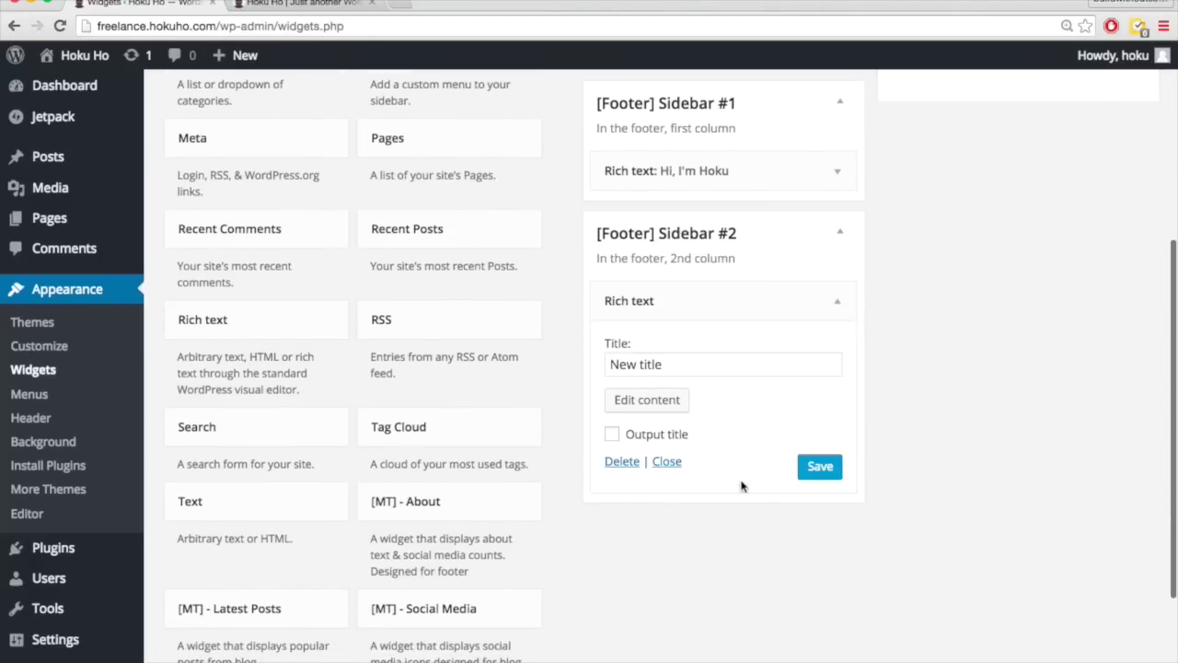
triple_click(671, 363)
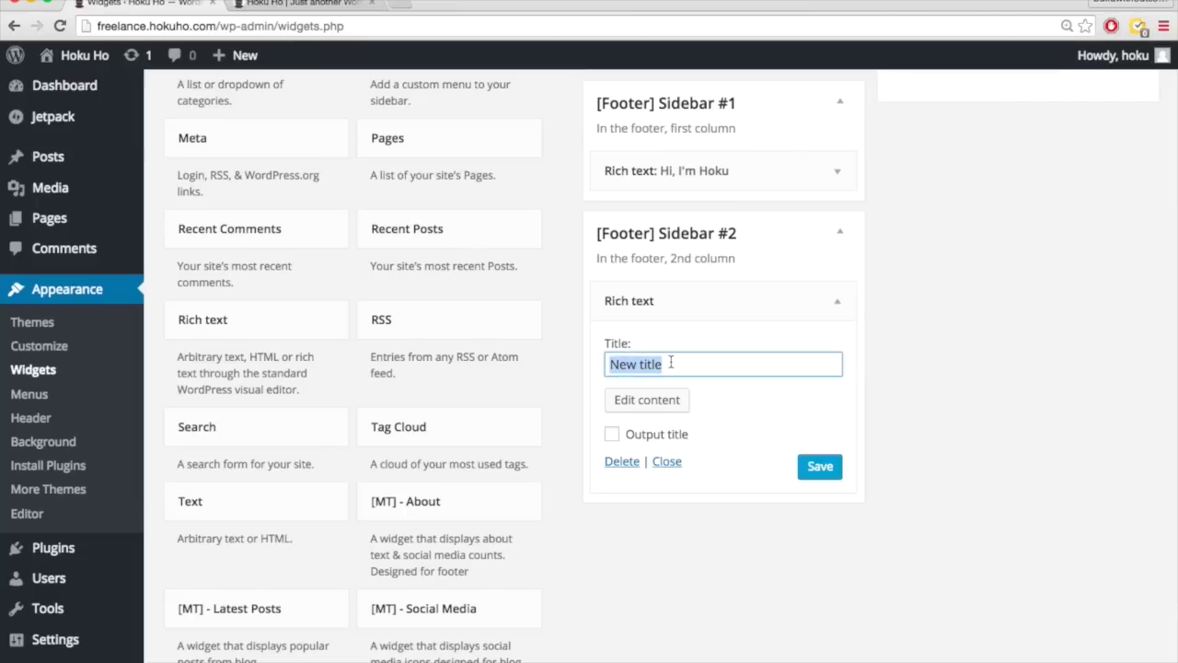
type("Sites I'm ru")
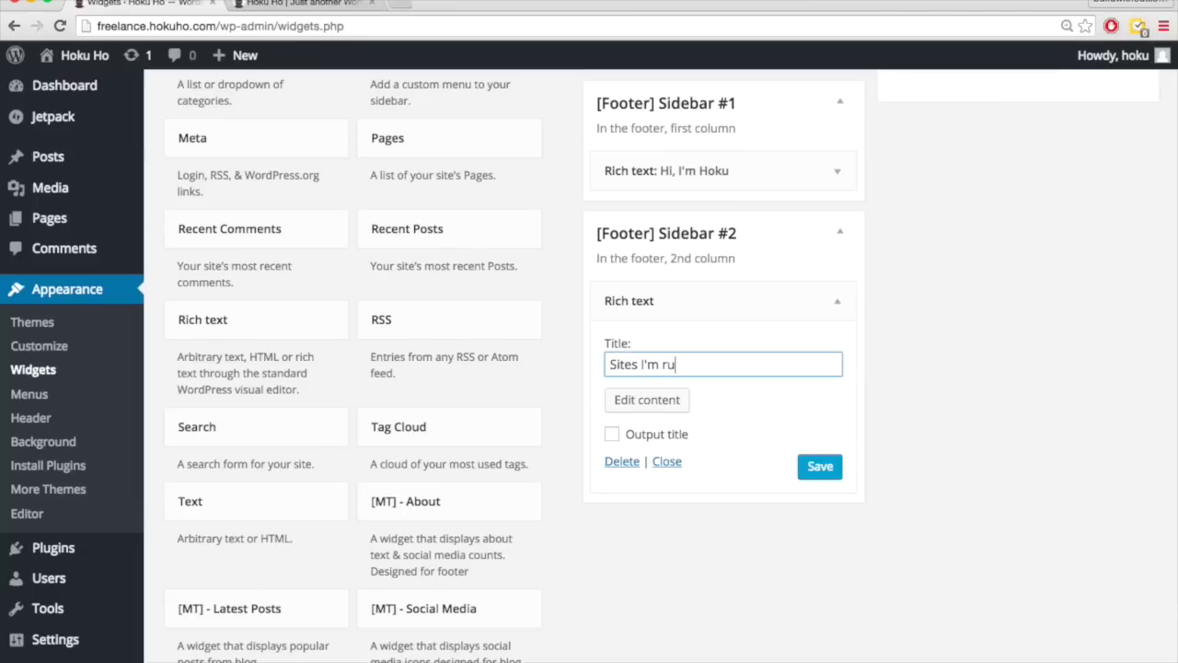
key("BackSpace")
key("BackSpace")
key("BackSpace")
left_click(612, 434)
Paste the four website domains into the widget content and save it.
left_click(648, 398)
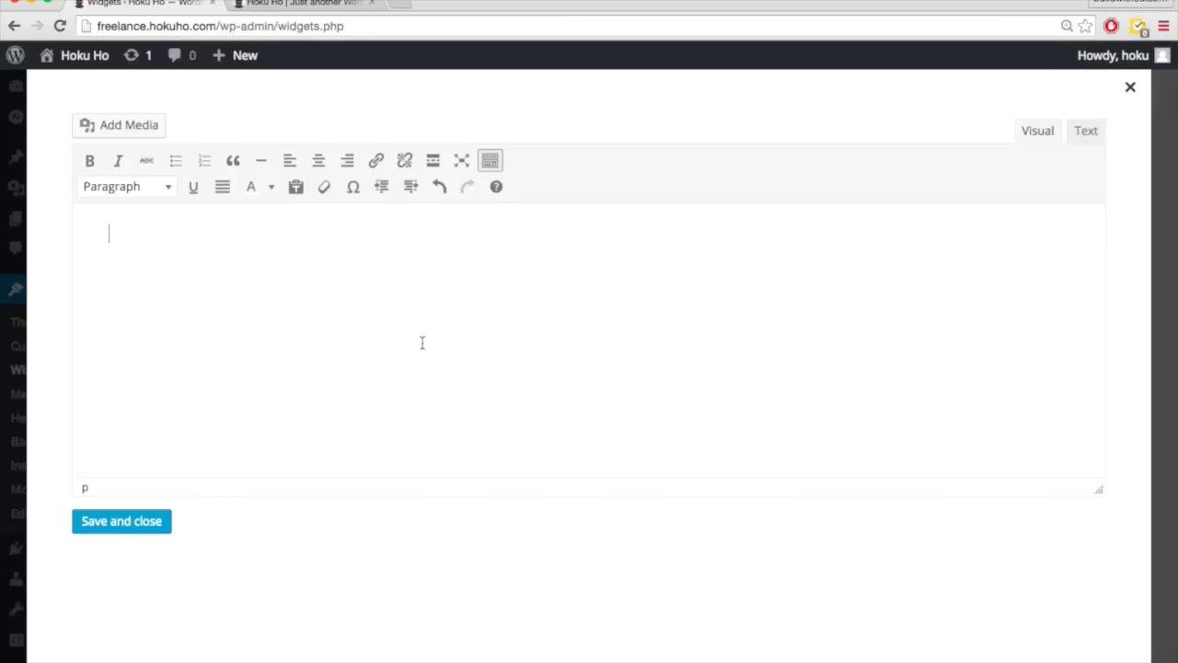
key("super+grave")
key("super+grave")
type("buildwithoutcode.com blog.buildwithoutcode.com wellgifted.co dealsdemocracy.com")
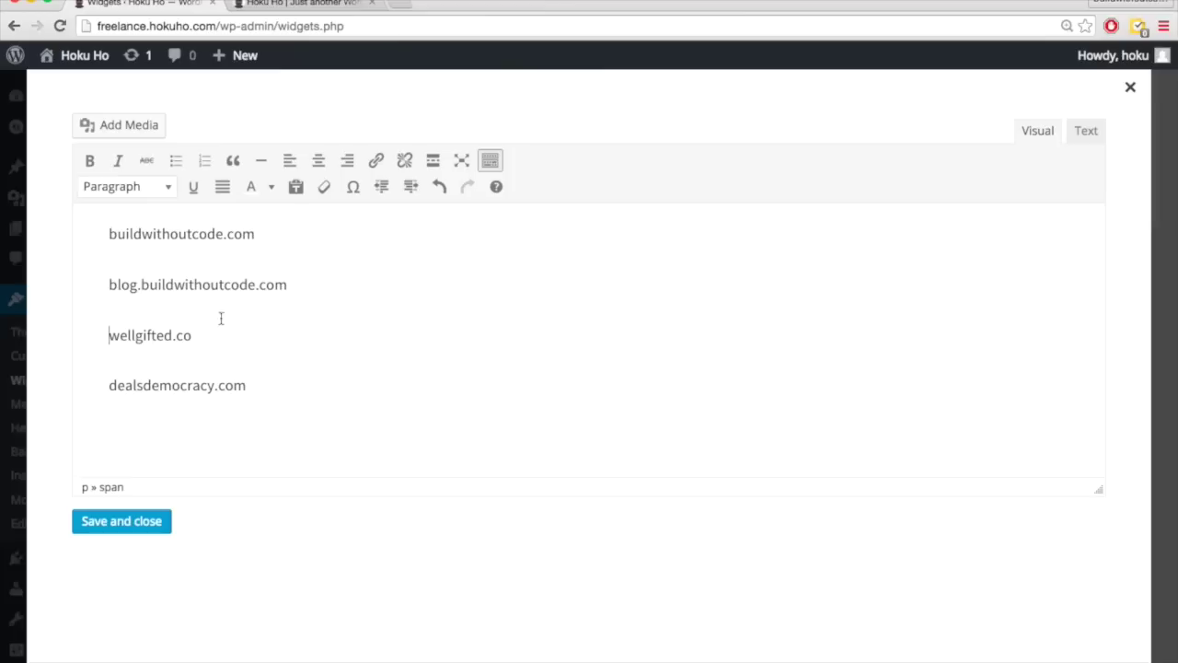
left_click(158, 522)
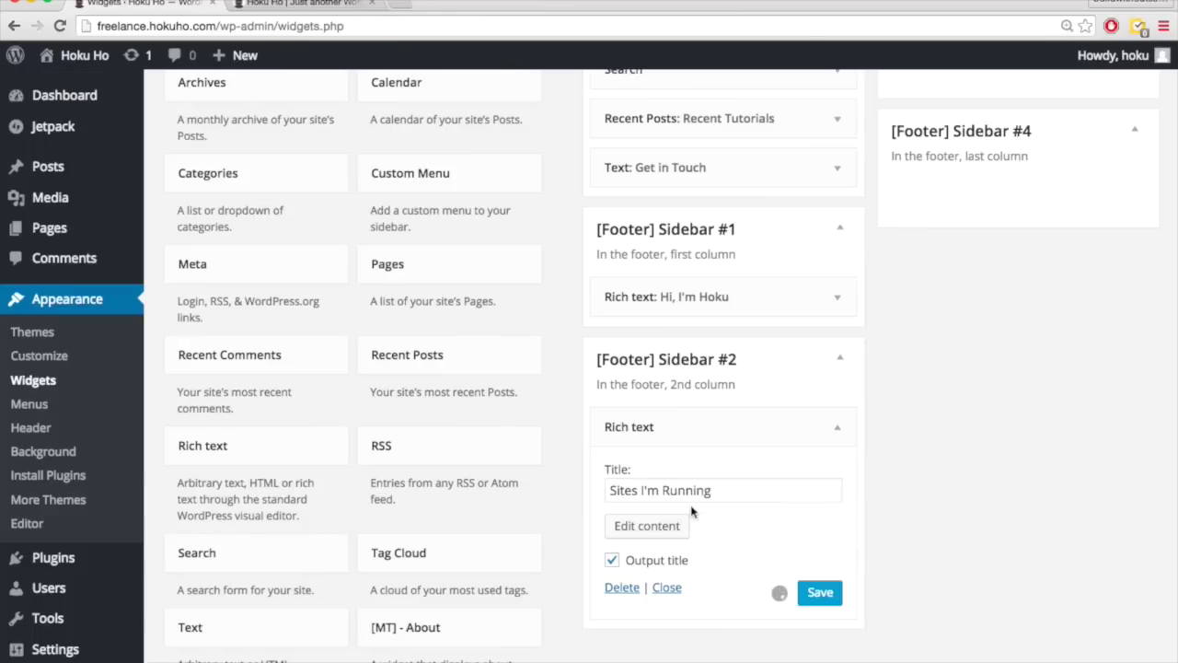
Reload the live site to see the new Sites I'm Running footer widget.
key("ctrl+Tab")
key("super+r")
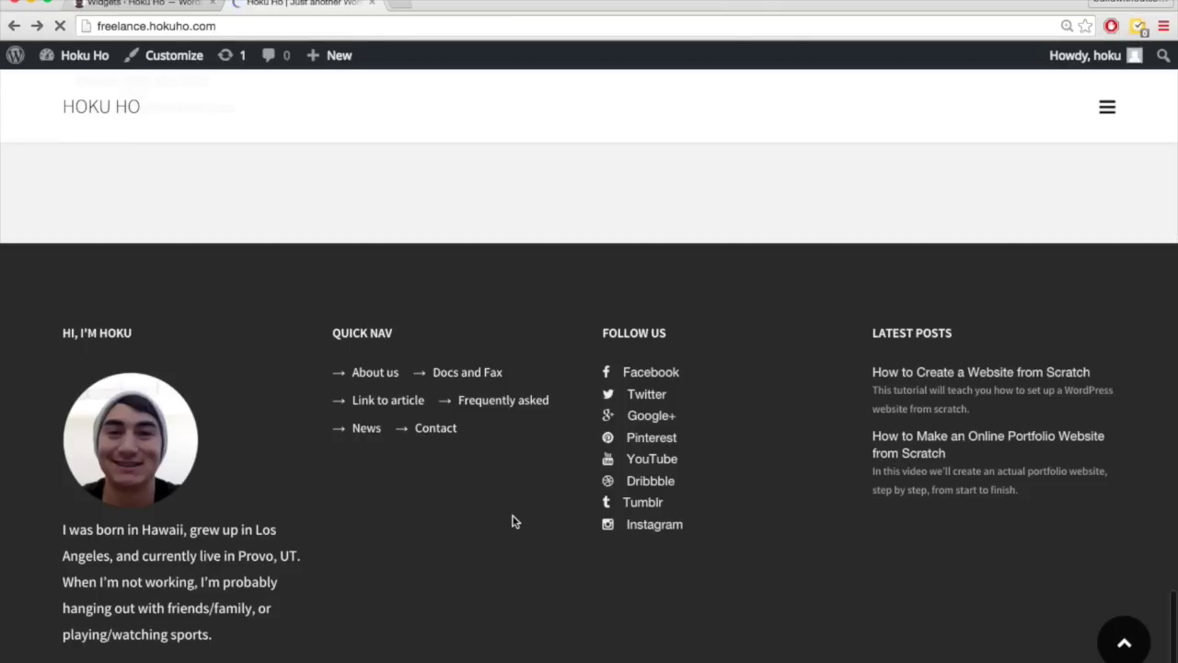
scroll(461, 452, "up", 1)
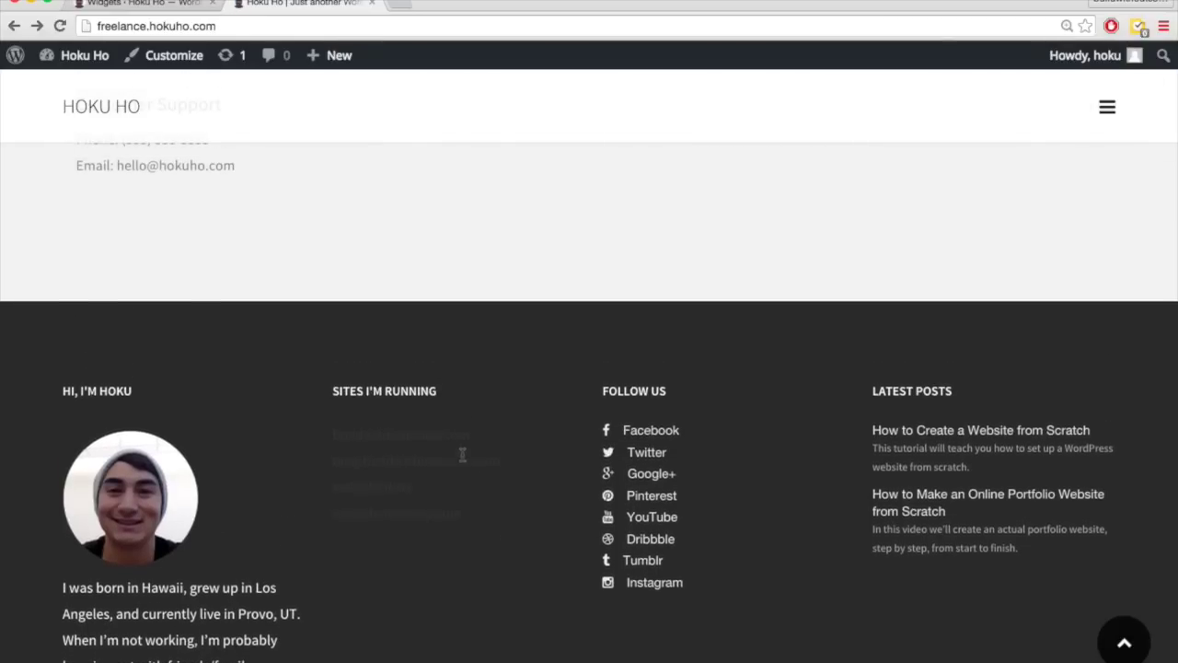
Select the buildwithoutcode.com, dealsdemocracy.com and other footer site lines to confirm they aren't links.
triple_click(419, 434)
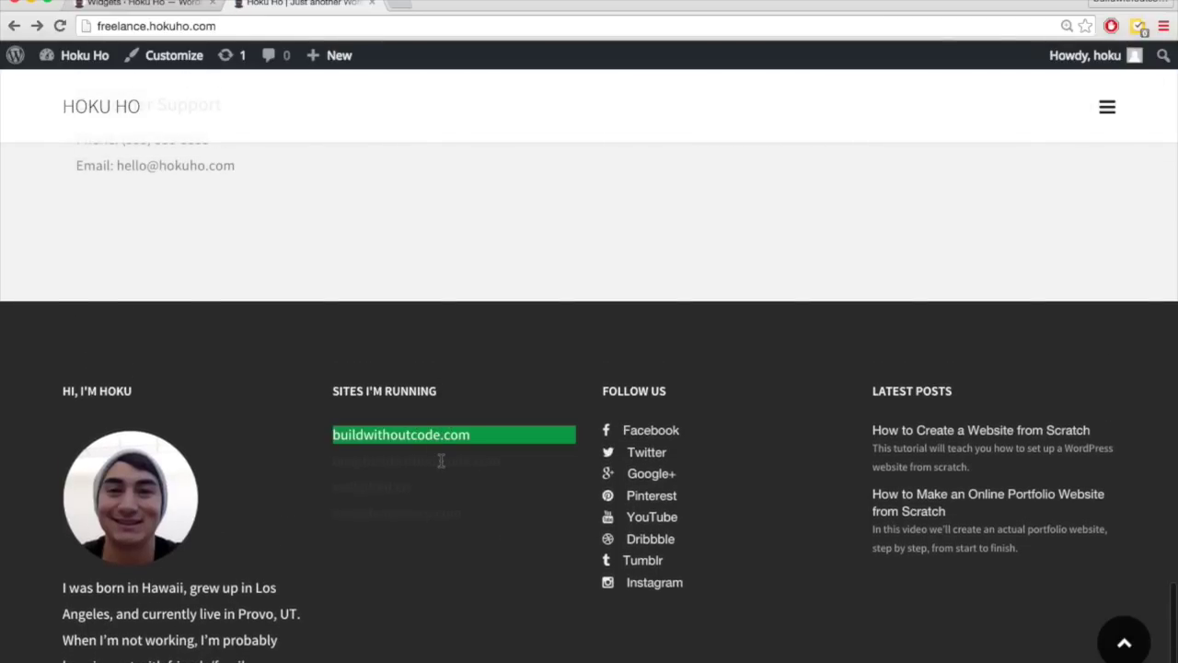
left_click(478, 441)
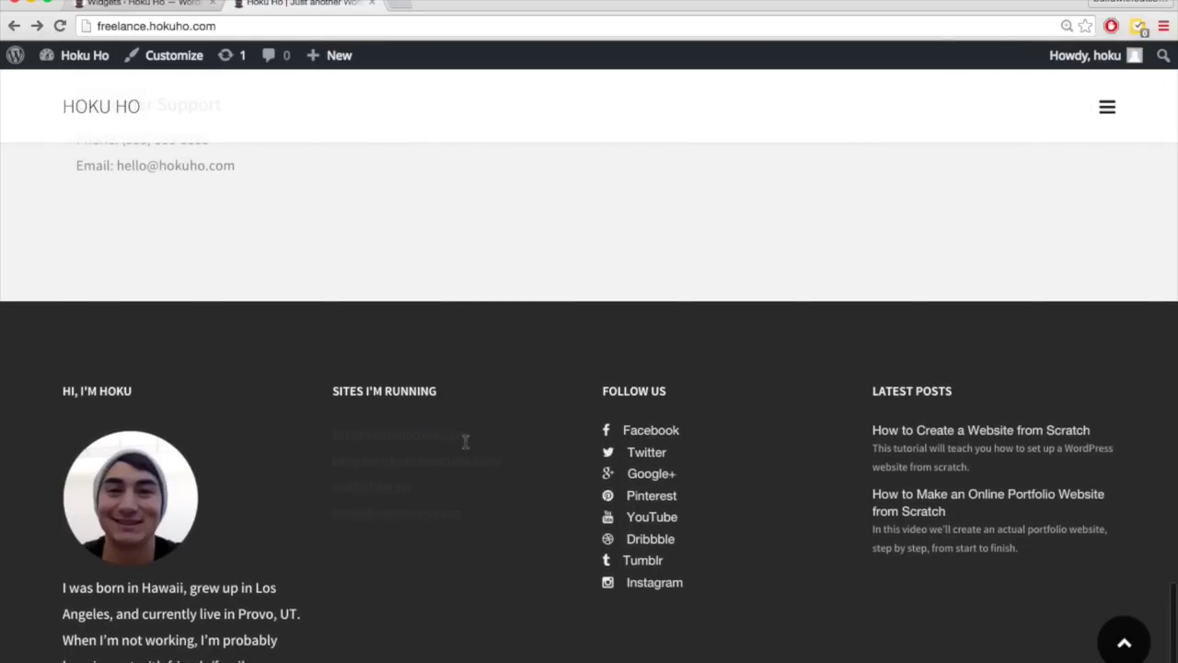
double_click(382, 437)
left_click(382, 455)
double_click(371, 487)
left_click(371, 513)
triple_click(371, 512)
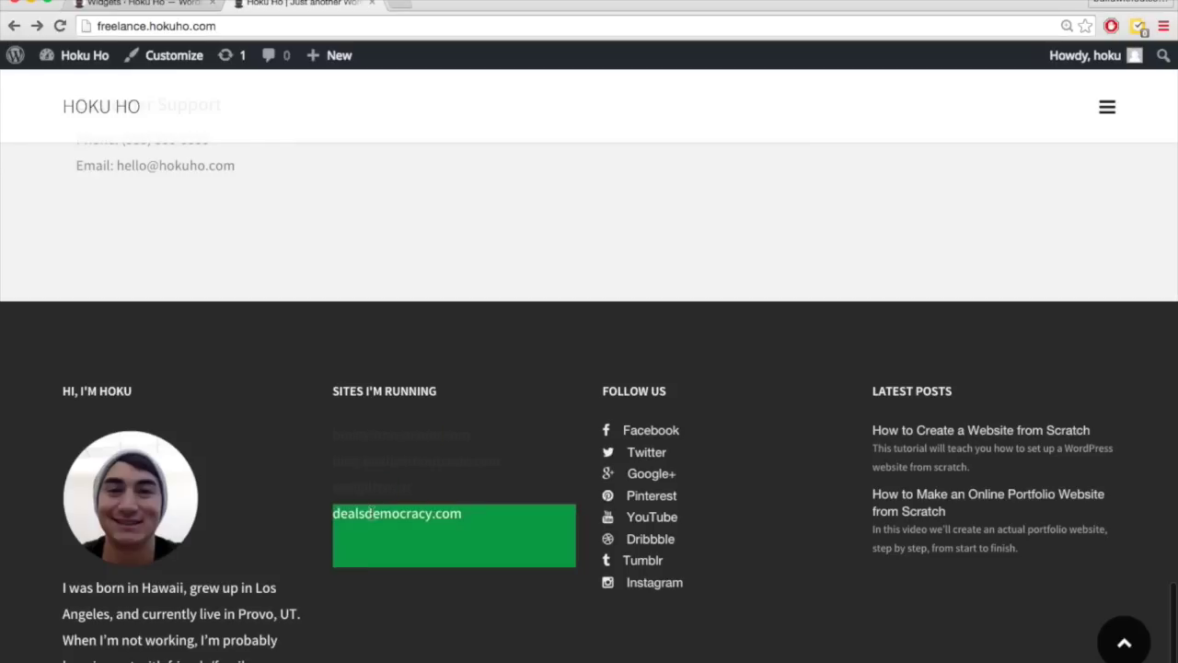
left_click(377, 490)
triple_click(377, 438)
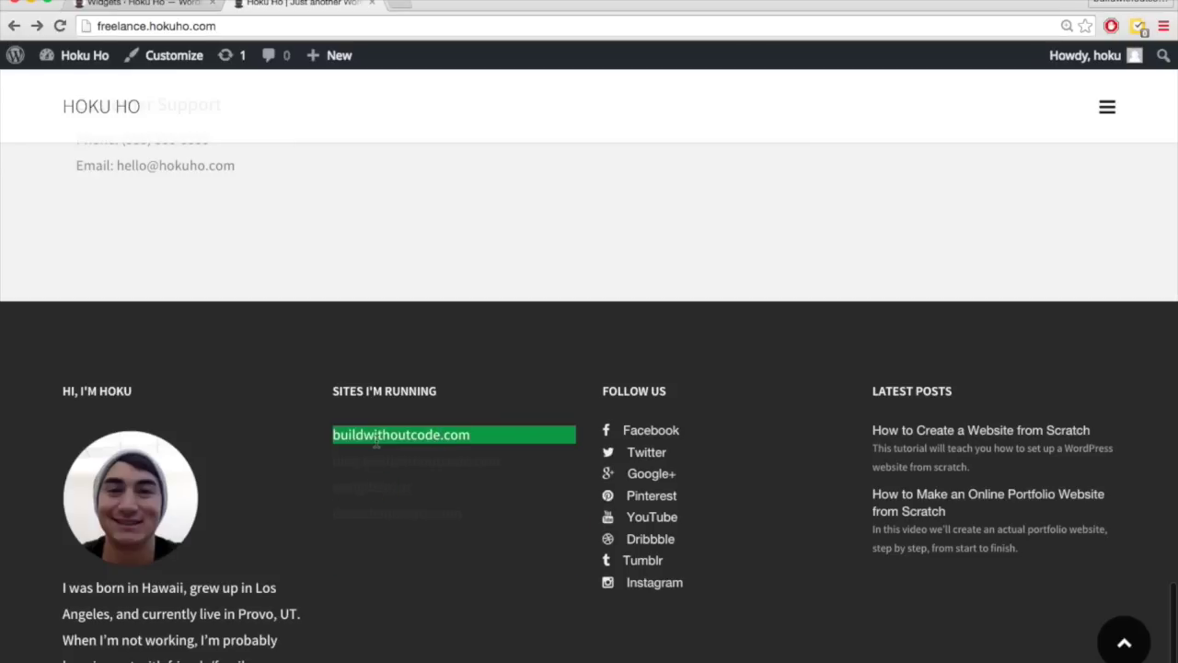
left_click(391, 467)
key("ctrl+shift+Tab")
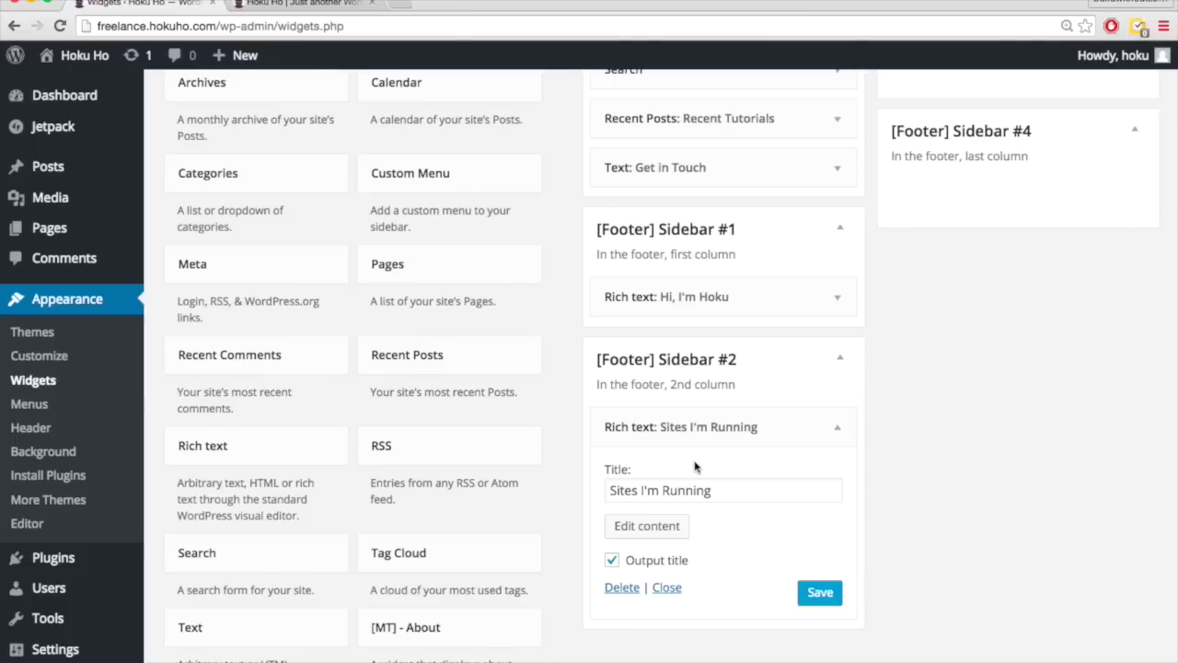
In the full editor, link the buildwithoutcode.com line to its pasted web address.
left_click(661, 528)
left_click_drag(252, 234, 95, 212)
key("super+c")
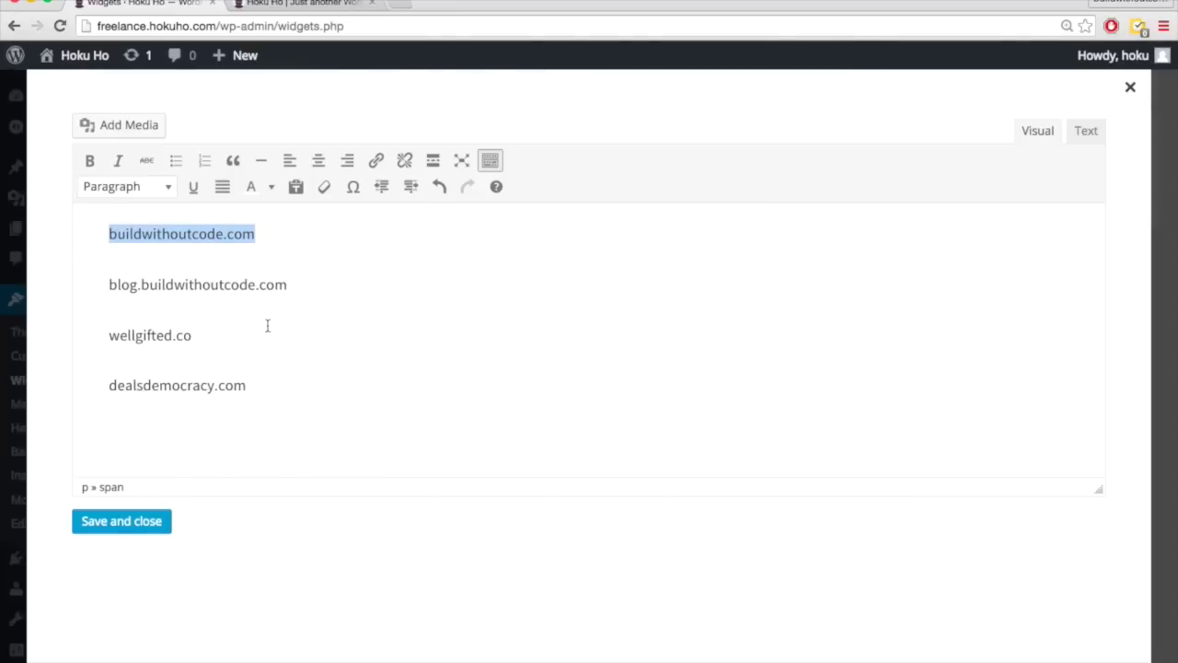
left_click(376, 161)
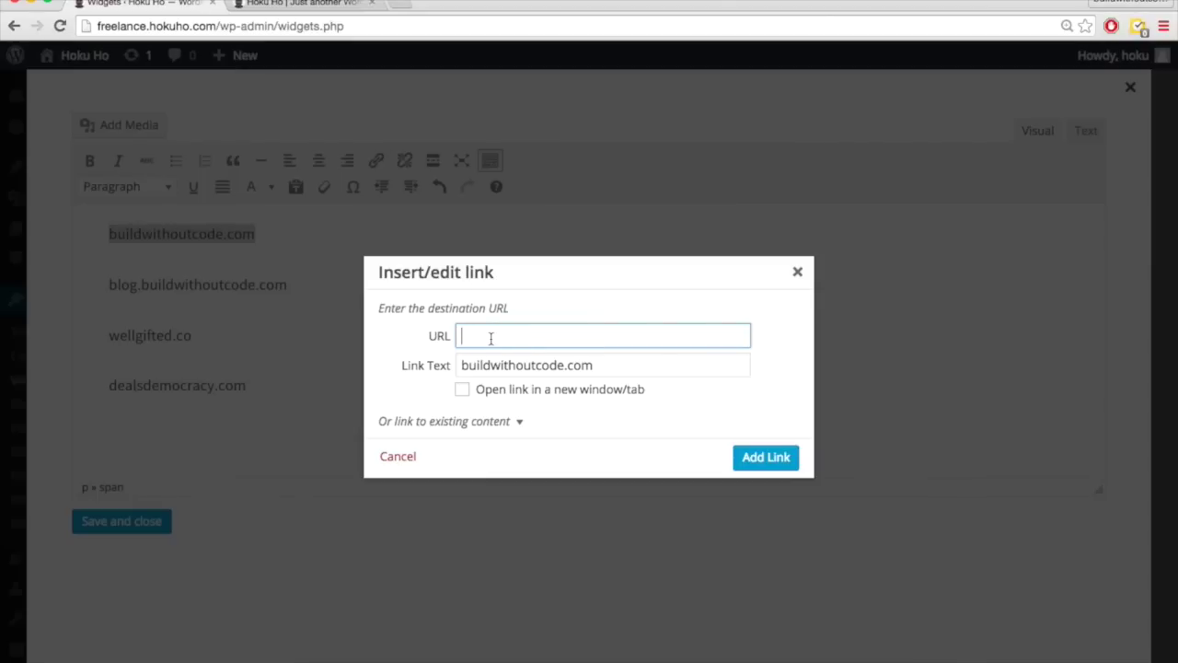
key("super+v")
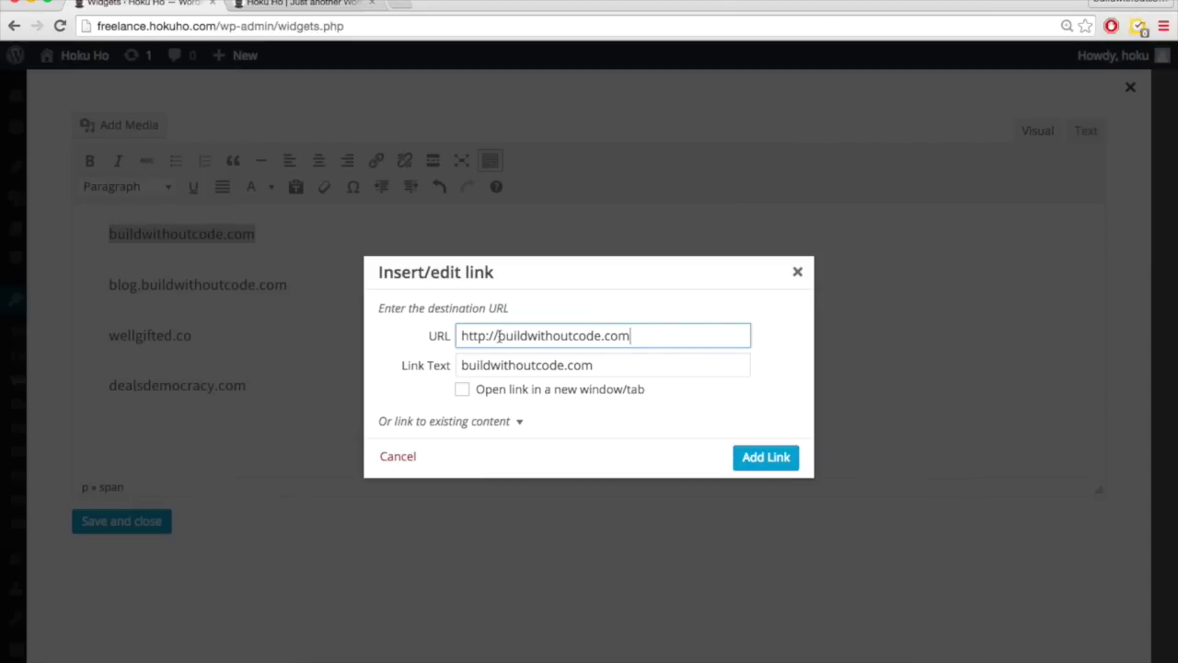
left_click_drag(499, 335, 440, 337)
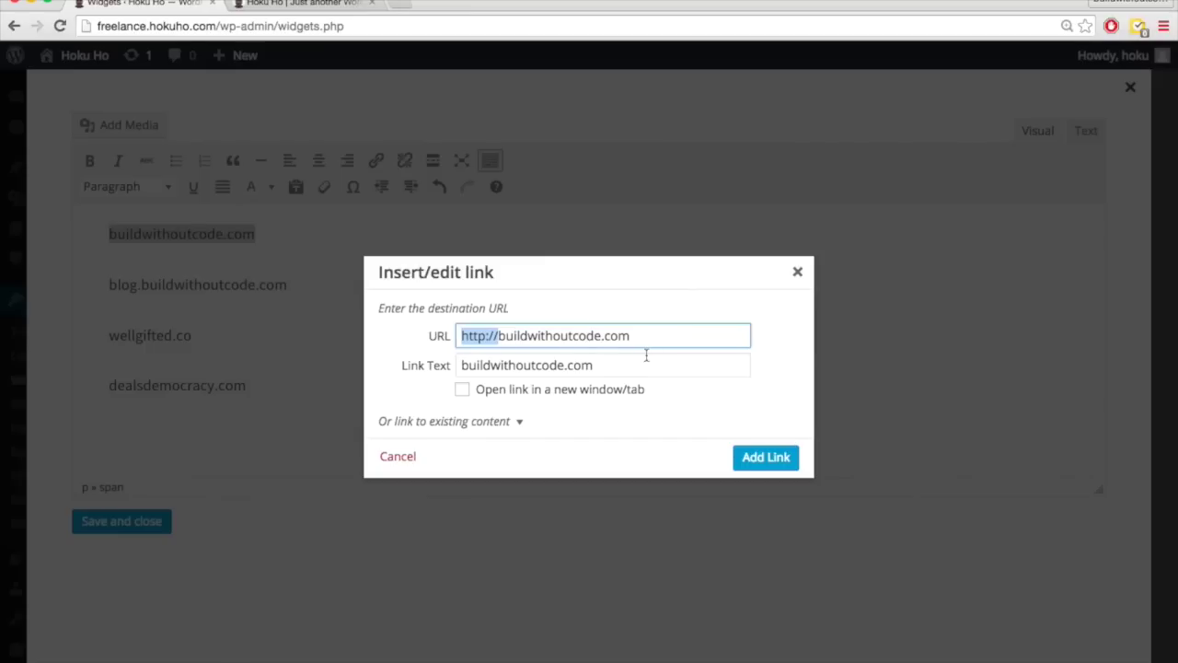
key("Tab")
left_click(764, 457)
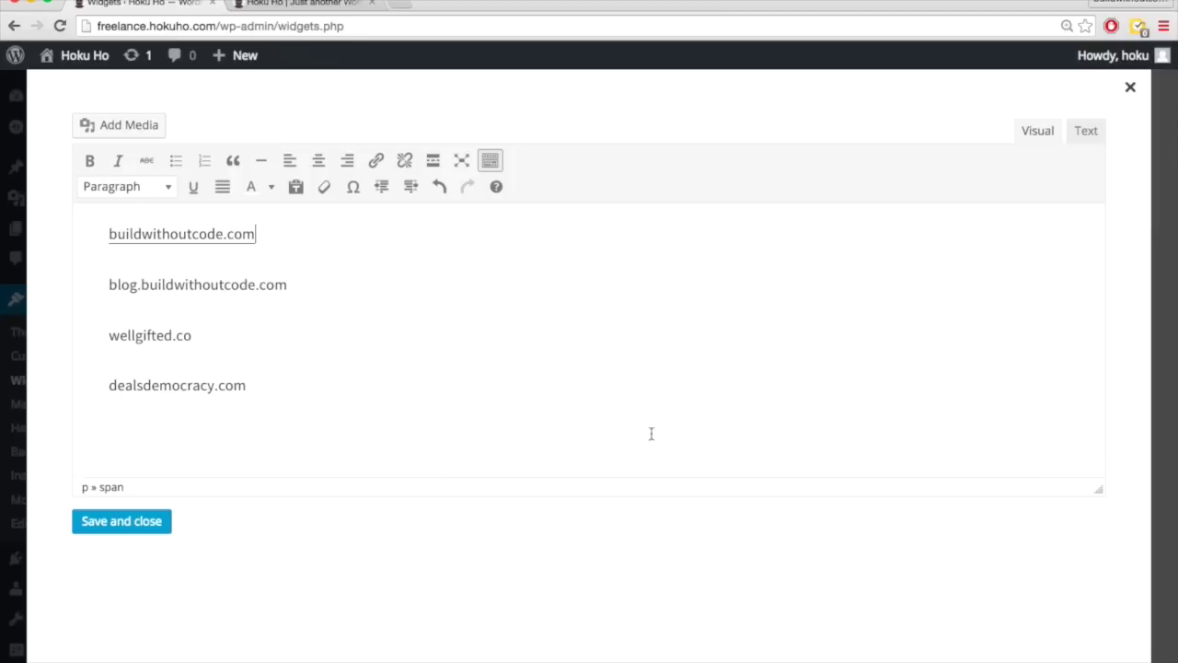
Link the blog.buildwithoutcode.com and wellgifted.co lines to their pasted addresses.
left_click_drag(286, 284, 97, 273)
key("super+c")
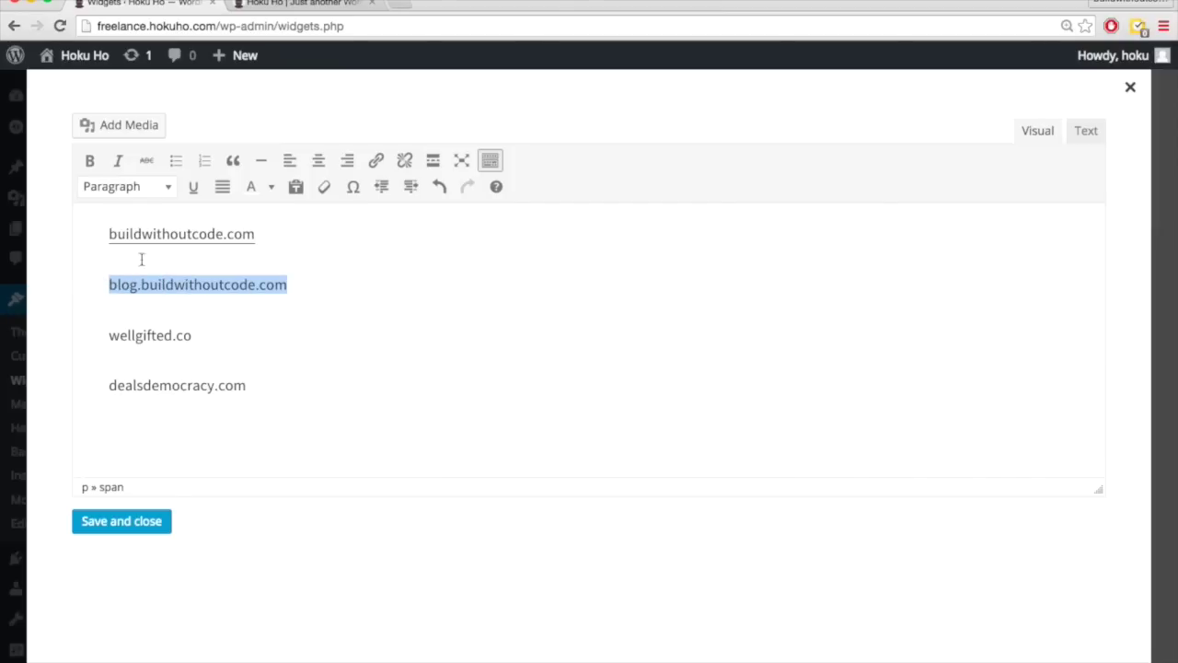
left_click(375, 161)
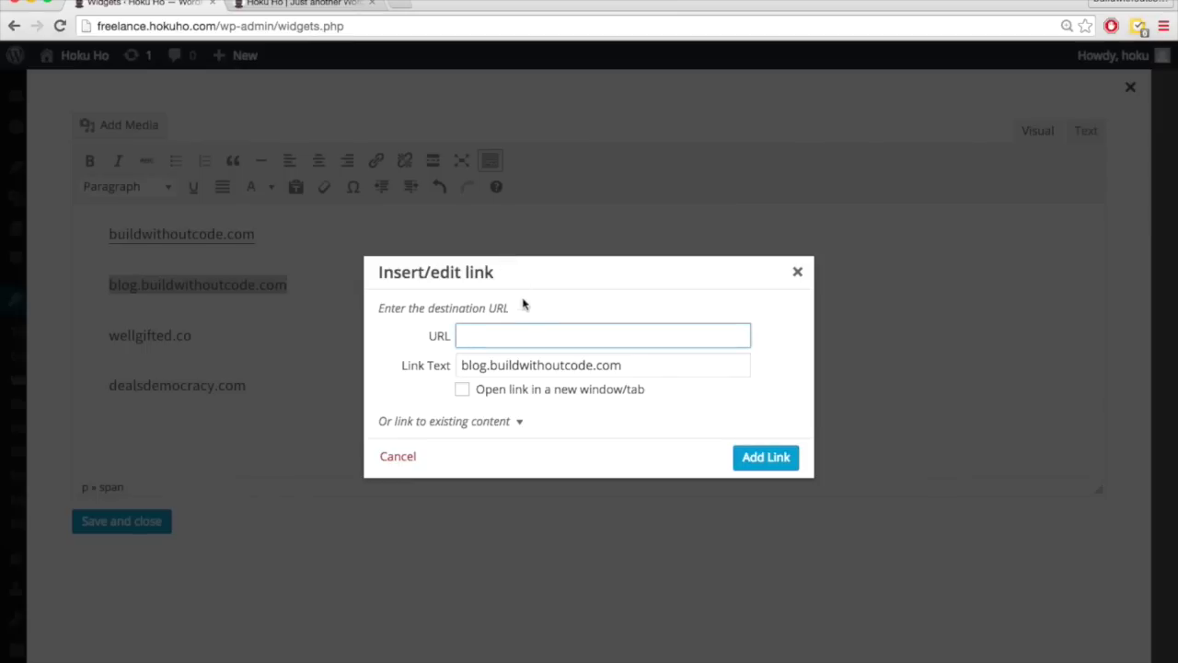
key("super+v")
left_click(779, 458)
left_click_drag(192, 334, 91, 325)
key("super+c")
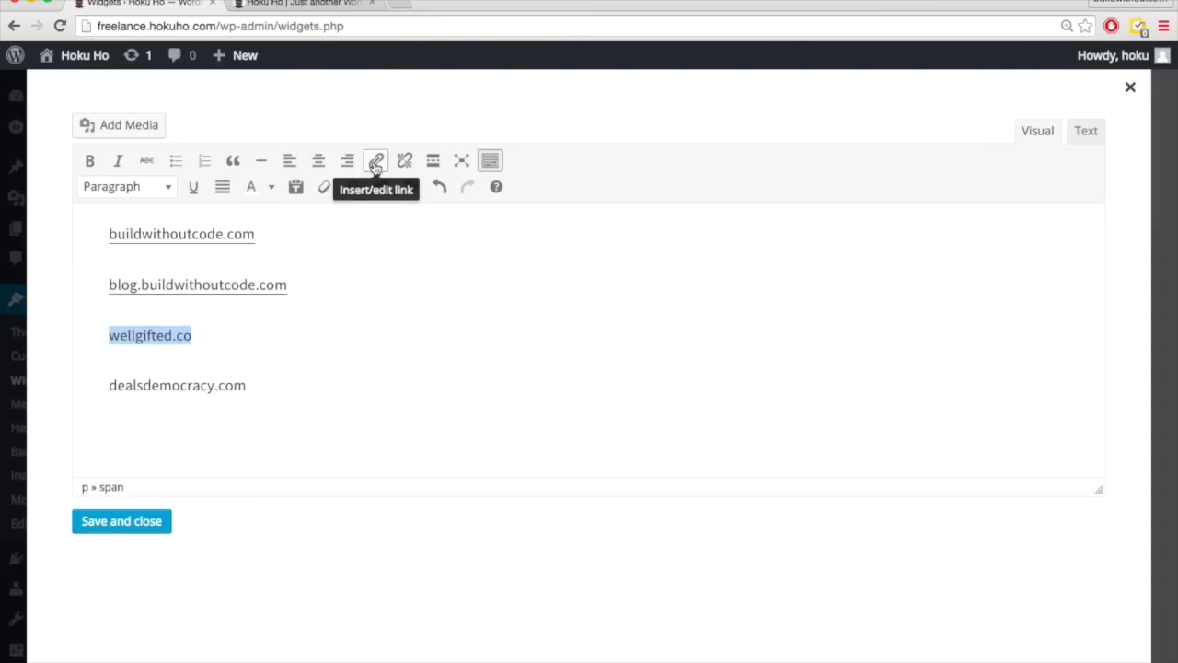
left_click(376, 162)
key("super+v")
left_click(754, 454)
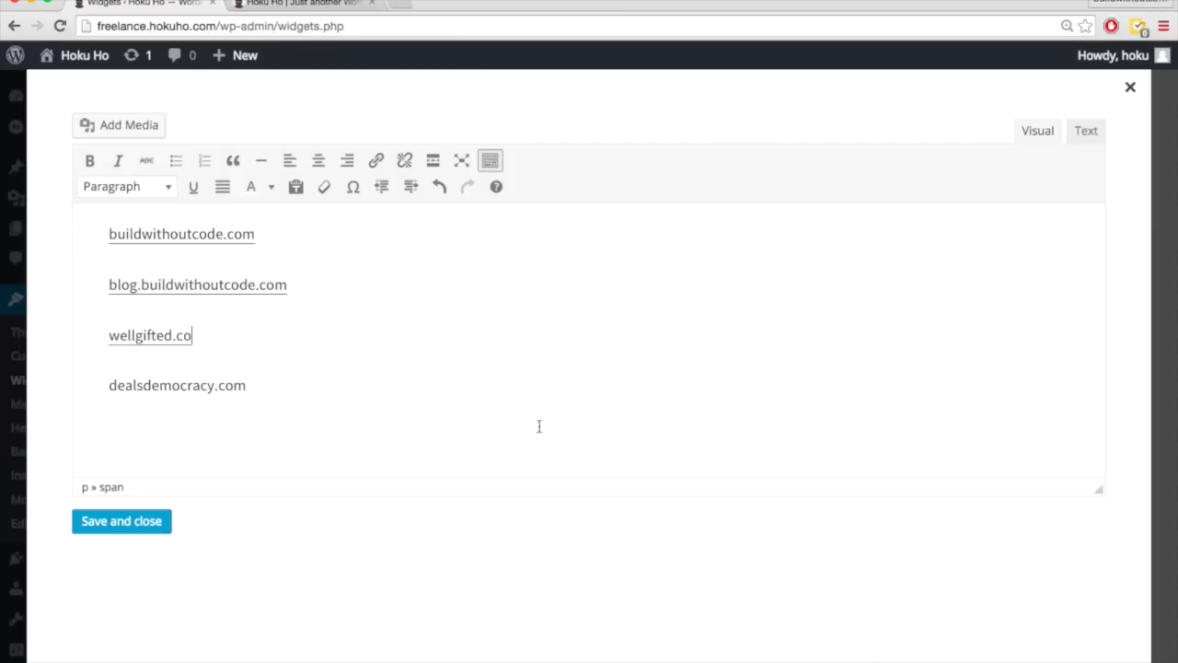
Select the full dealsdemocracy.com line and link it to its pasted address.
left_click_drag(275, 392, 43, 341)
key("Right")
double_click(194, 385)
left_click(189, 385)
double_click(190, 385)
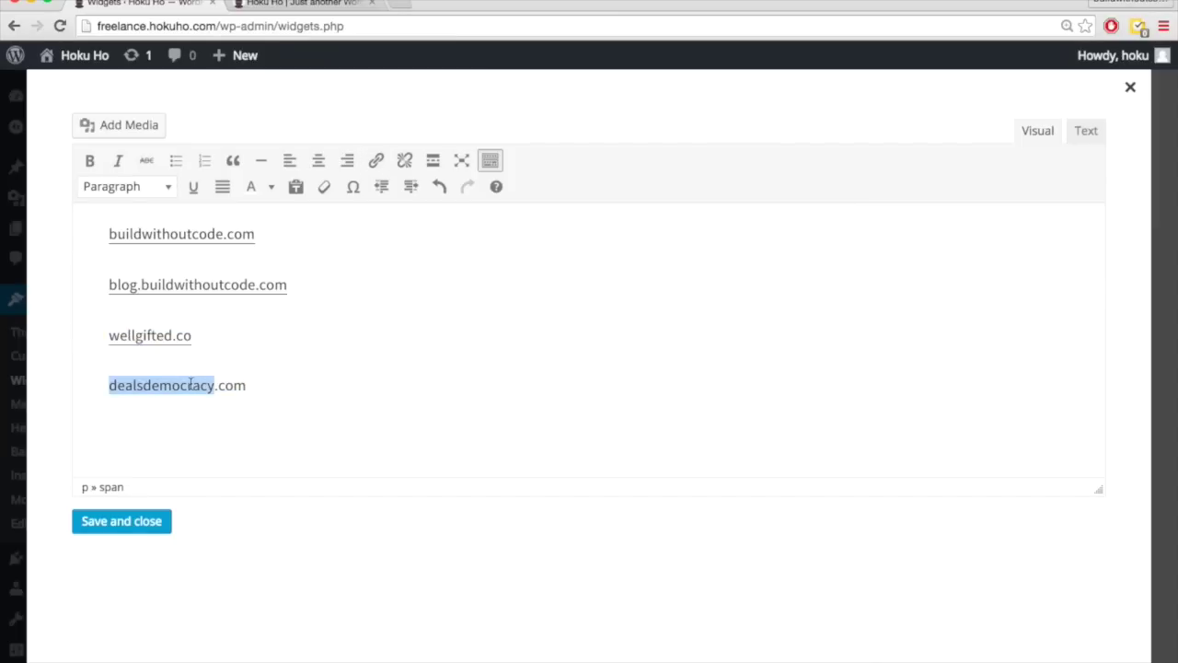
left_click_drag(273, 390, 43, 362)
key("ctrl+c")
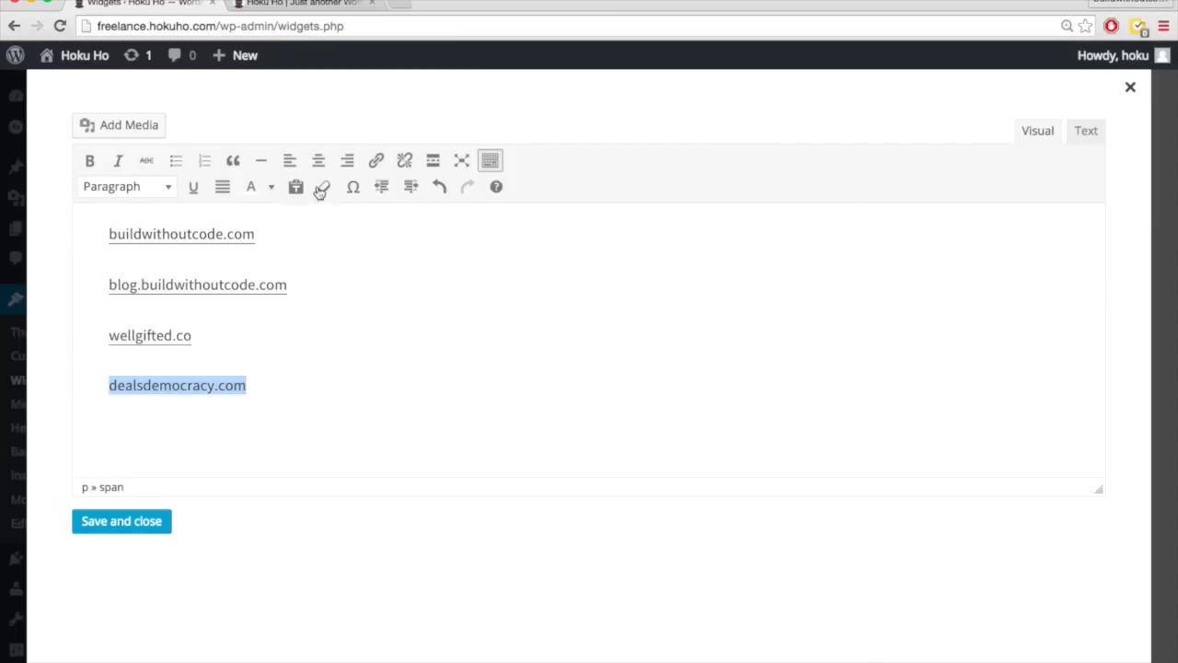
left_click(375, 164)
key("ctrl+v")
left_click(783, 460)
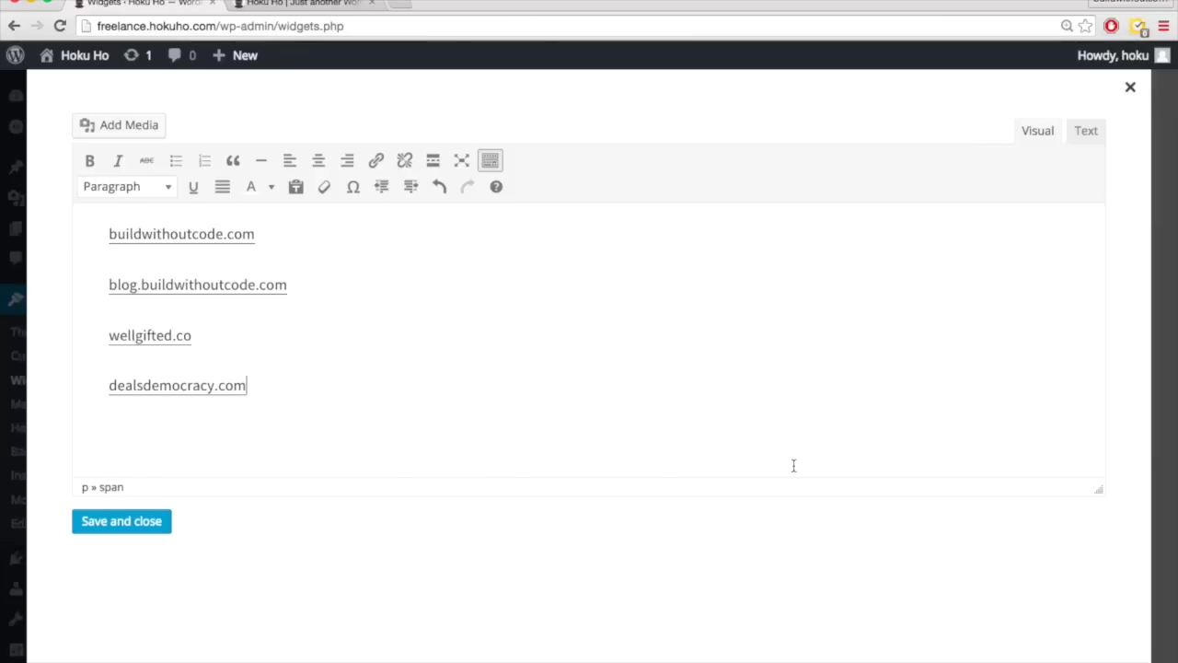
Save the linked site list and reload the live site.
left_click(122, 521)
key("ctrl+Tab")
key("super+r")
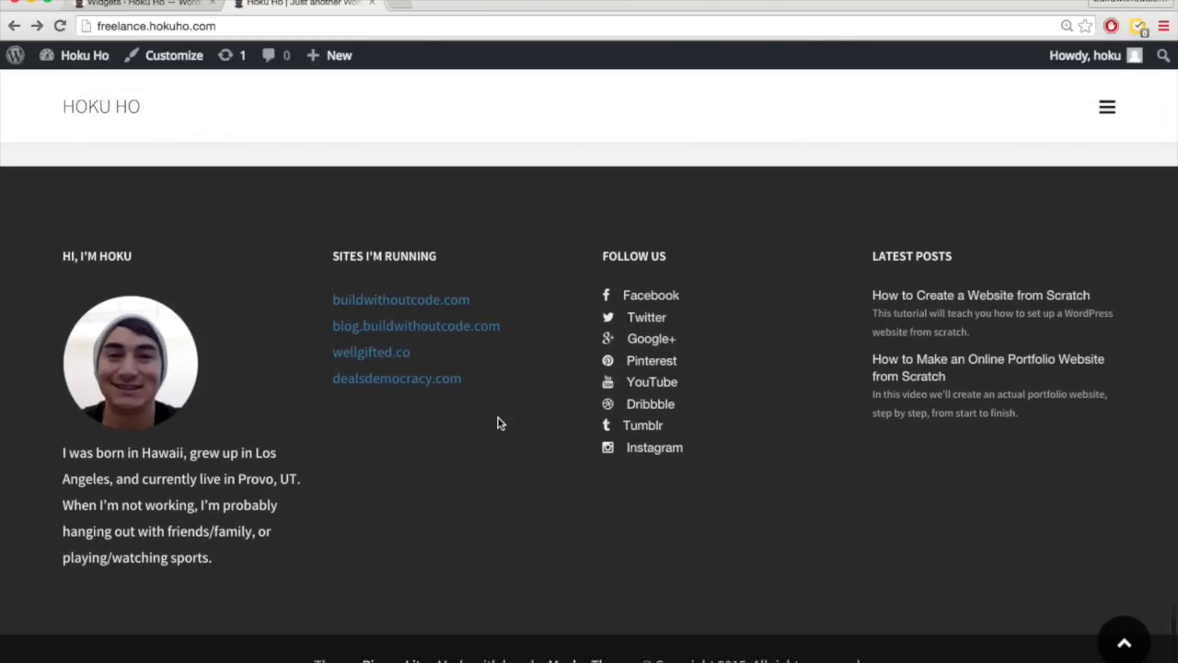
Select the Follow Us list in the live footer, then return to the Widgets admin page.
left_click_drag(603, 250, 717, 456)
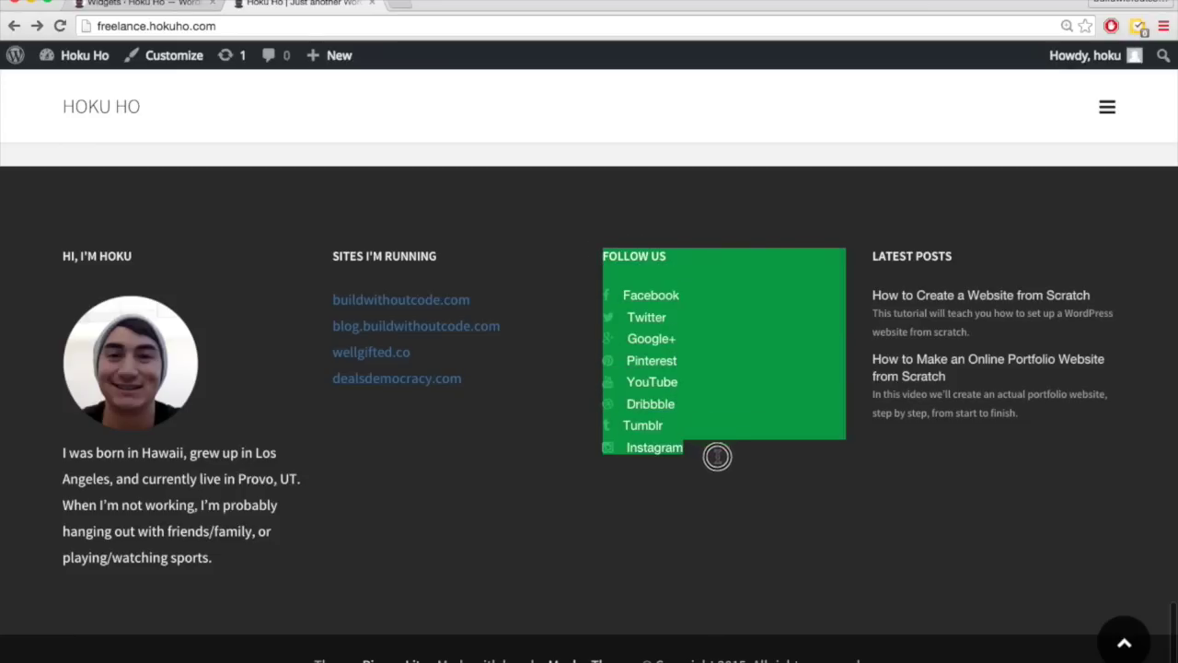
left_click(718, 460)
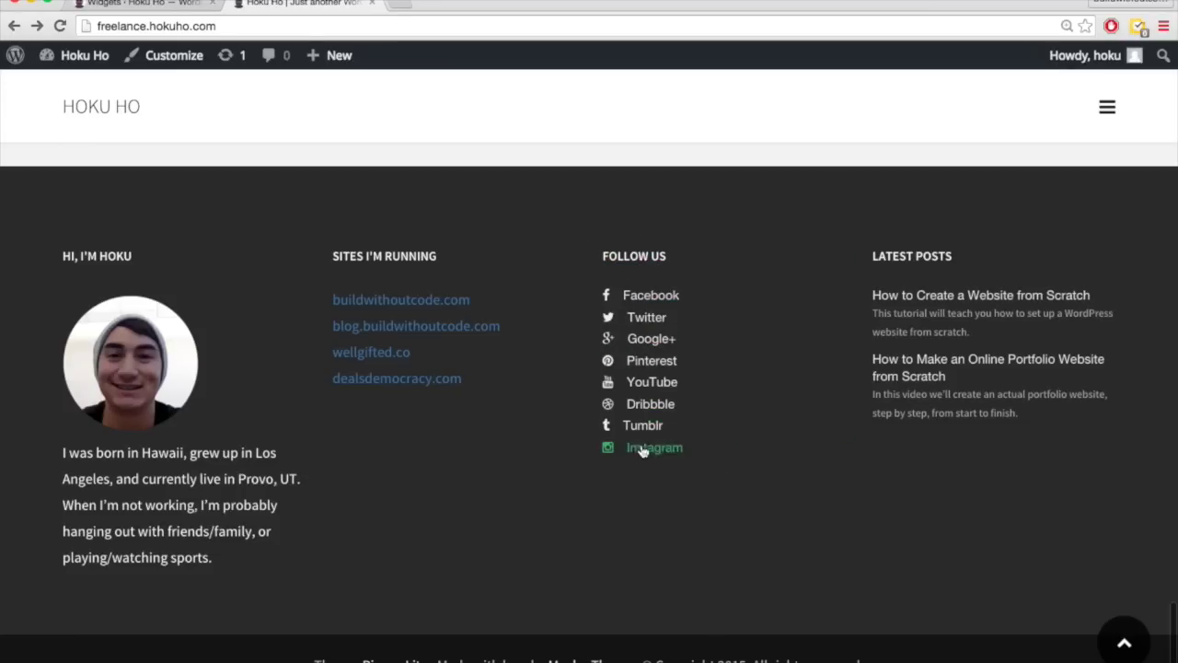
key("ctrl+shift+Tab")
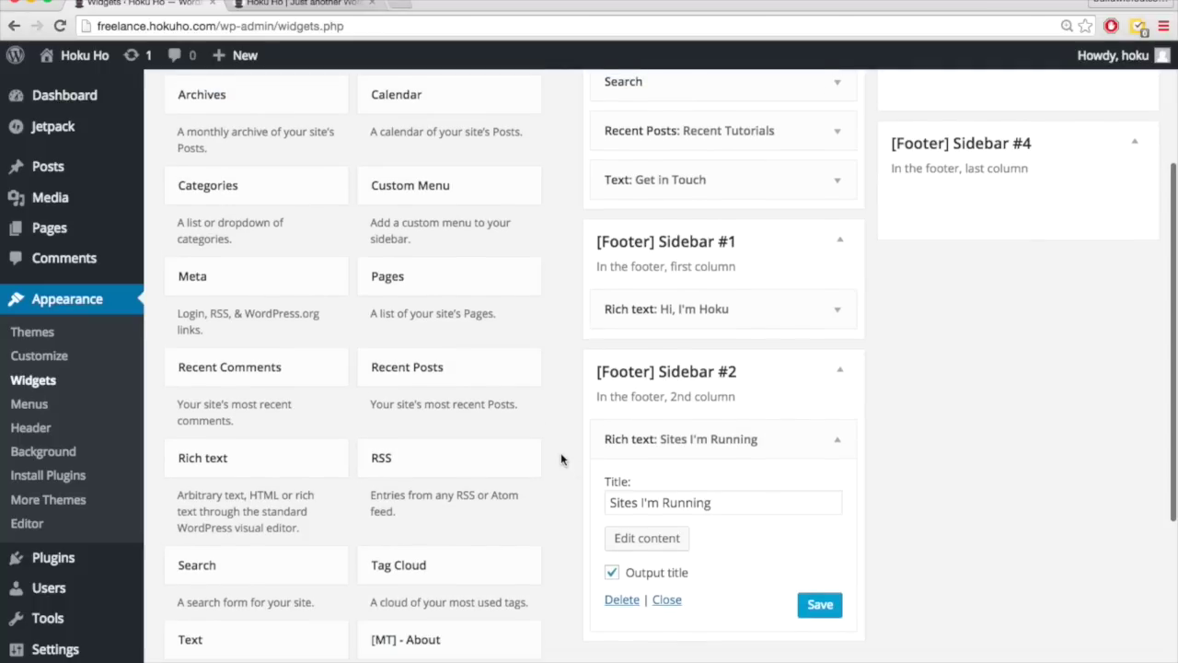
Collapse the Sites I'm Running widget and drag the [MT] - Social Media widget into a footer sidebar.
left_click(836, 439)
left_click(841, 384)
scroll(839, 384, "up", 3)
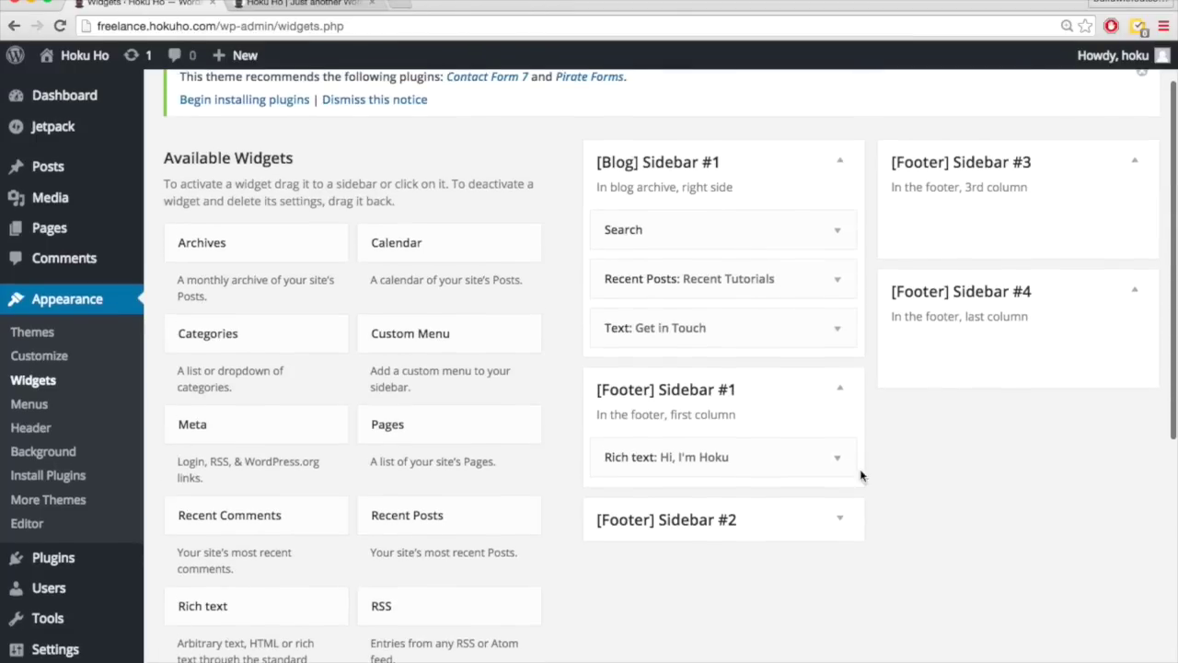
scroll(457, 512, "down", 3)
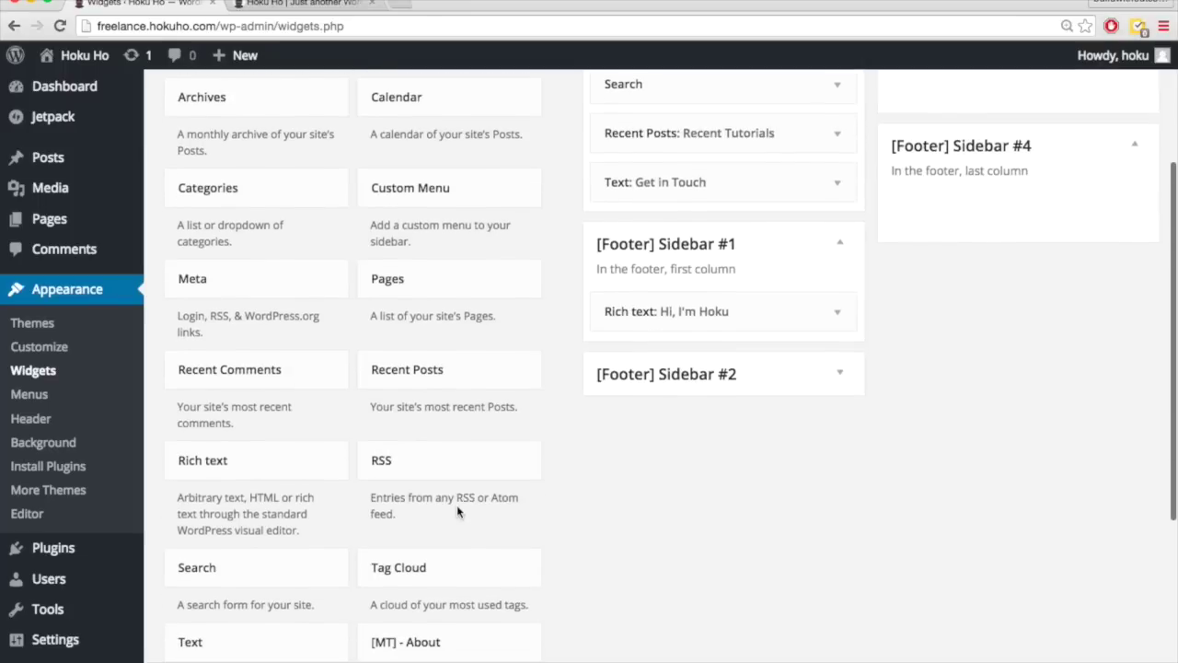
scroll(456, 504, "down", 4)
left_click_drag(443, 570, 1059, 157)
scroll(1041, 262, "down", 1)
Title the social widget 'Follow Along' and set the Twitter URL to twitter.com/hokustalkshow.
left_click(924, 197)
type("Follow Along")
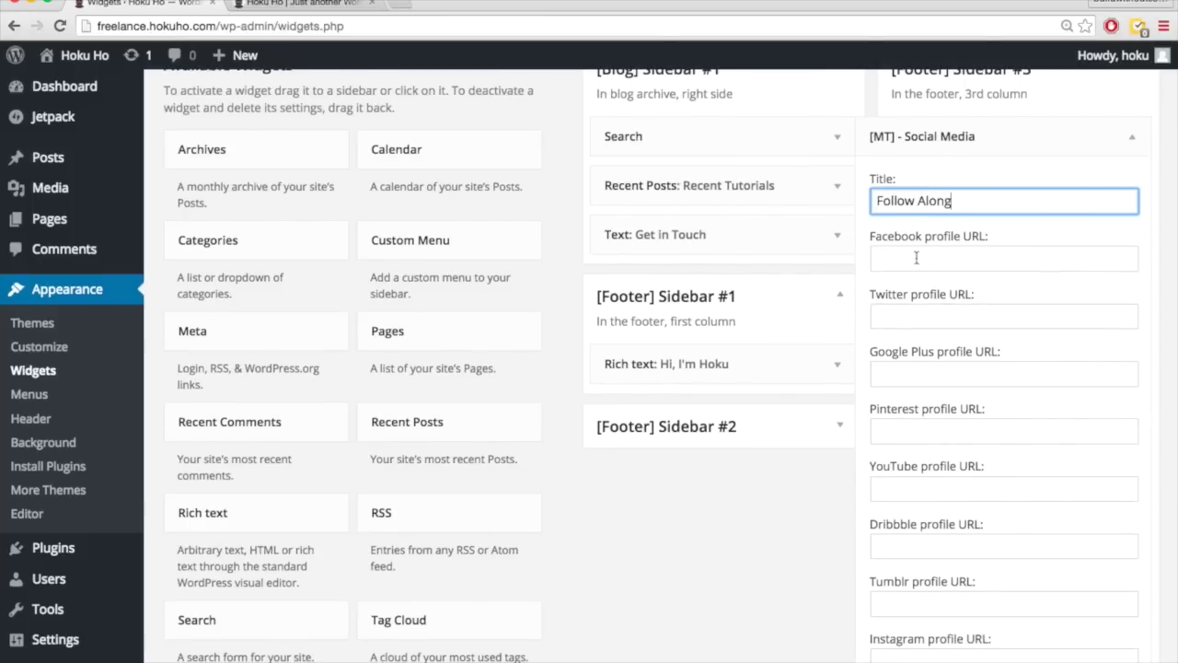
scroll(921, 276, "down", 1)
left_click(913, 265)
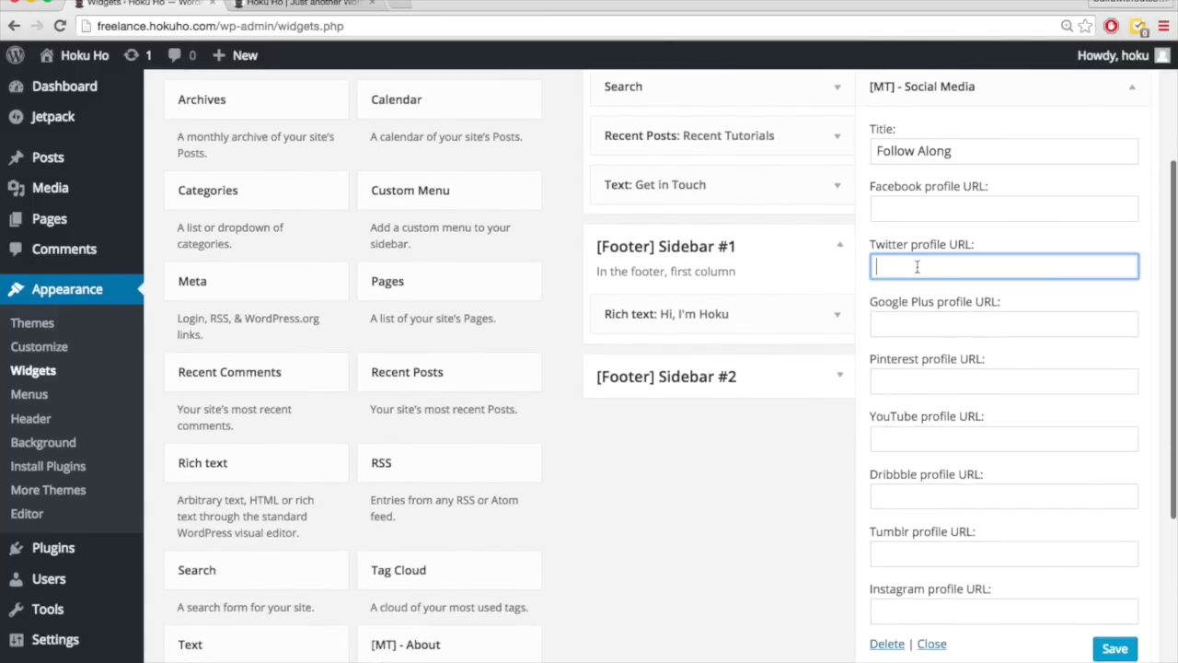
left_click(909, 323)
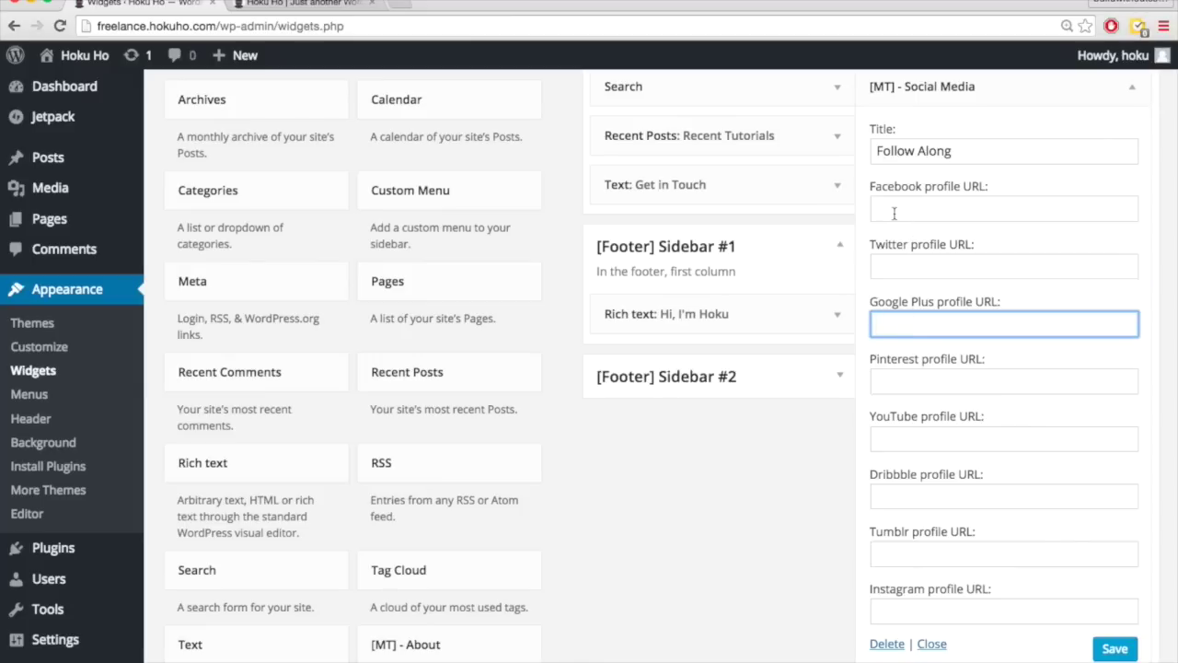
left_click(895, 263)
type("twitter.com/hokustalkshow")
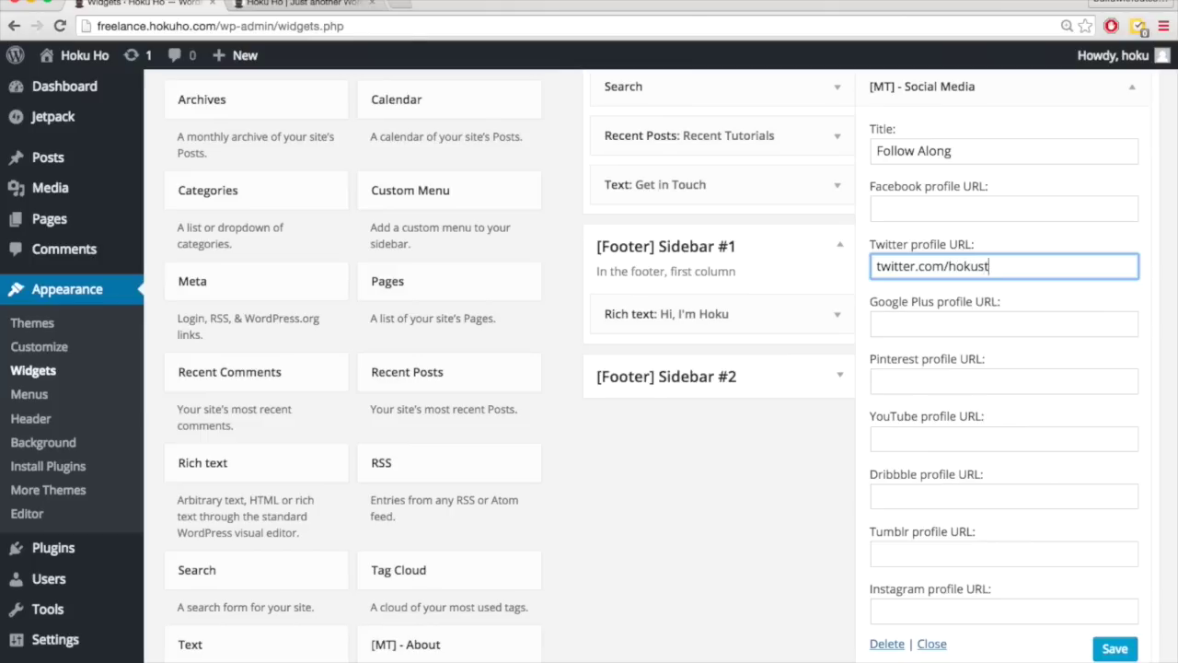
left_click(941, 327)
triple_click(960, 266)
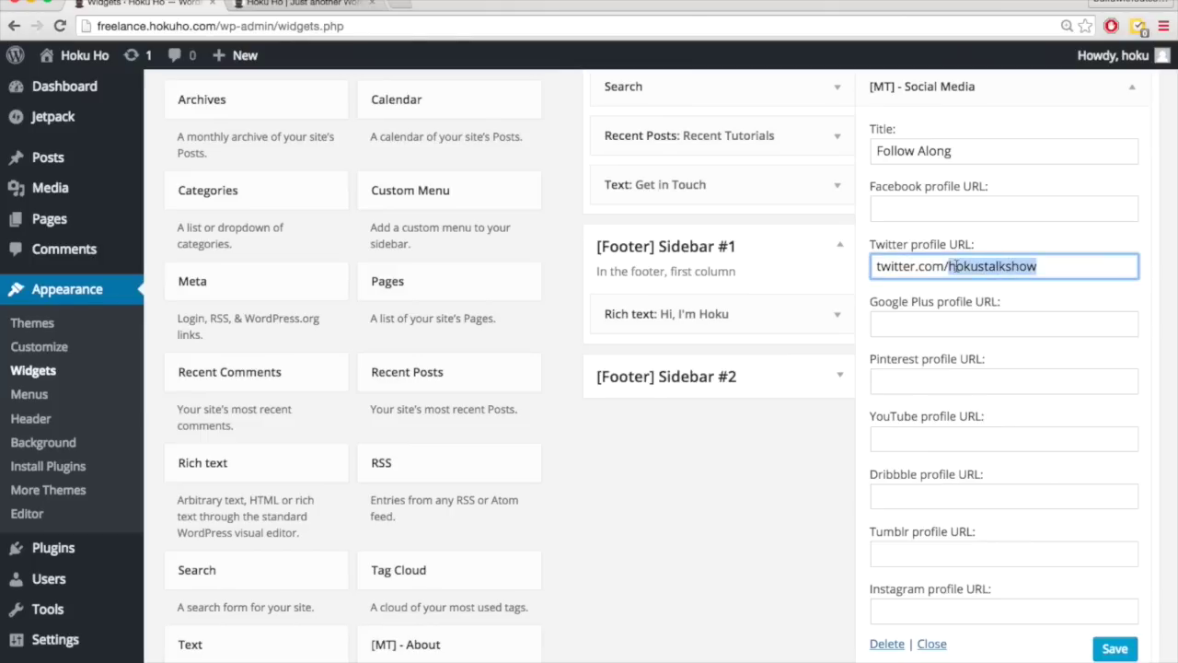
Put a # placeholder link in the Facebook profile field.
left_click(928, 314)
left_click(914, 207)
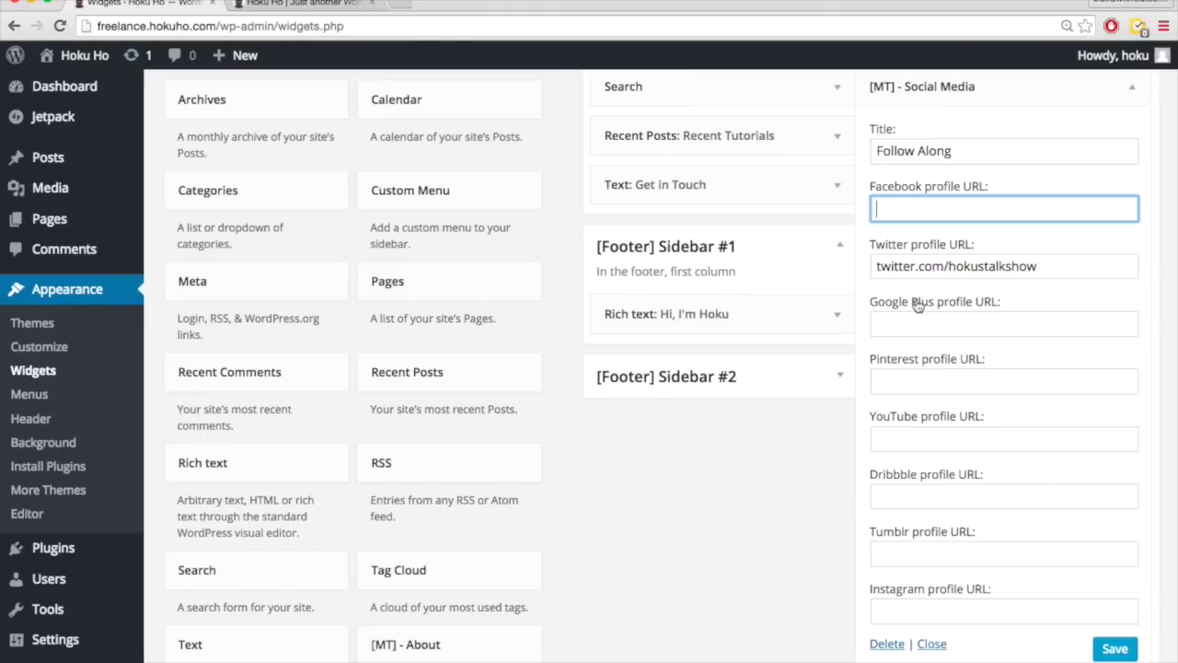
left_click(916, 318)
left_click(913, 399)
left_click(907, 372)
left_click(893, 325)
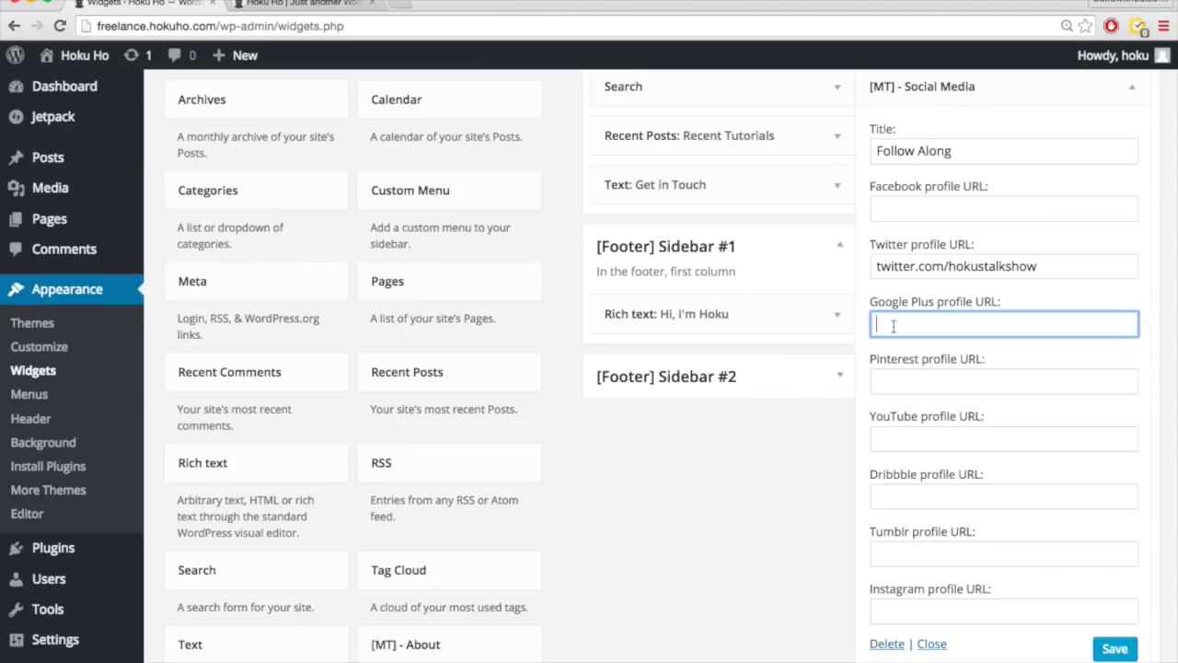
left_click(887, 210)
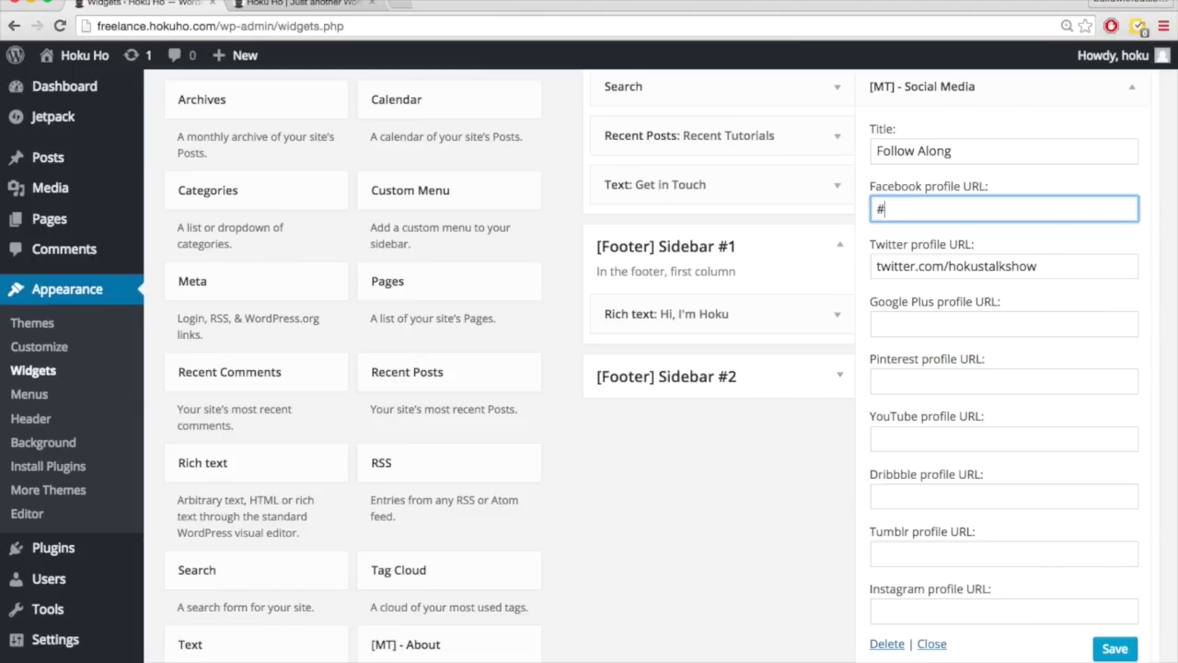
left_click(909, 320)
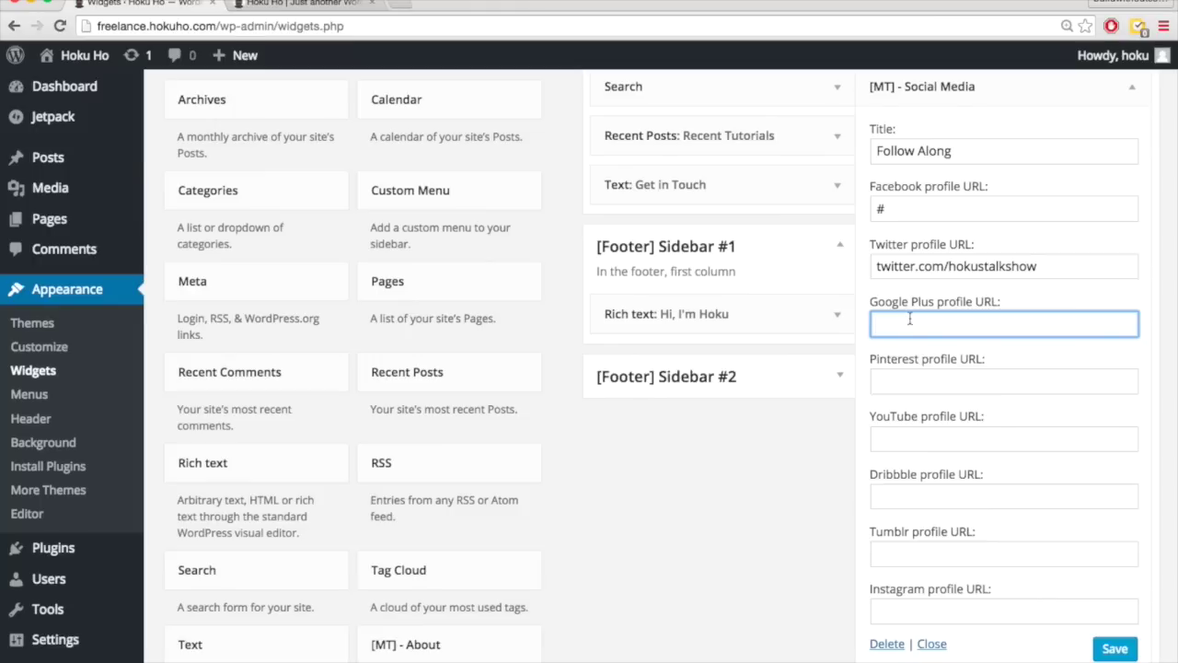
Fill # placeholder links for Pinterest, YouTube, Dribbble, Tumblr and Instagram.
left_click(911, 381)
left_click(920, 439)
type("3")
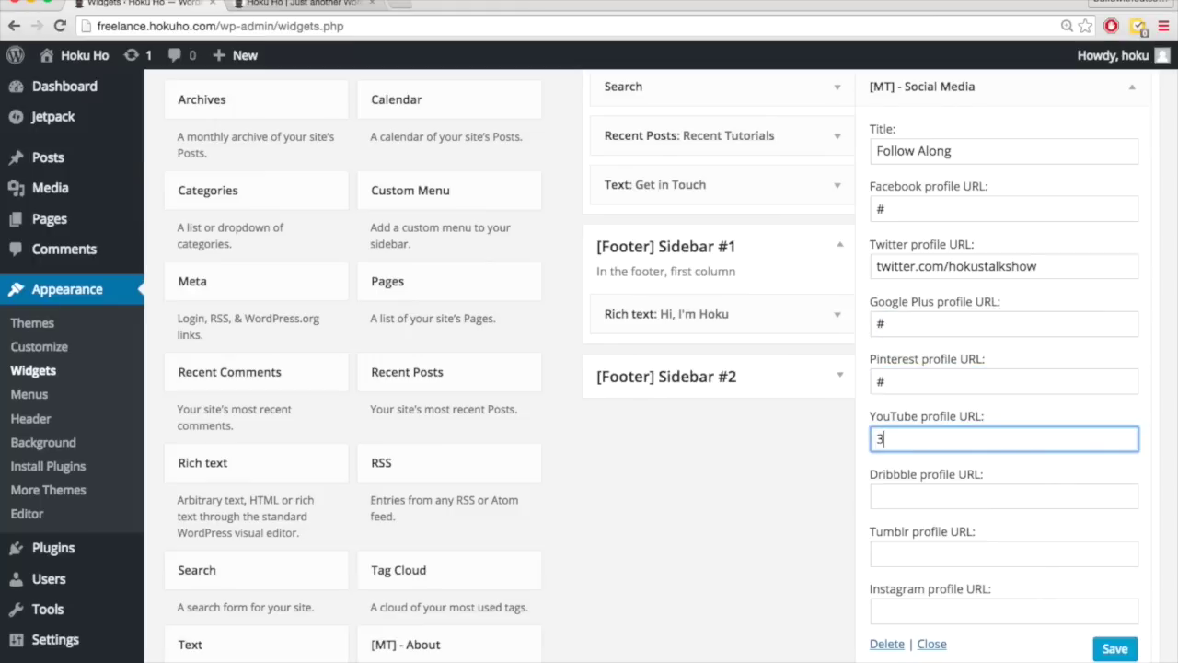
left_click(911, 497)
left_click(911, 553)
type("#")
left_click(911, 611)
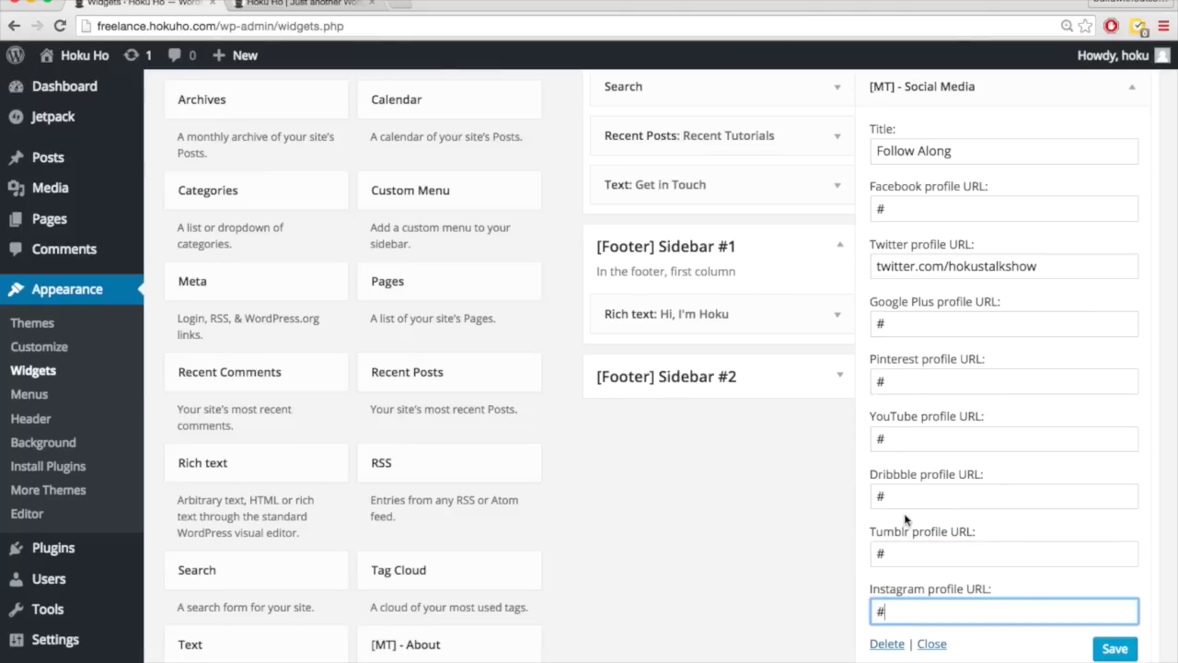
Empty the Google Plus profile field so it stays blank, then view the live site.
scroll(905, 520, "up", 1)
left_click(902, 336)
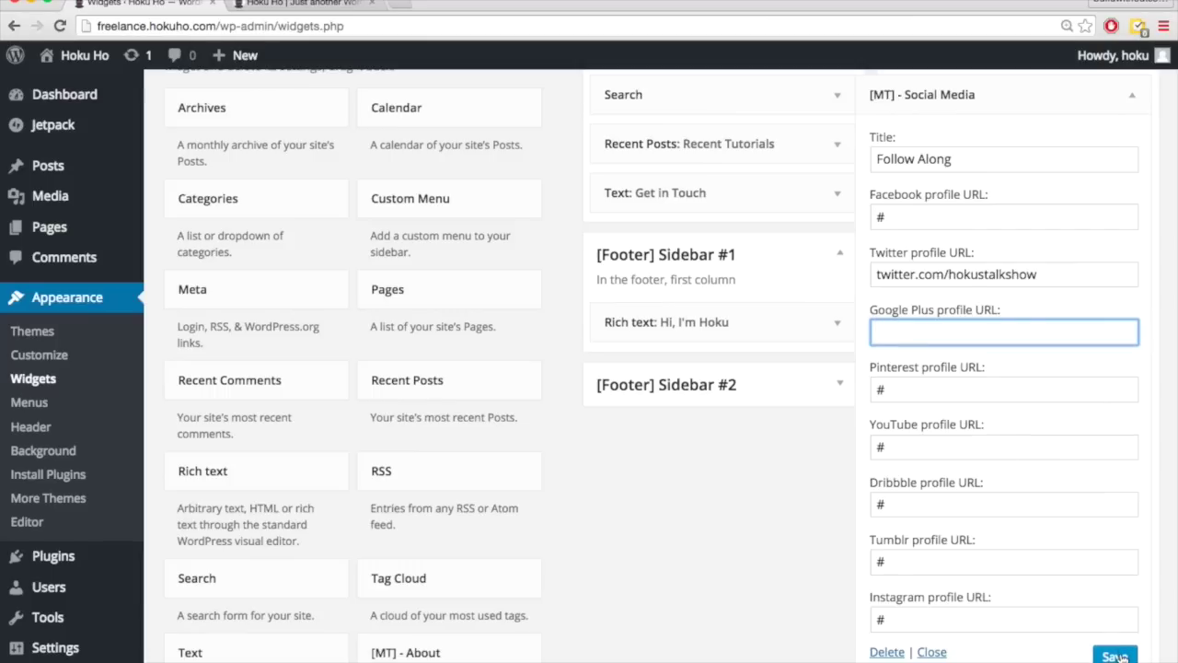
key("ctrl+Tab")
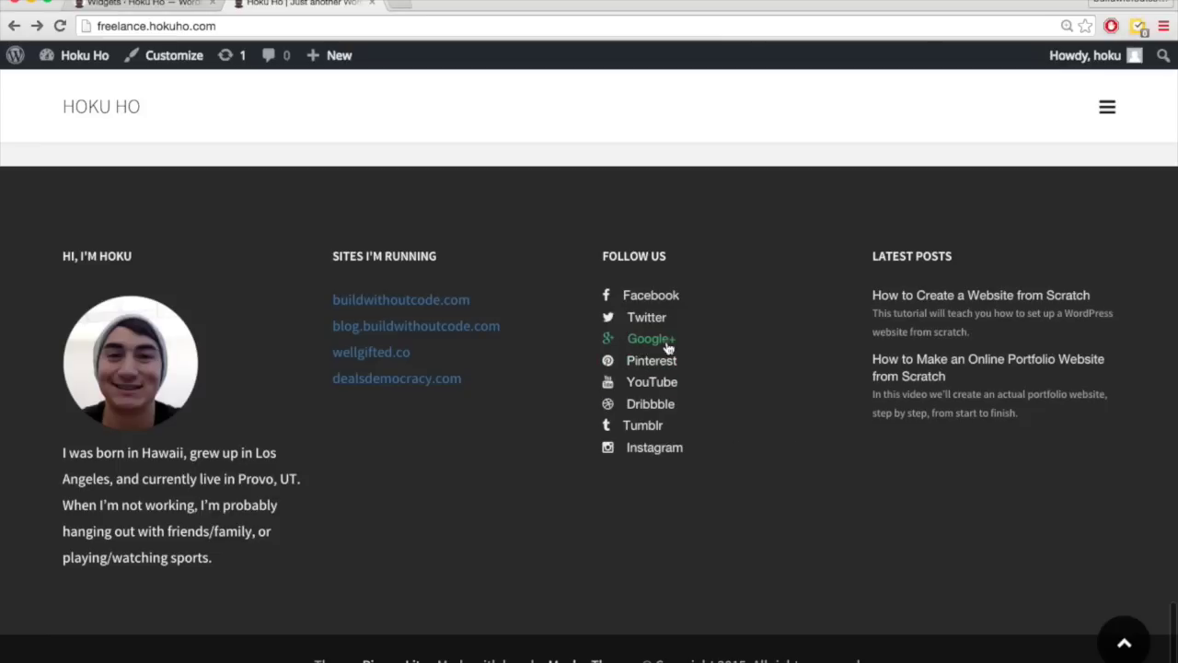
Reload the live site to view the updated Follow Along footer list.
key("ctrl+shift+Tab")
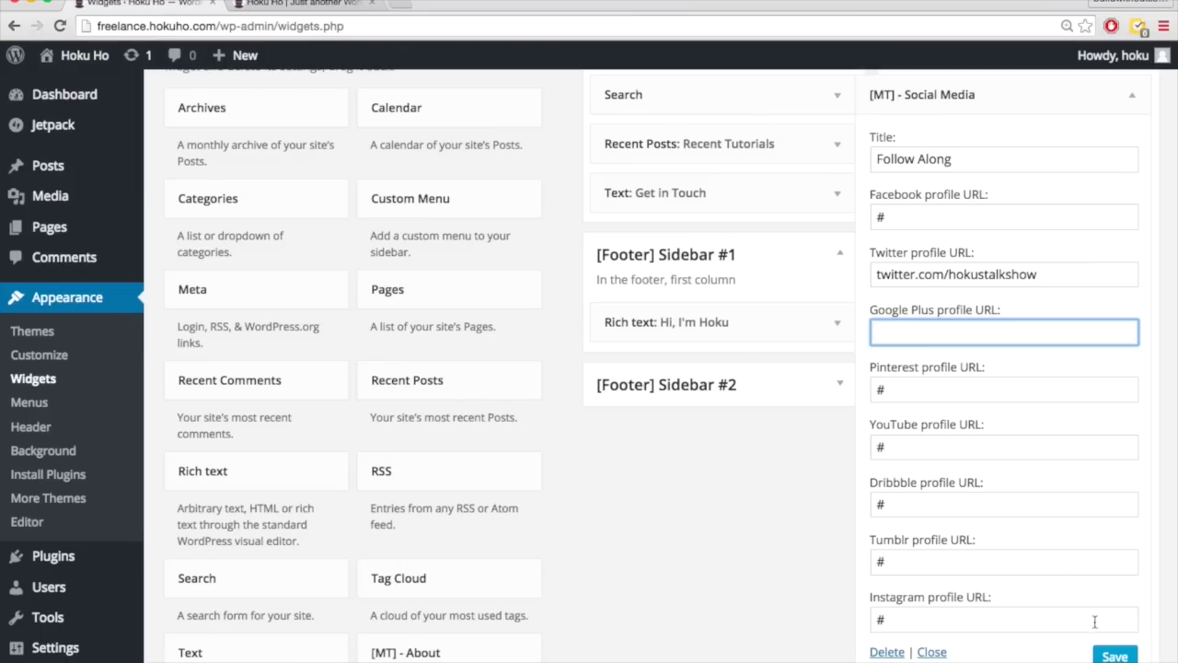
key("ctrl+Tab")
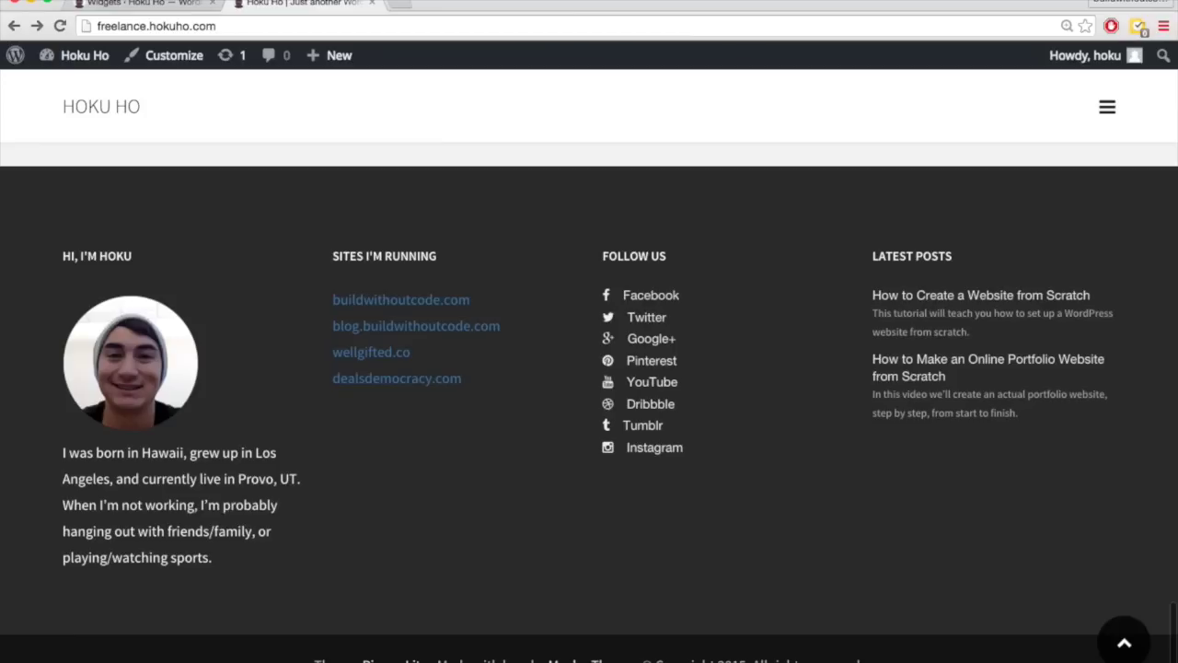
key("super+r")
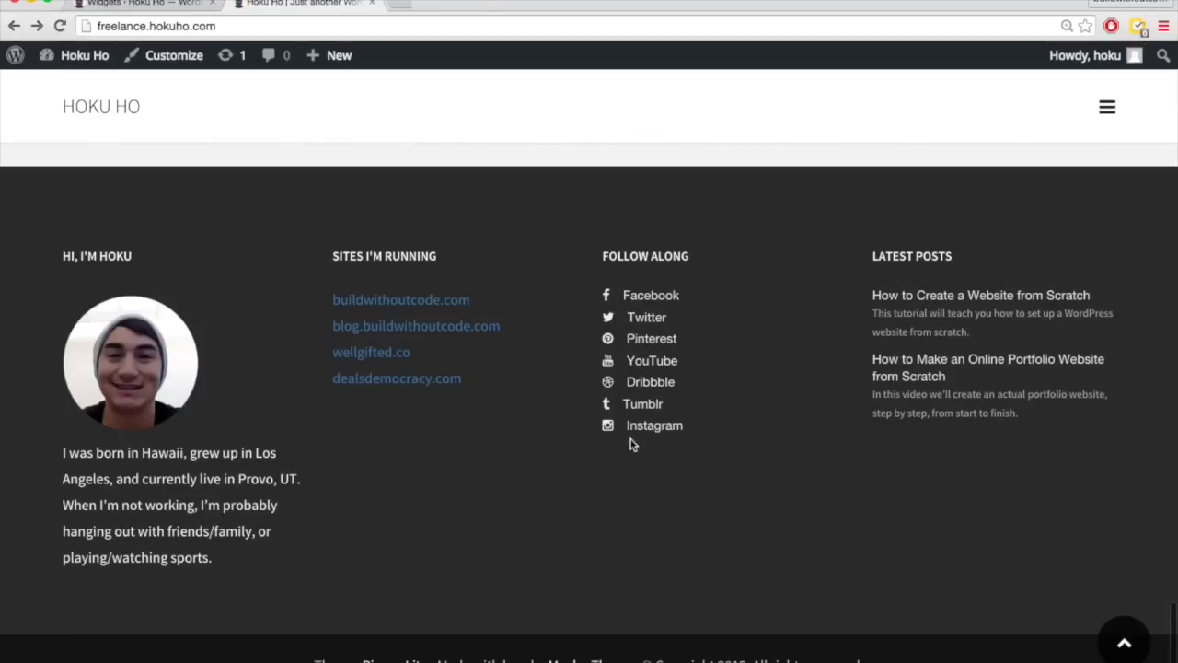
left_click(723, 479)
Highlight the Latest Posts footer column and heading, then collapse the Follow Along widget settings.
scroll(799, 464, "up", 1)
left_click(917, 327)
left_click_drag(917, 327, 1018, 460)
left_click(1019, 462)
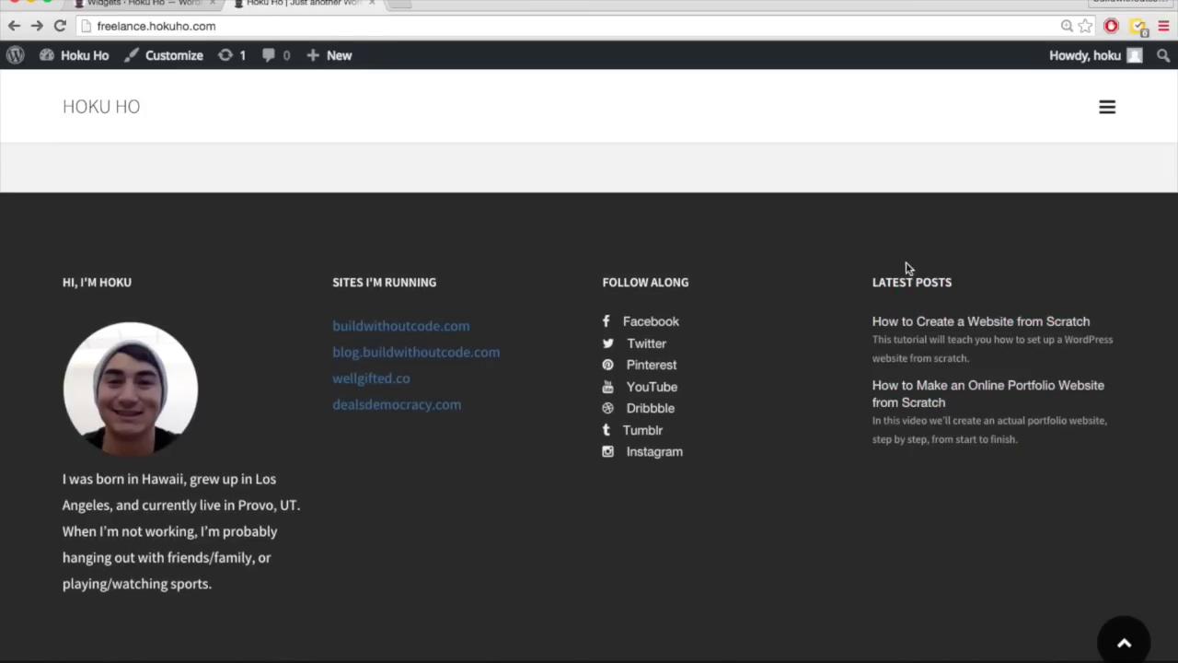
left_click_drag(907, 274, 868, 292)
left_click(853, 297)
key("ctrl+shift+Tab")
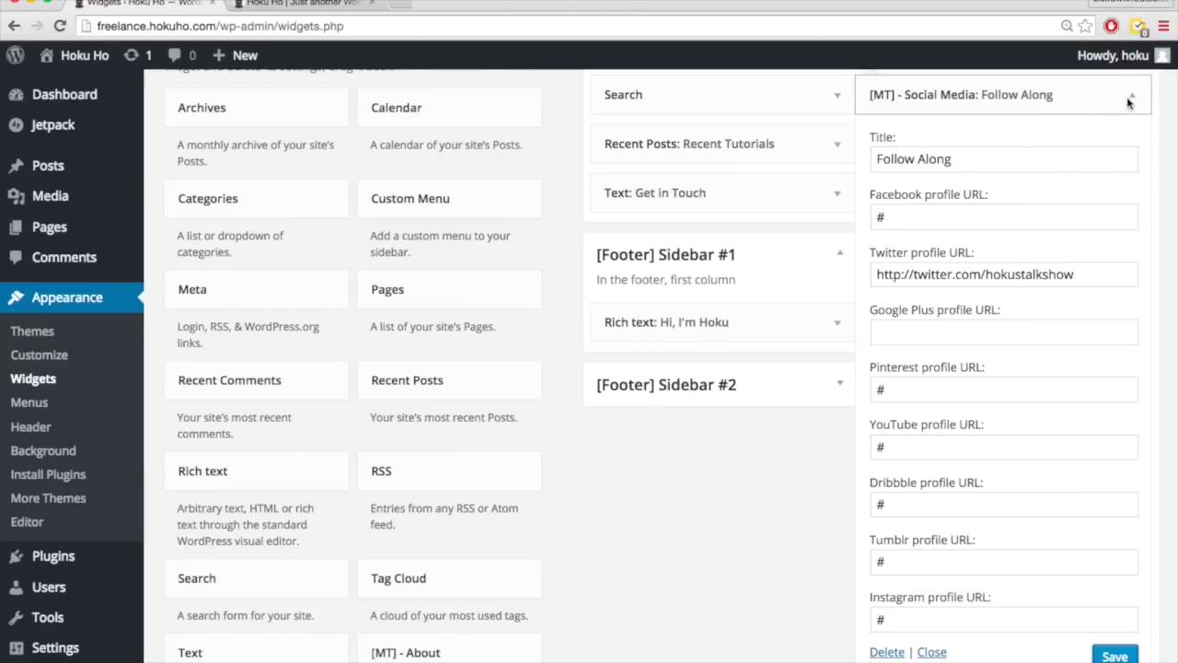
left_click(1129, 99)
Drag the [MT] - Latest Posts widget into Footer Sidebar #4 and check the live footer.
scroll(474, 555, "down", 2)
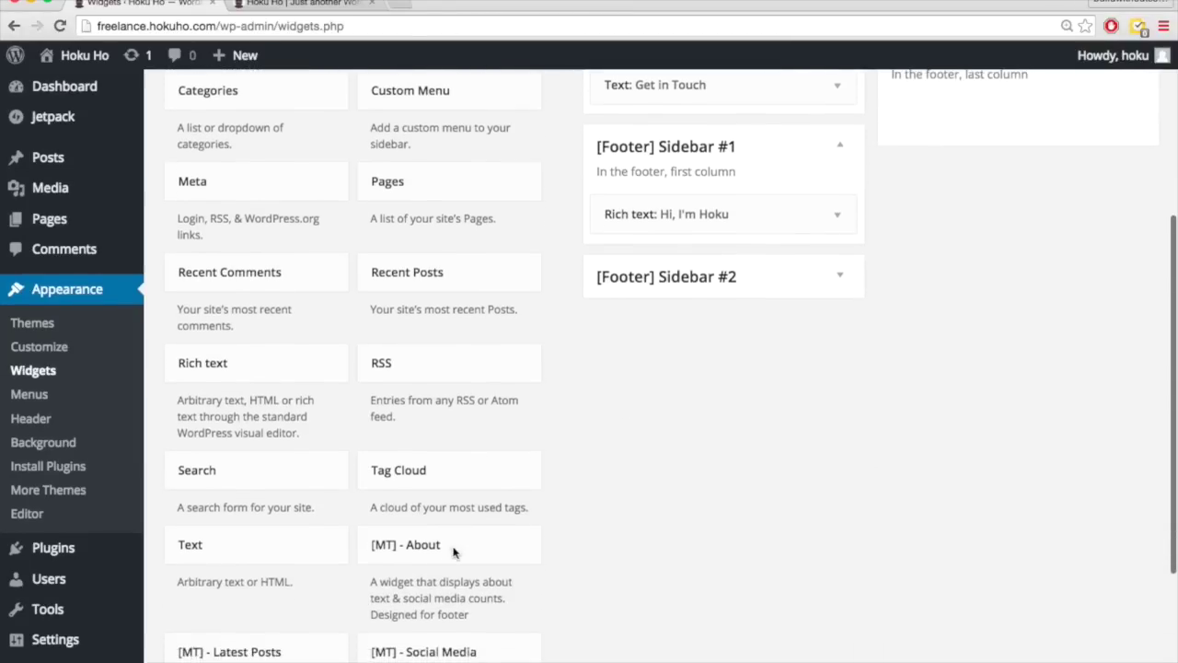
scroll(453, 550, "down", 2)
left_click_drag(305, 556, 1091, 322)
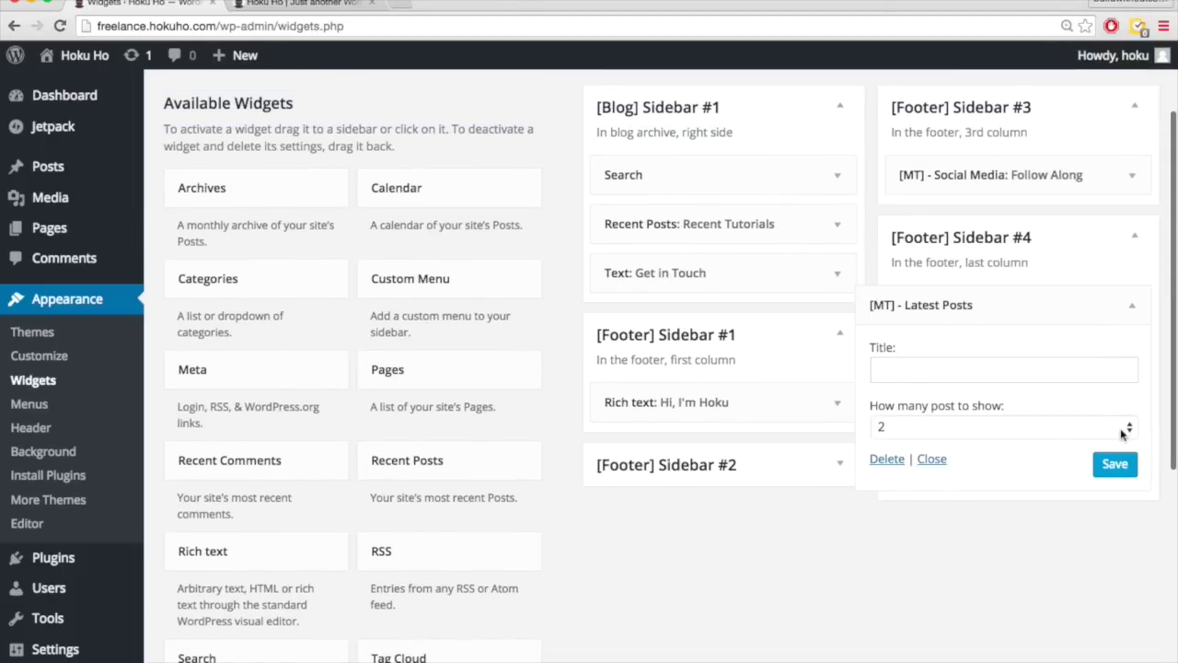
key("ctrl+Tab")
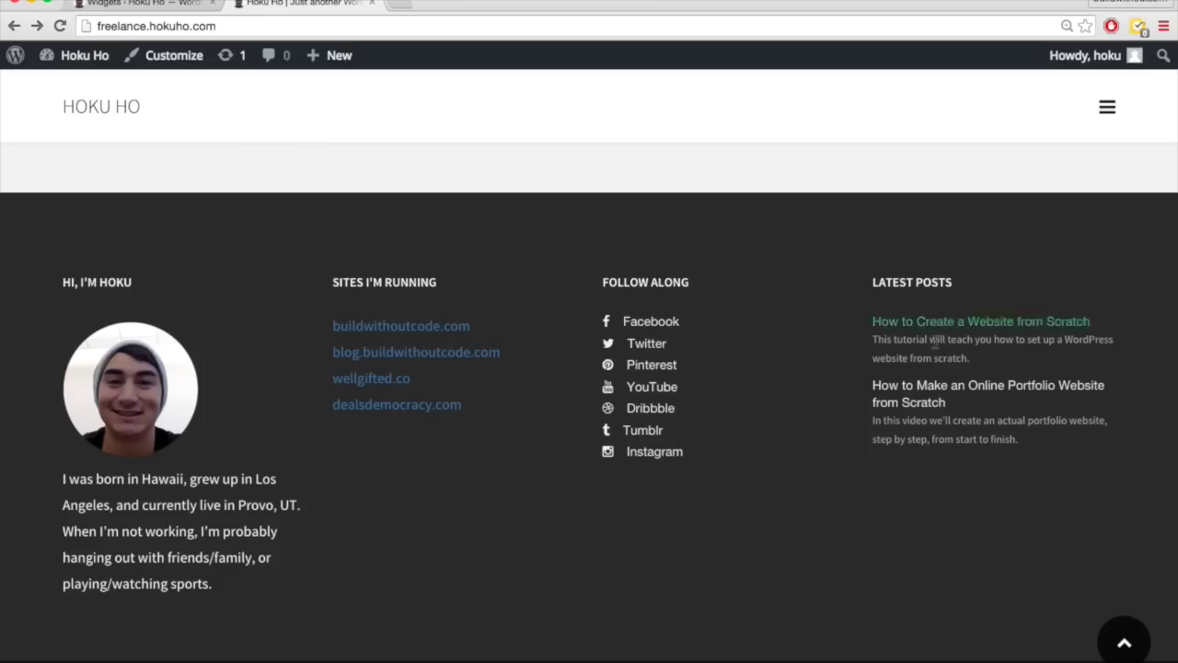
key("ctrl+shift+Tab")
Set the widget to show 3 posts, title it Latest Tutorials, and save.
left_click(1118, 429)
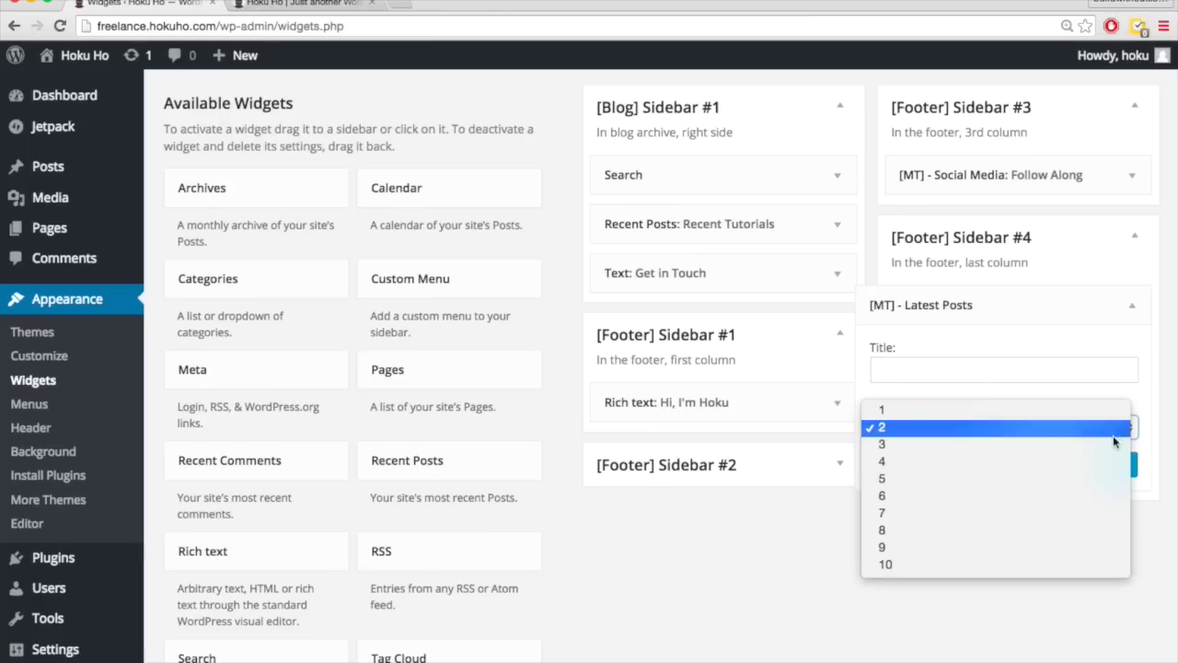
left_click(1113, 448)
left_click(905, 366)
type("Latest Turoi")
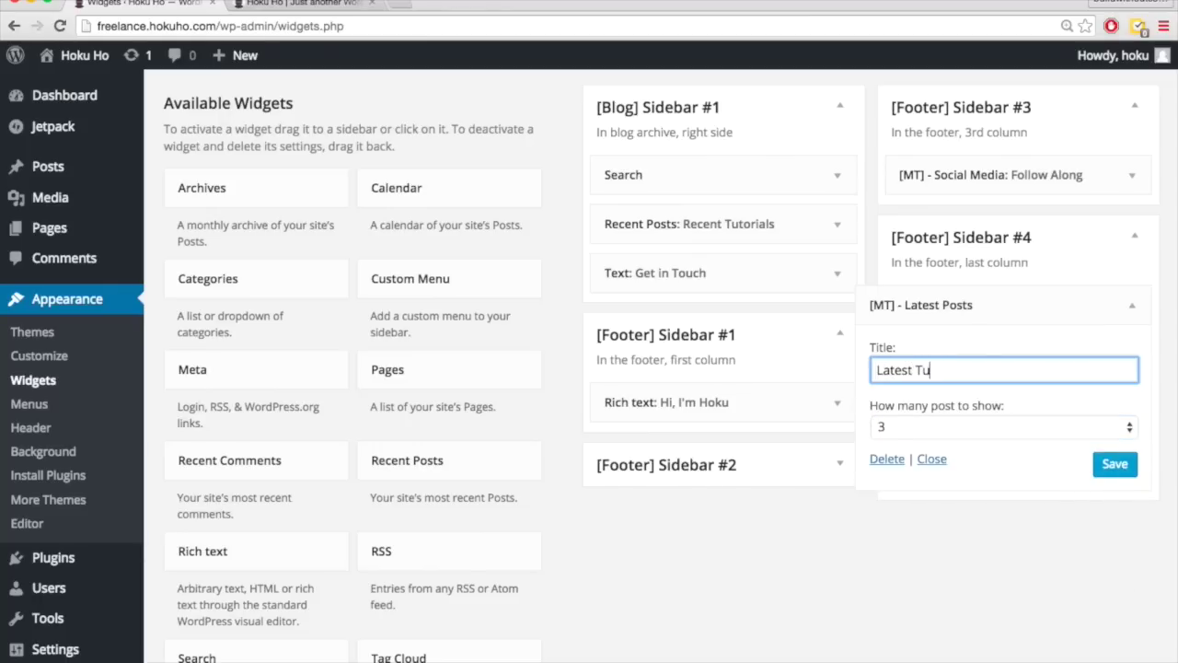
type("als")
left_click(1115, 464)
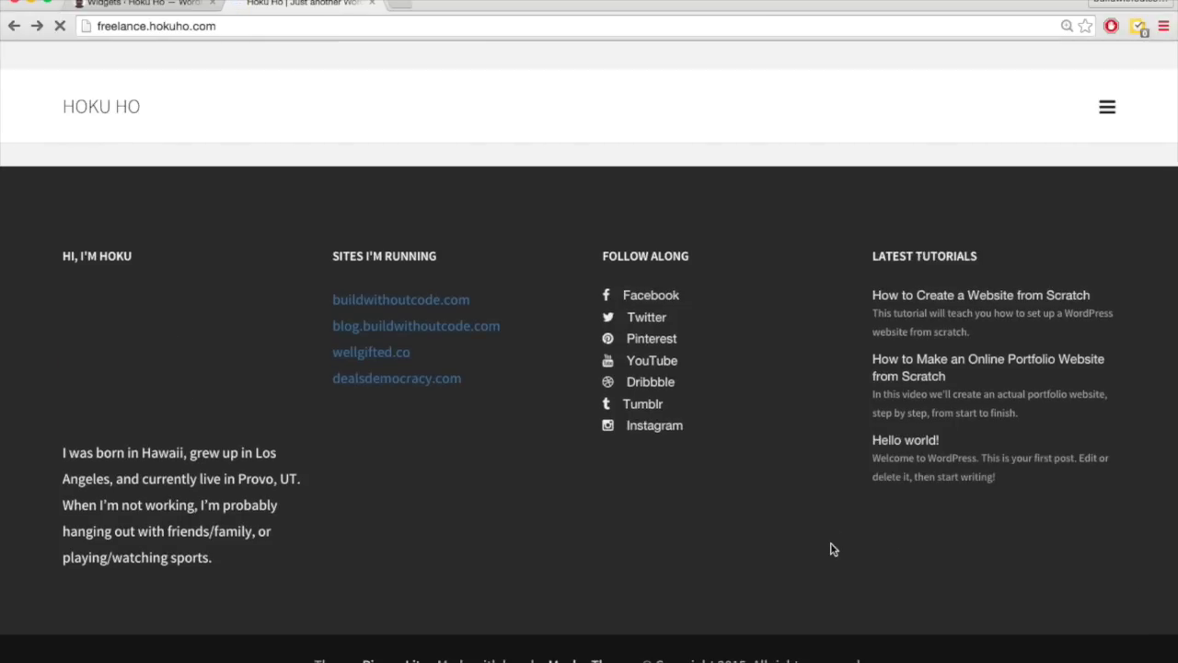
scroll(845, 546, "down", 2)
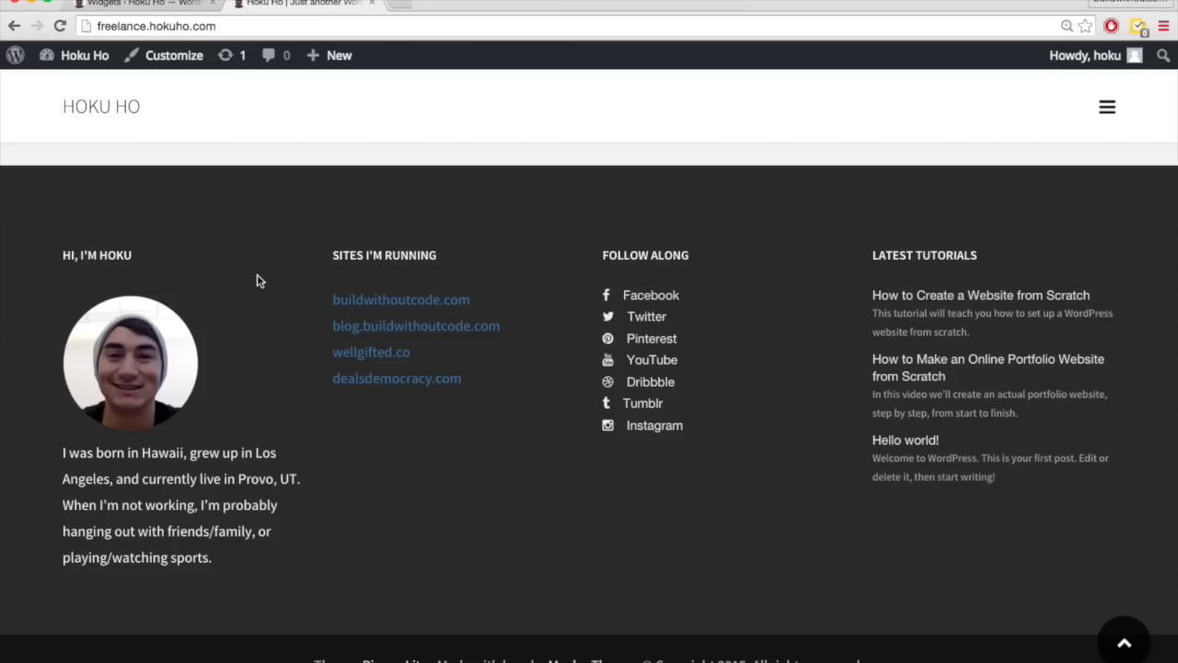
Go to the Plugins > Add New page.
scroll(258, 281, "up", 3)
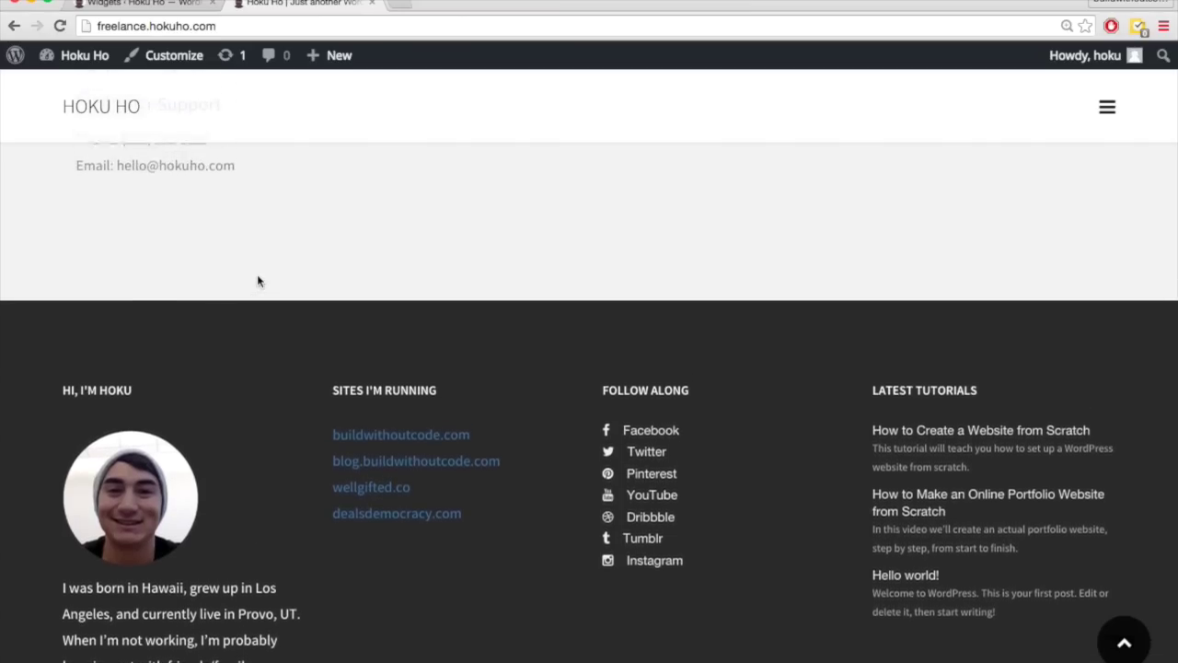
scroll(258, 281, "up", 8)
scroll(323, 436, "up", 3)
scroll(323, 433, "down", 3)
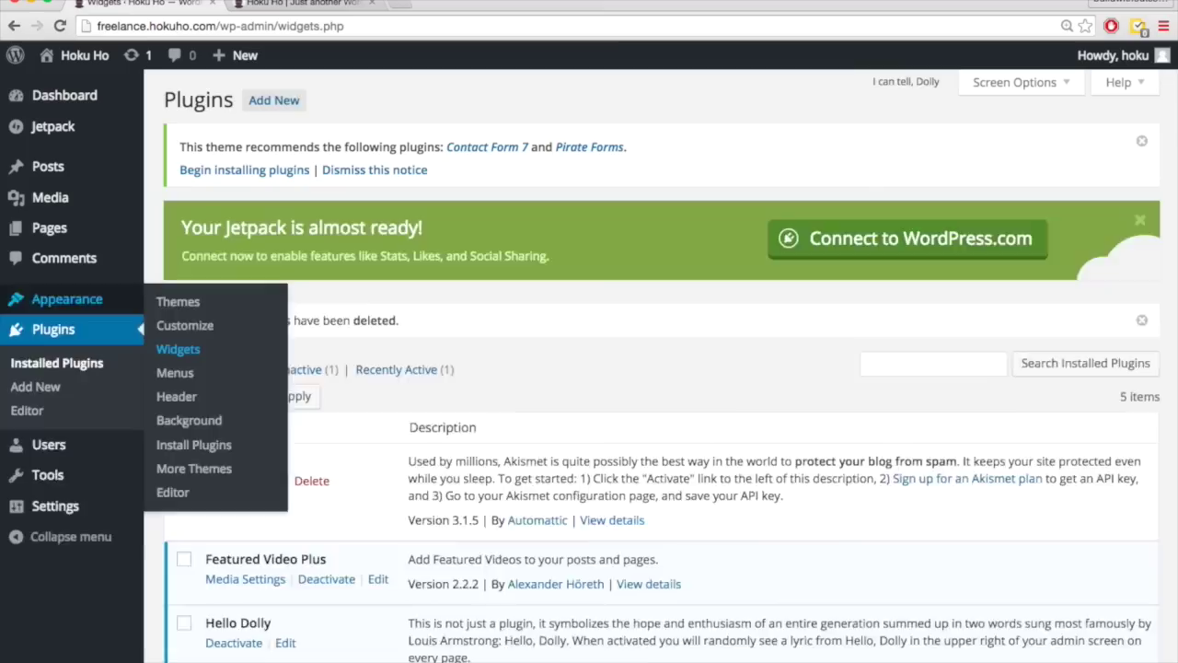
left_click(175, 345)
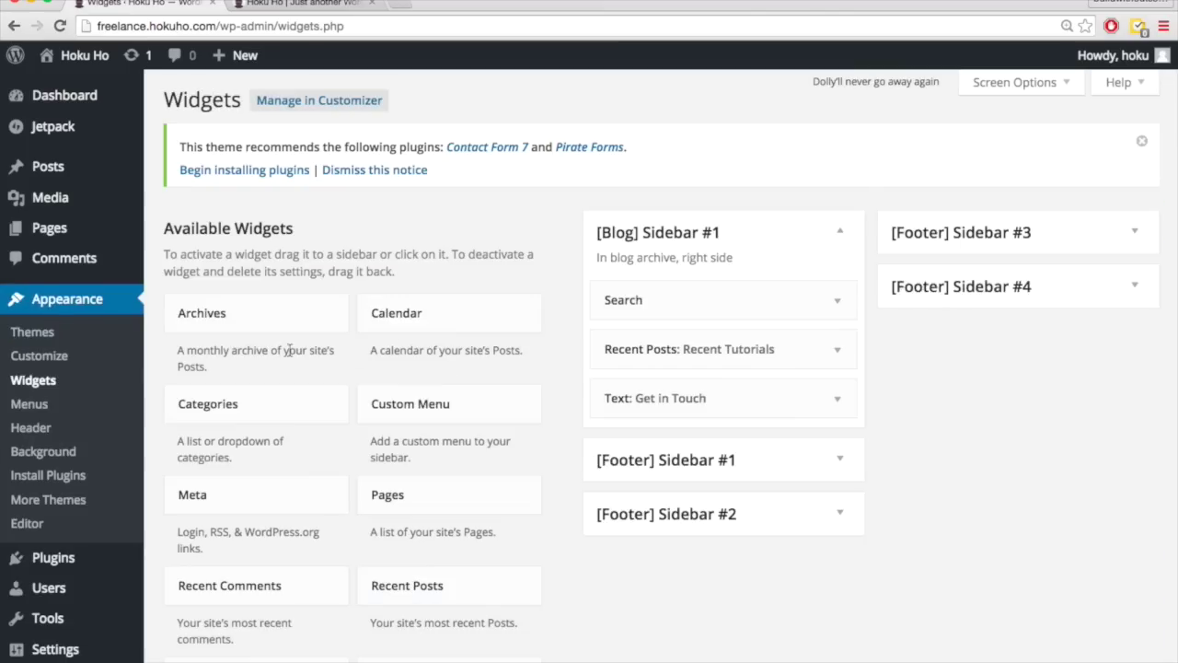
scroll(65, 488, "down", 1)
mouse_move(56, 547)
left_click(175, 574)
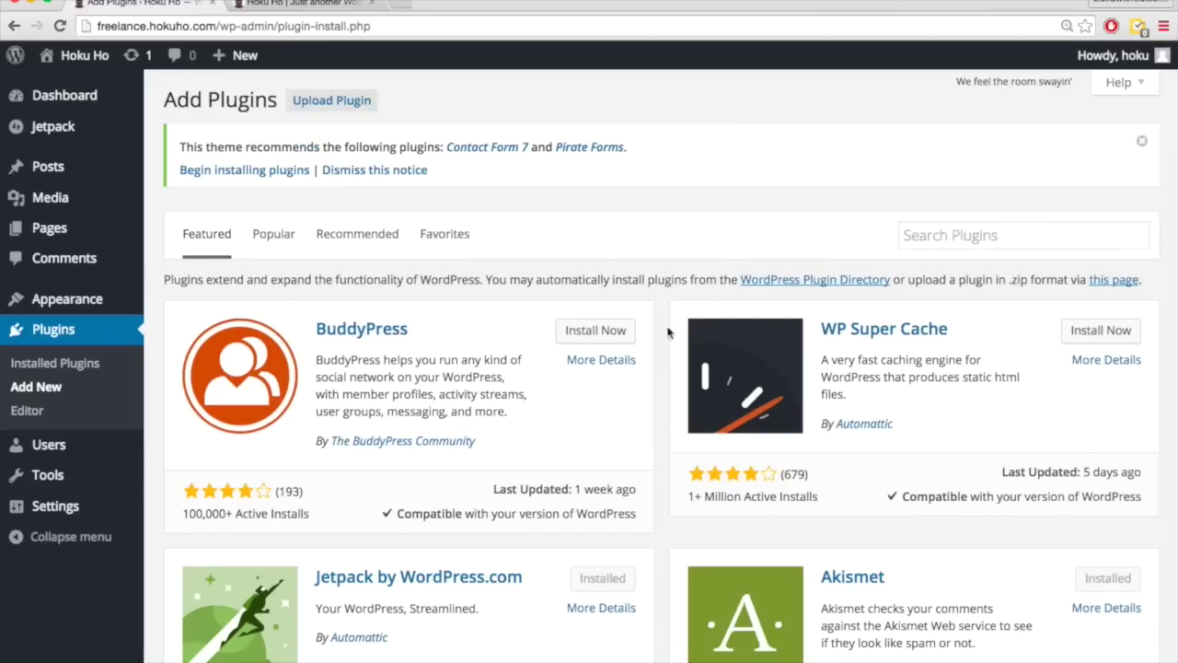
Search for Contact Form 7, install and activate it, then open the theme Customizer.
left_click(911, 236)
type("Contact Form 7")
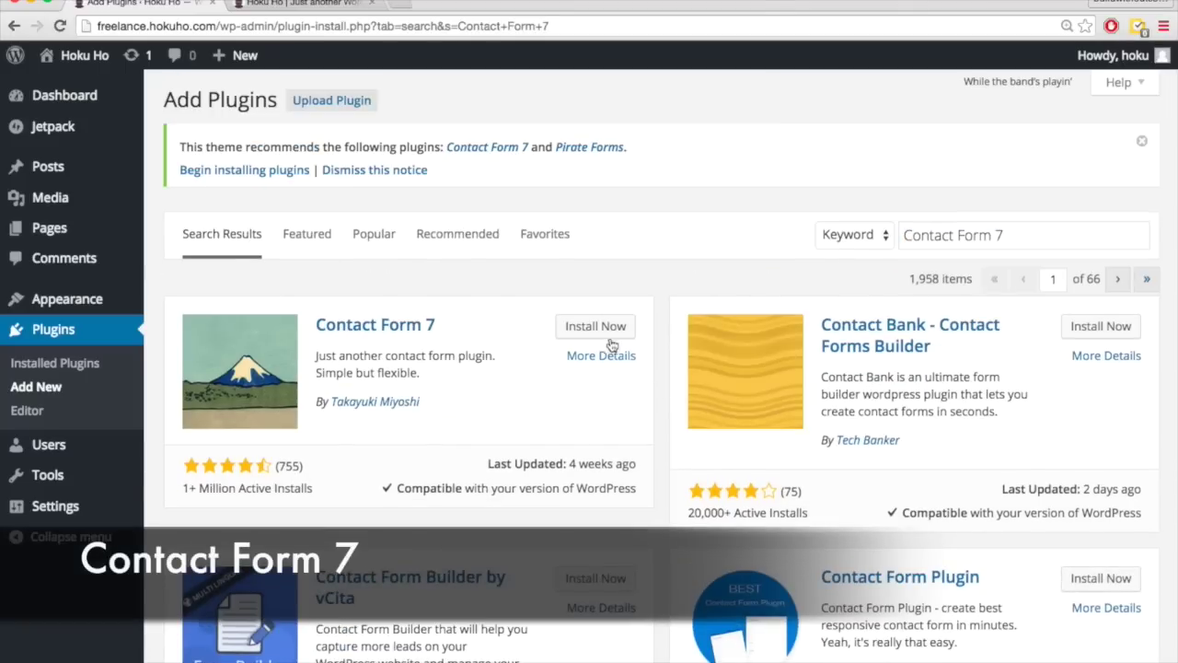
left_click(605, 330)
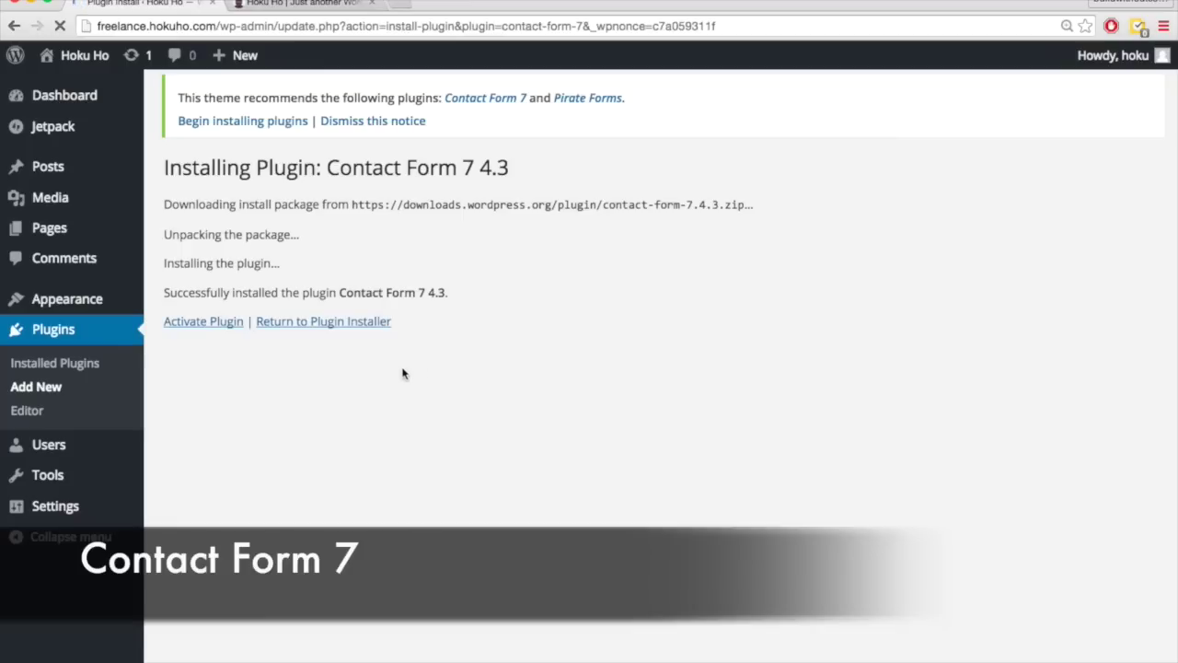
left_click(200, 325)
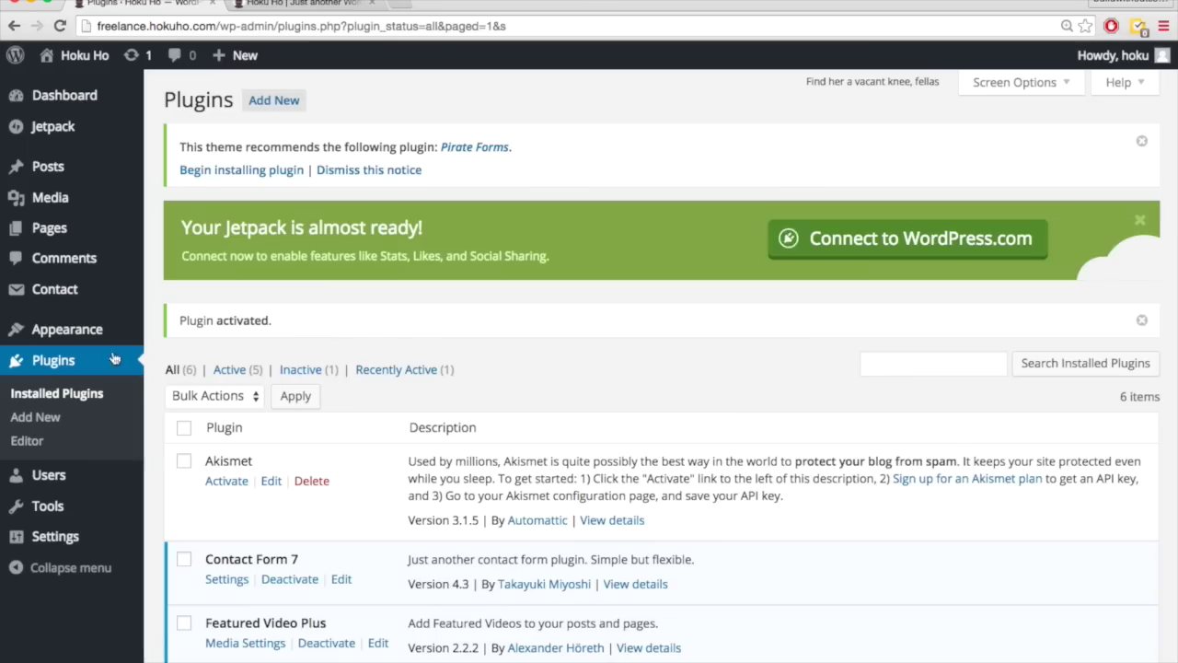
mouse_move(70, 337)
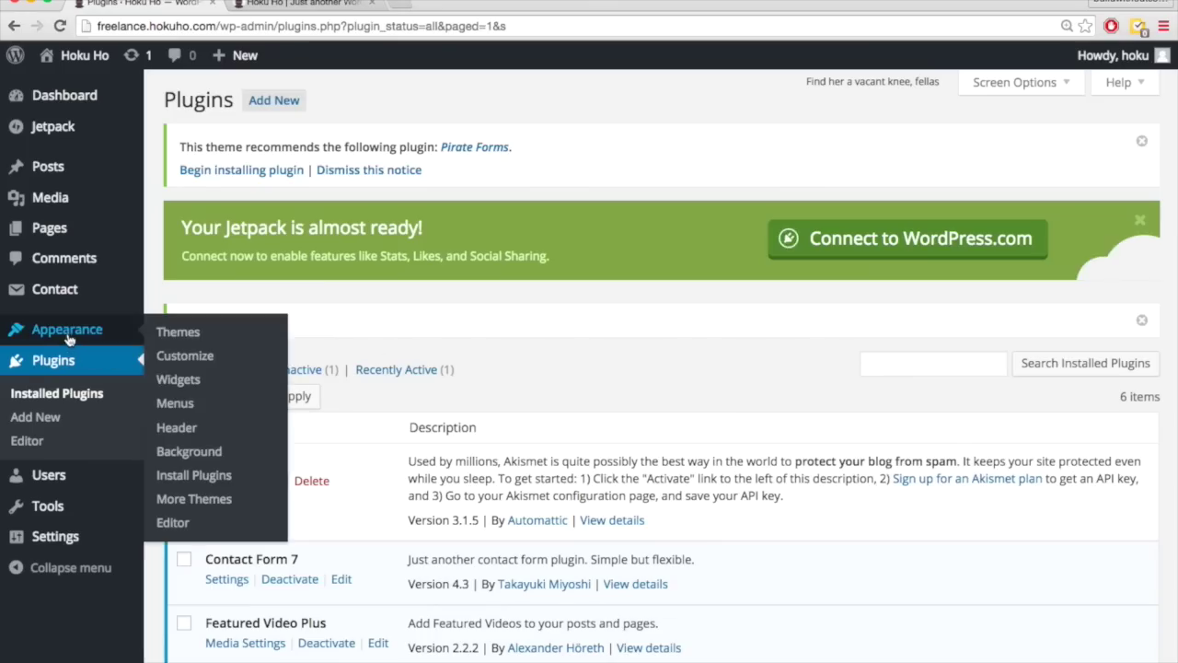
left_click(187, 357)
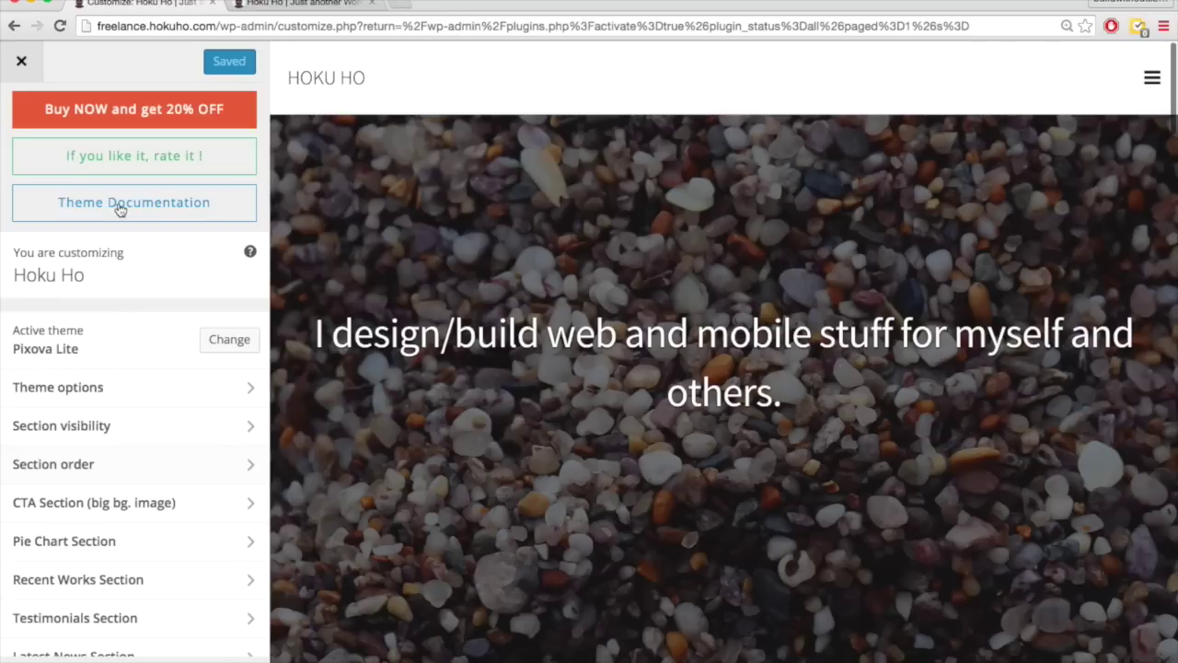
Open the Pixova Lite Theme Documentation and switch to its Macho Themes tab.
left_click(119, 209)
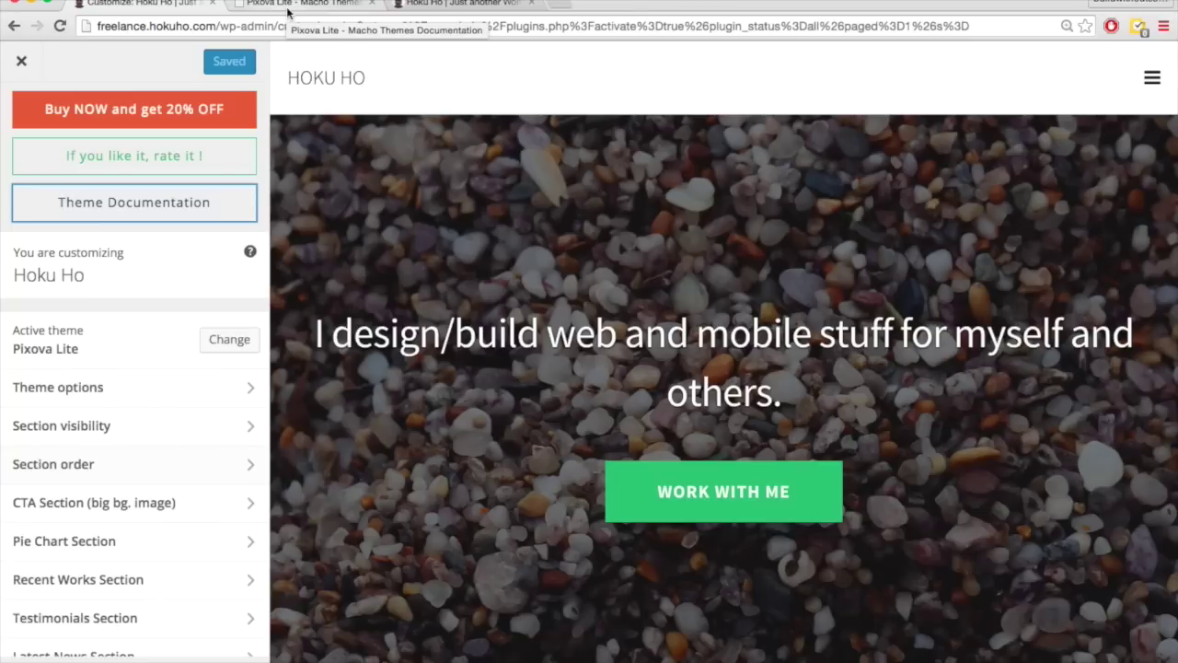
left_click(288, 10)
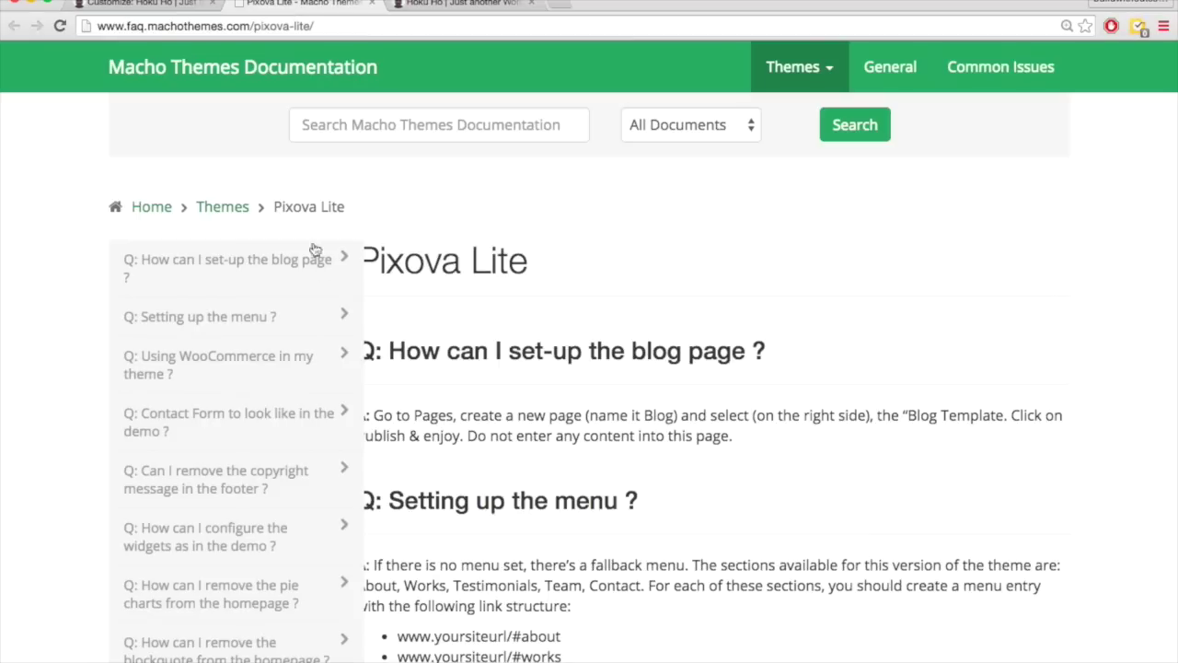
Scroll the documentation to the 'Contact Form to look like in the demo' FAQ.
key("super+0")
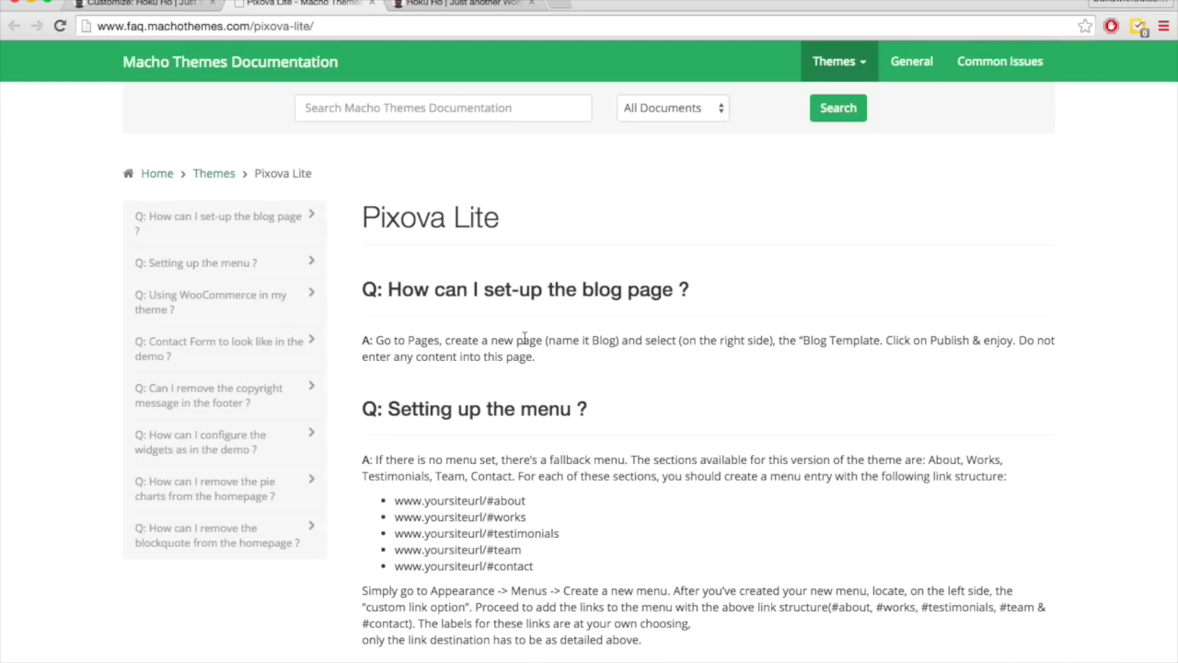
key("super+equal")
scroll(541, 486, "down", 10)
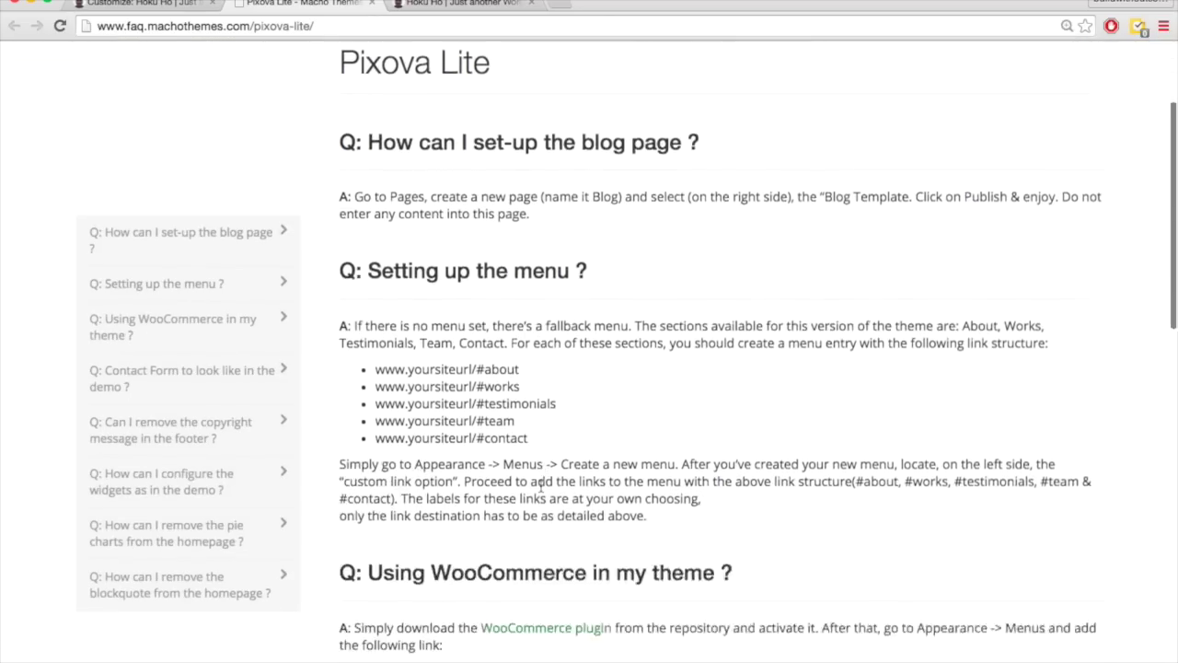
scroll(544, 488, "down", 5)
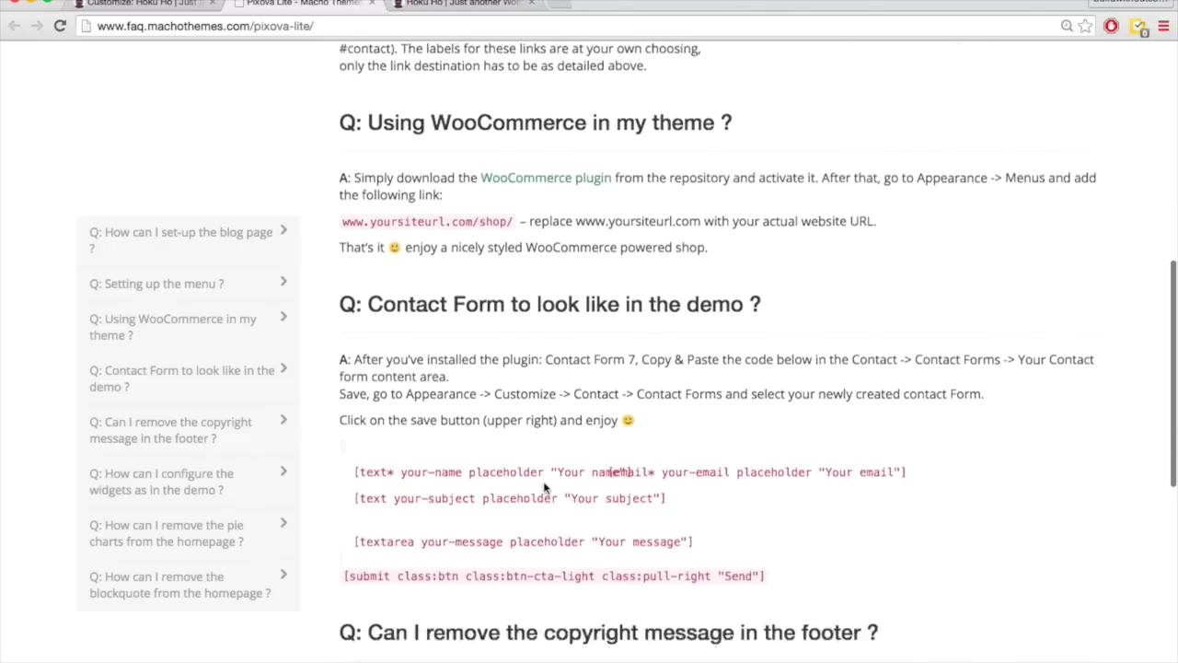
triple_click(423, 188)
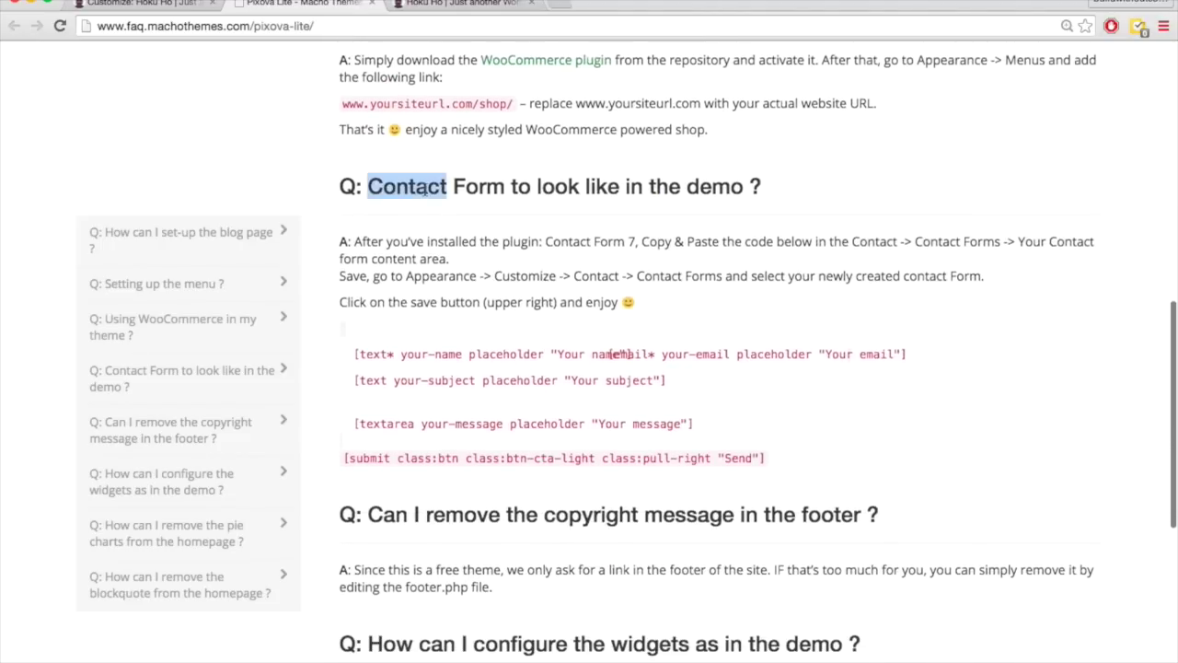
left_click(442, 257)
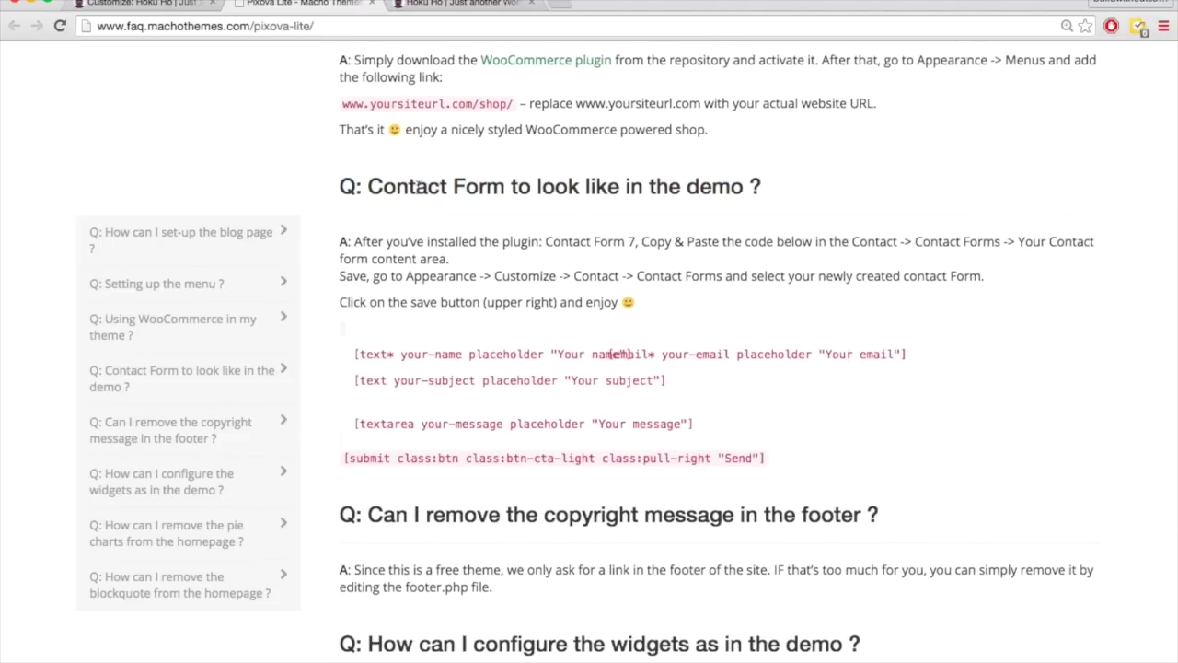
triple_click(419, 187)
left_click(428, 245)
Read the install instructions and select the contact form shortcode lines to copy them.
left_click_drag(357, 240, 637, 241)
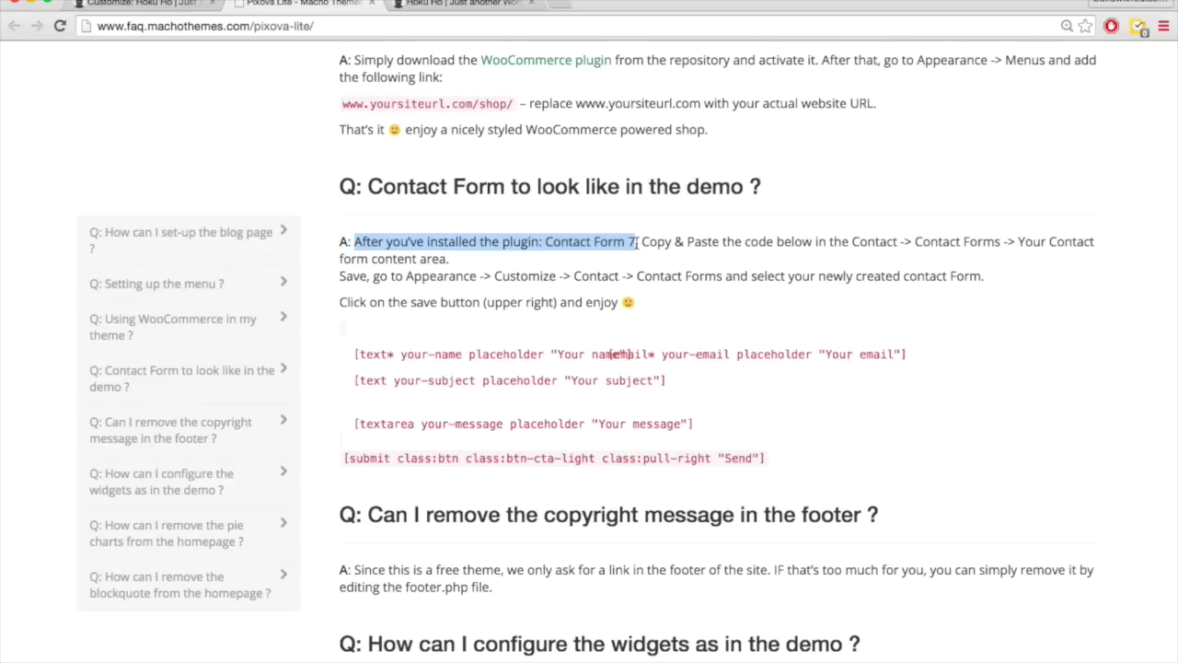
left_click(594, 295)
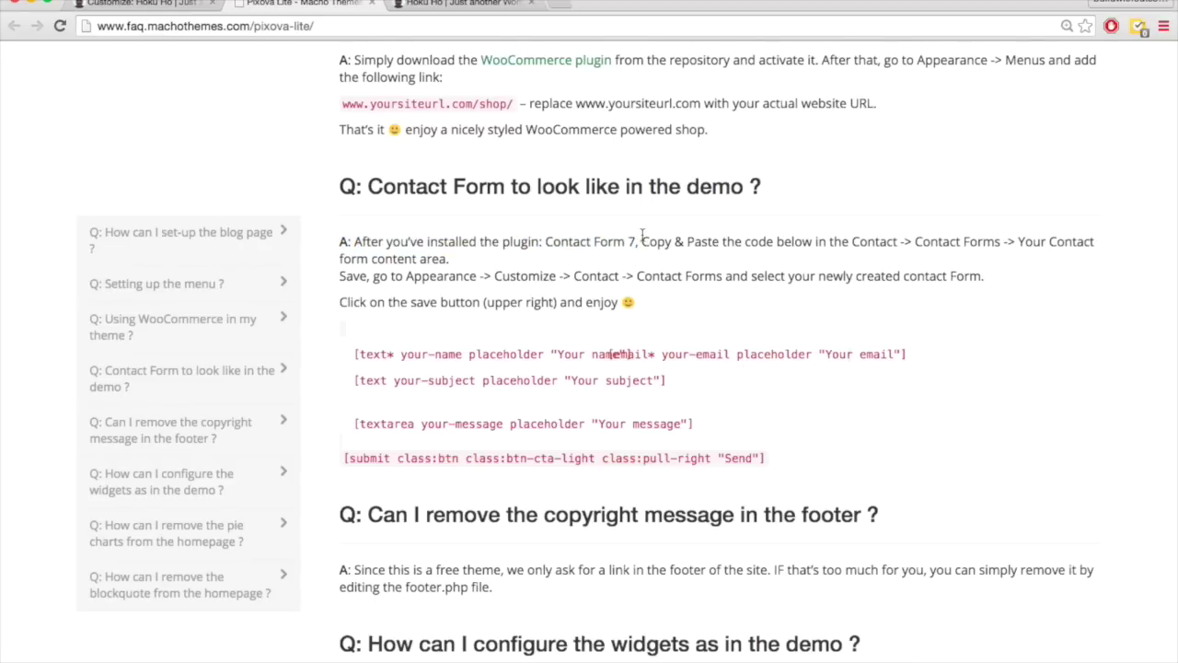
left_click_drag(643, 241, 370, 260)
left_click(449, 259)
left_click_drag(352, 357, 787, 460)
key("super+c")
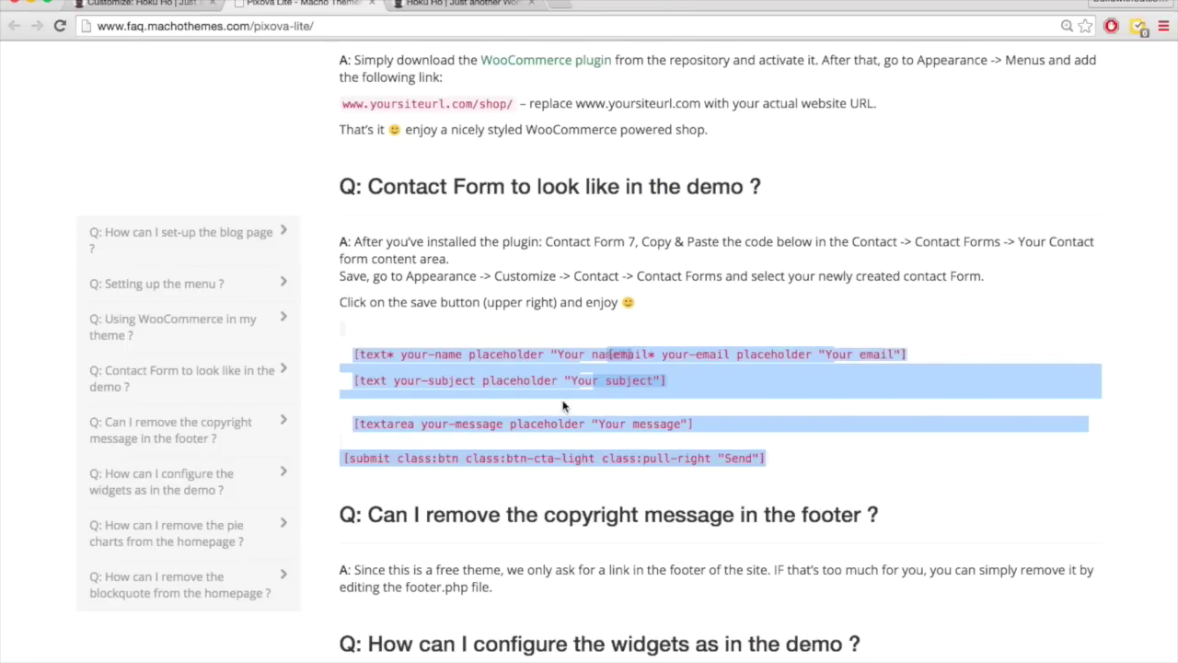
key("ctrl+shift+Tab")
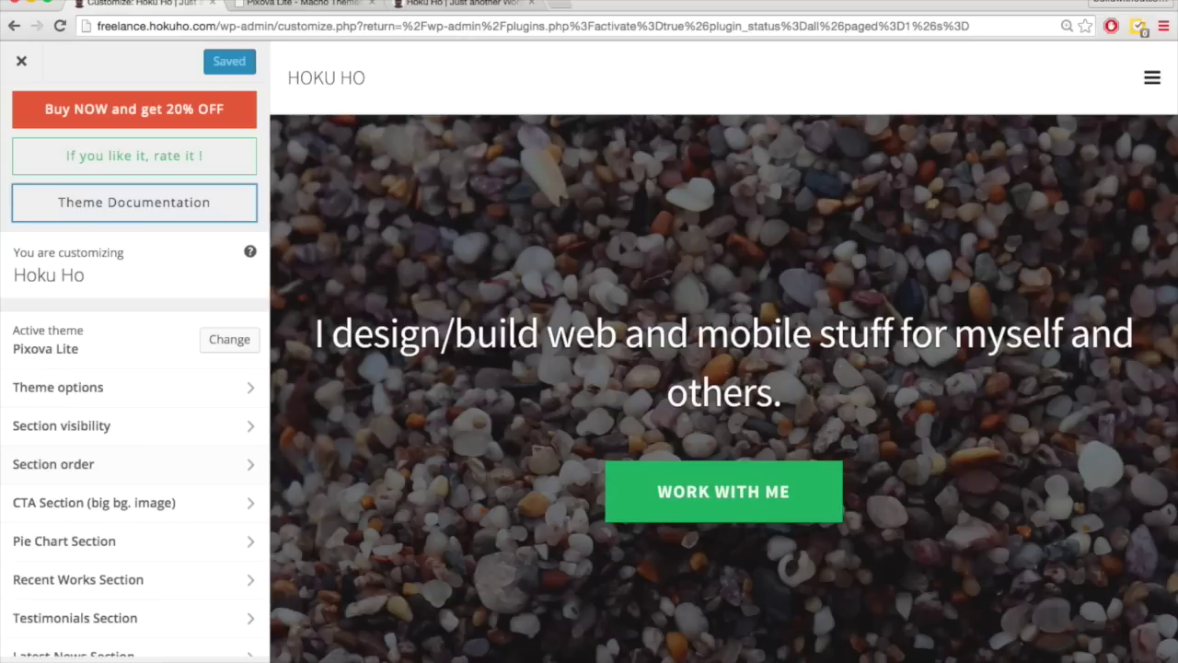
Close the Customizer and open Contact form 1 for editing.
left_click(21, 61)
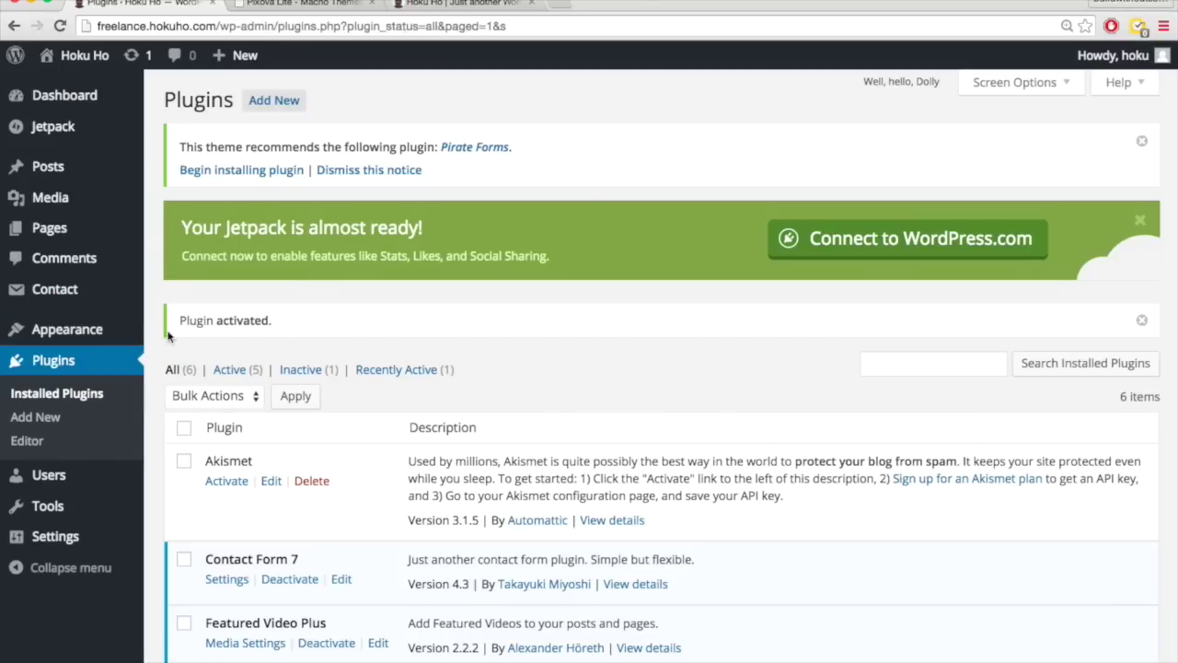
mouse_move(56, 293)
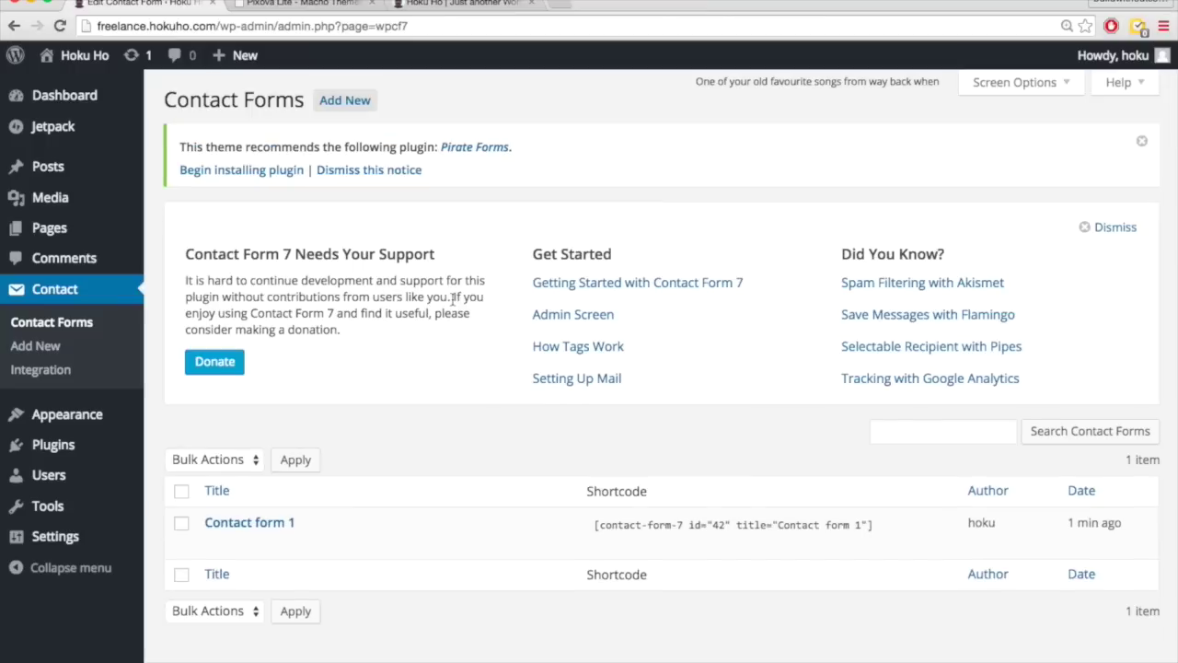
left_click(249, 530)
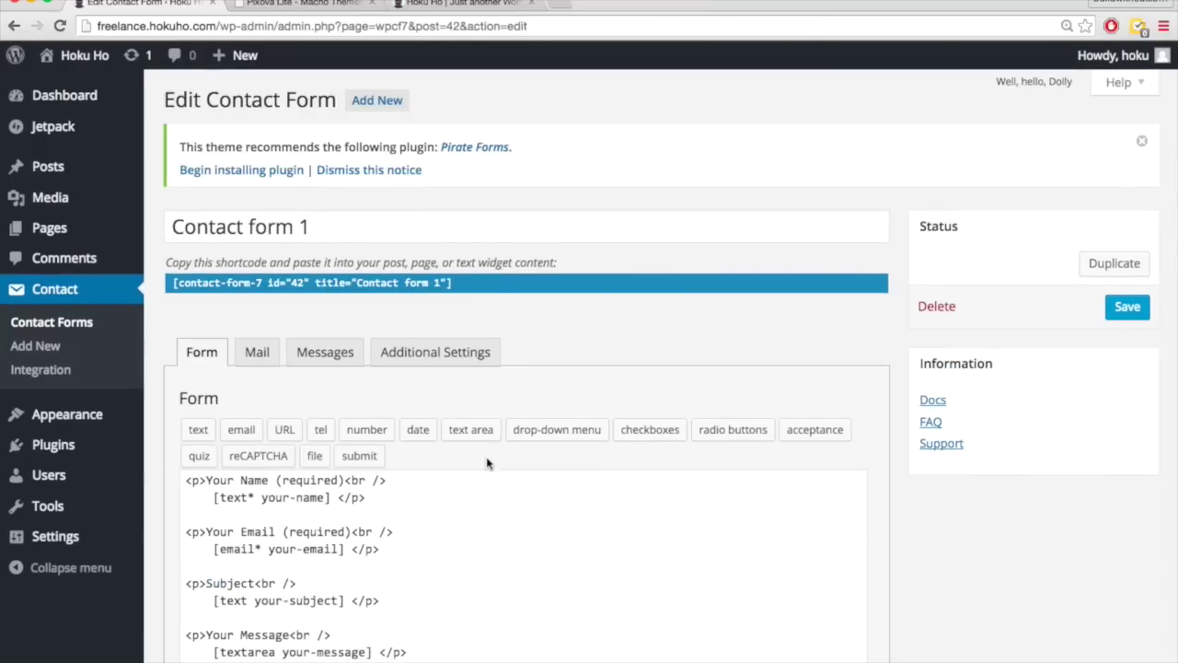
Replace the default form template with the pasted Pixova shortcode and save the form.
scroll(460, 504, "down", 2)
left_click_drag(339, 582, 154, 372)
key("Delete")
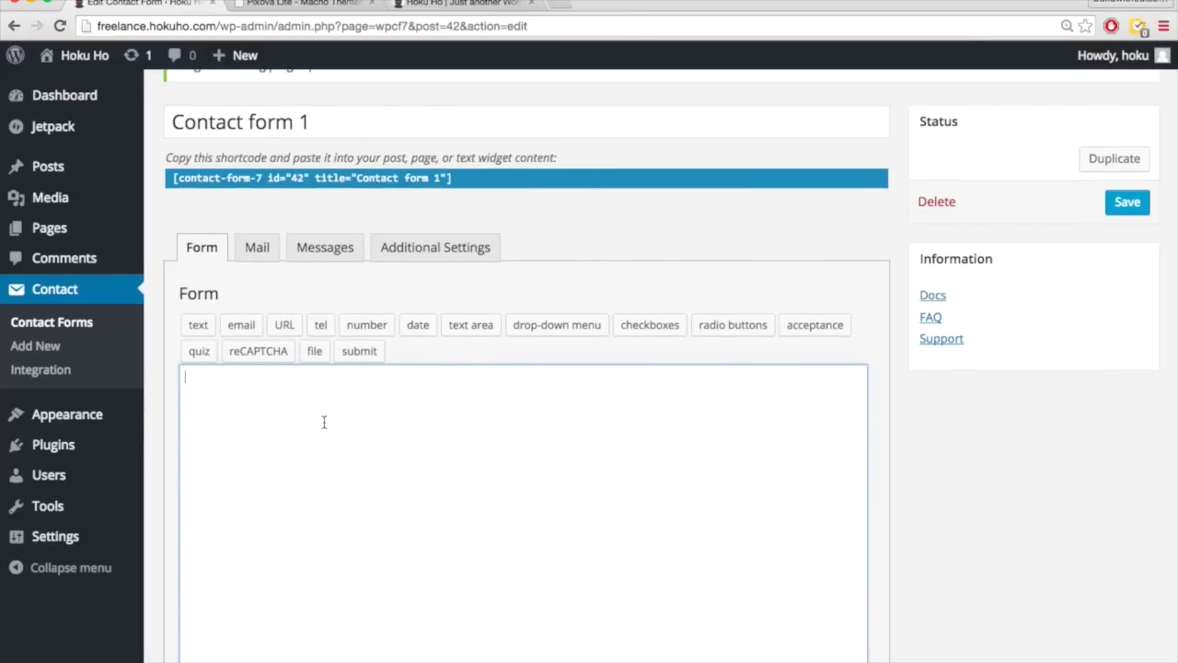
key("super+v")
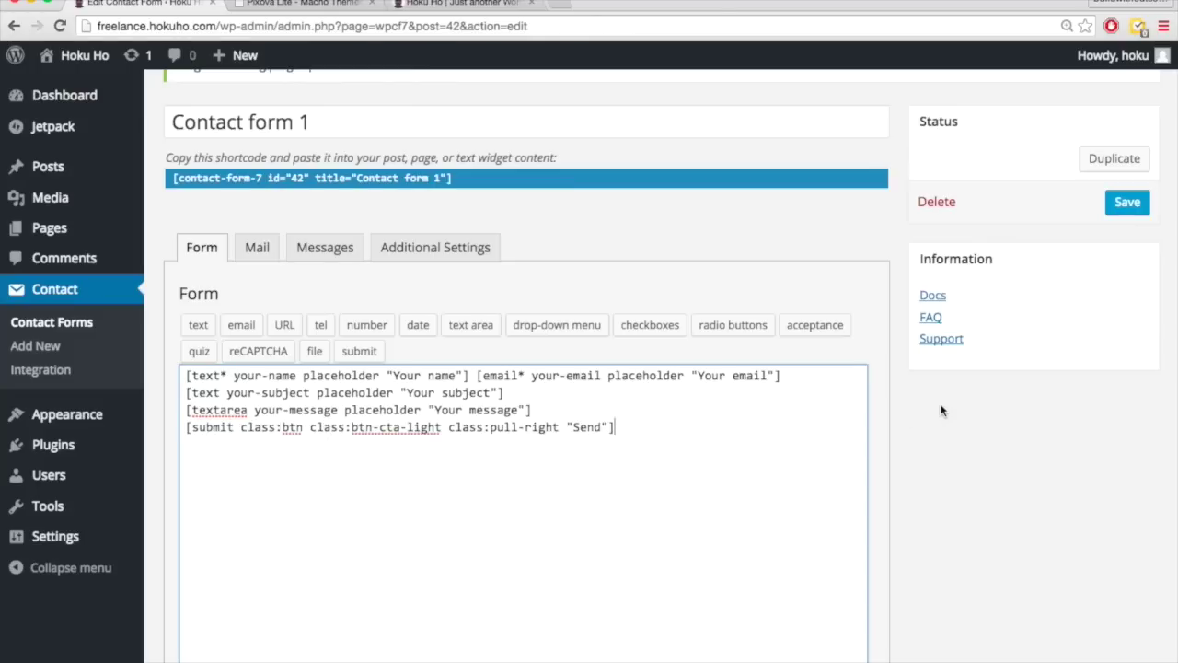
left_click(1127, 201)
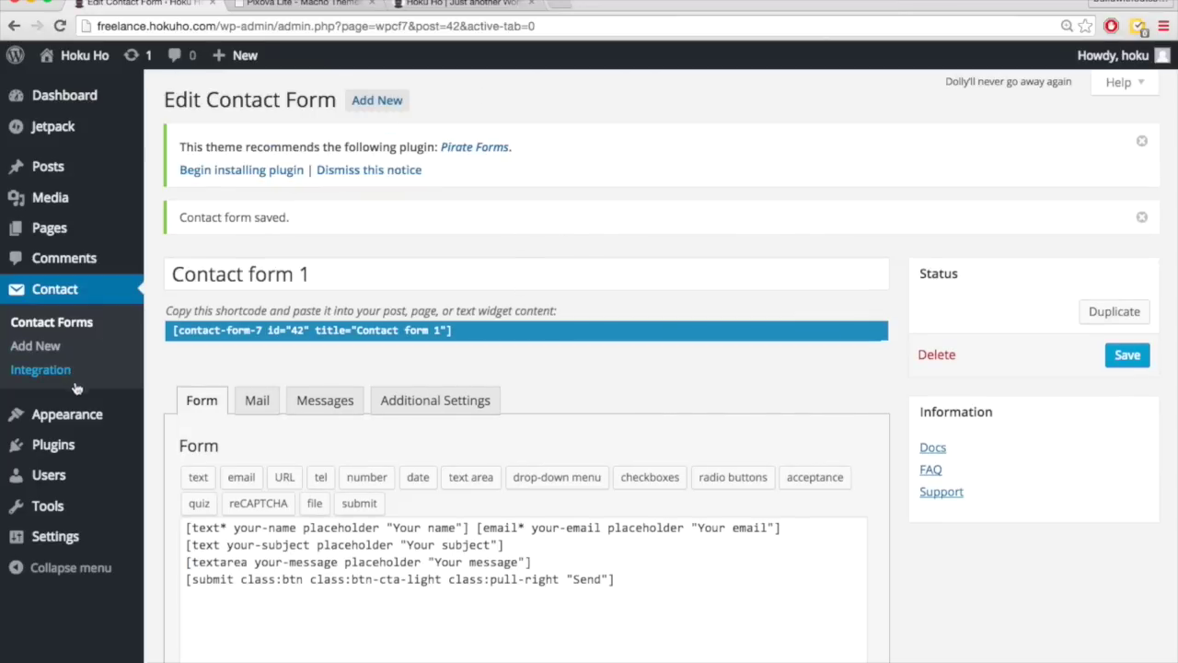
Reopen the Customizer and check the live Contact us section's 'no contact form selected' notice.
mouse_move(104, 414)
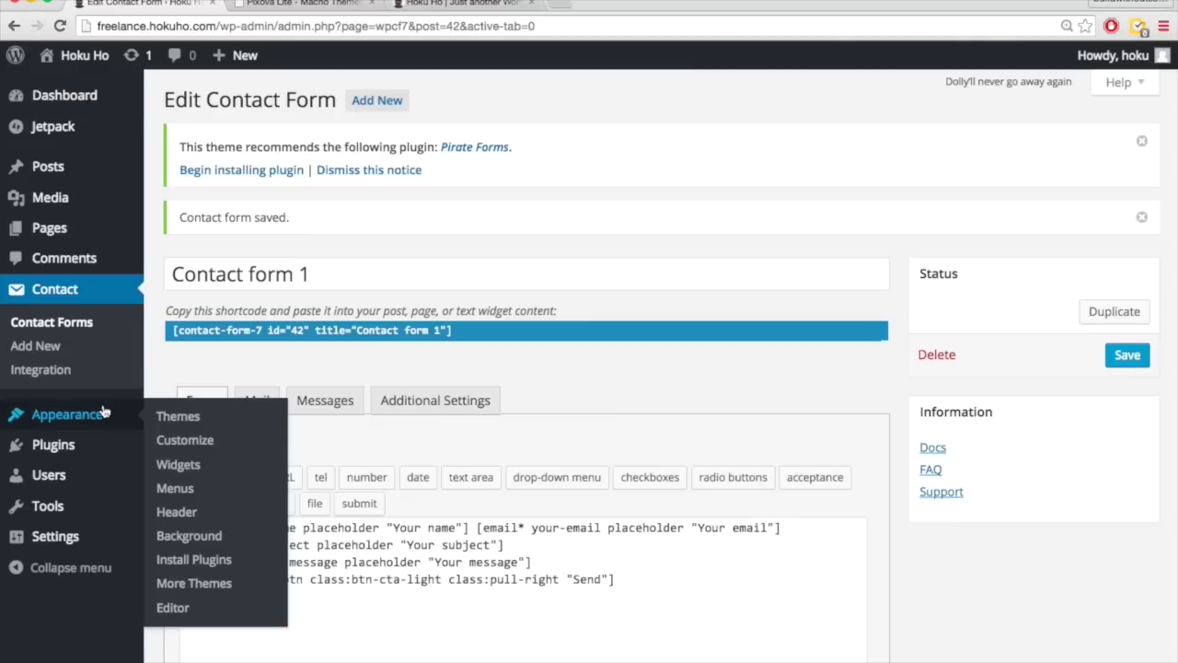
left_click(185, 440)
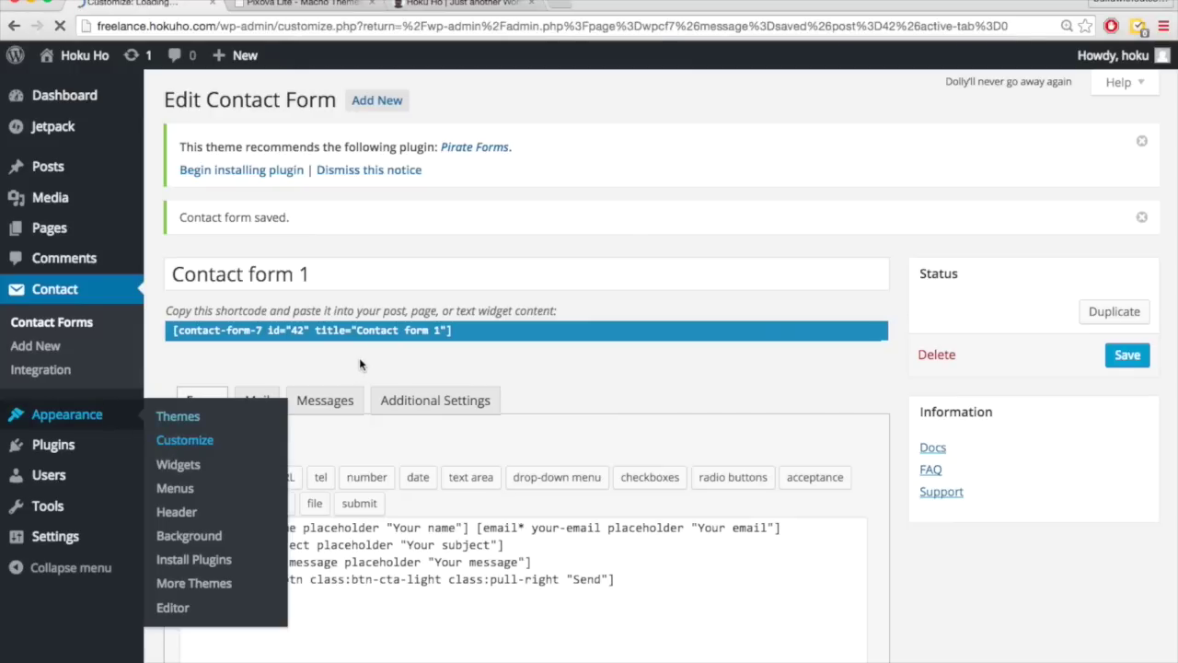
key("ctrl+Tab")
key("ctrl+Tab")
scroll(475, 338, "down", 1)
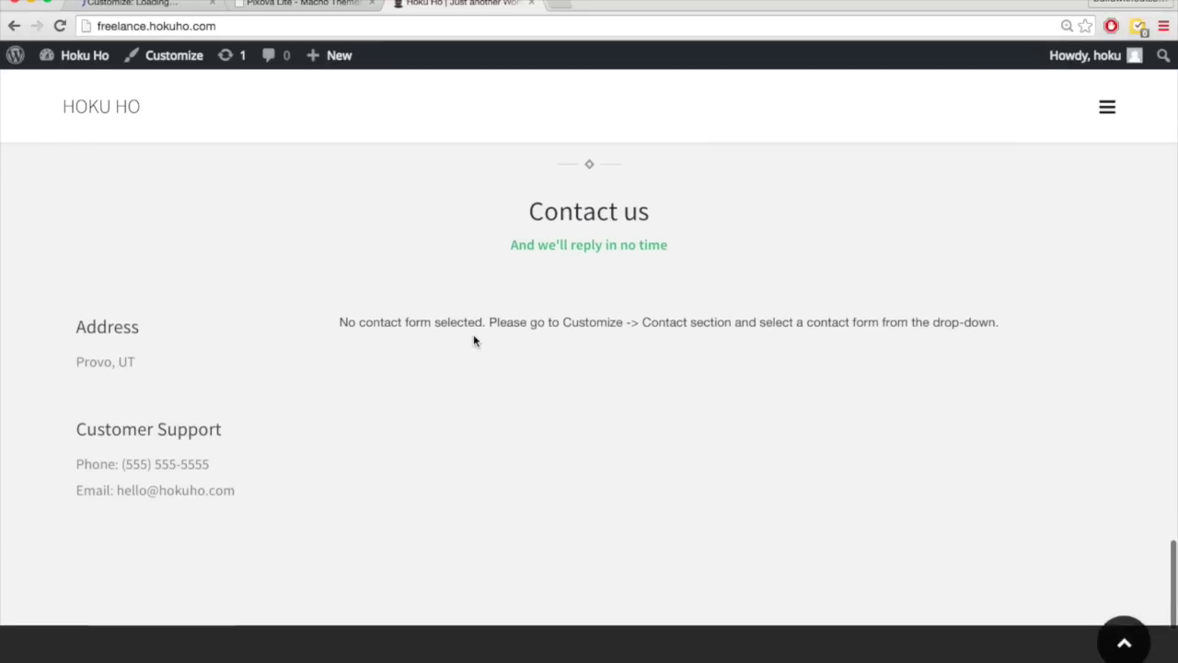
left_click_drag(341, 318, 486, 324)
double_click(576, 323)
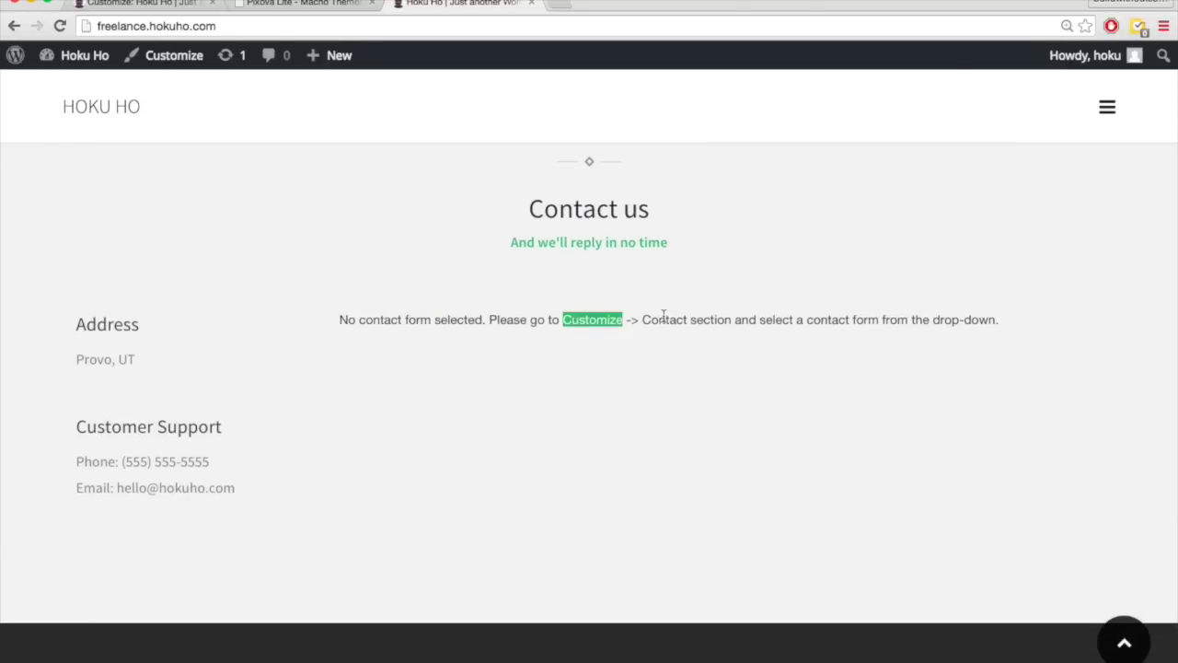
left_click_drag(644, 320, 938, 329)
left_click(925, 330)
Select Contact form 1 as the form for the Contact Section.
key("super+1")
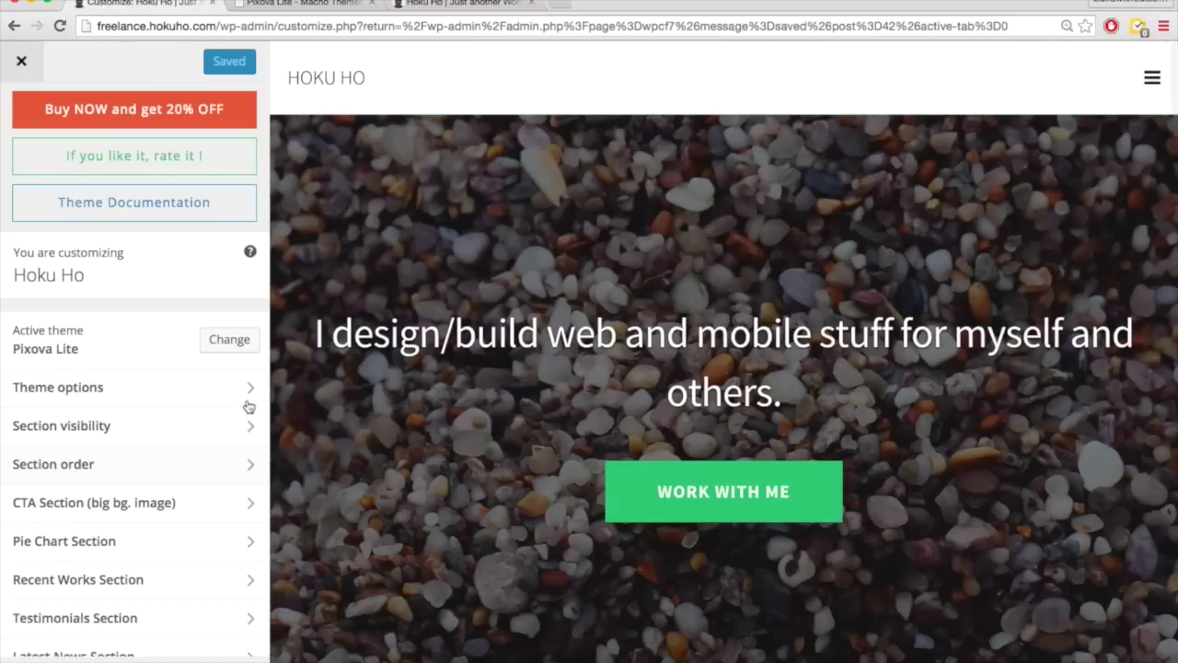
scroll(186, 419, "down", 5)
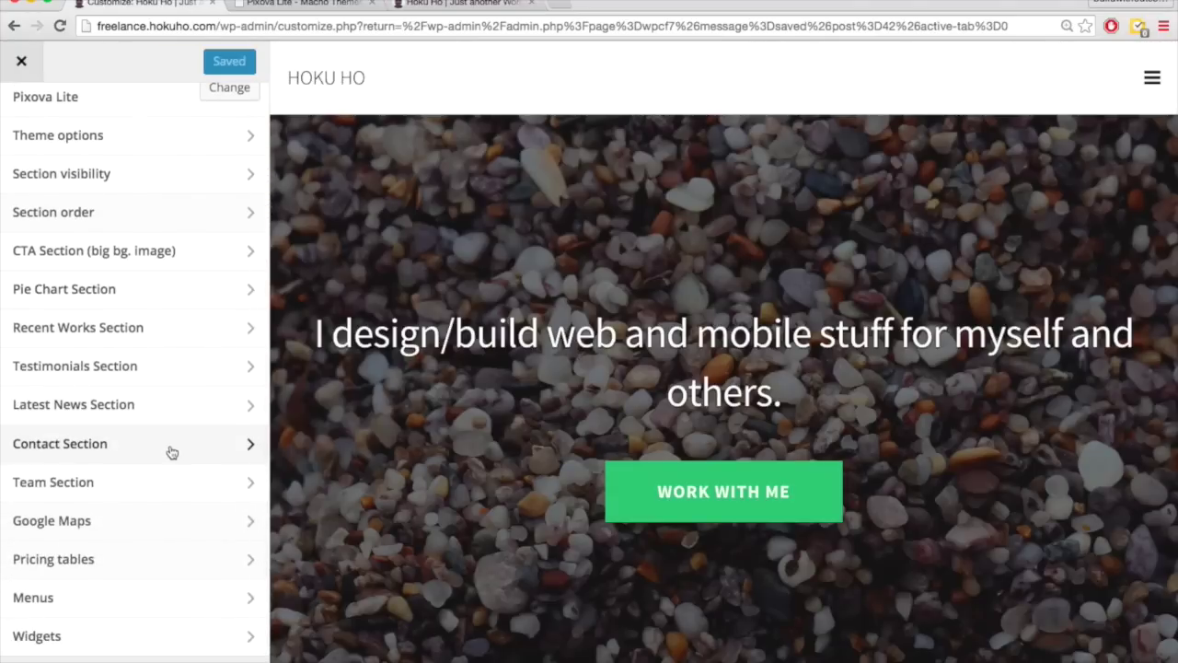
left_click(171, 448)
left_click(172, 215)
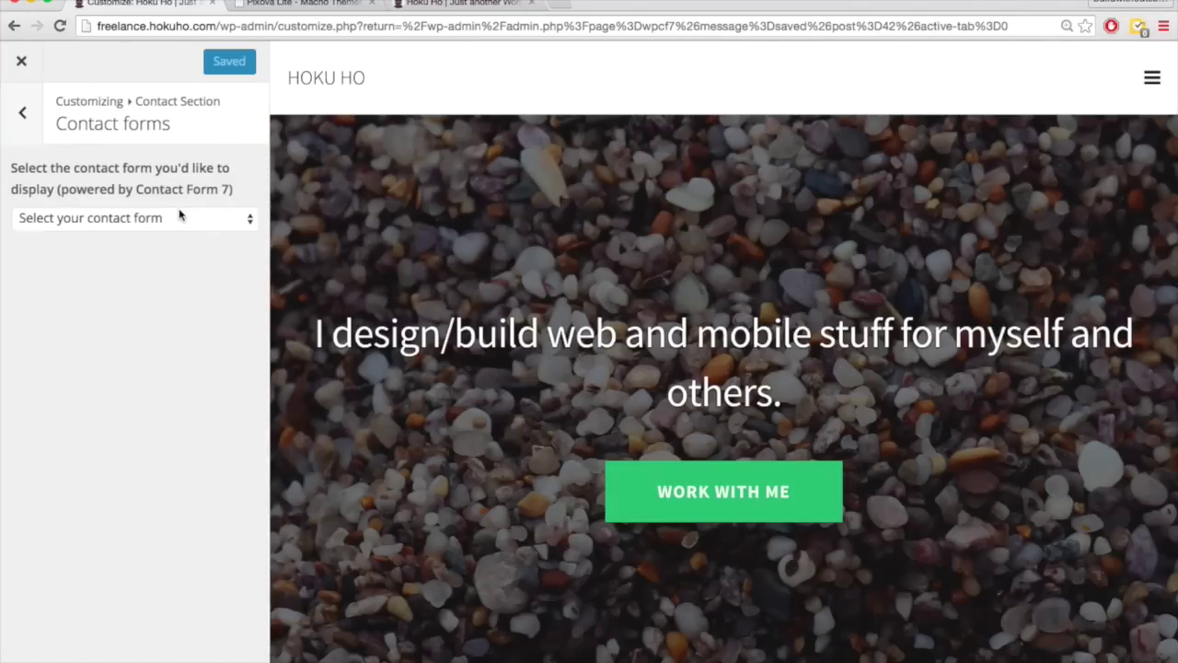
left_click(171, 217)
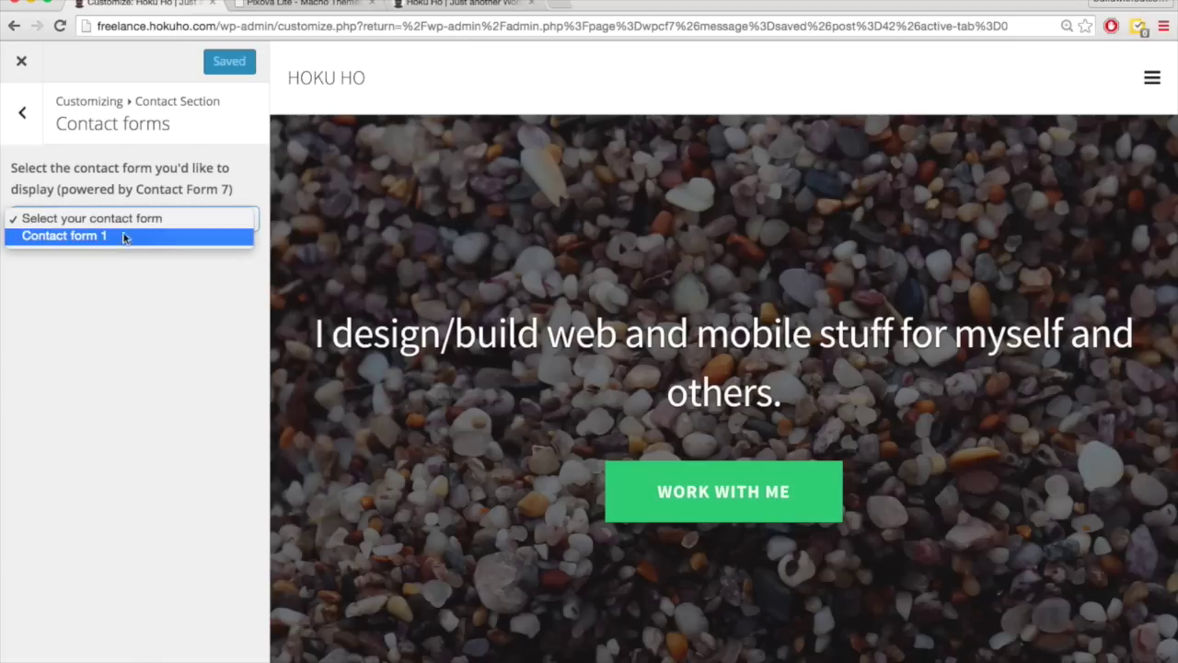
left_click(80, 238)
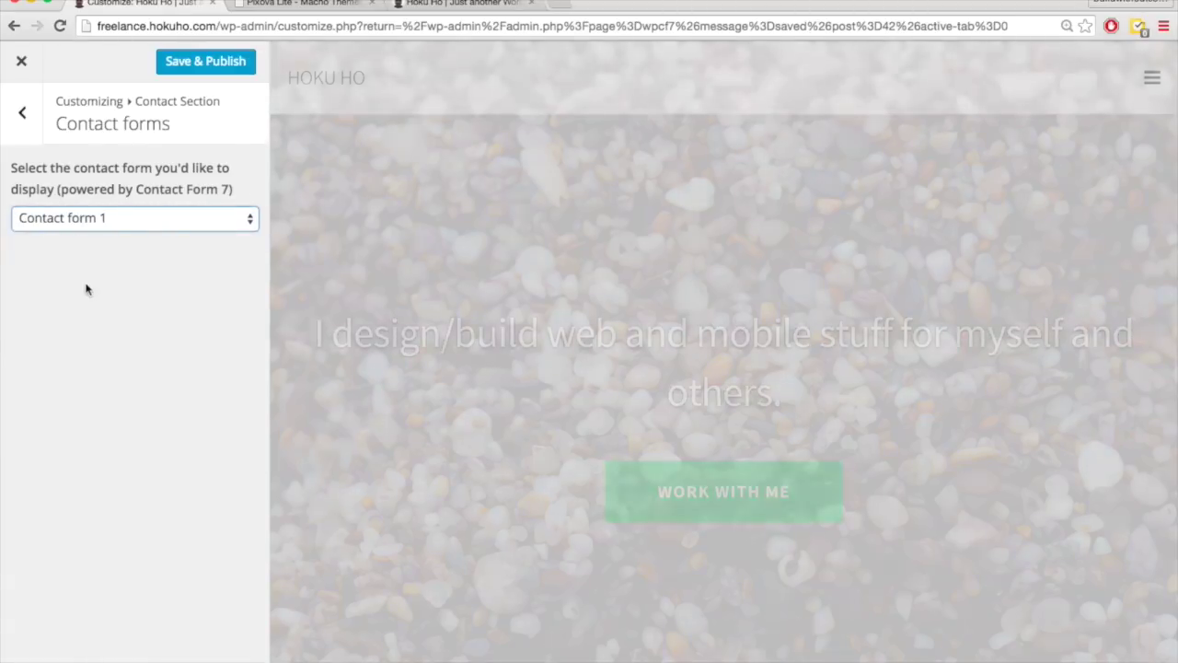
scroll(428, 296, "down", 15)
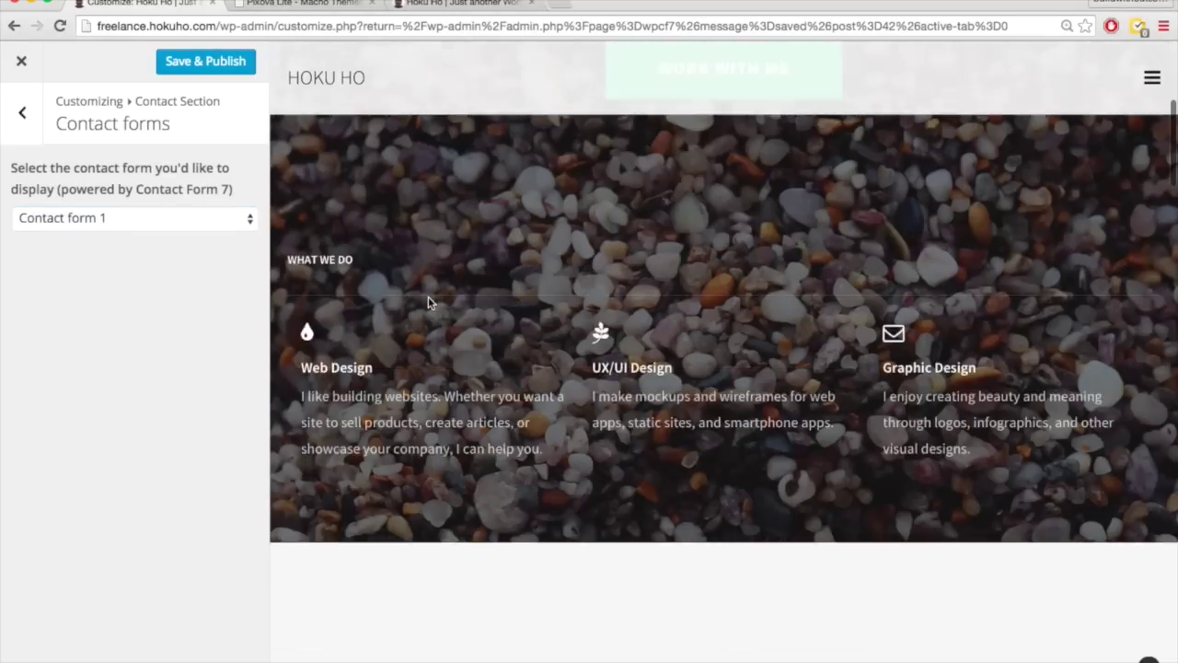
scroll(428, 303, "down", 15)
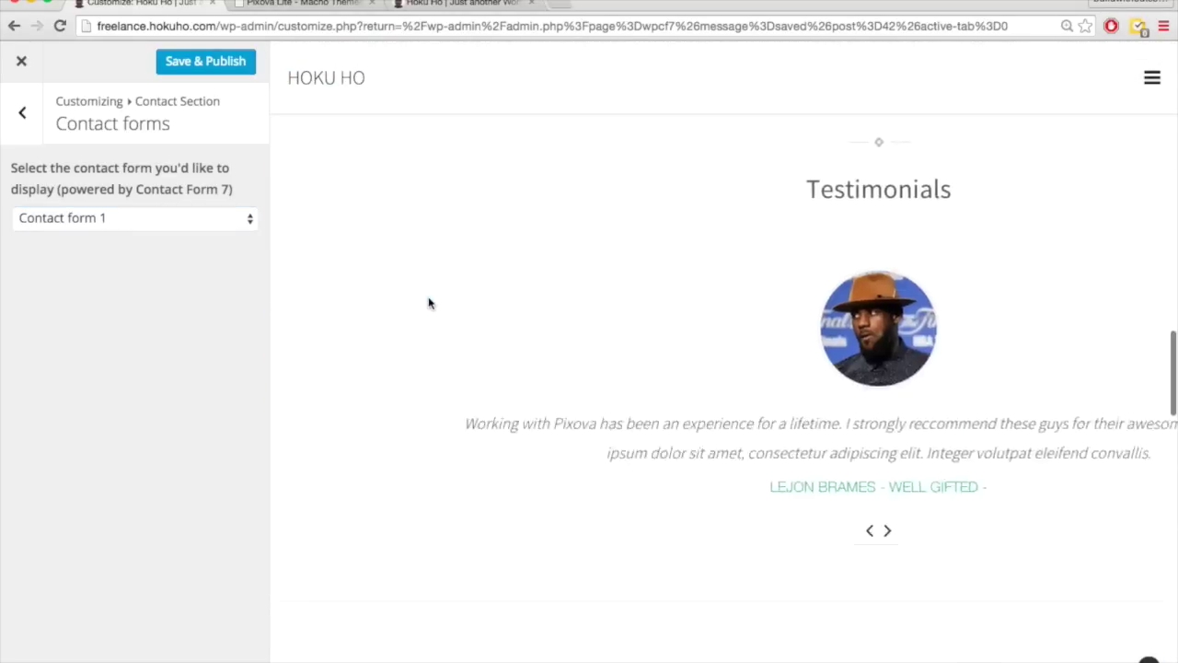
scroll(428, 304, "down", 10)
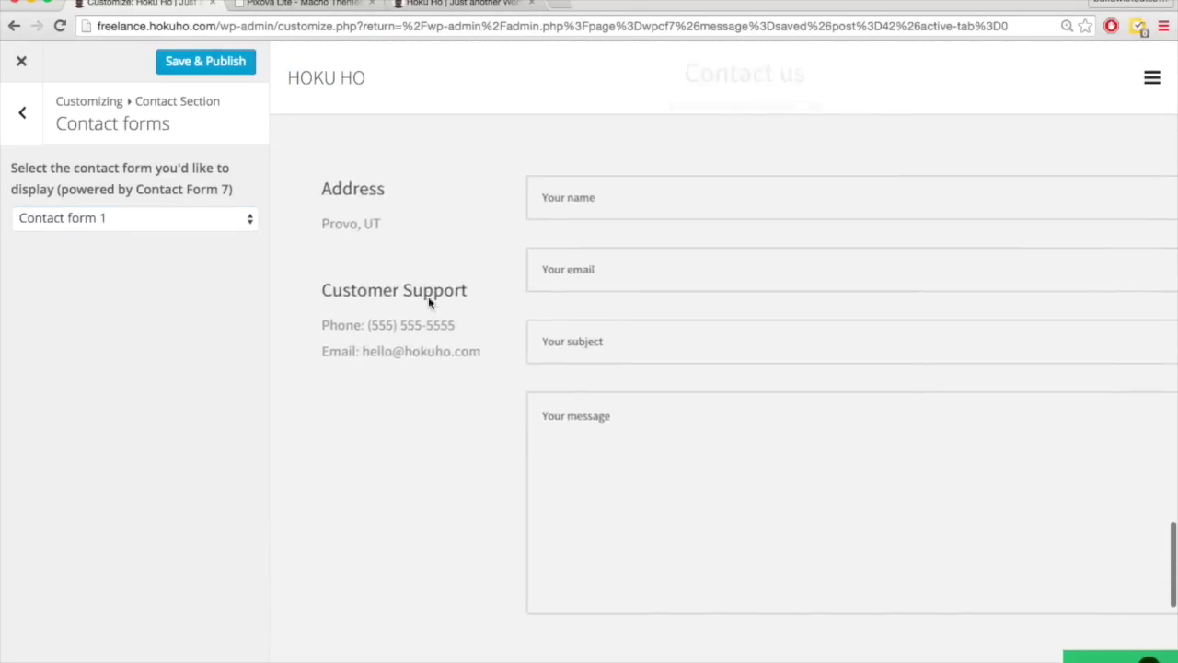
scroll(429, 303, "up", 1)
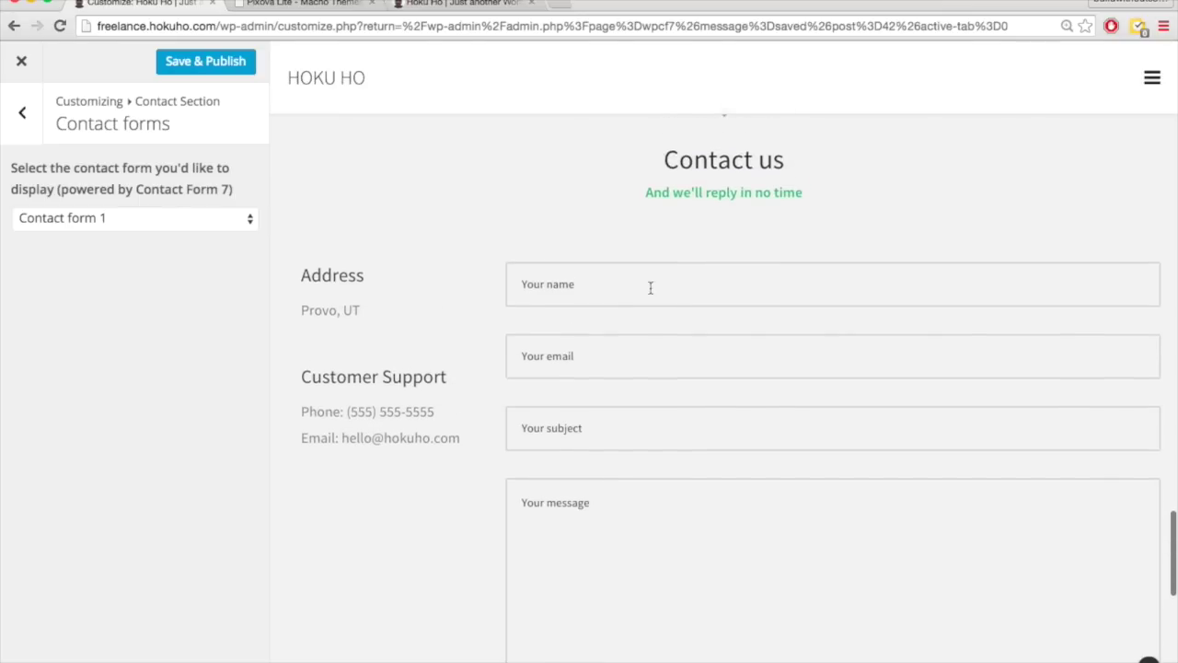
scroll(626, 368, "down", 3)
scroll(630, 366, "up", 3)
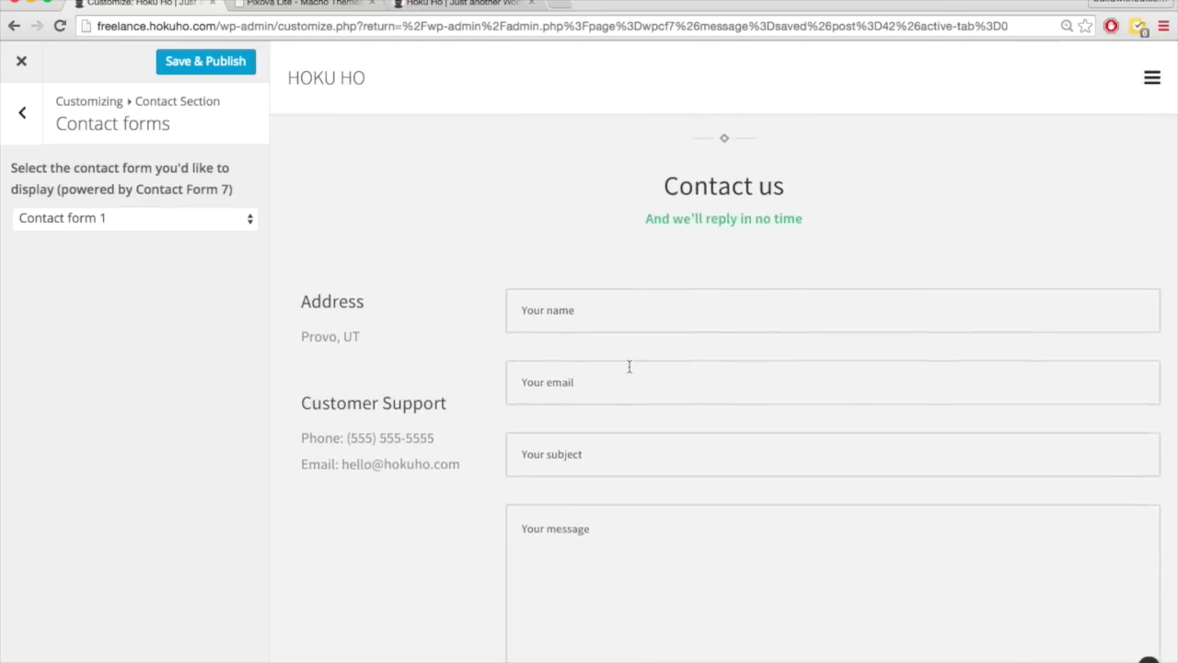
Change the section title from 'Contact us' to 'Contact Me', publish, and view the live site.
left_click(32, 123)
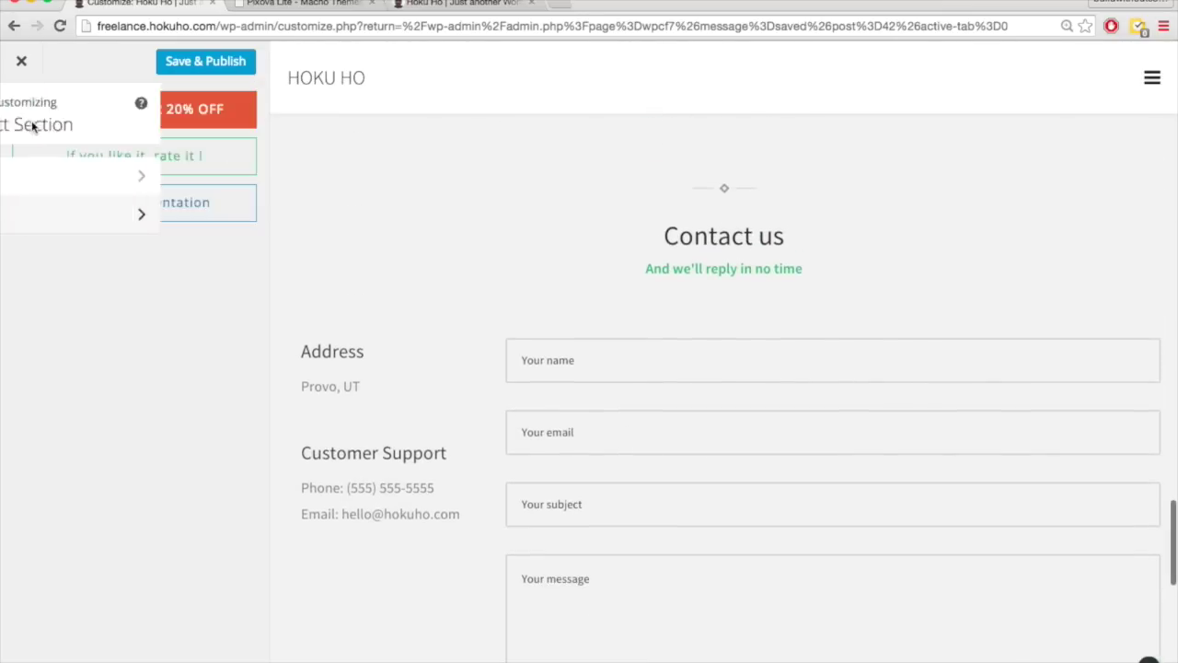
left_click(107, 176)
double_click(75, 194)
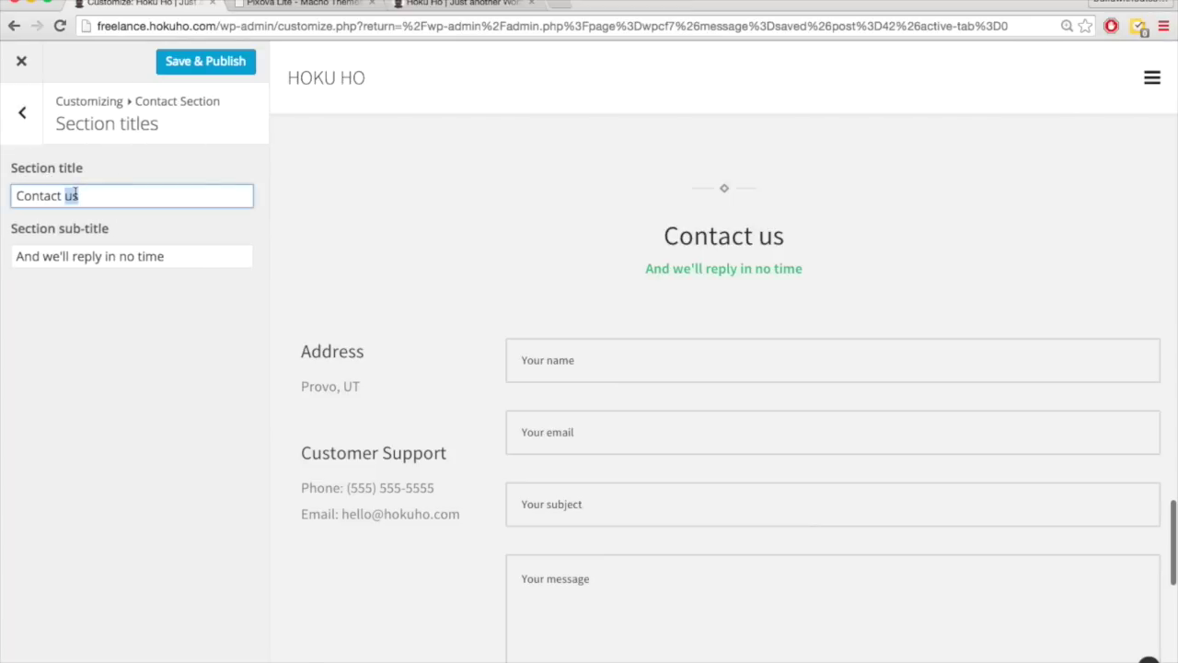
type("Me")
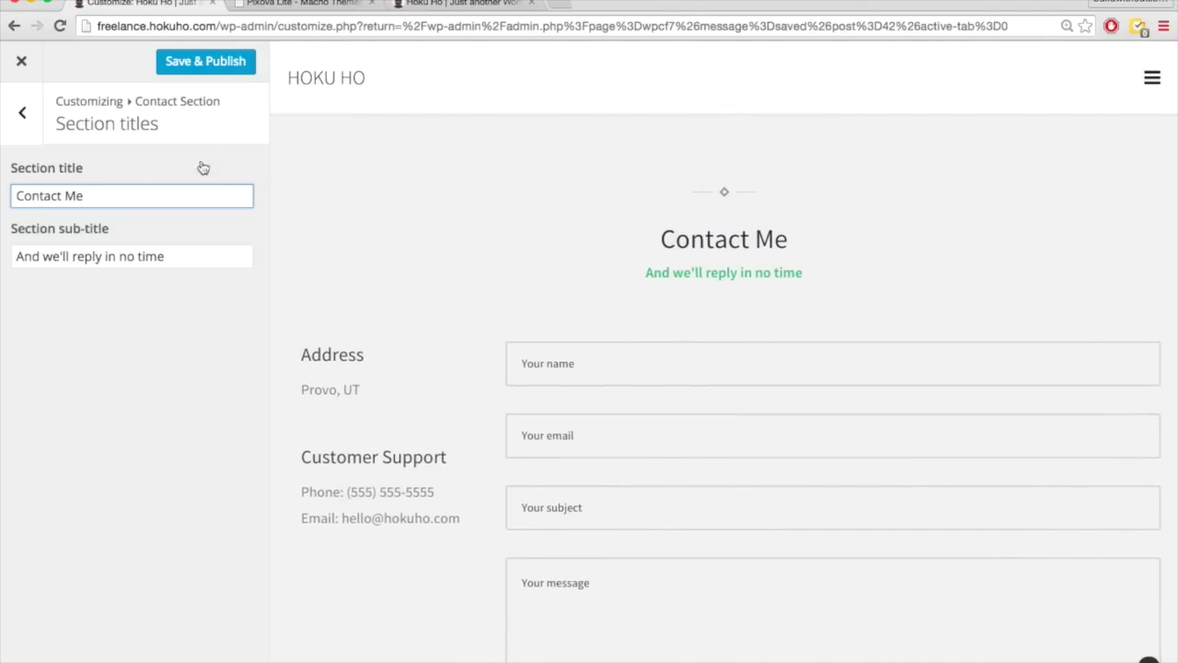
left_click(211, 70)
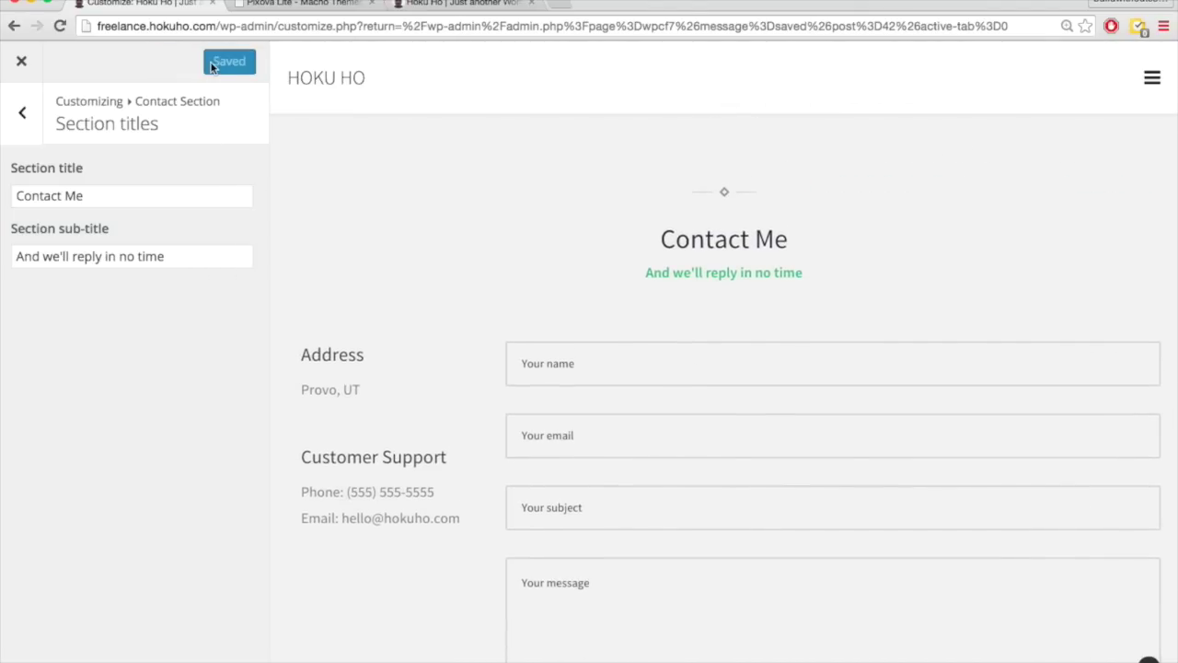
key("super+3")
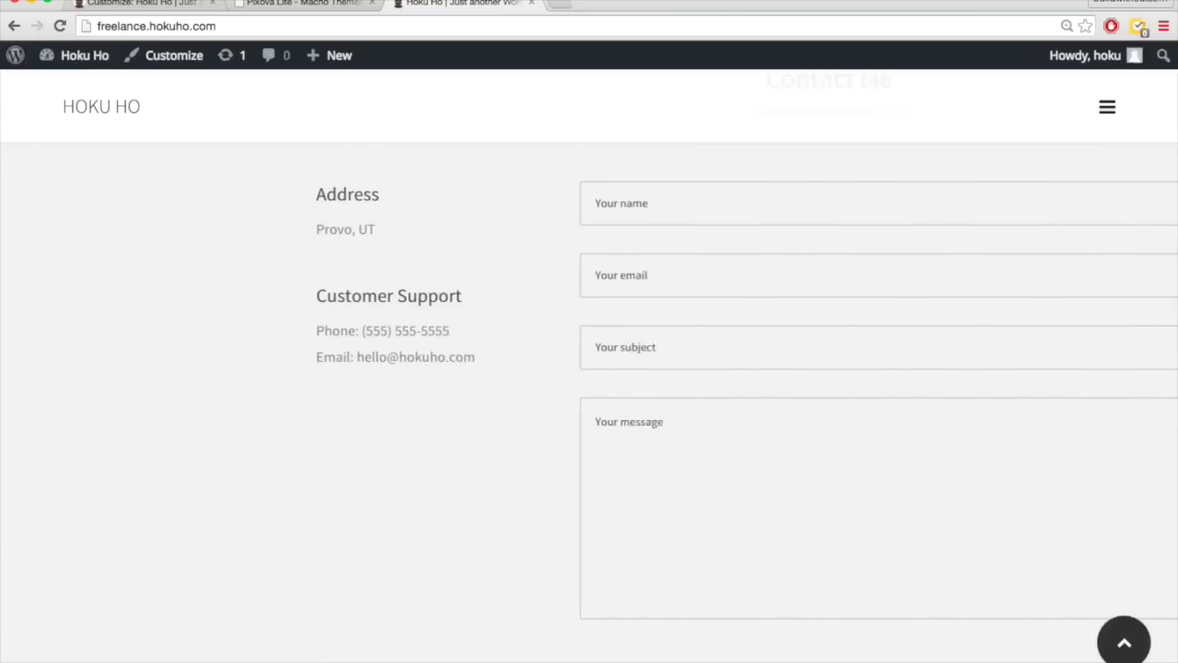
Test the live form's name, email, subject and message fields.
scroll(226, 170, "up", 3)
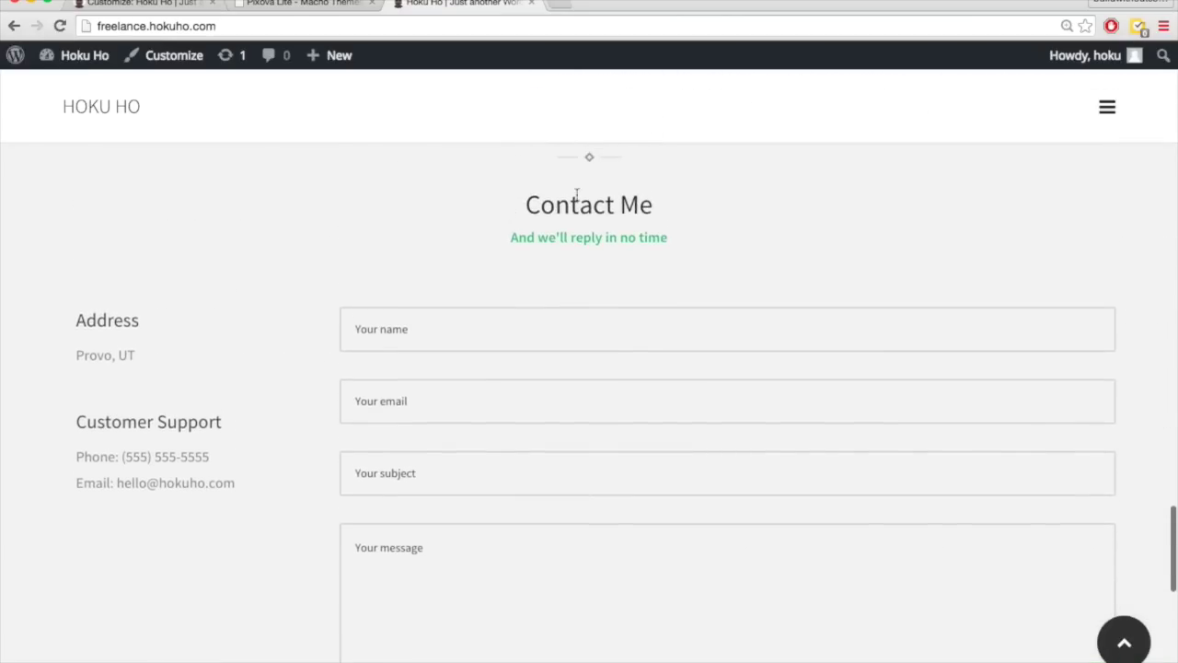
scroll(475, 318, "down", 4)
left_click(456, 179)
left_click(454, 231)
left_click(442, 297)
left_click(443, 377)
left_click(255, 408)
Close the Customizer and check the admin e-mail address in General Settings.
key("super+1")
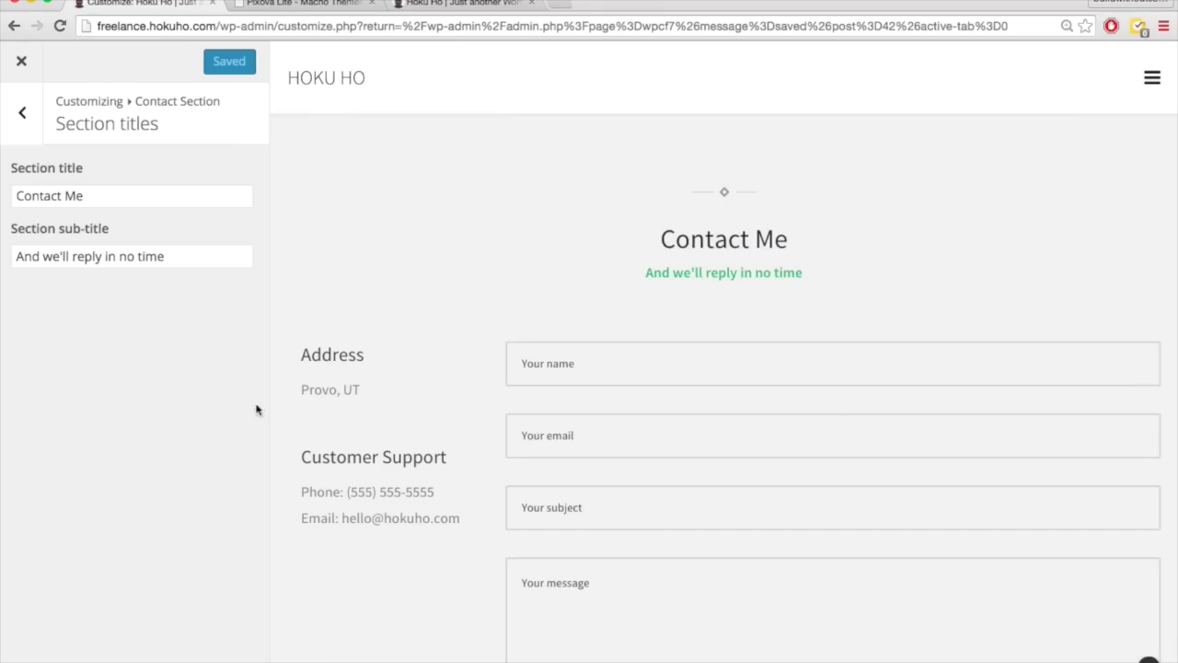
left_click(22, 60)
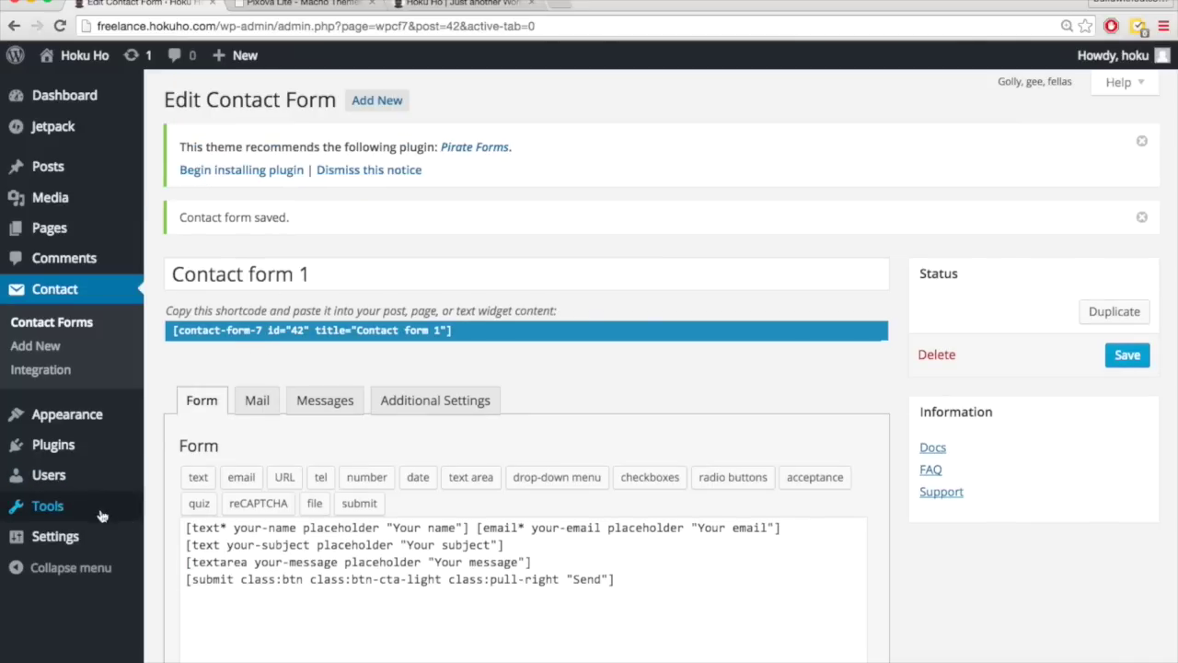
left_click(91, 536)
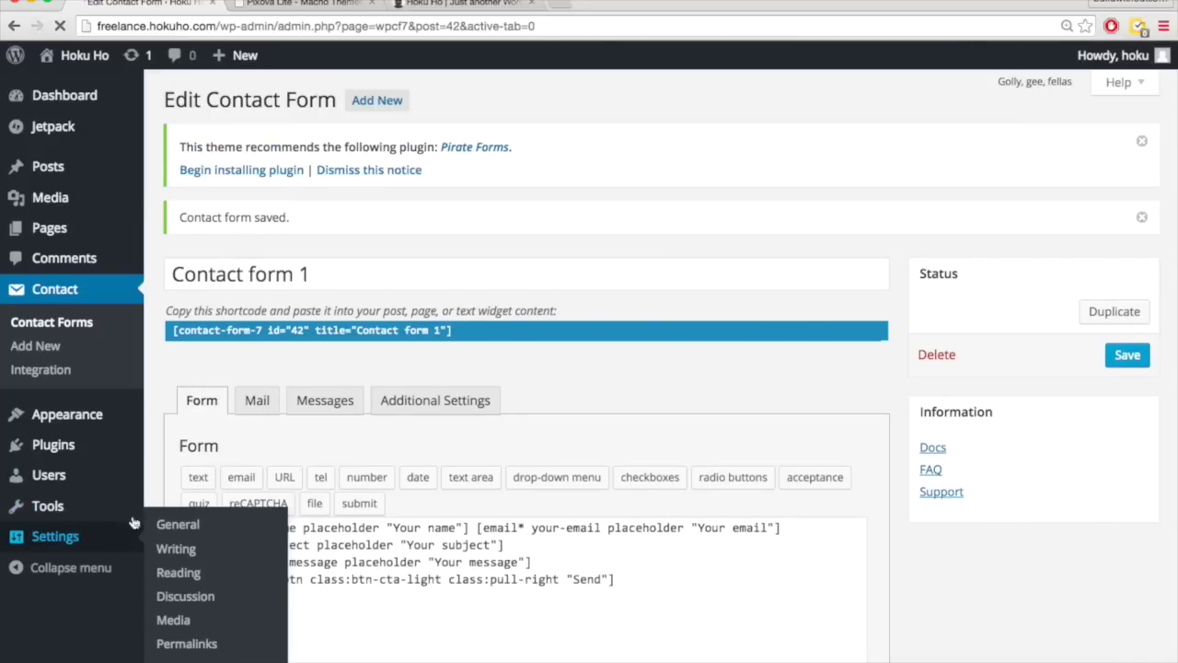
scroll(421, 479, "down", 1)
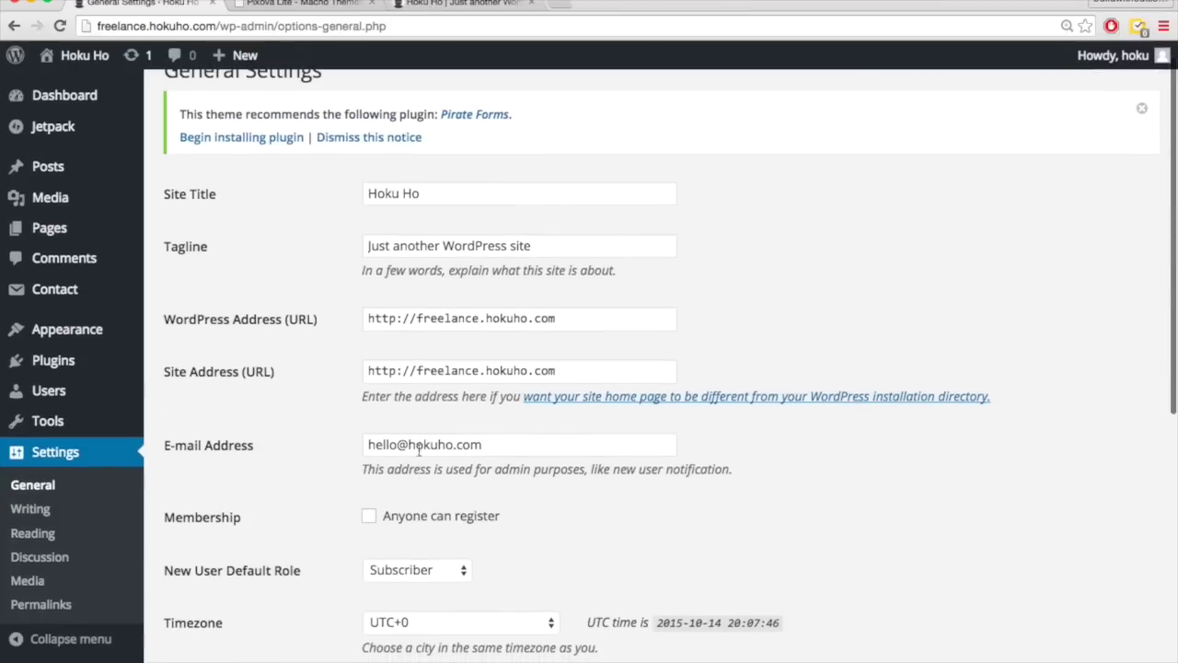
triple_click(412, 444)
left_click(274, 465)
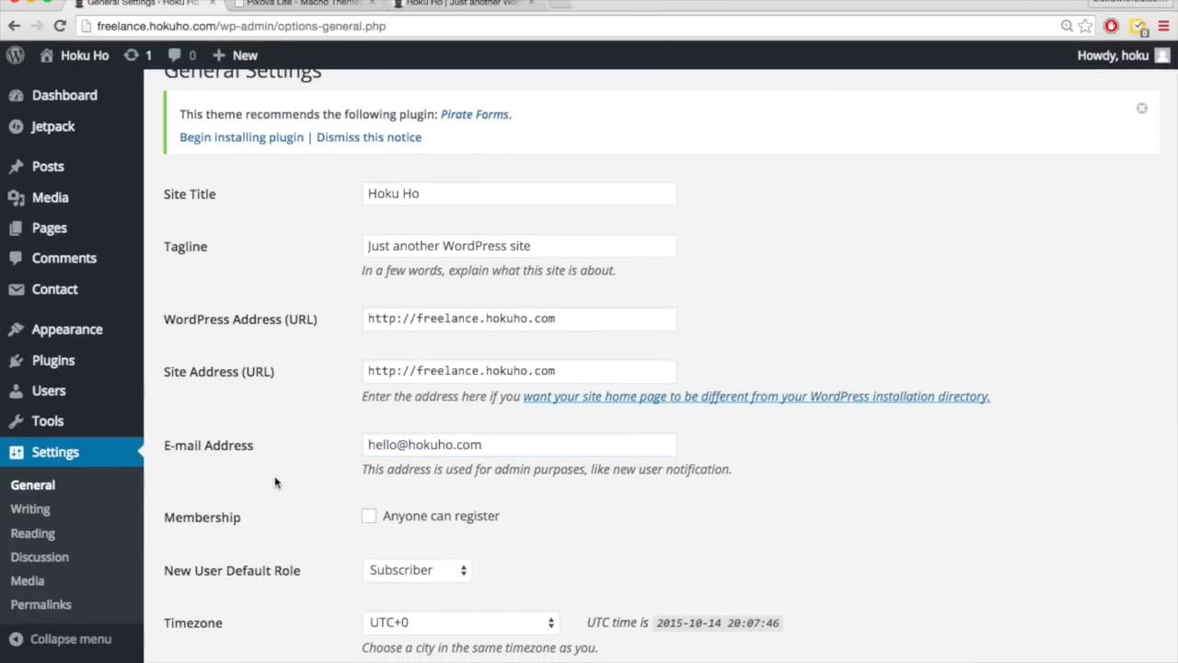
scroll(274, 479, "up", 1)
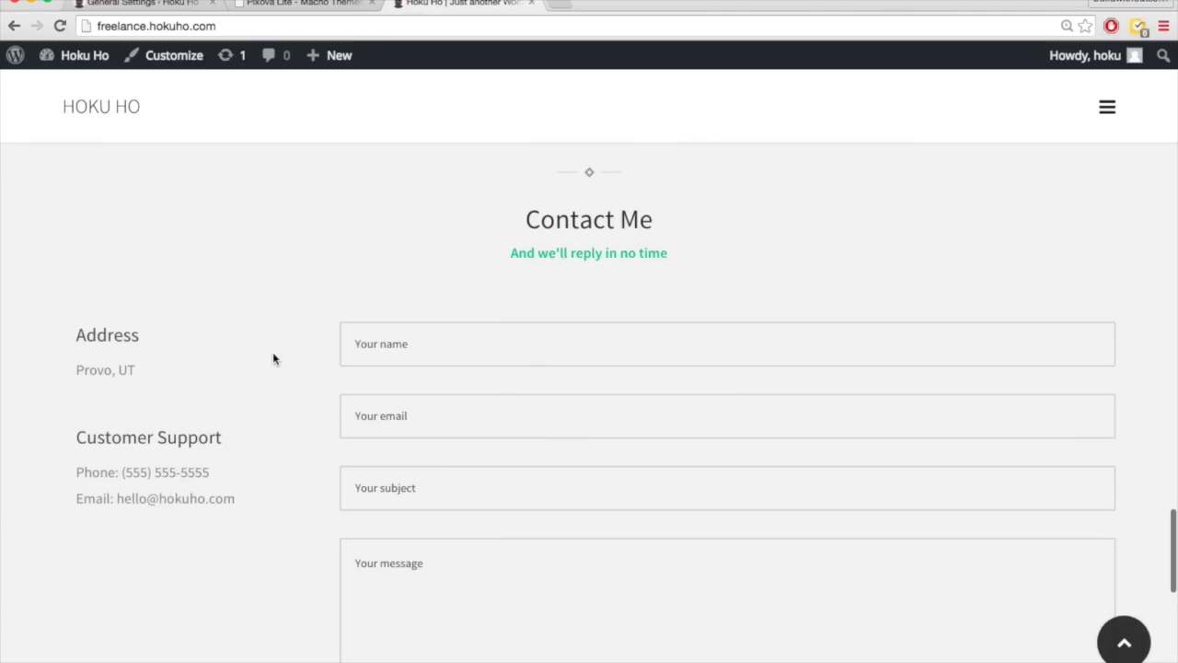
scroll(273, 356, "up", 20)
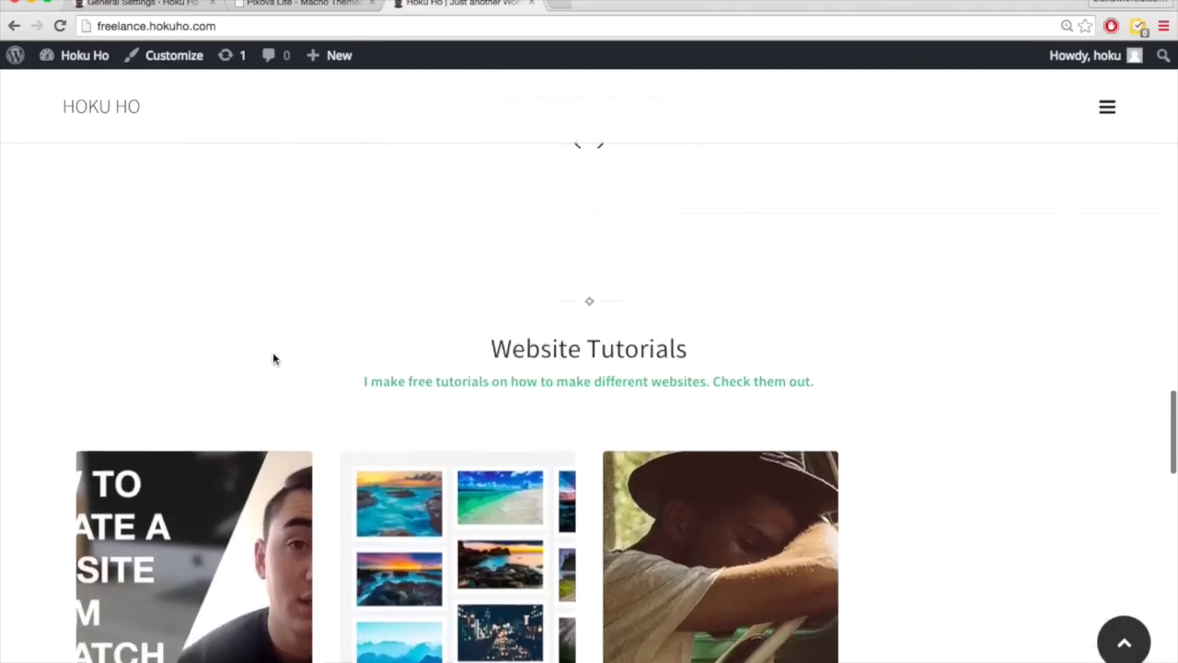
Scroll the live page down to the Our Skills section and inspect its heading.
scroll(273, 358, "up", 10)
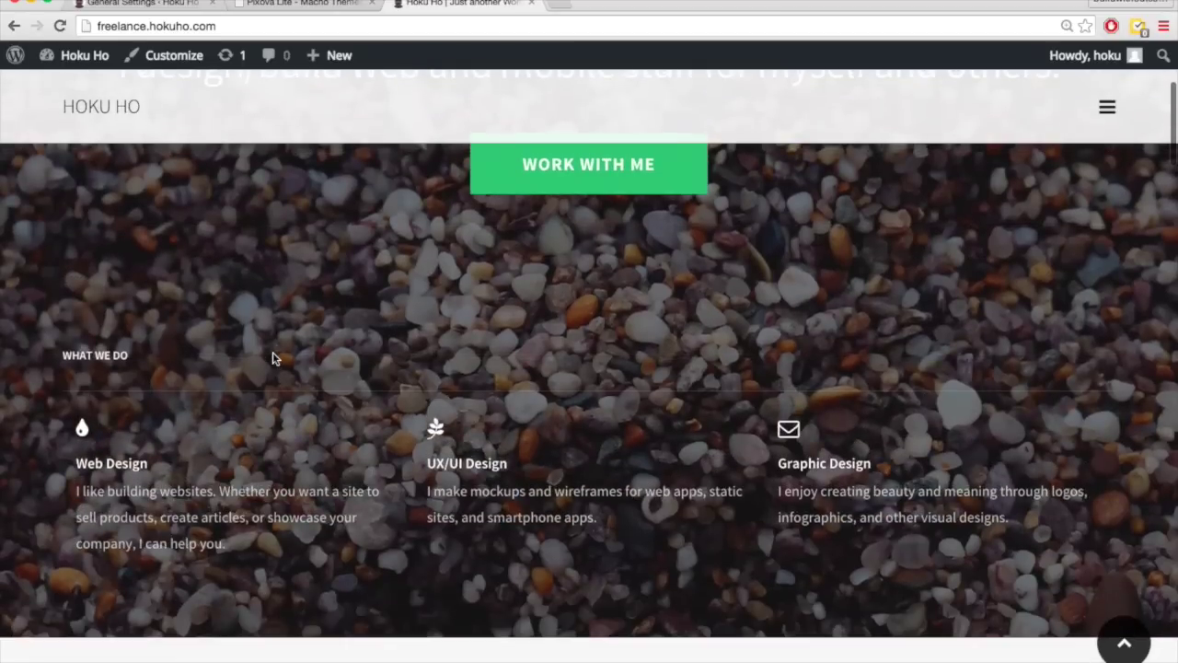
scroll(273, 358, "down", 5)
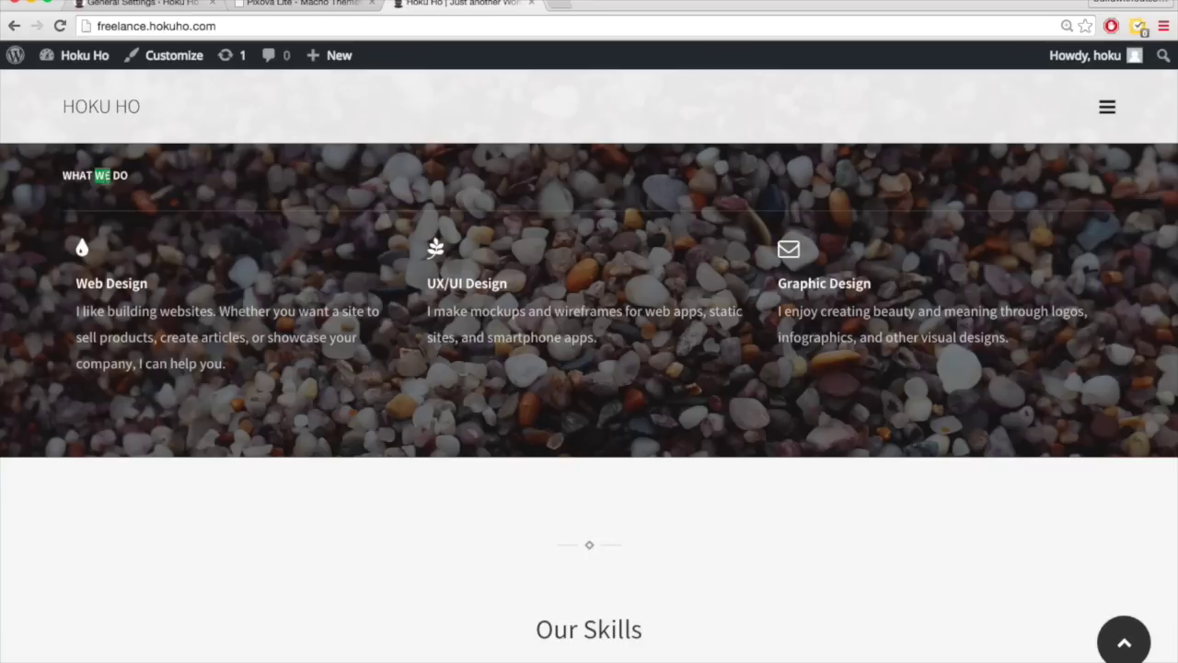
scroll(389, 411, "down", 3)
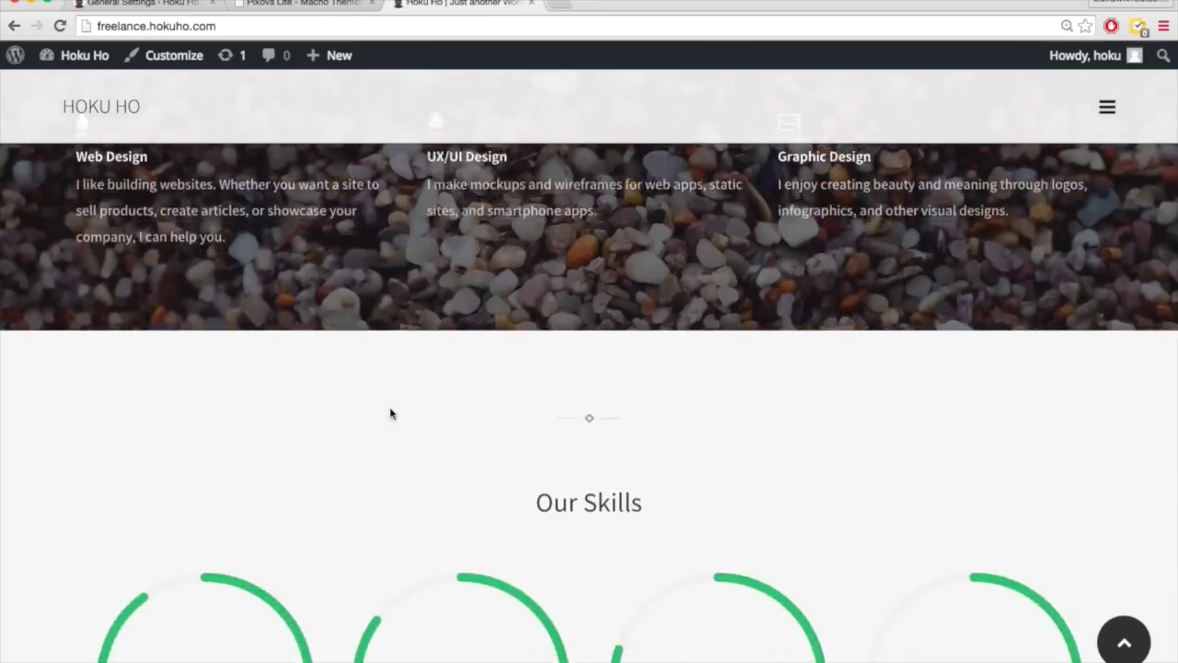
double_click(604, 451)
left_click(574, 453)
triple_click(575, 453)
left_click(562, 453)
double_click(558, 452)
left_click(467, 421)
Look over the What We Do section, then return to General Settings.
scroll(466, 421, "up", 3)
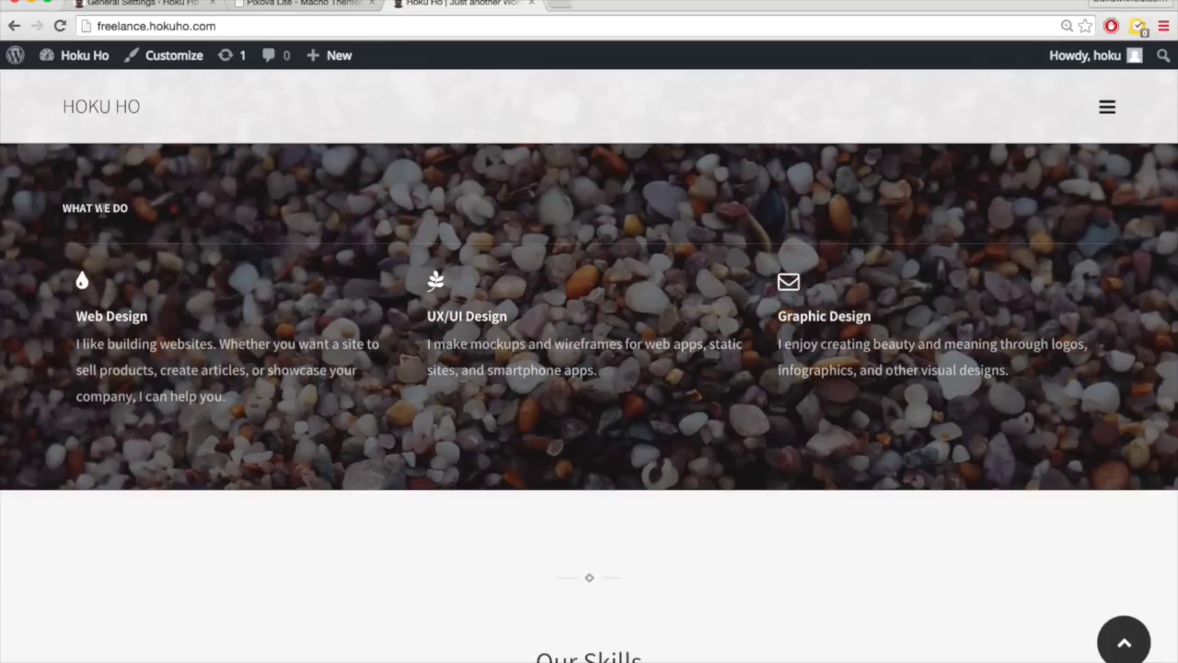
double_click(101, 208)
left_click_drag(550, 654, 471, 603)
scroll(470, 603, "down", 2)
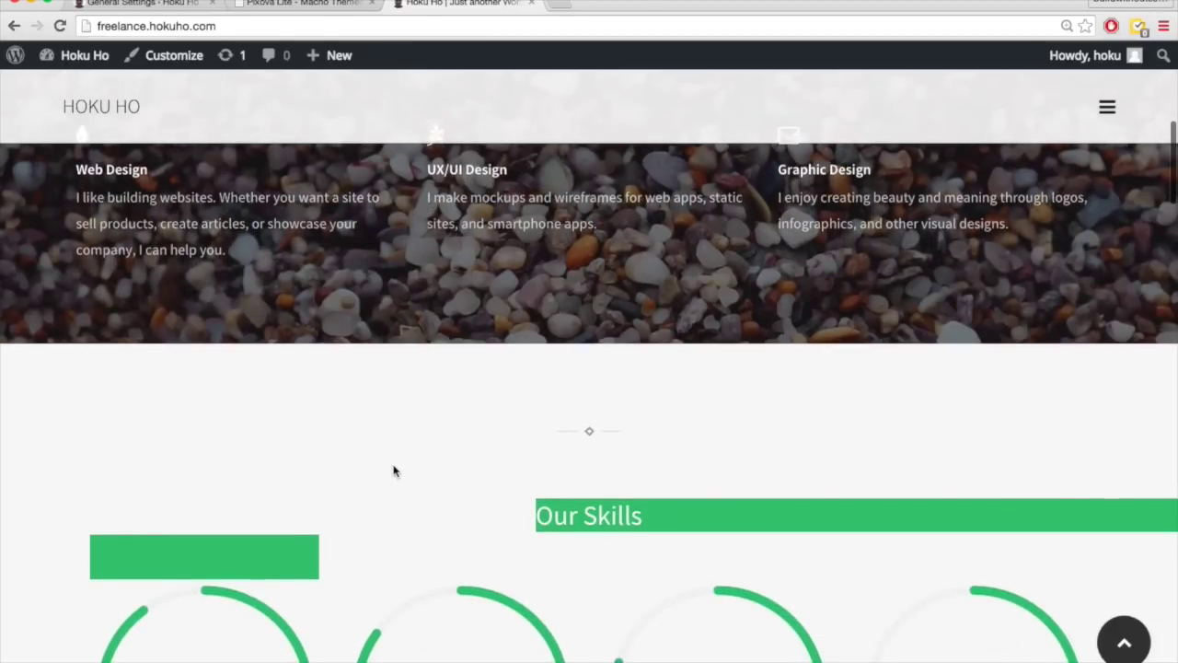
left_click(395, 470)
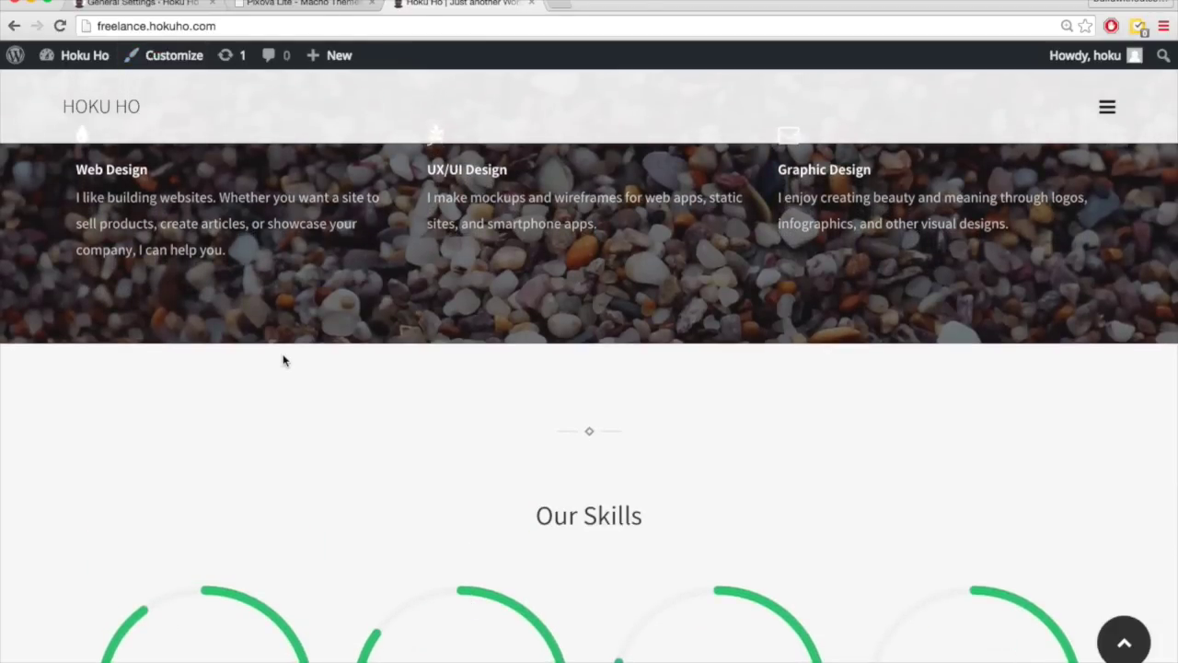
scroll(285, 360, "up", 2)
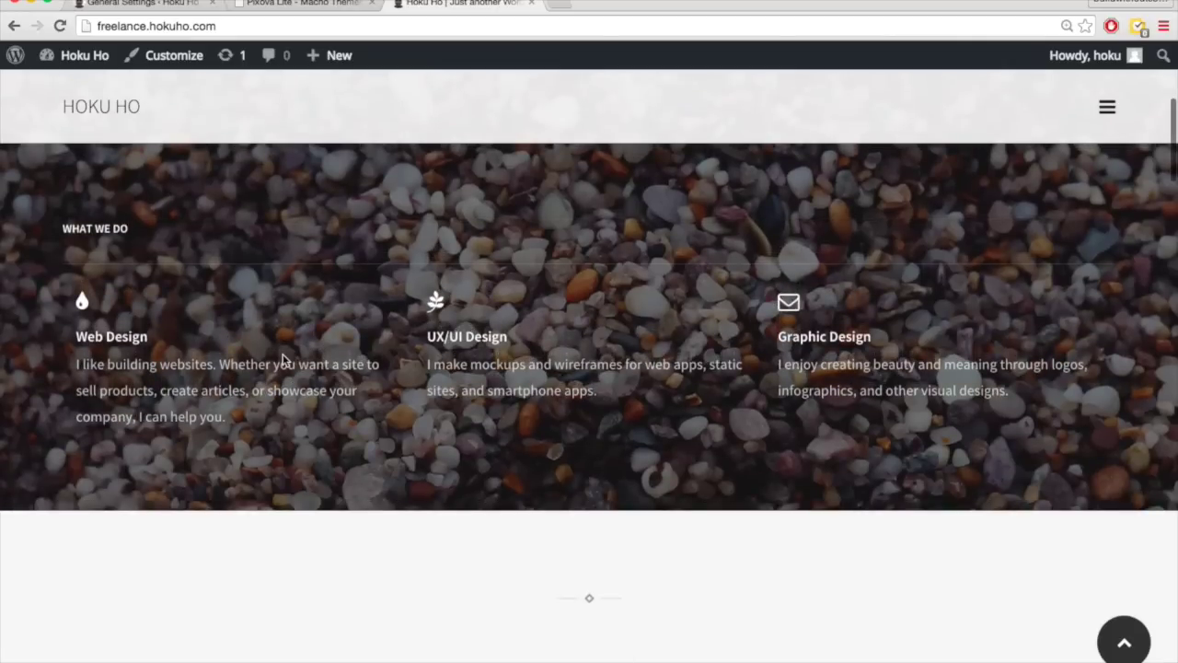
scroll(190, 245, "down", 1)
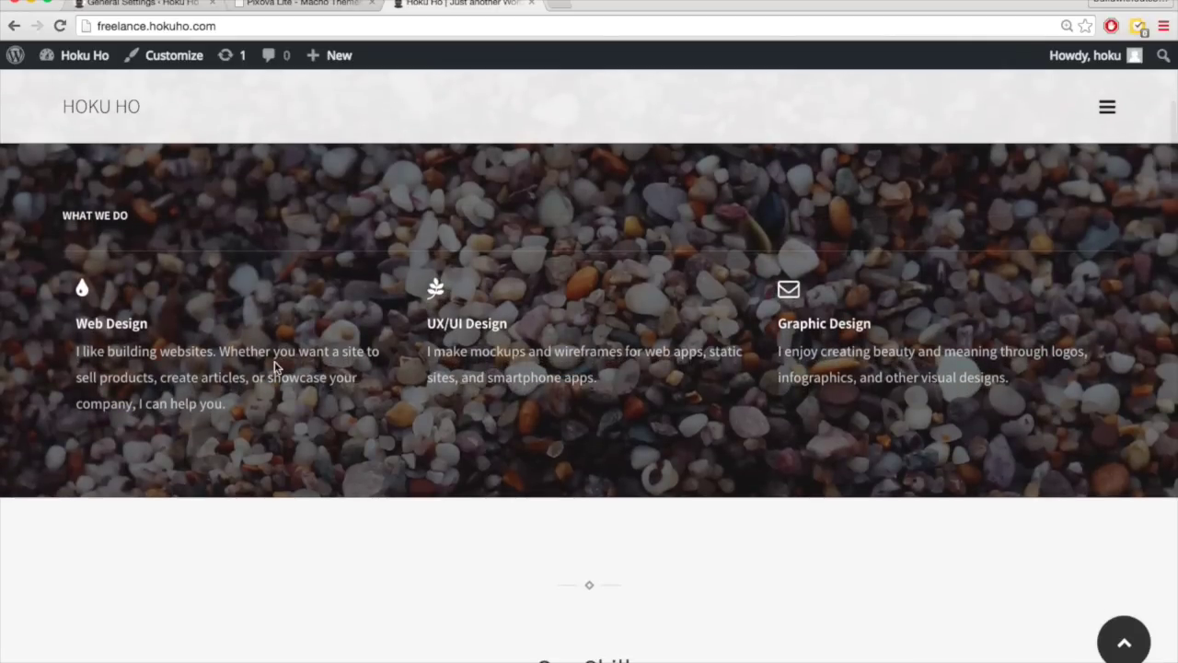
key("super+1")
scroll(261, 415, "down", 1)
Open Appearance > Editor on Pixova Lite's style.css and browse the Templates list.
mouse_move(80, 330)
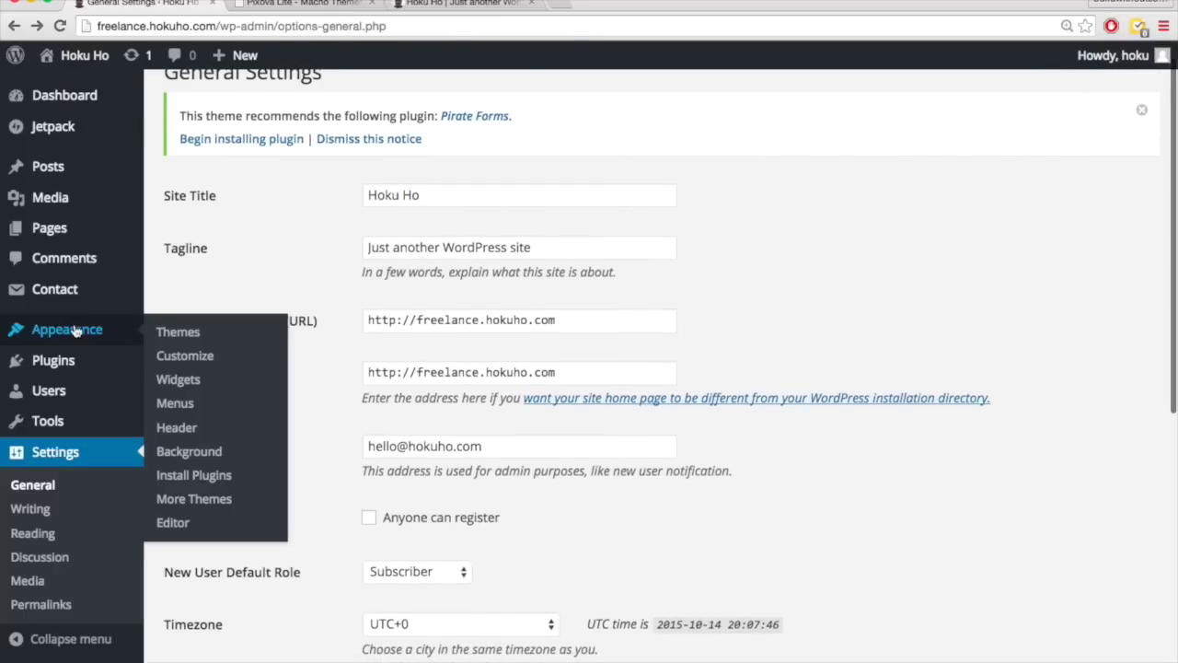
left_click(192, 530)
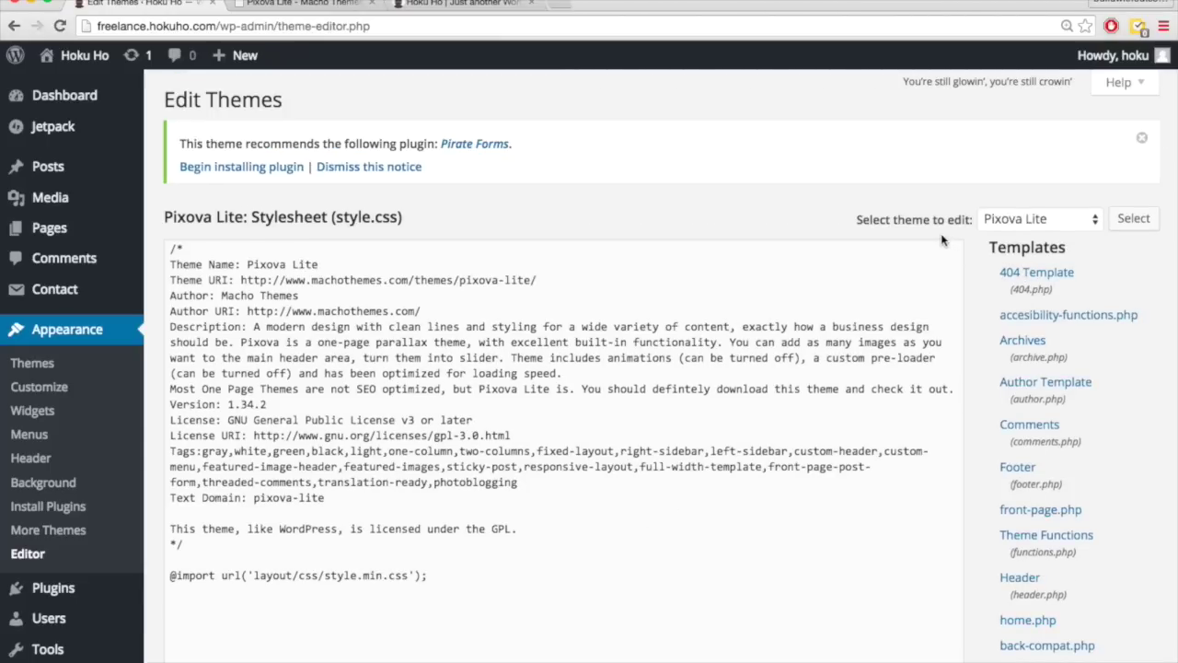
scroll(948, 313, "down", 2)
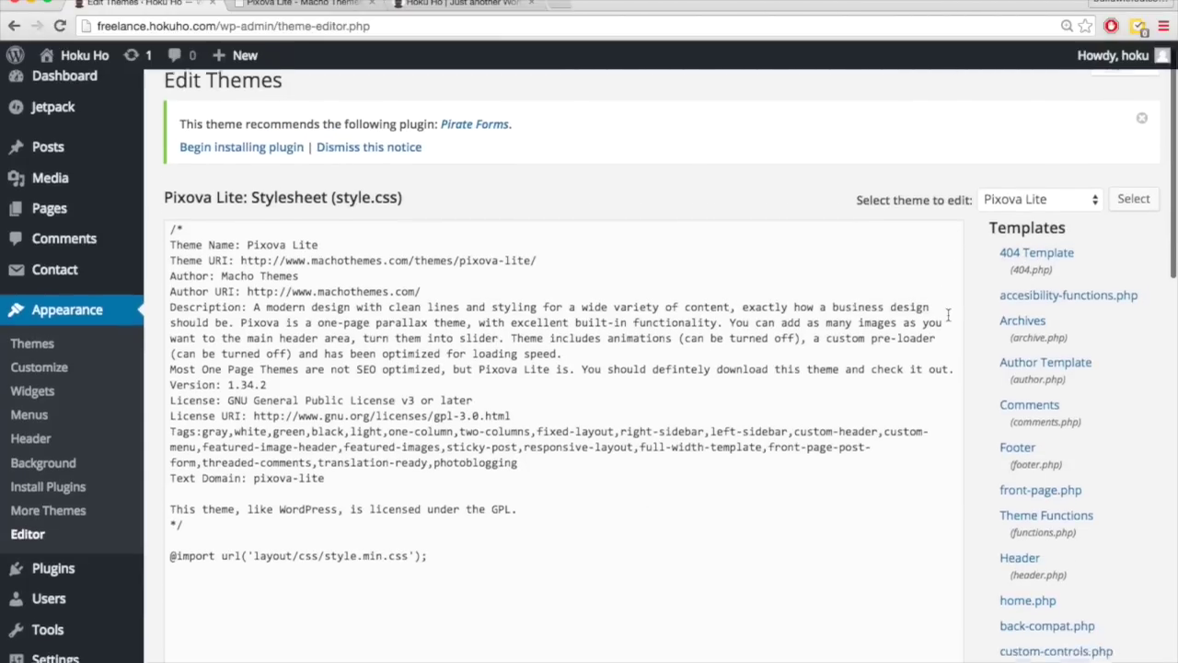
scroll(949, 316, "down", 2)
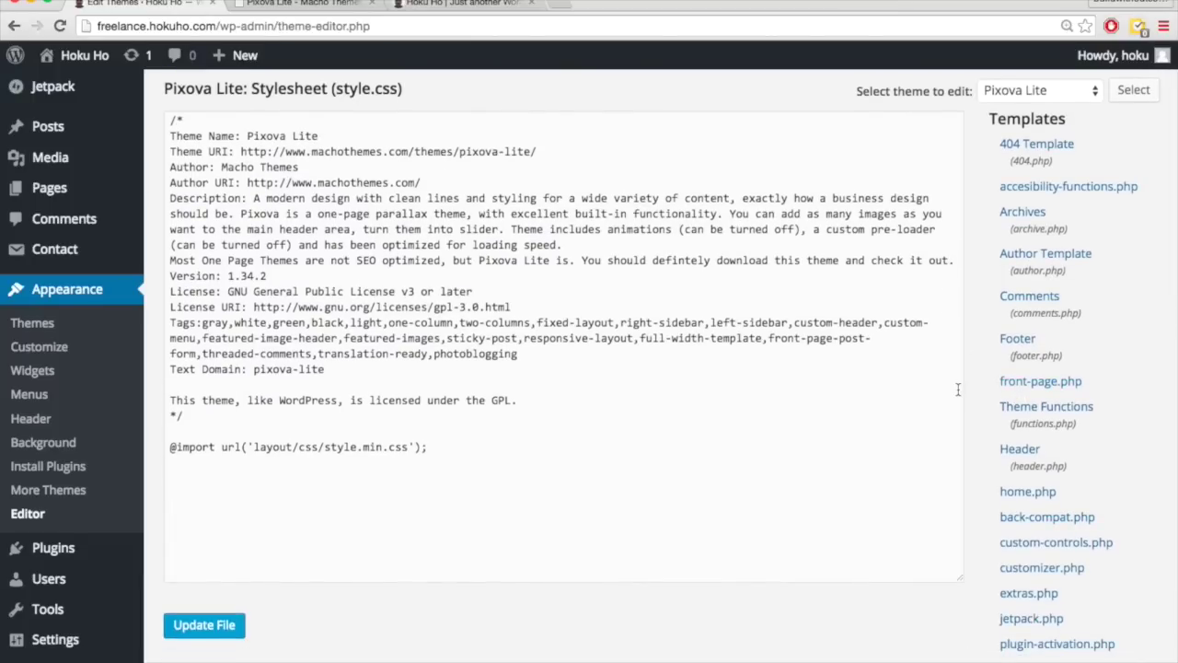
scroll(957, 389, "down", 2)
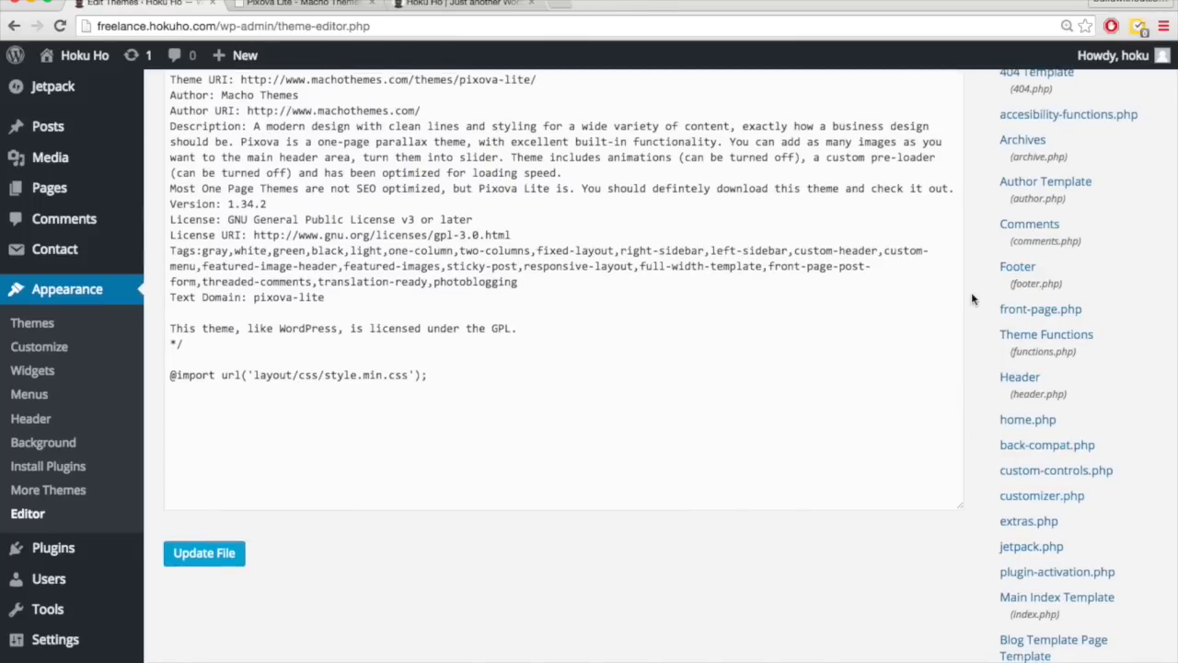
scroll(971, 292, "up", 1)
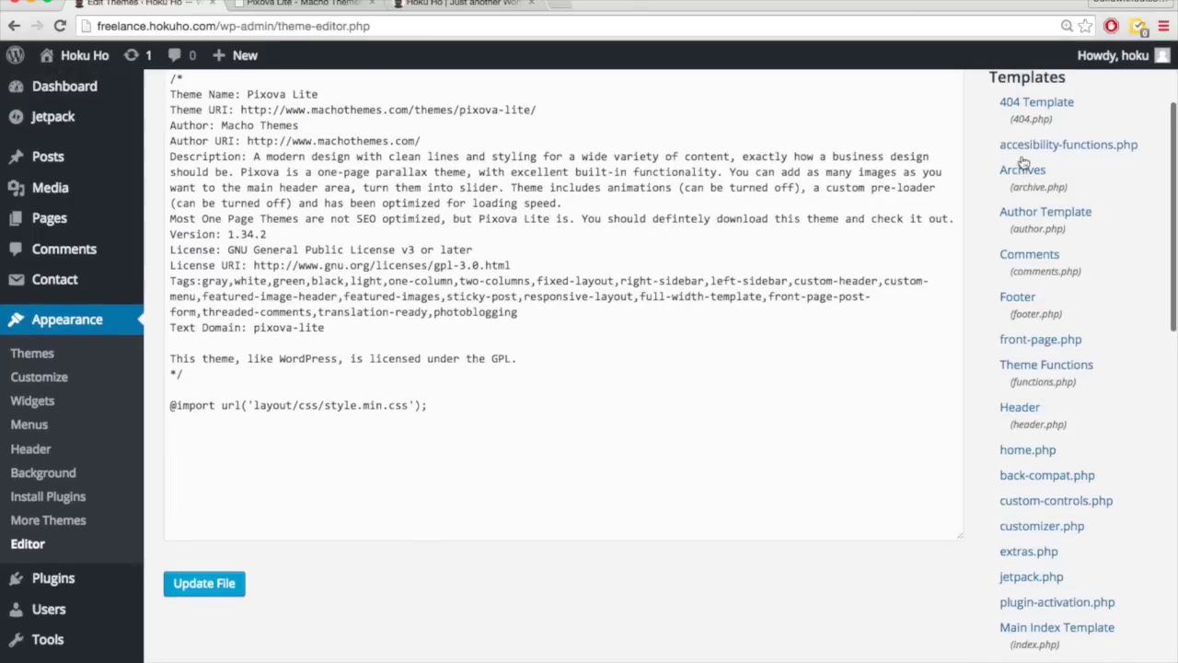
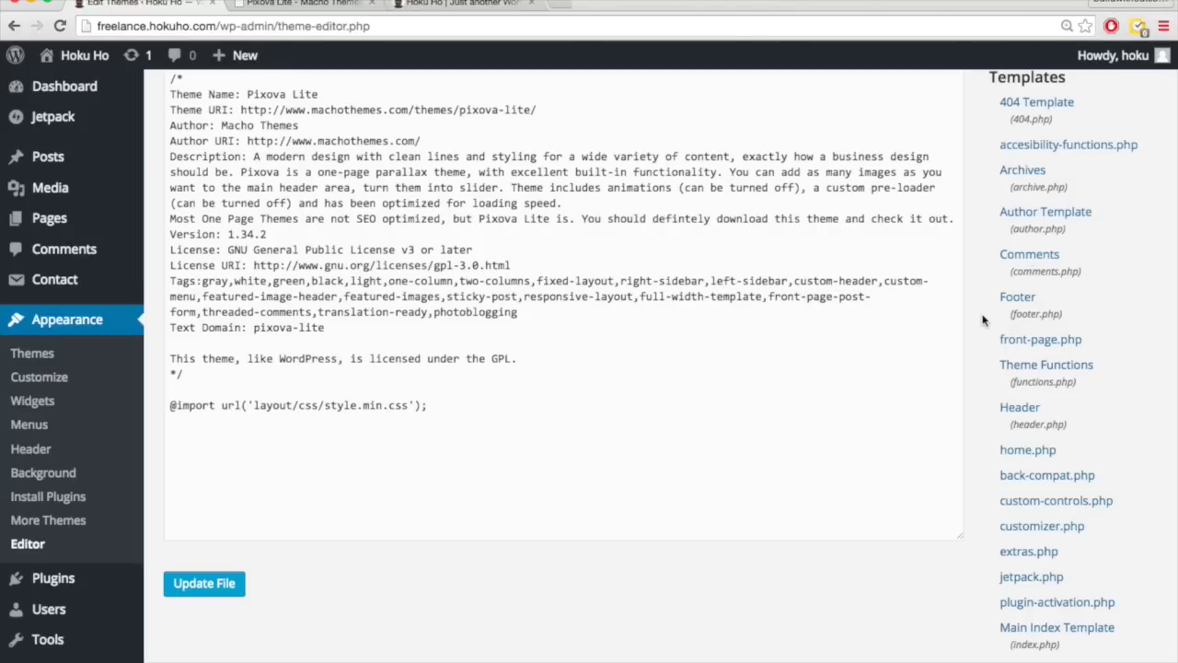
Open Pixova Lite's section-about.php in the theme editor.
scroll(983, 319, "up", 1)
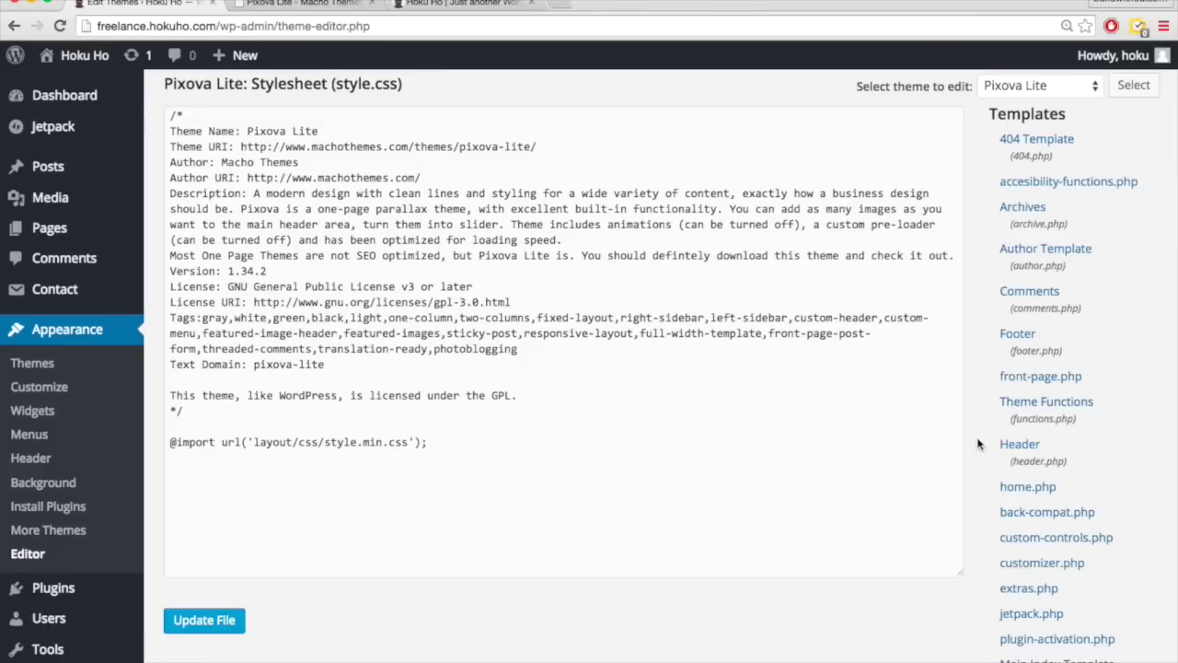
scroll(978, 445, "down", 3)
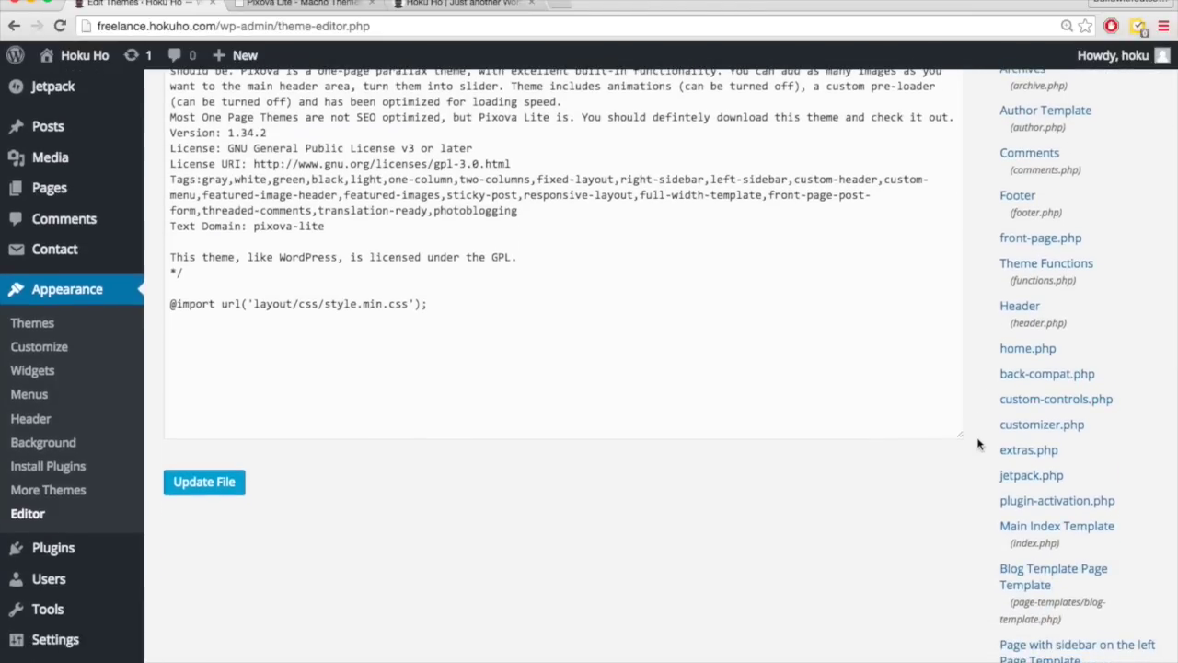
scroll(979, 445, "down", 5)
scroll(954, 415, "down", 3)
scroll(954, 415, "down", 4)
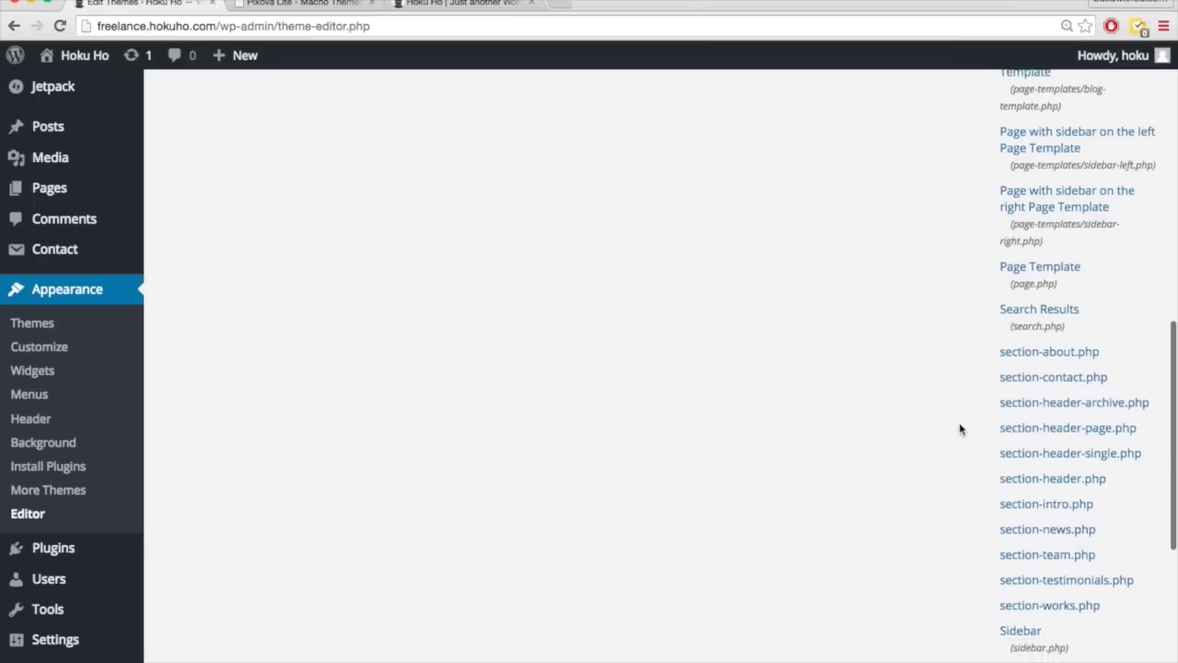
scroll(960, 429, "down", 1)
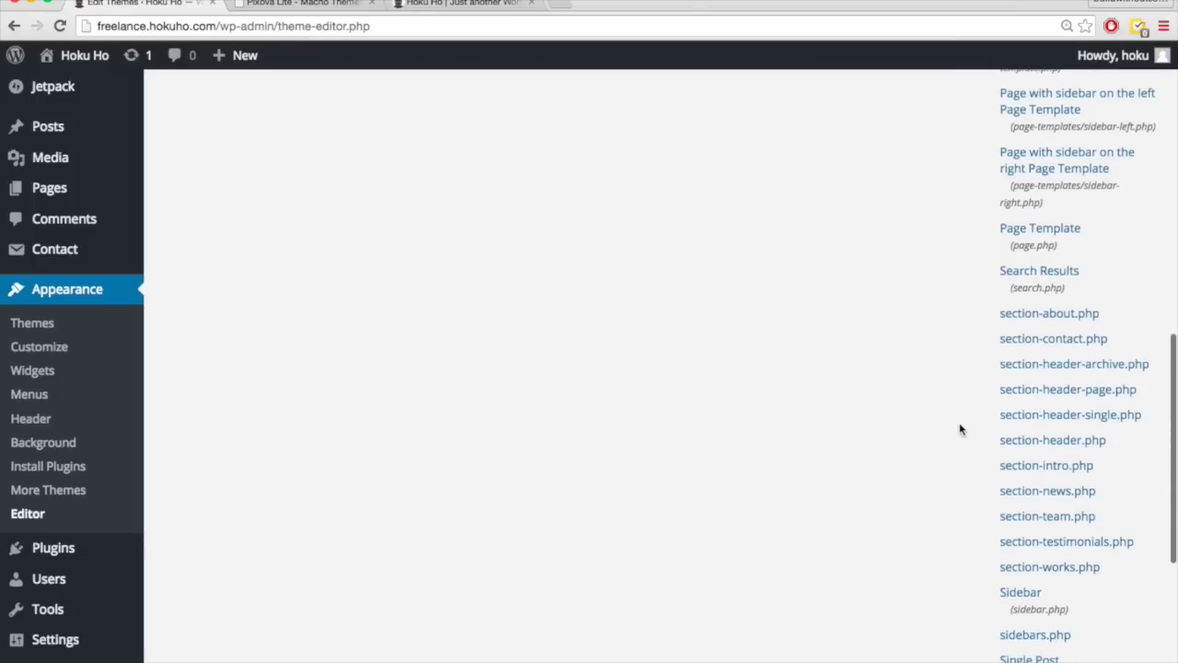
left_click(1047, 315)
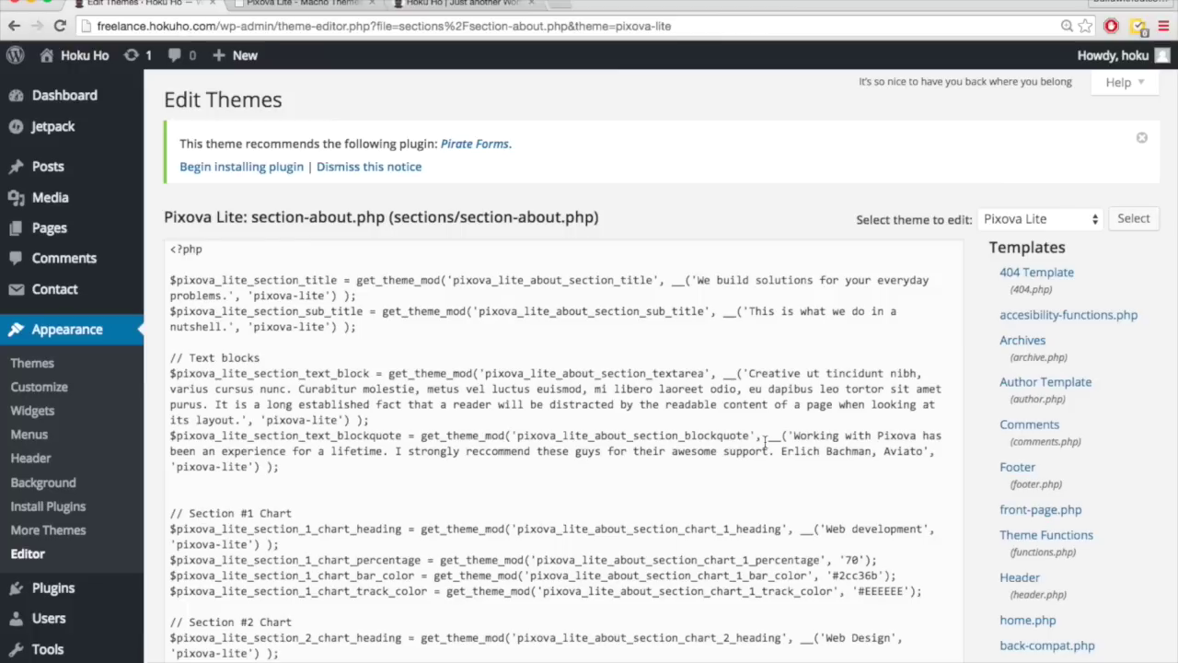
scroll(979, 476, "down", 5)
scroll(954, 457, "up", 3)
scroll(953, 458, "up", 3)
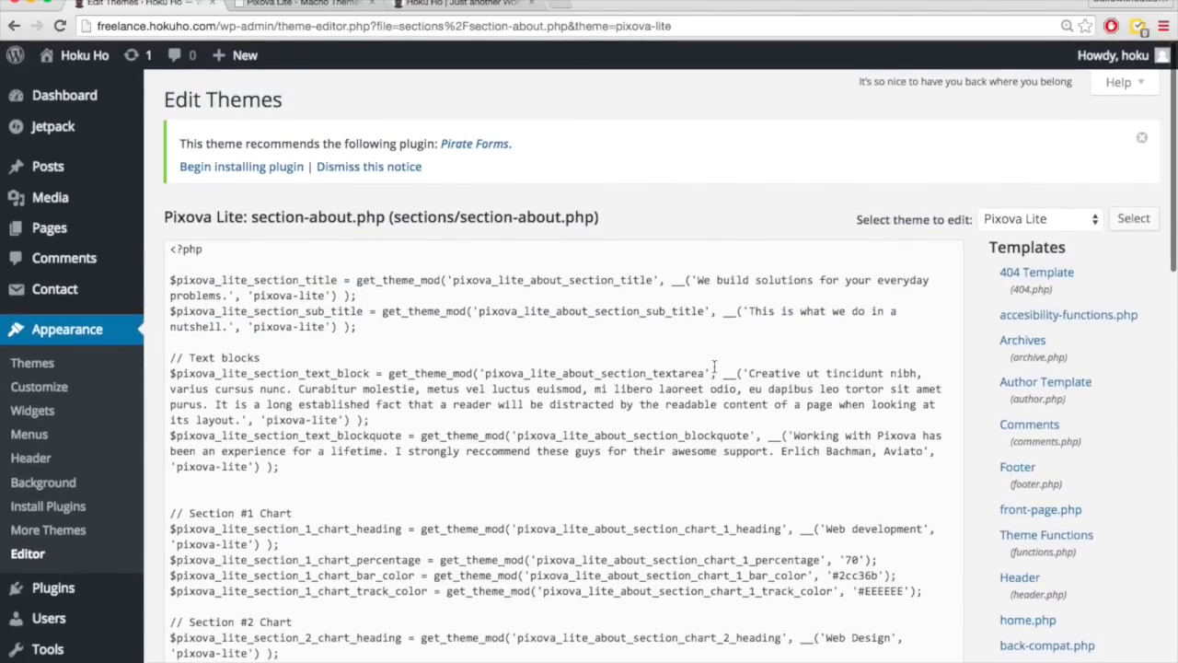
Locate the Our Skills heading on the live homepage.
key("super+3")
scroll(480, 364, "up", 3)
scroll(479, 363, "down", 5)
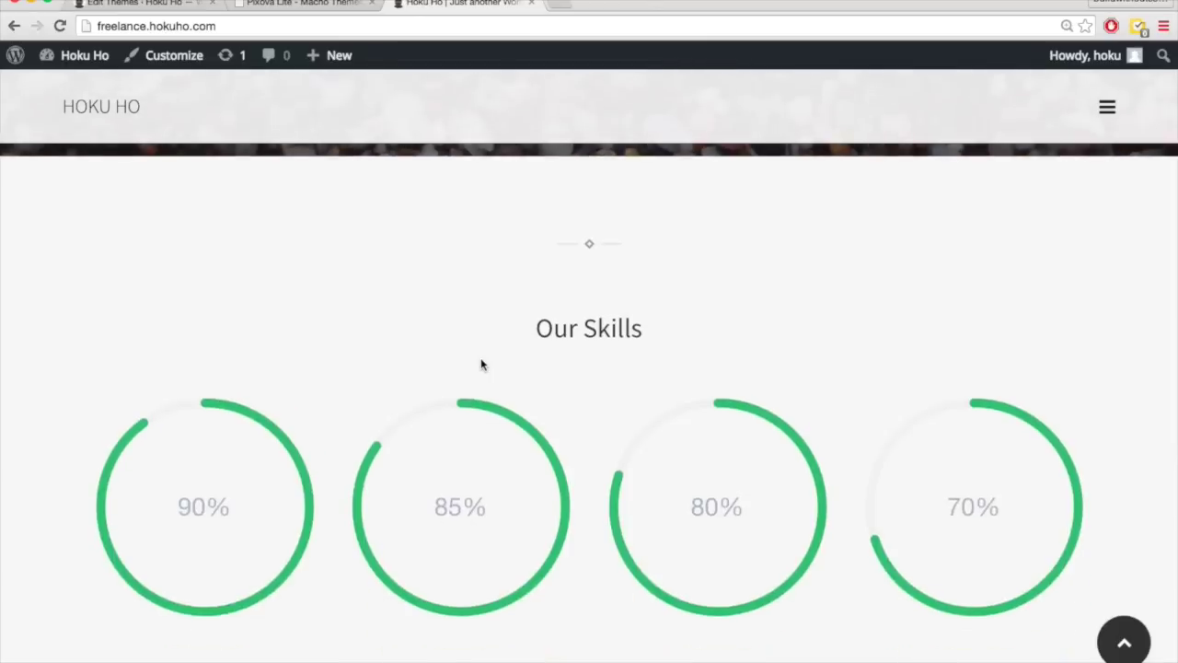
left_click_drag(482, 299, 979, 600)
left_click(659, 269)
left_click_drag(639, 327, 534, 326)
Find 'Our Skills' in section-about.php, change Our to My, and update the file.
key("super+1")
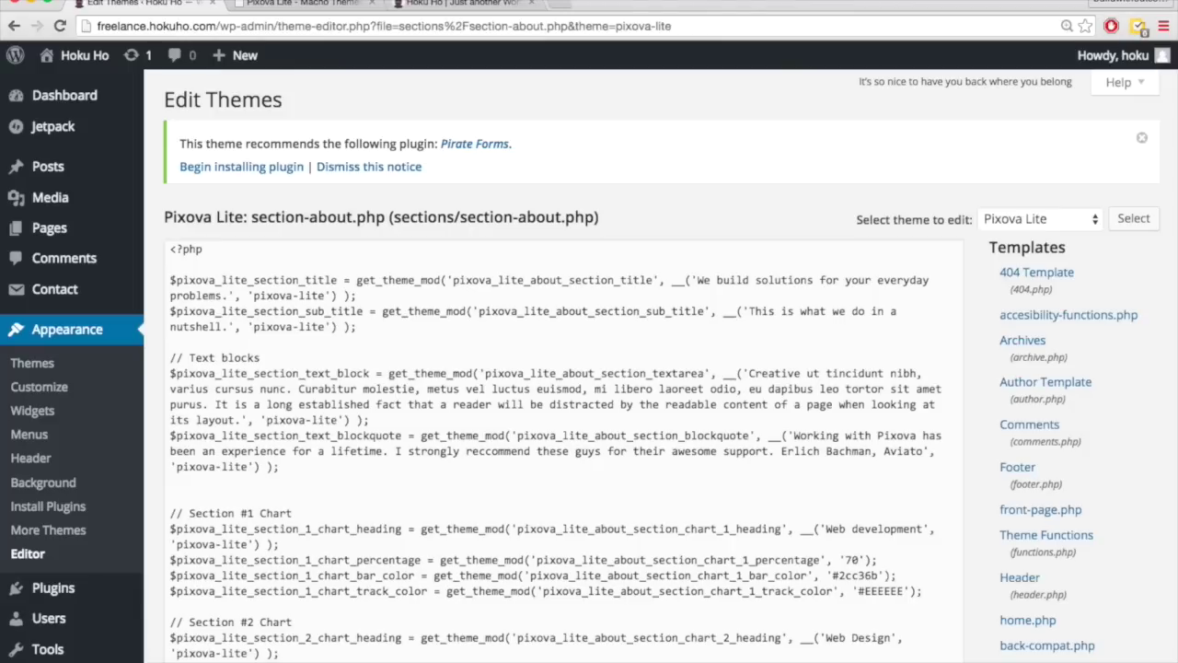
key("super+f")
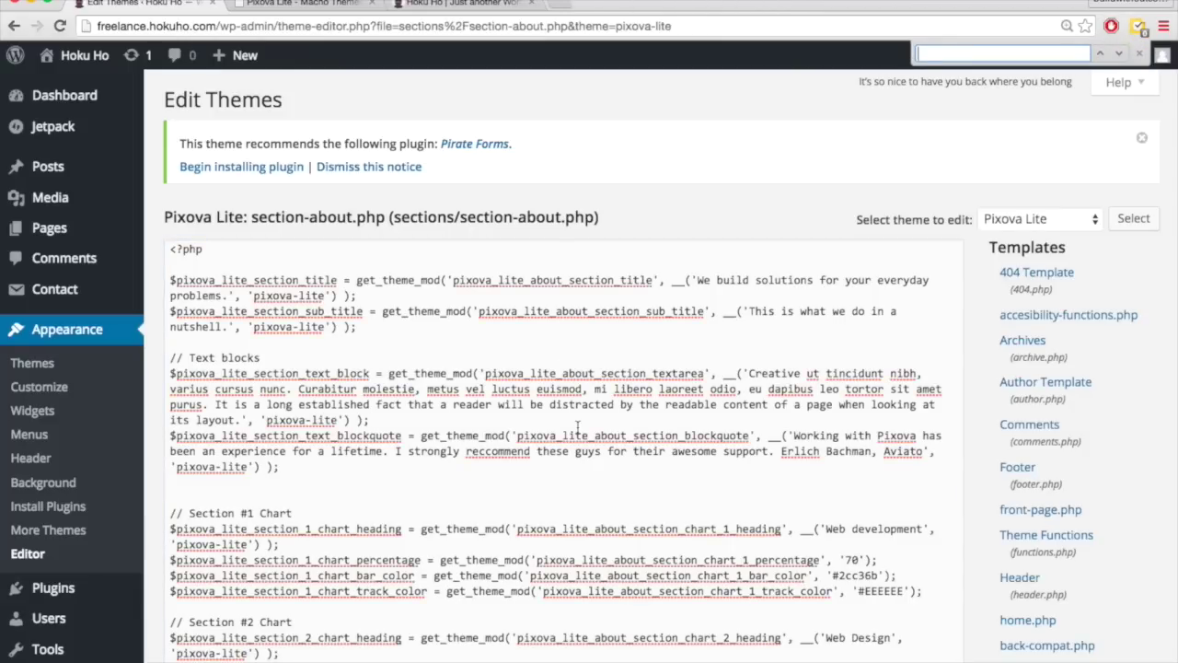
type("our")
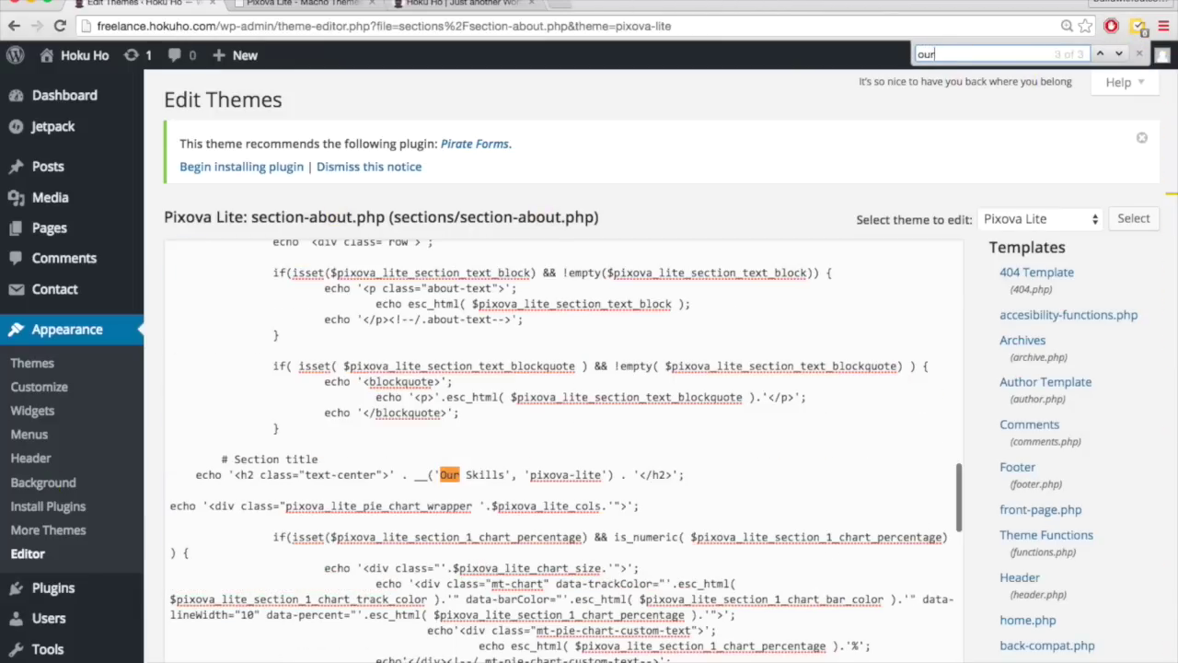
type(" skills")
left_click(465, 538)
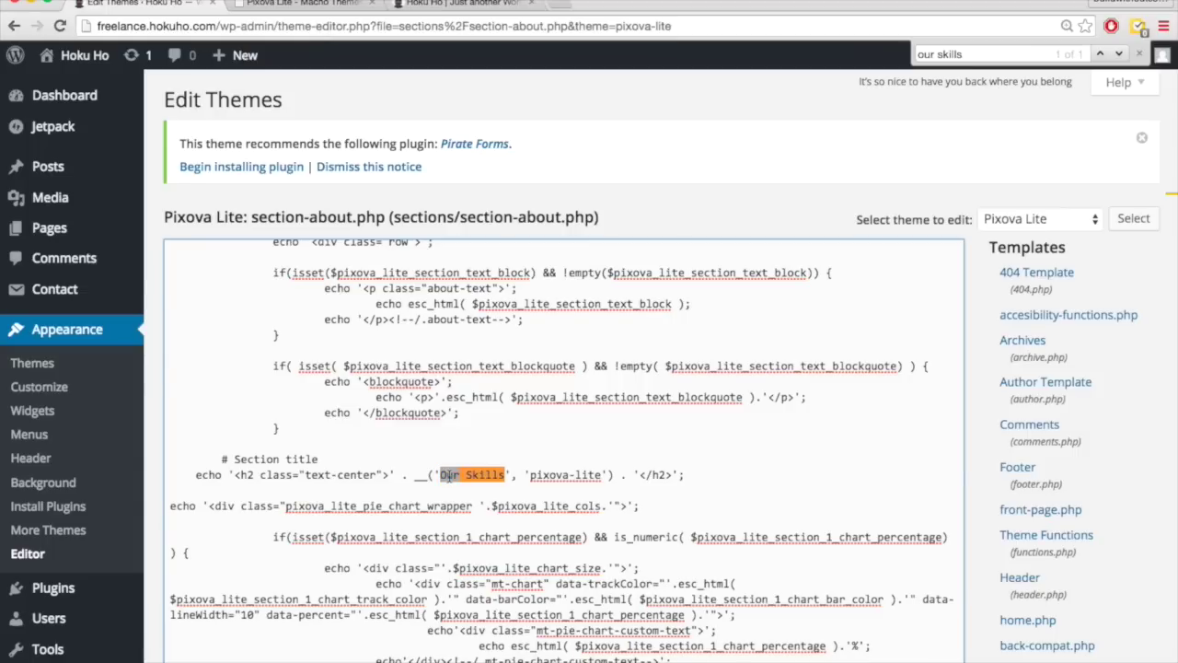
key("super+f")
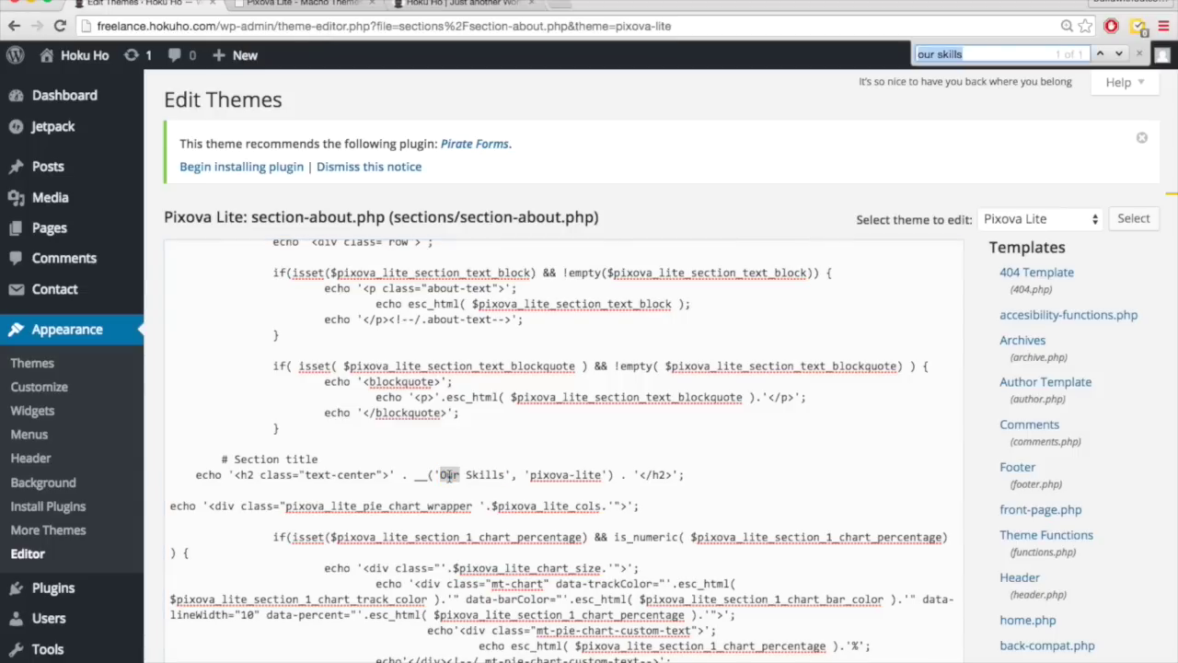
key("Escape")
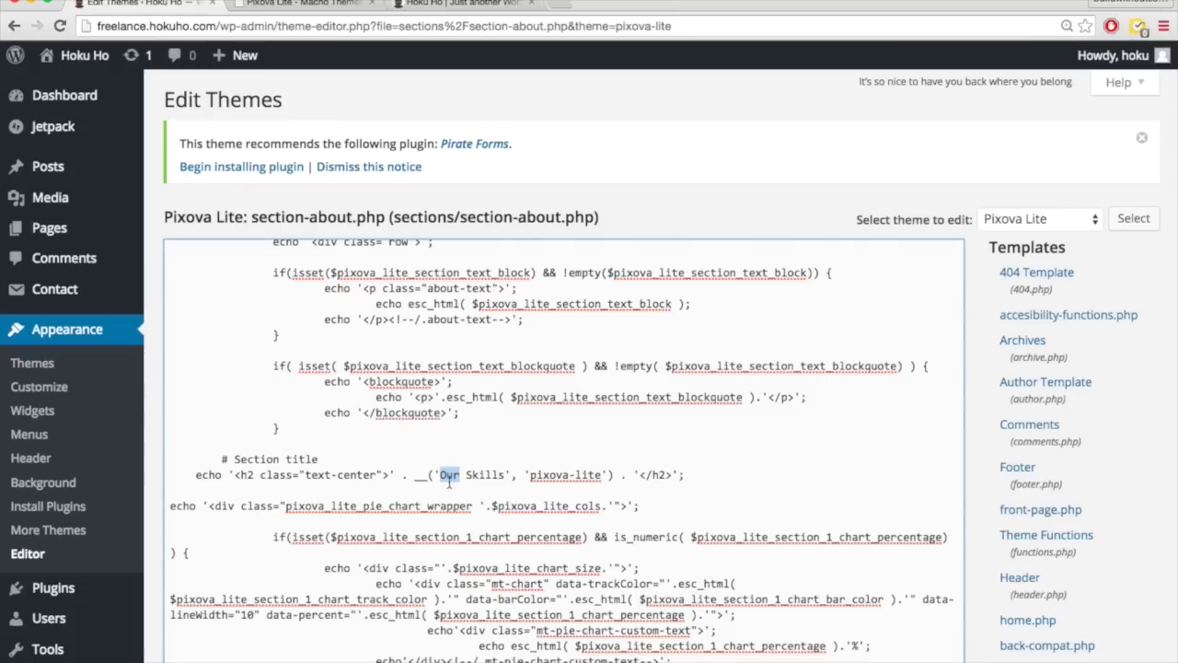
type("My")
scroll(420, 459, "down", 4)
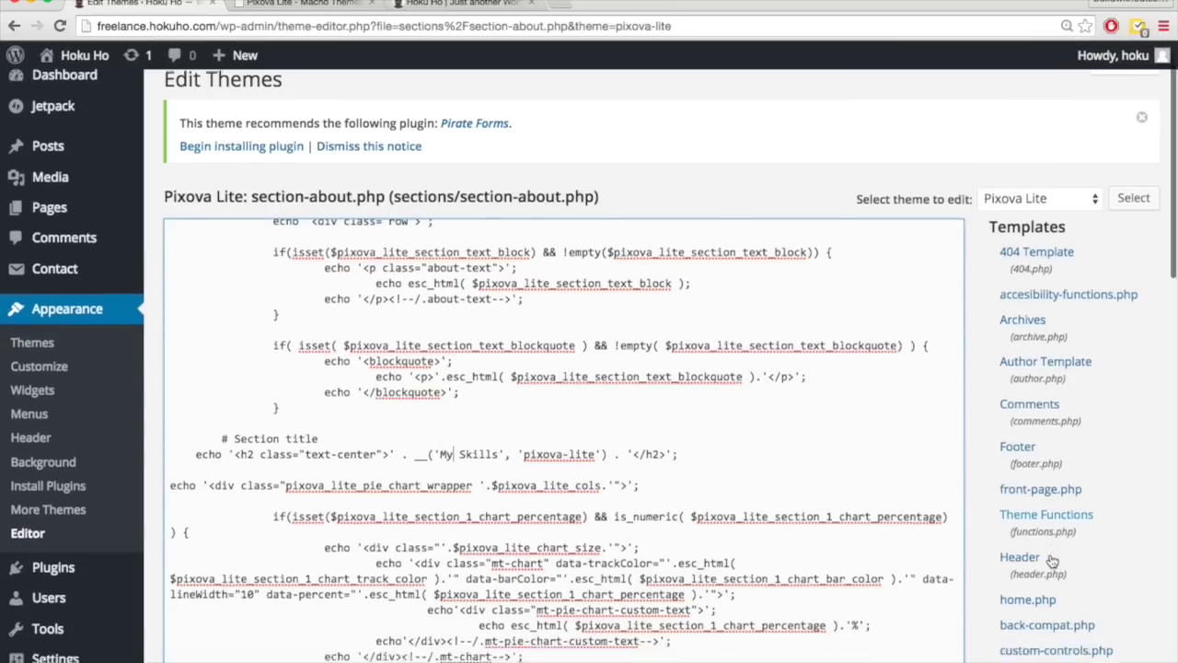
left_click(234, 451)
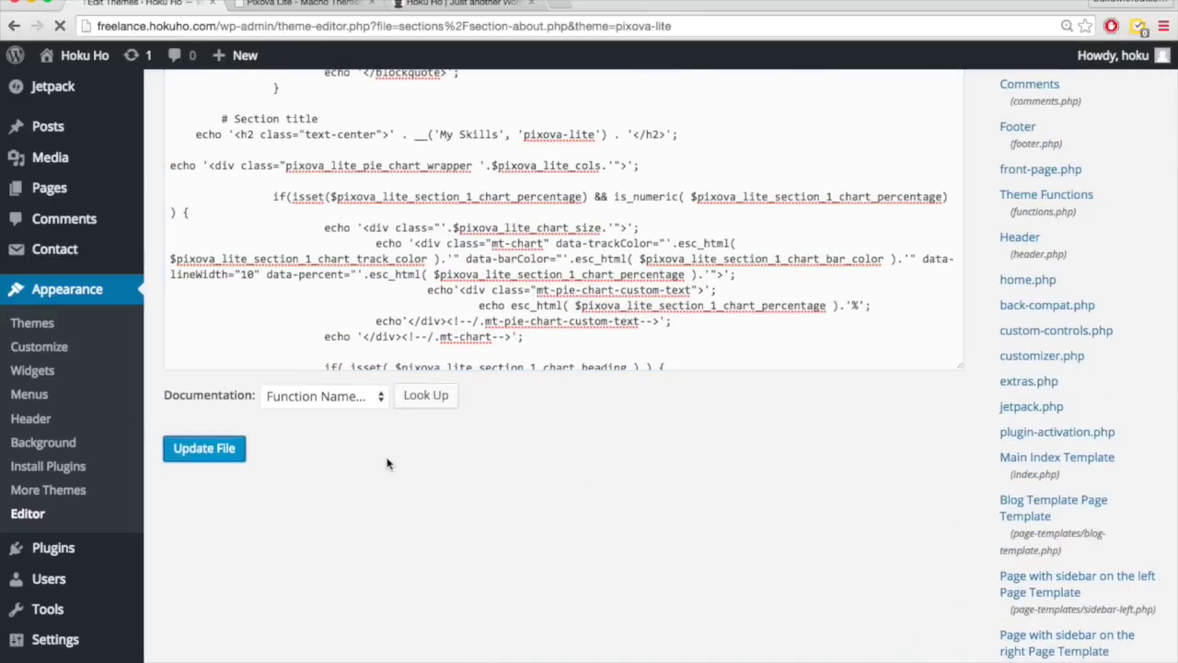
Reload the live site and confirm the heading now reads My Skills.
key("super+3")
key("super+r")
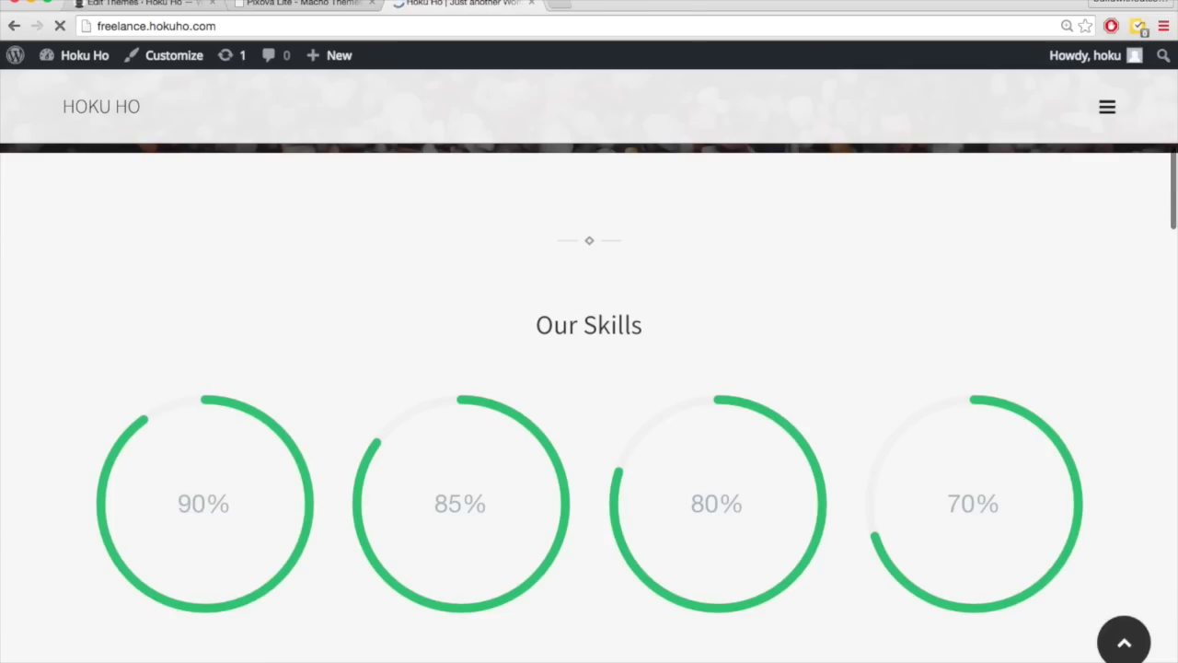
triple_click(553, 322)
left_click(635, 315)
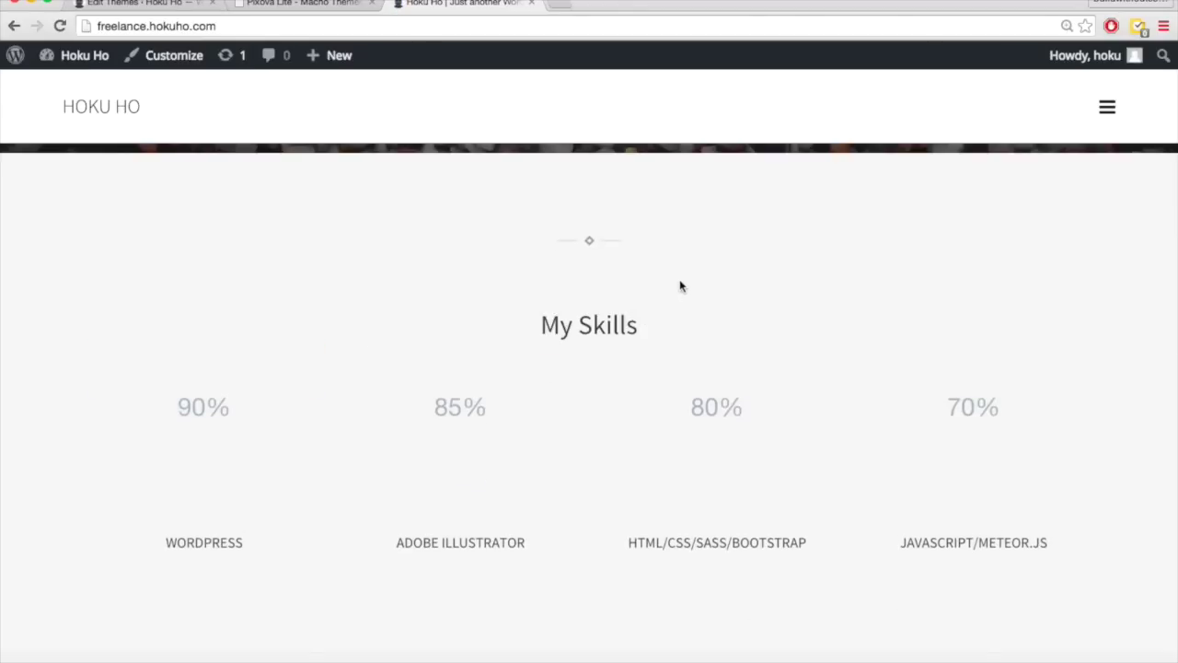
scroll(463, 488, "down", 4)
scroll(463, 489, "up", 2)
scroll(463, 491, "up", 8)
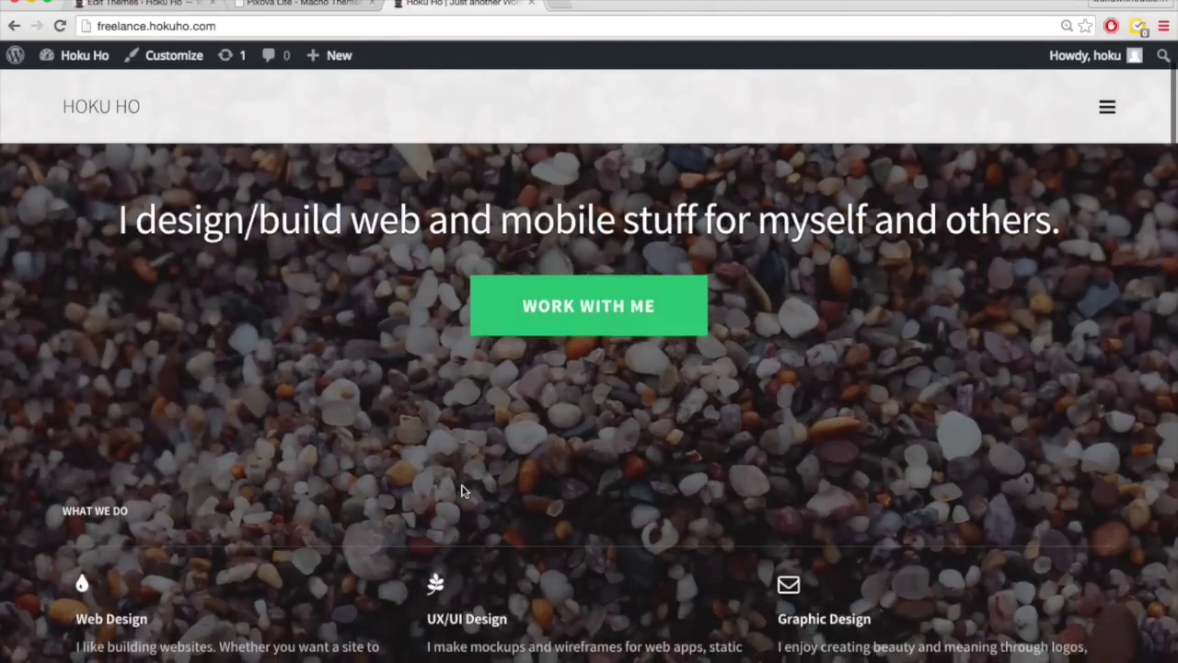
double_click(102, 508)
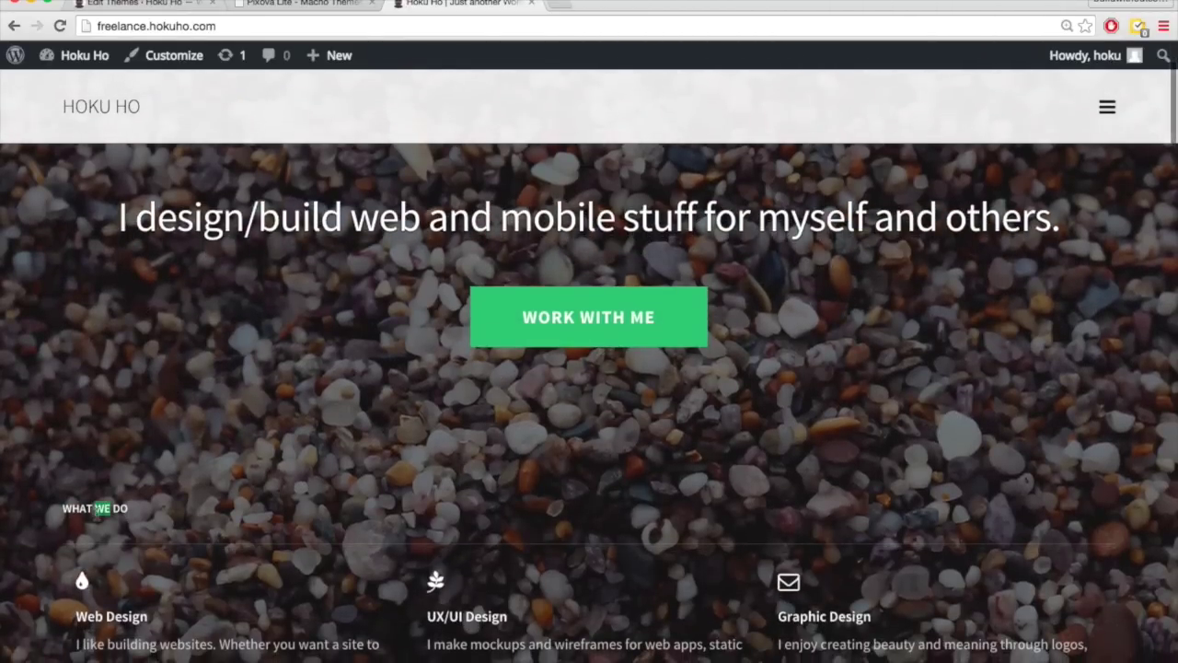
left_click(196, 519)
scroll(196, 520, "down", 3)
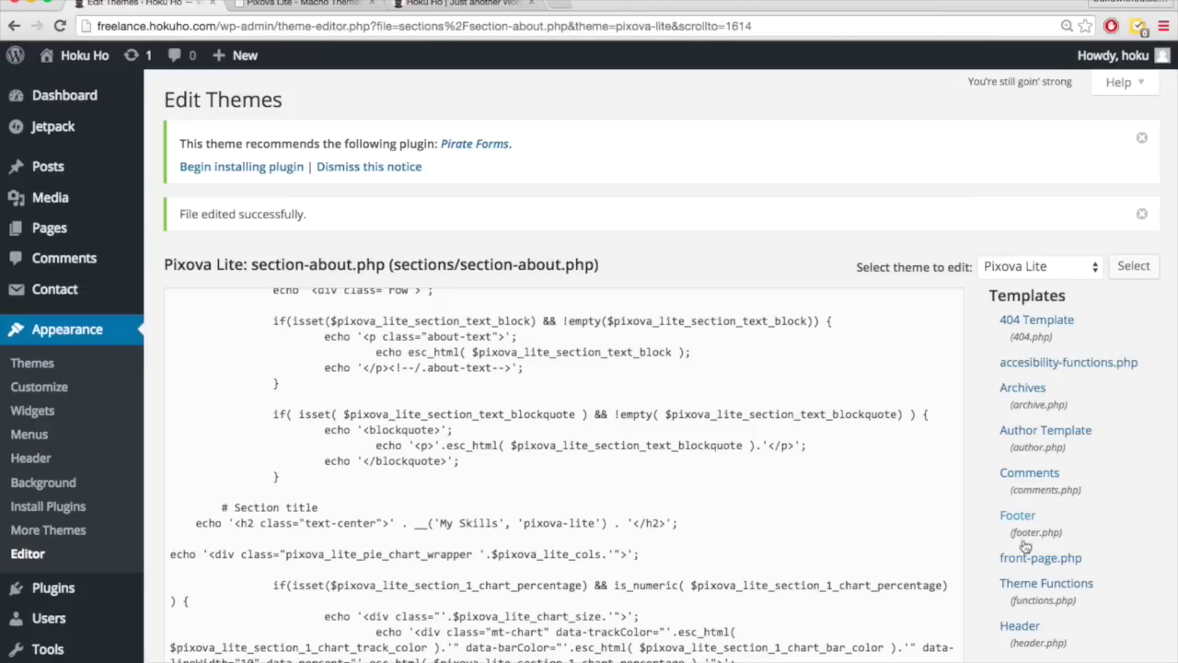
scroll(1019, 550, "down", 3)
scroll(1019, 550, "down", 10)
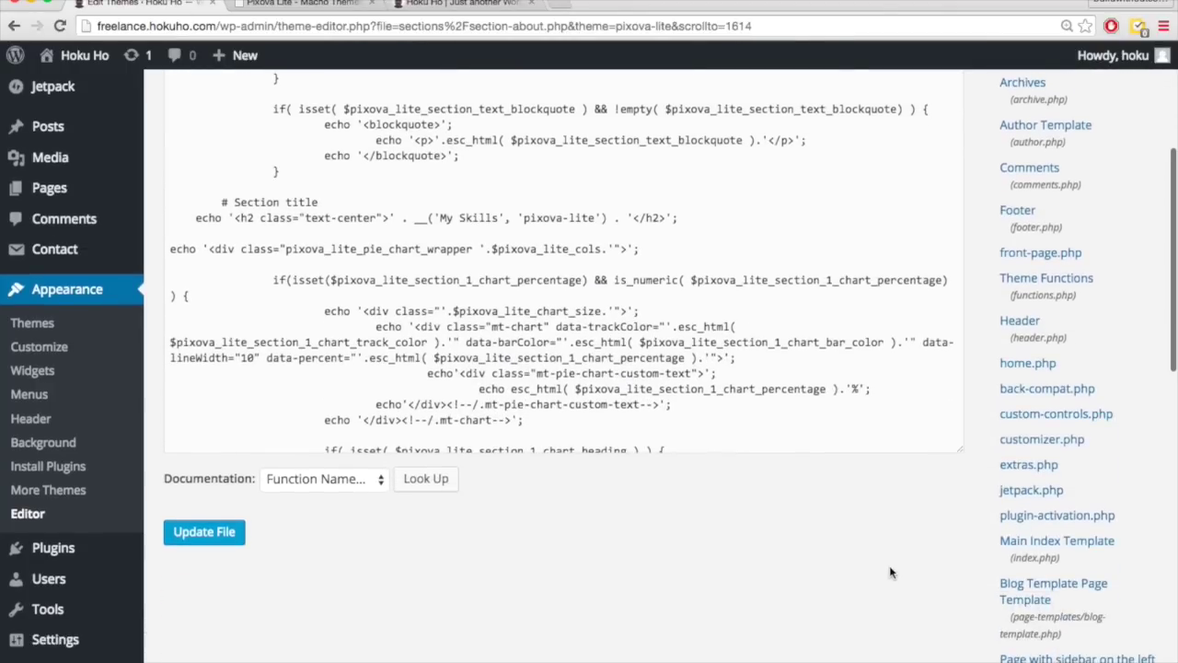
scroll(889, 570, "down", 8)
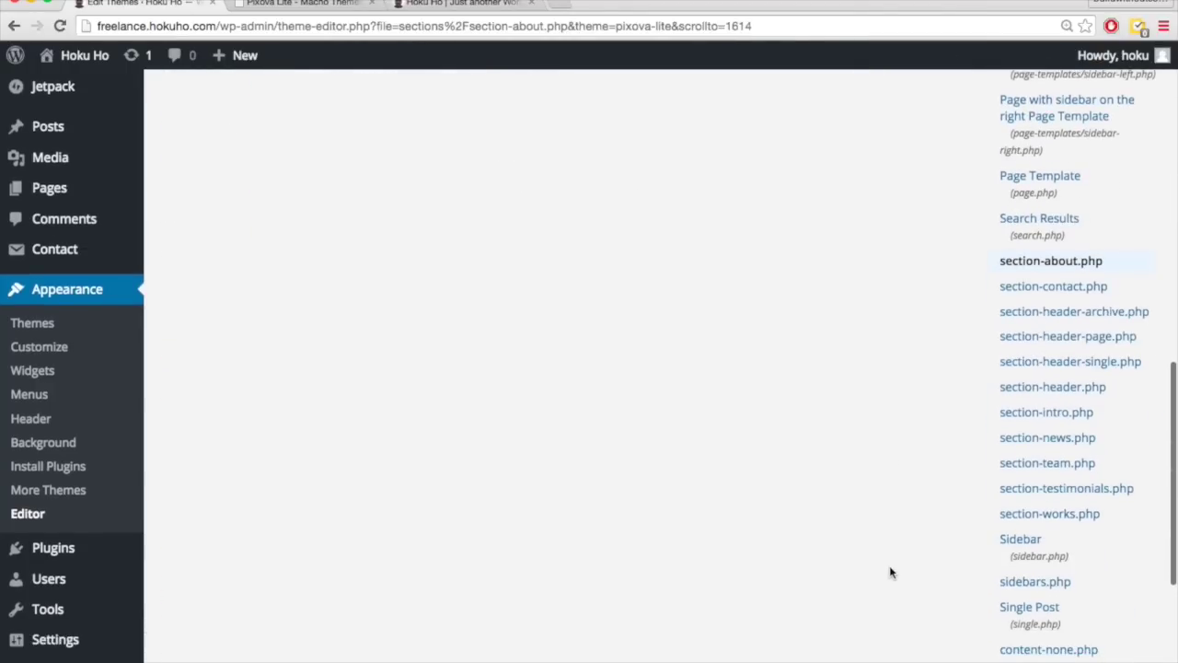
Find 'what we' in section-intro.php, replace We with I, and update the file.
left_click(1047, 412)
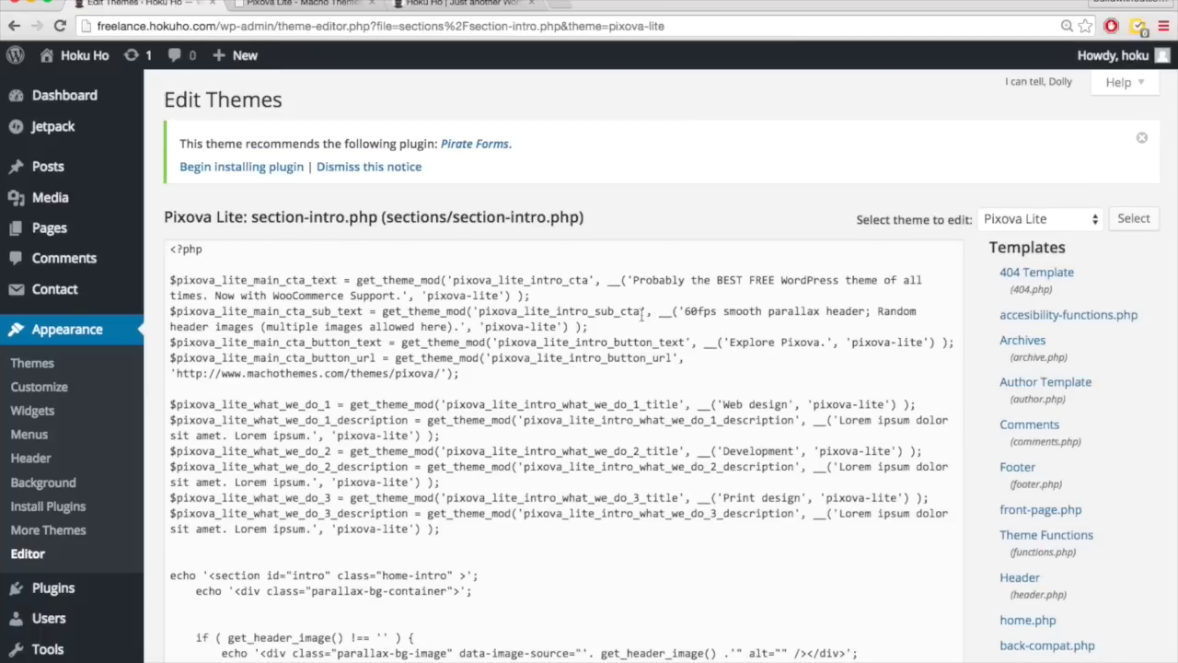
key("super+f")
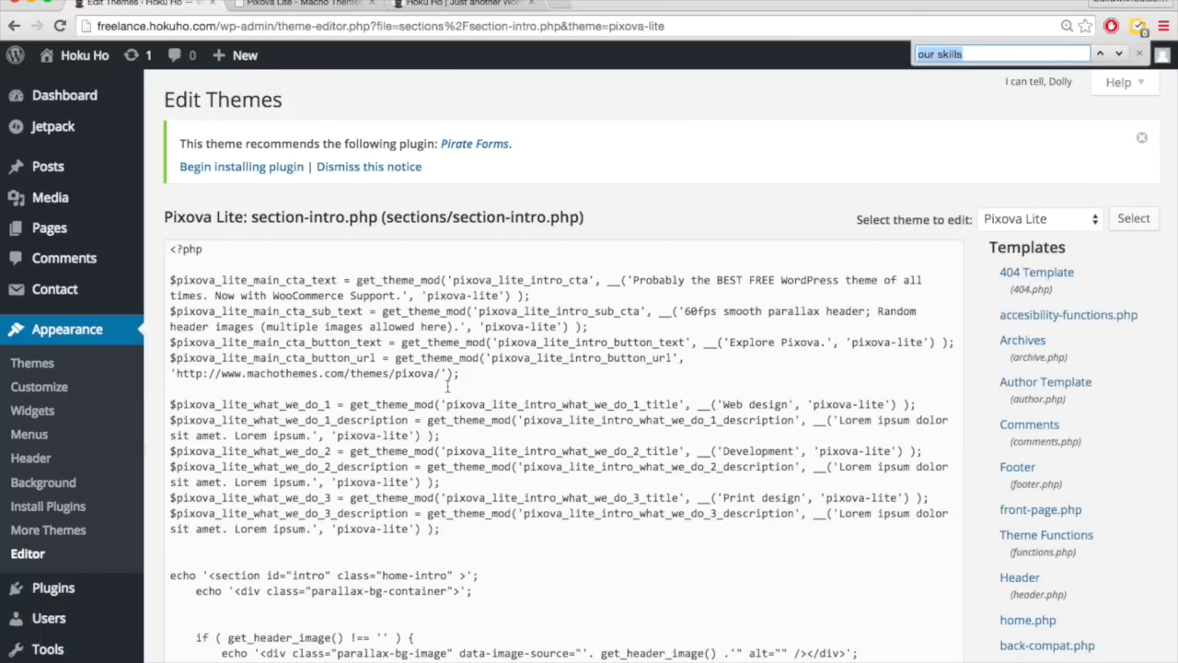
type("what we")
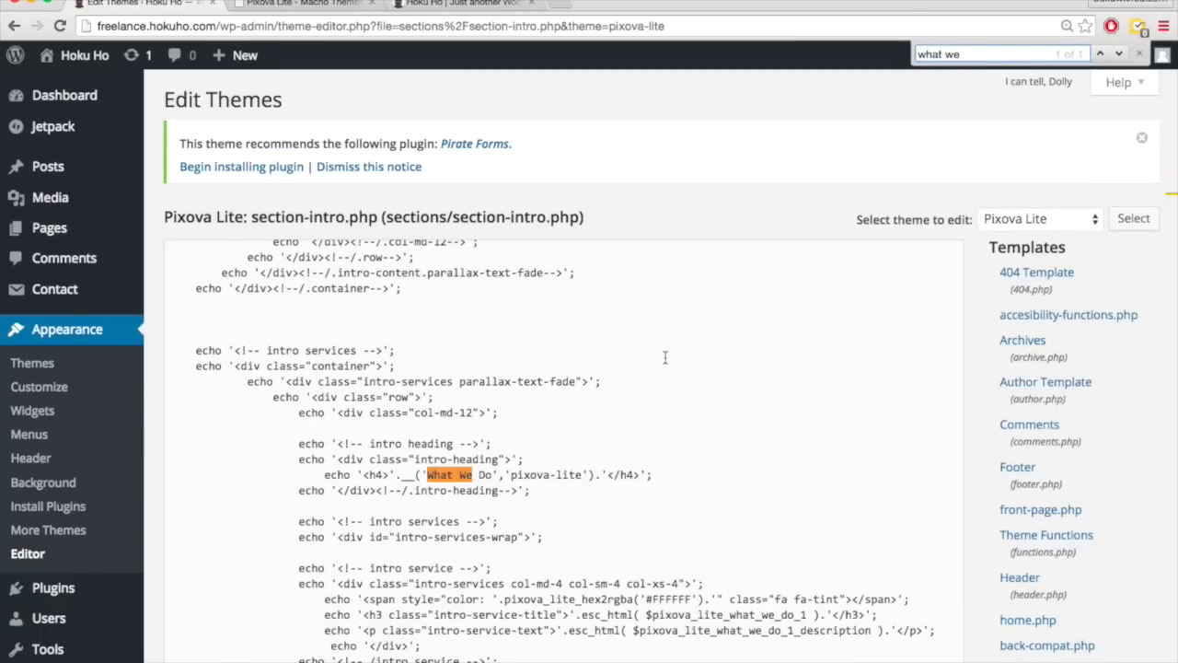
key("super+f")
key("Escape")
left_click(478, 490)
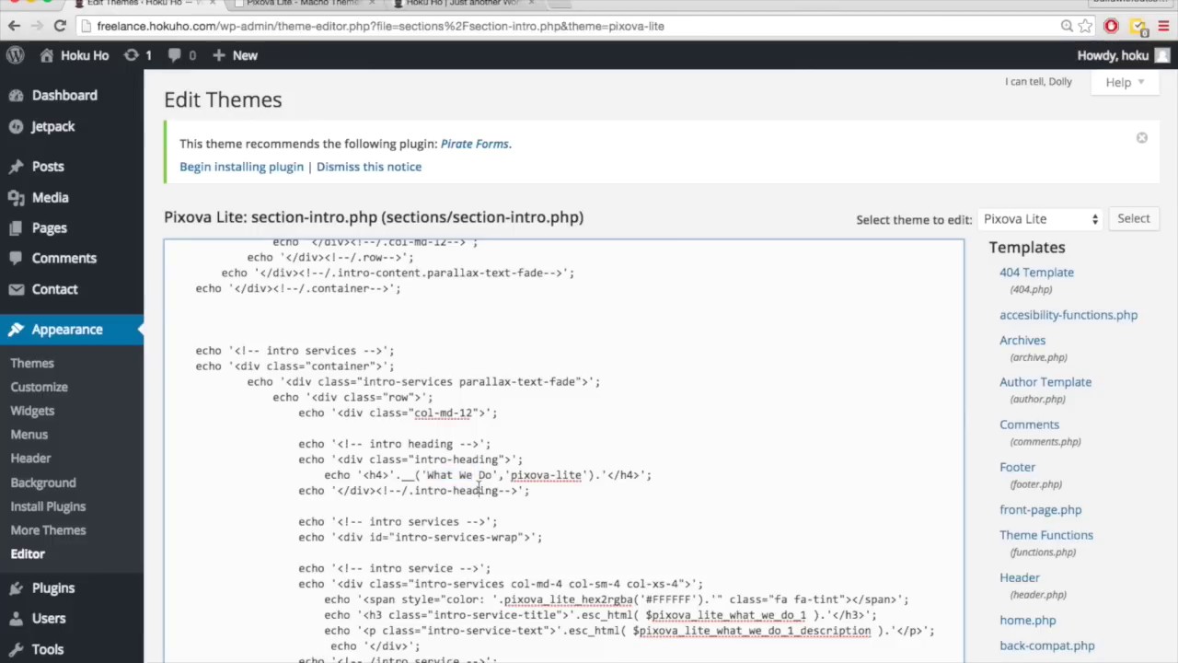
double_click(465, 475)
type("I")
scroll(627, 525, "down", 10)
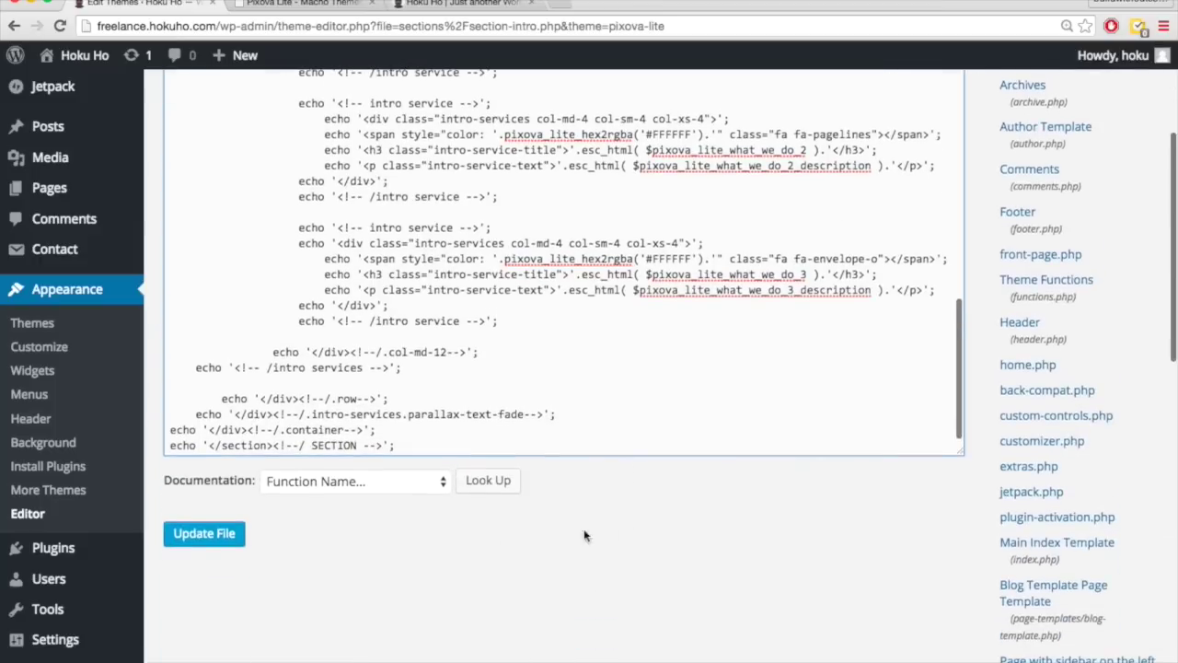
left_click(201, 536)
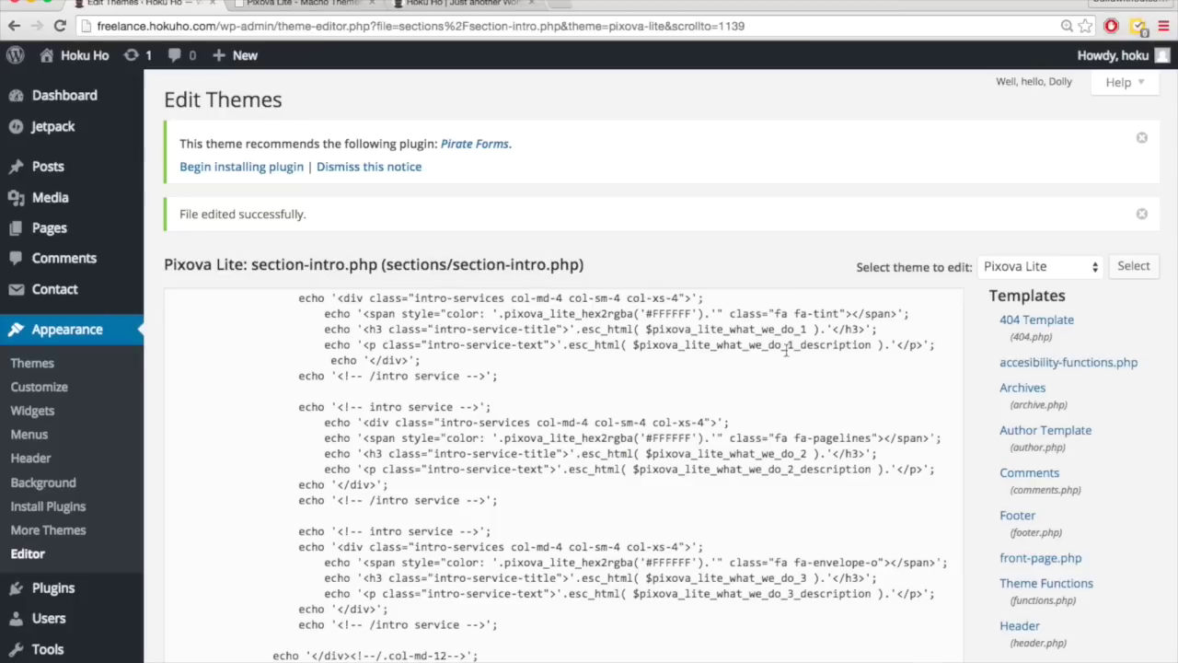
key("super+3")
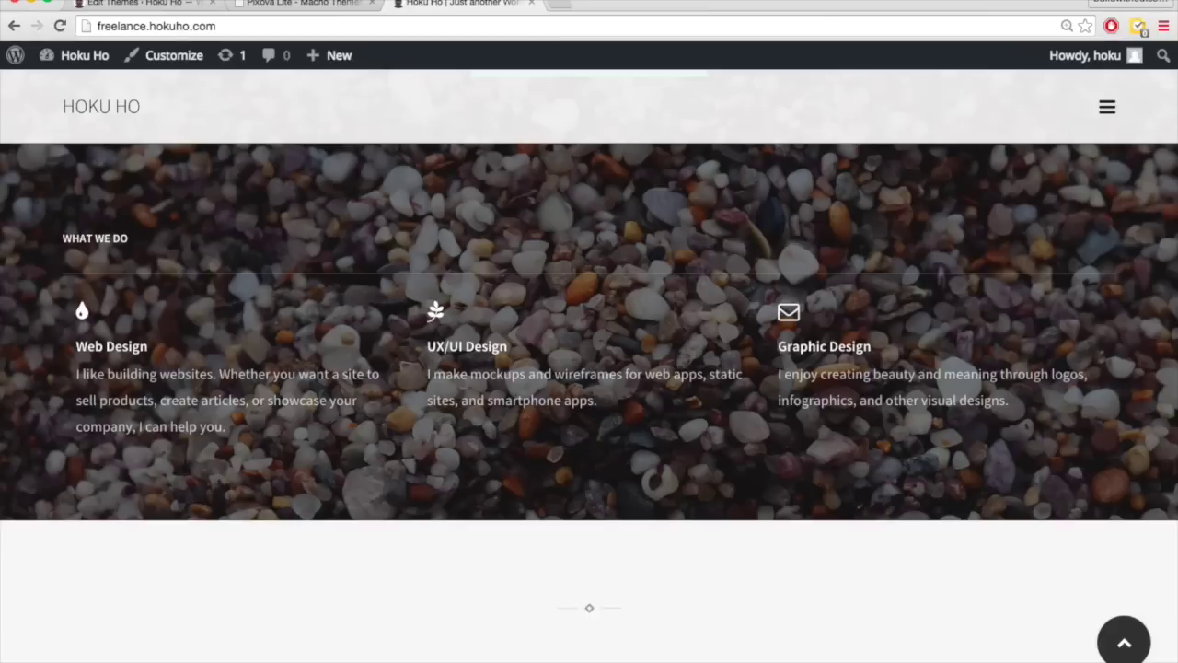
Reload the live site and confirm the intro heading reads What I Do.
key("super+r")
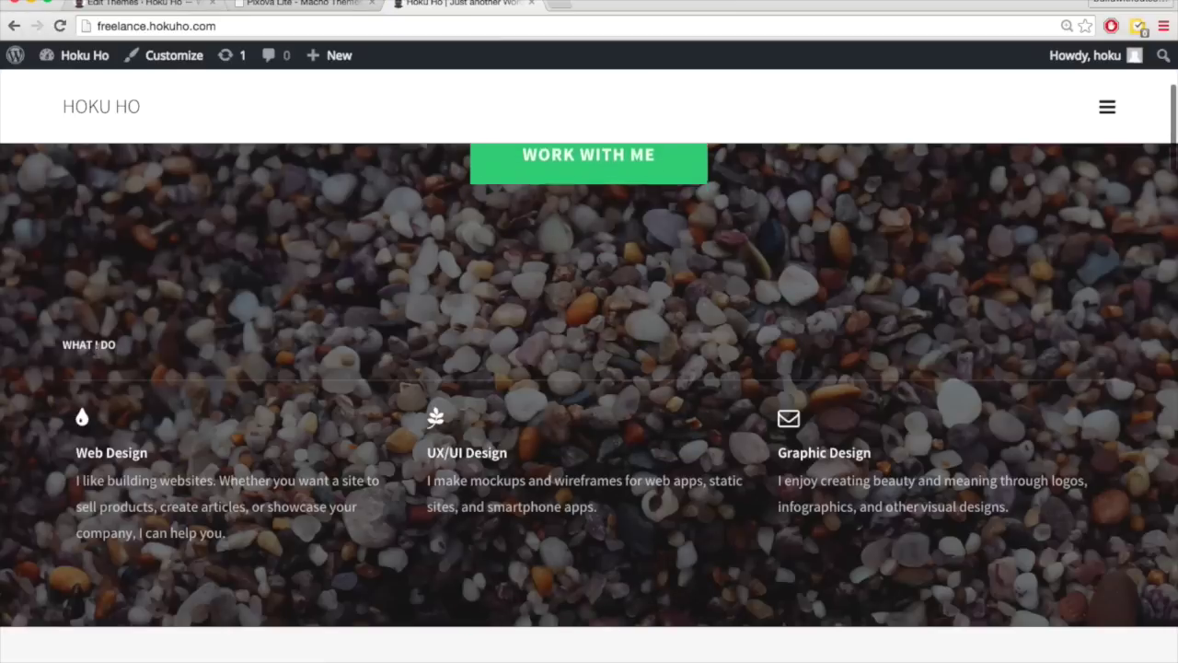
triple_click(83, 345)
left_click(234, 358)
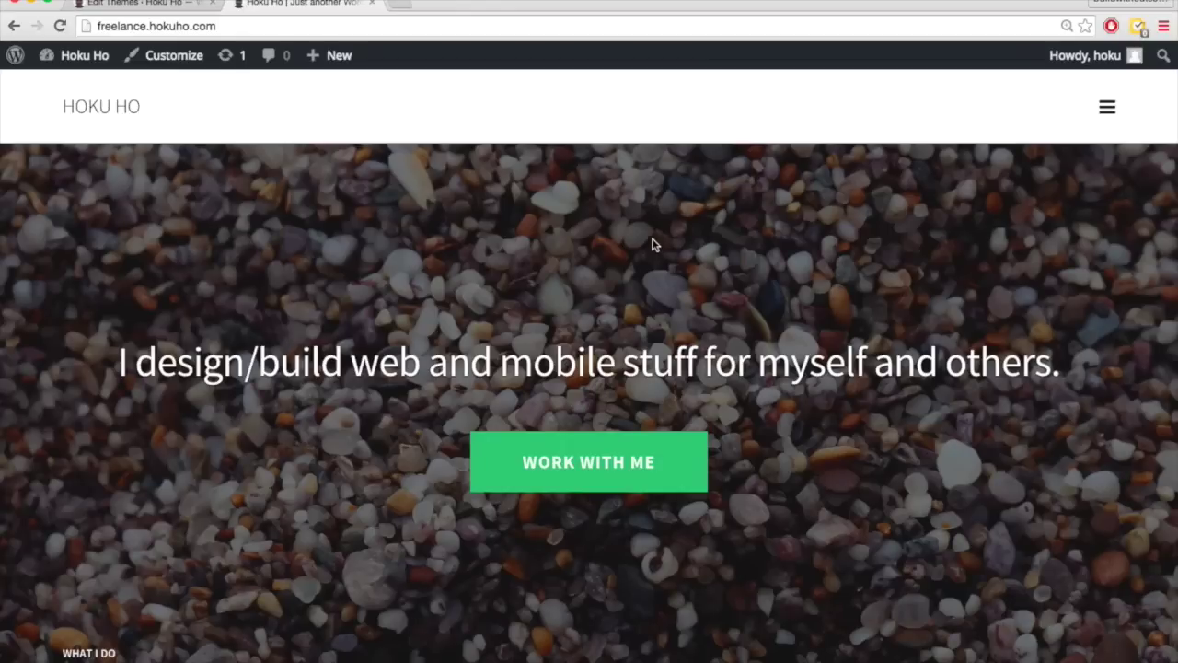
Try the Recent Works section link on the live site, then return to the admin Menus screen.
left_click(1107, 110)
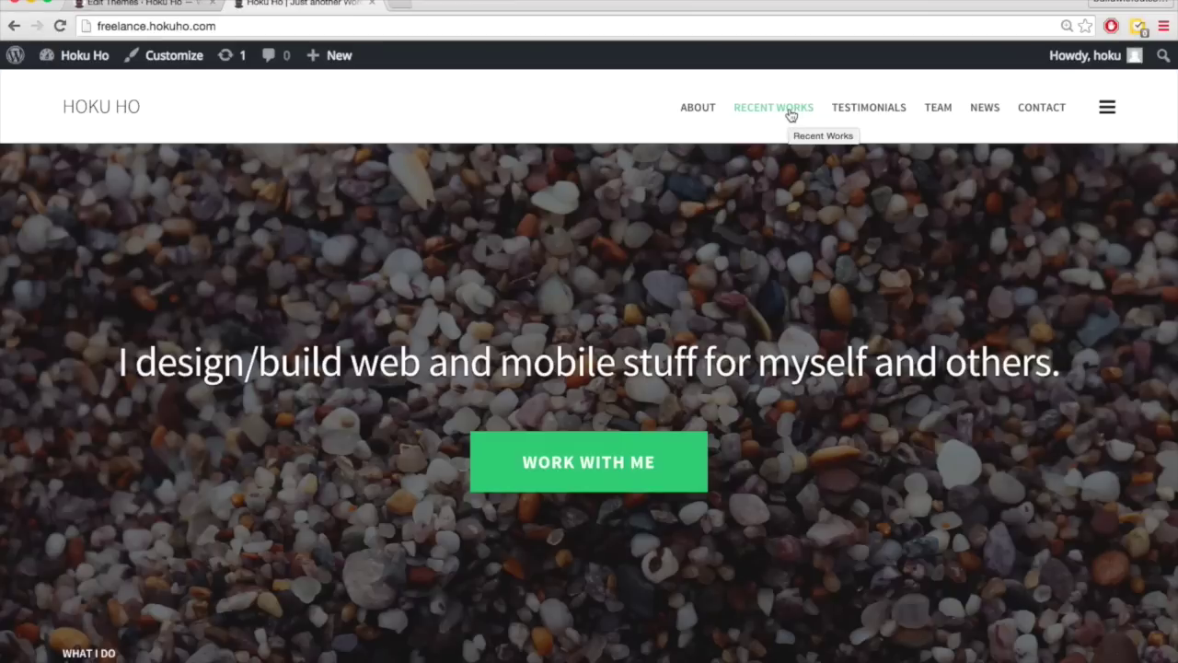
left_click(790, 110)
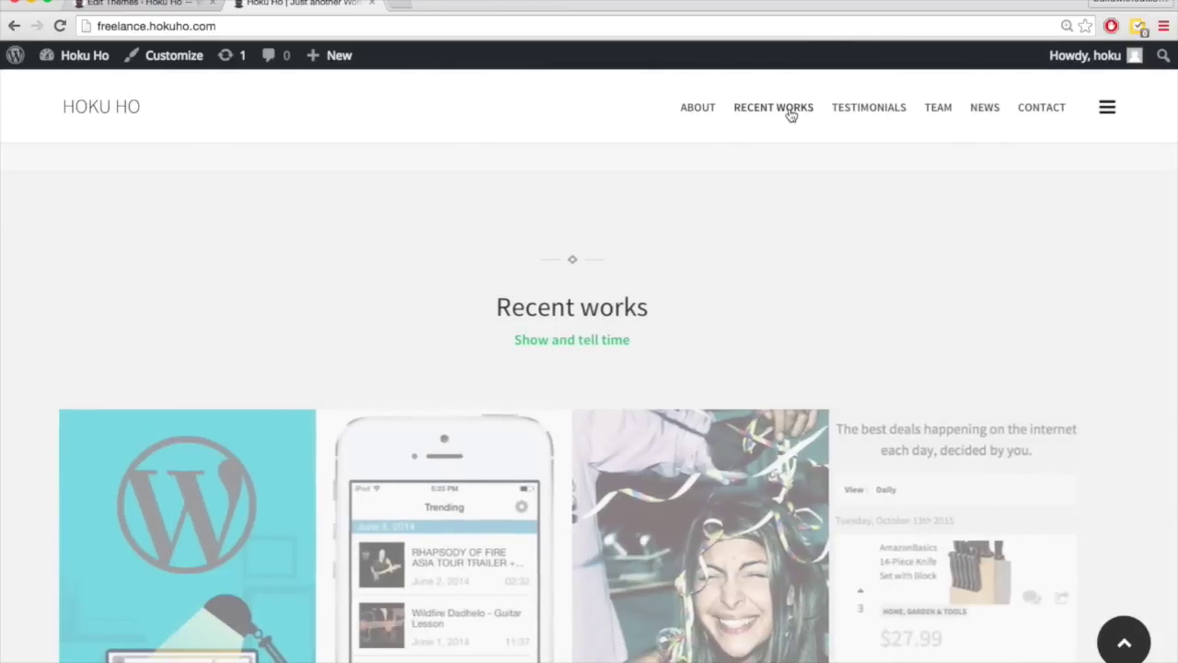
scroll(812, 230, "up", 5)
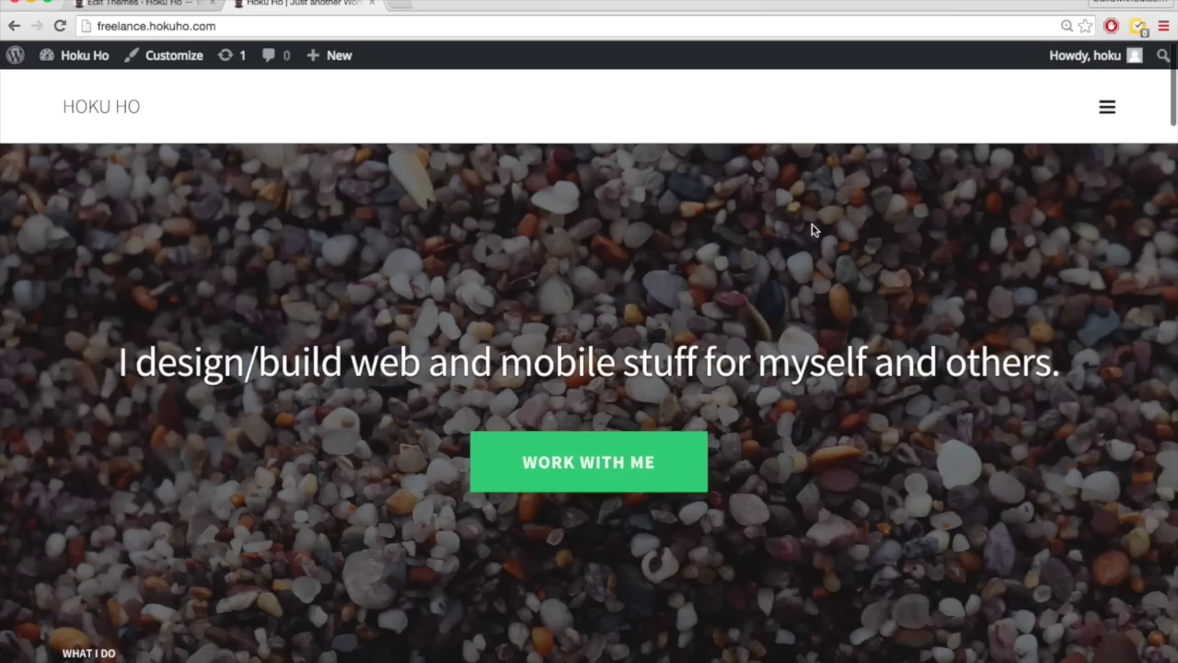
left_click(1108, 115)
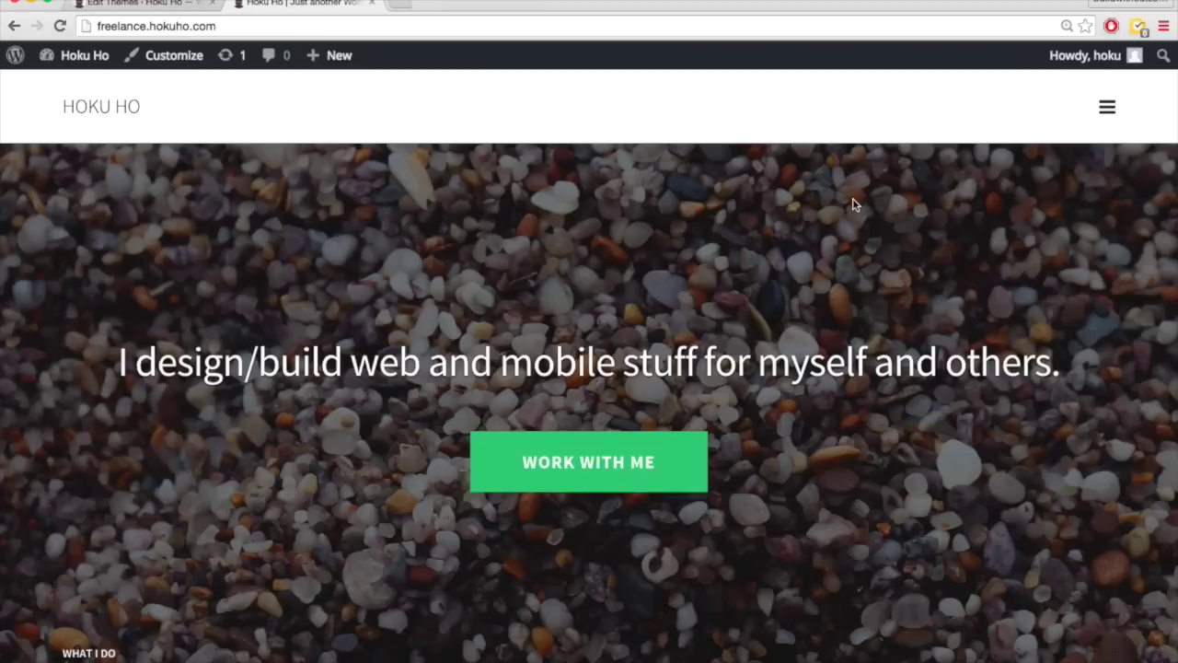
key("ctrl+shift+Tab")
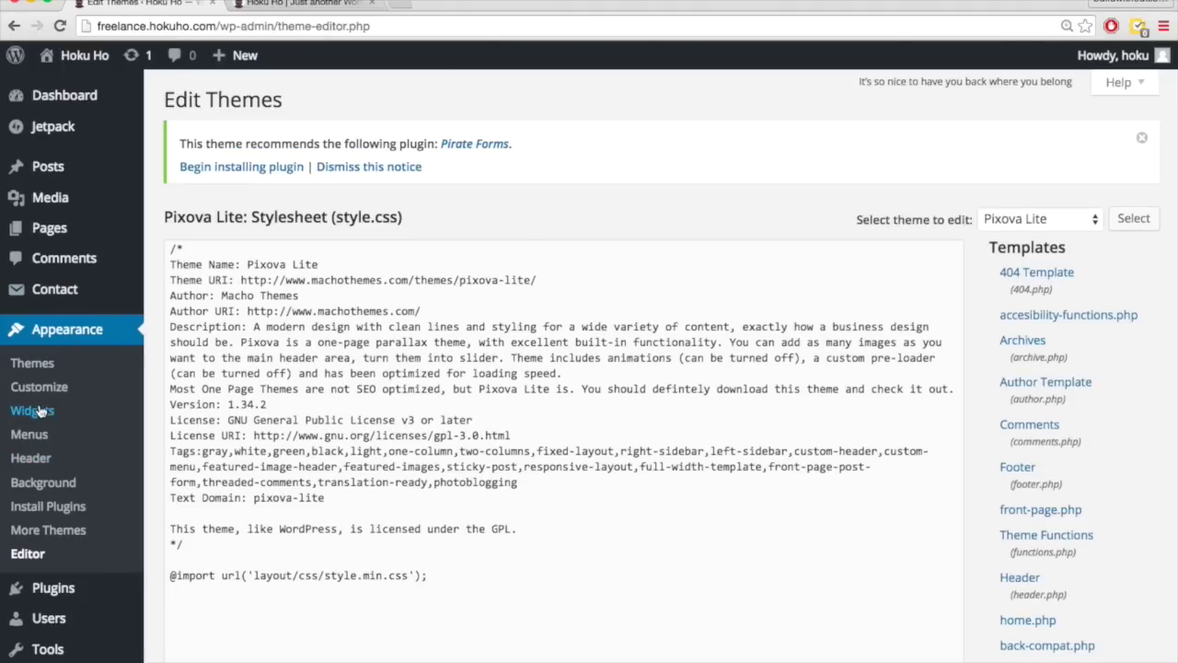
left_click(35, 436)
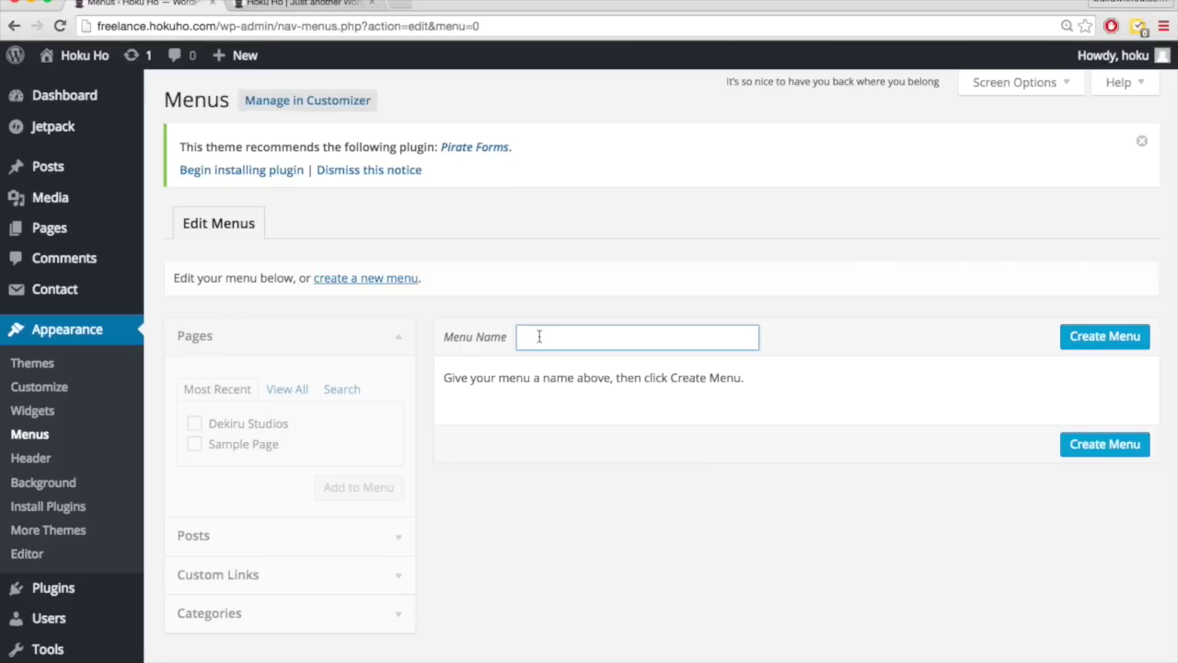
Create a new menu named Header Menu and expand the Custom Links fields.
type("M")
type("Header Menu")
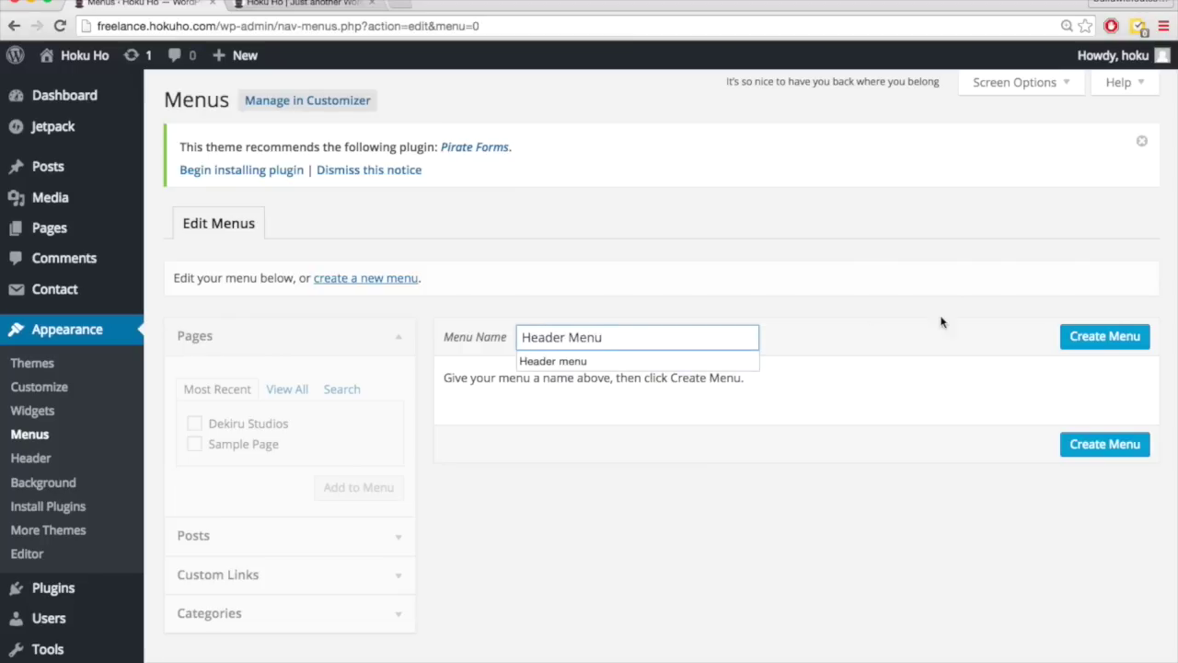
left_click(1078, 335)
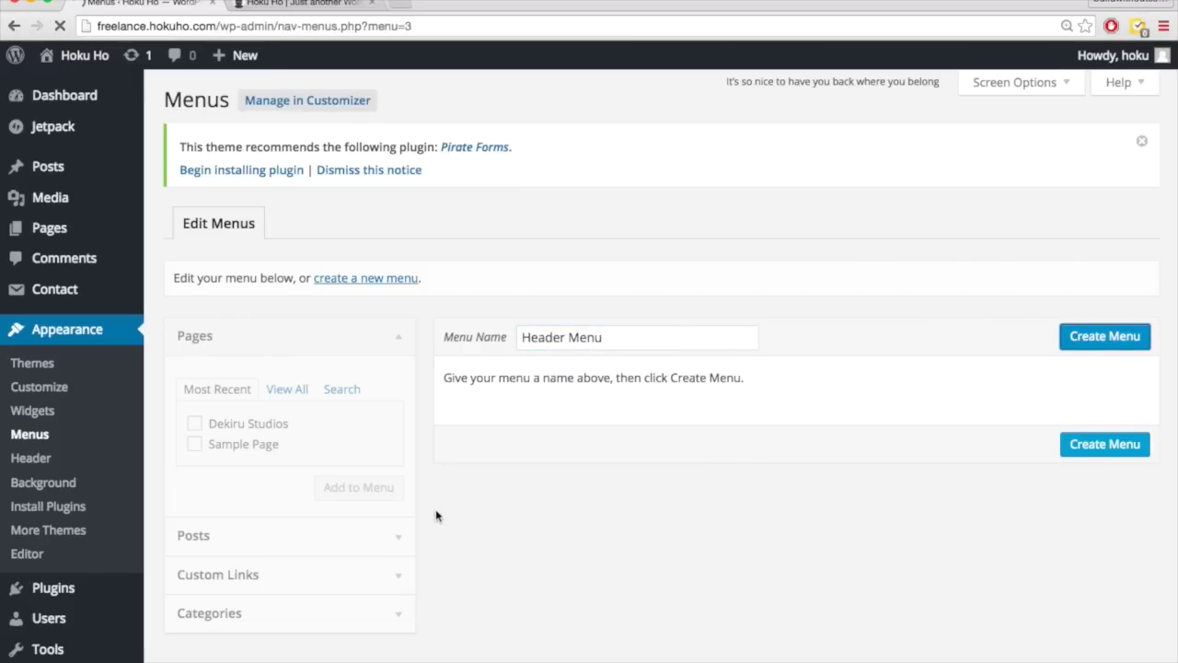
scroll(414, 487, "down", 1)
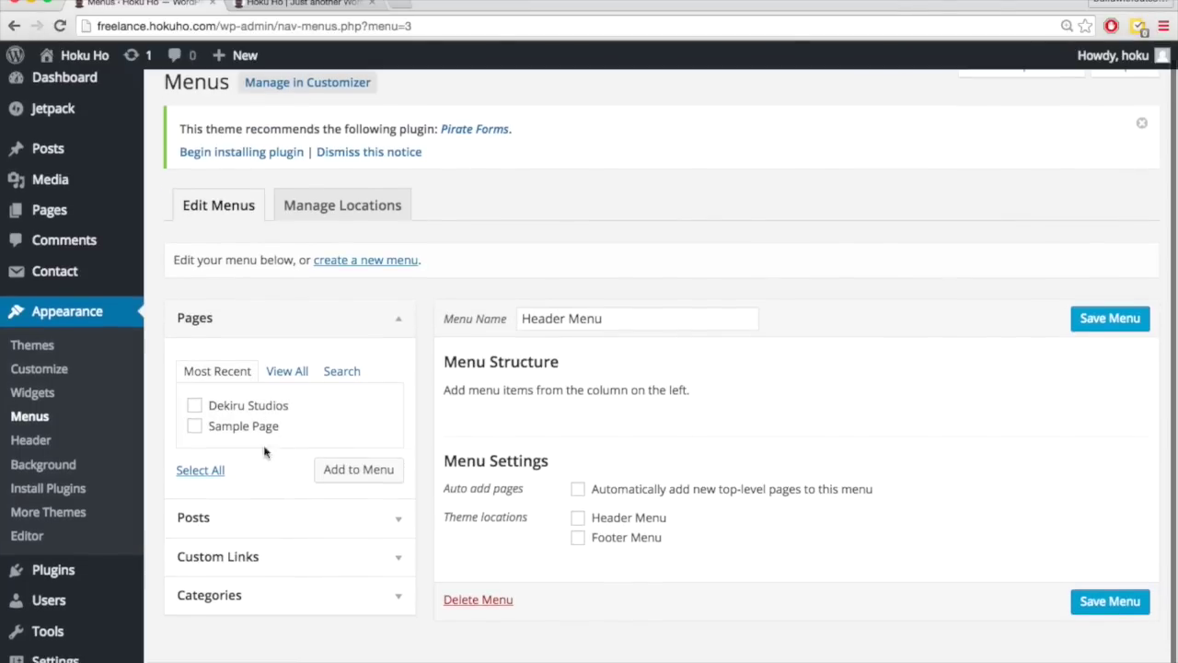
left_click(354, 518)
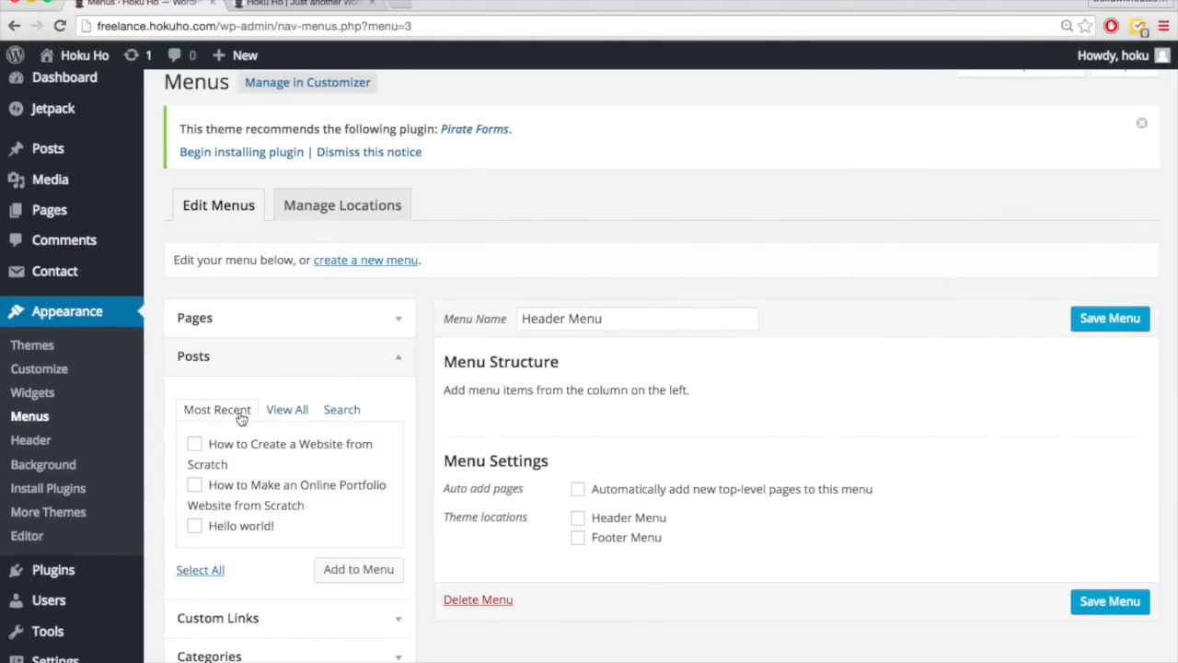
scroll(399, 352, "down", 1)
left_click(378, 576)
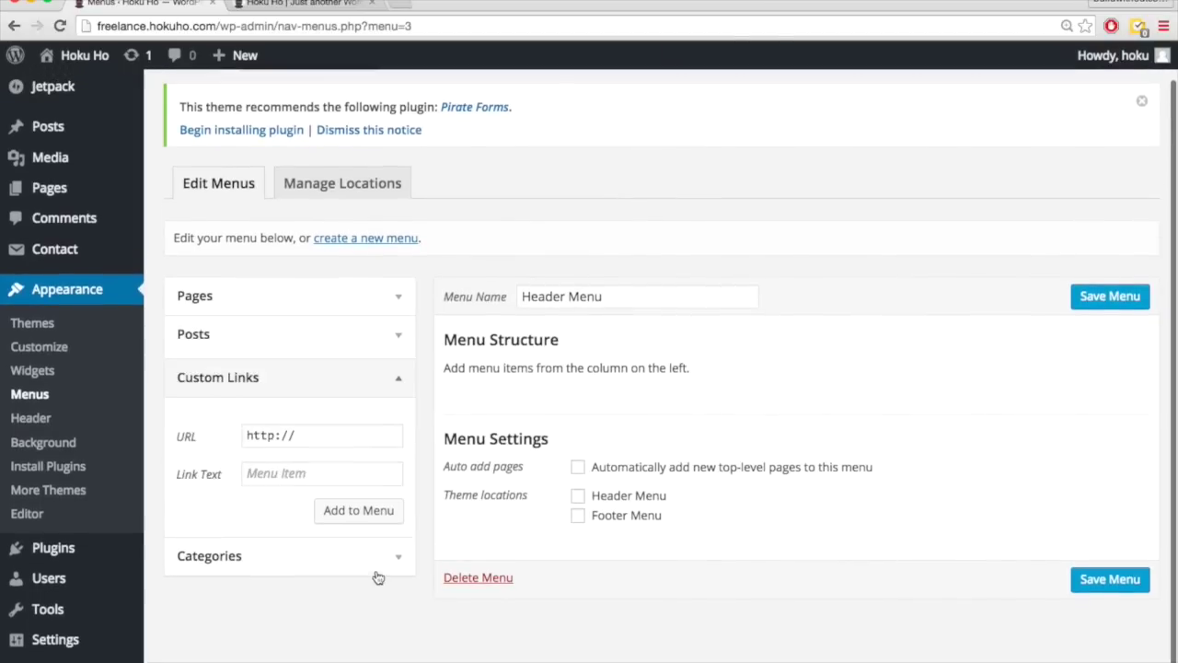
left_click(333, 436)
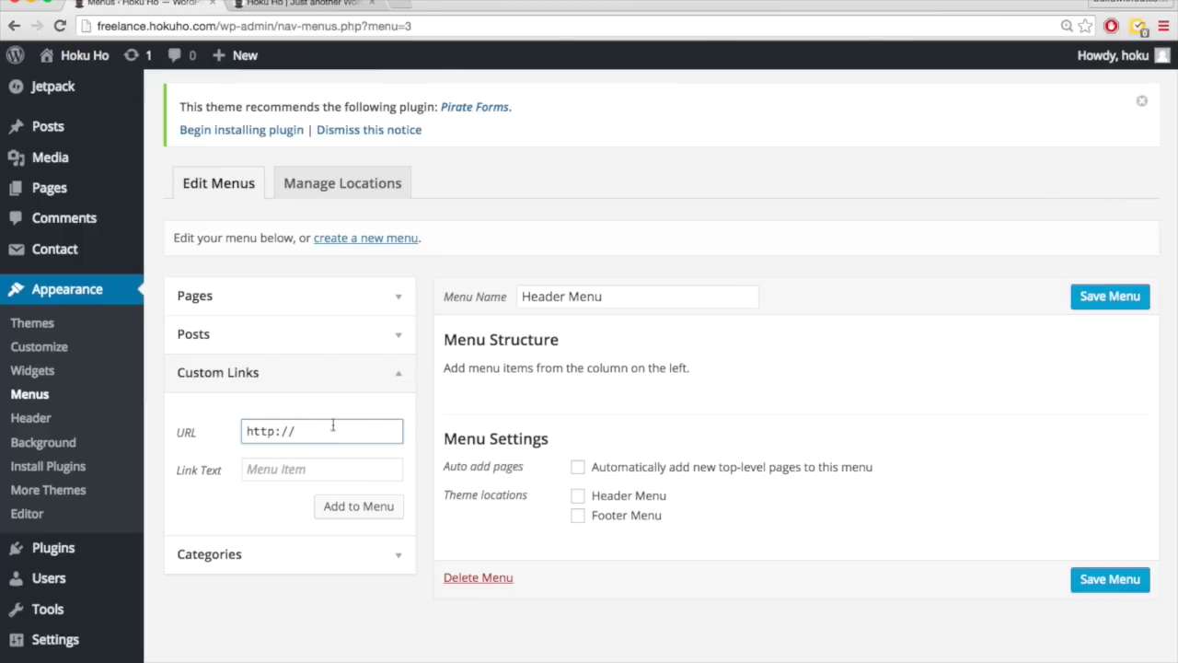
left_click(303, 3)
left_click(207, 34)
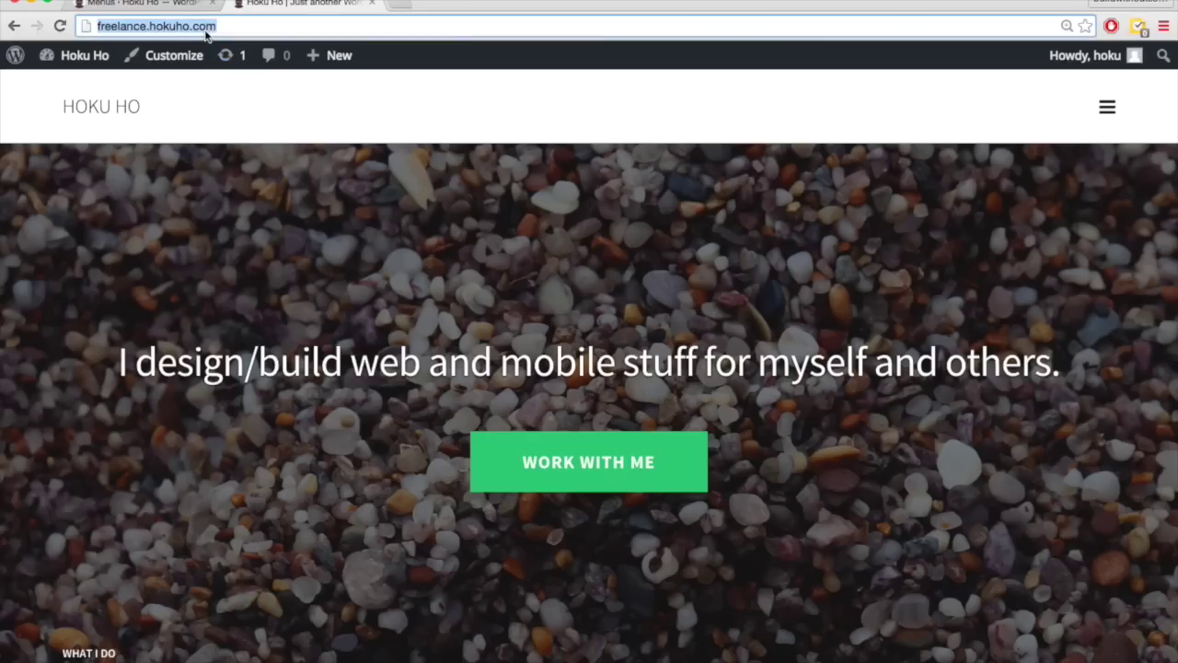
key("ctrl+shift+Tab")
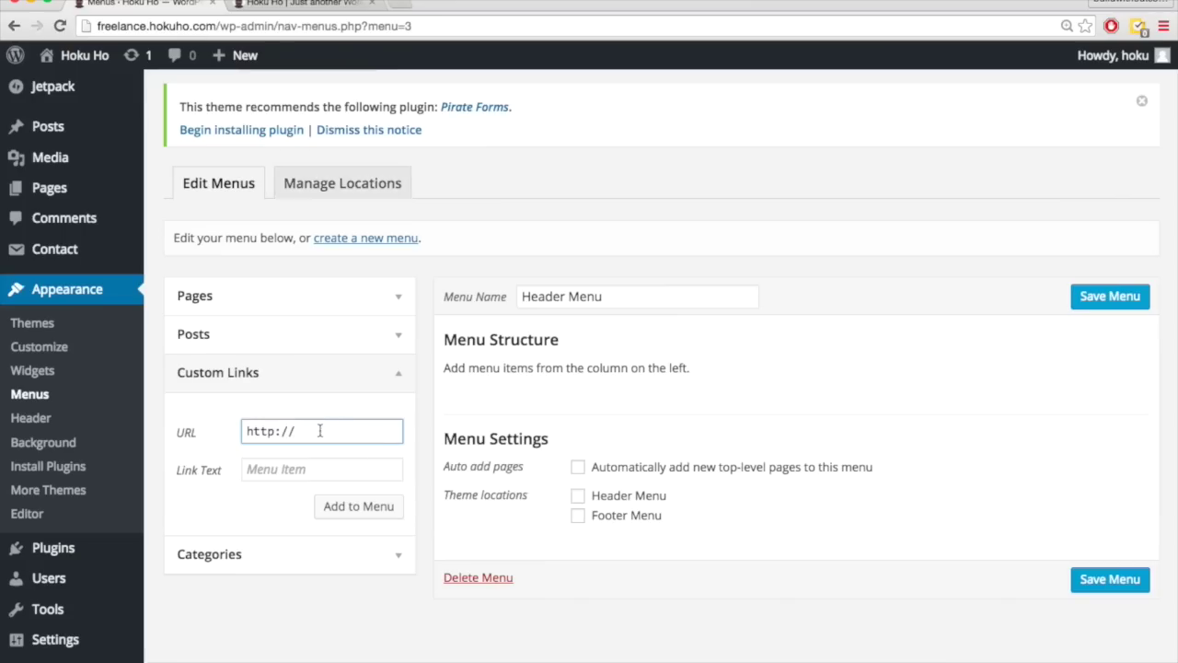
left_click_drag(306, 432, 240, 430)
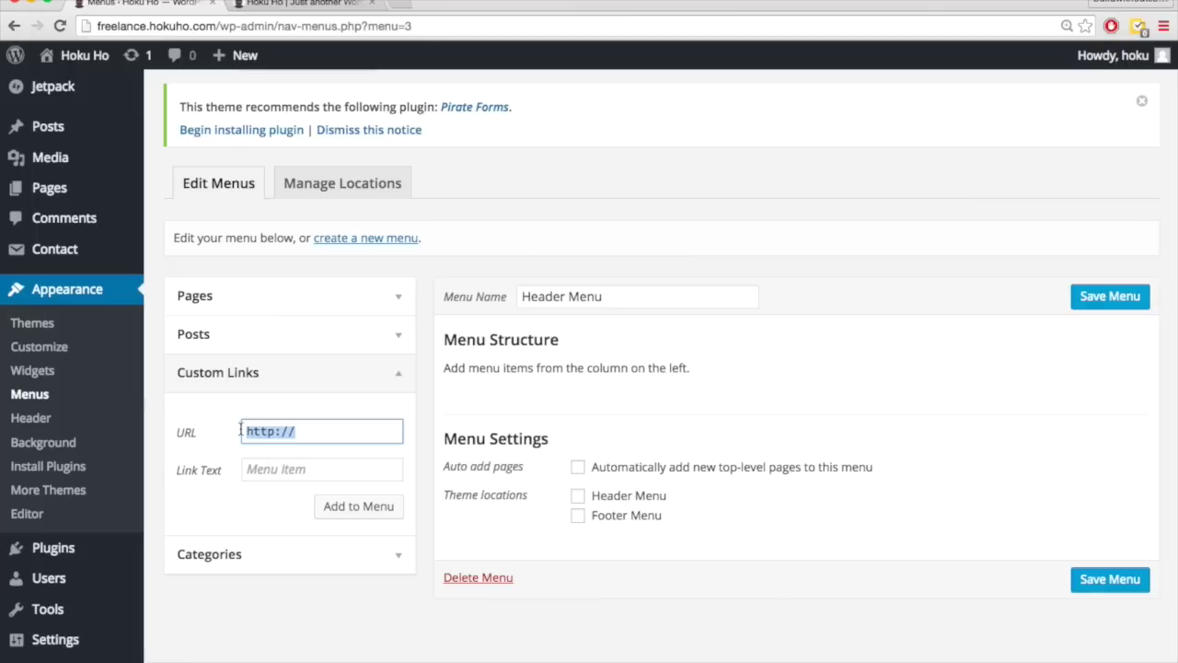
key("BackSpace")
key("ctrl+v")
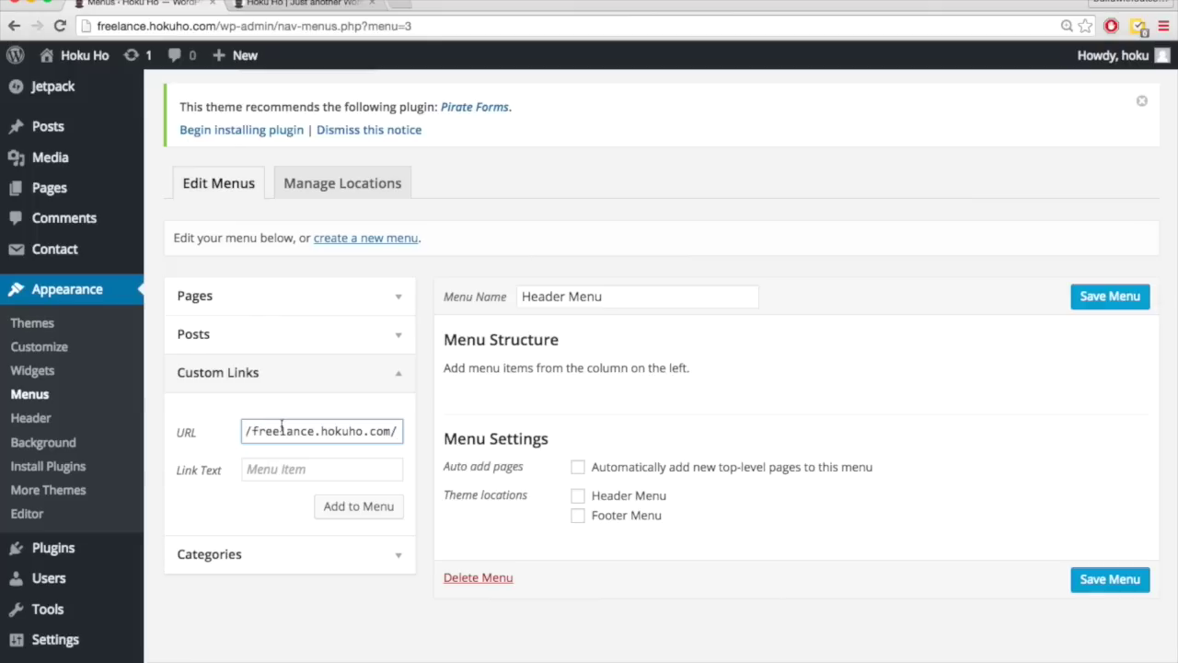
left_click_drag(282, 430, 145, 413)
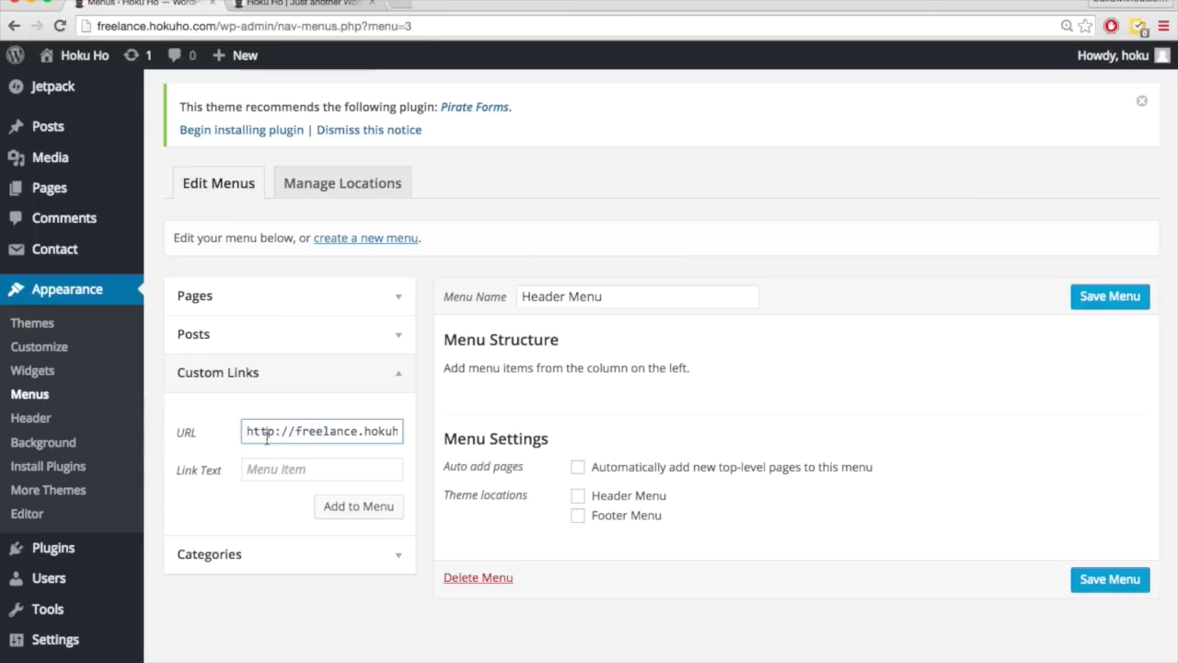
key("ctrl+a")
left_click_drag(304, 438, 544, 434)
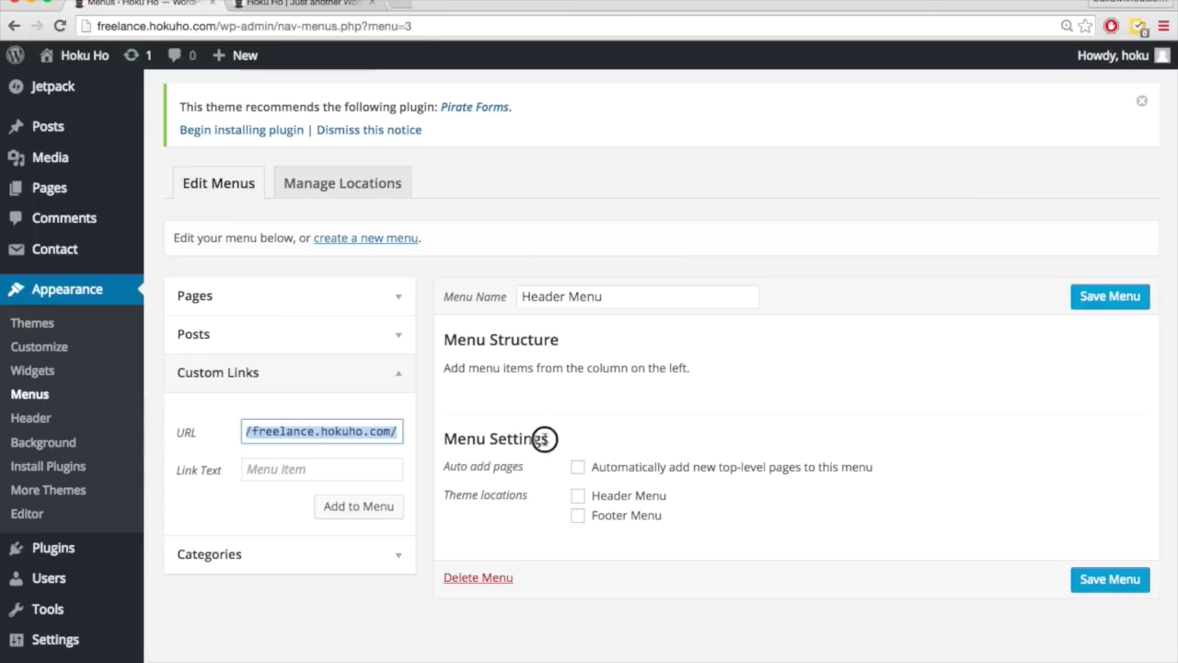
left_click(396, 436)
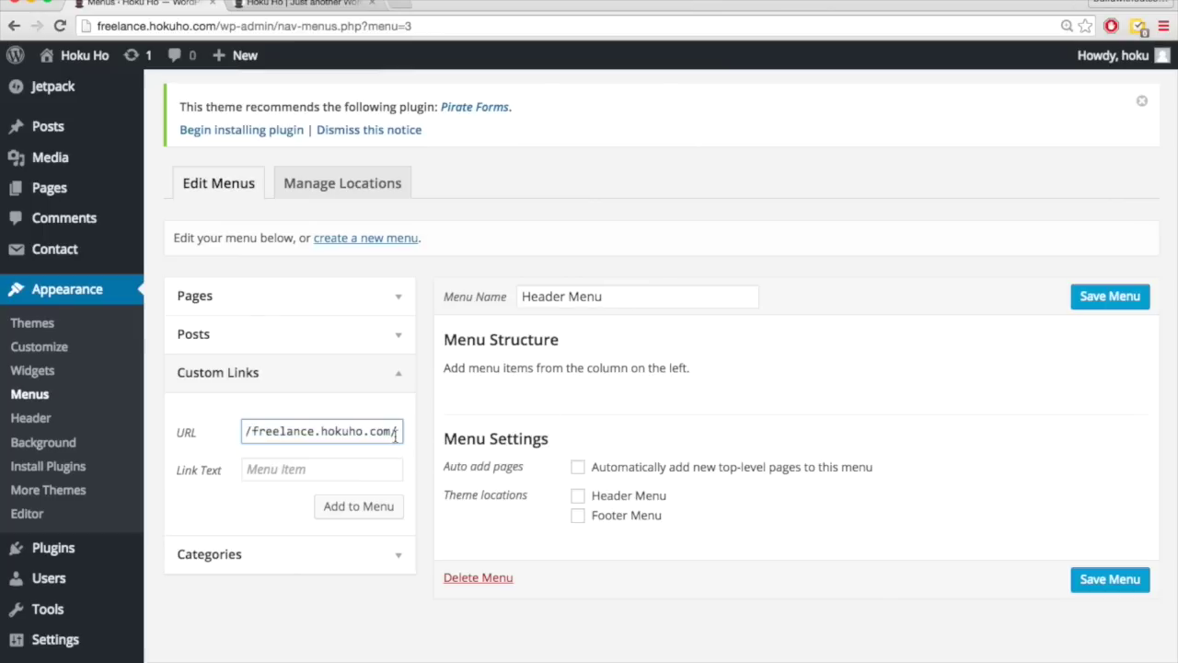
Append the #about anchor to the custom link URL.
type("#")
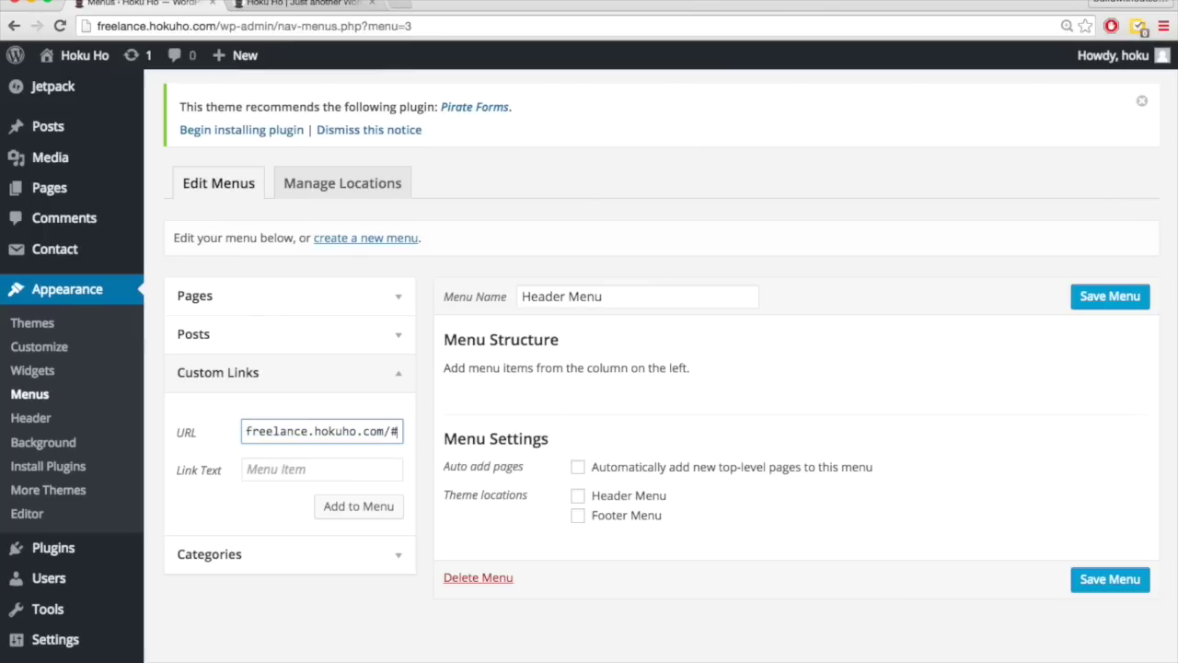
key("ctrl+Tab")
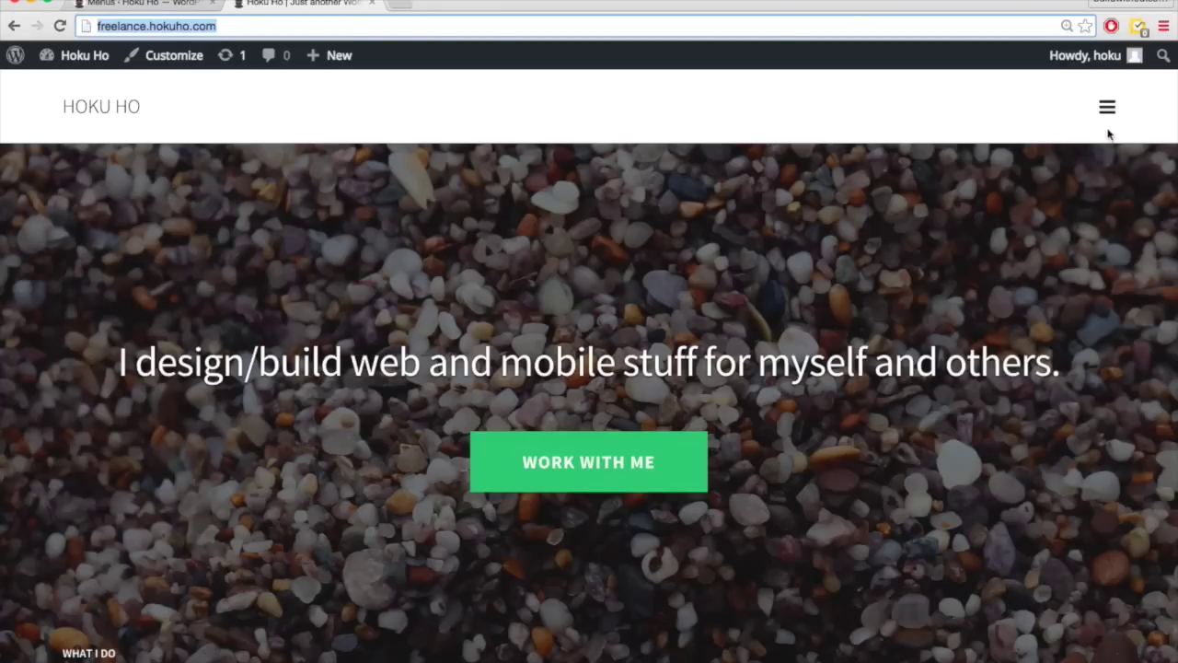
left_click(1108, 109)
key("ctrl+shift+Tab")
left_click_drag(396, 425, 505, 426)
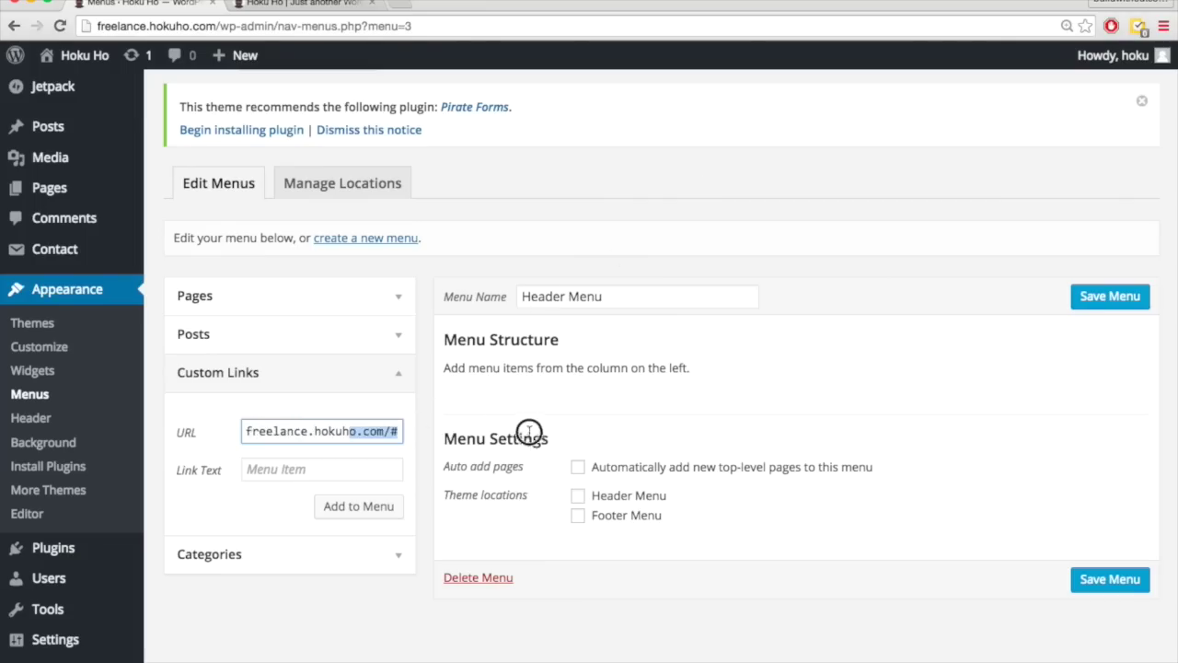
key("Right")
type("about")
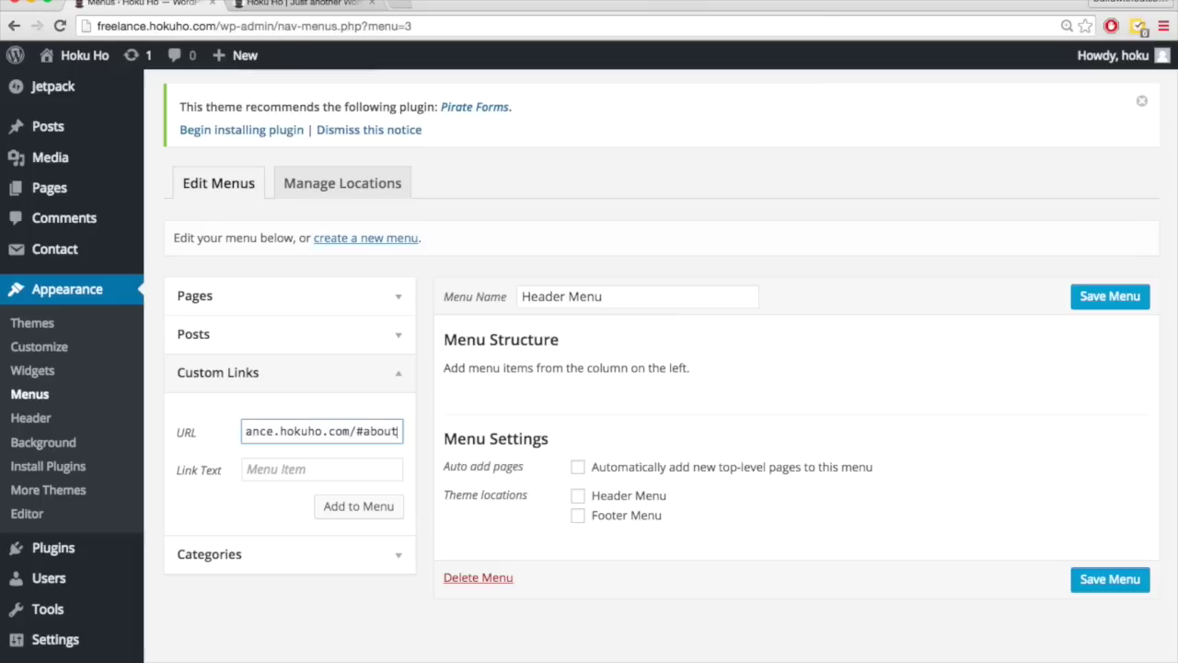
left_click(314, 469)
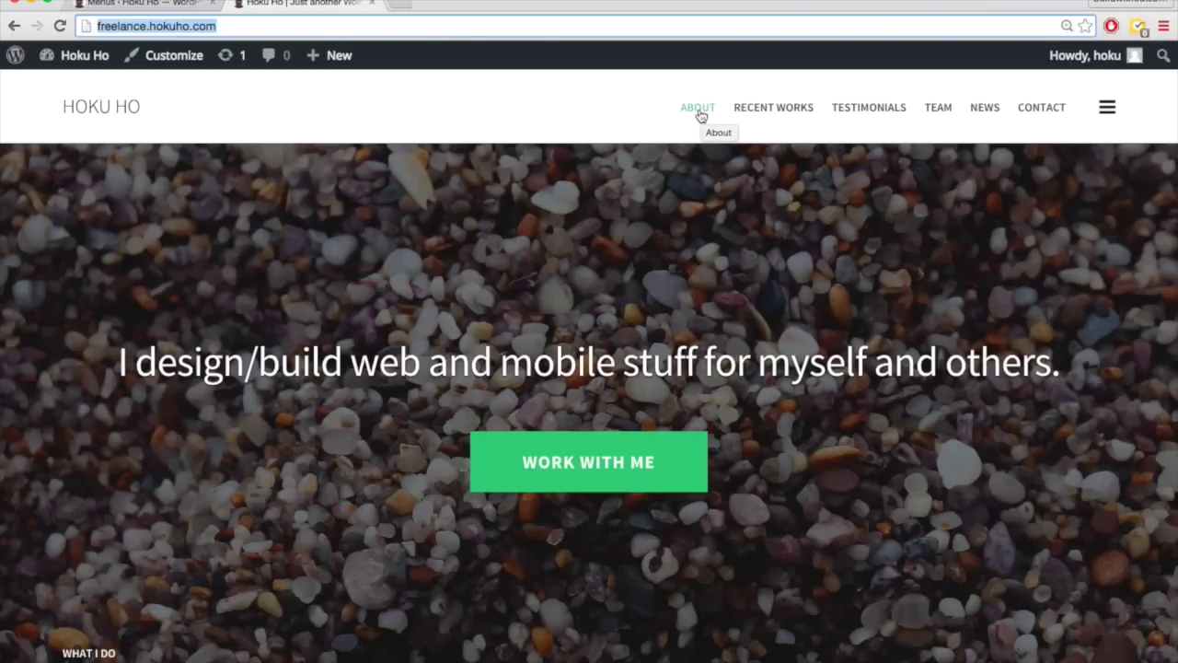
Enter My Skills as the link text and add it to the menu.
left_click(1108, 107)
key("super+1")
type("My Skills")
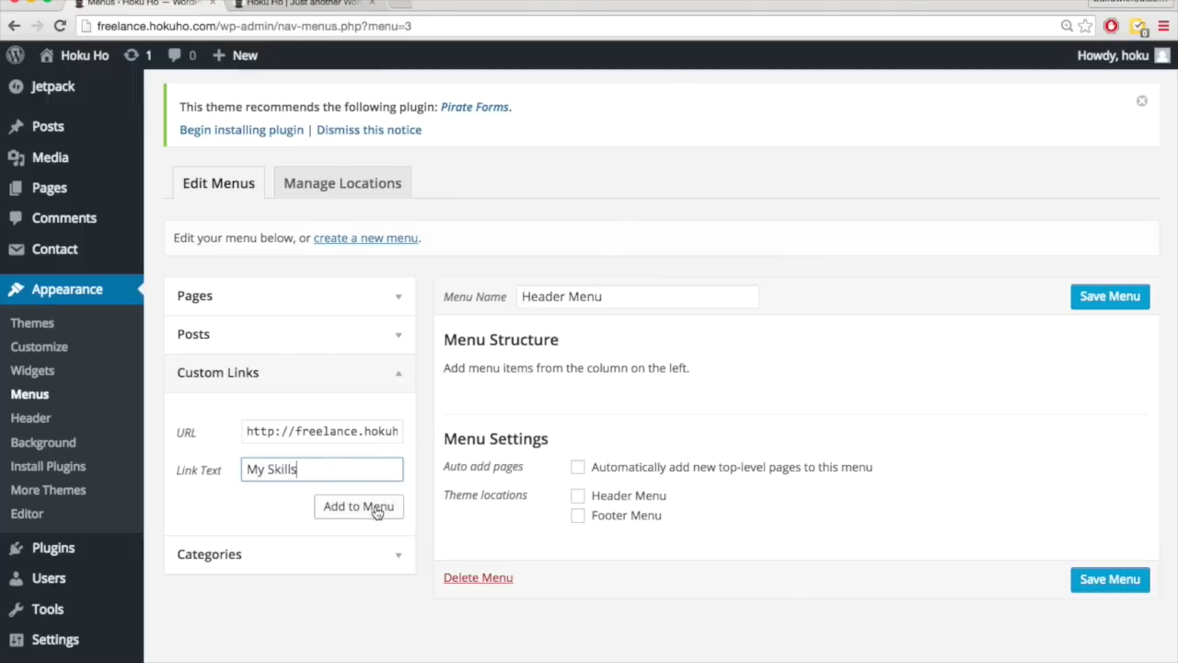
left_click(376, 512)
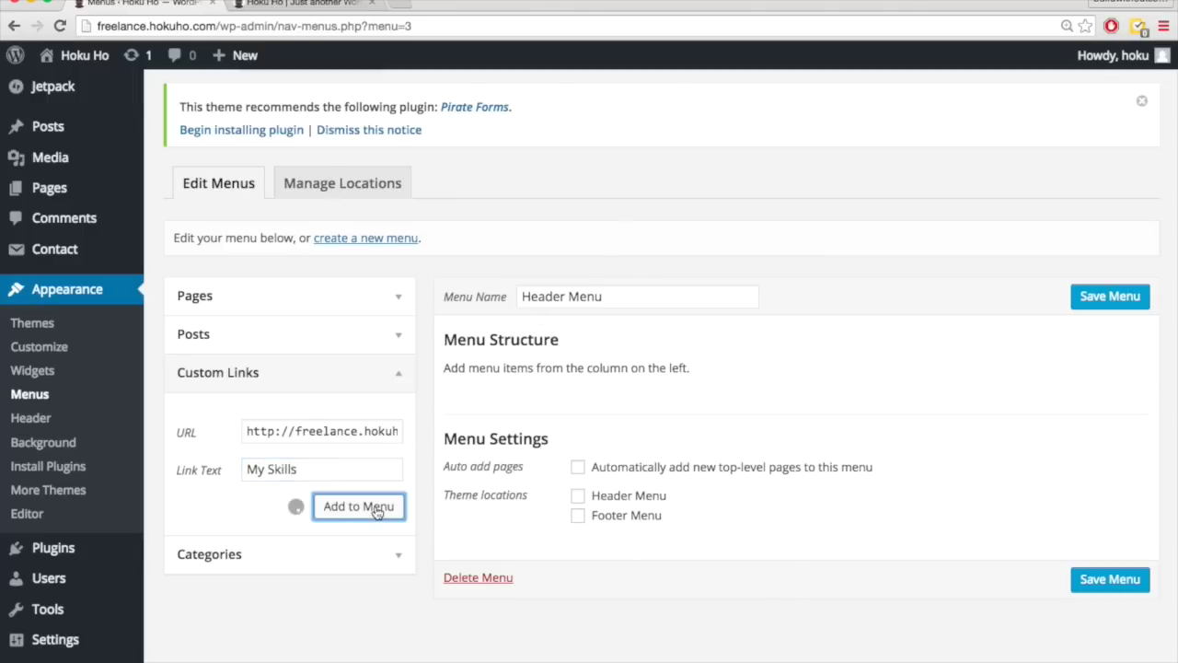
scroll(580, 520, "down", 1)
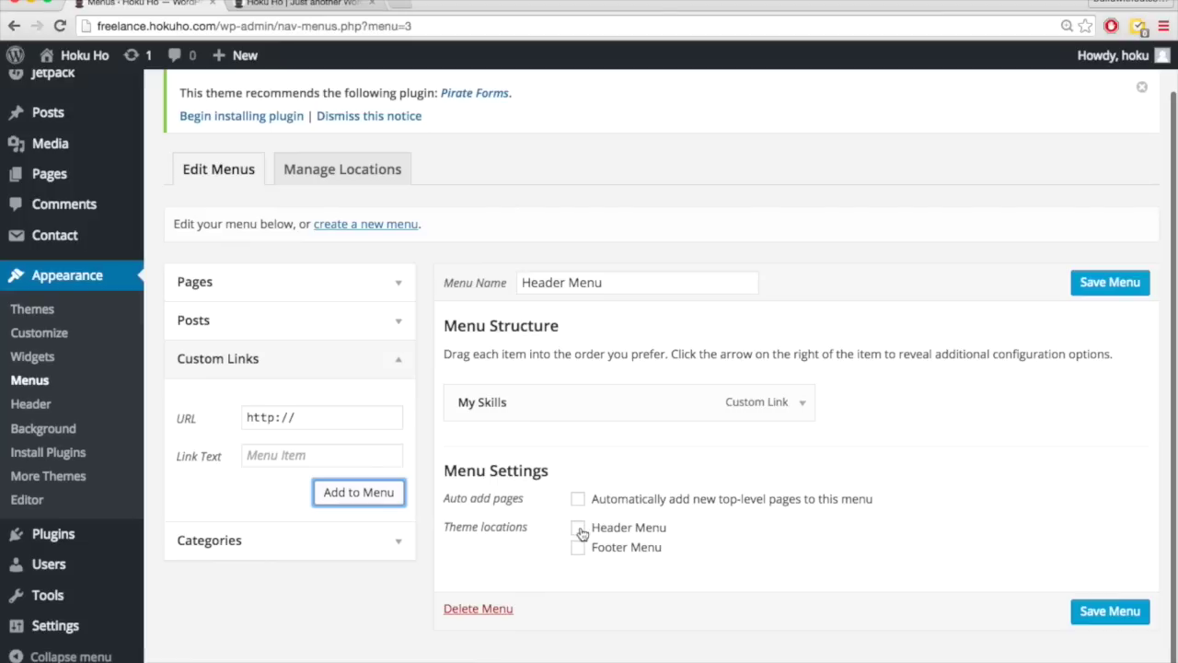
Tick the Header Menu location and add a Recent Works link to the site URL plus #about.
left_click(577, 527)
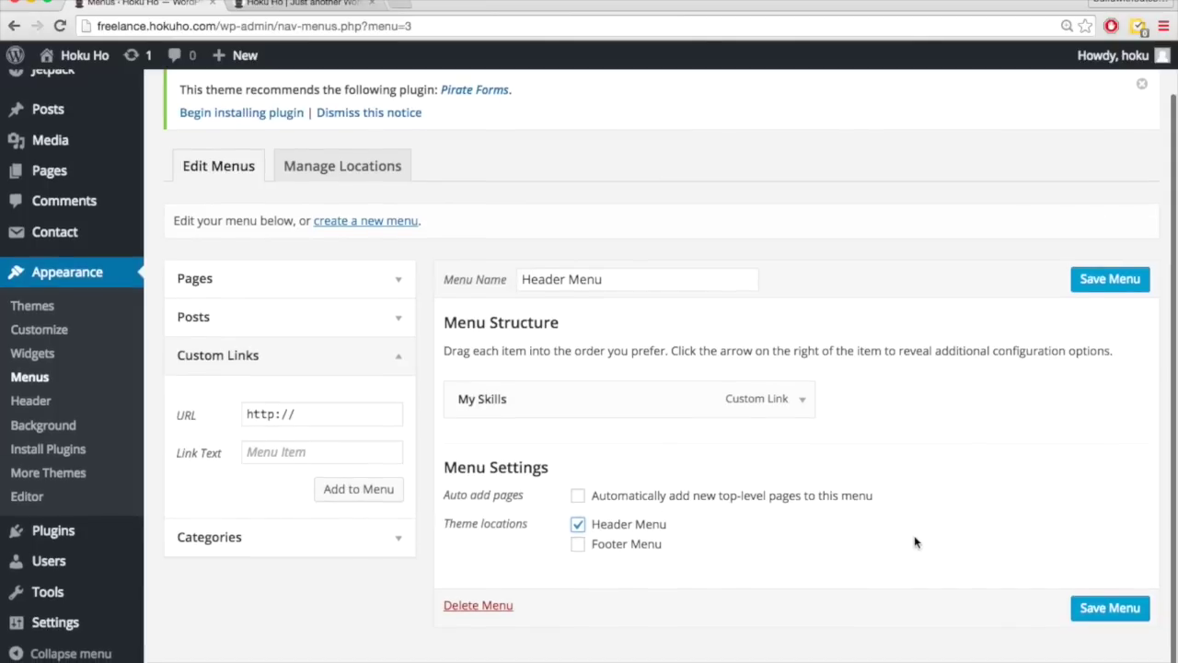
key("ctrl+Tab")
left_click(1099, 121)
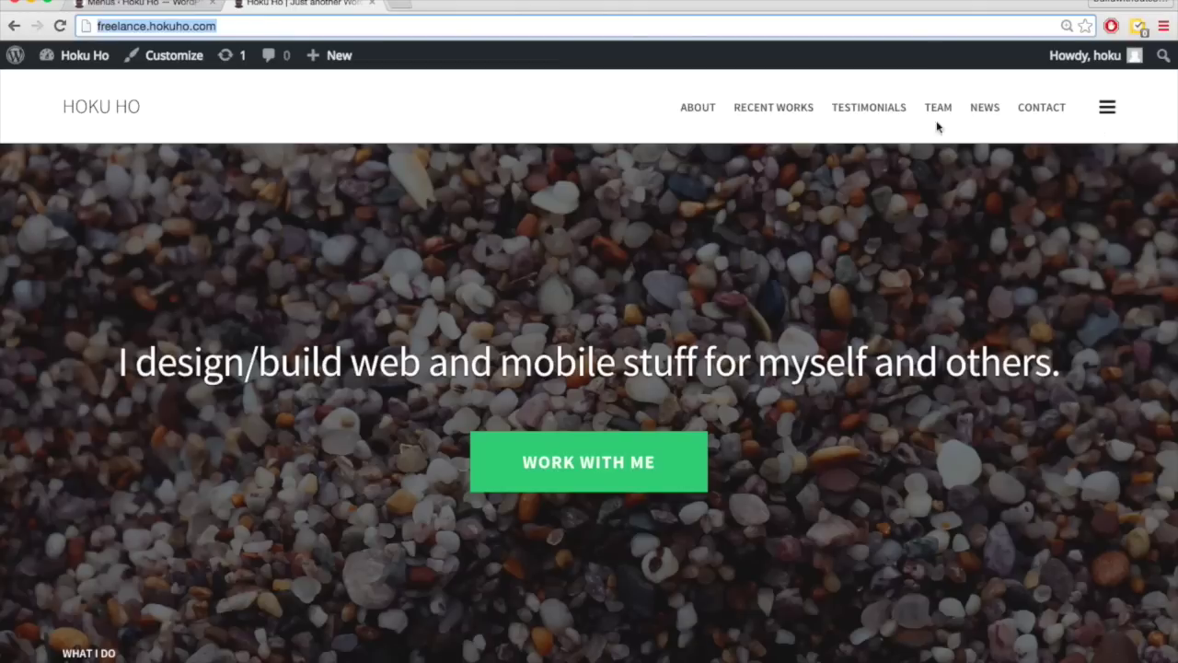
key("ctrl+Tab")
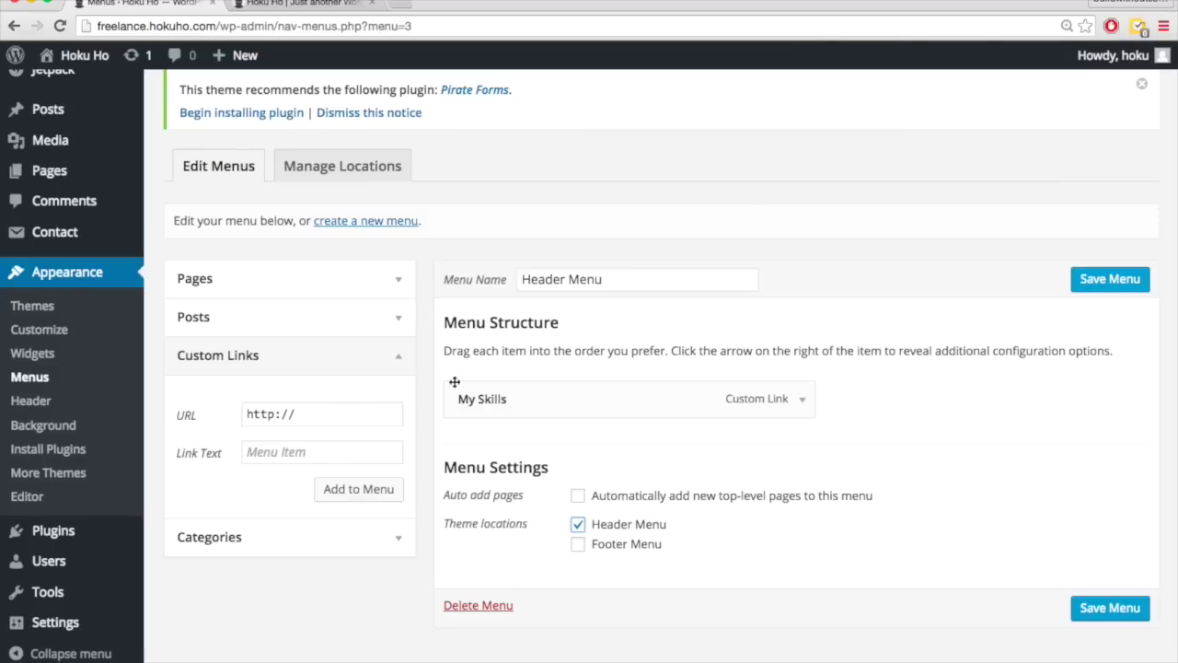
left_click(312, 419)
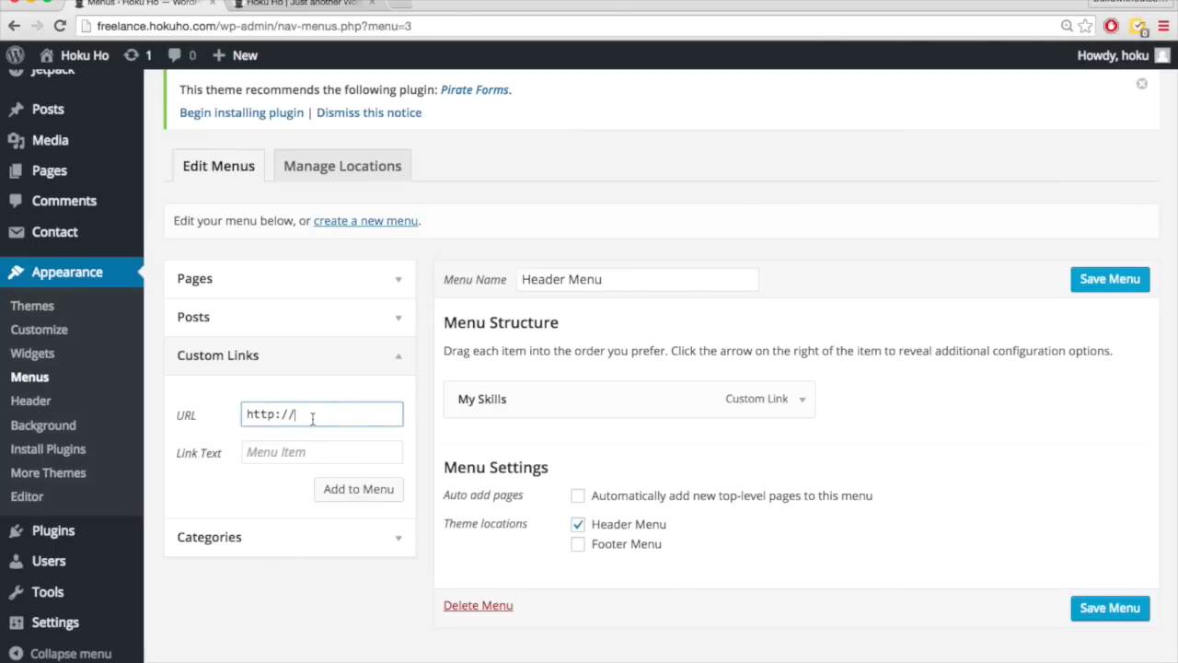
key("super+a")
key("super+v")
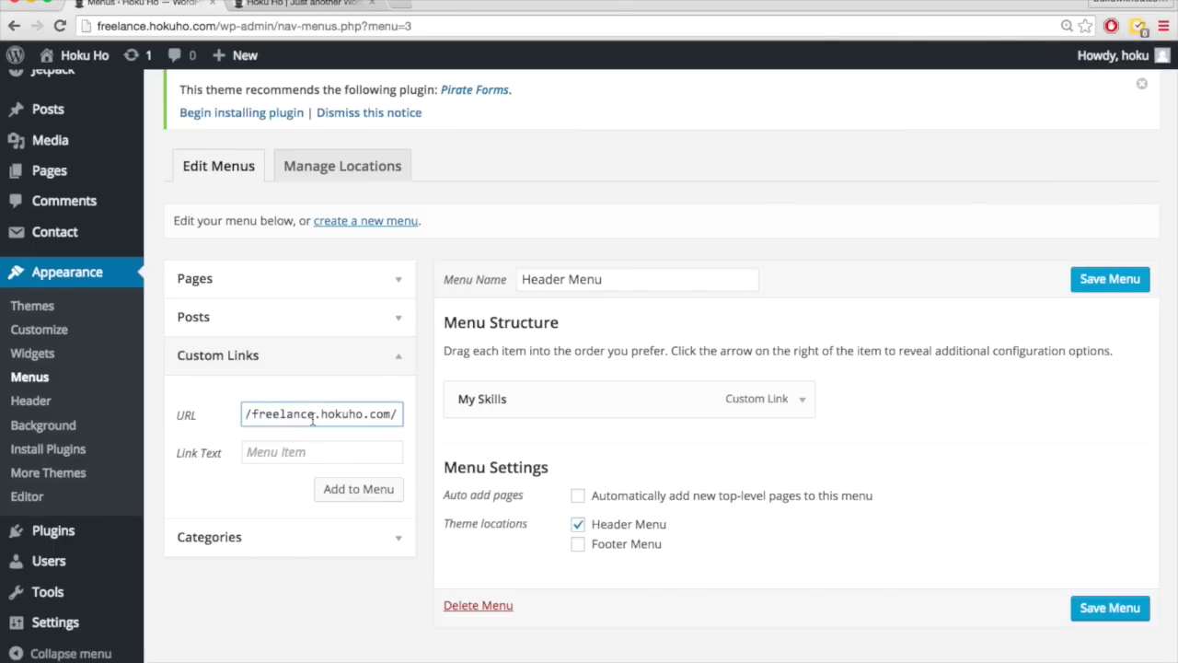
type("#")
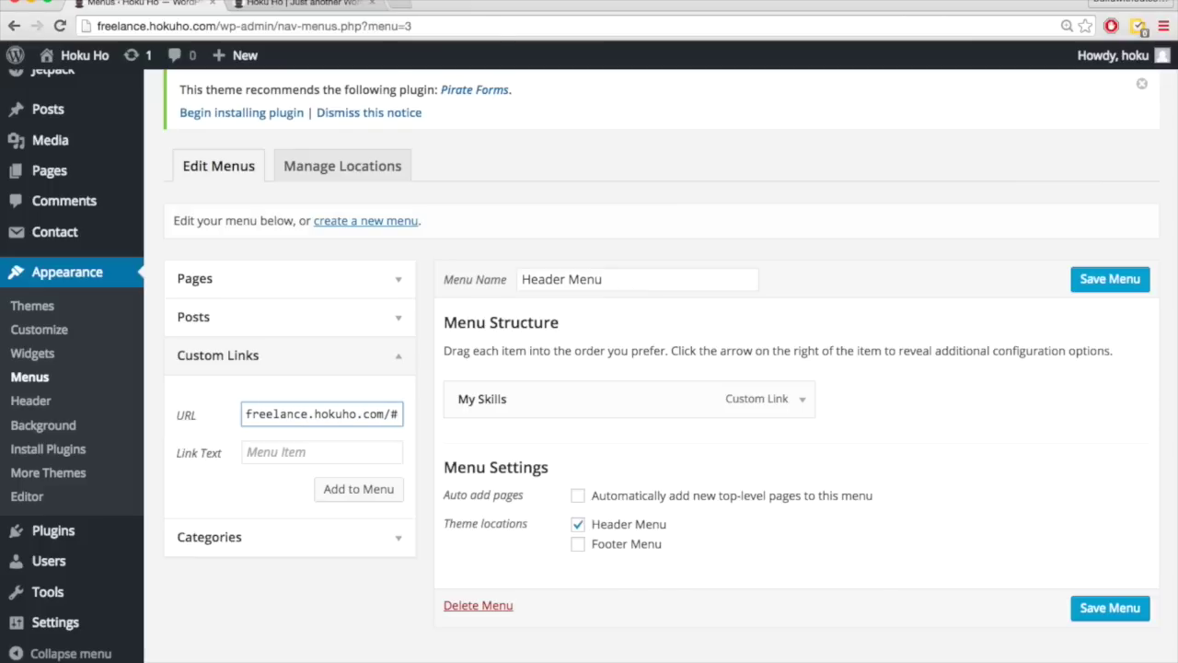
type("about")
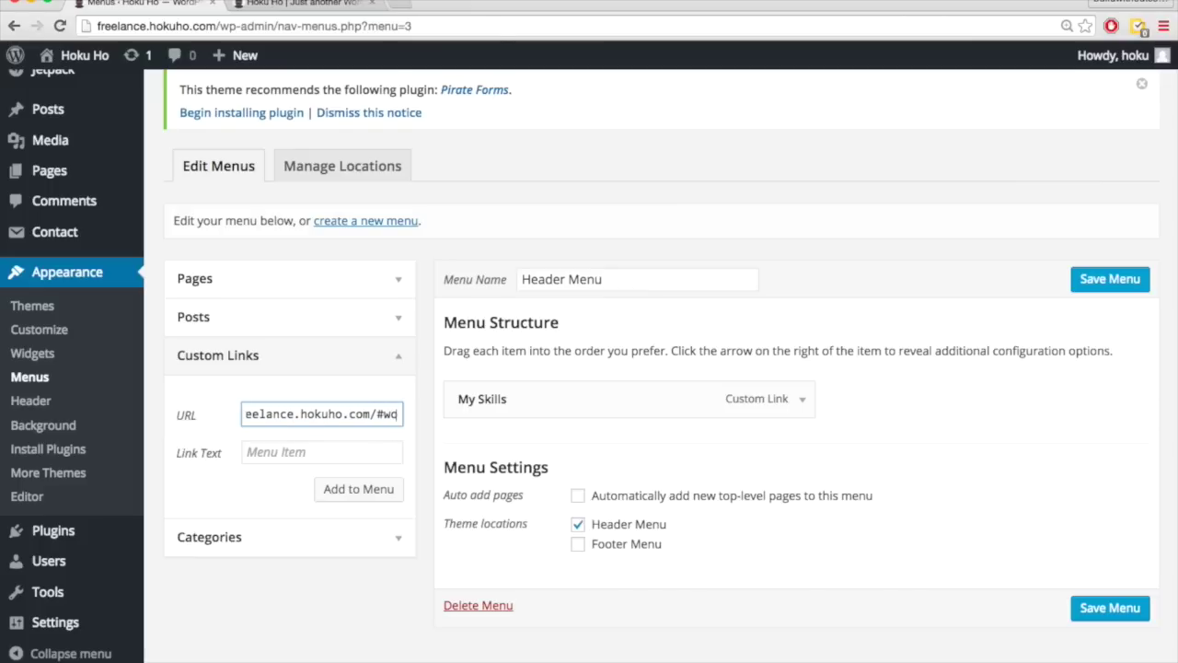
key("Tab")
type("Recent Works")
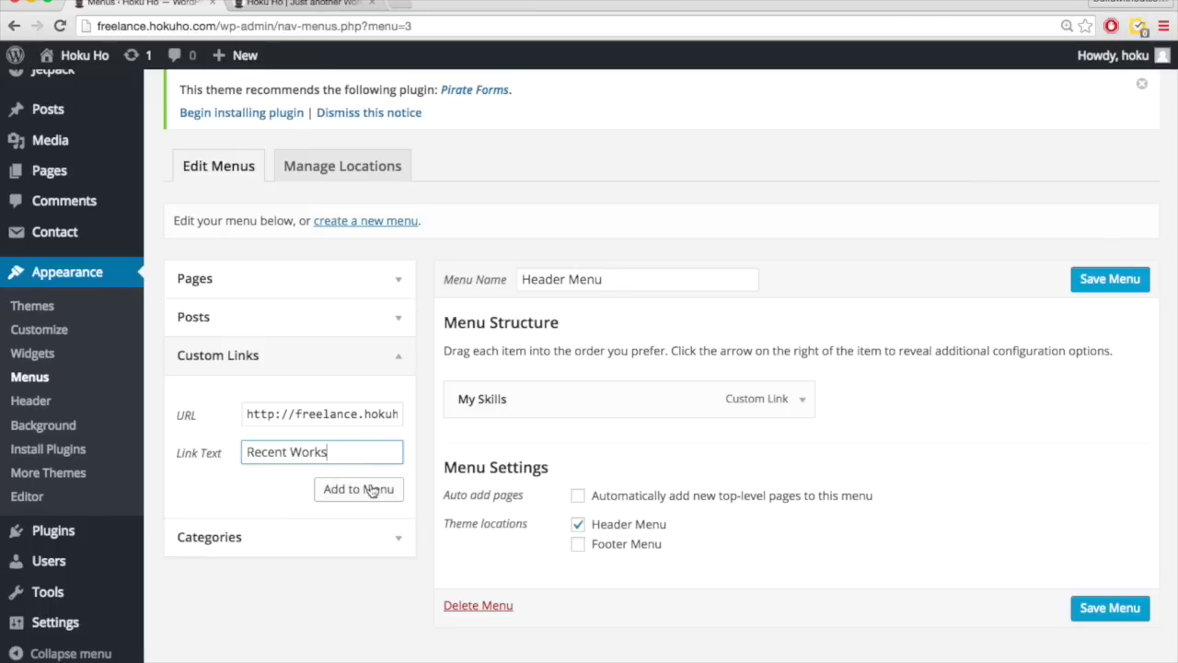
left_click(373, 488)
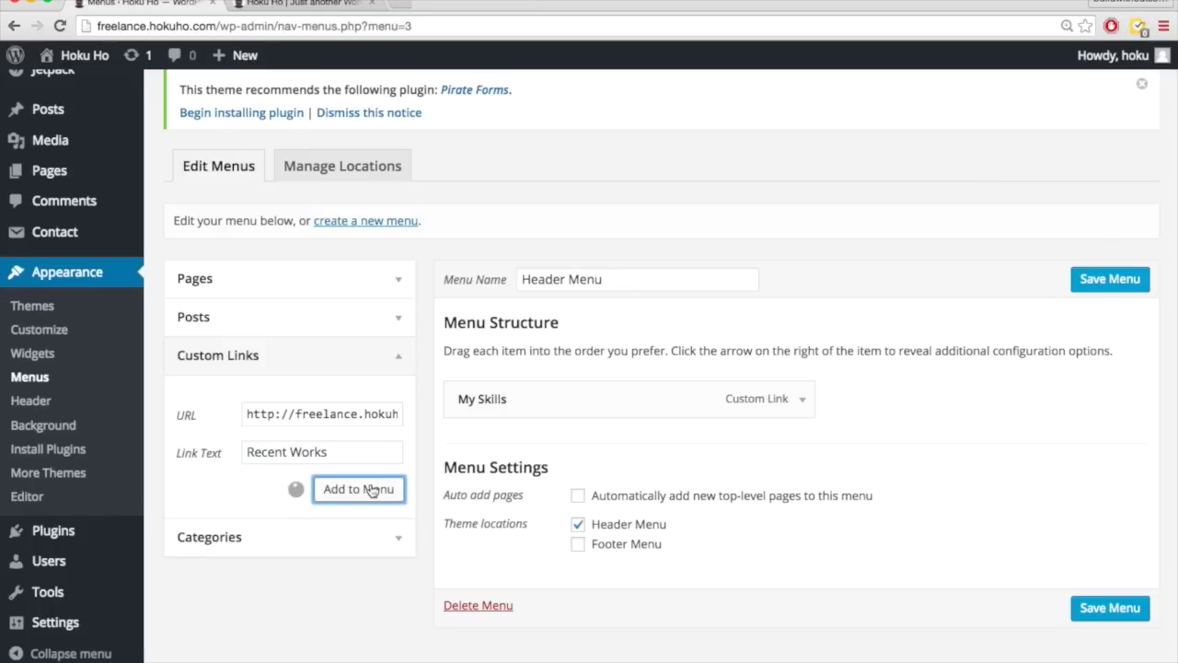
Add a Testimonials custom link pointing to the site URL plus #testimonials.
key("ctrl+Tab")
left_click(1107, 107)
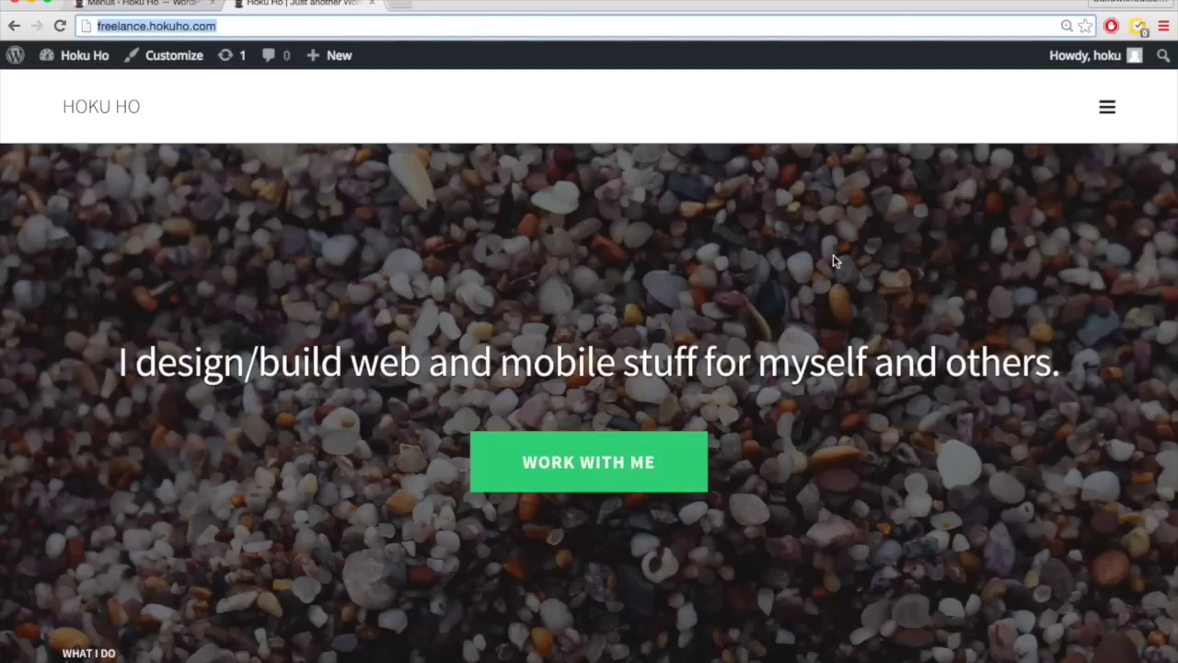
key("ctrl+shift+Tab")
left_click(343, 417)
key("super+a")
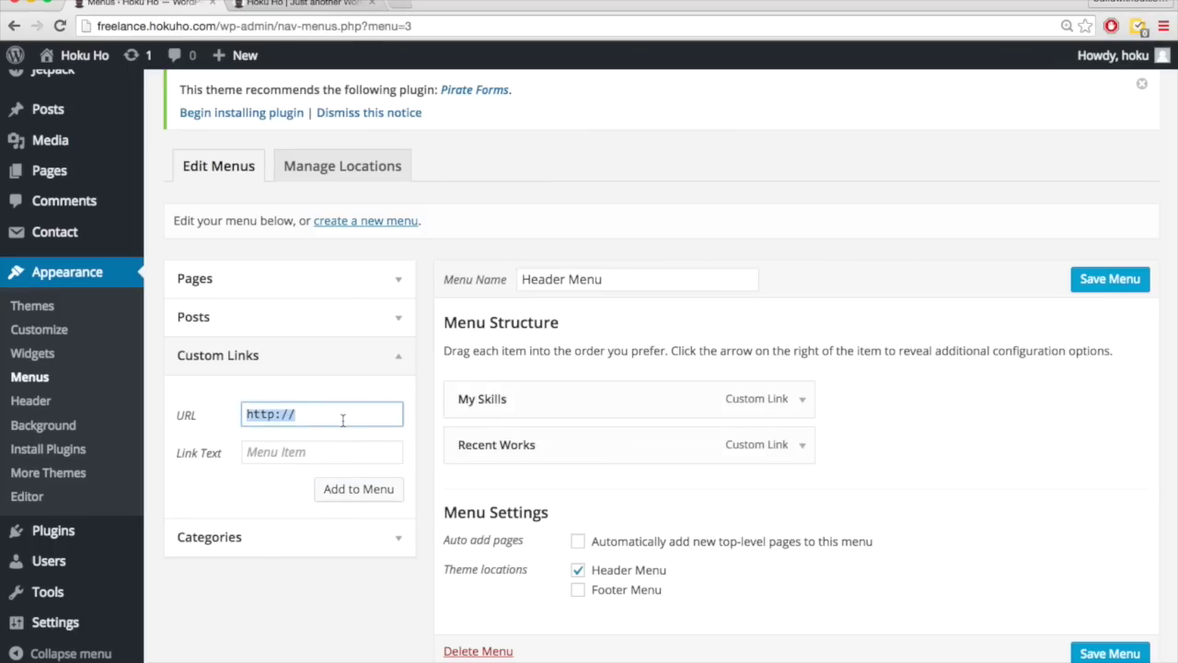
key("BackSpace")
key("super+v")
type("#testimonials")
key("Tab")
type("Tesmimonials")
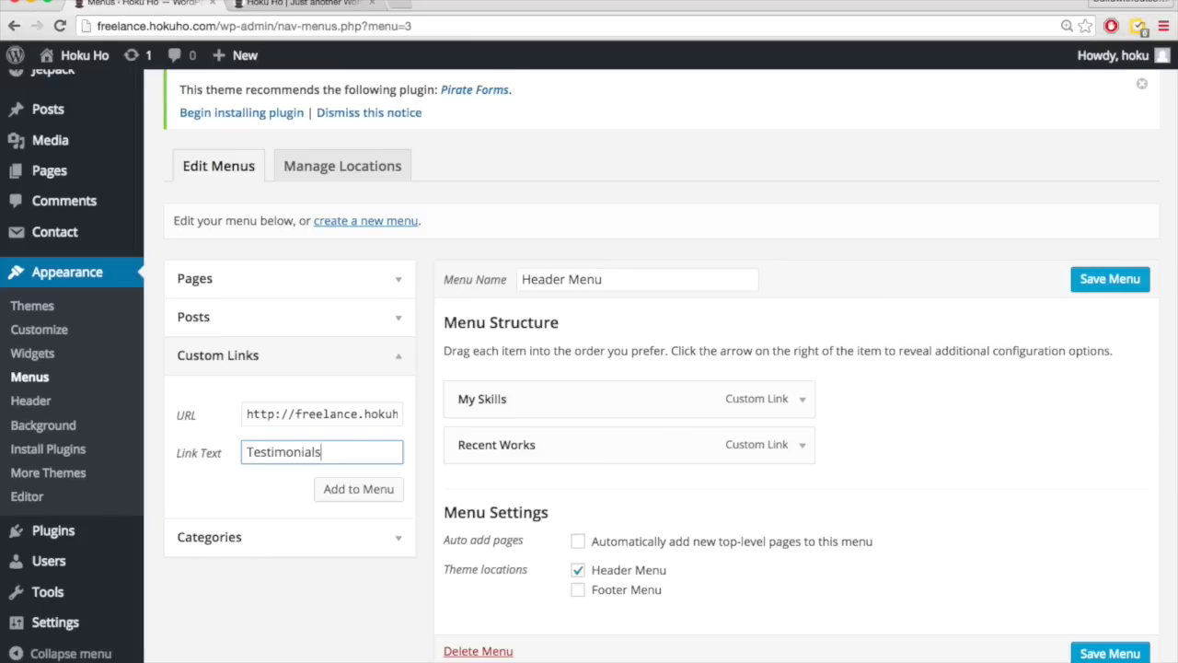
left_click(358, 489)
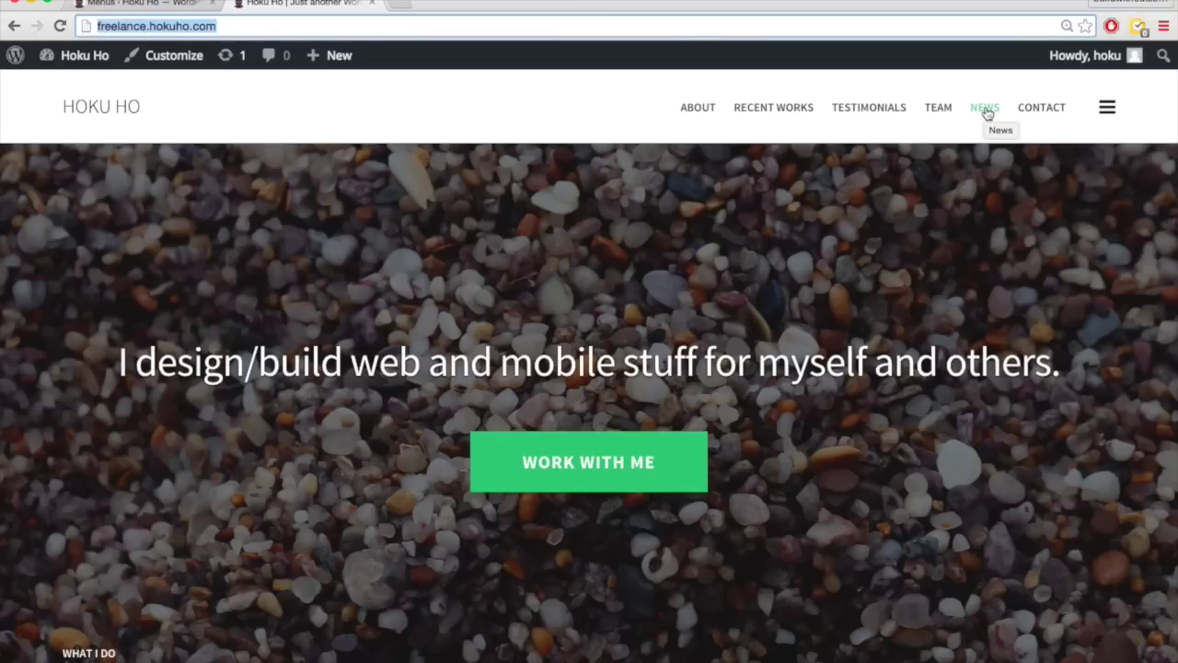
key("ctrl+shift+Tab")
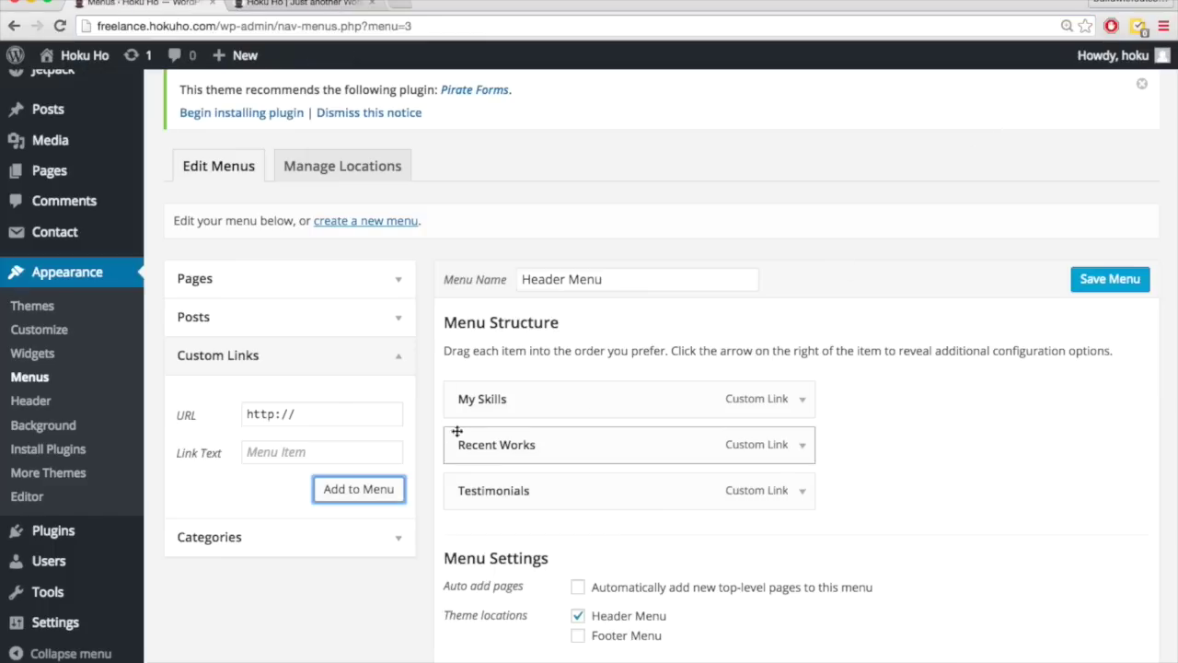
Add a Tutorials custom link pointing to the site URL plus #news.
left_click(325, 419)
double_click(325, 420)
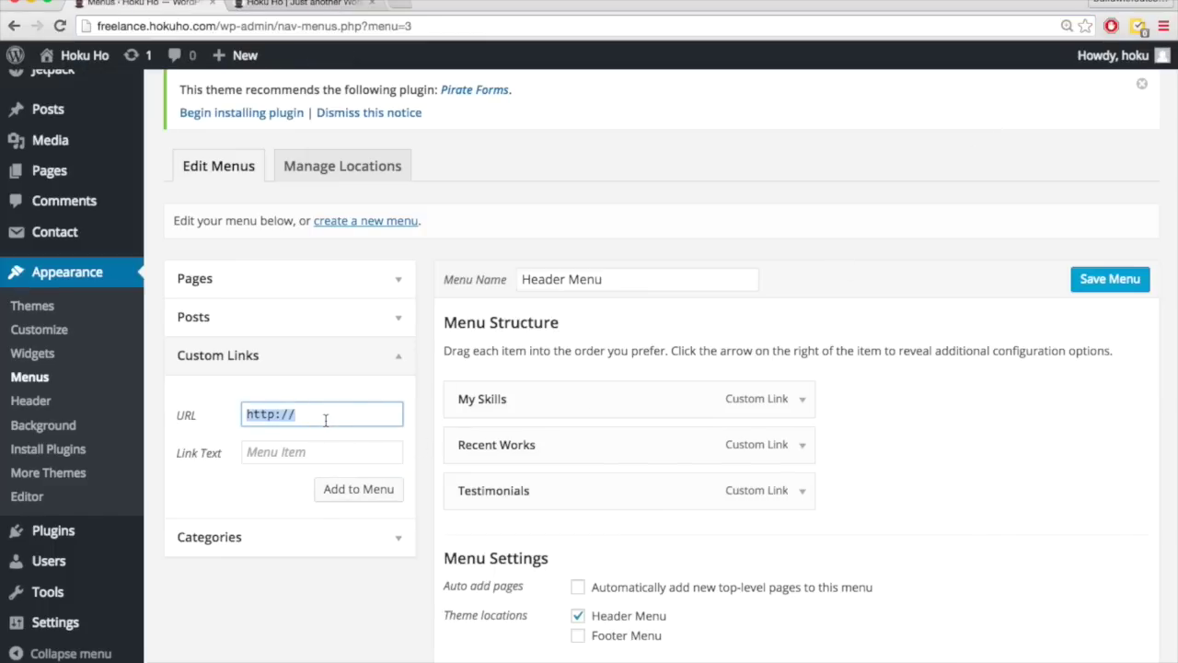
key("super+v")
type("#")
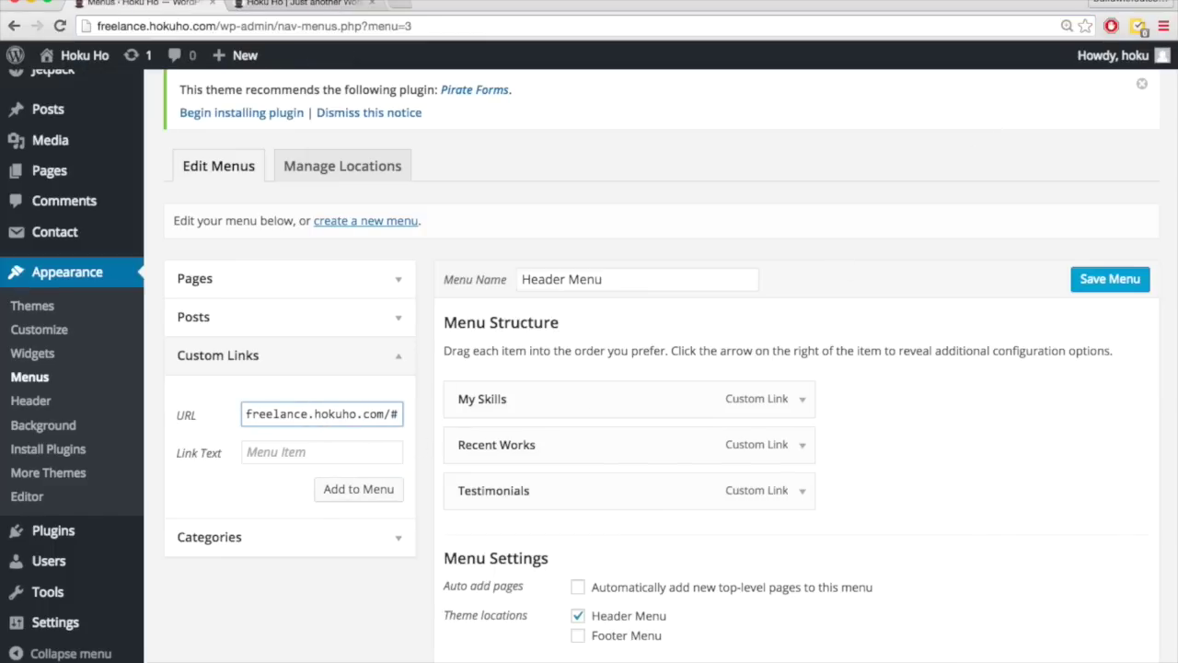
type("news")
key("Tab")
type("Tutorials")
left_click(369, 497)
Add a Contact custom link pointing to the site URL plus #contact.
key("ctrl+Tab")
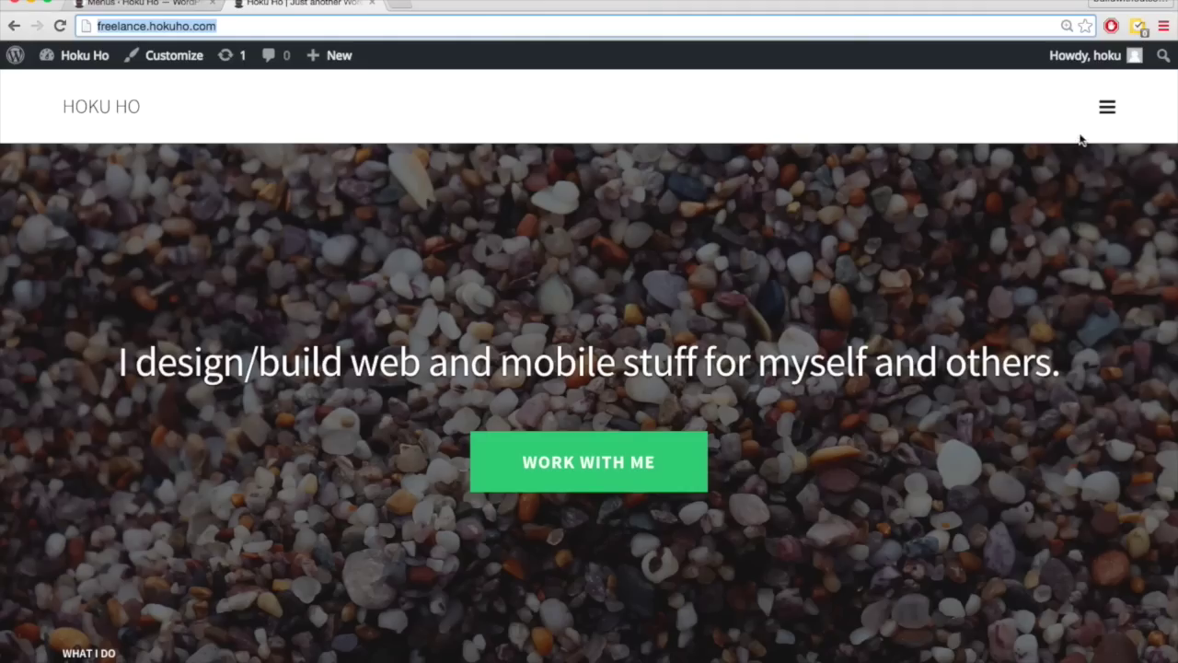
mouse_move(1108, 110)
key("ctrl+shift+Tab")
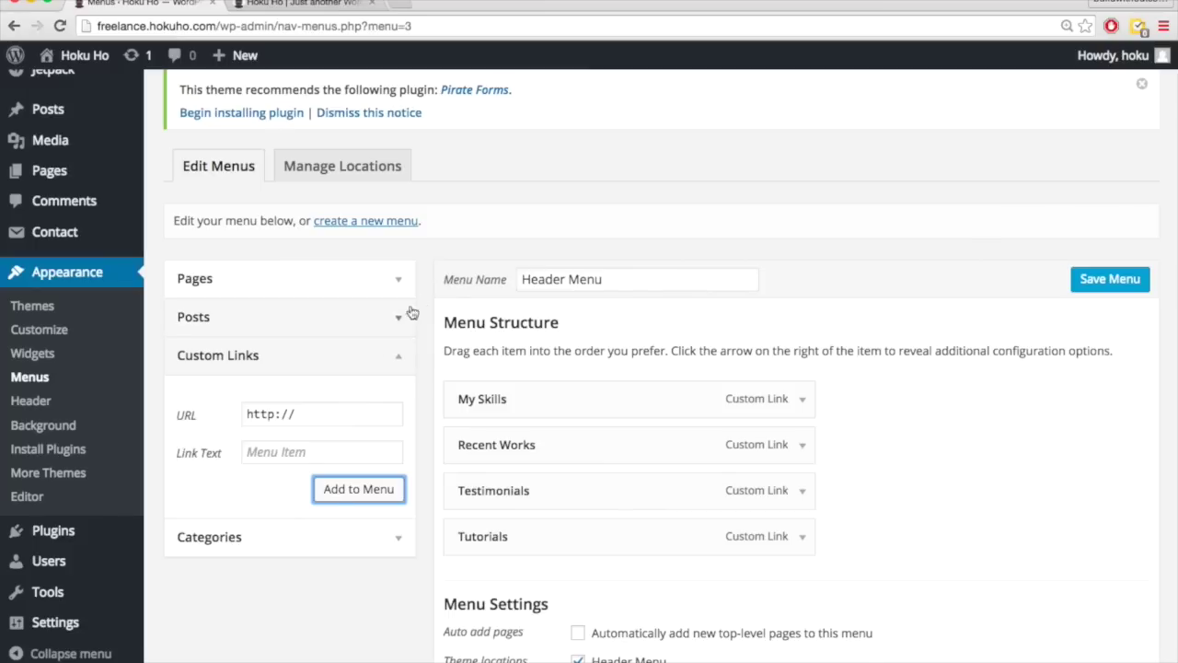
left_click(353, 411)
key("ctrl+a")
key("BackSpace")
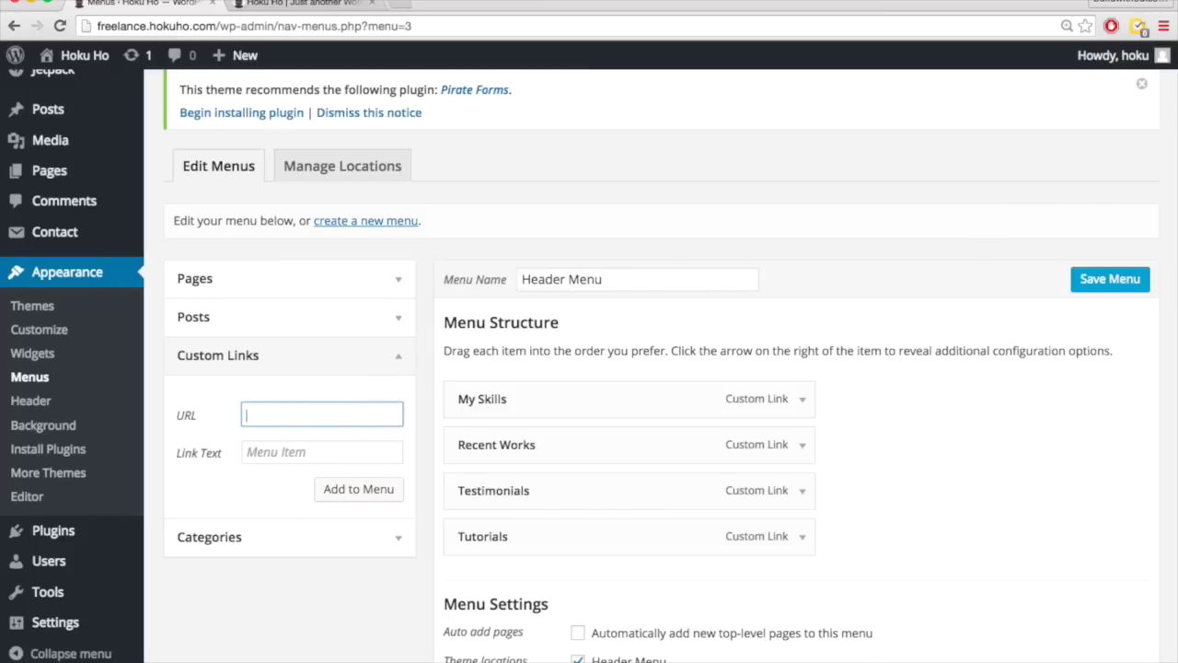
type("http://freelance.hokuho.com/")
type("#contact")
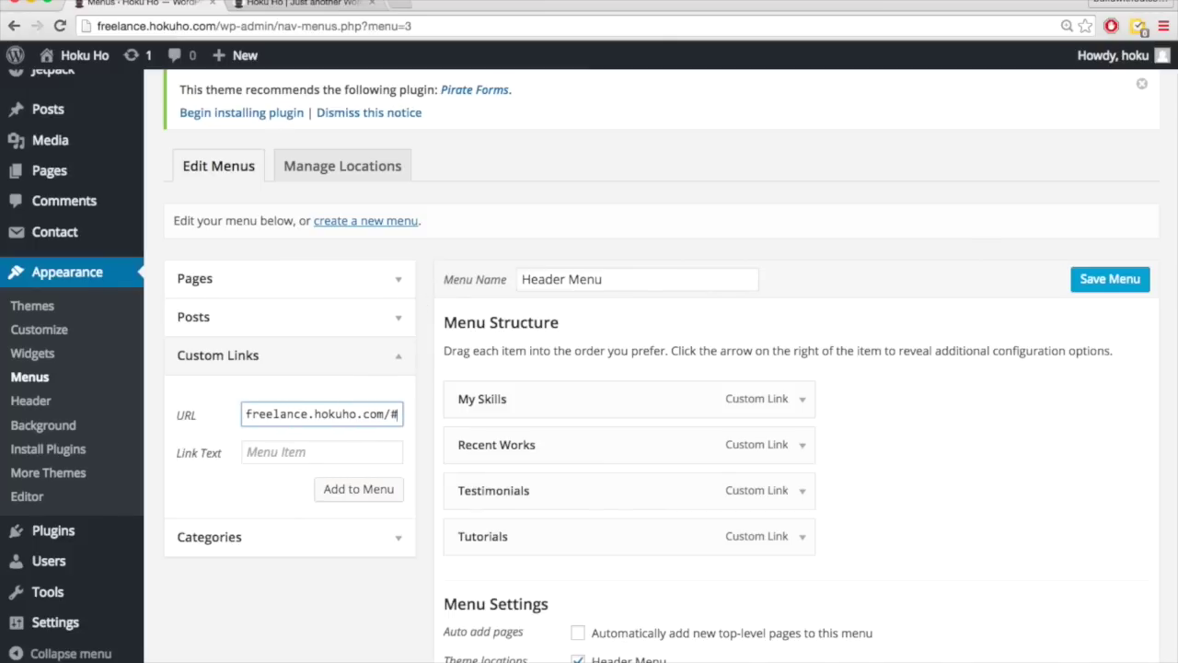
key("Tab")
type("Cto")
type("tac")
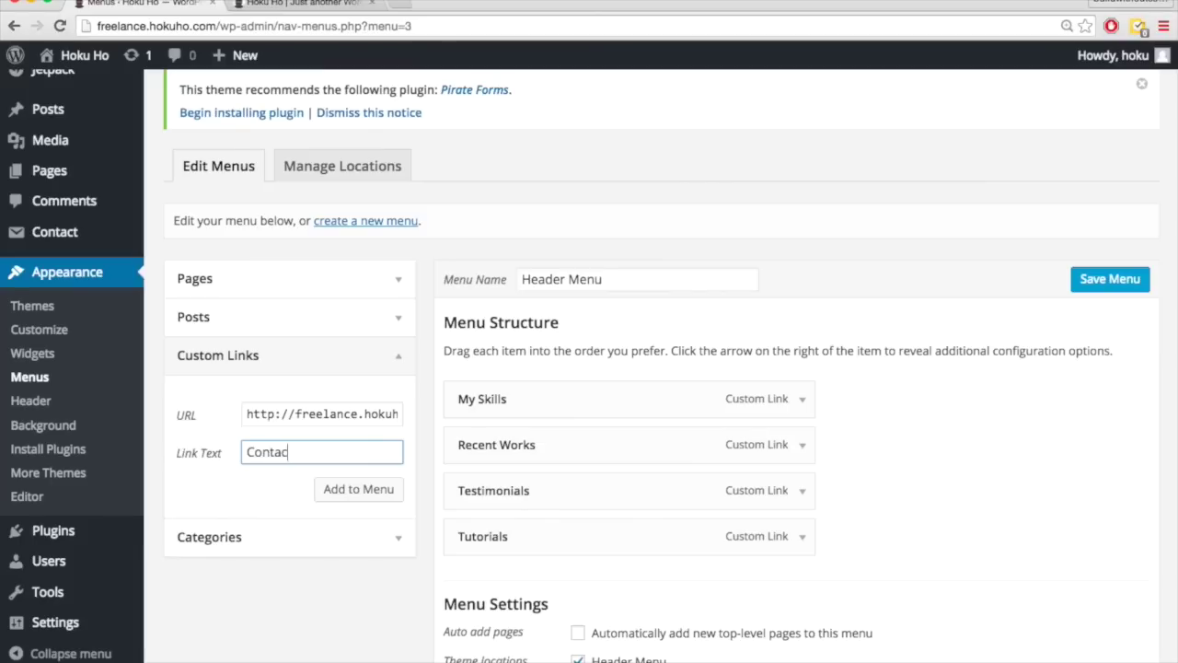
left_click(387, 487)
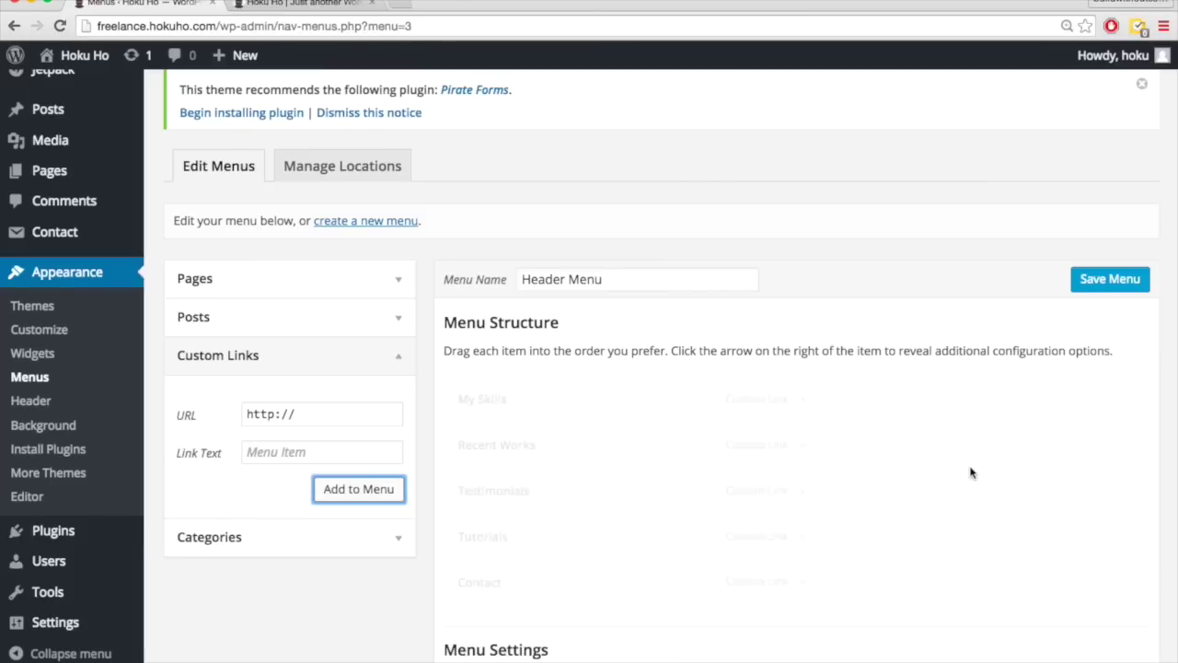
Demonstrate dragging the Contact item to reorder the Header Menu.
scroll(971, 473, "down", 1)
mouse_move(537, 550)
left_mouse_down()
mouse_move(537, 479)
mouse_move(532, 559)
left_mouse_up()
left_click(931, 435)
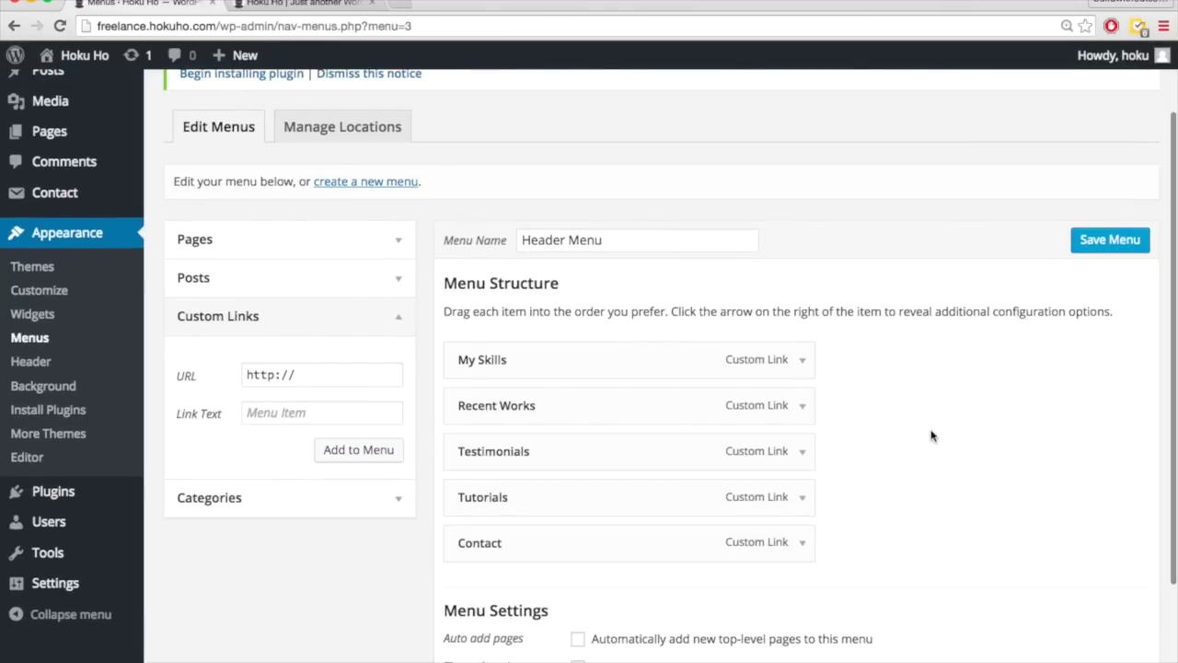
Save the Header Menu, reload the live site, and test the Tutorials link's jump.
left_click(1097, 245)
key("ctrl+Tab")
key("ctrl+r")
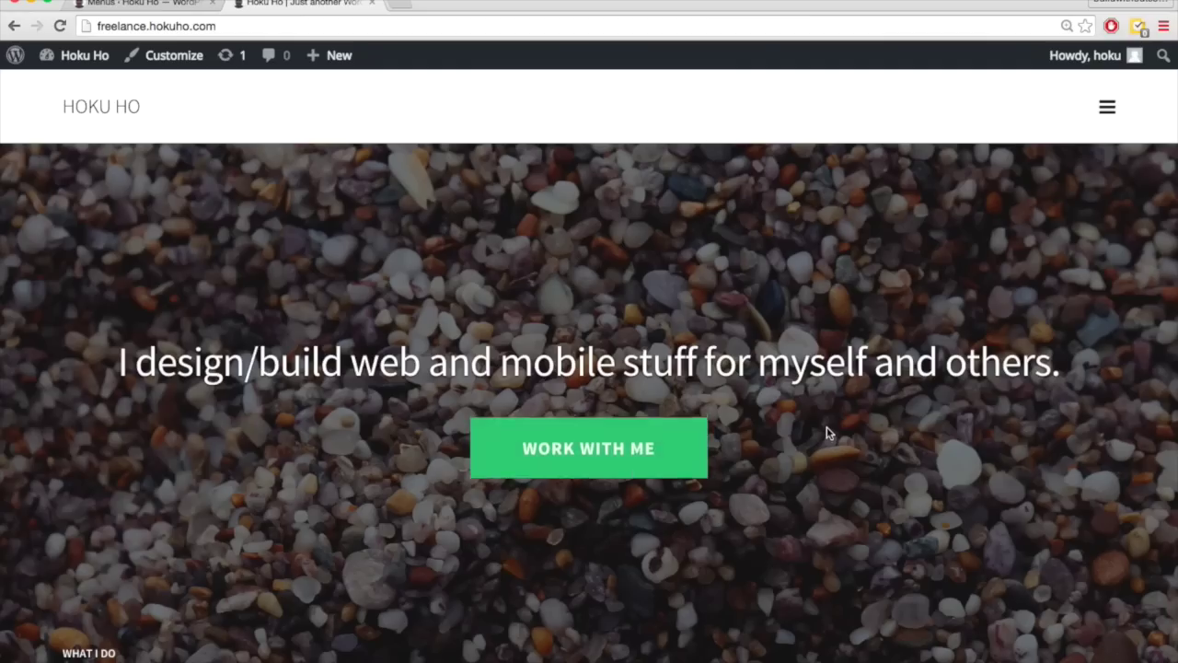
left_click(1108, 108)
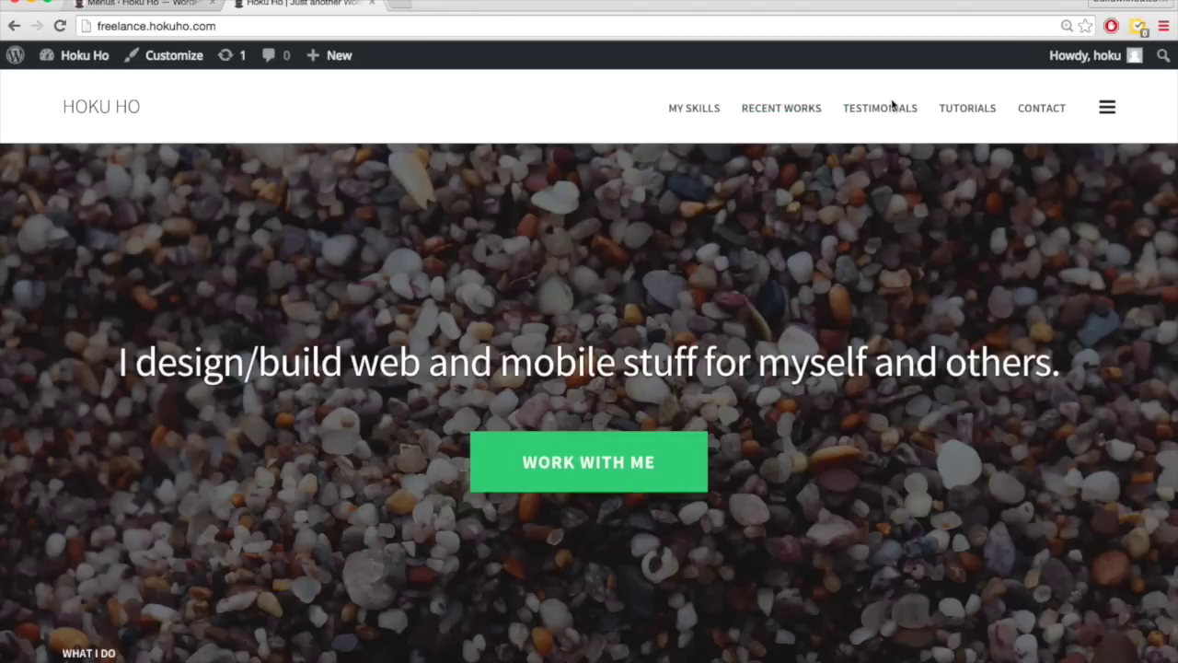
left_click(968, 114)
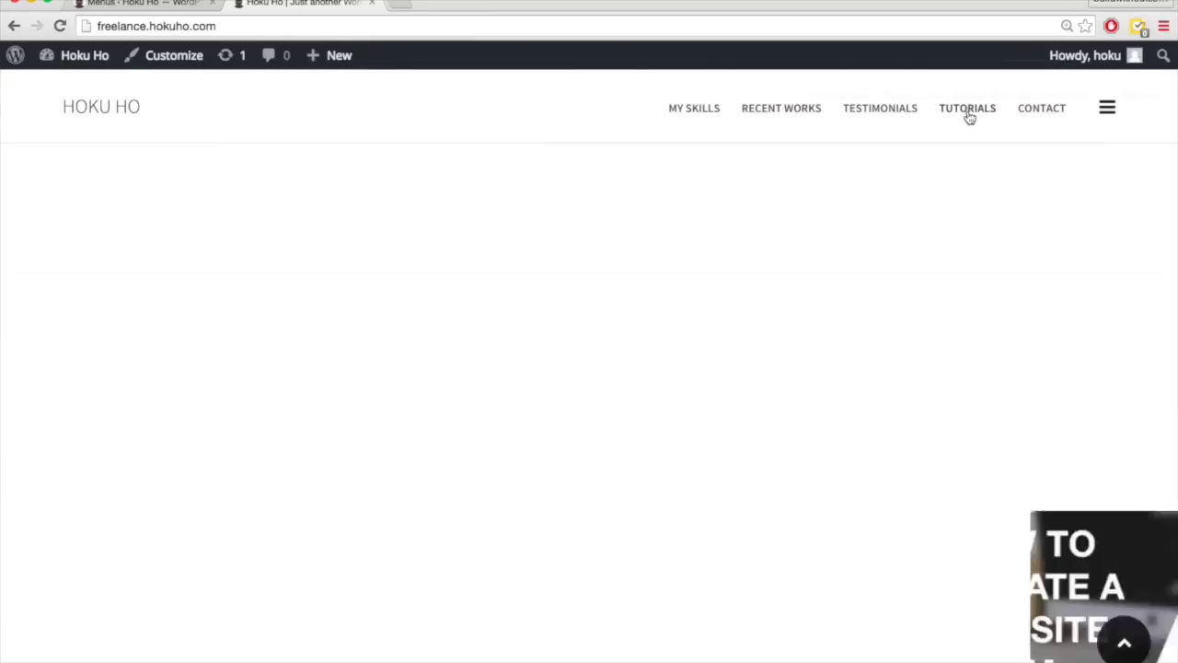
scroll(896, 238, "down", 10)
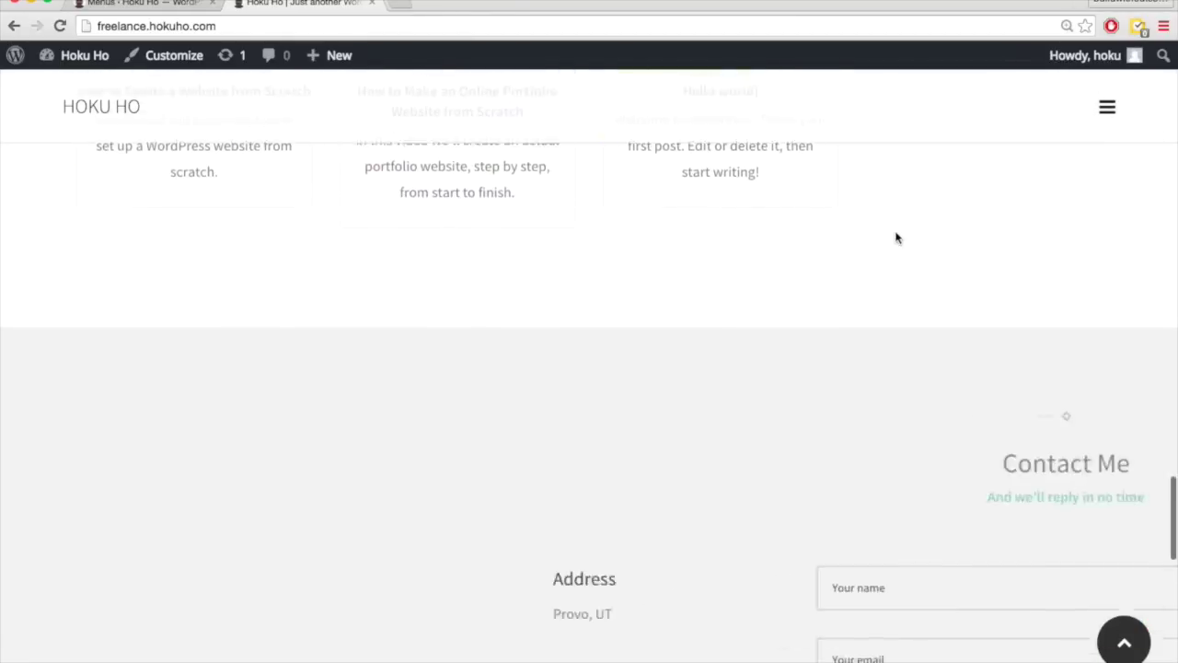
scroll(895, 235, "up", 10)
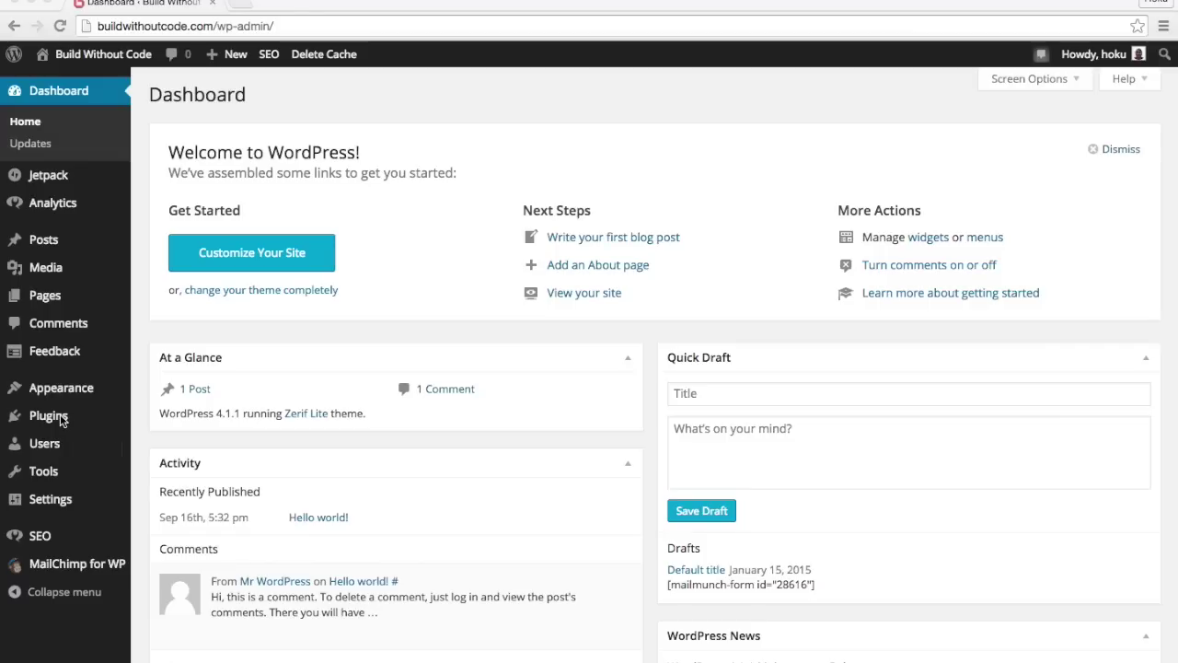
mouse_move(63, 419)
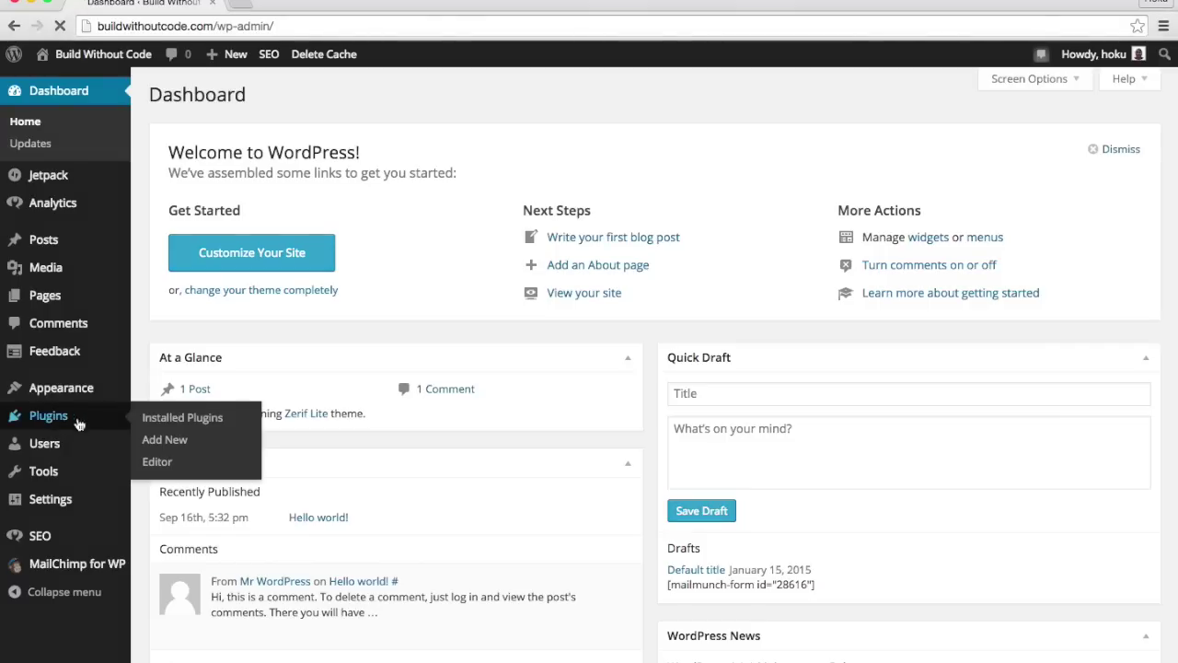
left_click(162, 417)
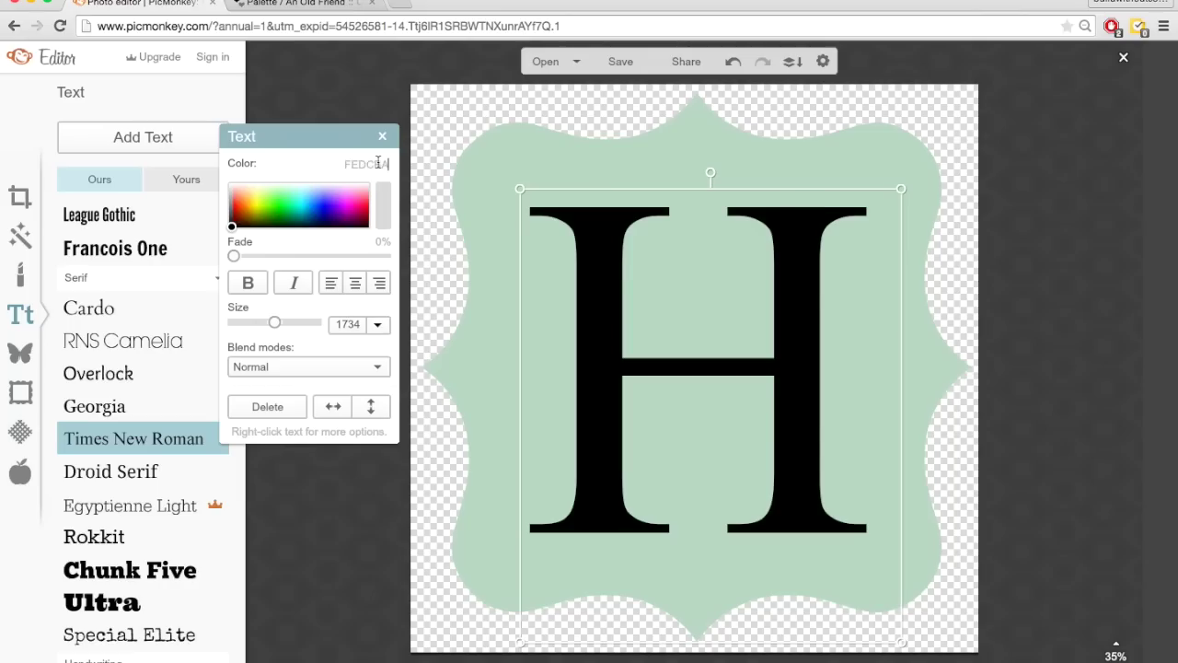
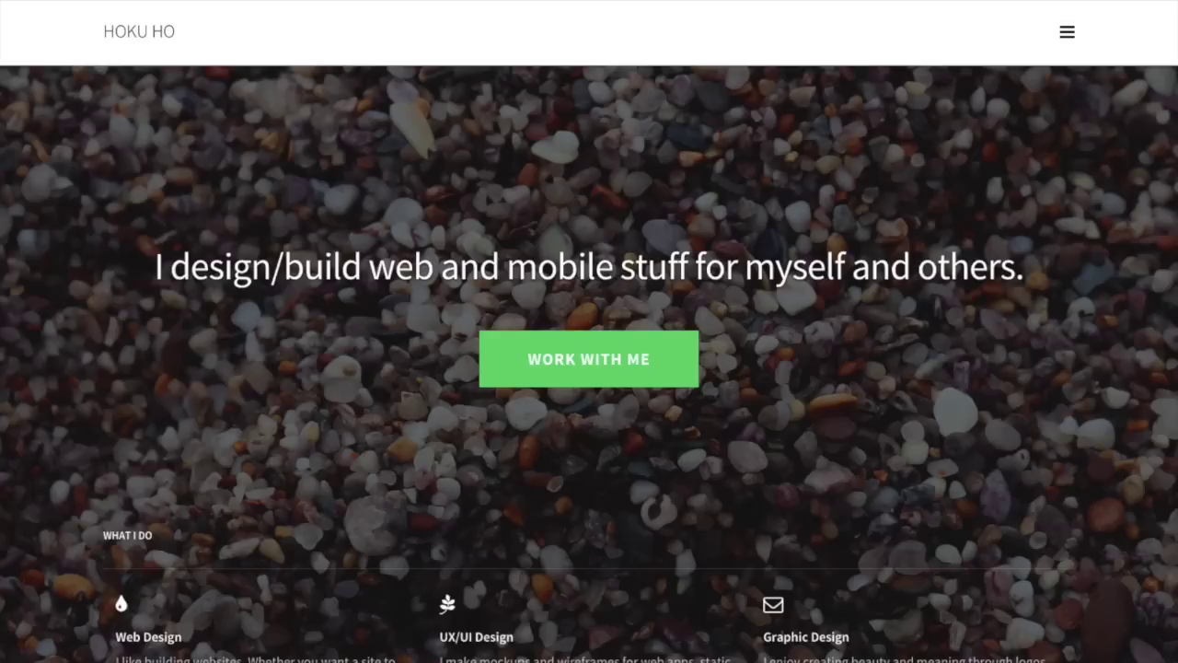